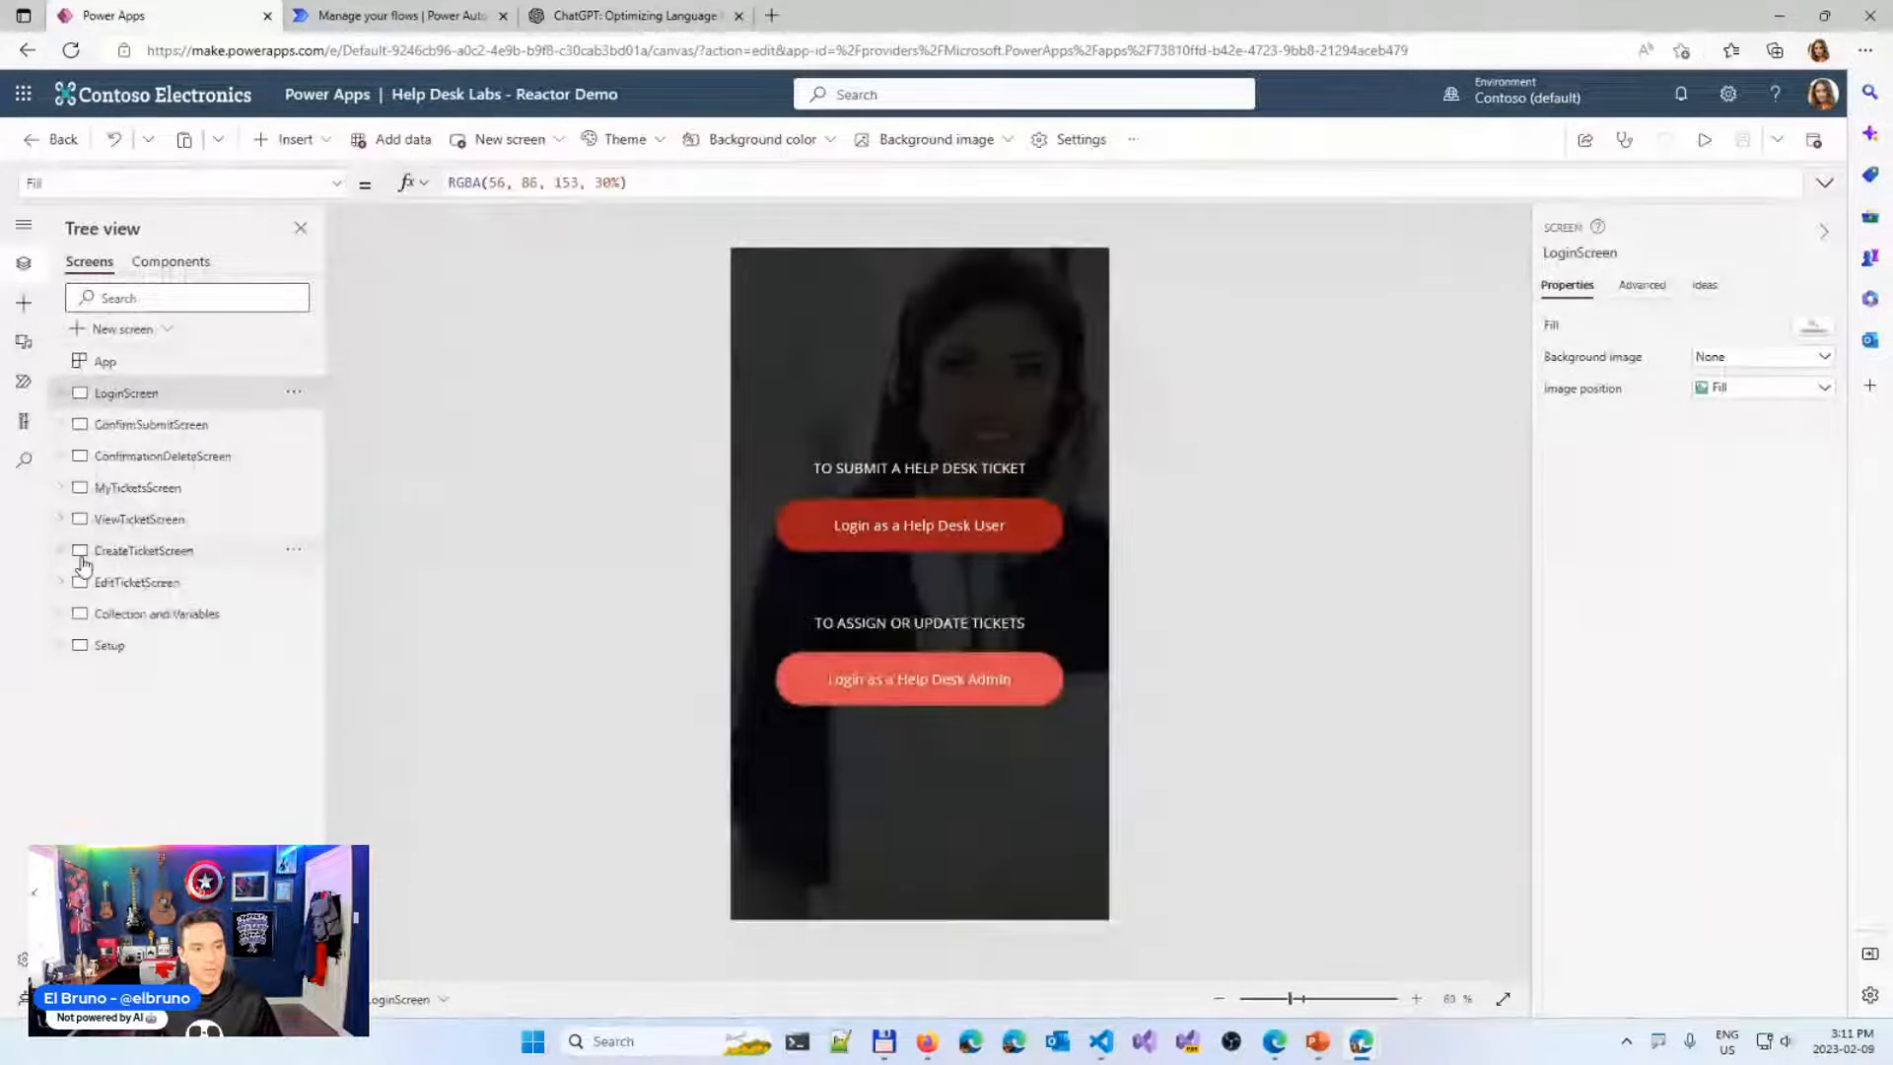
Open CreateTicketScreen, select its ASK CHATGPT button and examine the button's full OnSelect formula
click(62, 551)
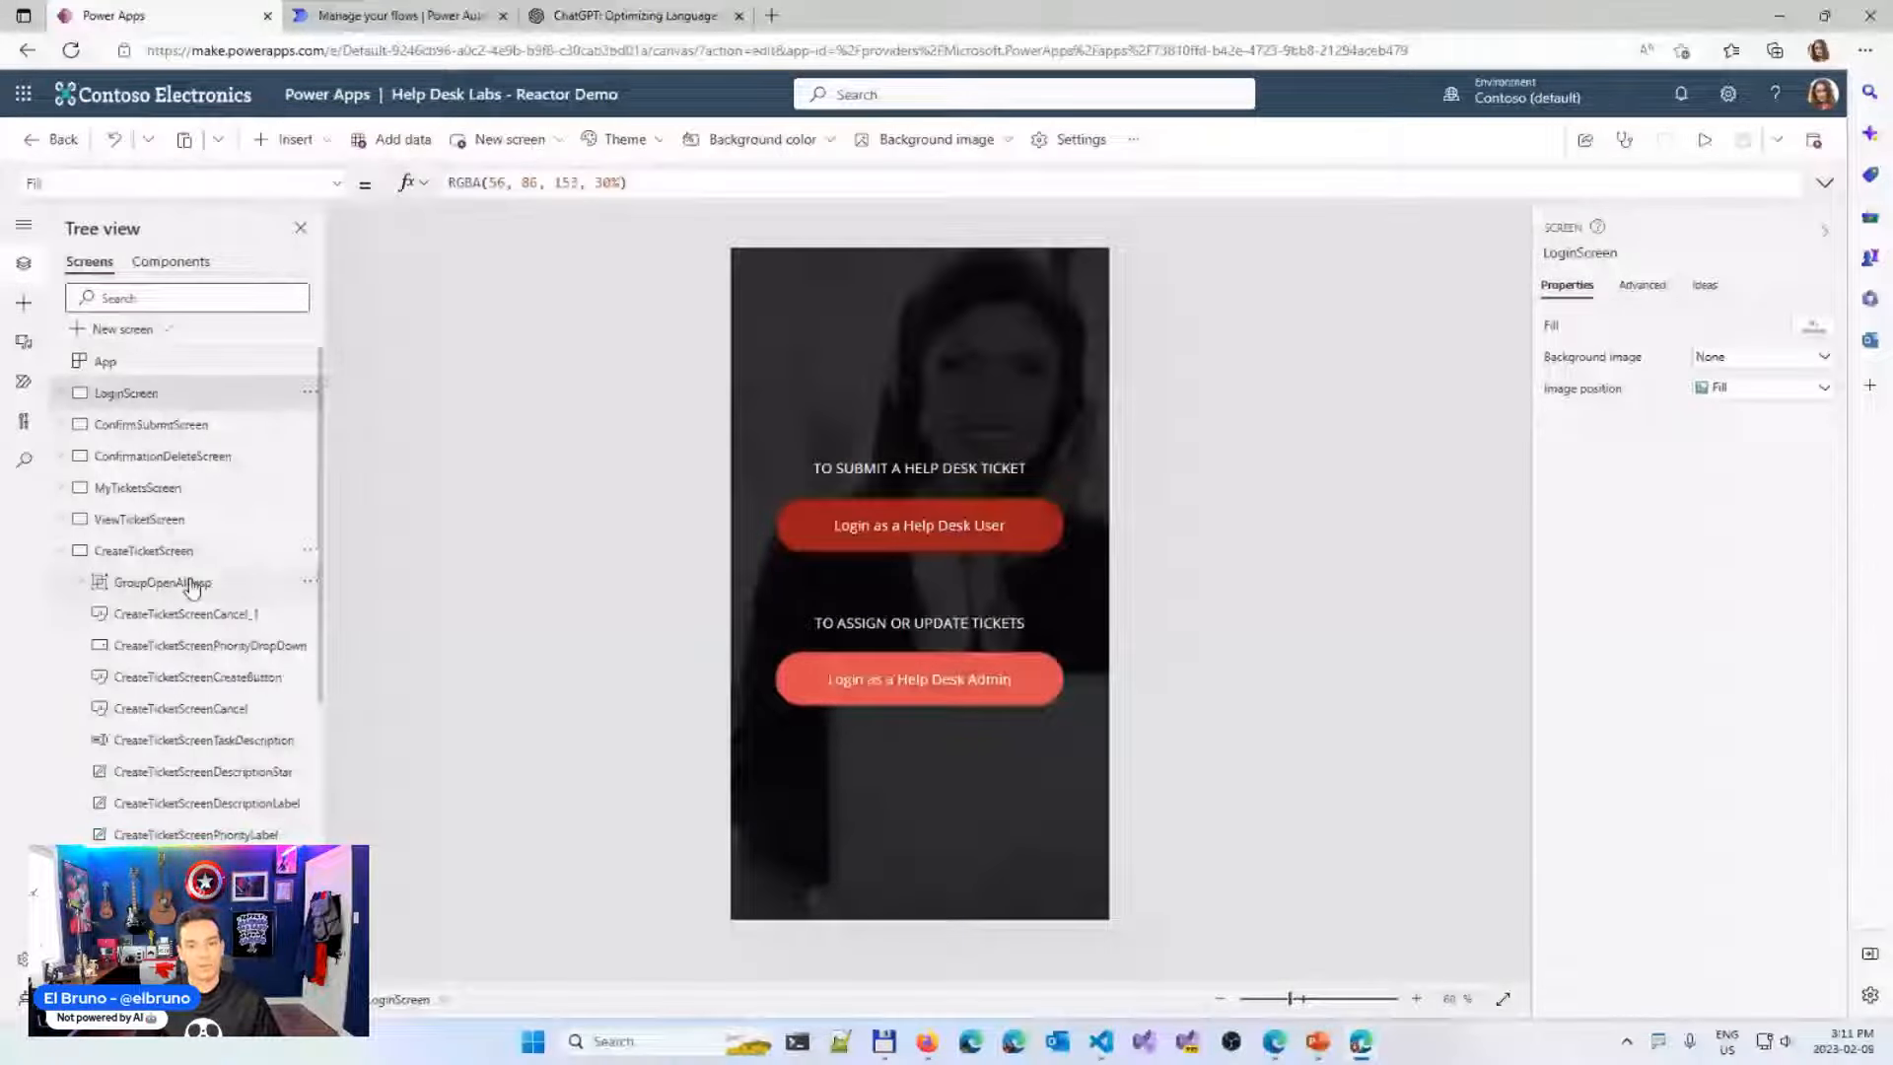
click(143, 551)
click(1041, 827)
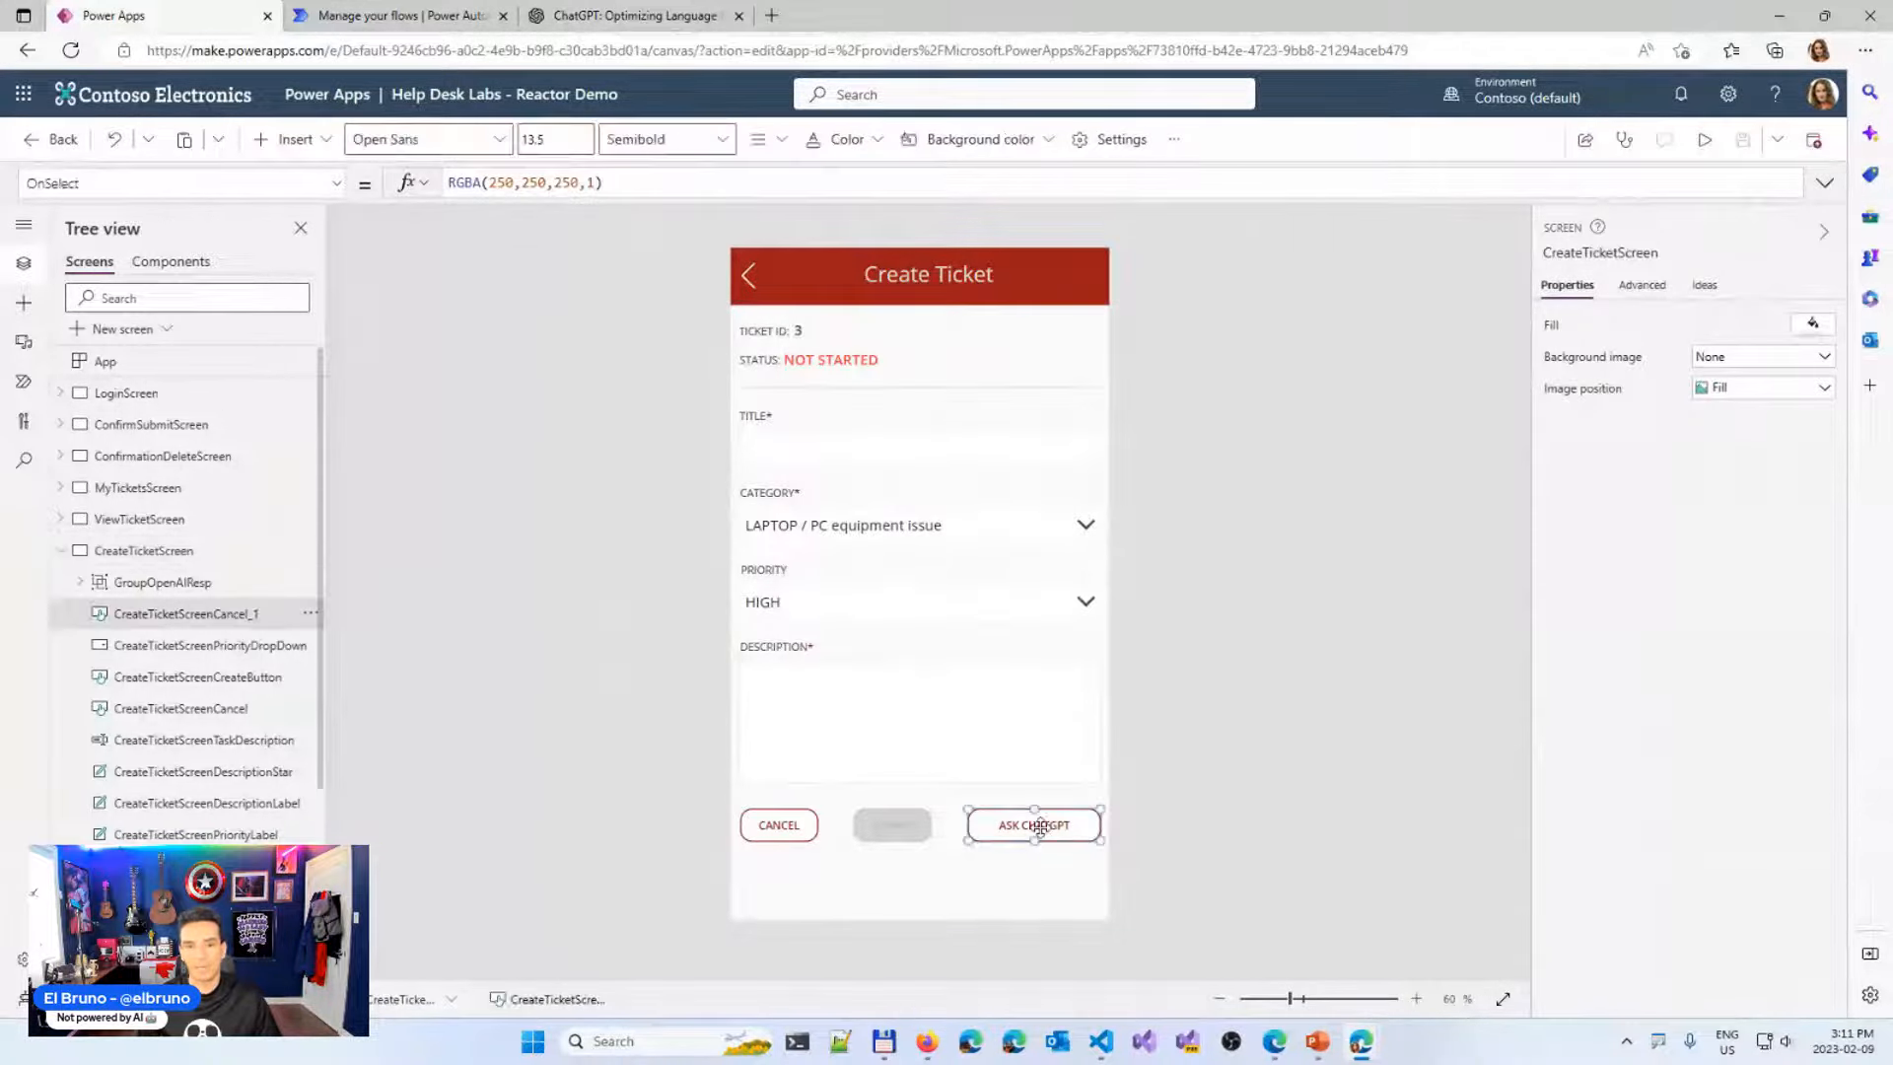
drag(556, 198, 575, 327)
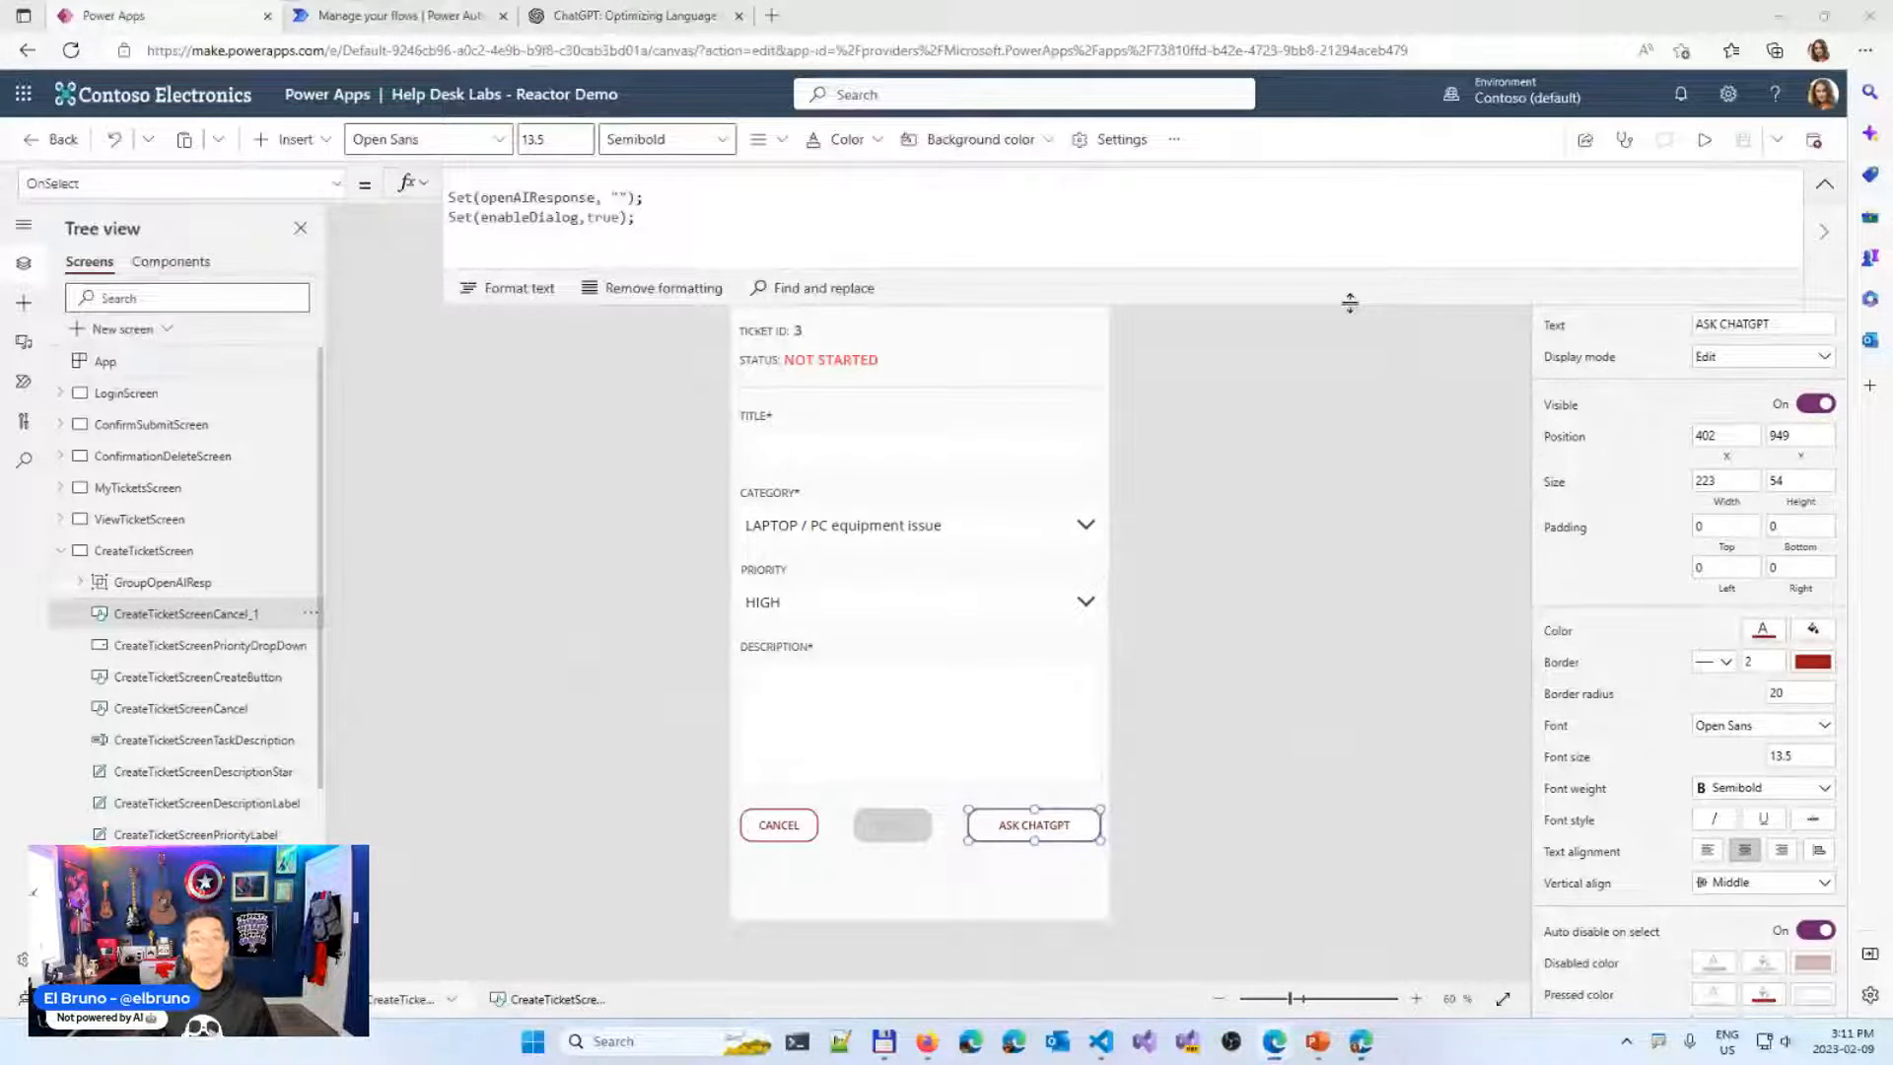
drag(1350, 302, 1348, 198)
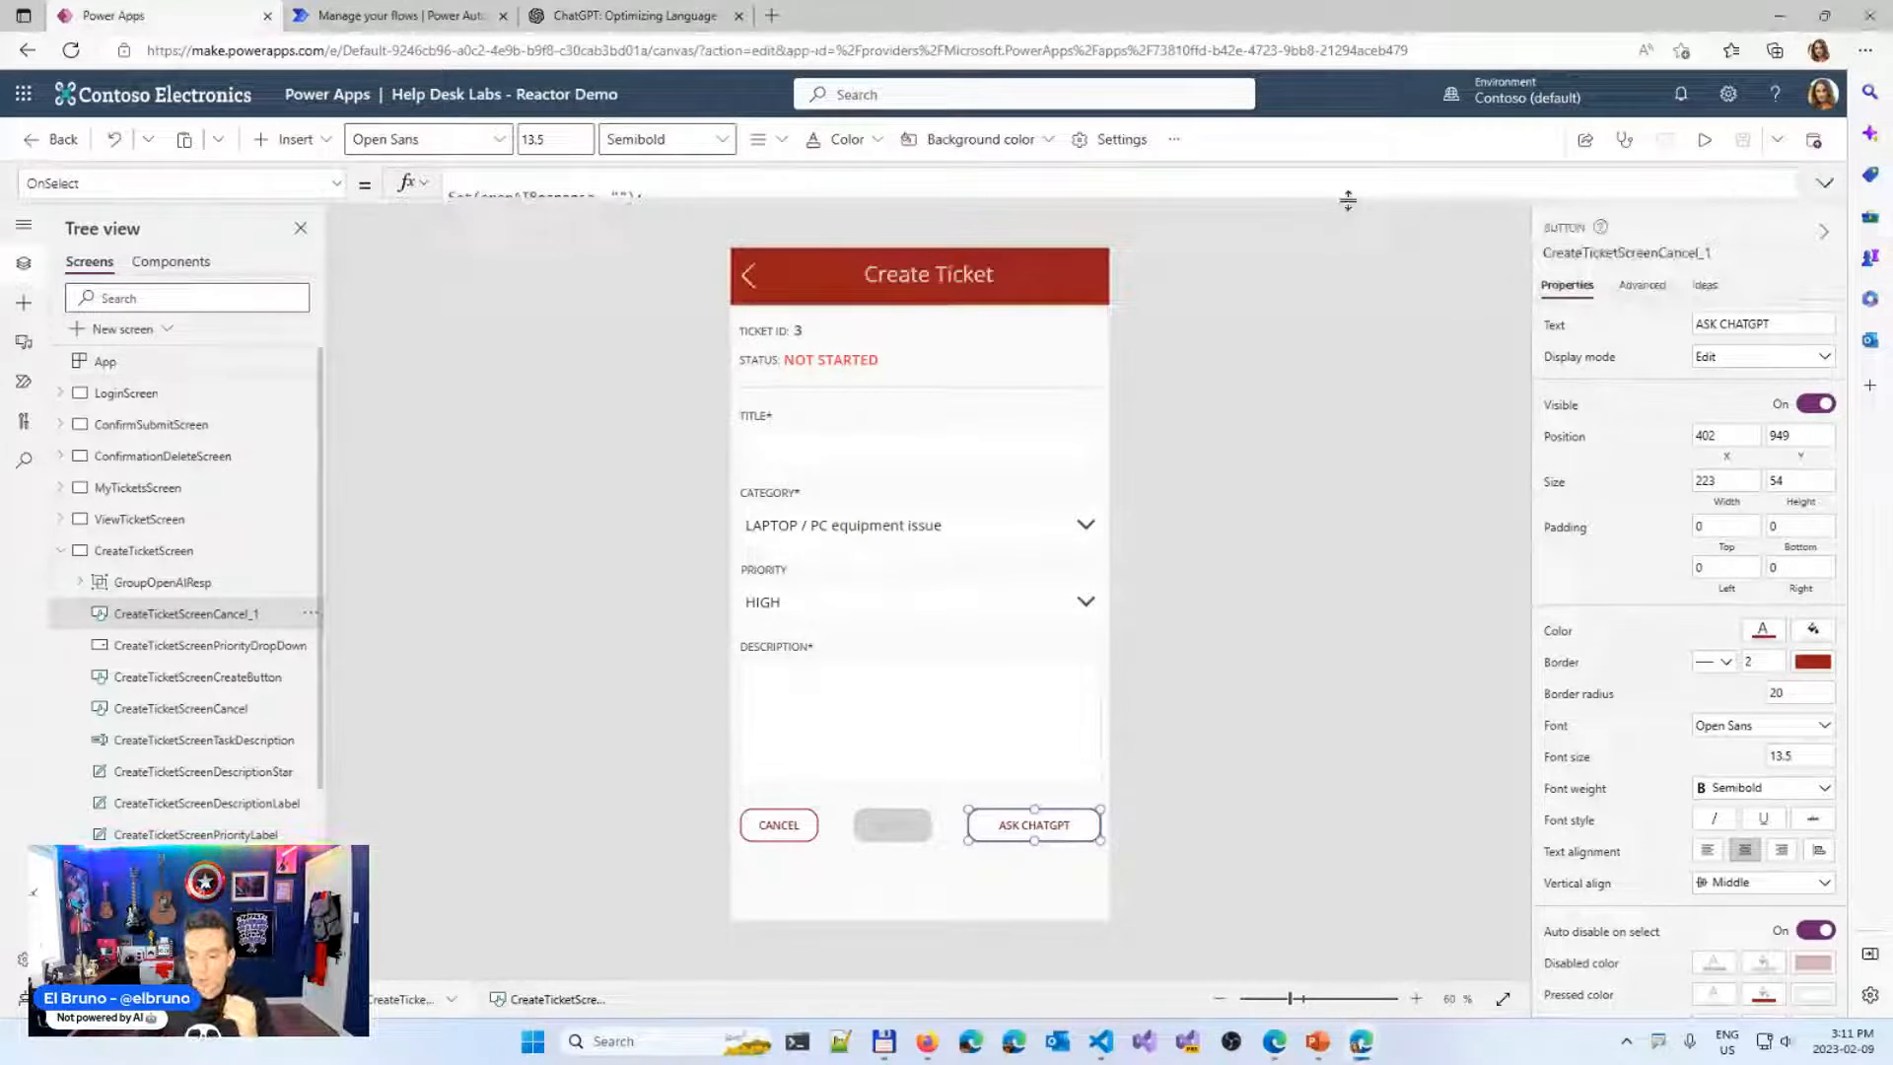
Switch to the OpenAI API Reference in the browser and review the Making requests section
mouse_move(1274, 1041)
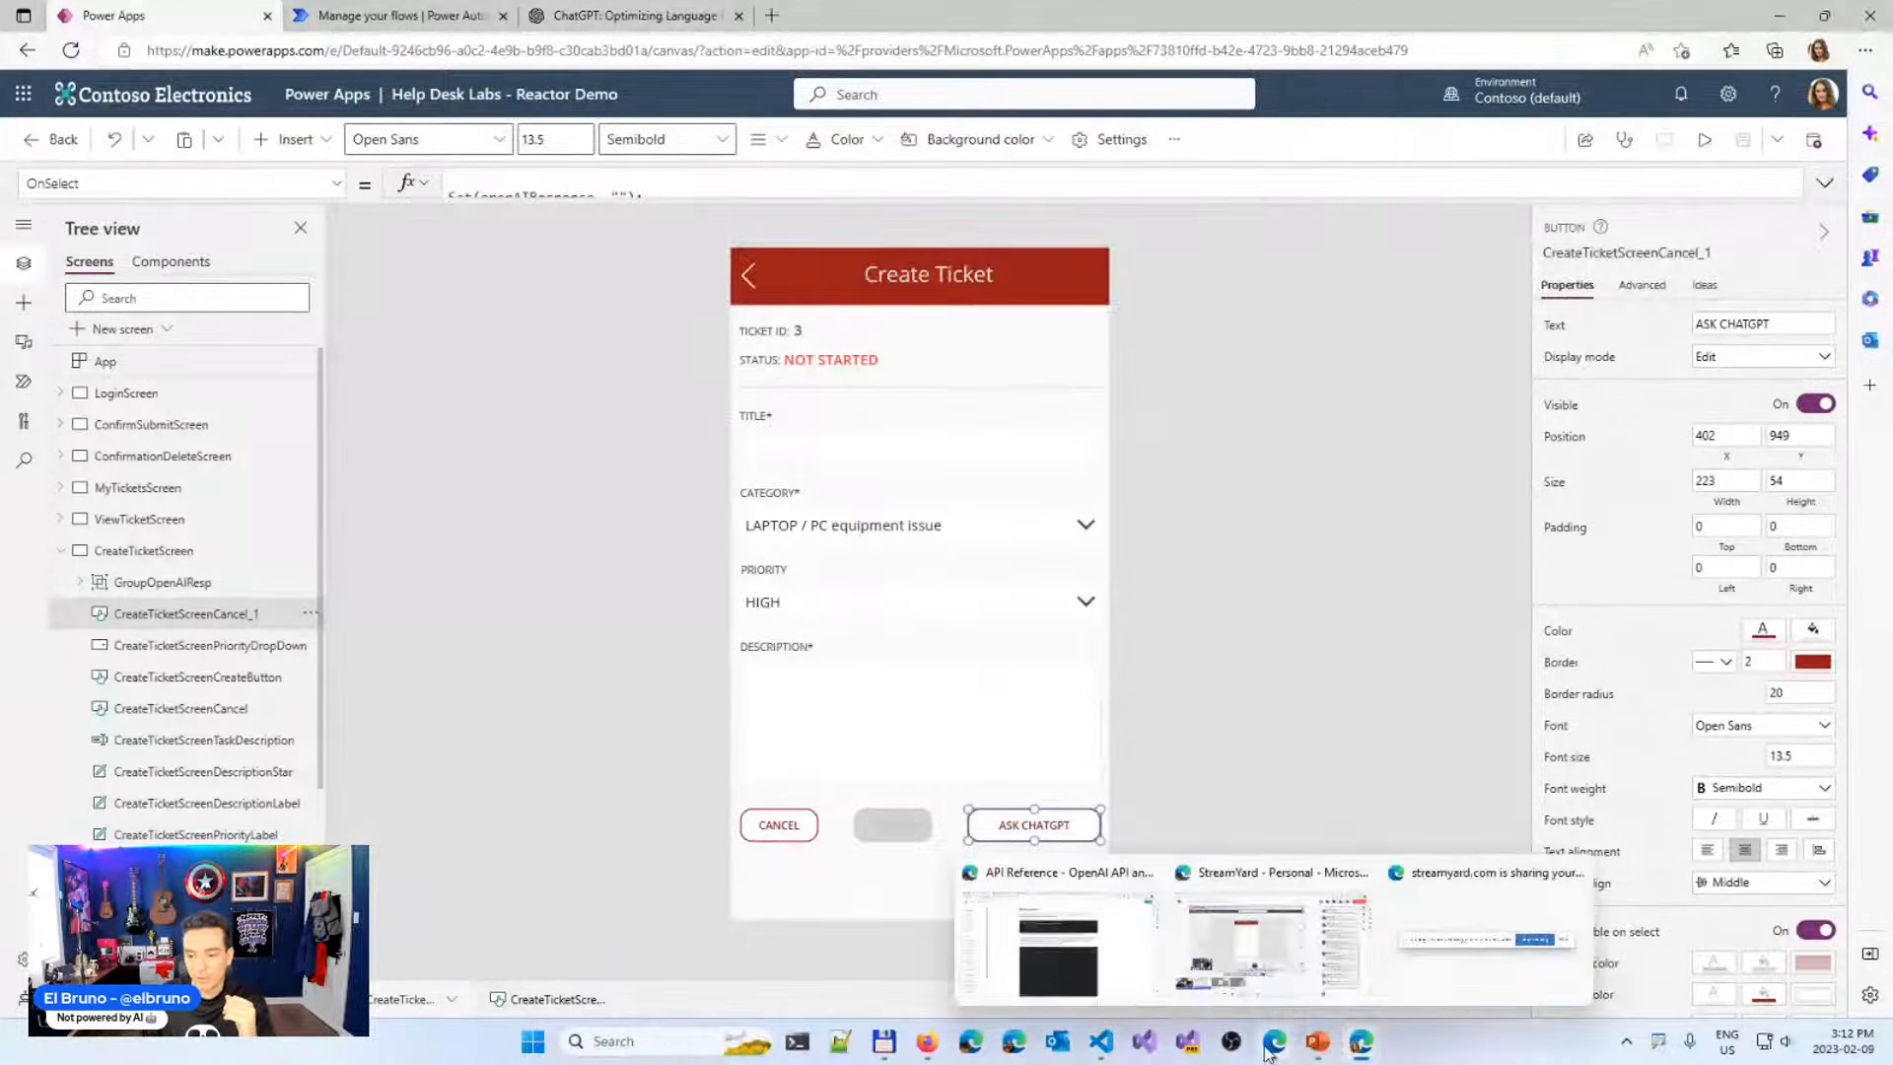
click(1123, 968)
drag(36, 224, 743, 224)
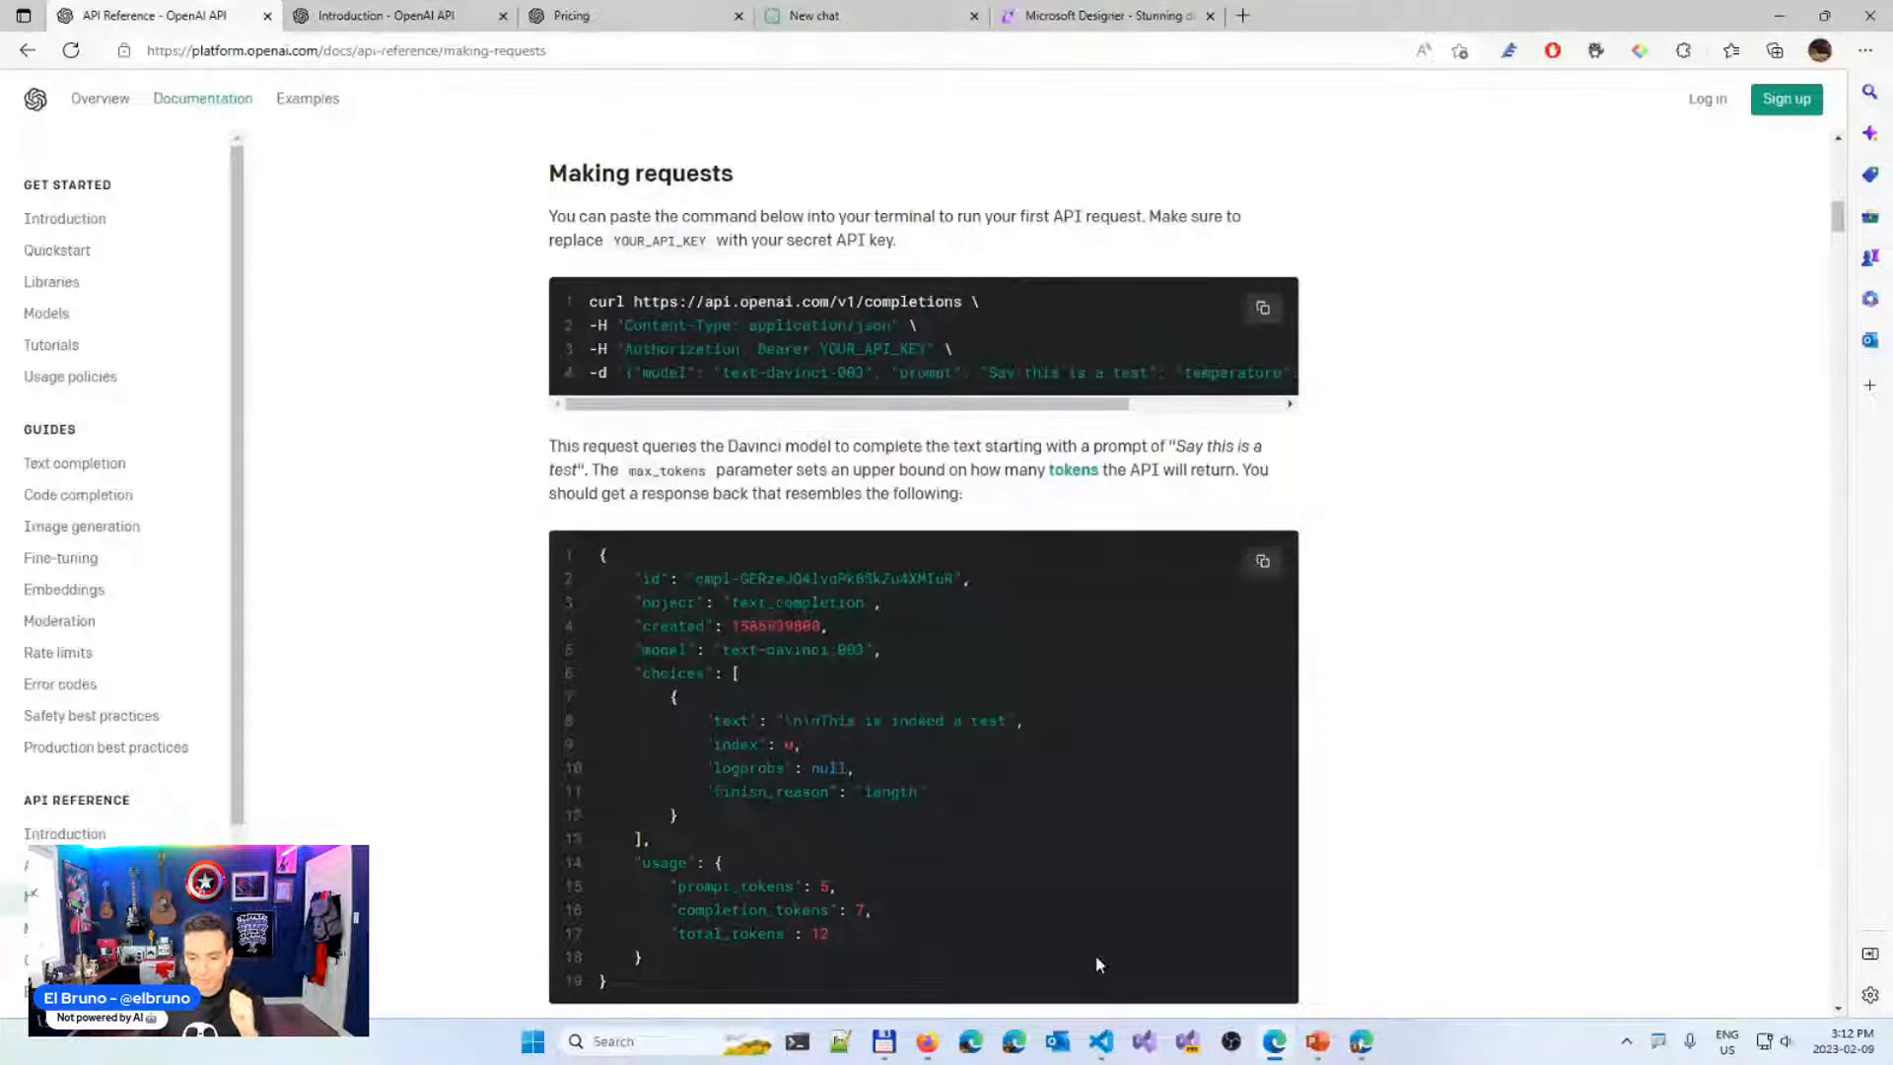
Switch to Visual Studio Code, open the saved "openai api models" GET request in Thunder Client and send it
key(alt+Tab)
click(219, 345)
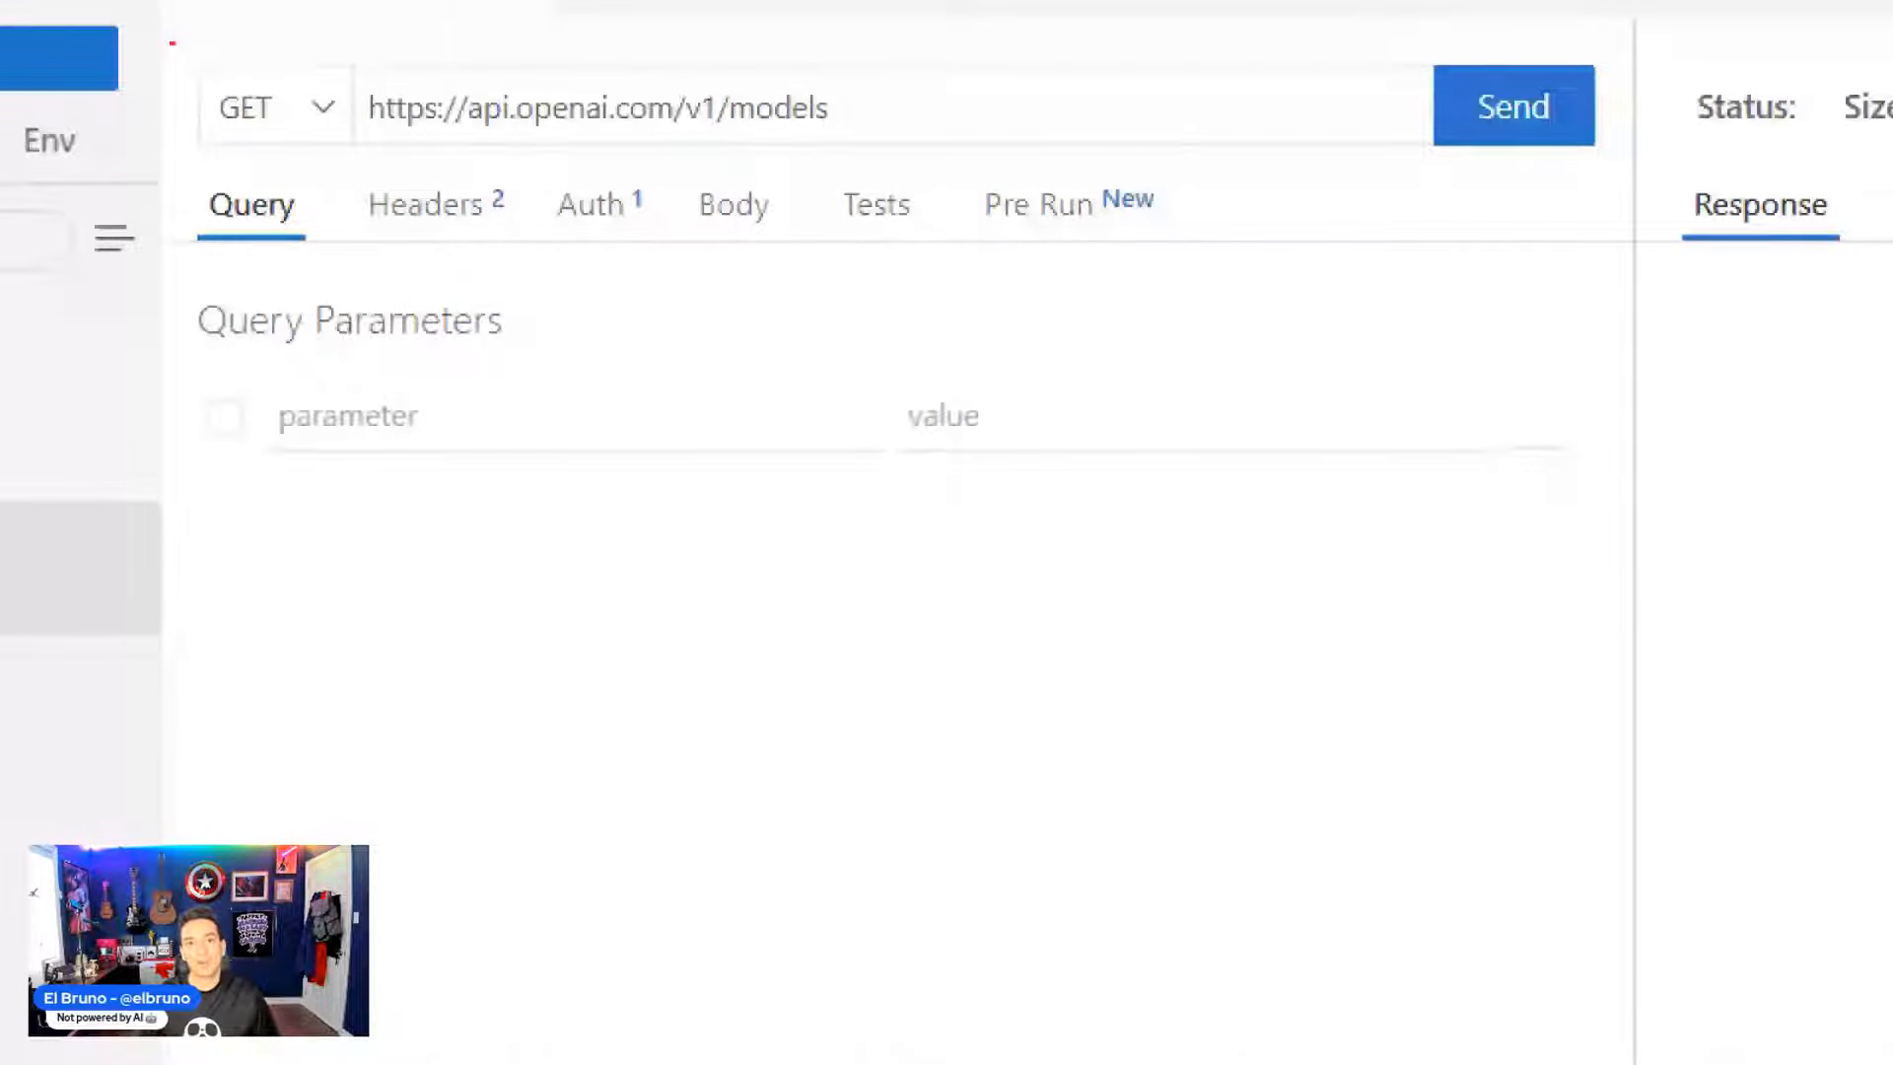
drag(171, 43, 988, 160)
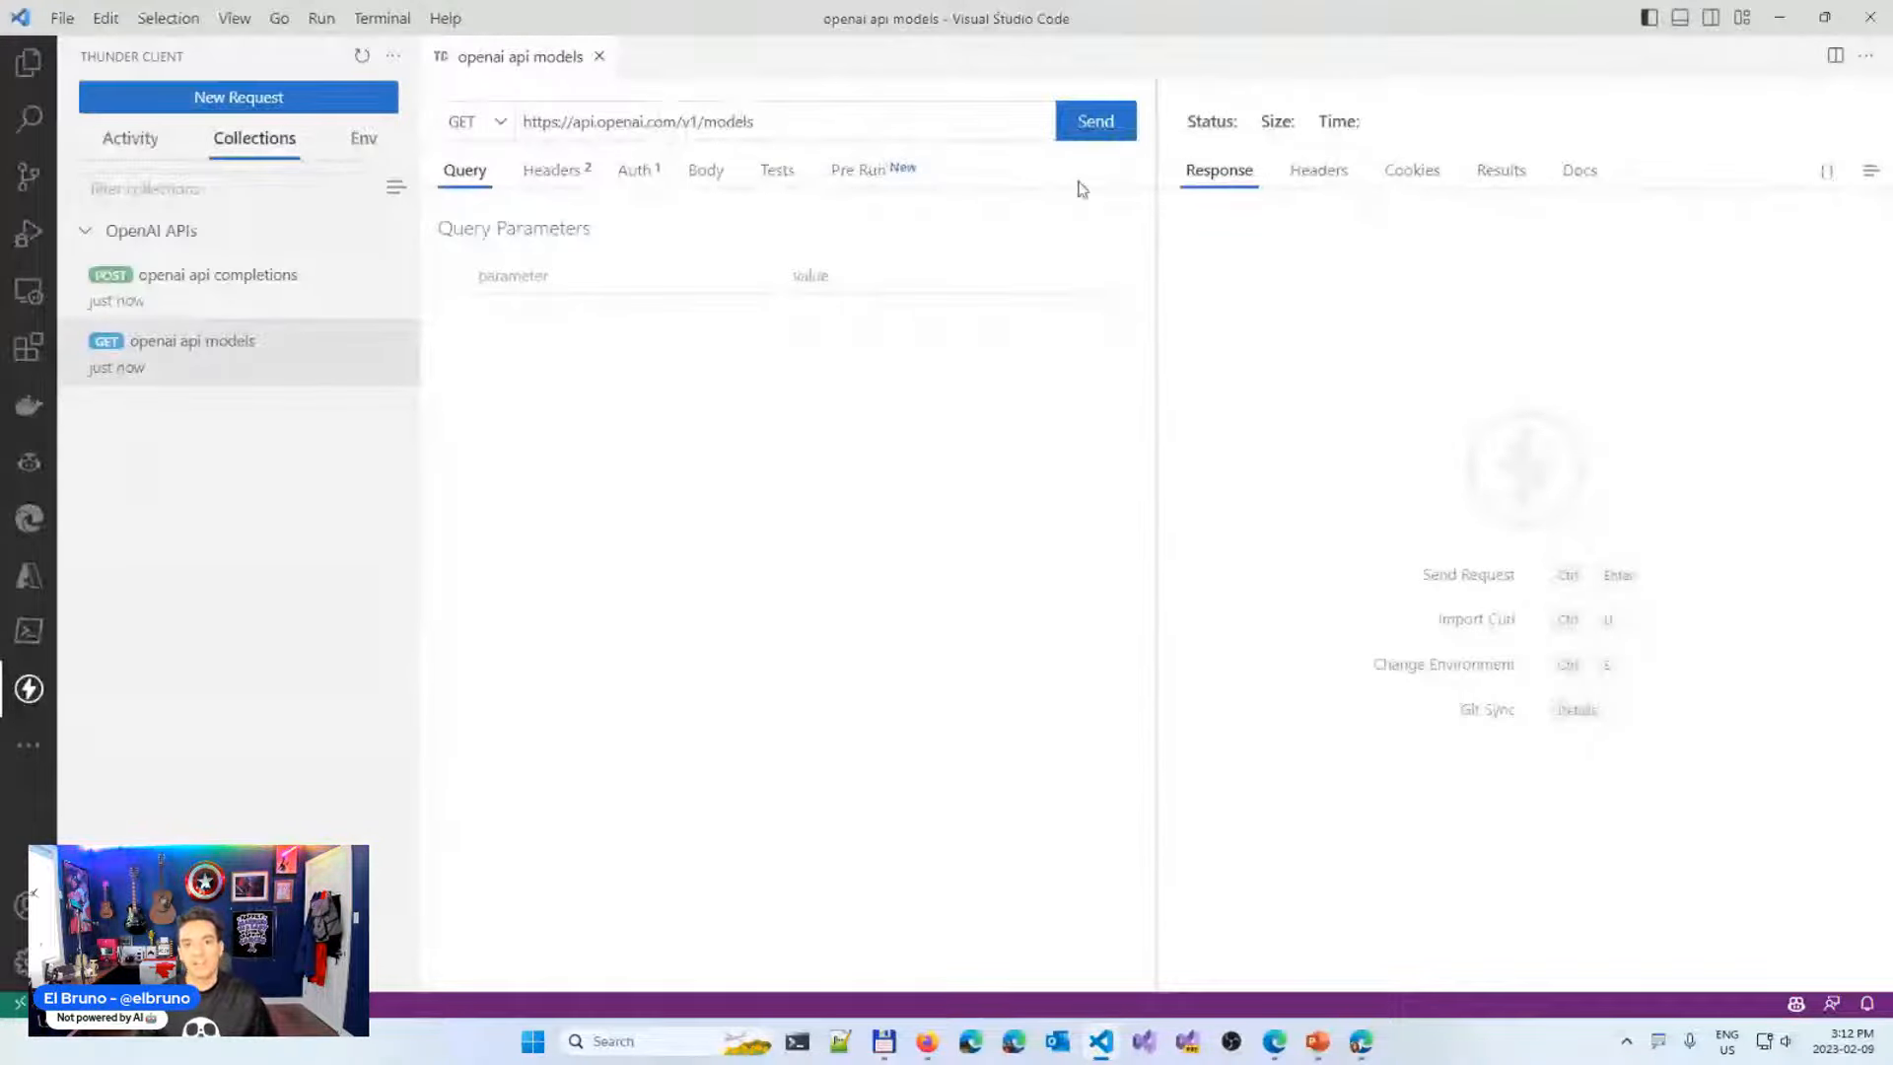
click(1096, 125)
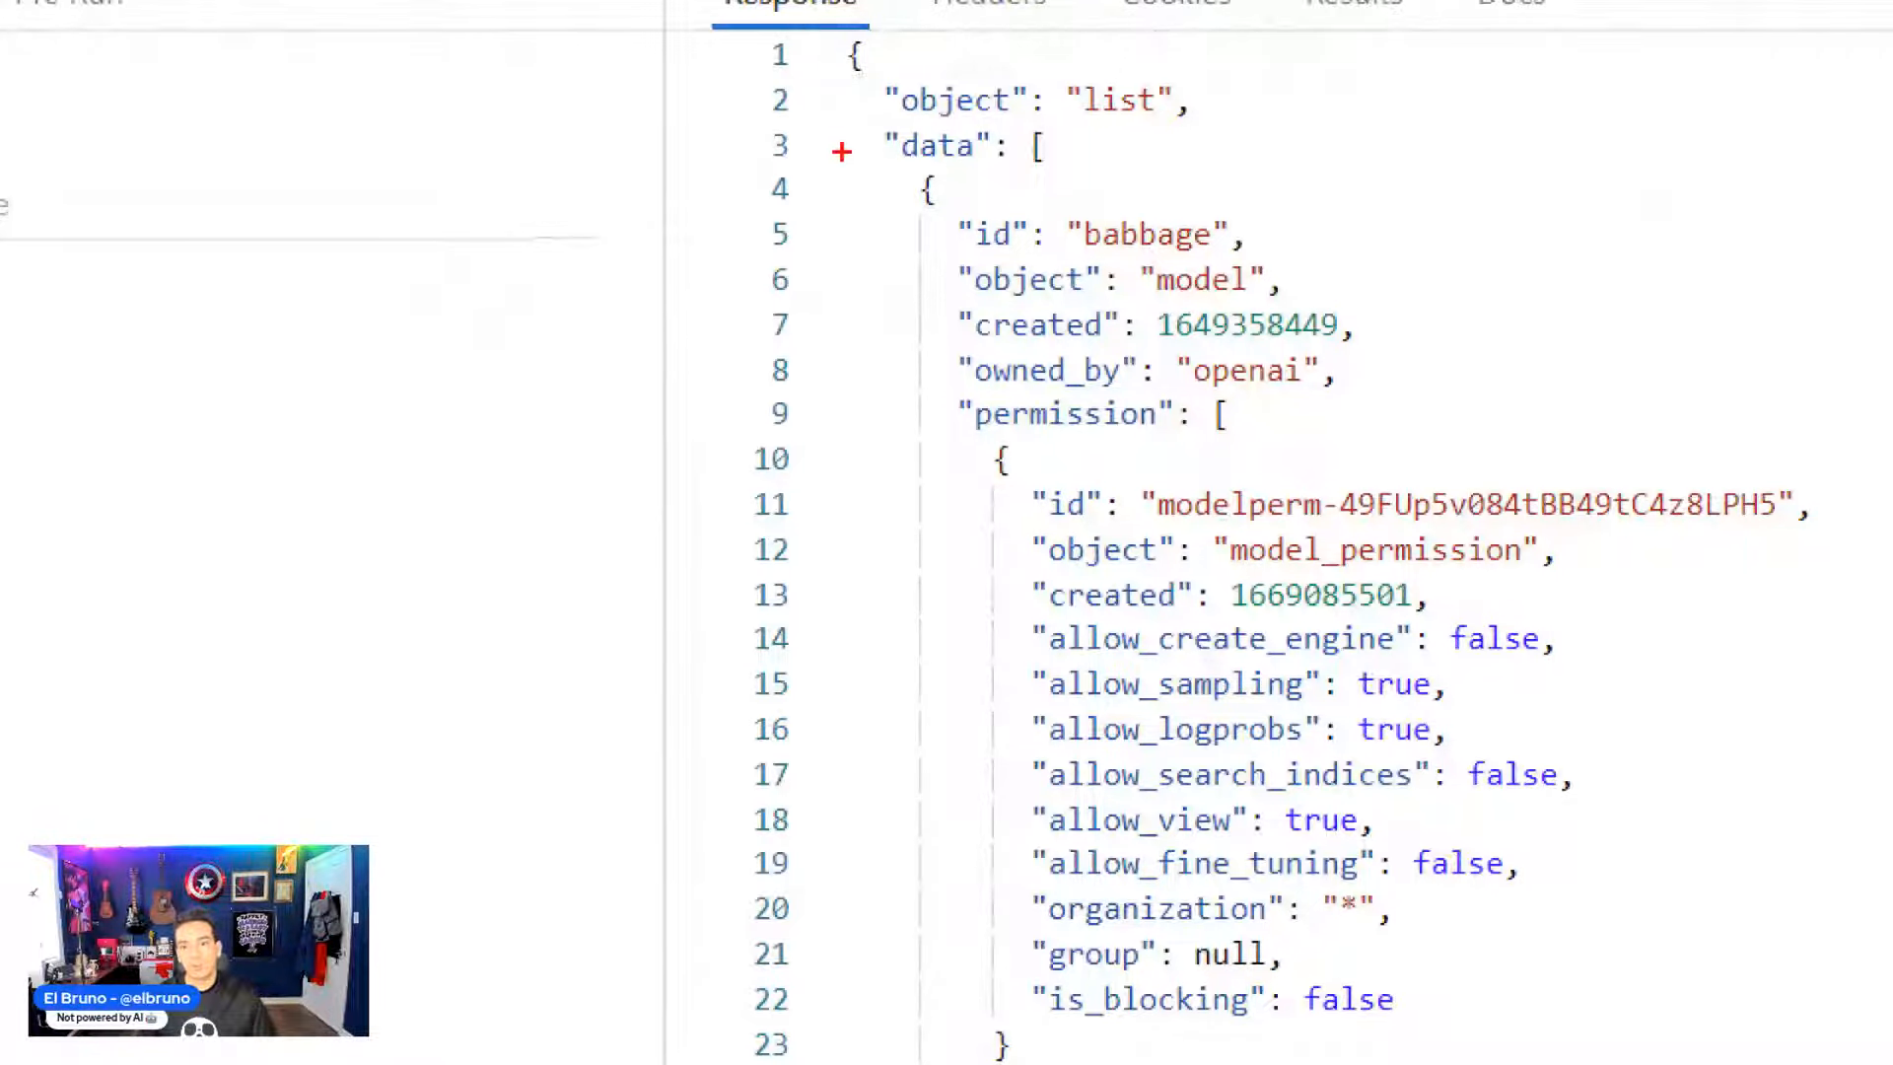
Examine the id, created, owned_by and permission fields of the first model in the response, plus the models listed after it
drag(790, 218, 1262, 261)
drag(958, 349, 1418, 350)
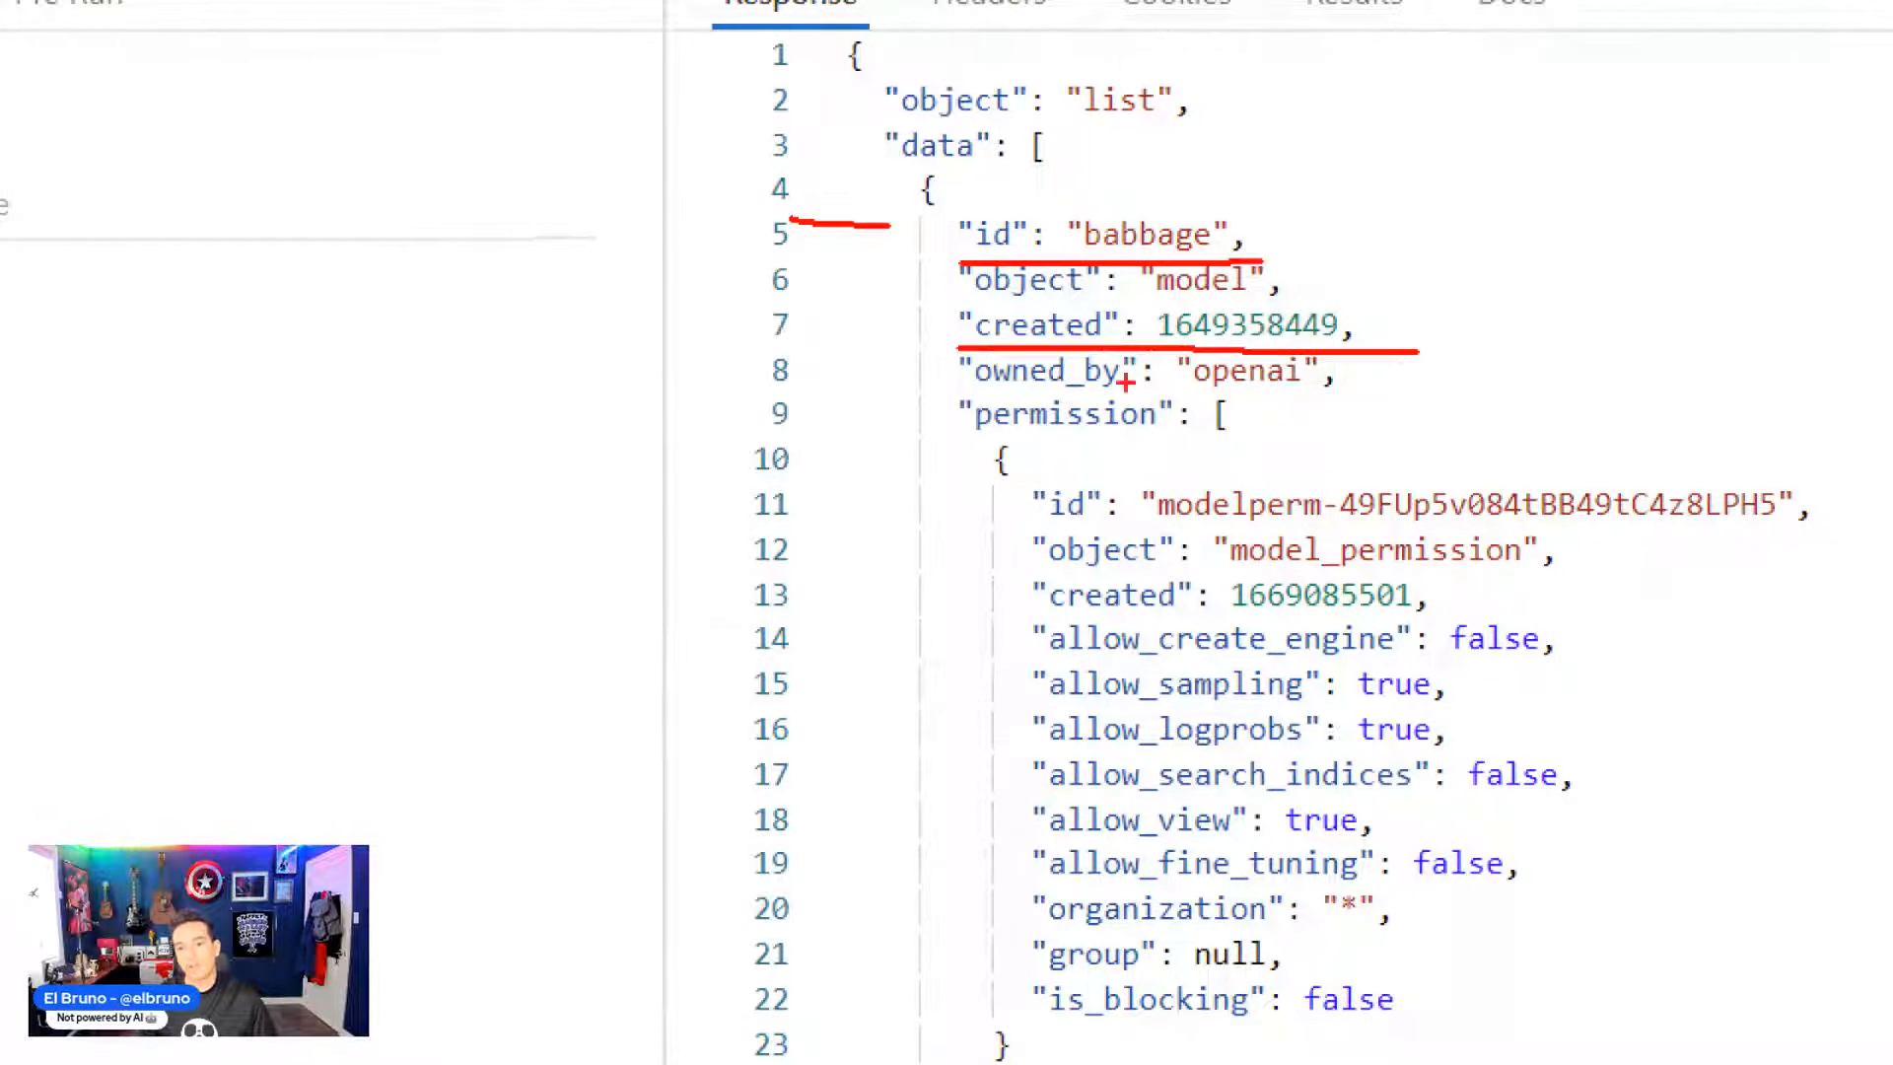
drag(958, 396, 1369, 397)
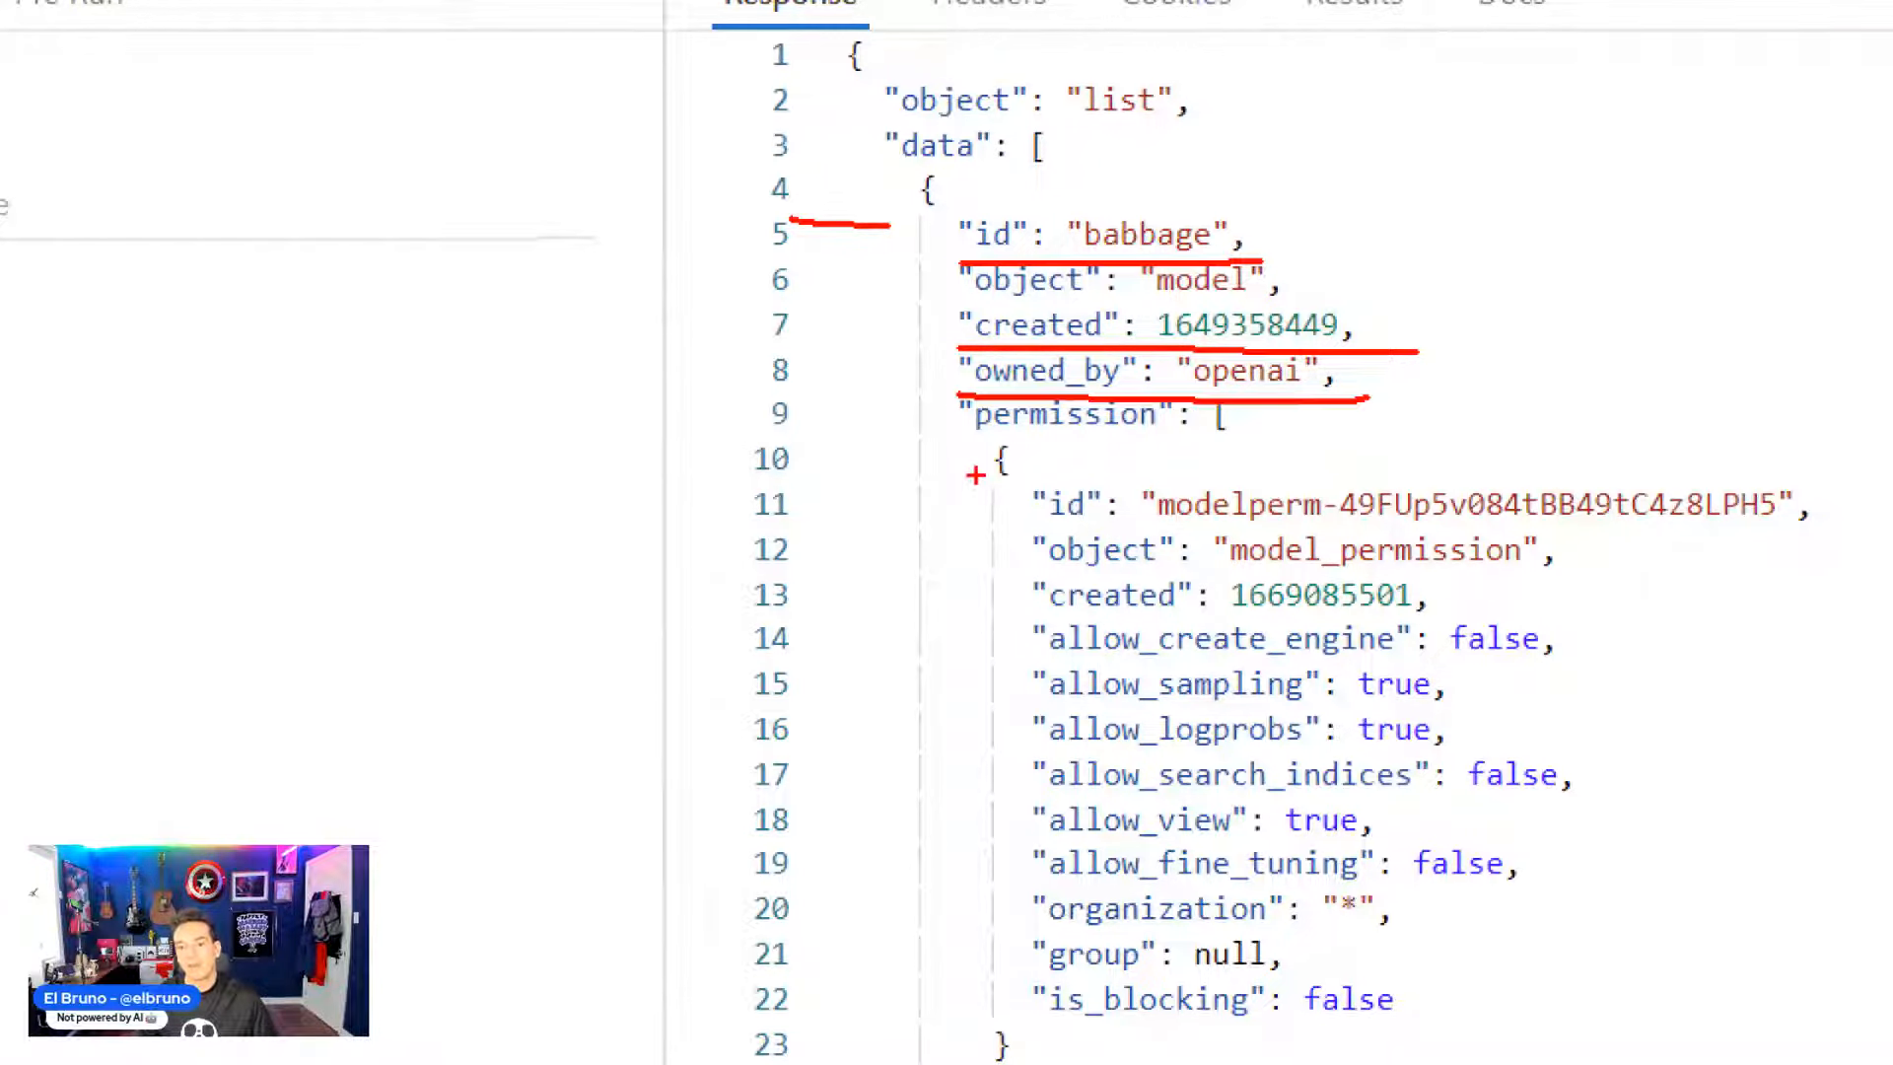
mouse_move(975, 475)
mouse_down()
mouse_move(941, 725)
mouse_move(973, 875)
mouse_up()
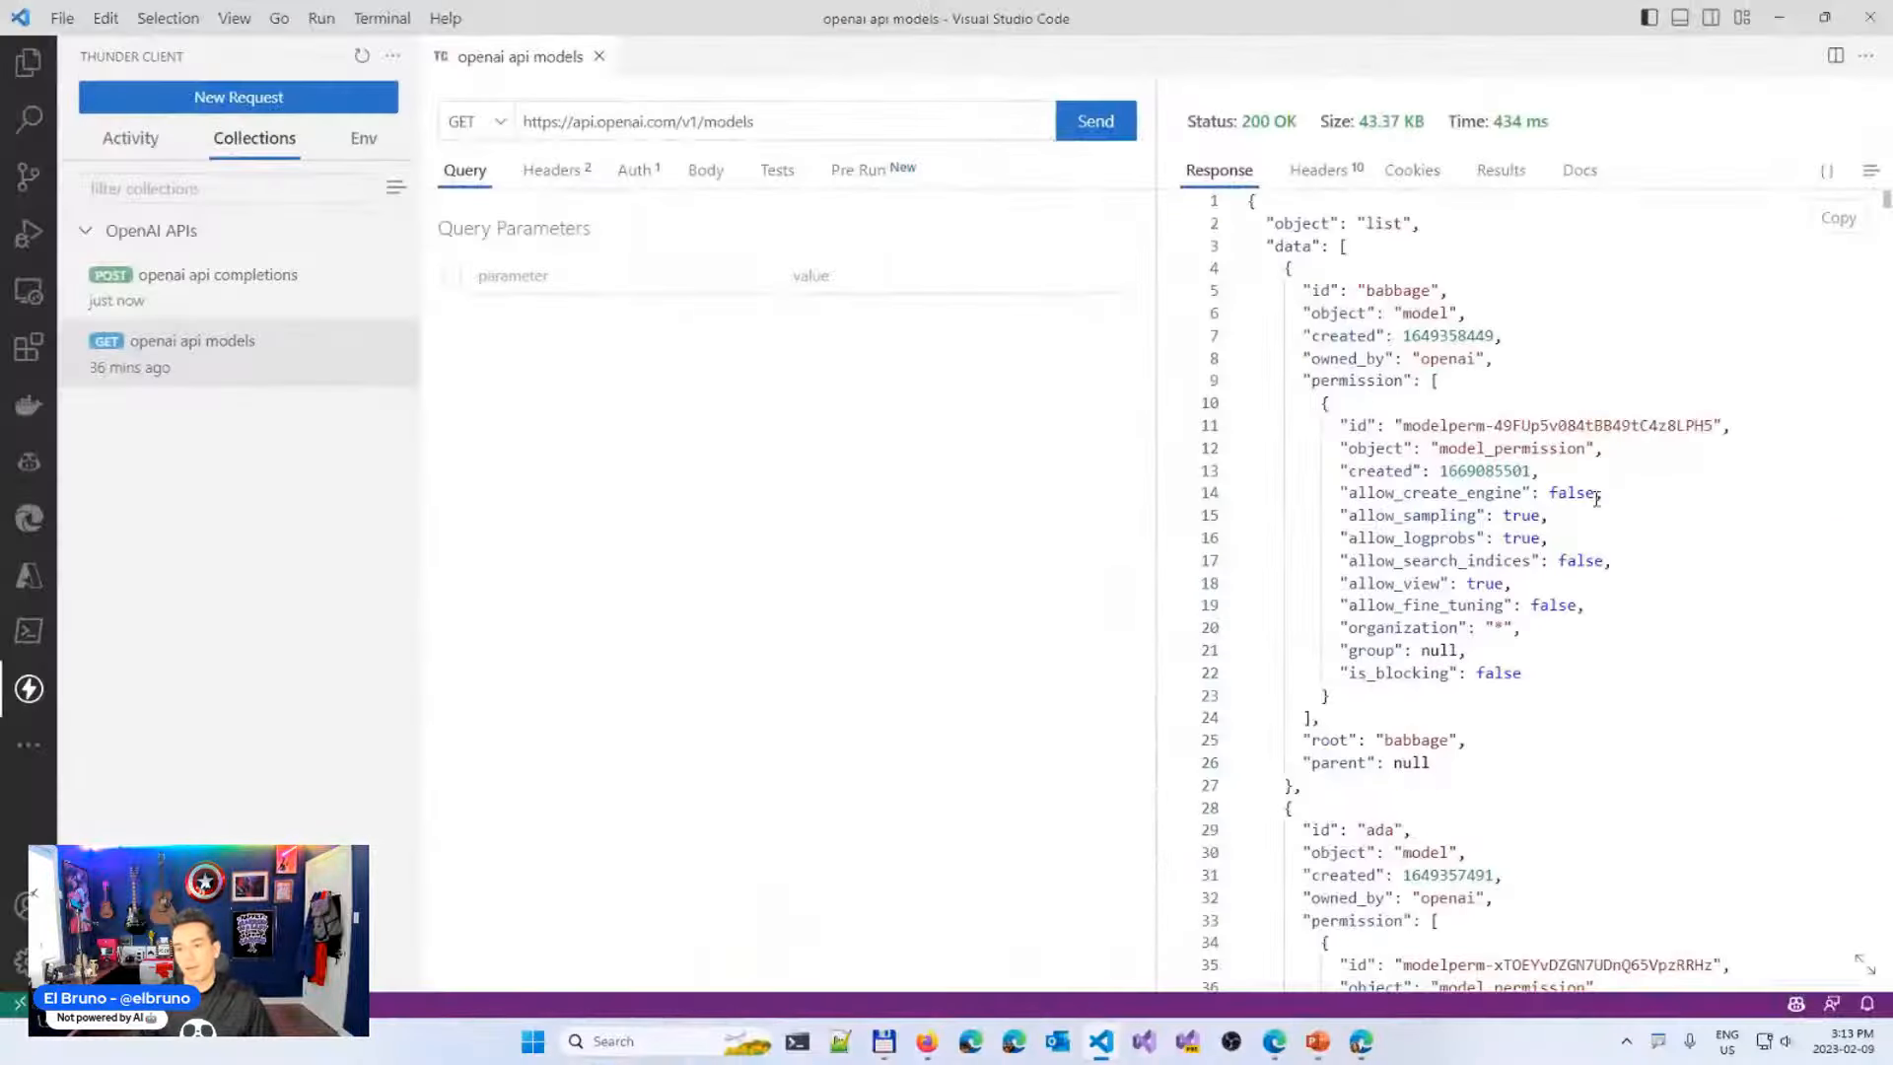
scroll(1418, 662, down, 4)
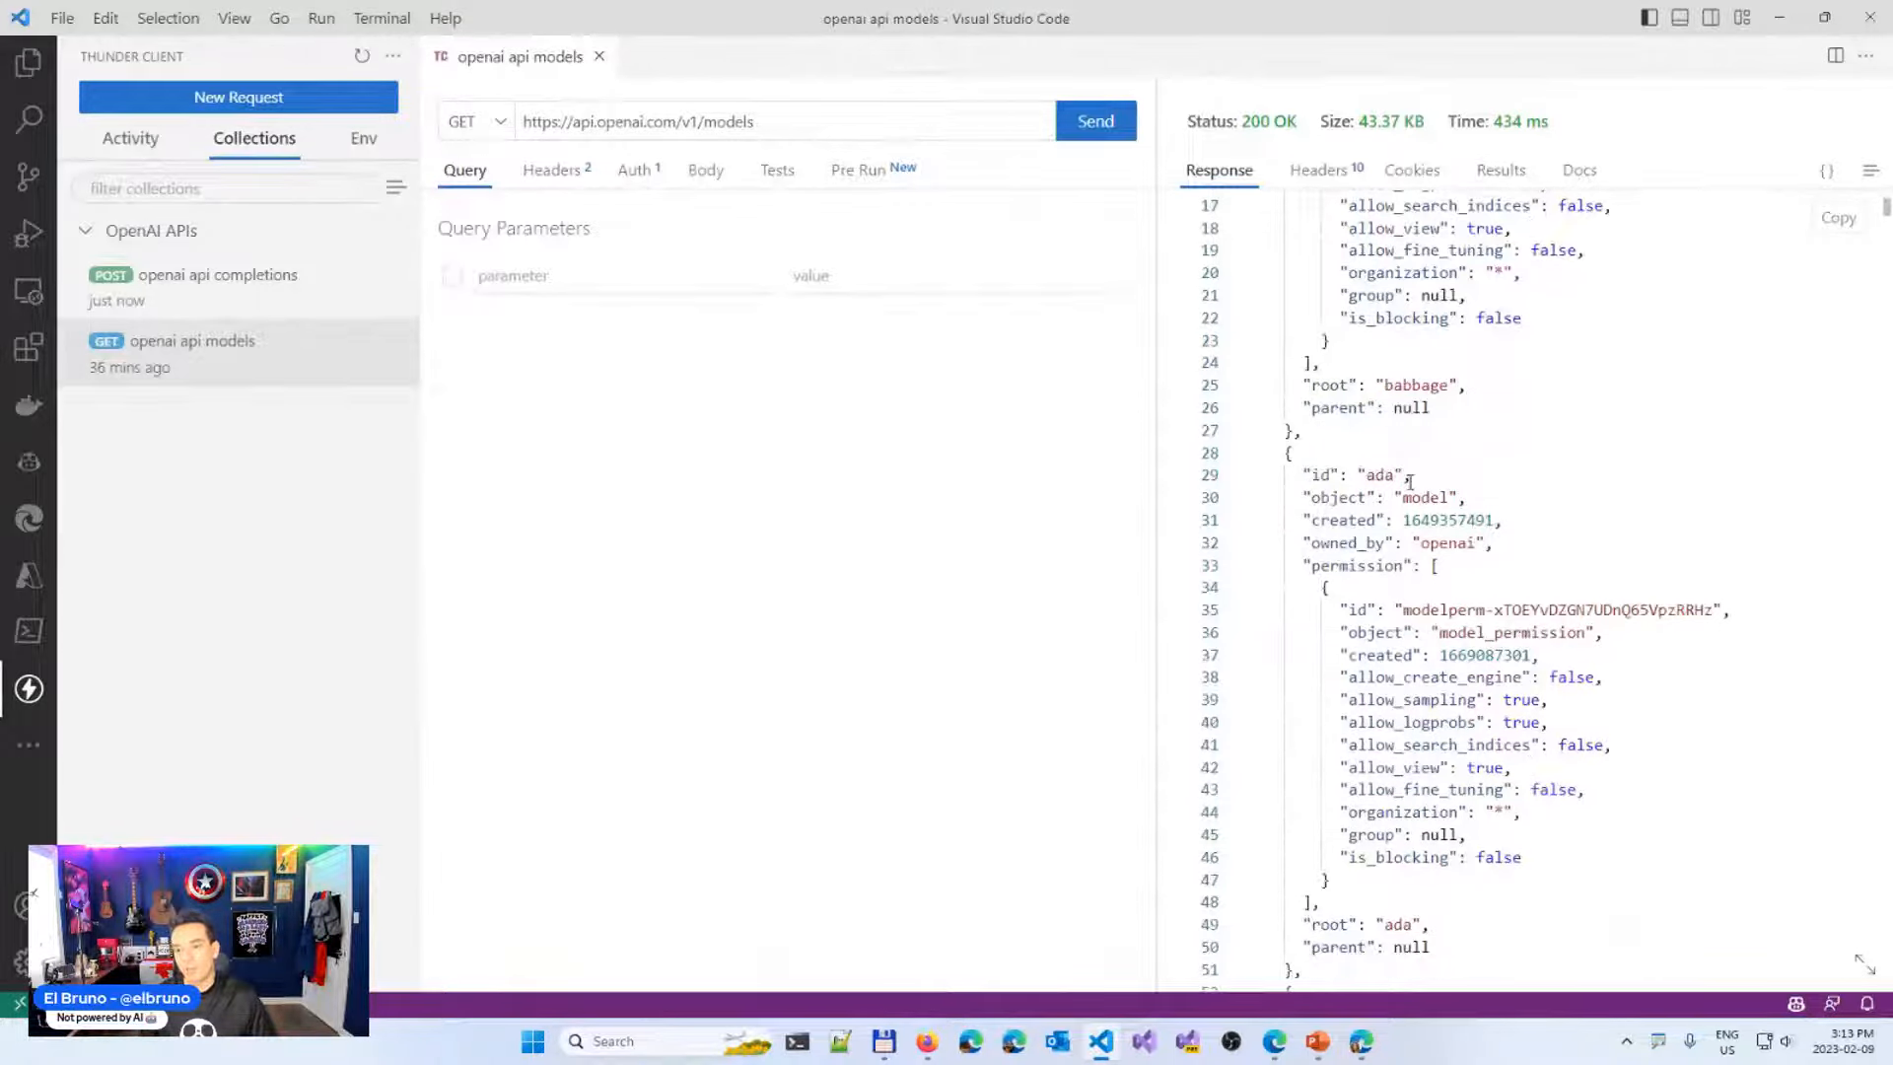
scroll(1425, 498, down, 8)
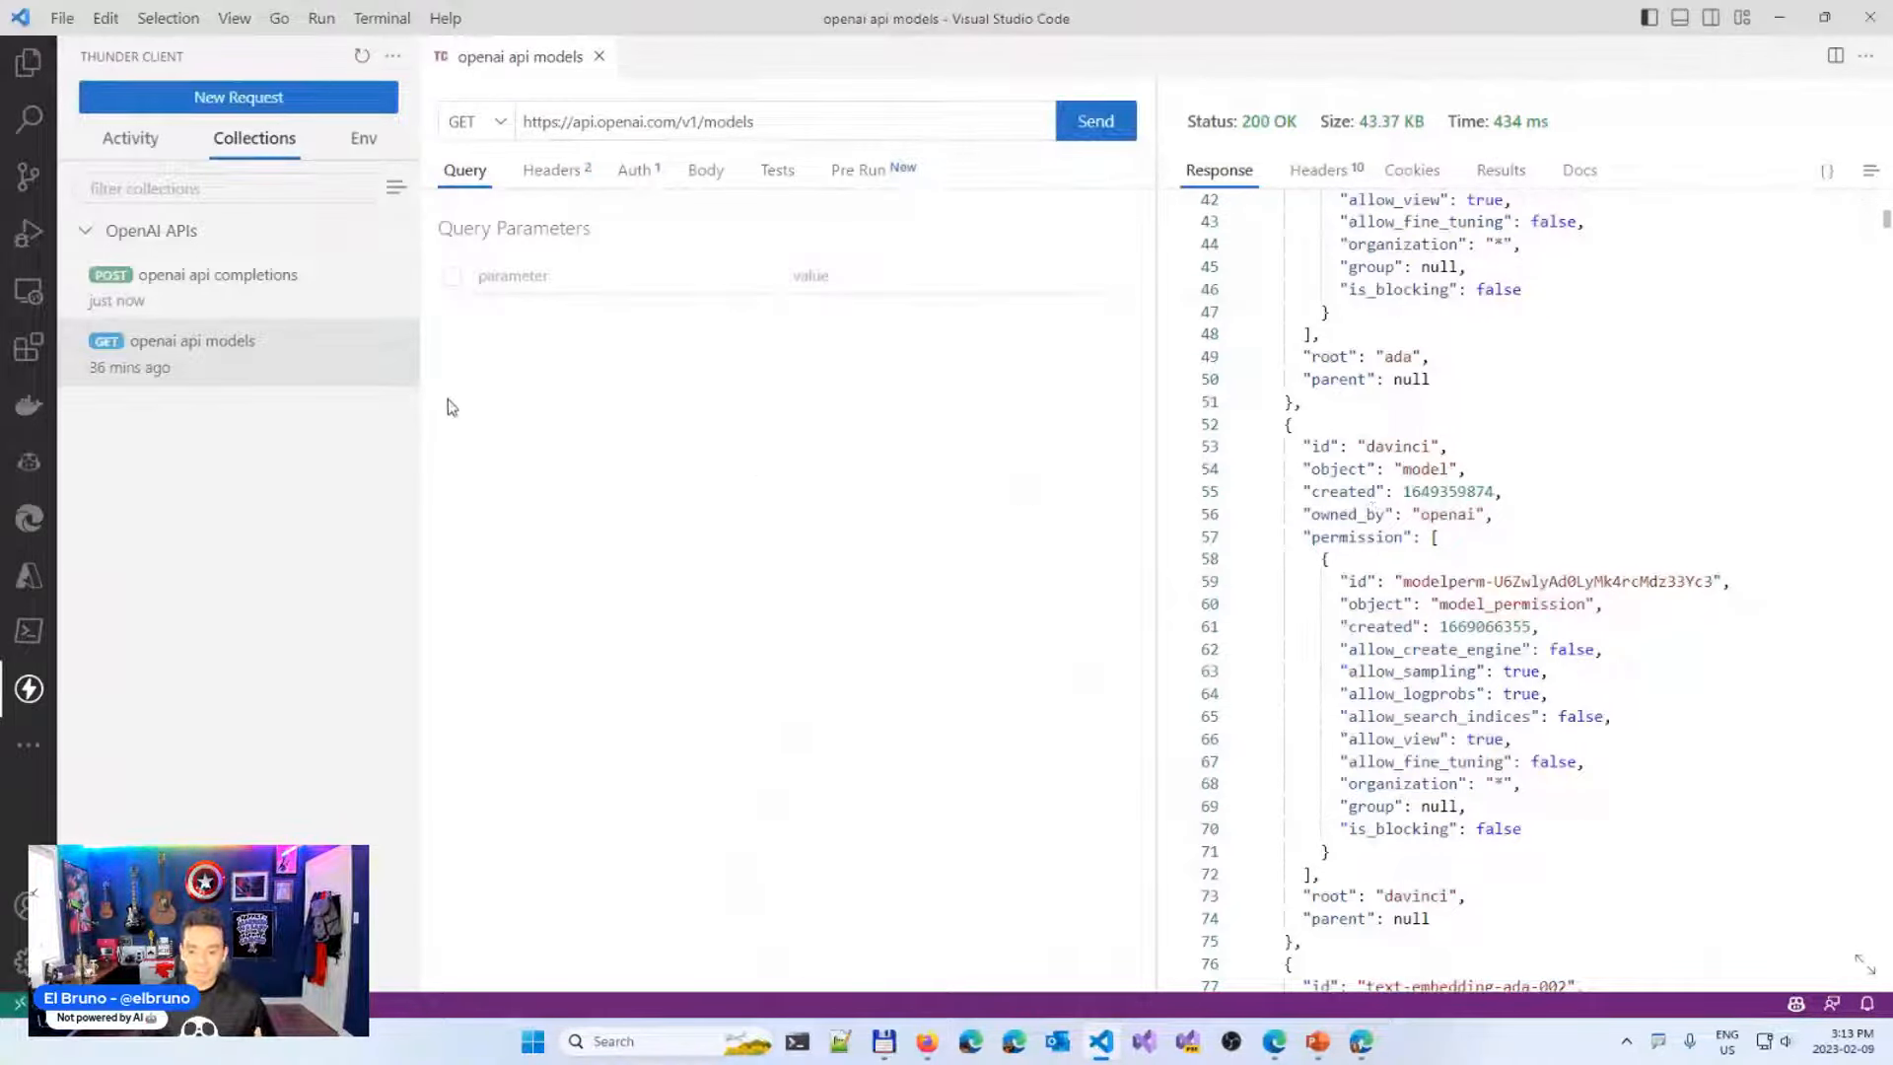
Open the saved "openai api completions" request, and review the Text completion and Code completion guide entries in the OpenAI documentation in the browser
click(252, 298)
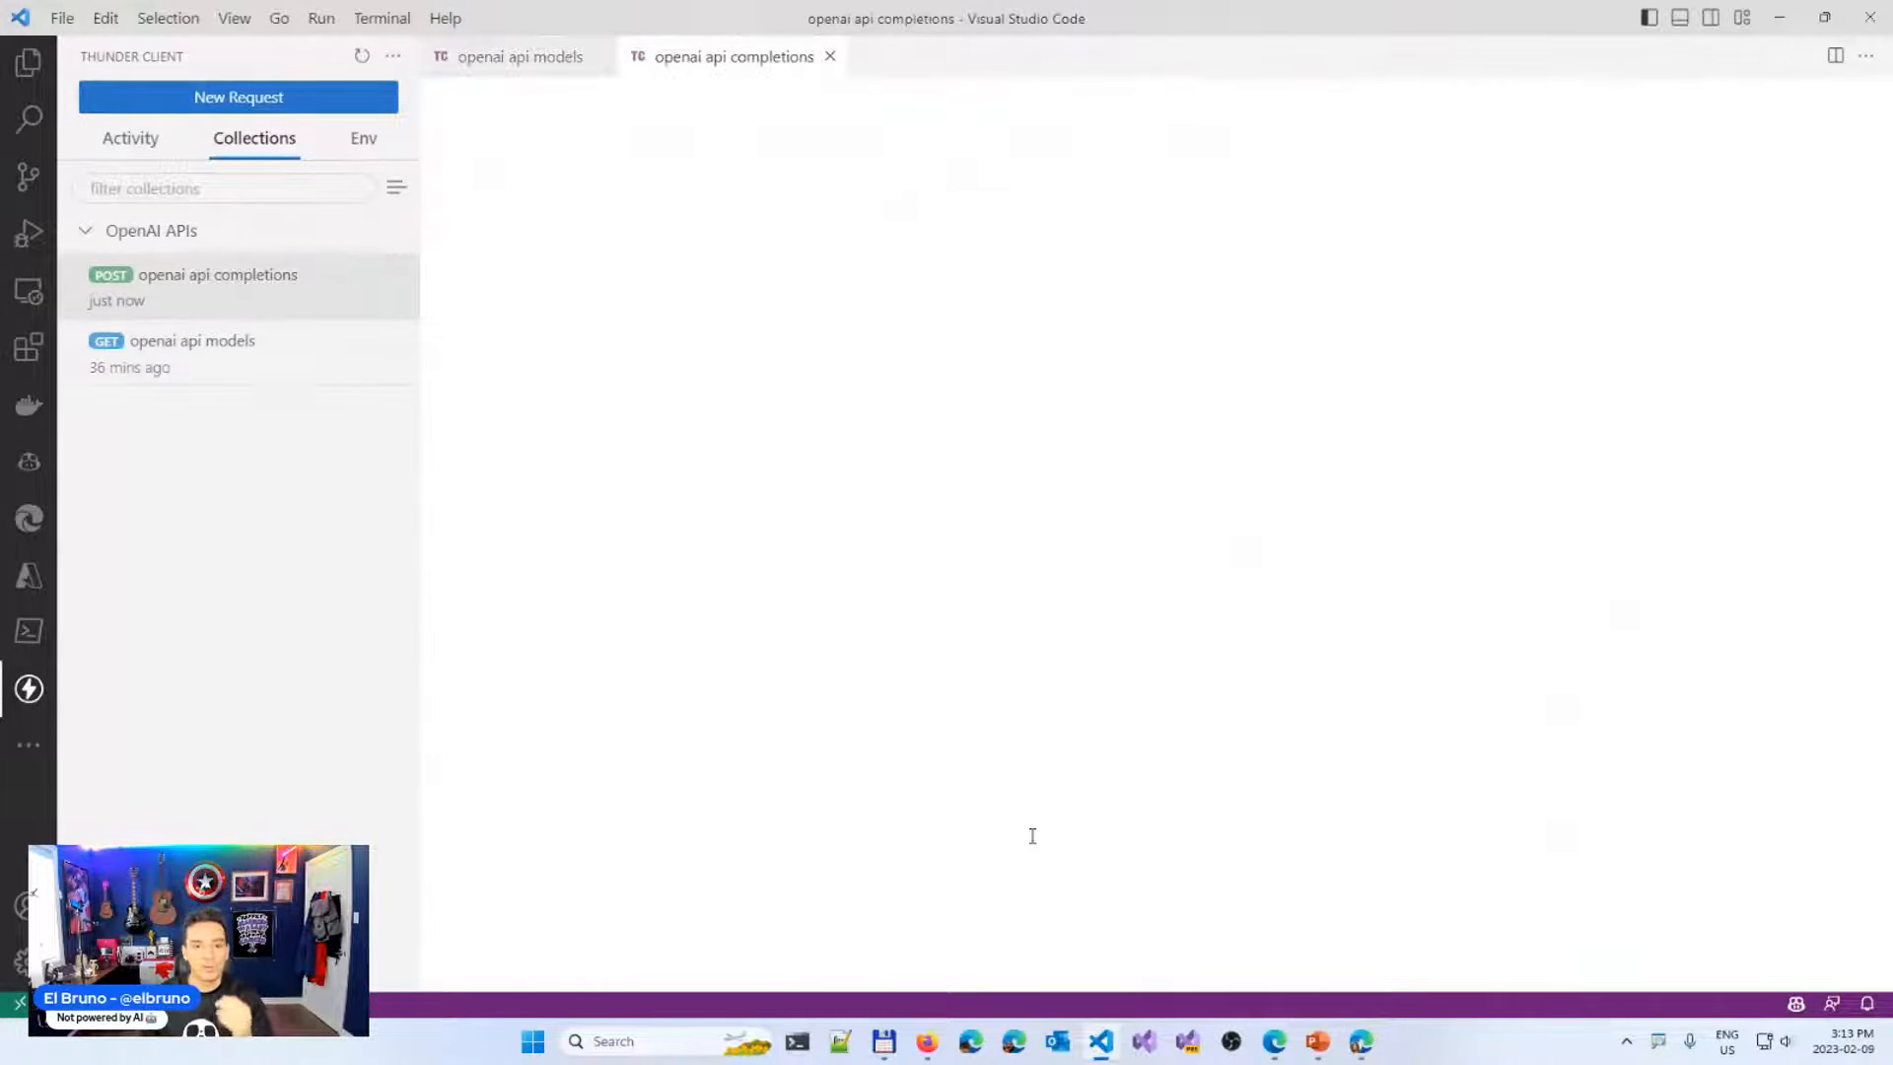
key(alt+Tab)
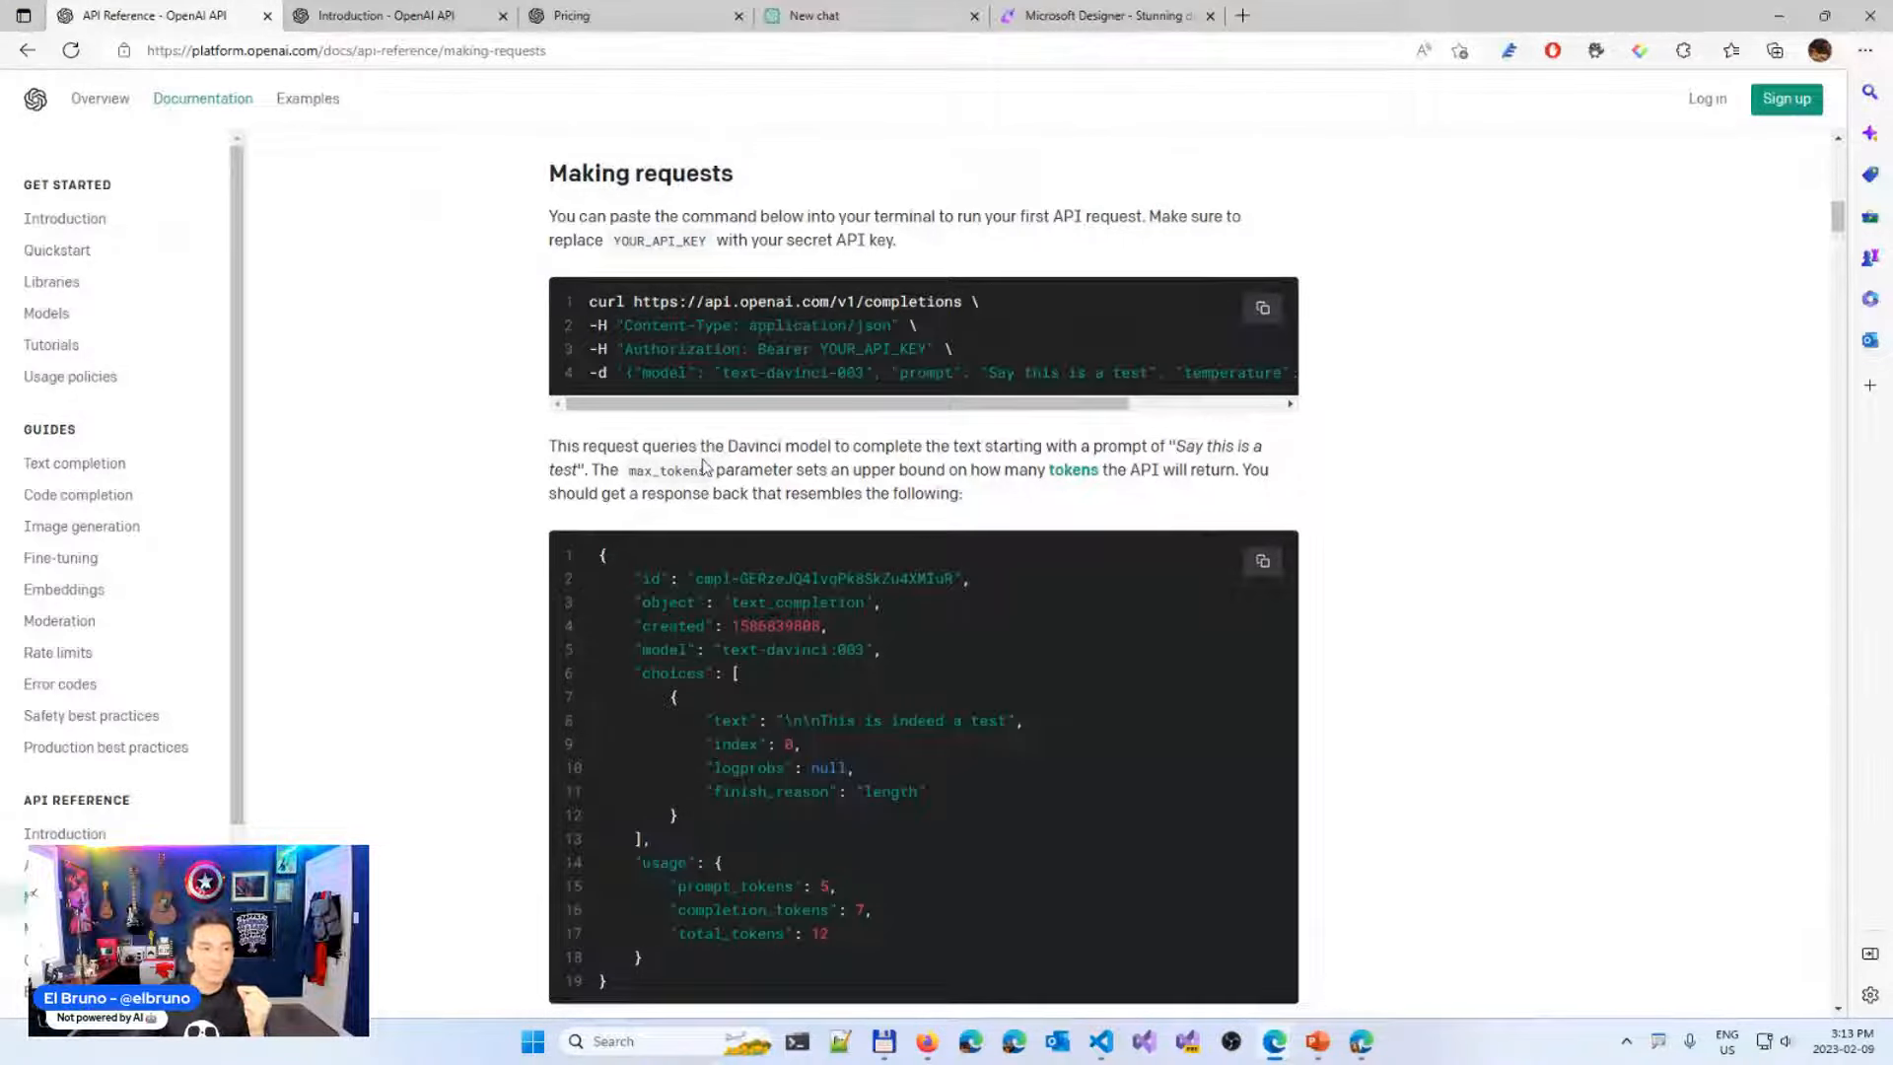
key(ctrl+1)
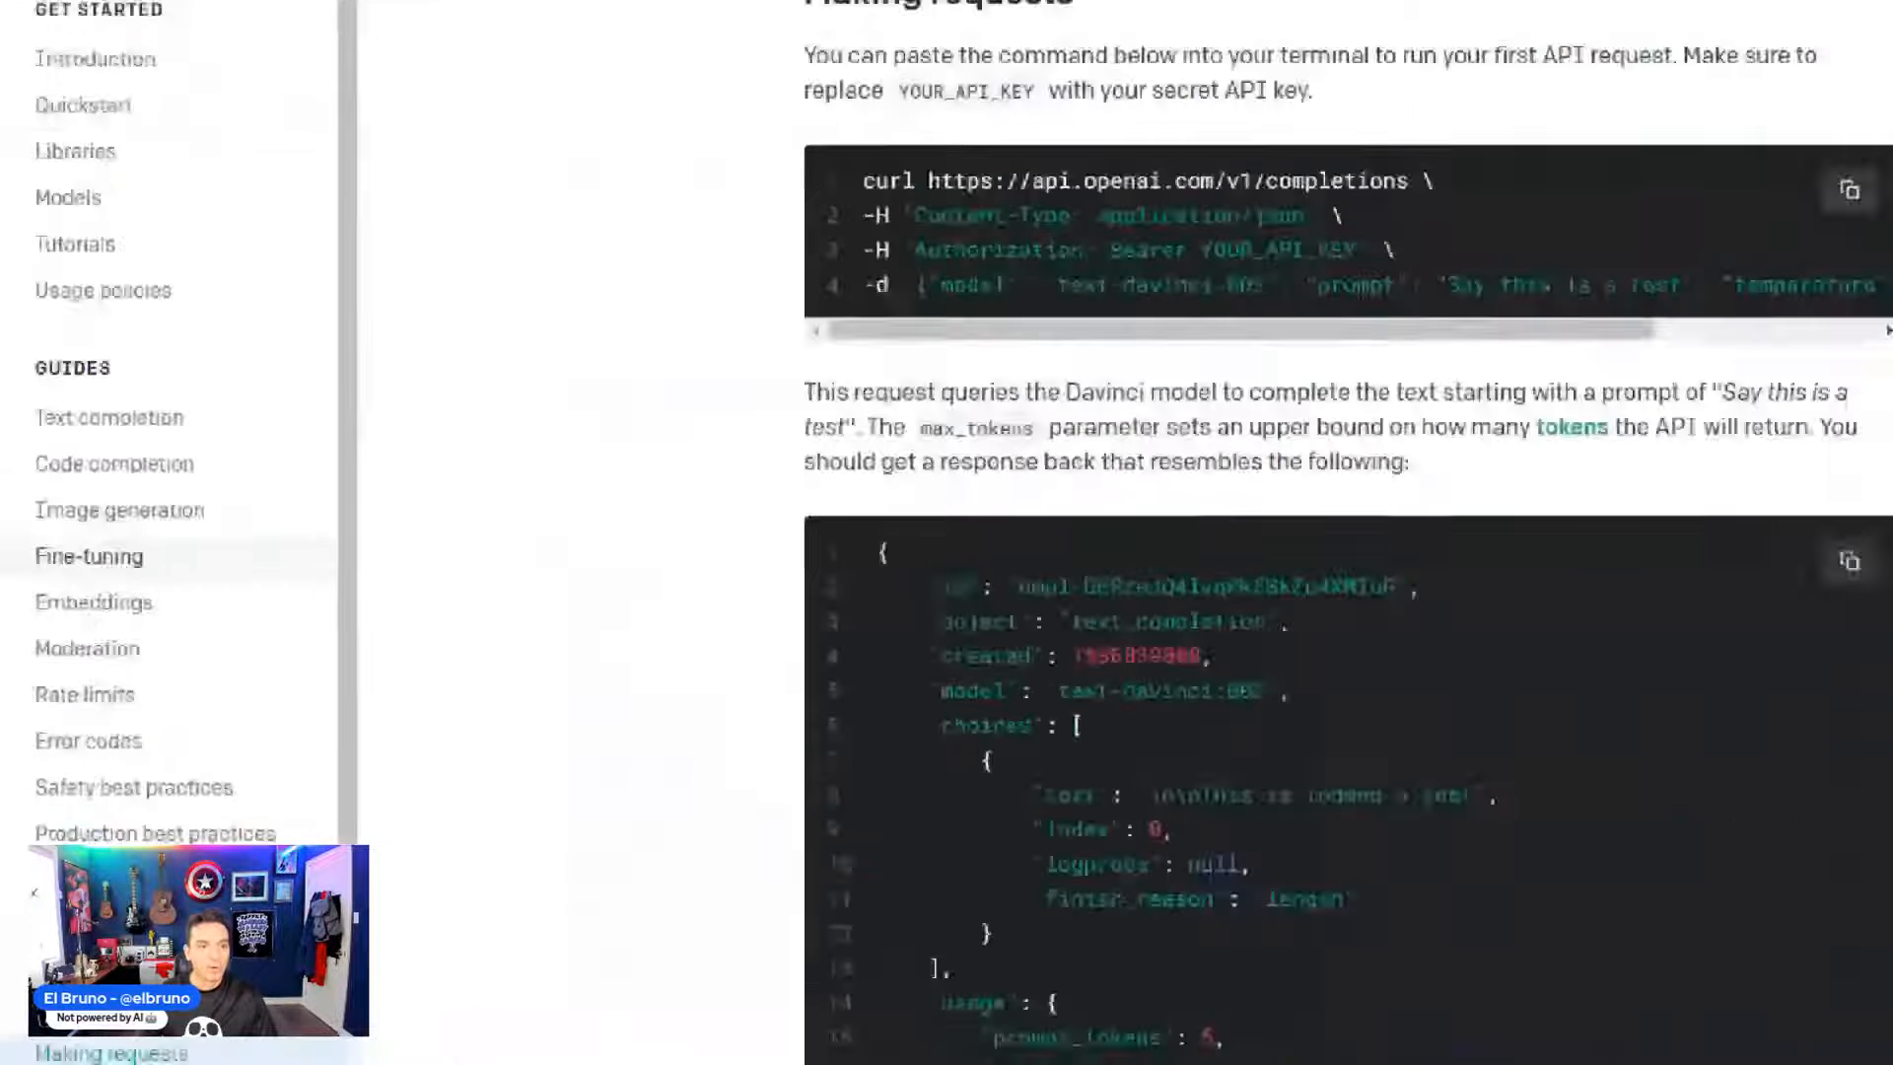
click(155, 572)
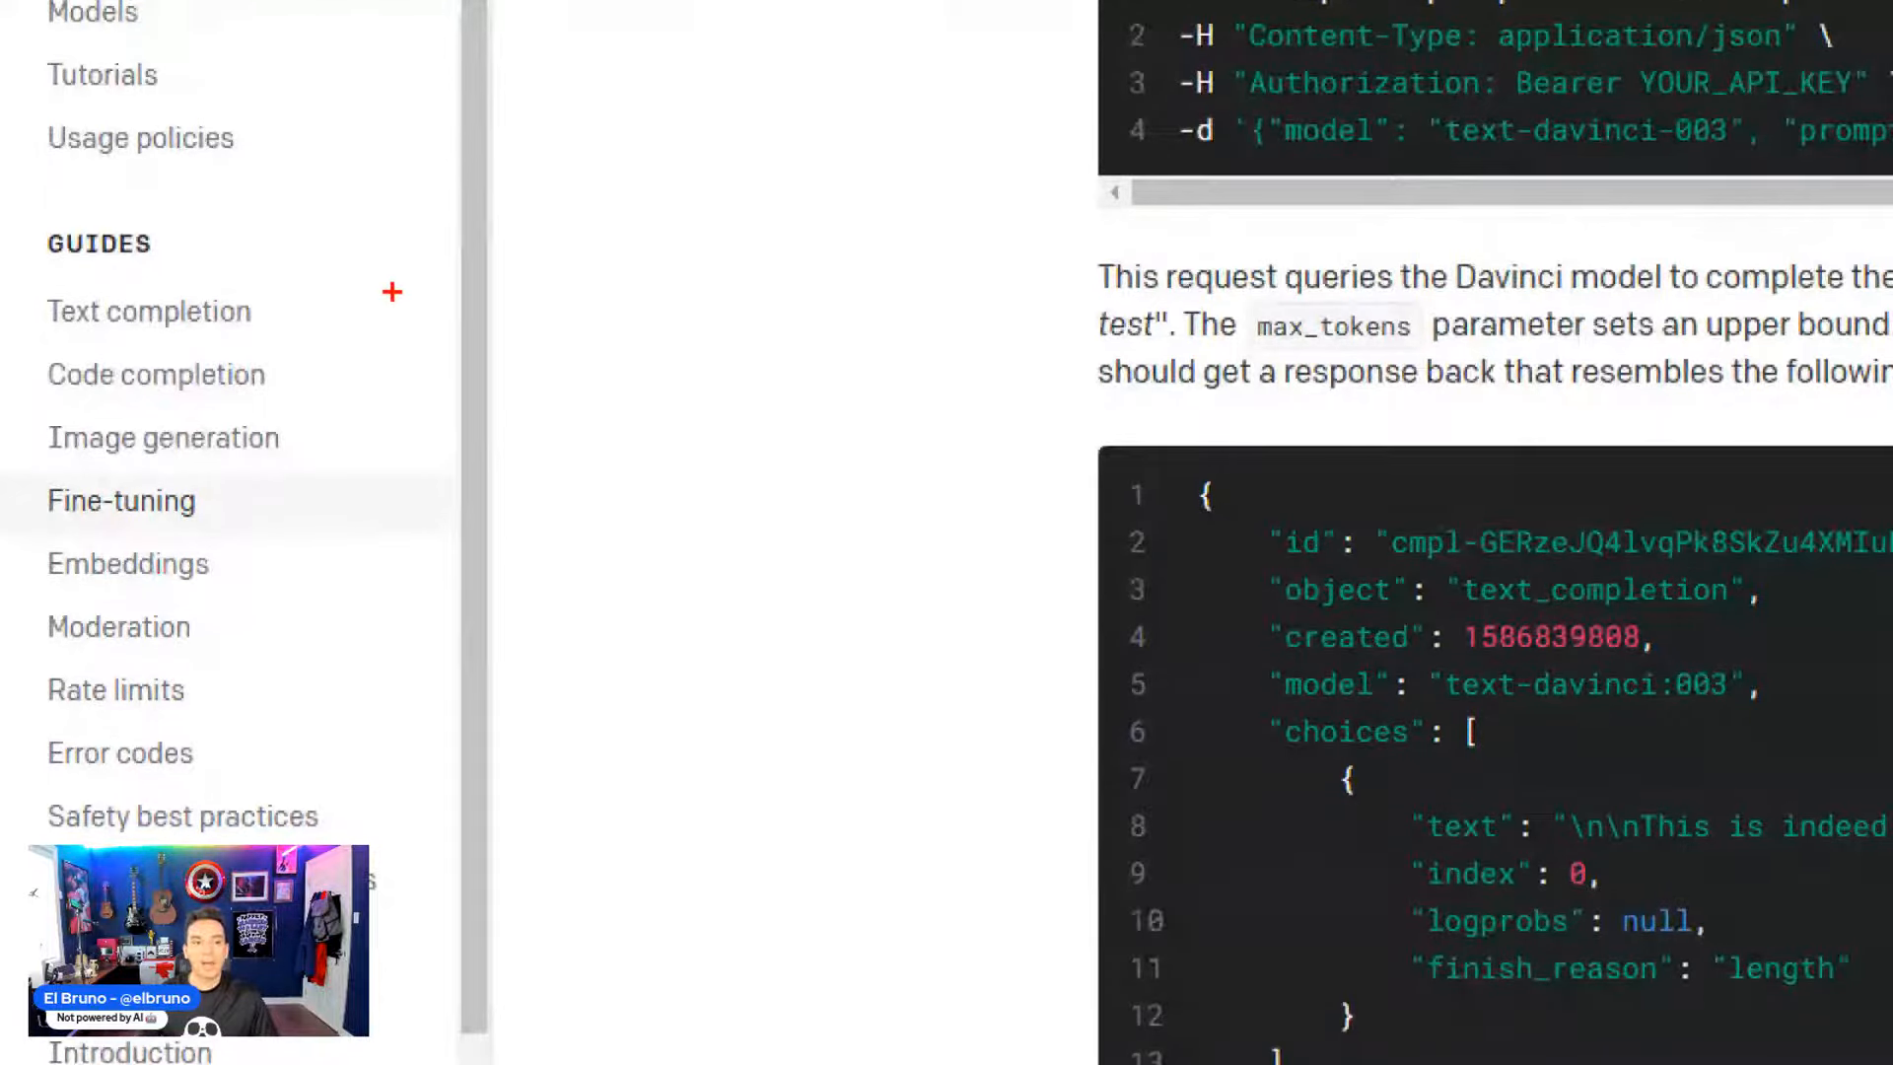
mouse_move(390, 272)
mouse_down()
mouse_move(309, 299)
mouse_move(310, 274)
mouse_up()
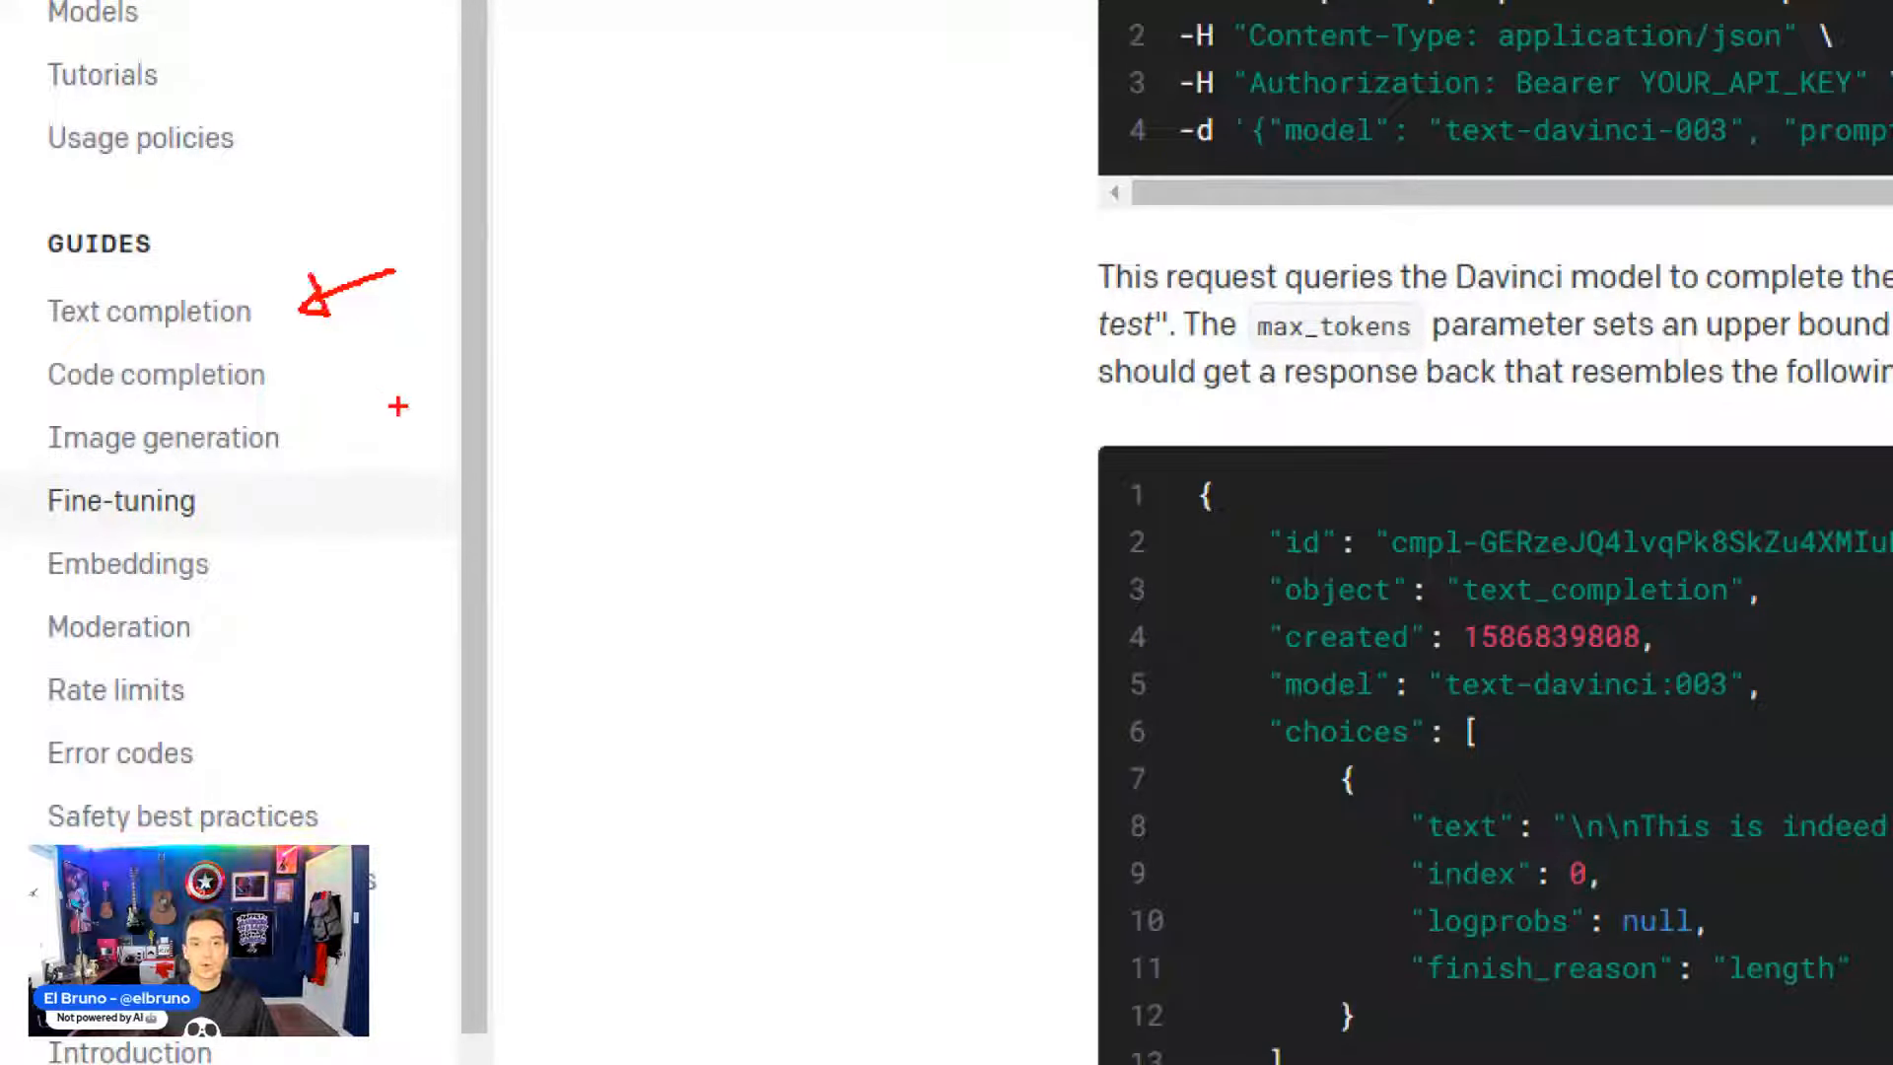
mouse_move(411, 380)
mouse_down()
mouse_move(331, 386)
mouse_move(343, 403)
mouse_move(334, 347)
mouse_up()
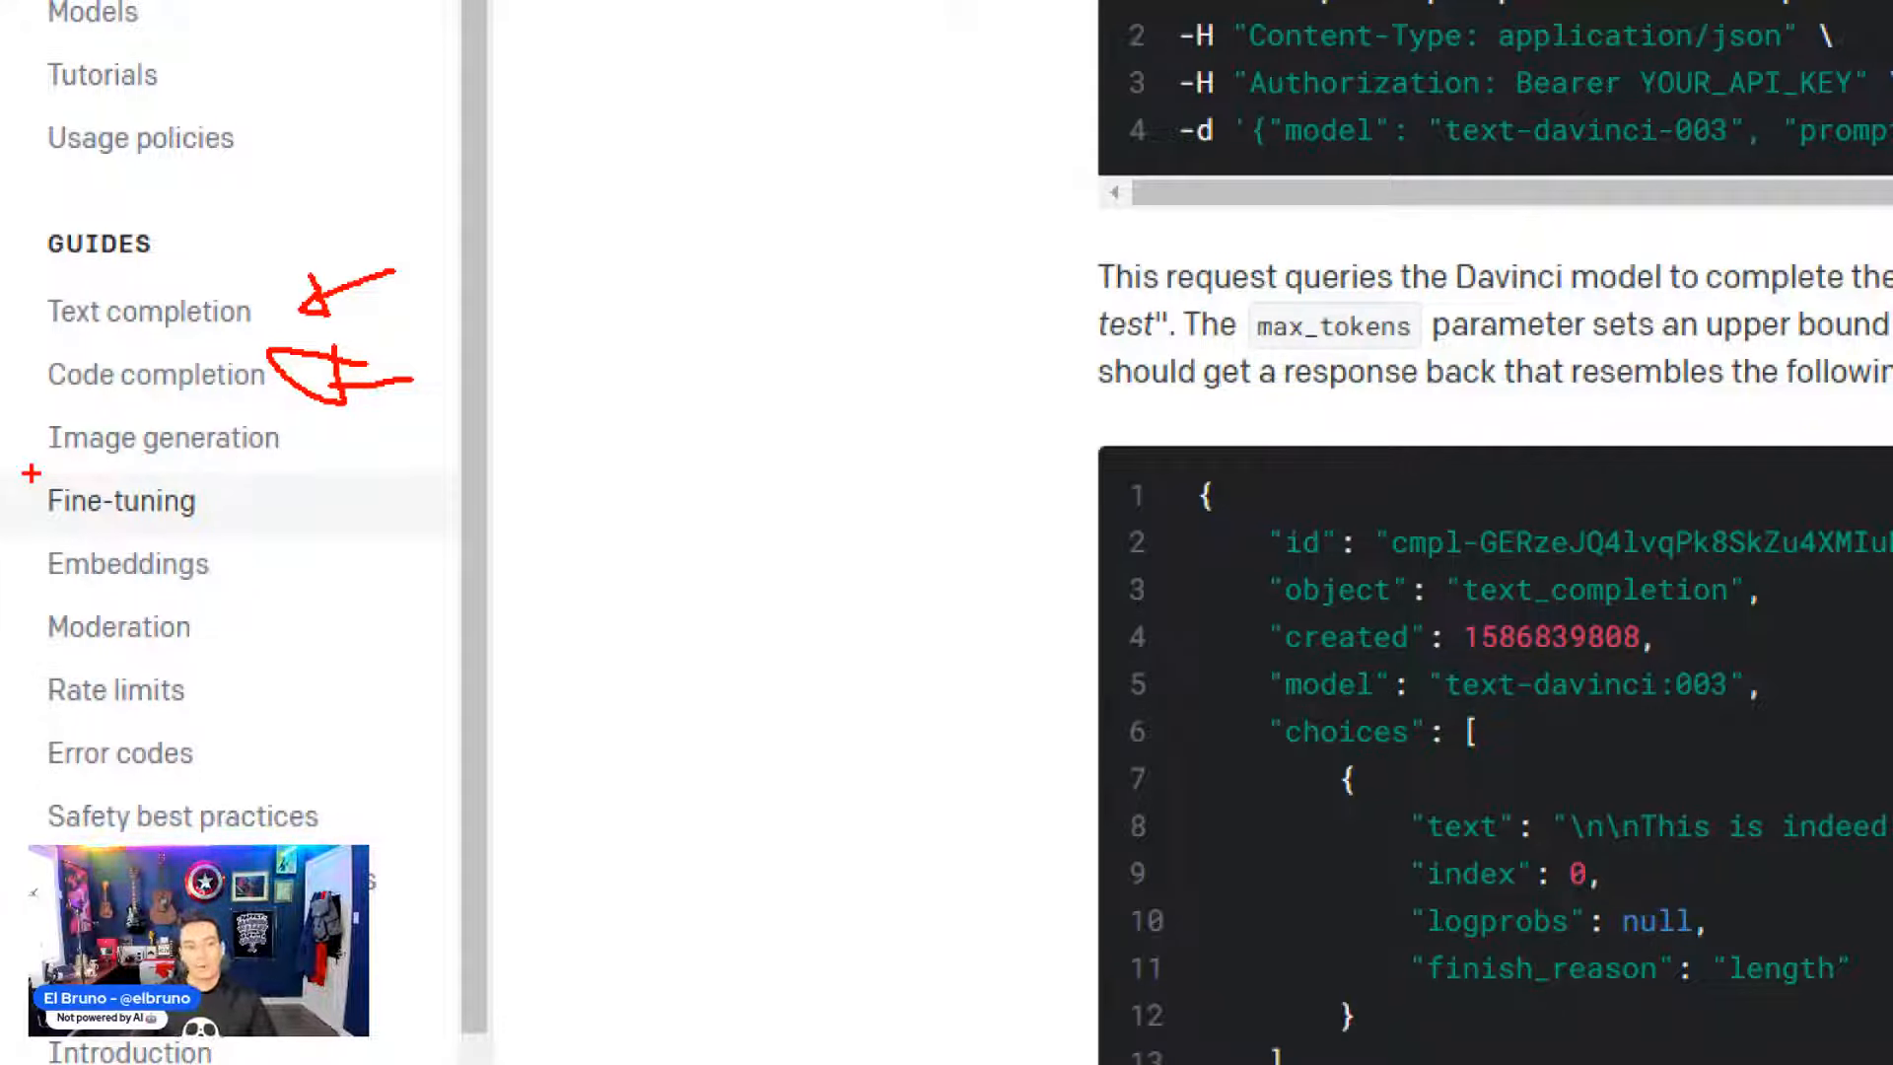
key(Escape)
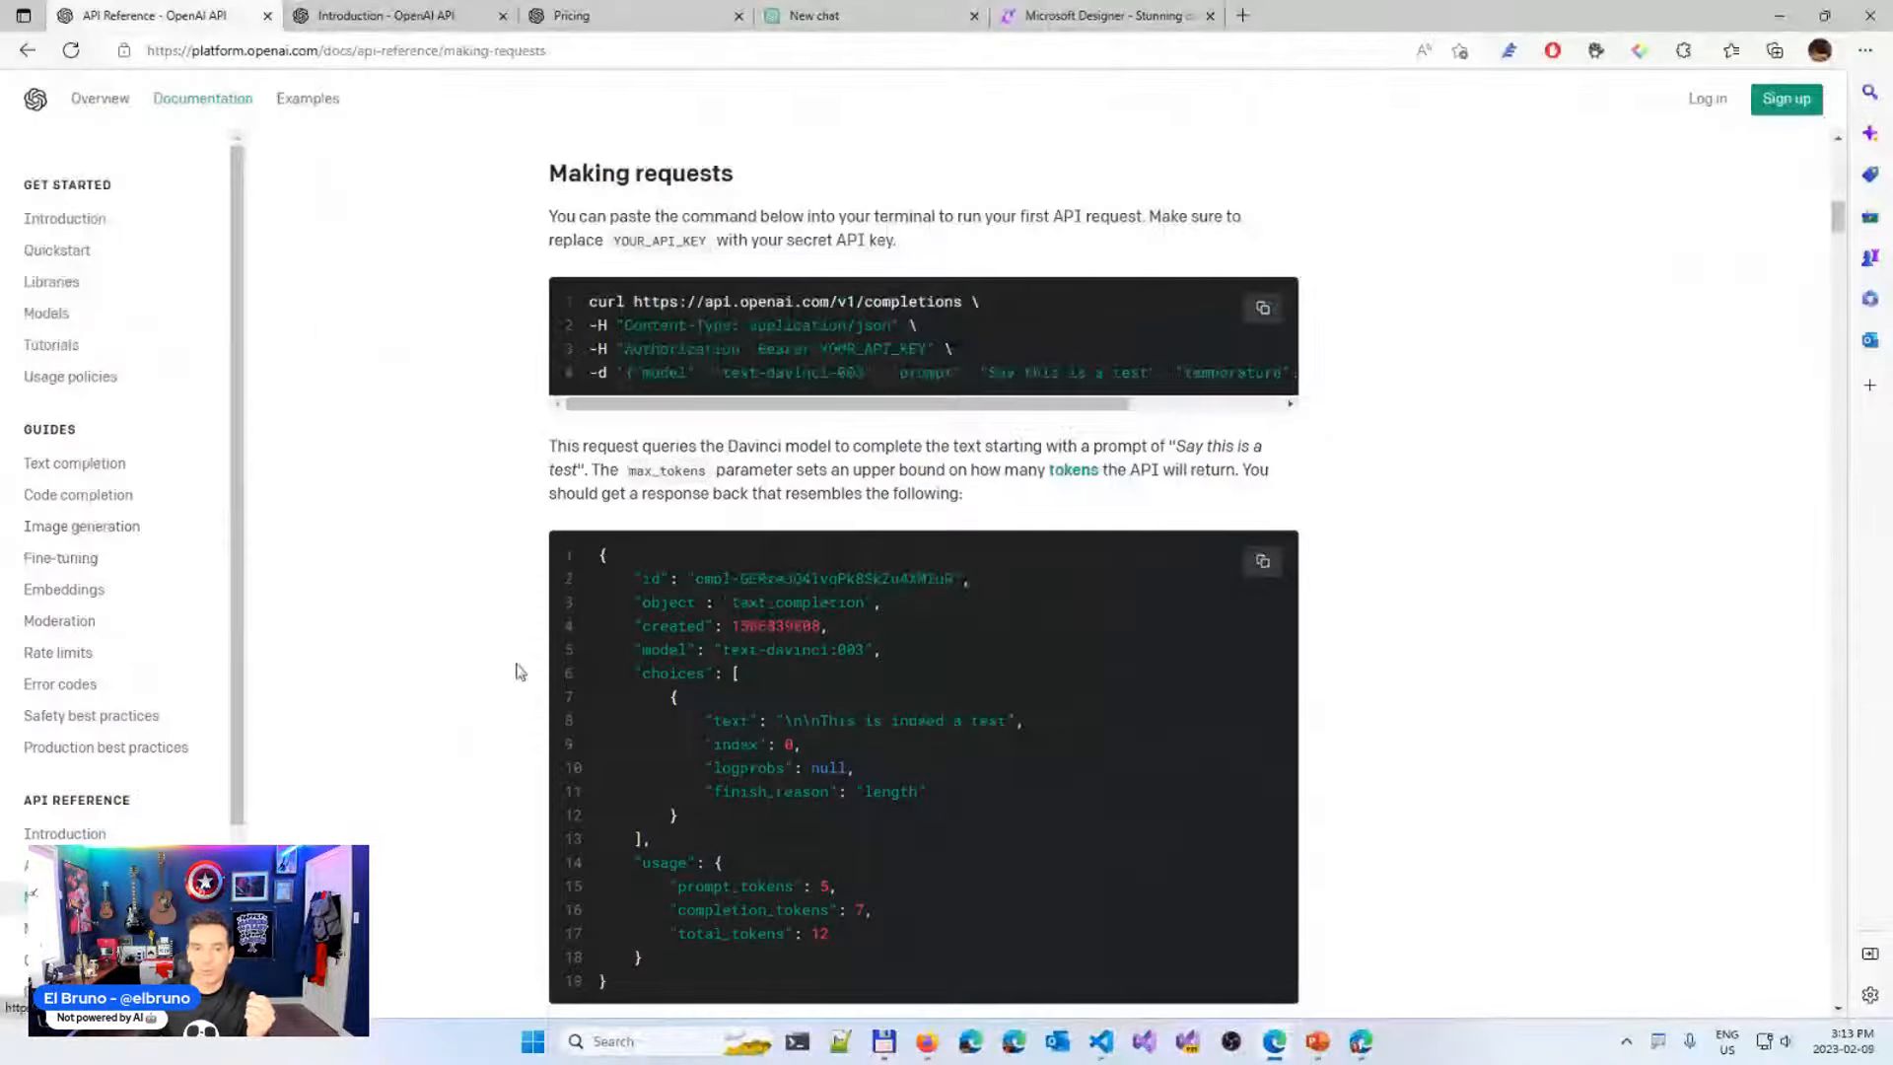
Switch back to Visual Studio Code and examine the completions request's POST endpoint and JSON body, including its model
click(1098, 1039)
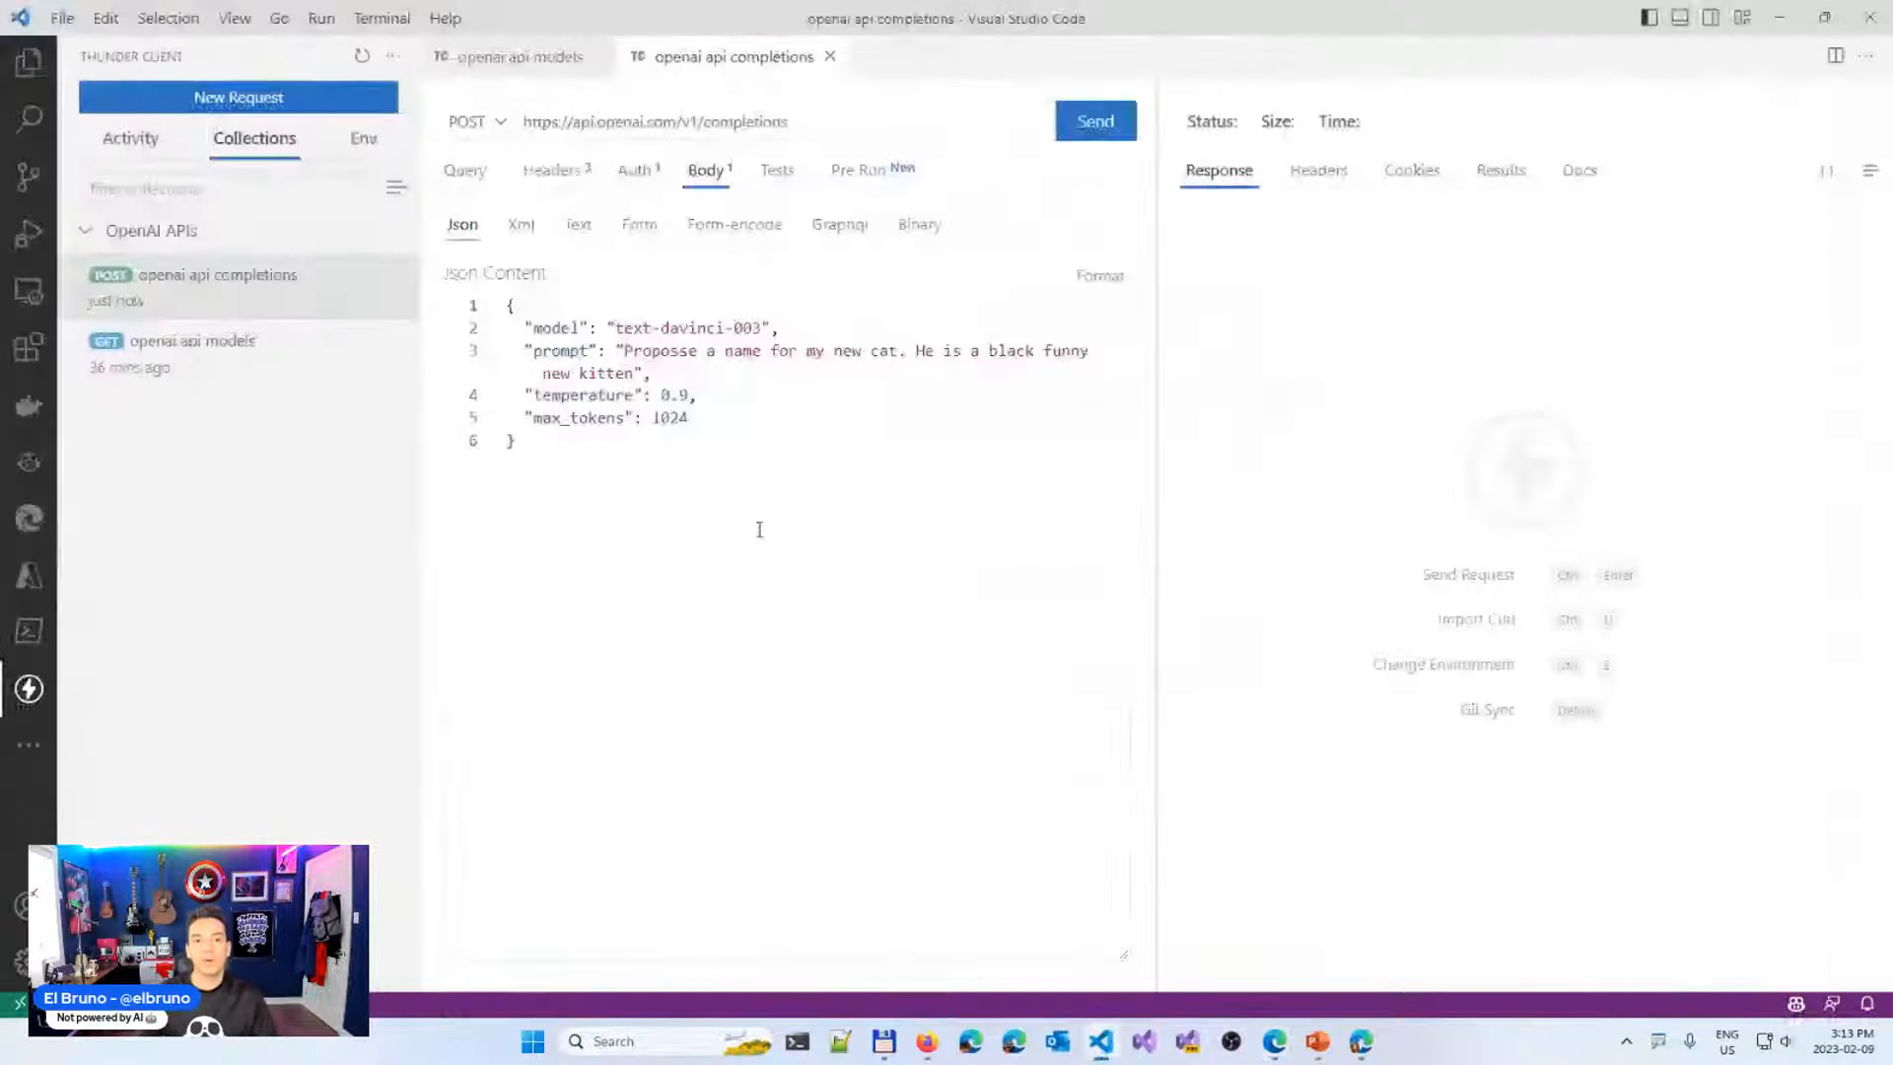
key(ctrl+1)
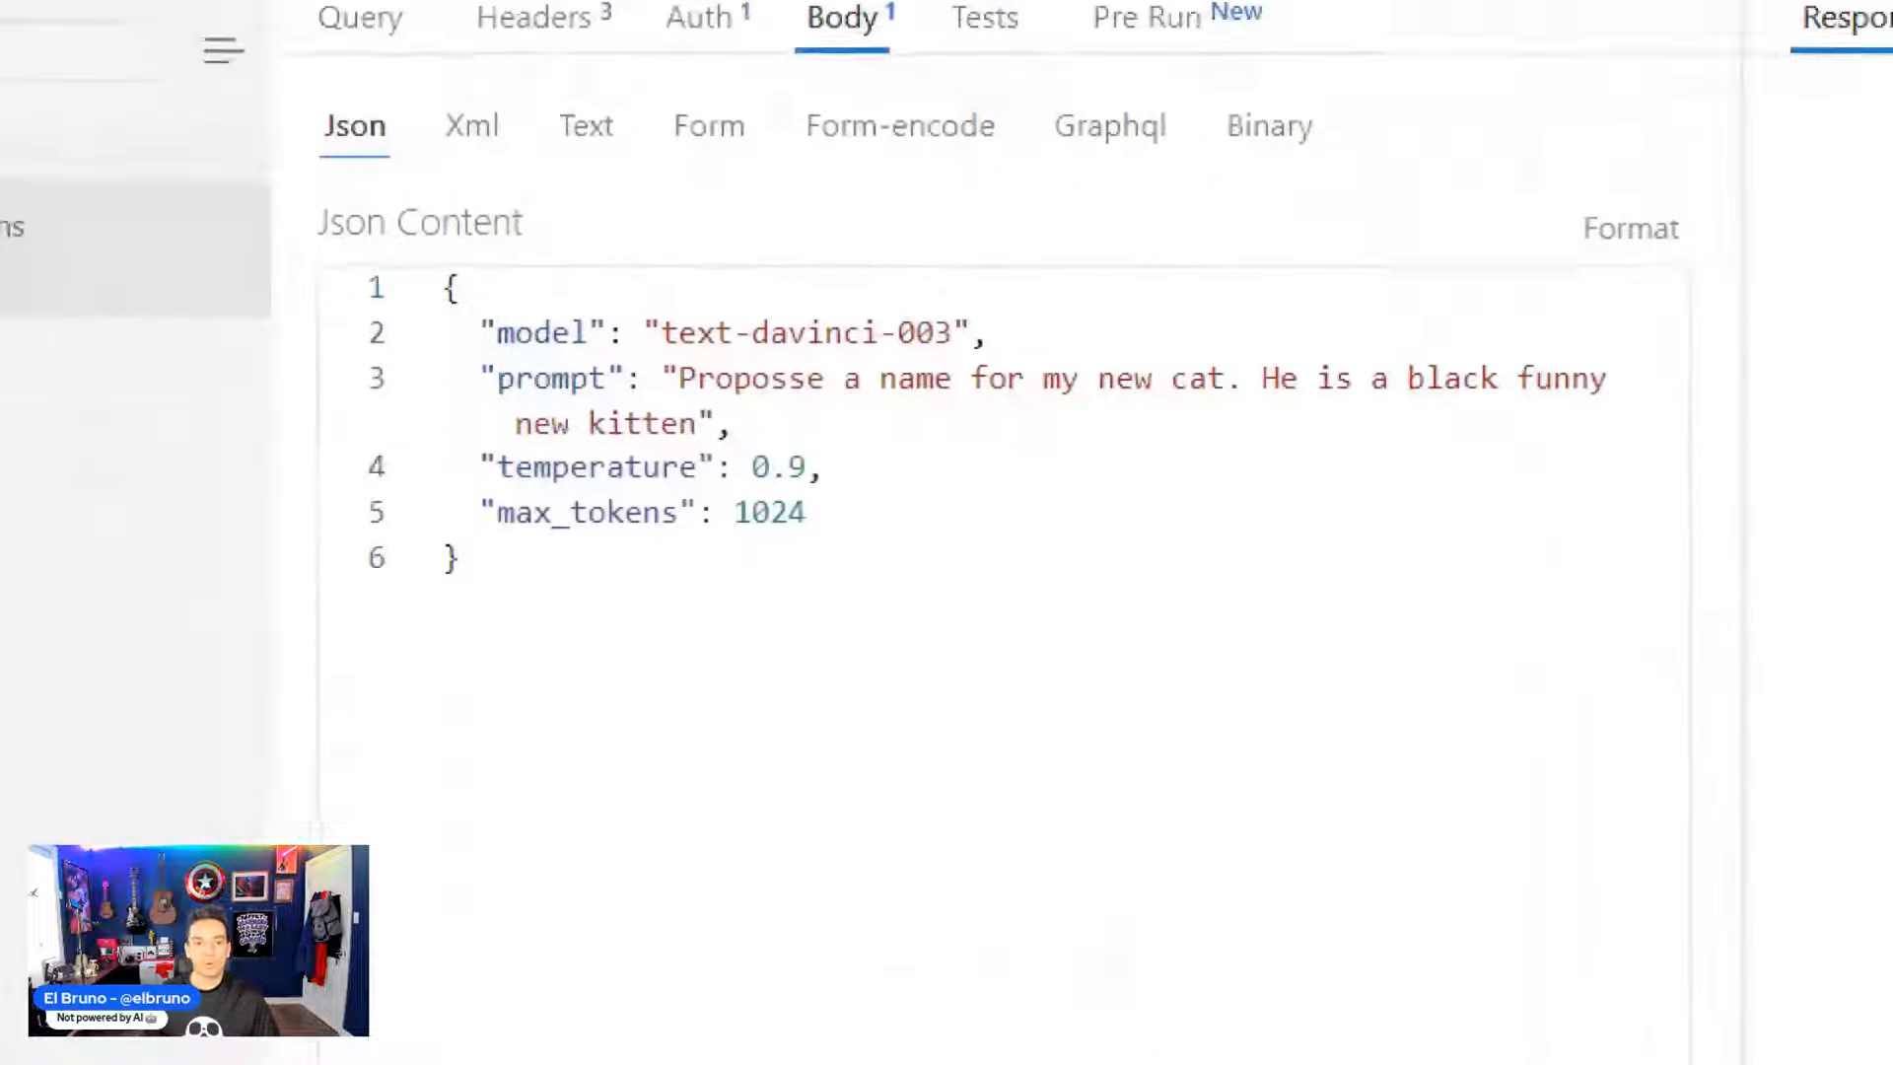
click(558, 249)
scroll(558, 257, down, 1)
key(ctrl+1)
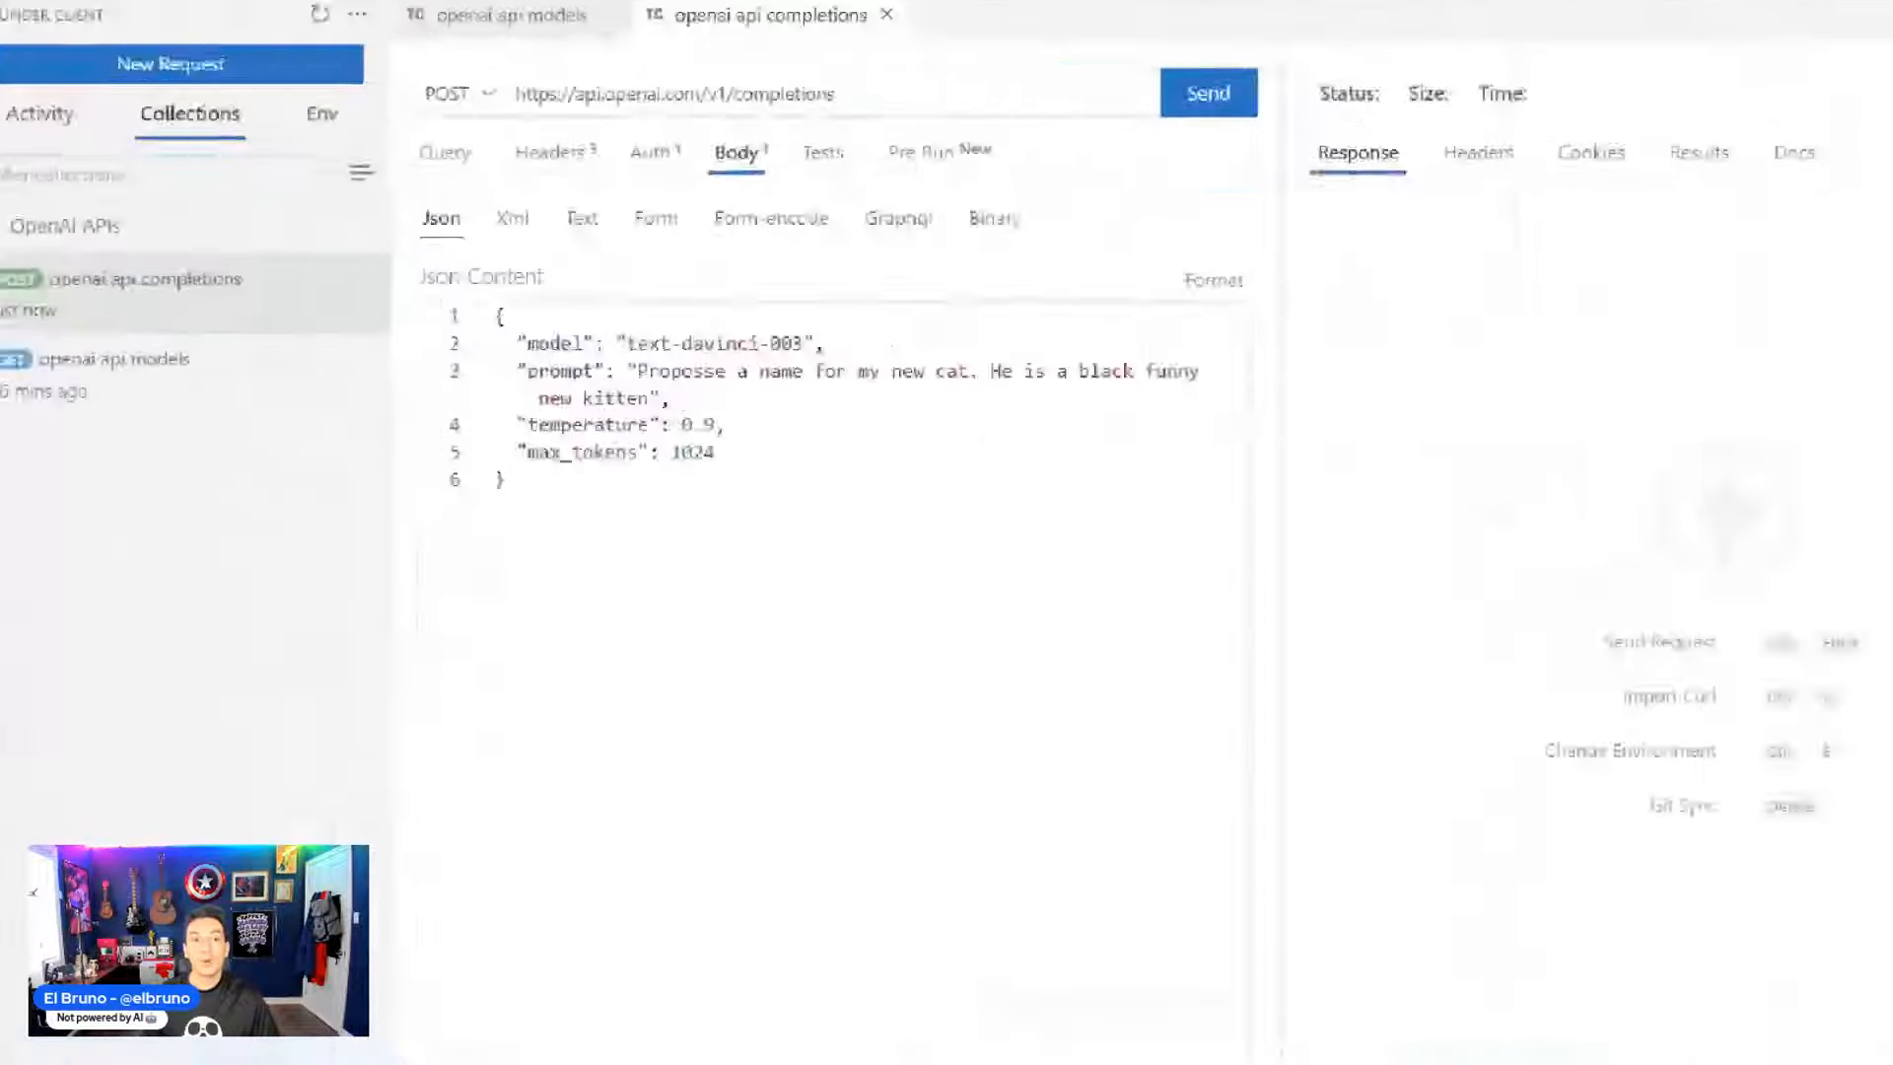
click(551, 136)
mouse_move(293, 42)
mouse_down()
mouse_move(826, 165)
mouse_move(1134, 164)
mouse_up()
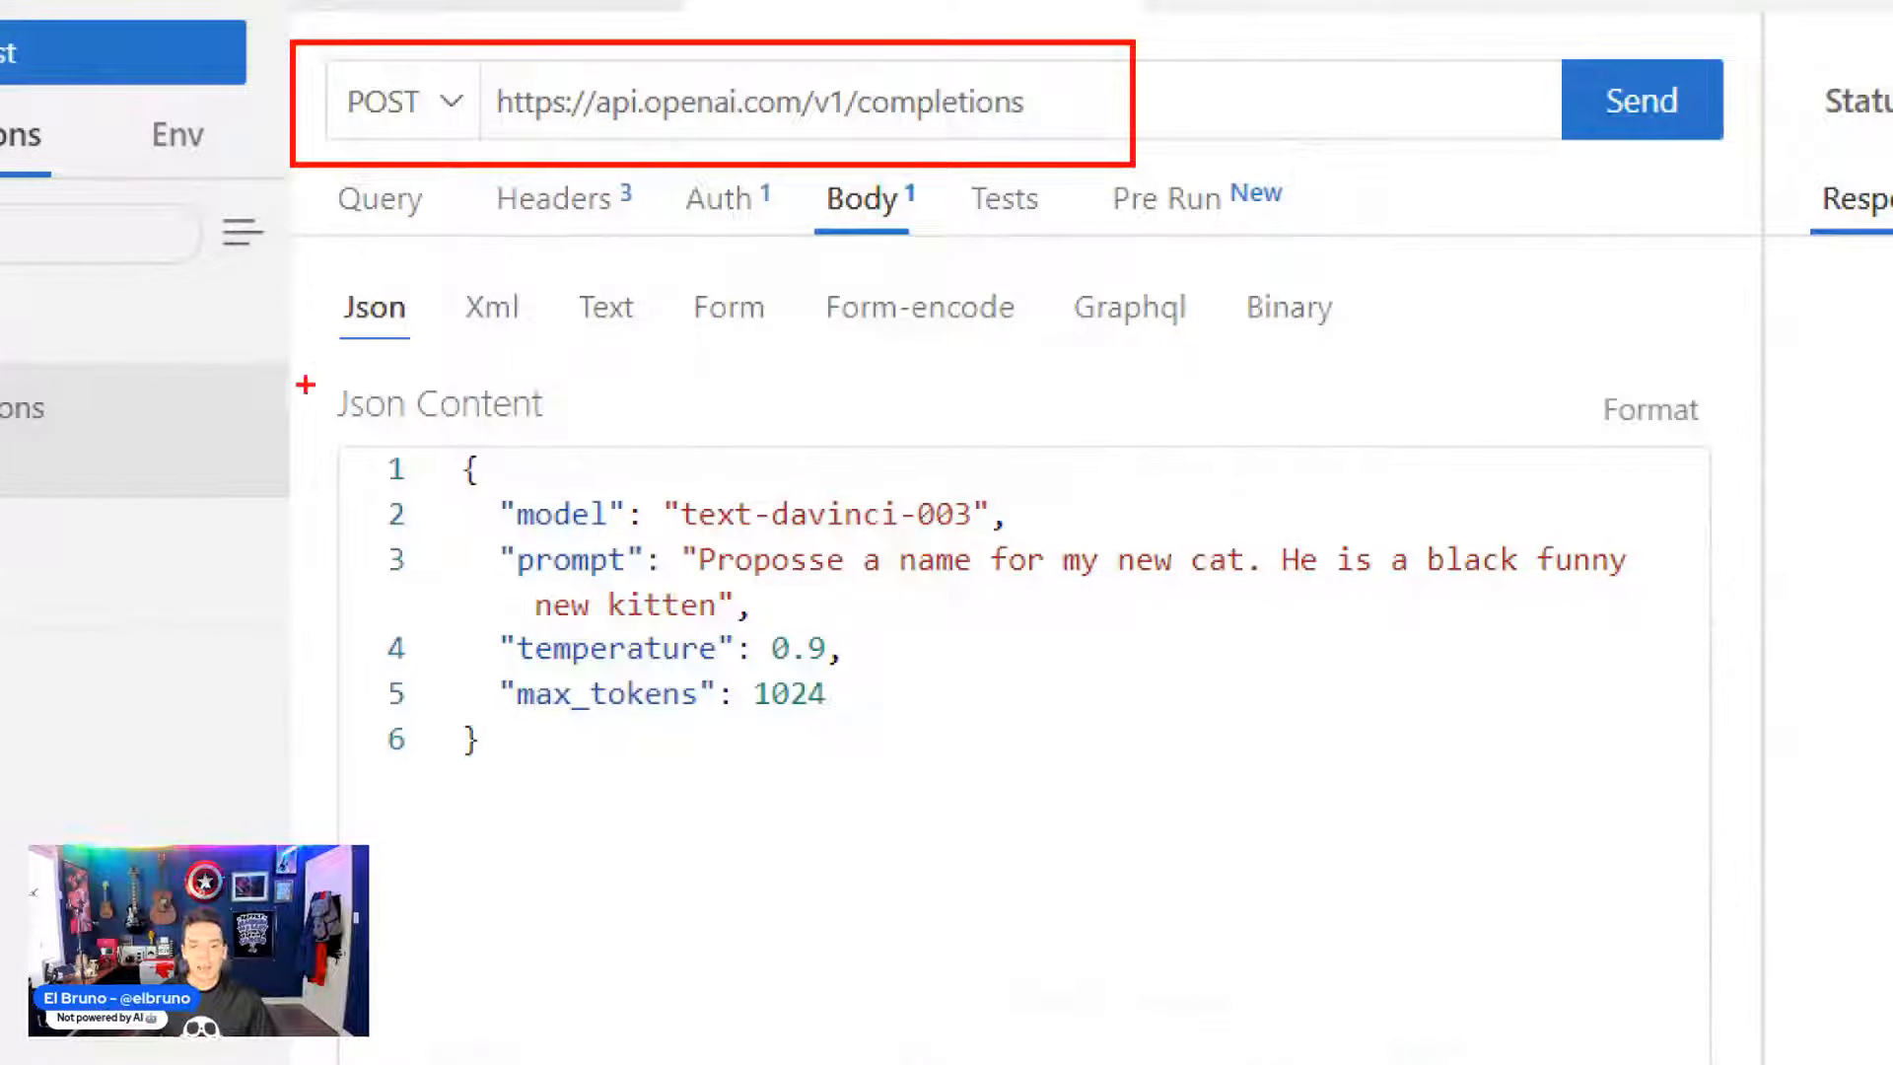
mouse_move(305, 384)
mouse_down()
mouse_move(803, 693)
mouse_move(1741, 819)
mouse_up()
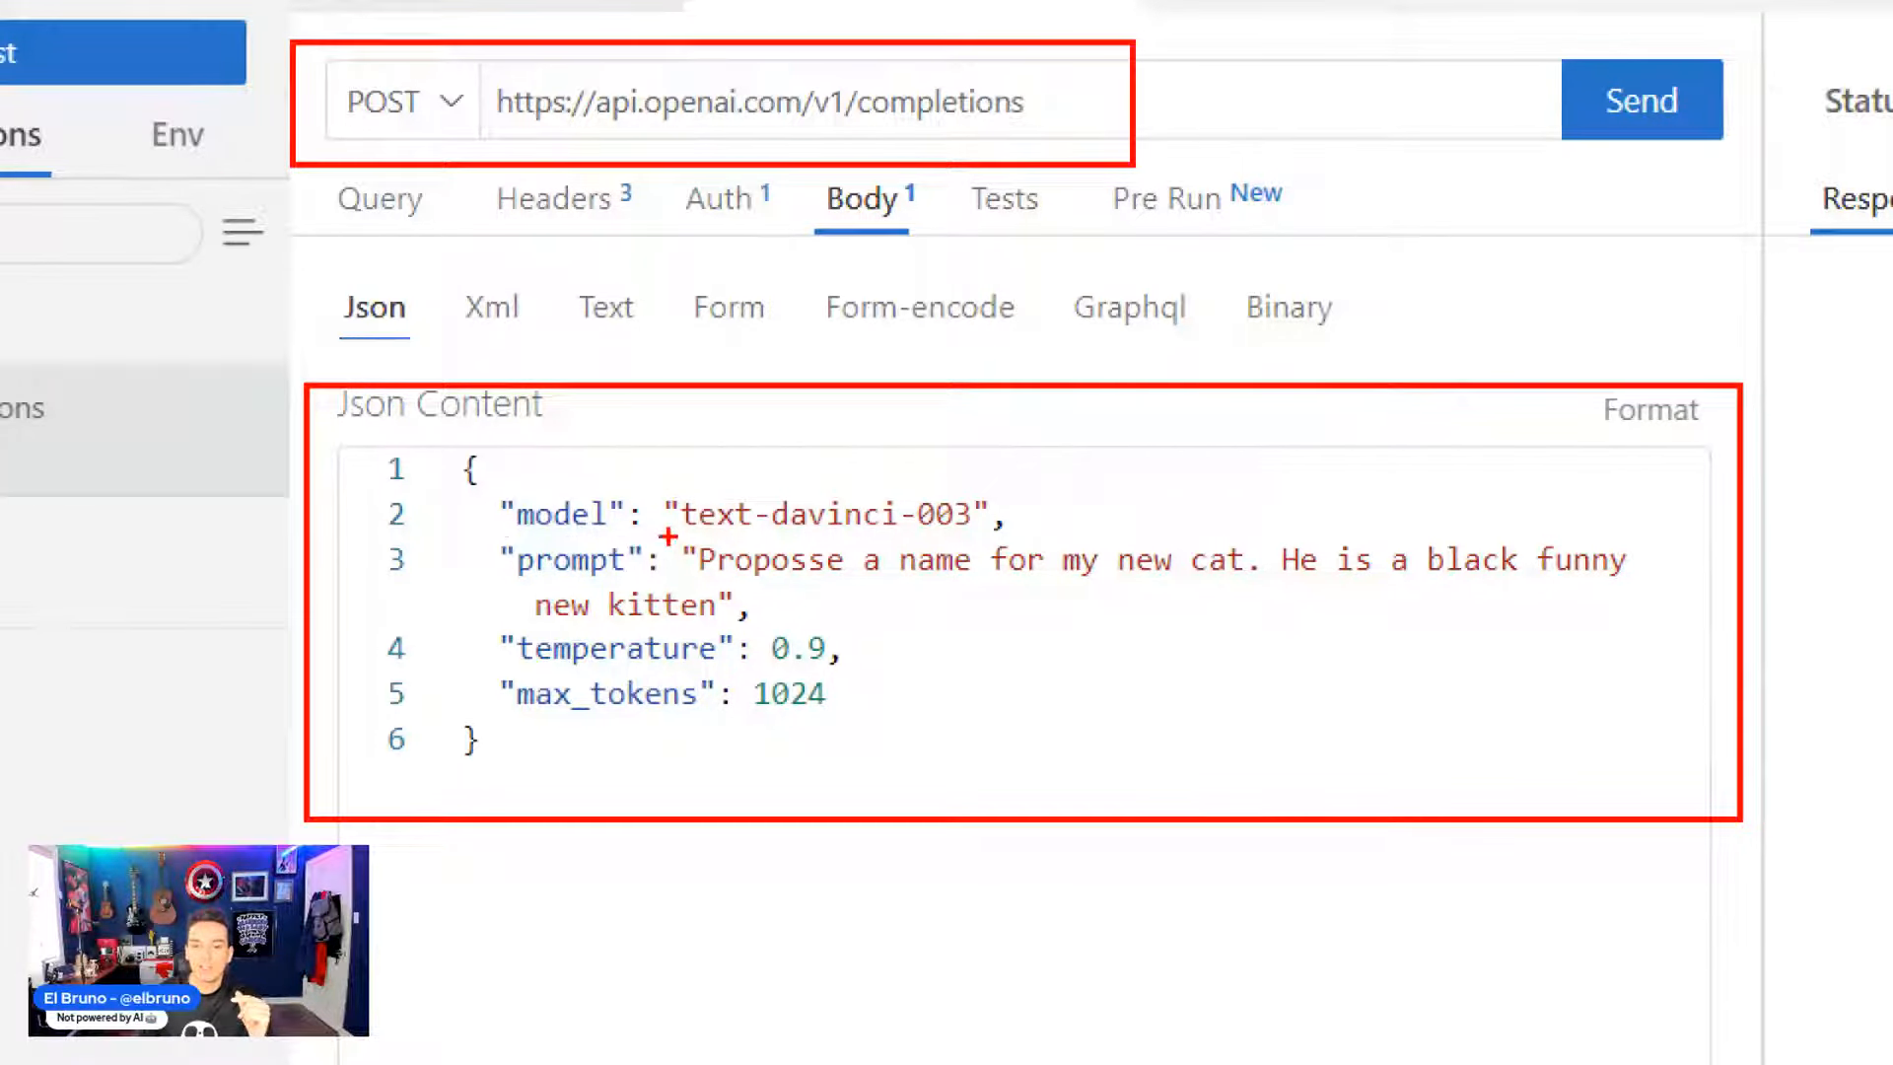
drag(670, 533, 977, 532)
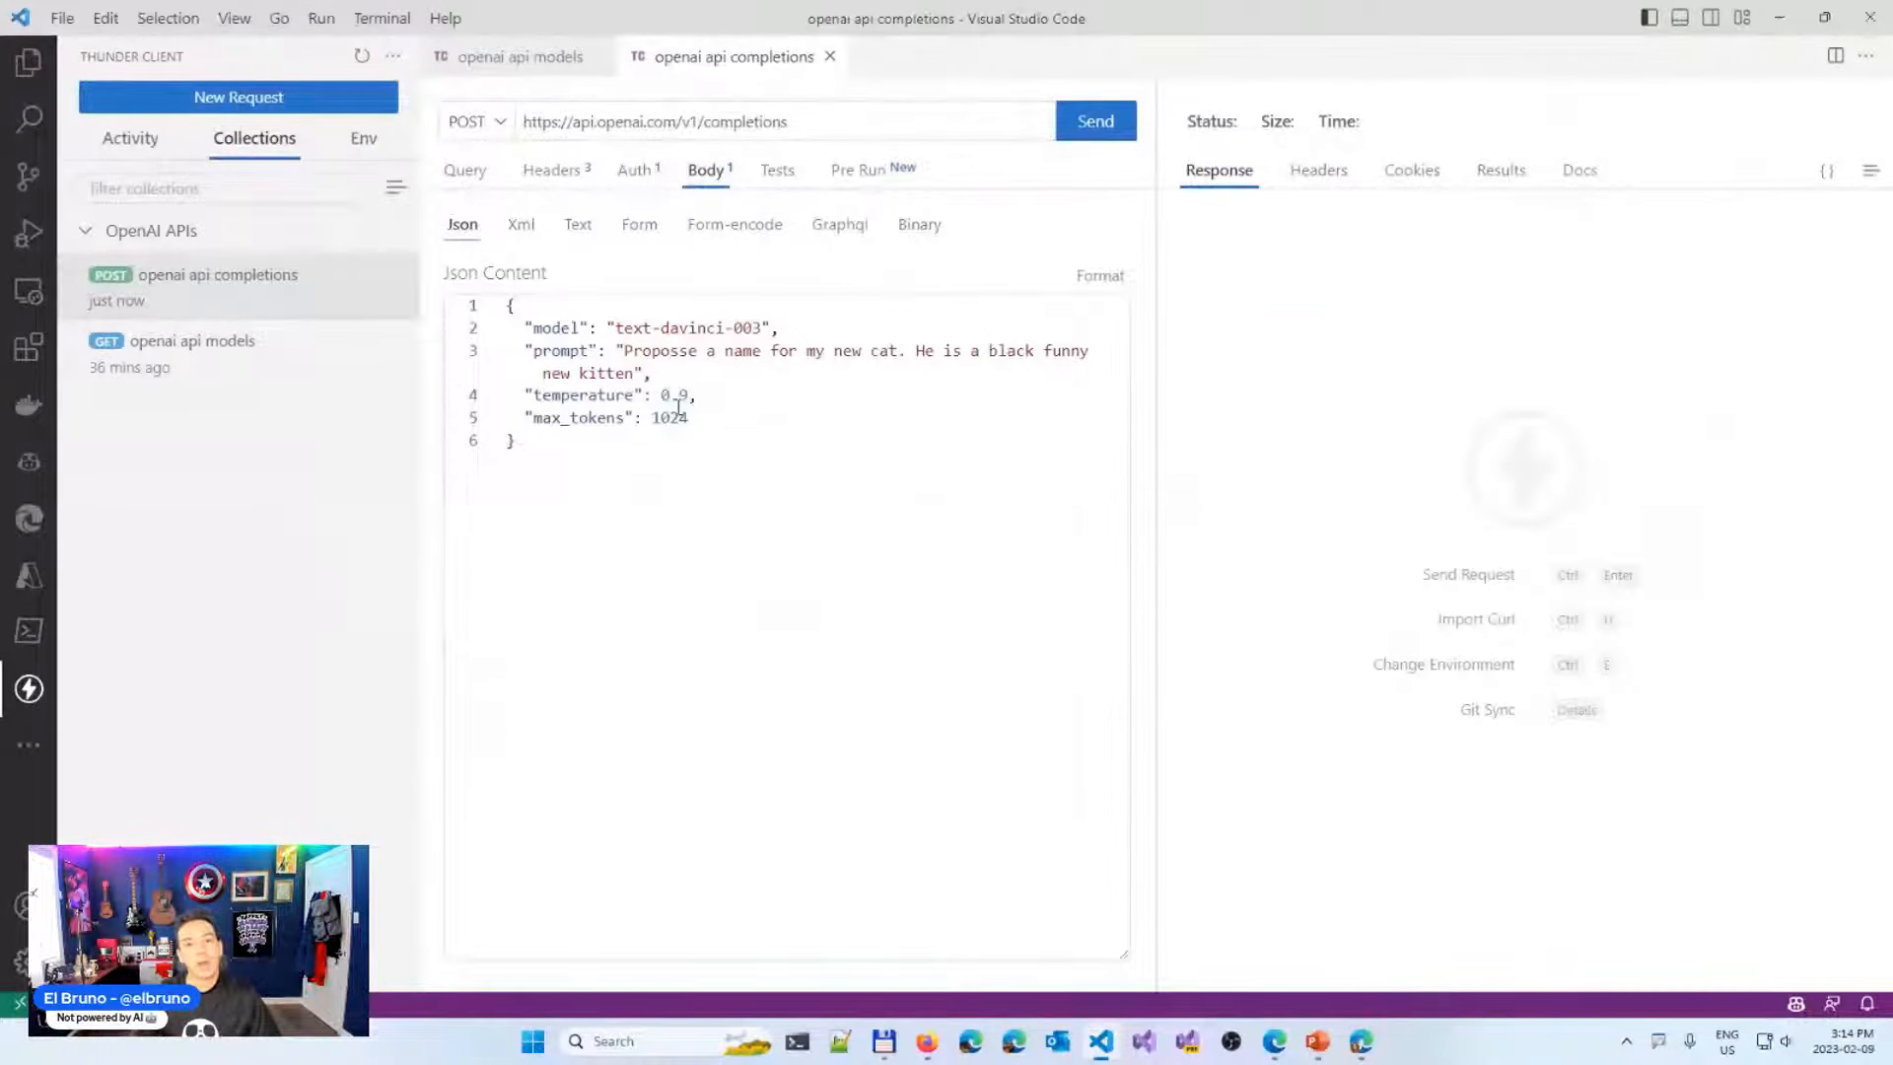
Switch to the OpenAI documentation in the browser, open the Introduction page and read its sections on prompts and completions, tokens and models
key(alt+Tab)
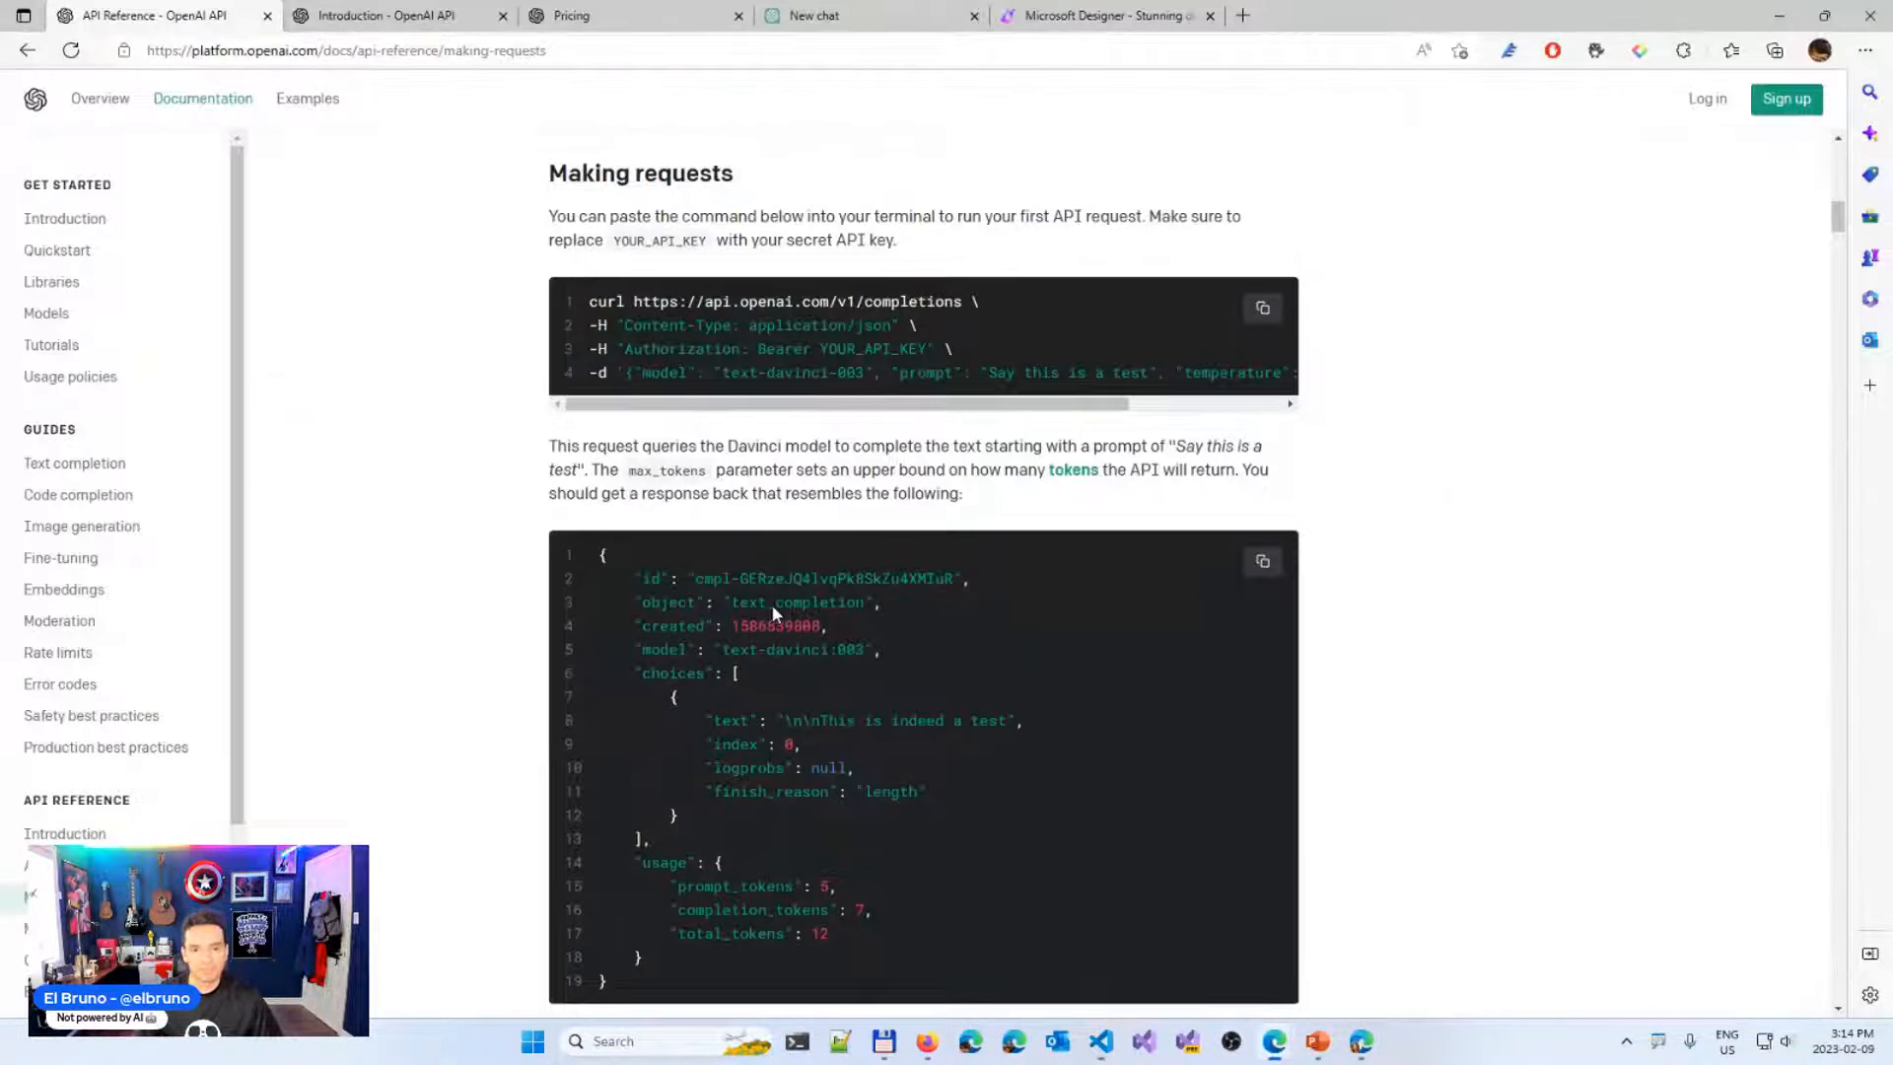
click(64, 217)
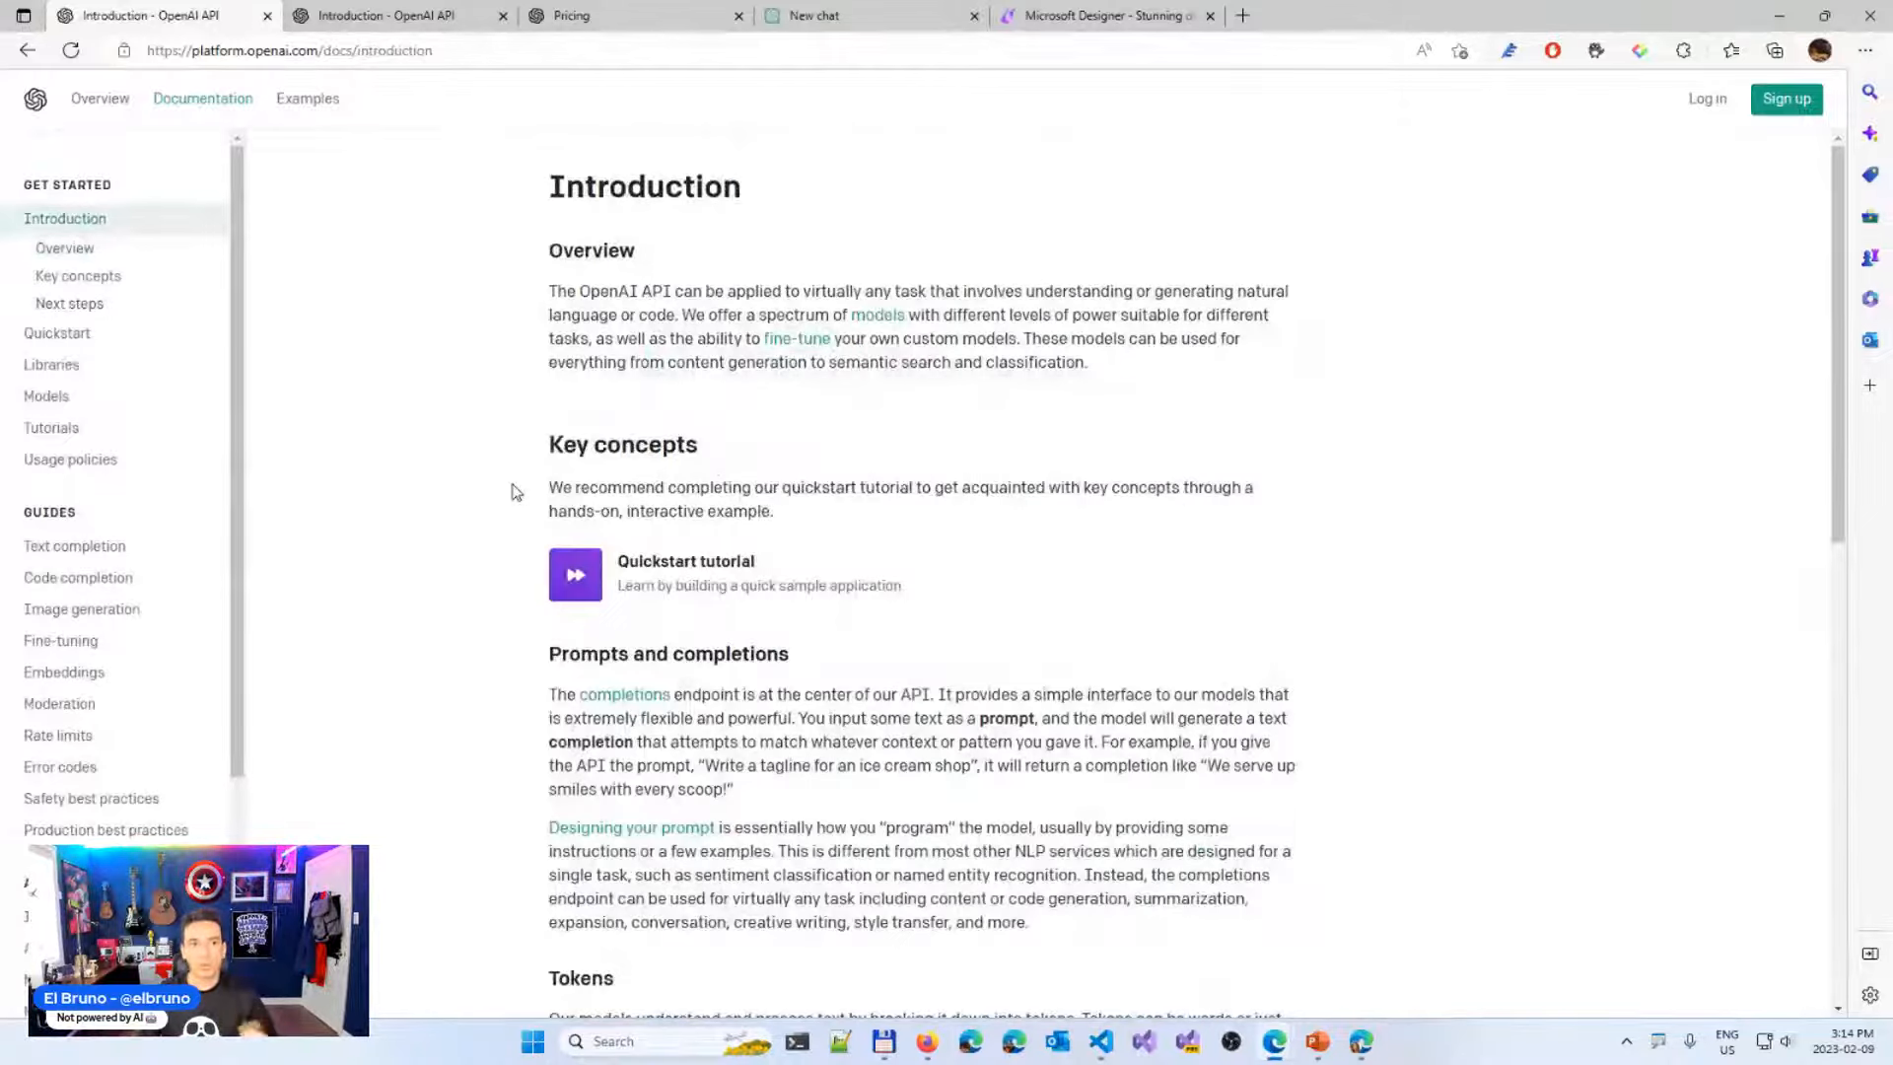
click(525, 54)
key(Escape)
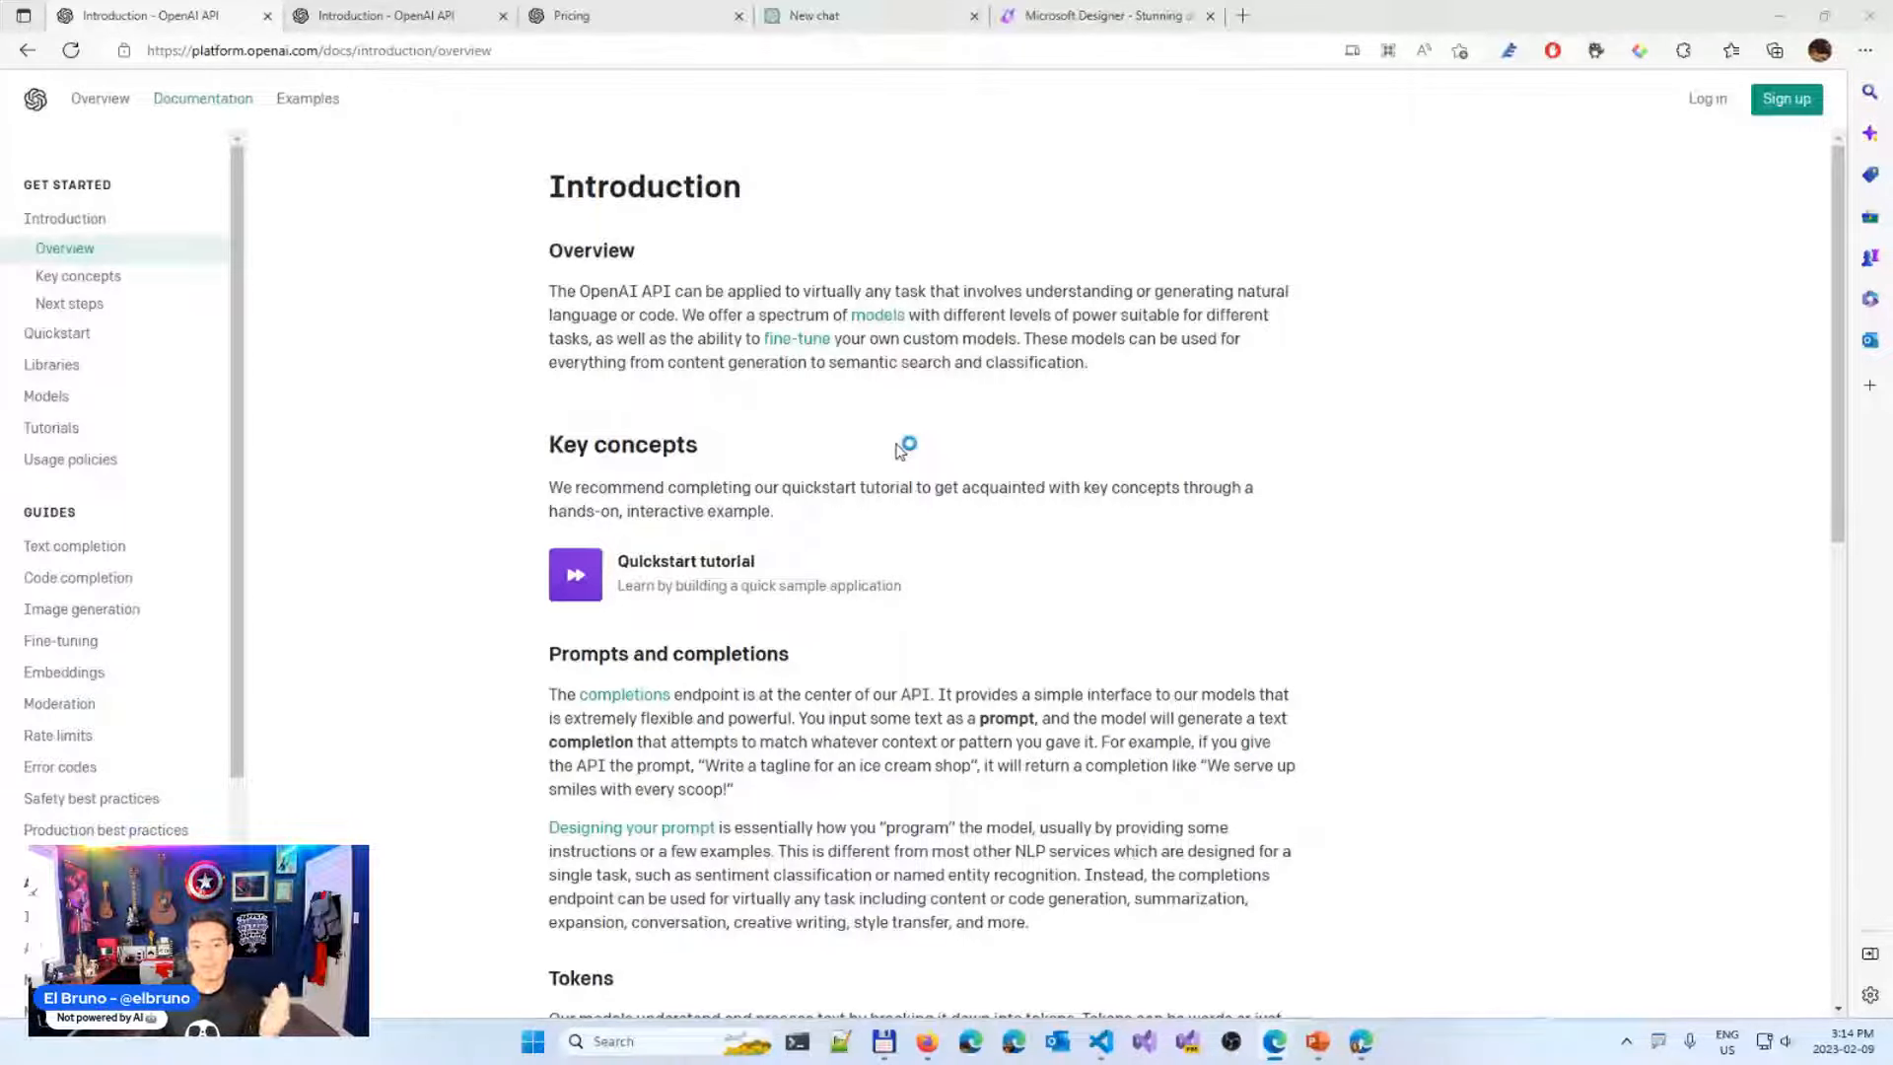
scroll(877, 541, down, 1)
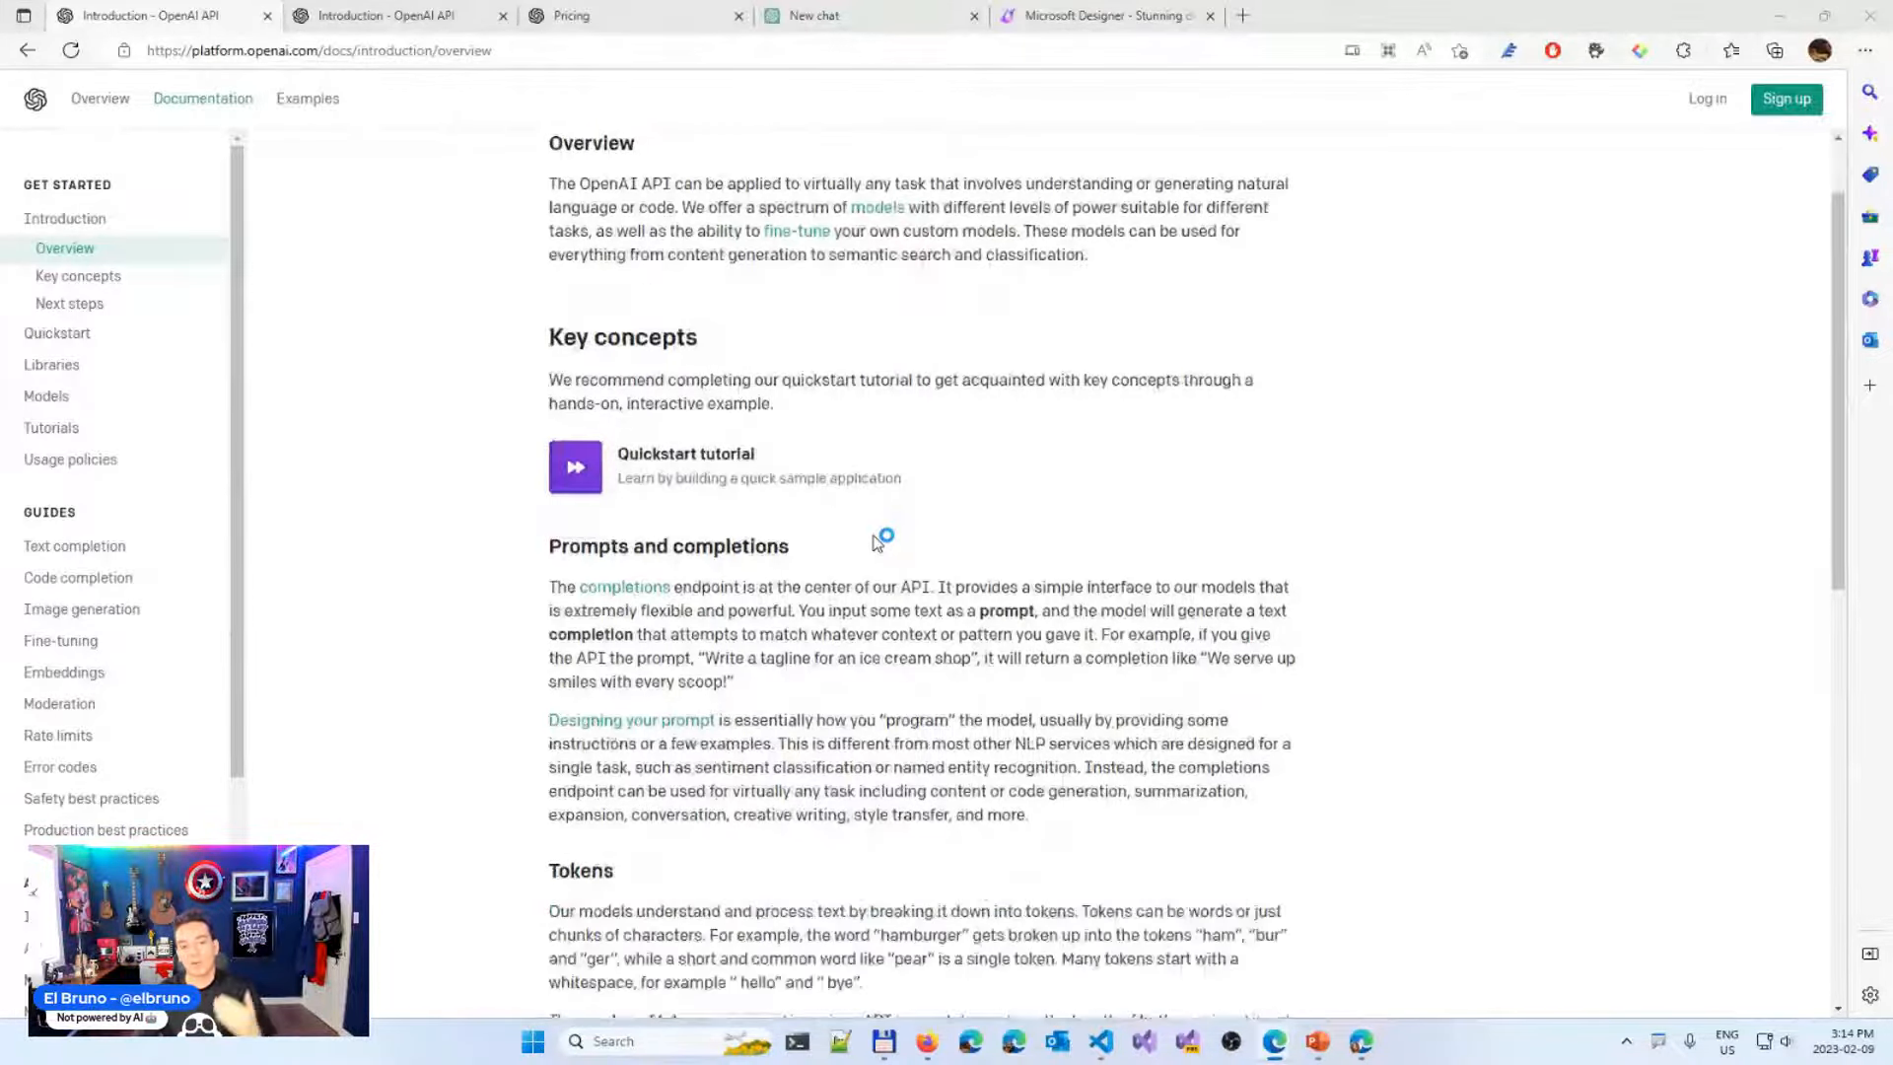
scroll(877, 542, down, 1)
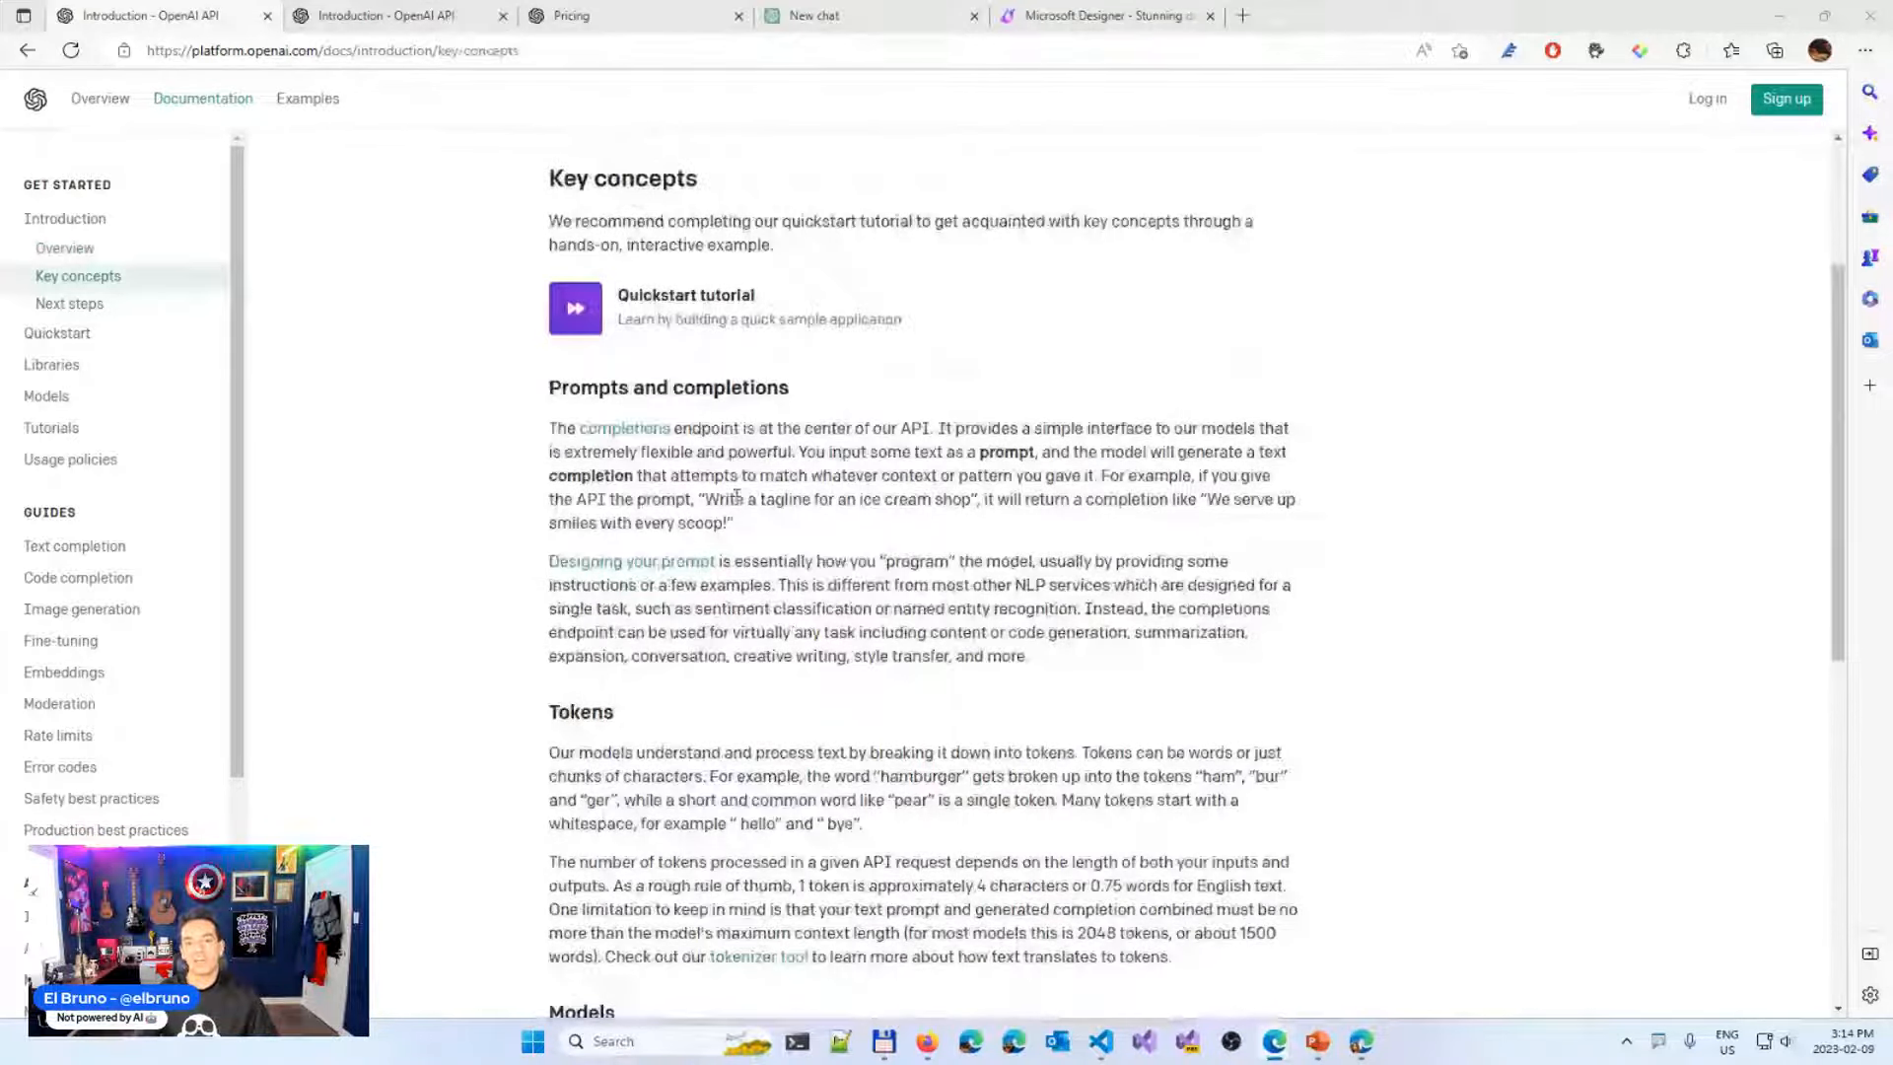
scroll(735, 498, down, 2)
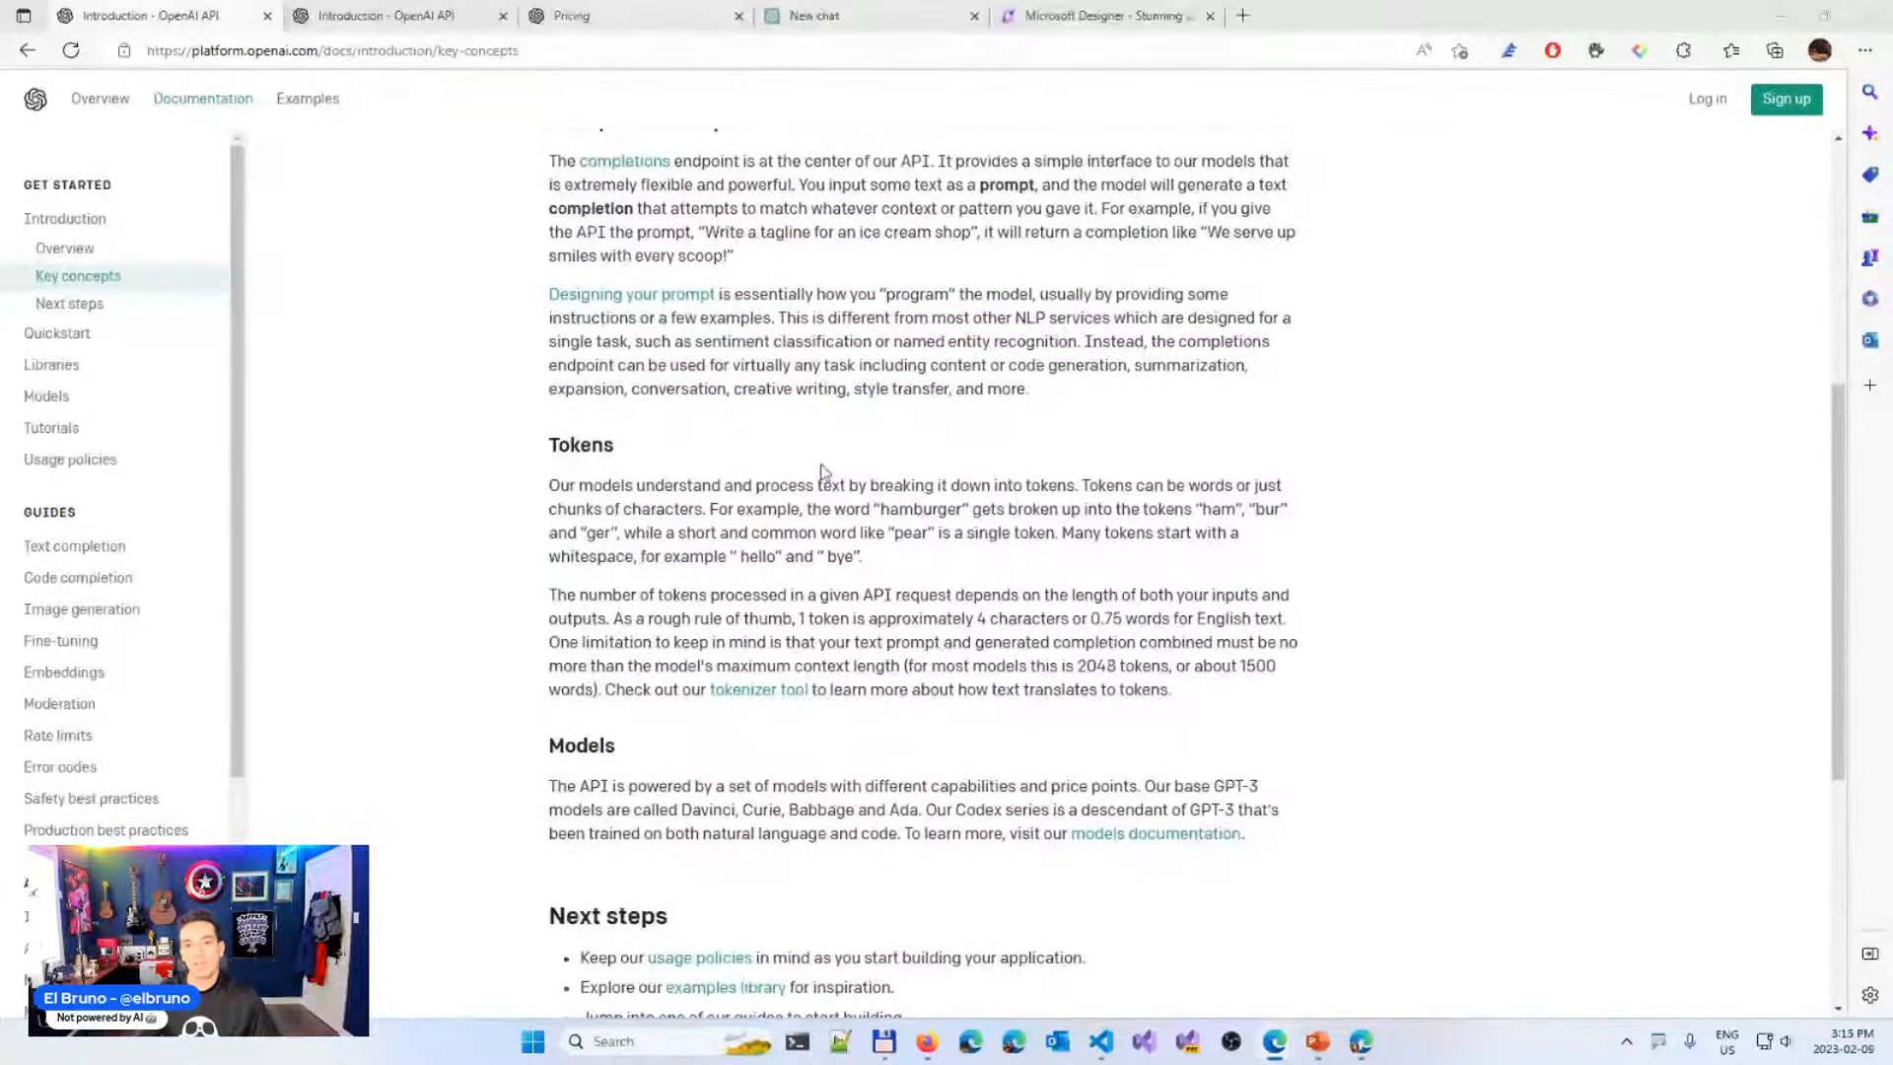
Return to Visual Studio Code and send the completions POST request asking for a cat name
key(alt+Tab)
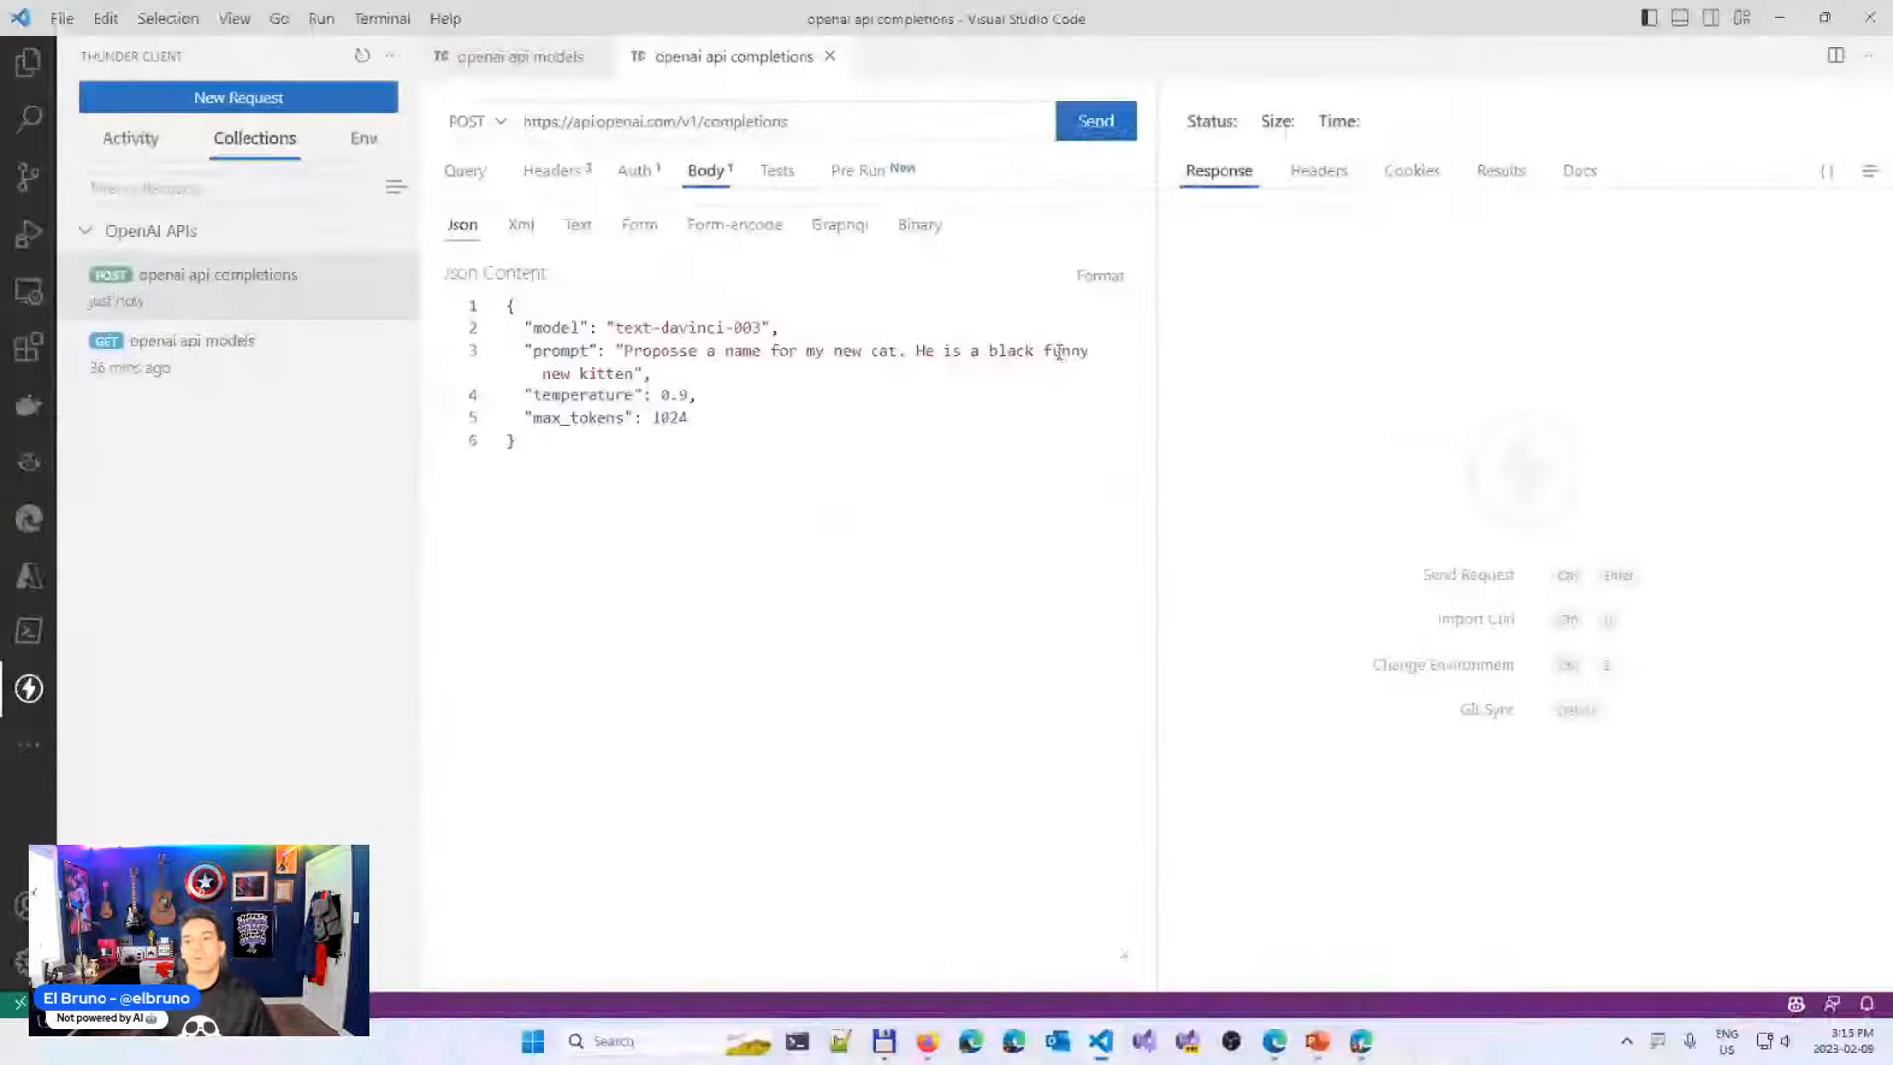
click(1097, 123)
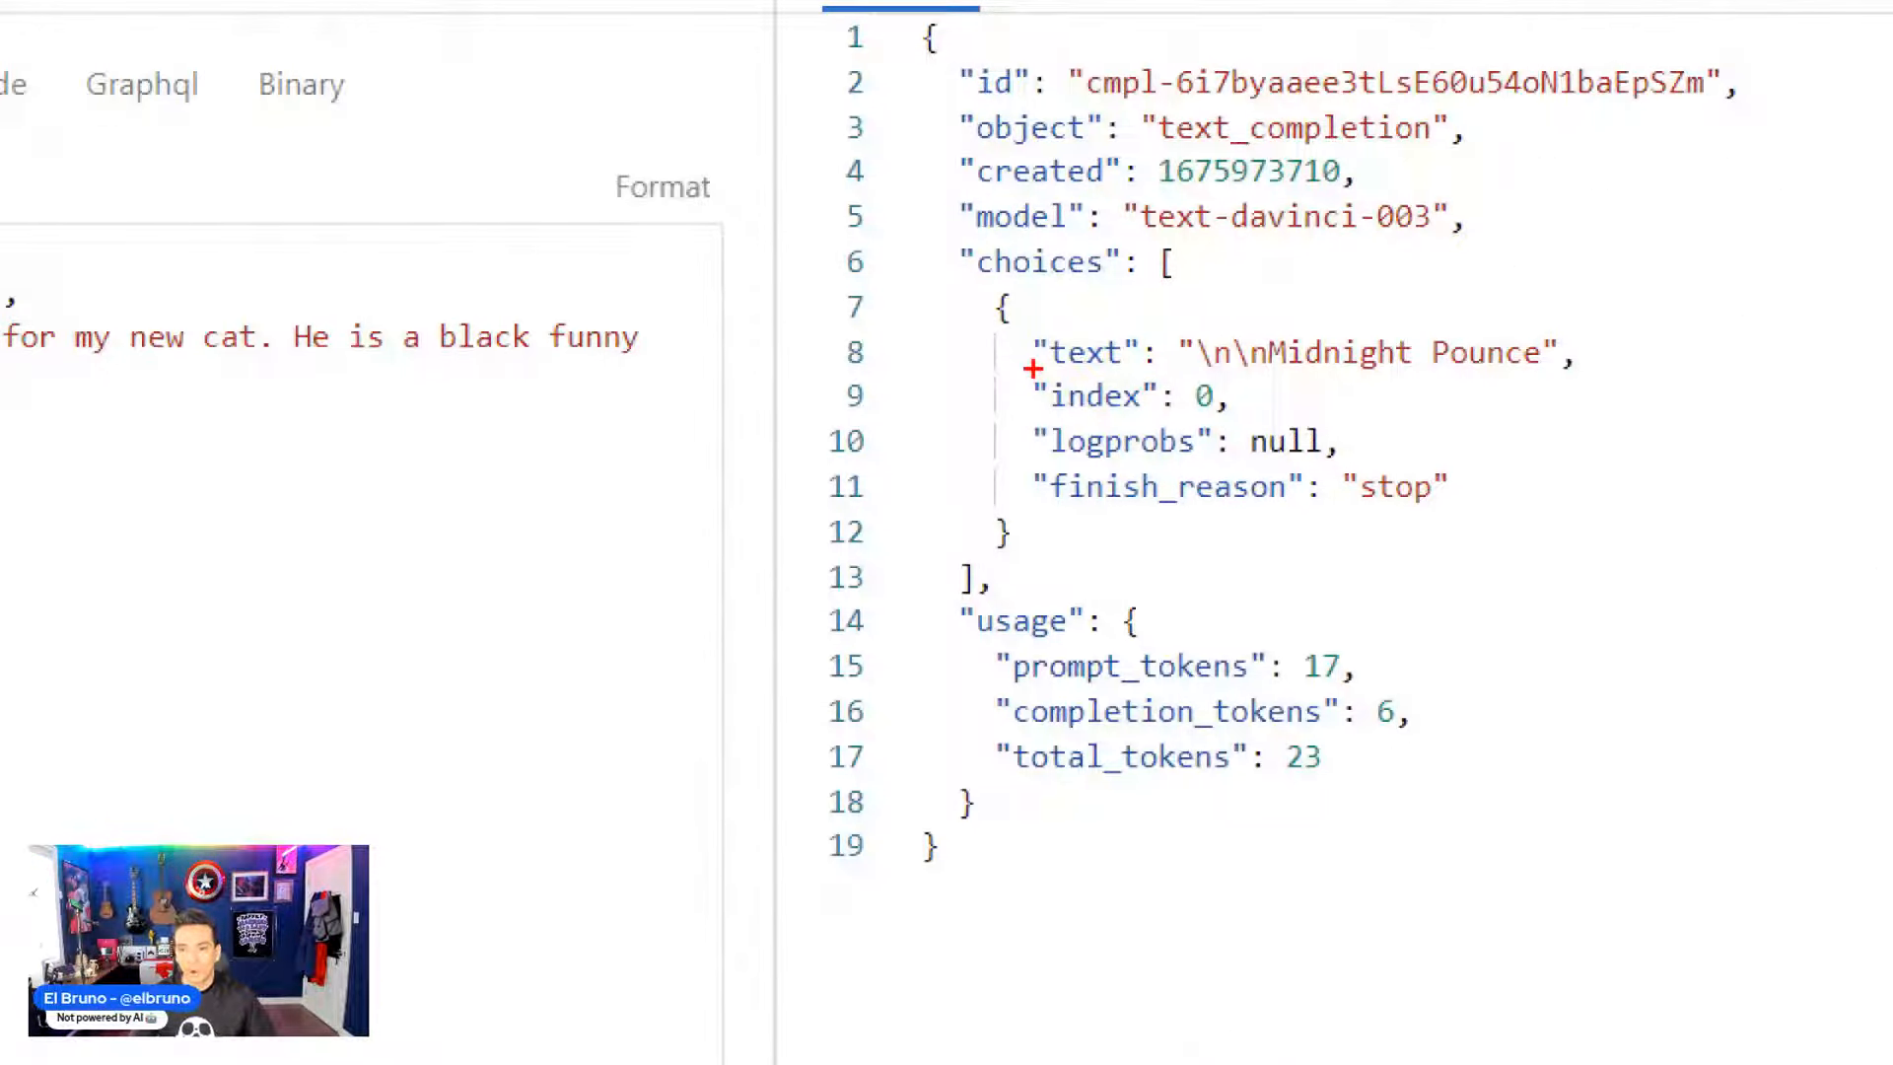
In the completions prompt, replace "cat" with "dog" and "black" with "german shepper"
drag(1025, 316, 1637, 373)
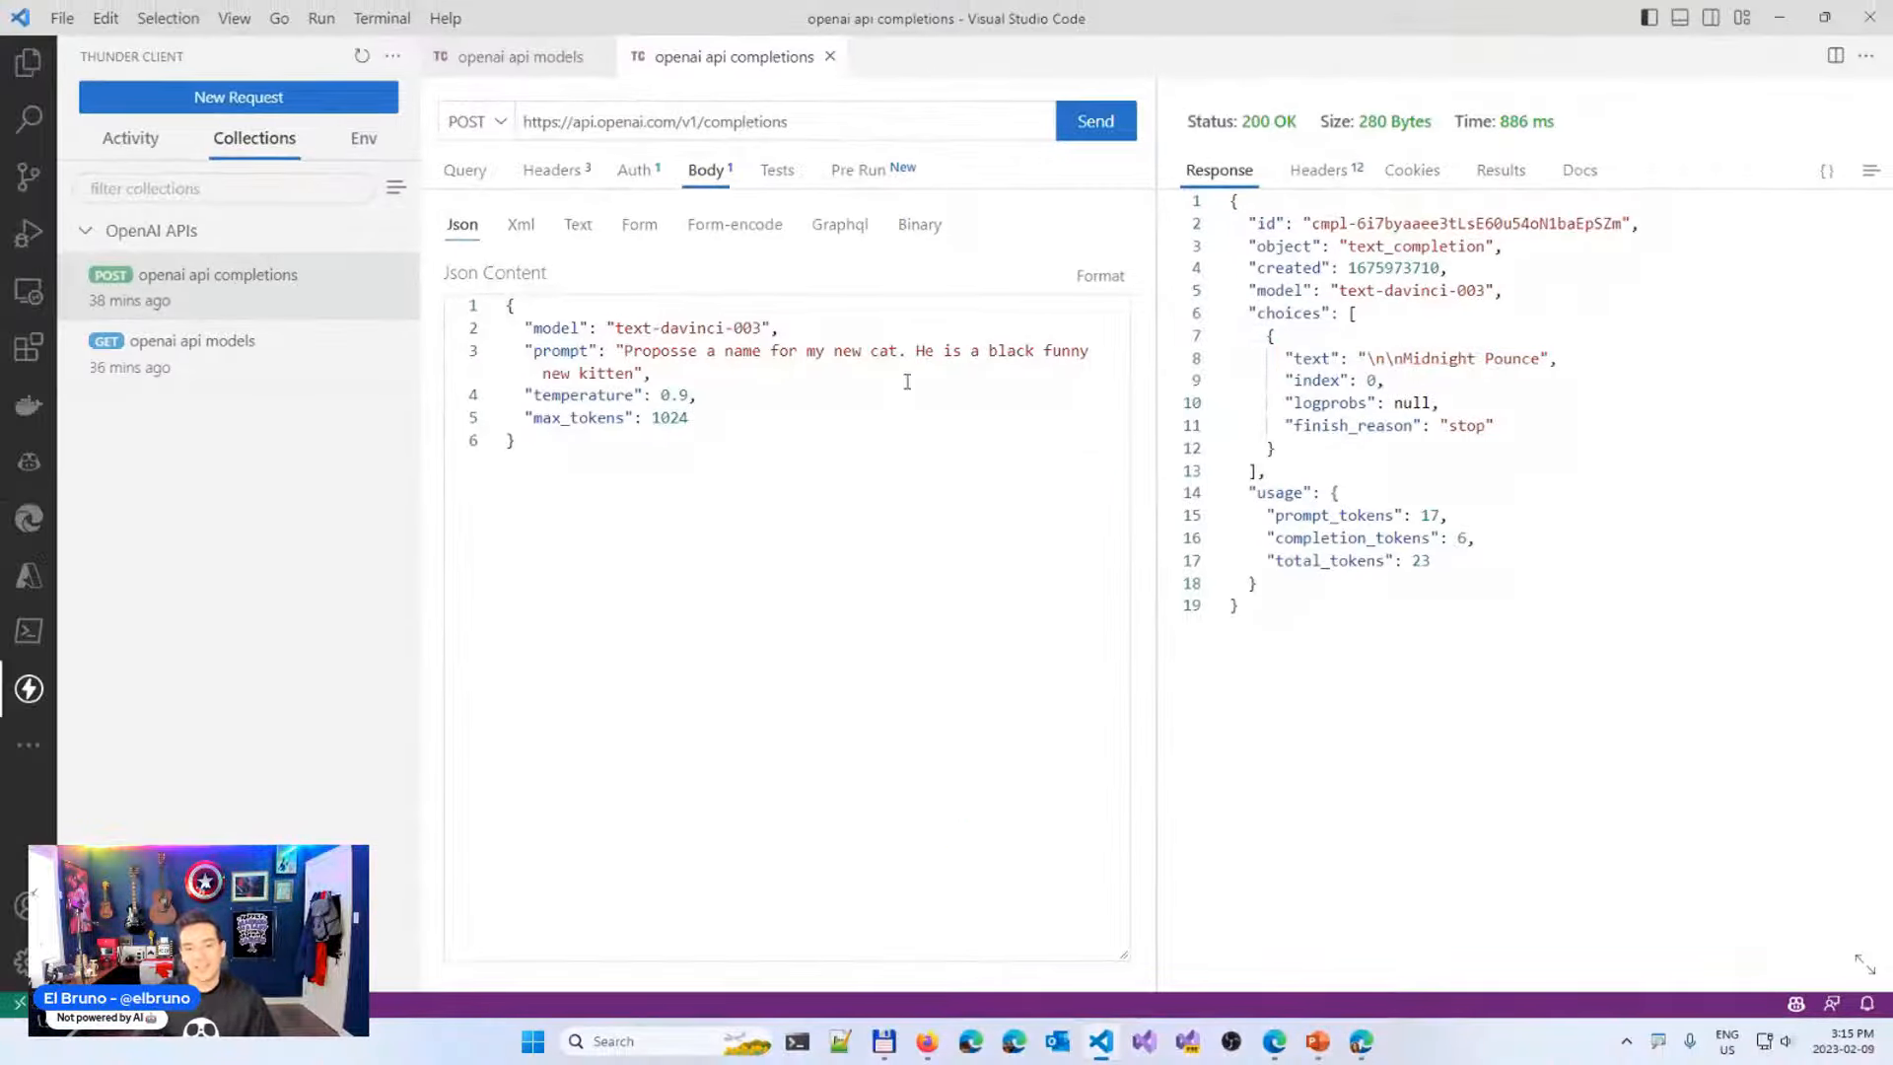
double_click(883, 351)
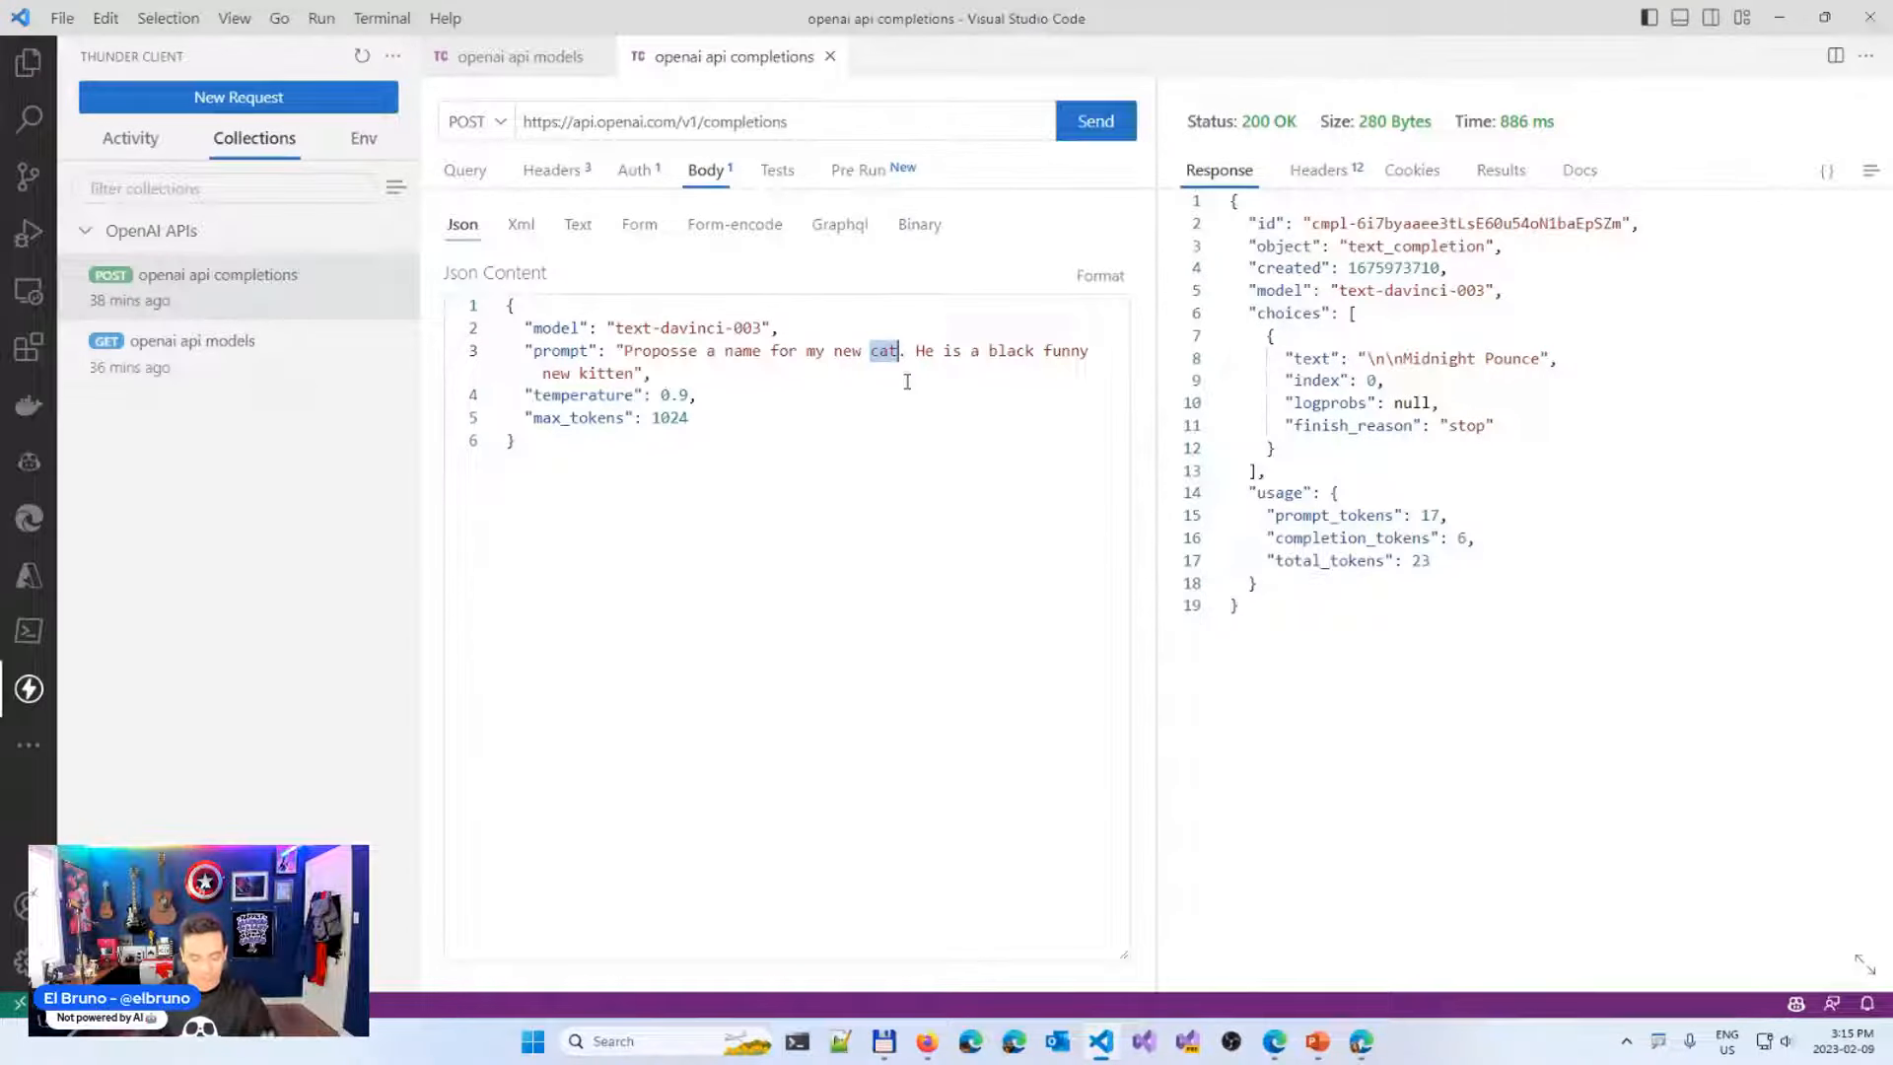
text(dog)
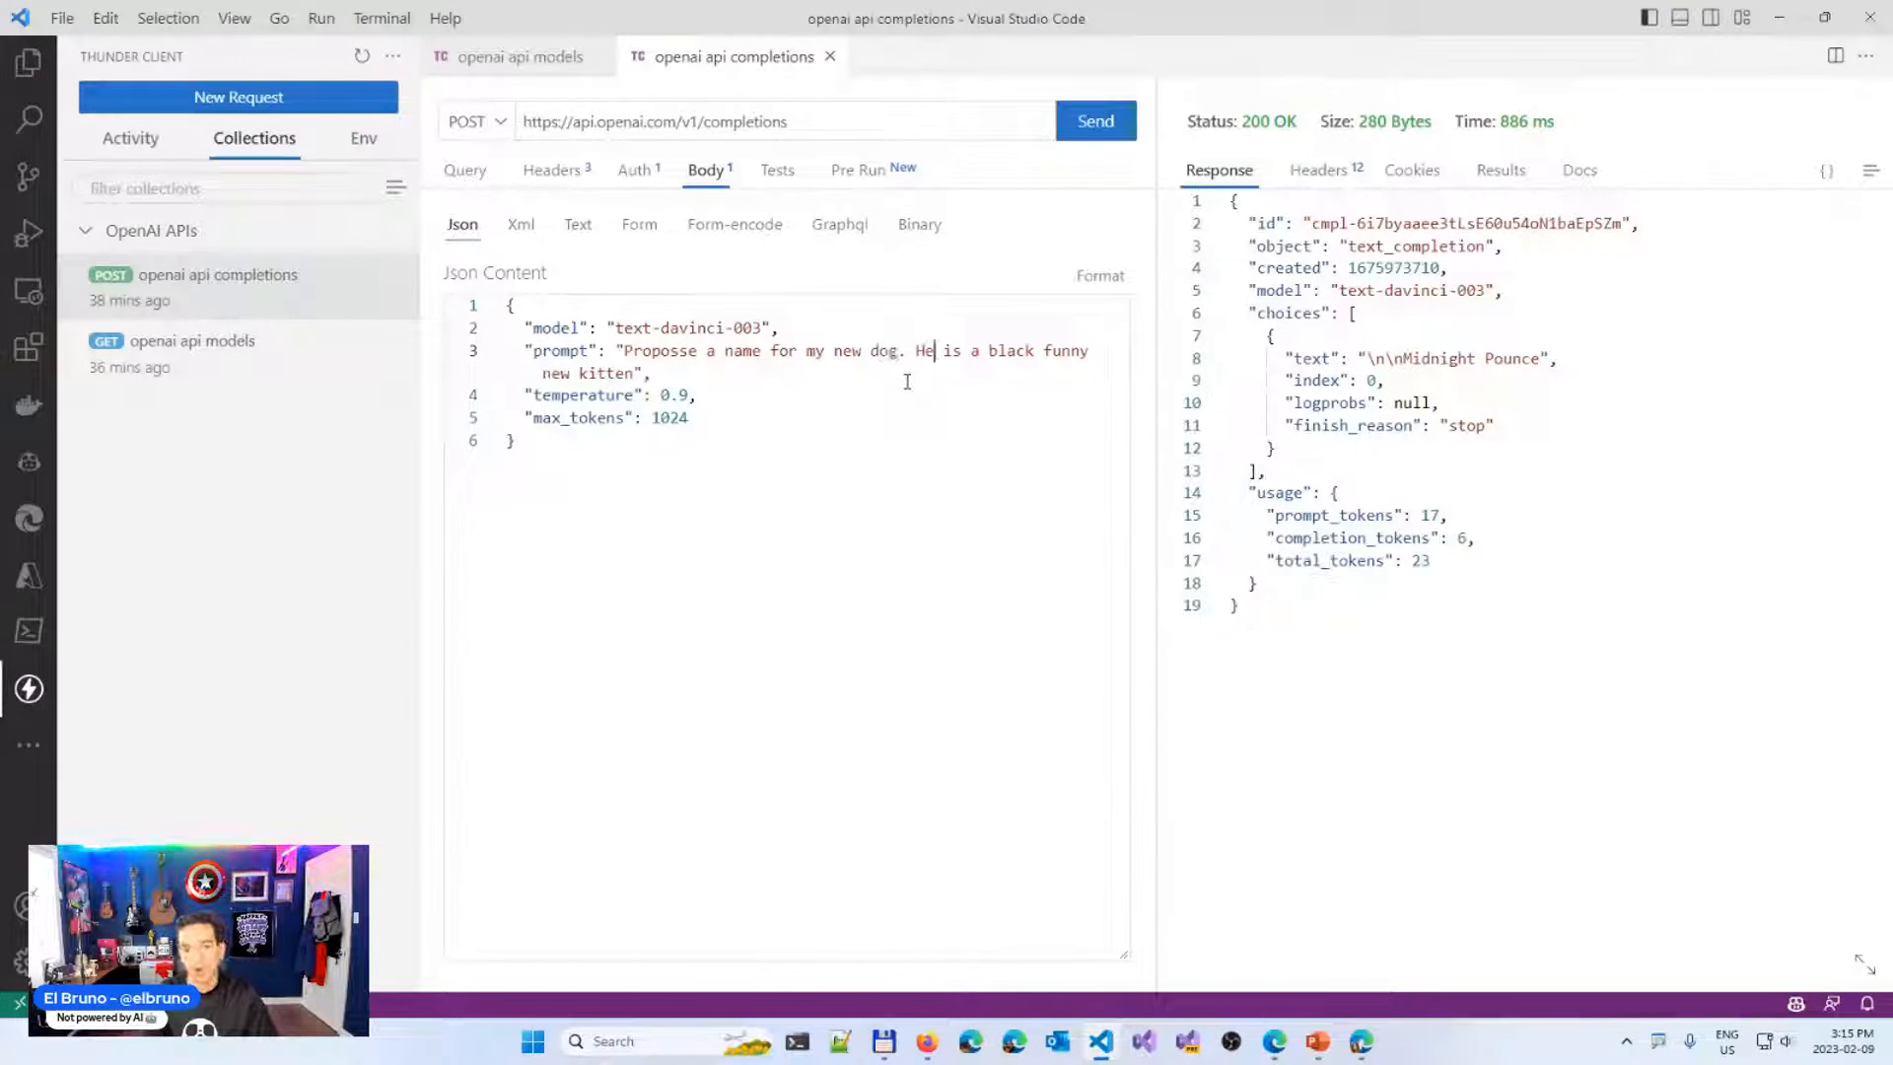
key(Right)
key(Right)
key(Right)
key(Right)
key(ctrl+shift+Right)
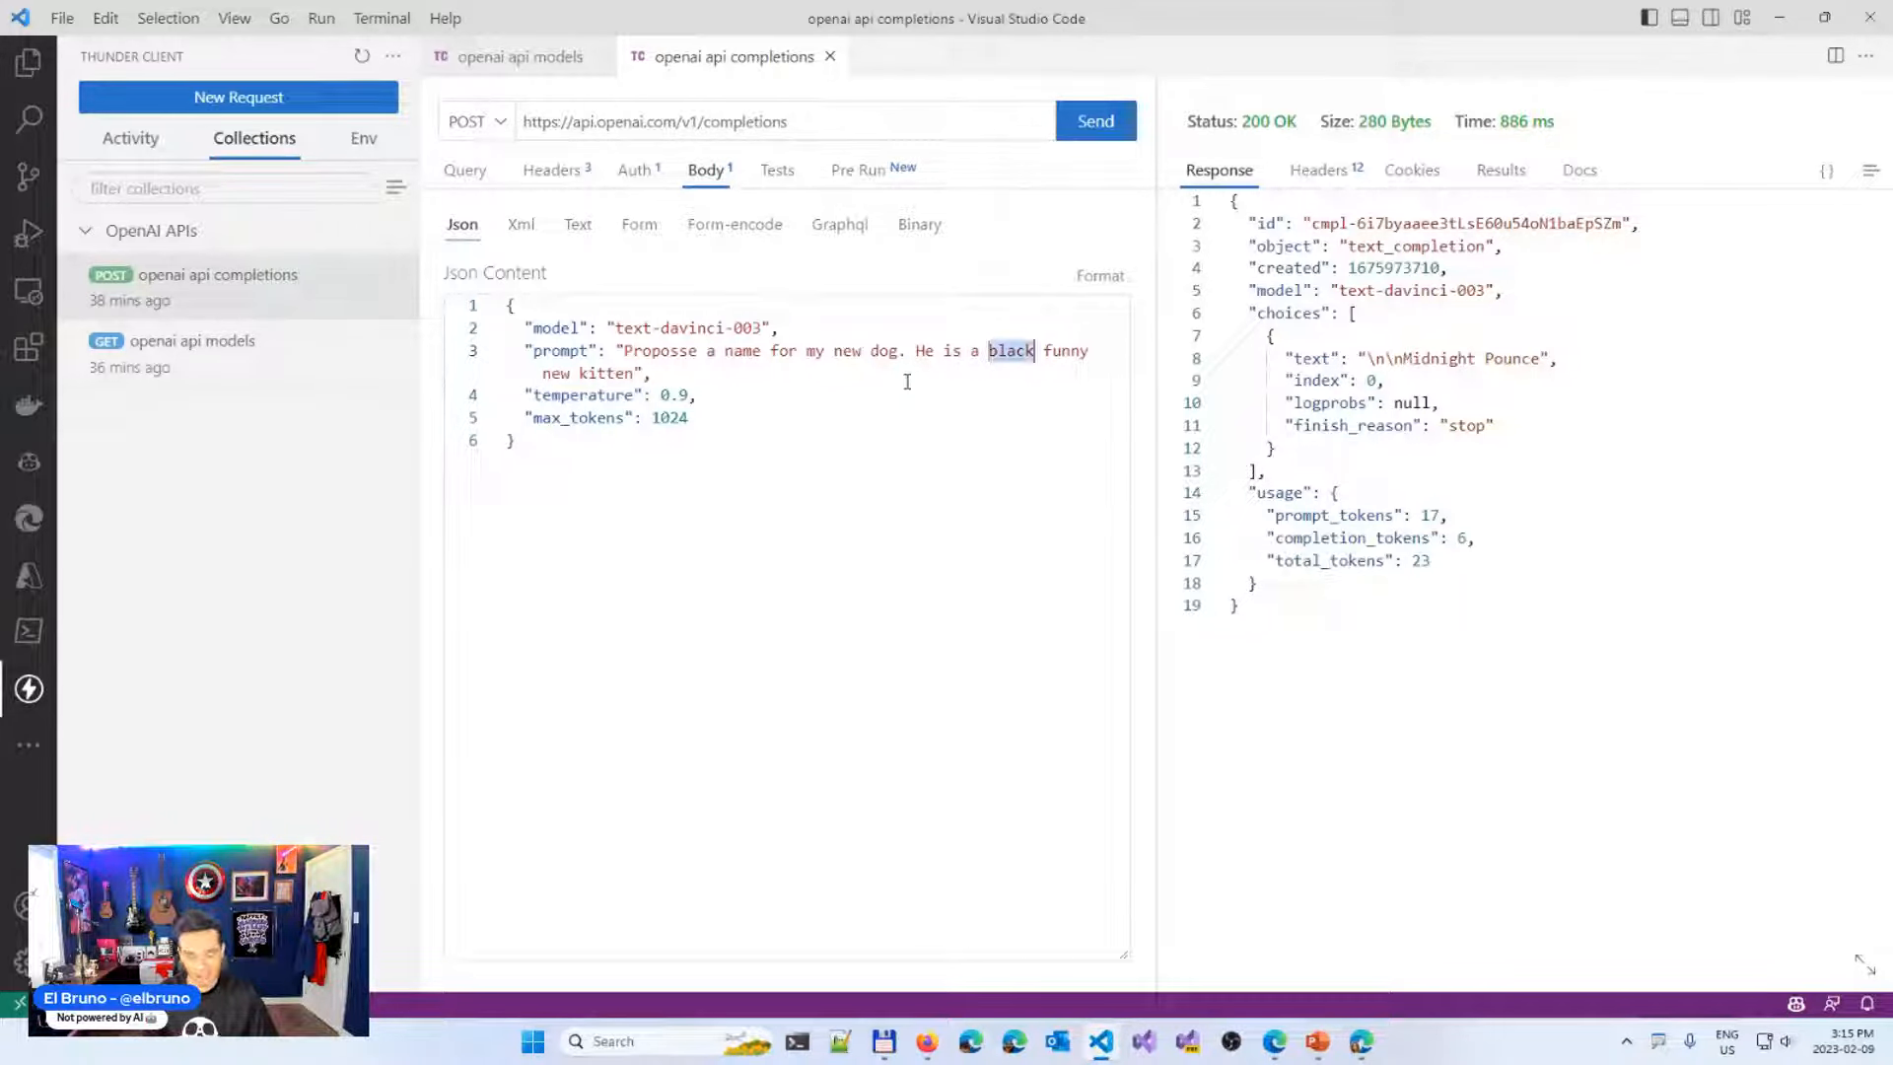
text(german h)
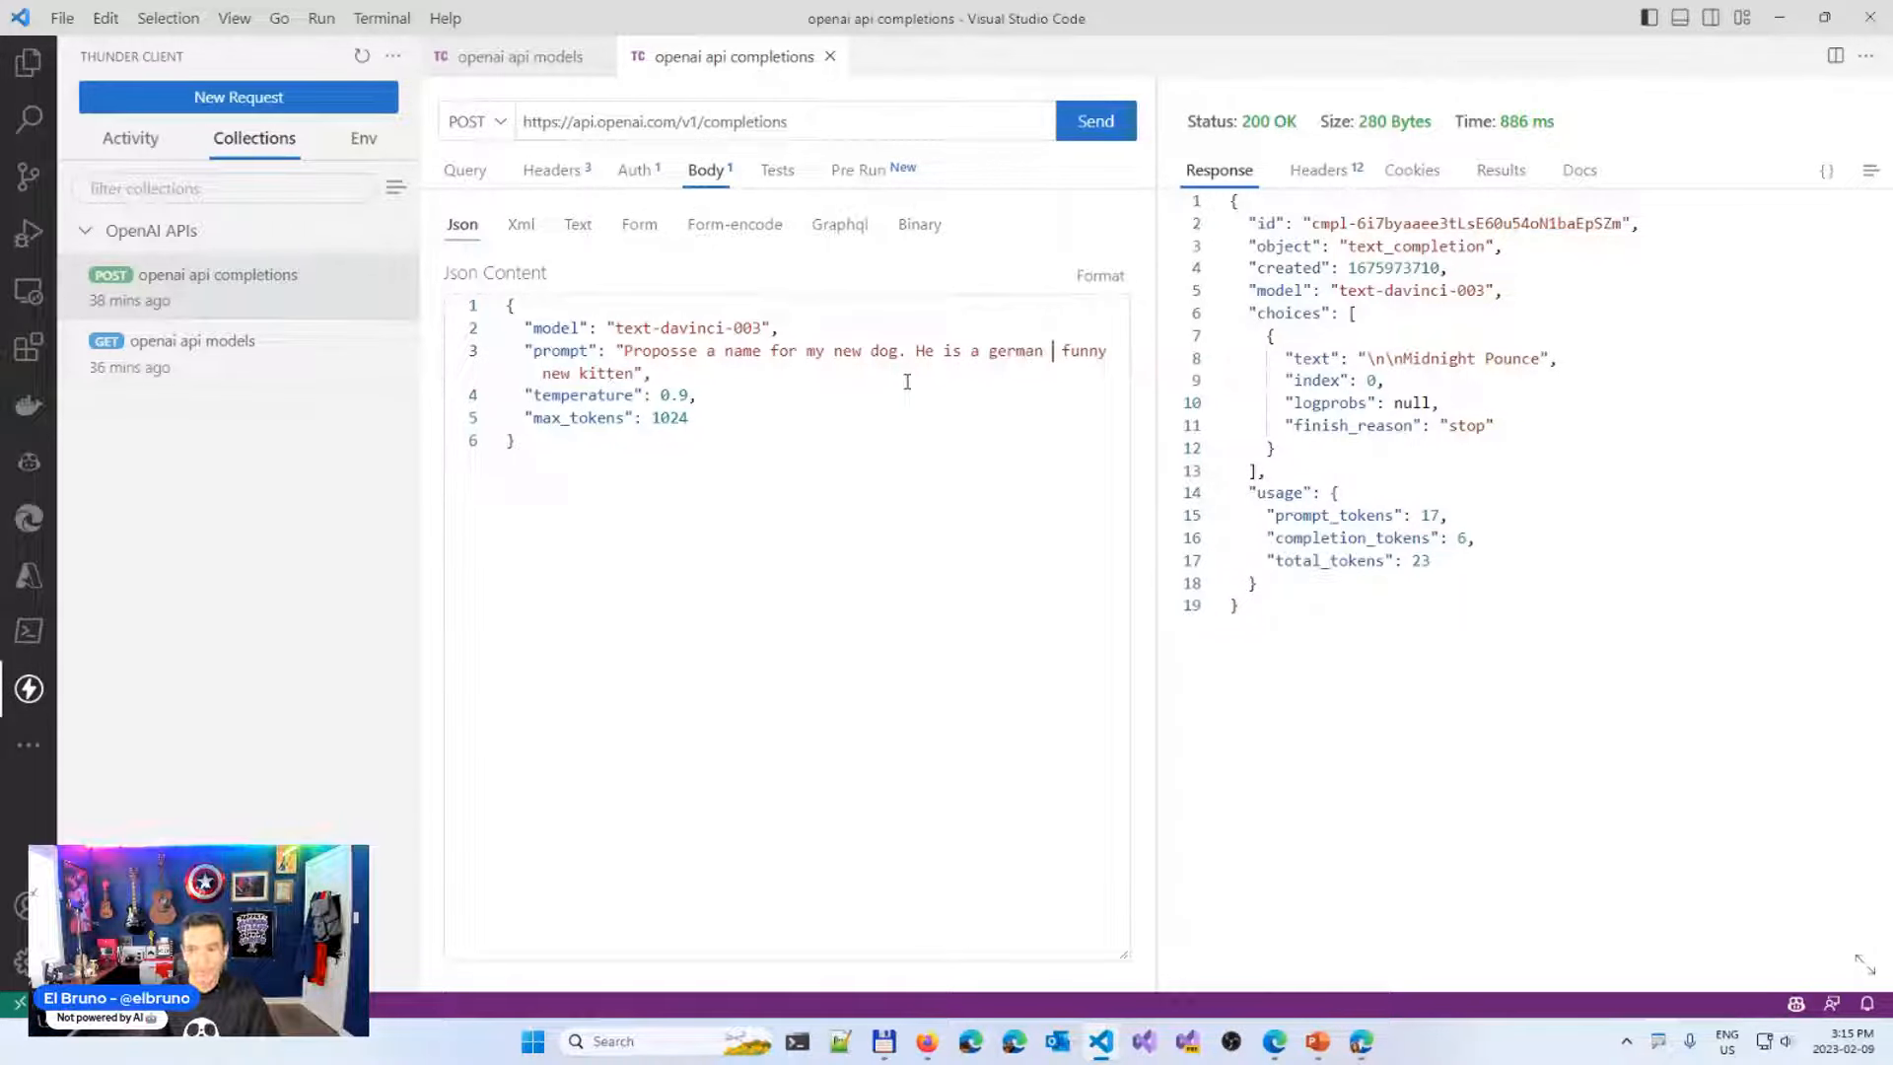
text(hepper)
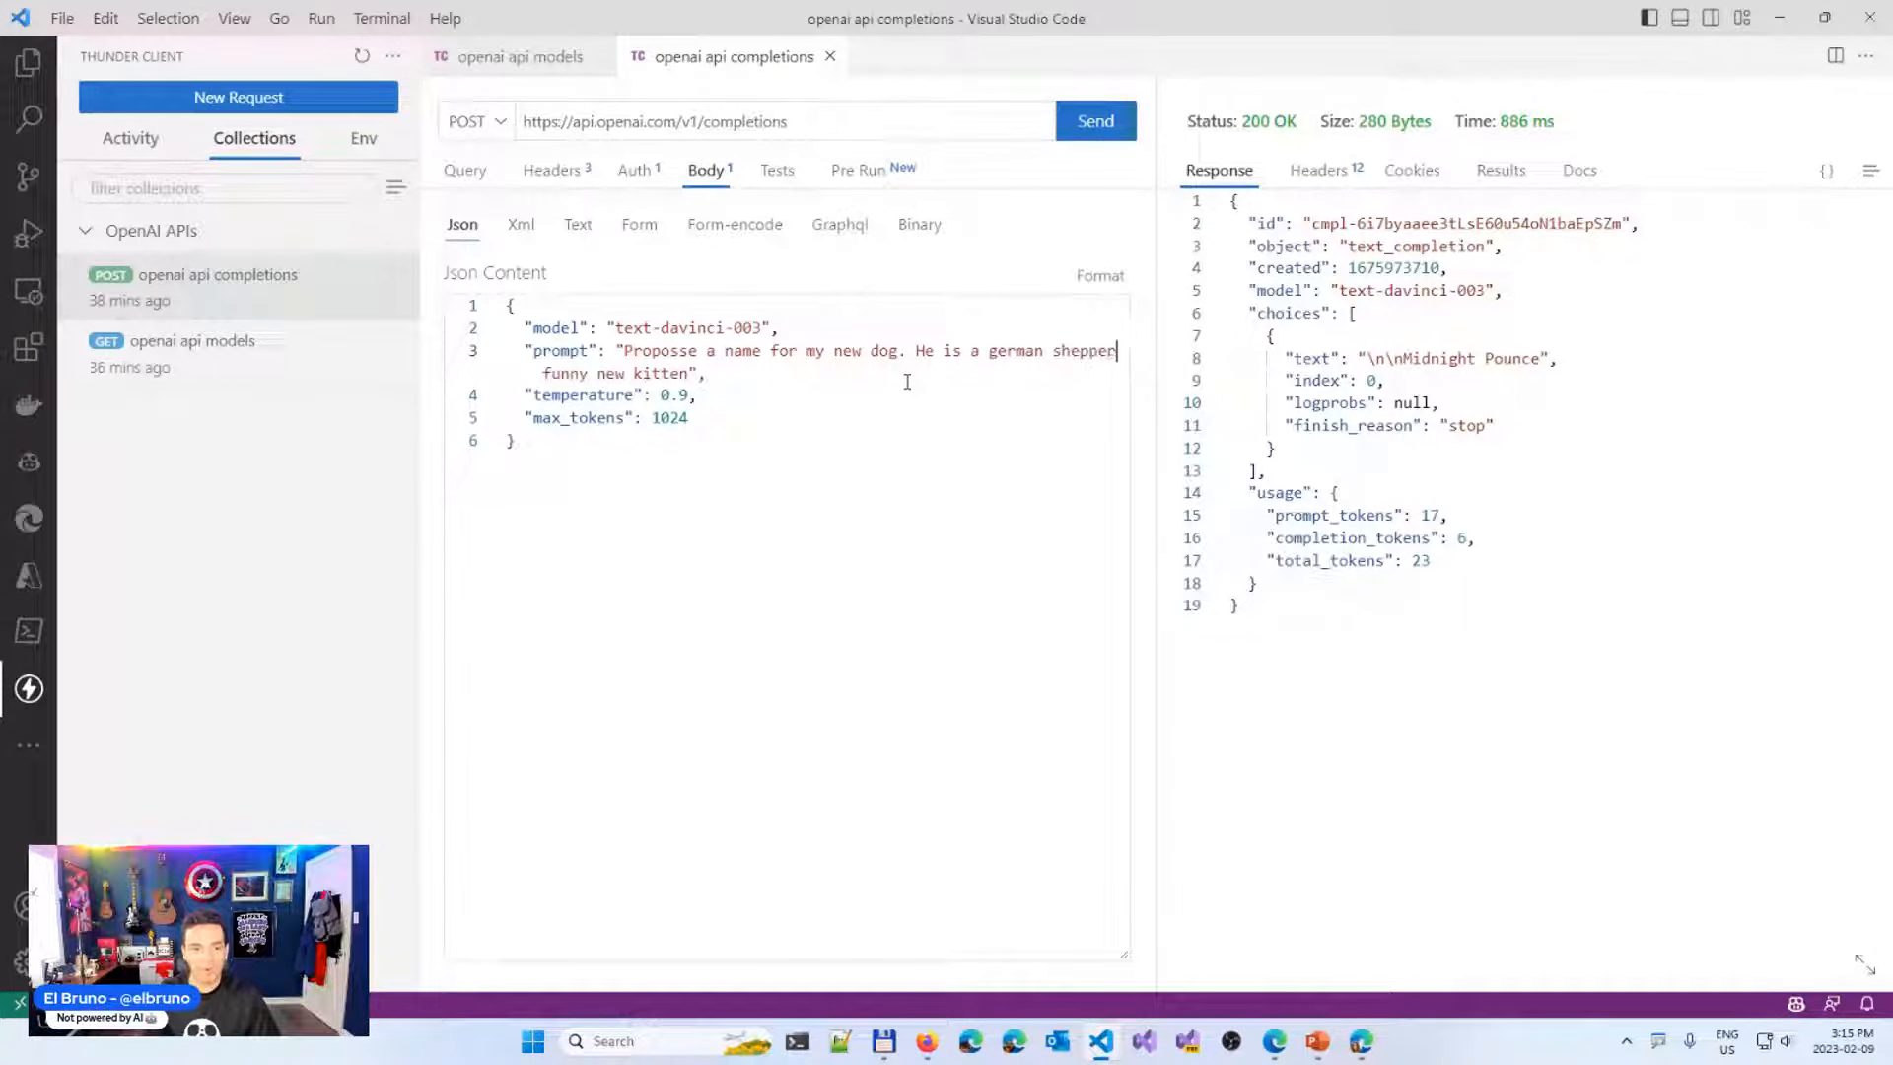
Replace "kitten" with "puppy" in the prompt and correct the breed's second word to "shepperd"
key(ctrl+Right)
key(ctrl+Right)
key(ctrl+shift+Right)
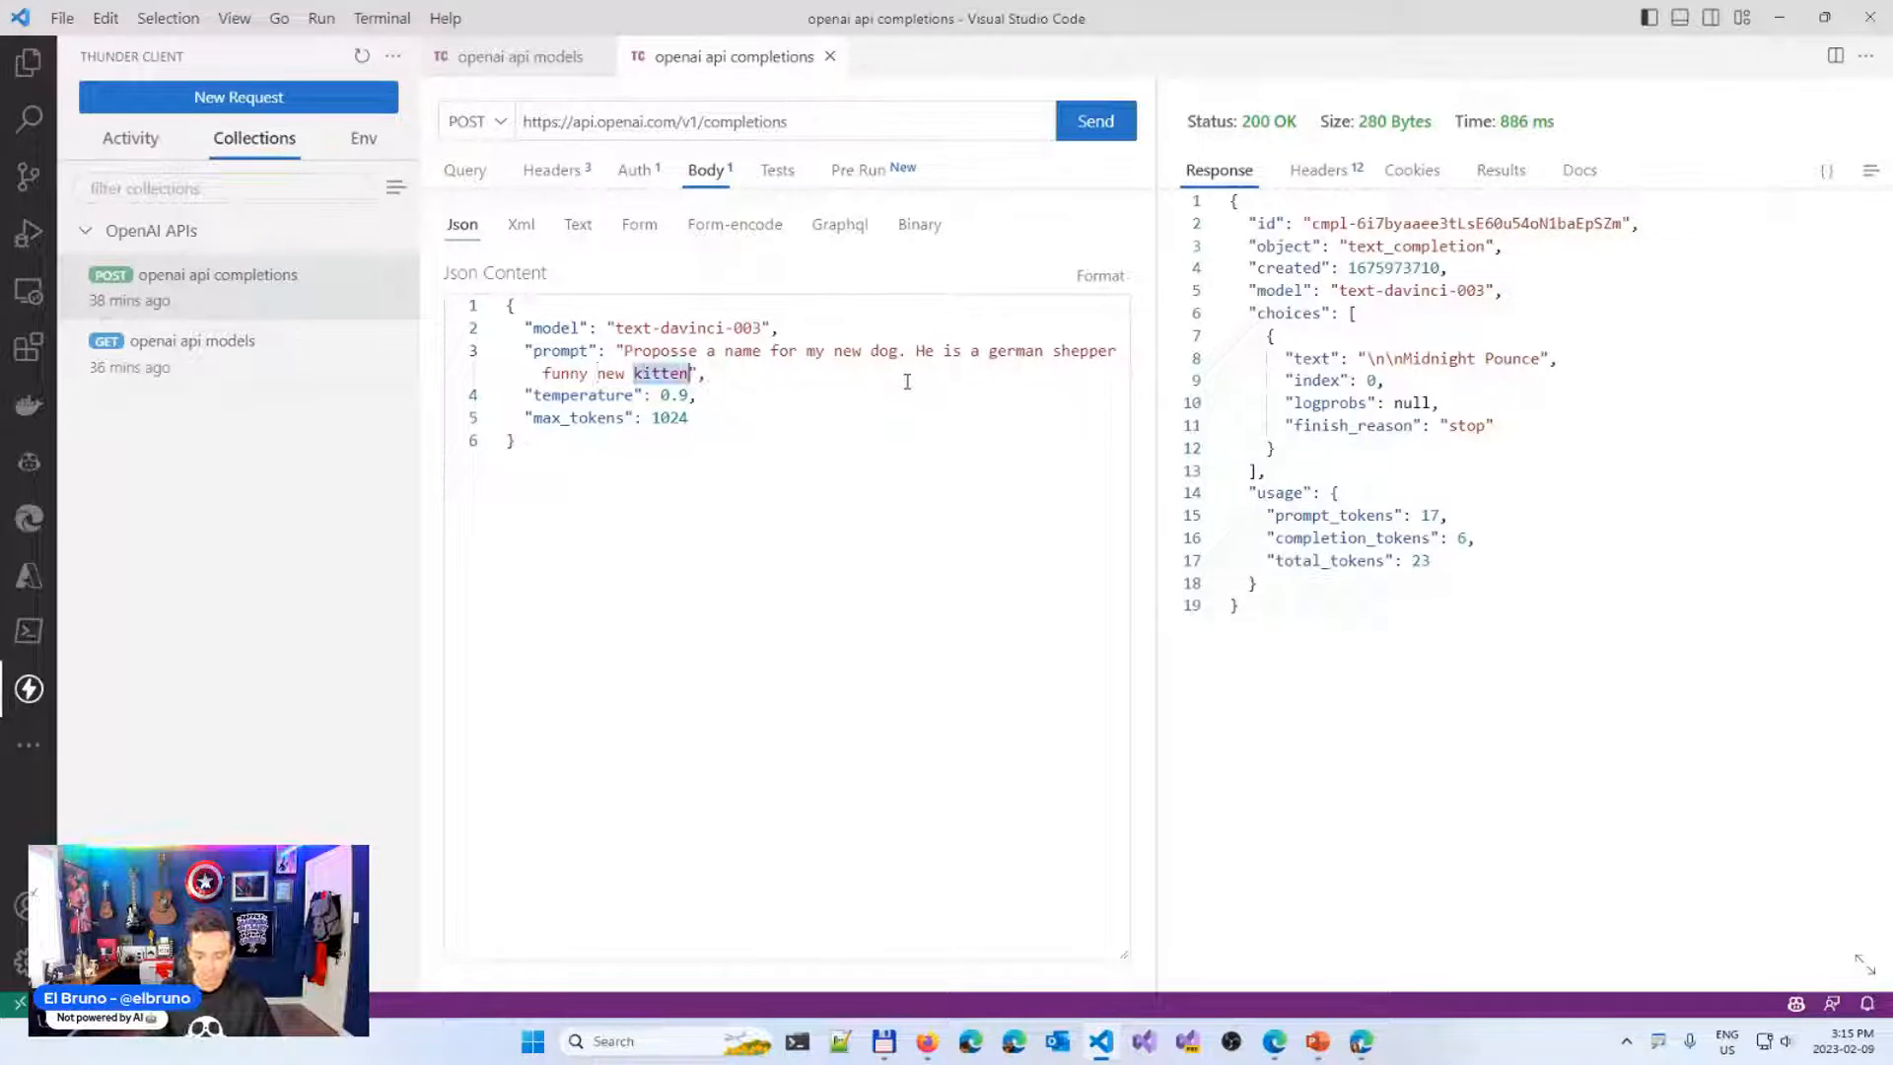
text(puppy)
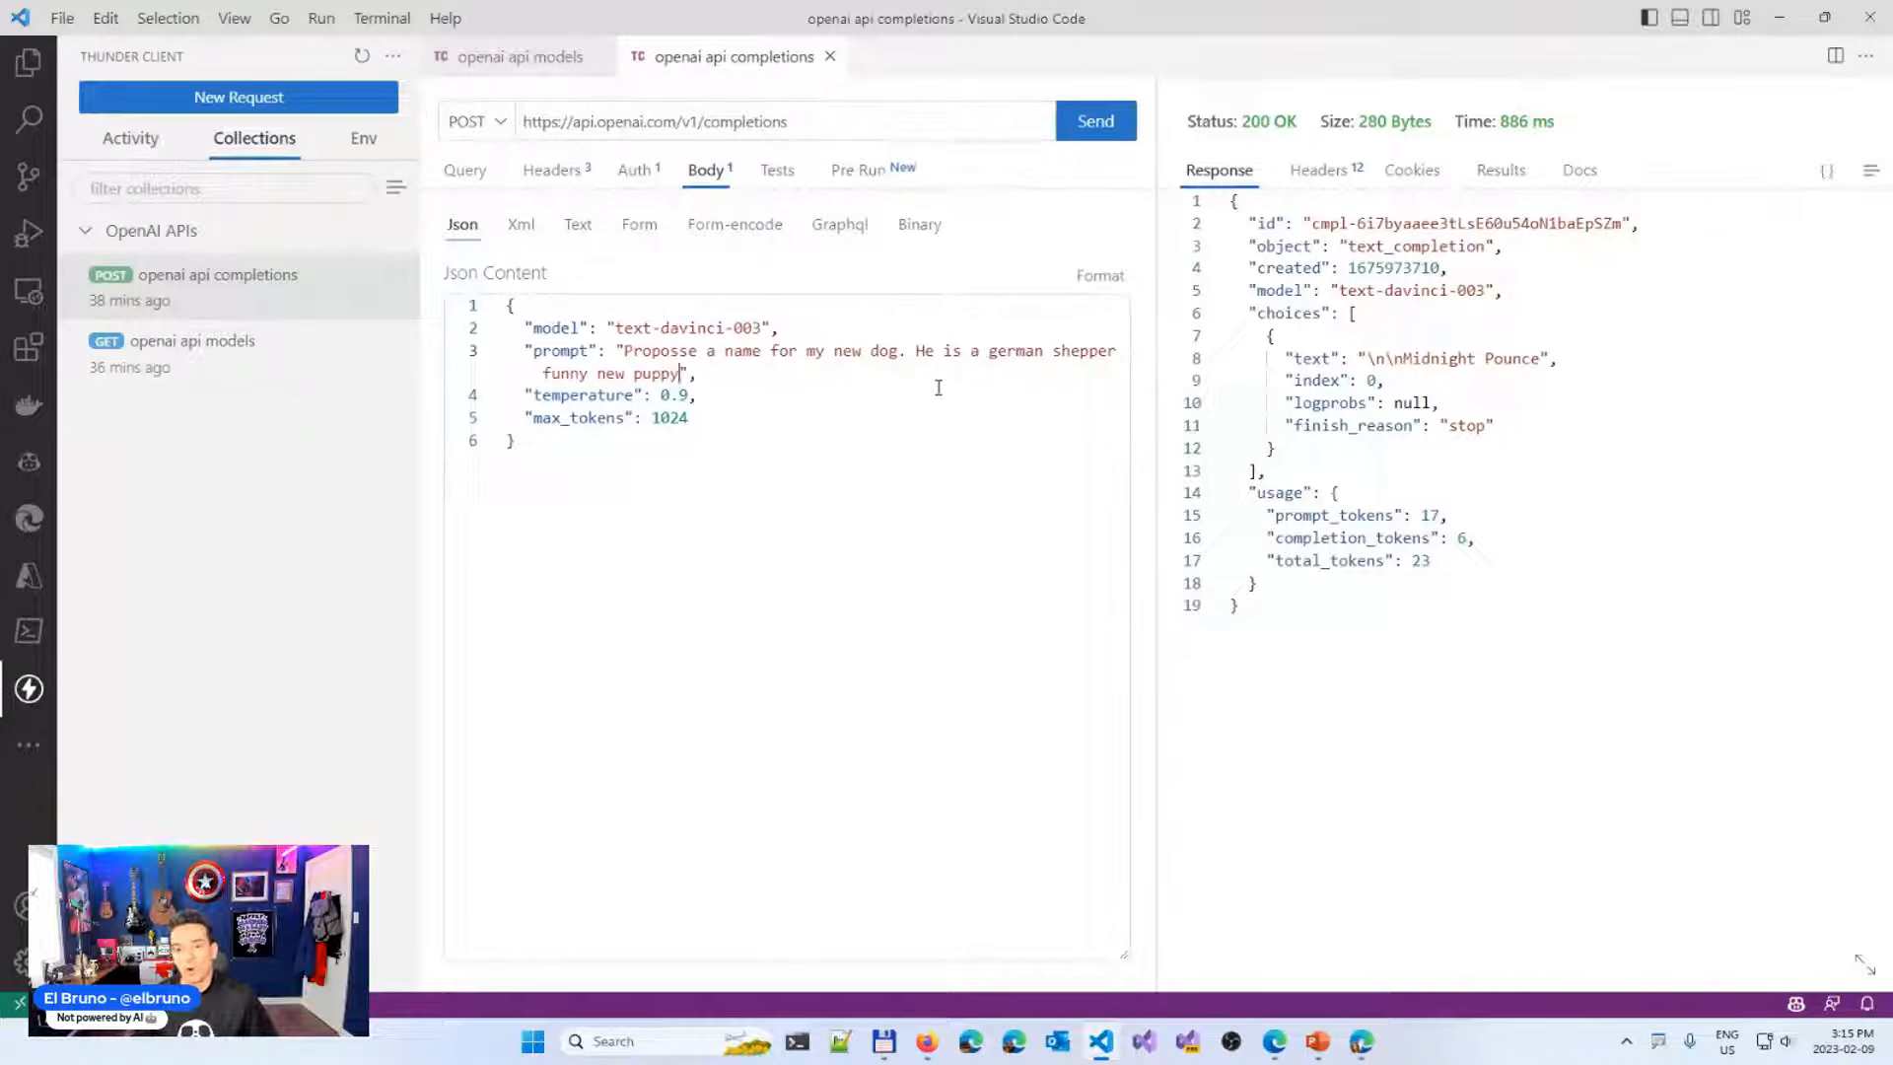
click(1122, 352)
text(d)
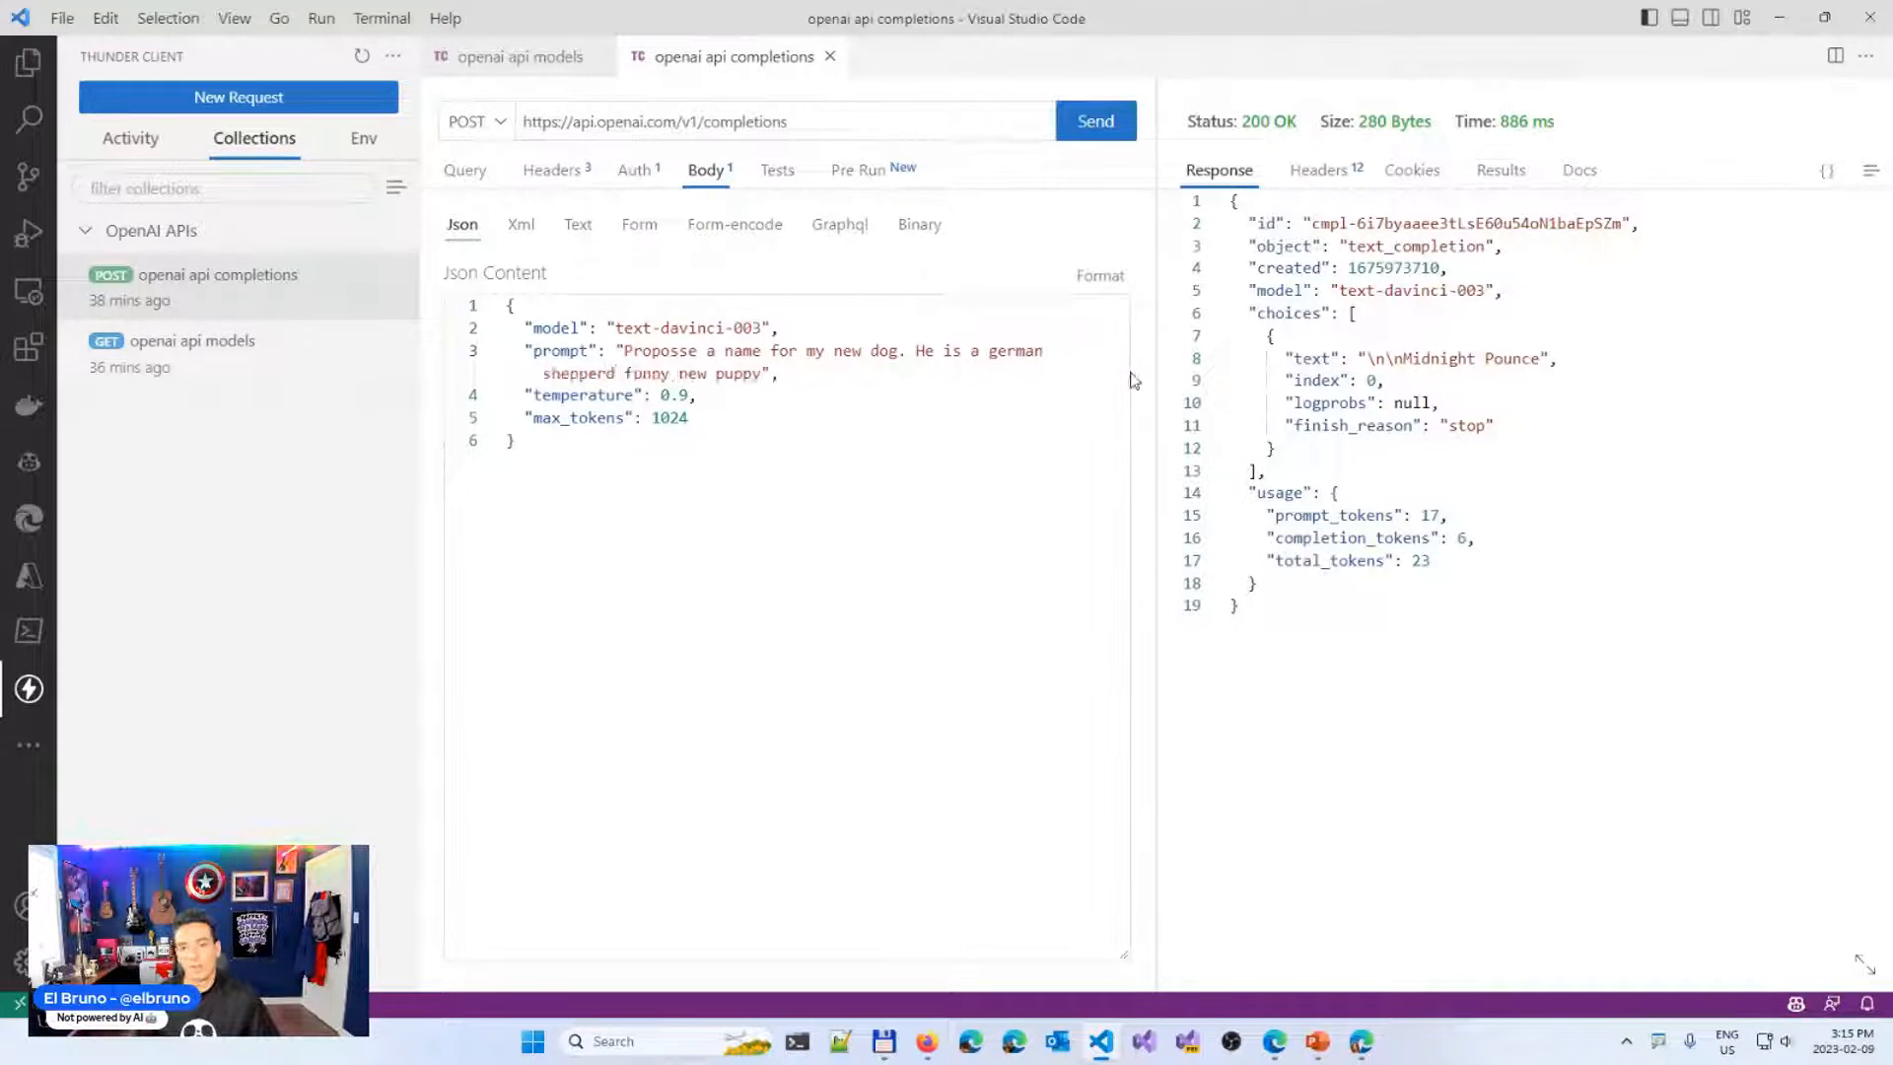
Send the edited completions request, cancelling and resending it, and examine the text of the returned choice
click(1101, 131)
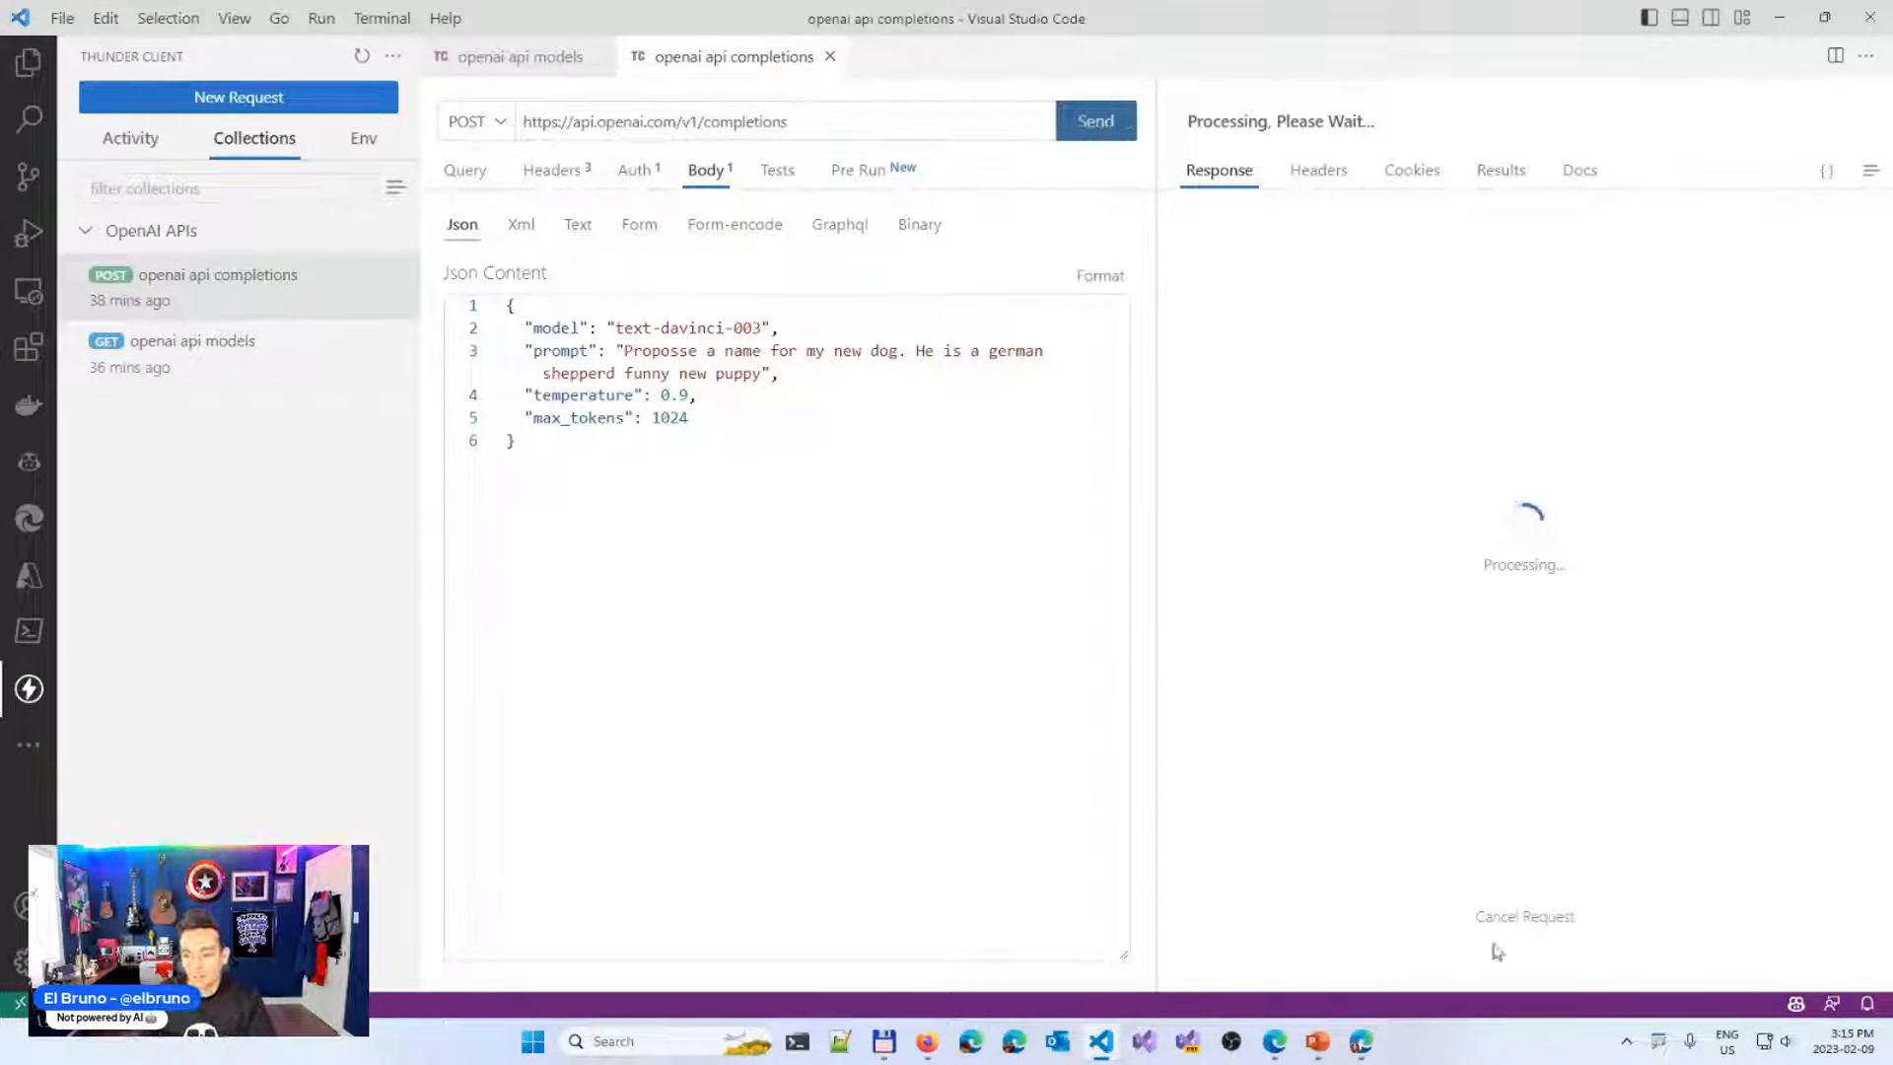
click(1545, 919)
click(1091, 127)
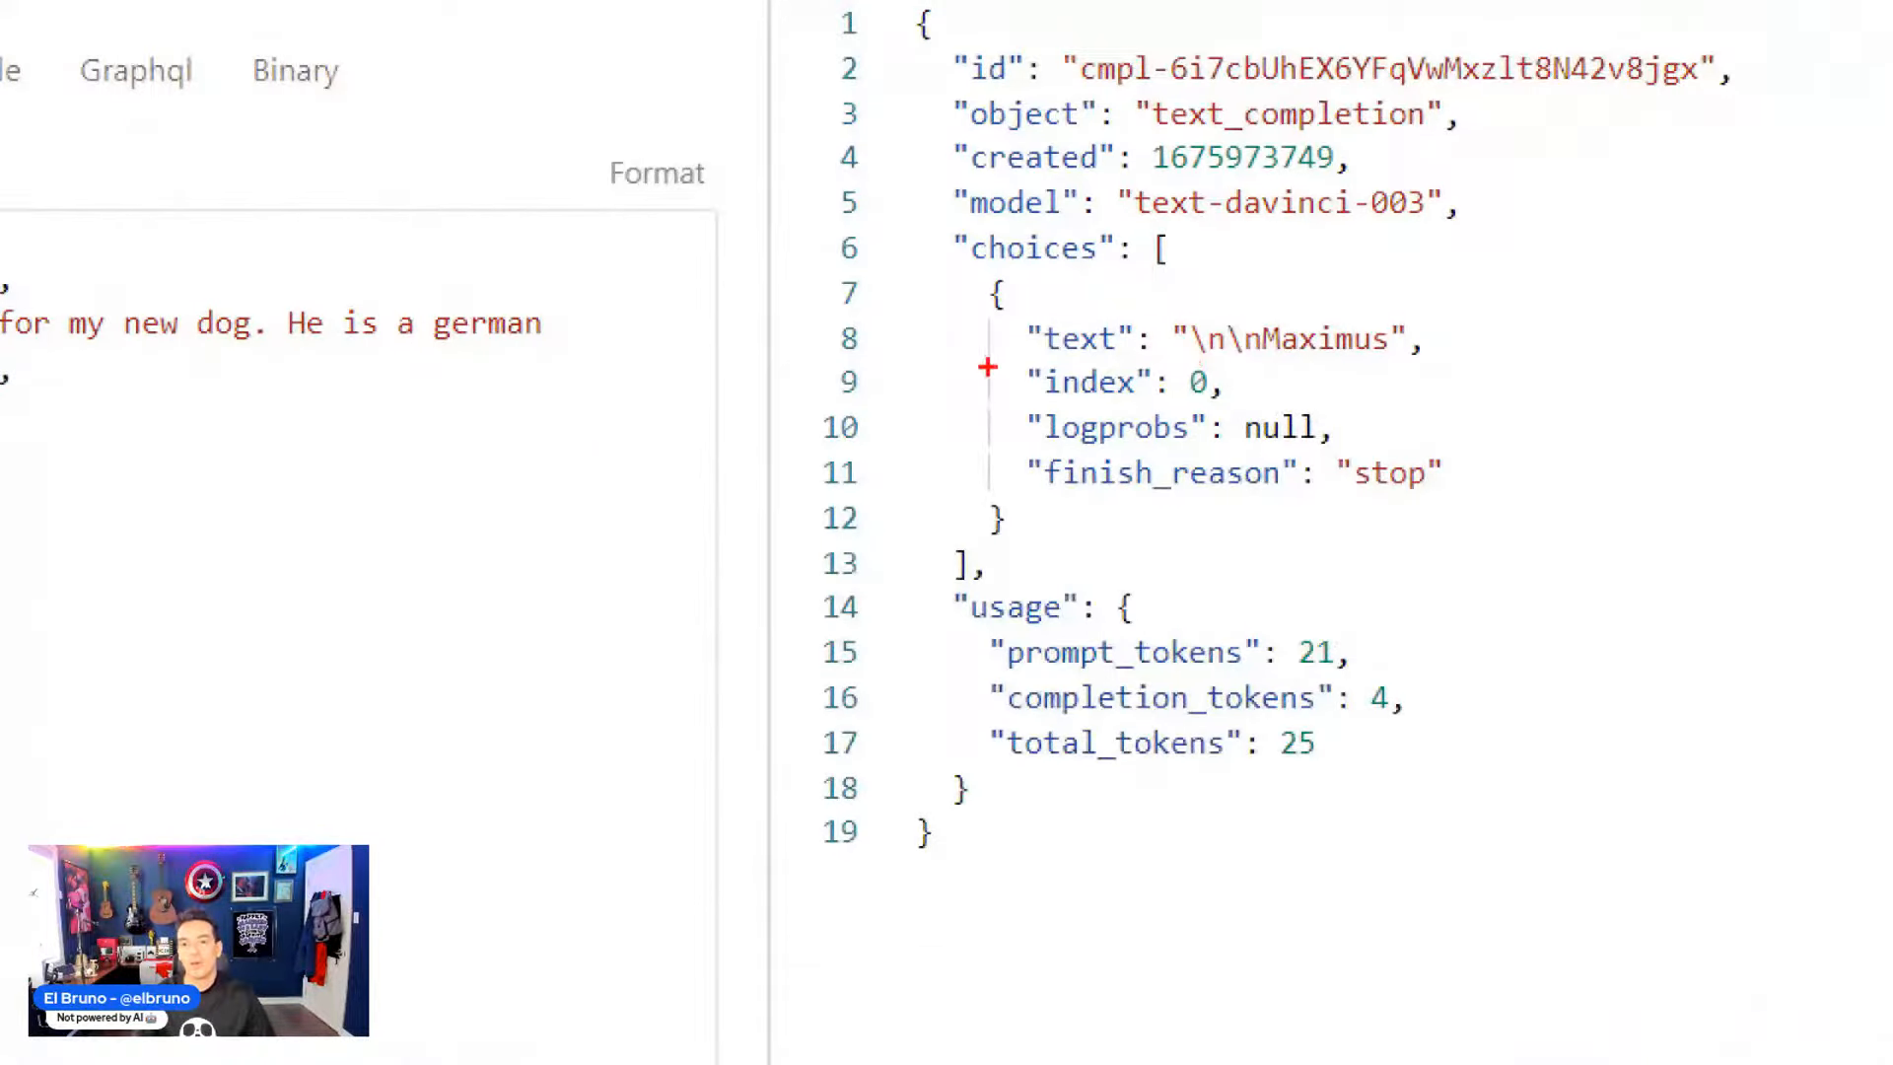
mouse_move(1002, 304)
mouse_down()
mouse_move(1037, 349)
mouse_move(1469, 383)
mouse_up()
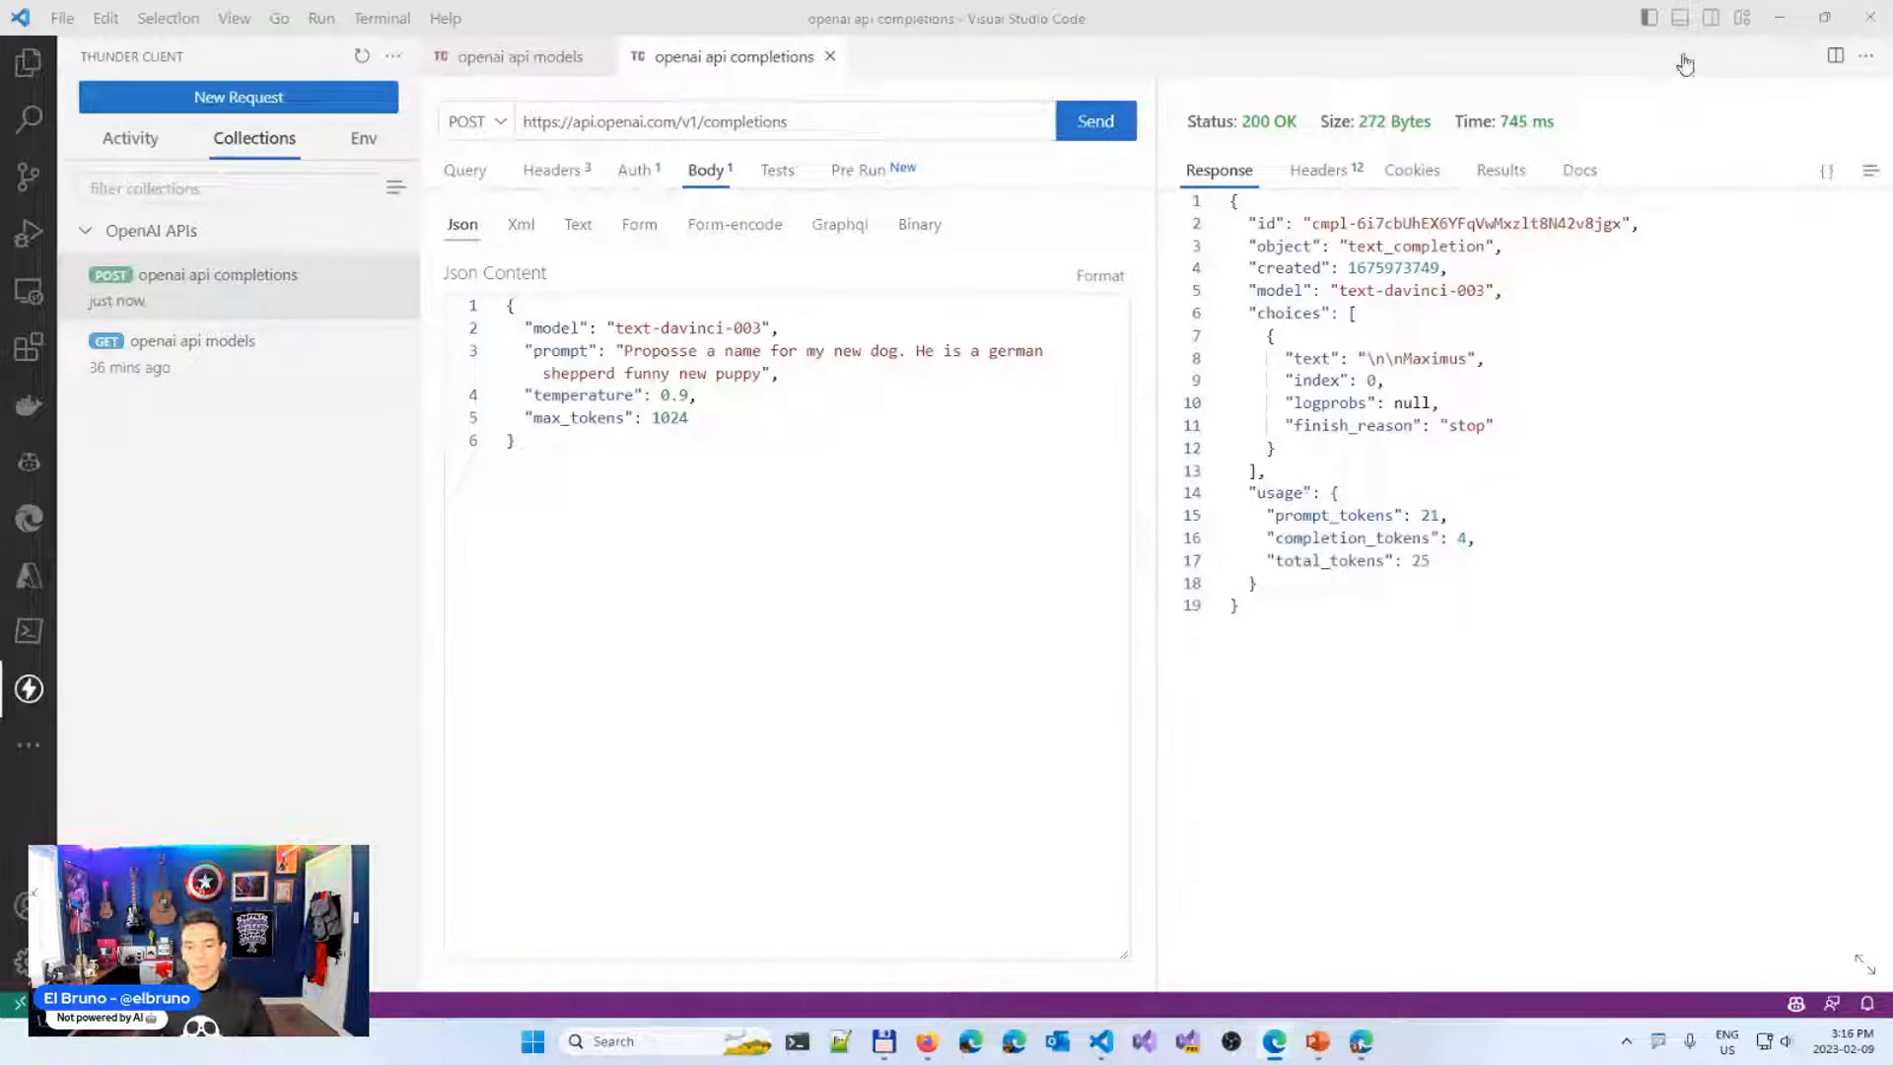
Switch to Power Apps in the browser, preview the Create Ticket screen, try its Ask ChatGPT button, and exit the preview
key(alt+Tab)
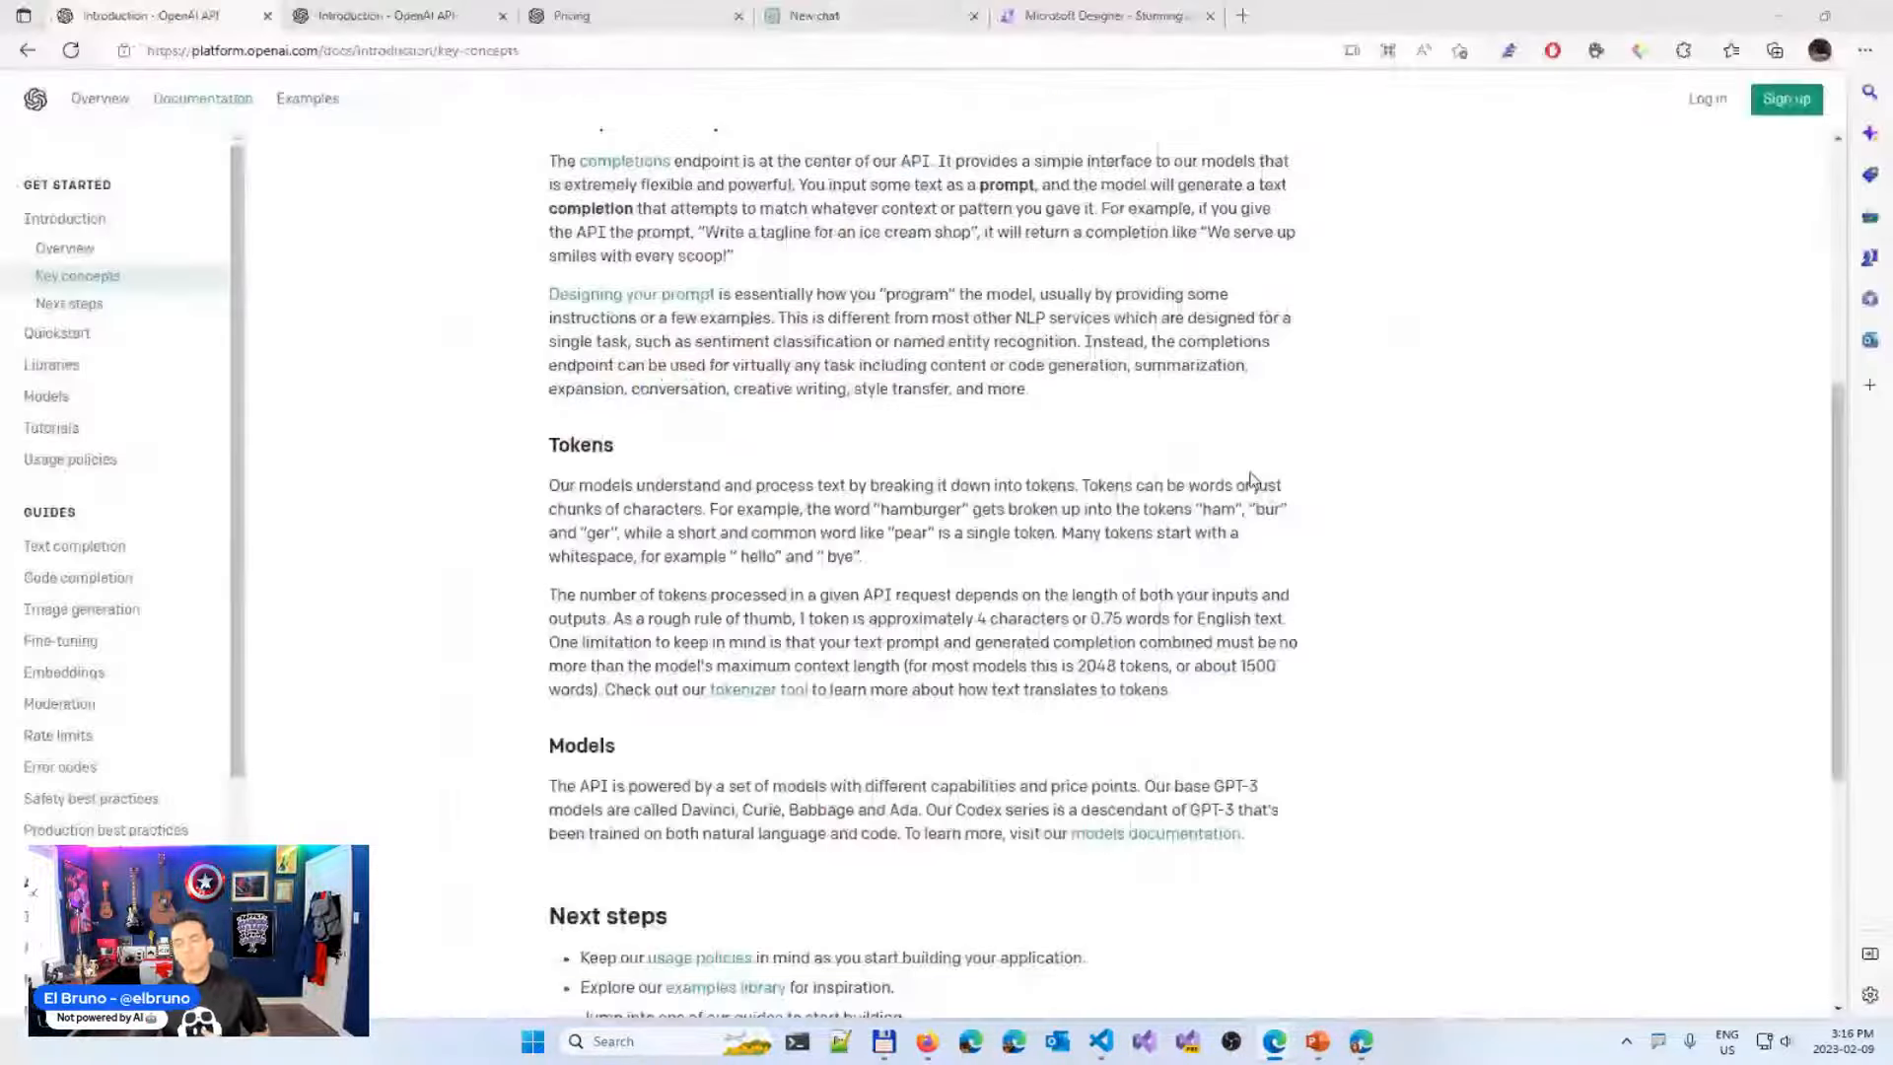
click(1371, 1043)
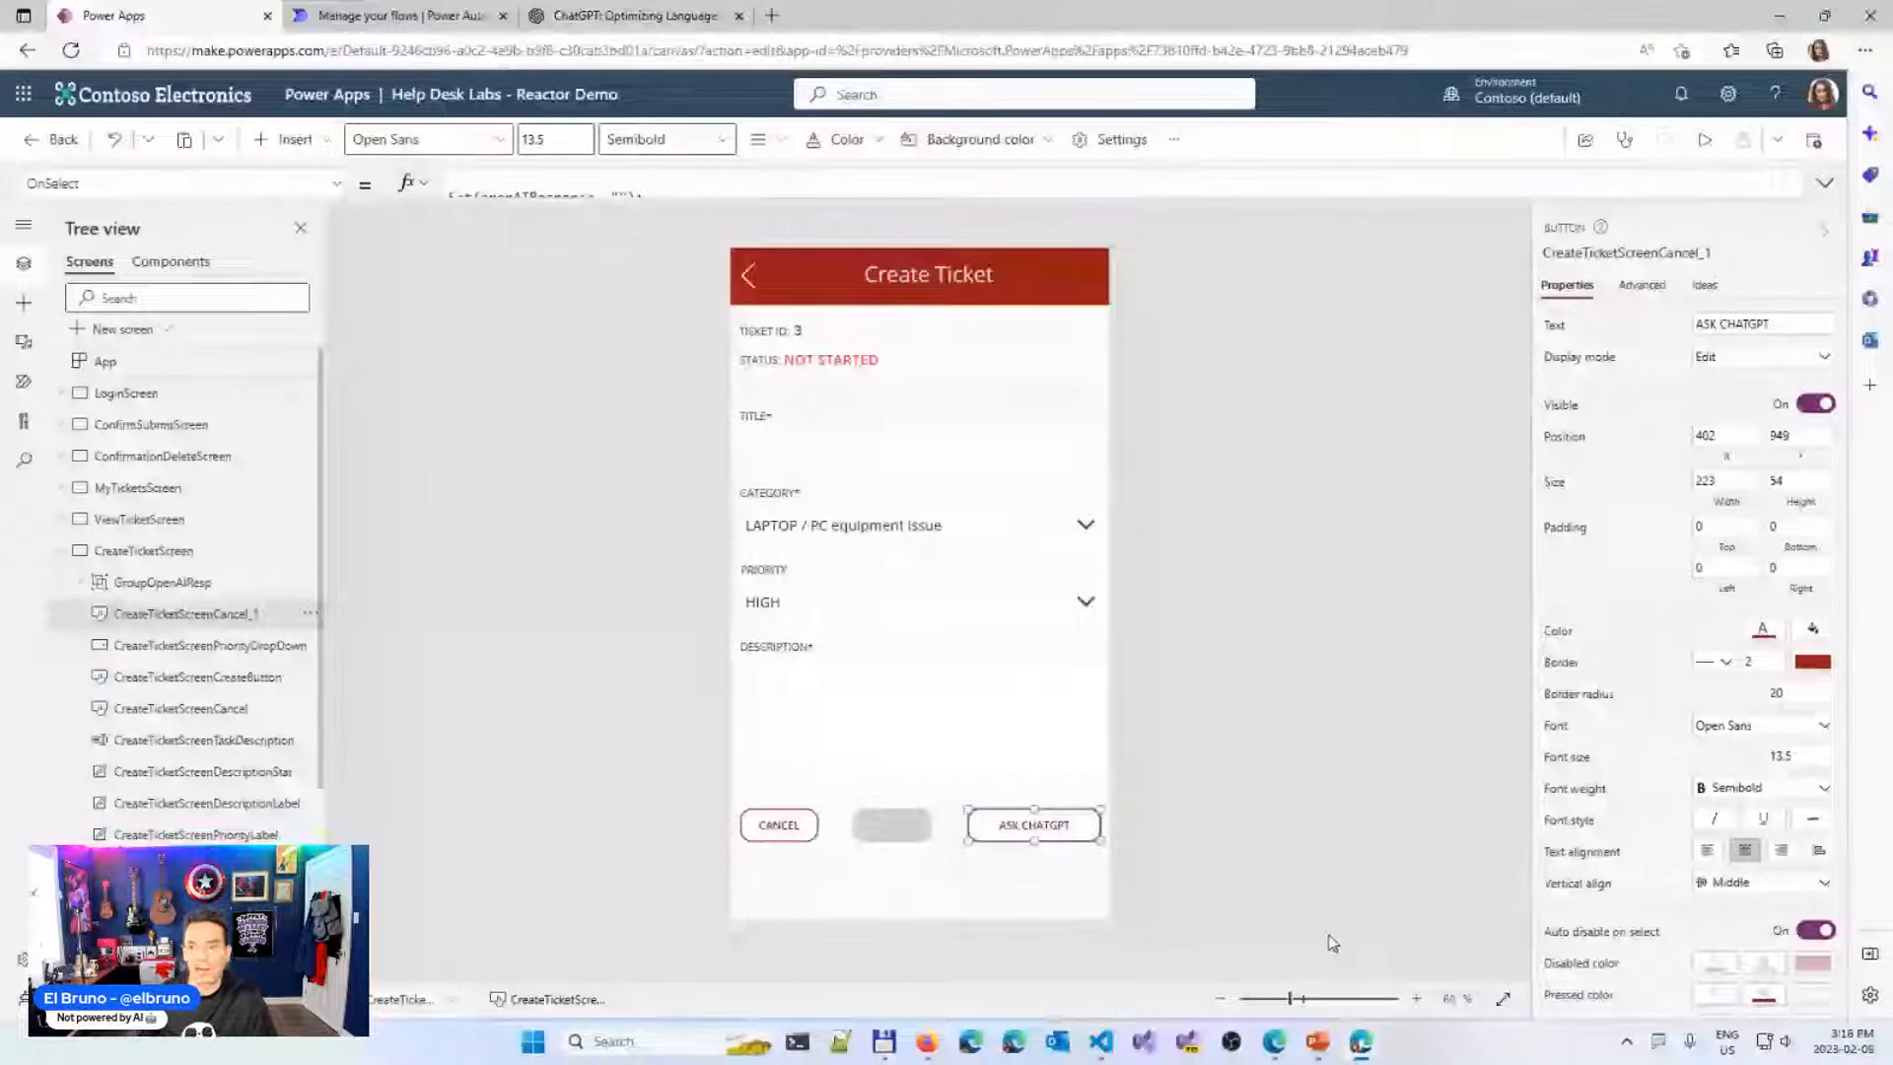
key(F5)
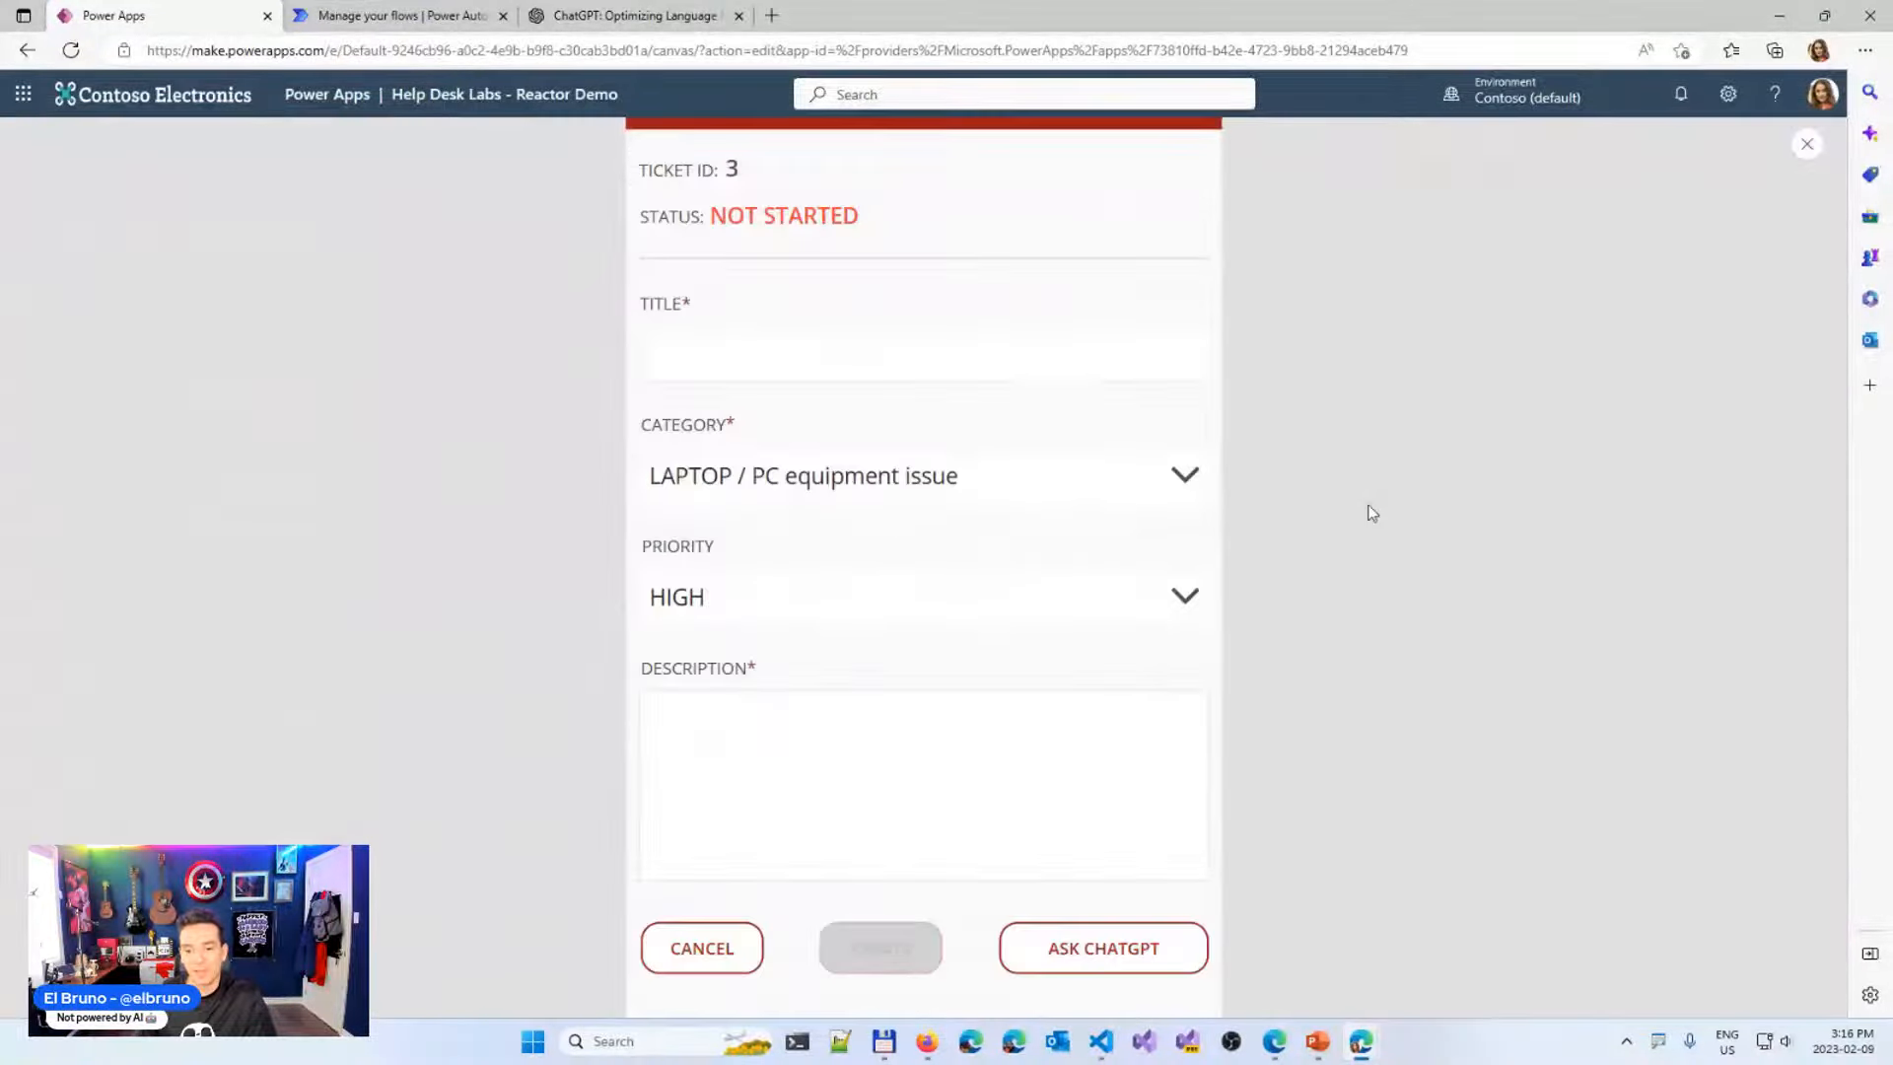
click(1075, 891)
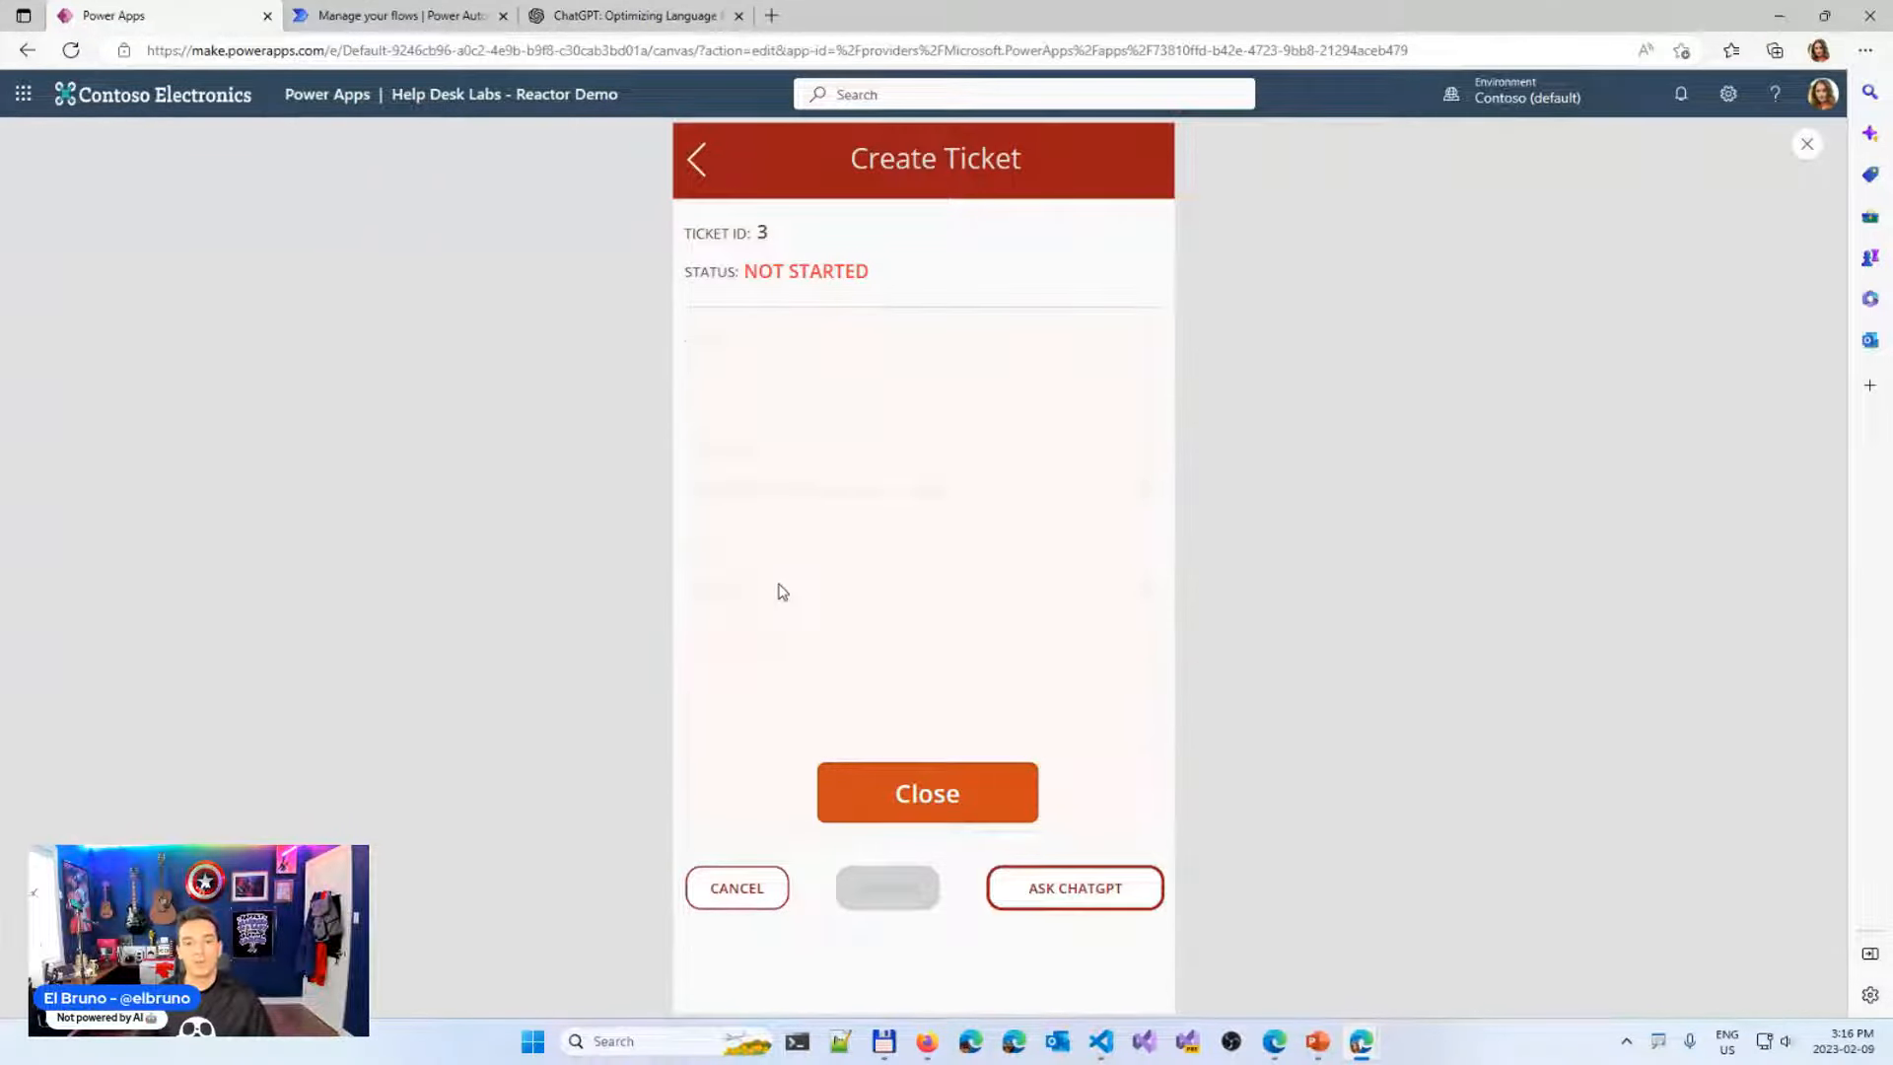
click(894, 796)
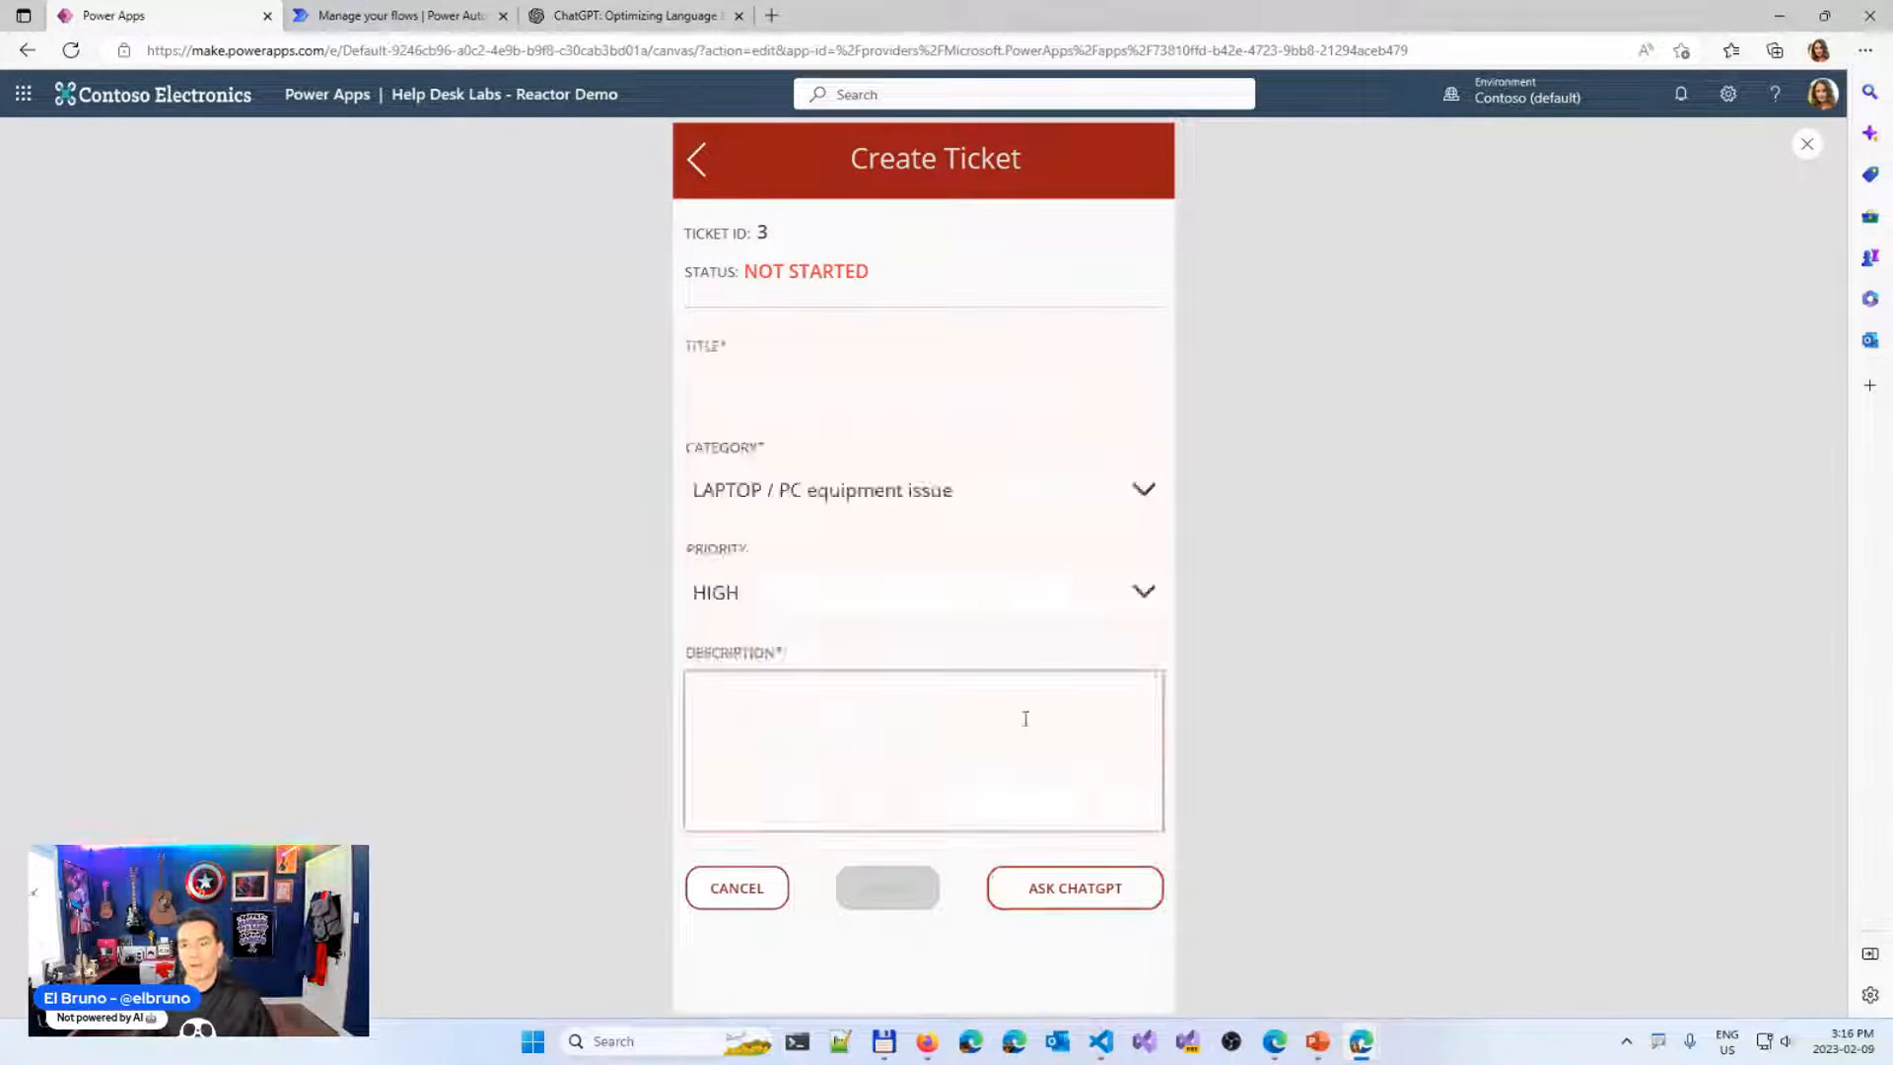
click(1808, 144)
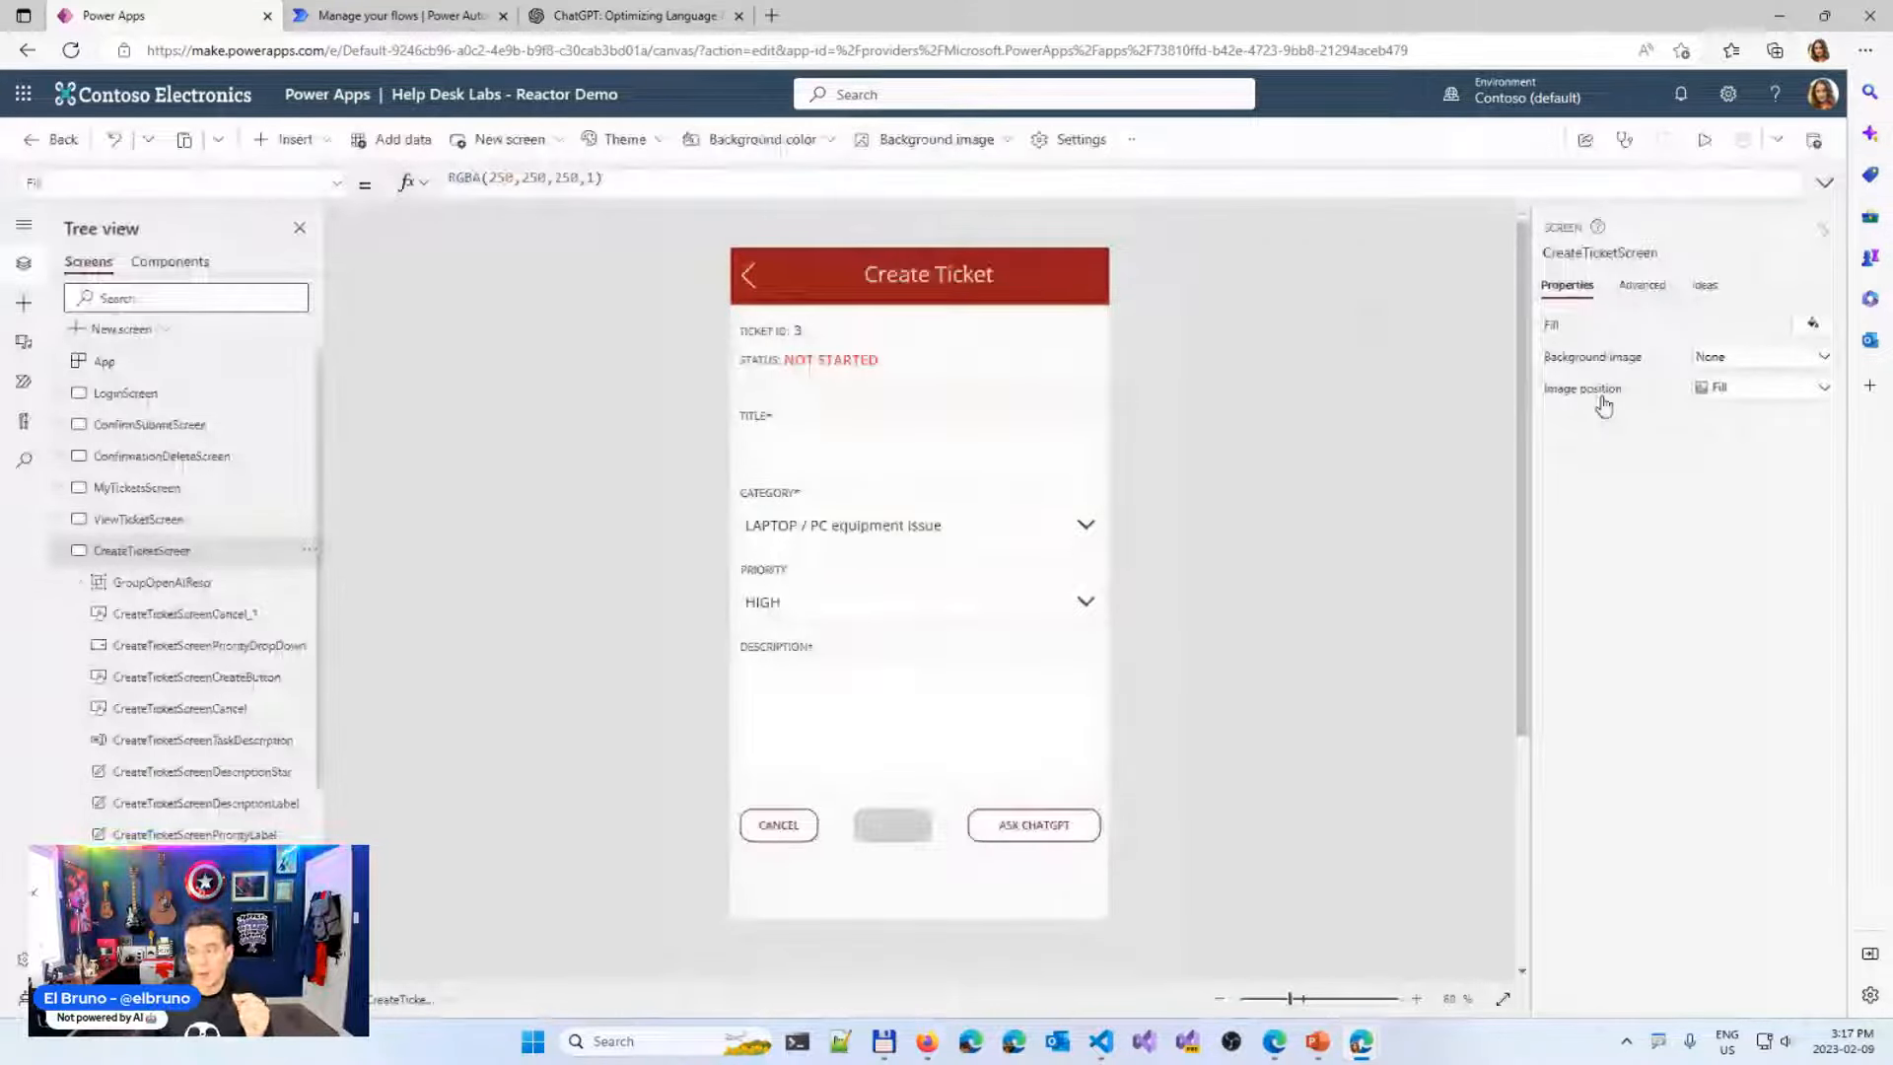
Create a new Power Automate flow from blank within the help desk app
click(24, 390)
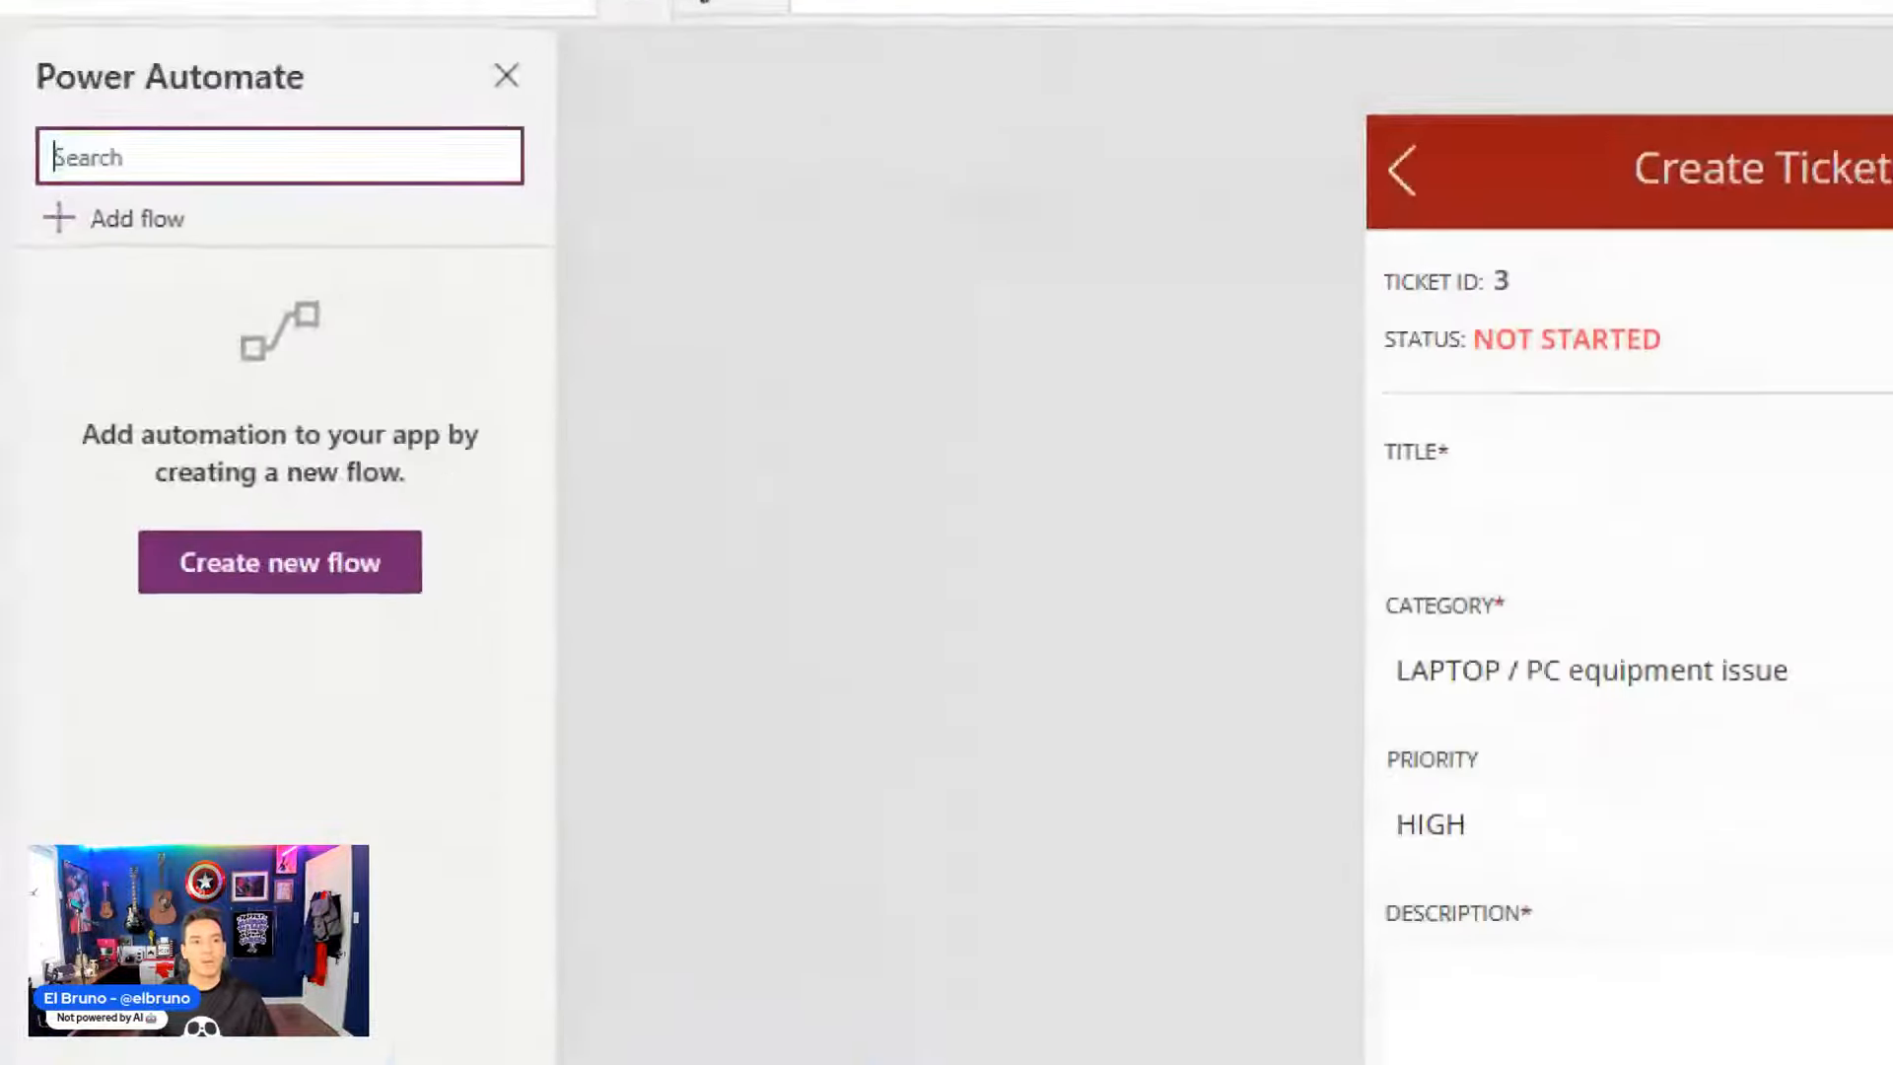
click(237, 335)
mouse_move(60, 304)
mouse_down()
mouse_move(264, 225)
mouse_move(297, 304)
mouse_up()
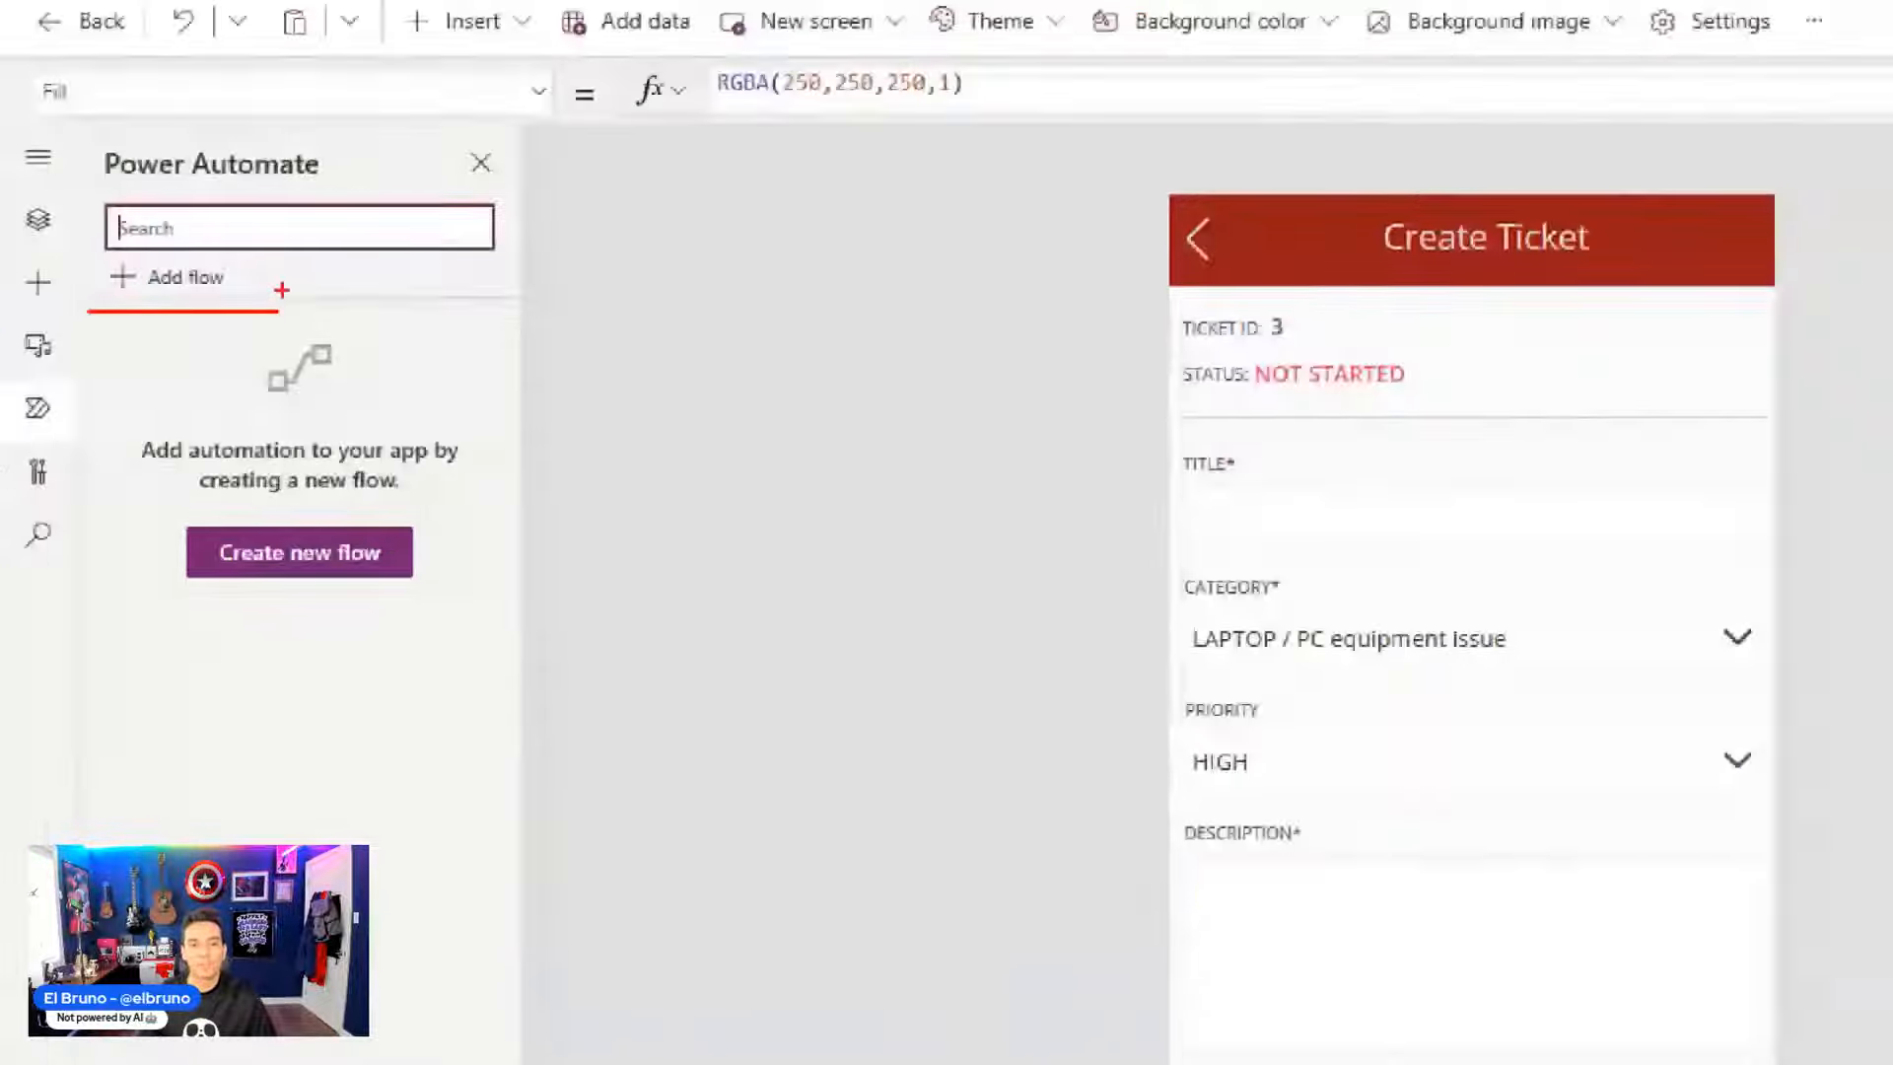
click(300, 553)
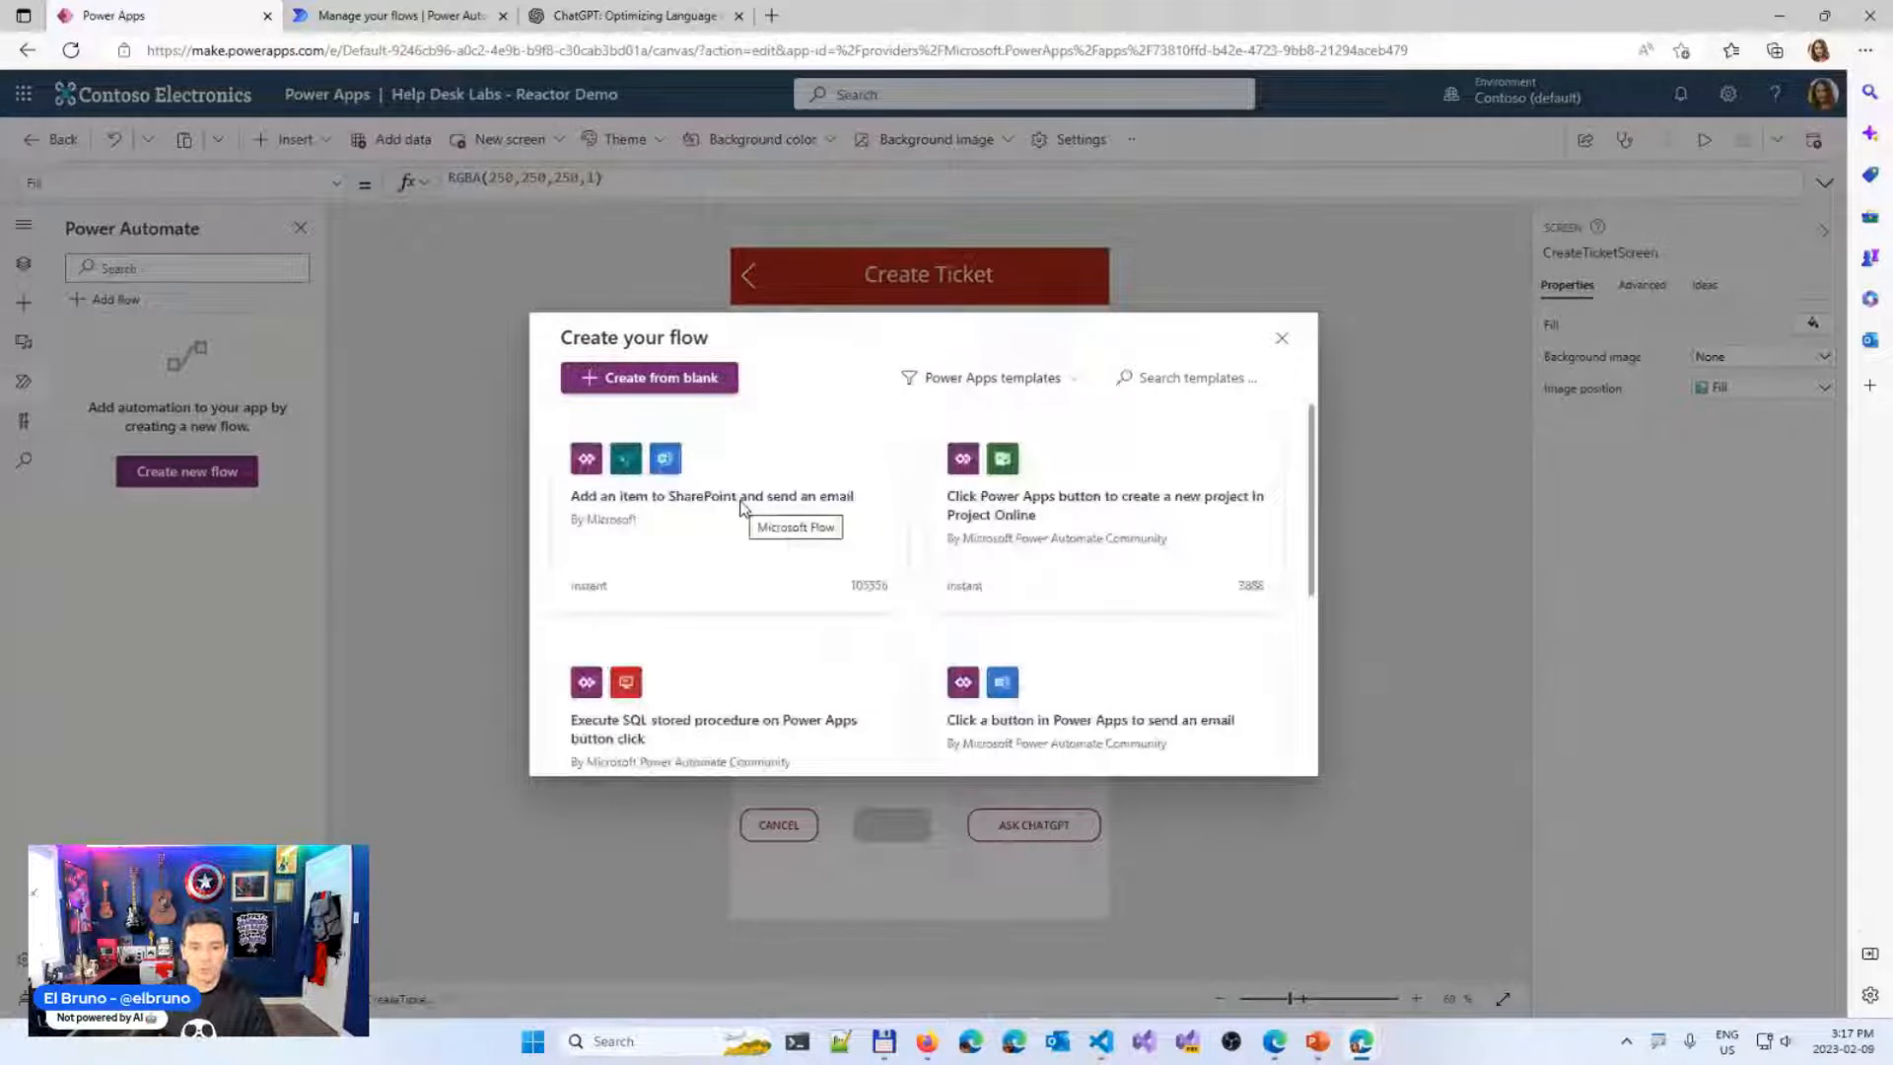
click(689, 383)
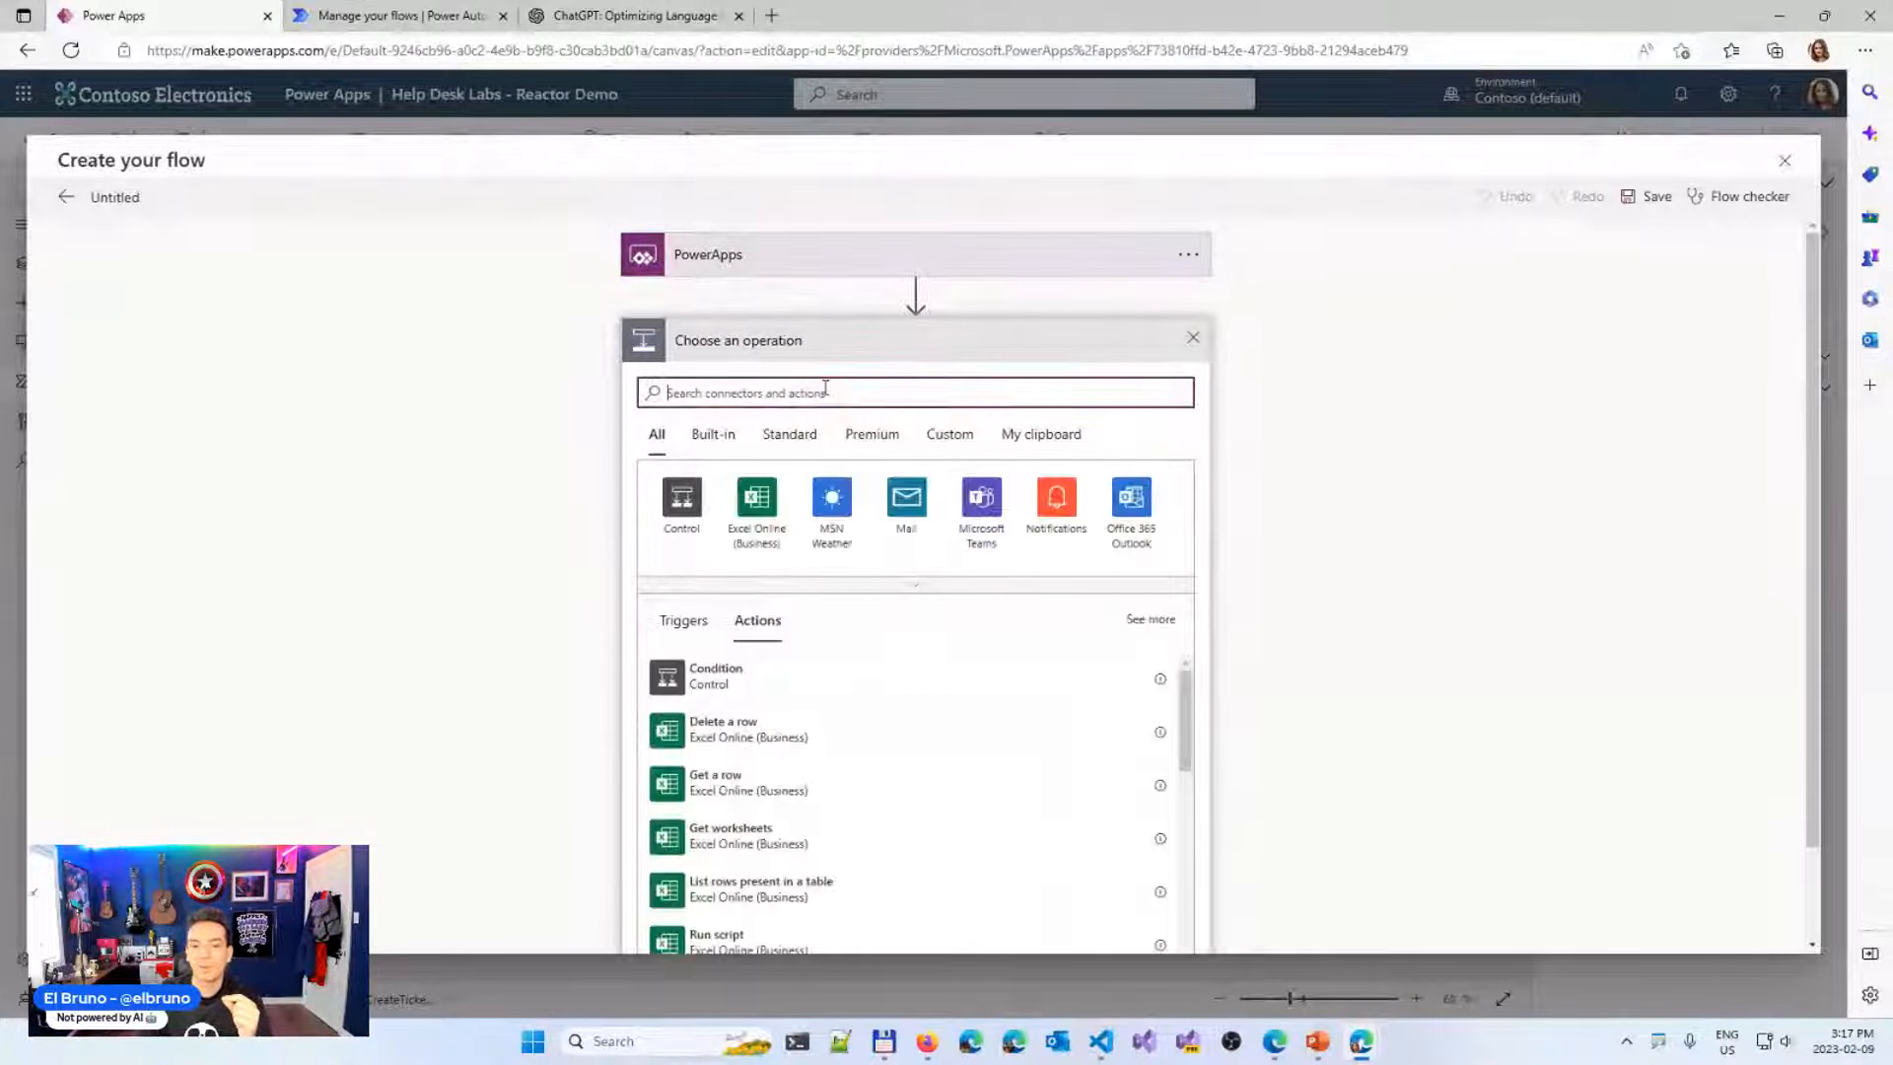
Search the flow operations for "http", add the premium HTTP action and set its method to POST
click(814, 394)
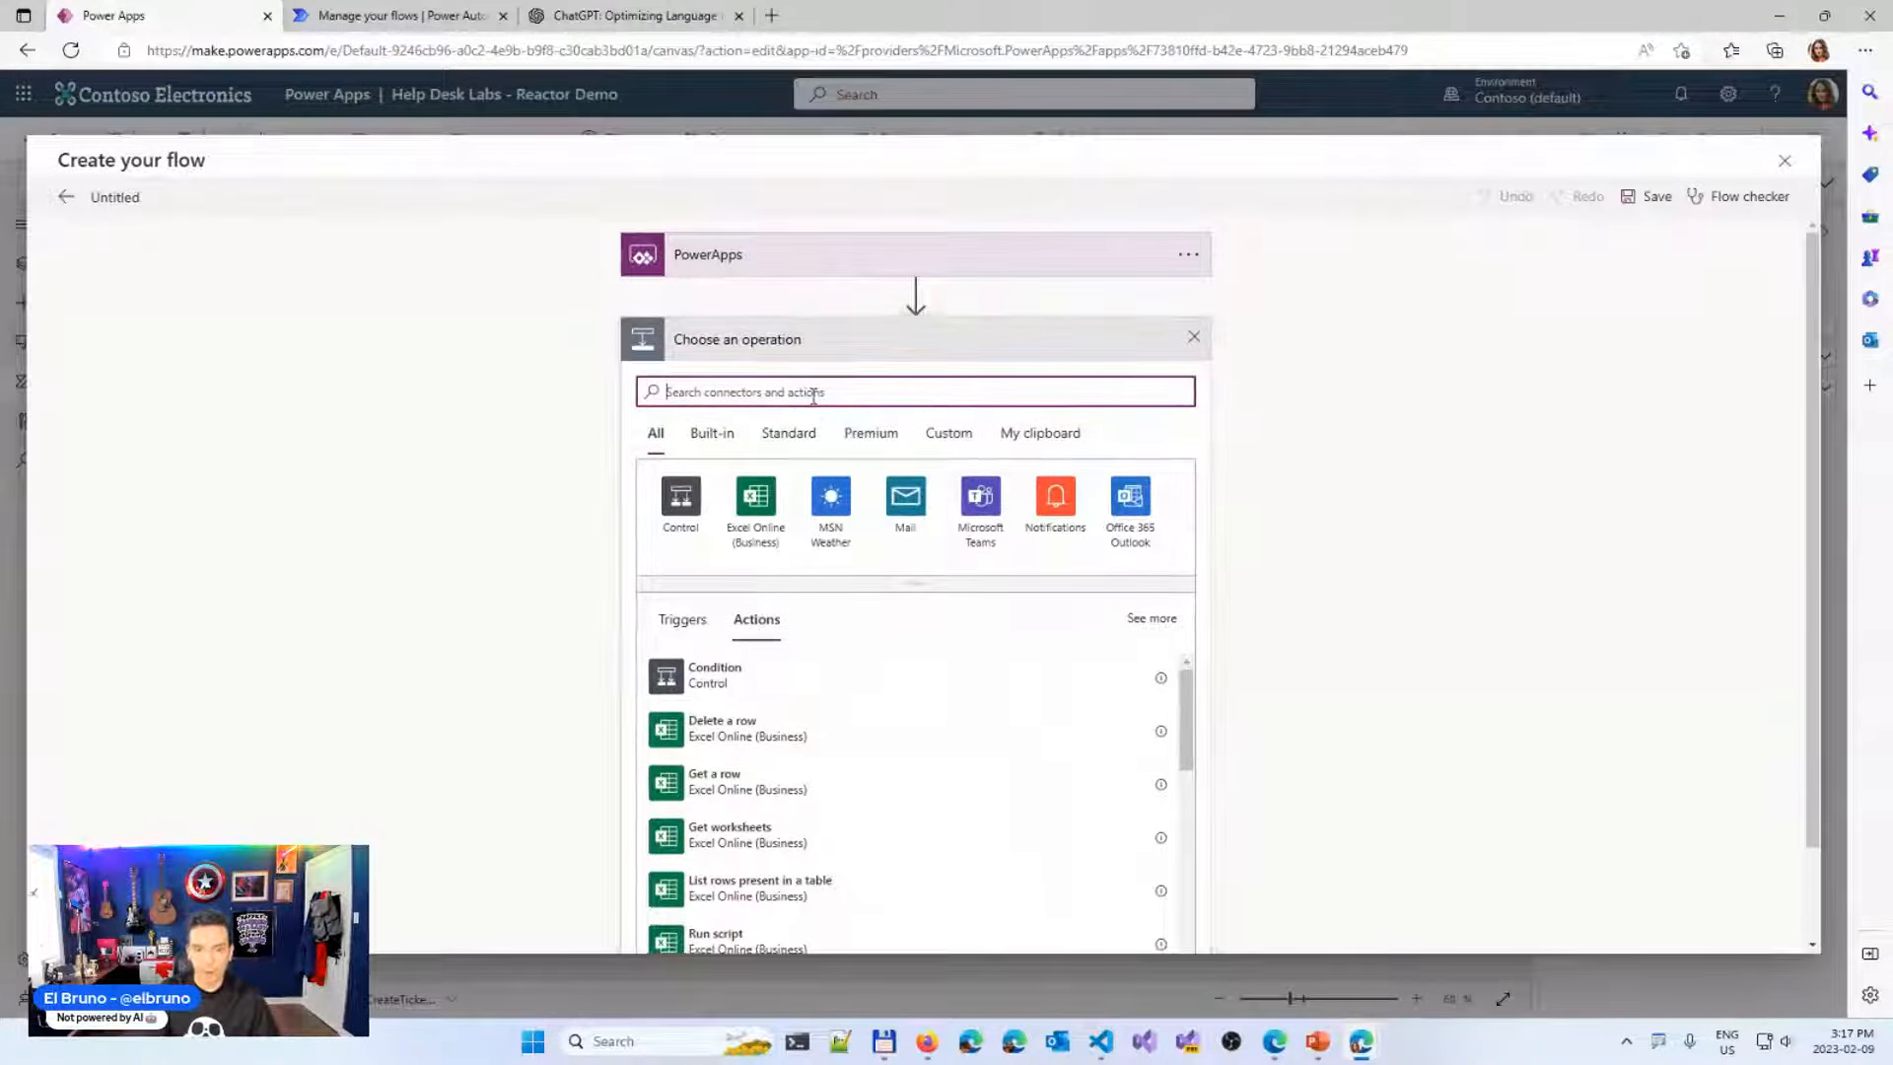
text(http)
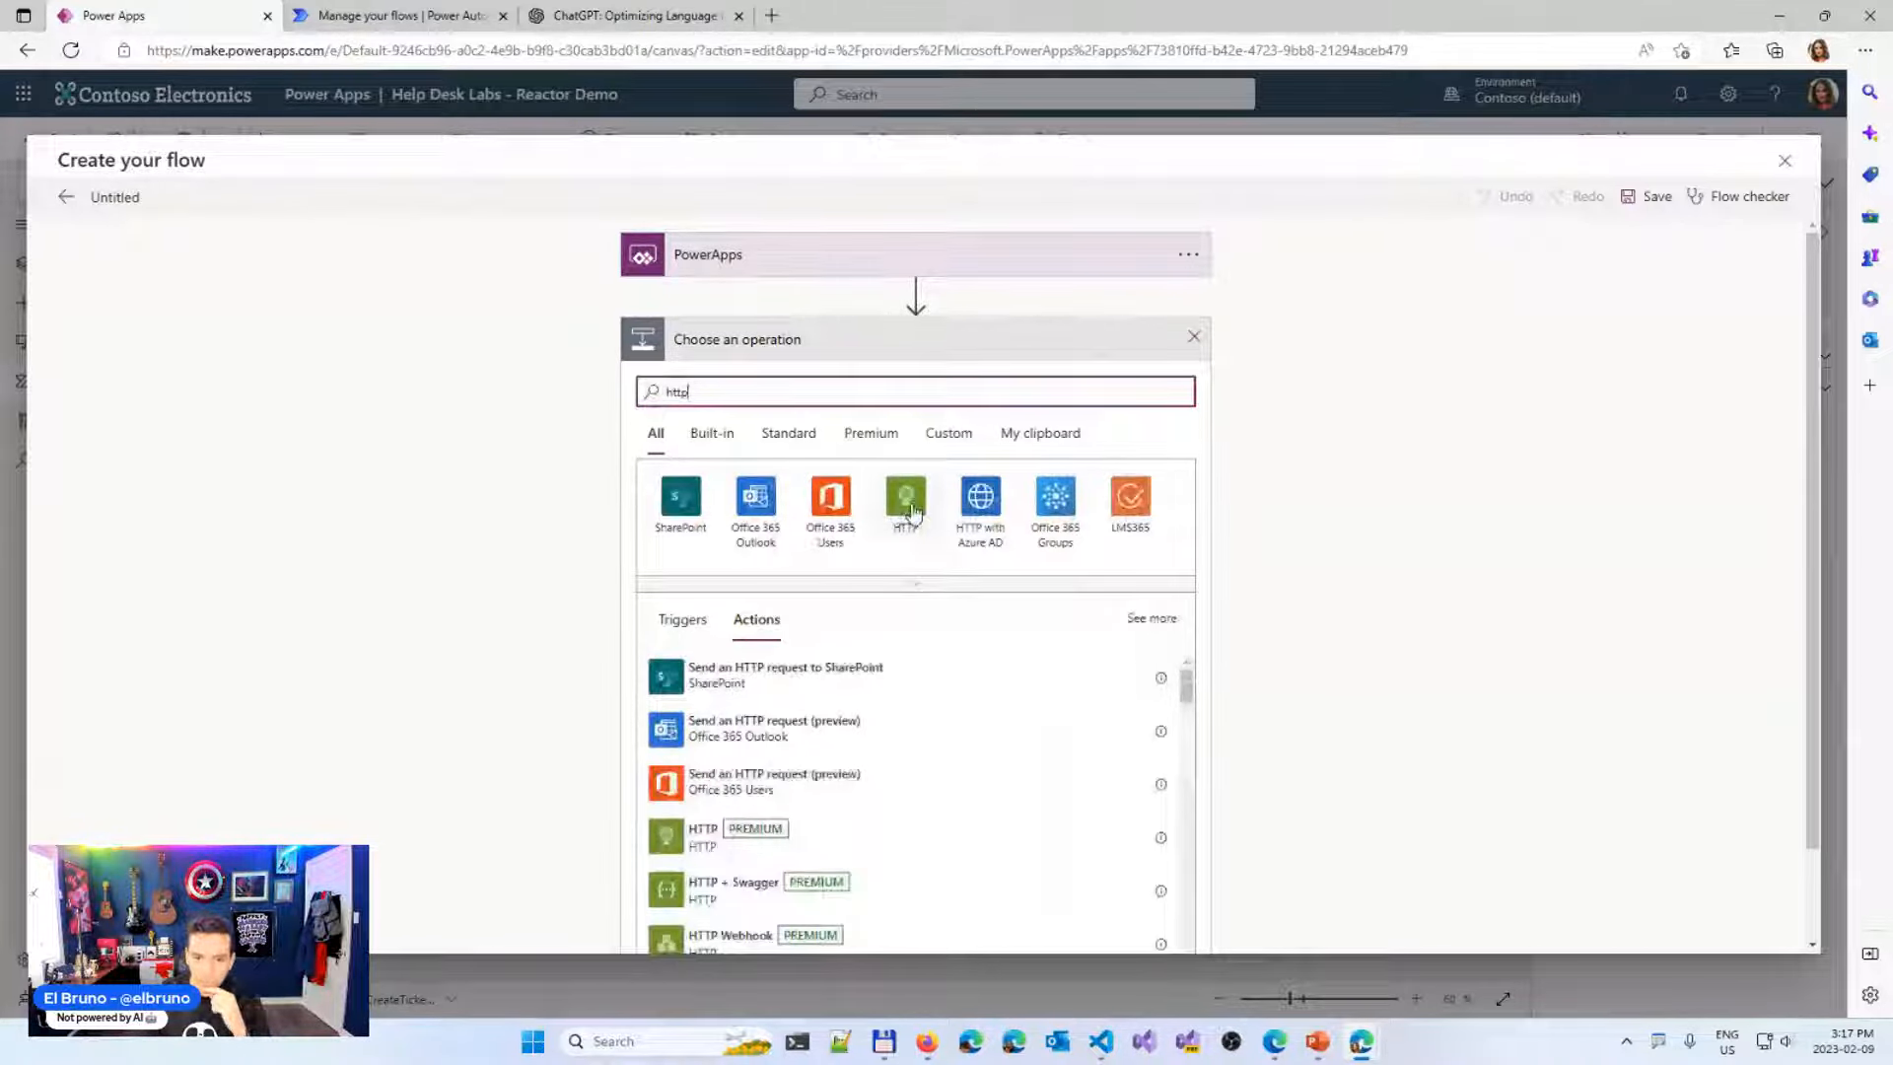
click(907, 500)
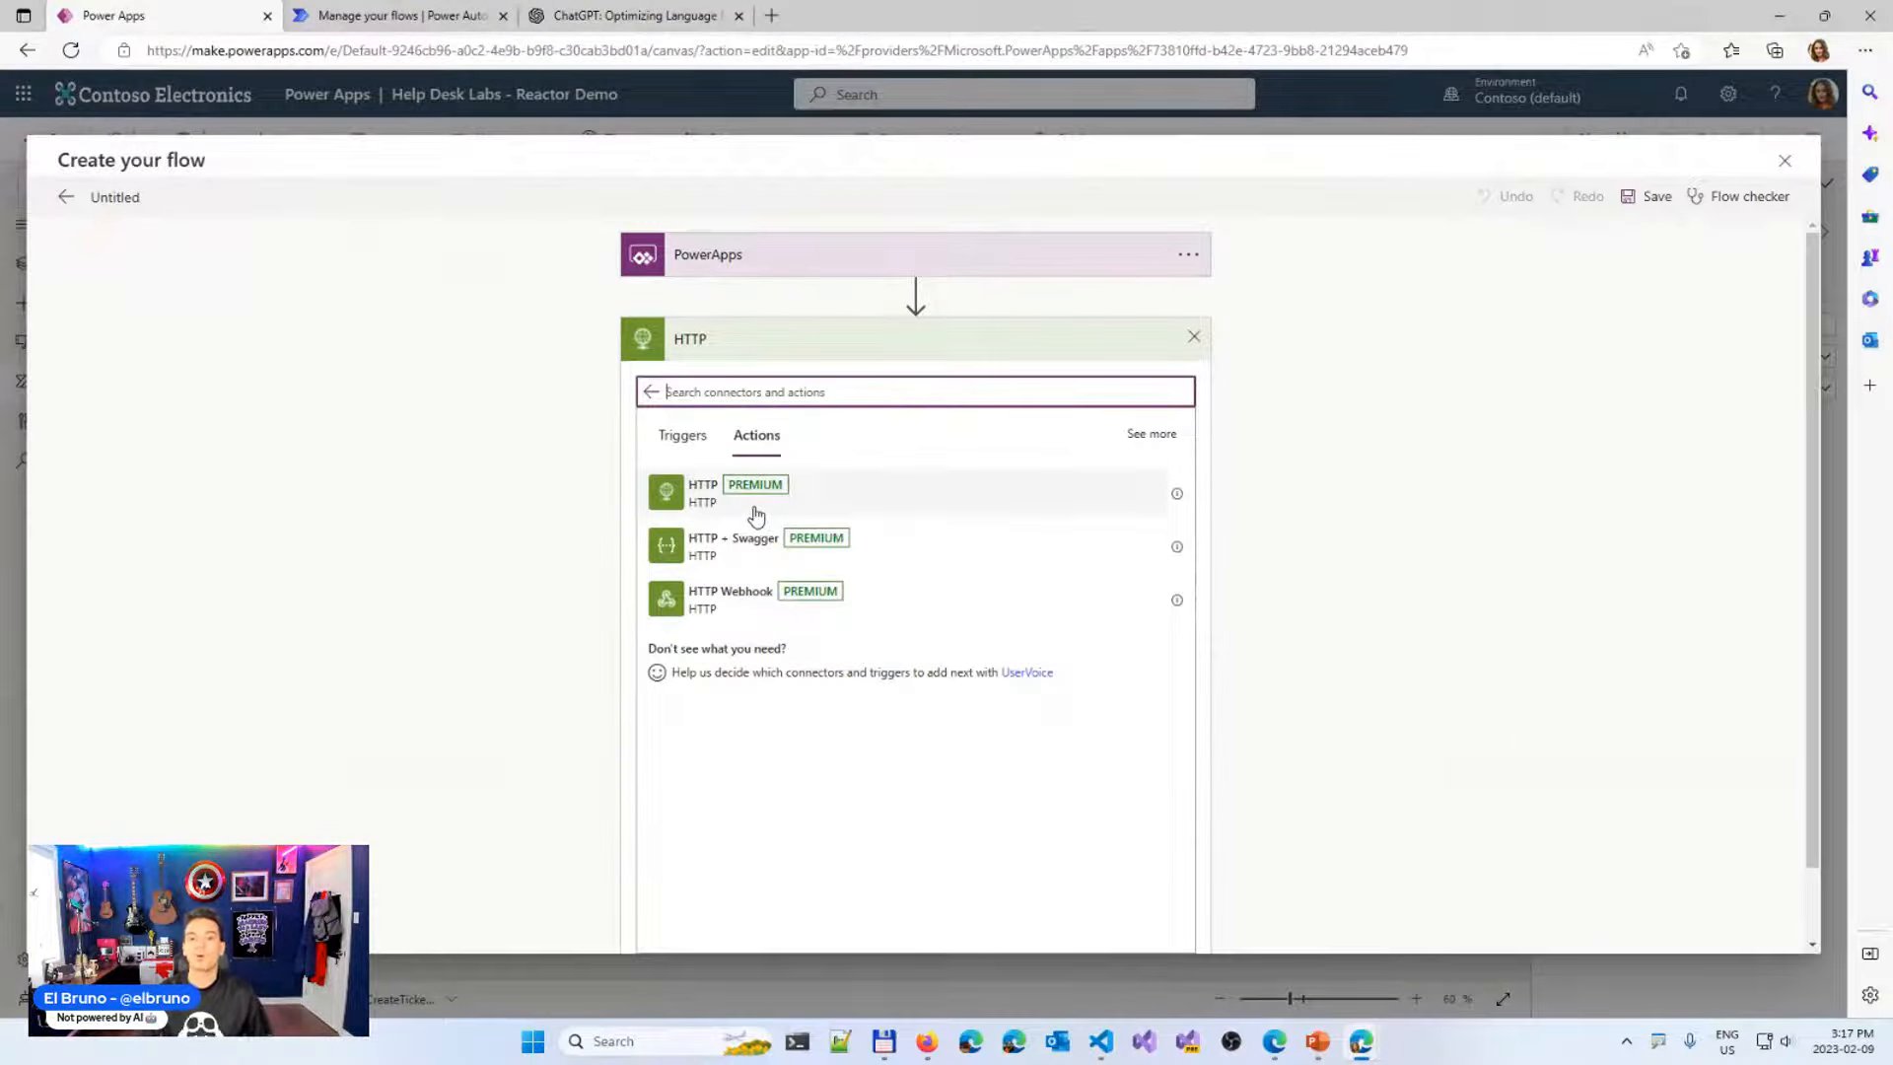
click(756, 515)
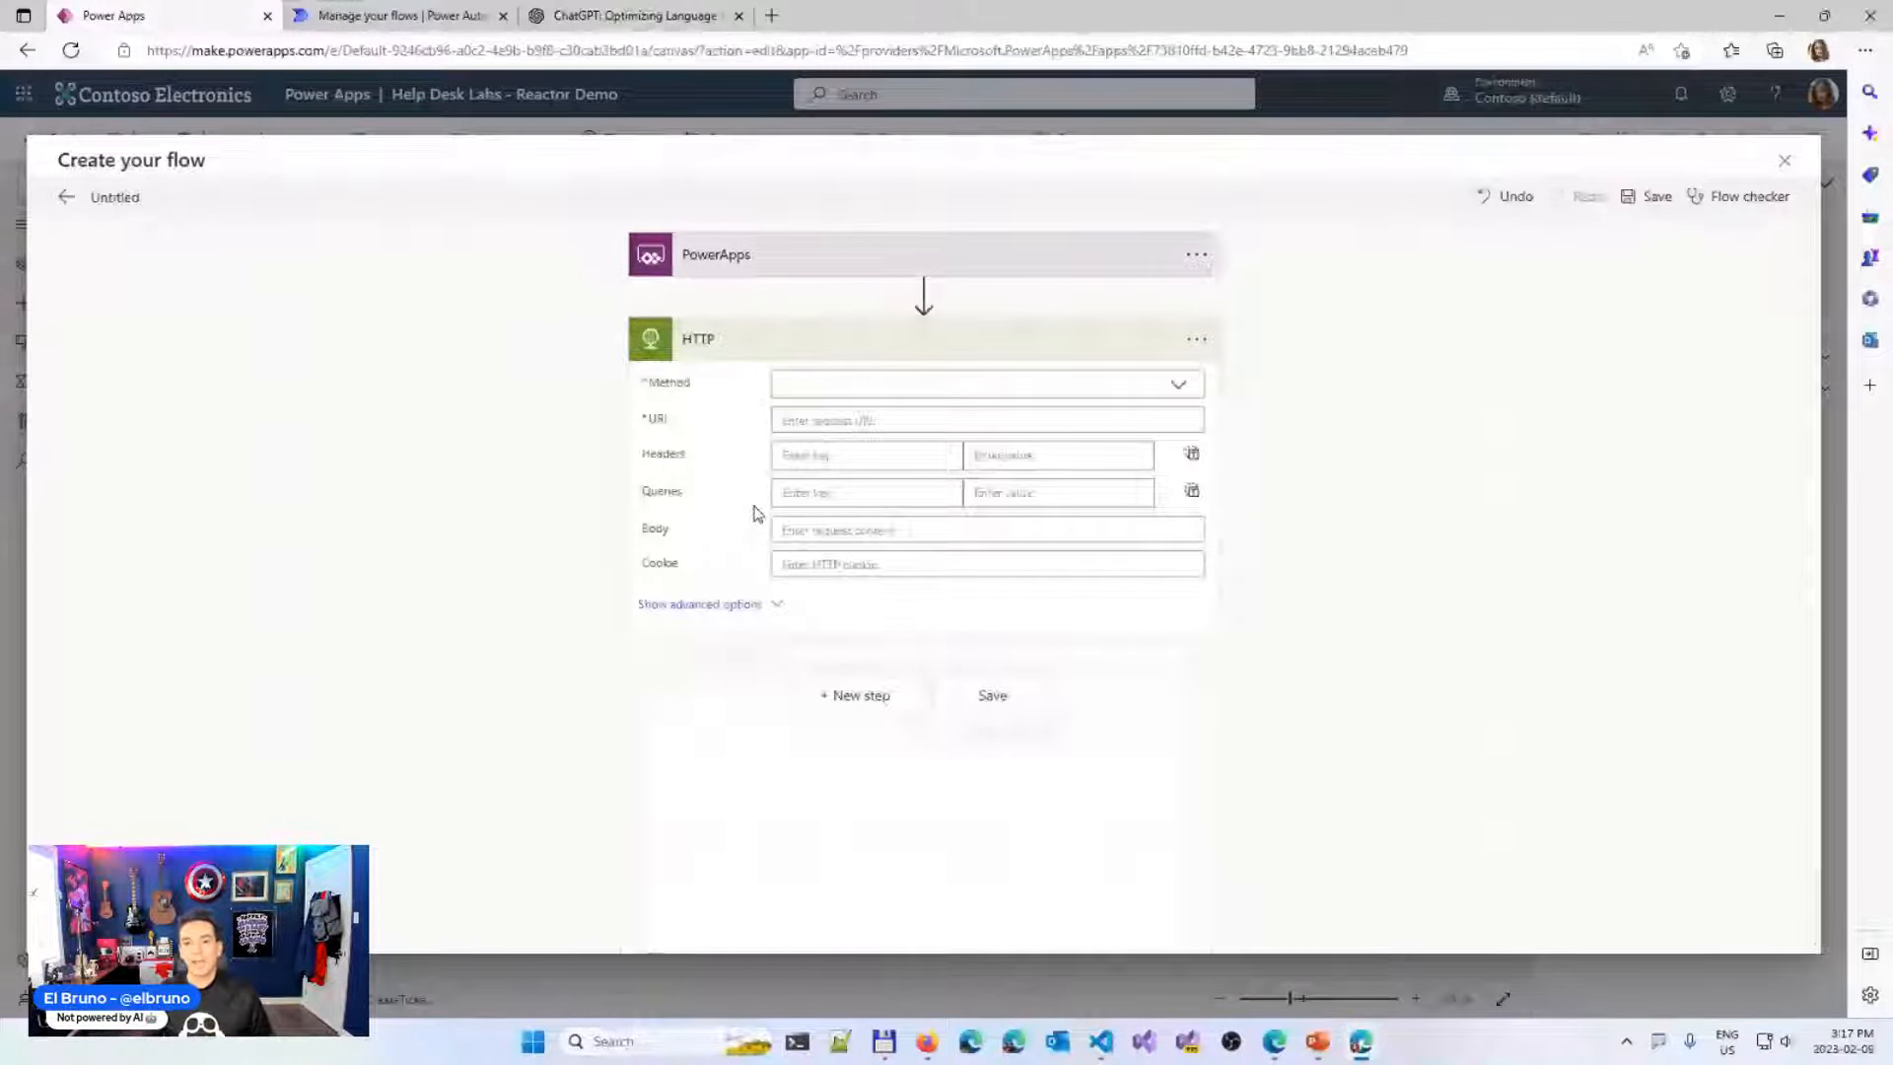
click(1178, 390)
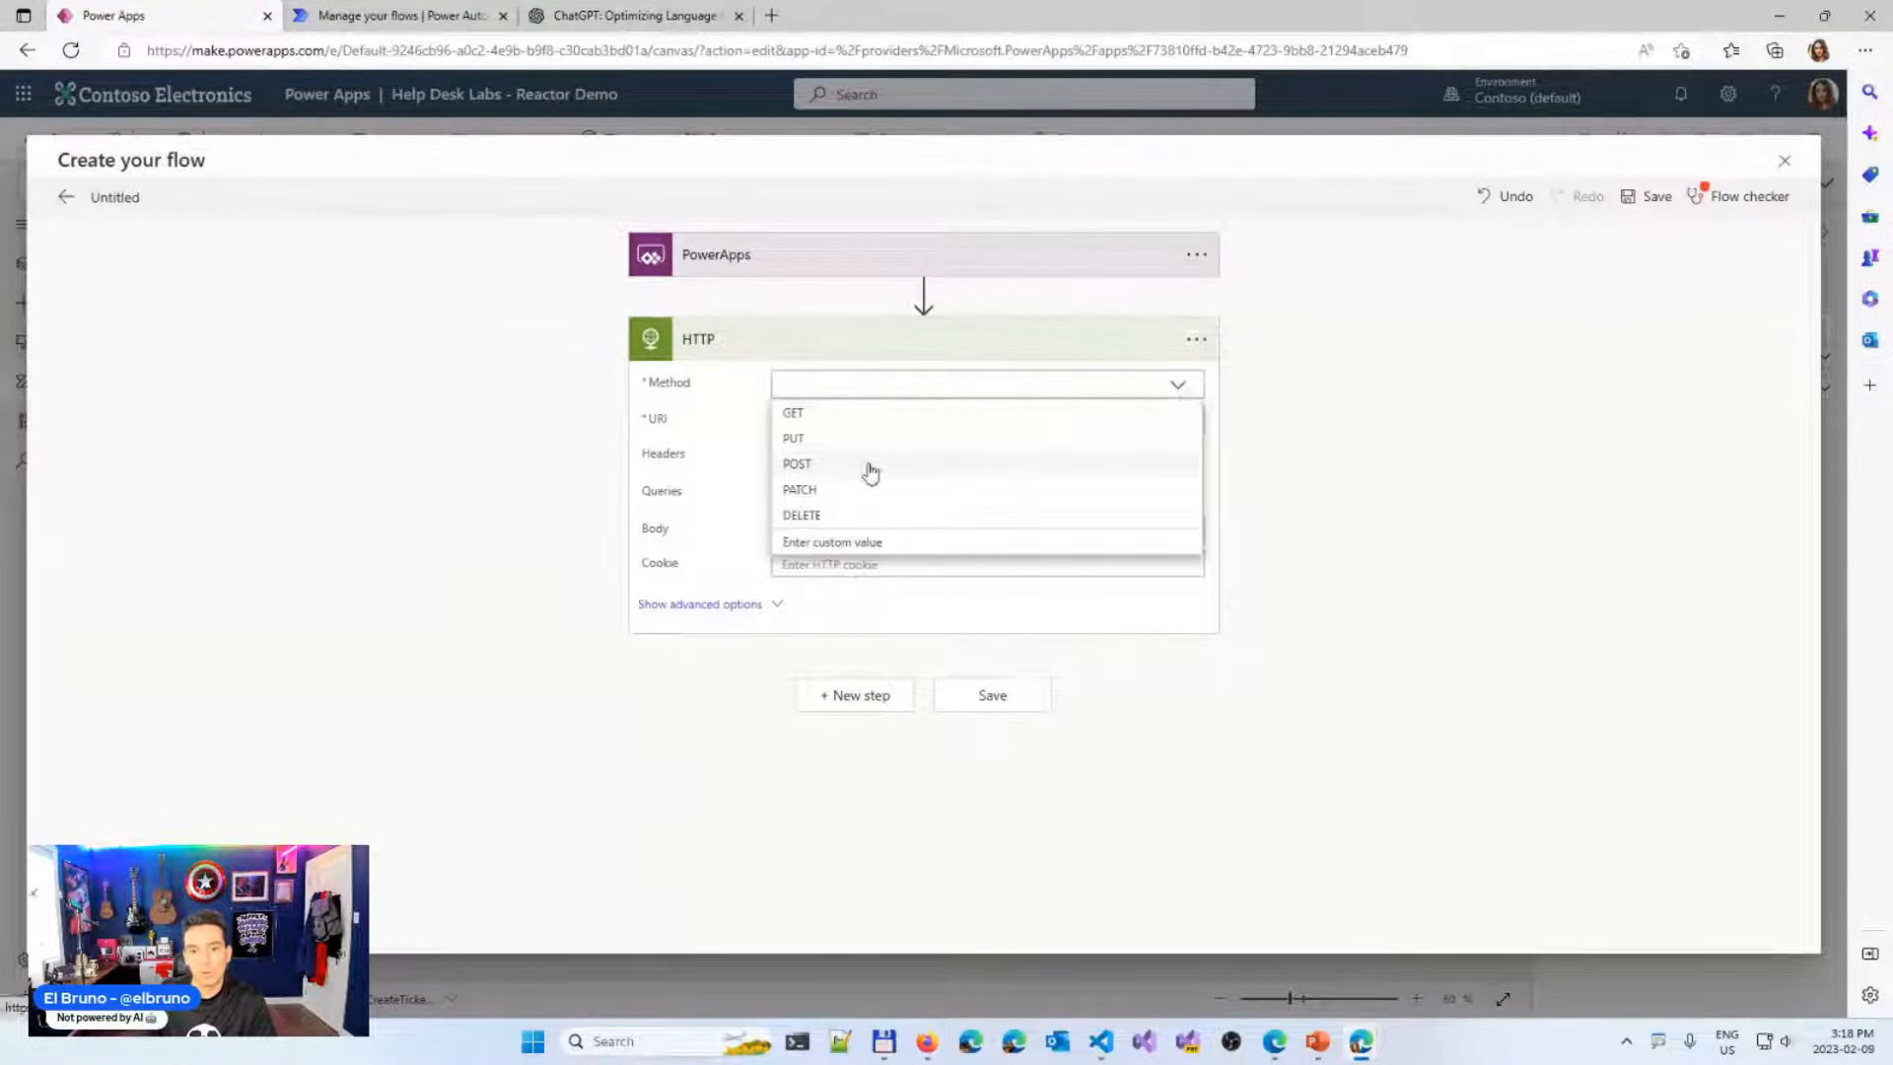
click(870, 470)
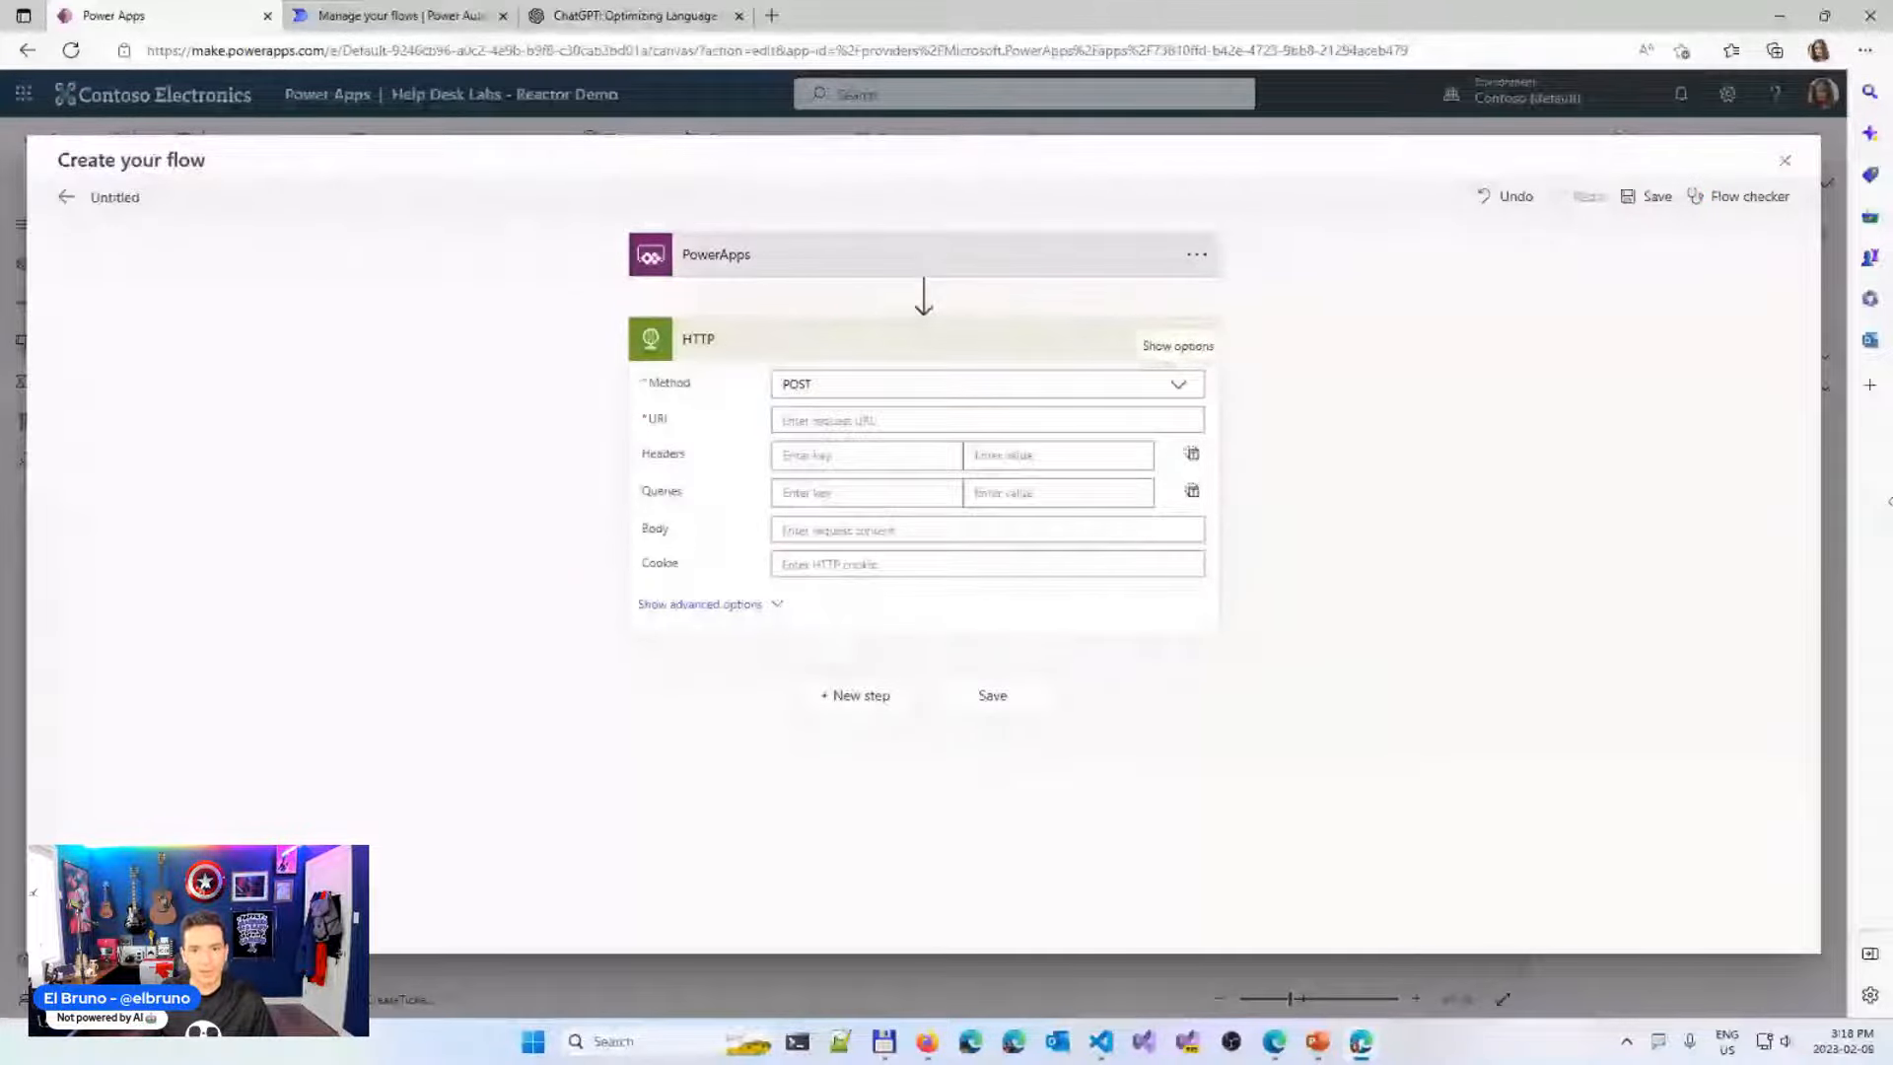
Copy the Content-Type header with value application/json from the Thunder Client request in Visual Studio Code into the flow's HTTP action headers
key(alt+Tab)
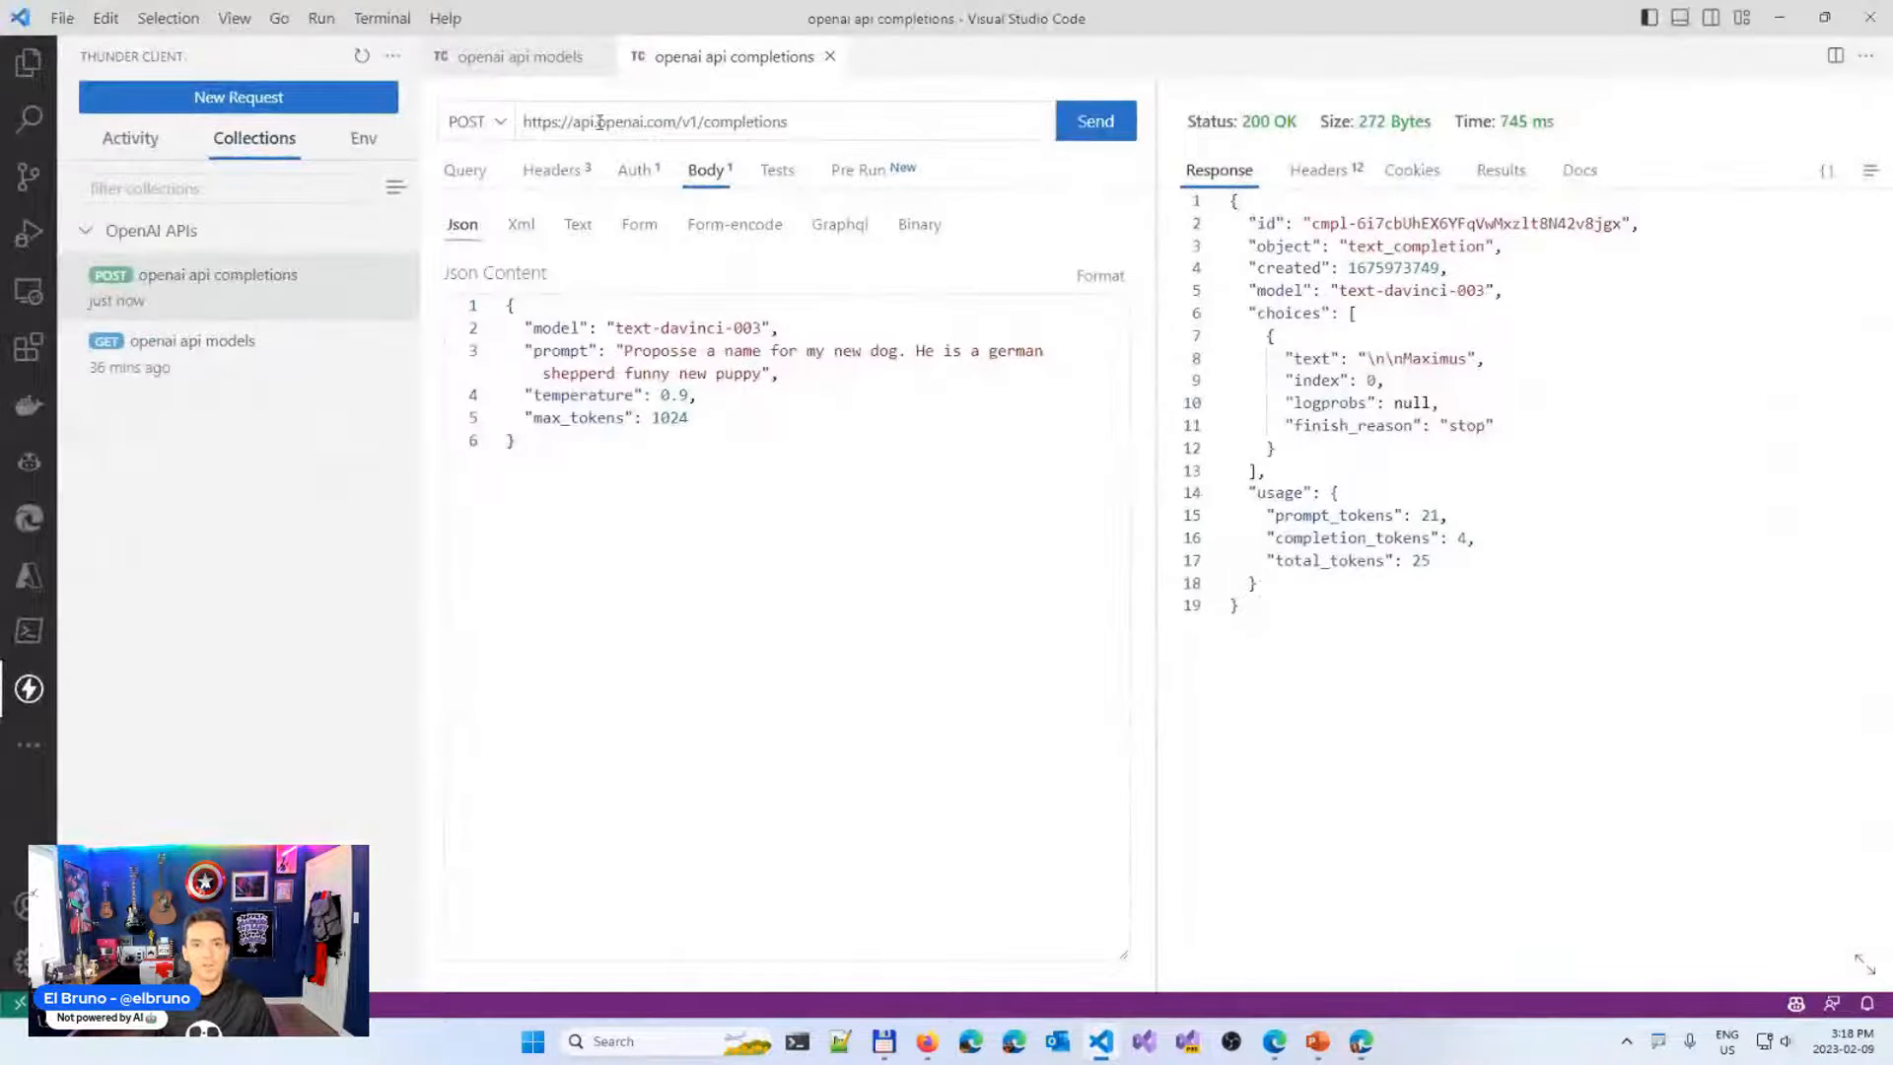
click(538, 181)
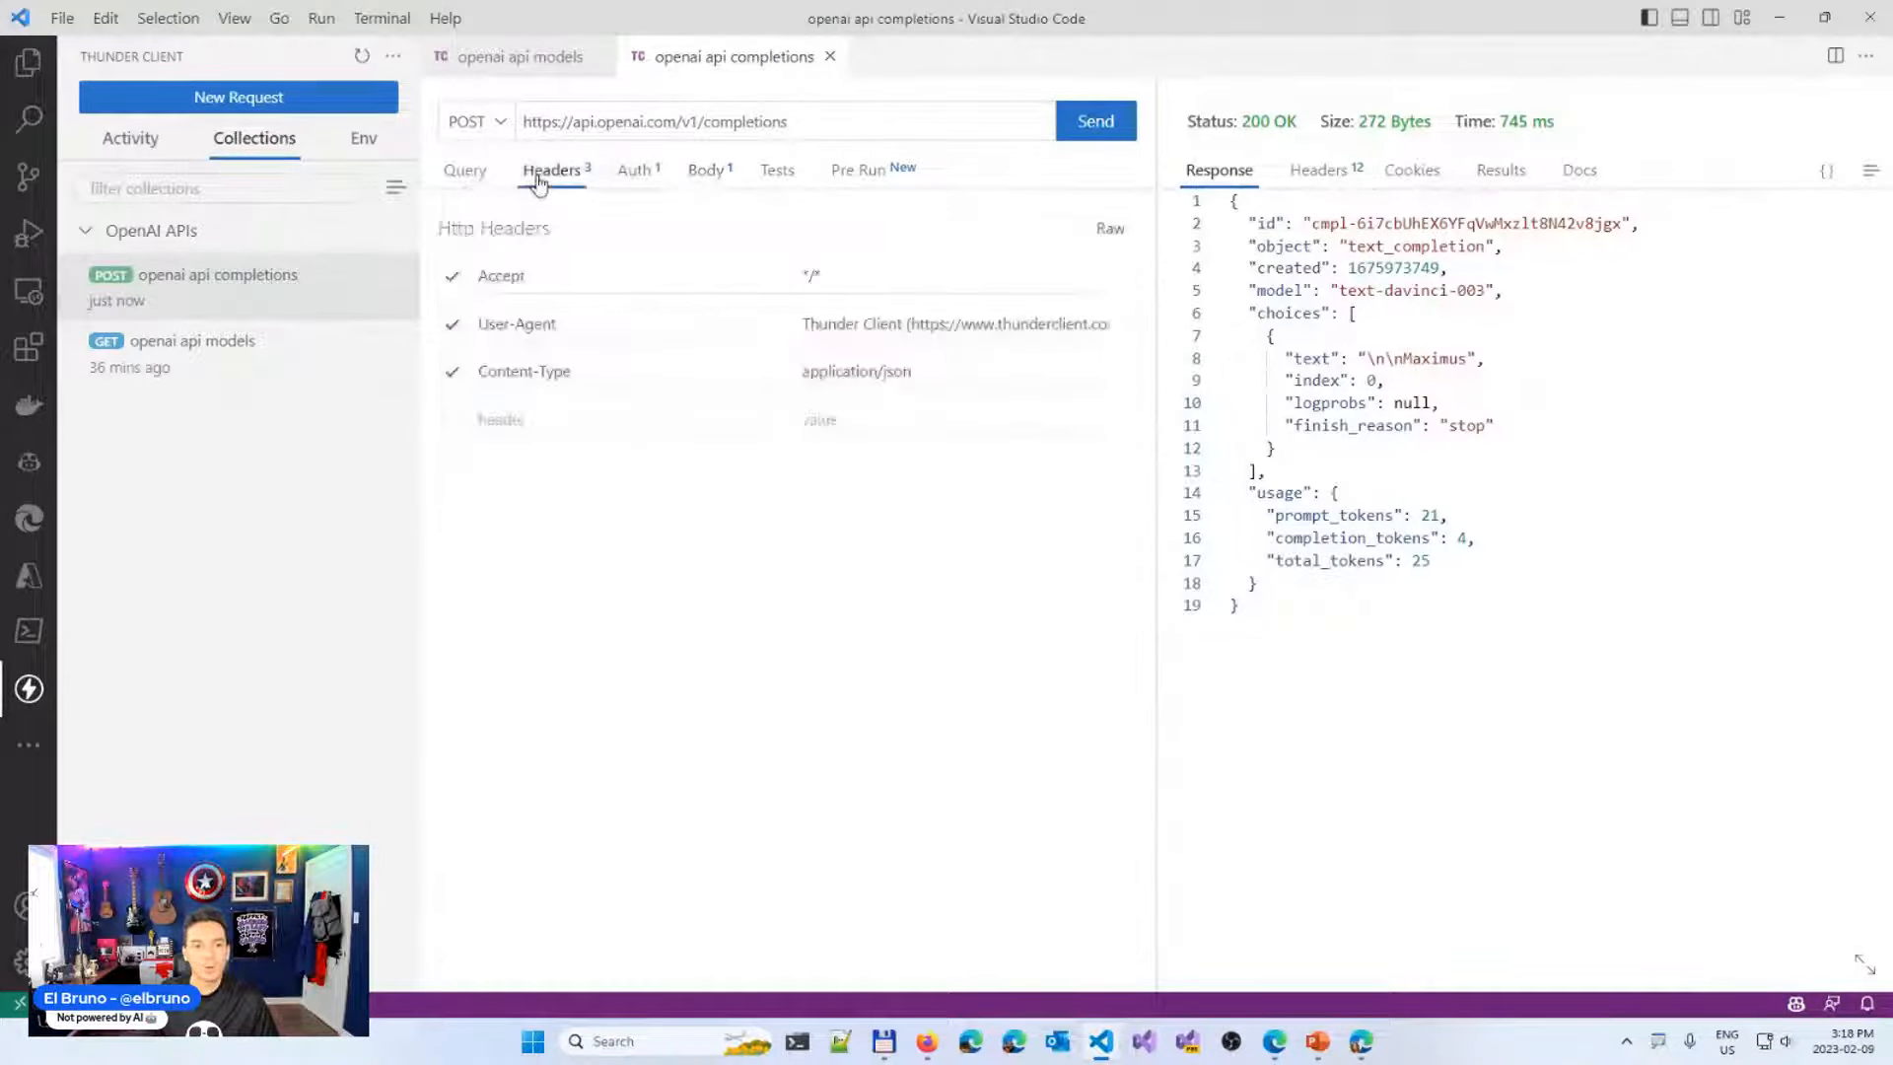
triple_click(589, 379)
key(ctrl+c)
key(alt+Tab)
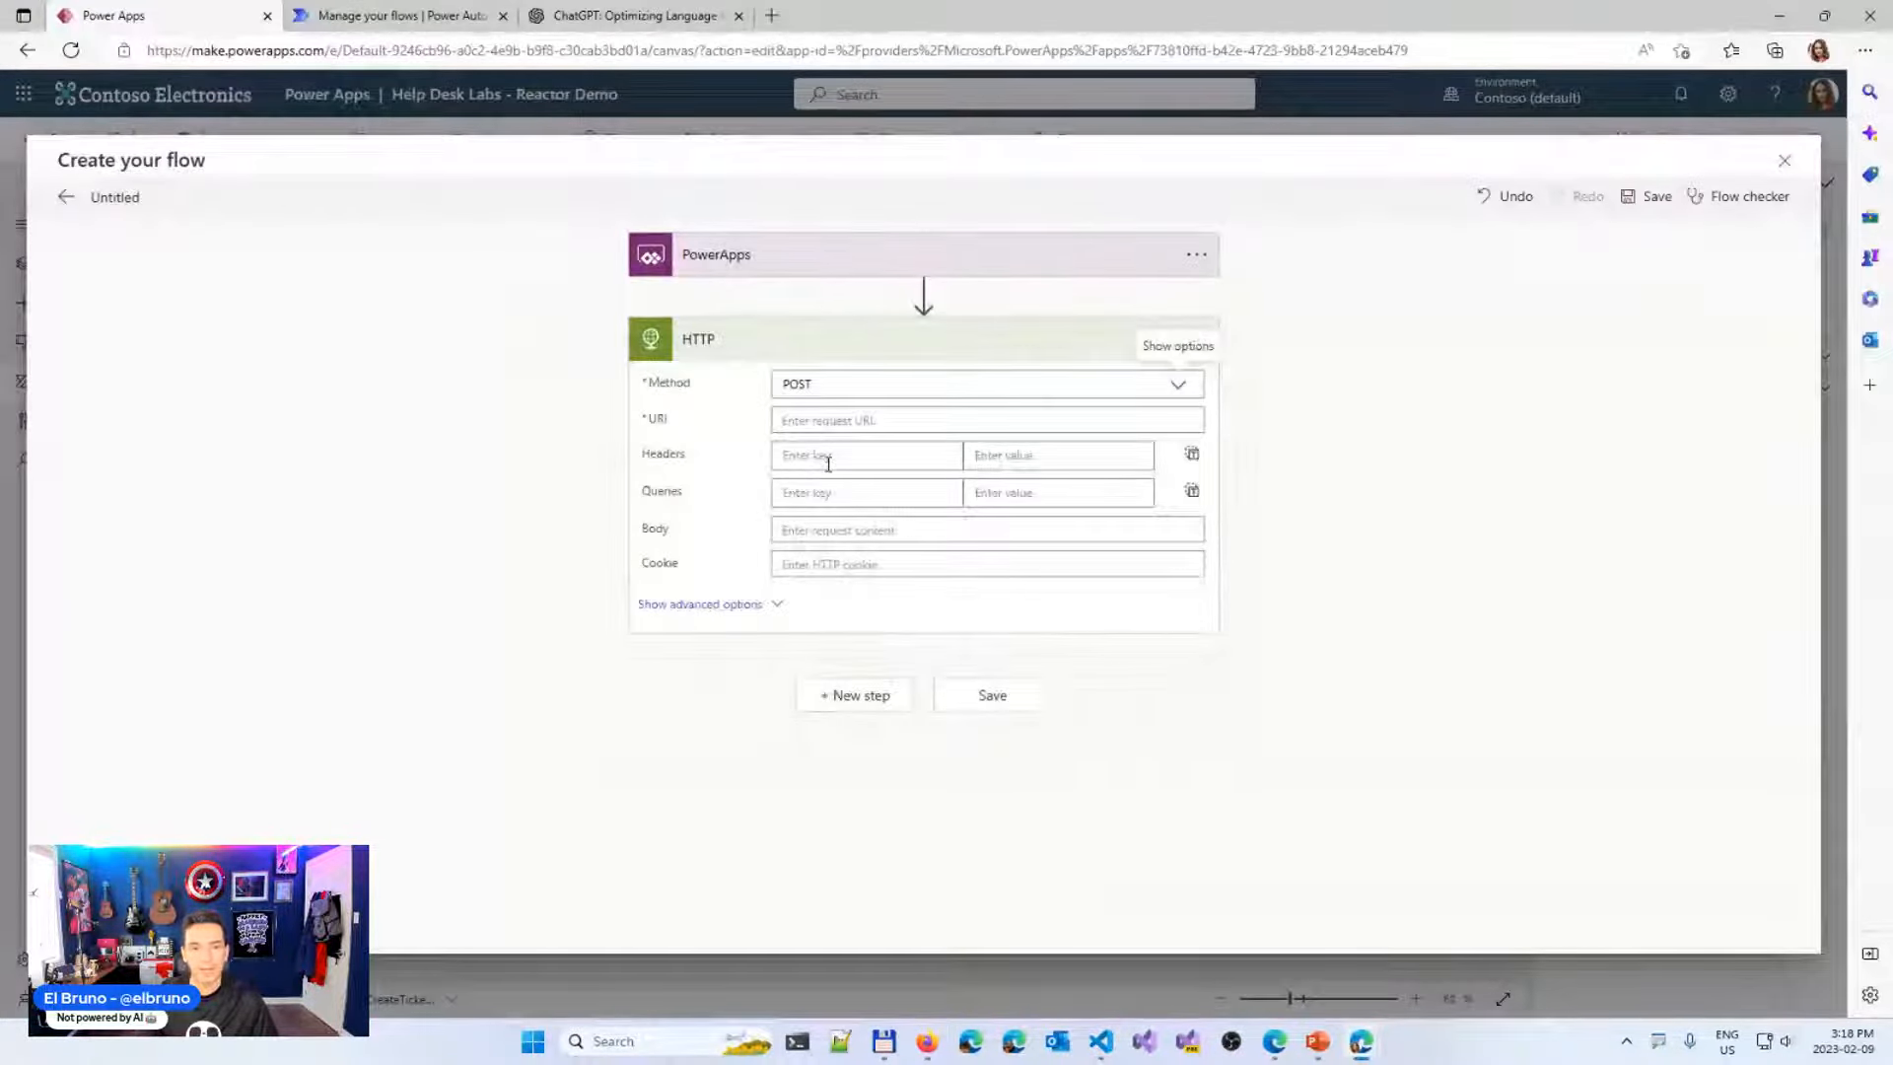
click(828, 463)
key(ctrl+v)
key(alt+Tab)
triple_click(943, 370)
key(alt+Tab)
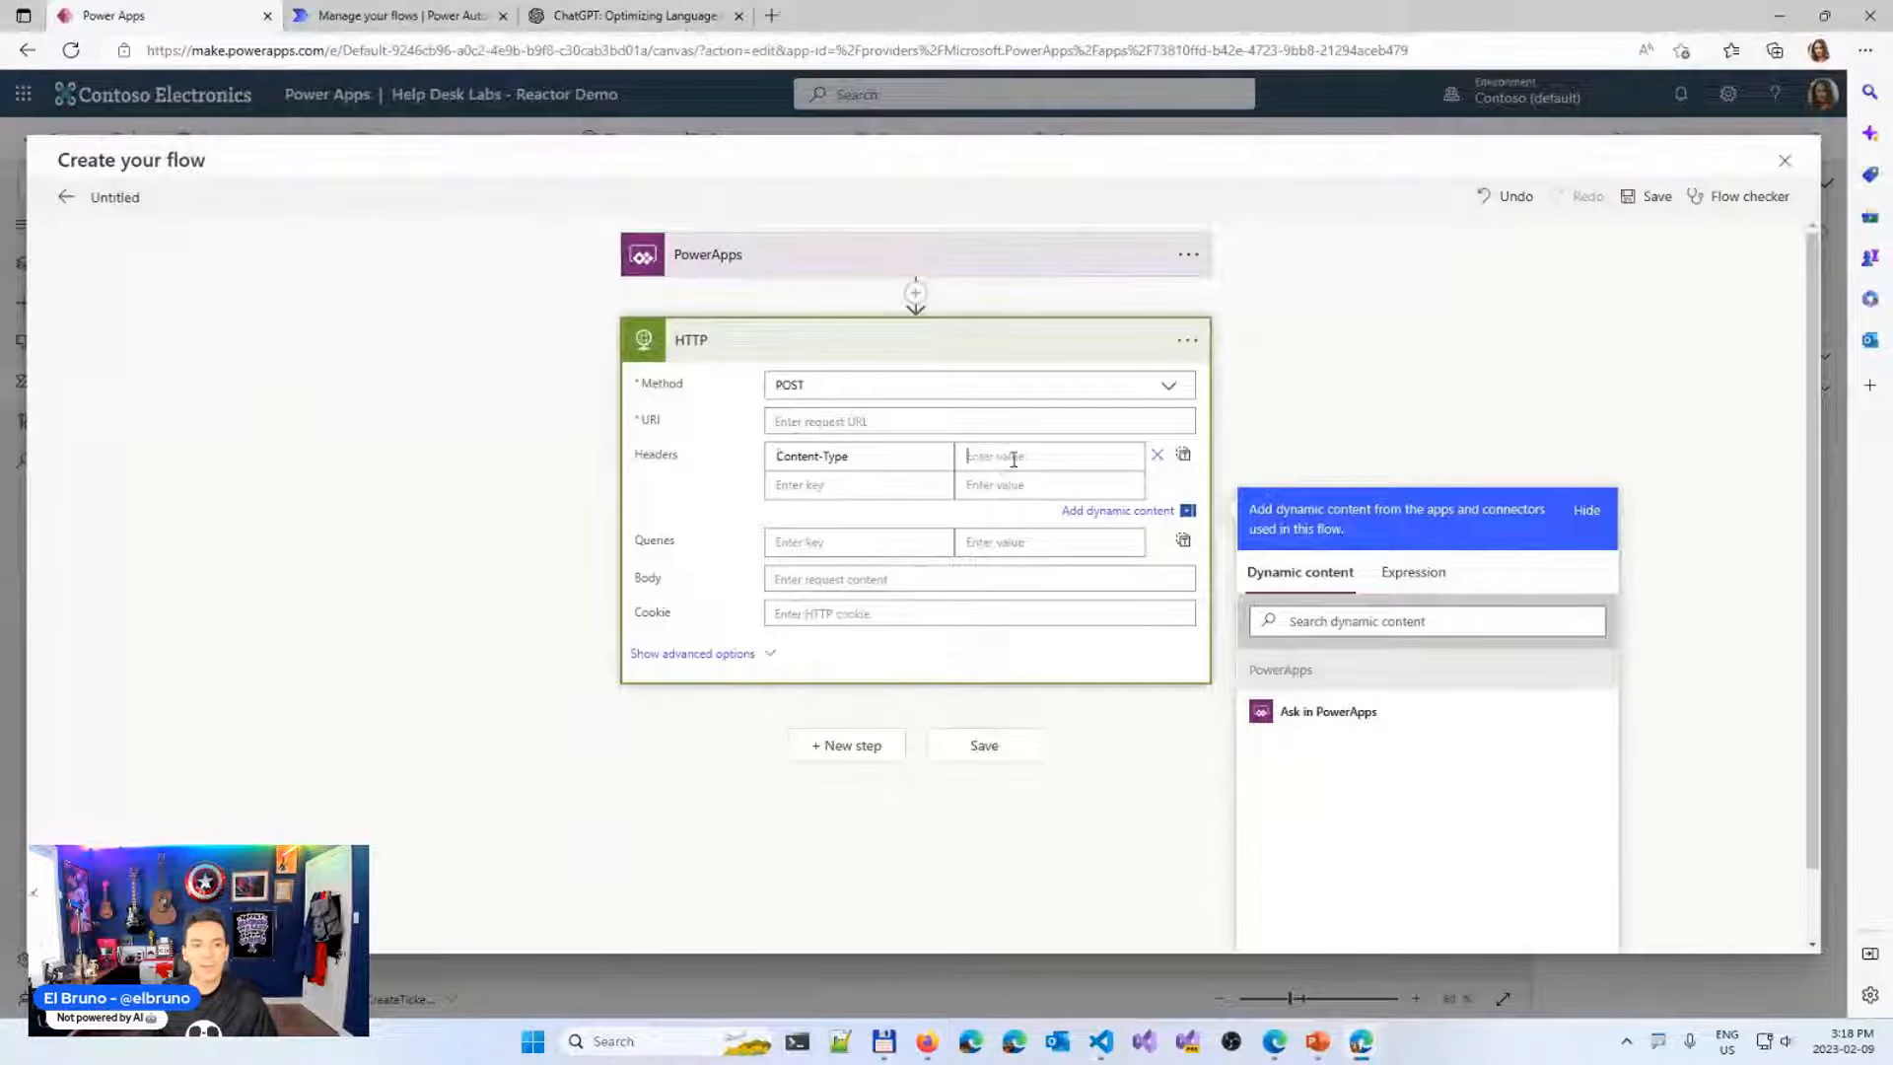
text(application/json)
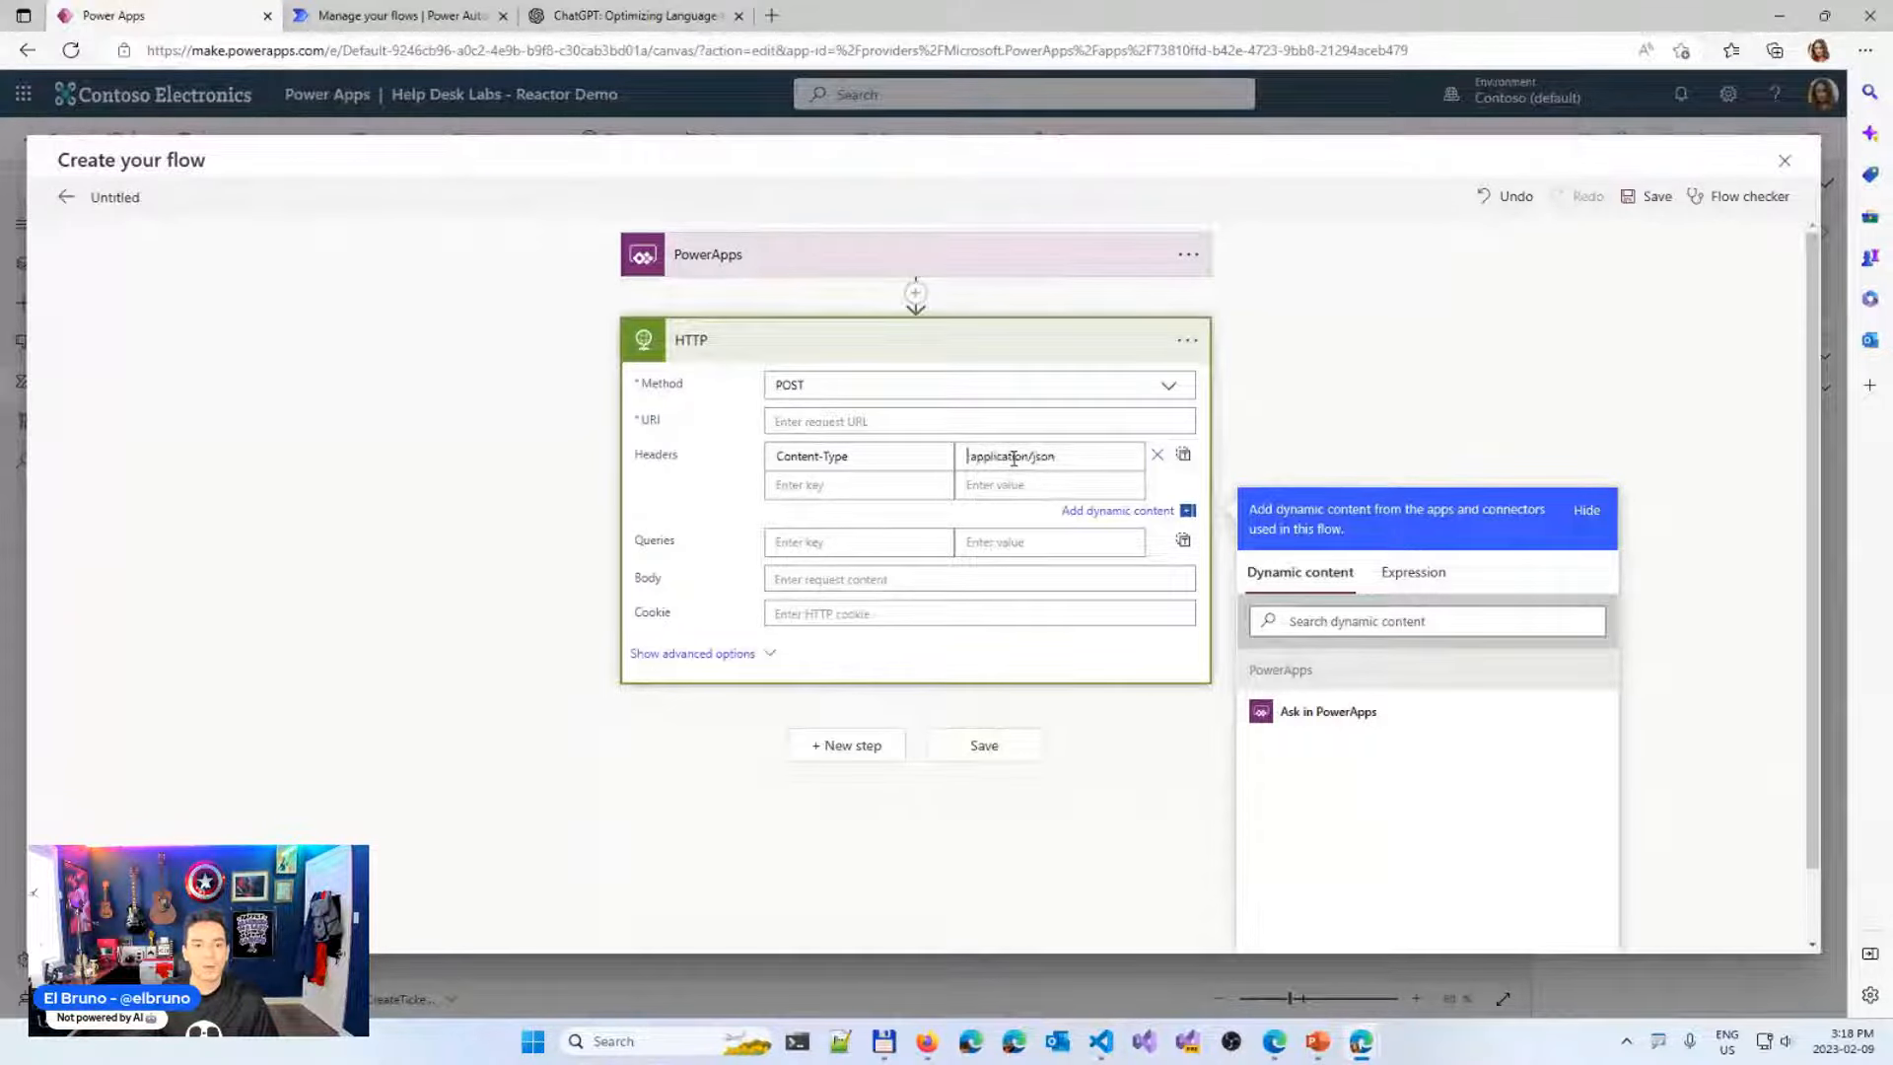
Copy the bearer token from the Thunder Client request and enter it as the password for the HTTP action's Basic authentication
key(alt+Tab)
click(636, 169)
triple_click(654, 348)
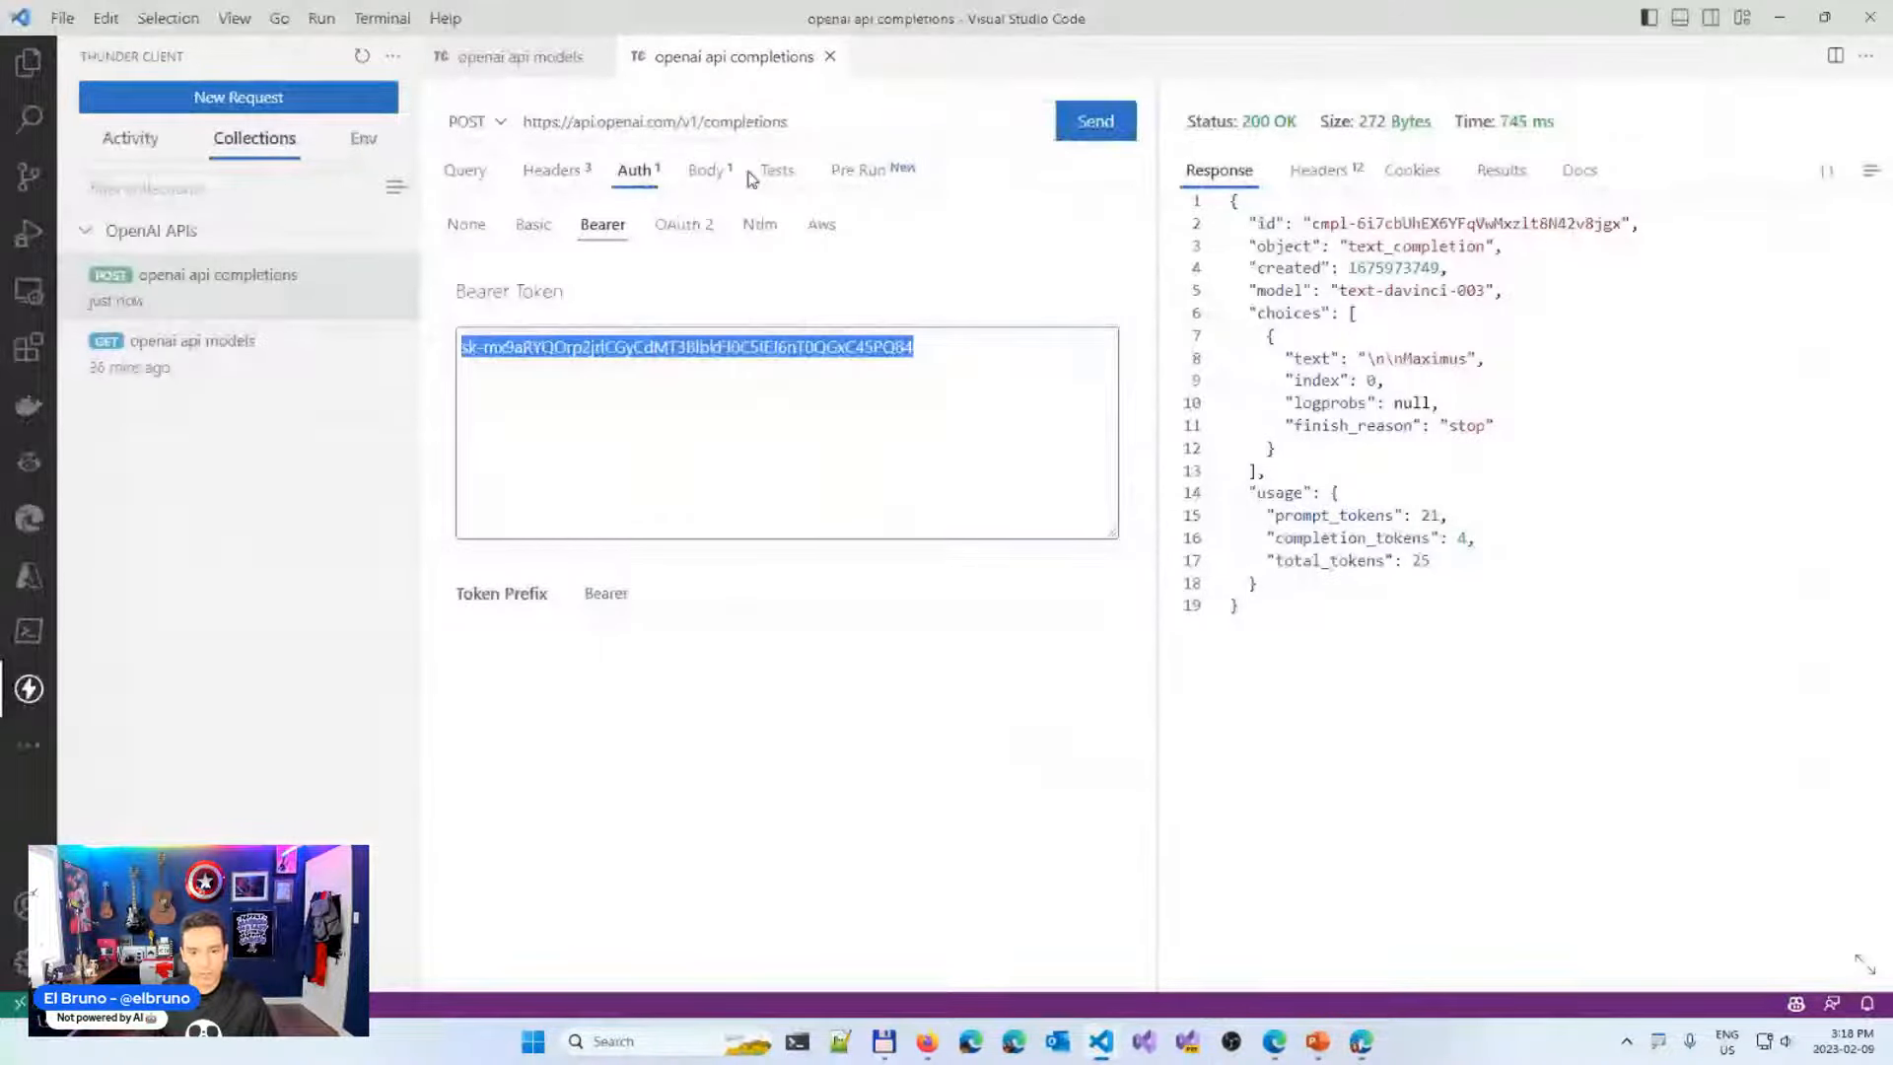
key(alt+Tab)
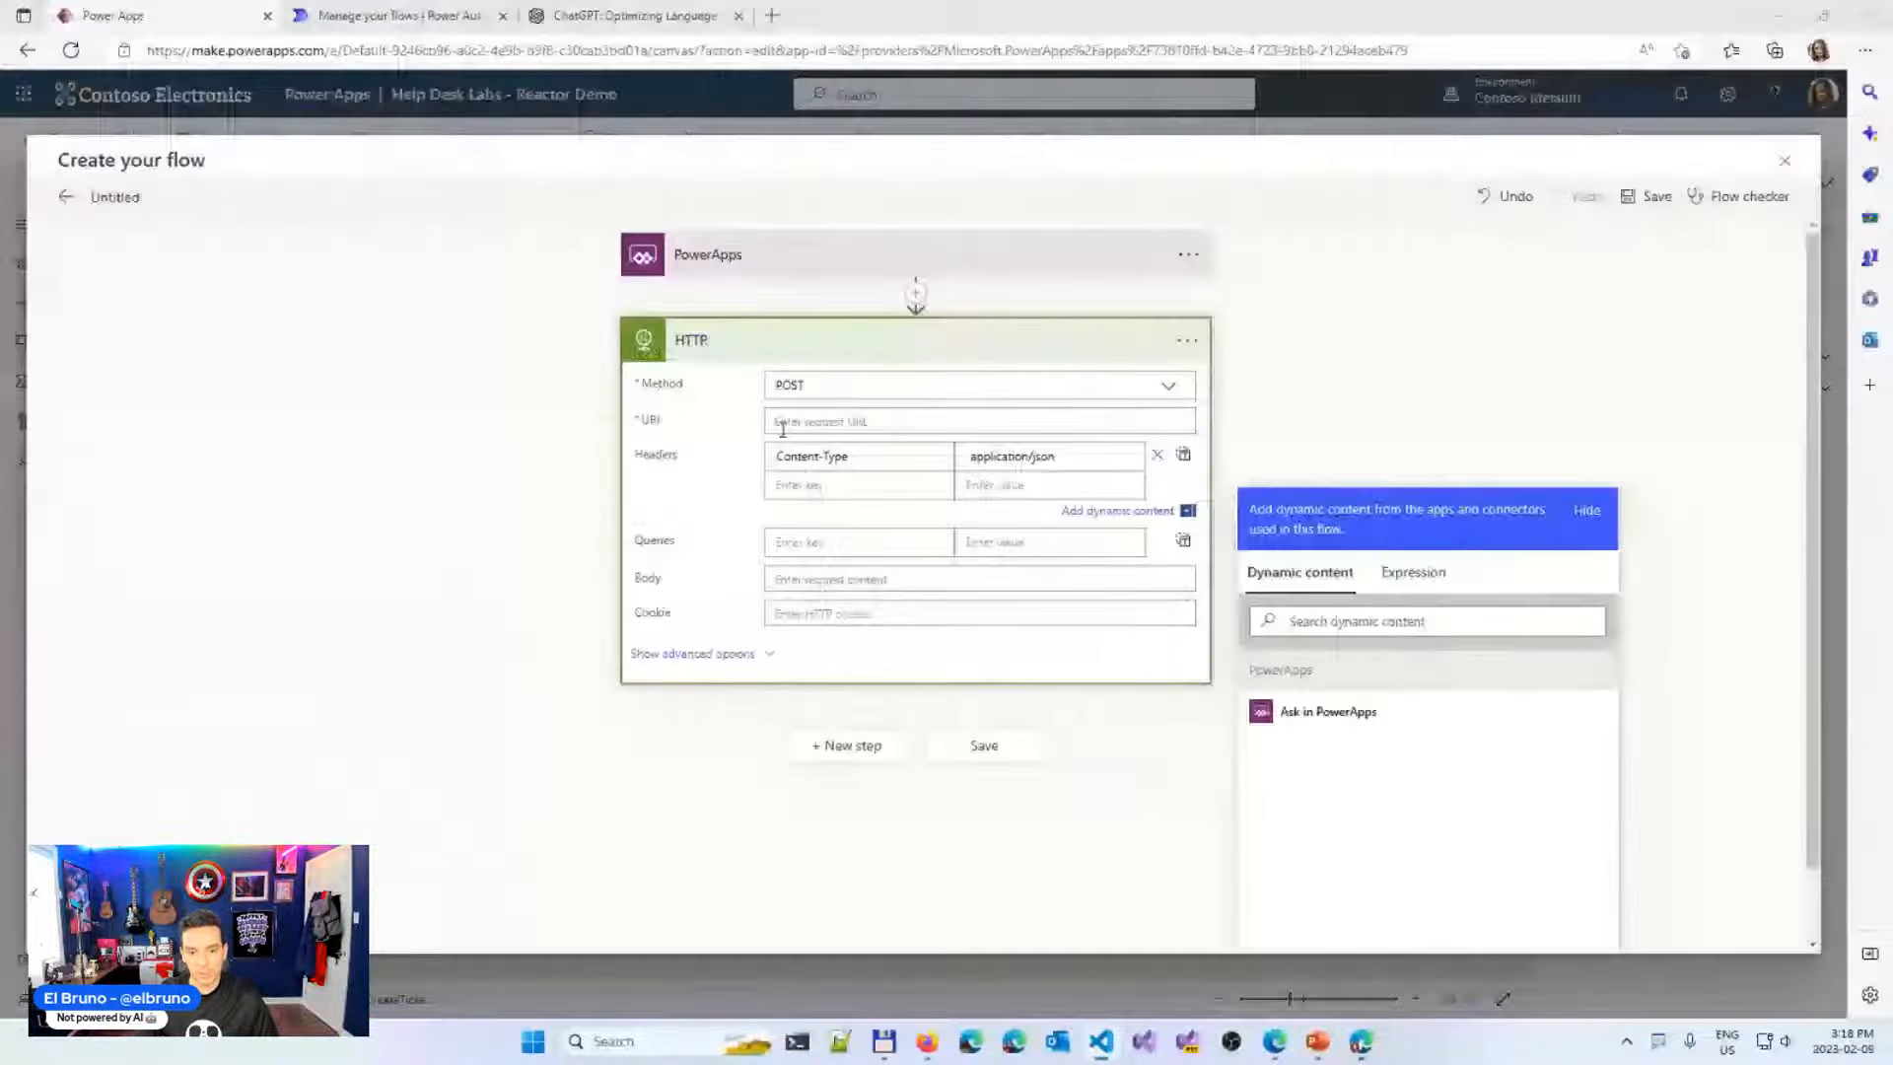
click(826, 686)
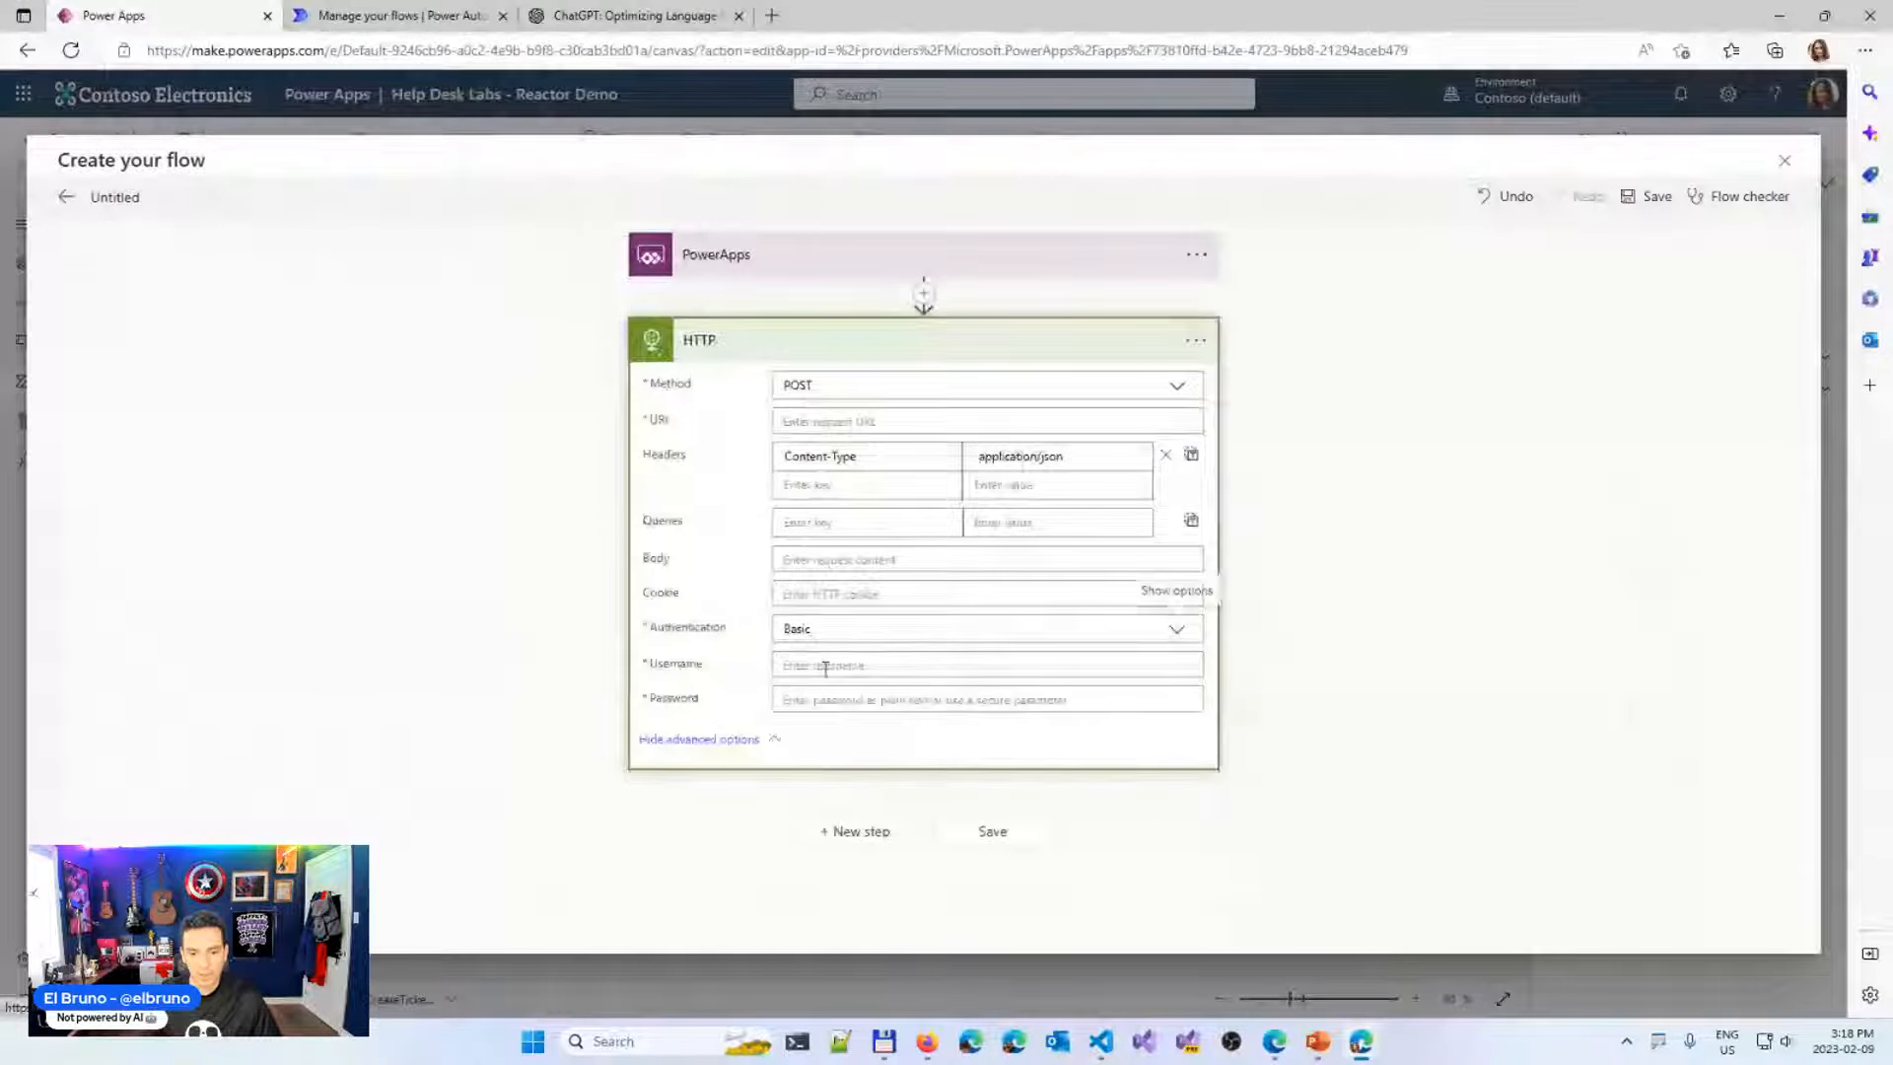
click(827, 668)
click(815, 702)
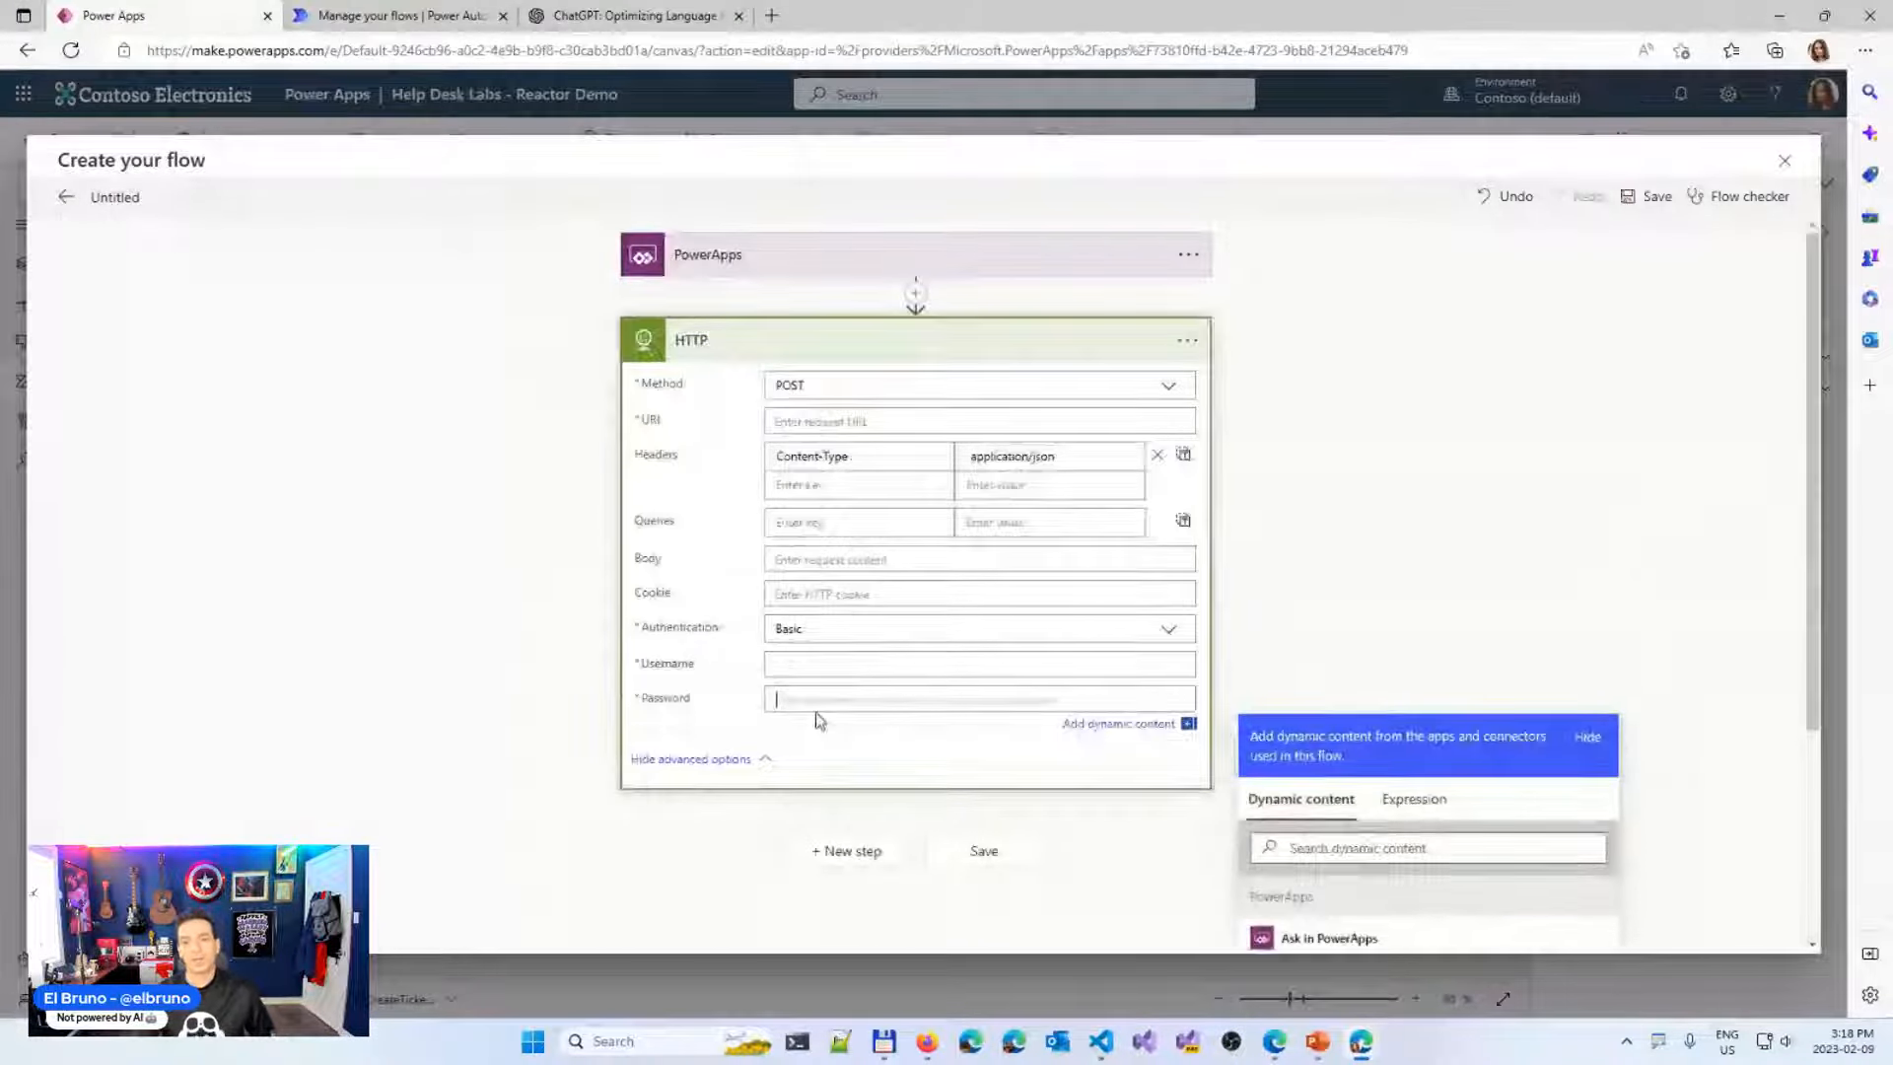
key(ctrl+v)
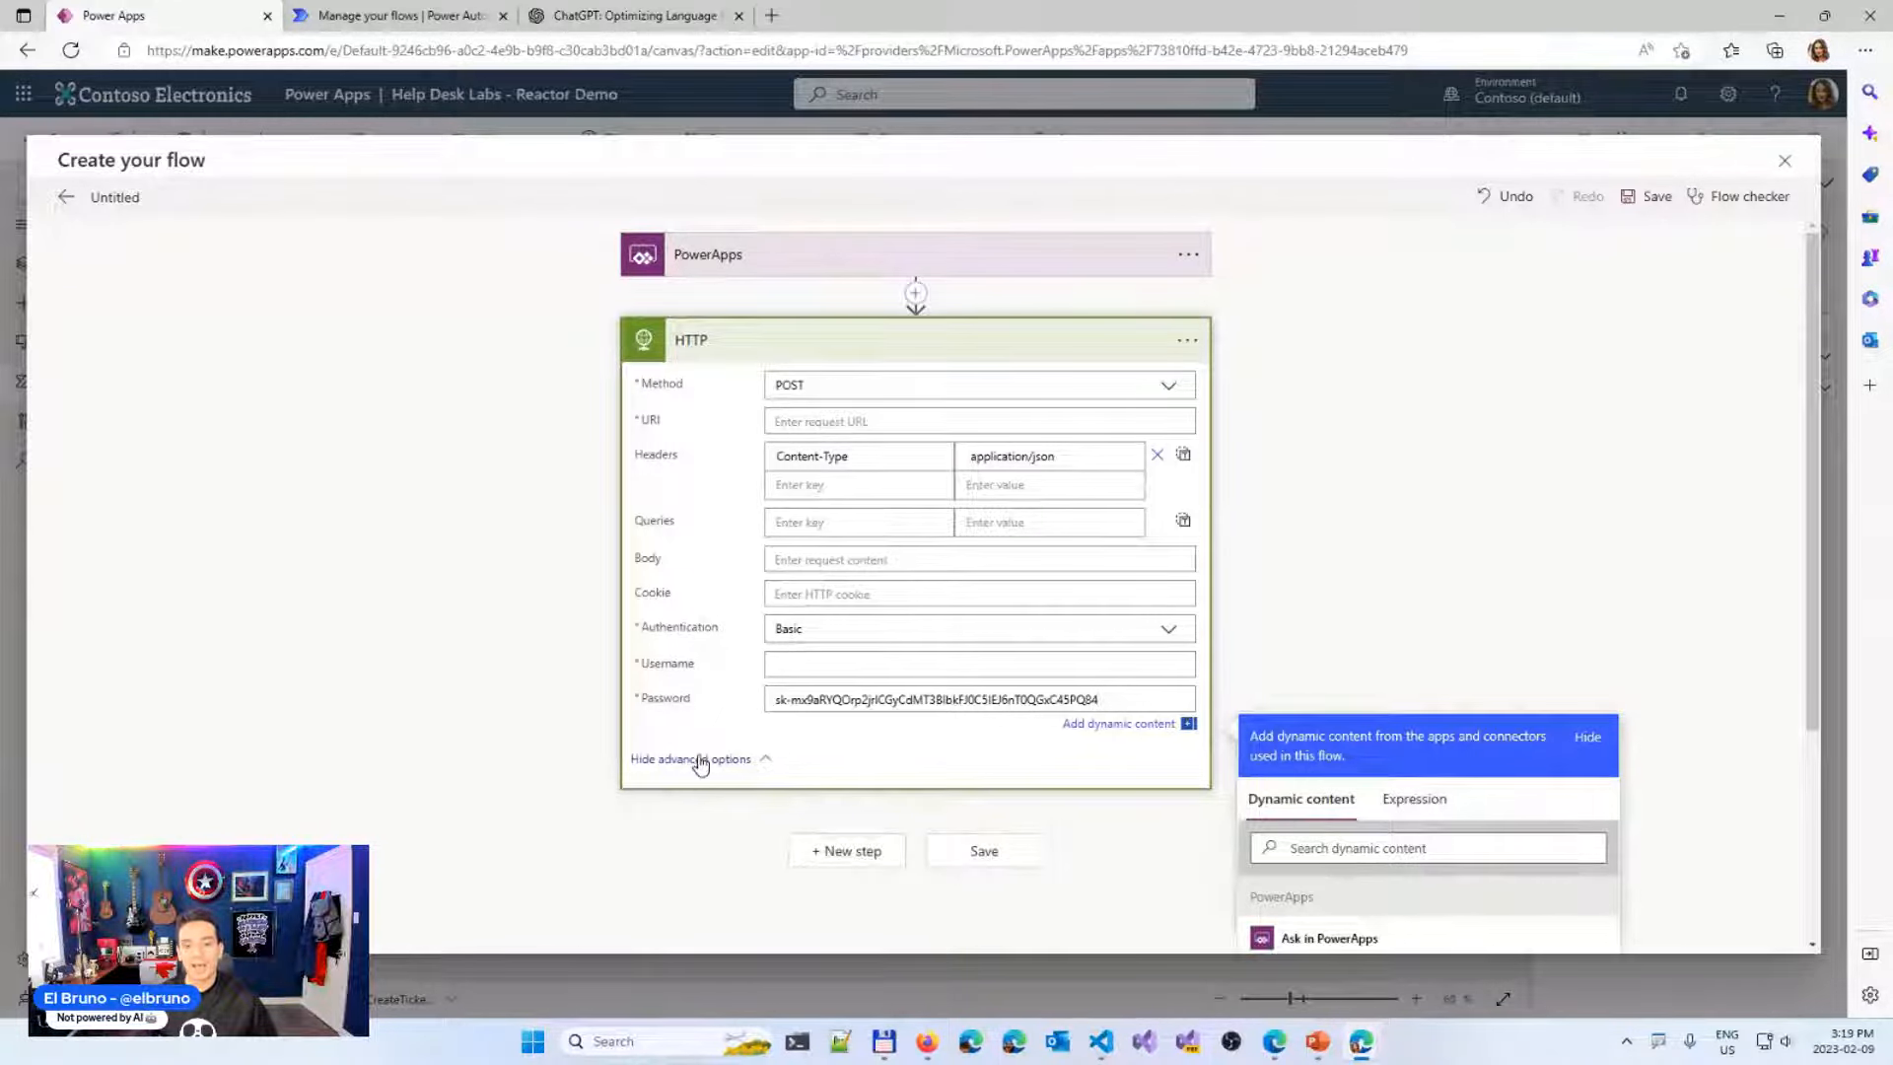
click(729, 686)
click(719, 738)
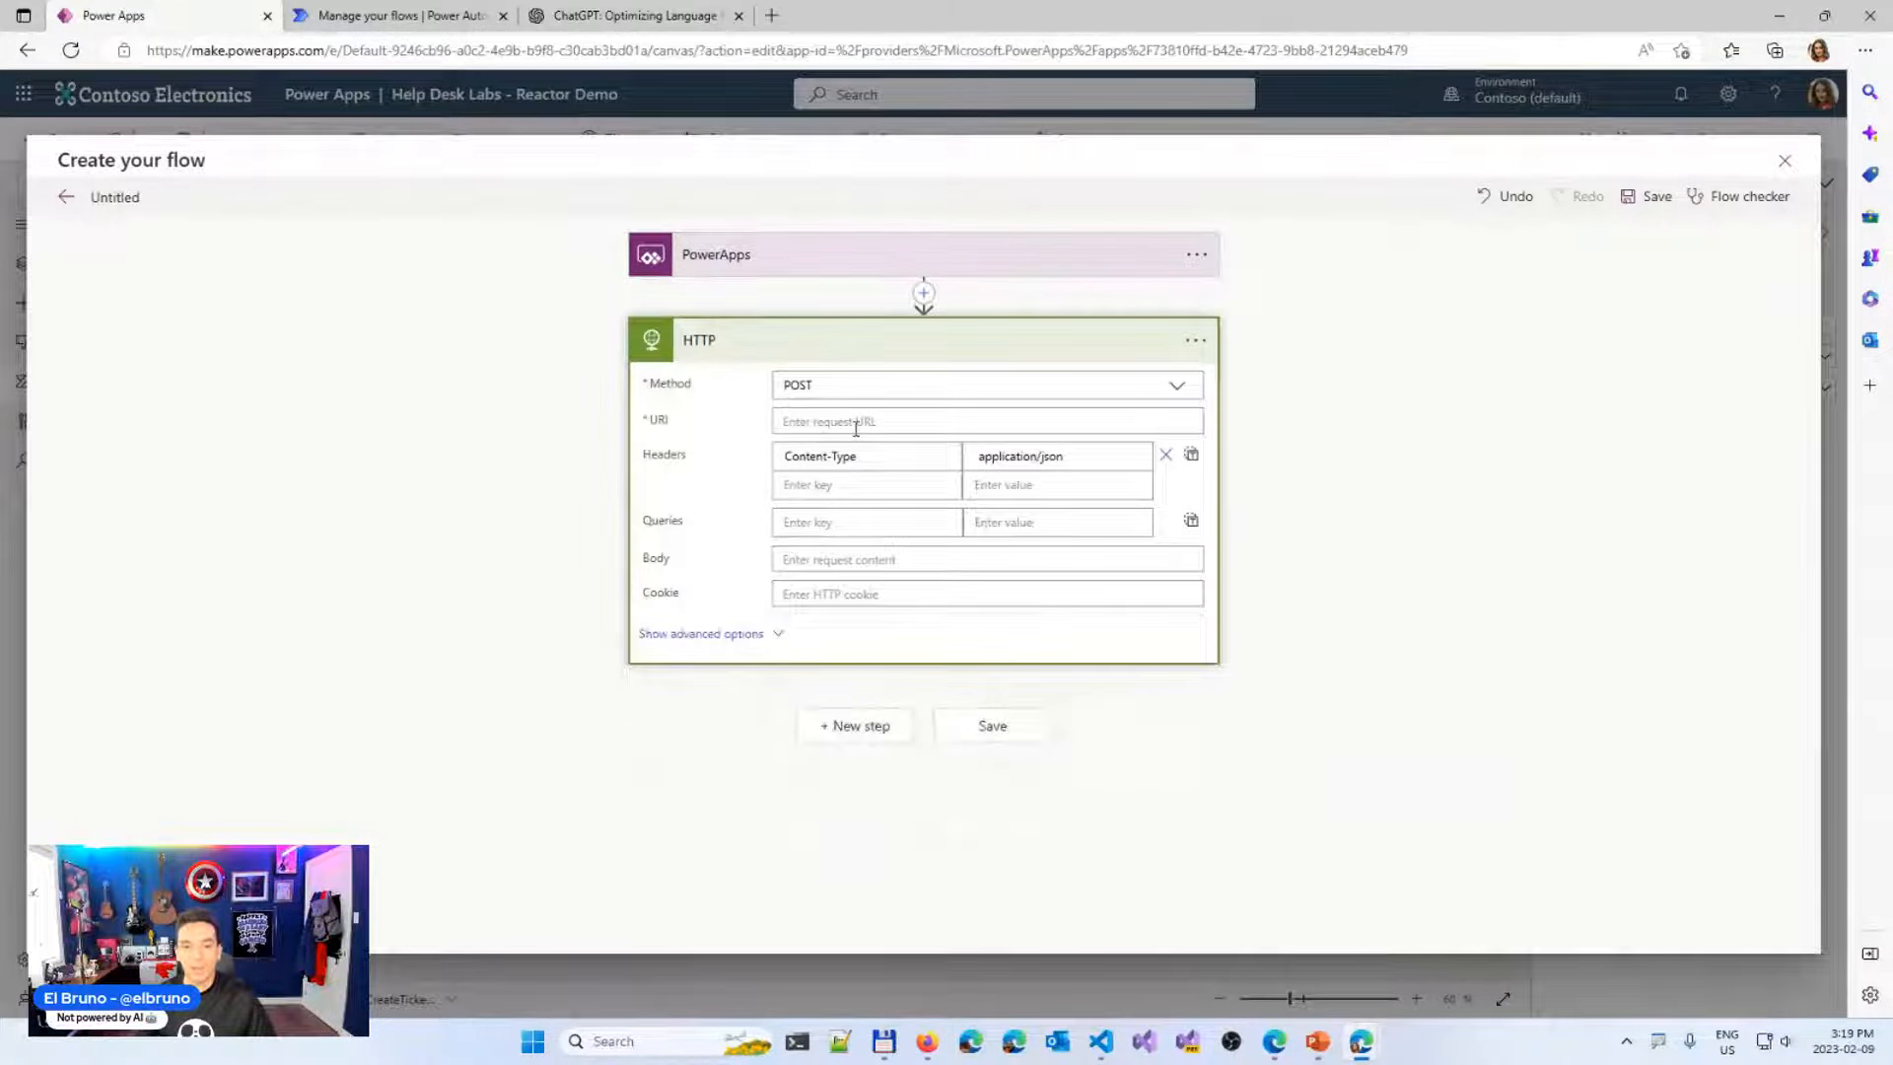
key(alt+Tab)
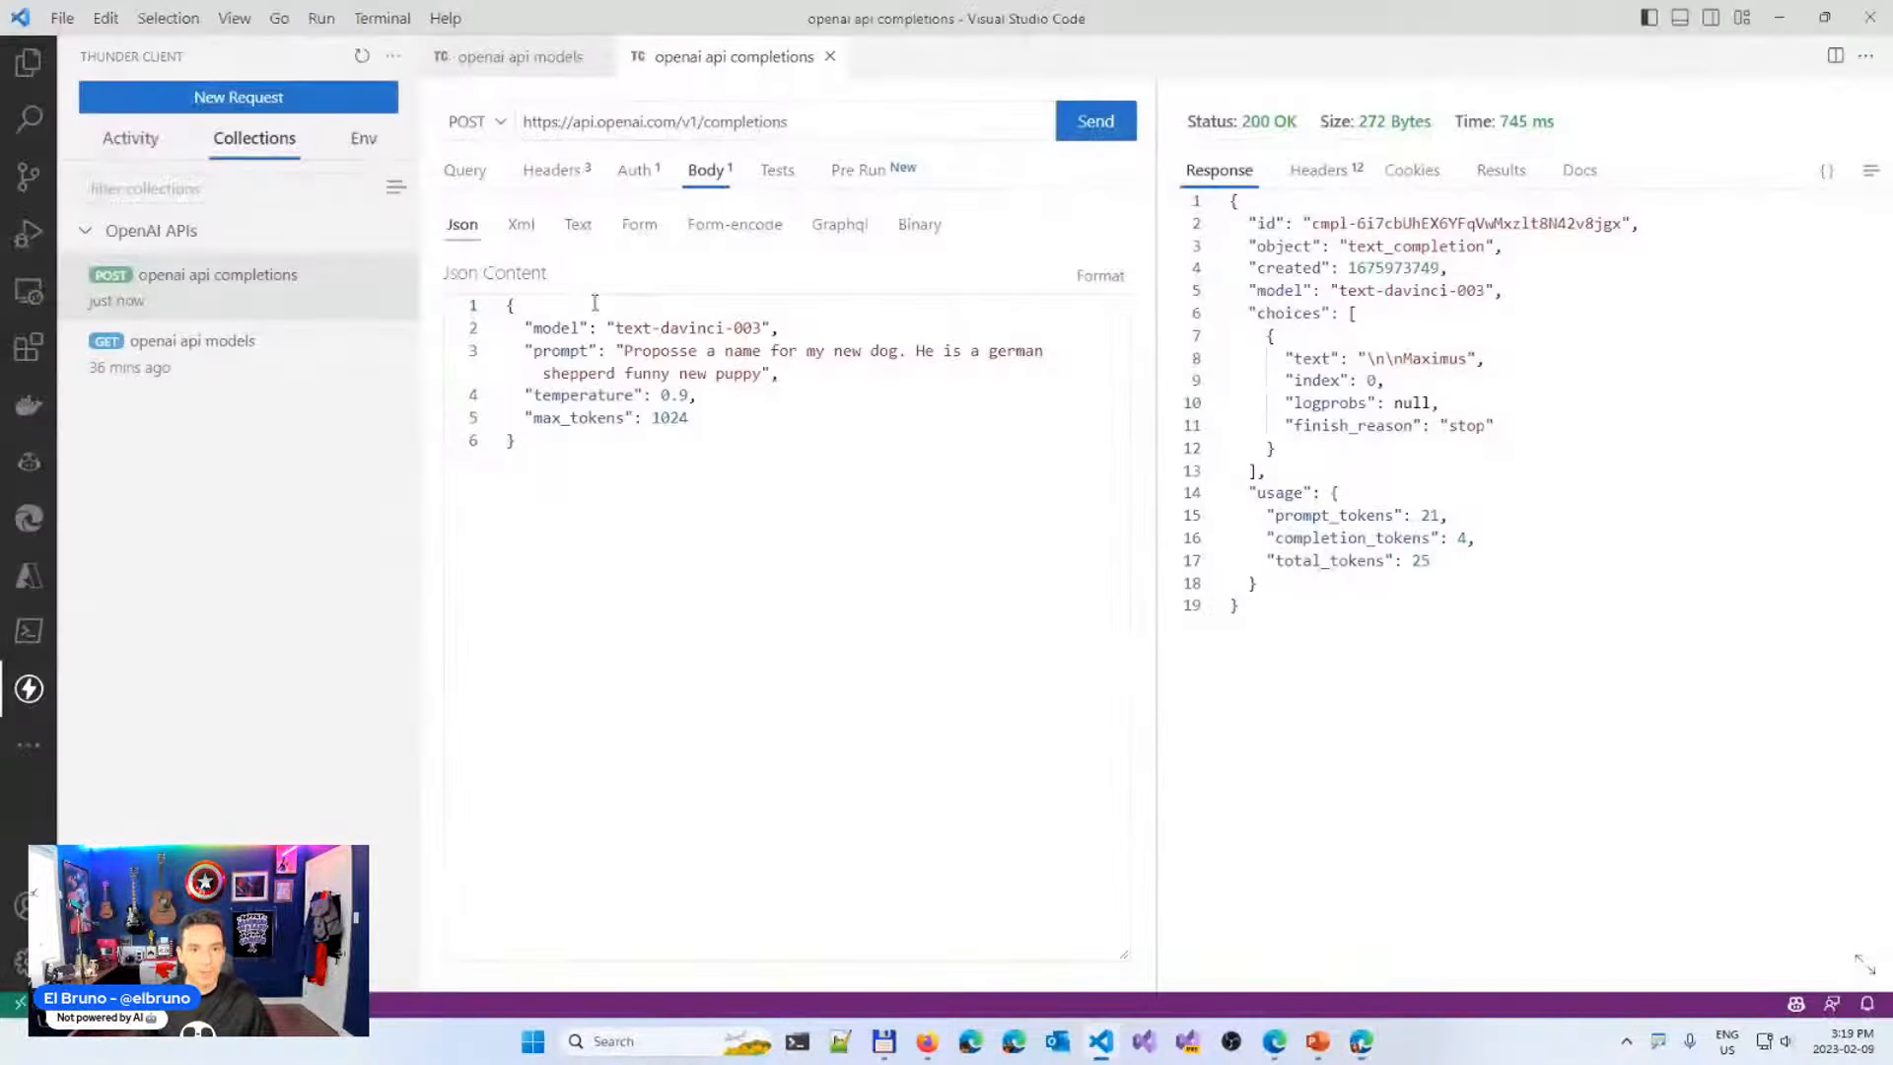
triple_click(644, 121)
key(ctrl+c)
key(alt+Tab)
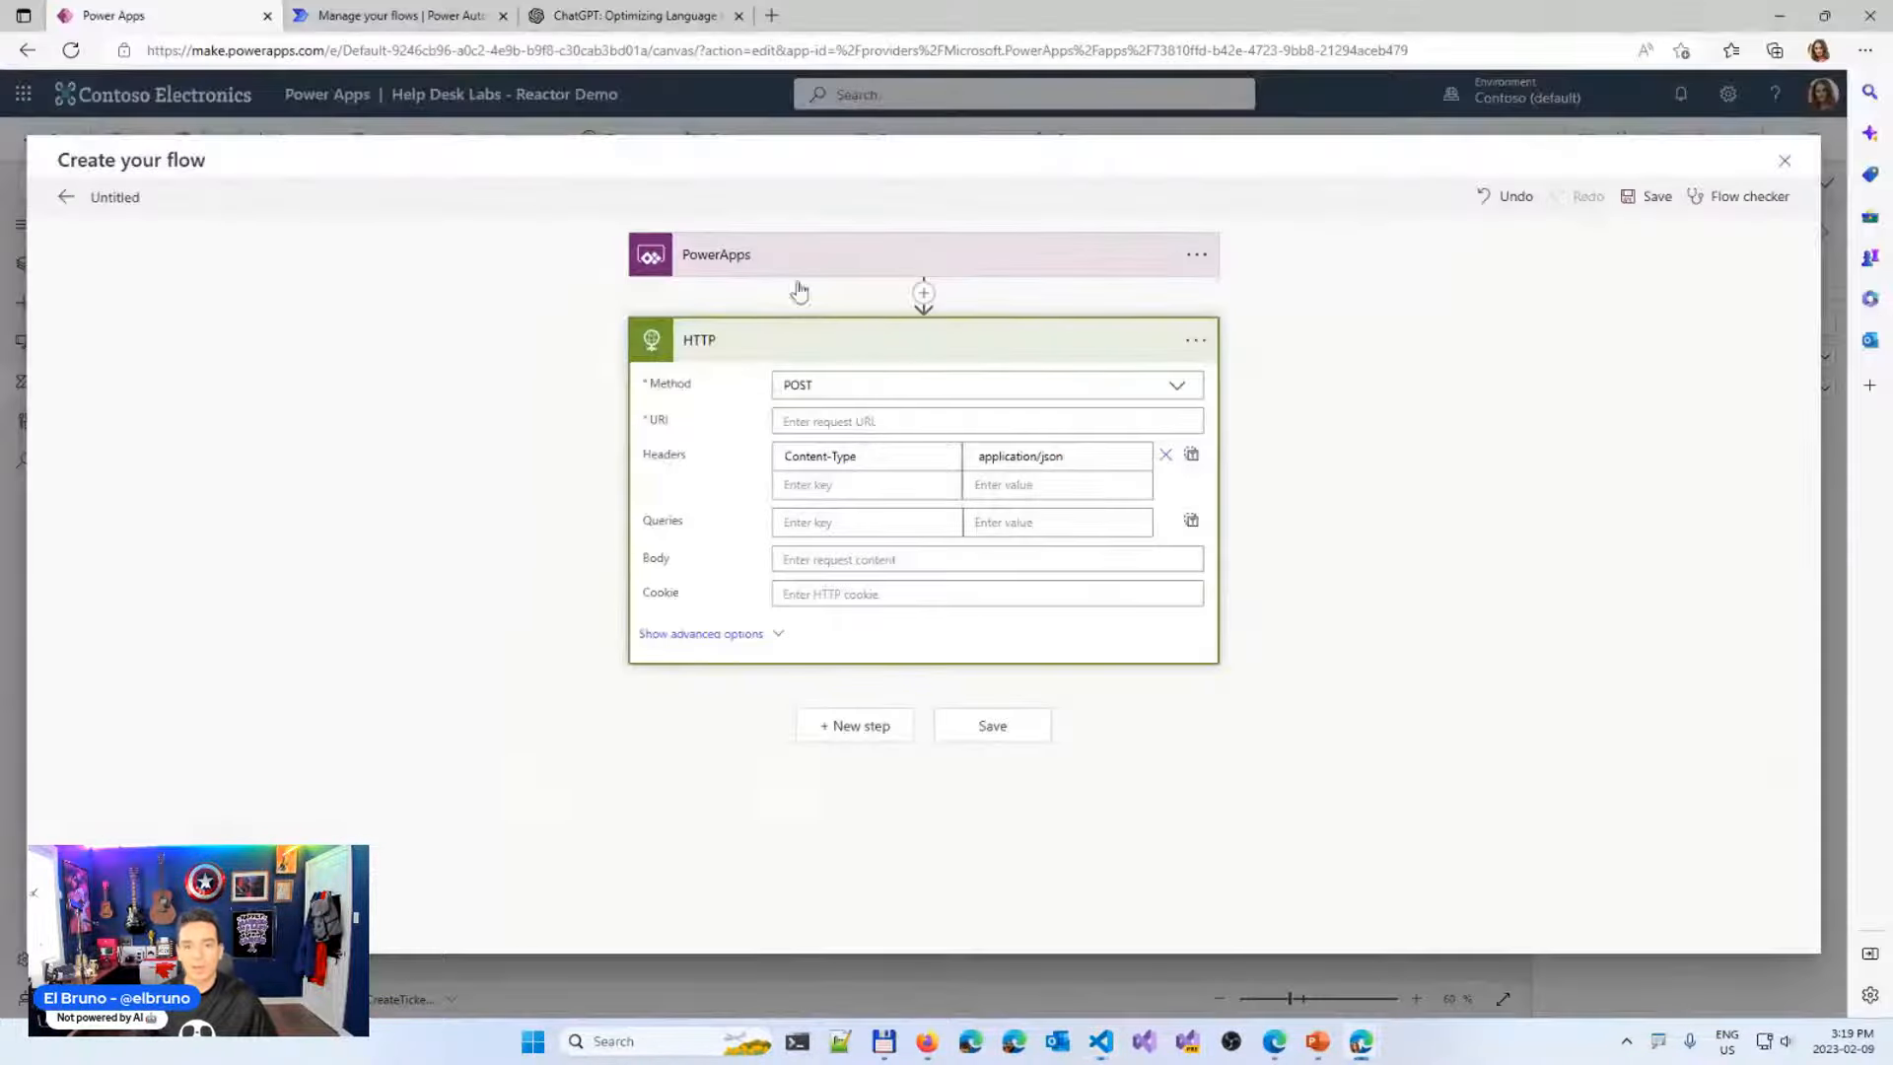
click(858, 423)
key(ctrl+v)
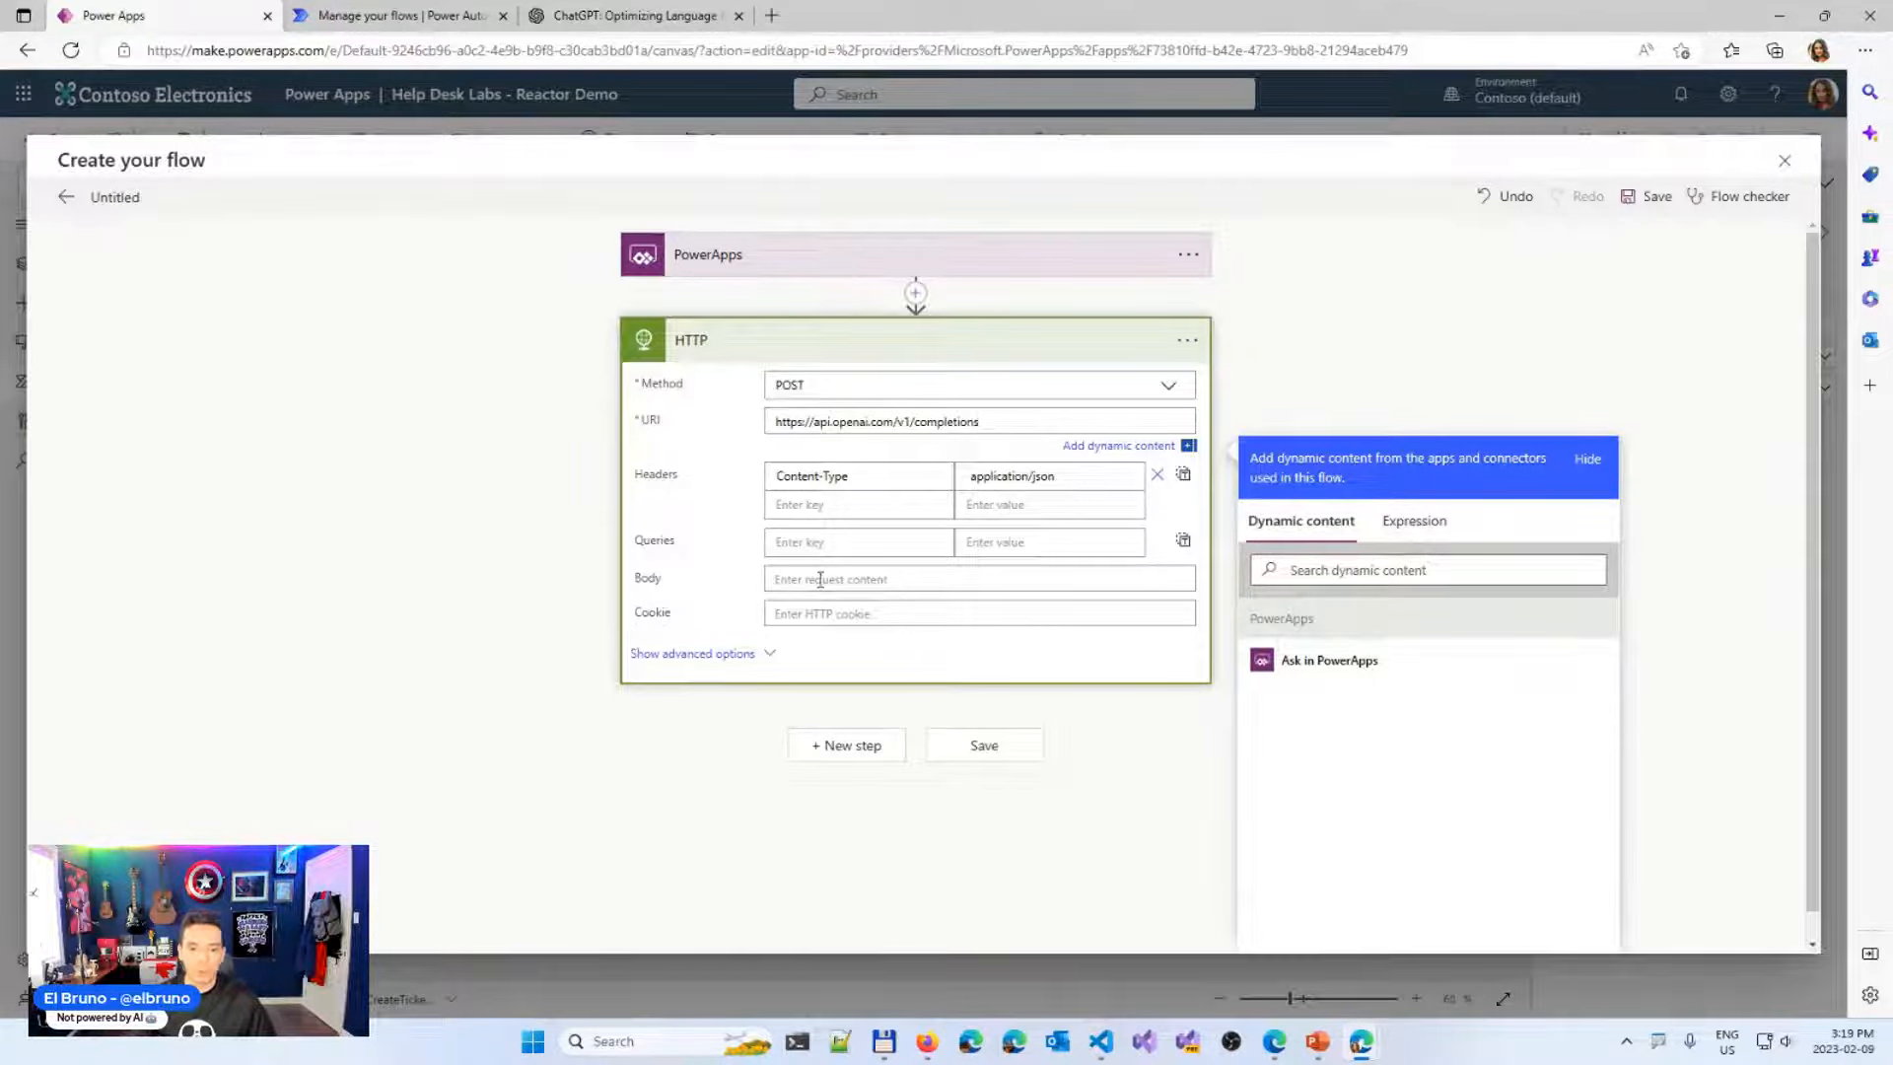
Copy the complete JSON request body from Thunder Client in Visual Studio Code into the HTTP action's Body
key(alt+Tab)
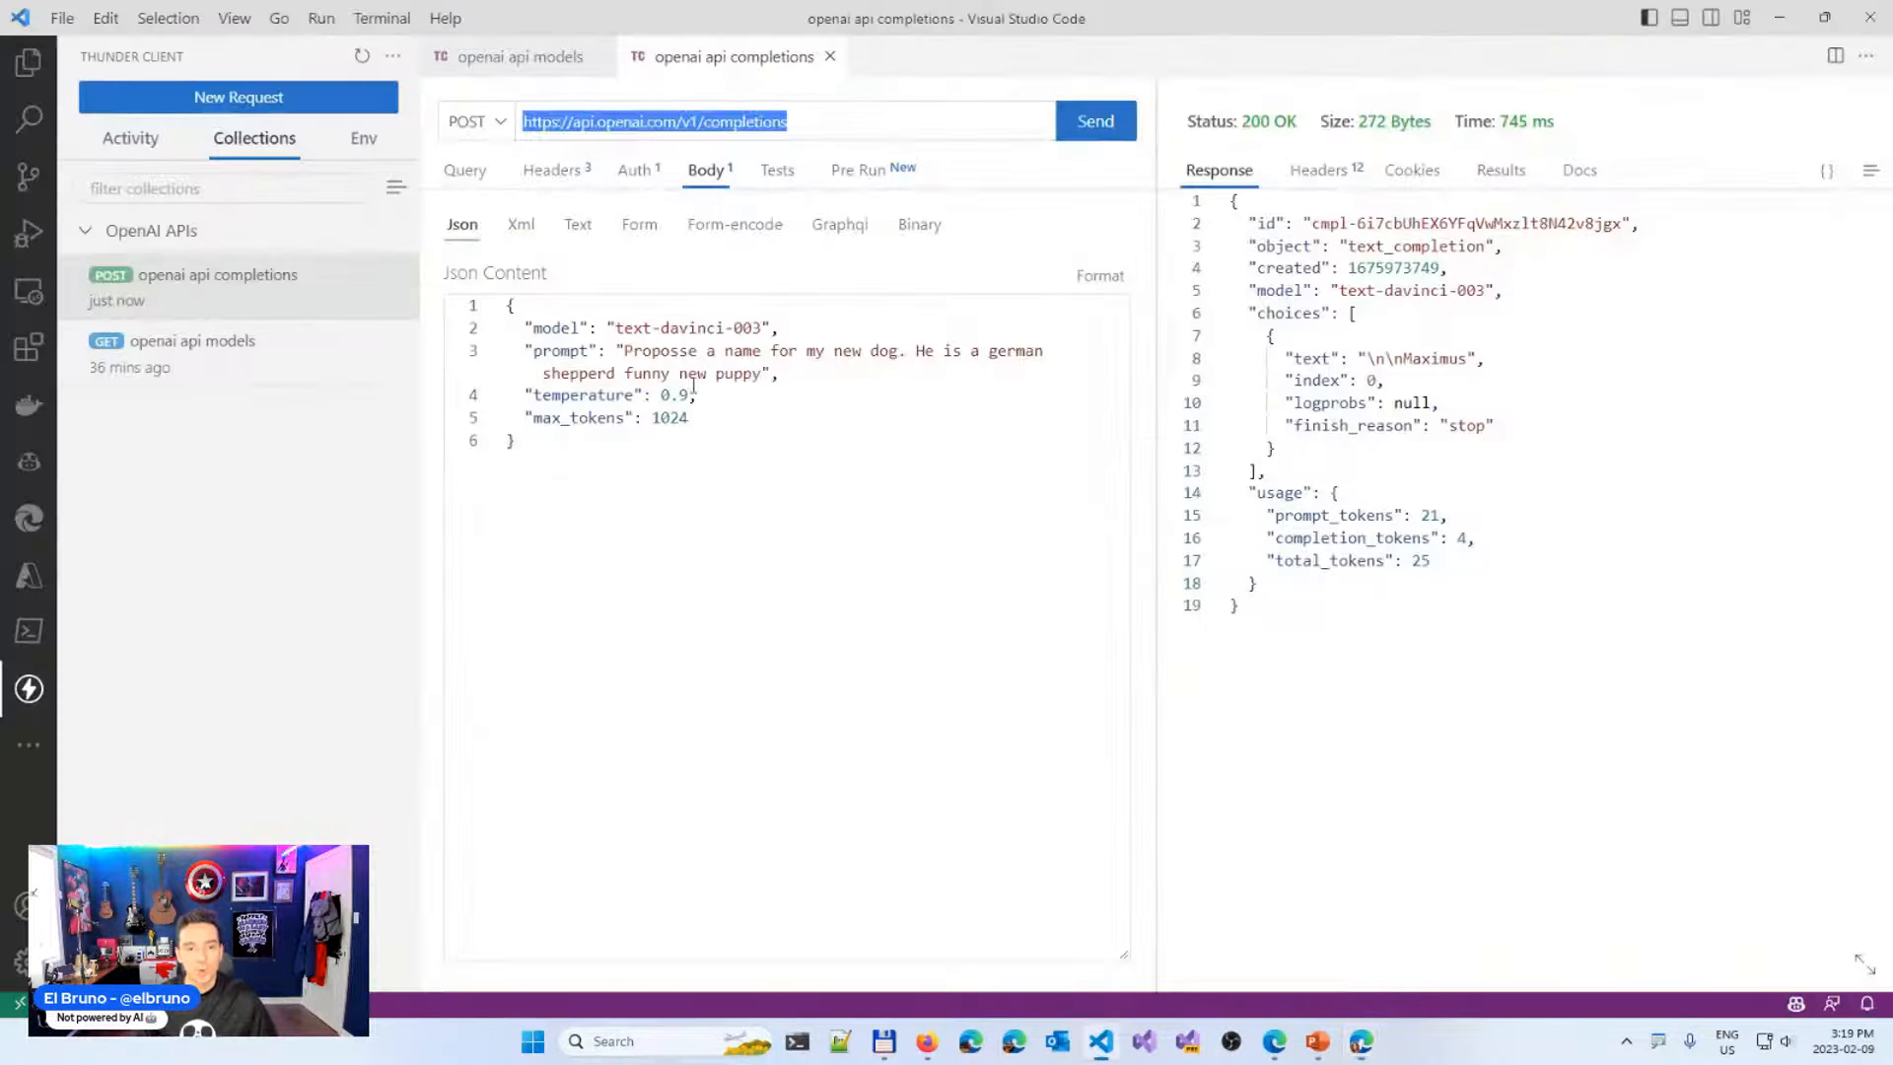
drag(522, 440, 502, 310)
key(alt+Tab)
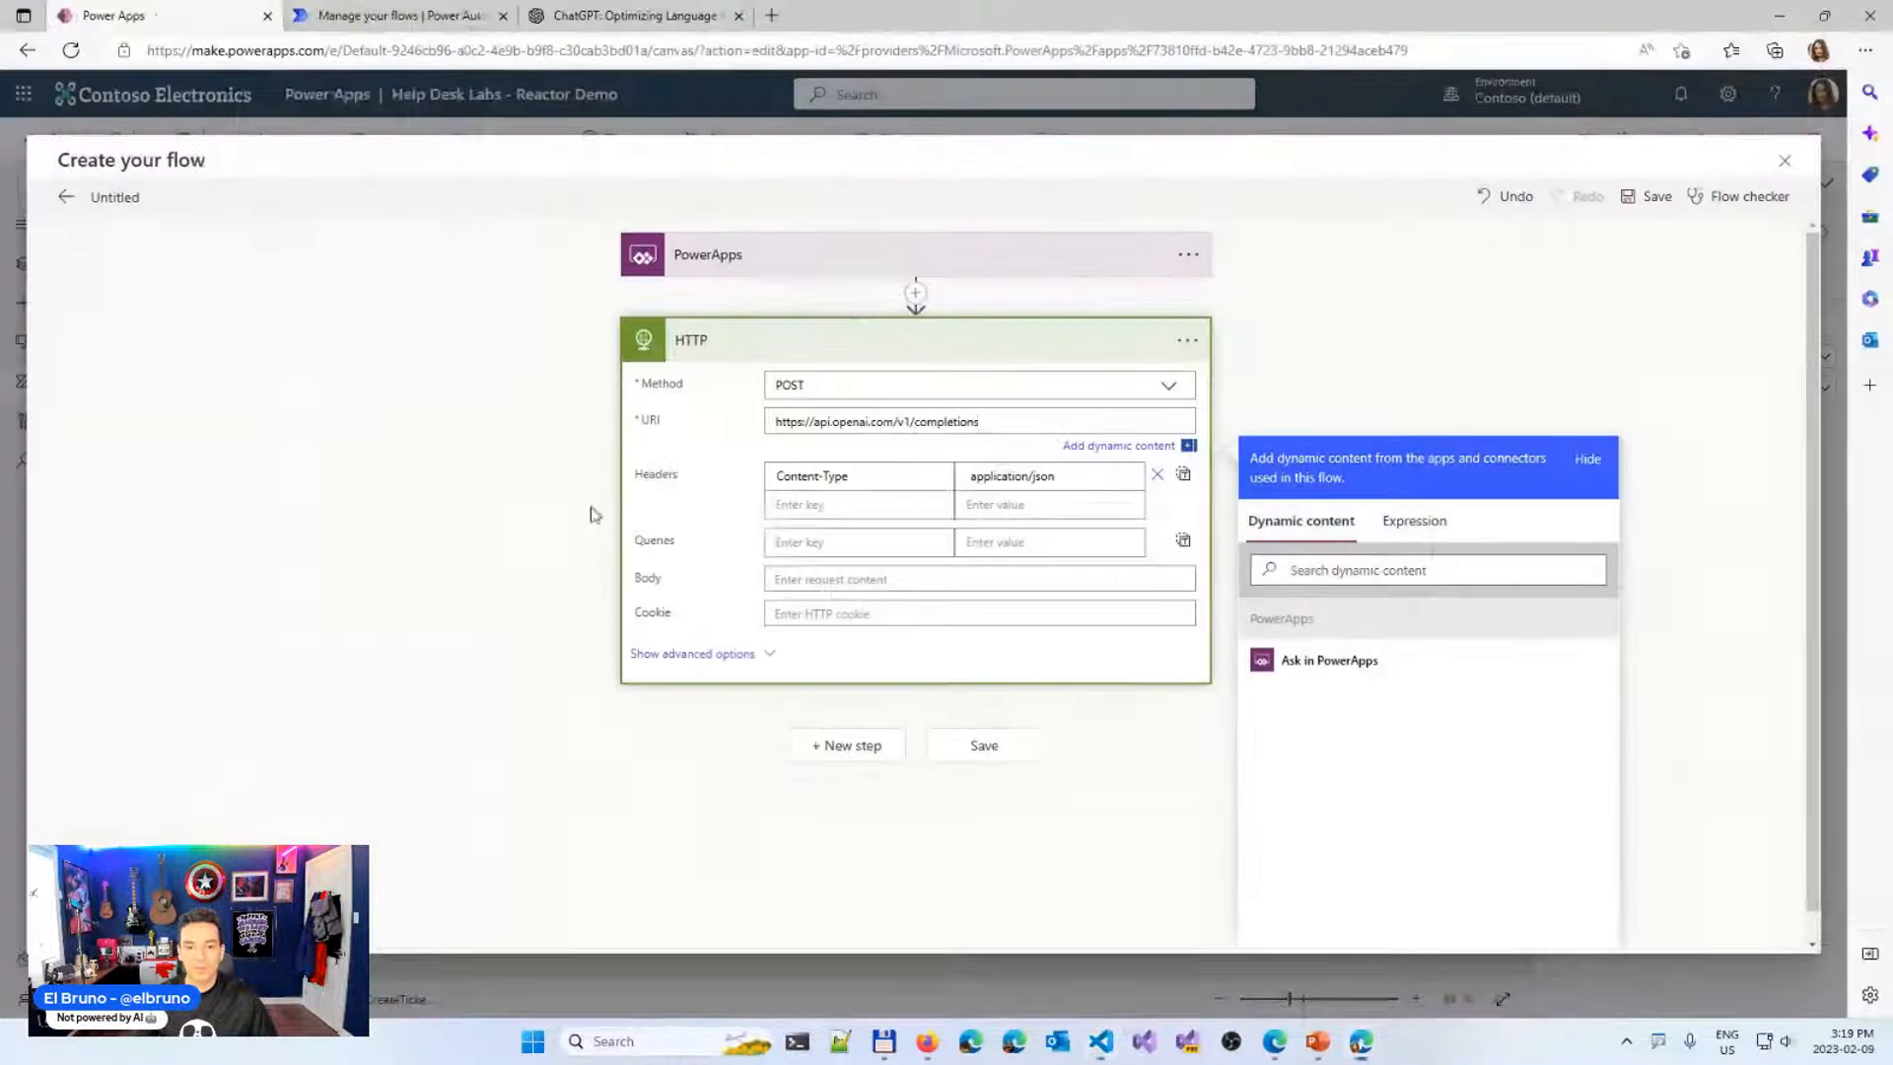
click(818, 579)
key(ctrl+v)
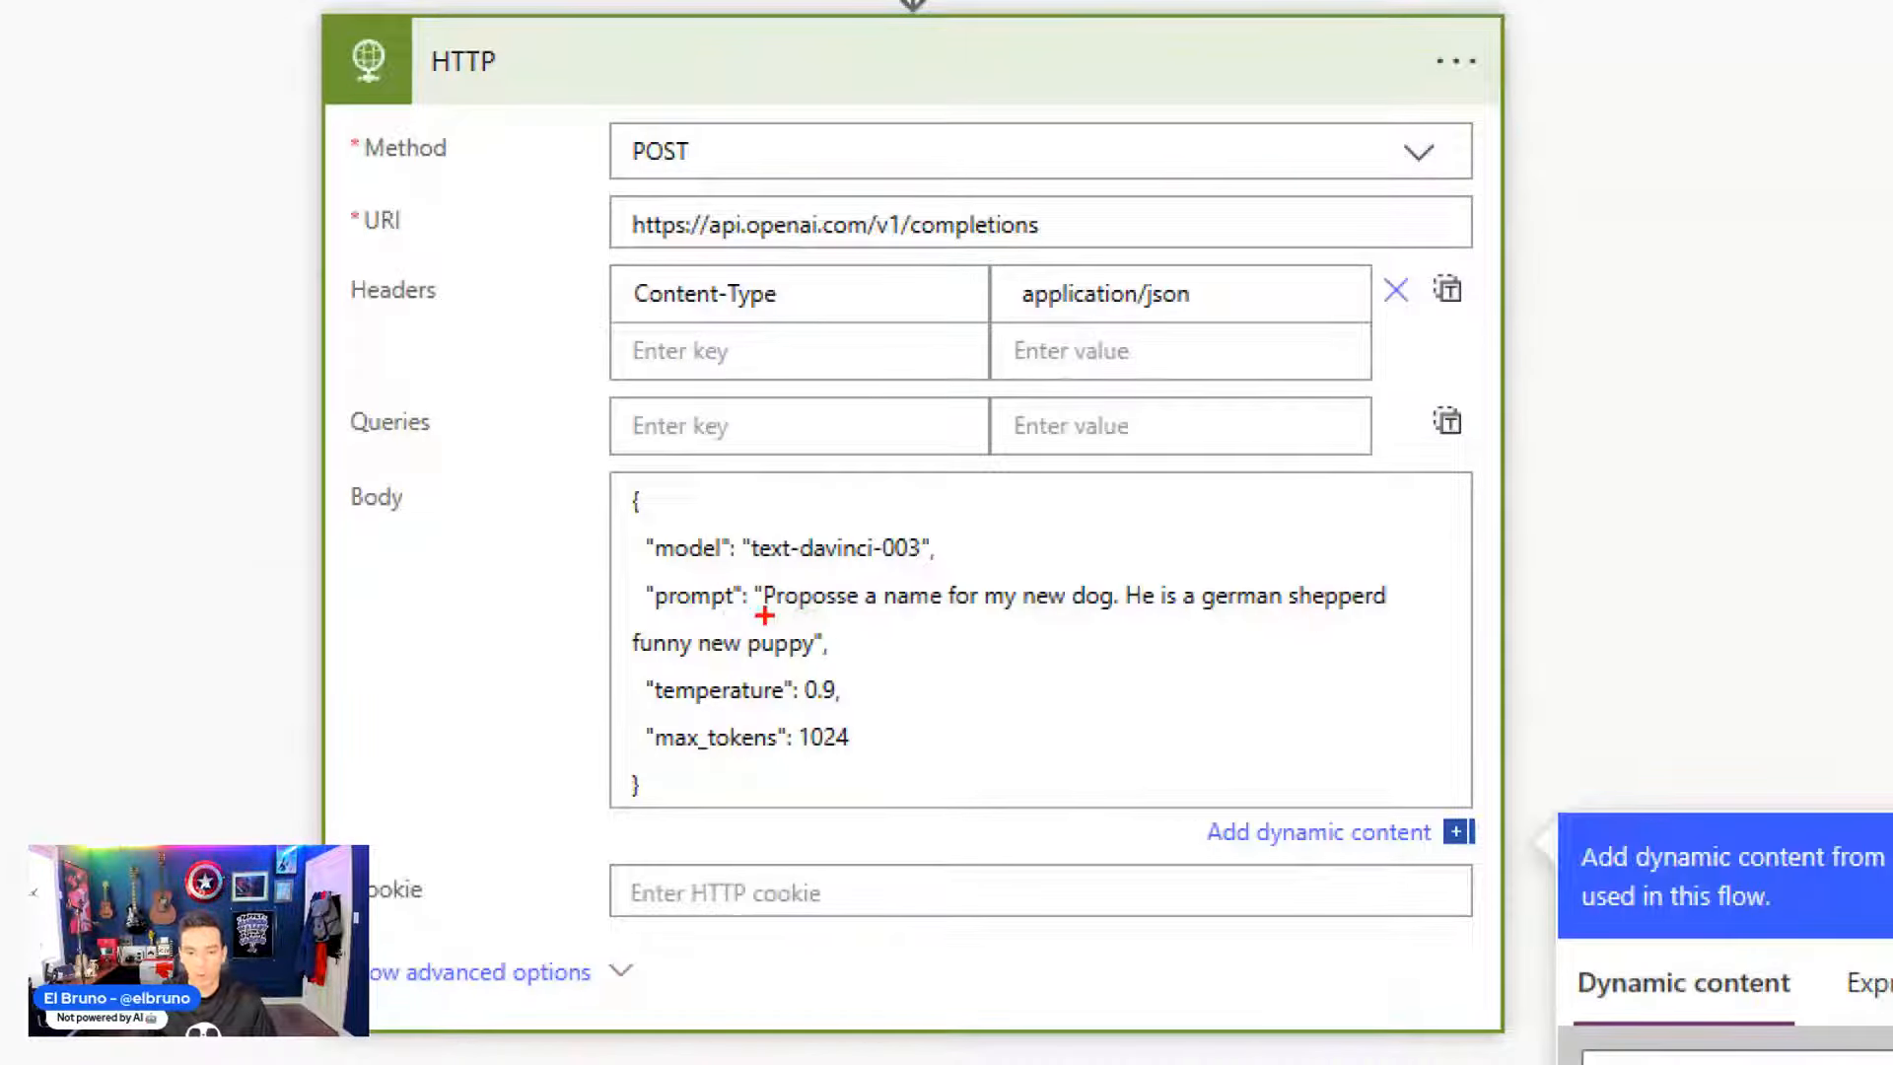
Replace the dog-name prompt text between the quotes in the HTTP body with the Ask in PowerApps dynamic content
drag(767, 615, 807, 666)
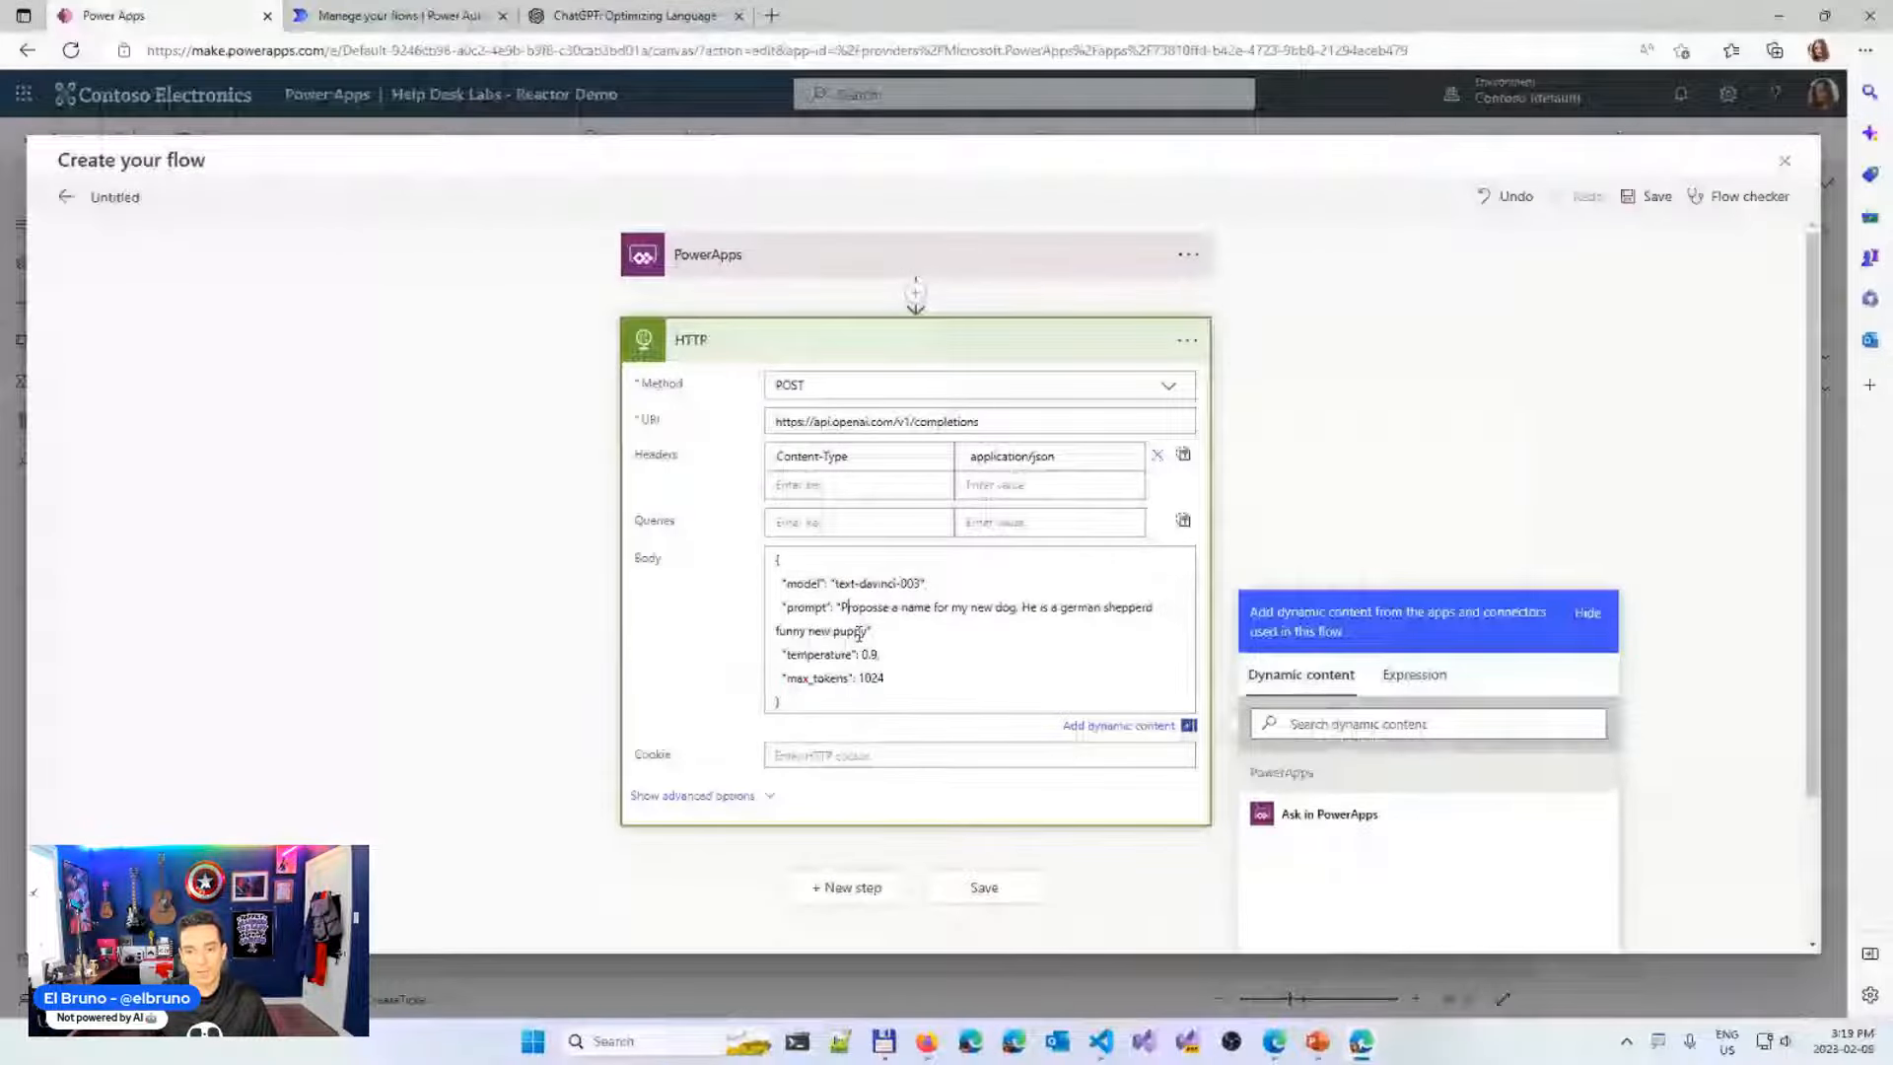
key(ctrl+shift+Left)
key(ctrl+shift+Left)
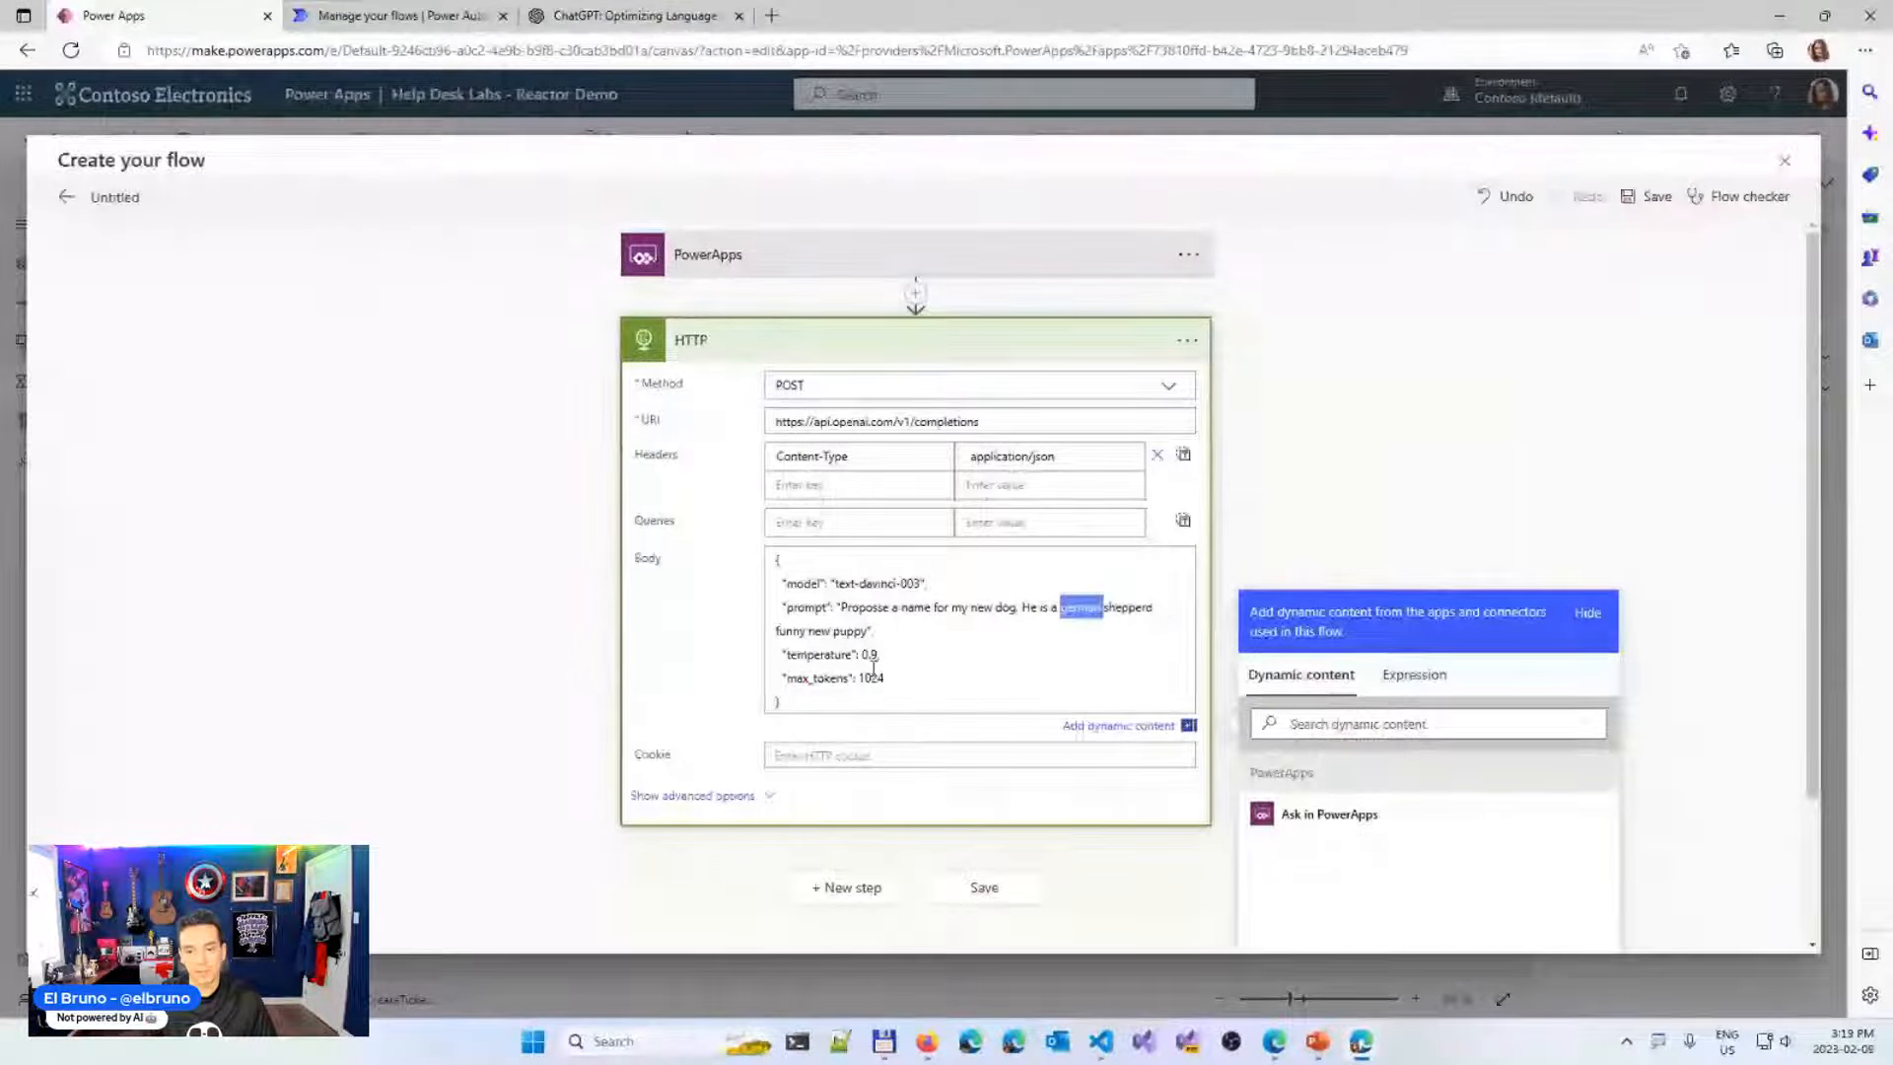
key(ctrl+Left)
key(ctrl+Left)
key(BackSpace)
key(BackSpace)
key(BackSpace)
key(BackSpace)
key(BackSpace)
key(BackSpace)
key(BackSpace)
key(BackSpace)
key(BackSpace)
key(BackSpace)
key(BackSpace)
key(BackSpace)
key(BackSpace)
key(BackSpace)
key(BackSpace)
key(BackSpace)
key(BackSpace)
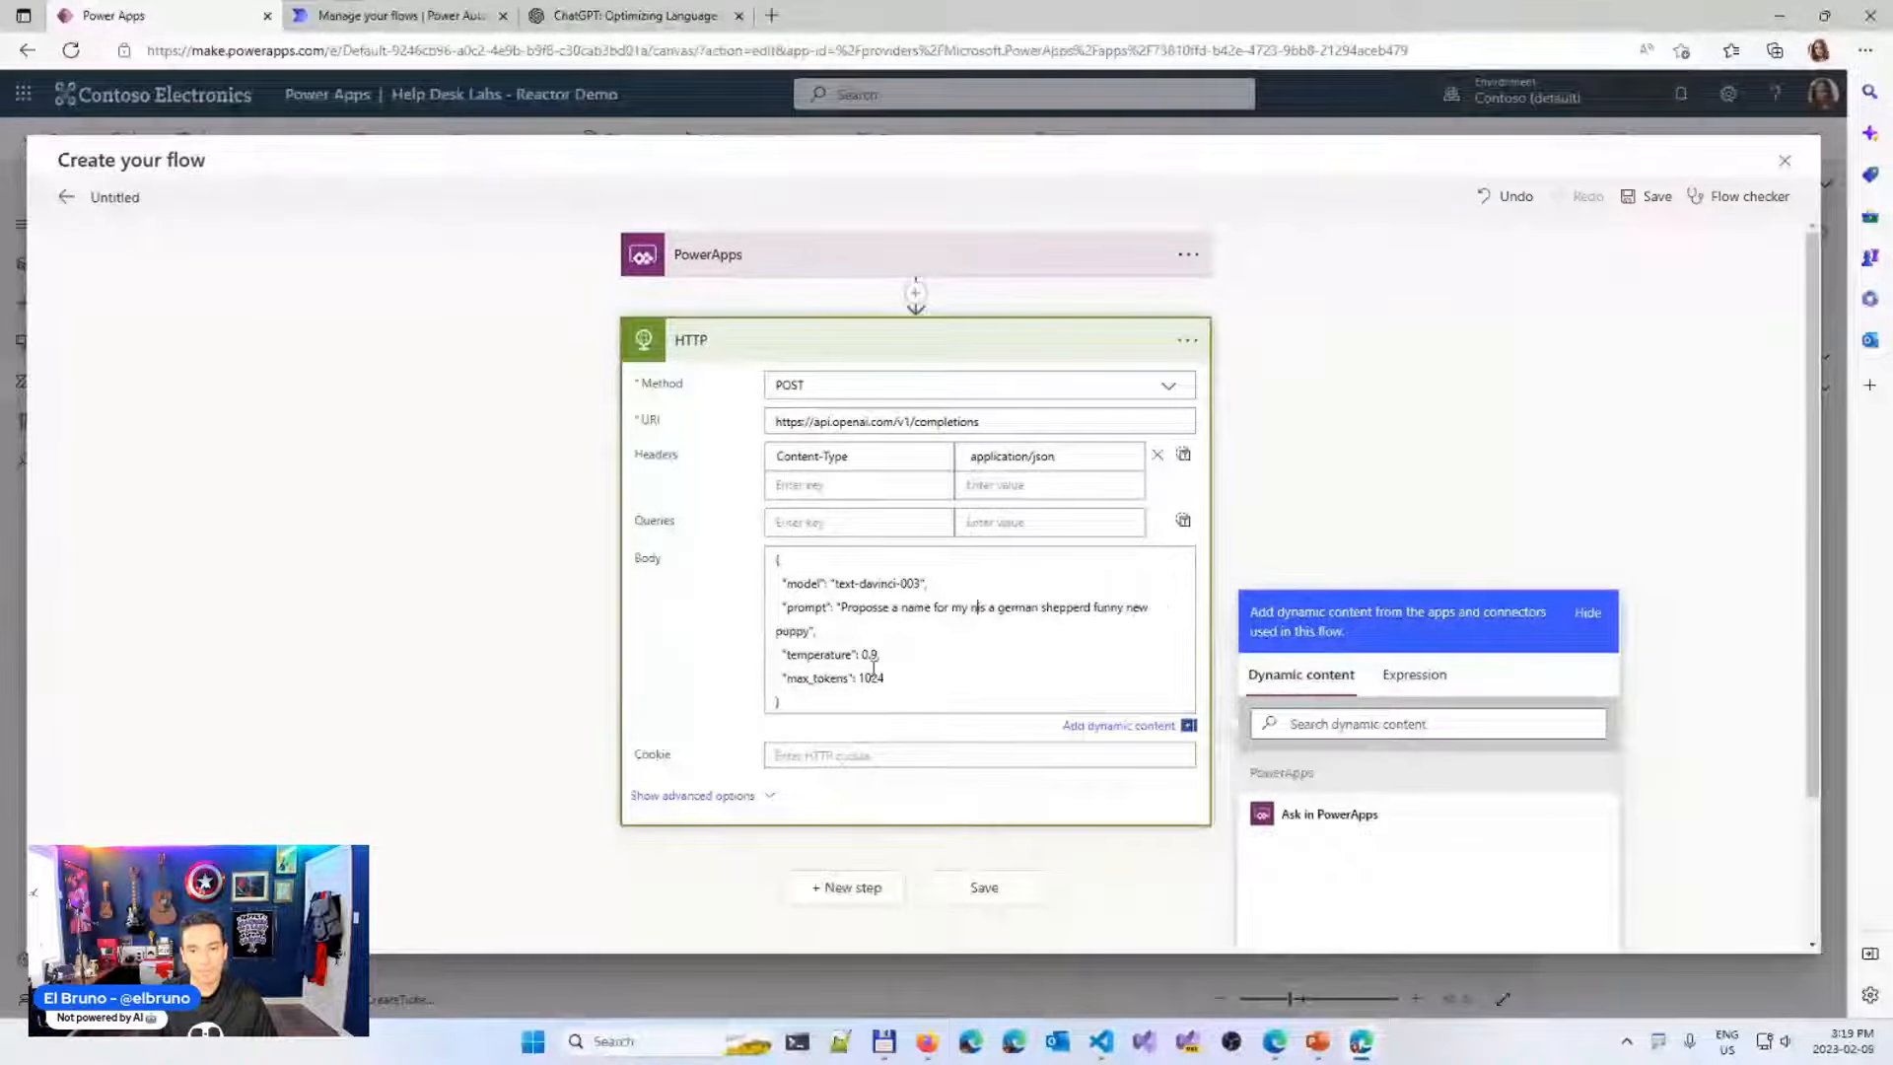
key(BackSpace)
key(BackSpace)
key(BackSpace)
key(BackSpace)
key(BackSpace)
key(BackSpace)
key(BackSpace)
key(BackSpace)
key(BackSpace)
key(BackSpace)
key(BackSpace)
key(BackSpace)
key(BackSpace)
key(BackSpace)
key(BackSpace)
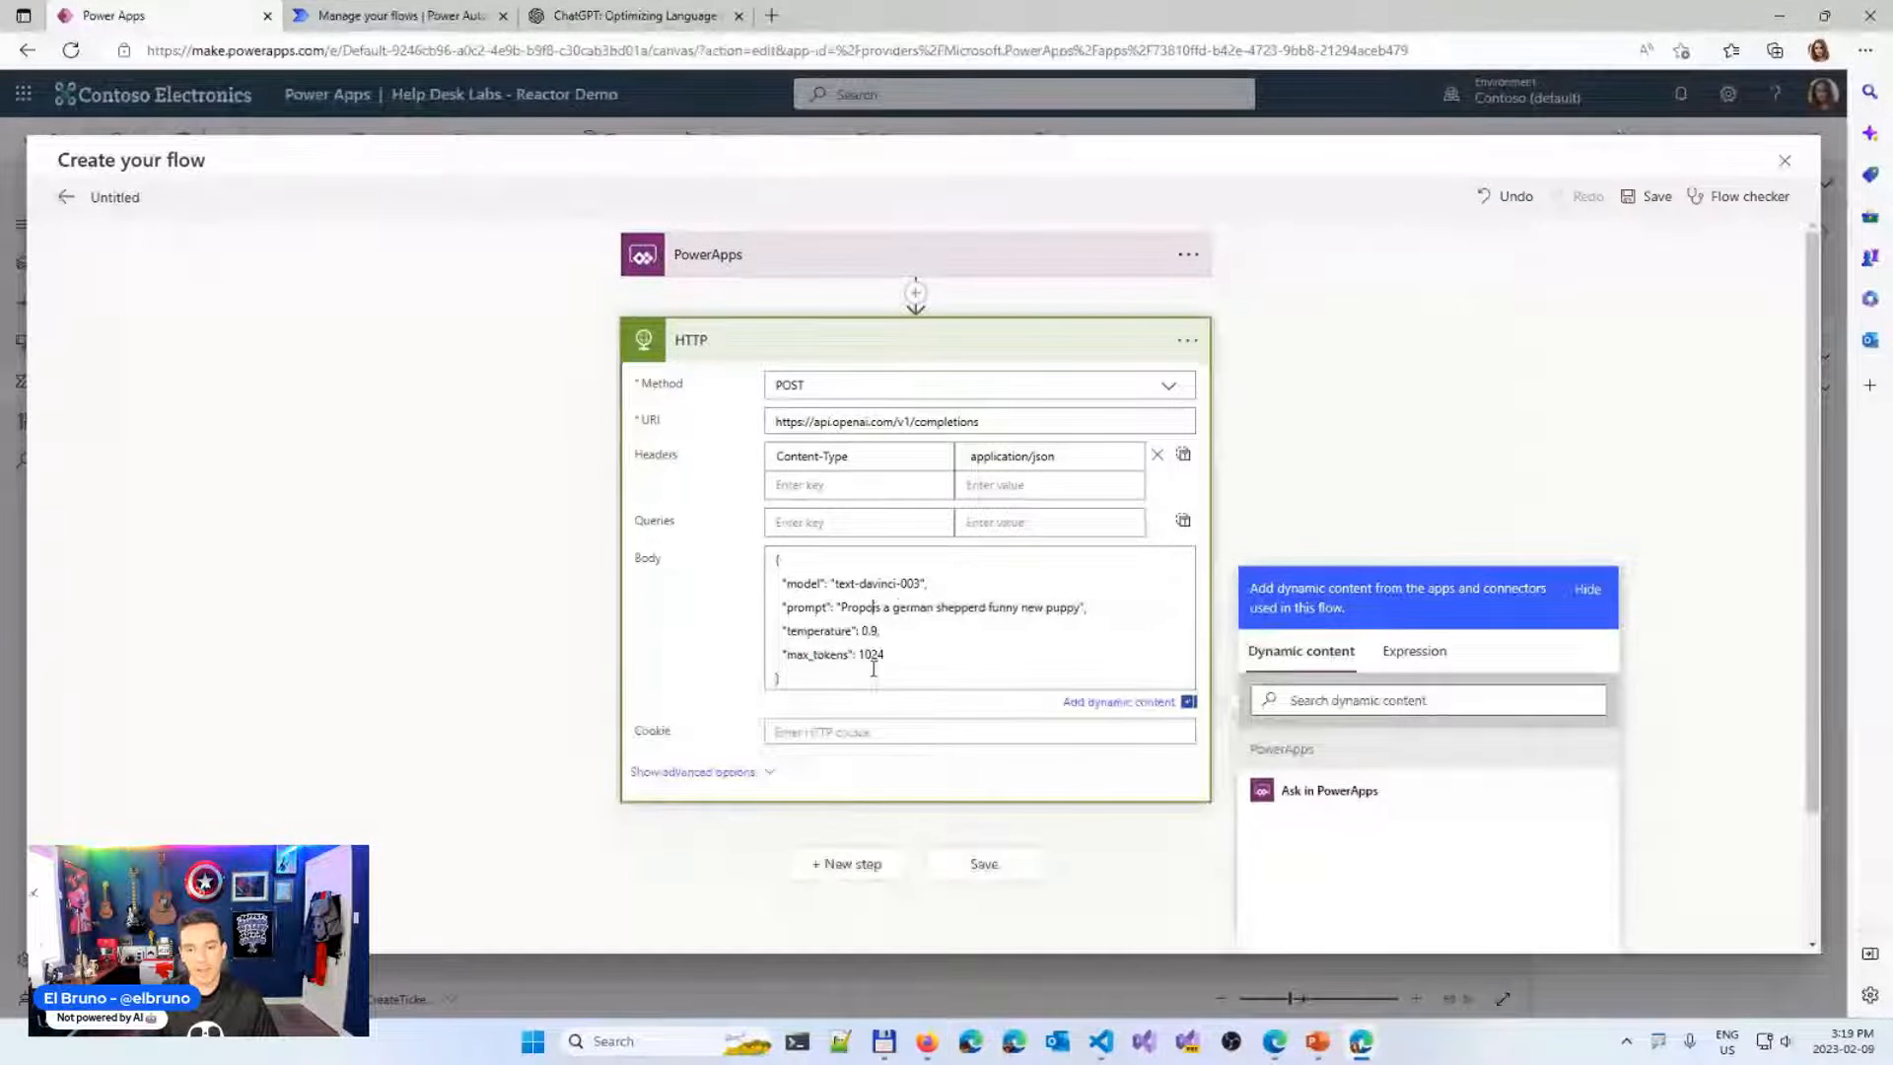
key(BackSpace)
key(BackSpace)
key(BackSpace)
text(i)
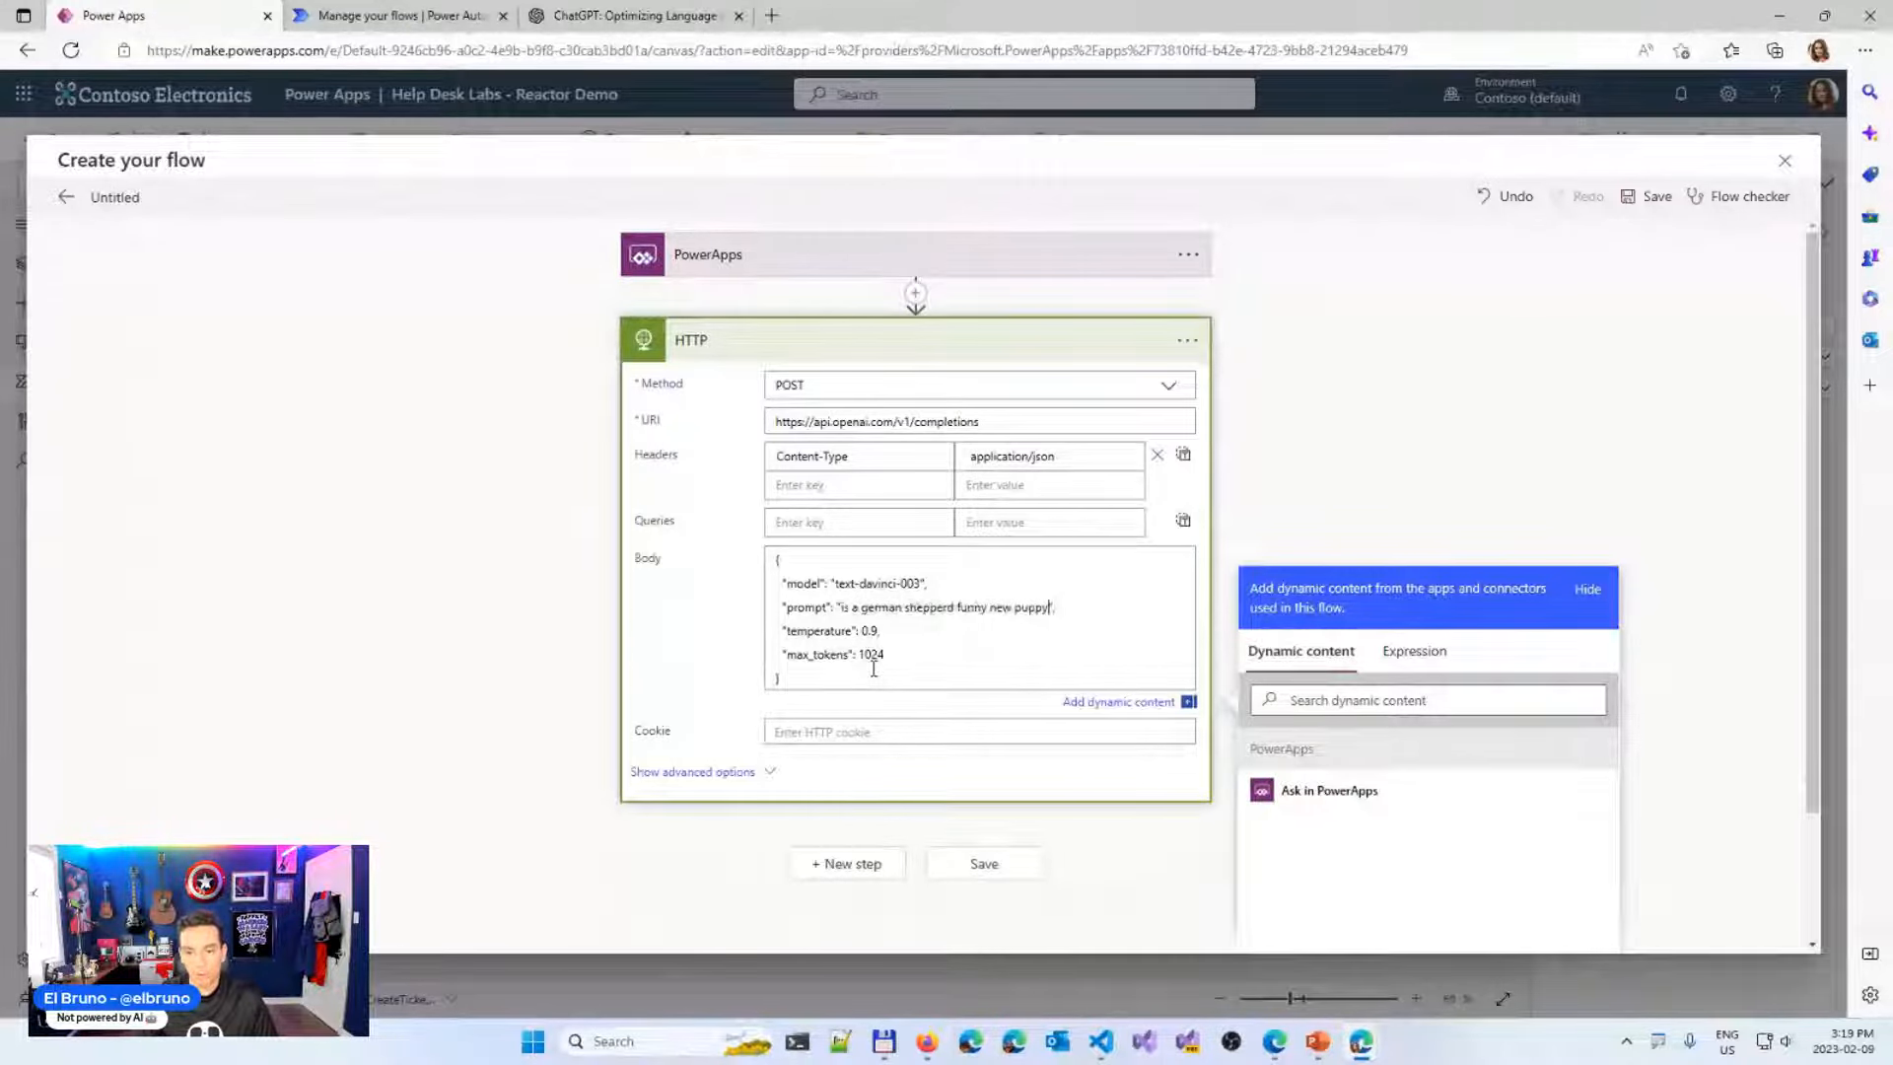
key(End)
key(BackSpace)
key(BackSpace)
key(BackSpace)
key(BackSpace)
key(BackSpace)
key(BackSpace)
key(BackSpace)
key(BackSpace)
key(BackSpace)
key(BackSpace)
key(BackSpace)
key(BackSpace)
key(BackSpace)
key(BackSpace)
key(BackSpace)
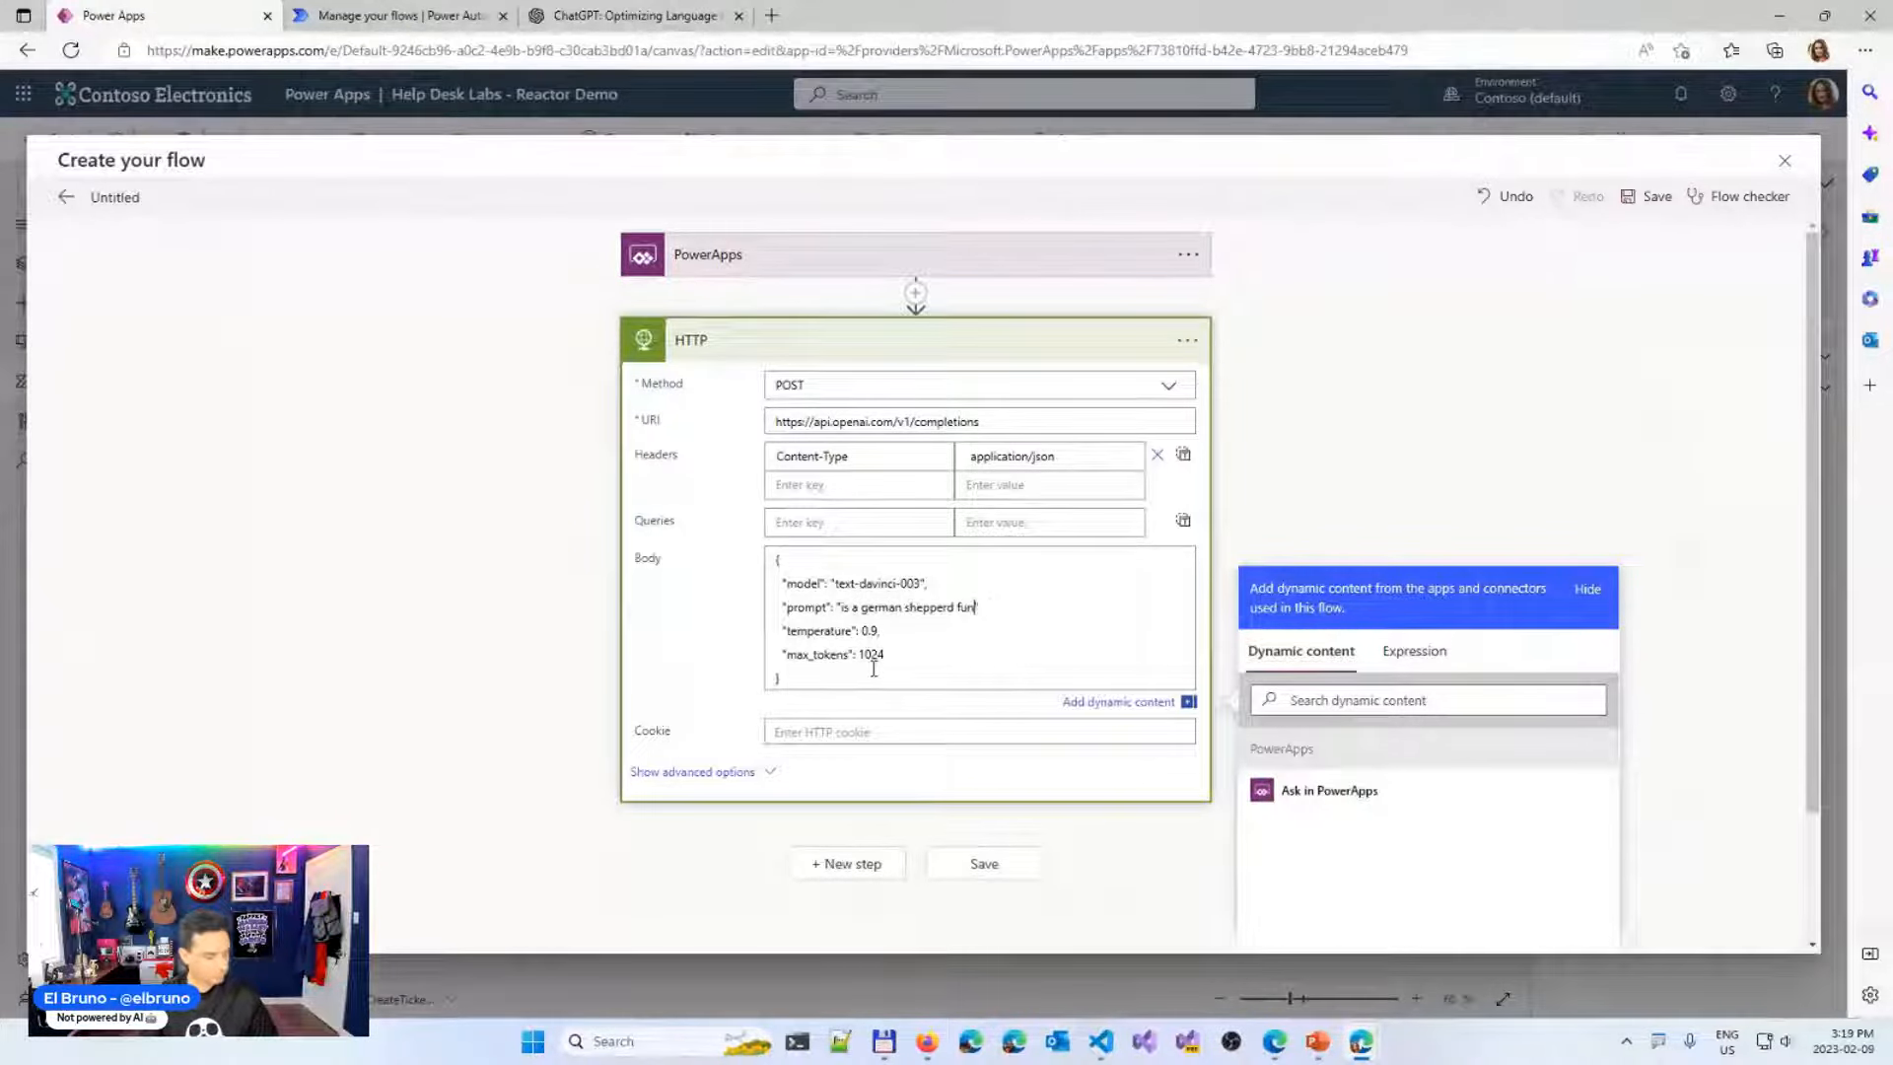
key(BackSpace)
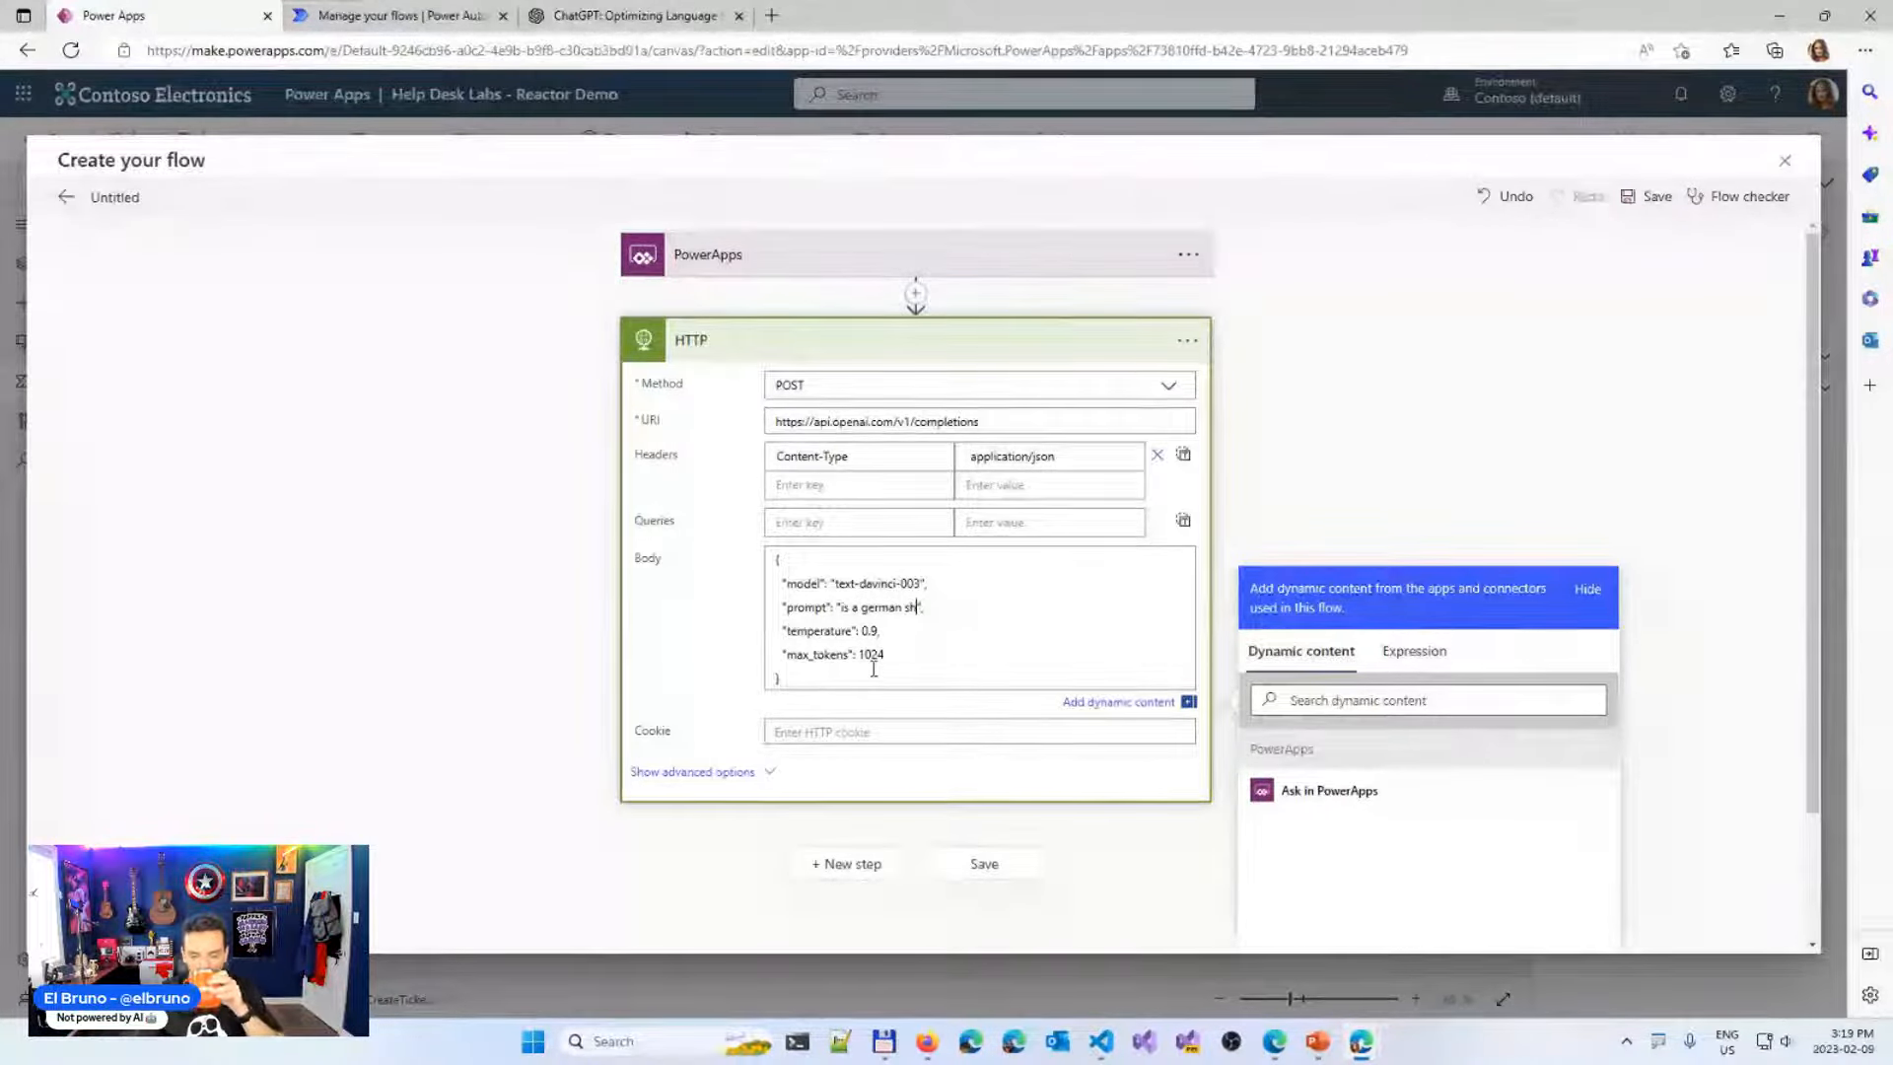
key(BackSpace)
key(BackSpace)
key(BackSpace)
key(BackSpace)
key(BackSpace)
key(BackSpace)
key(BackSpace)
key(BackSpace)
key(BackSpace)
key(BackSpace)
key(BackSpace)
key(BackSpace)
key(BackSpace)
key(BackSpace)
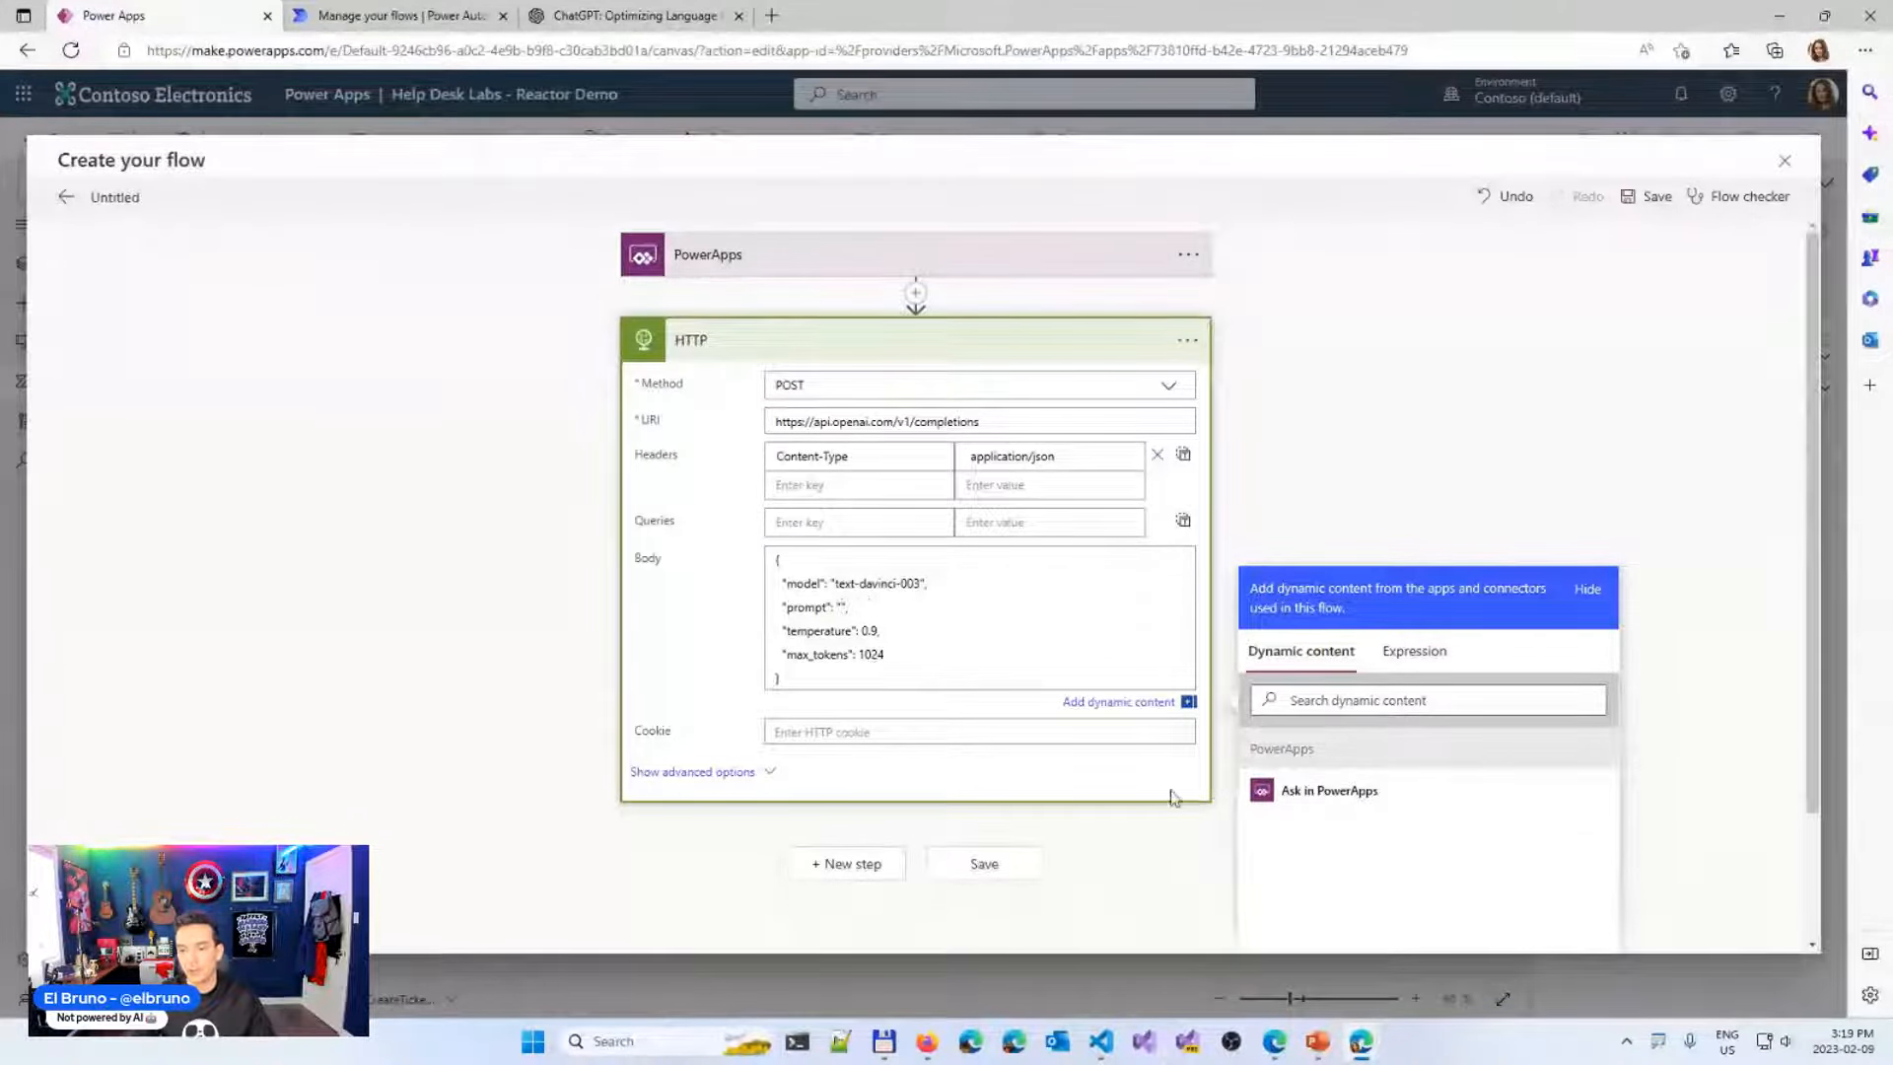
click(1331, 792)
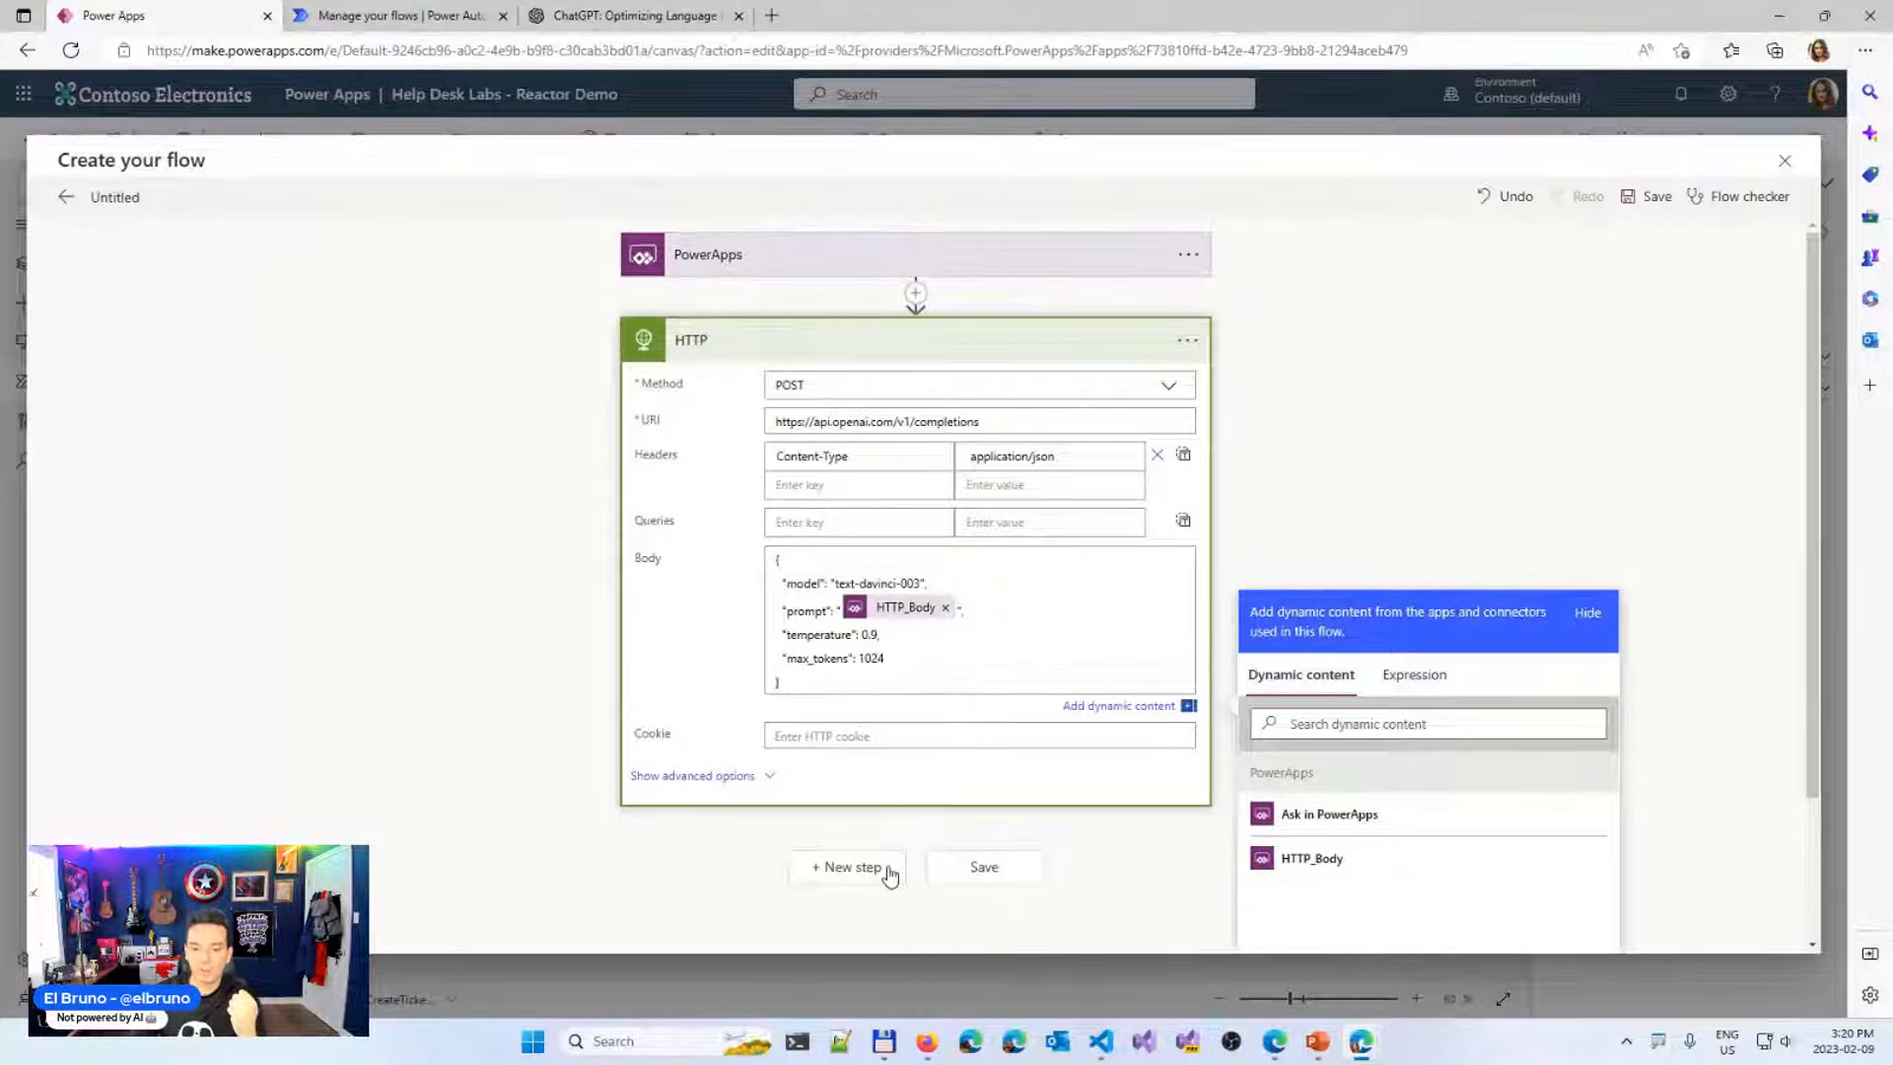
Add a new step after the HTTP action, search for "powerapp" and choose the Respond to a PowerApp or flow action
click(848, 867)
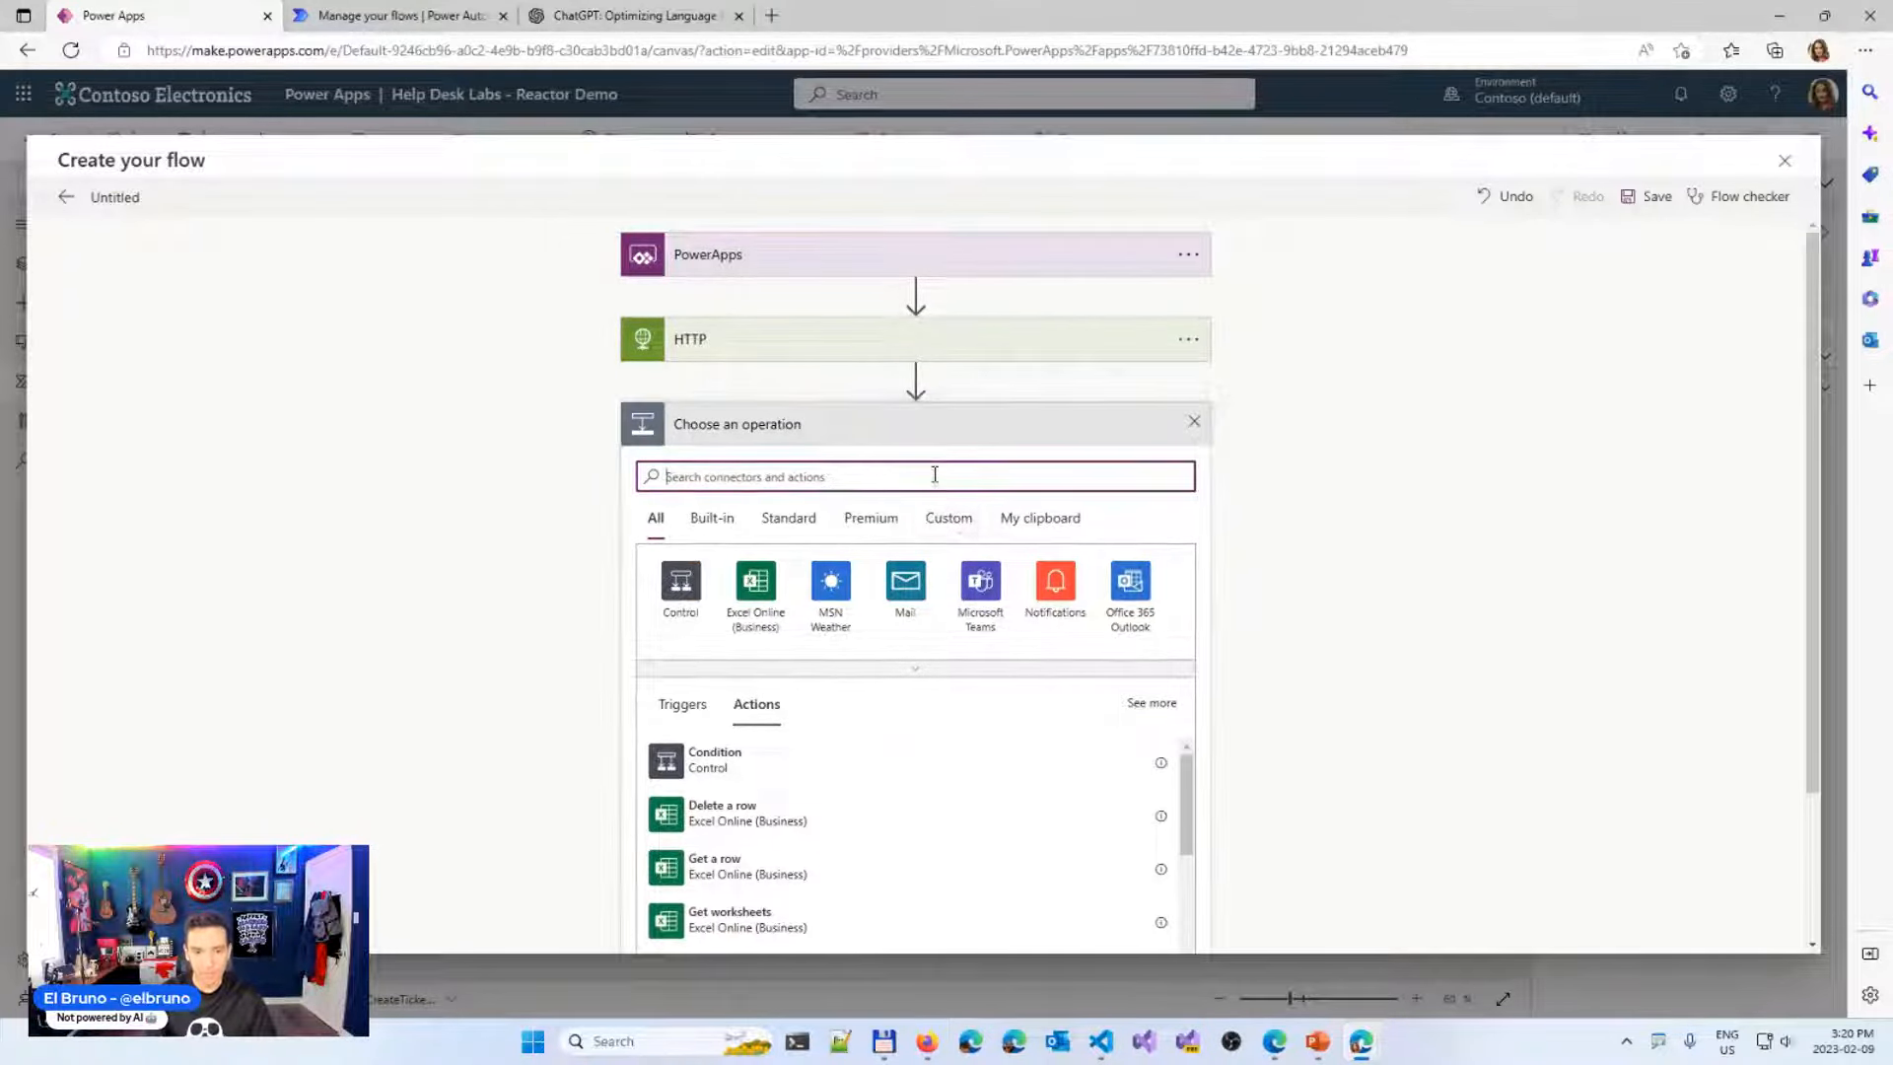
text(power app)
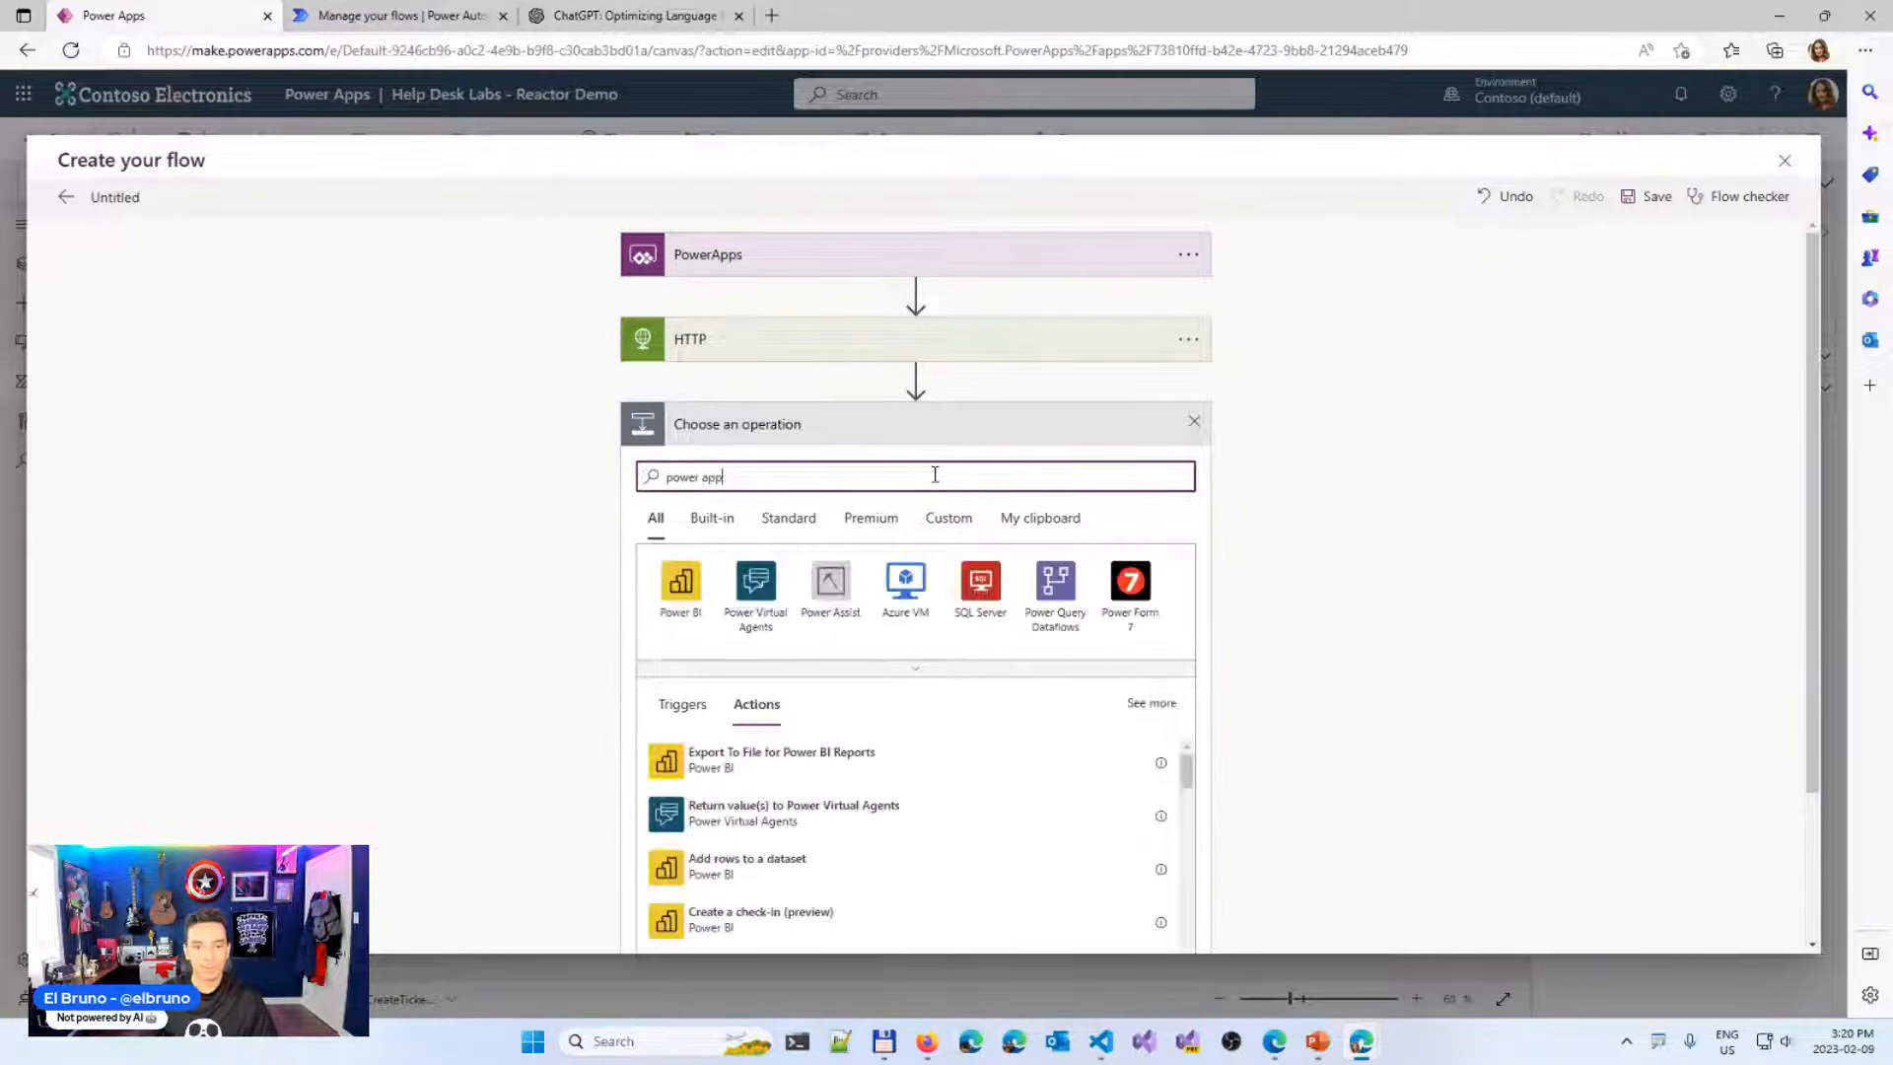
text(s)
key(ctrl+Left)
key(BackSpace)
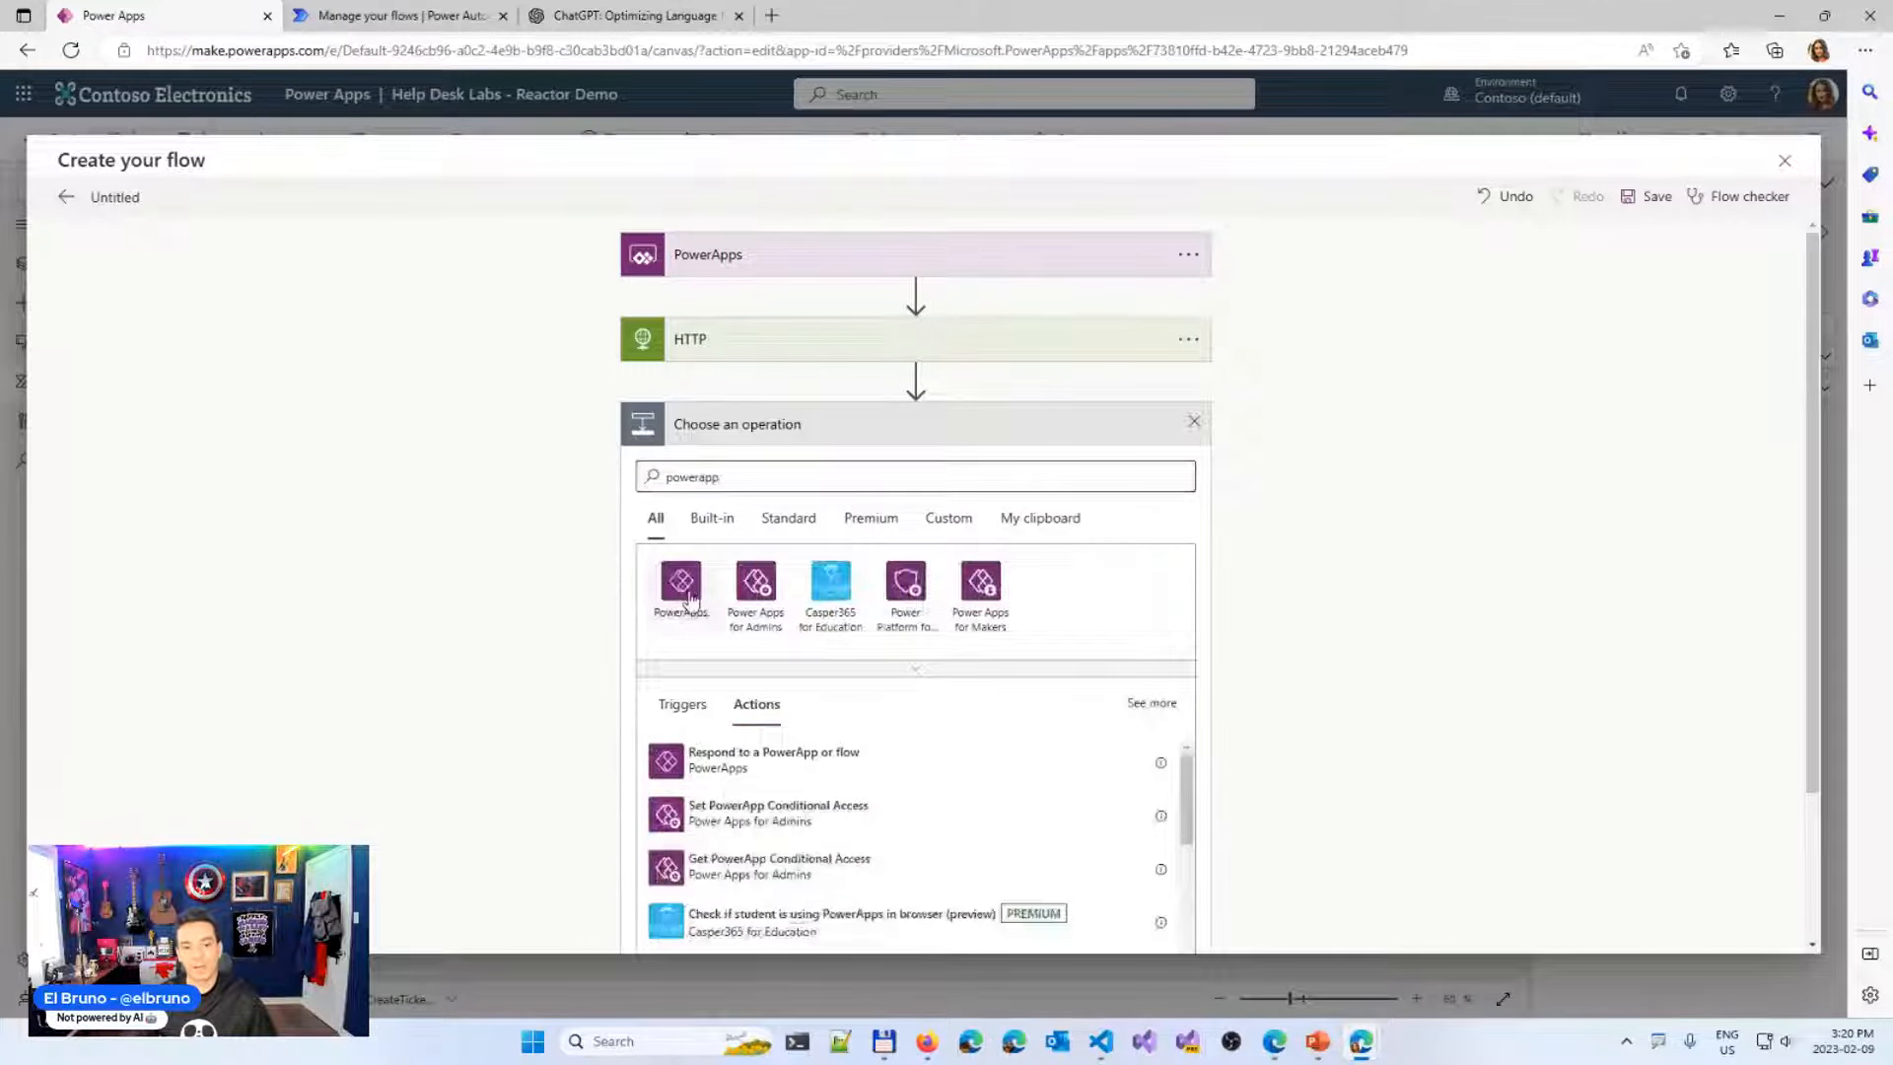
click(691, 596)
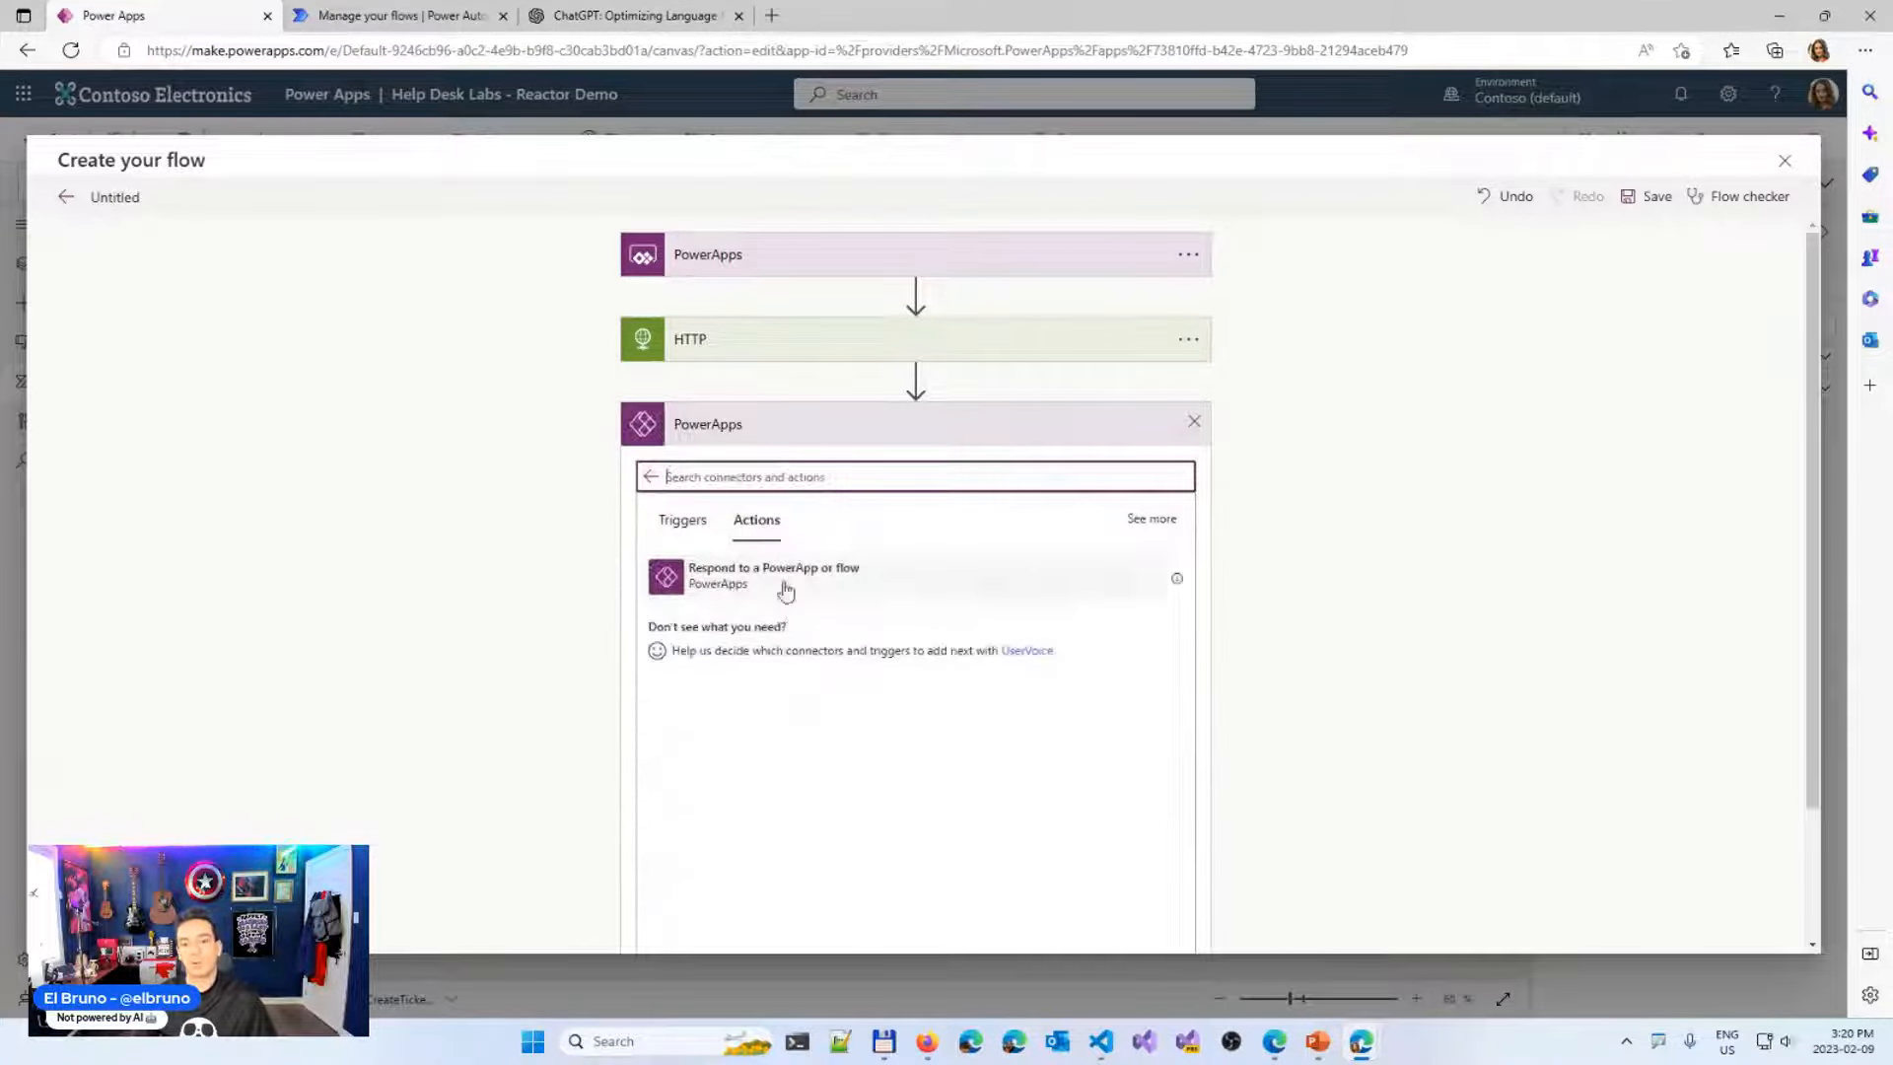
click(785, 582)
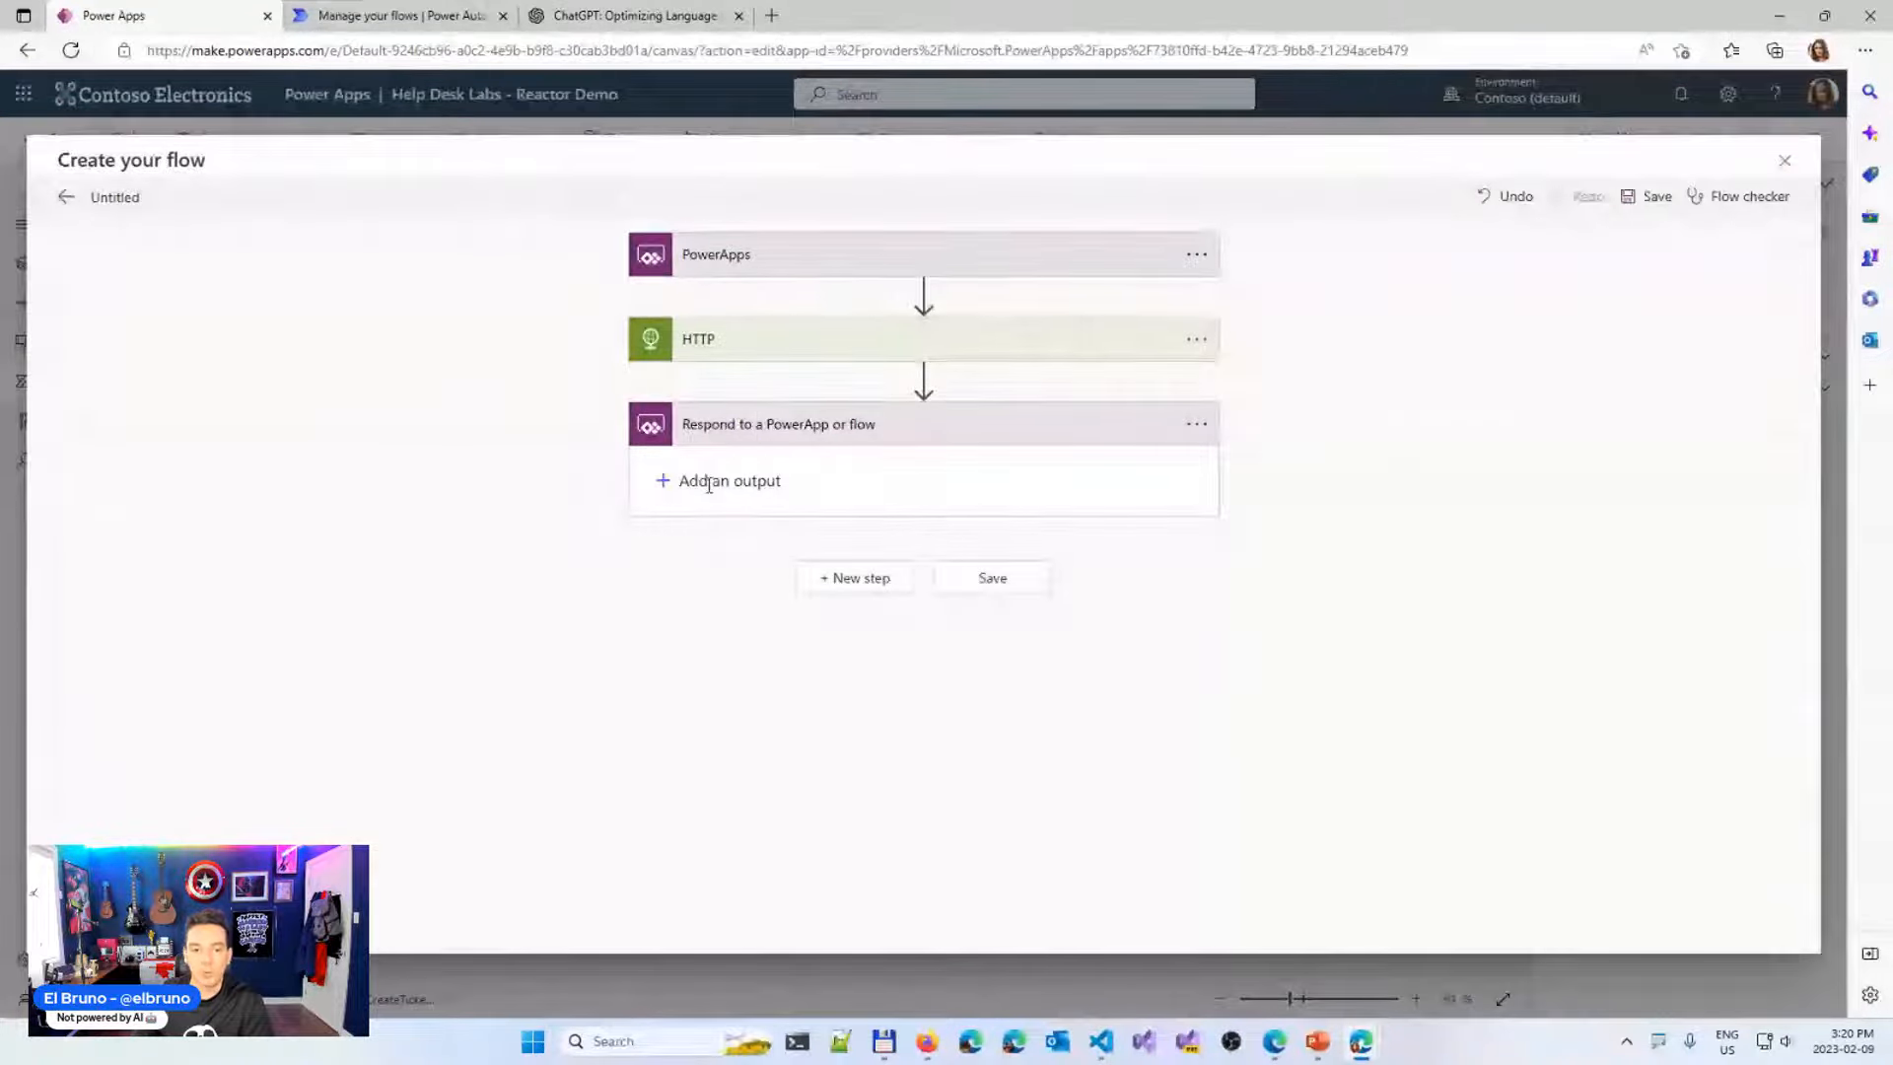
Add a text output named openAIResponse to the Respond to a PowerApp or flow action
click(667, 483)
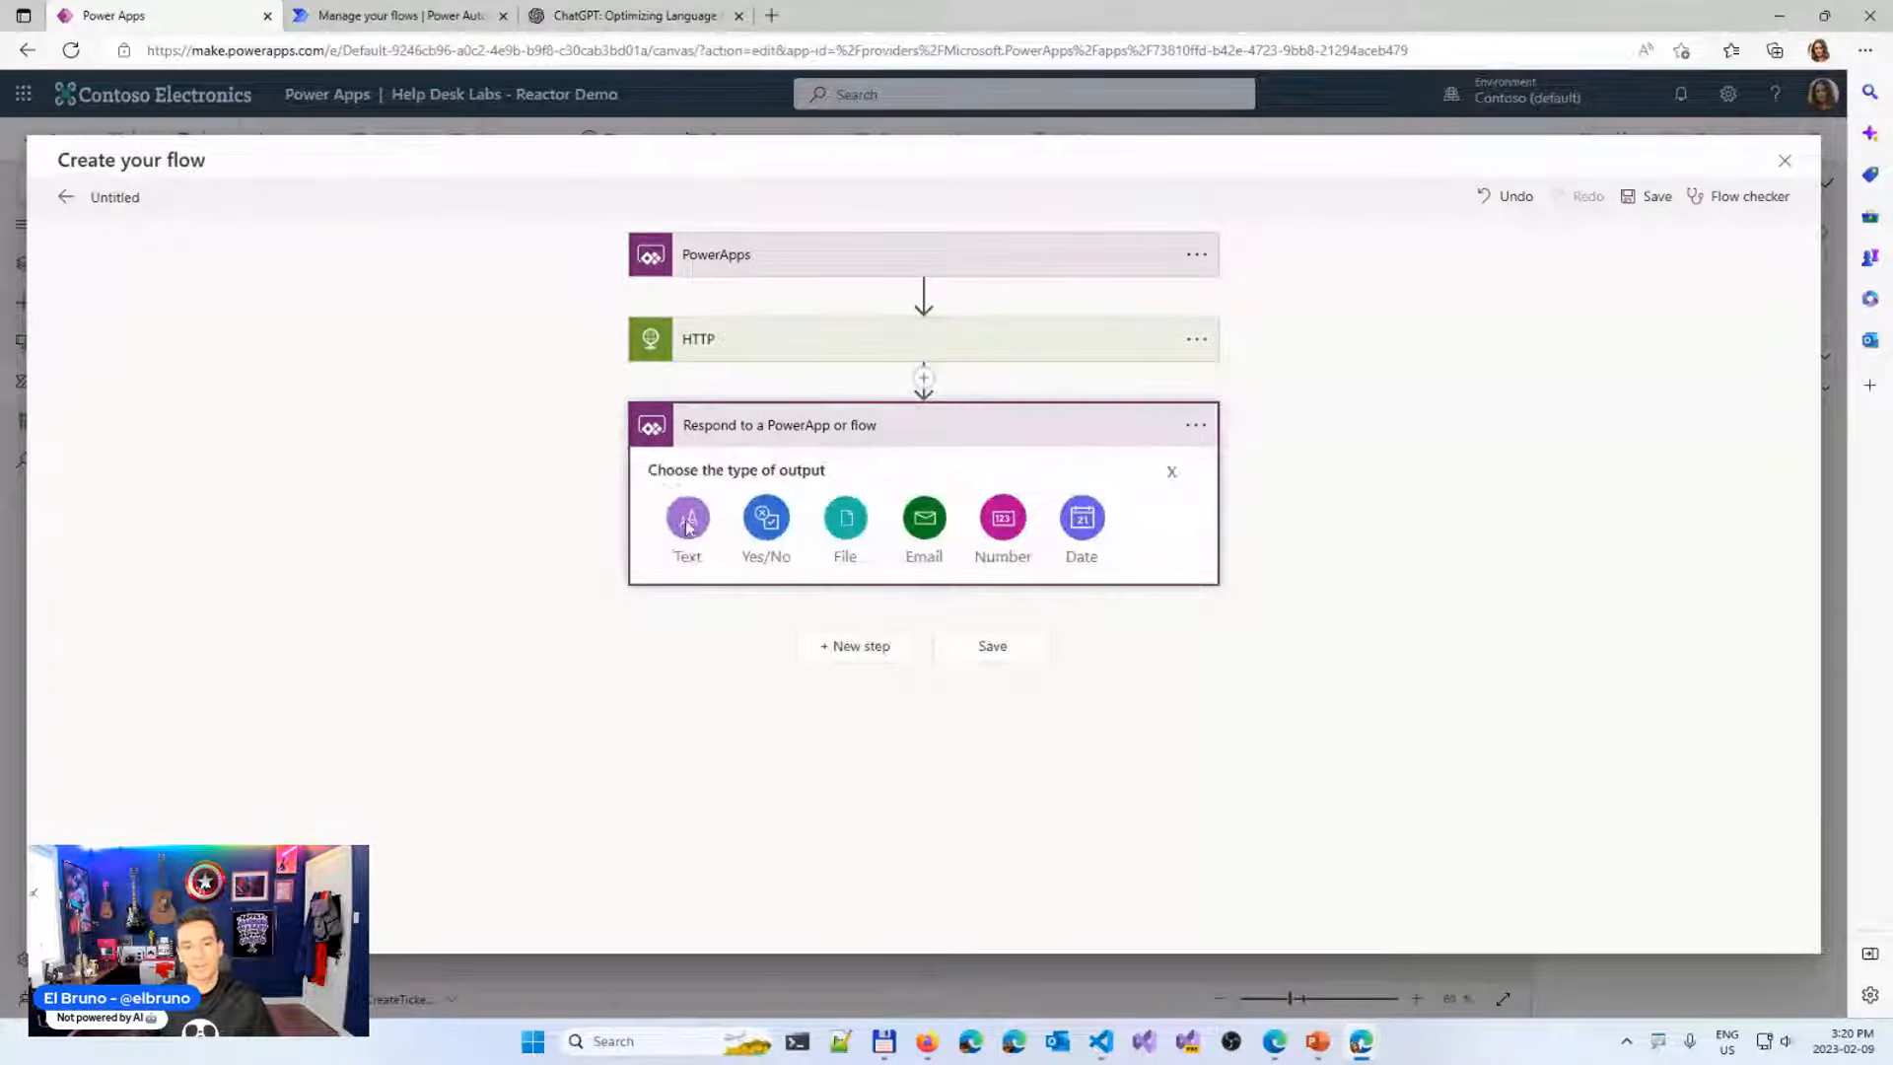
click(693, 520)
click(727, 463)
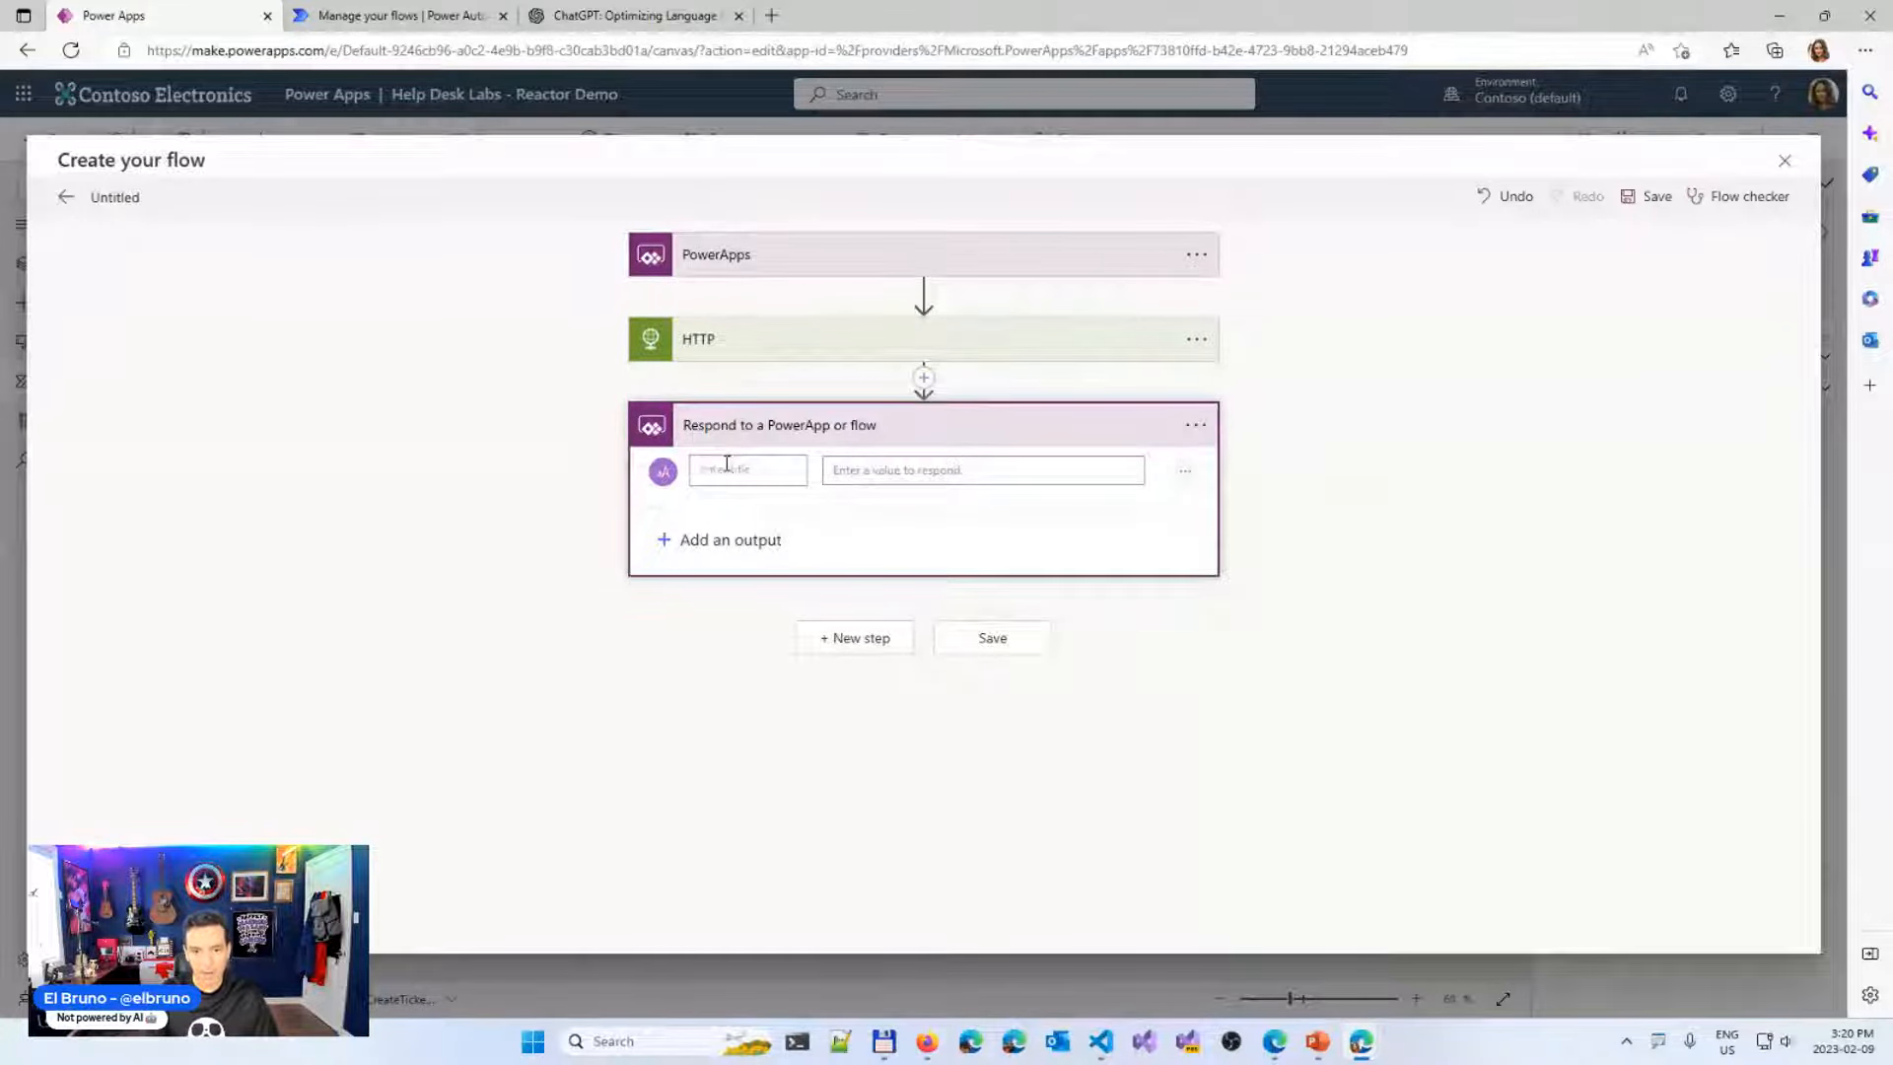
text(openAIRespo)
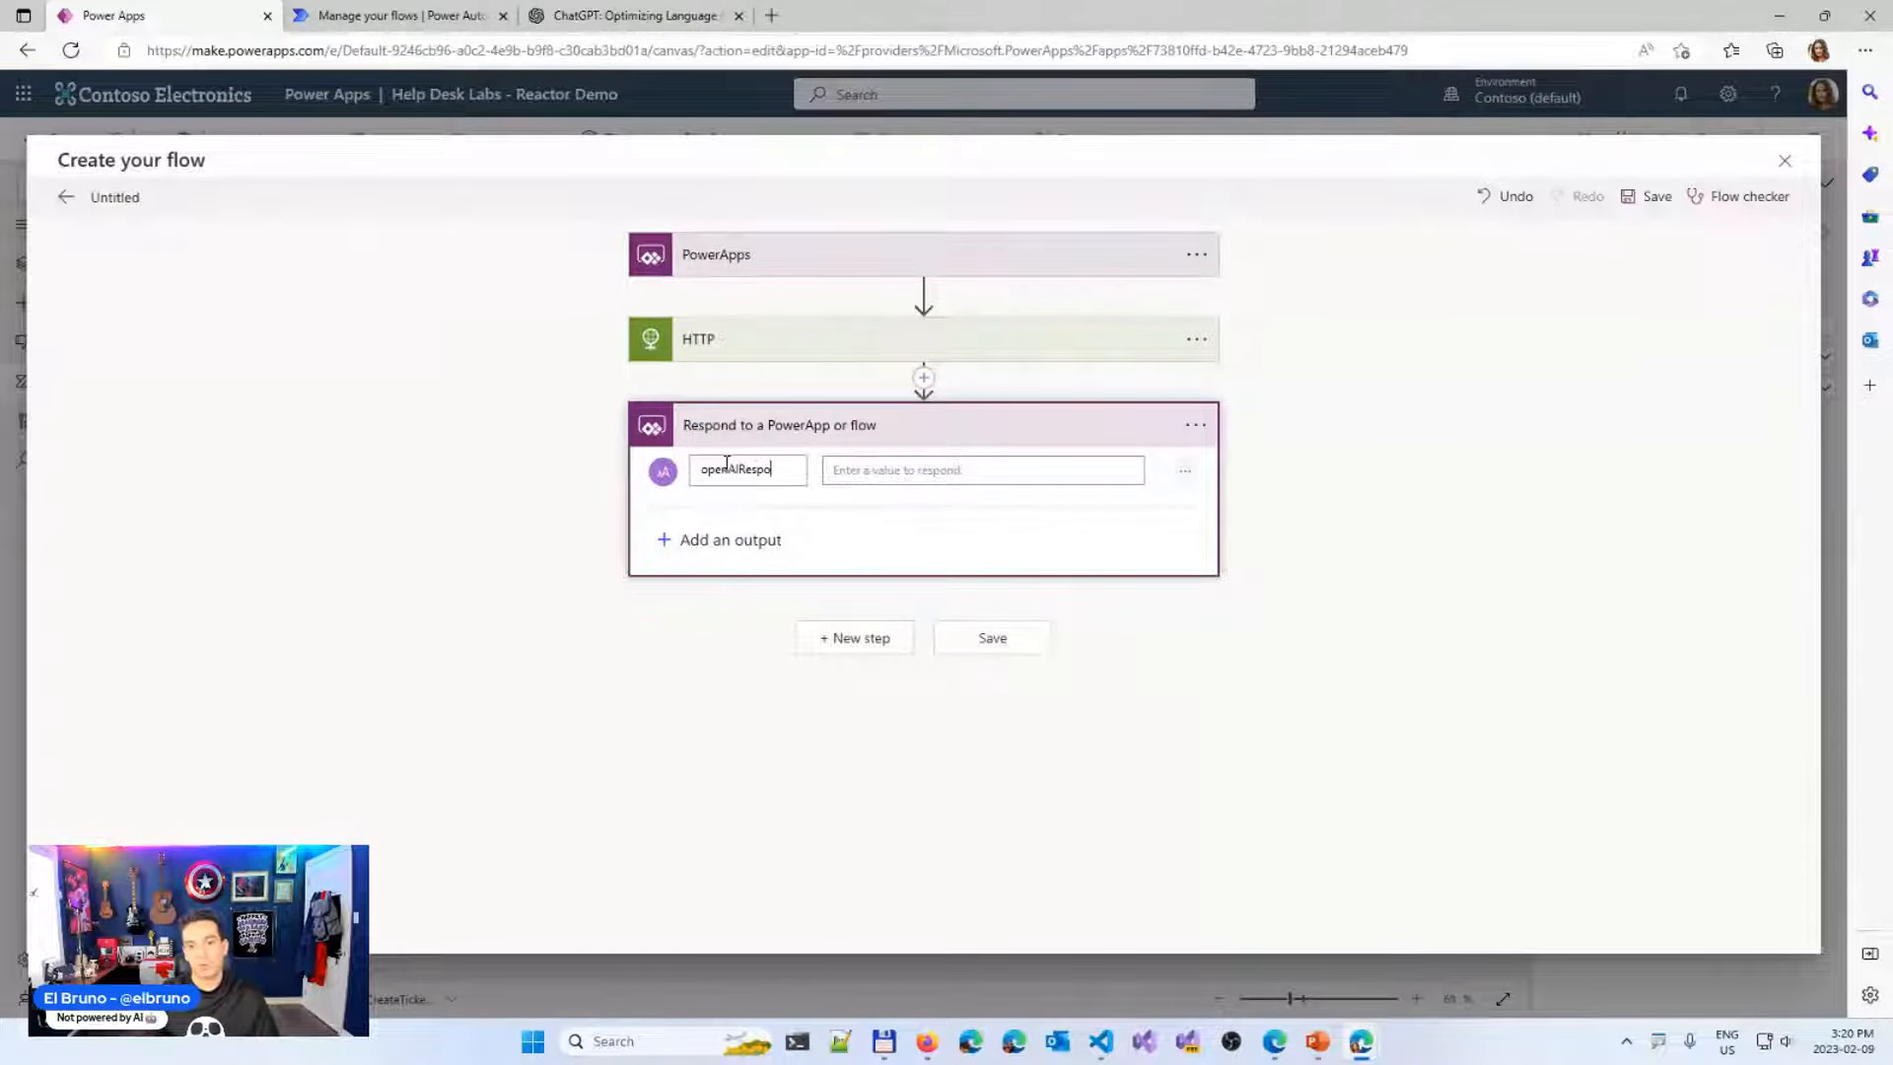
text(nse)
key(Return)
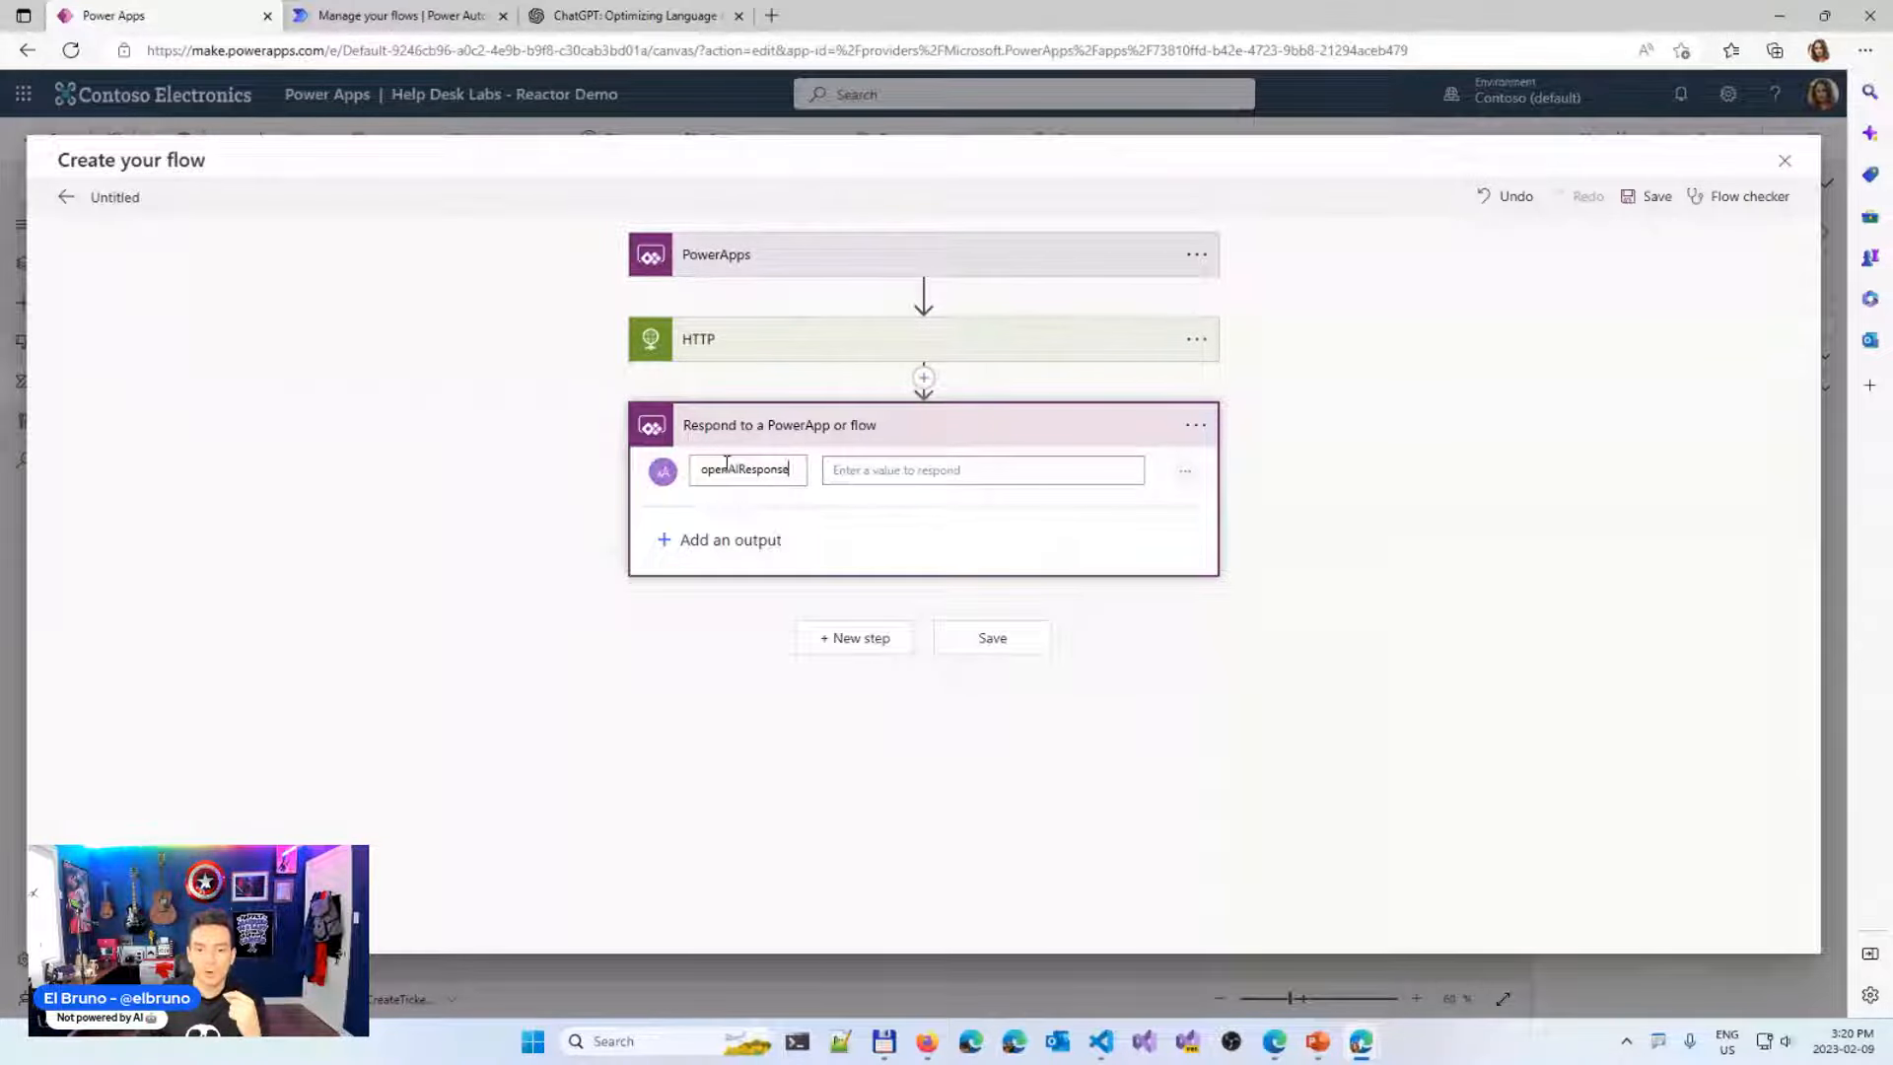
Set the openAIResponse output's value to the Body dynamic content of the HTTP action
click(868, 472)
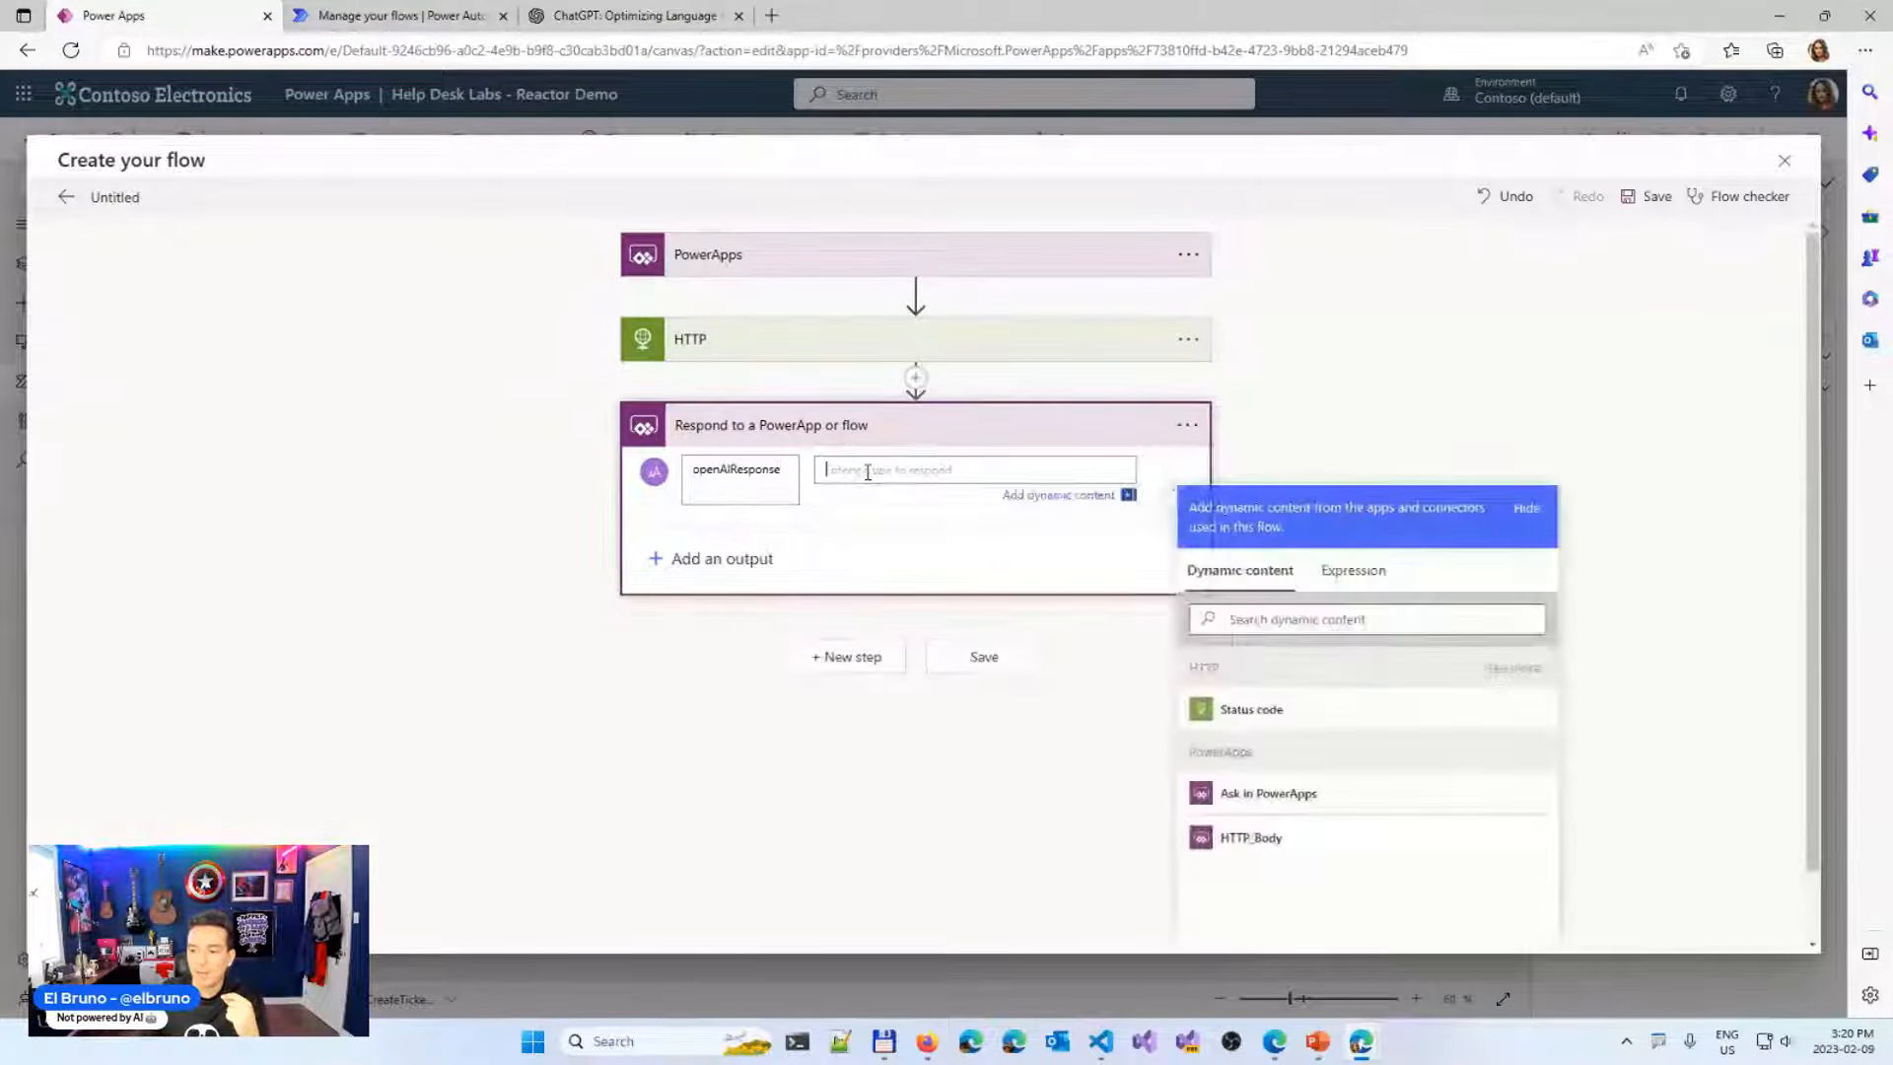
click(1518, 670)
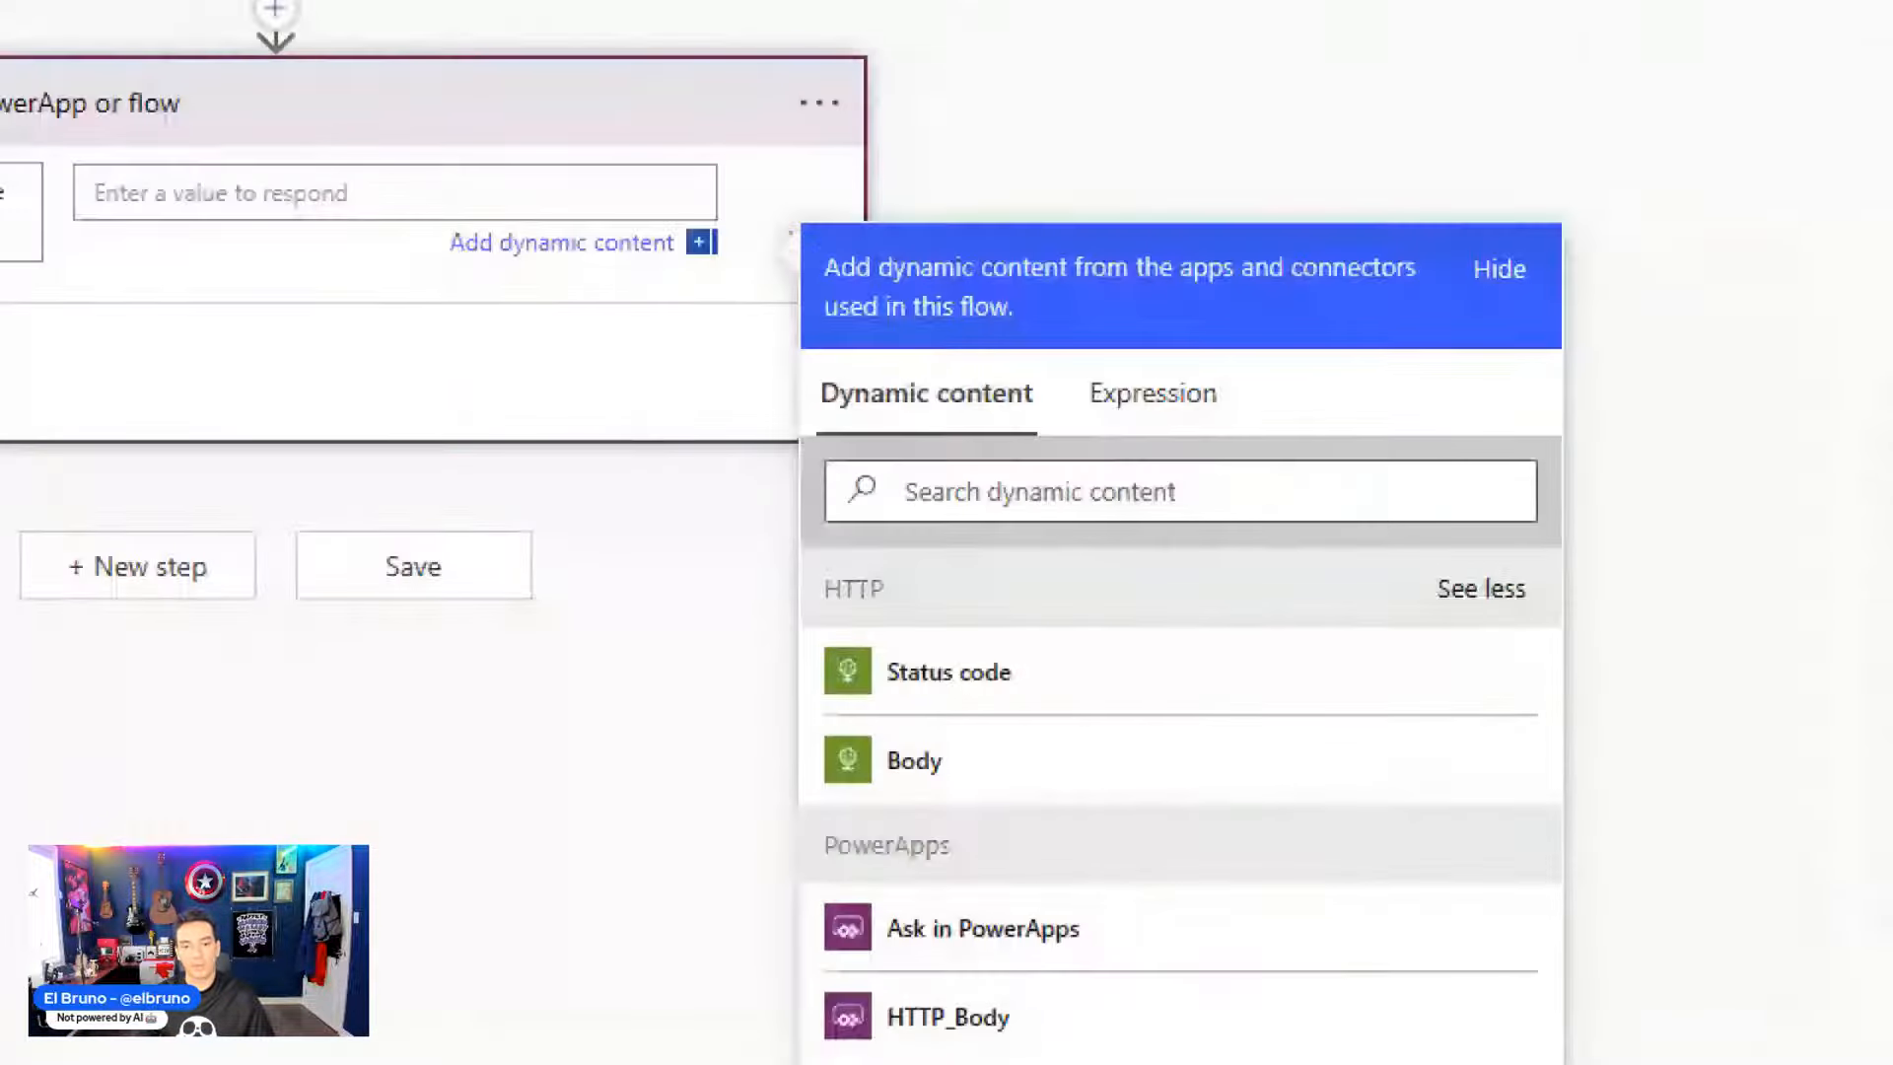
drag(1180, 675, 1178, 783)
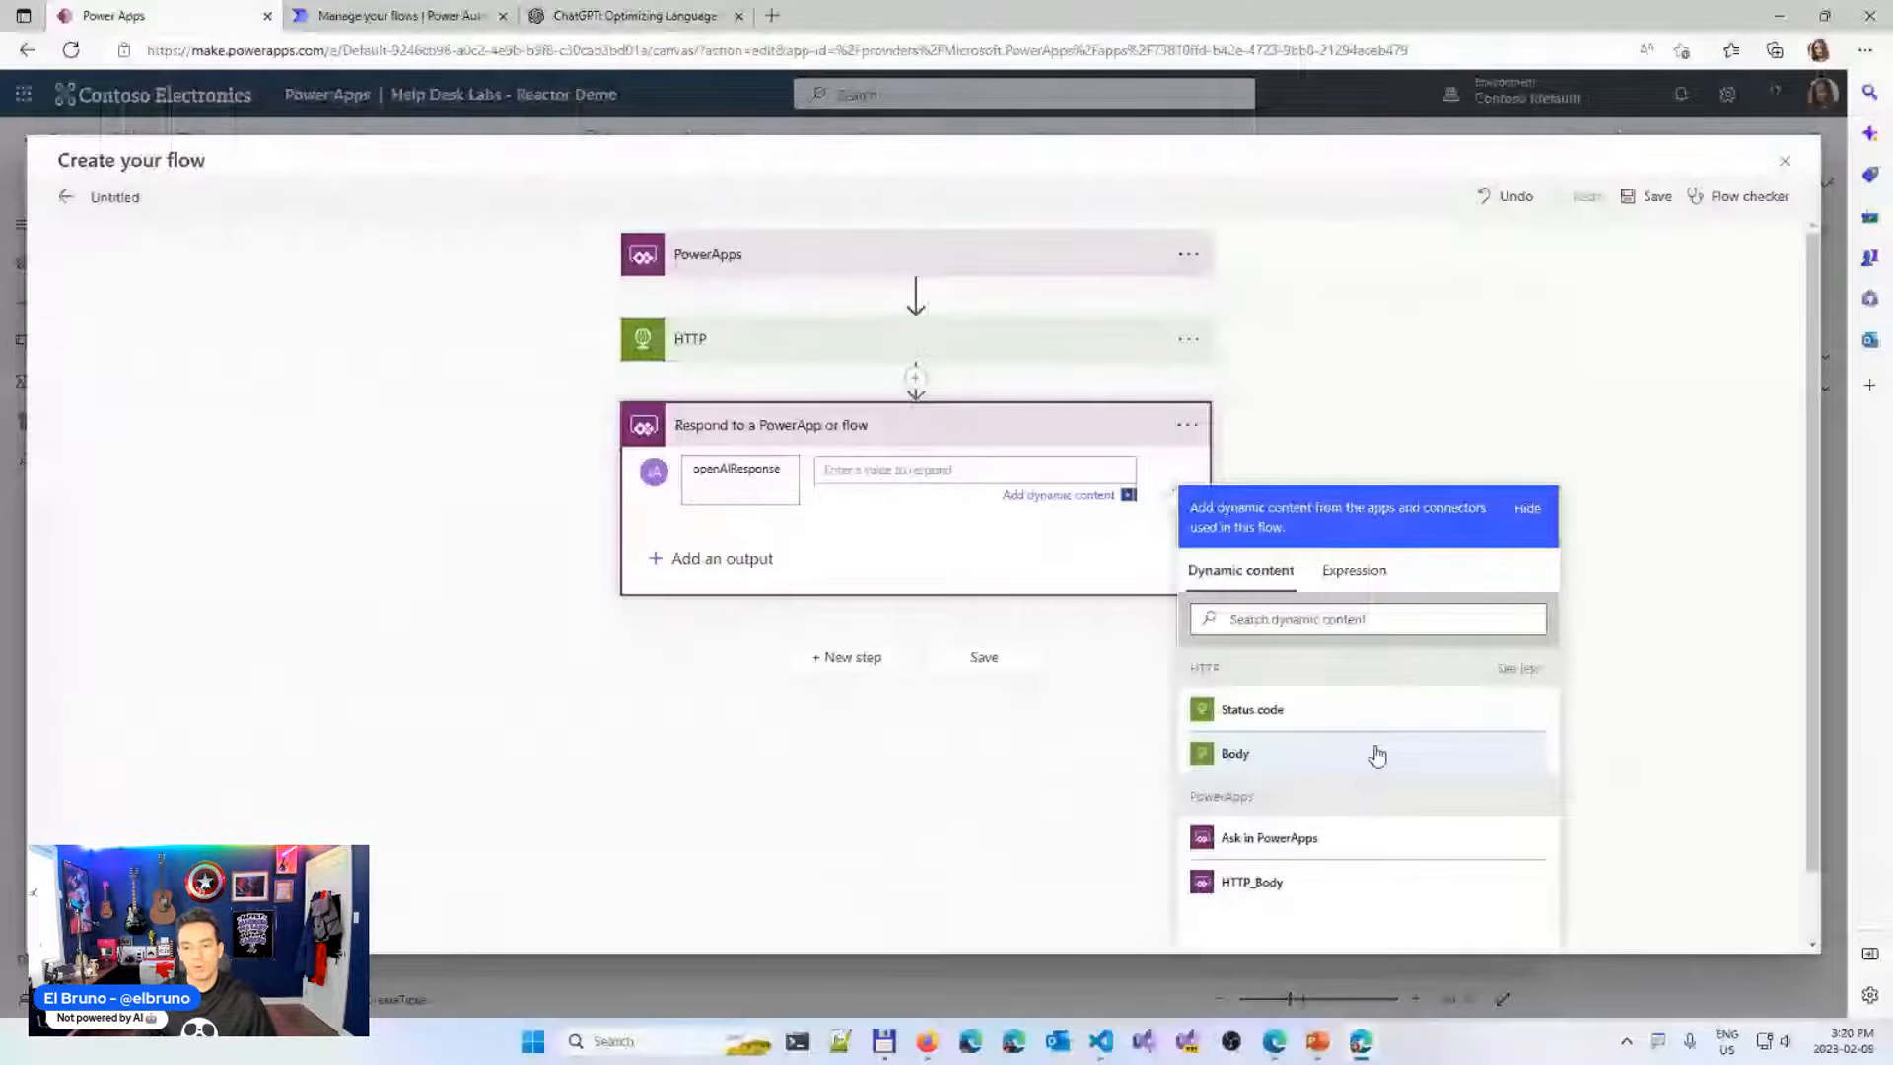
click(1378, 757)
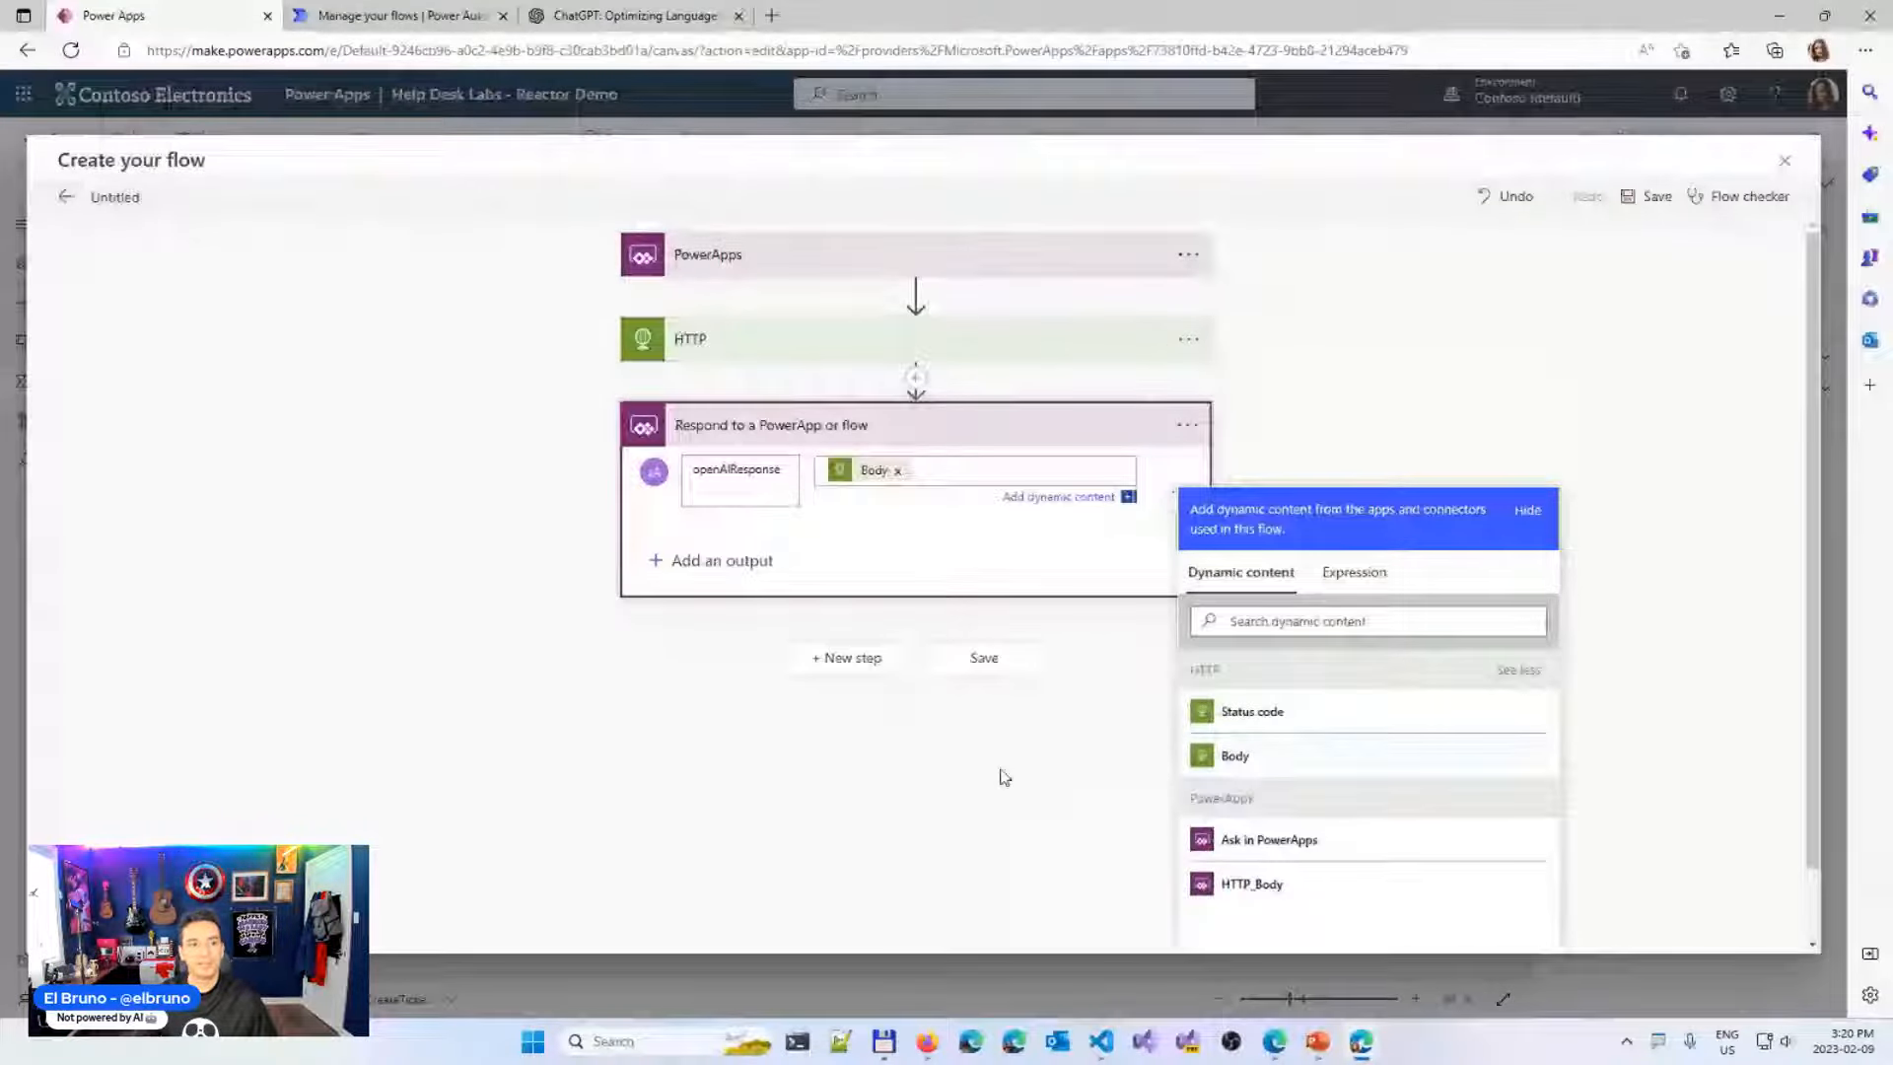
click(1001, 776)
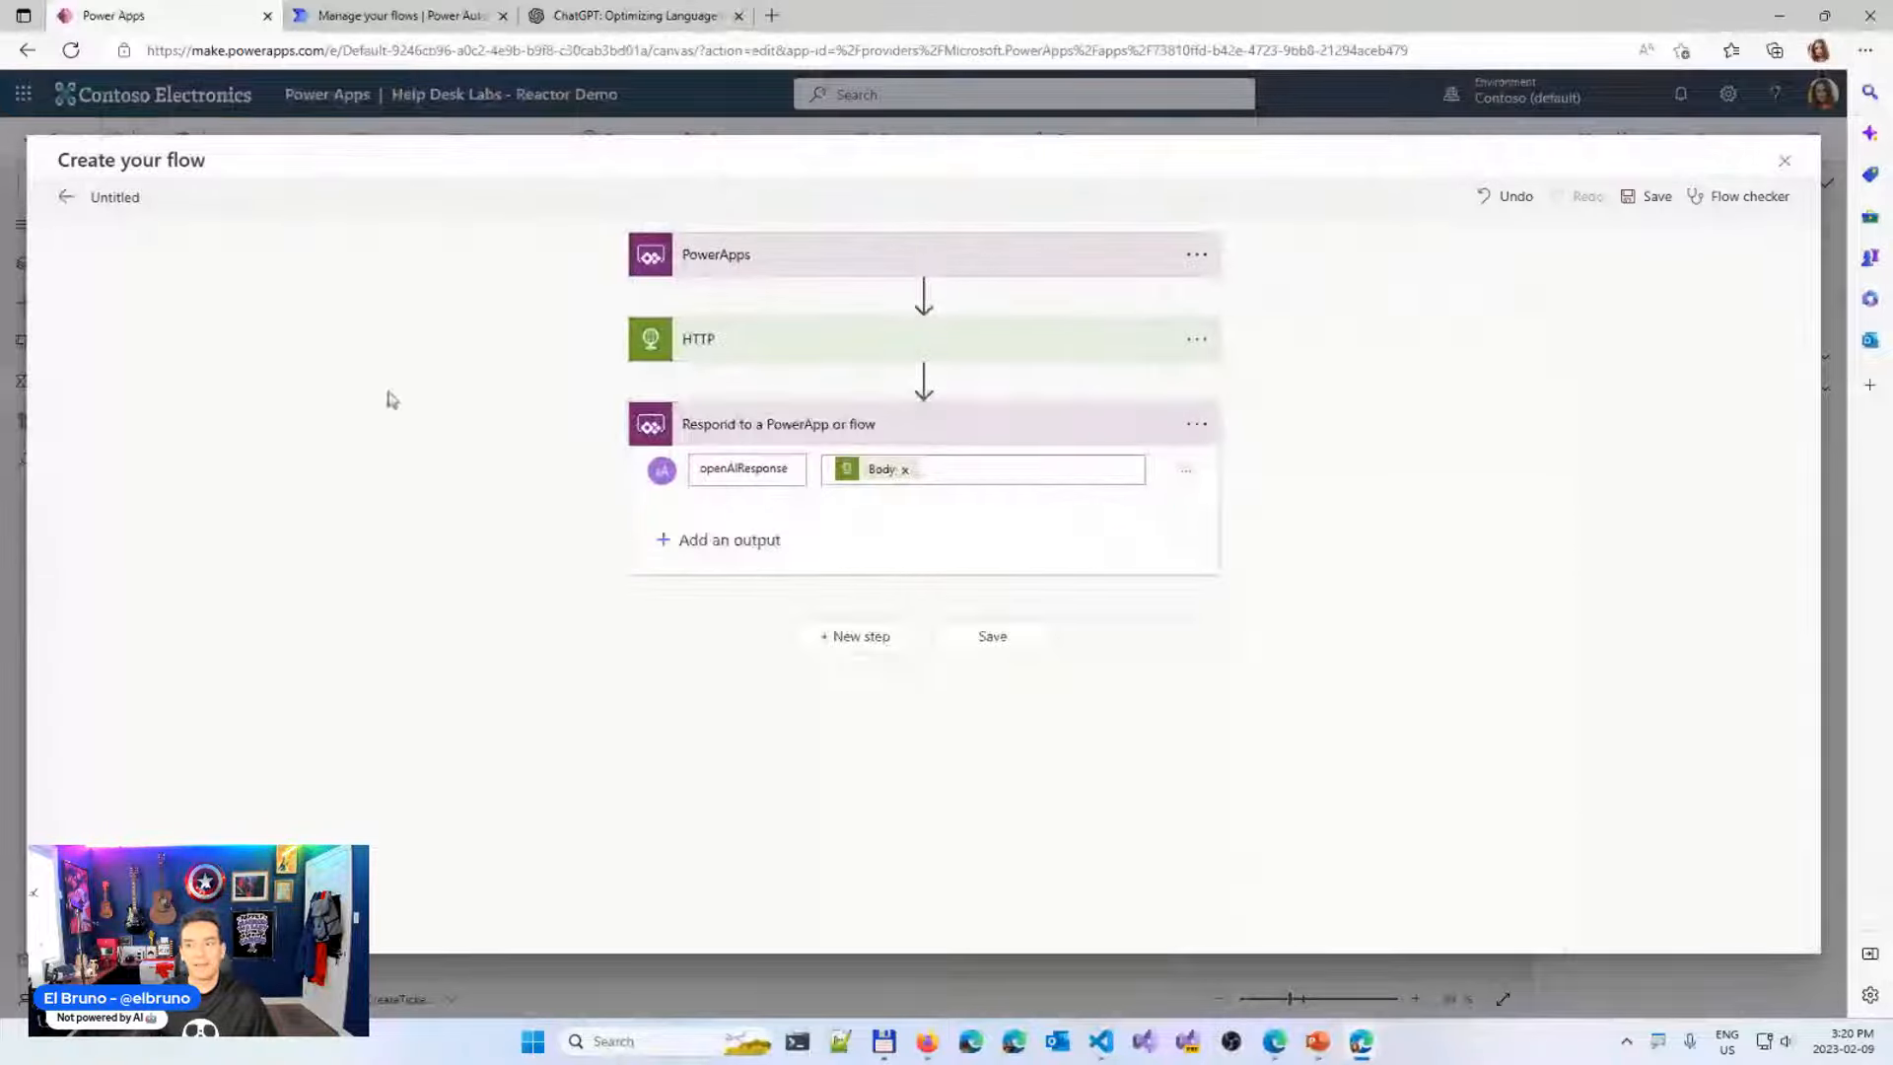
Rename the untitled flow to Reactor_OpenAI_Labs and save it
click(134, 197)
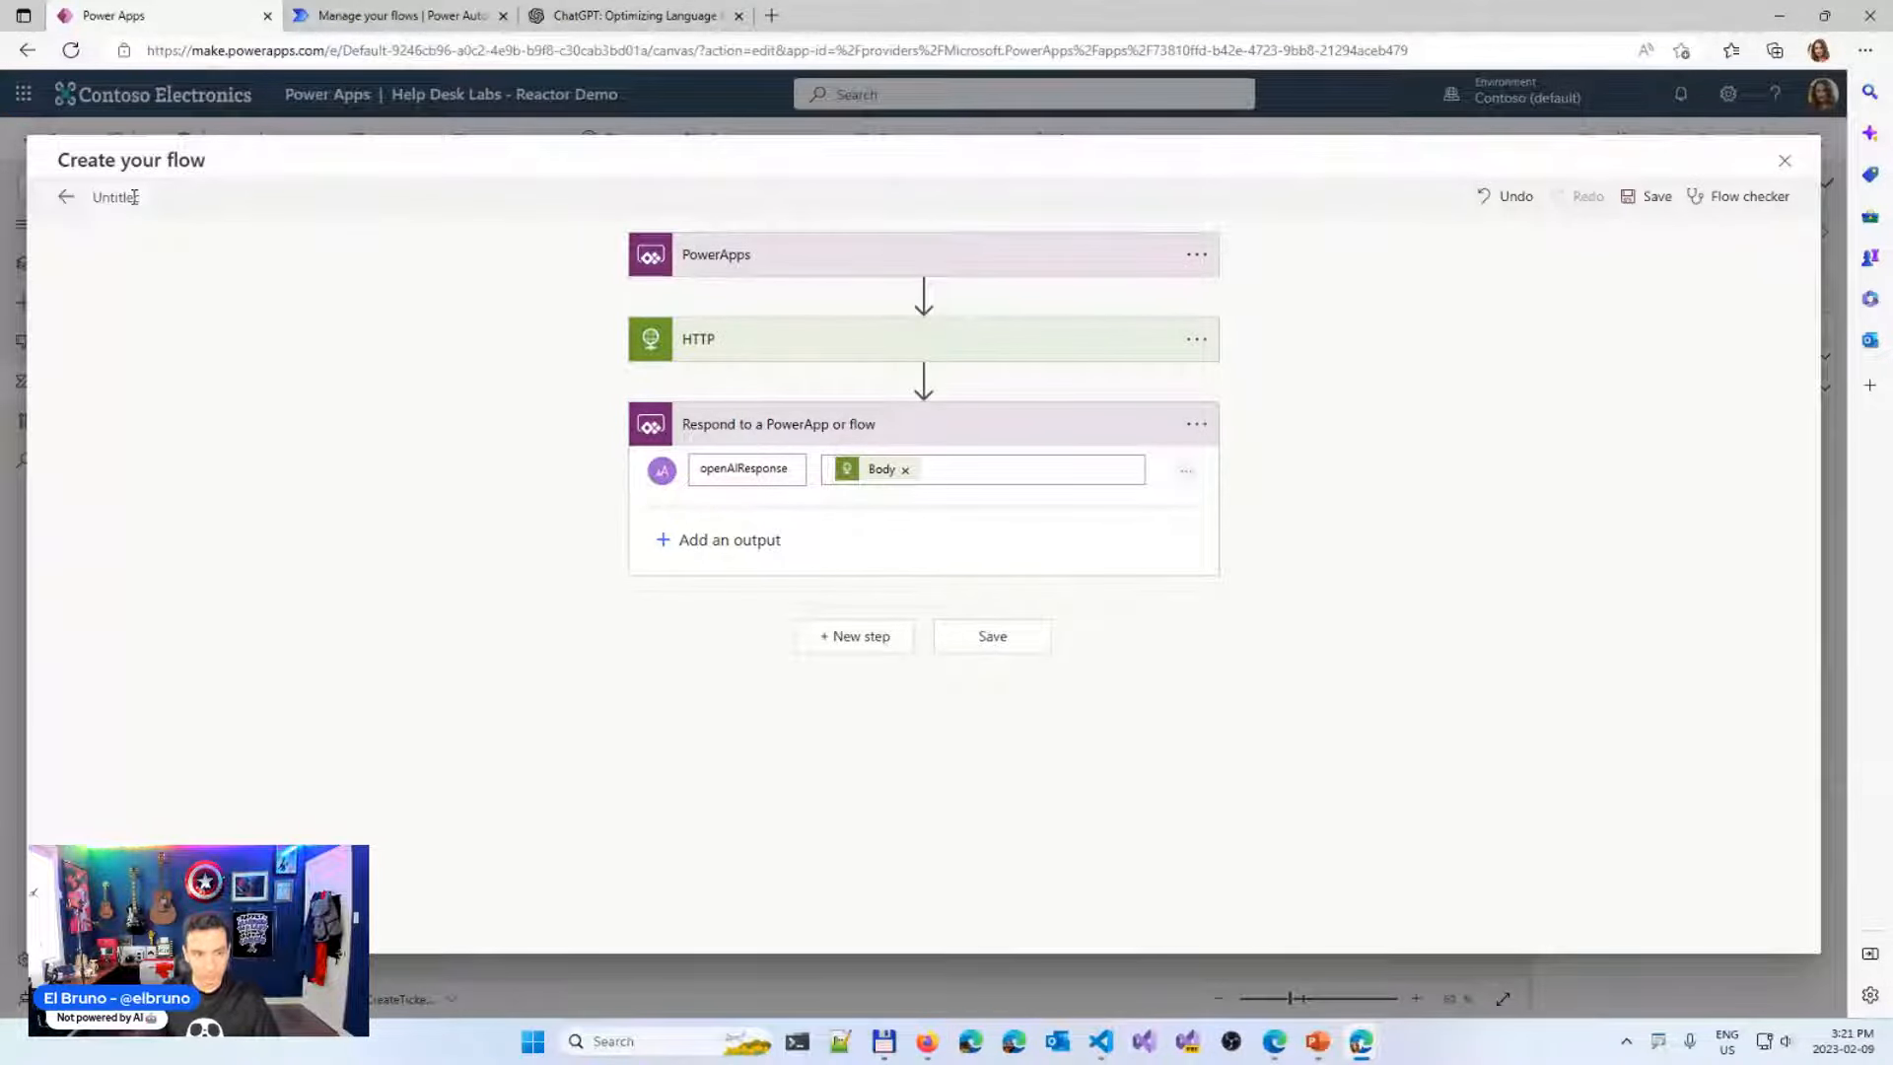
text(Reactor)
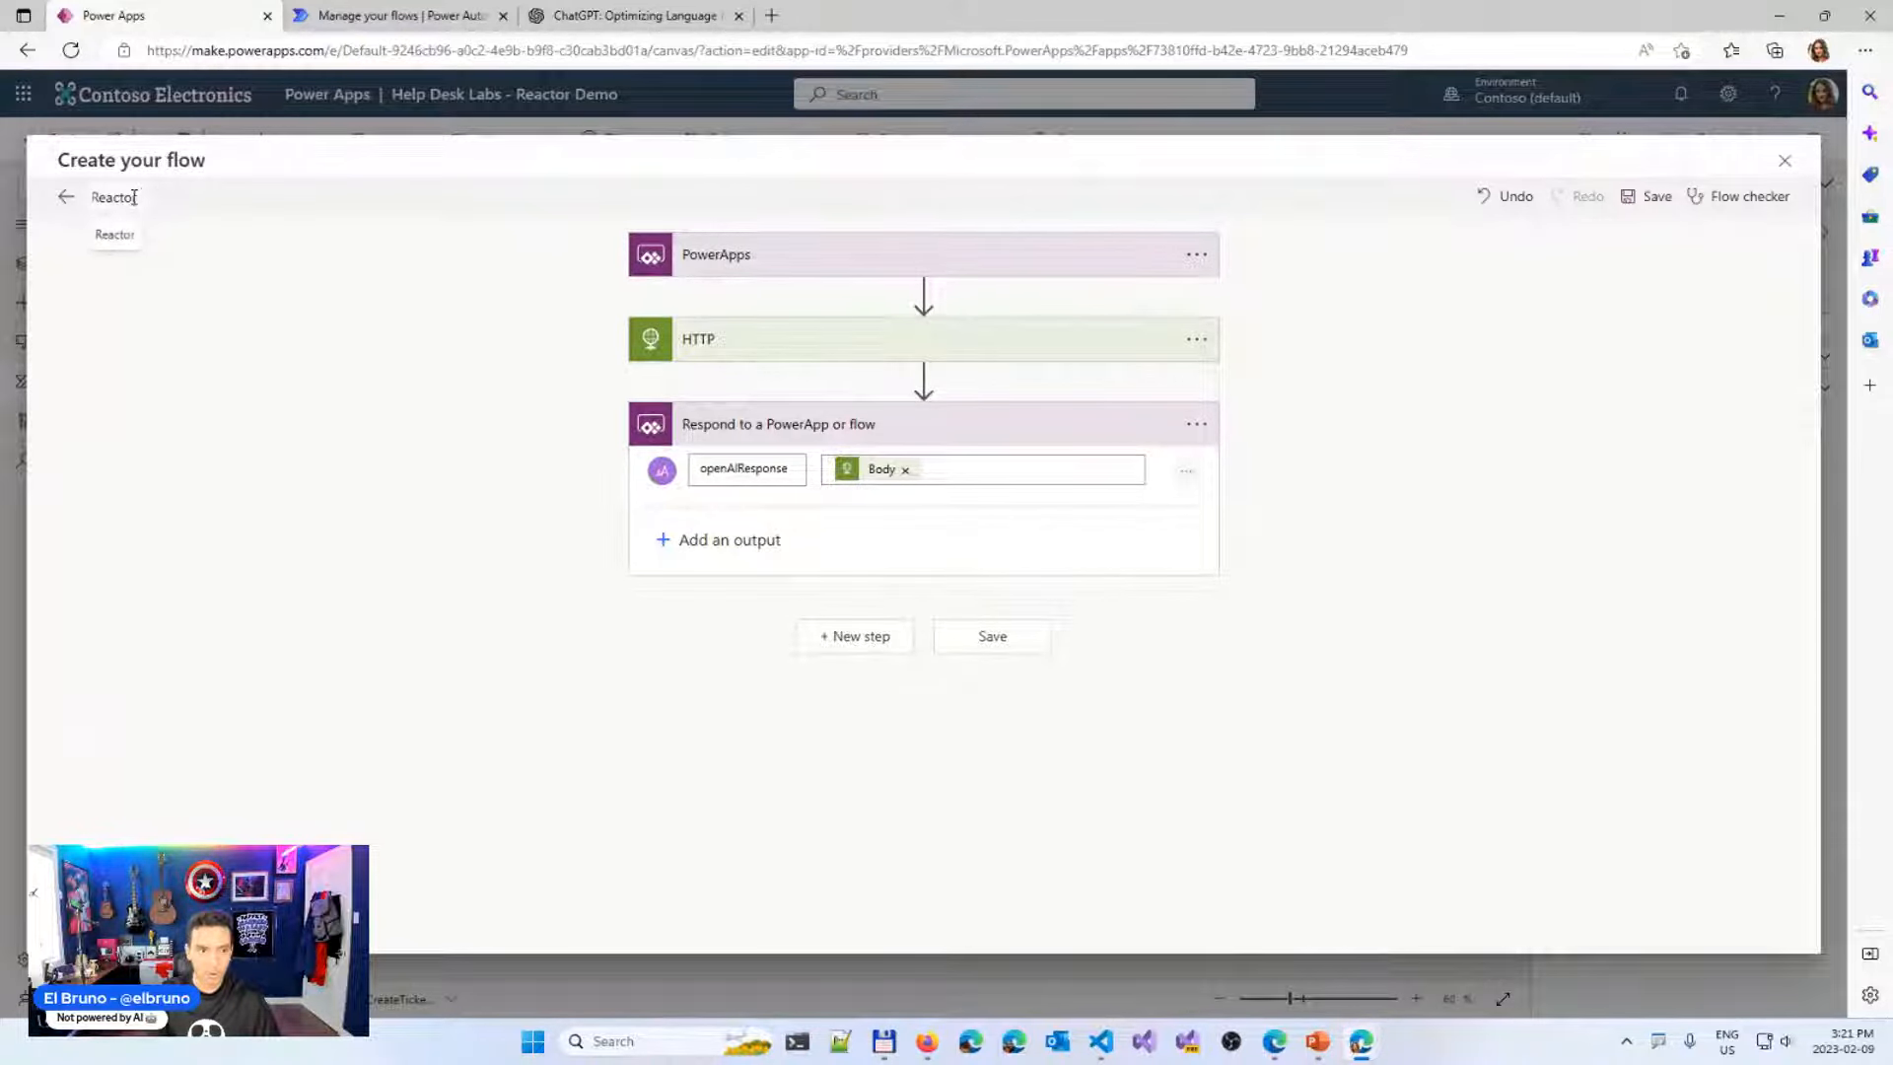
text(_OpenAI)
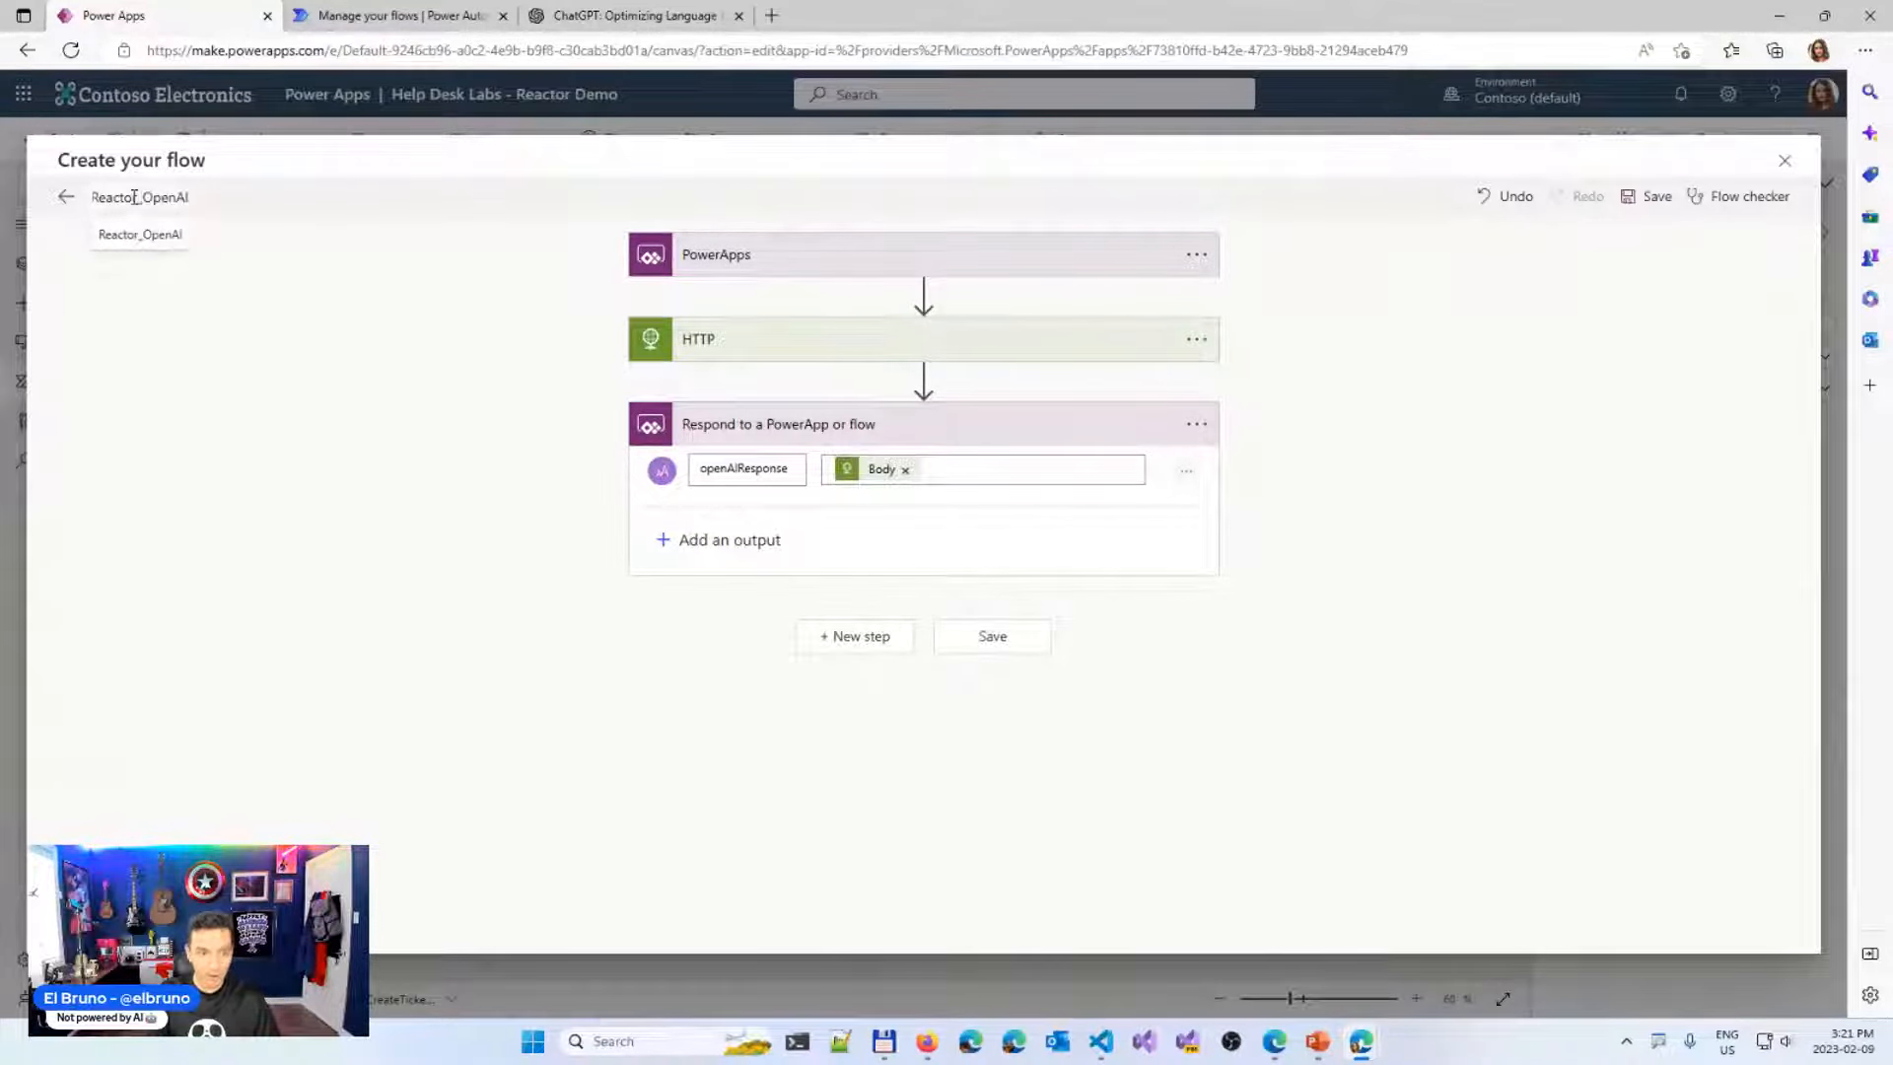
text(_Labs)
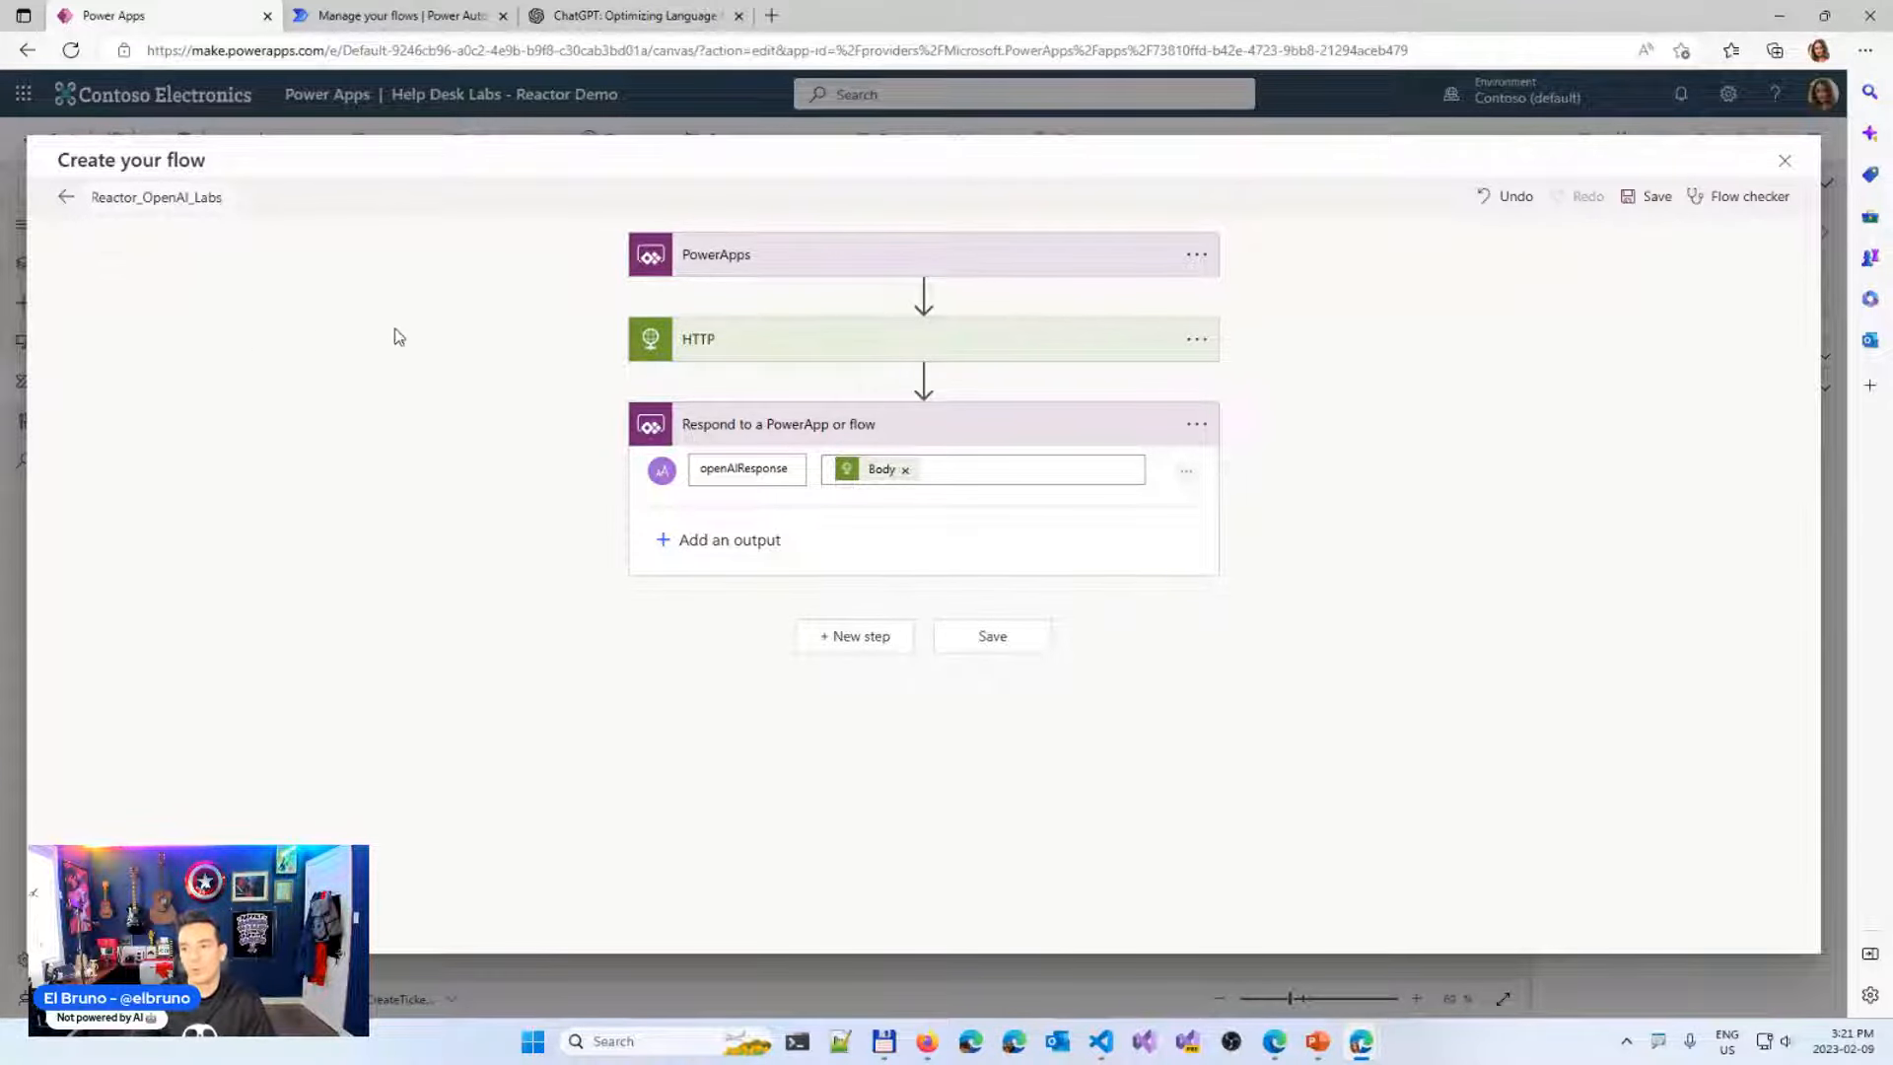
click(1640, 202)
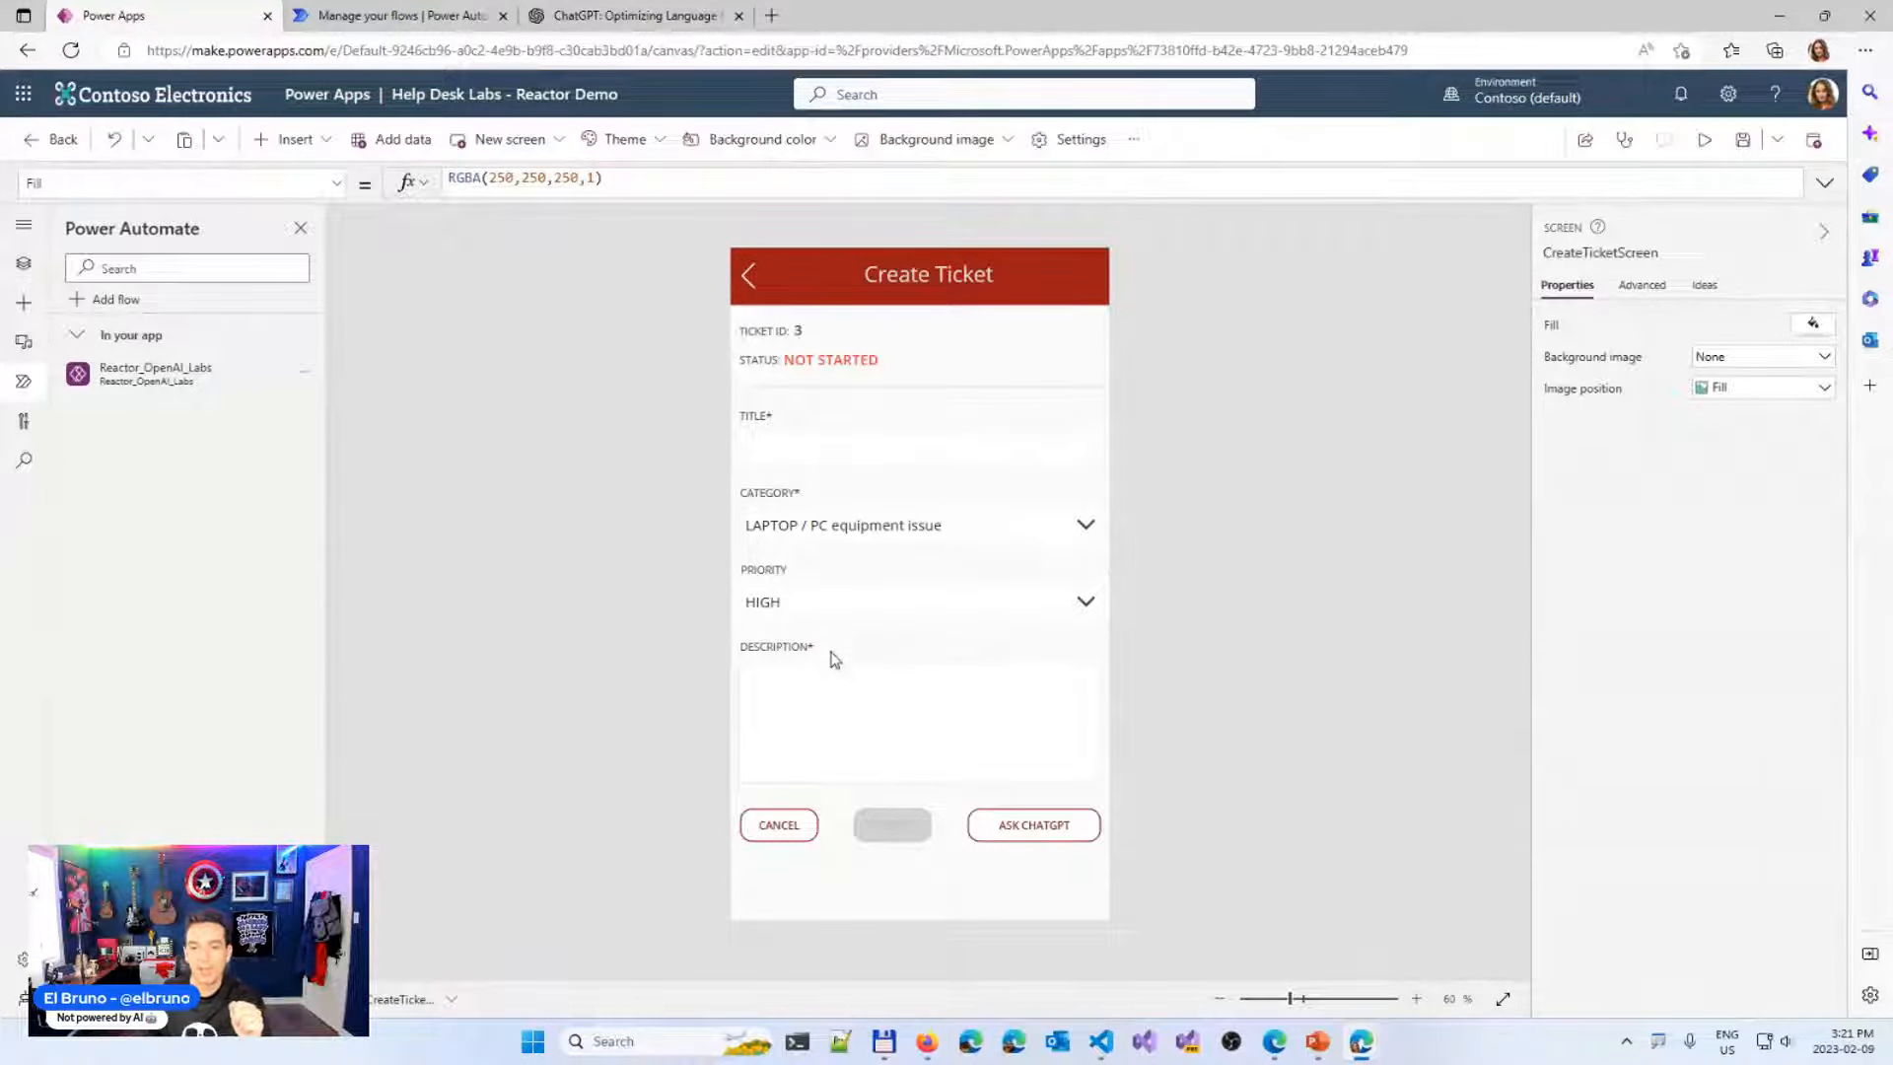
Begin the Ask ChatGPT button's OnSelect formula with Set(openAIResult, Reactor_OpenAI_Labs.Run( above the existing Set lines
click(1029, 828)
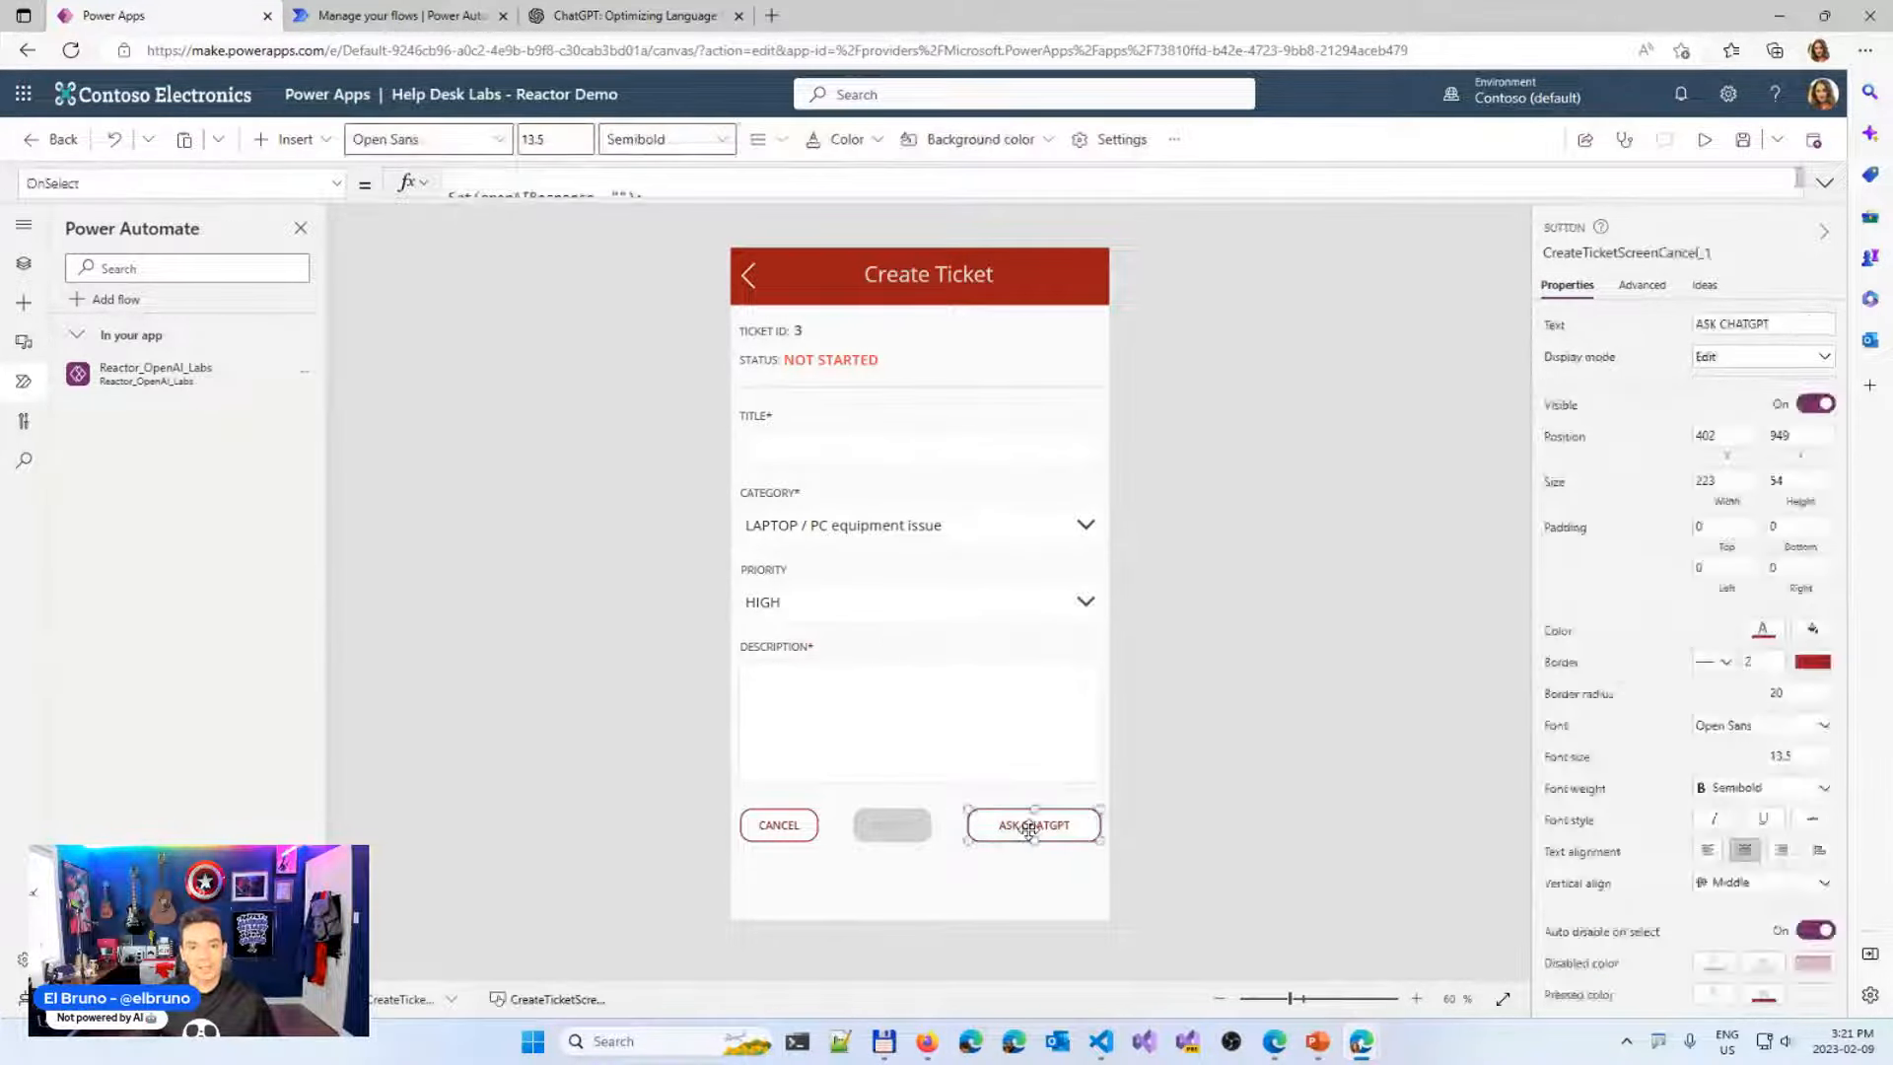
click(654, 195)
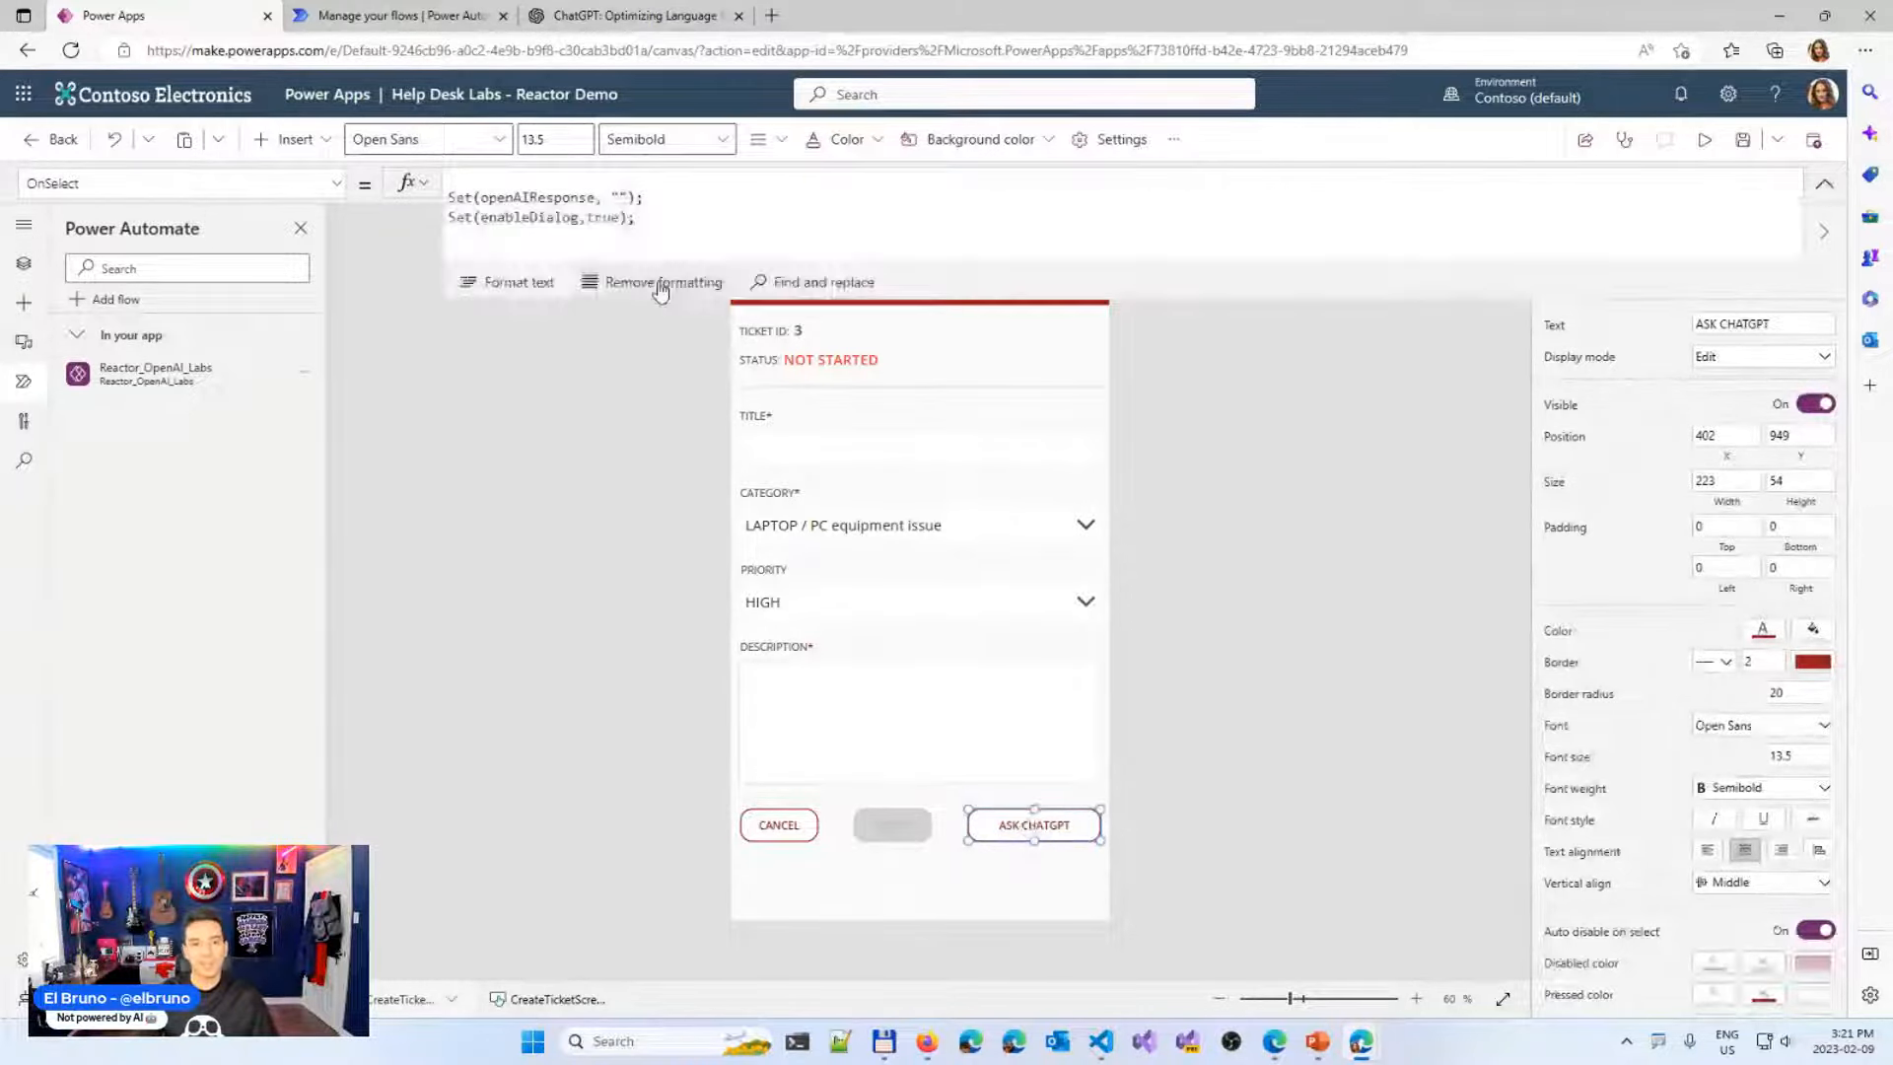
key(Return)
key(Return)
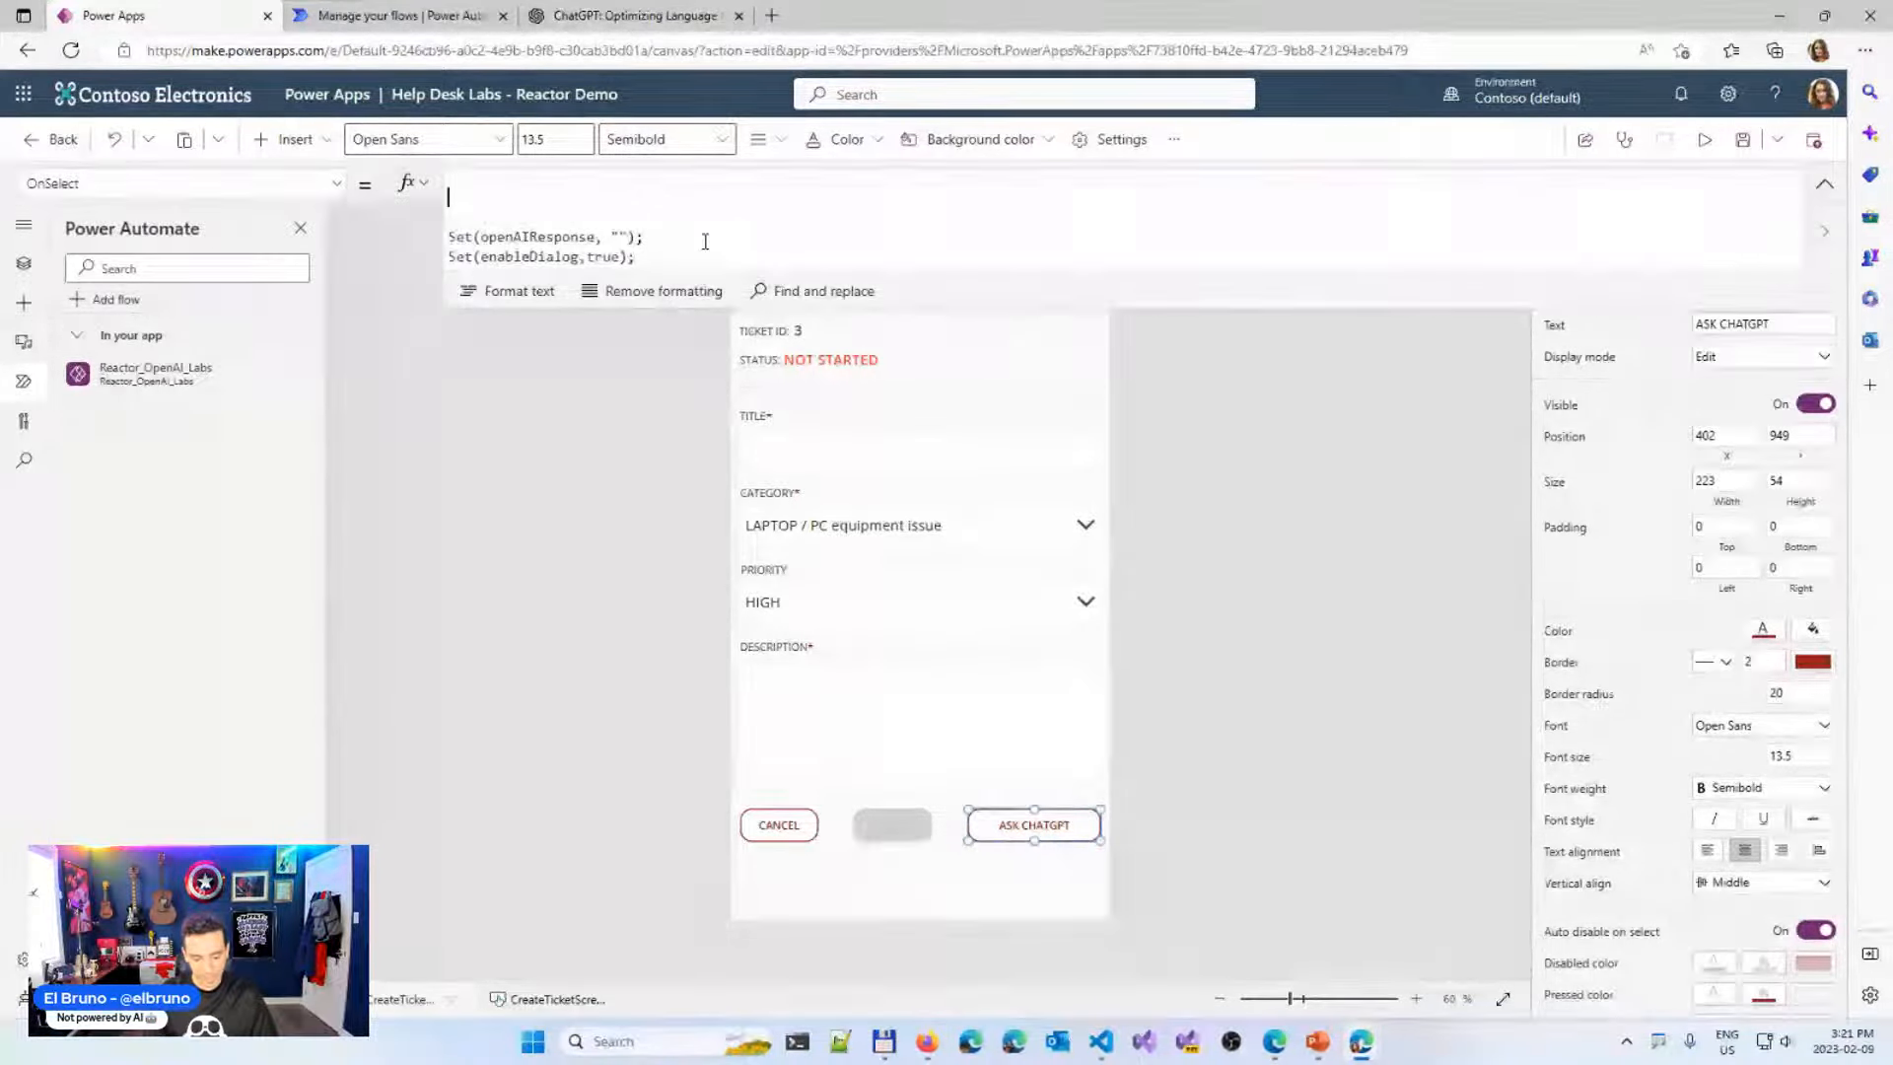
text(Set)
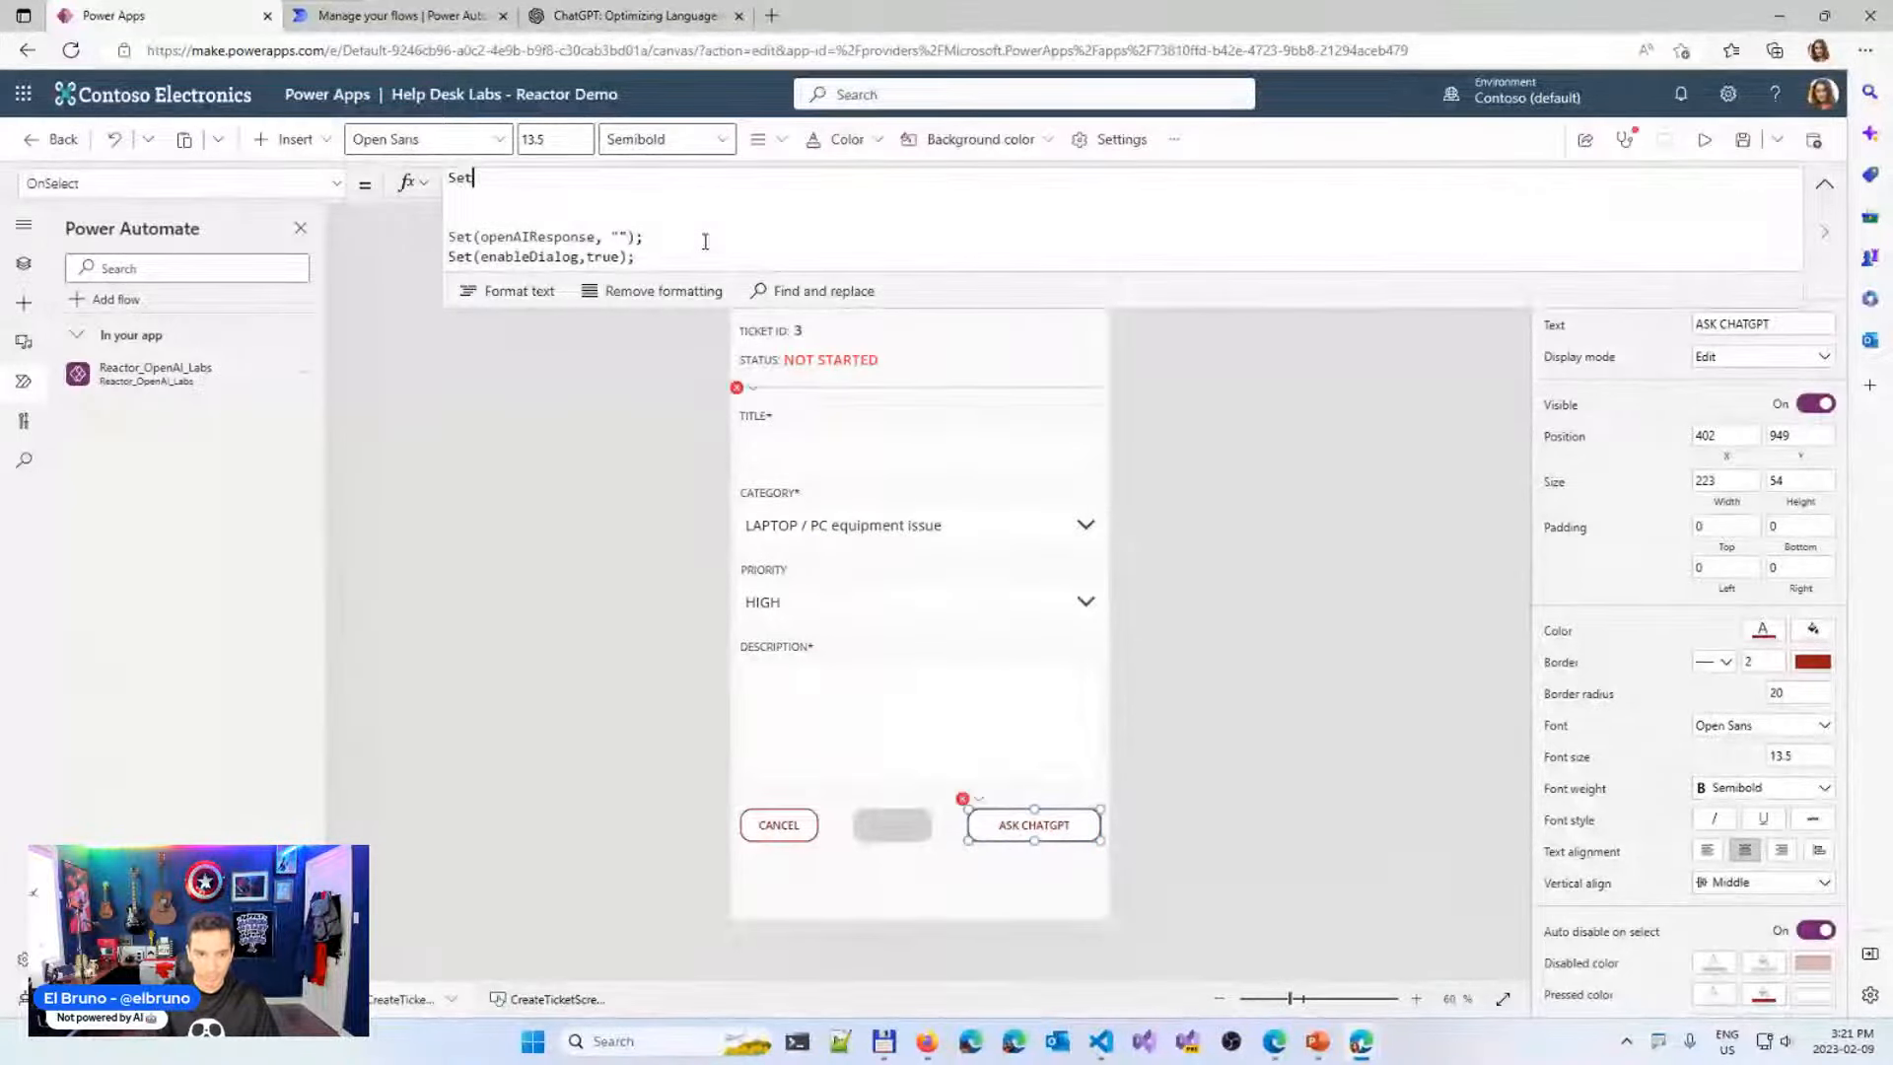
text((openA)
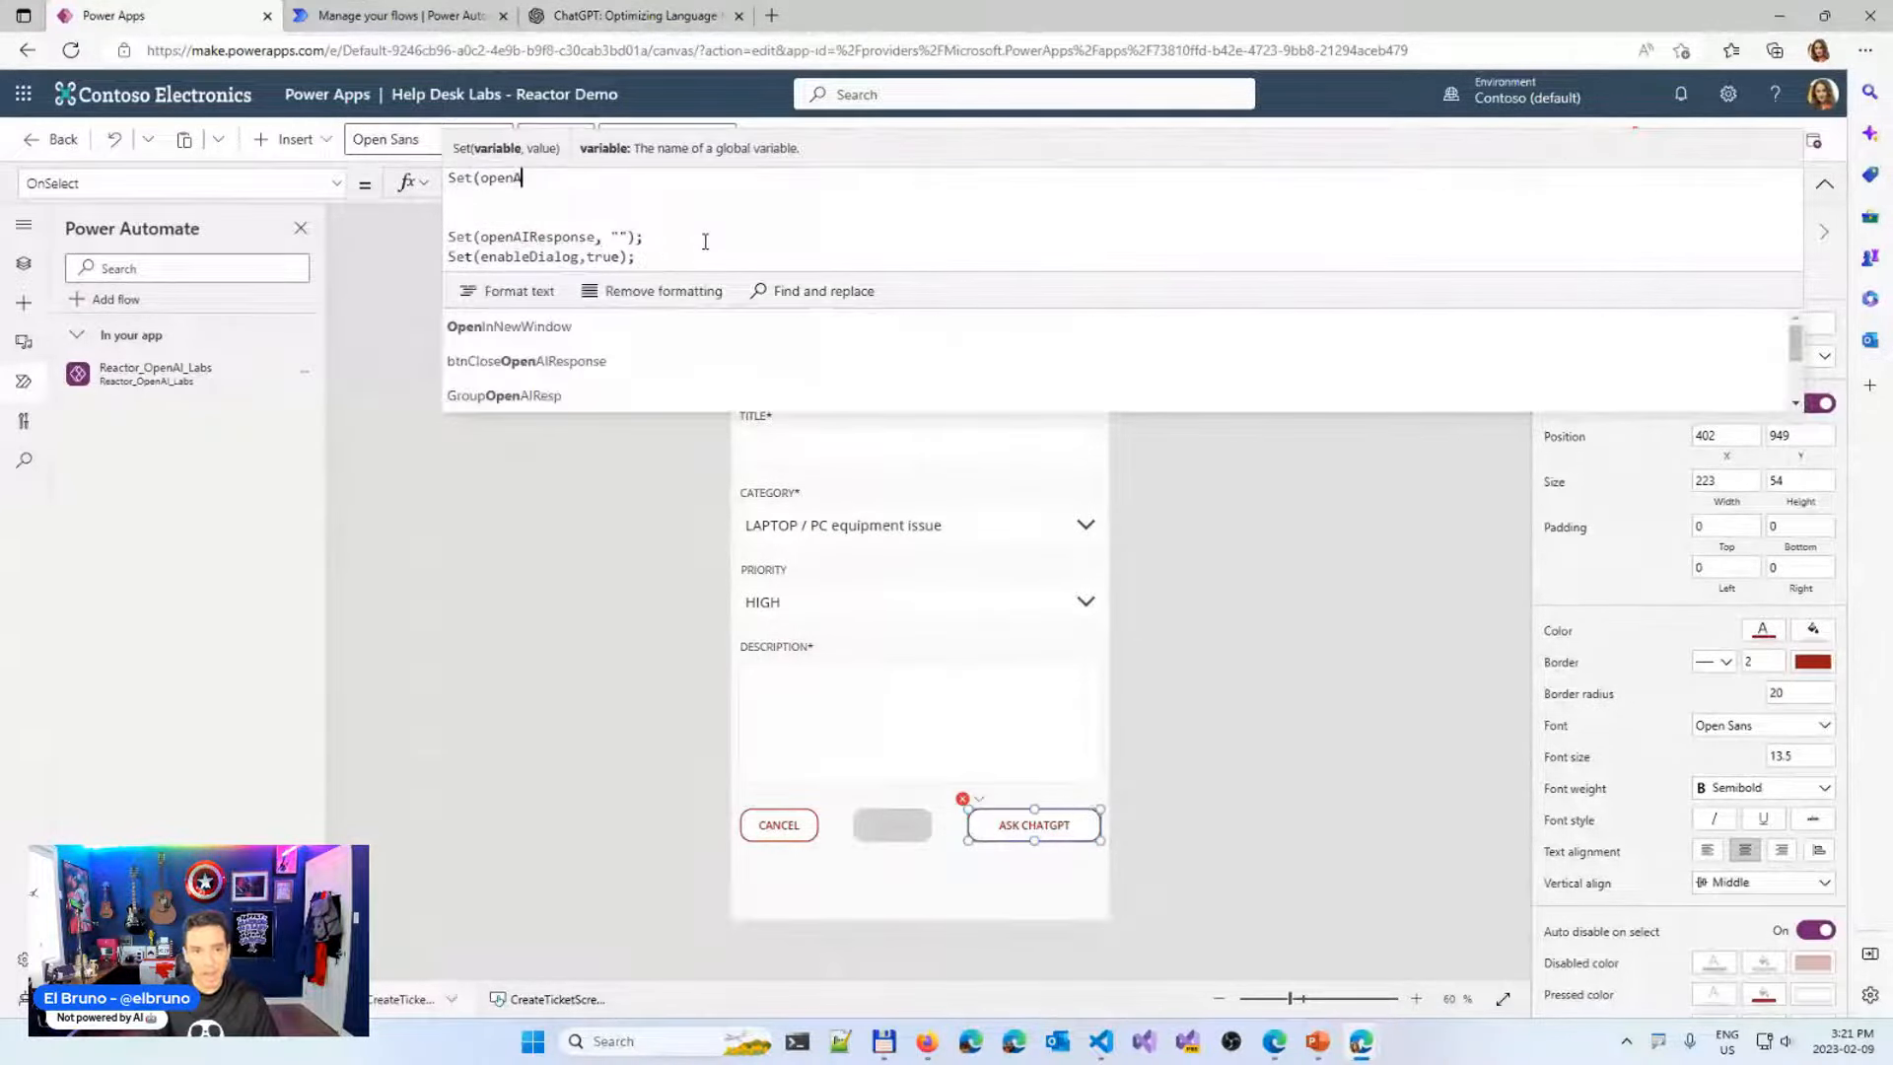
text(IR)
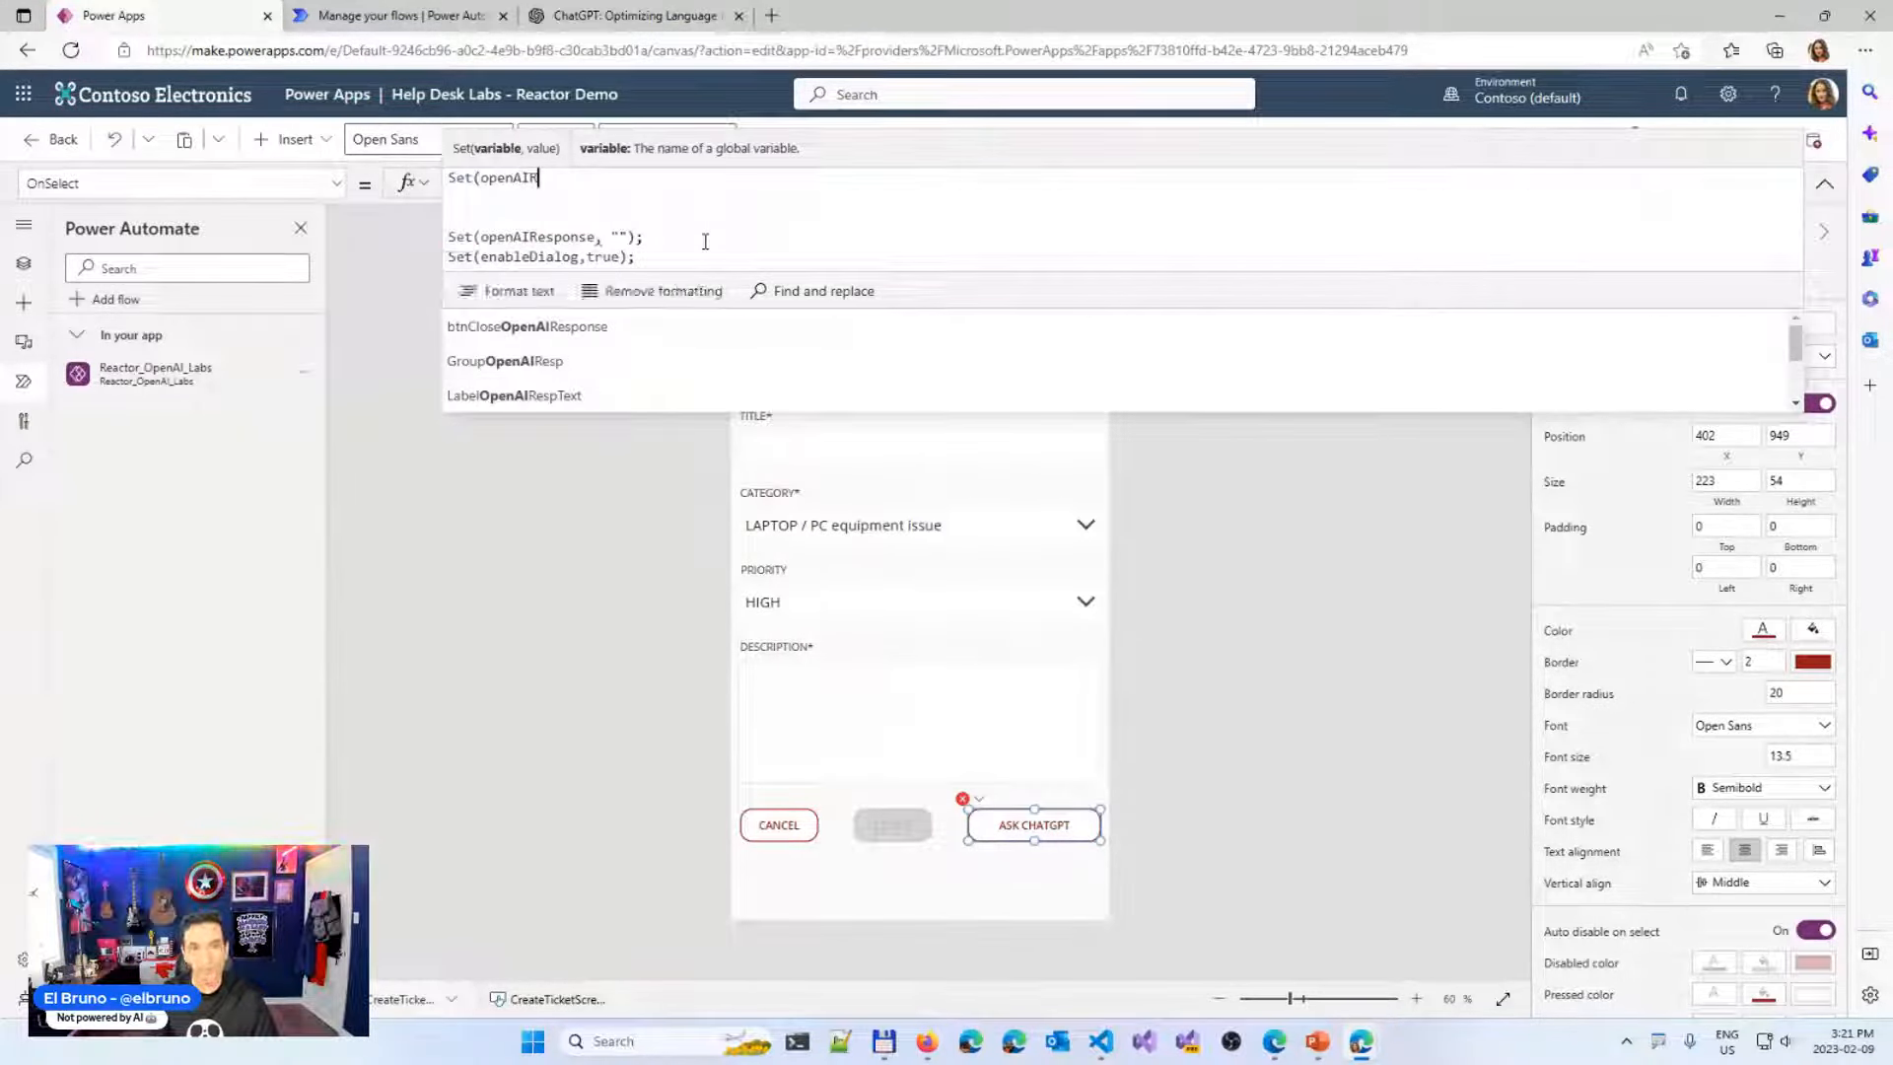
text(esult,)
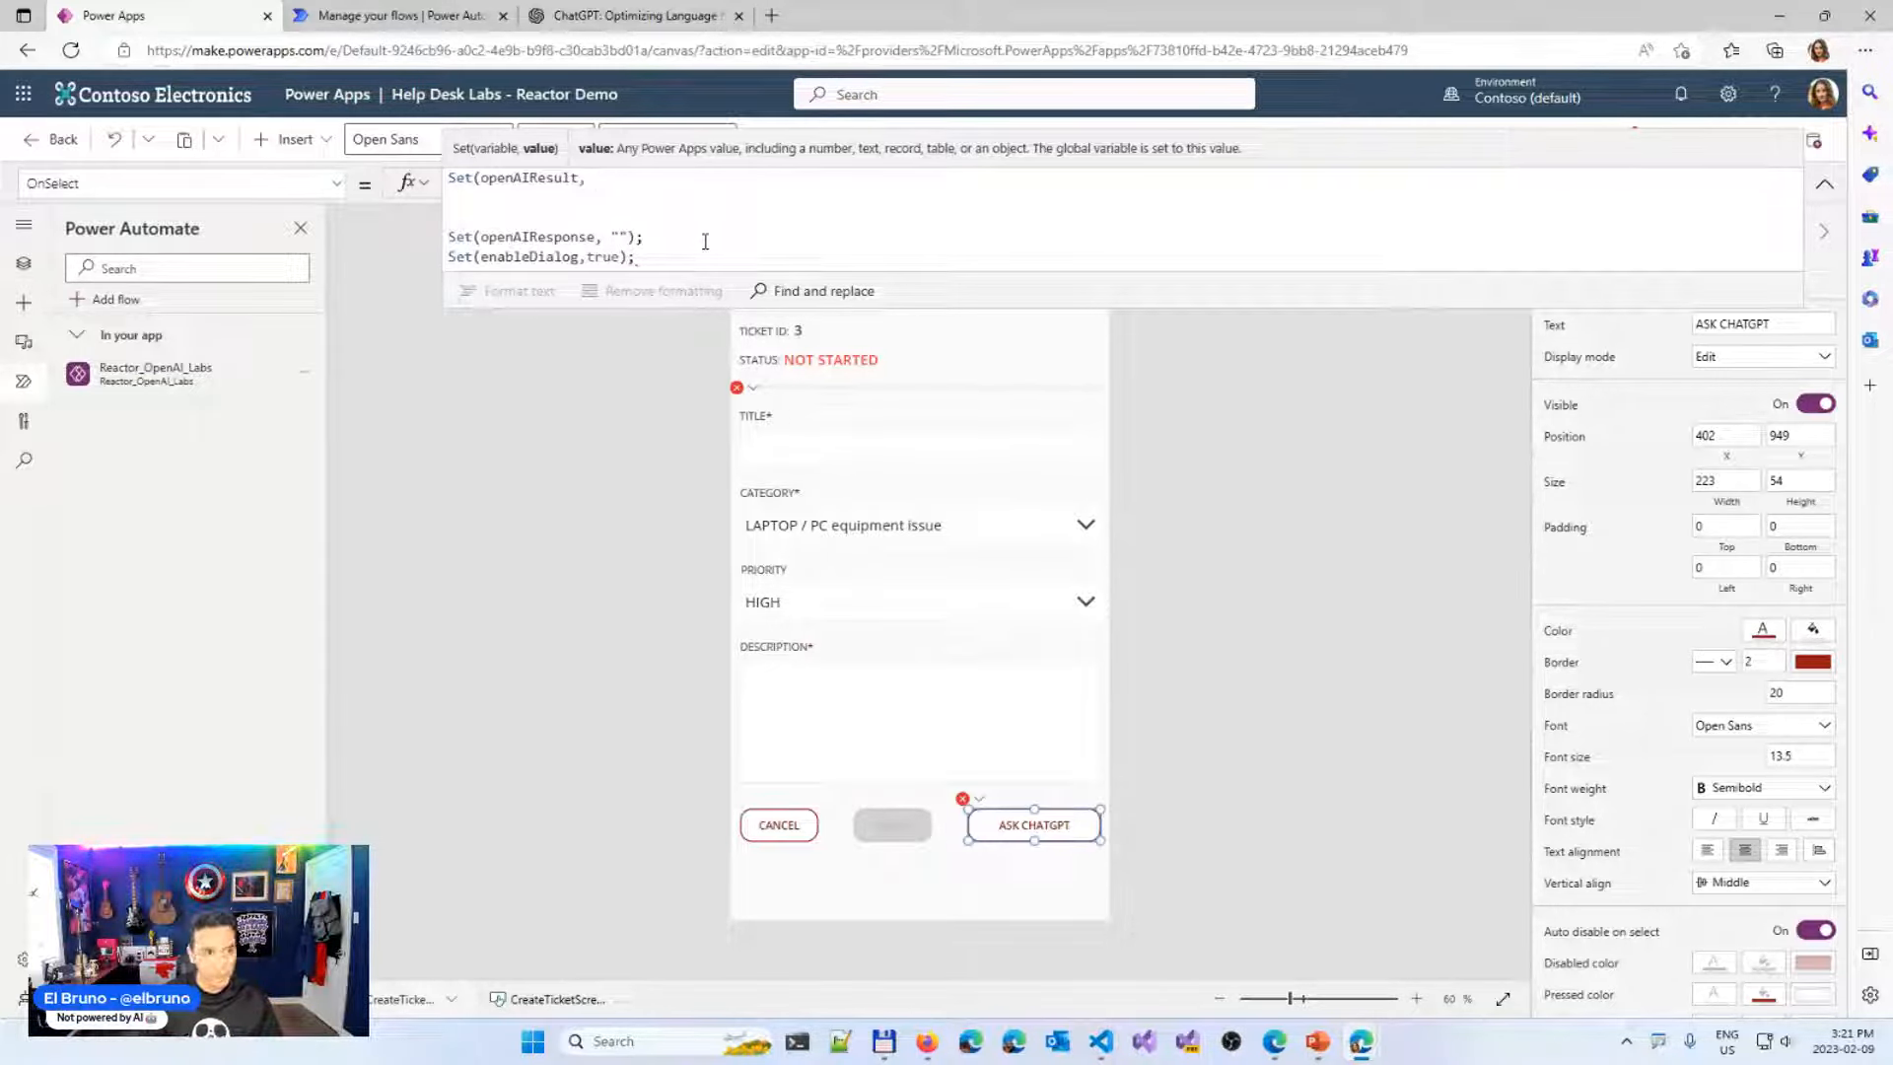
text(Reactor)
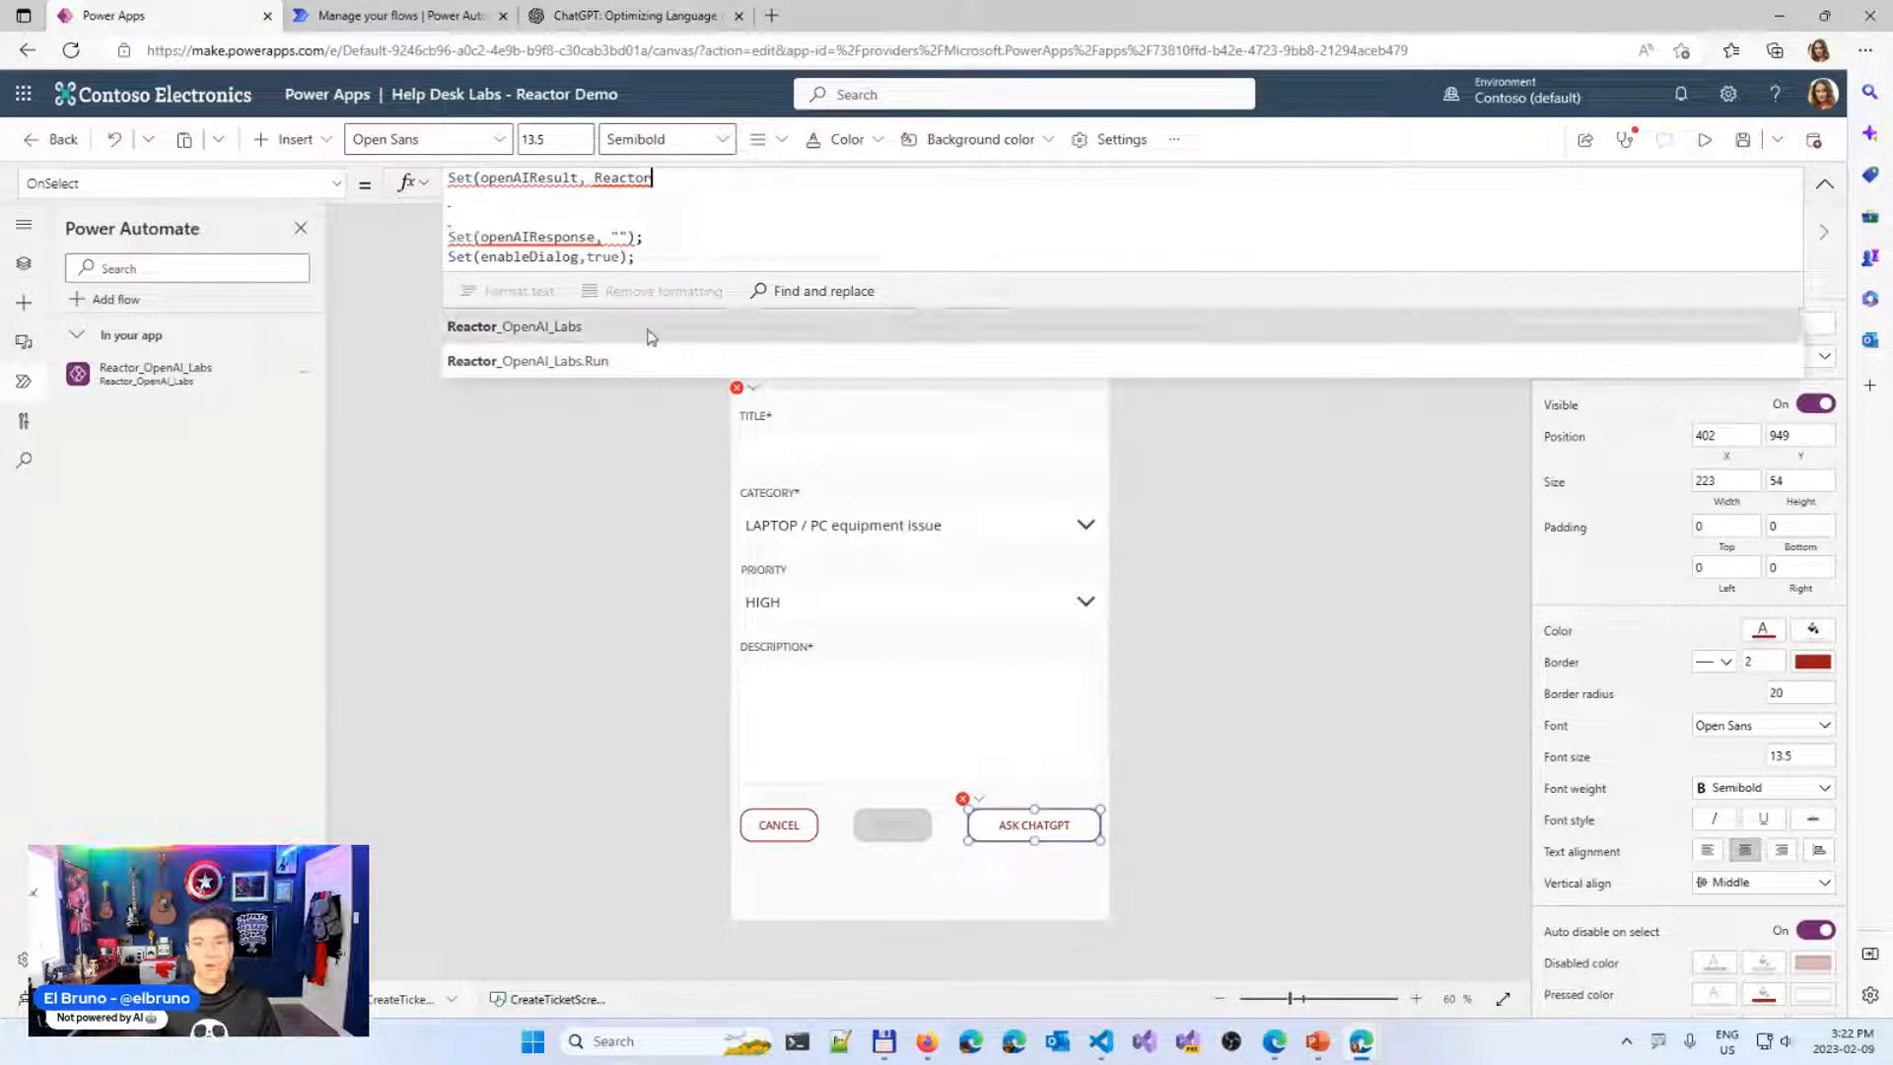
click(631, 362)
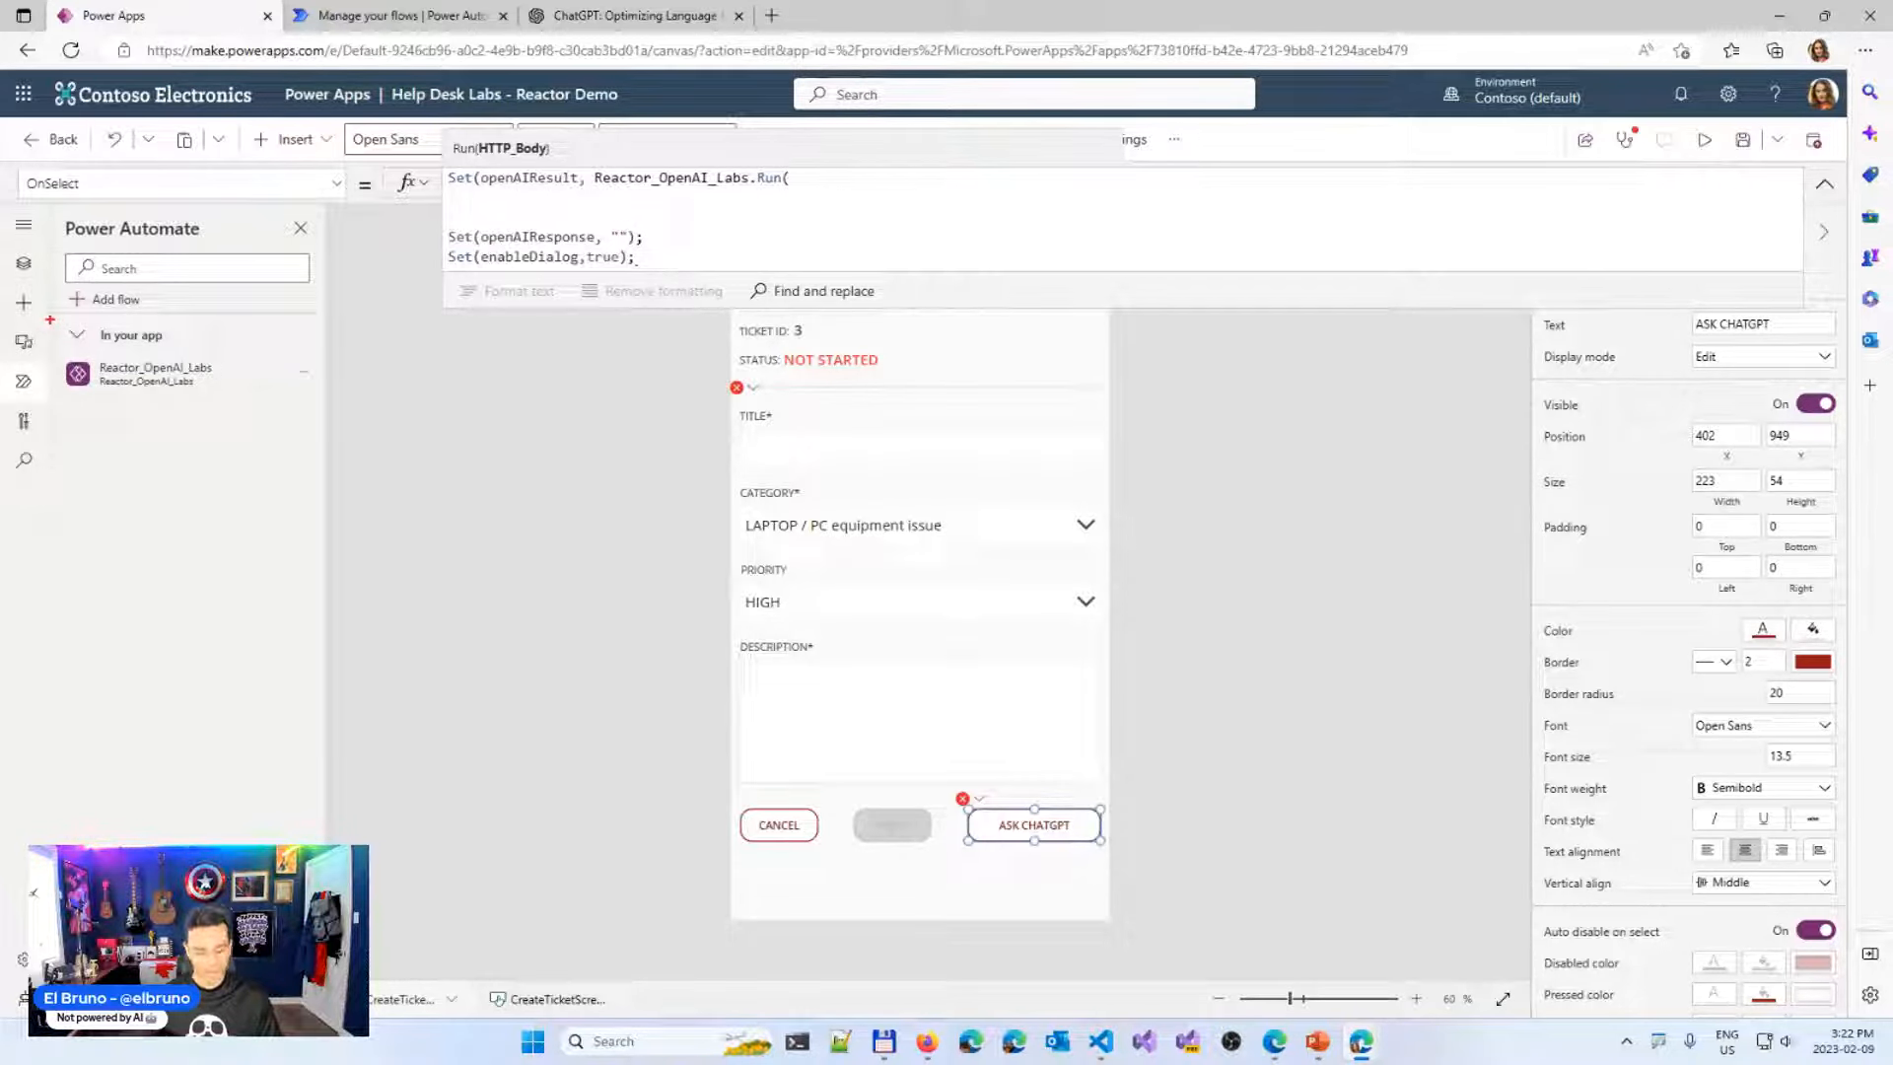
drag(44, 342, 350, 401)
mouse_move(591, 200)
mouse_down()
mouse_move(781, 182)
mouse_move(837, 153)
mouse_up()
drag(366, 334, 595, 206)
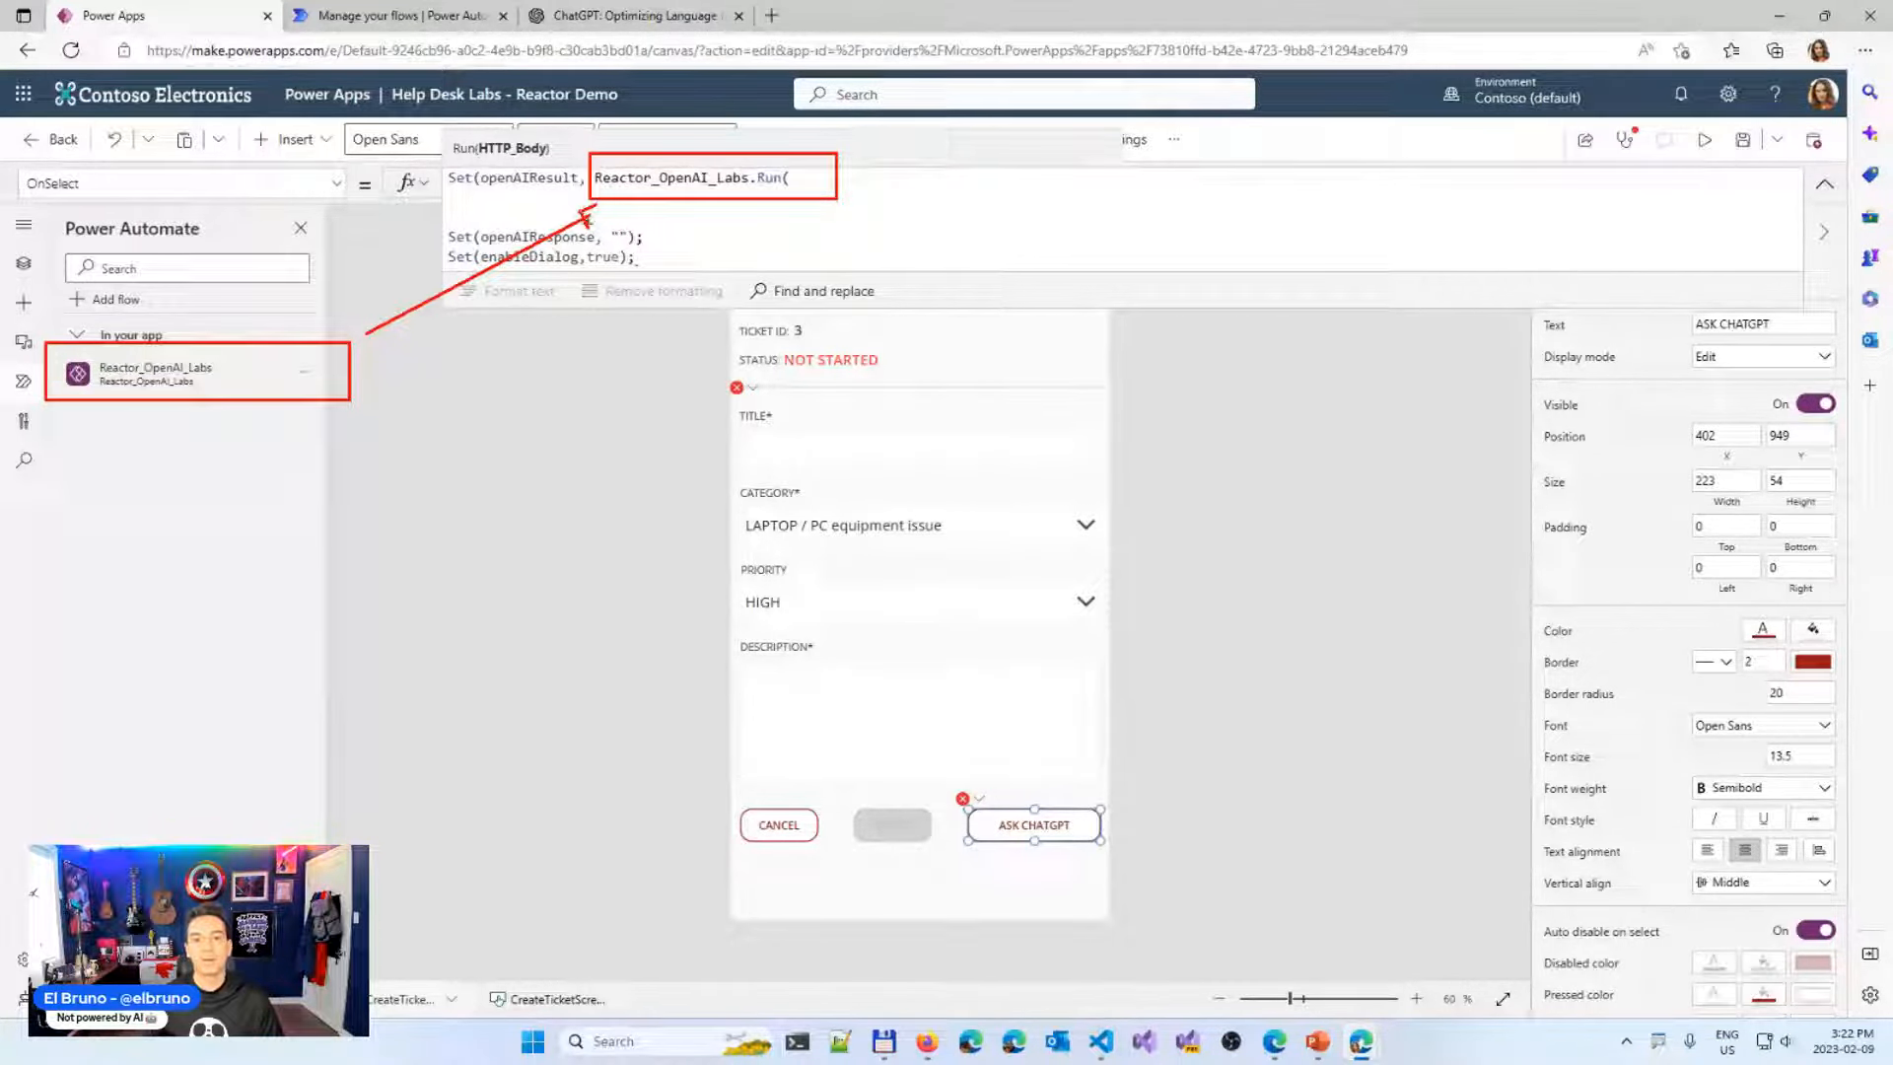
key(Escape)
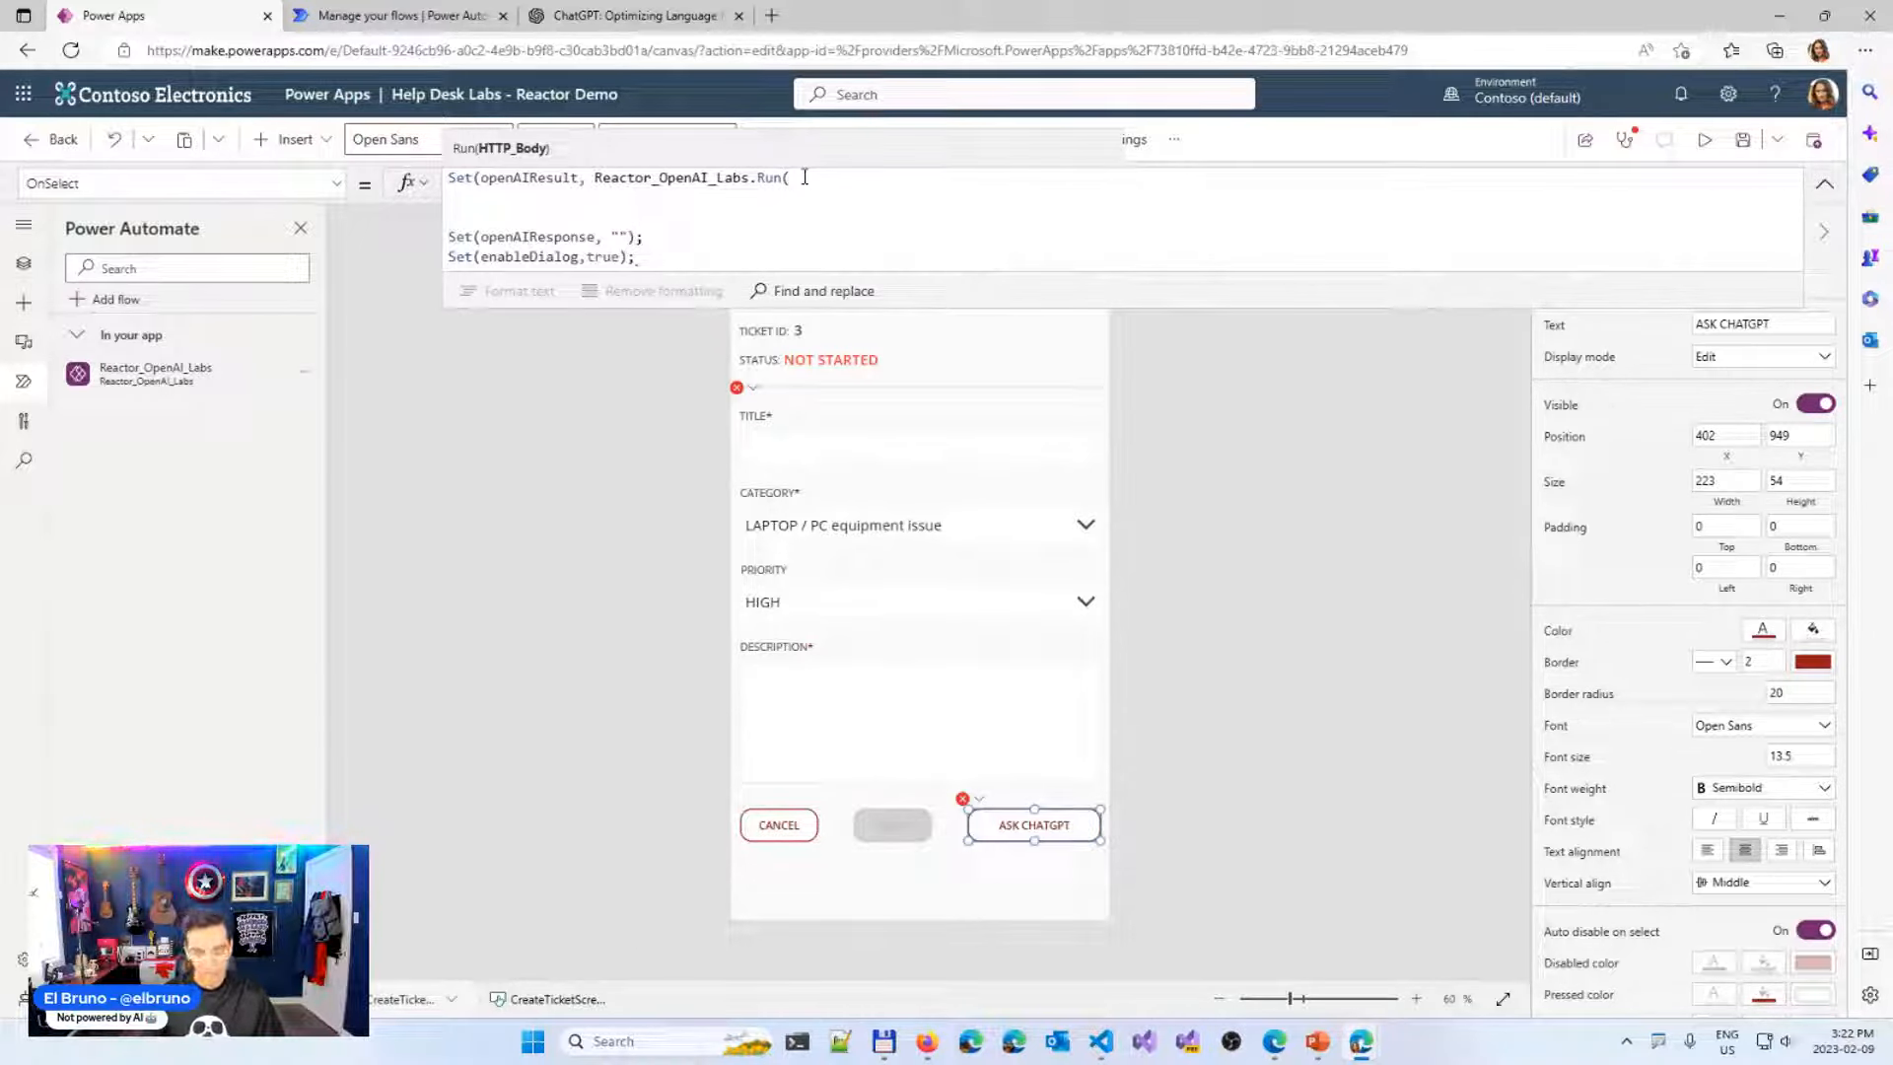
Try to find the description input for the flow's Run argument among the suggestions for CreateTicketScreenDesc
text(CreateTicket)
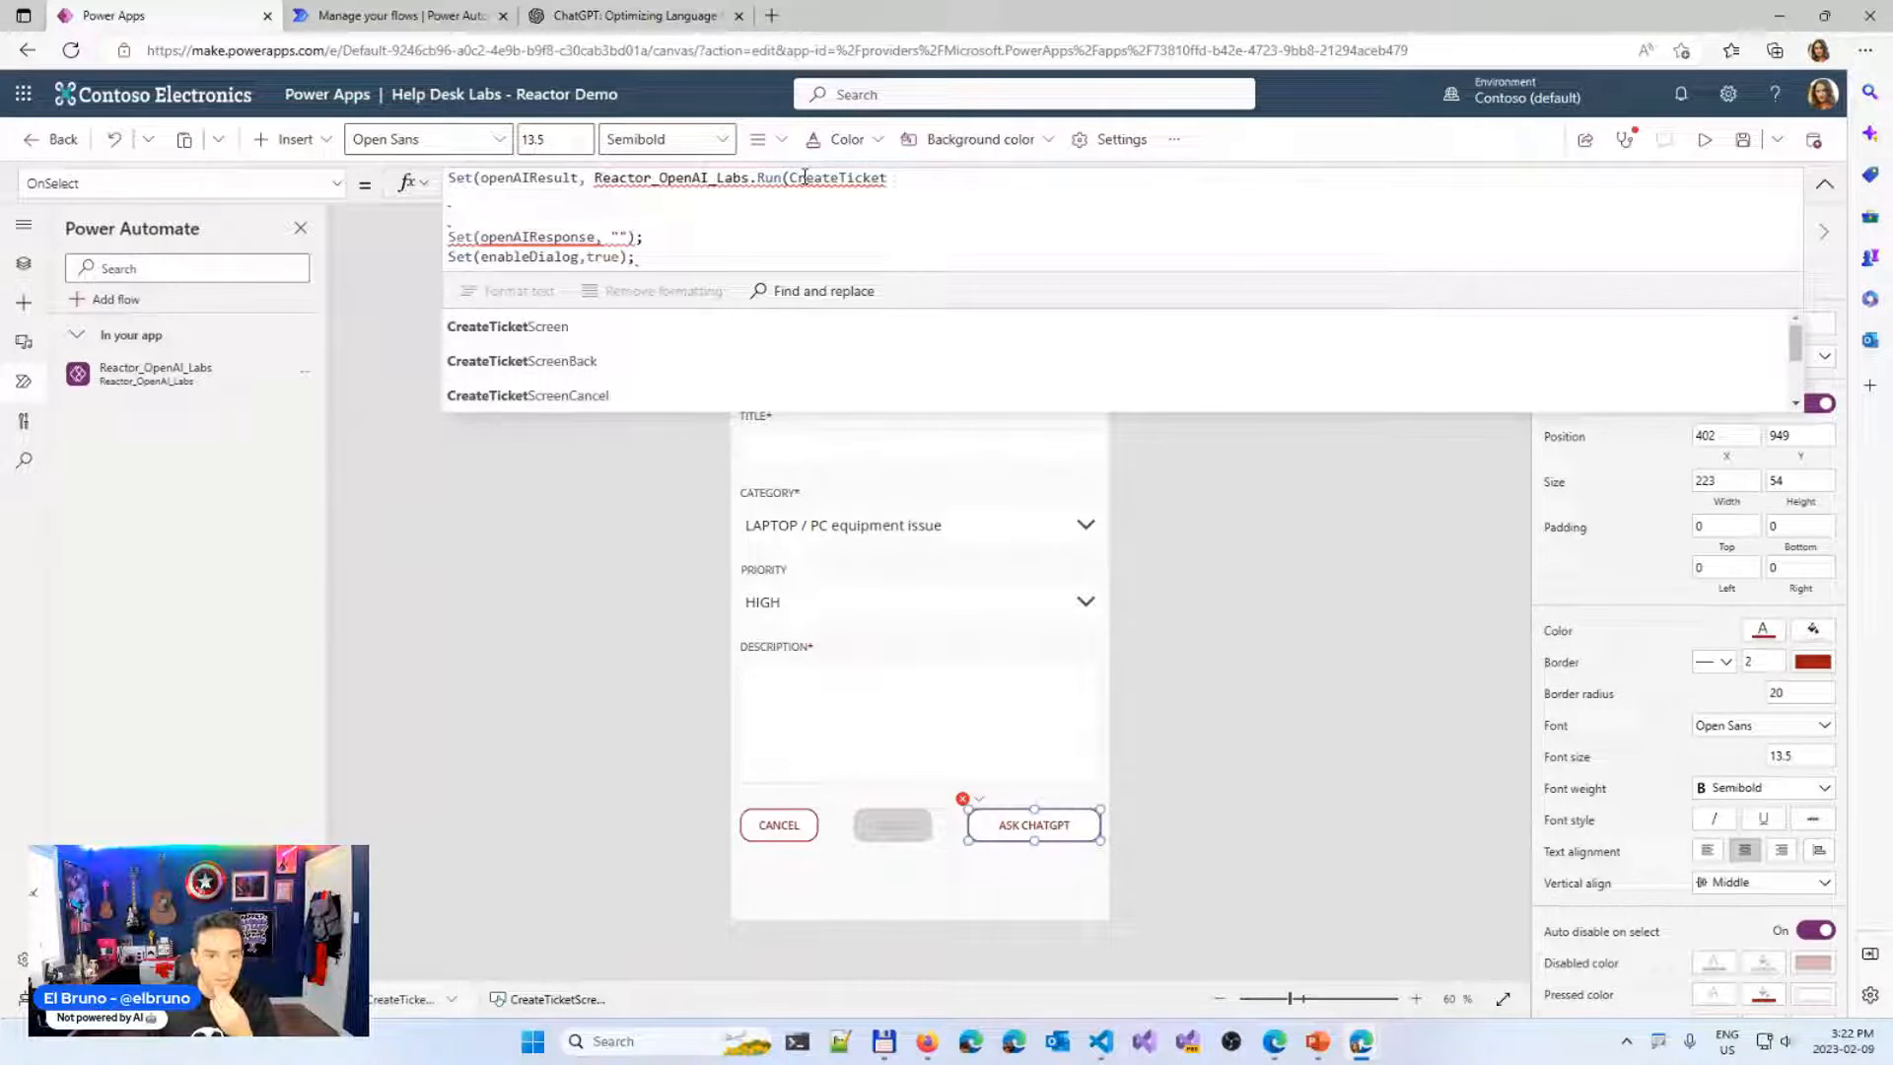
key(Down)
key(Down)
key(Down)
key(Down)
key(Down)
key(Down)
key(Up)
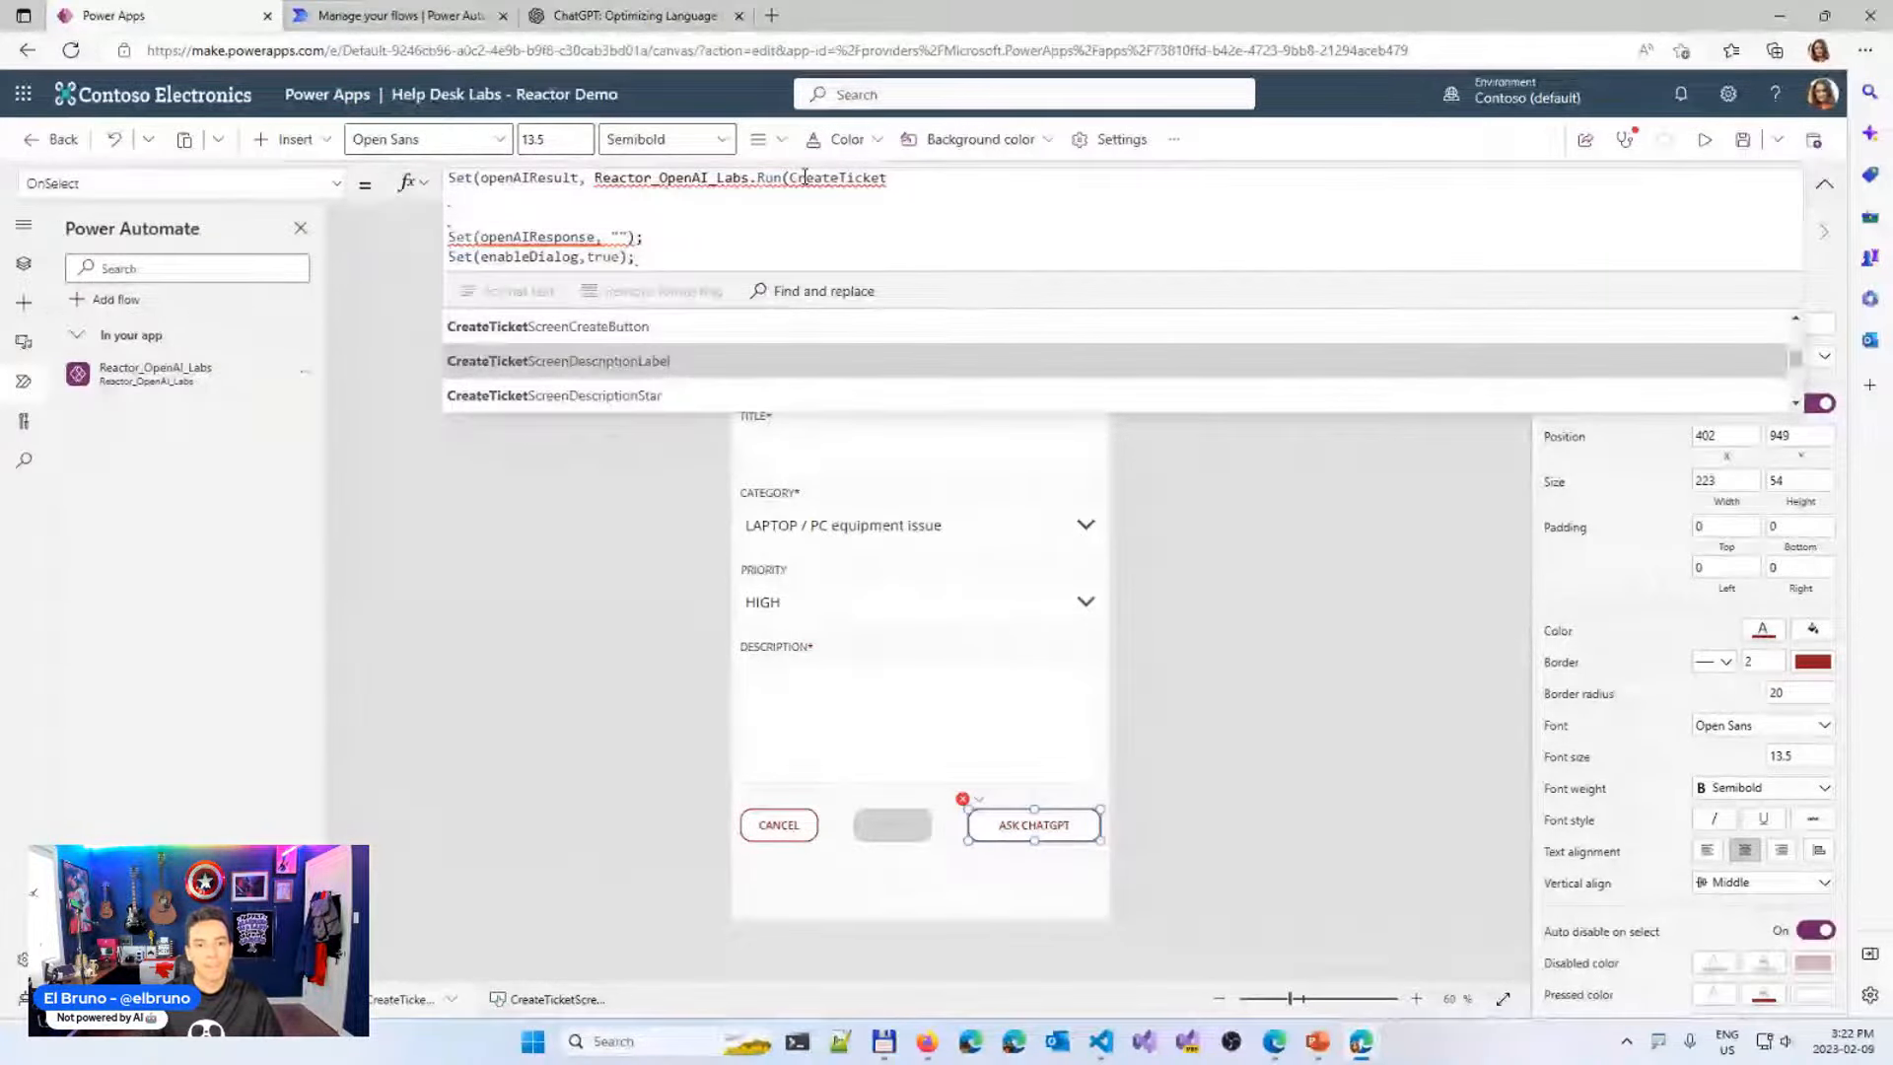
text(Screen)
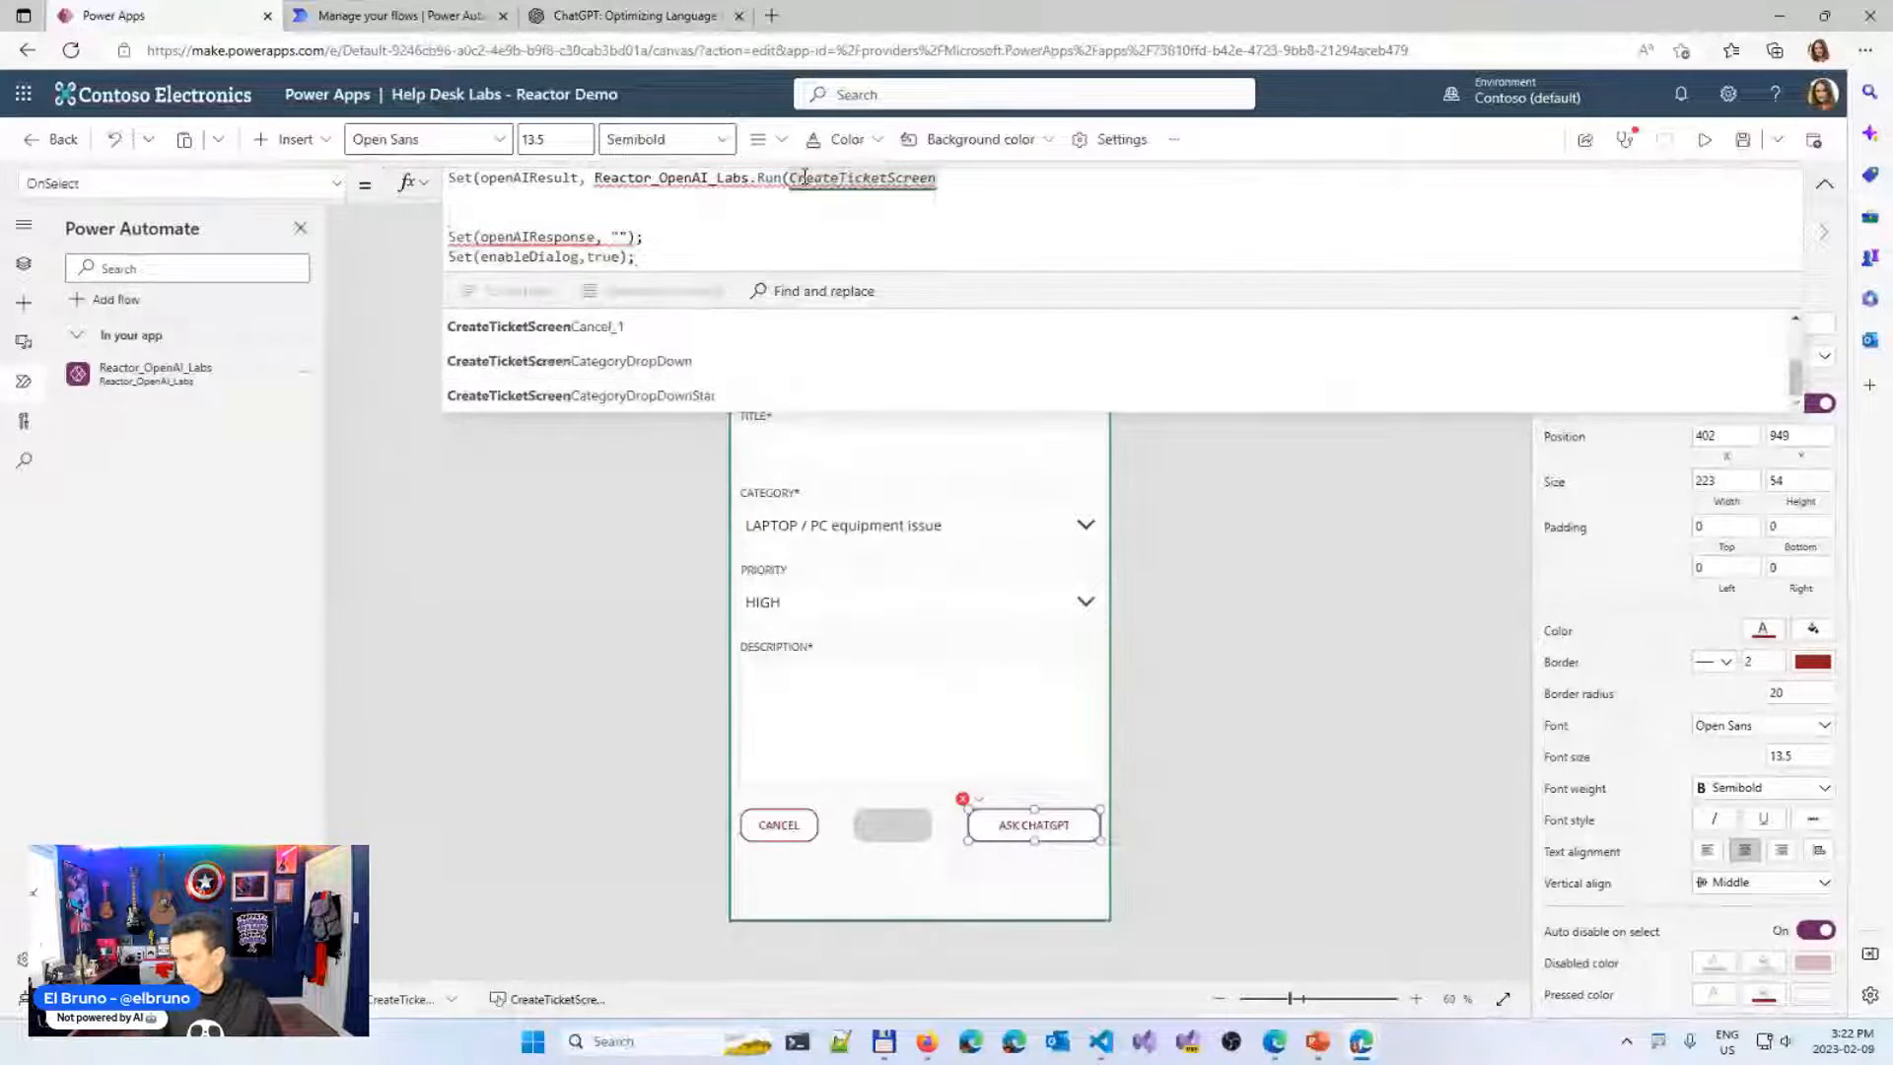
text(Desc)
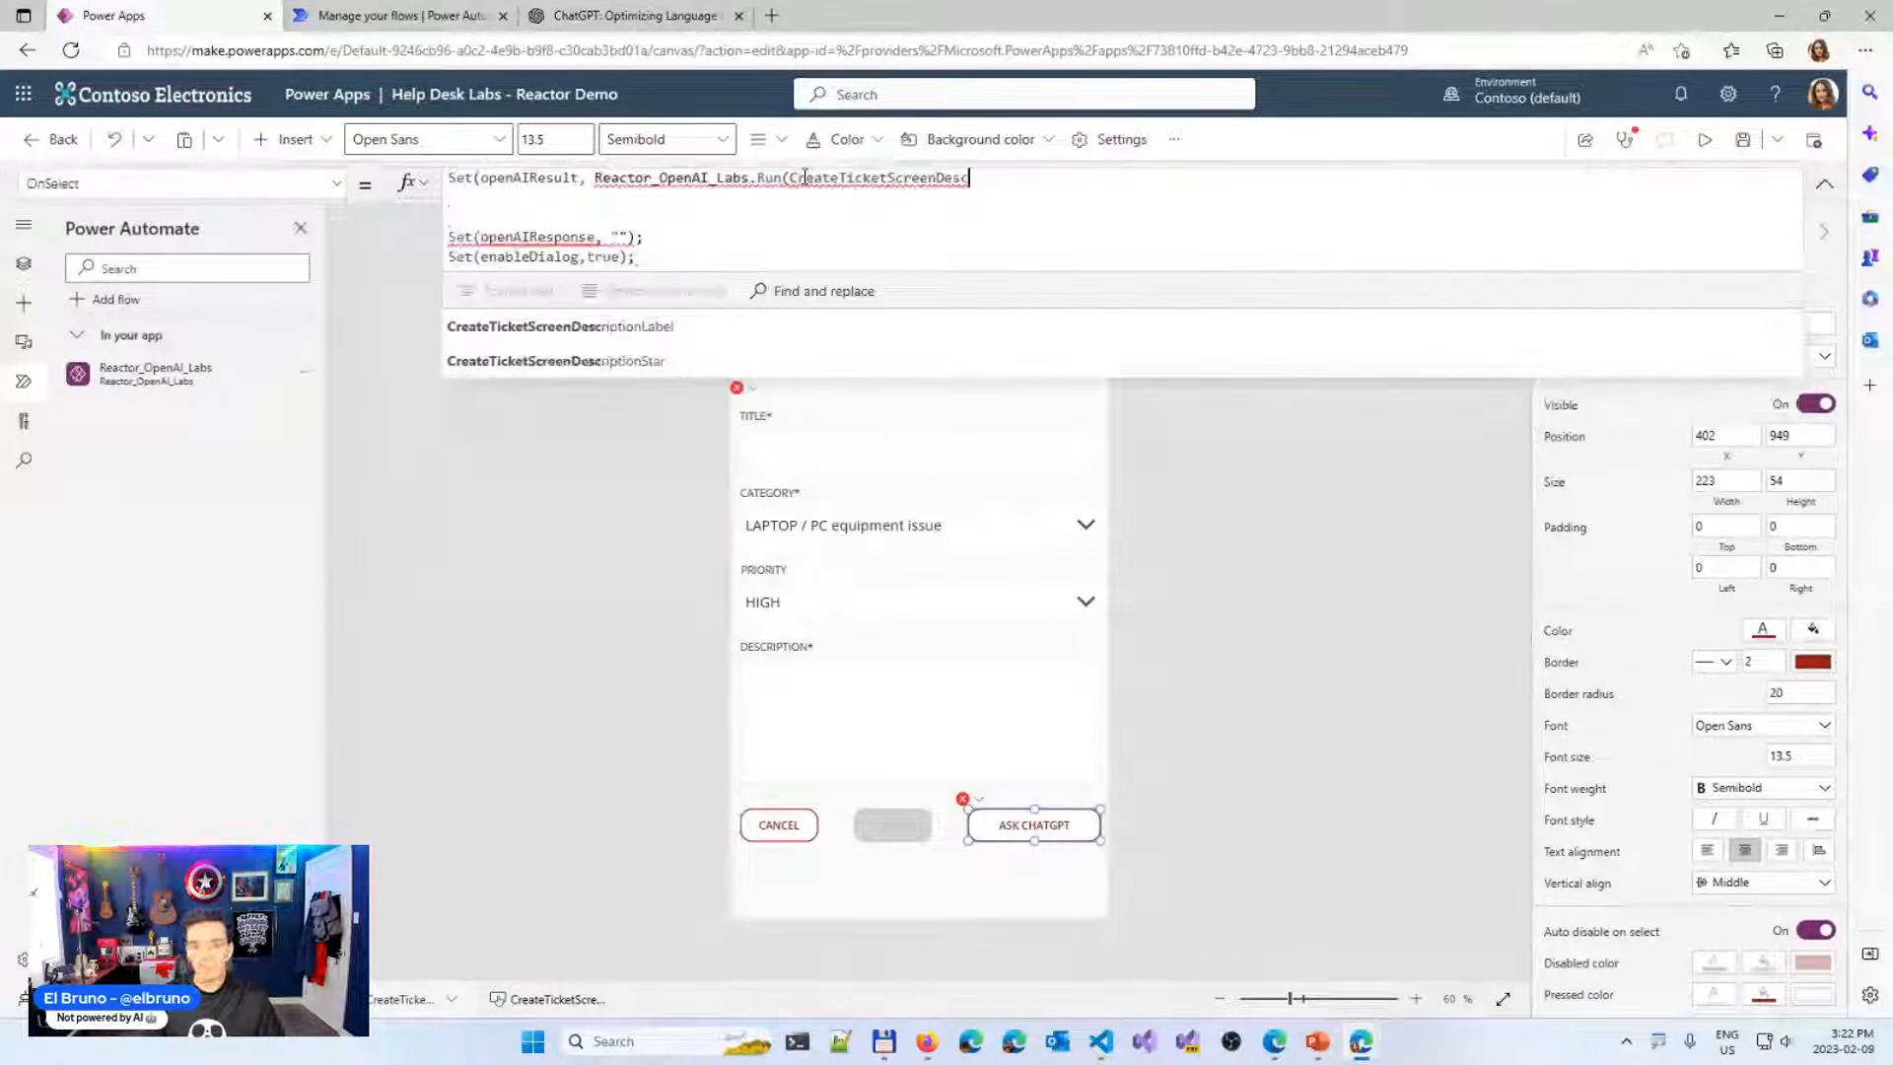
key(Down)
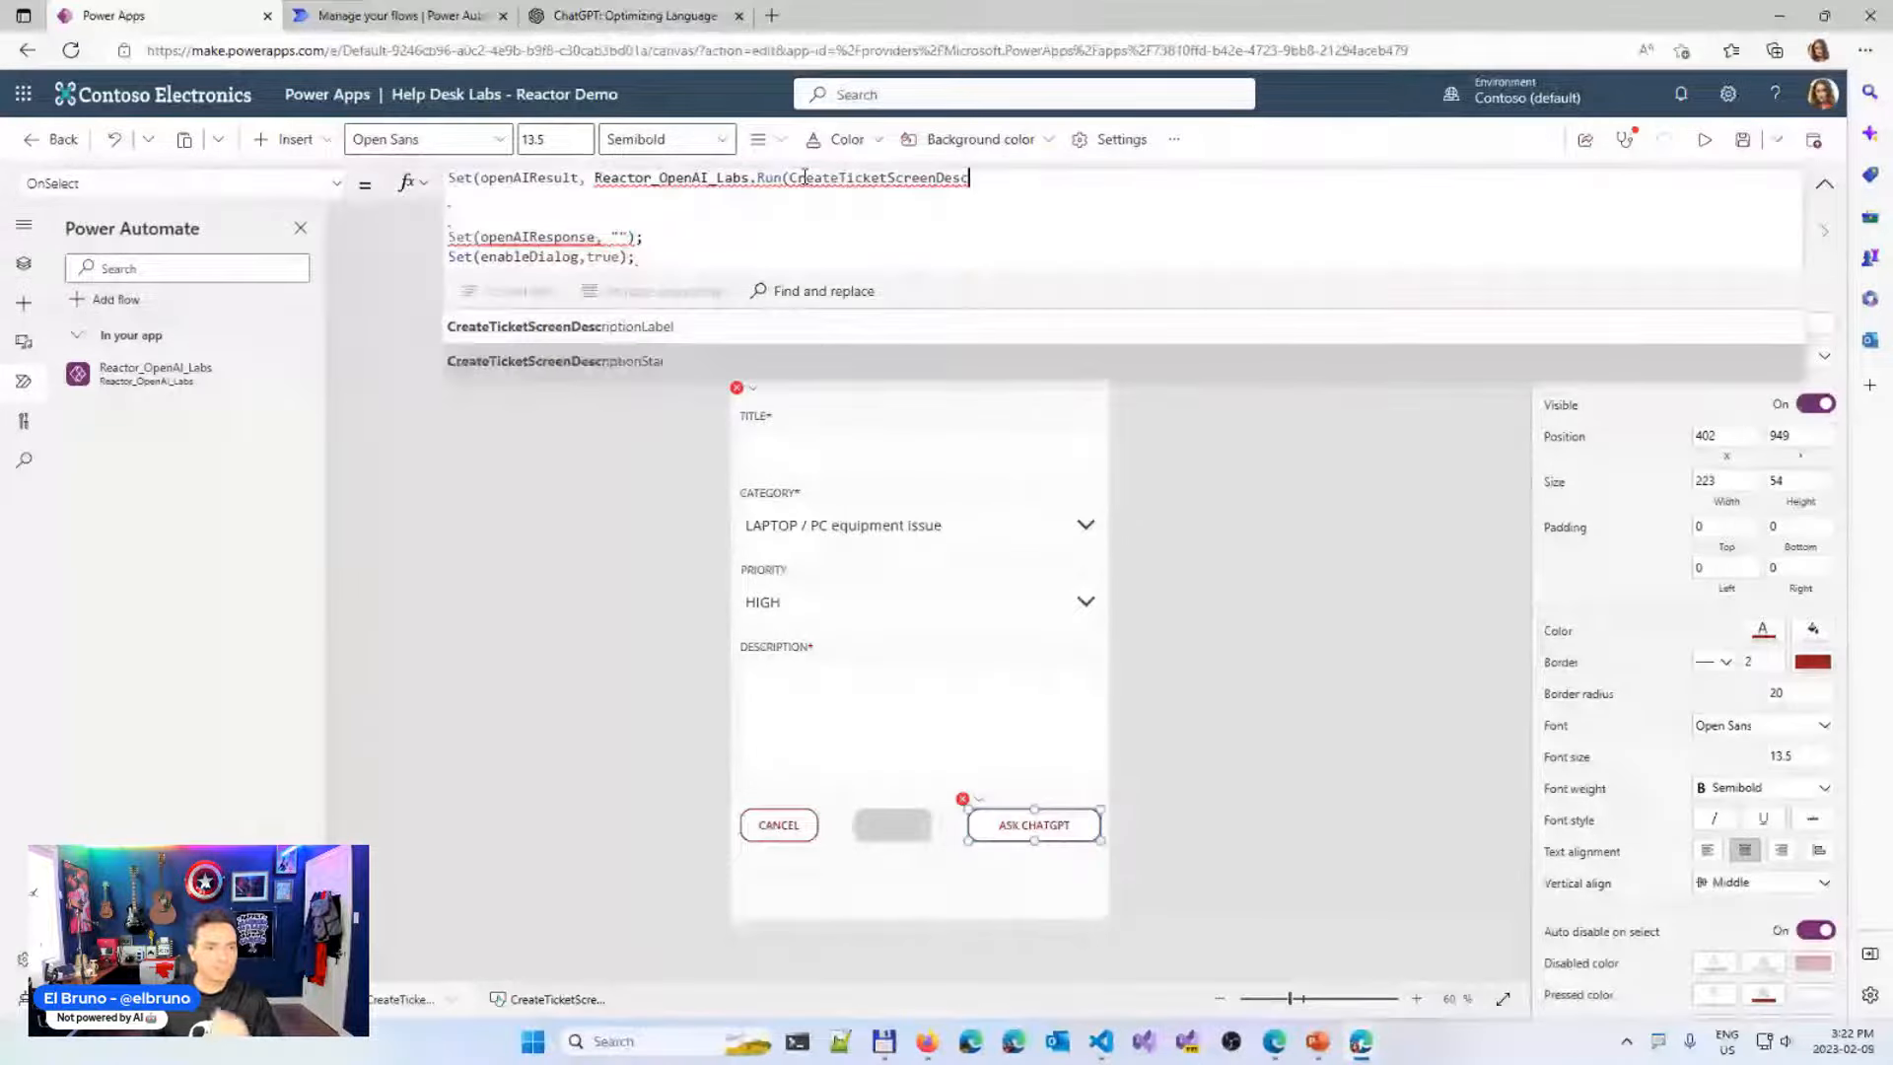
Copy the description text input's control name and replace the partial Run argument with CreateTicketScreenTaskDescription followed by a period
click(800, 665)
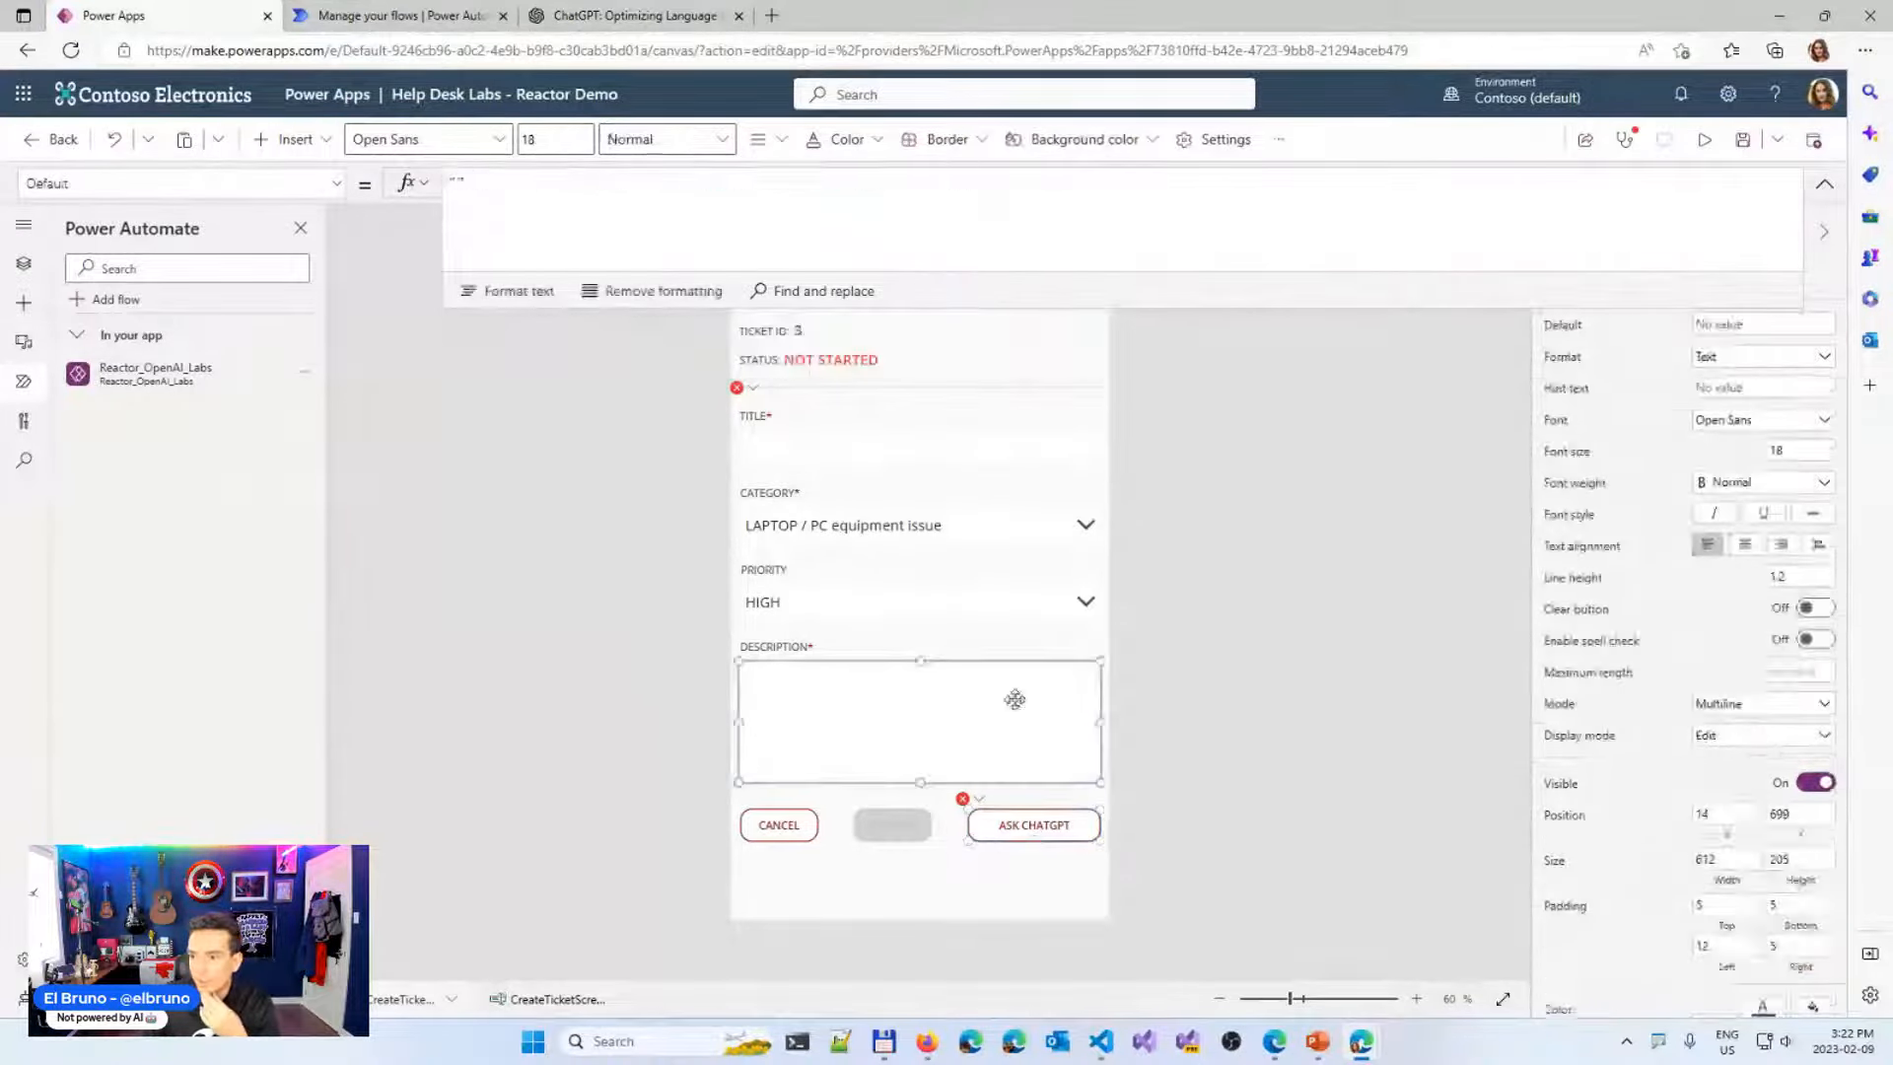
drag(1496, 304, 1504, 191)
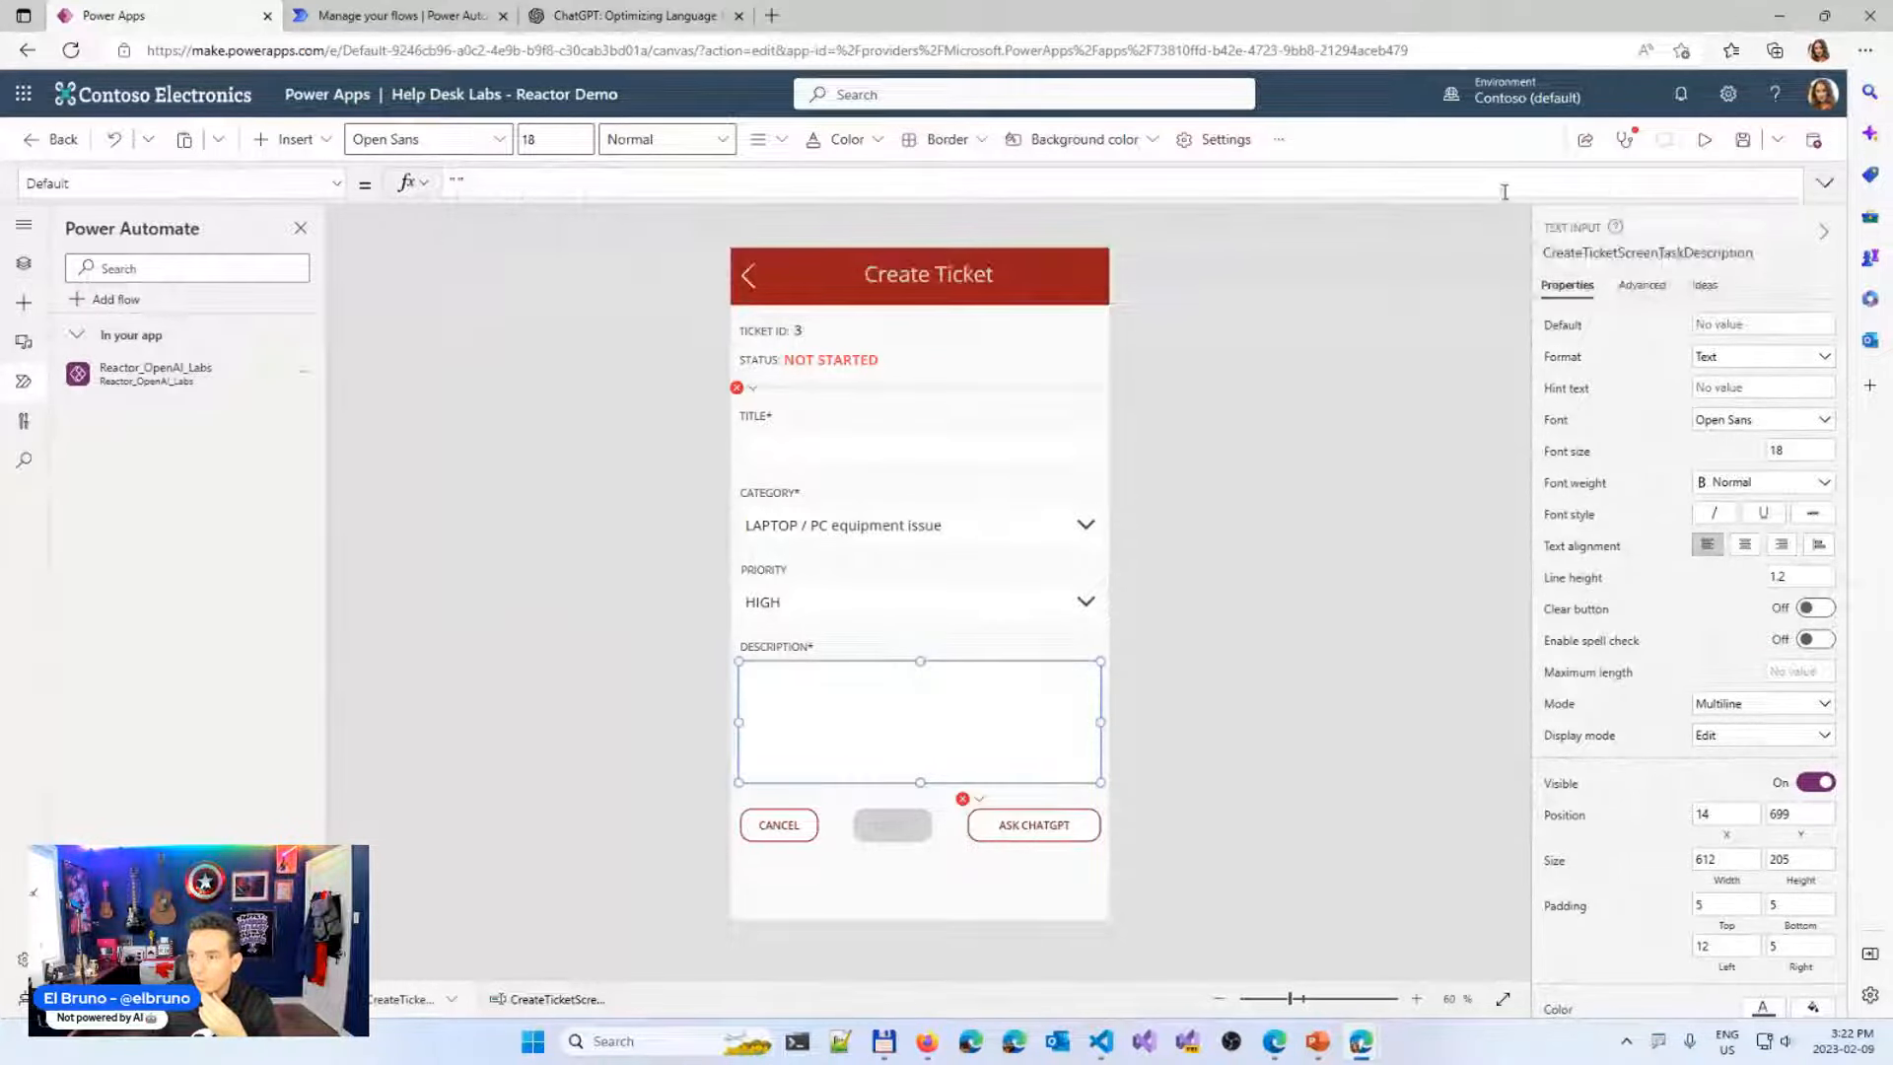
click(1694, 255)
key(ctrl+c)
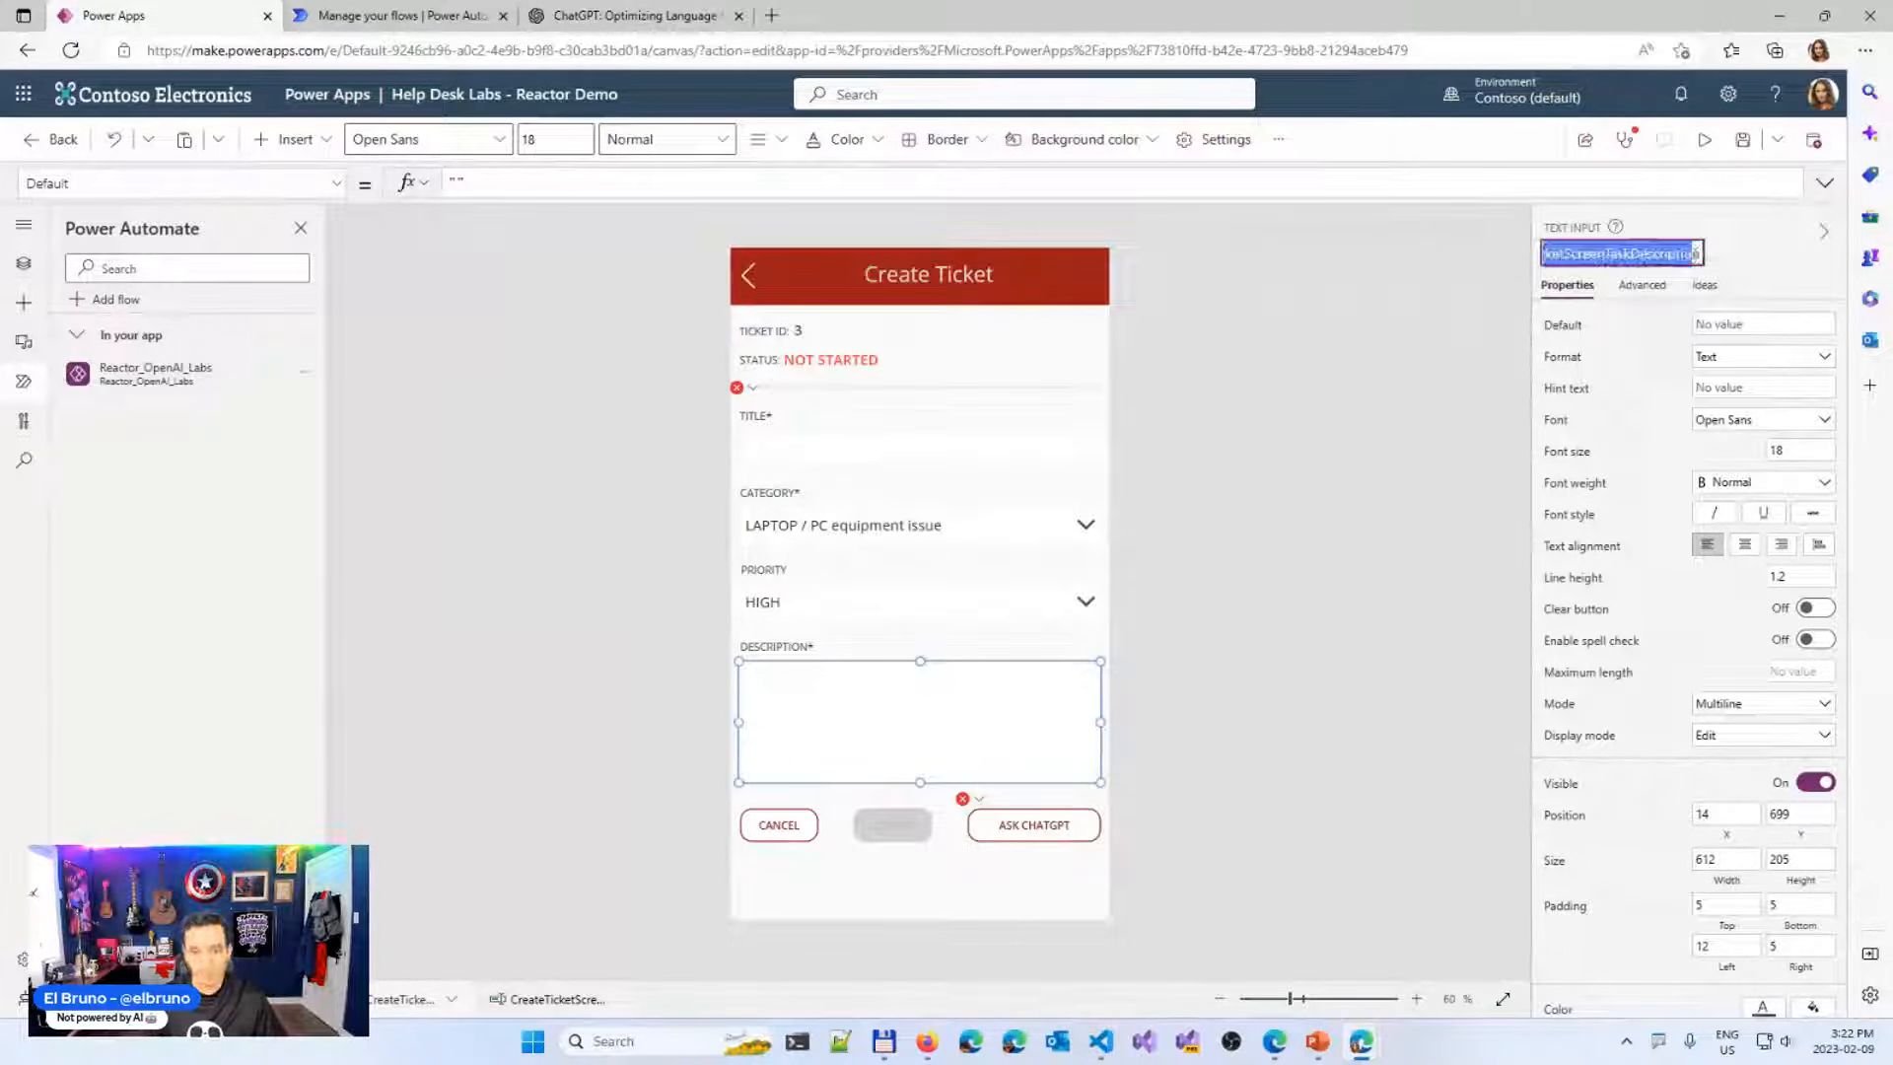
click(1014, 825)
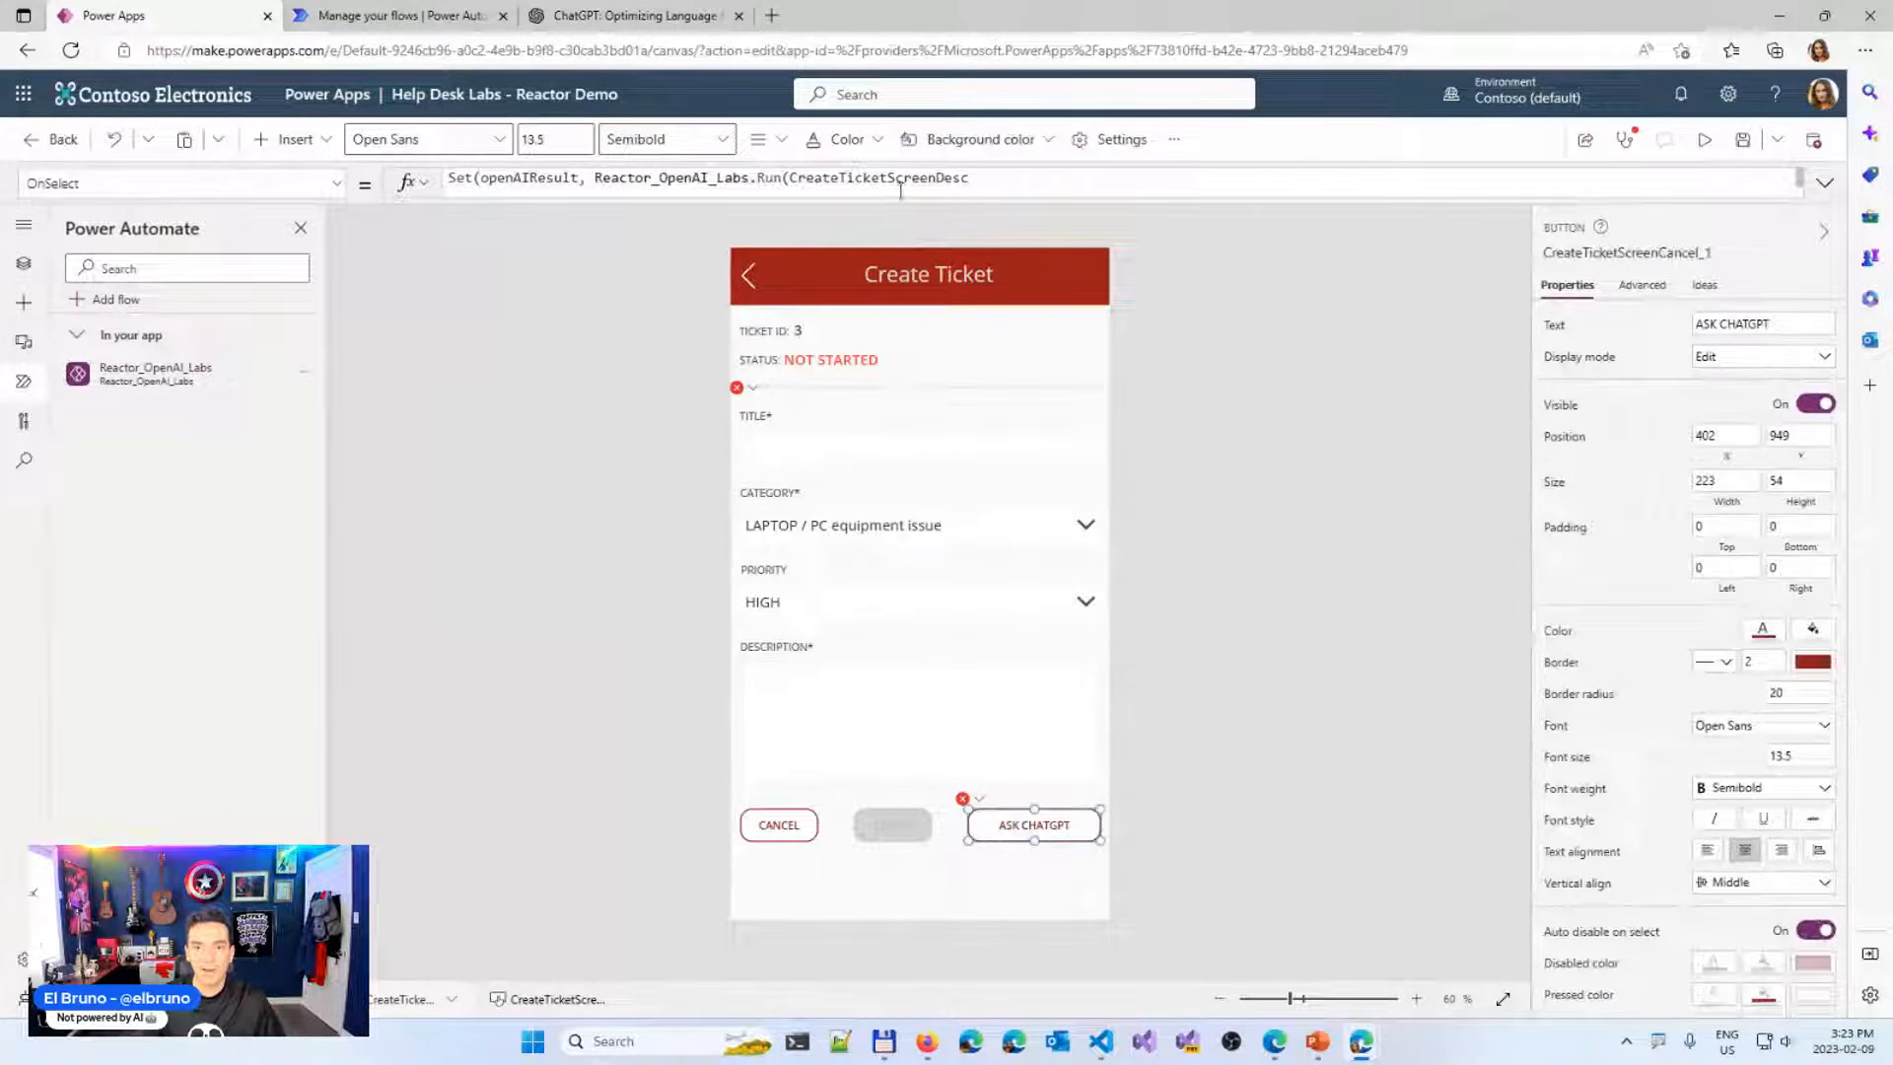
drag(897, 191, 901, 287)
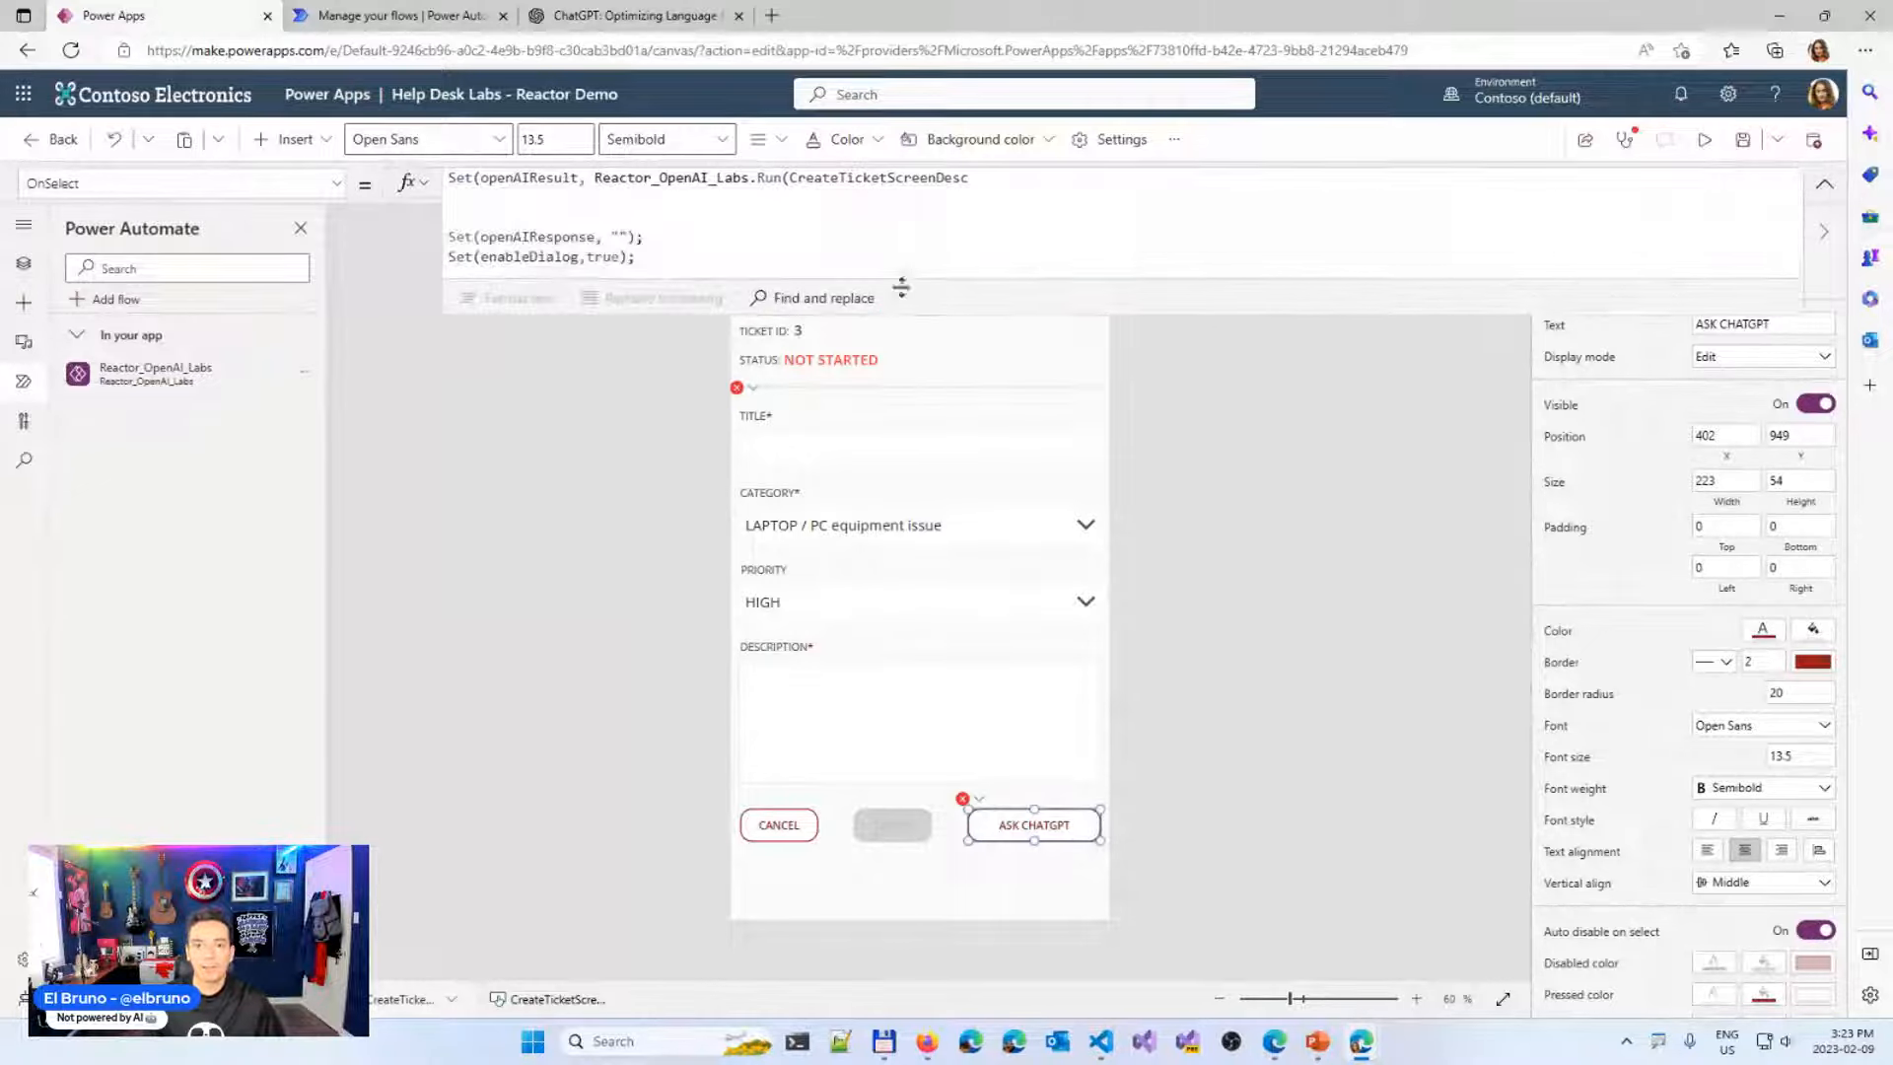
double_click(881, 178)
key(ctrl+v)
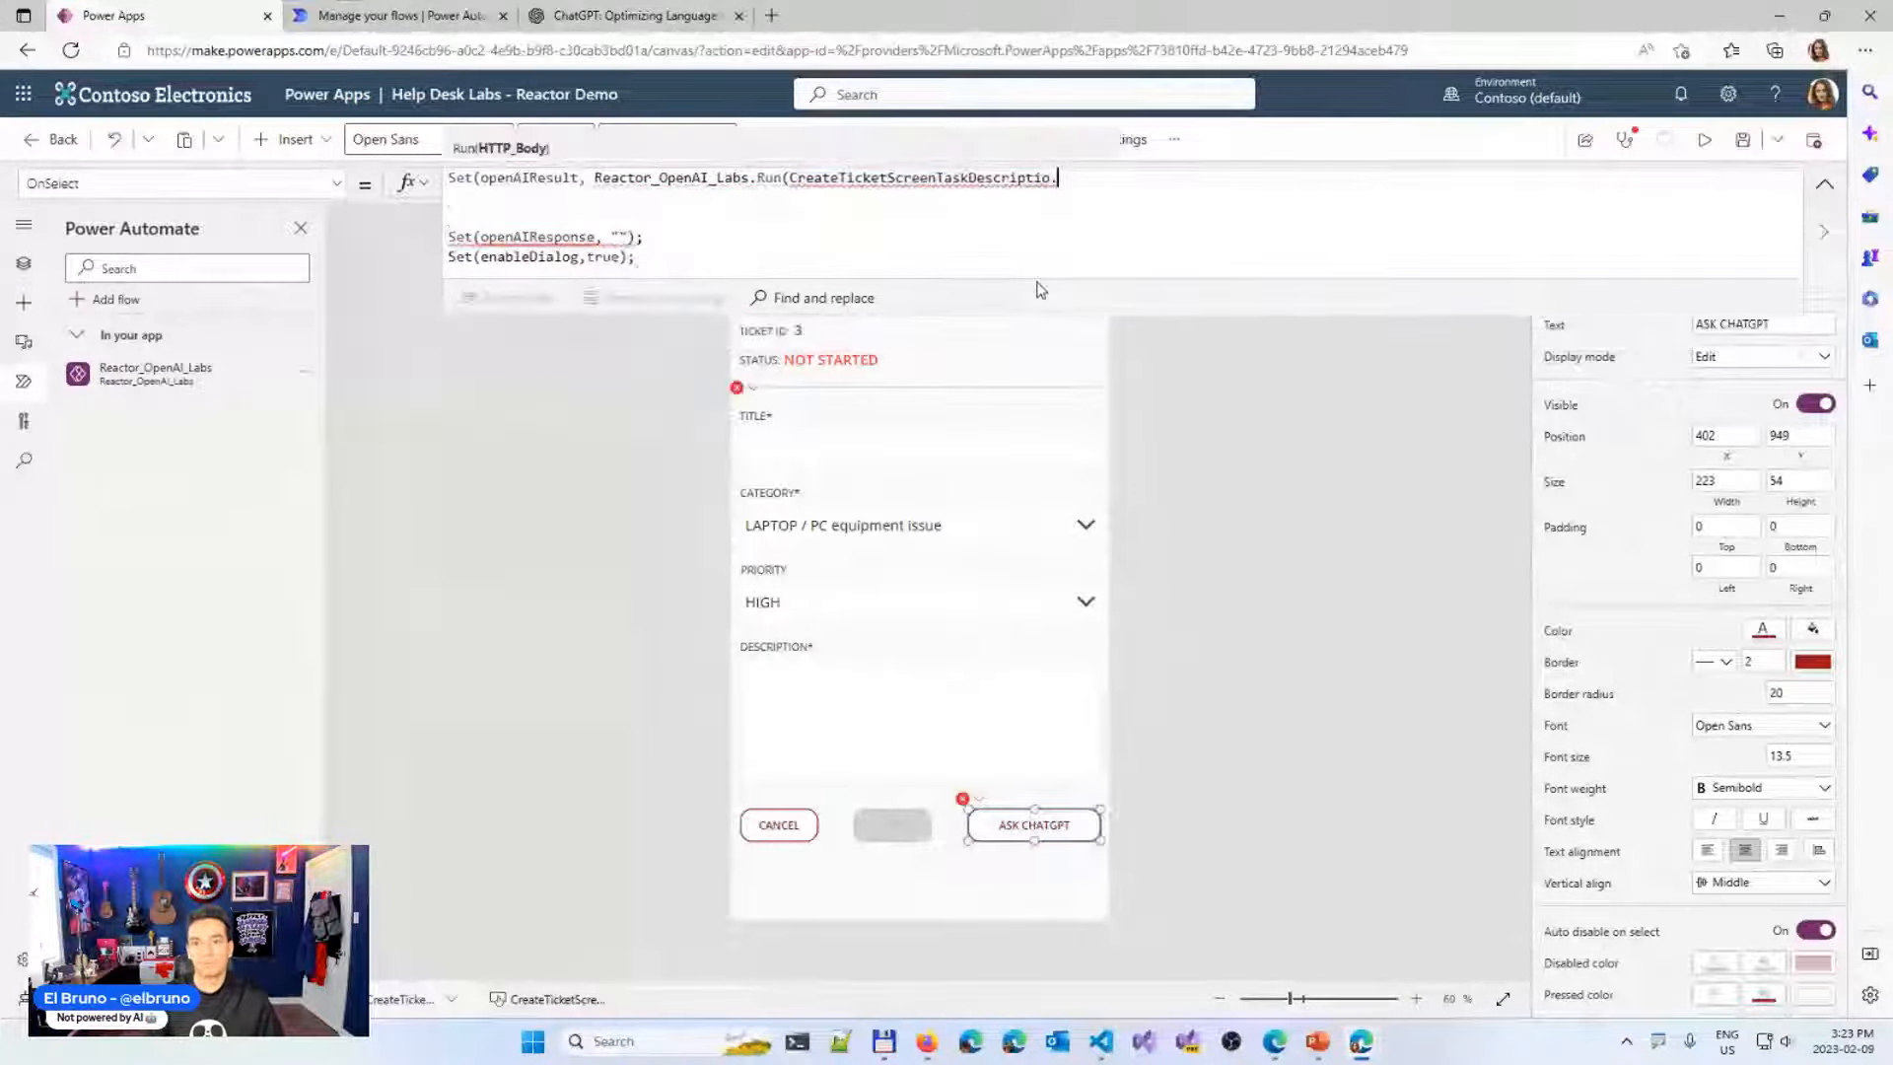
text(n.)
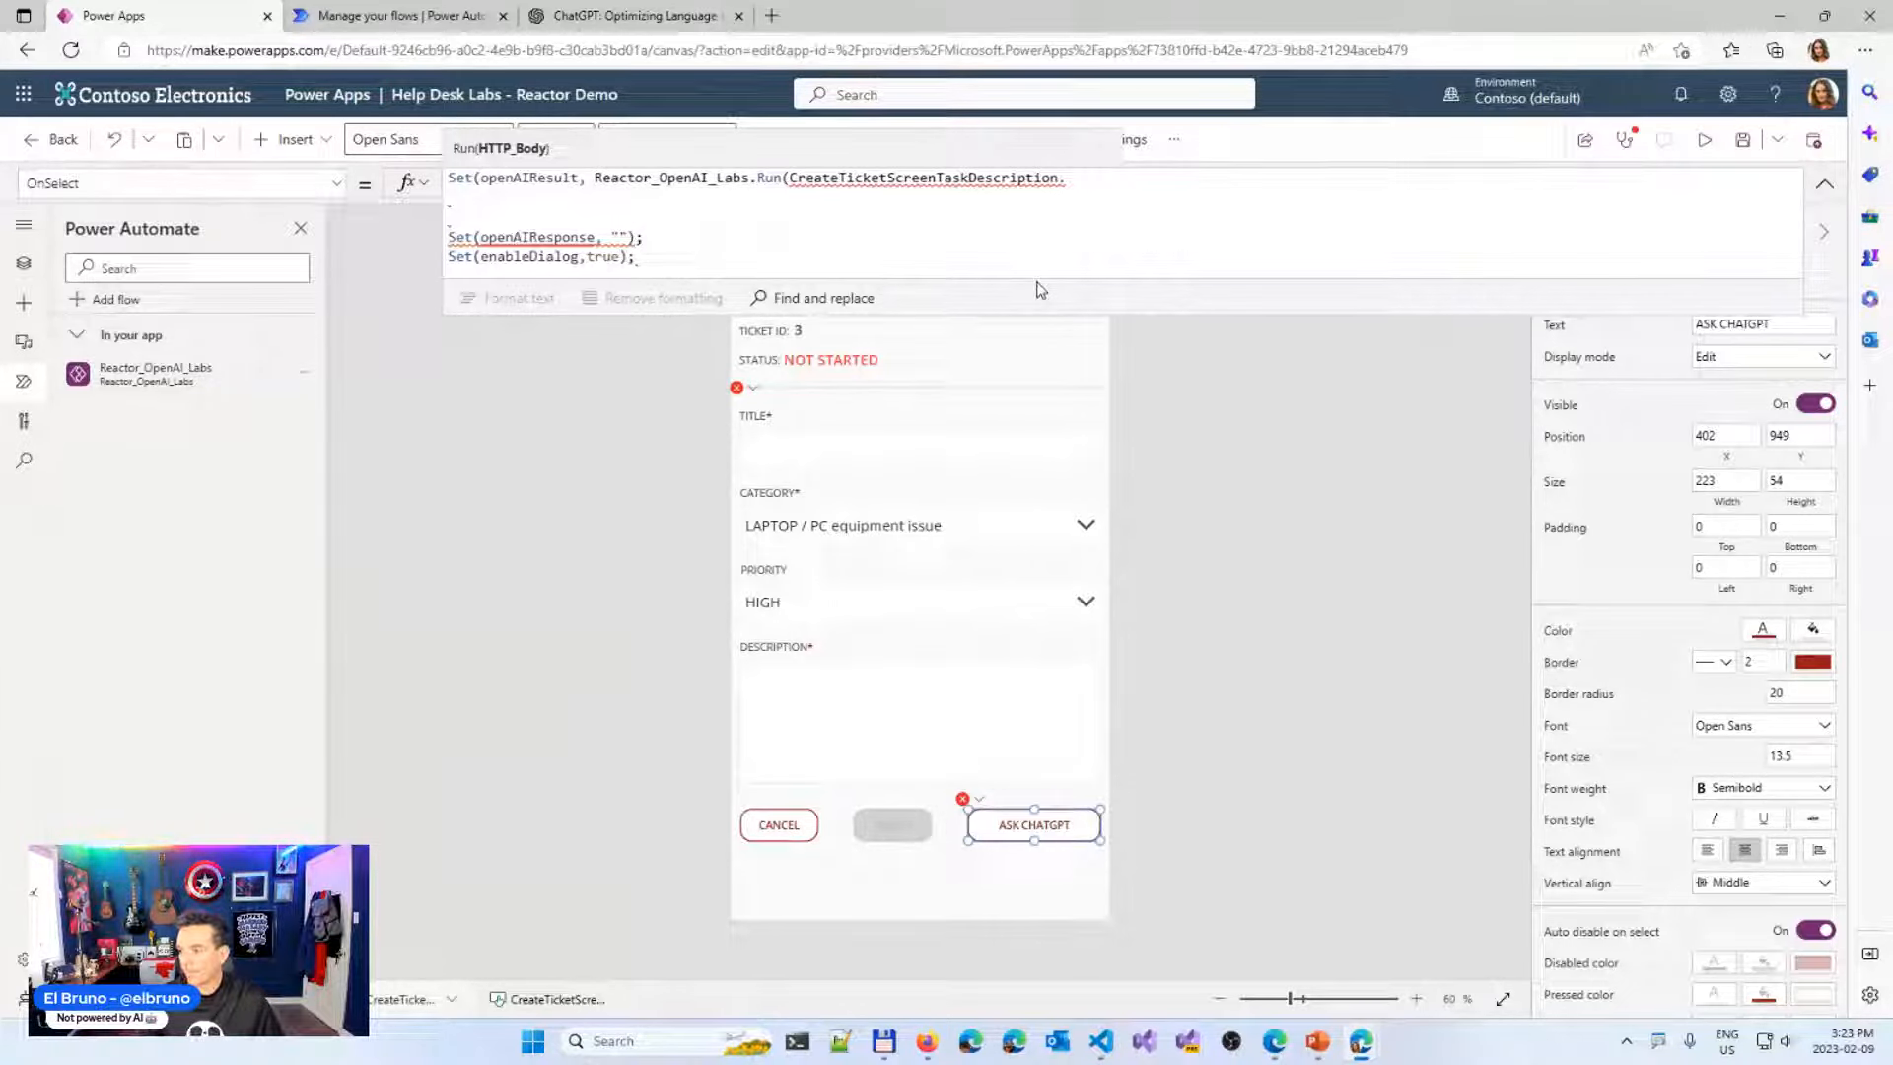
Copy the full control name CreateTicketScreenTaskDescription from the description text input again
click(952, 702)
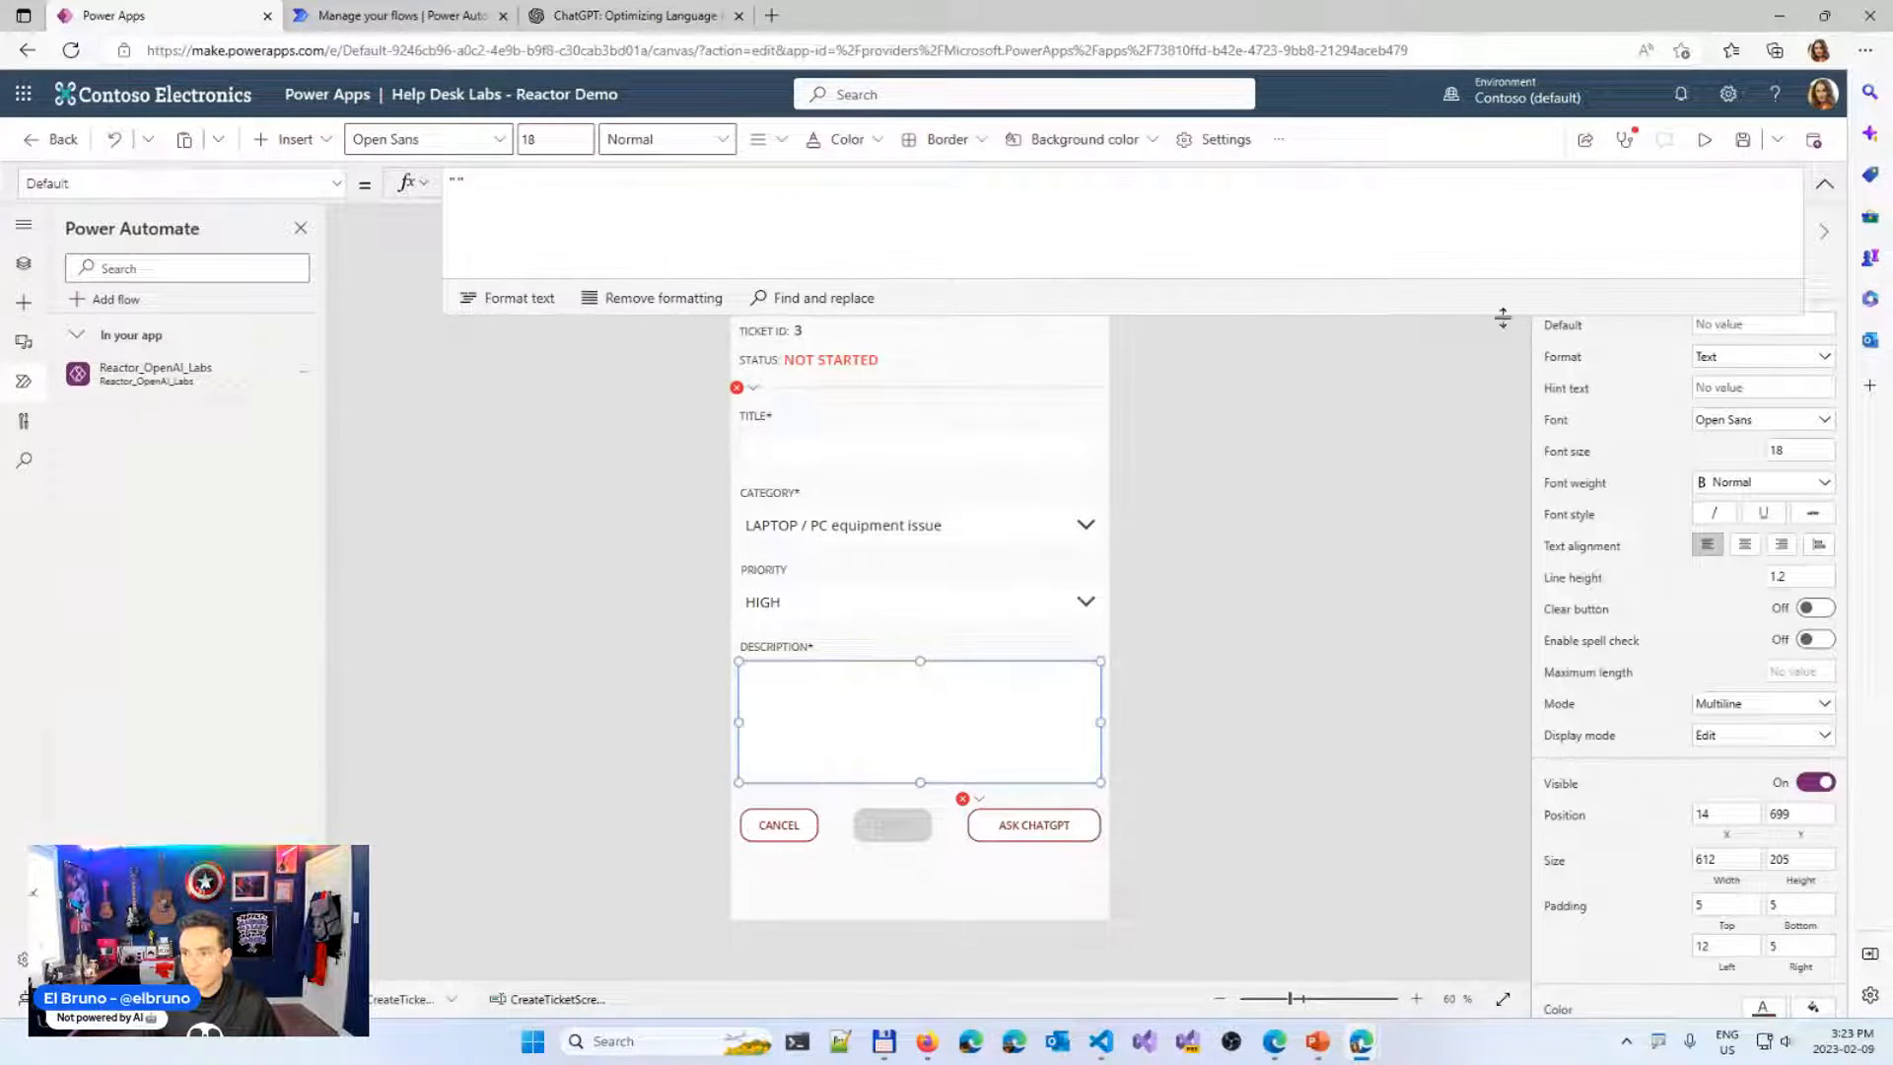
drag(1502, 313, 1503, 201)
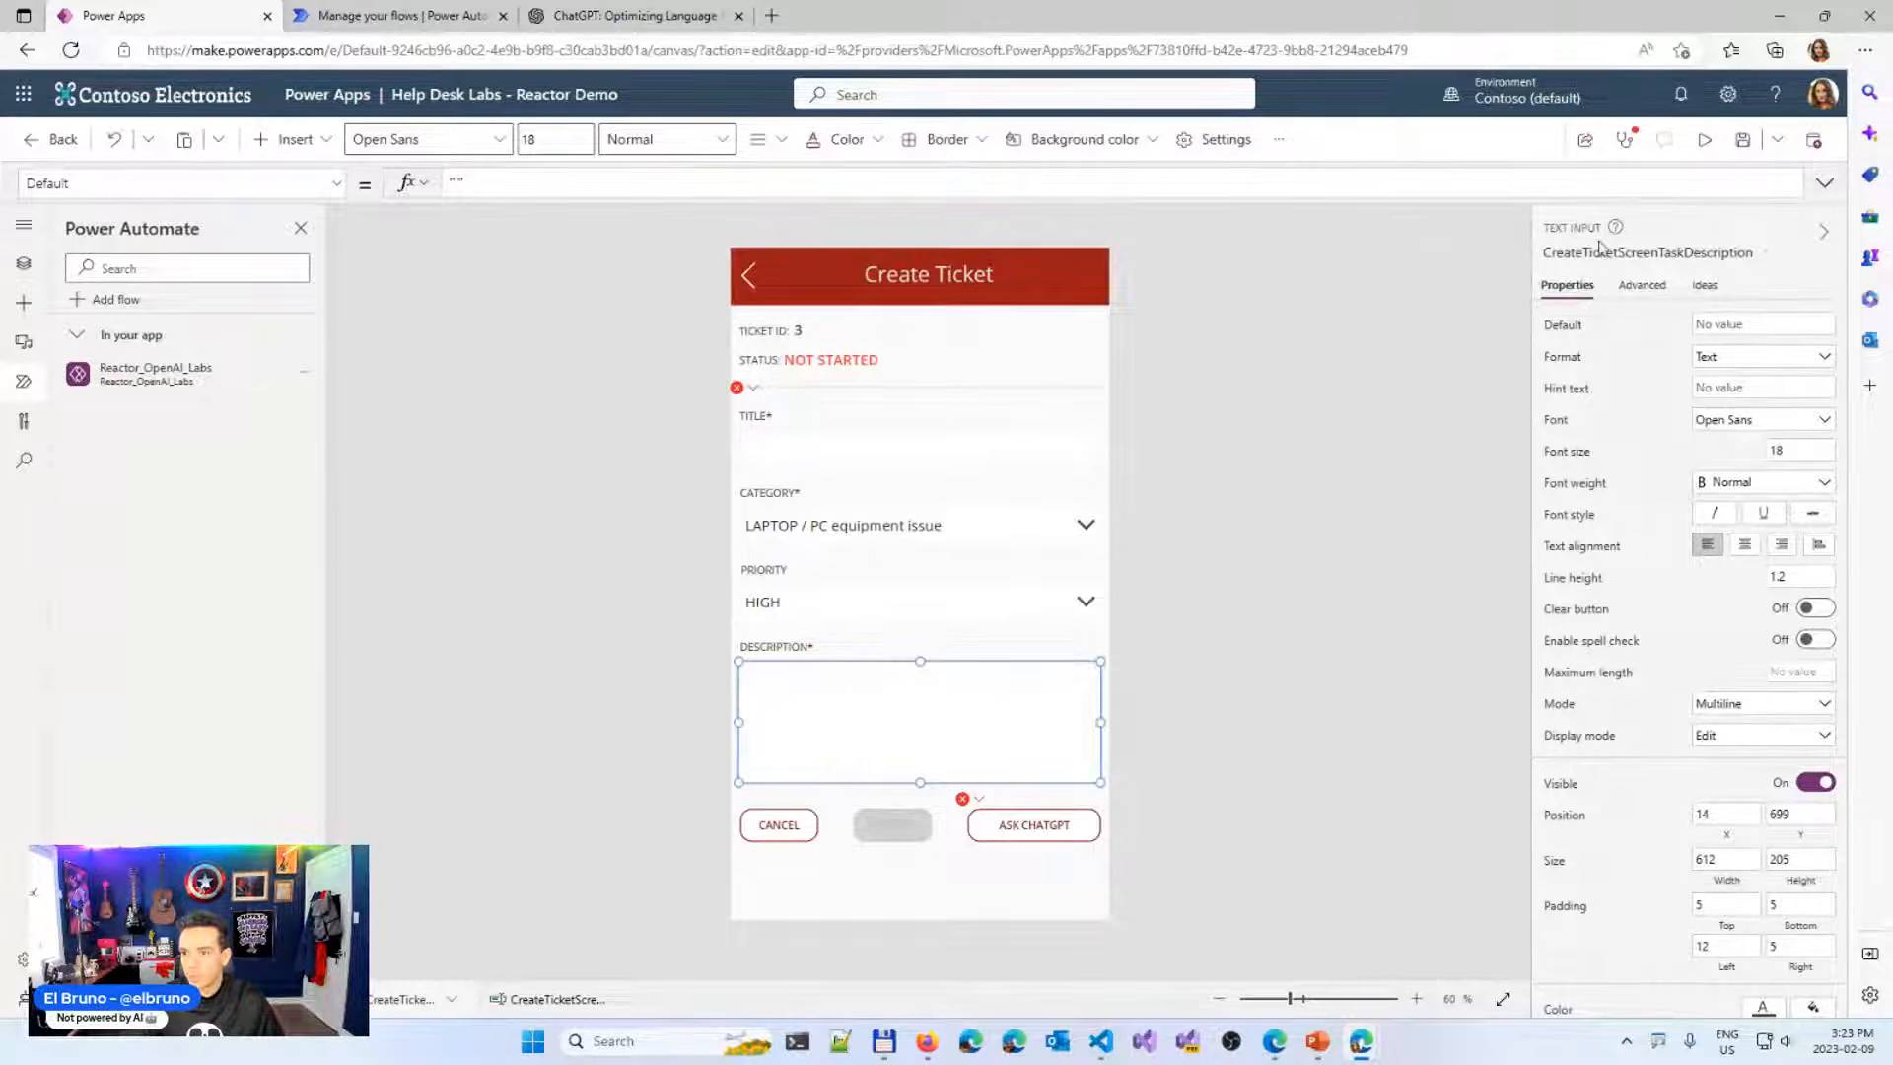
click(1627, 255)
key(ctrl+c)
right_click(1627, 255)
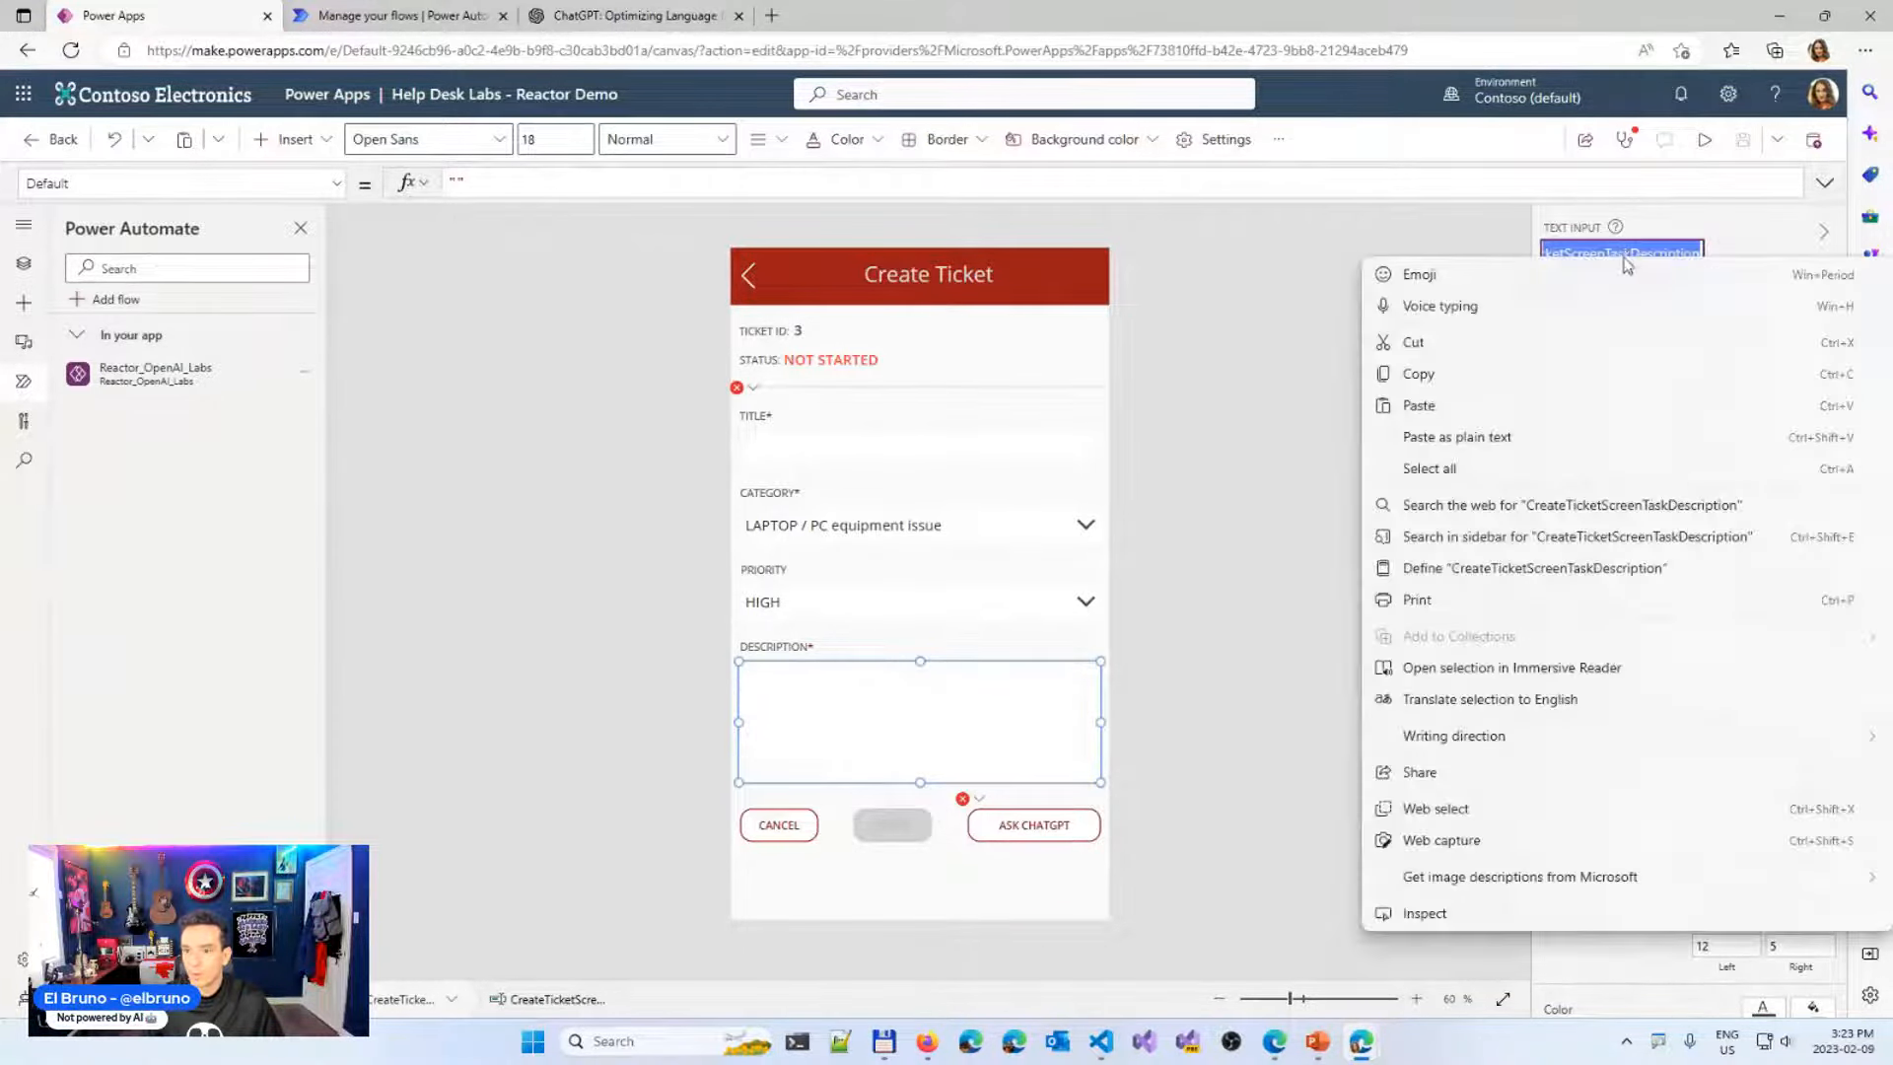
click(1312, 364)
click(1312, 364)
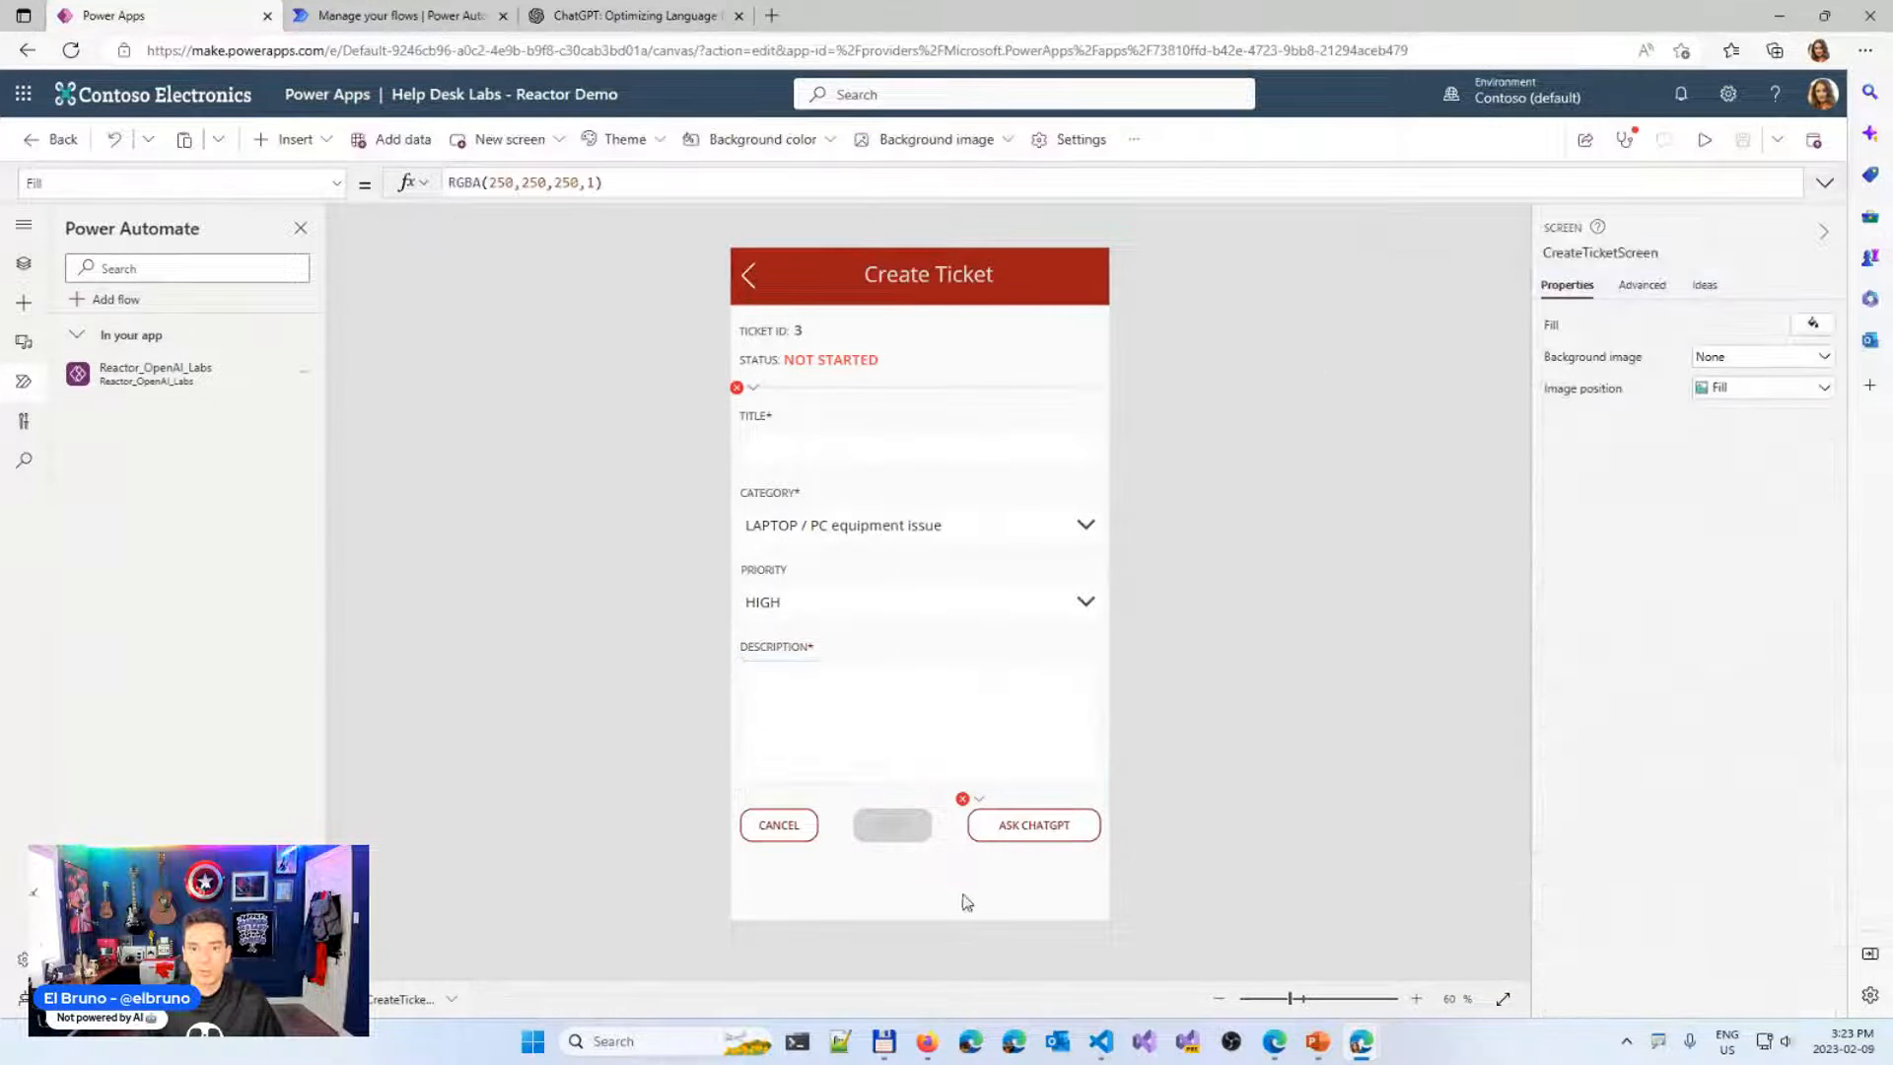
Complete the Ask ChatGPT button's flow Run argument as CreateTicketScreenTaskDescription.Text and close the statement with );
click(1031, 828)
click(952, 178)
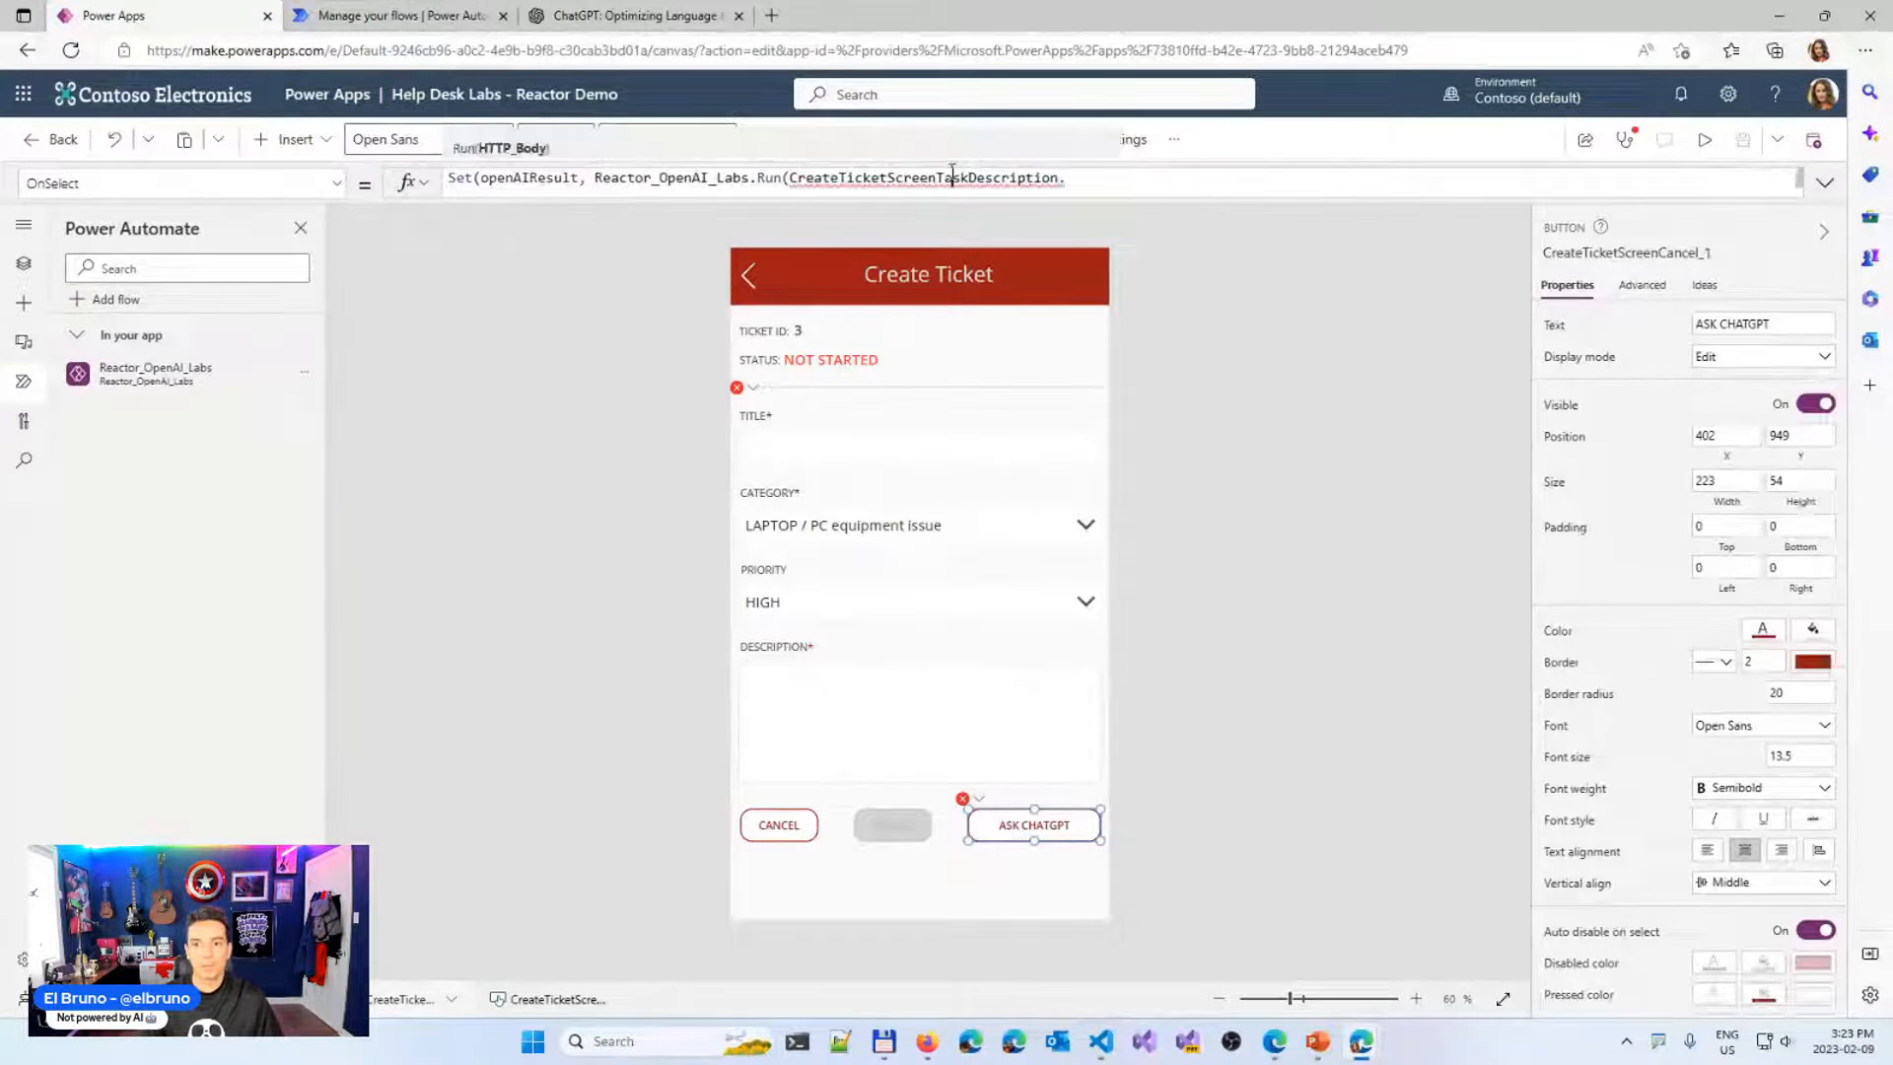
double_click(953, 175)
key(BackSpace)
key(ctrl+v)
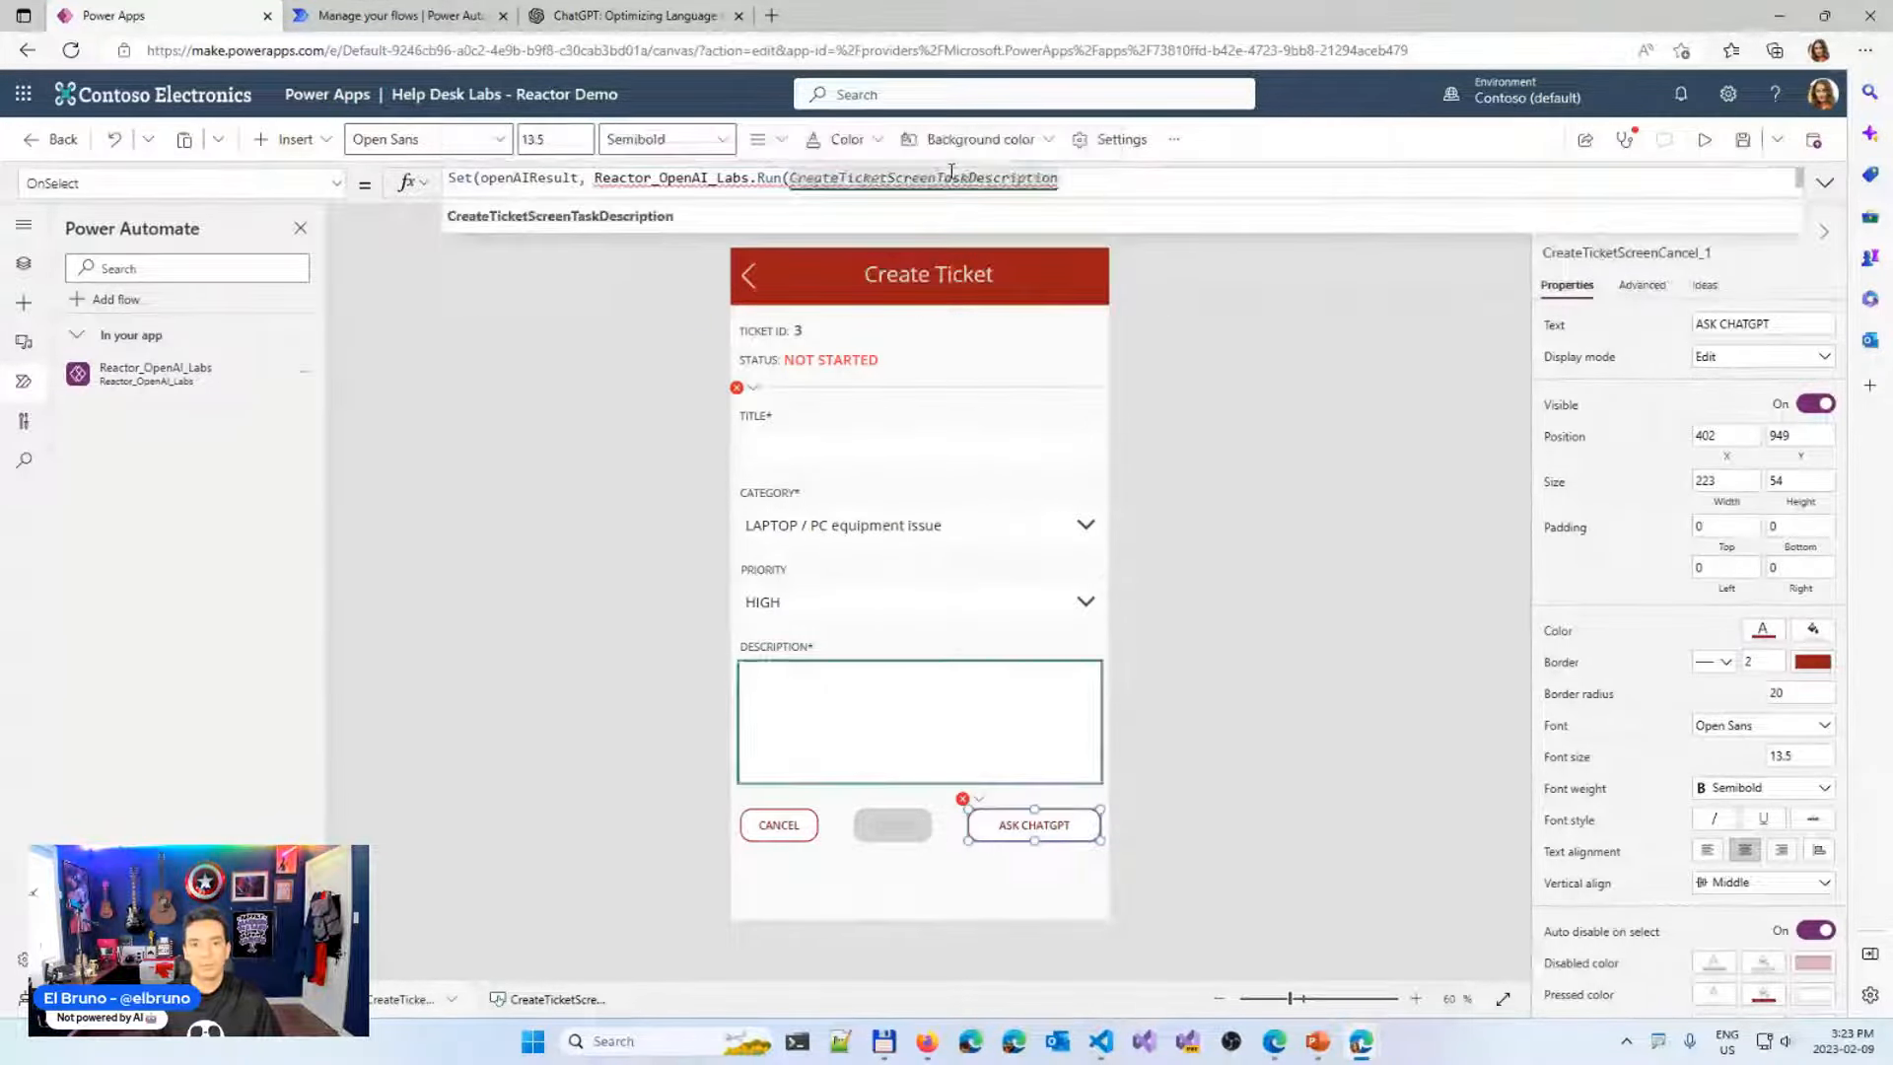
text(.te)
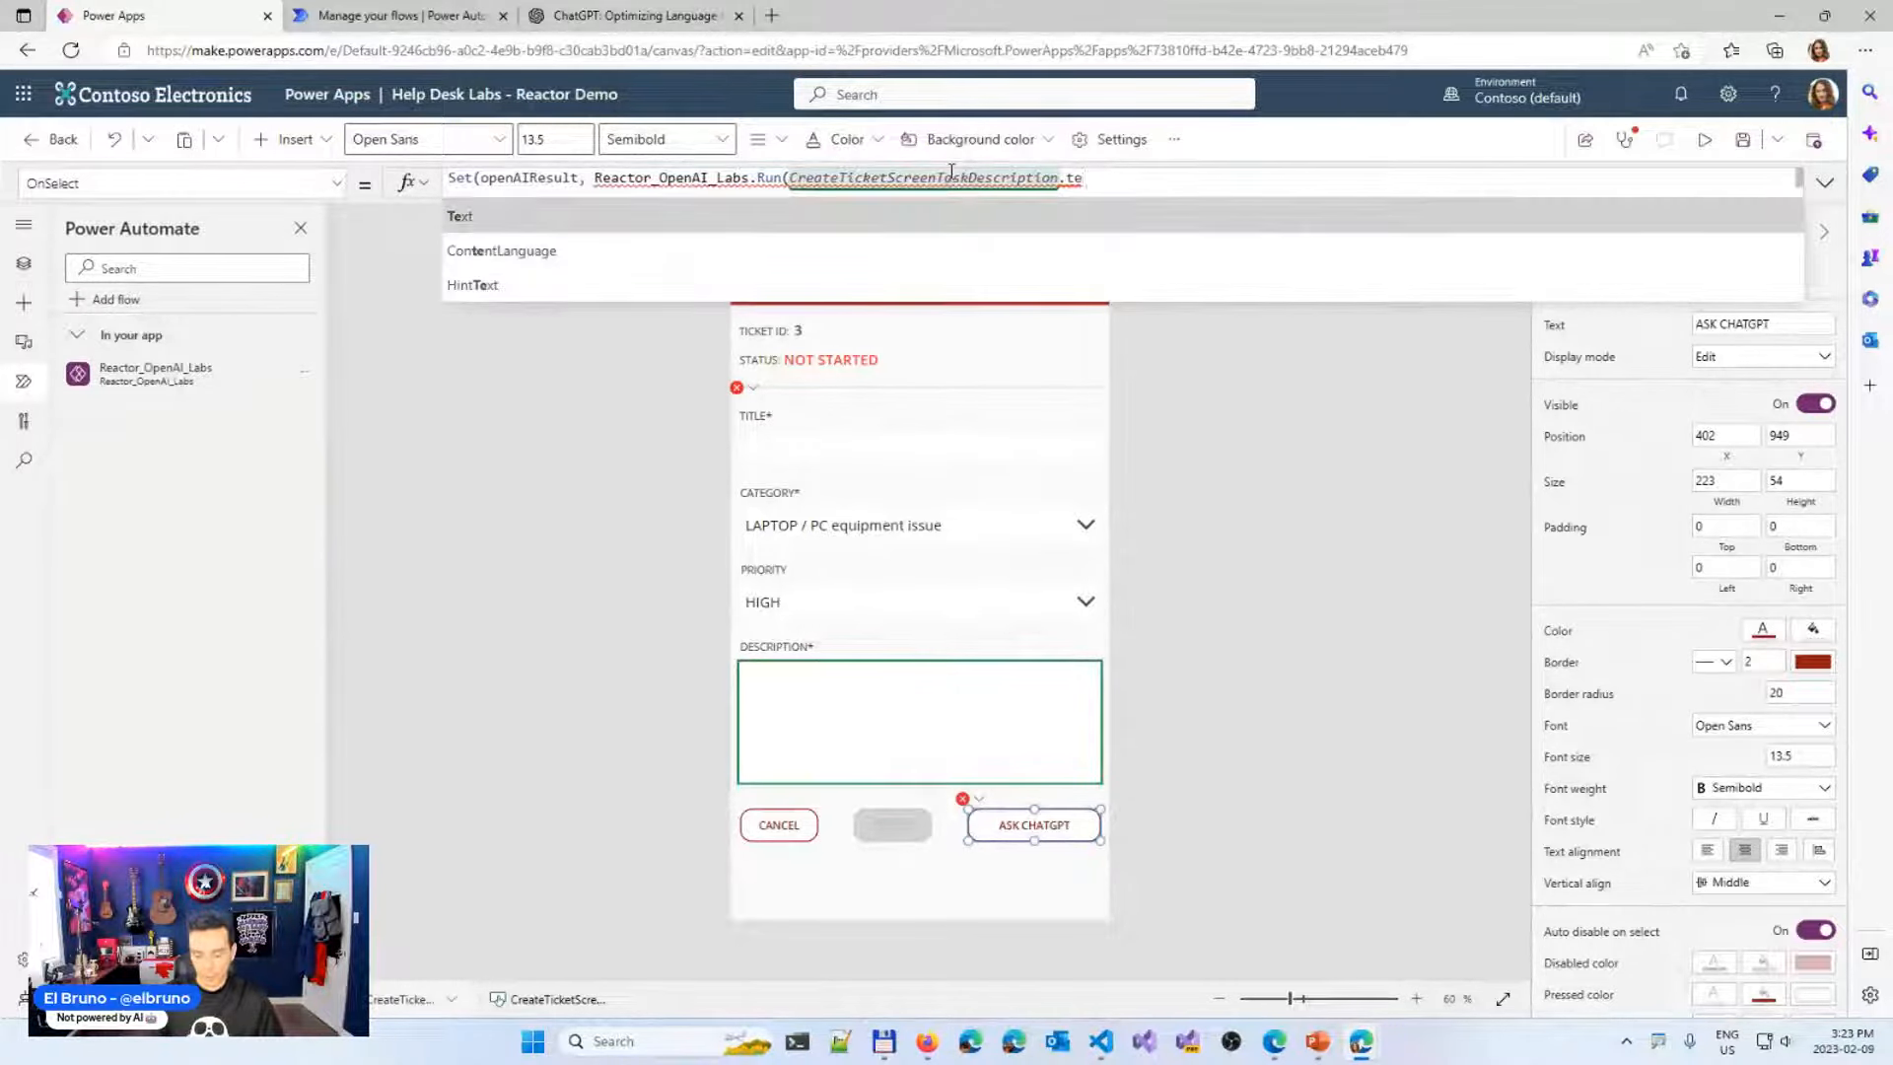
key(Tab)
text();)
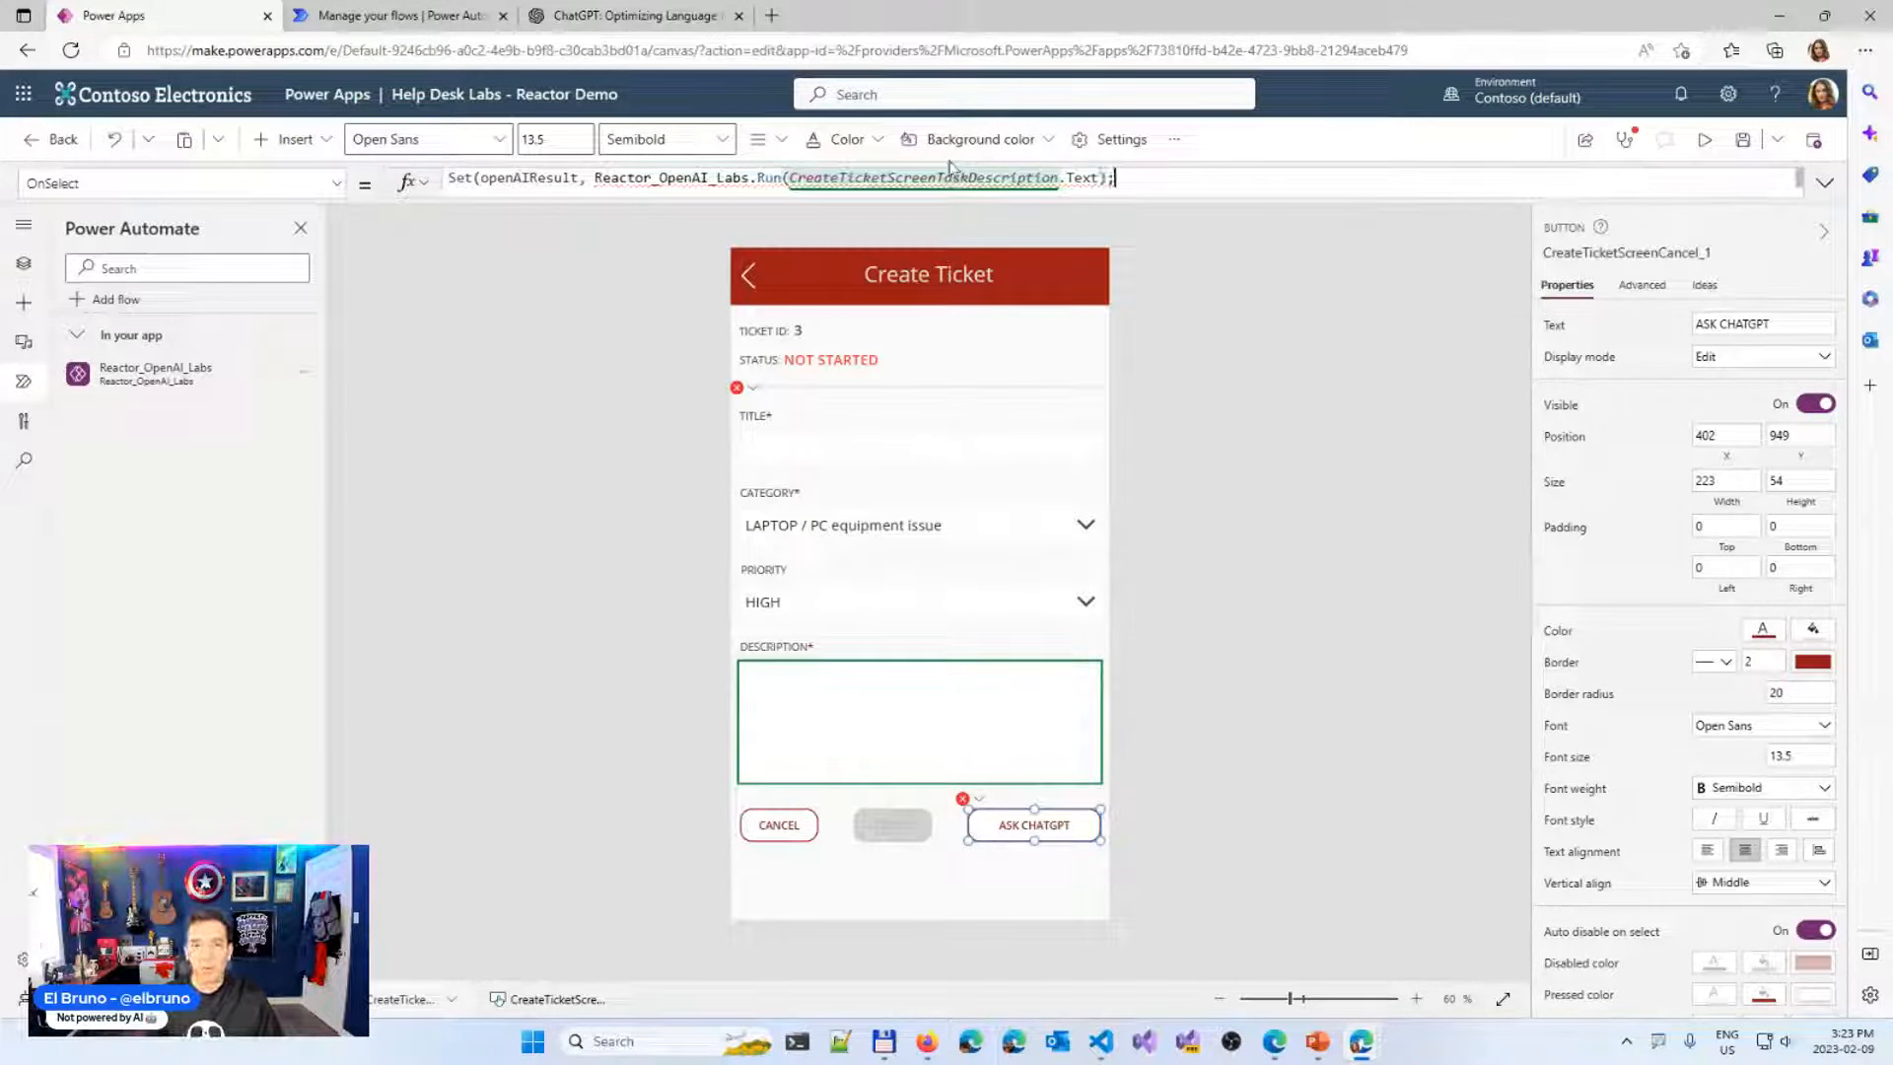
Enlarge the formula editor to show all Set lines and examine the openAIResponse line
drag(665, 199, 660, 308)
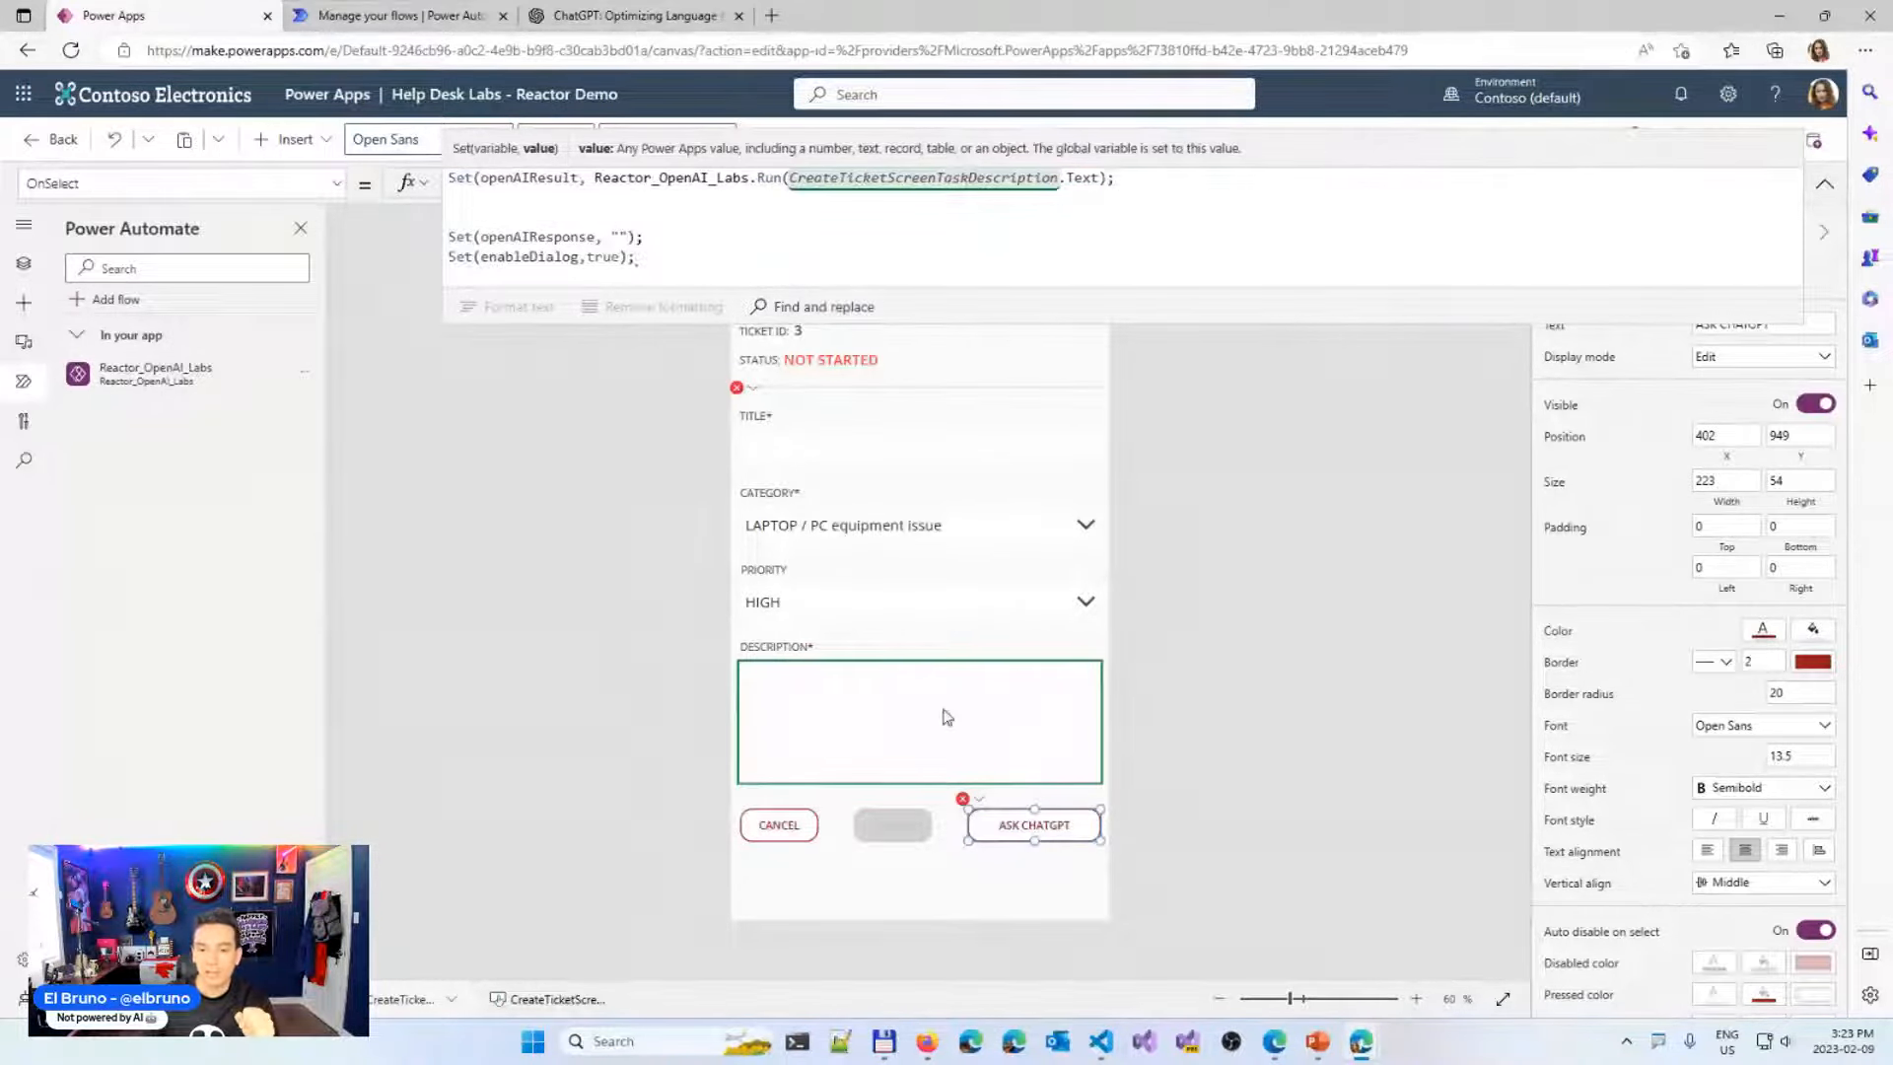
click(573, 209)
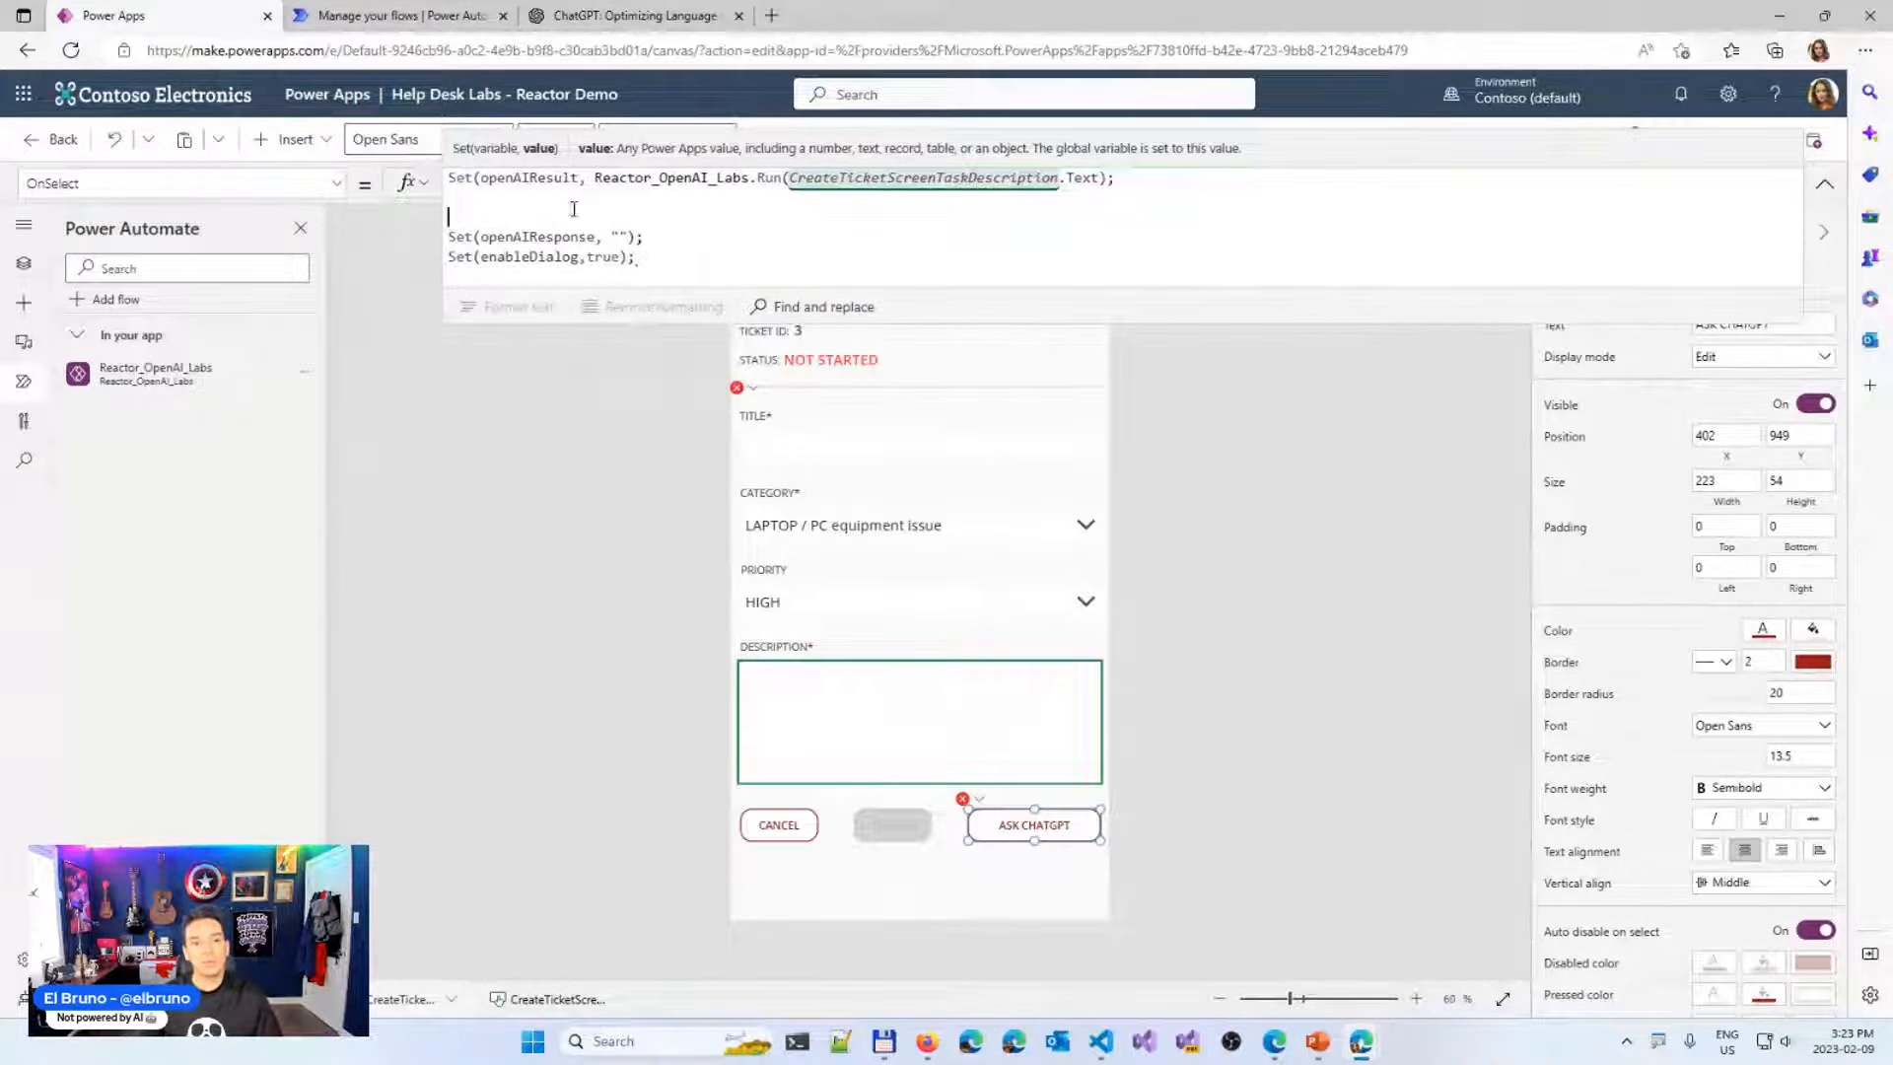
key(Down)
key(ctrl+Right)
key(ctrl+Right)
key(ctrl+Right)
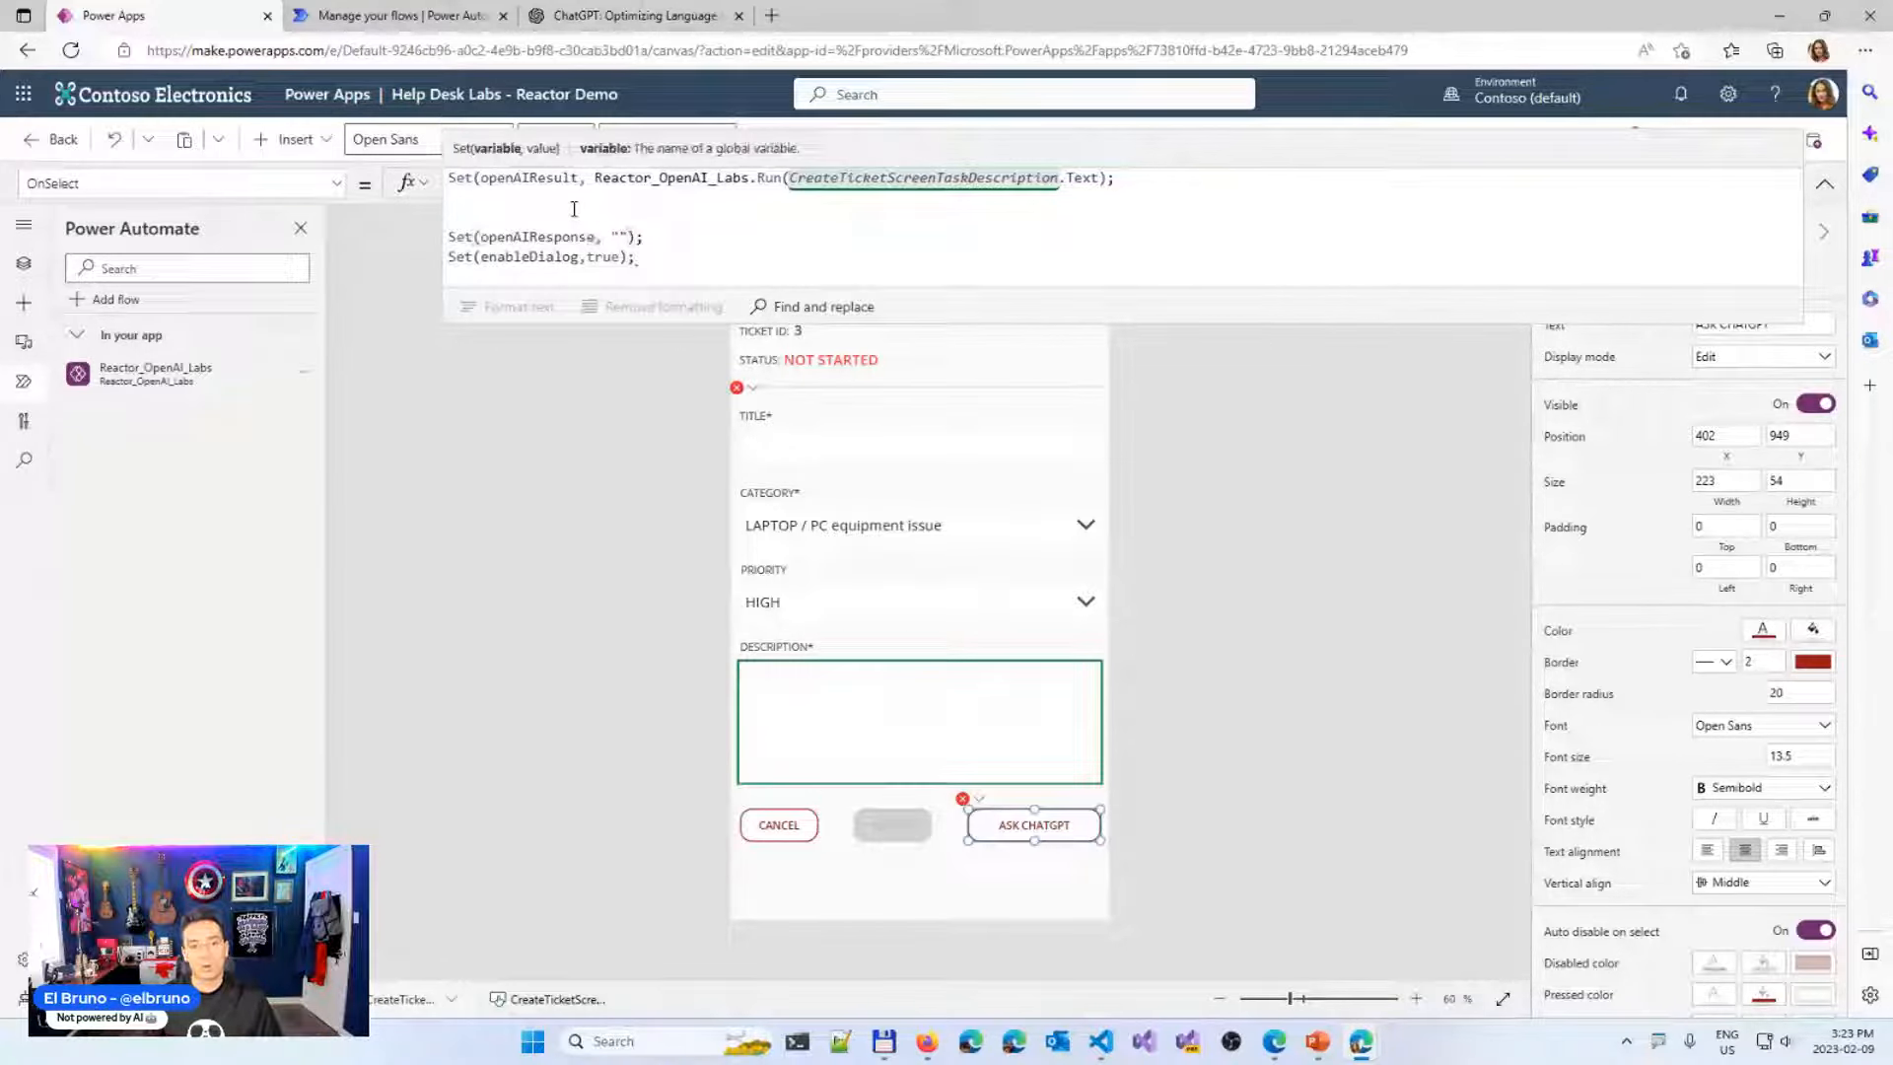
key(ctrl+1)
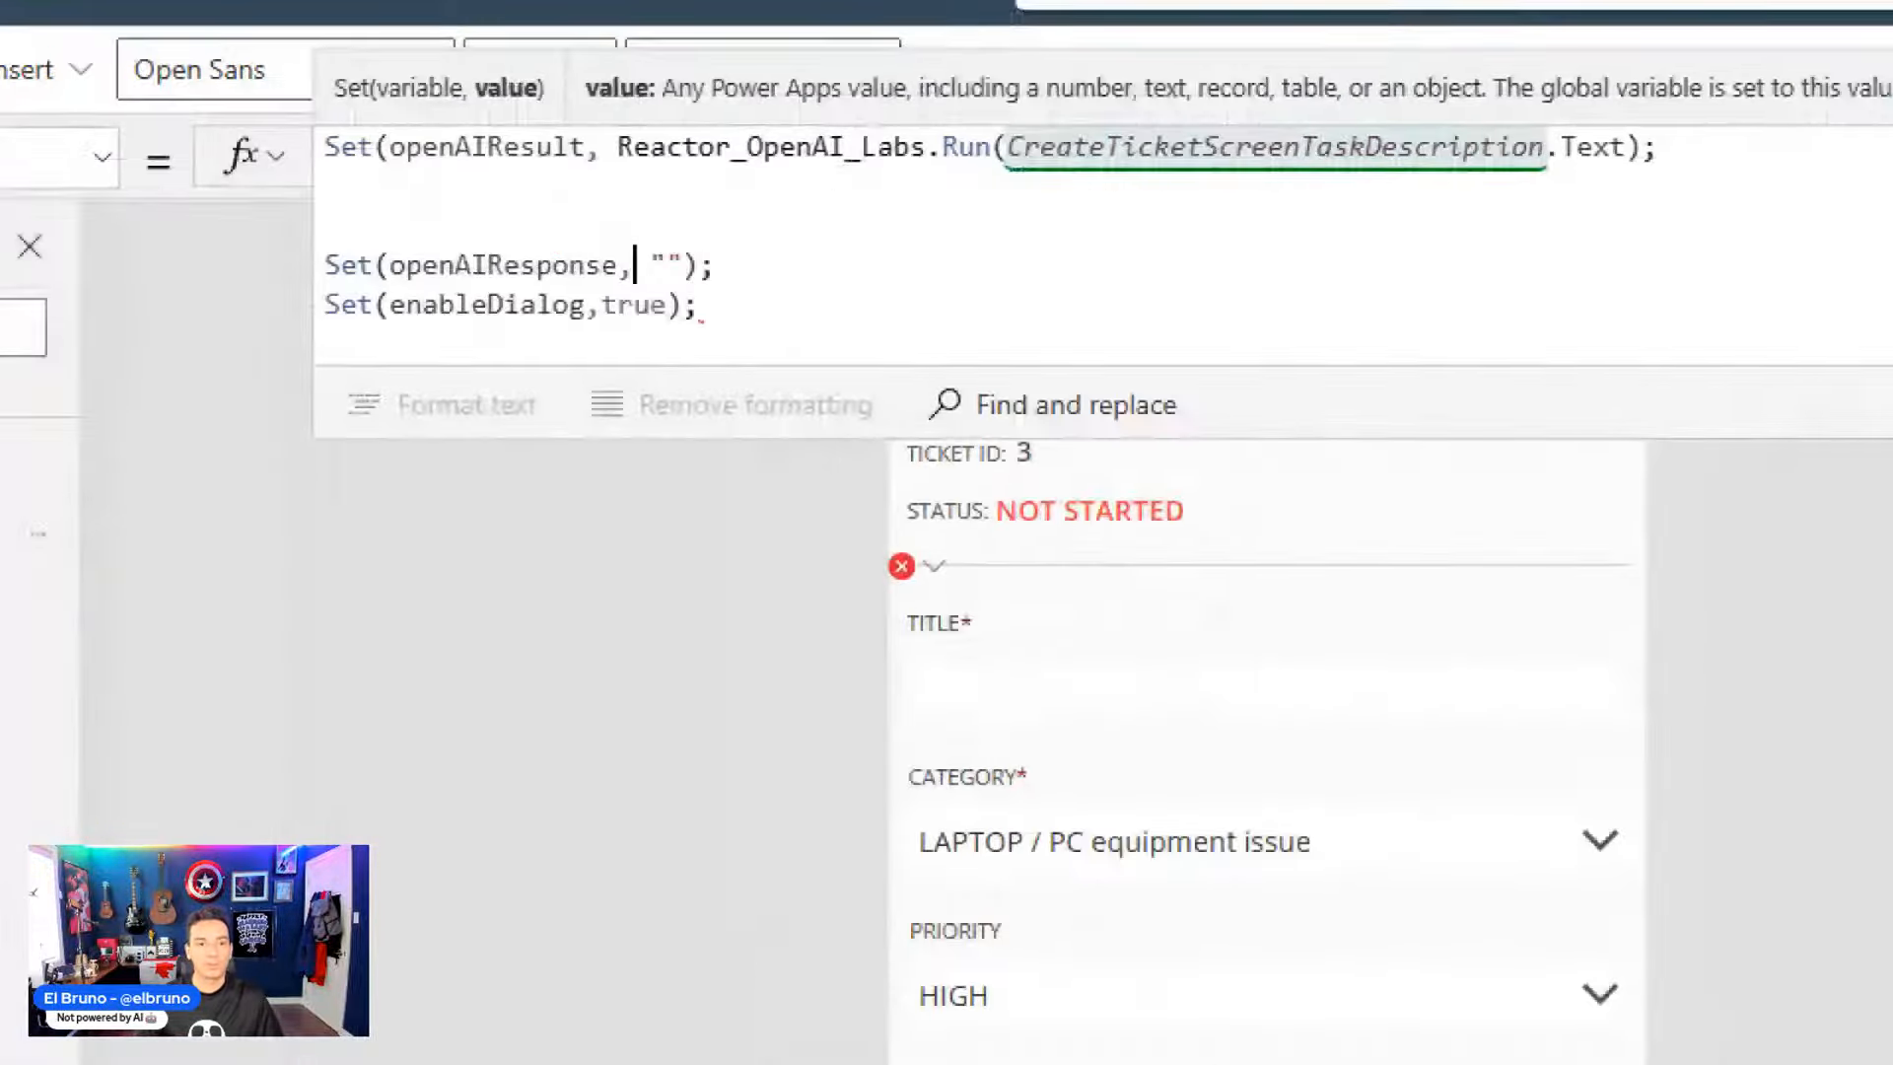
click(396, 273)
drag(397, 273, 636, 268)
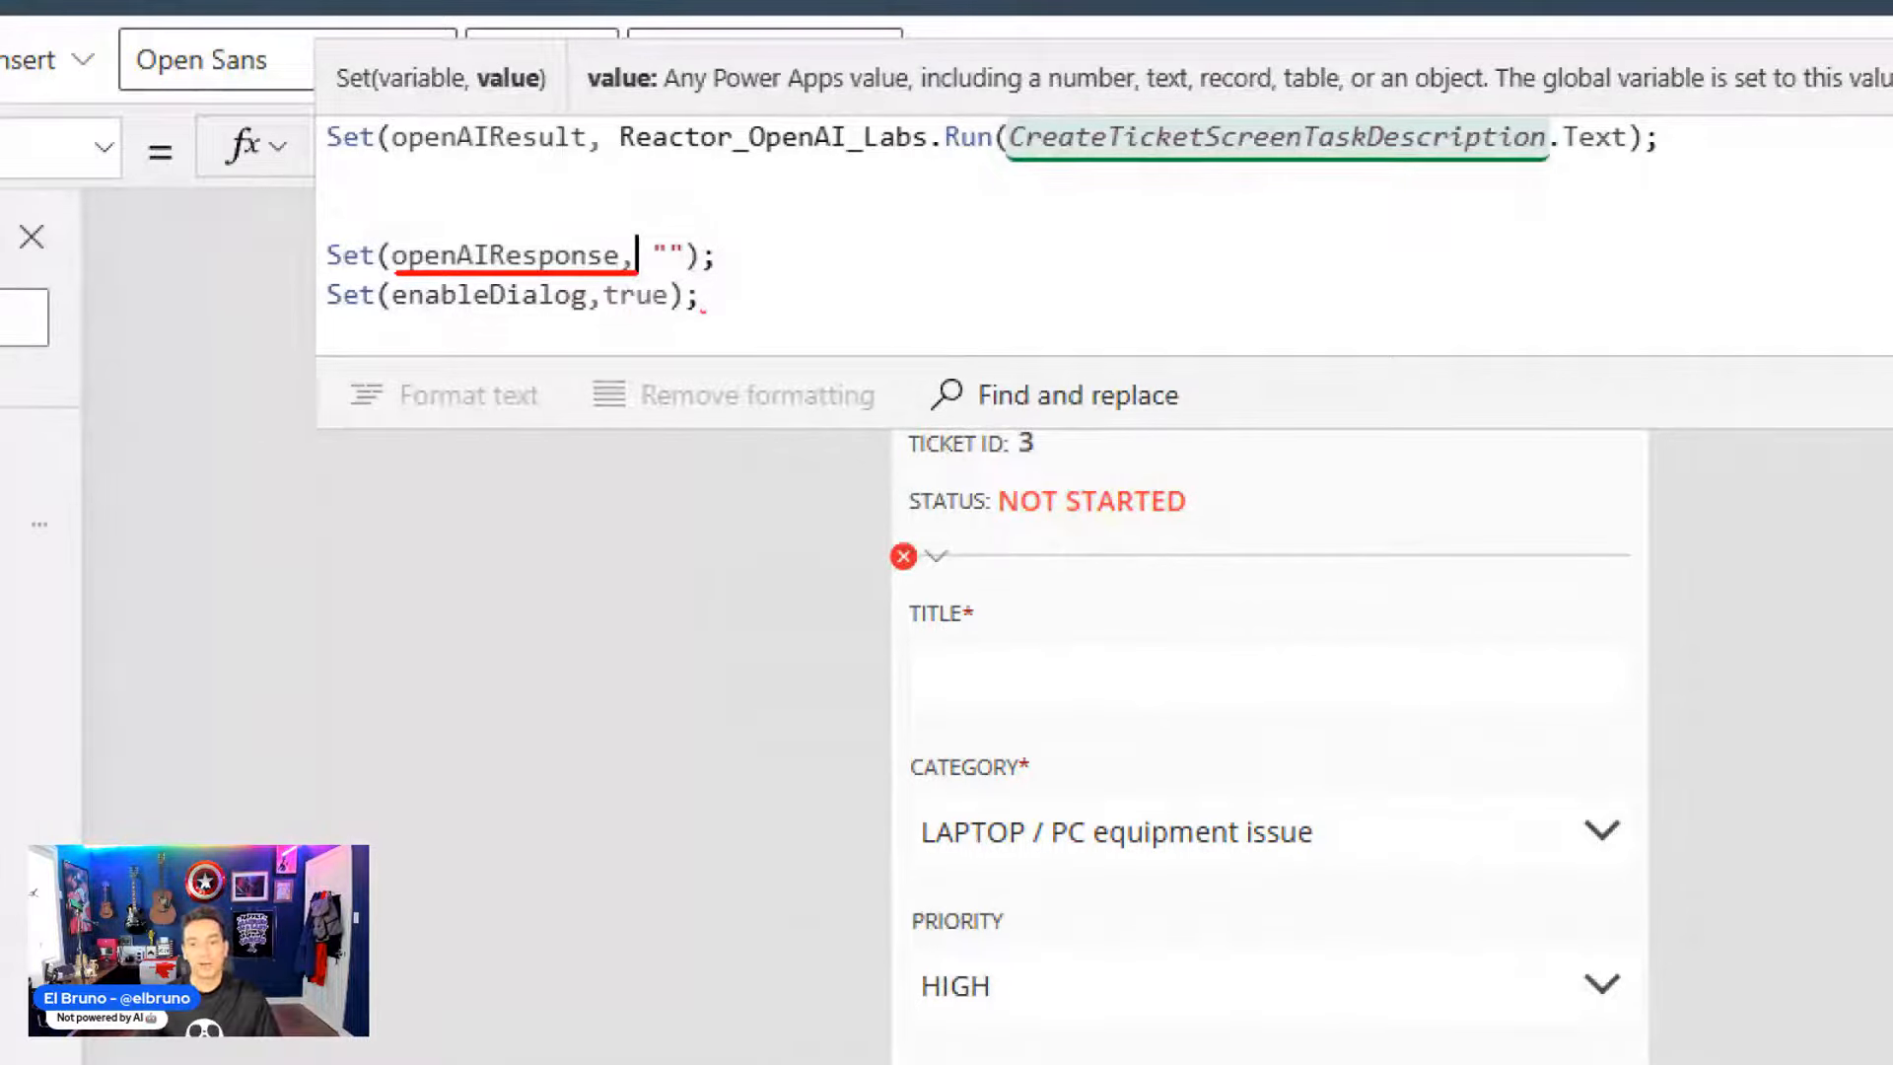
key(Escape)
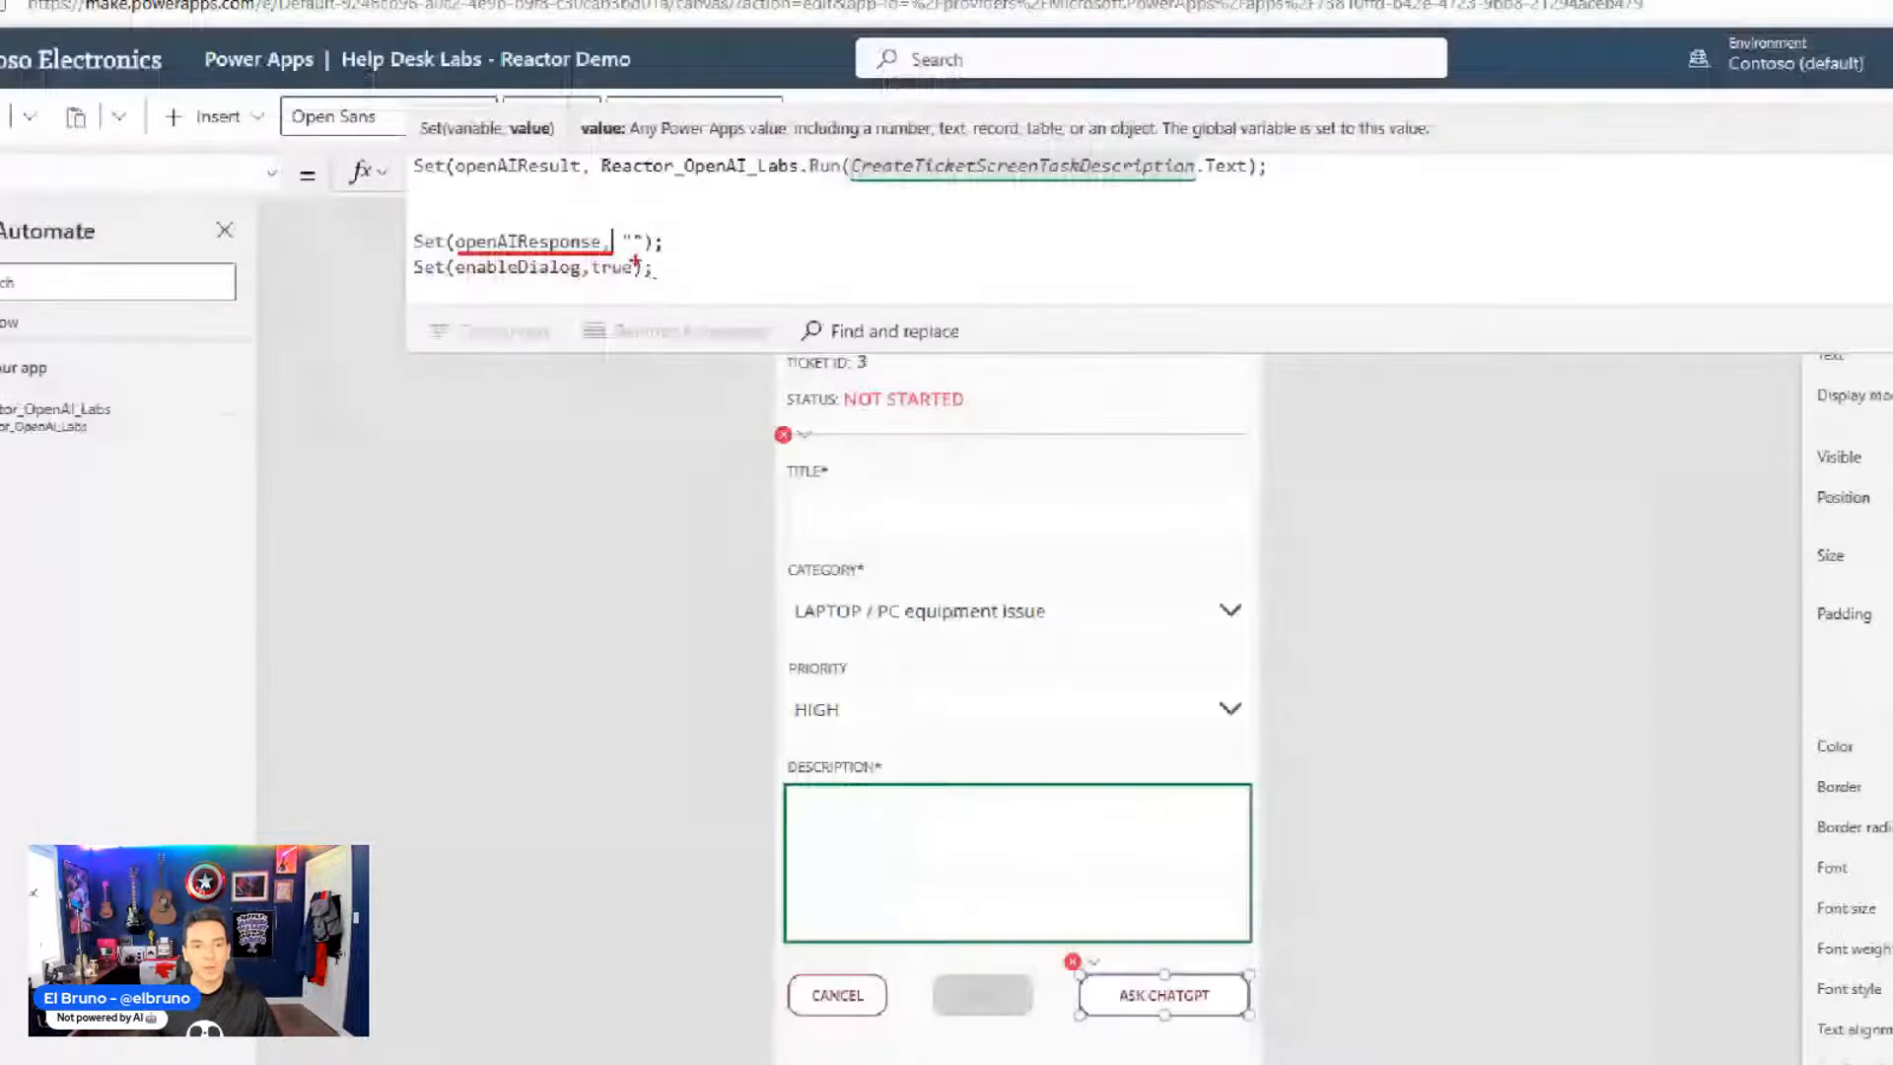
Try to replace the empty string in the openAIResponse line with a property of openAIResult
double_click(531, 179)
key(ctrl+c)
click(625, 238)
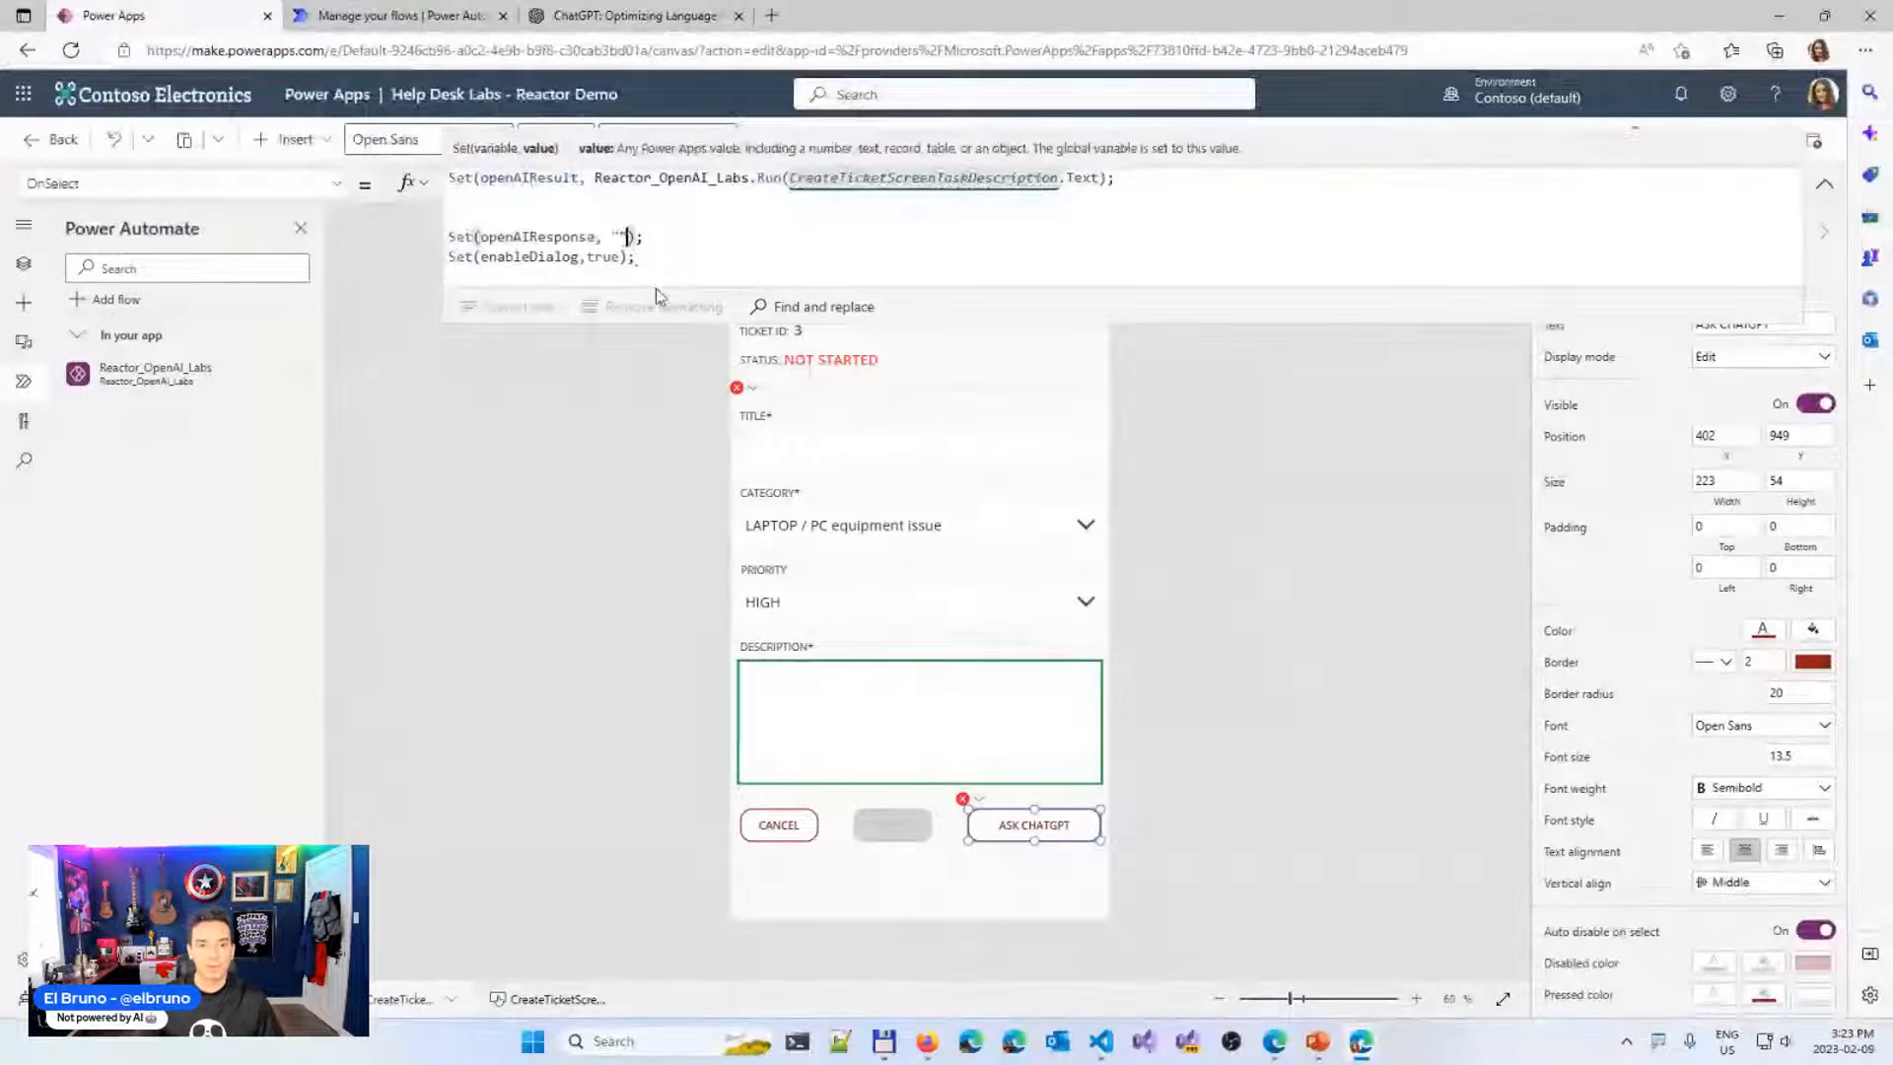
key(BackSpace)
key(ctrl+v)
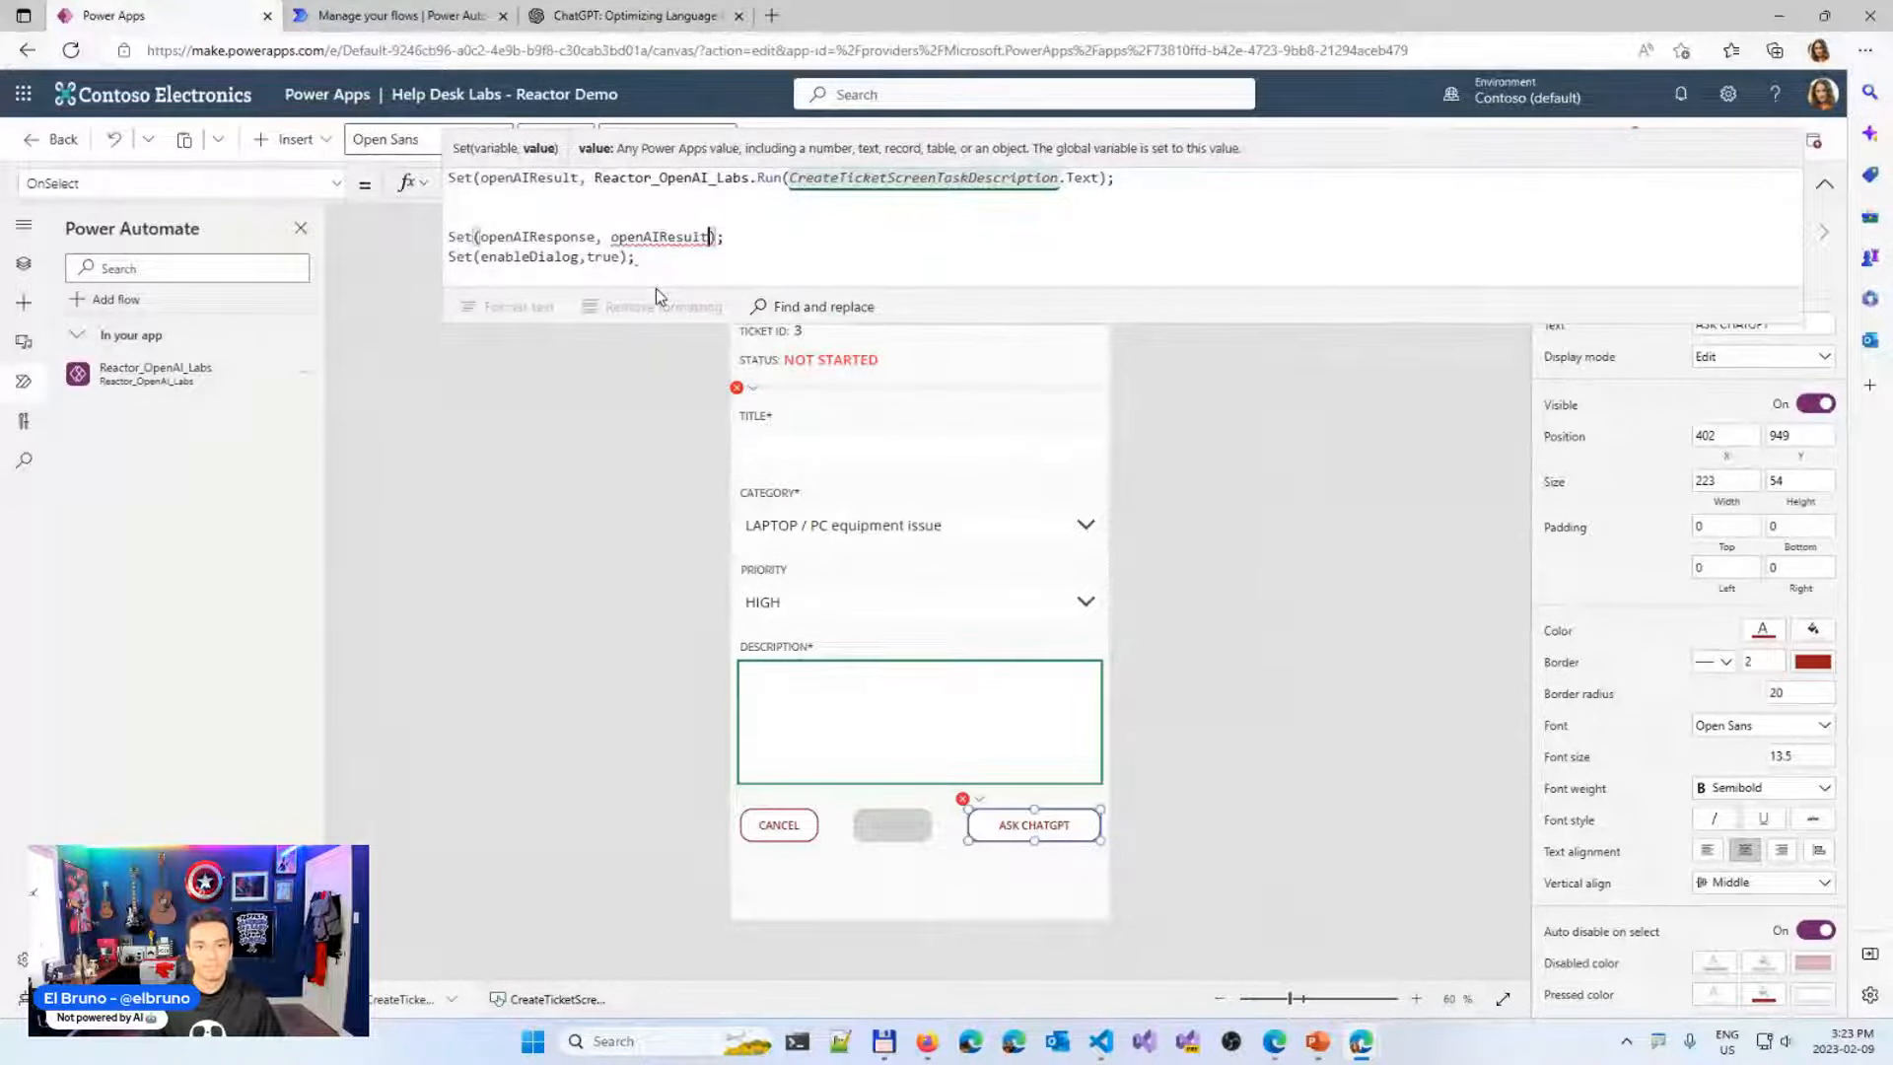
text(.)
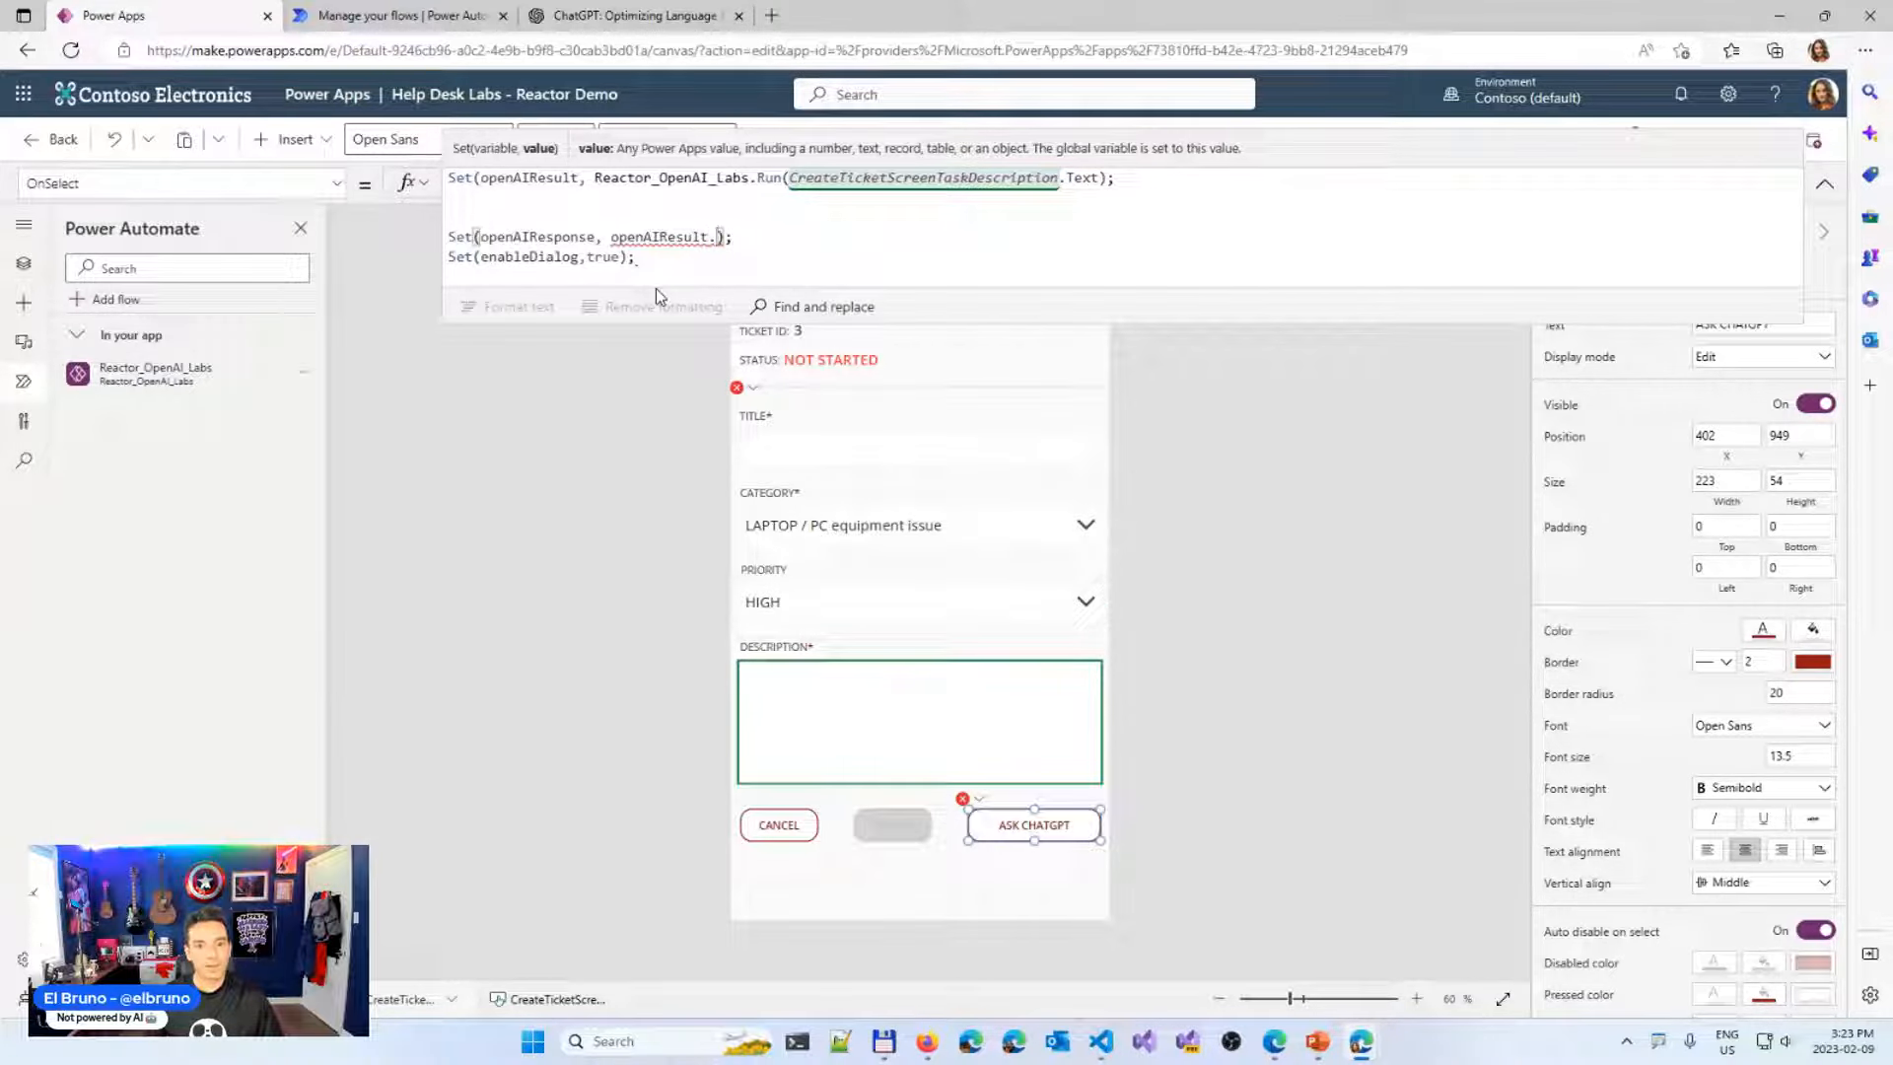
key(ctrl+shift+Left)
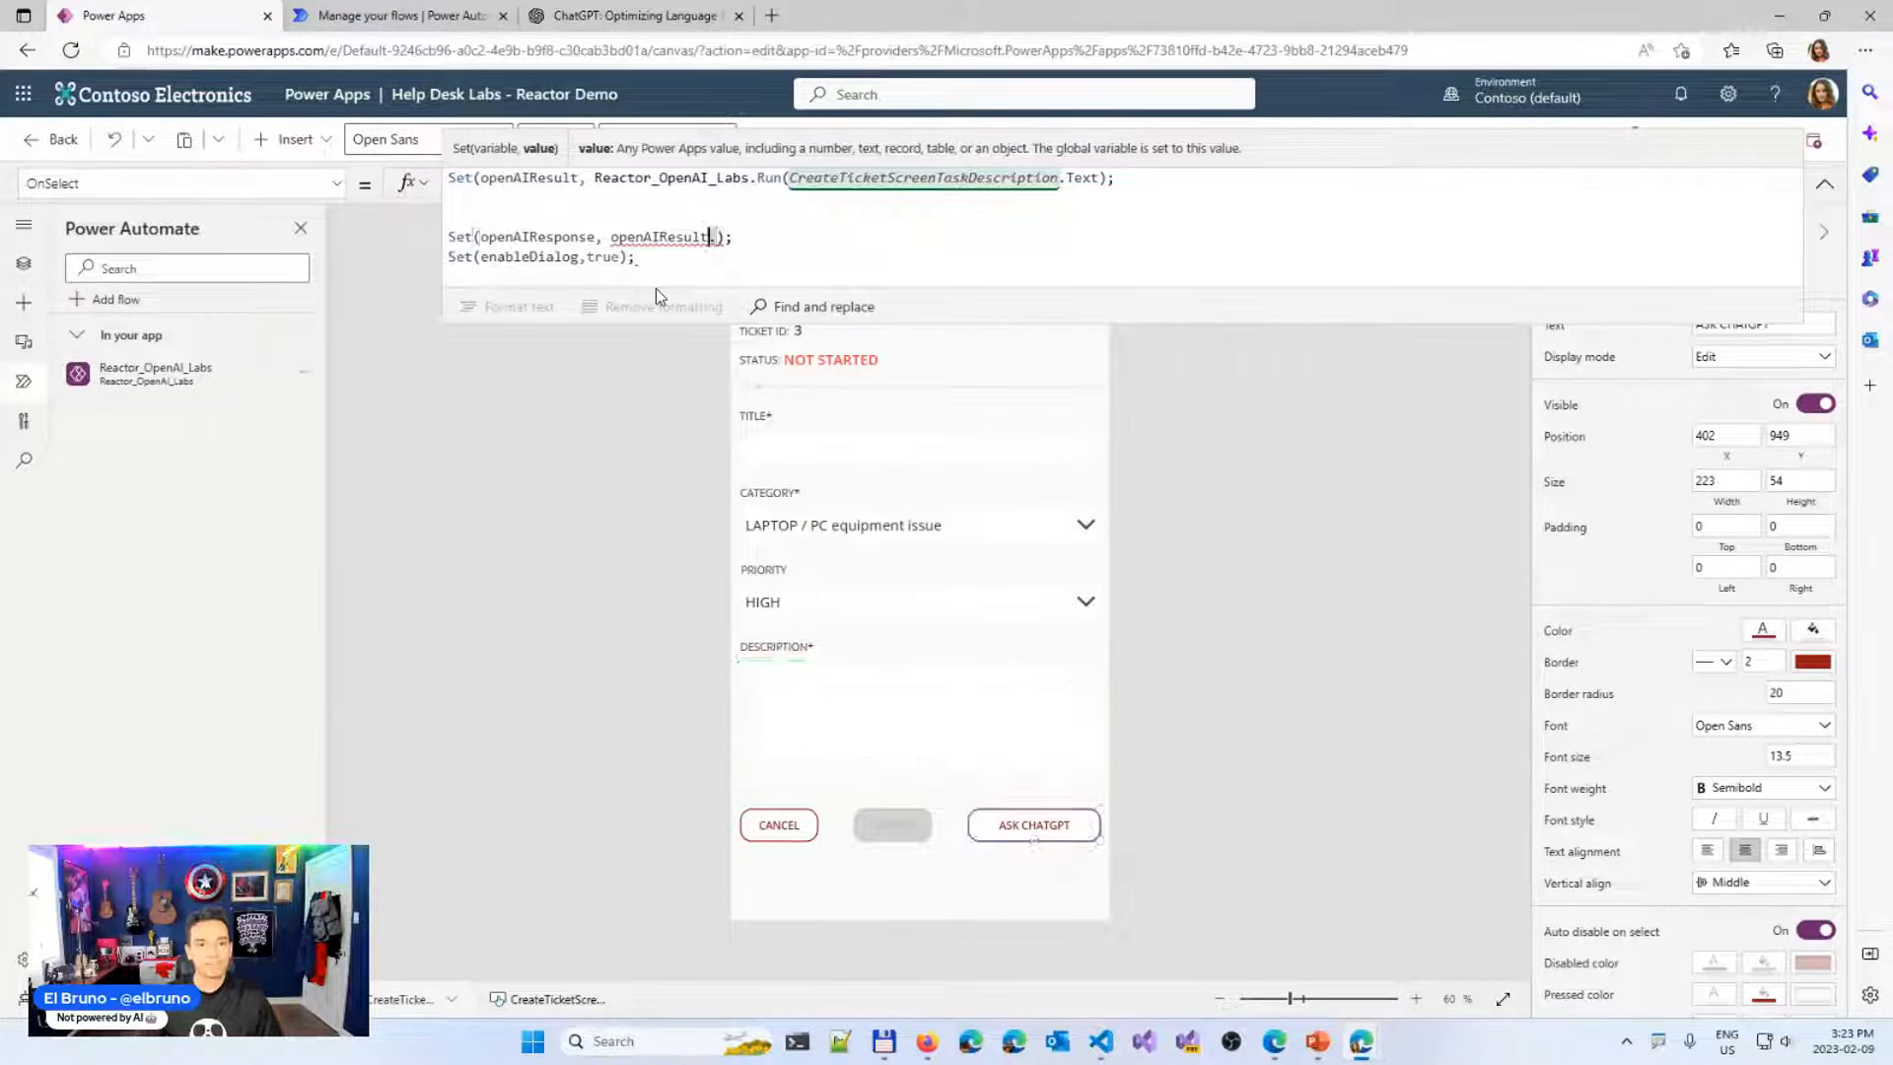
key(BackSpace)
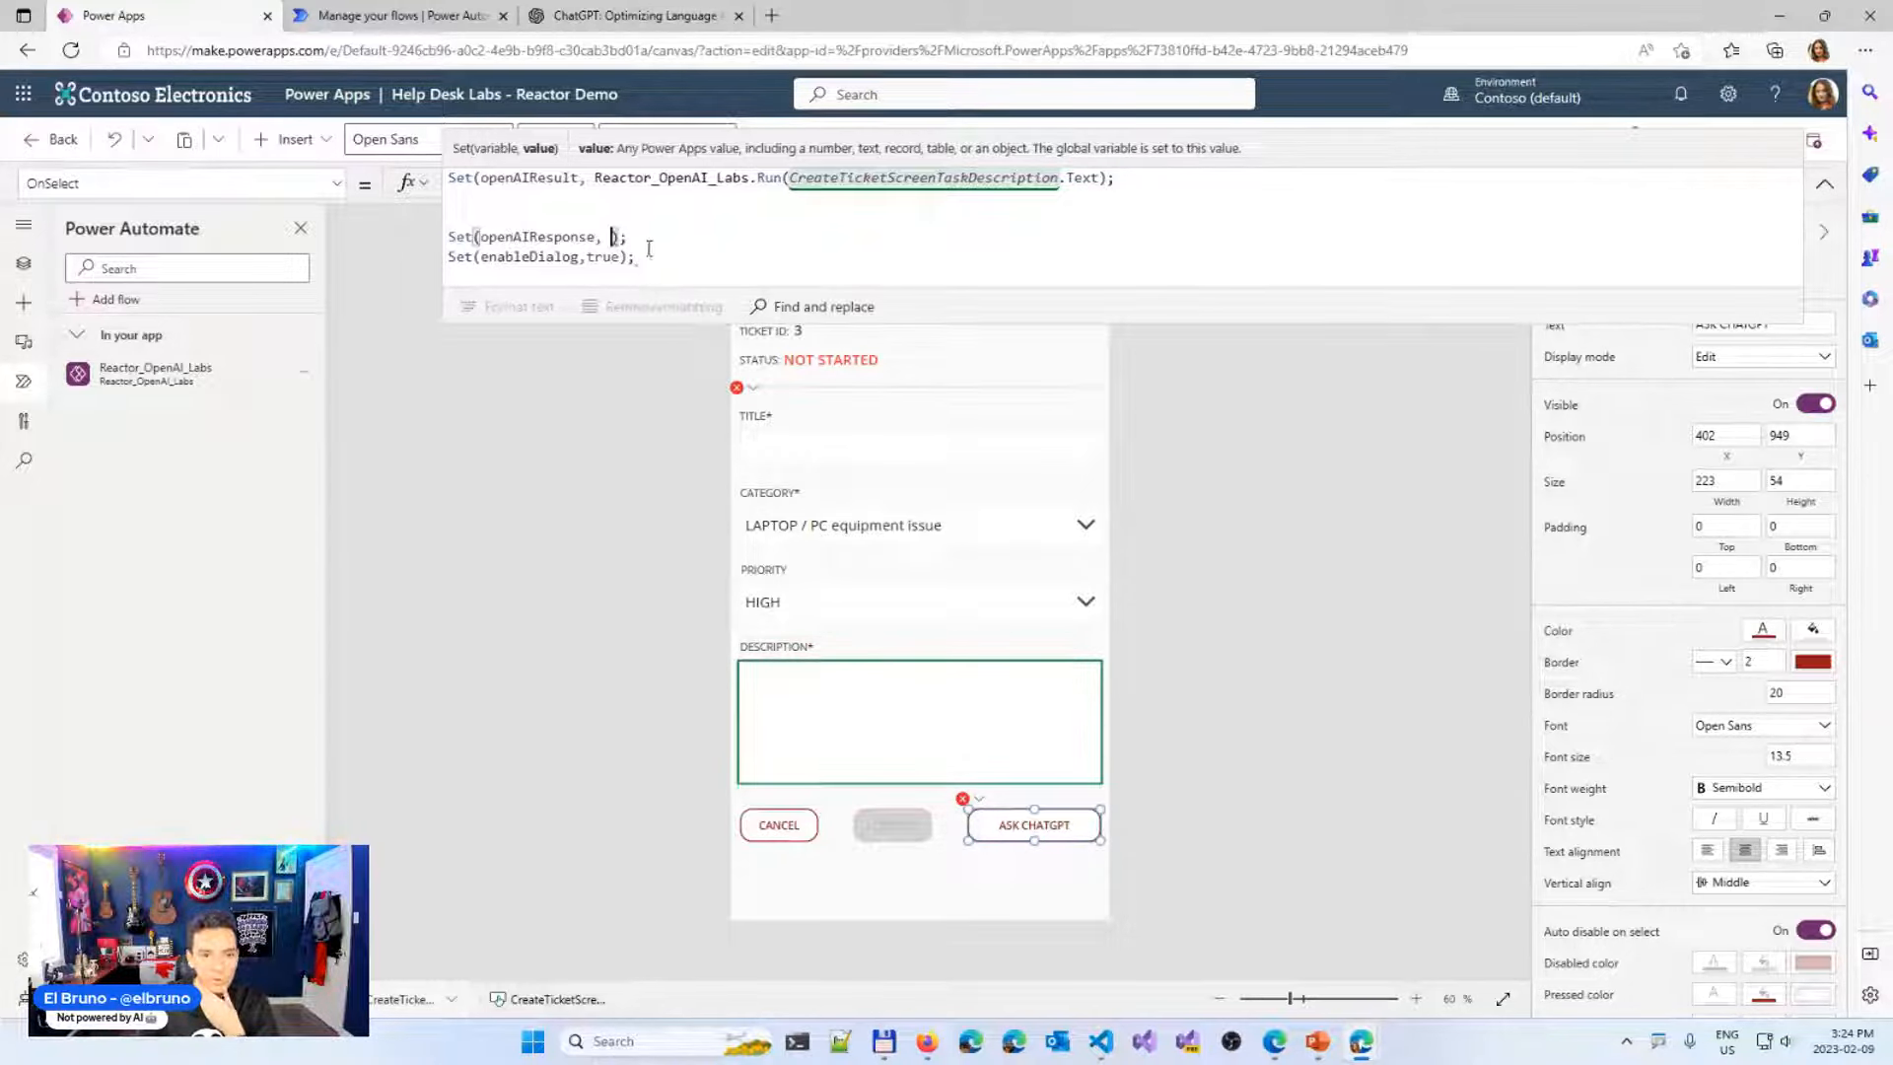
Try finding openAIResult among the suggestions for the openAIResponse value, restore the empty string and save the app
text(opena)
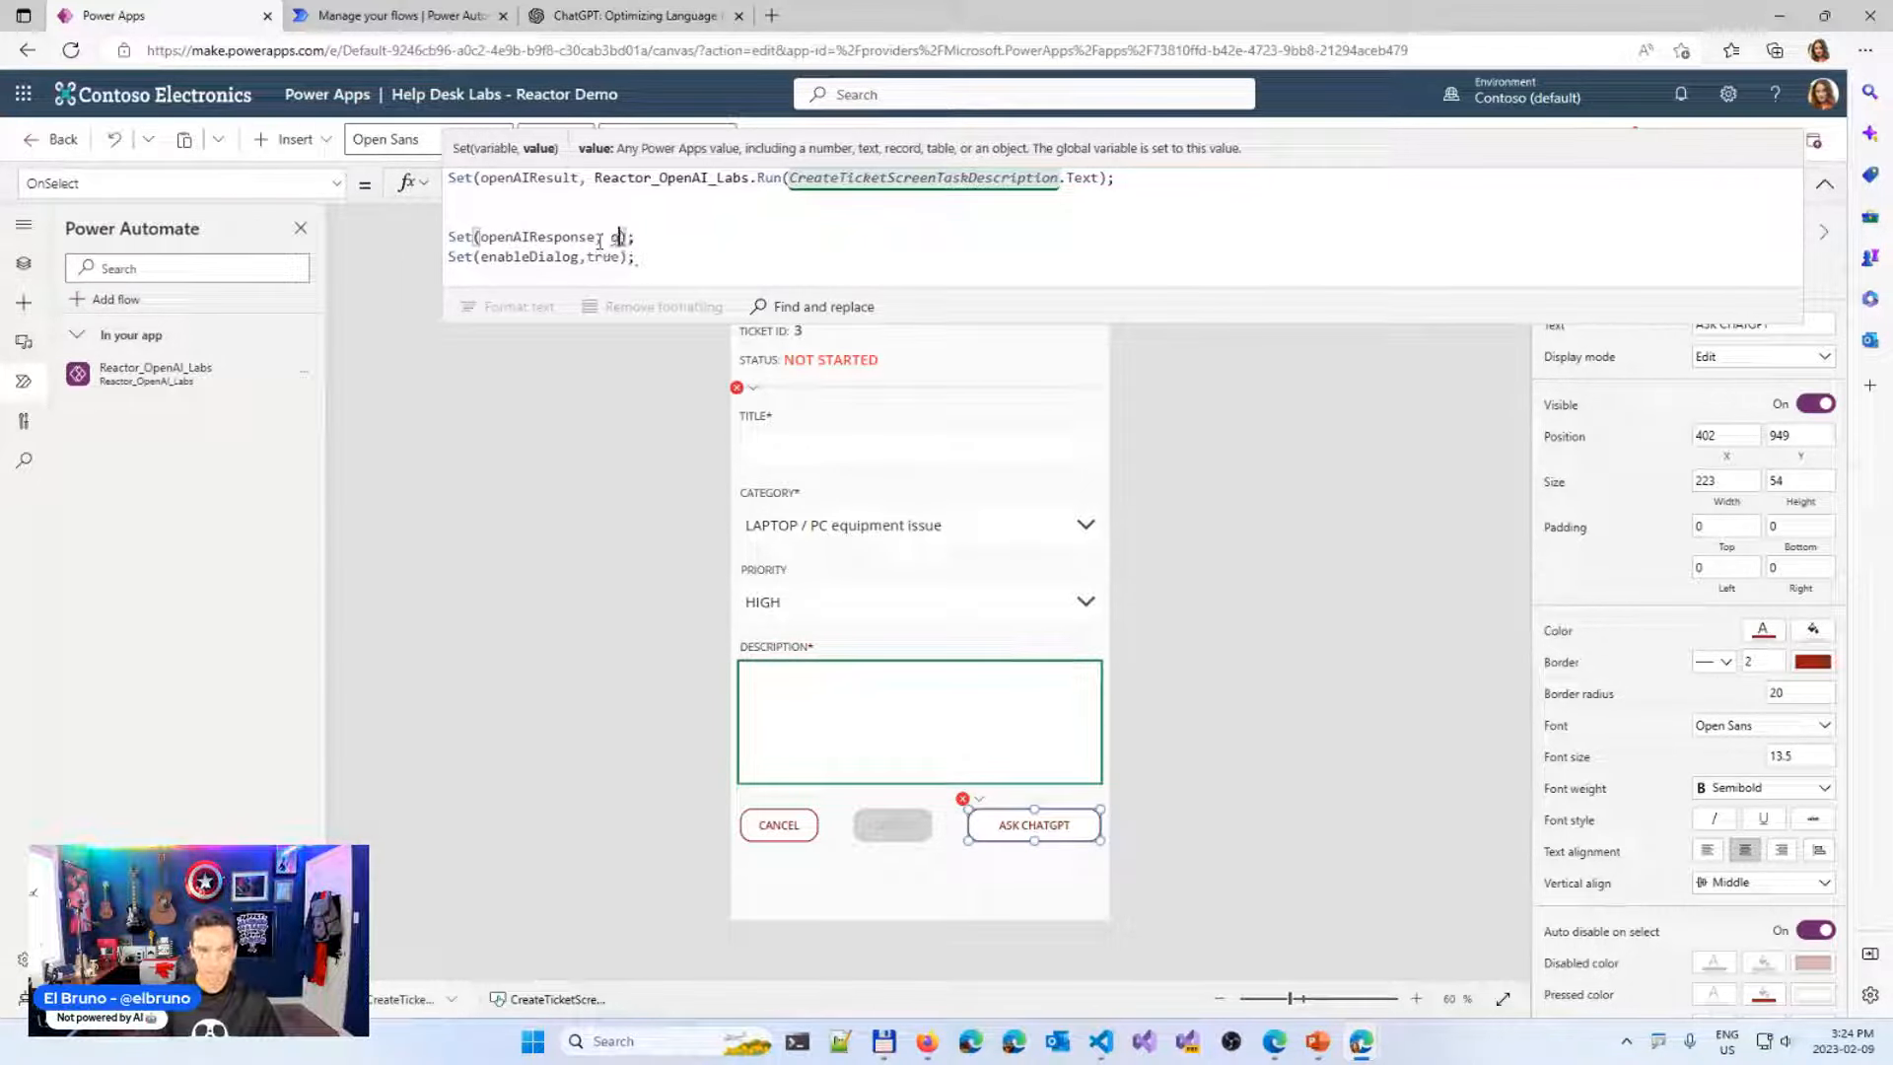
key(BackSpace)
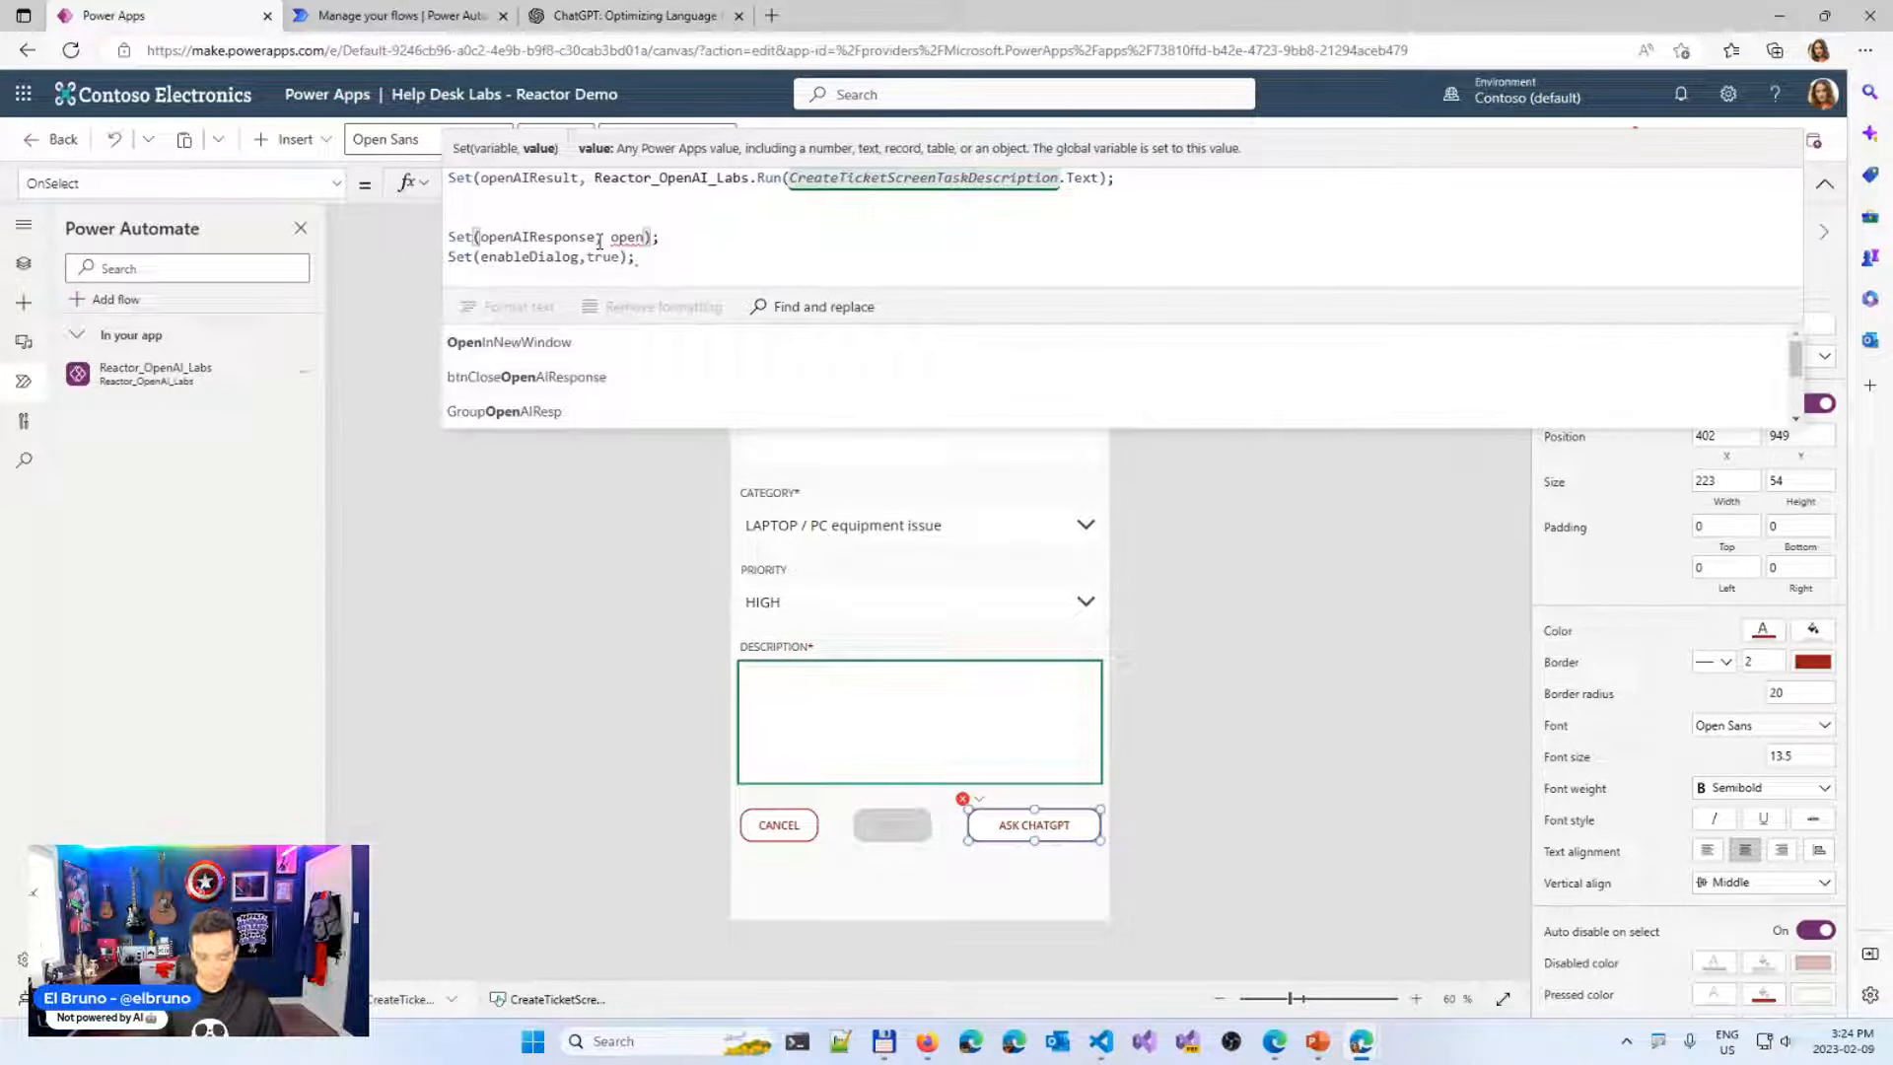
text(AI)
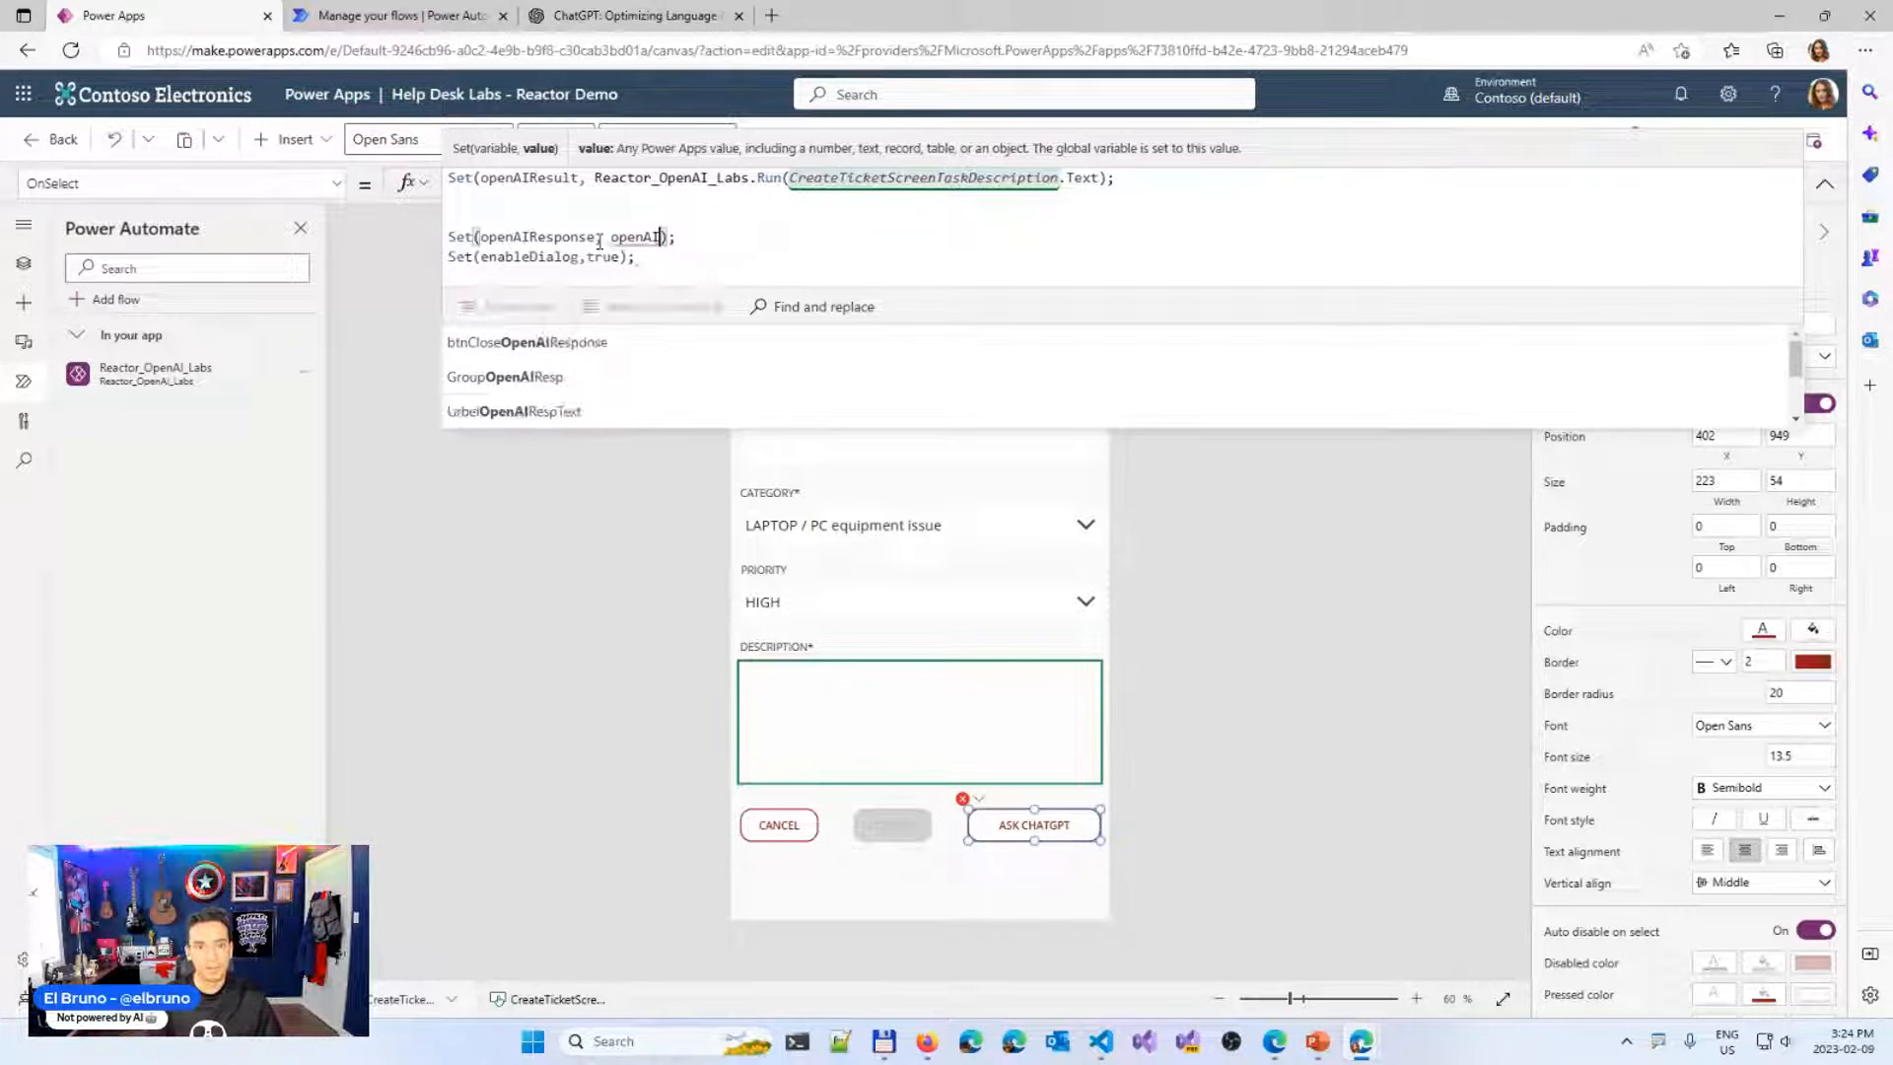
text(Res)
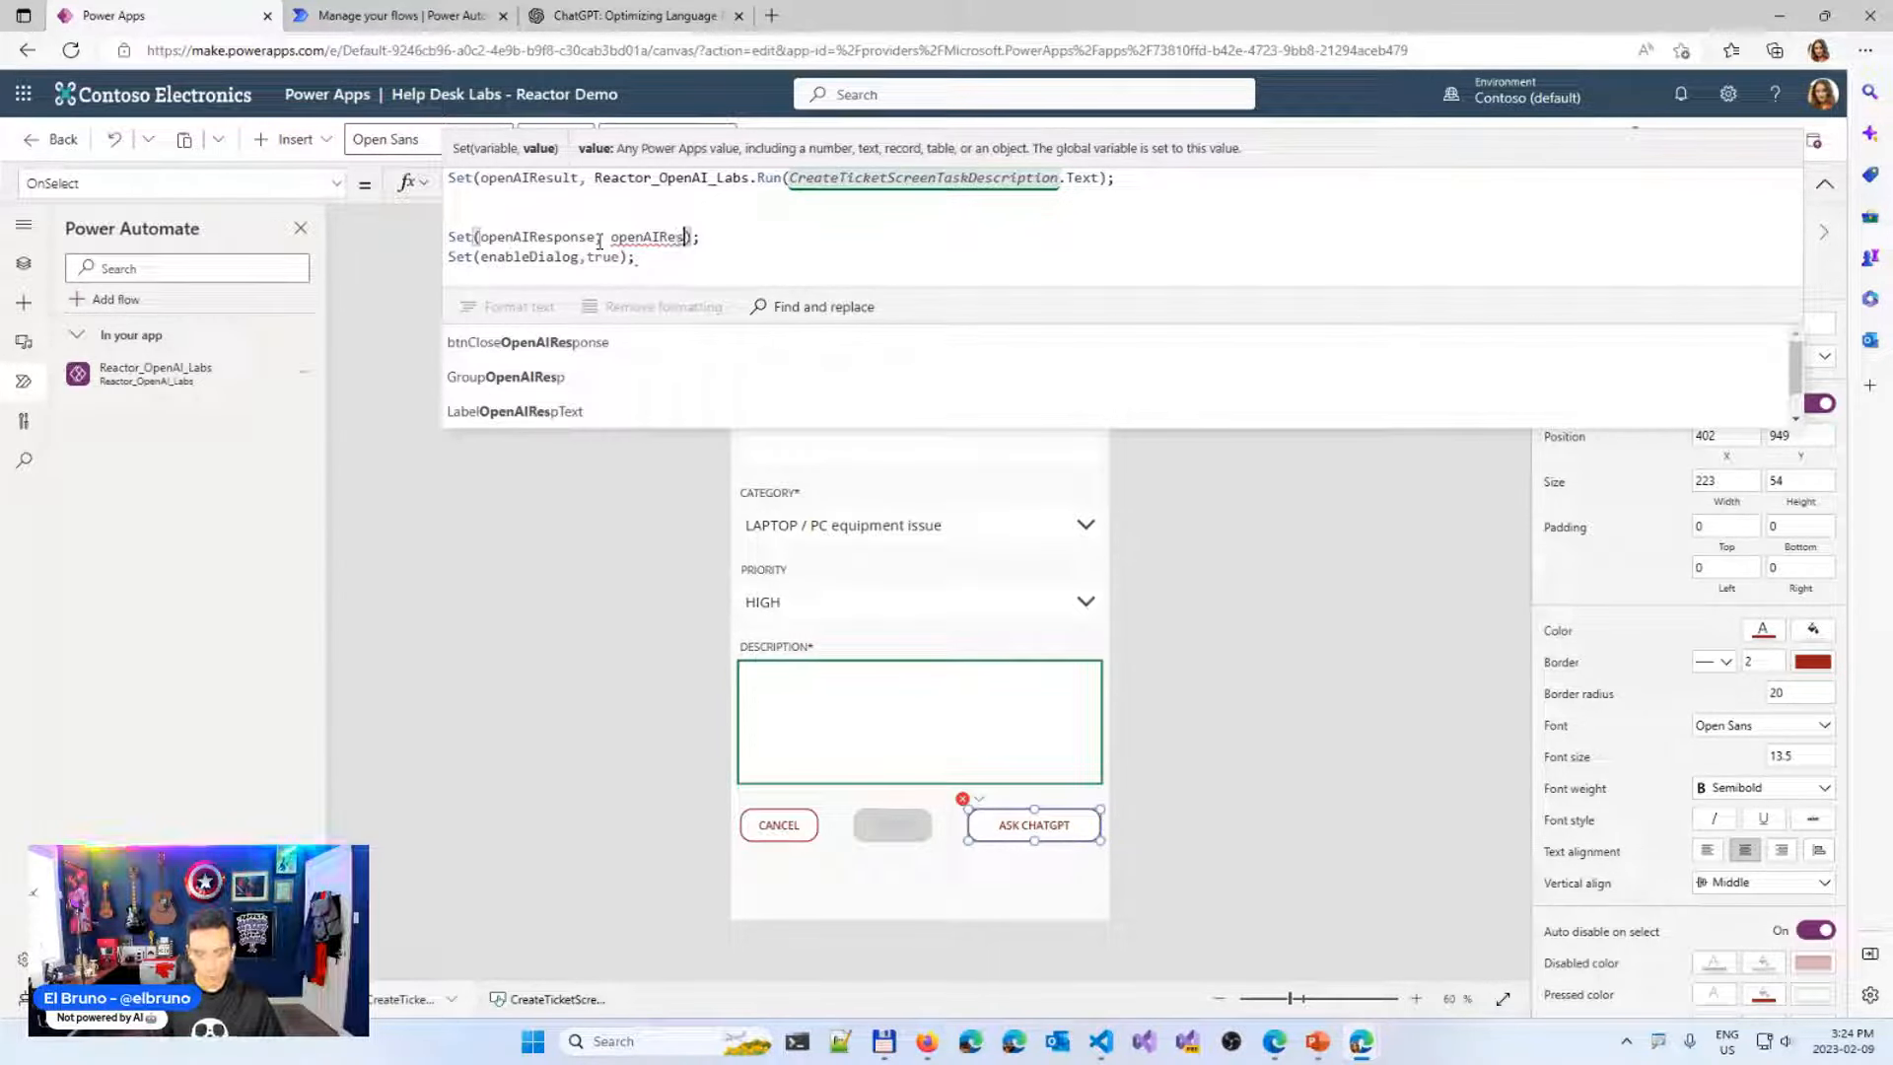
text(u)
double_click(651, 236)
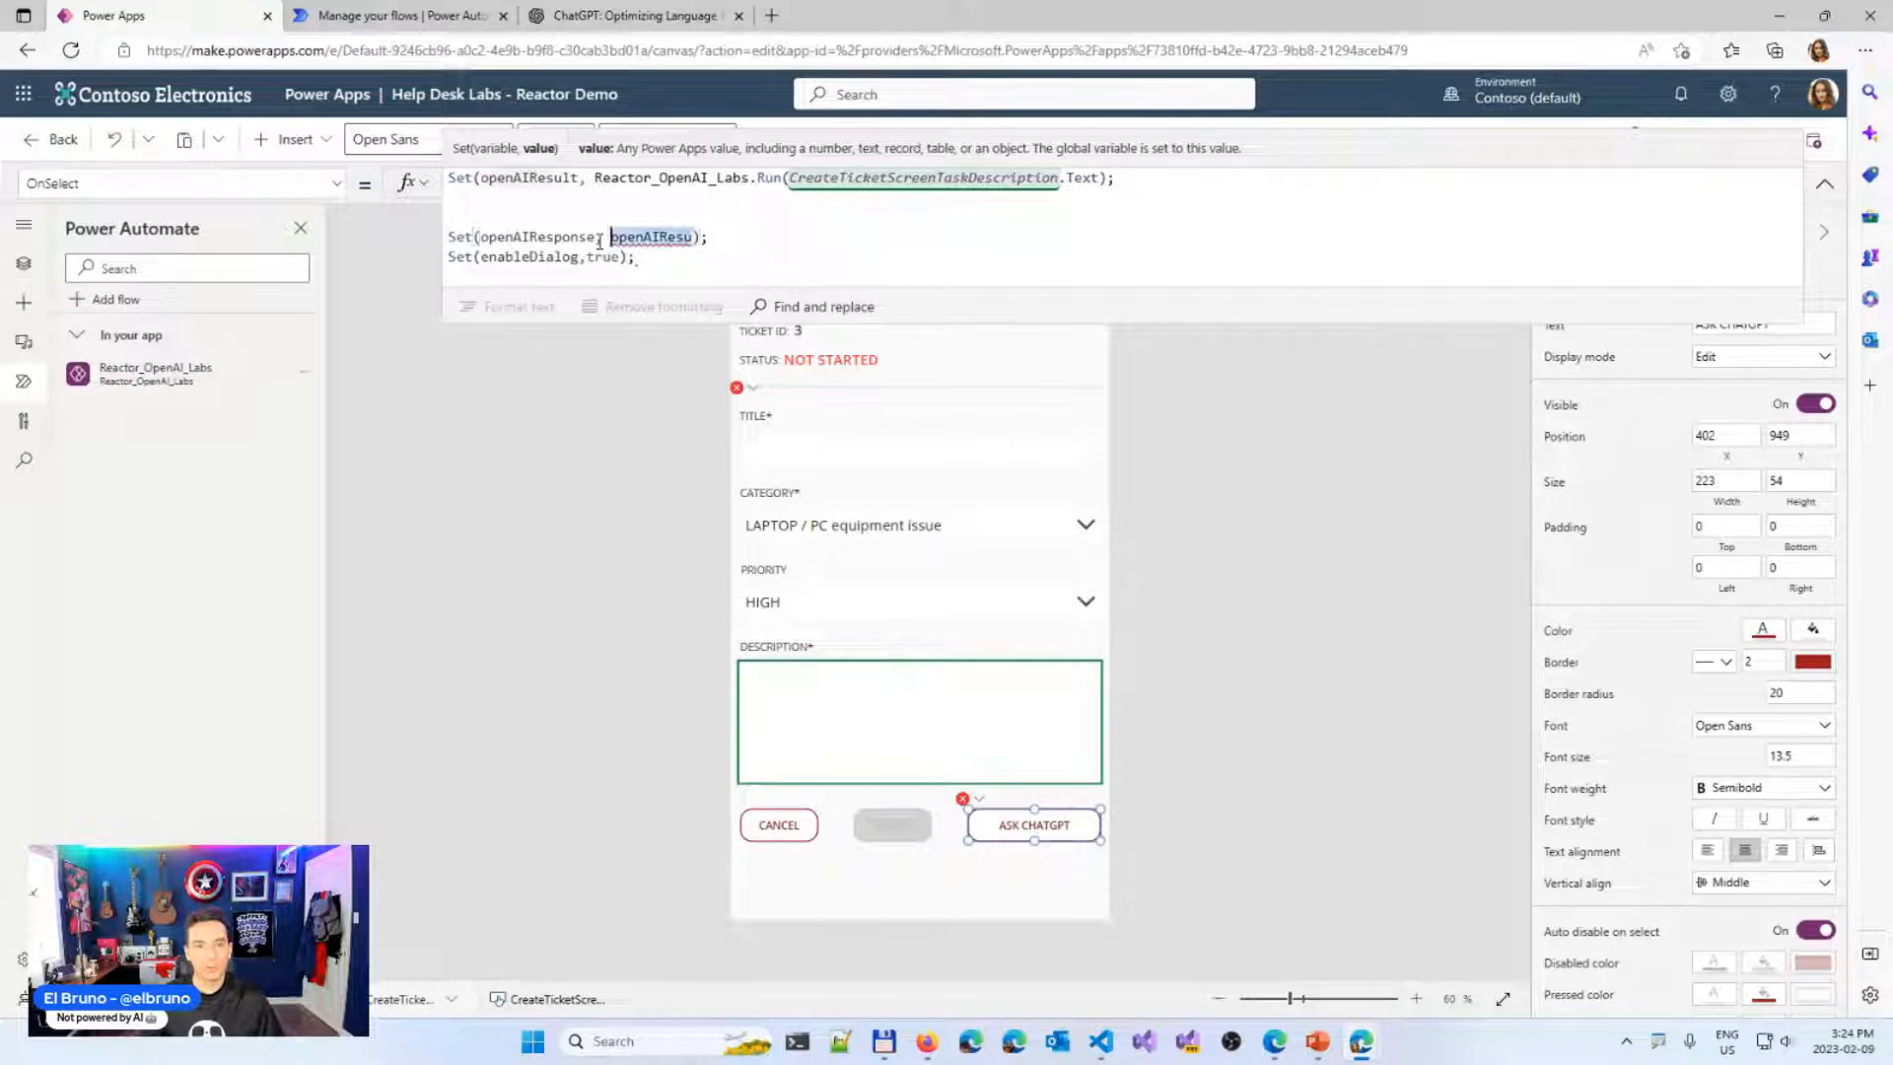
key(BackSpace)
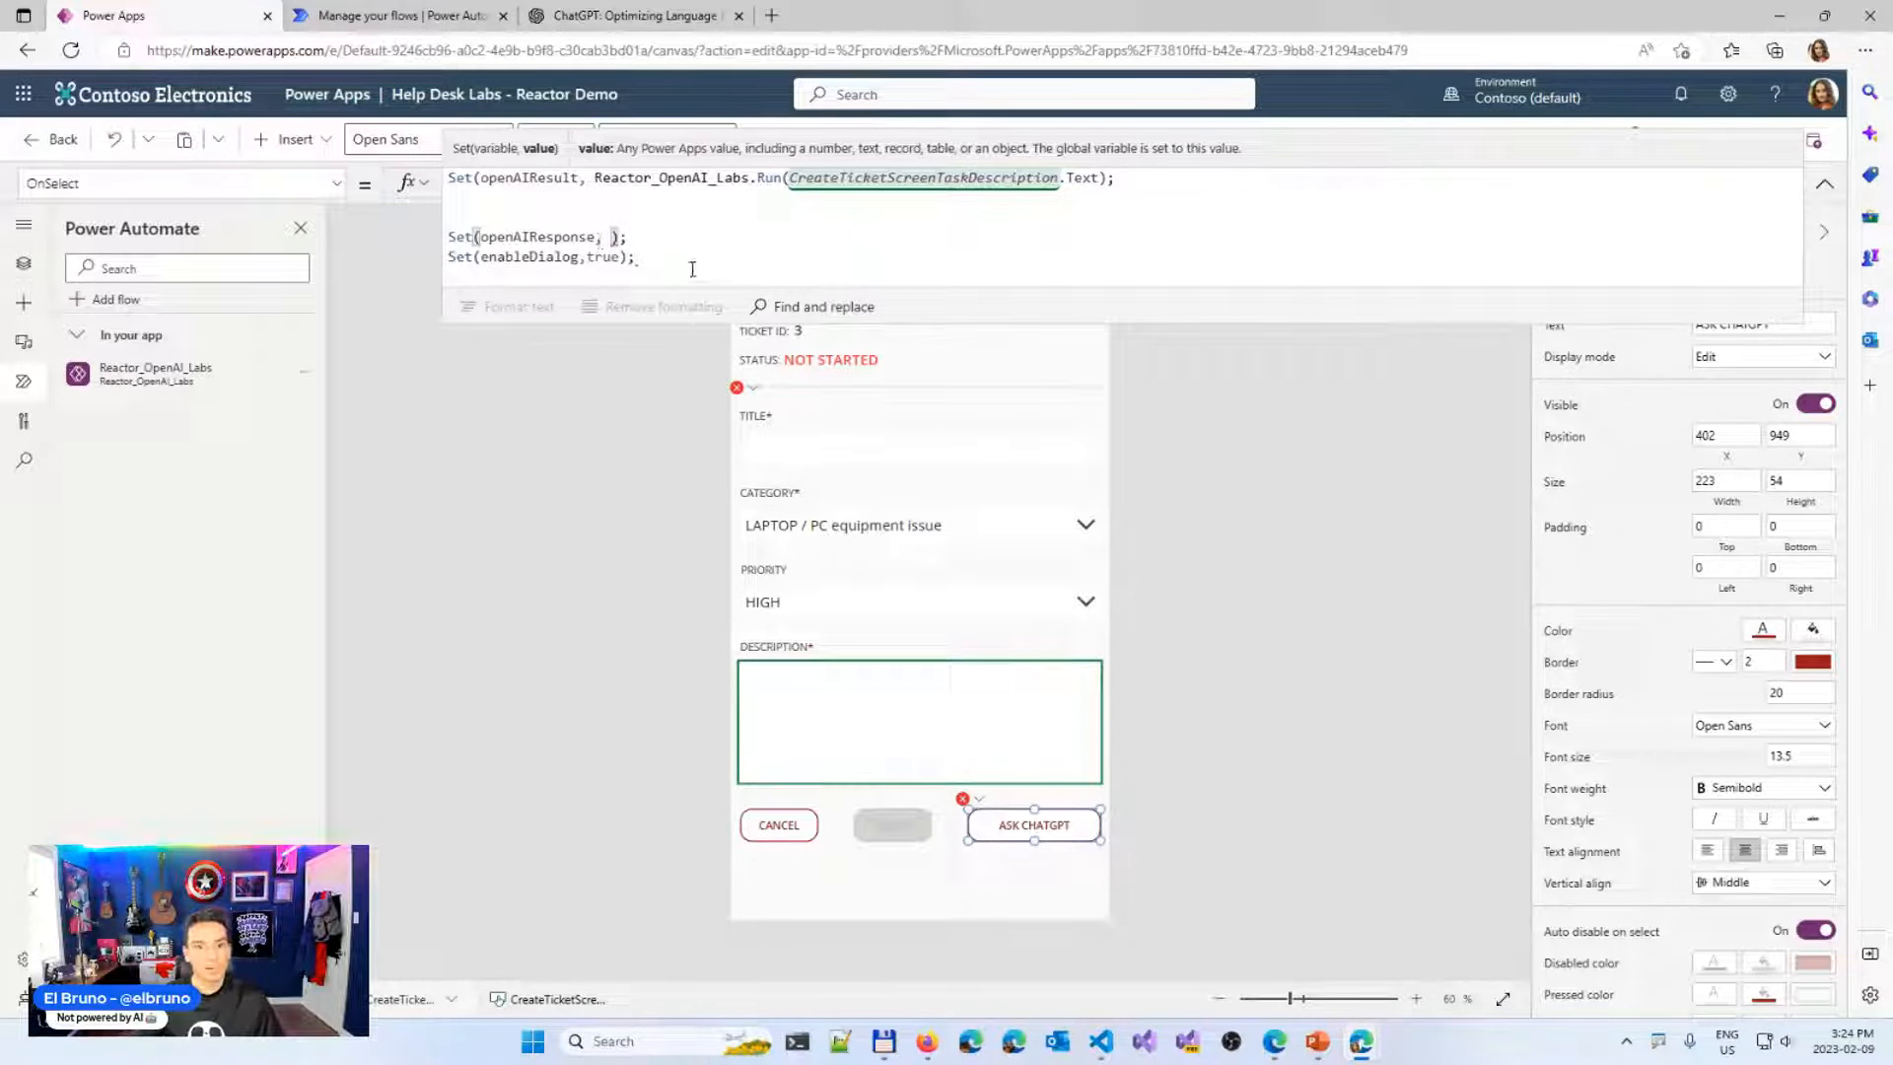
text("")
key(ctrl+s)
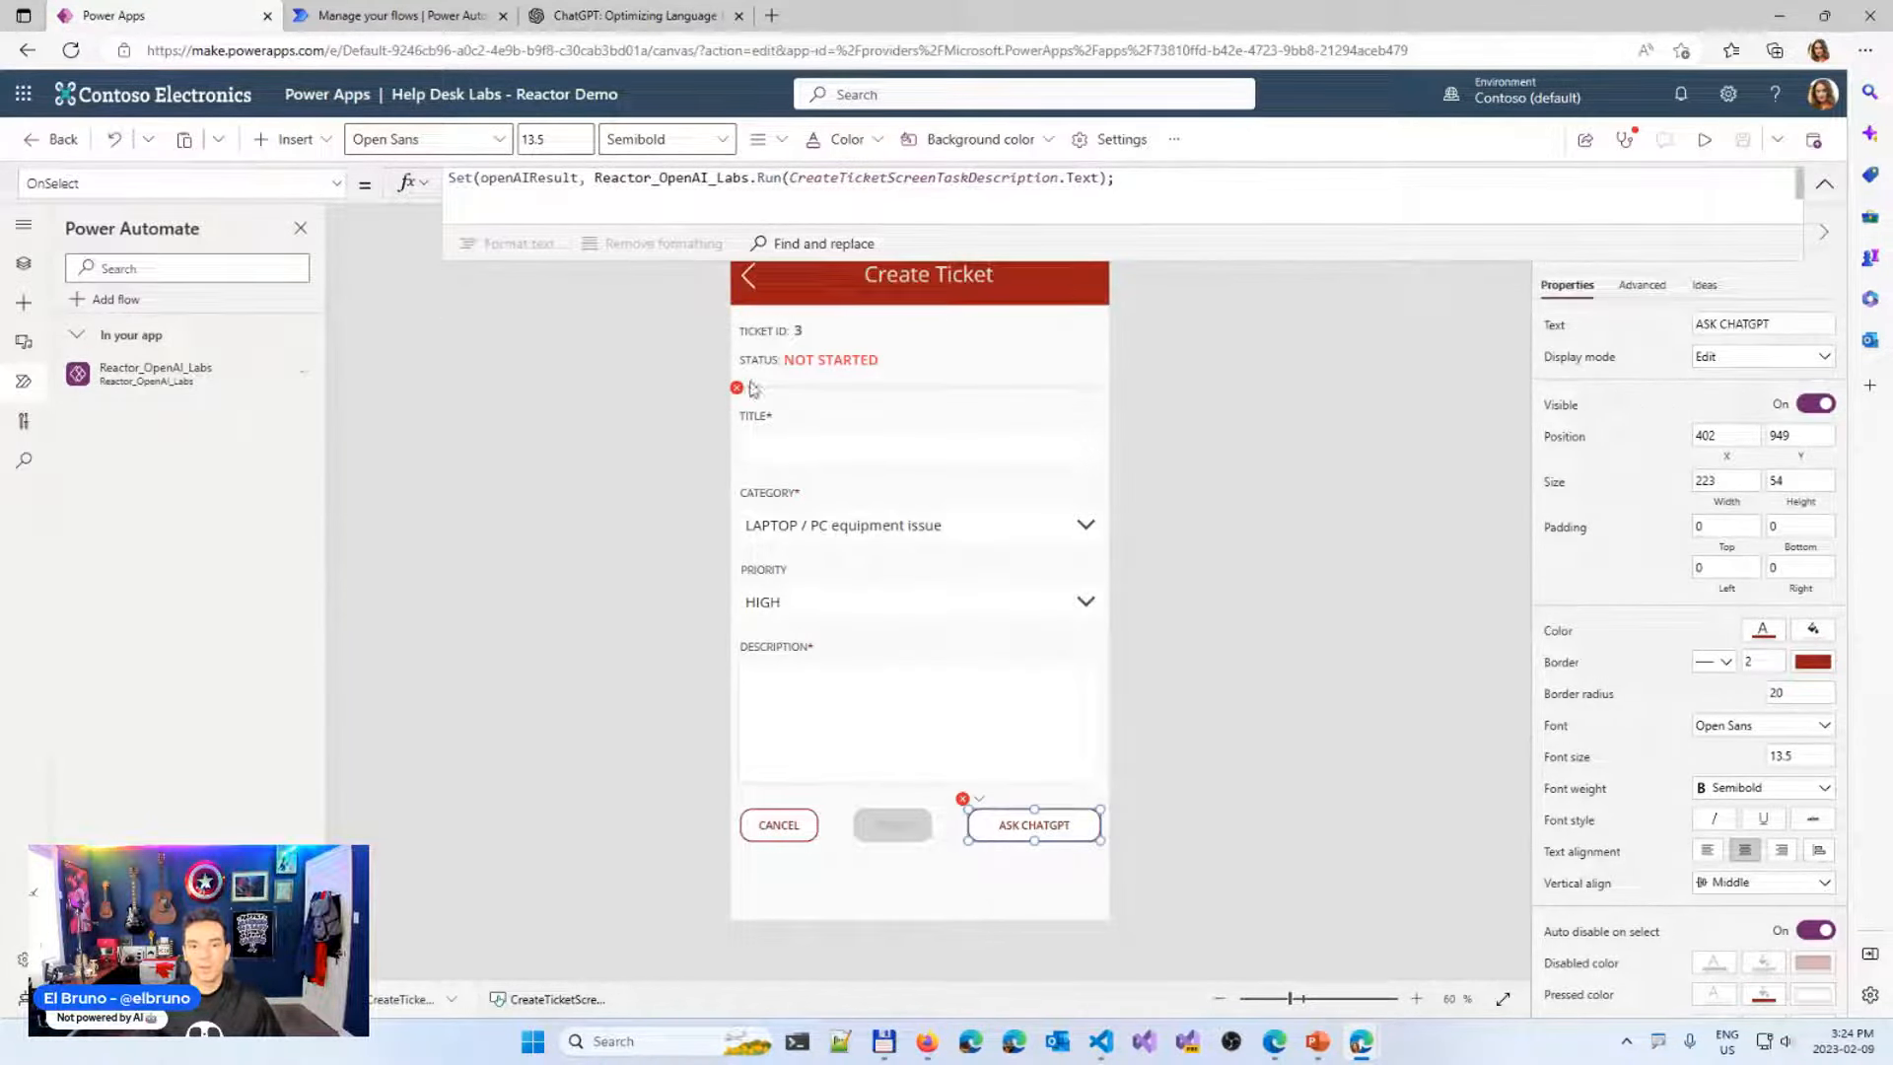
Open the app checker's error list and go to the invalid name error on LabelOpenAIRespText
click(1643, 144)
click(1617, 345)
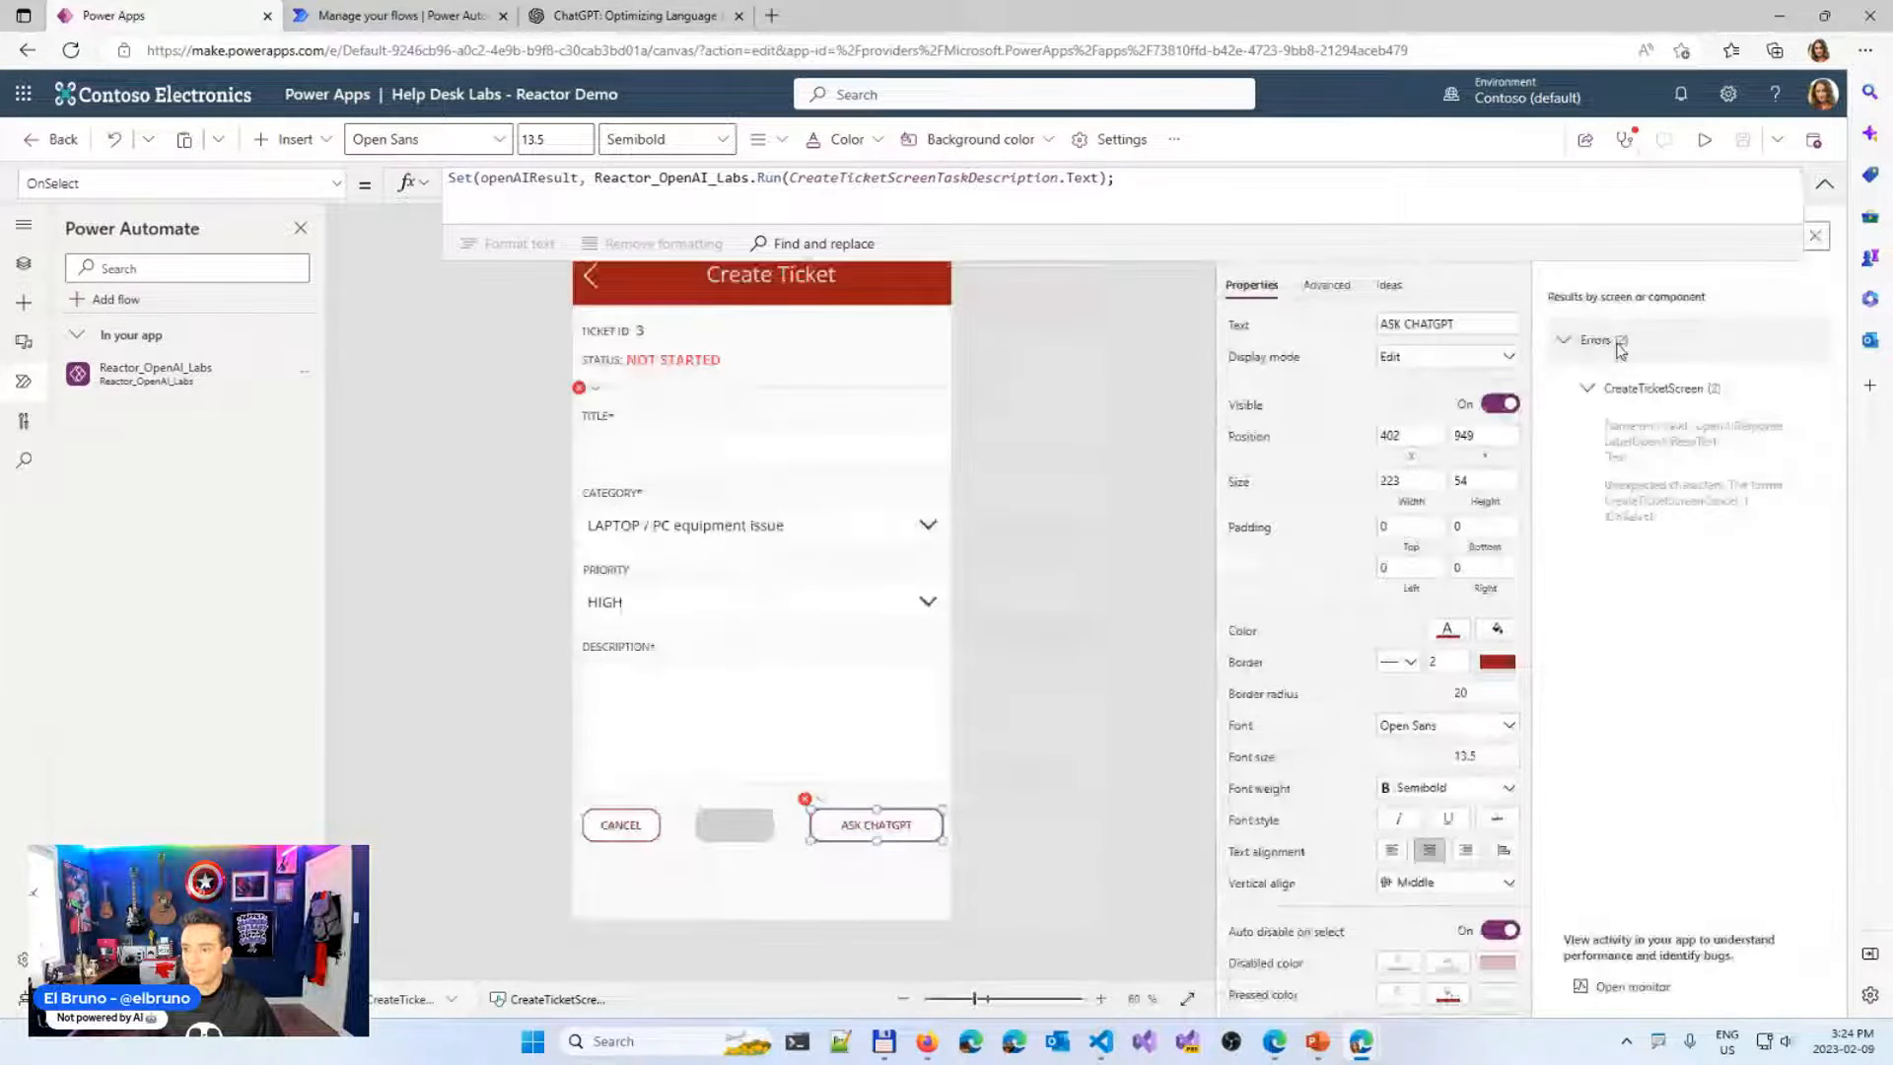
click(1675, 461)
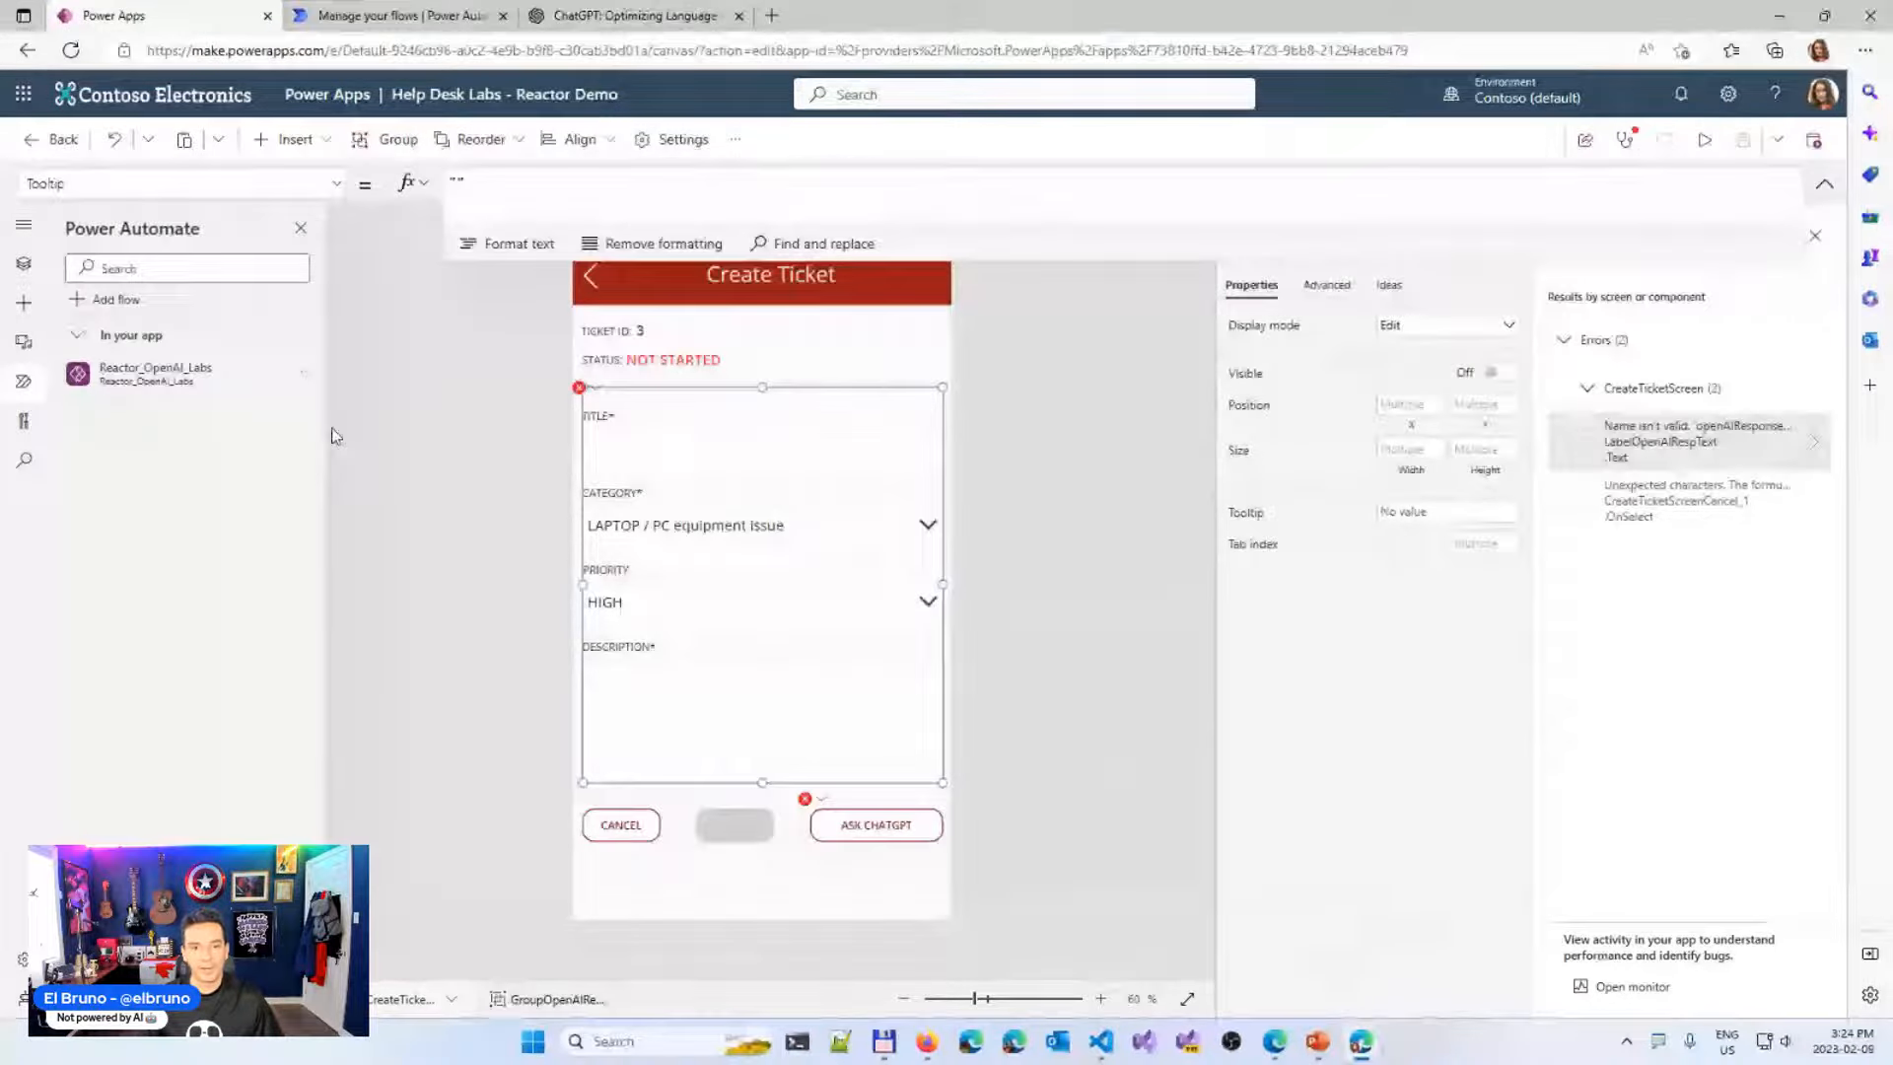
Try setting openAIResponse to openAIResult.Text in the Ask ChatGPT button's formula, using the copied variable name
click(892, 838)
double_click(533, 179)
key(ctrl+c)
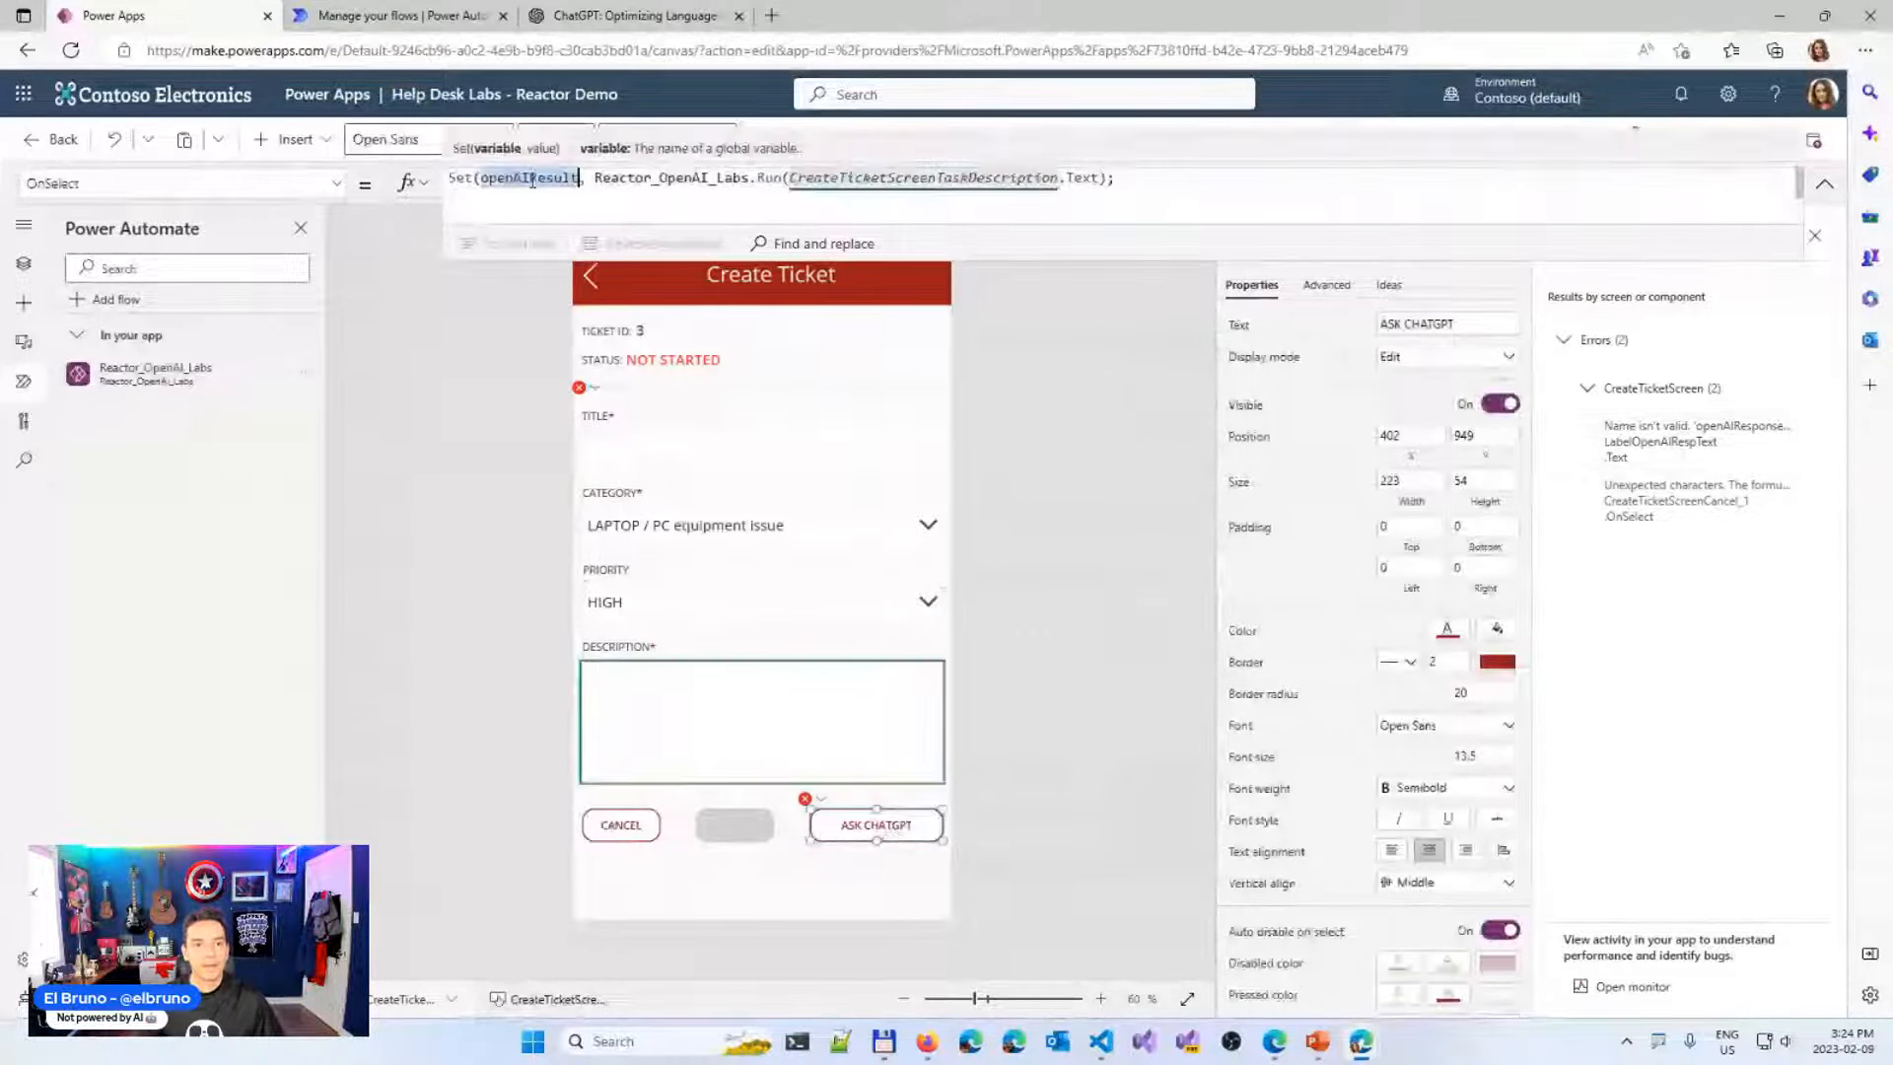
key(Down)
key(Down)
key(Down)
key(End)
key(Left)
key(Left)
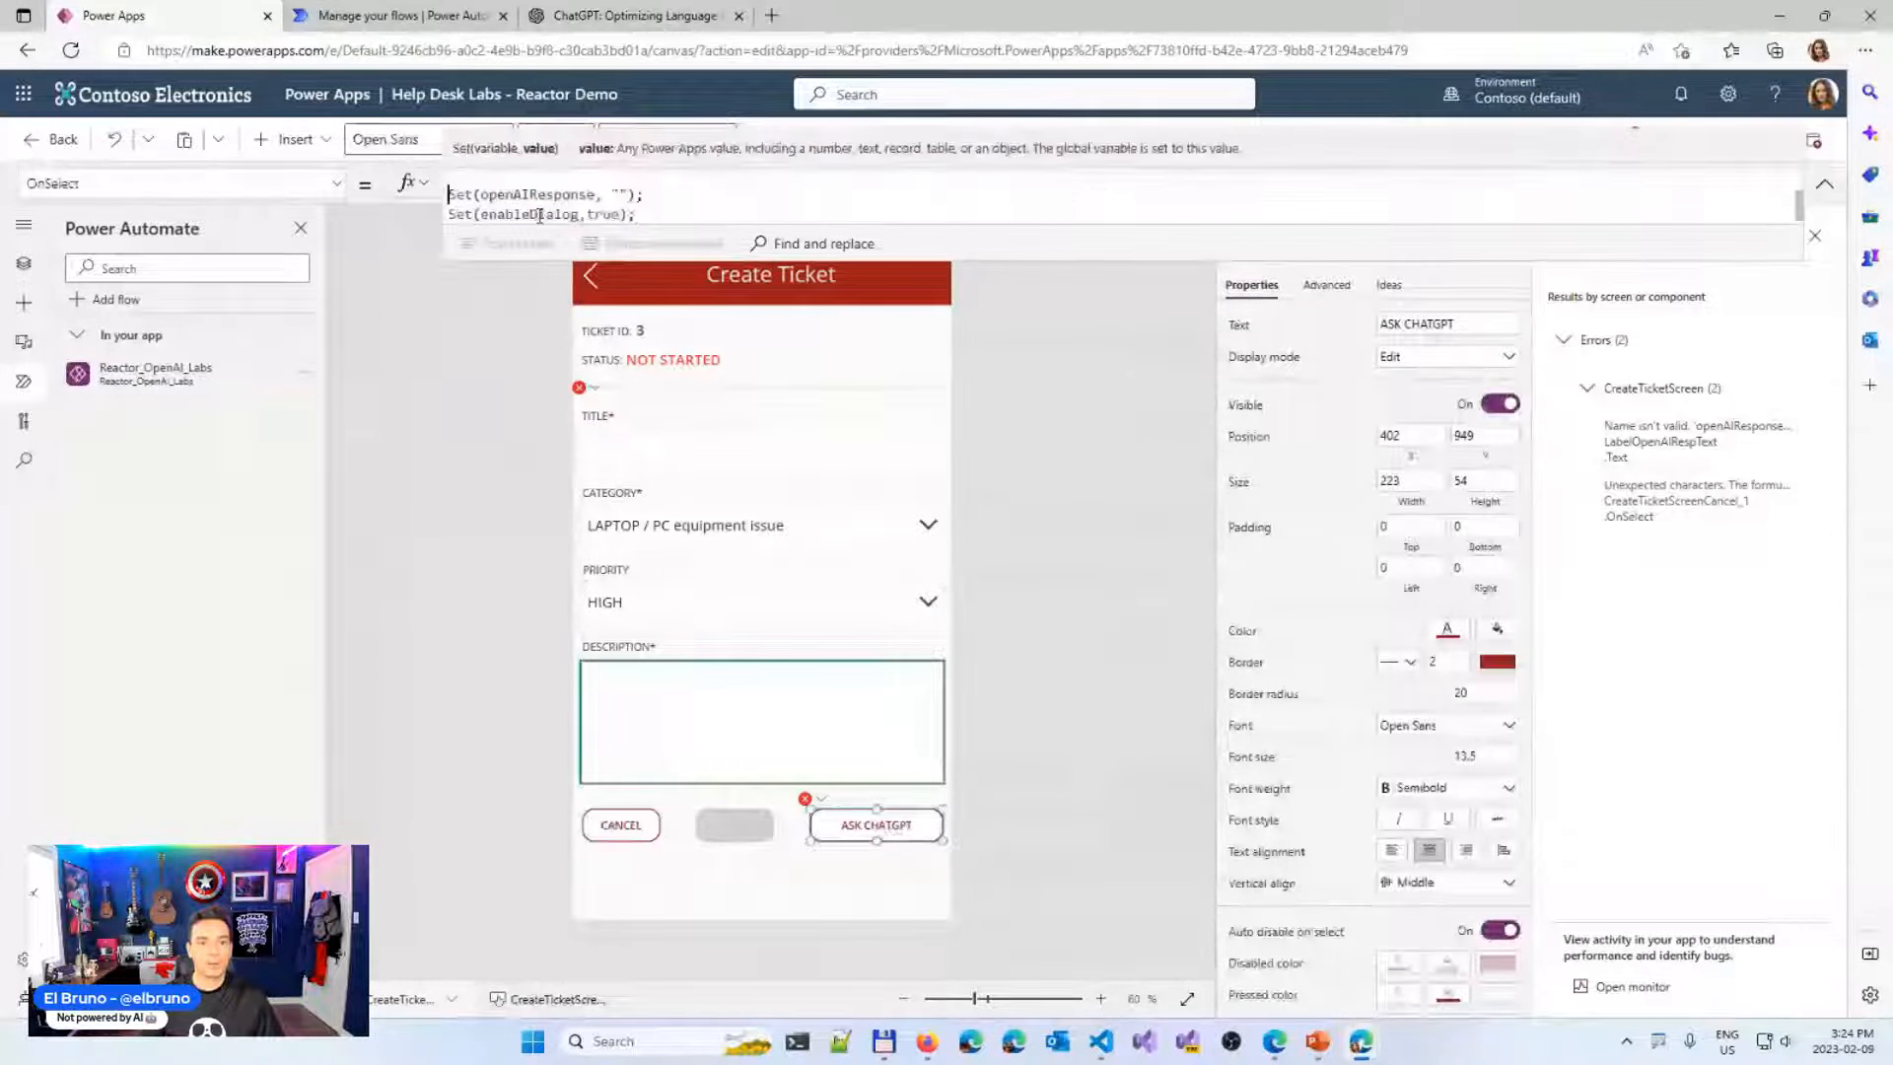
key(shift+Left)
key(shift+Left)
key(ctrl+v)
text(.)
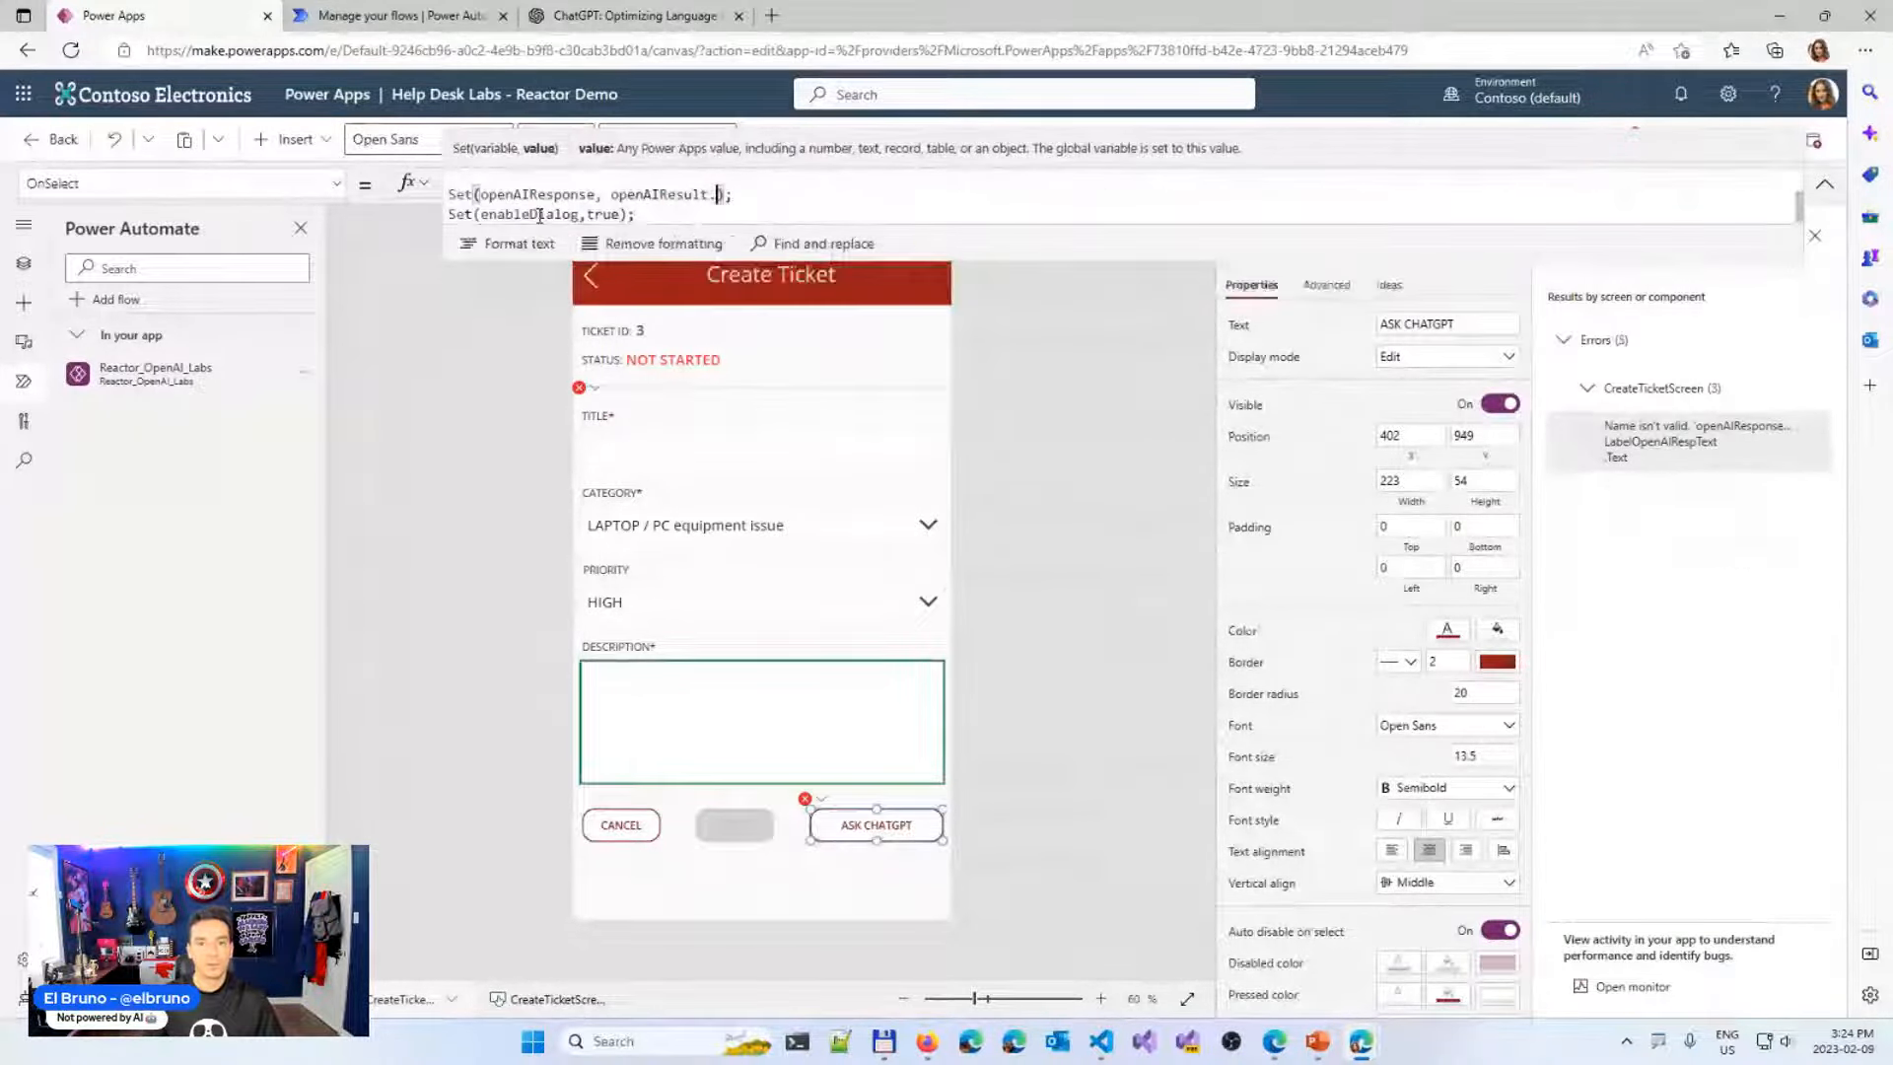
text(Text)
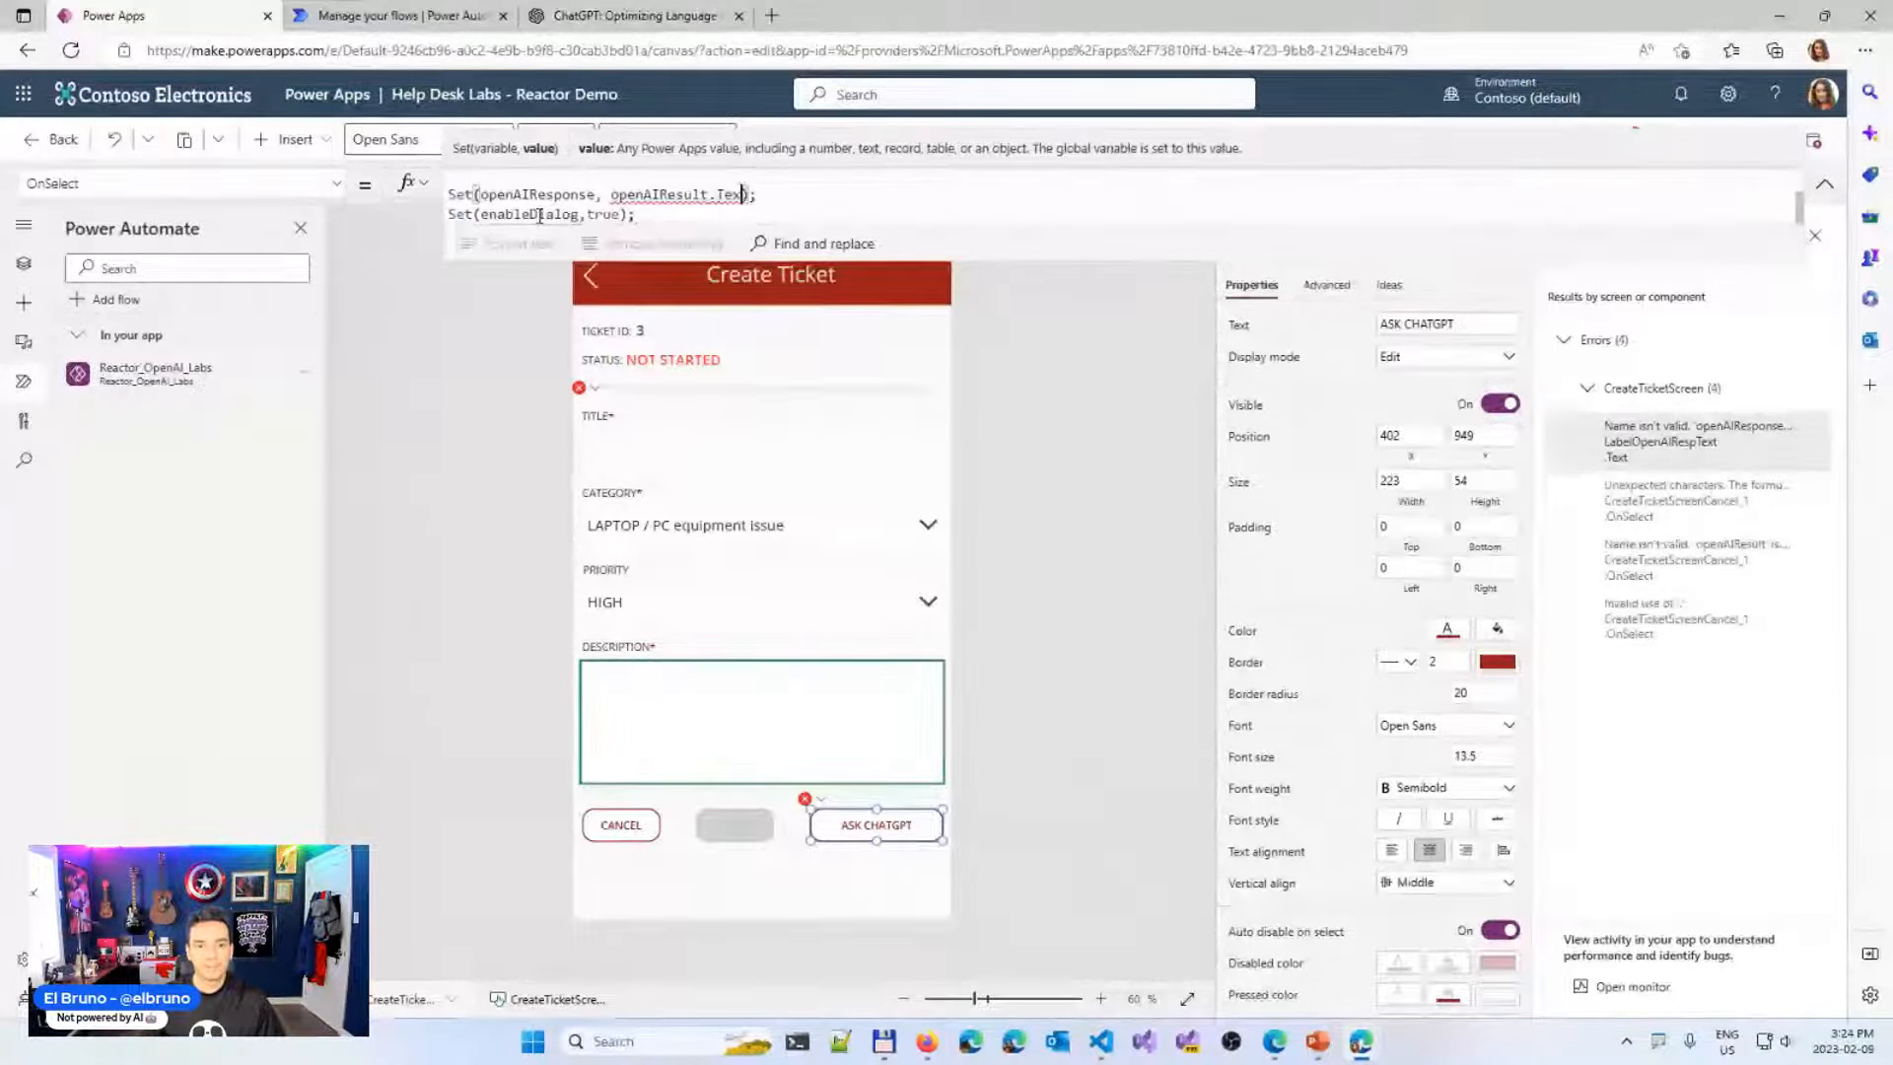
Rename the openAIResponse variable in its Set line to openAISuggestion and copy the new name
key(ctrl+Left)
key(ctrl+Left)
key(ctrl+Left)
key(shift+Left)
key(shift+Left)
key(shift+Left)
key(shift+Left)
key(shift+Left)
key(shift+Left)
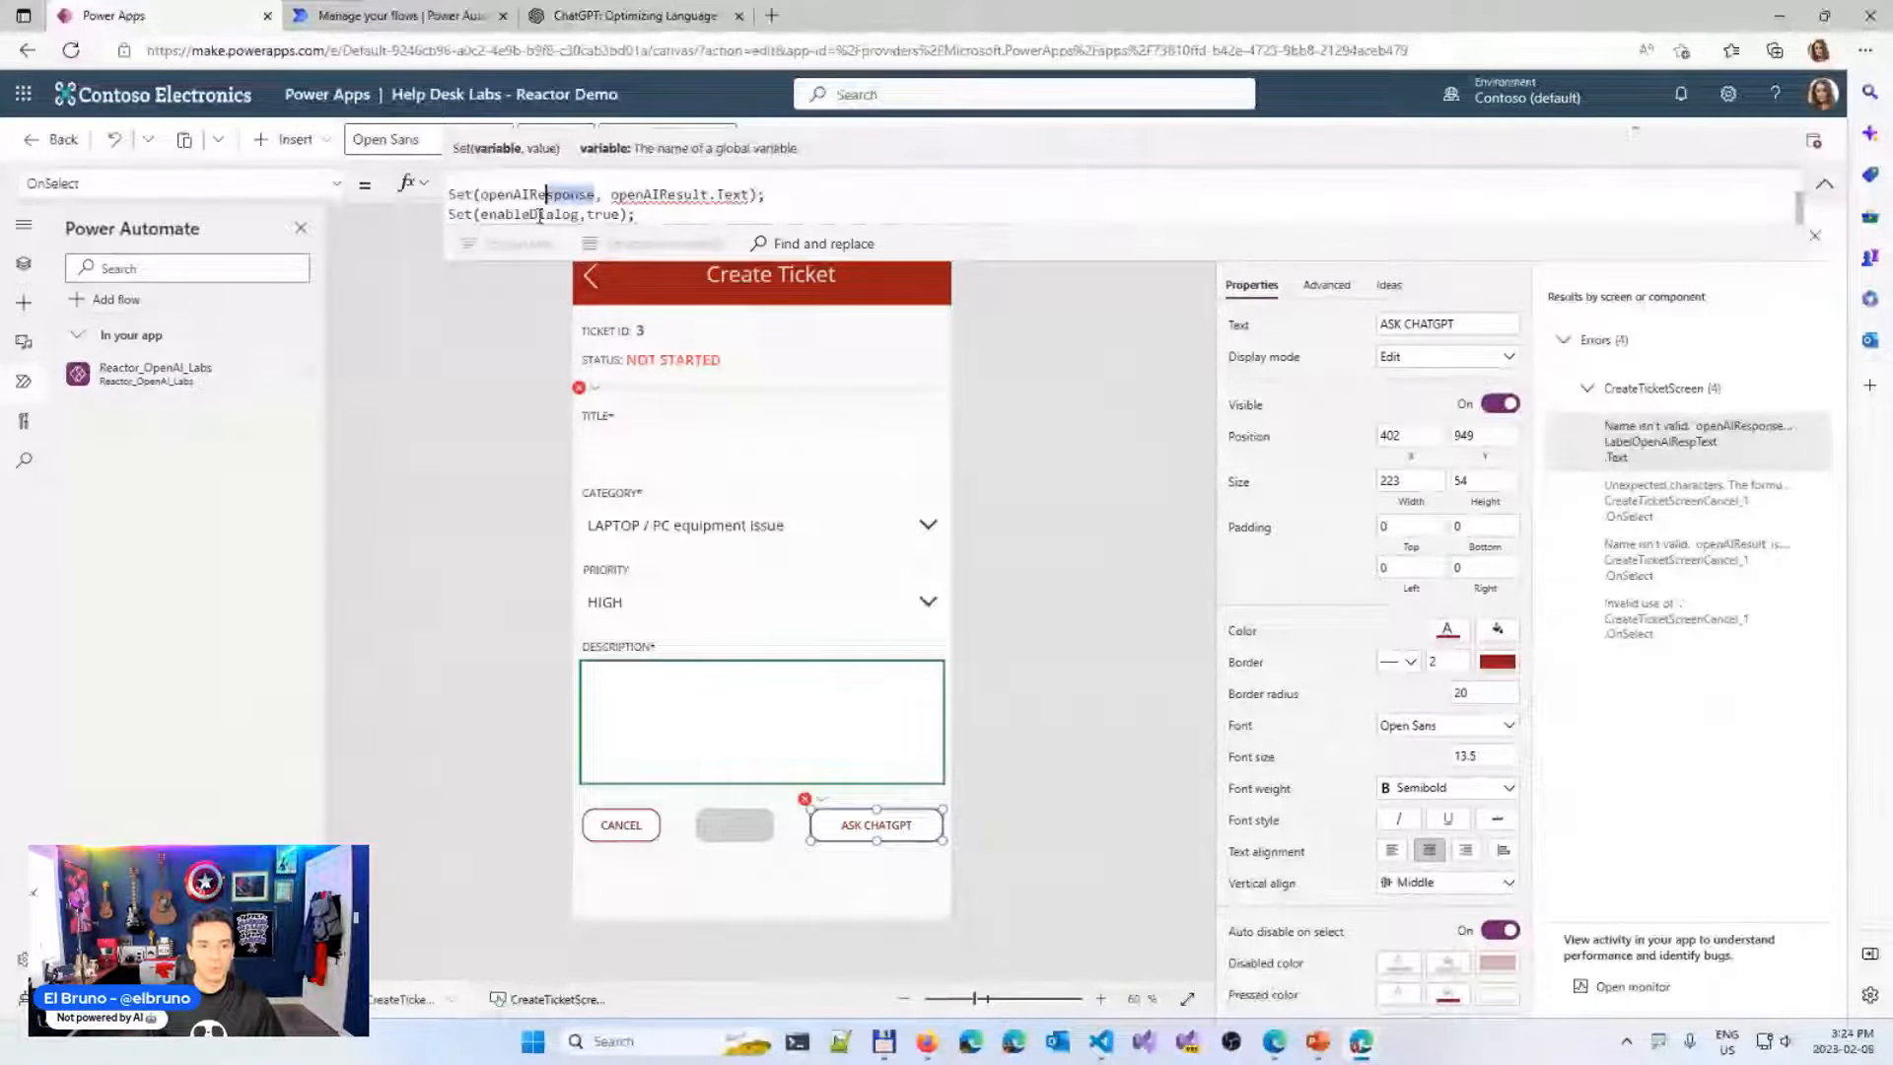
key(BackSpace)
key(BackSpace)
key(BackSpace)
text(Suggestion)
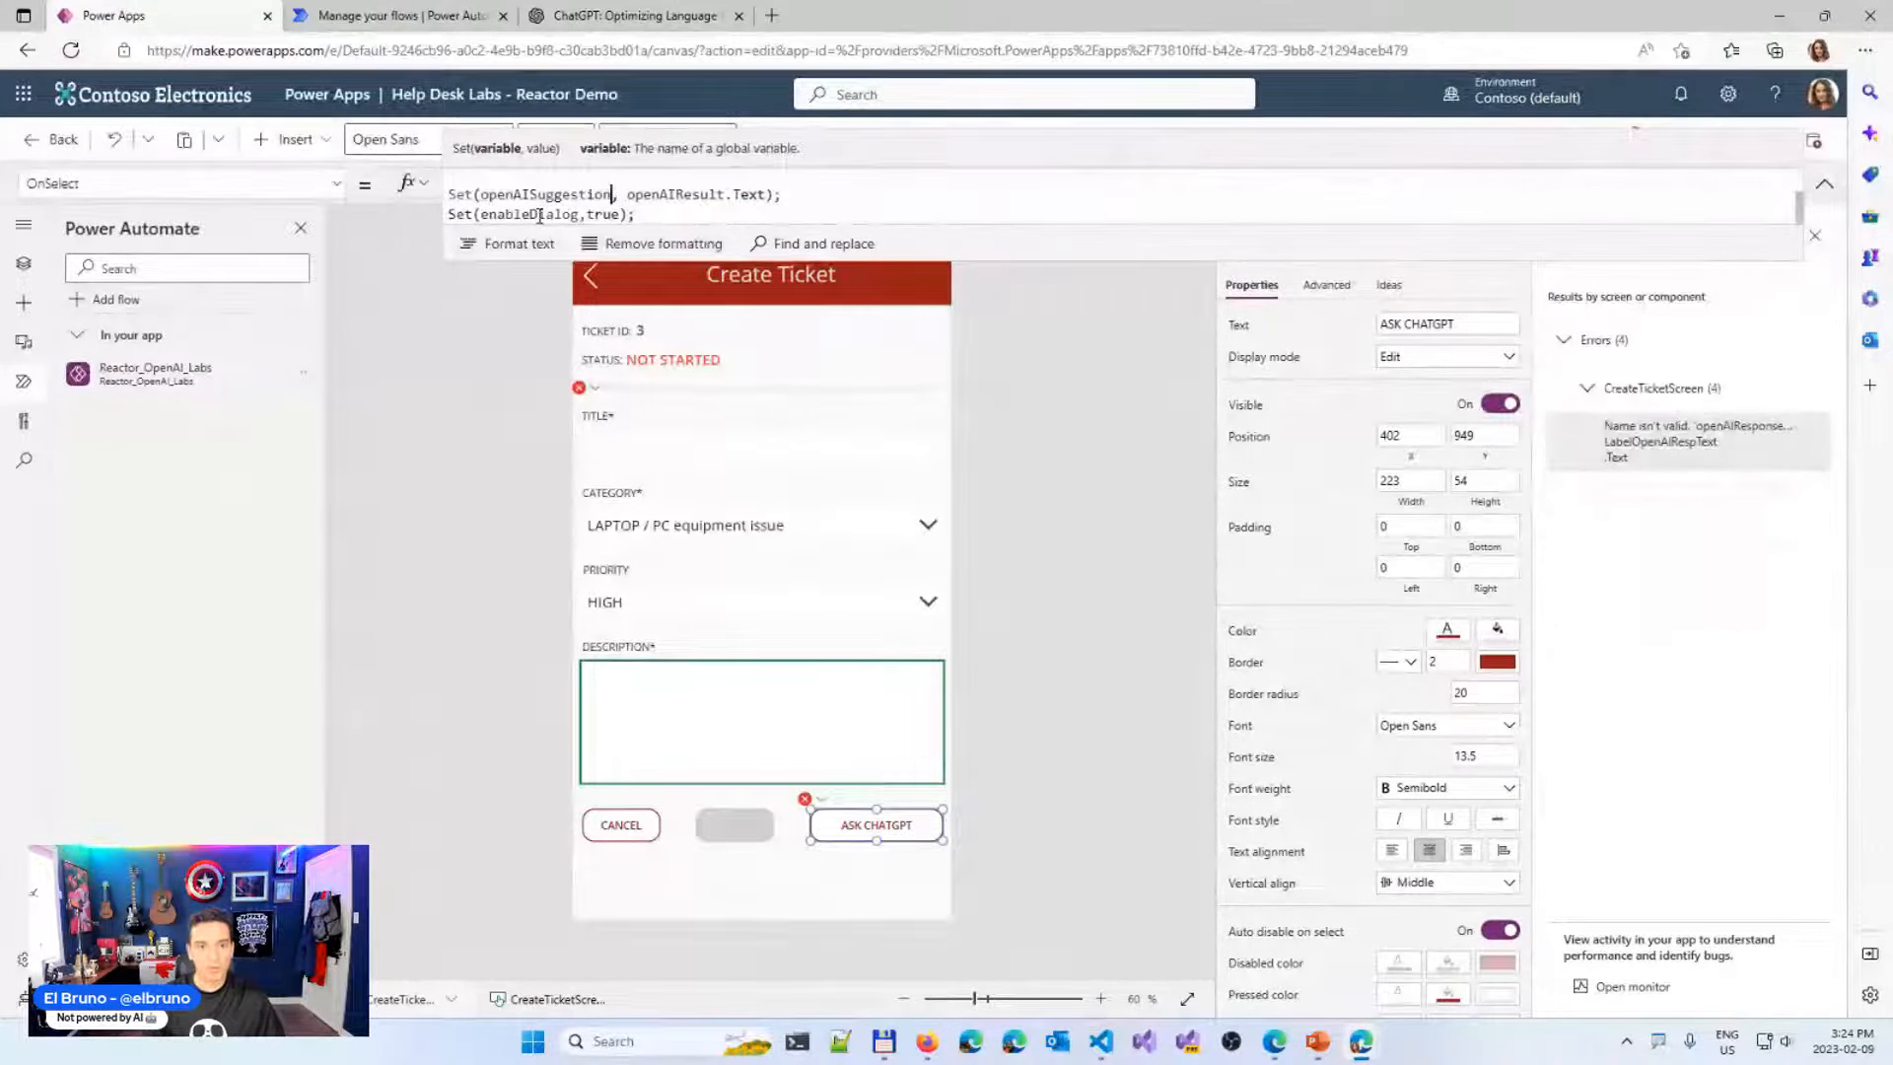
key(ctrl+shift+Left)
key(ctrl+c)
Replace openAIResult.Text with an empty string as the value of openAISuggestion
key(End)
key(Left)
key(Left)
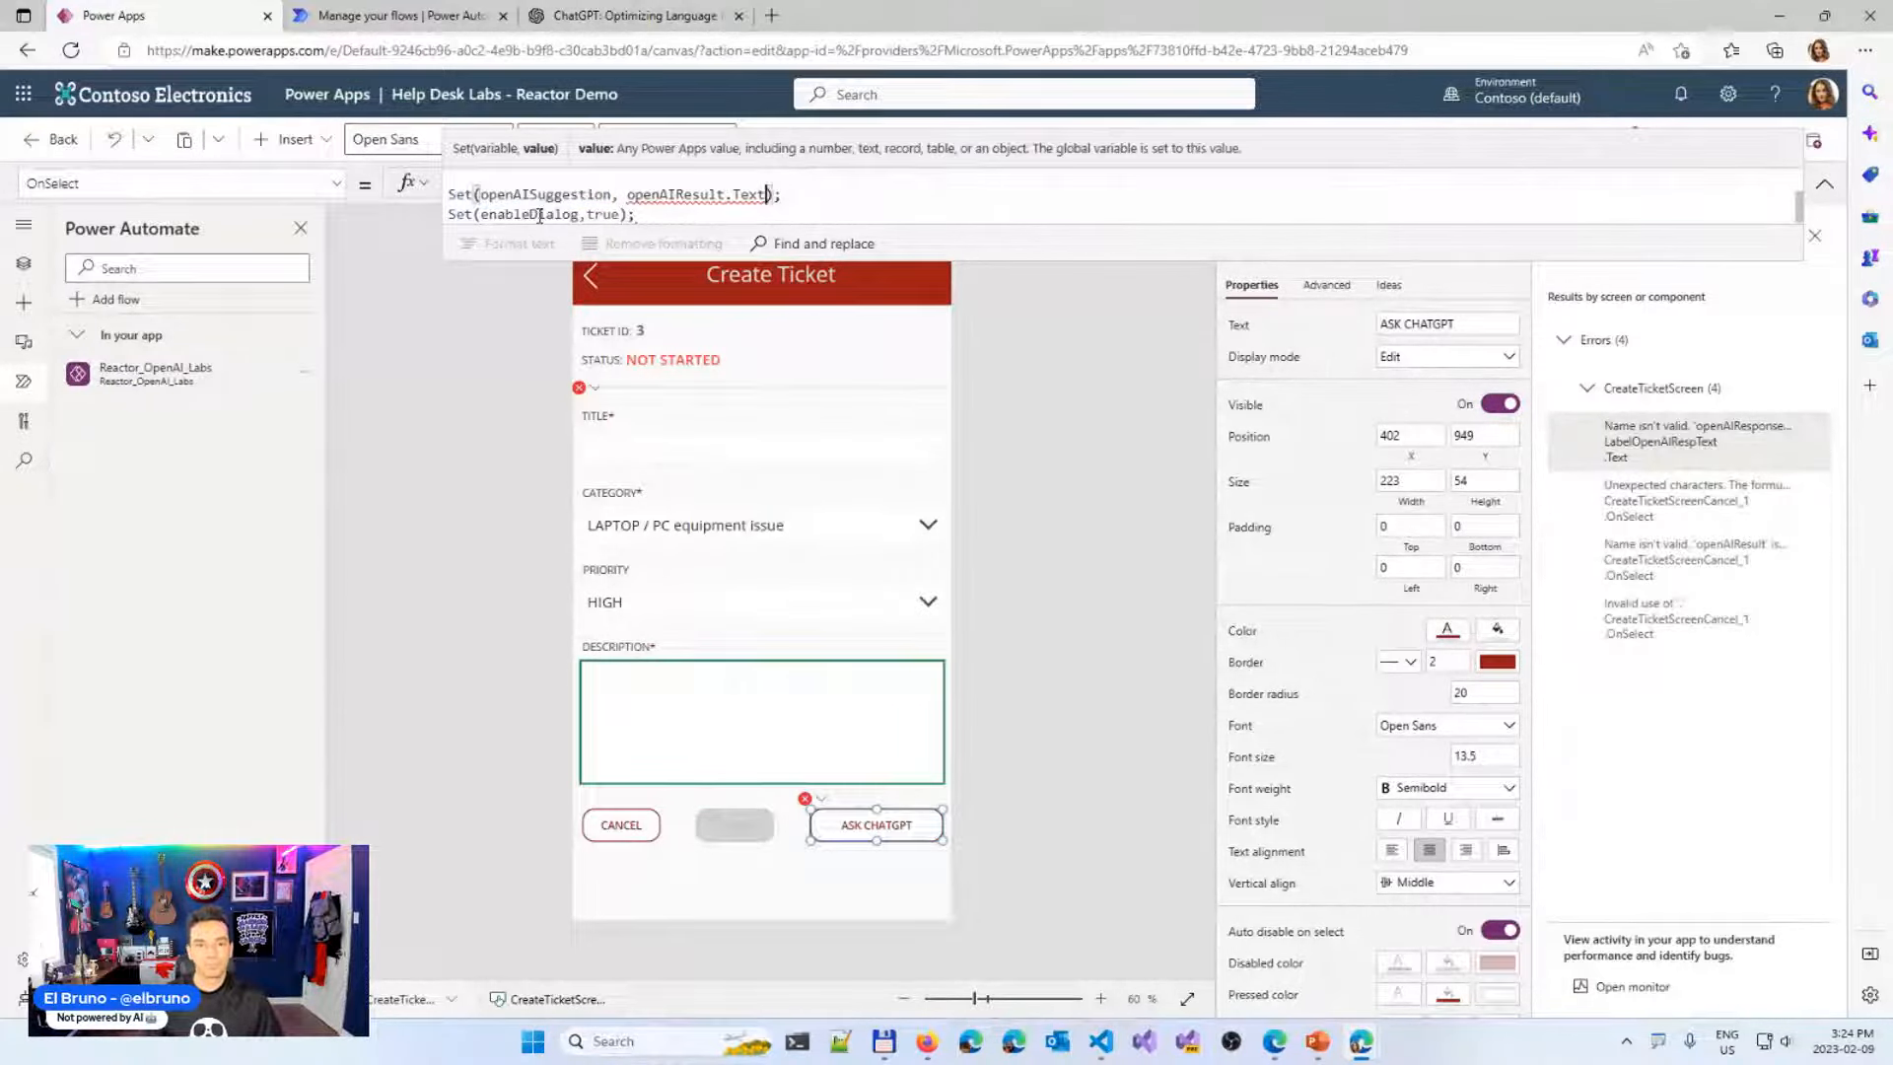
key(ctrl+shift+Left)
key(shift+Left)
key(ctrl+shift+Left)
text("")
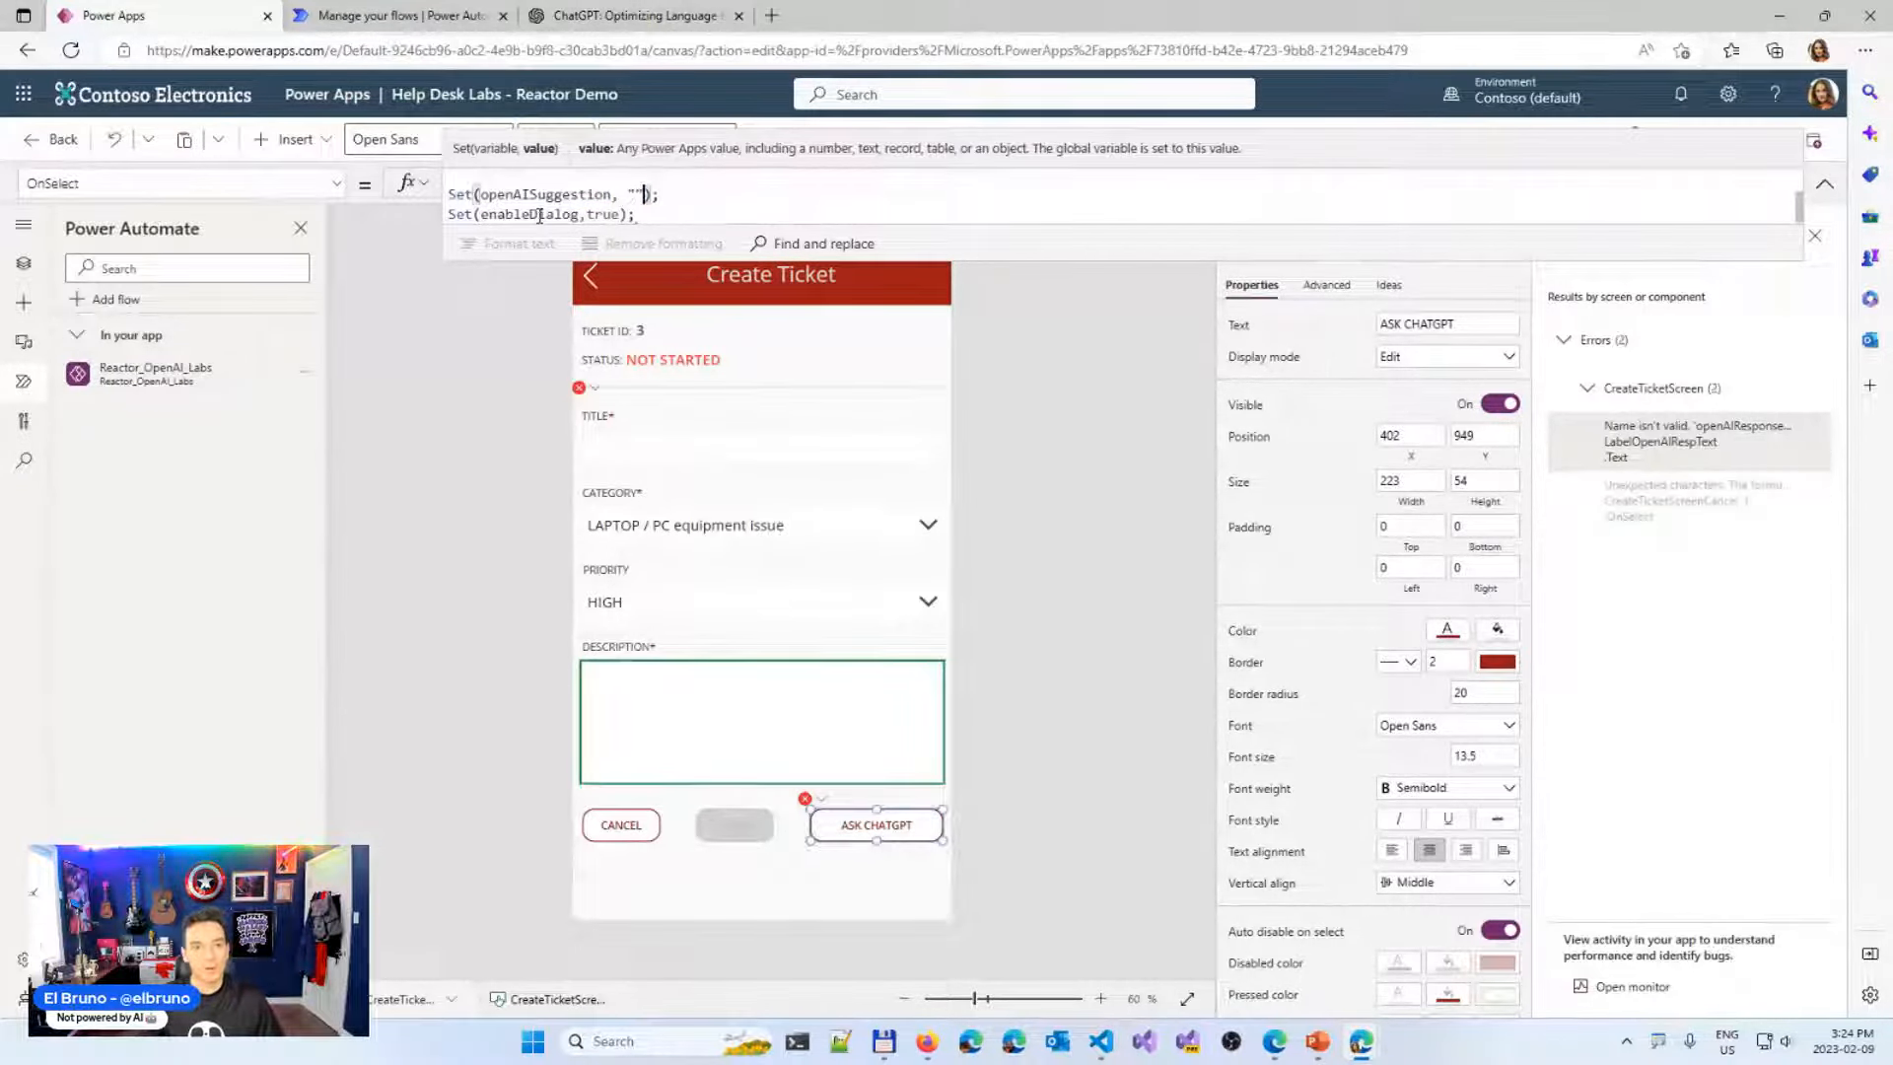
Set the Text property of LabelOpenAIRespText in GroupOpenAIResp to the copied variable name openAISuggestion
click(484, 372)
click(23, 263)
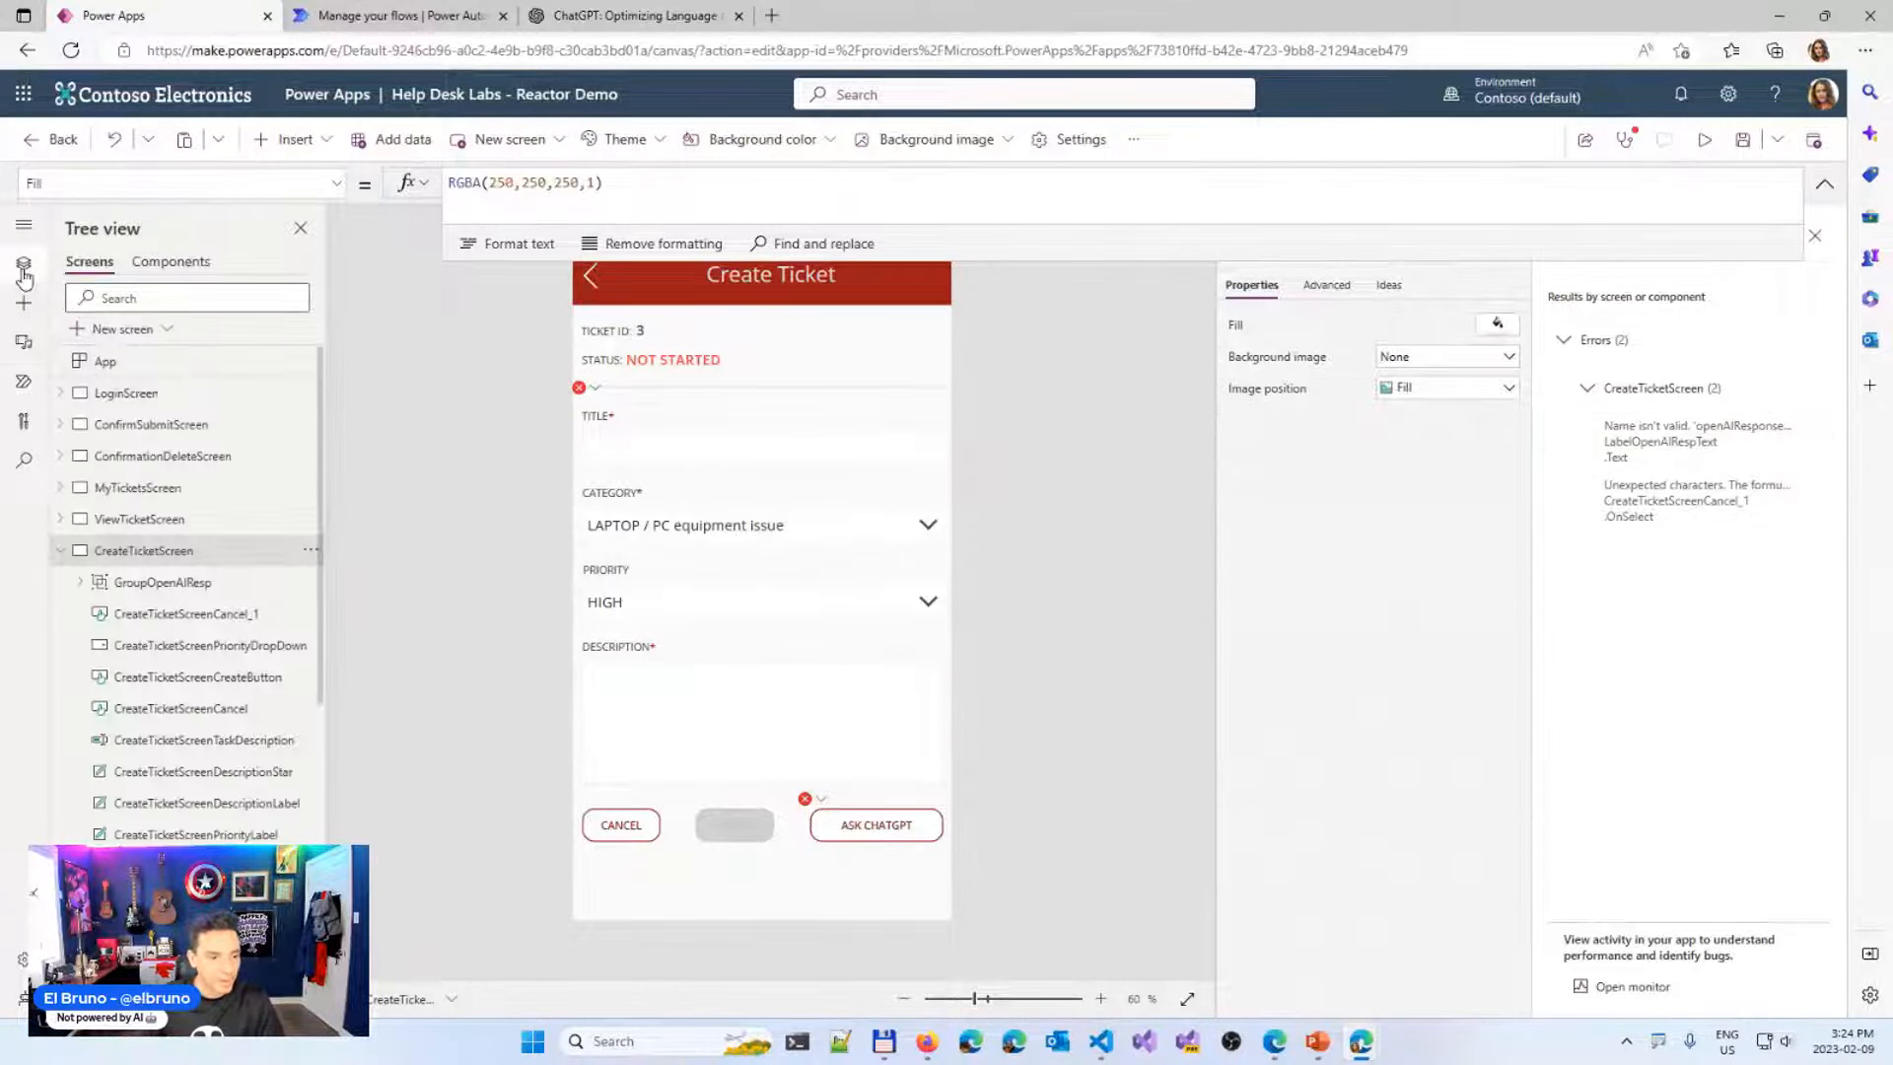
click(80, 582)
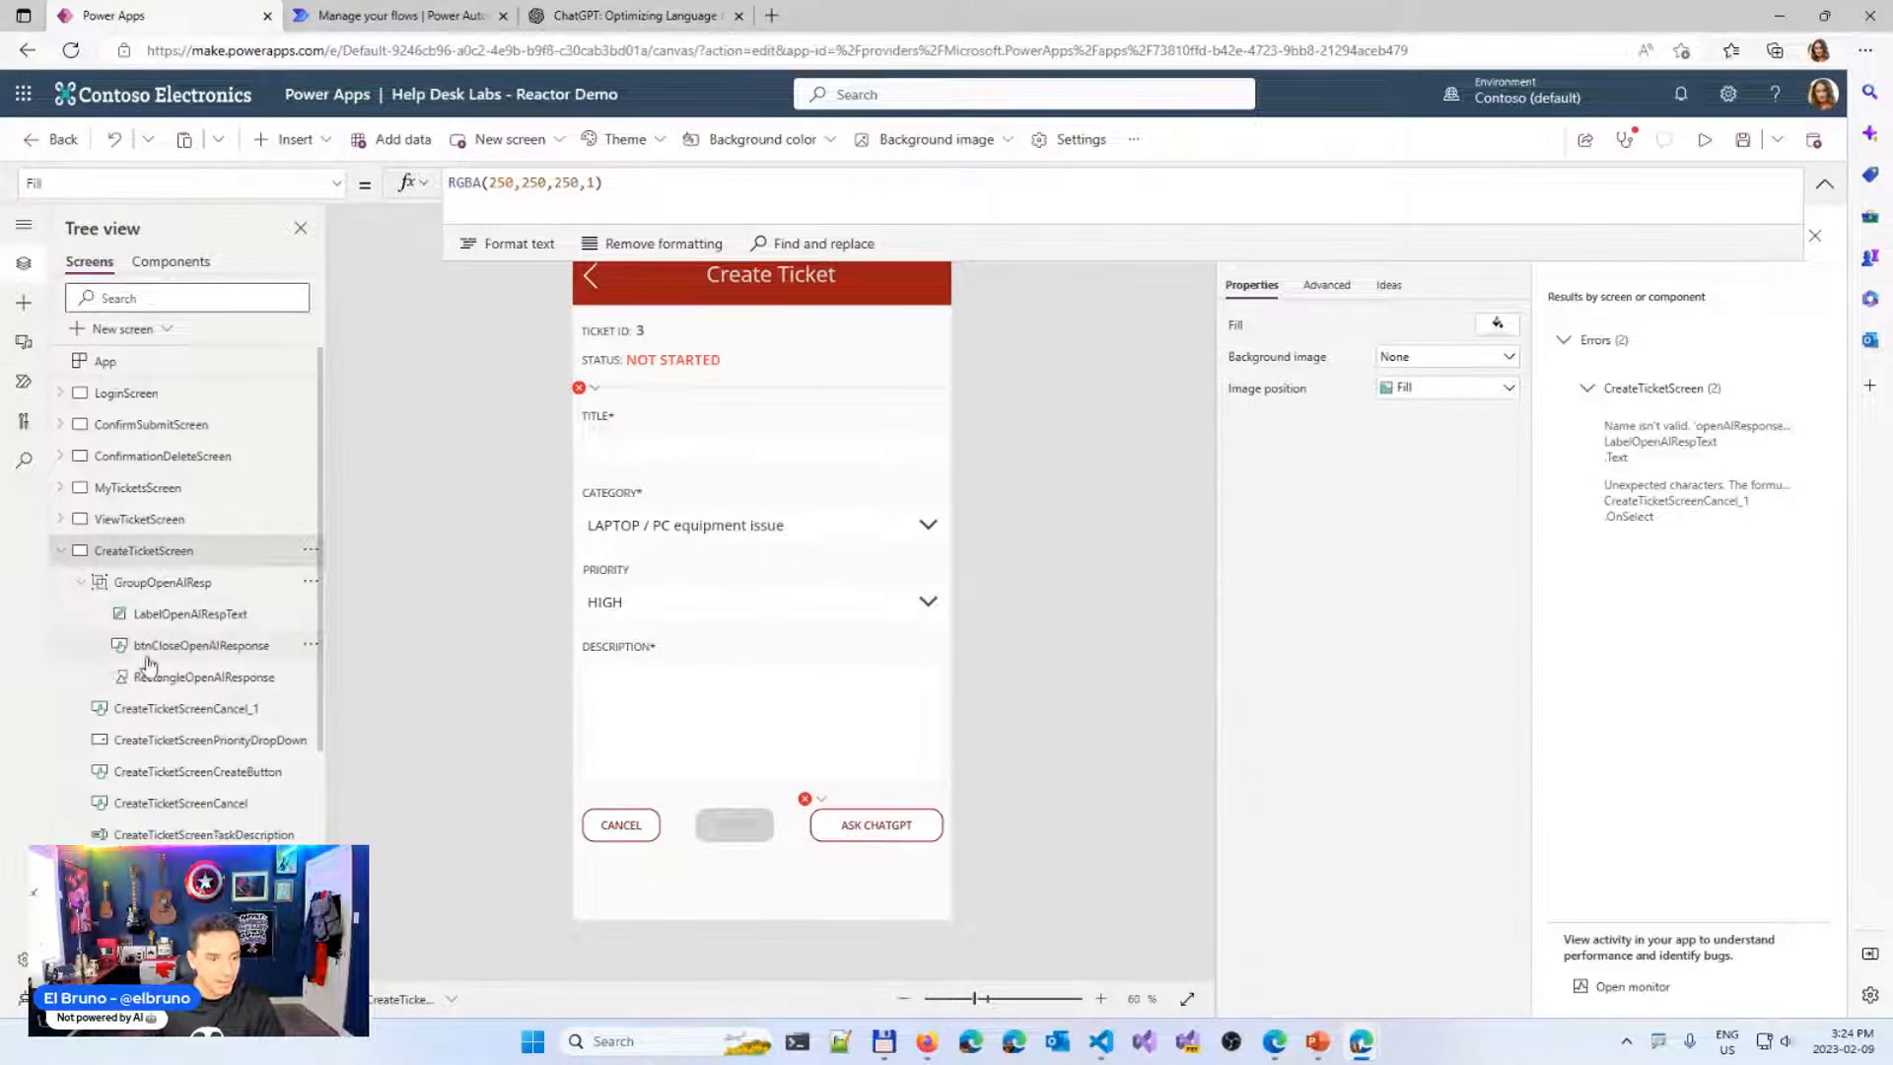
click(195, 591)
click(756, 604)
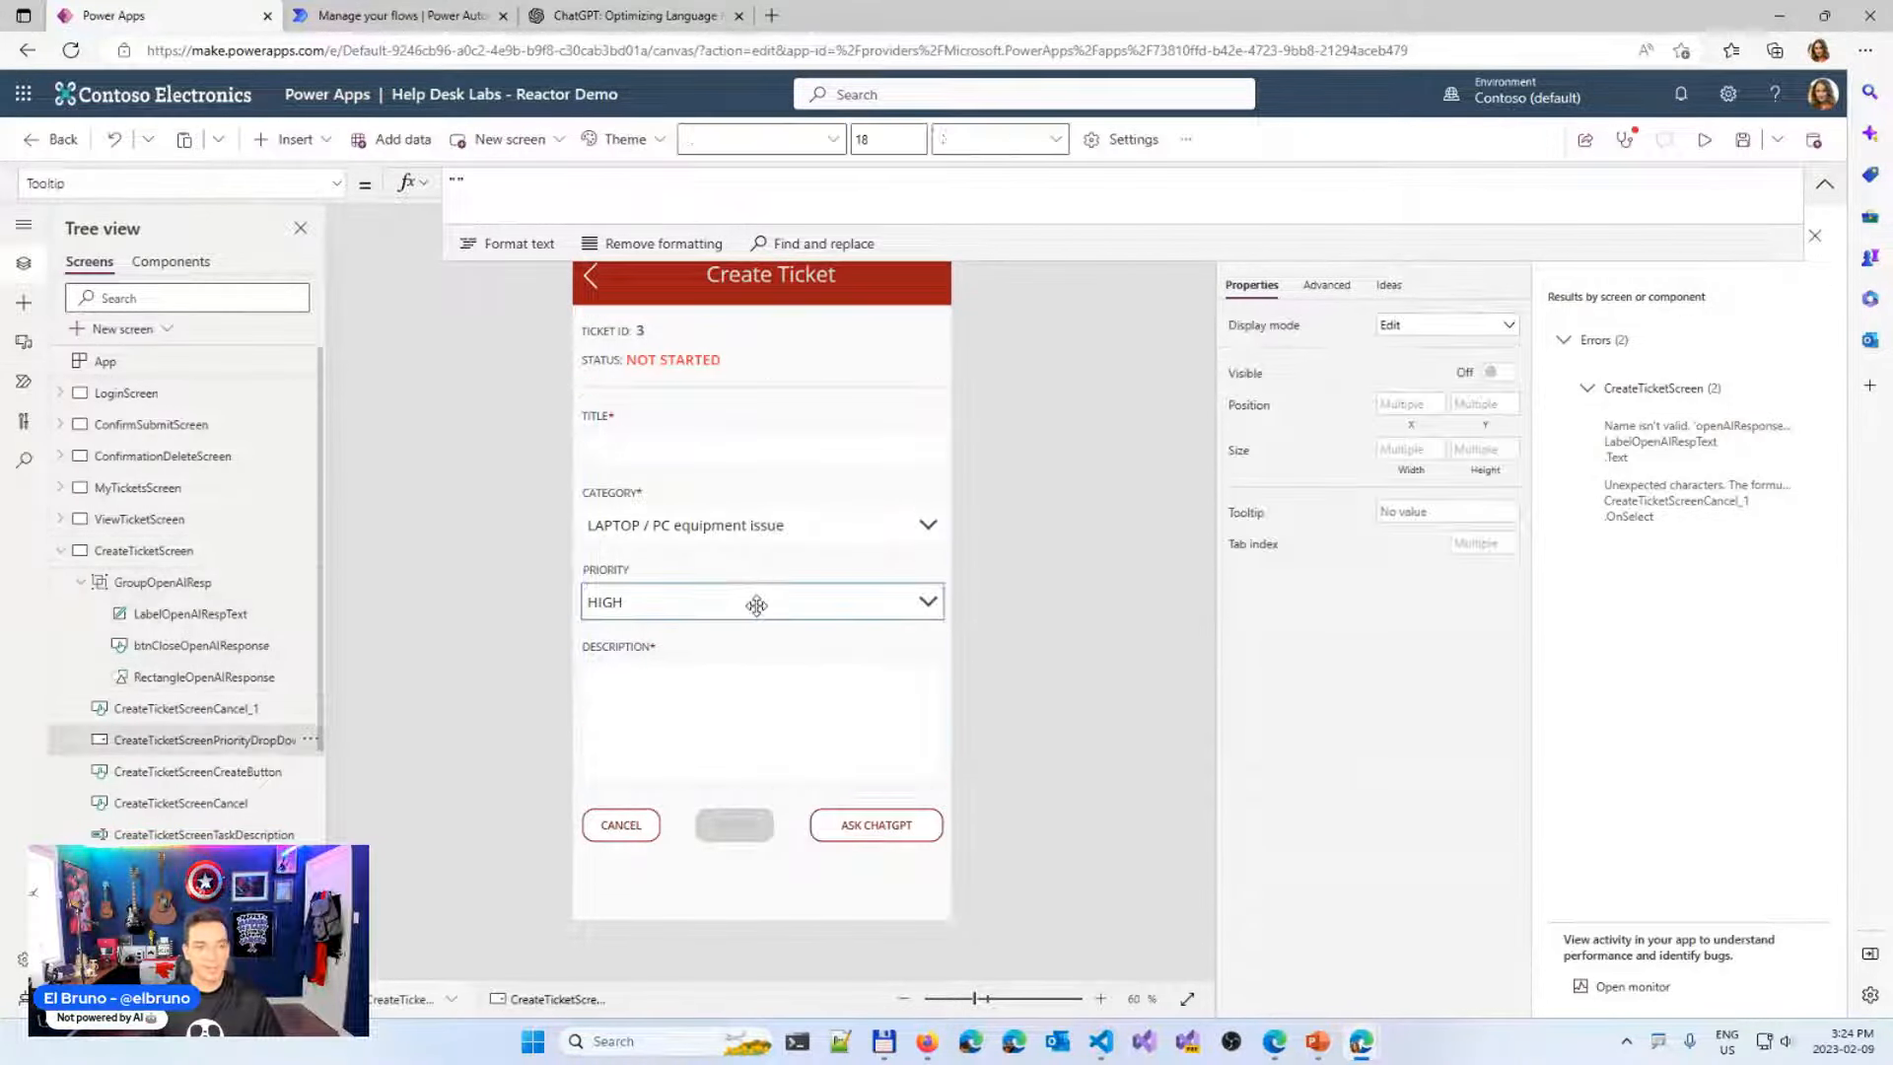
click(202, 587)
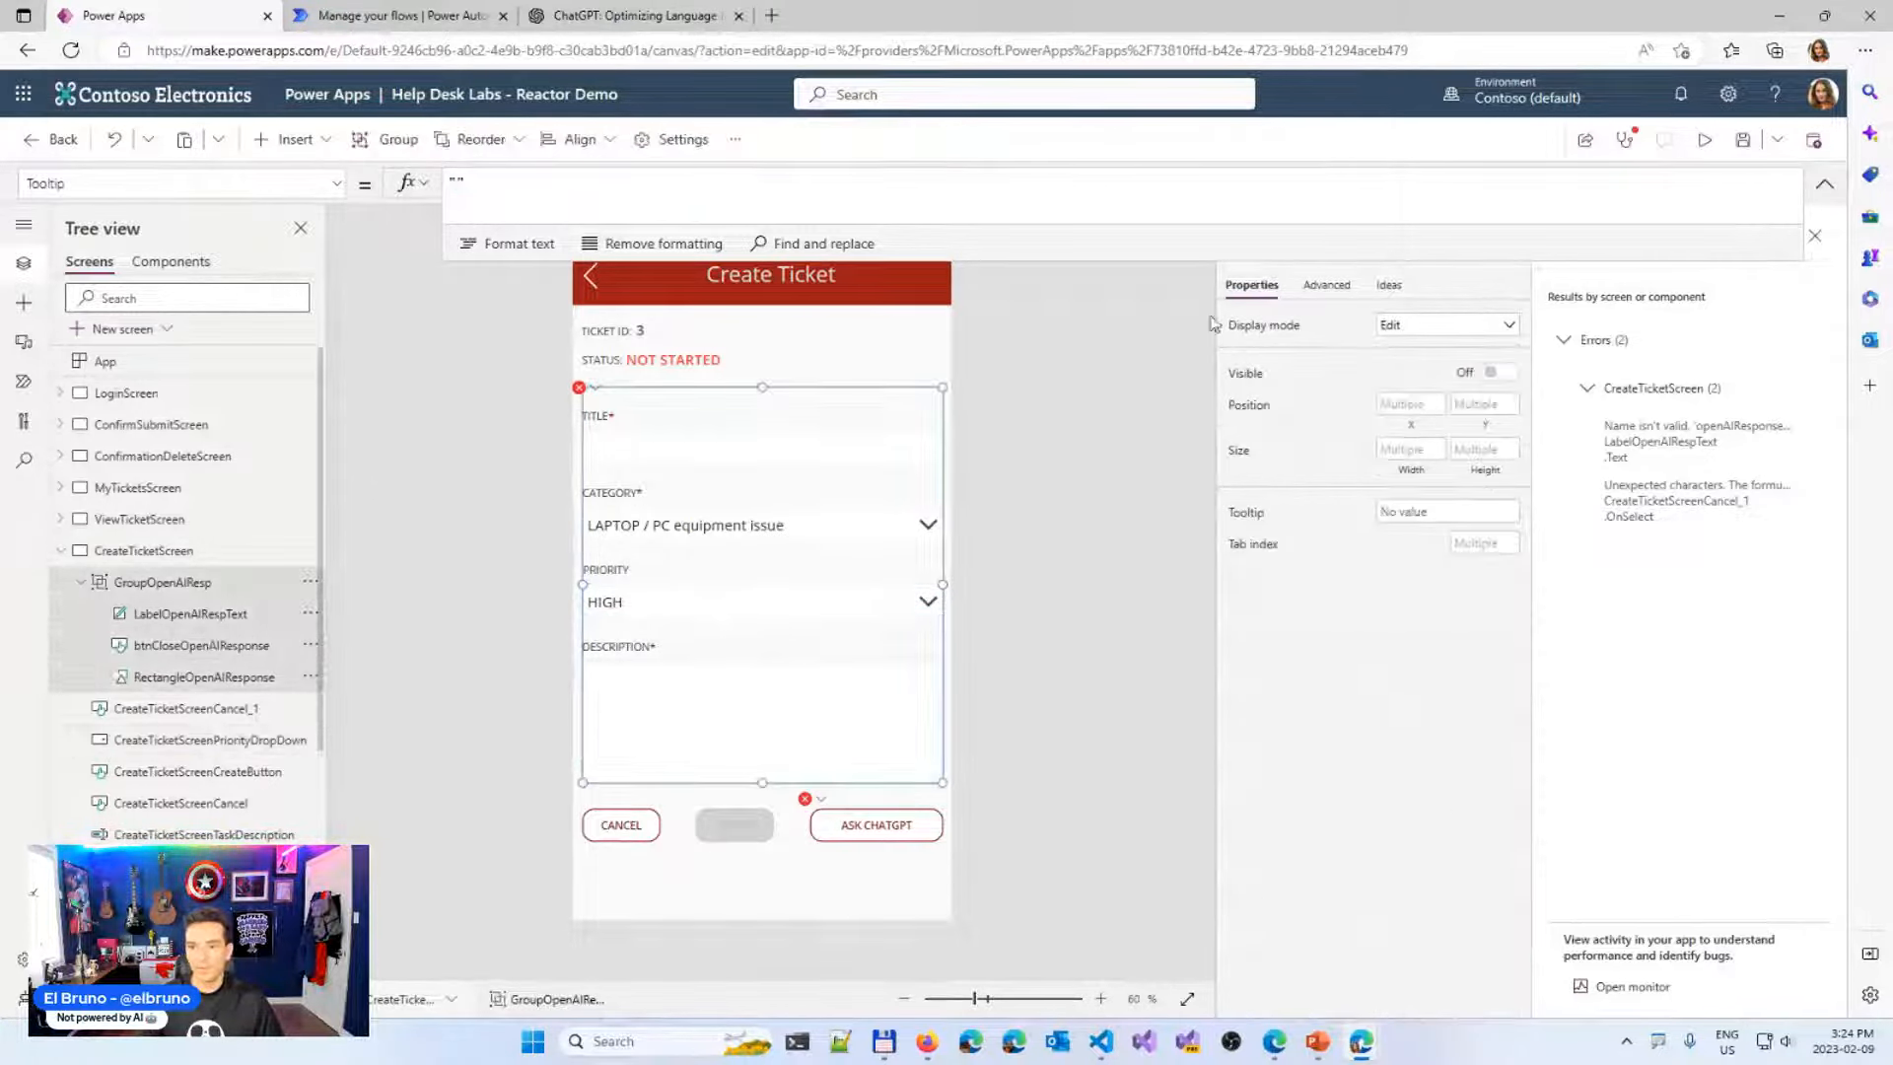
click(1327, 285)
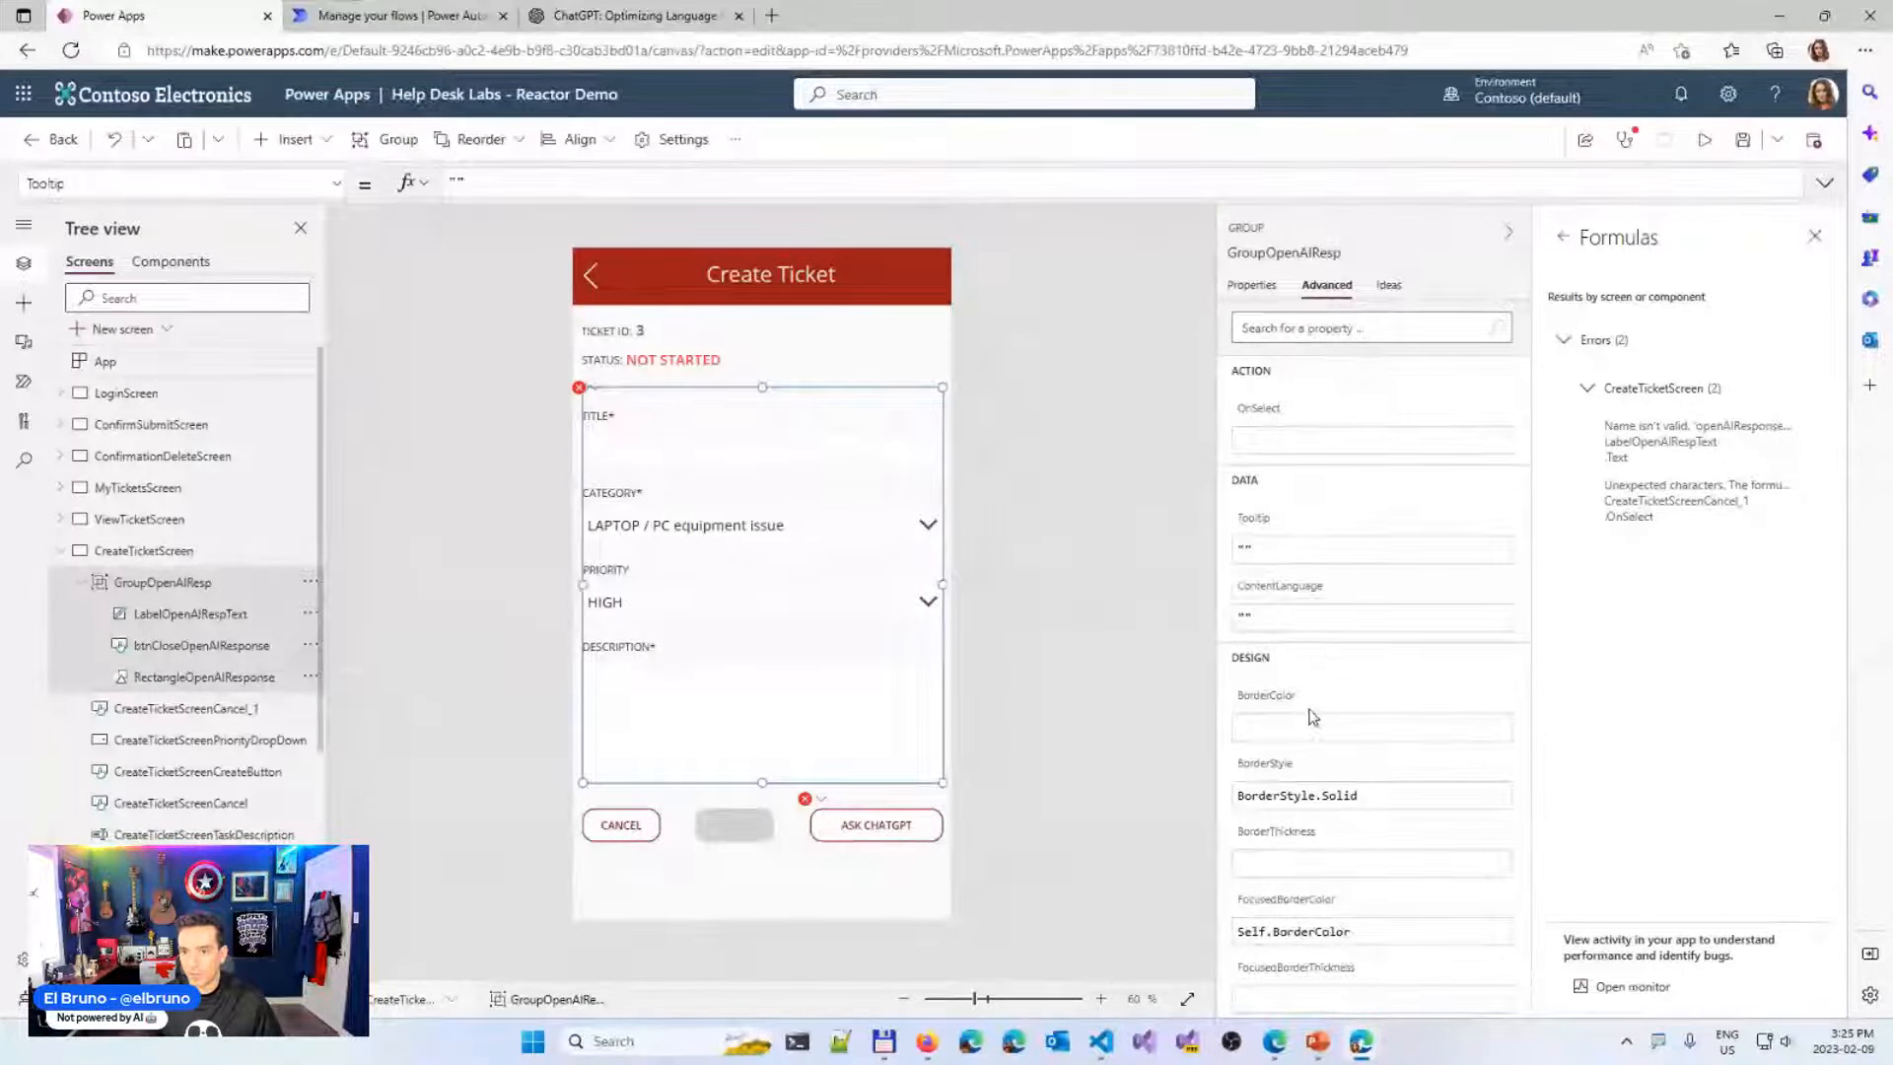
scroll(1334, 556, down, 2)
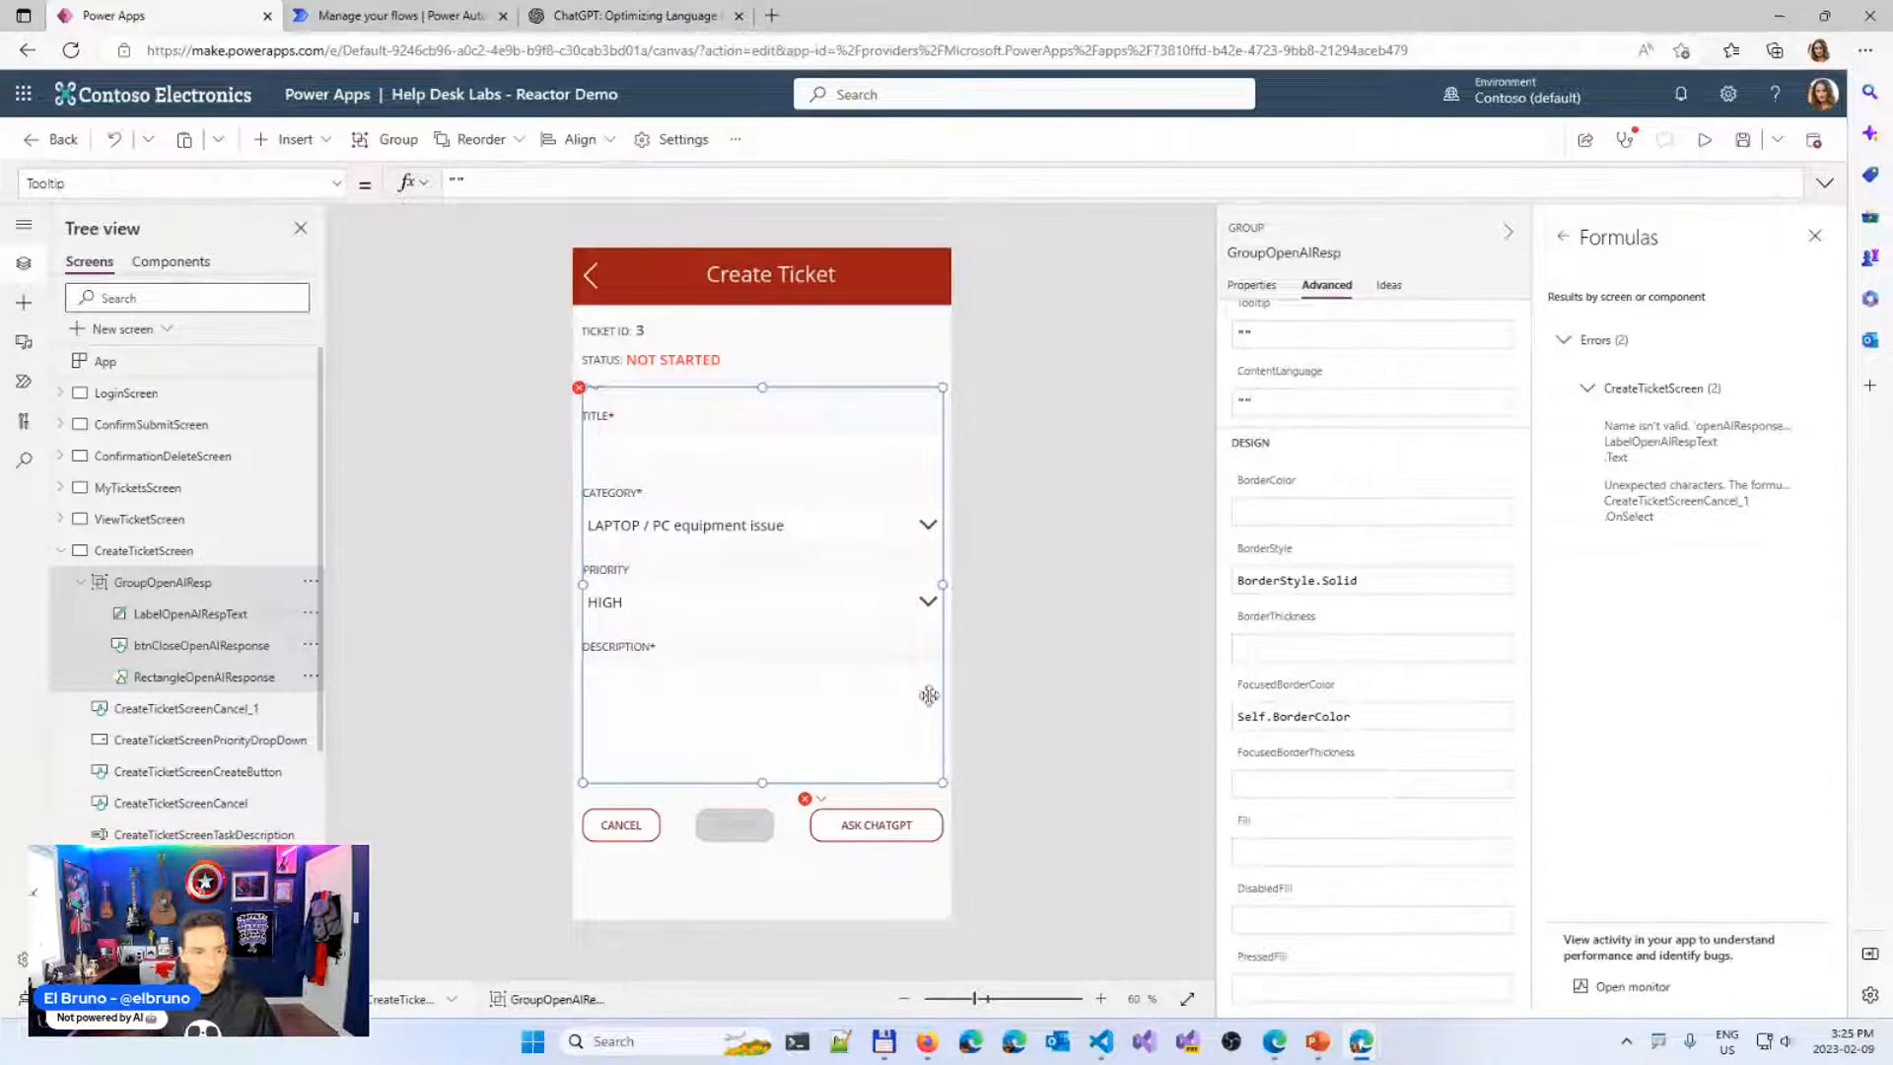
click(190, 615)
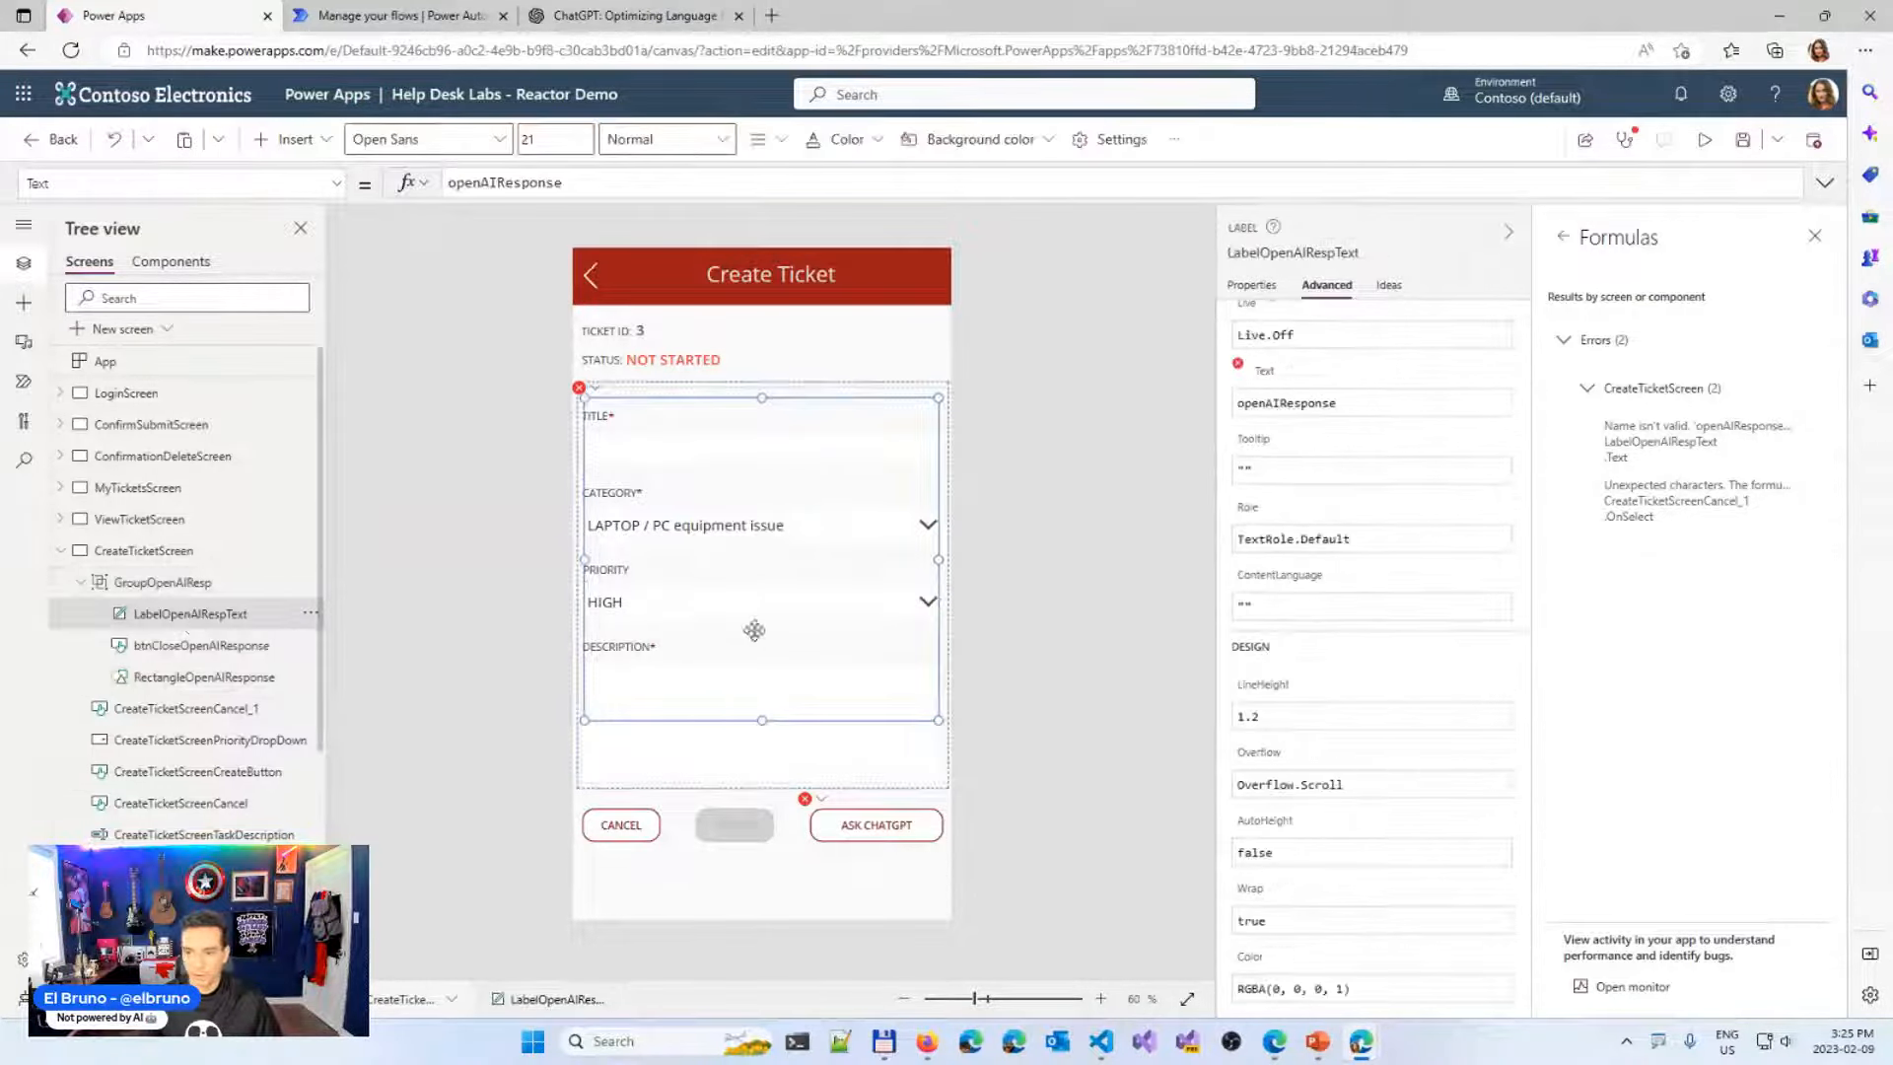
double_click(1313, 404)
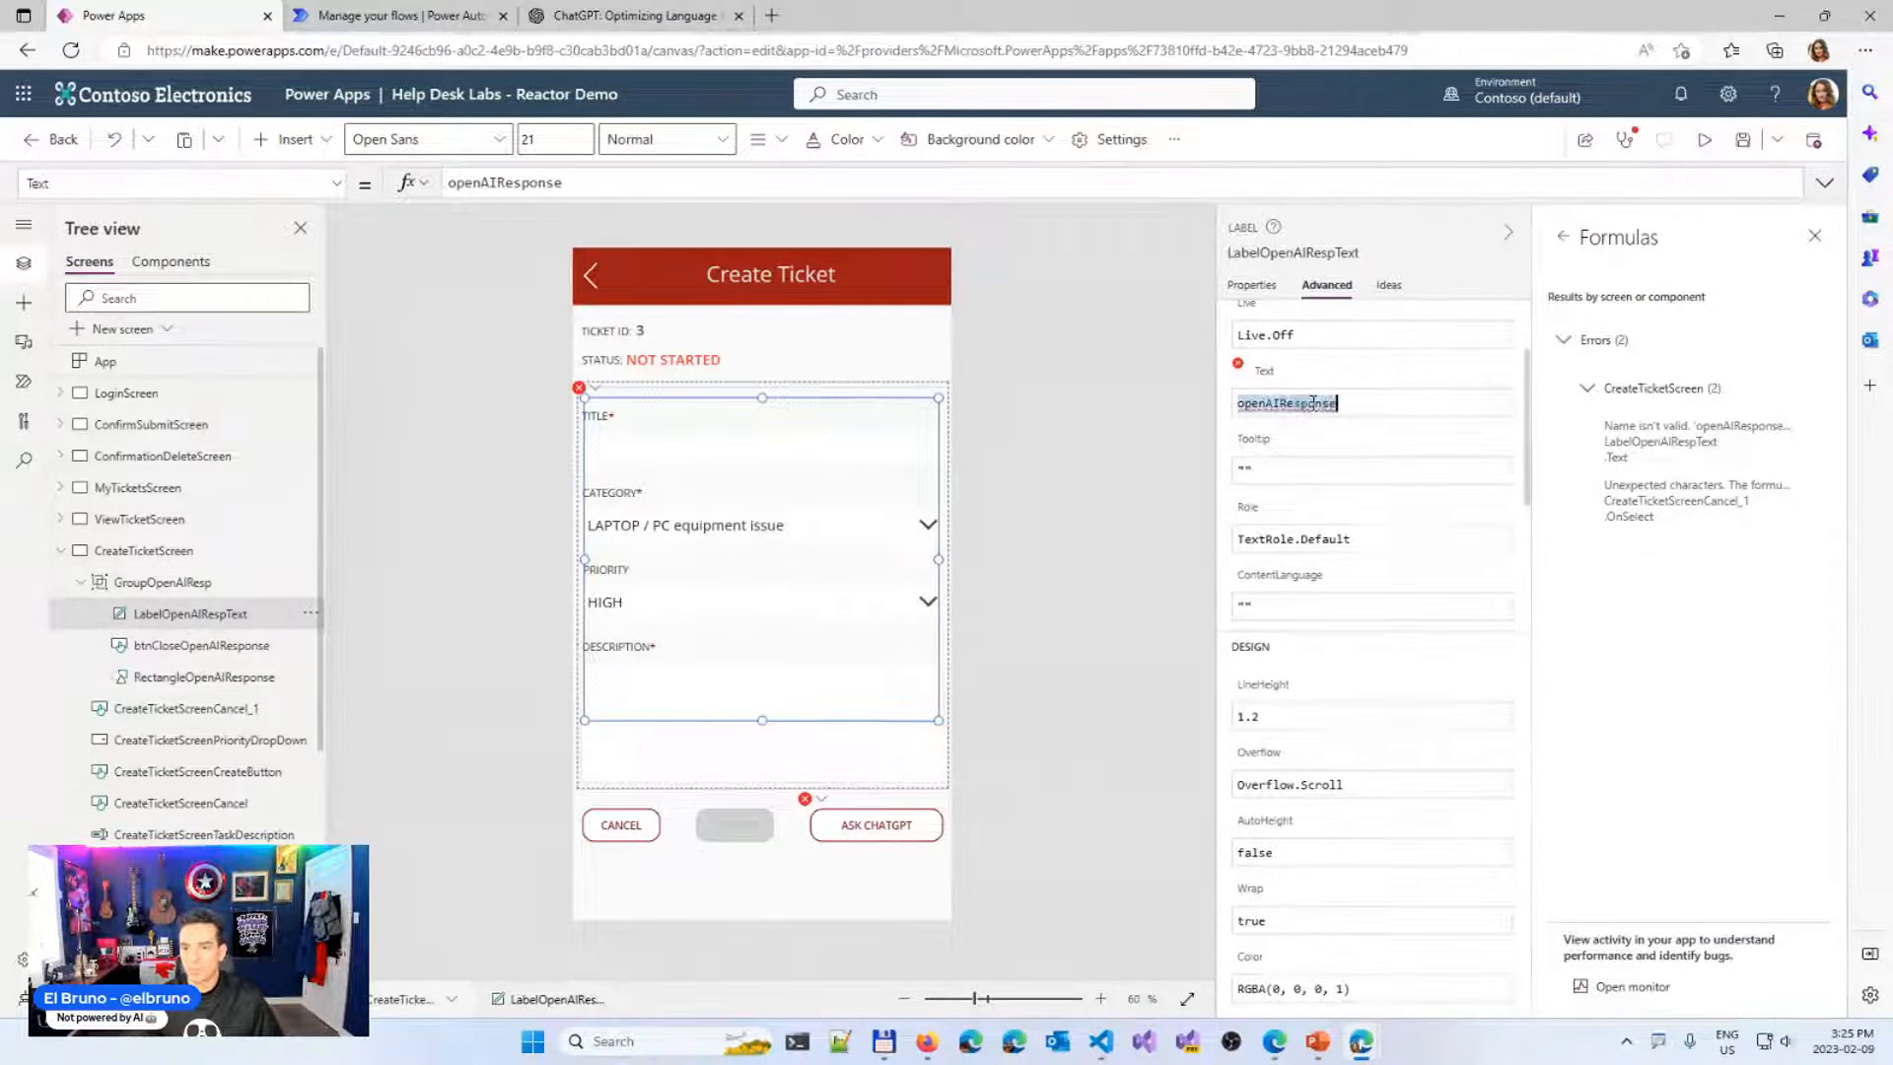
key(ctrl+v)
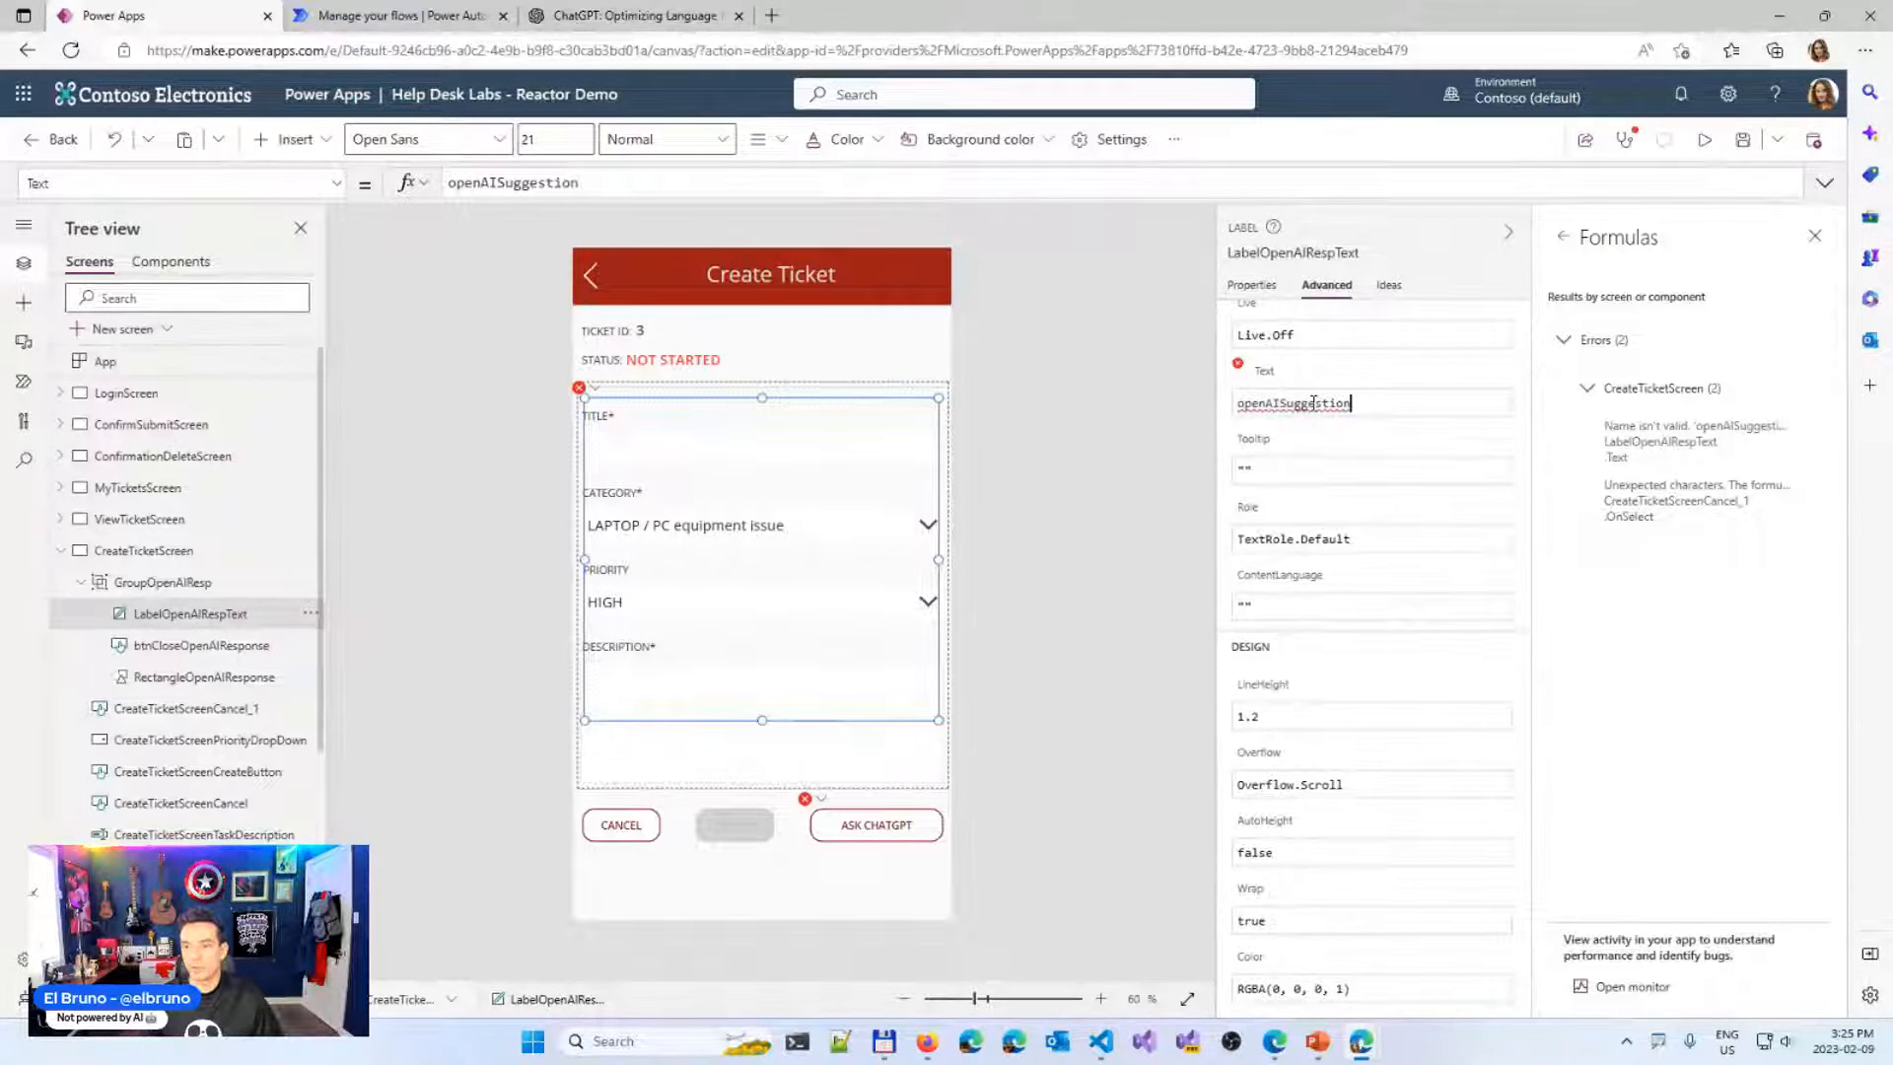
click(1163, 478)
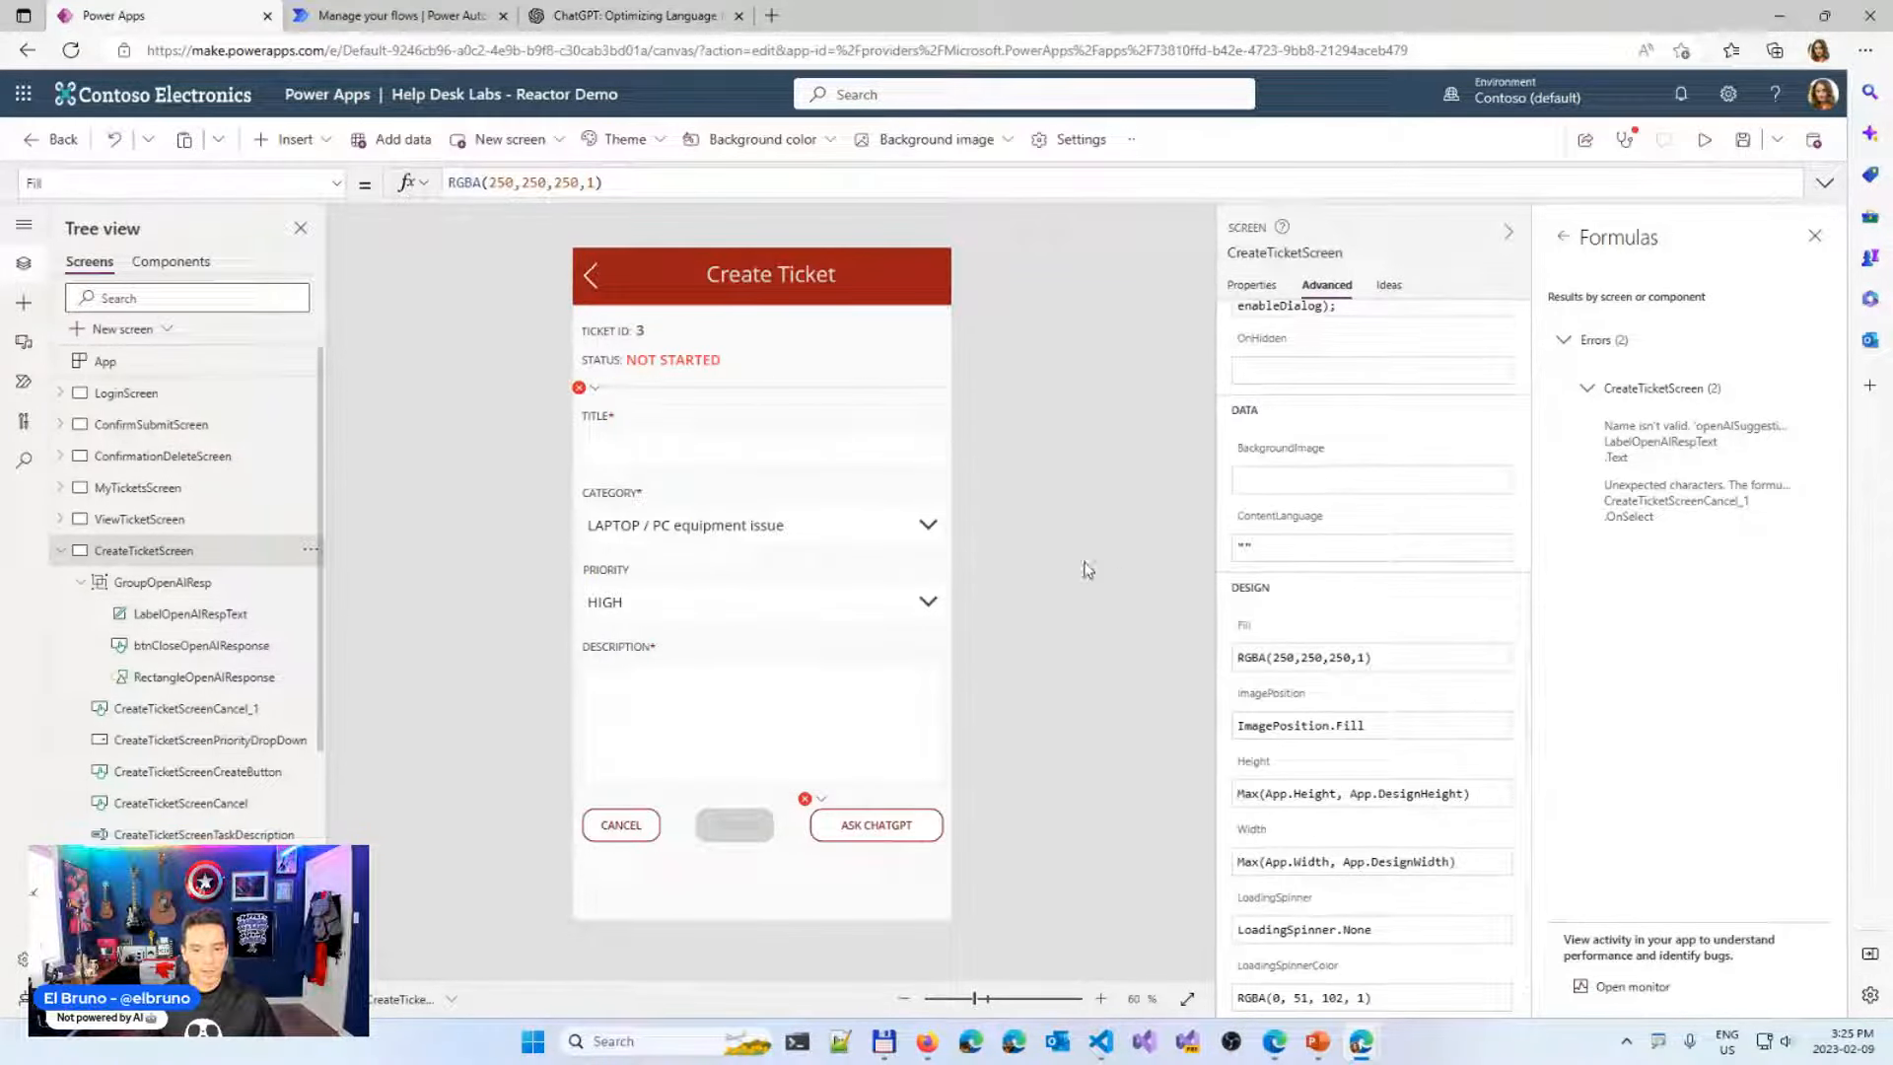
Add the missing closing parenthesis to the openAIResult Set line in the Ask ChatGPT button's OnSelect formula and save the app
click(846, 830)
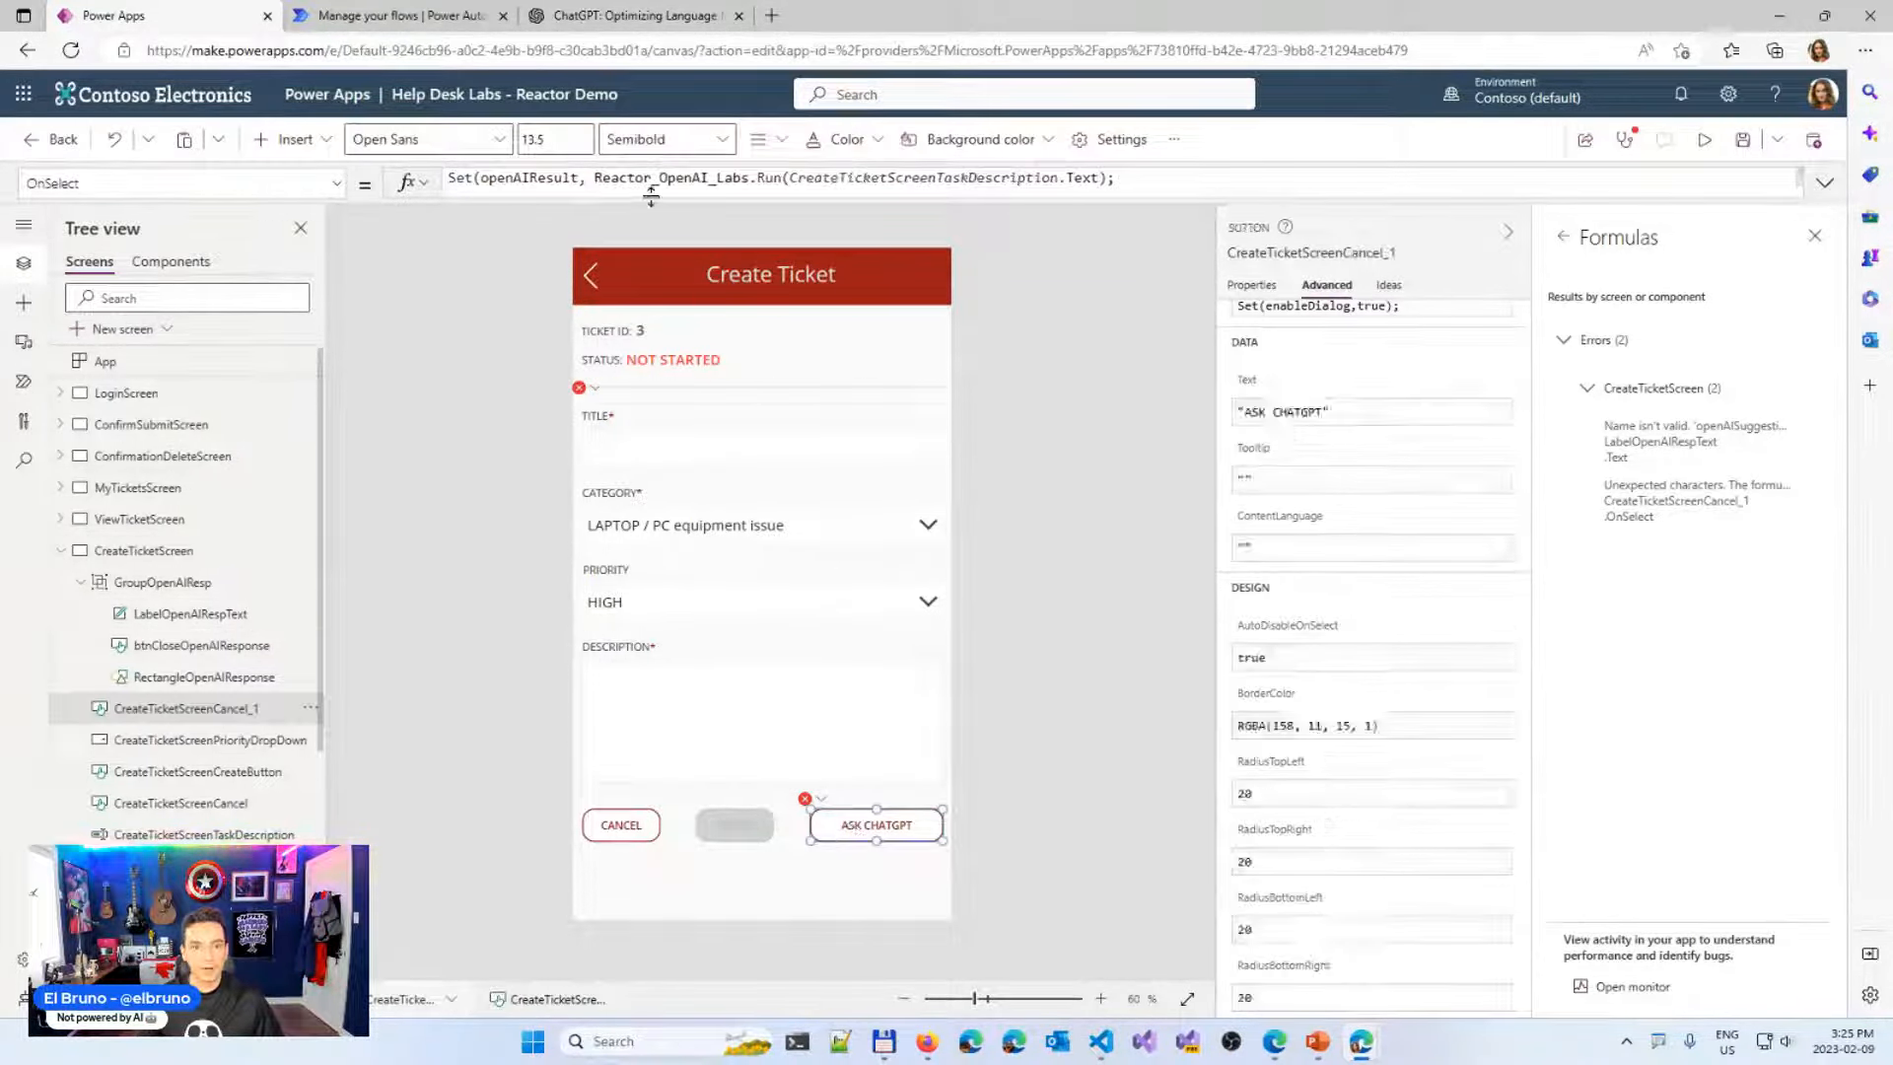
drag(651, 195, 649, 284)
click(1633, 144)
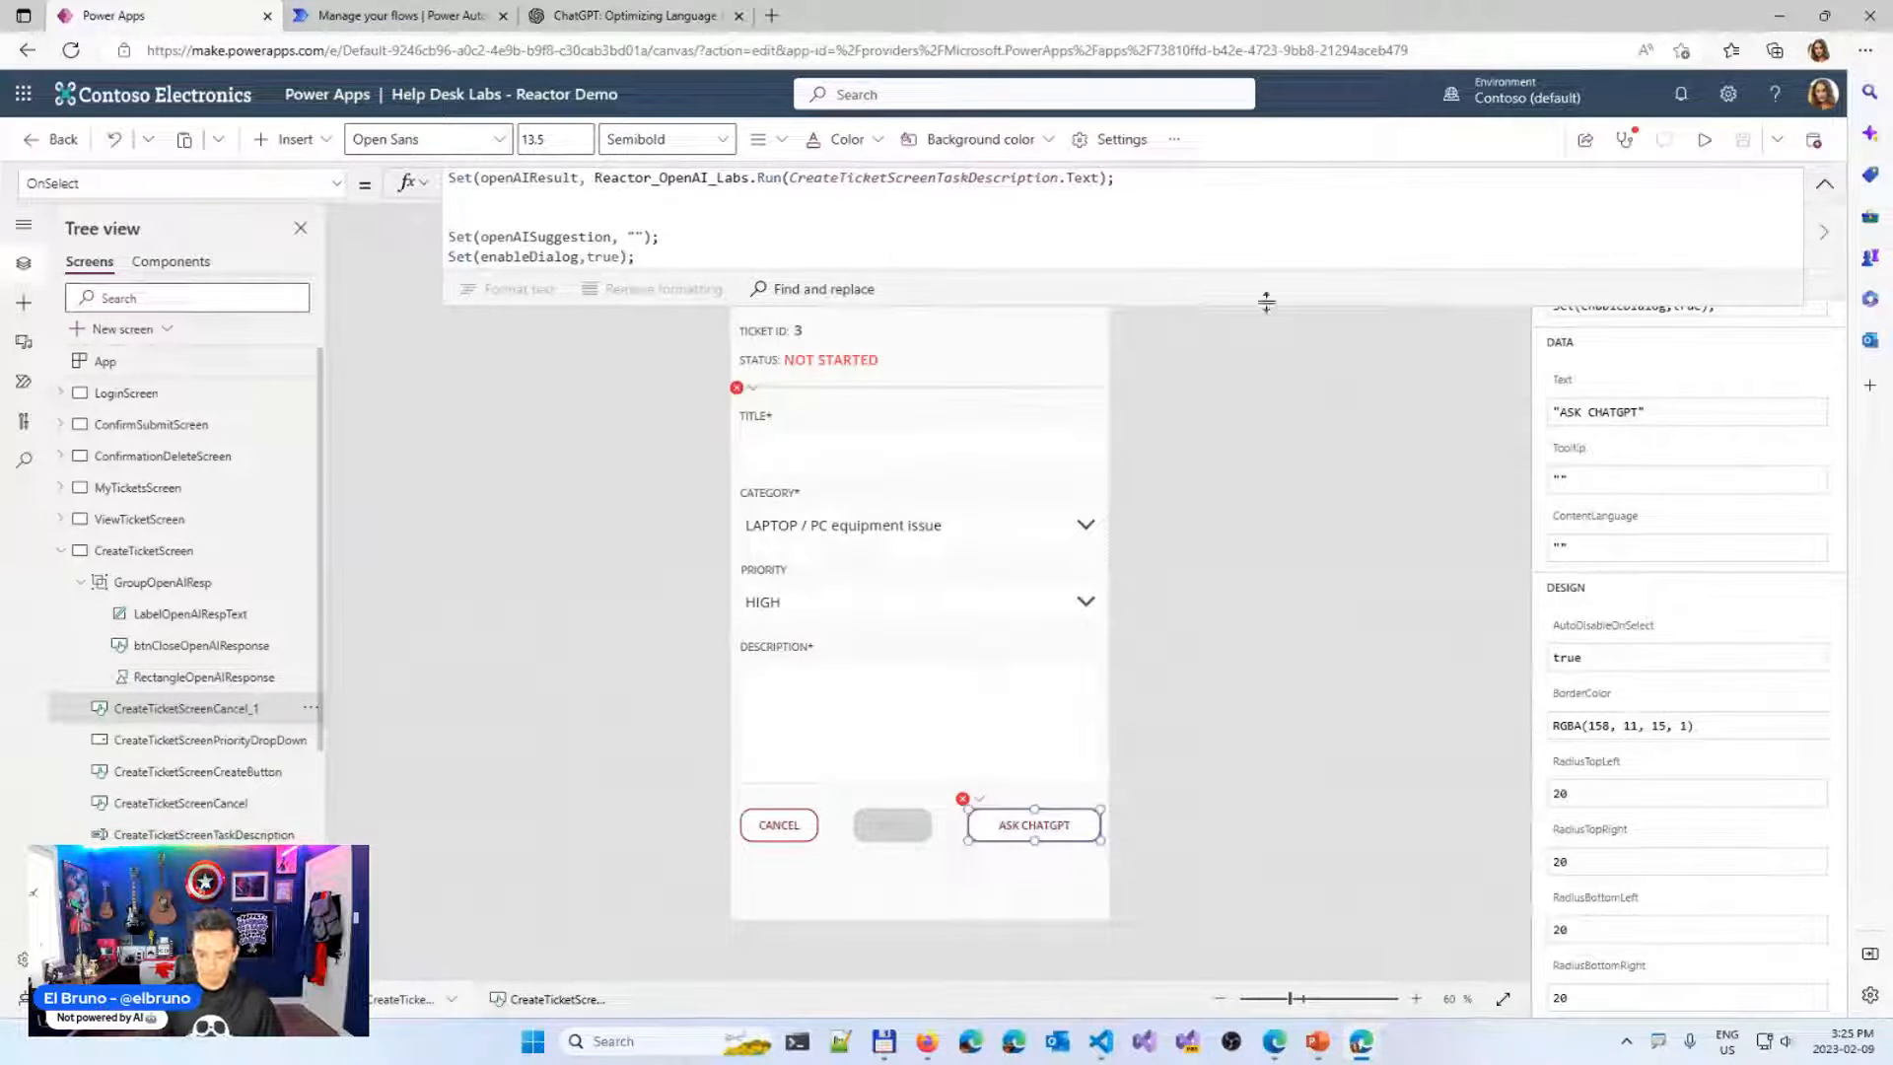
text())
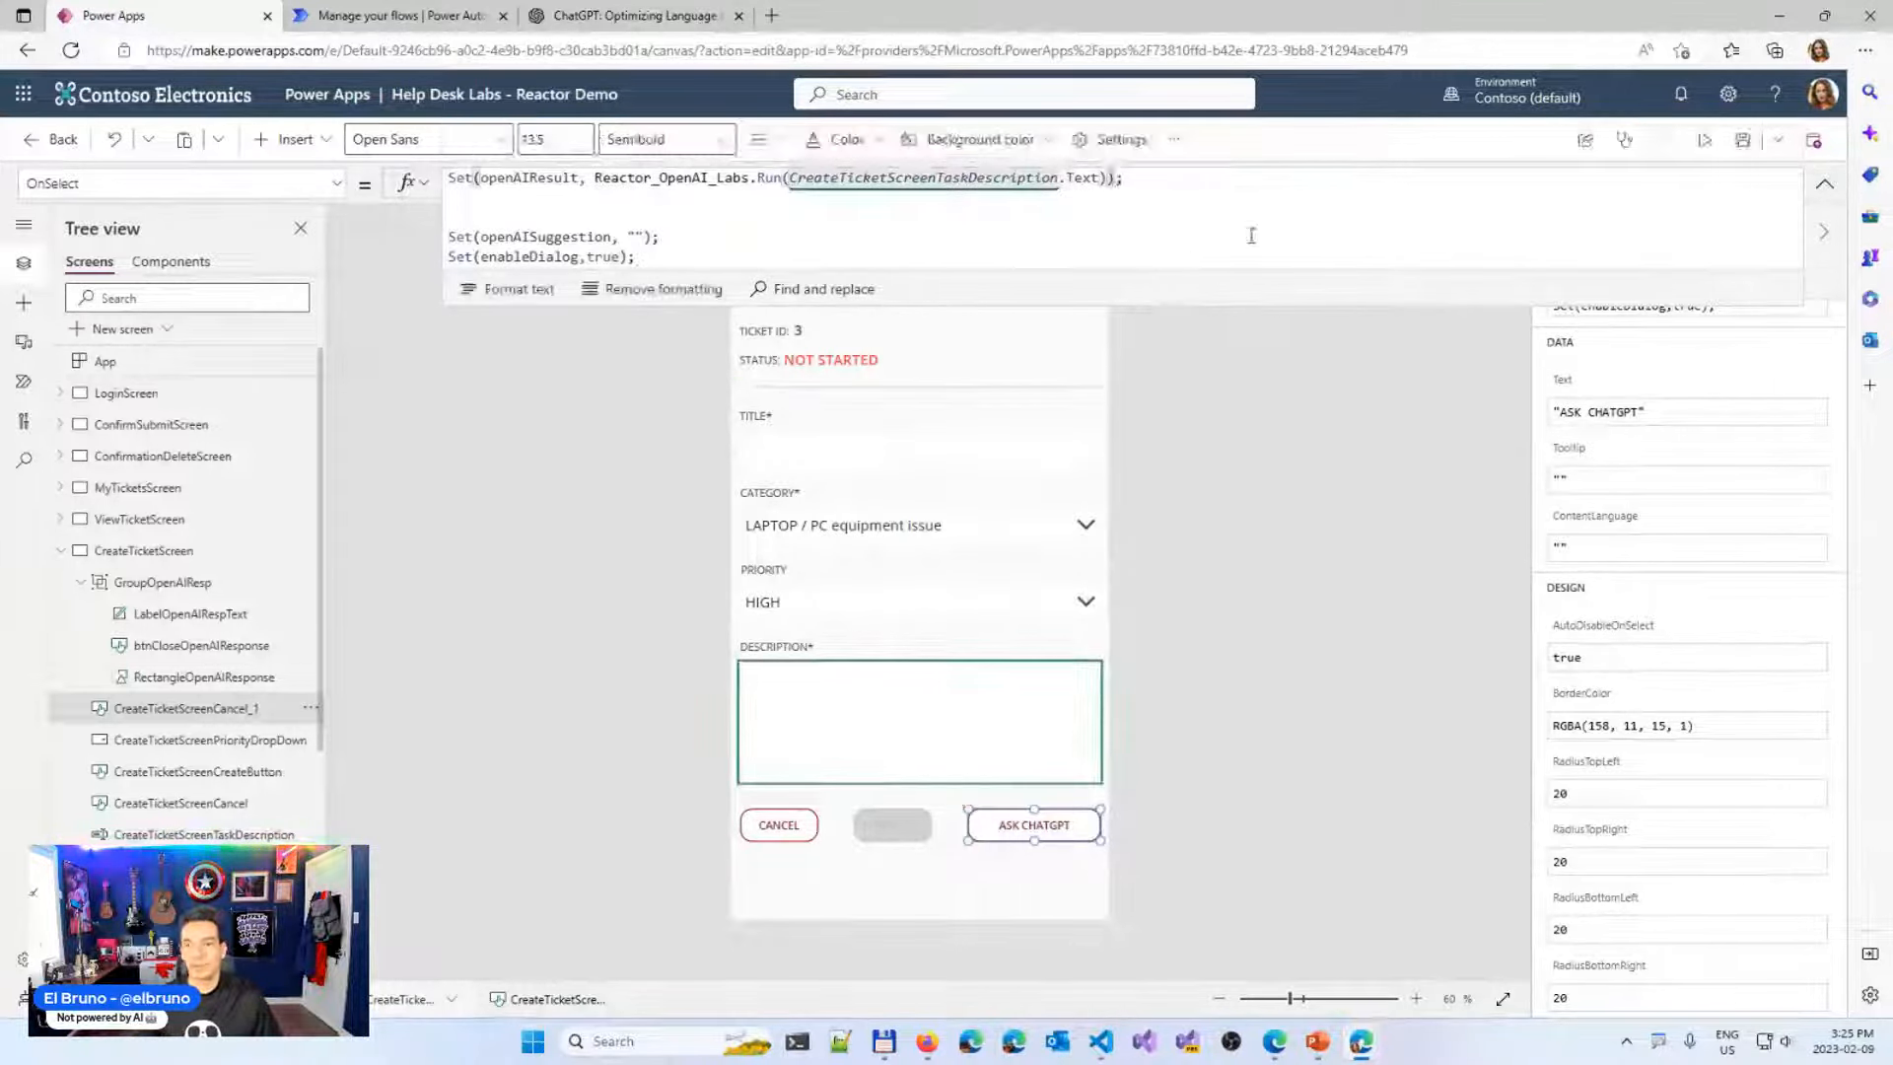
click(1255, 587)
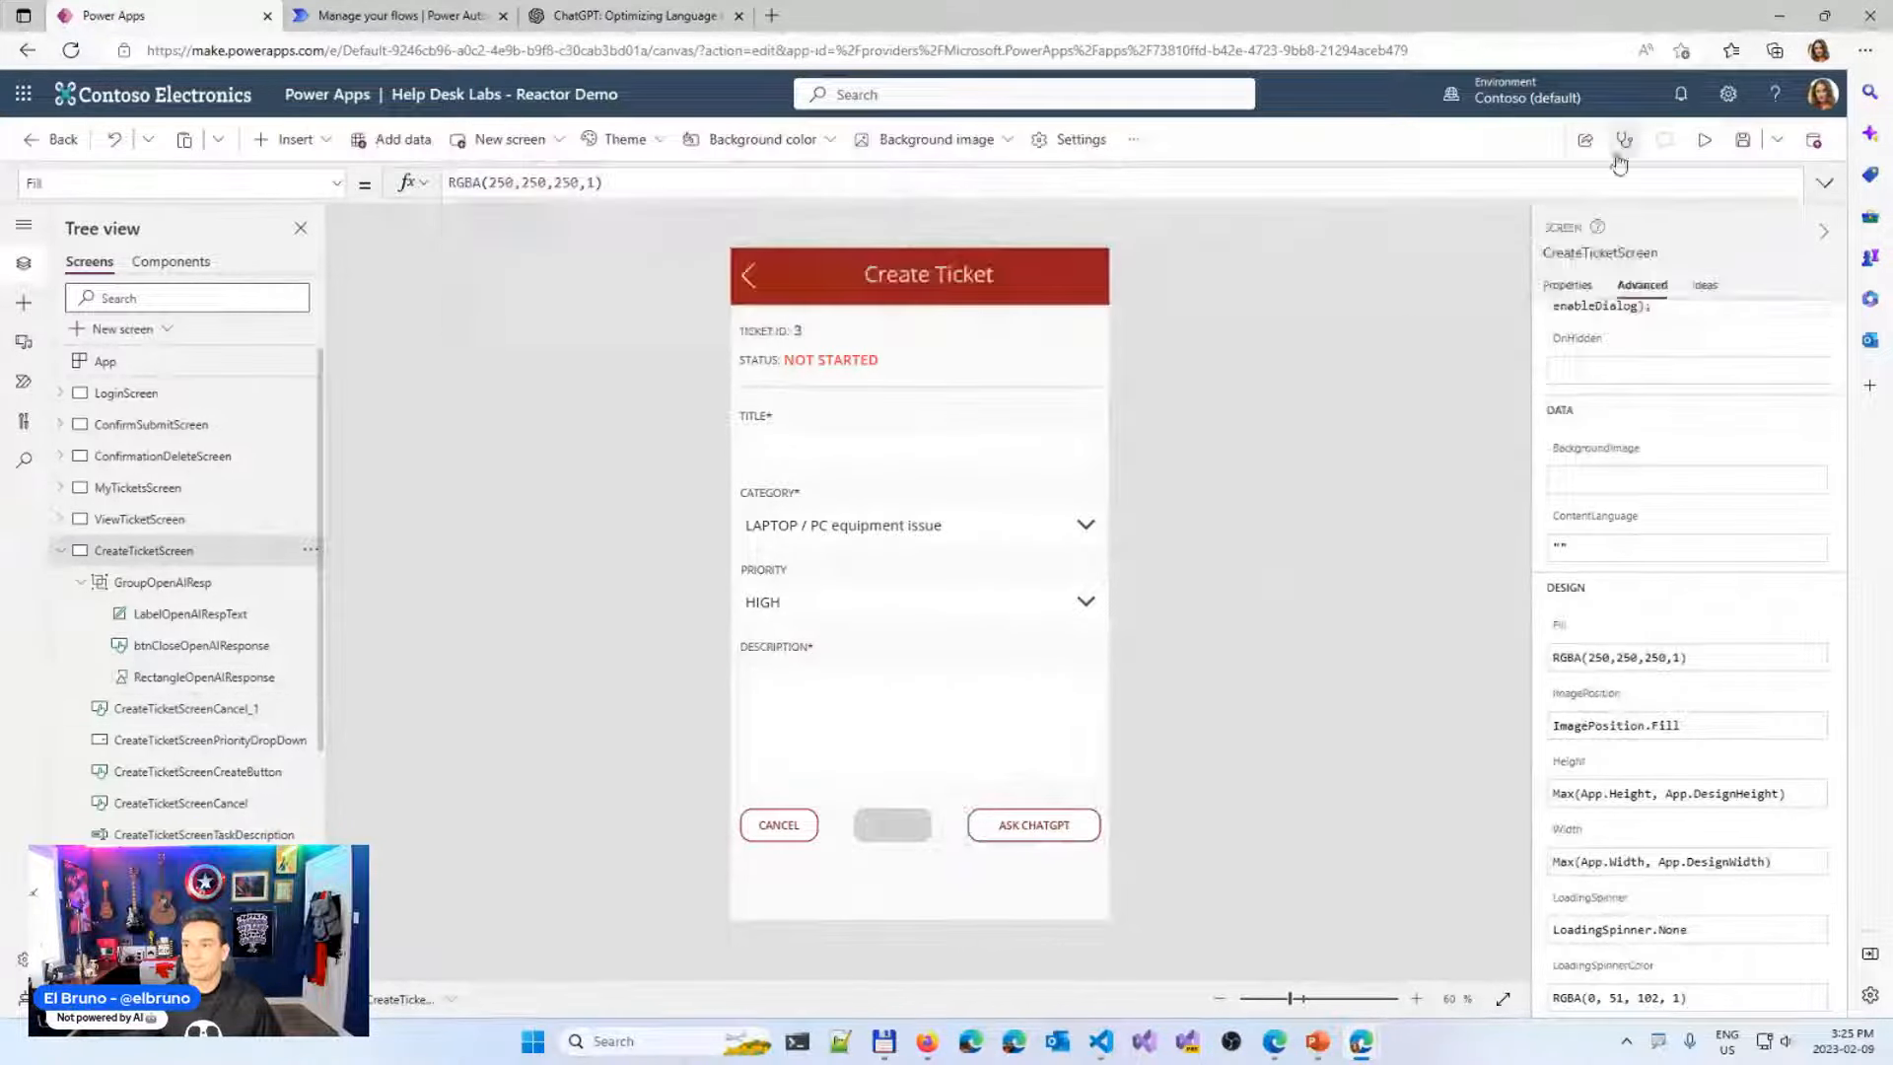
click(1746, 145)
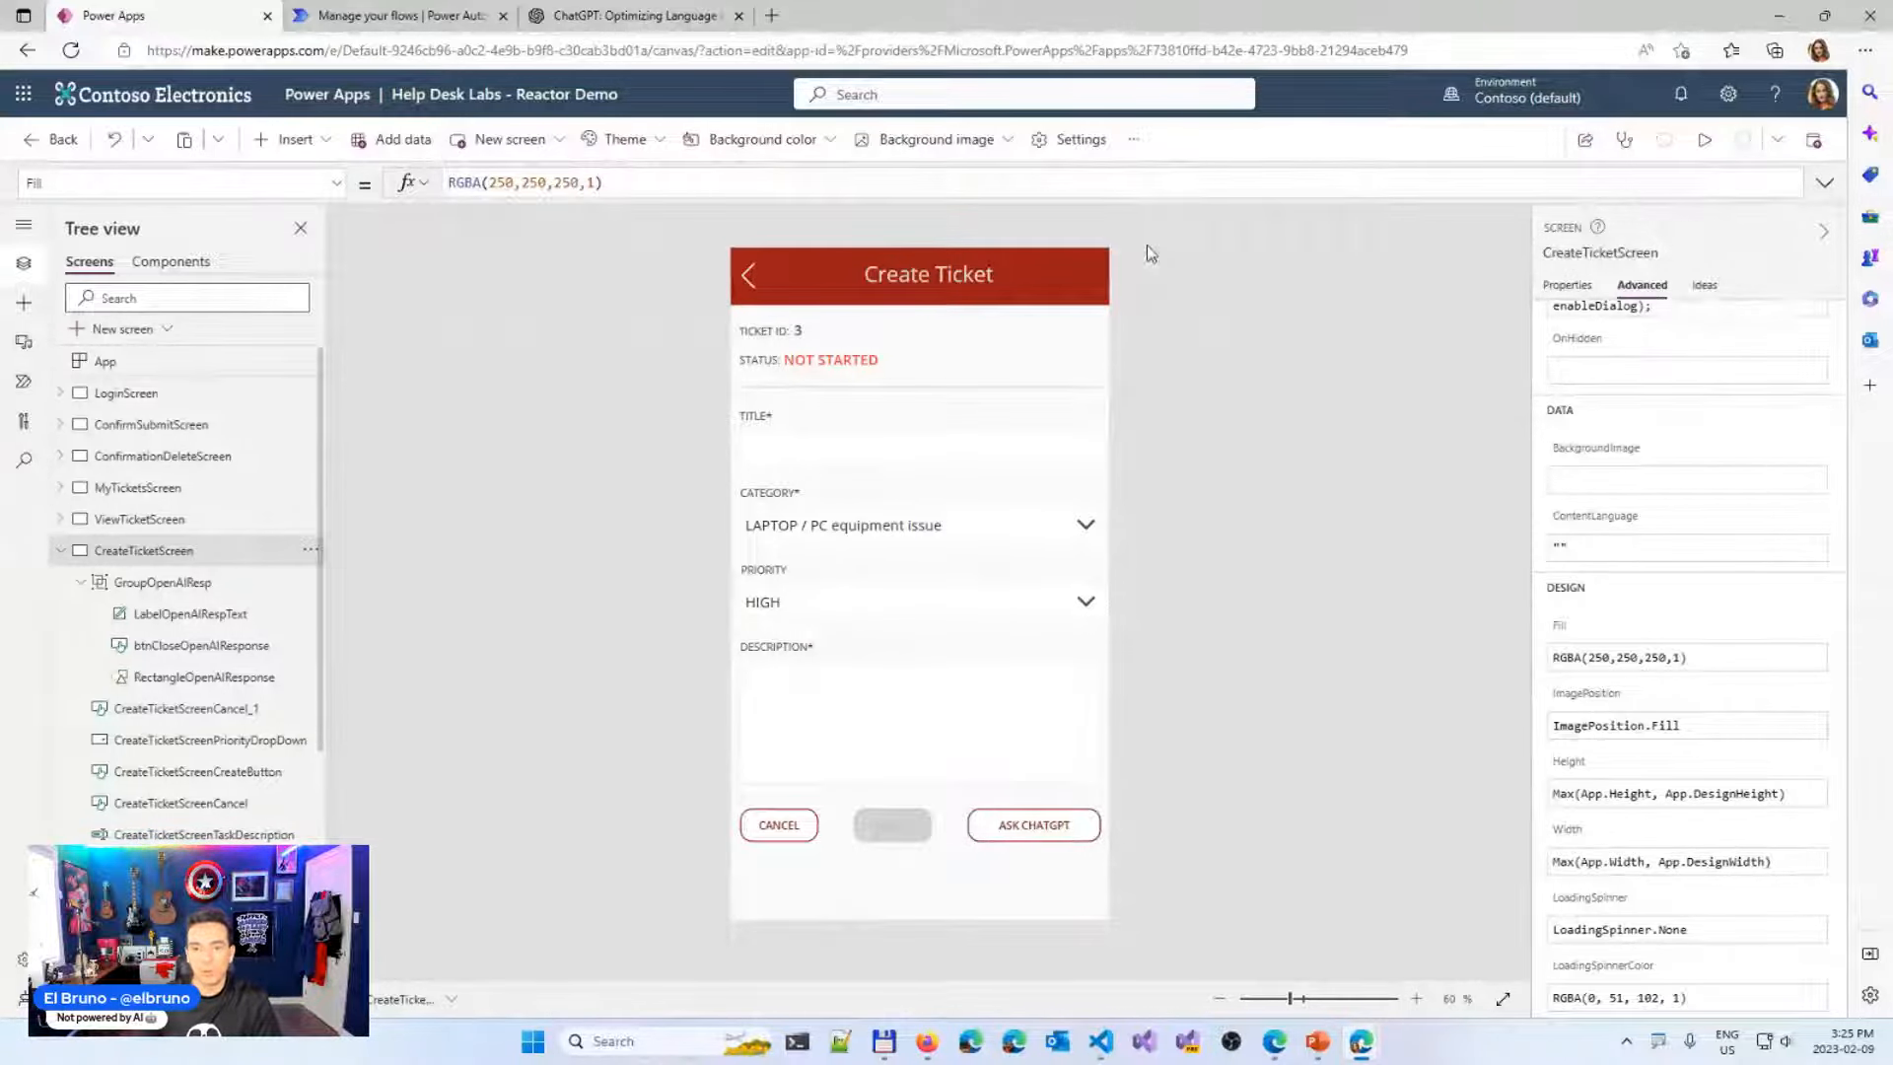
Review the Ask ChatGPT button's full OnSelect formula alongside the app's Power Automate flows
click(1034, 825)
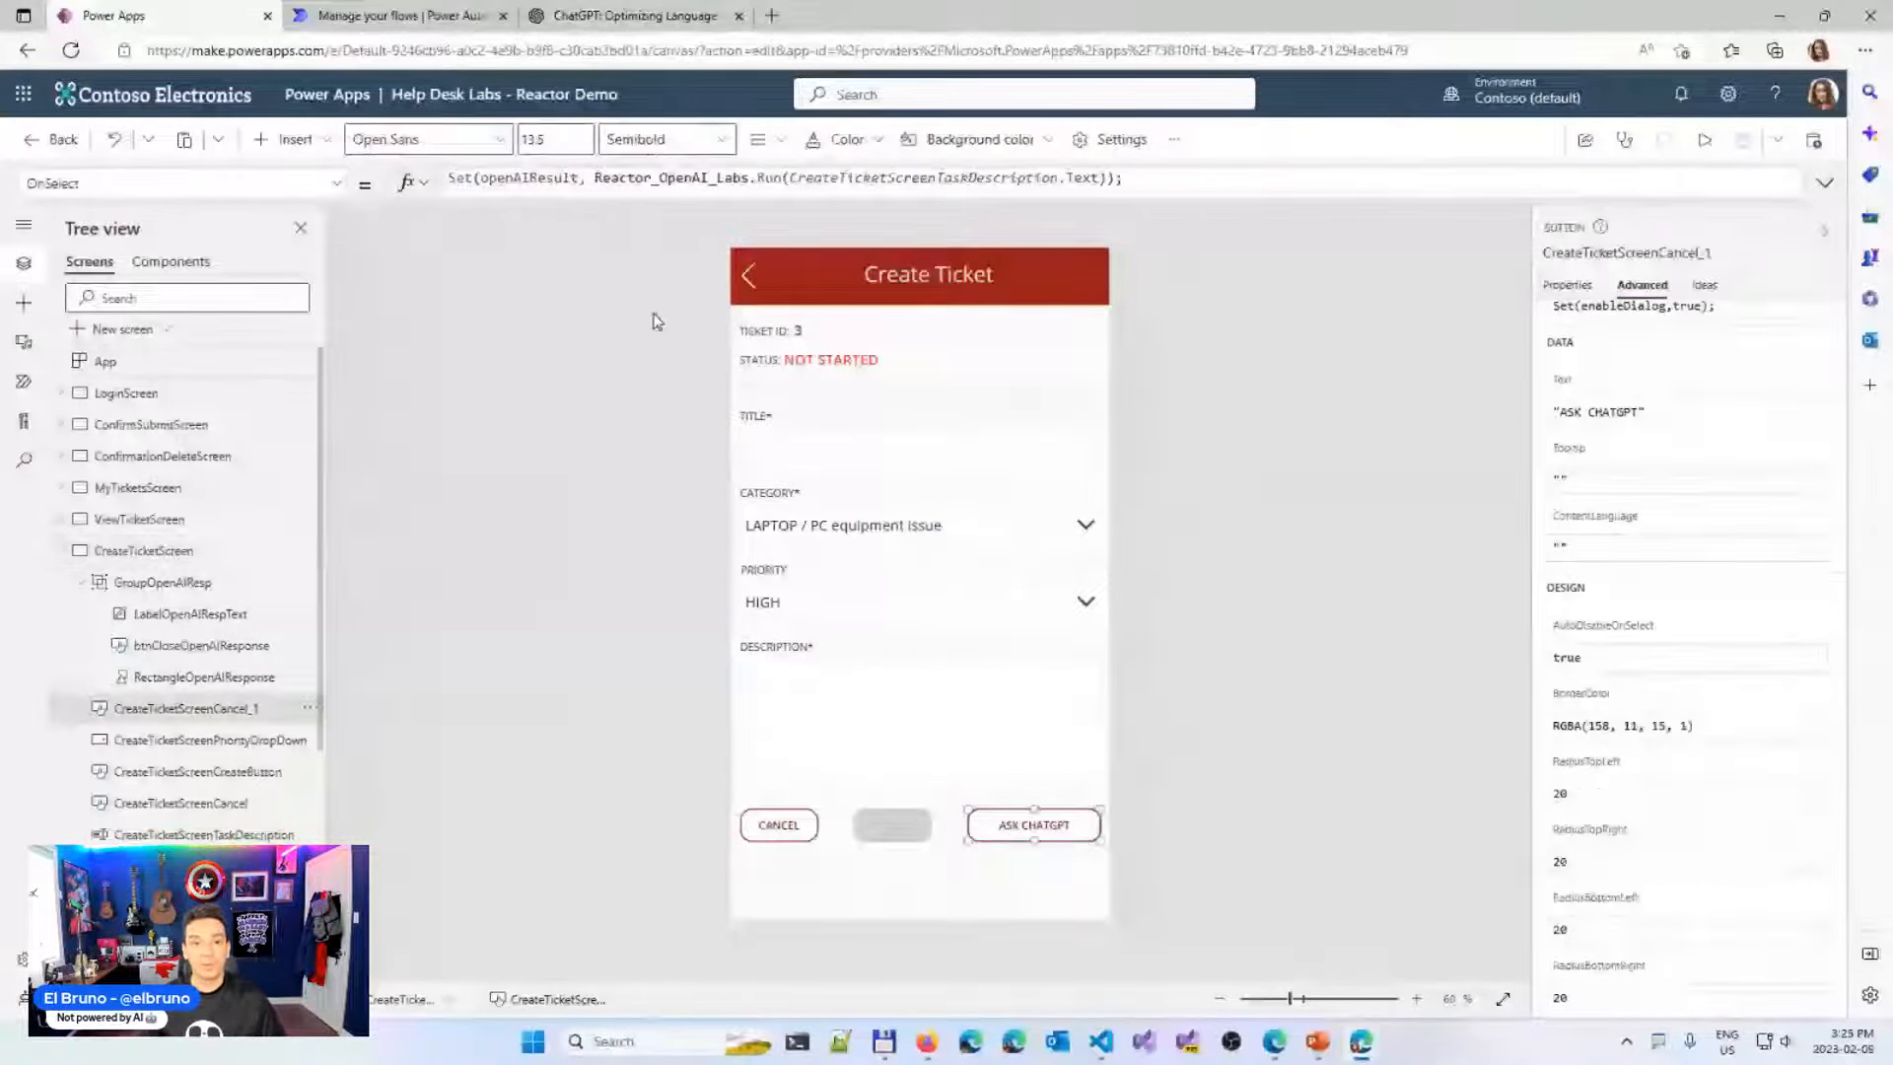
drag(592, 210, 592, 325)
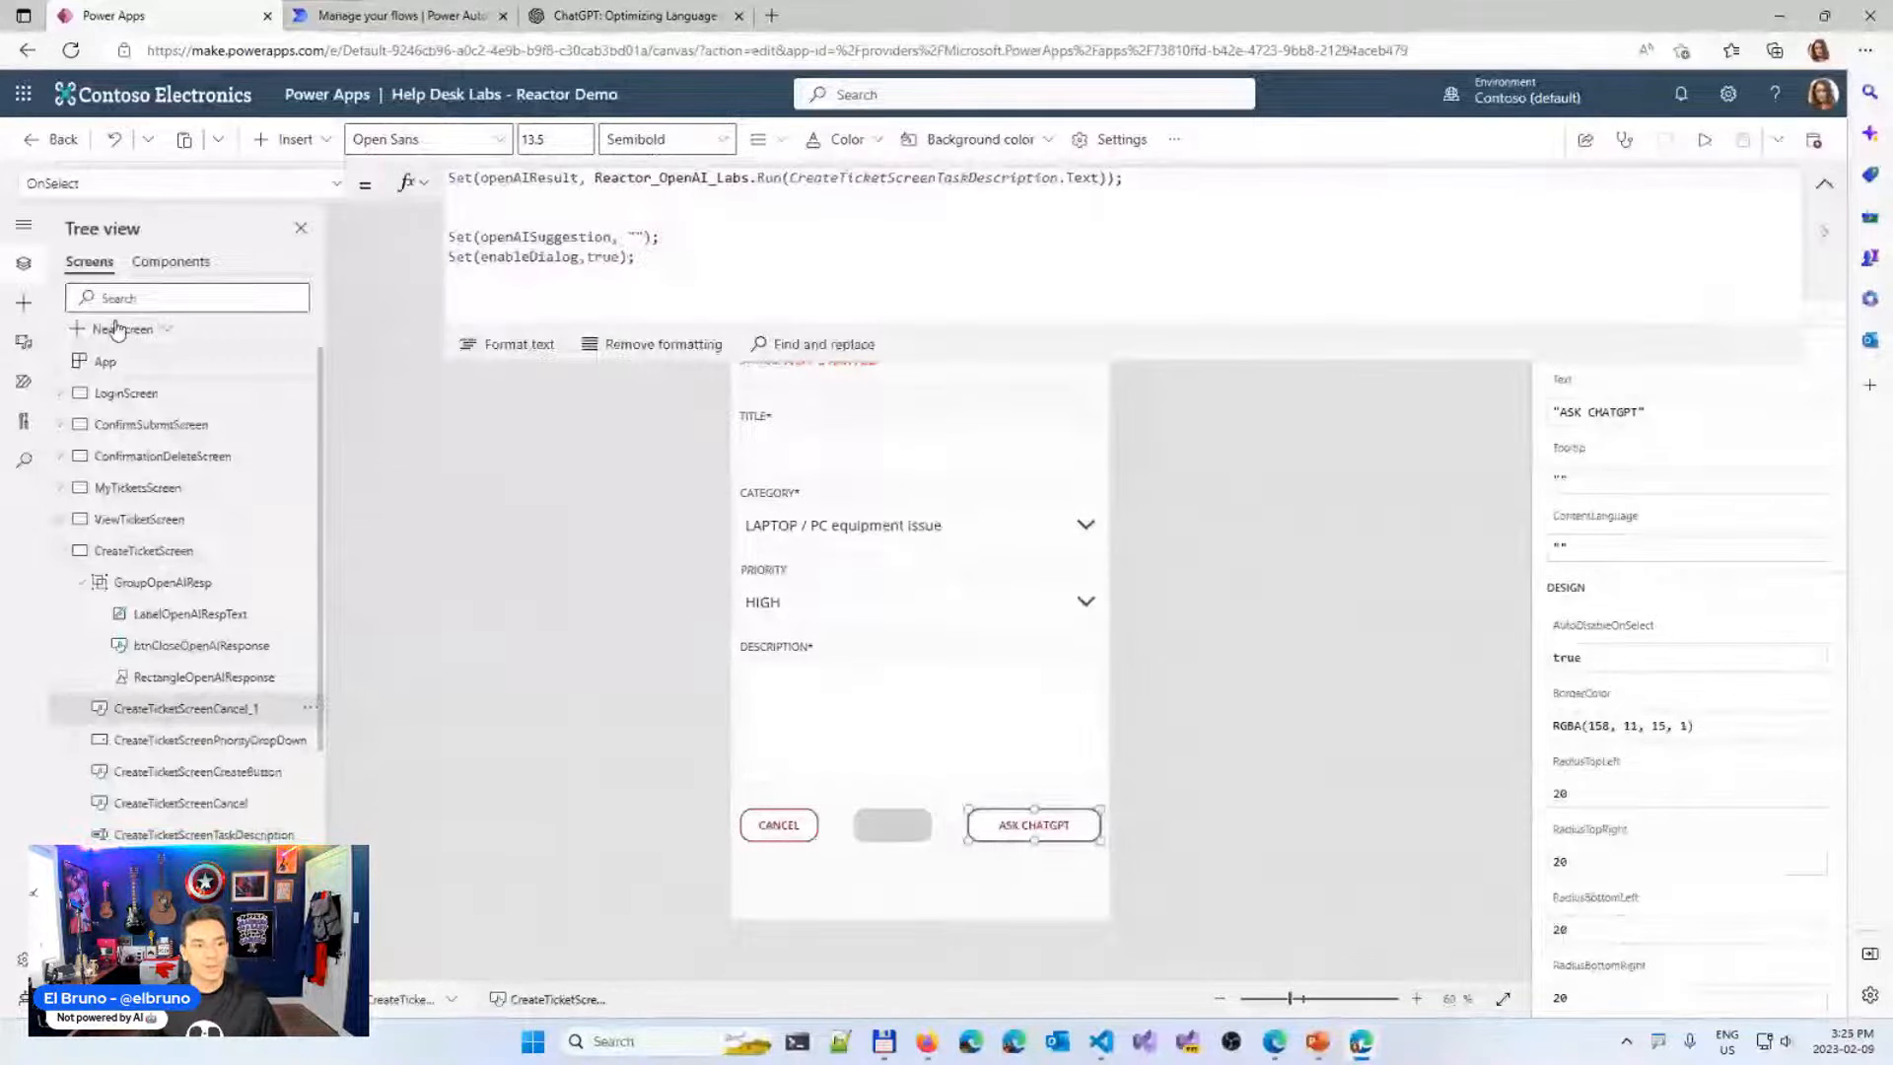
click(24, 382)
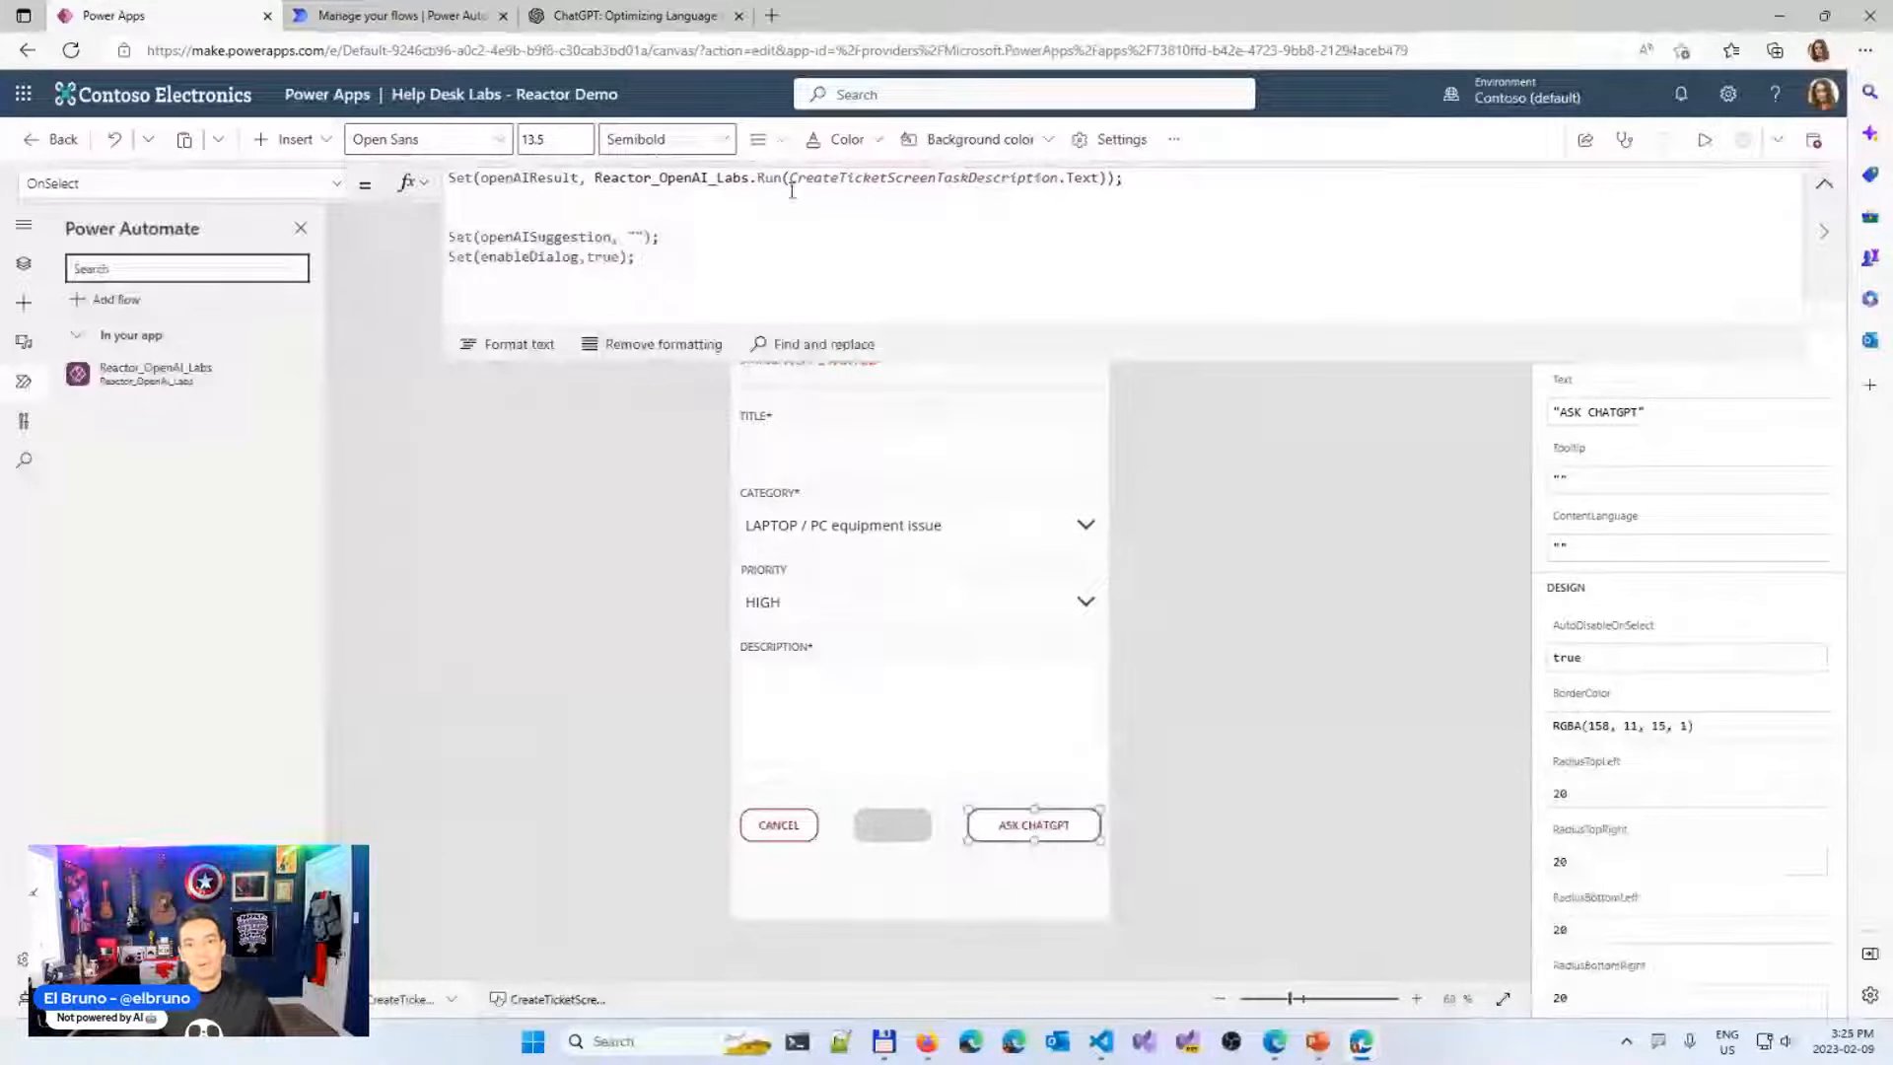
key(ctrl+1)
click(541, 183)
drag(416, 196, 622, 164)
key(Escape)
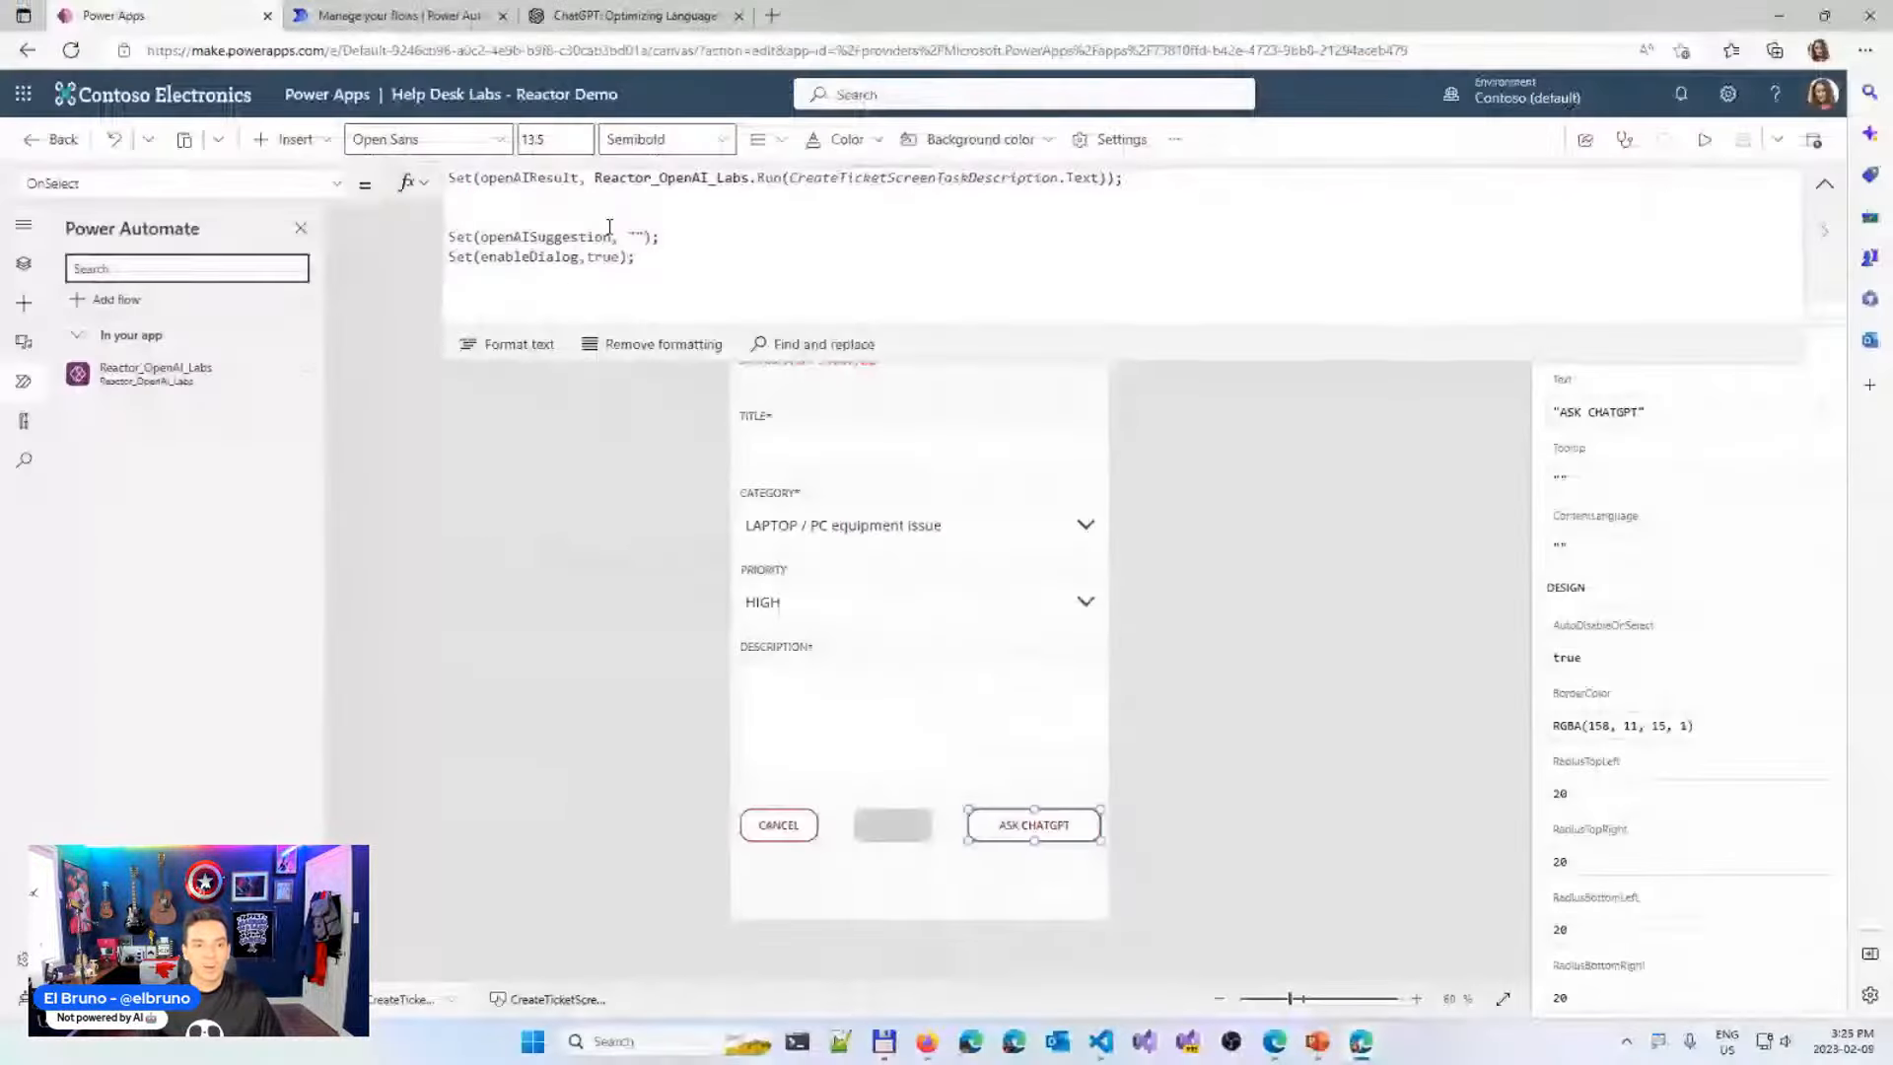
Replace the empty string assigned to openAISuggestion with openAIResult.openairesponse and save the app
double_click(533, 179)
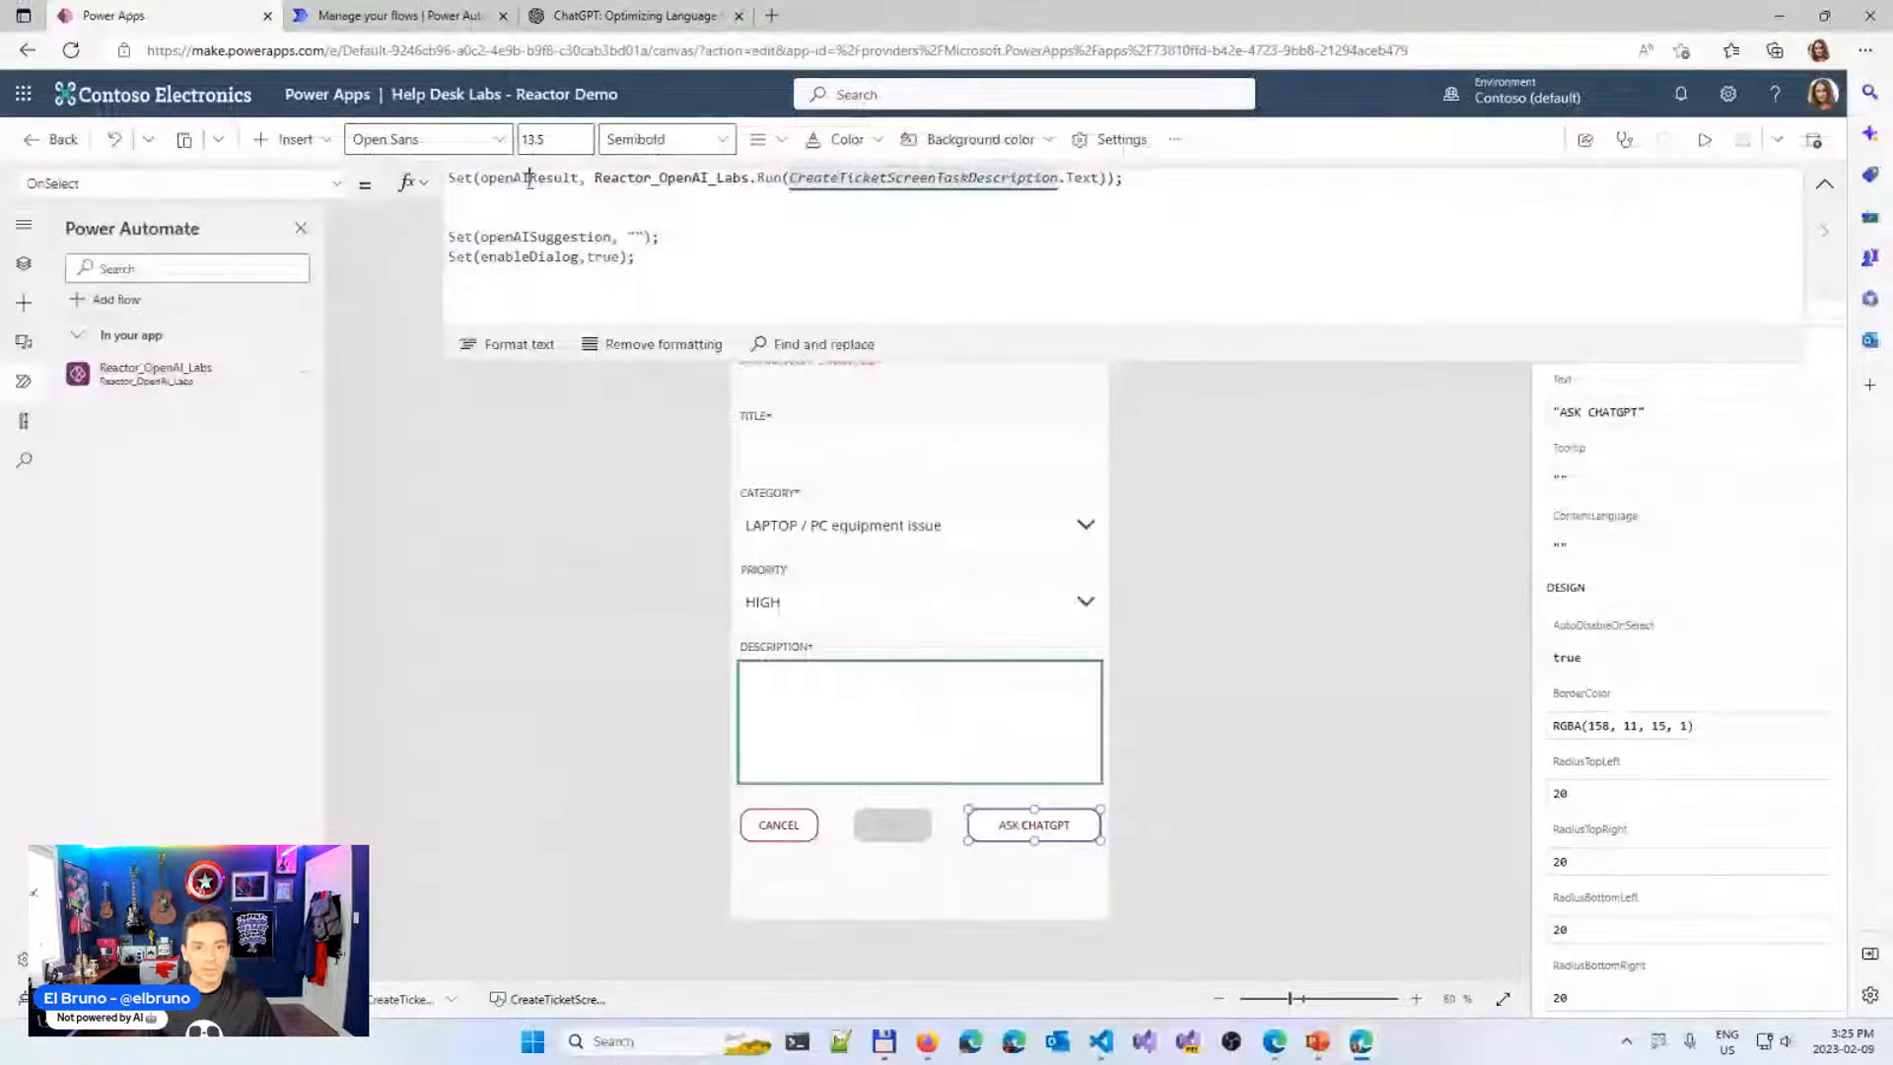
click(641, 240)
key(BackSpace)
text(openAIResult)
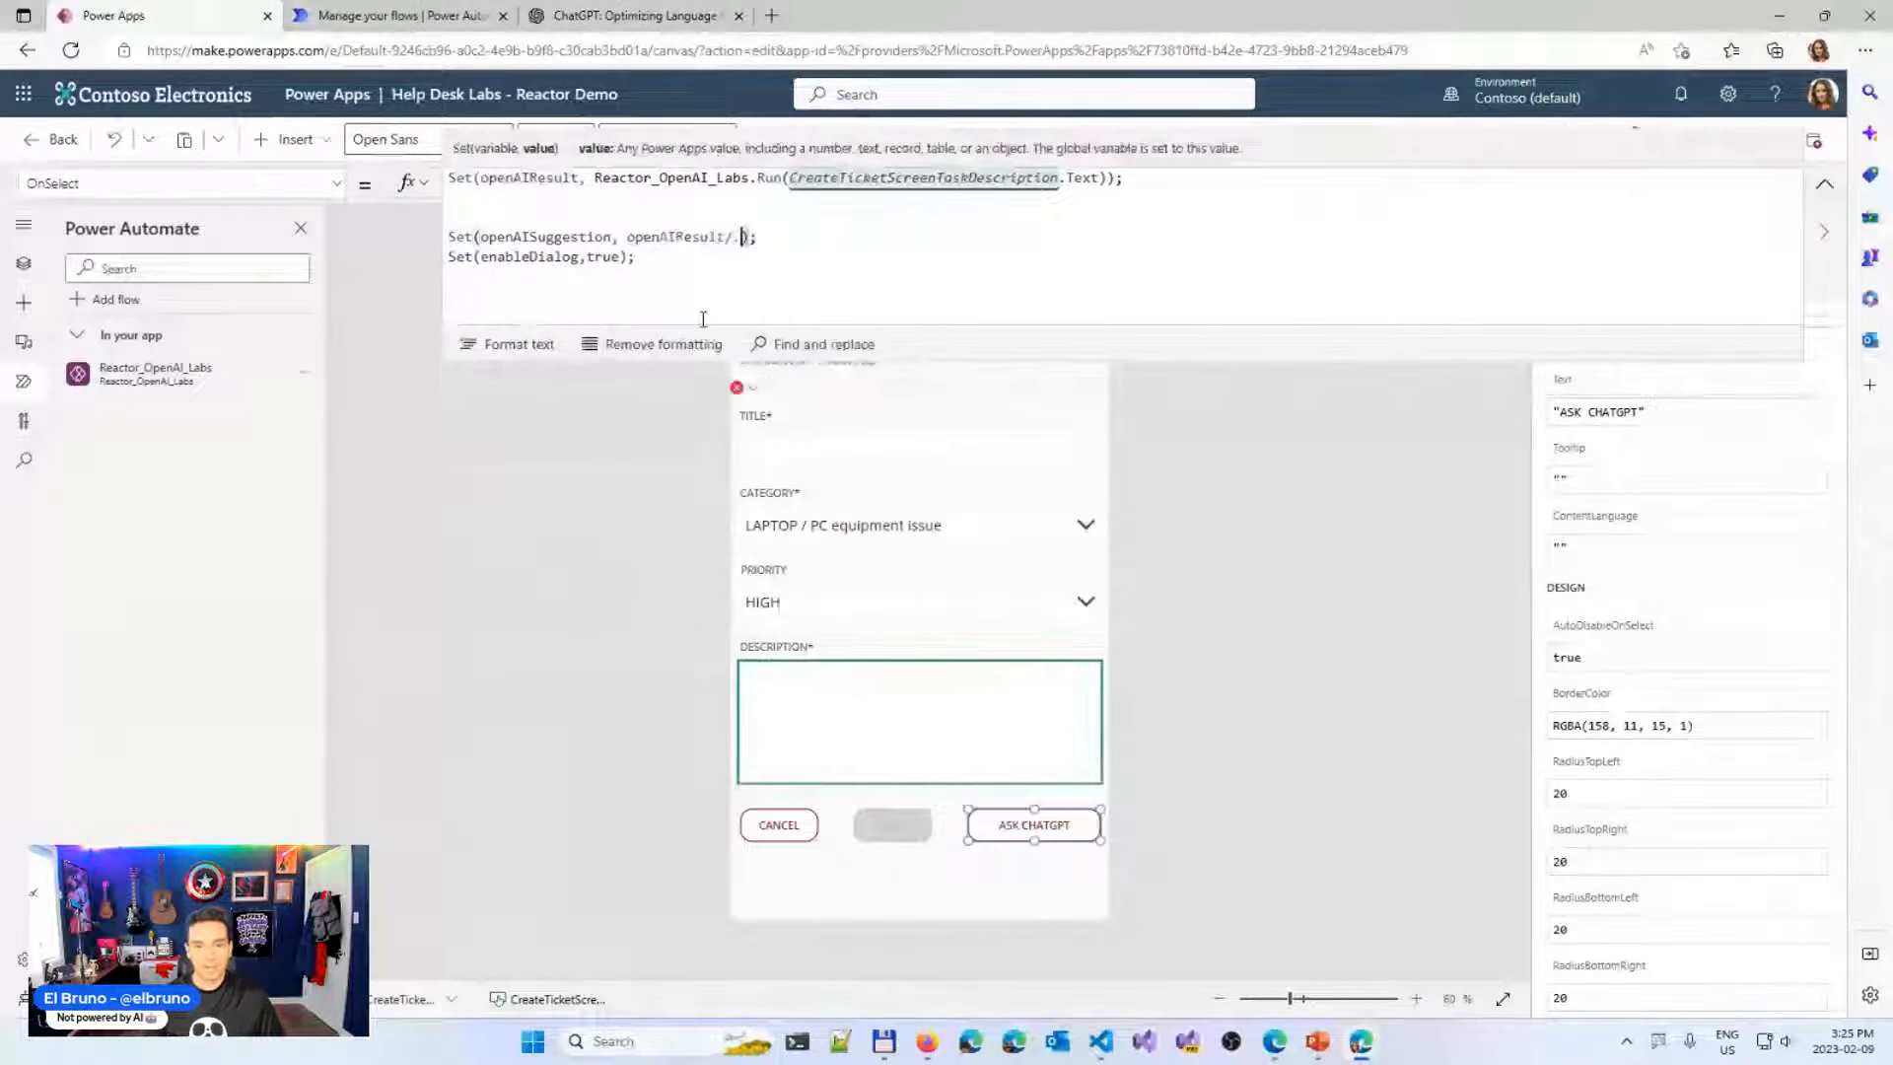
text(.)
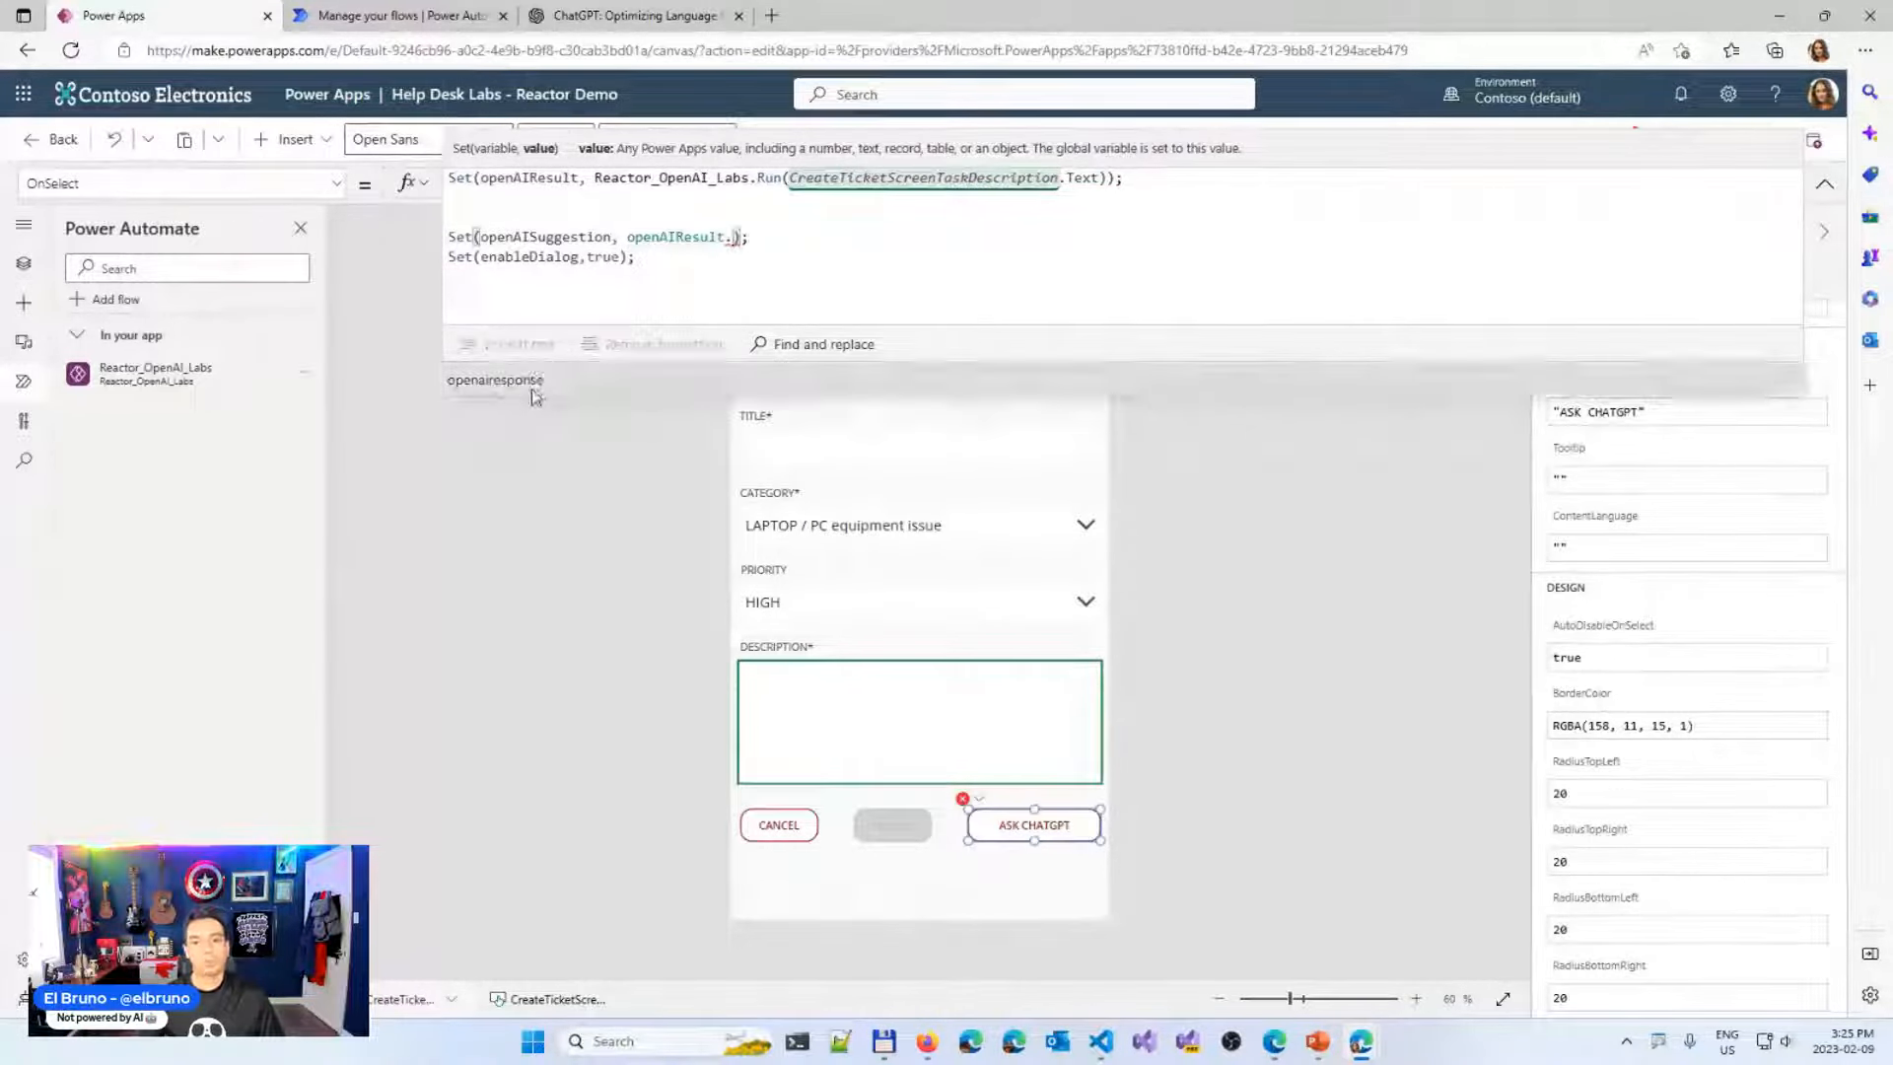
click(532, 394)
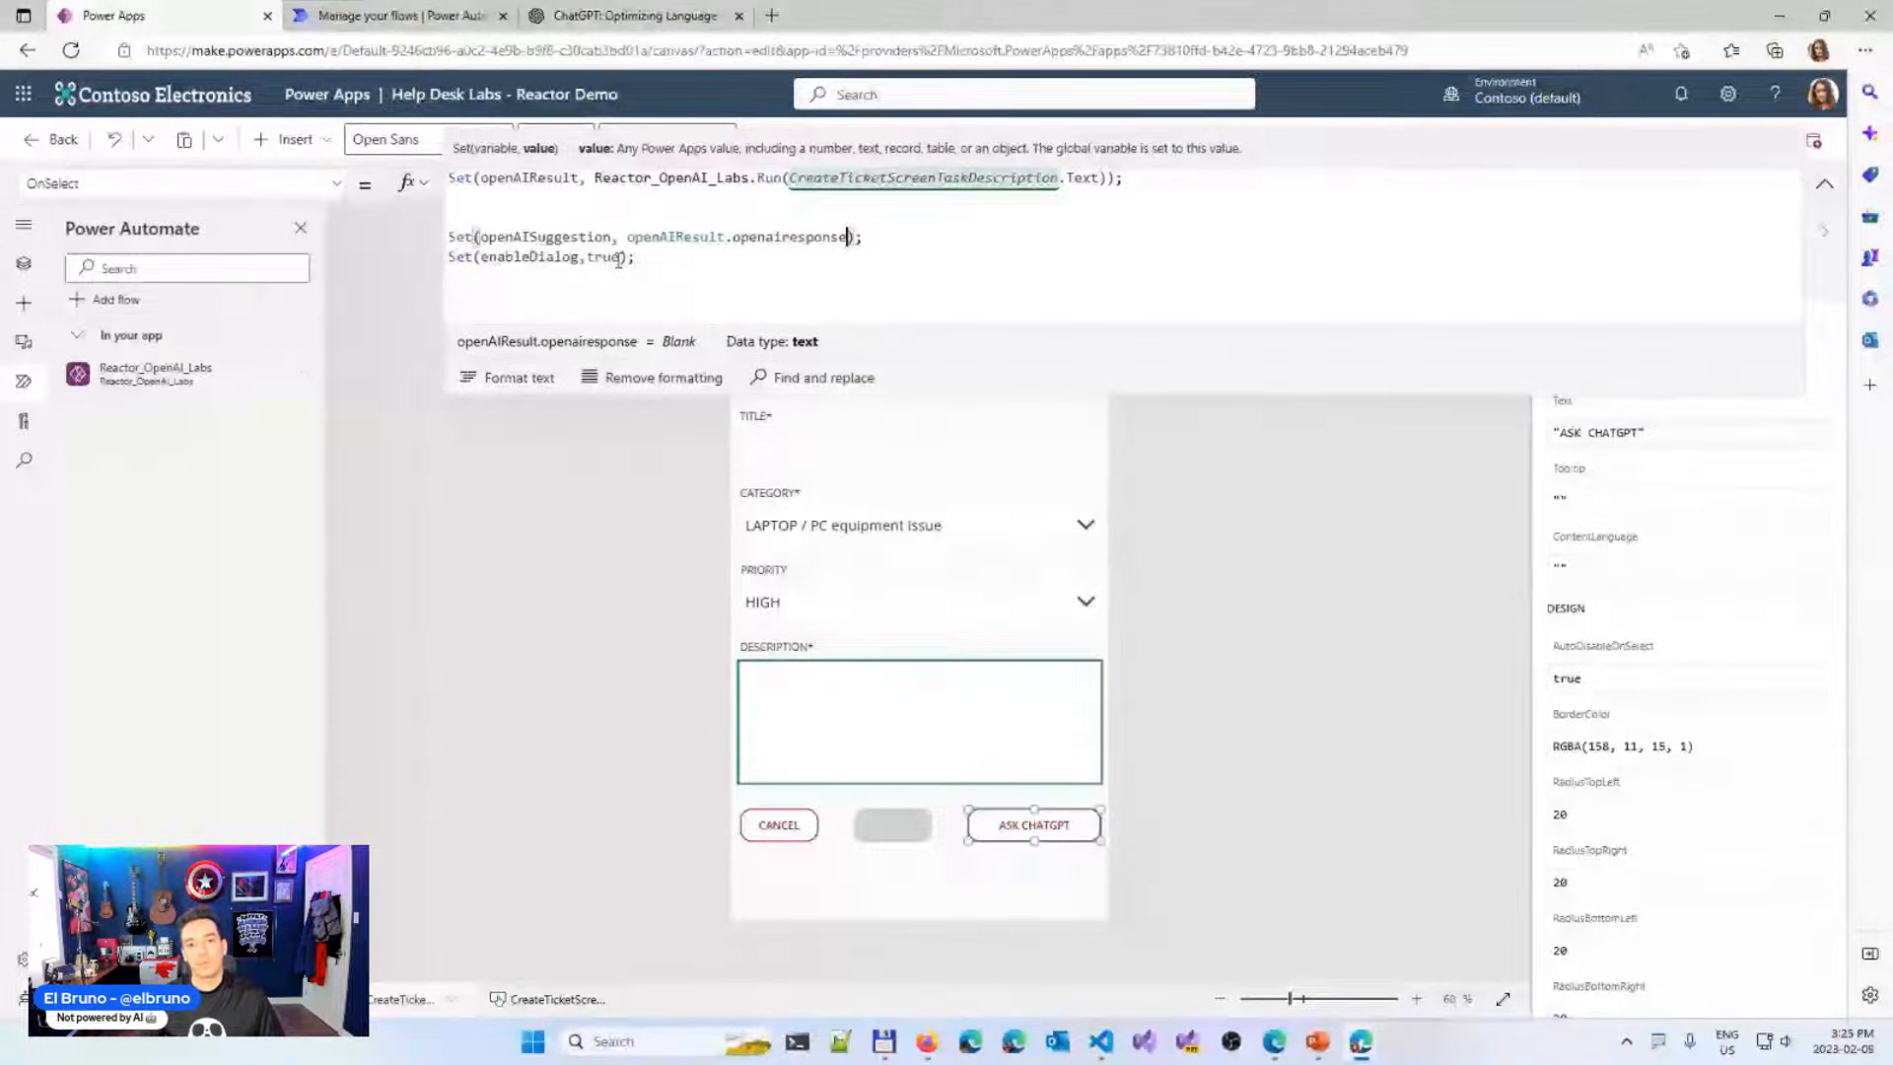
click(611, 507)
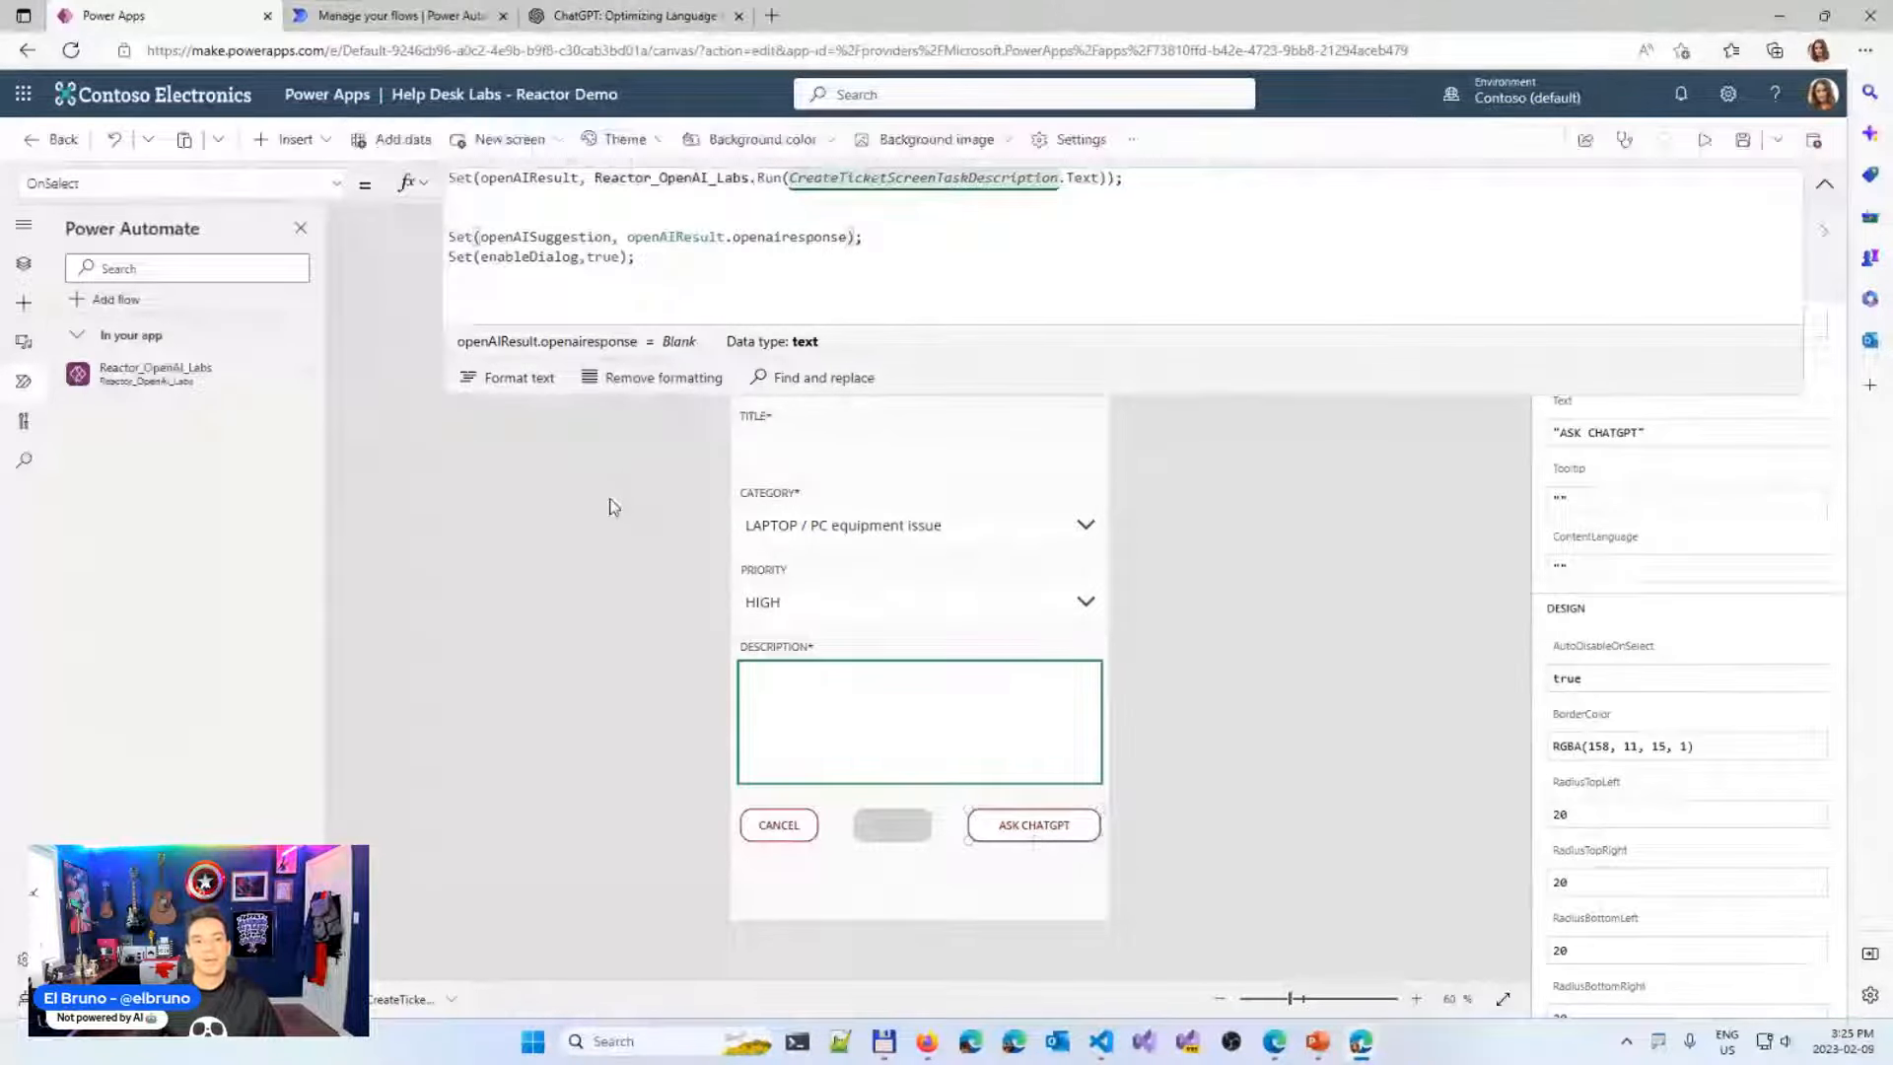
key(ctrl+s)
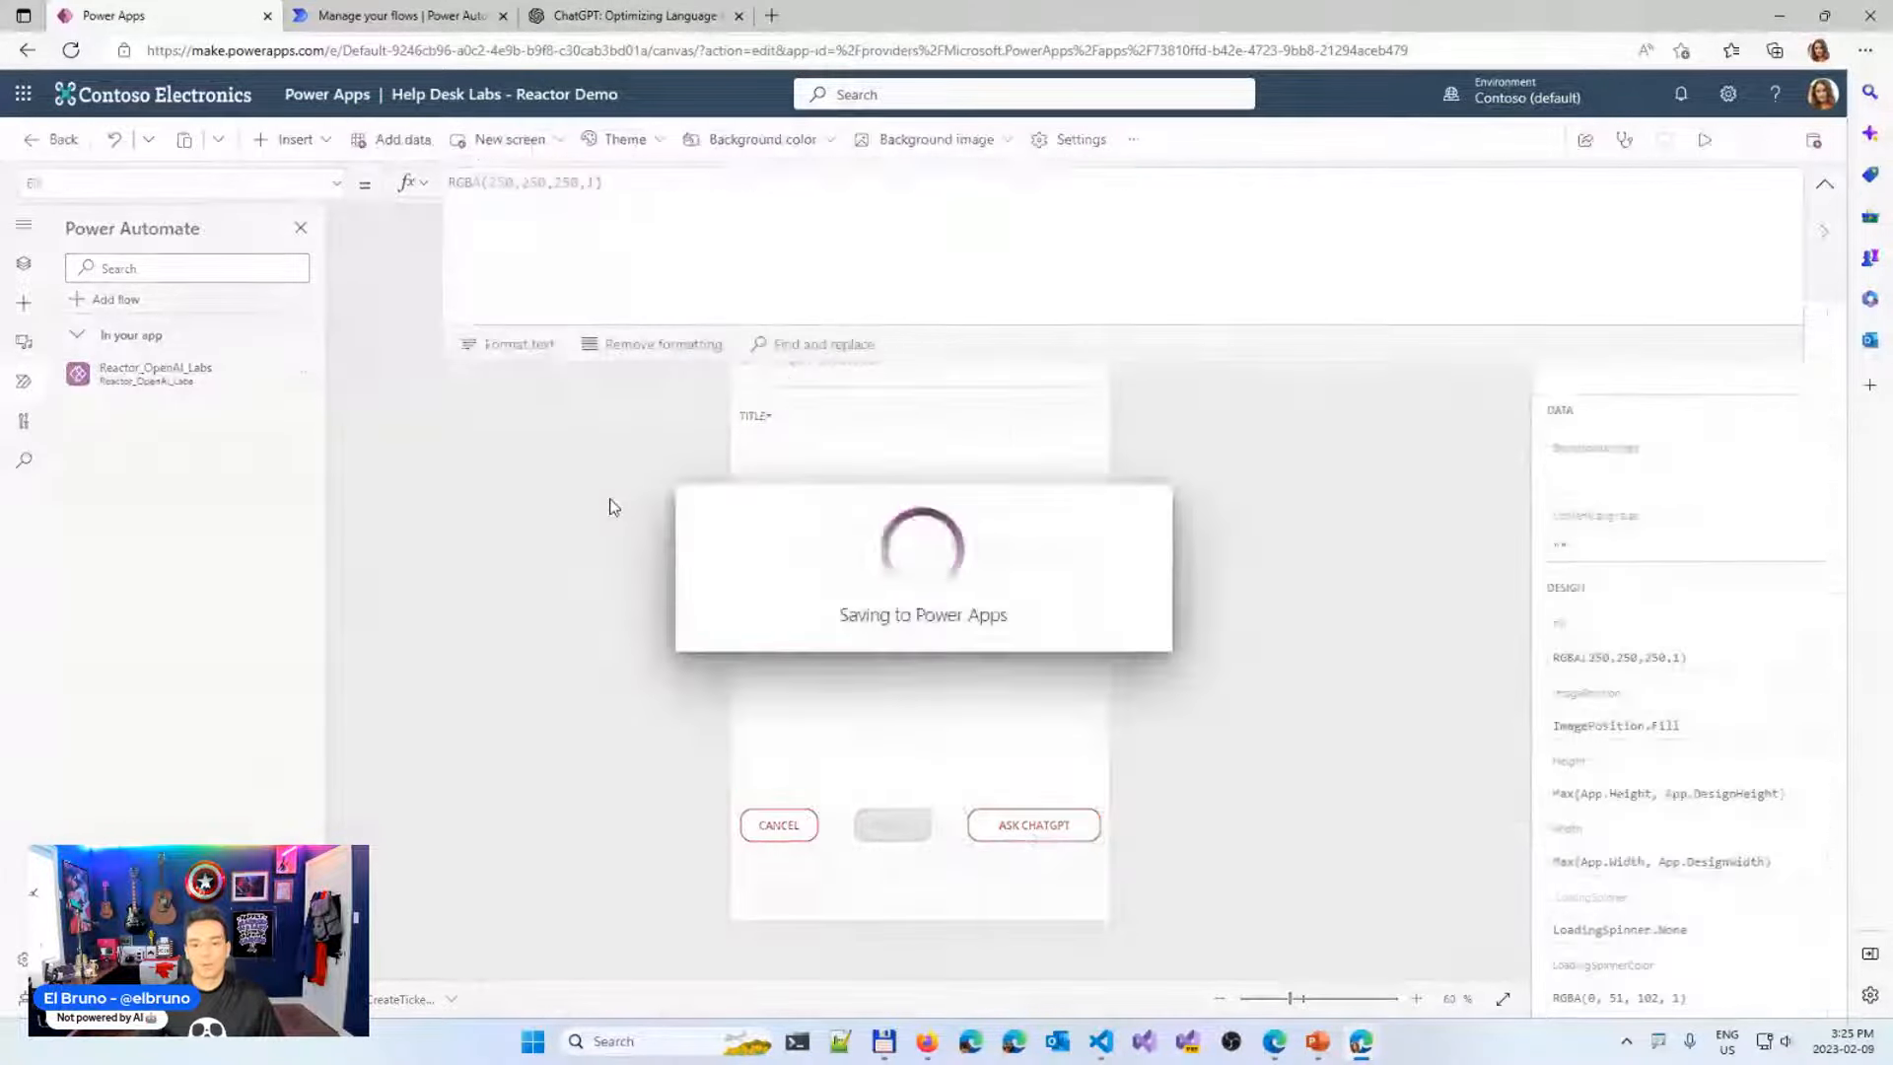
Preview the app and enter "my printer is broken" as the new ticket's title
click(1703, 144)
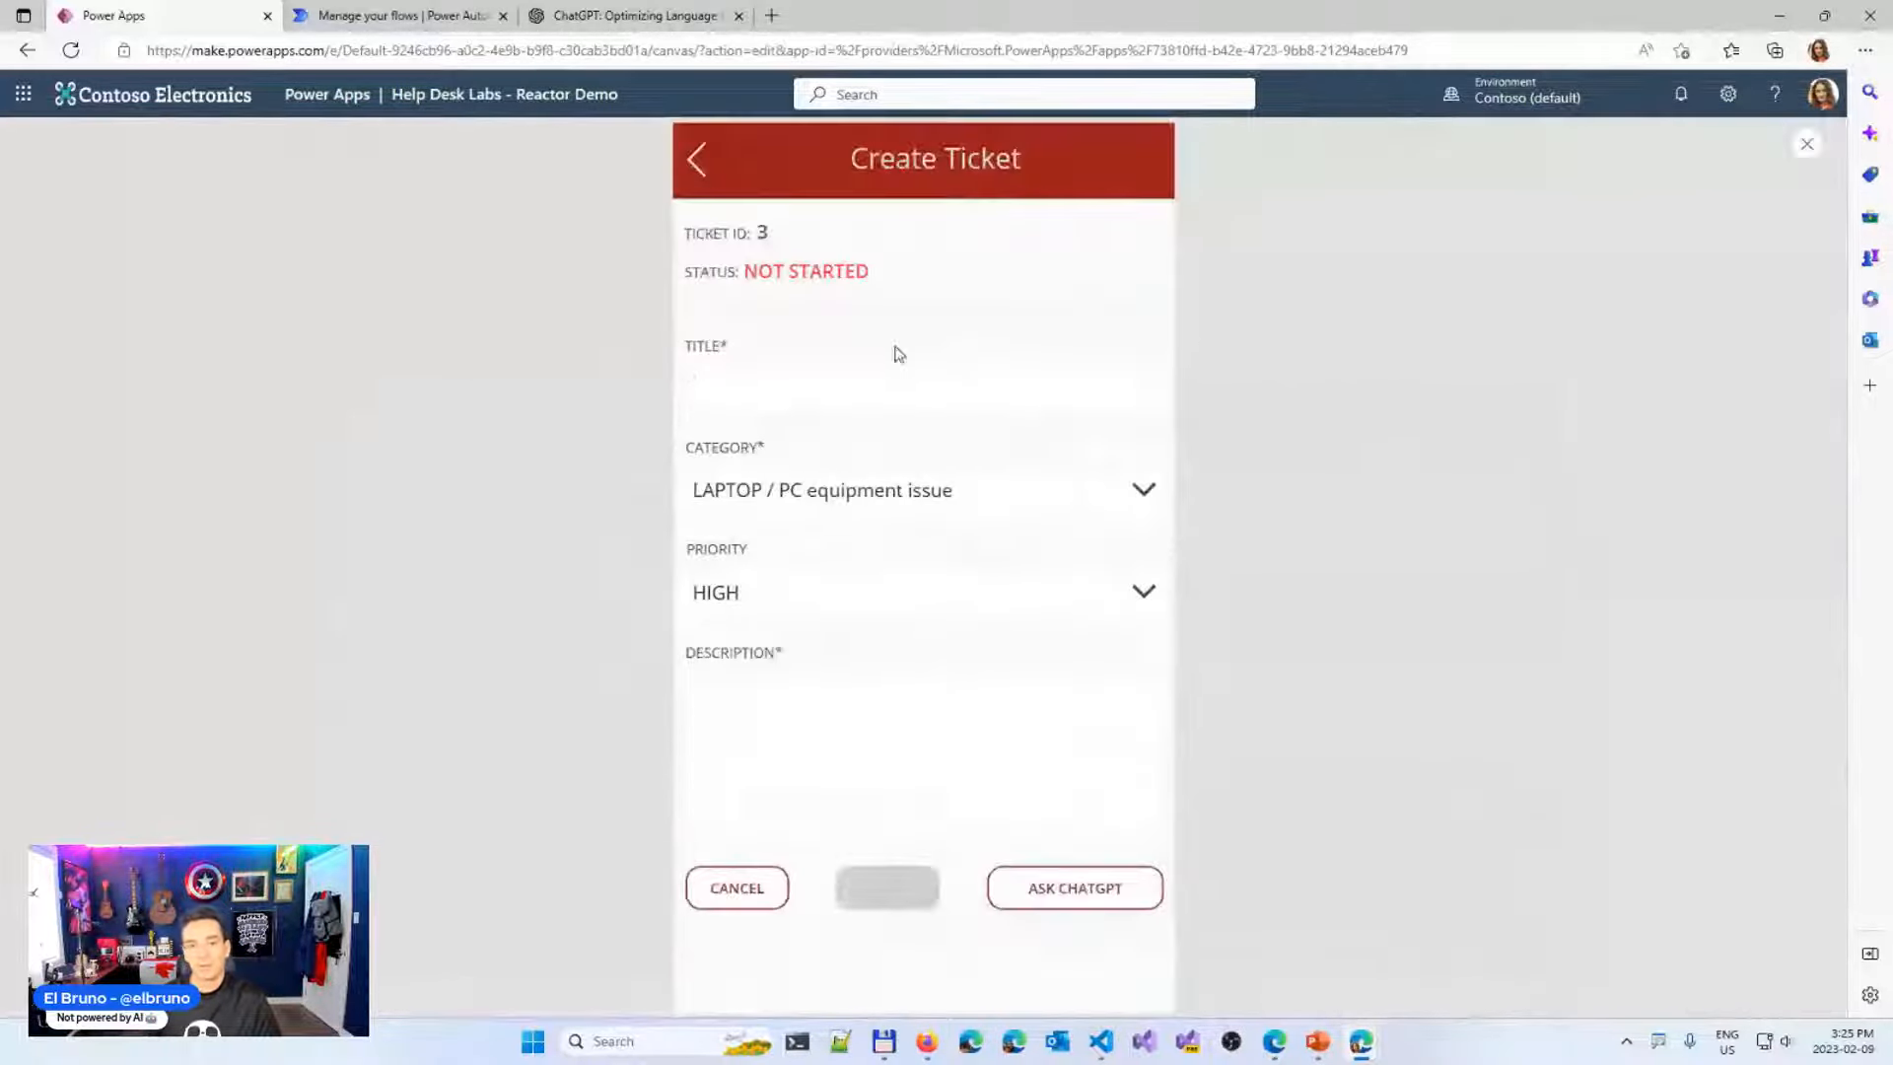
click(850, 386)
text(my prin)
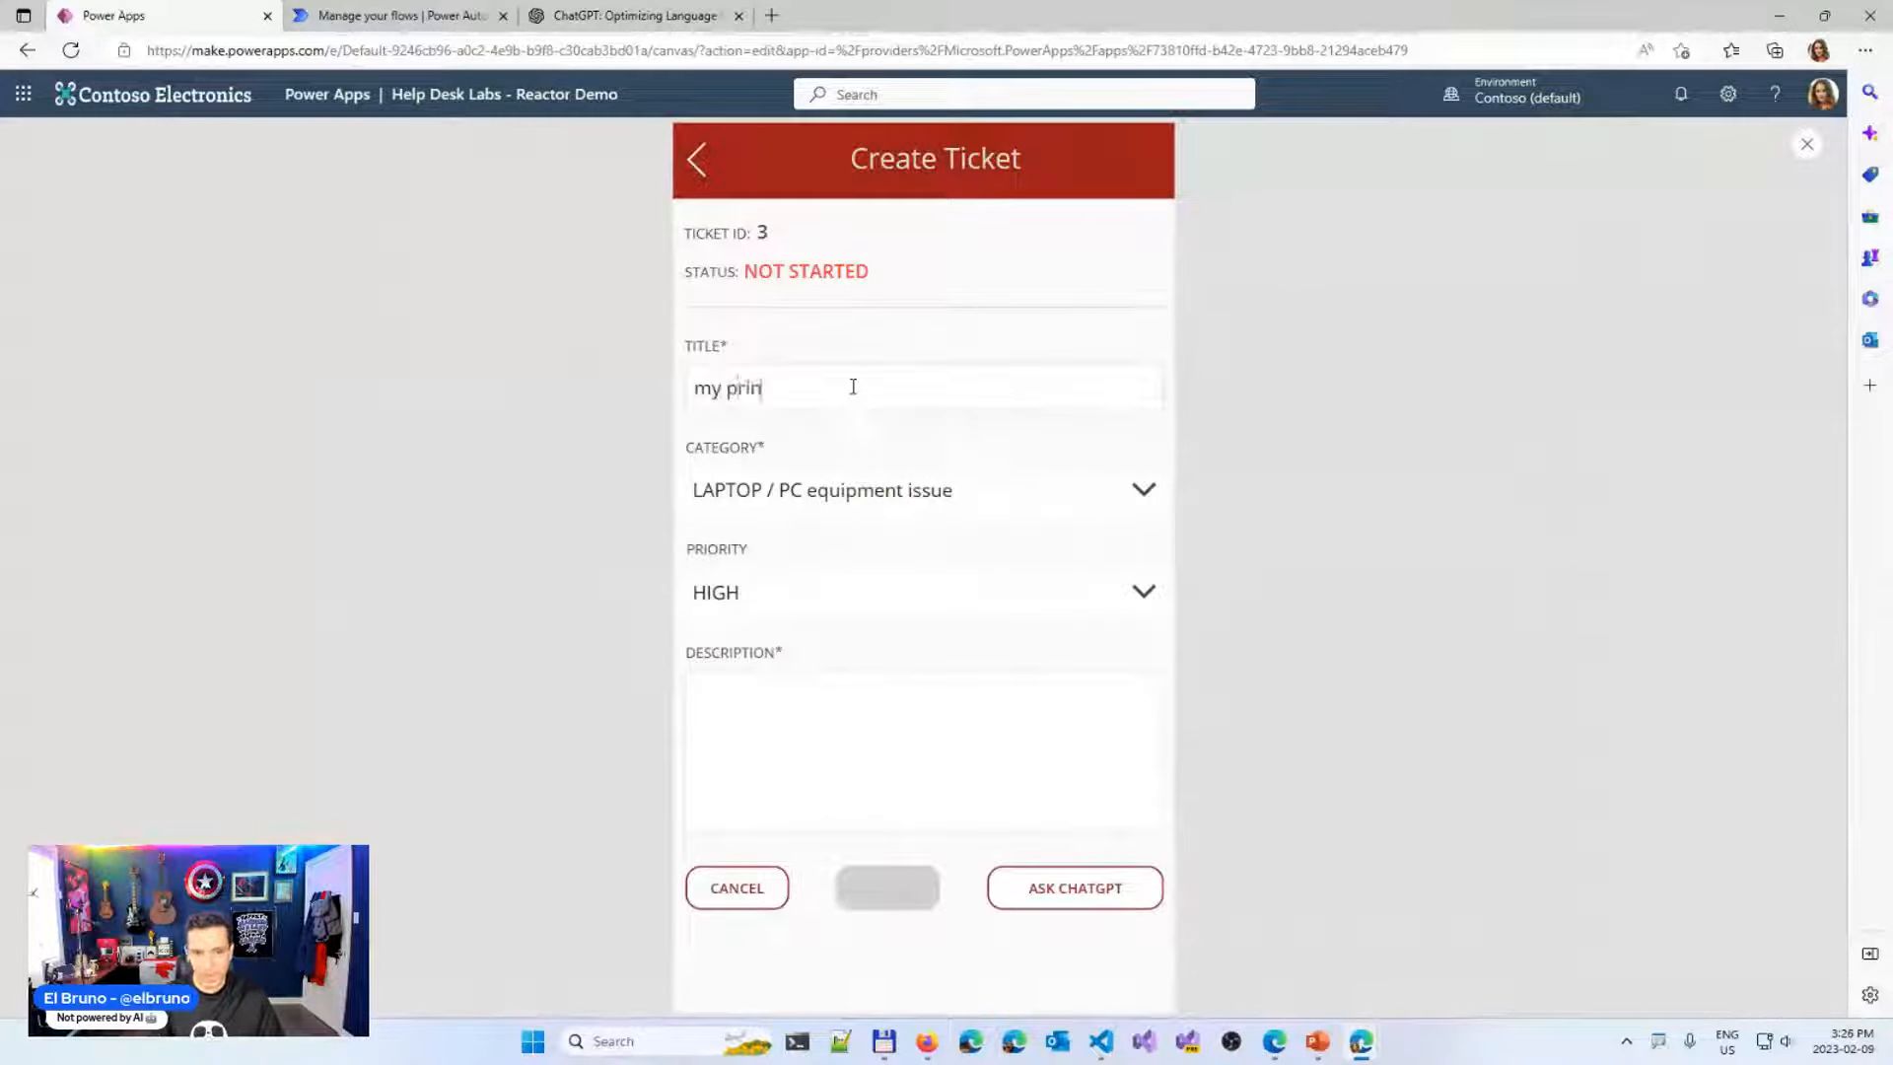
text(ter is b)
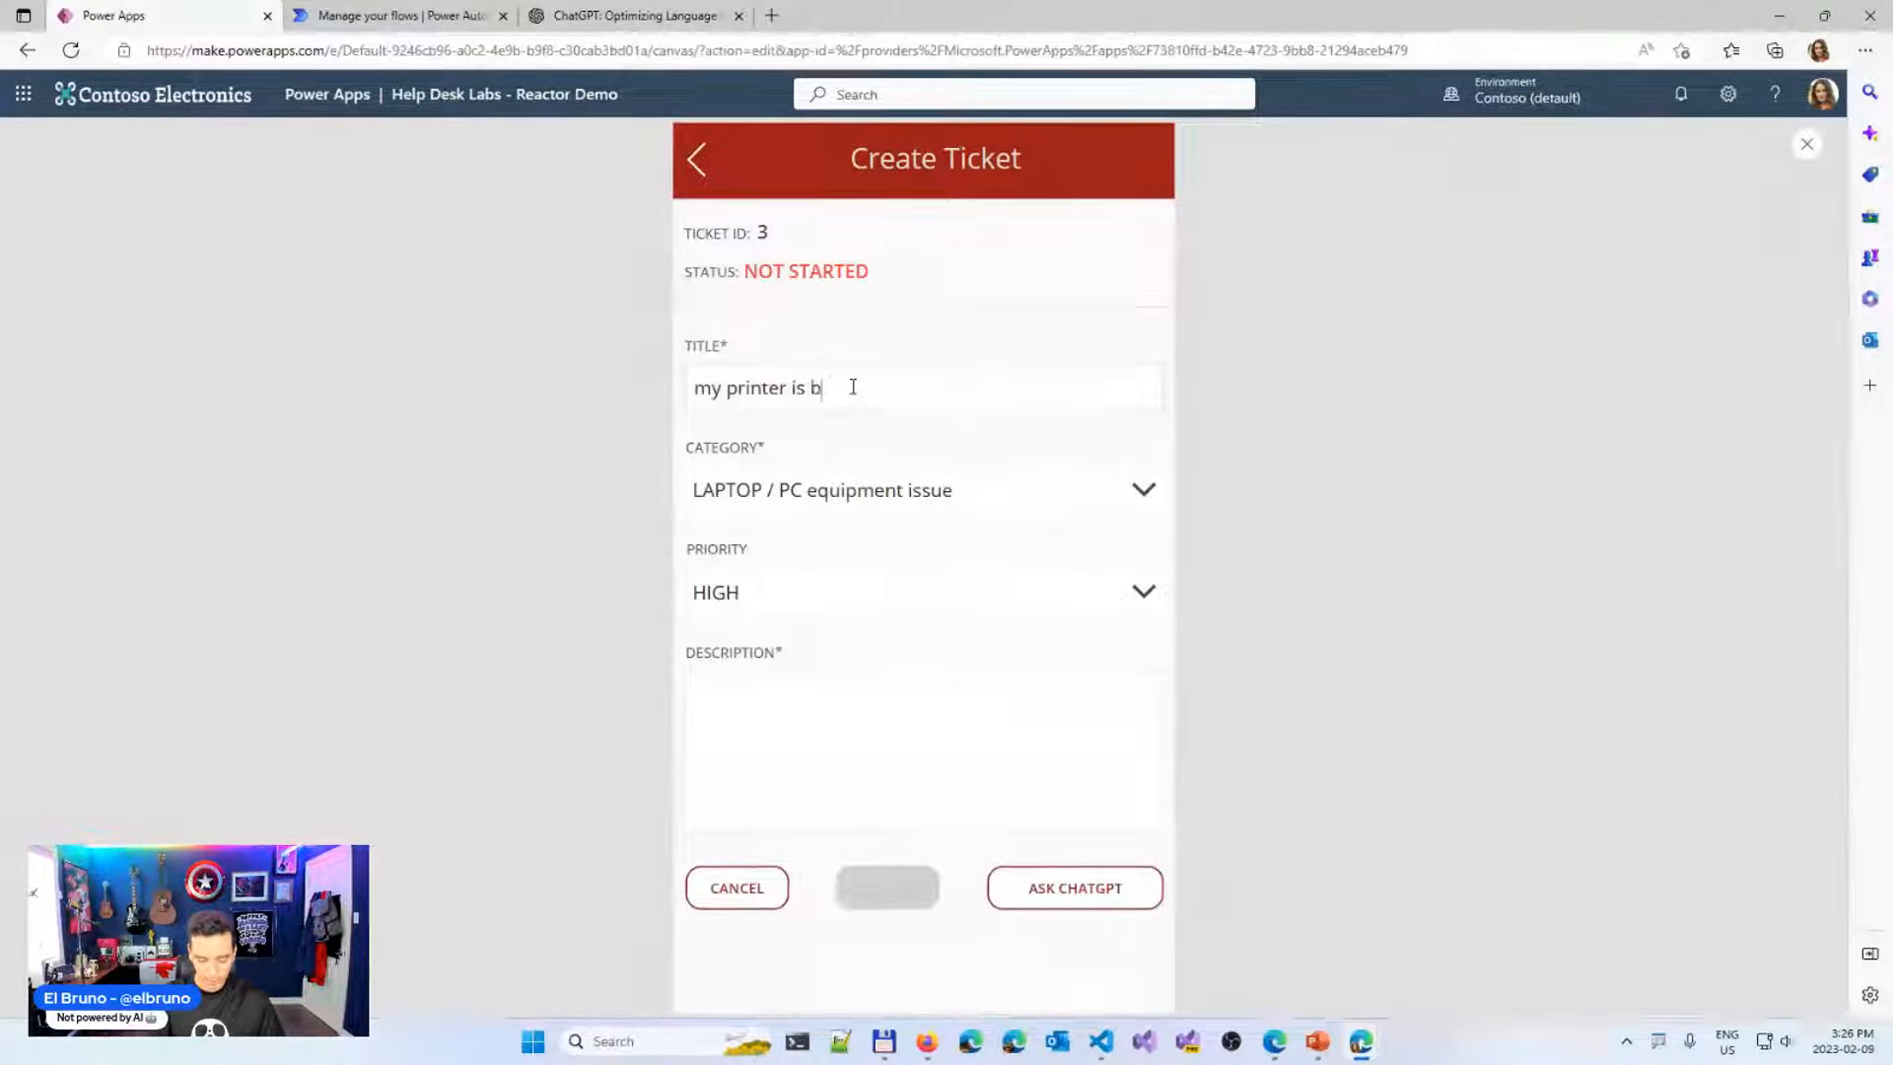
text(roken)
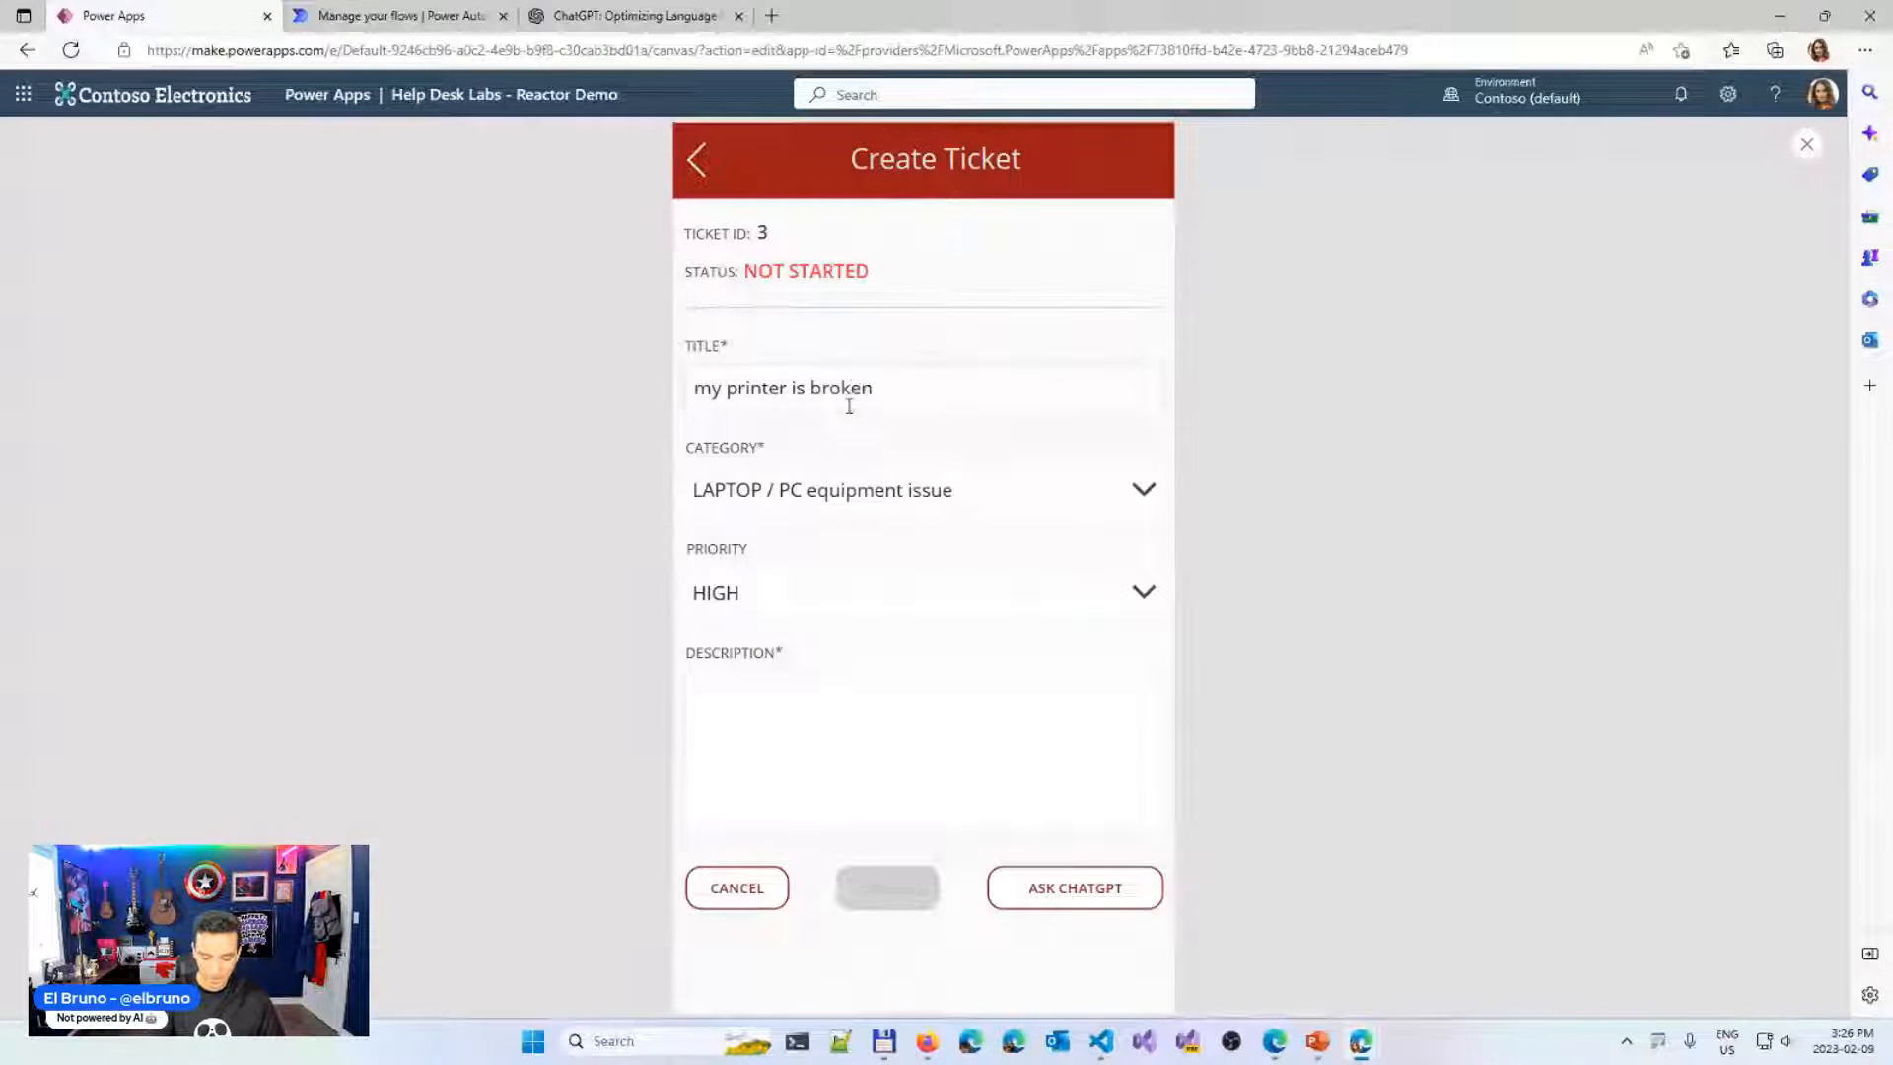
Enter "my printer can't print the blue color. What can I do?" as the ticket description and ask ChatGPT
click(816, 706)
text(my printert)
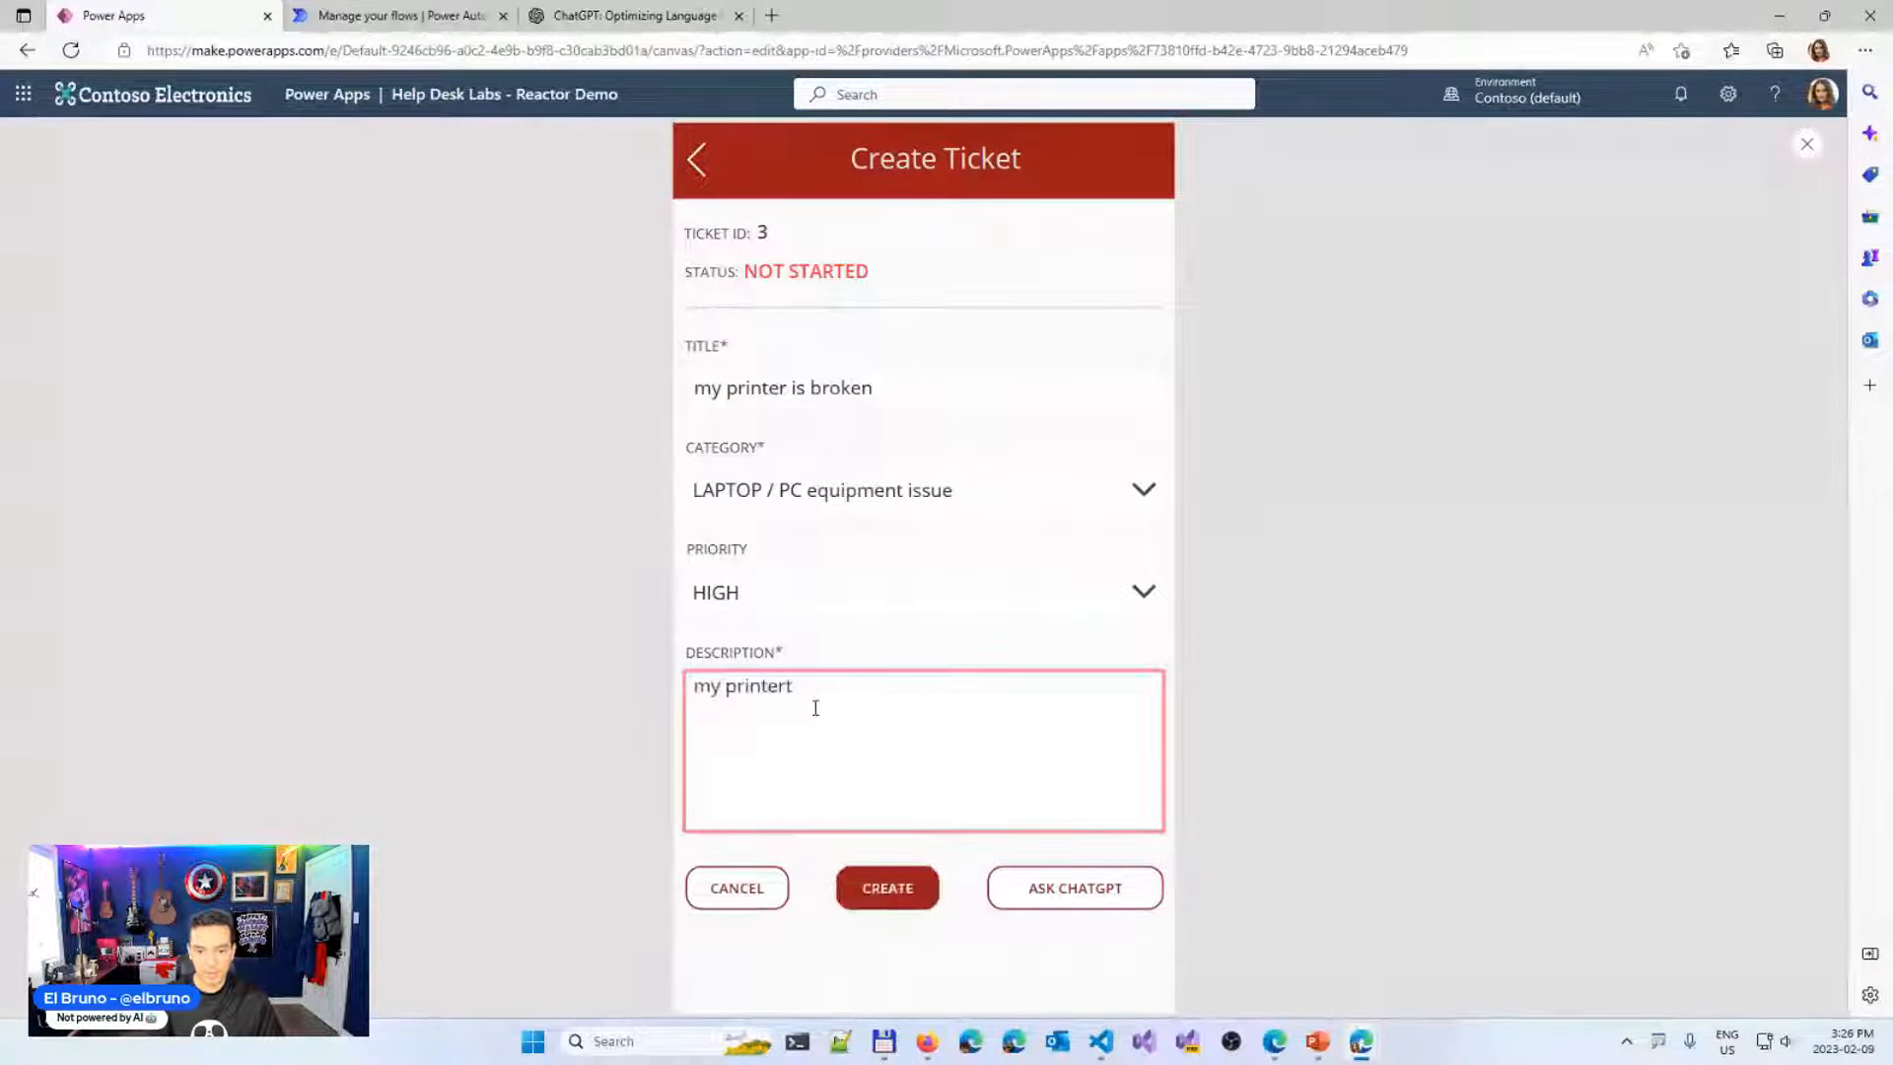
key(BackSpace)
text(can p)
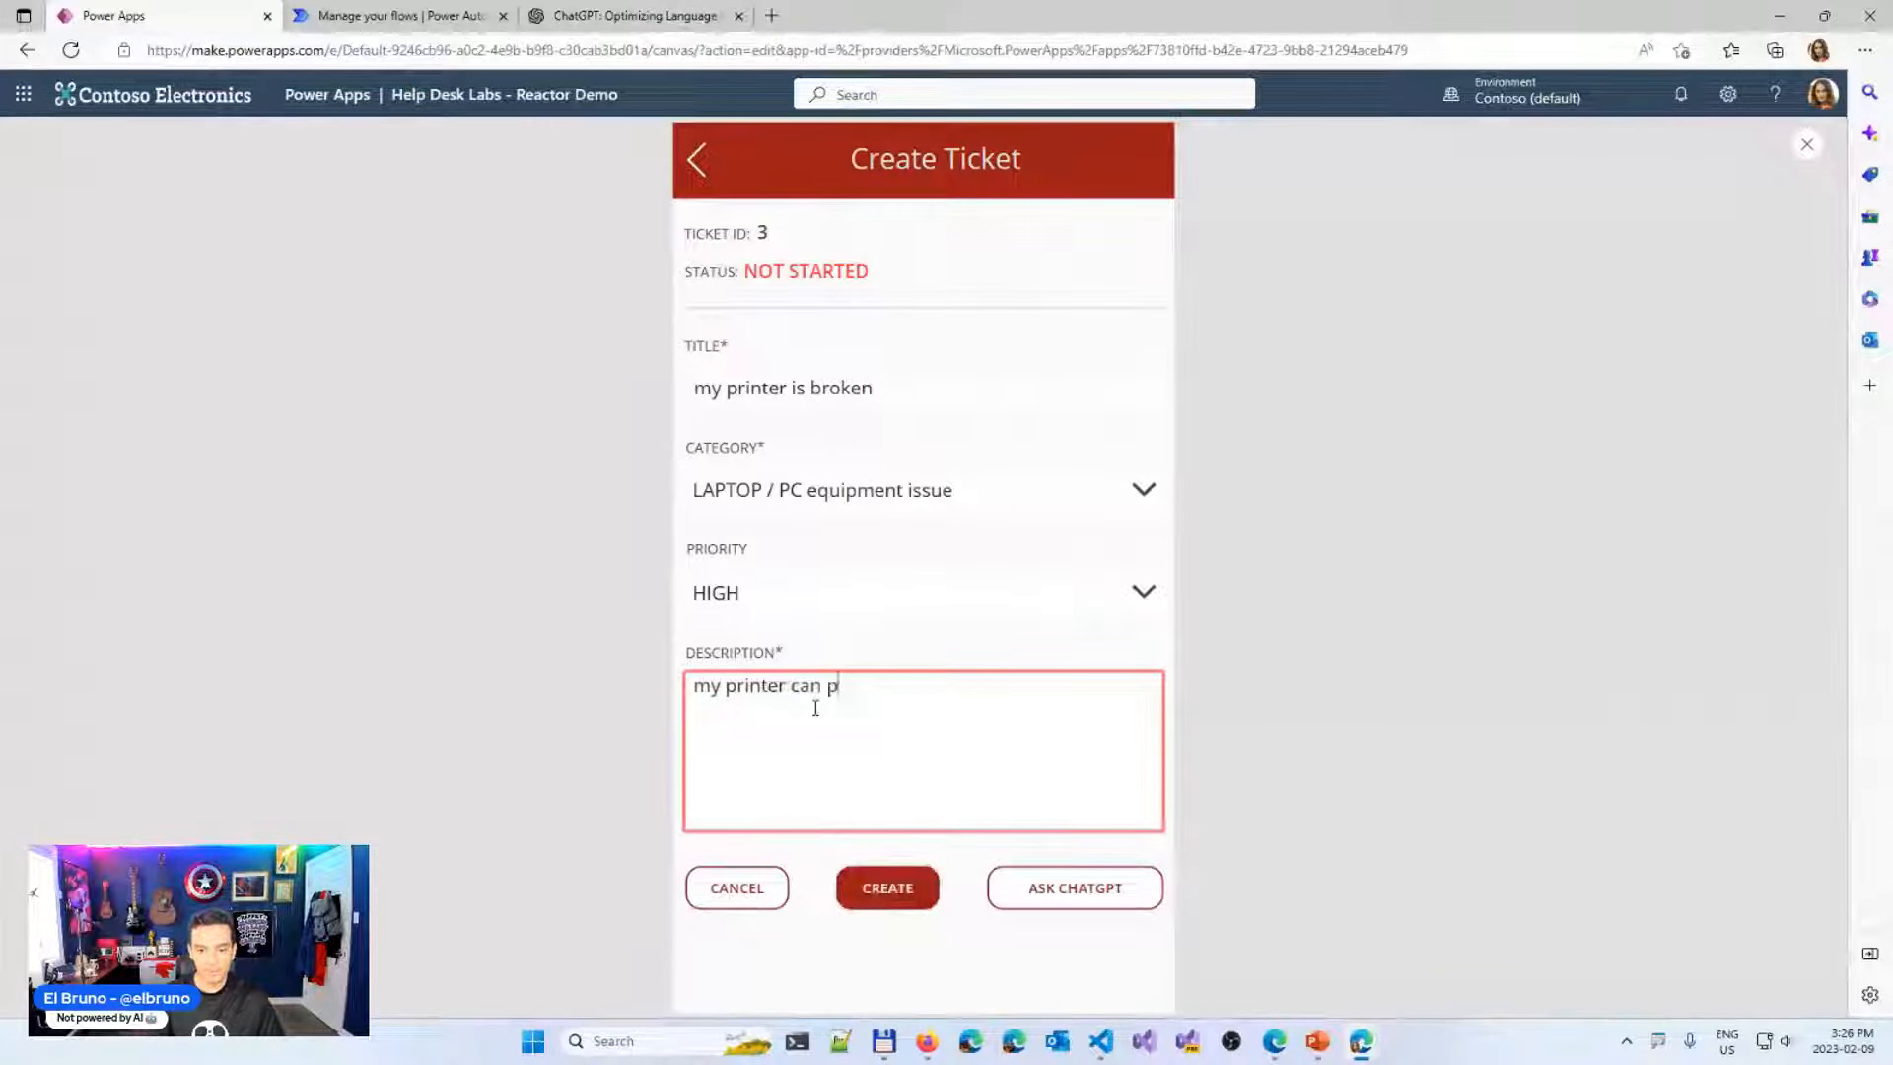
key(BackSpace)
key(BackSpace)
text('t pr)
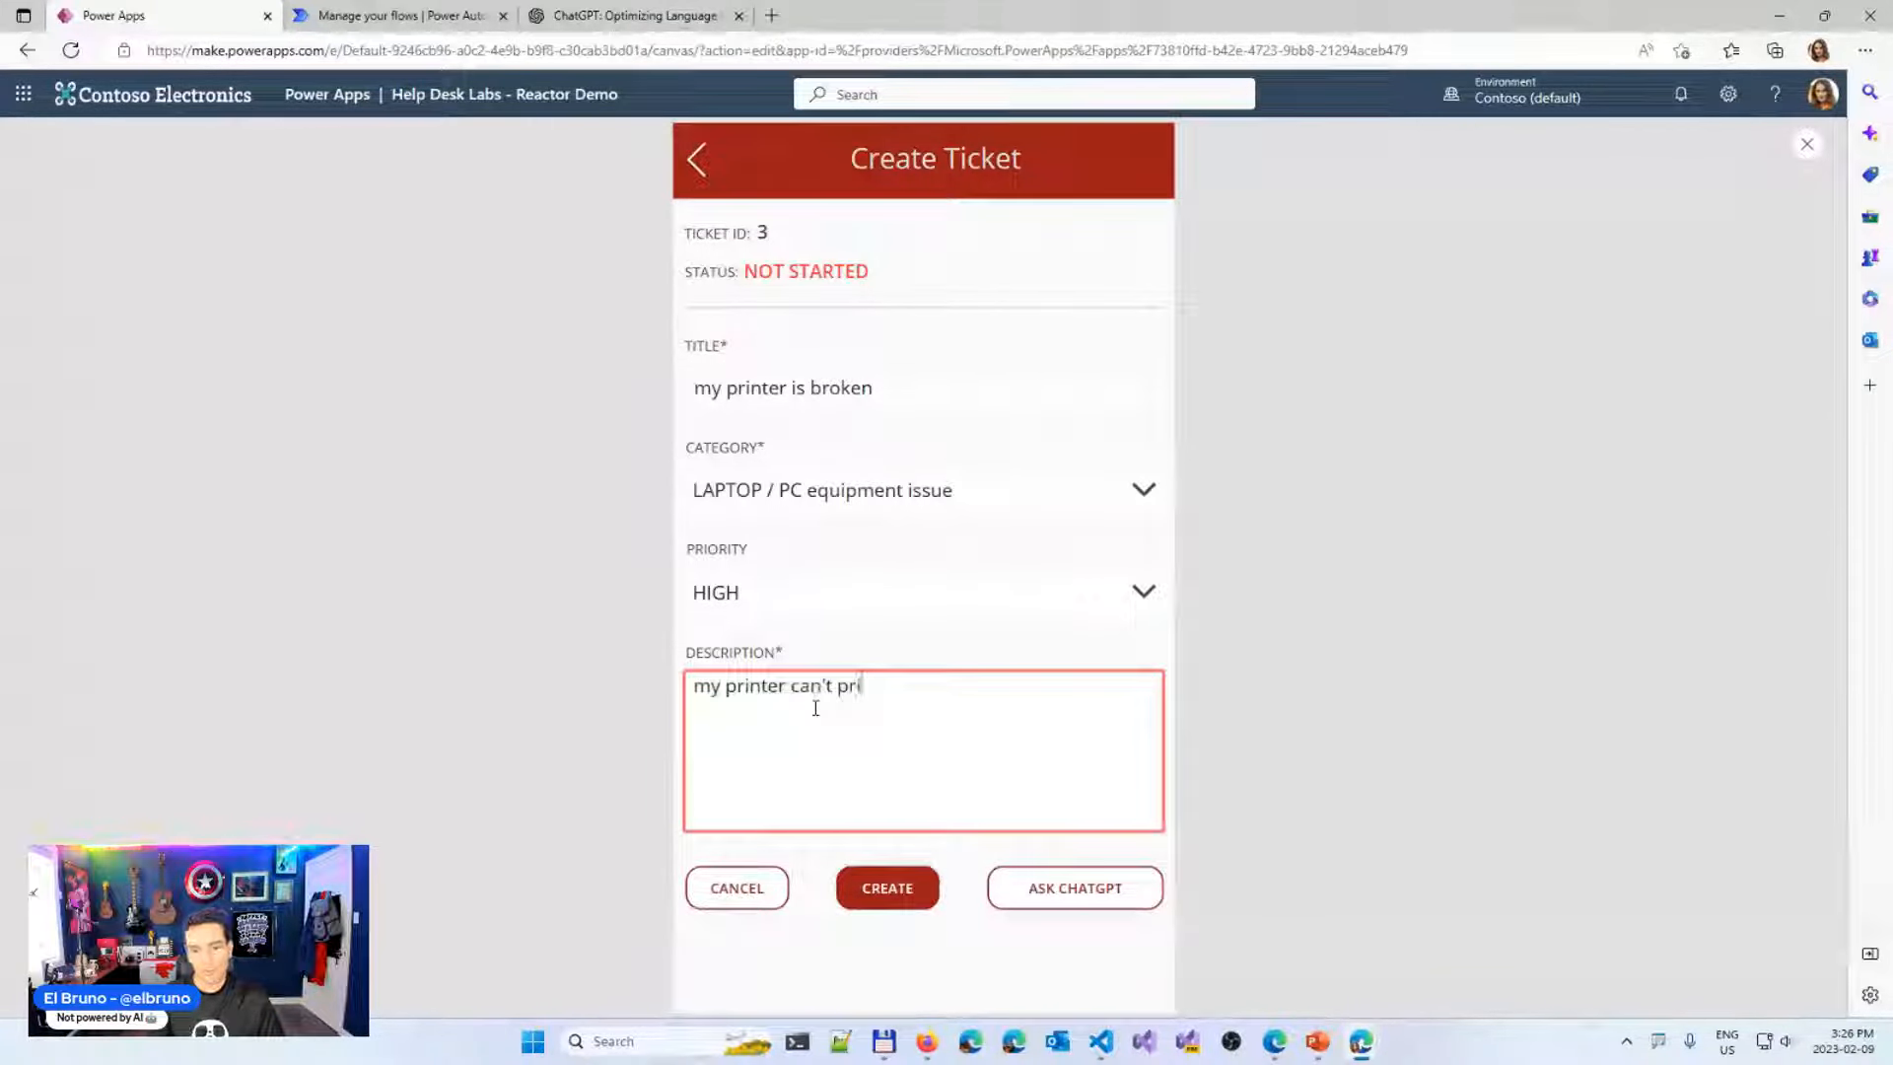
text(int the blue c)
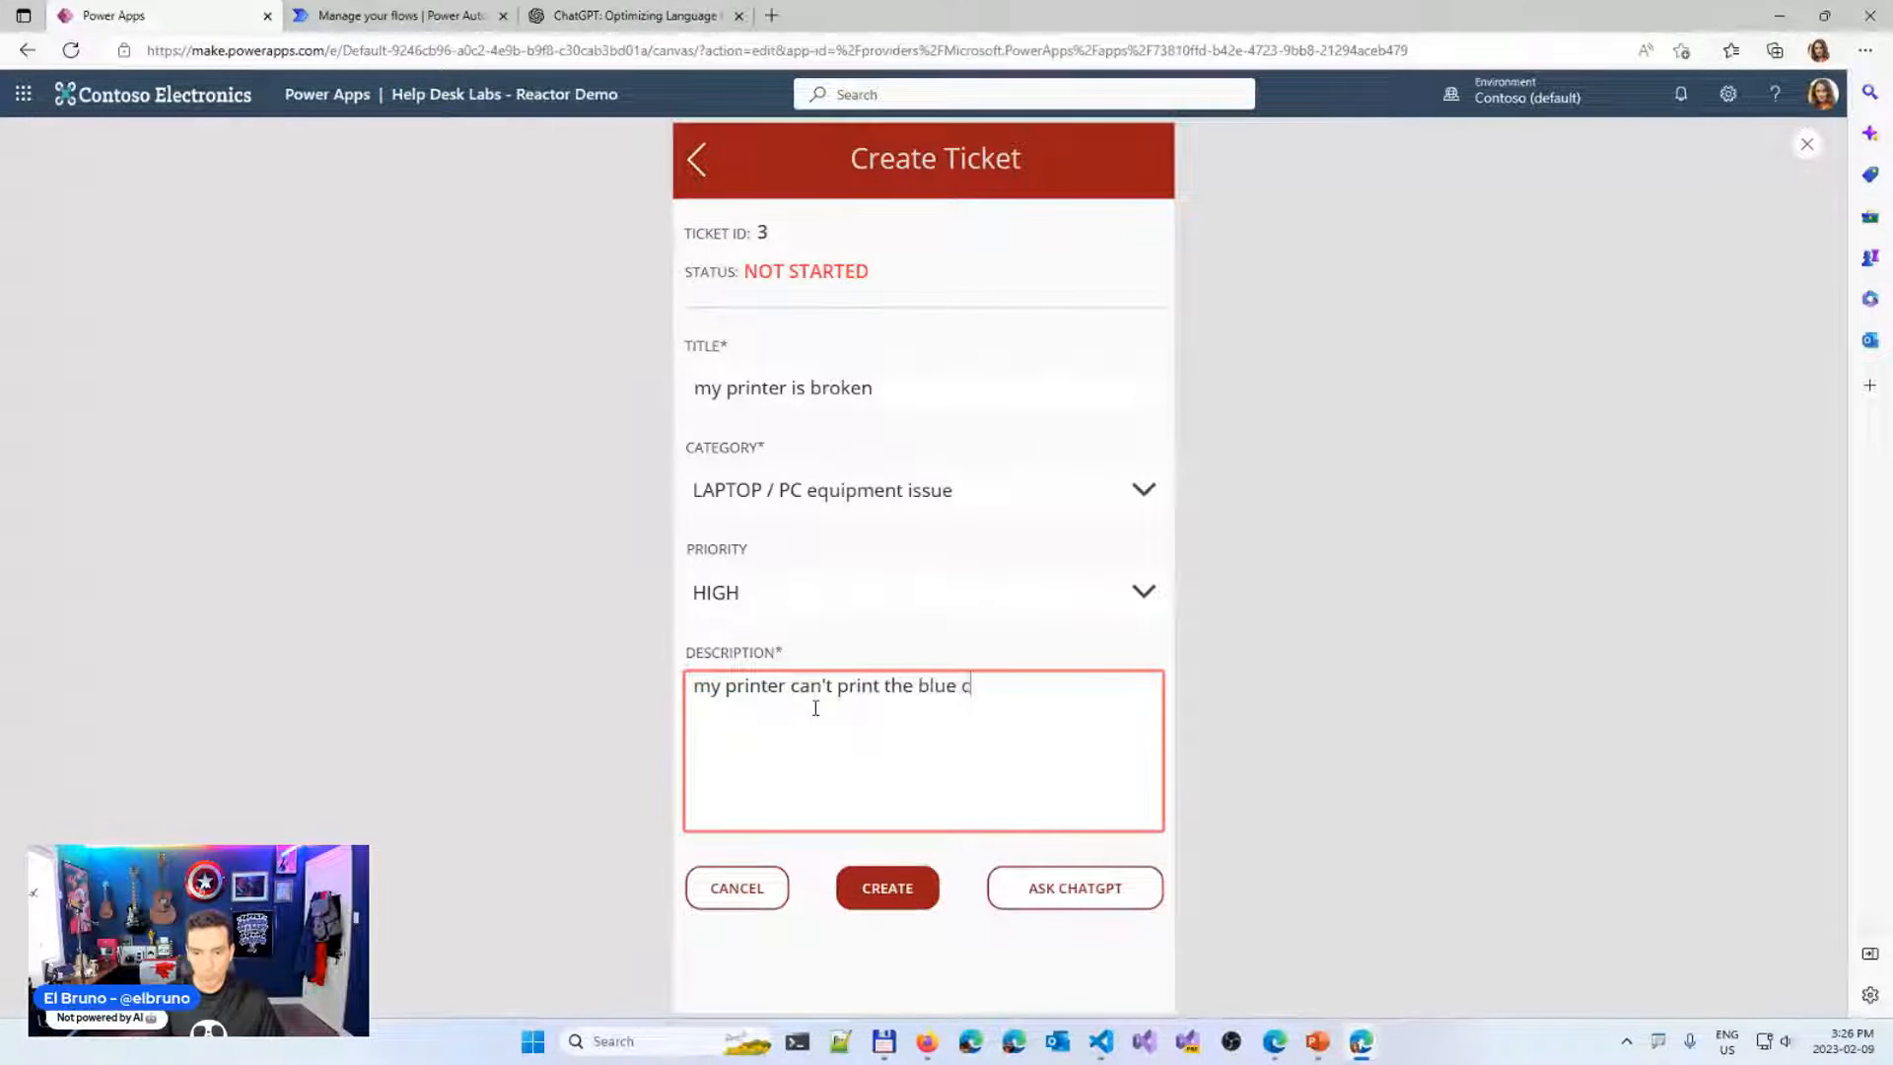
text(olor. What )
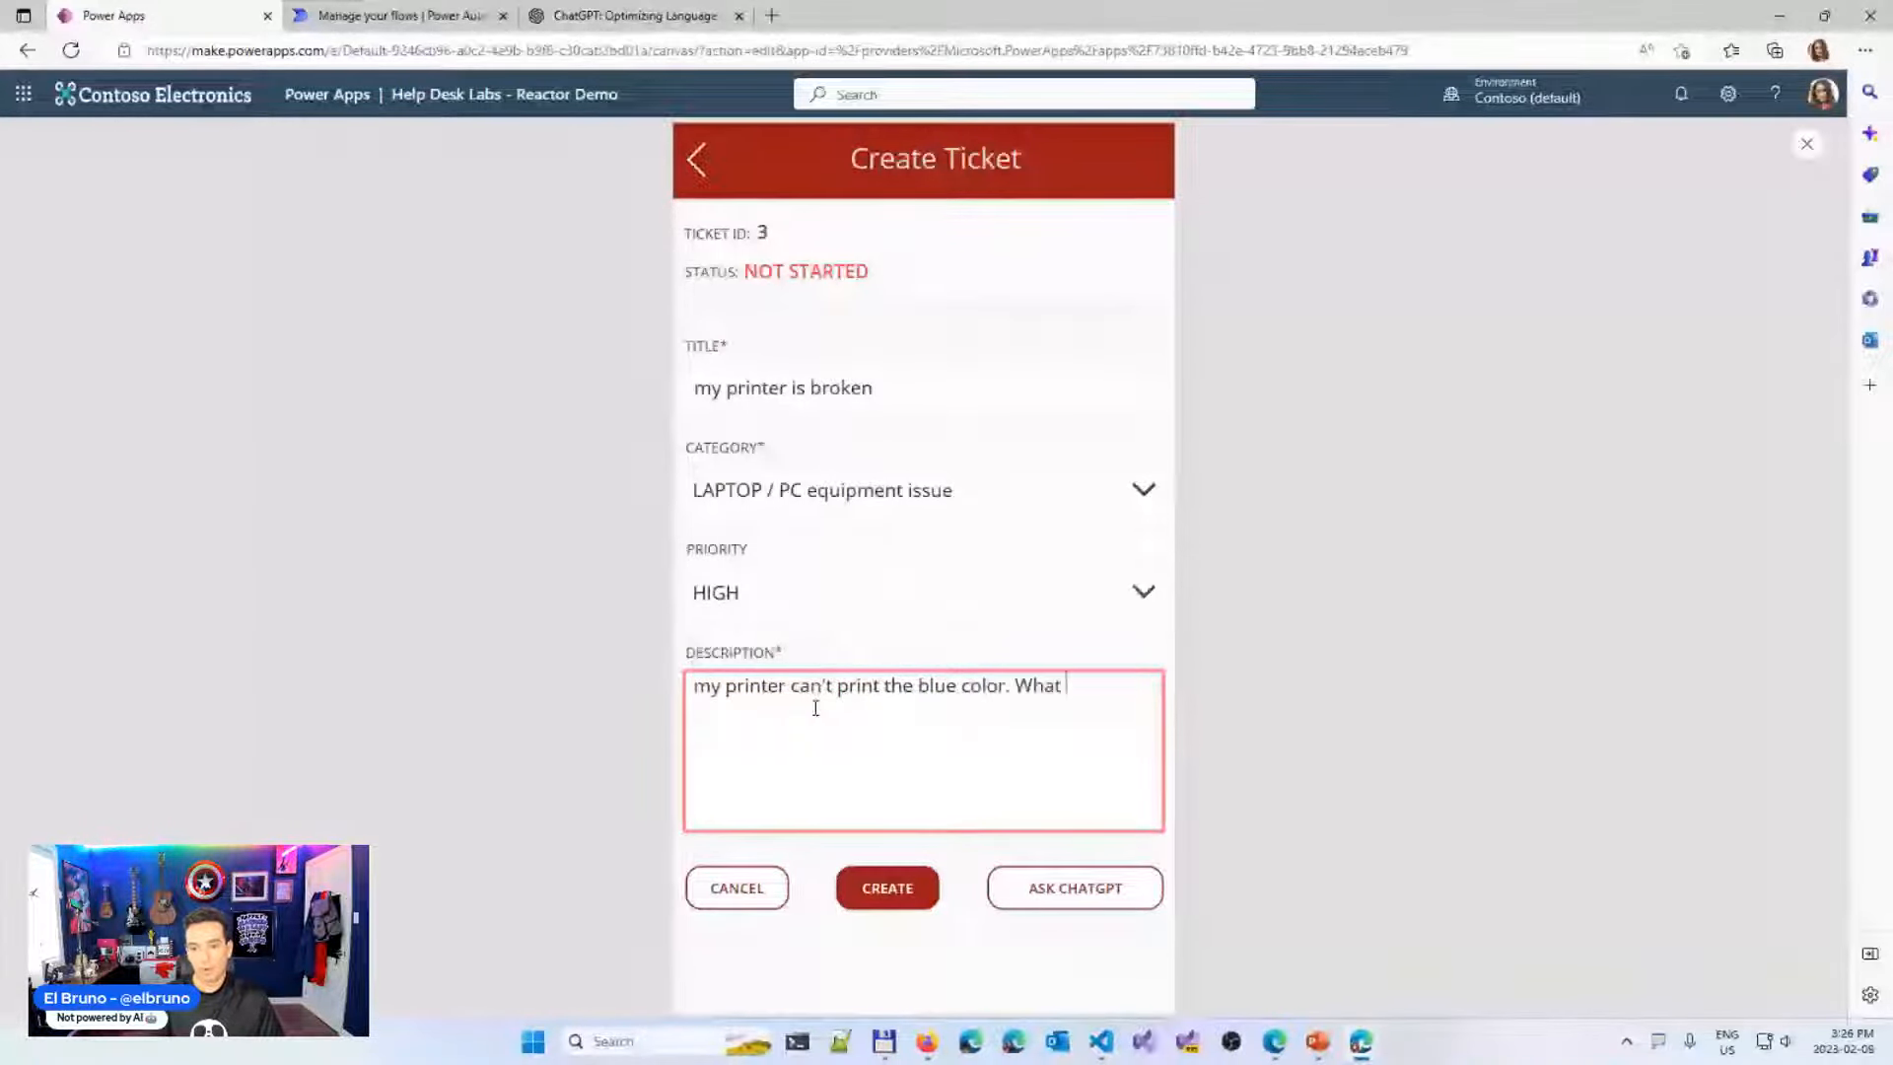
text(can )
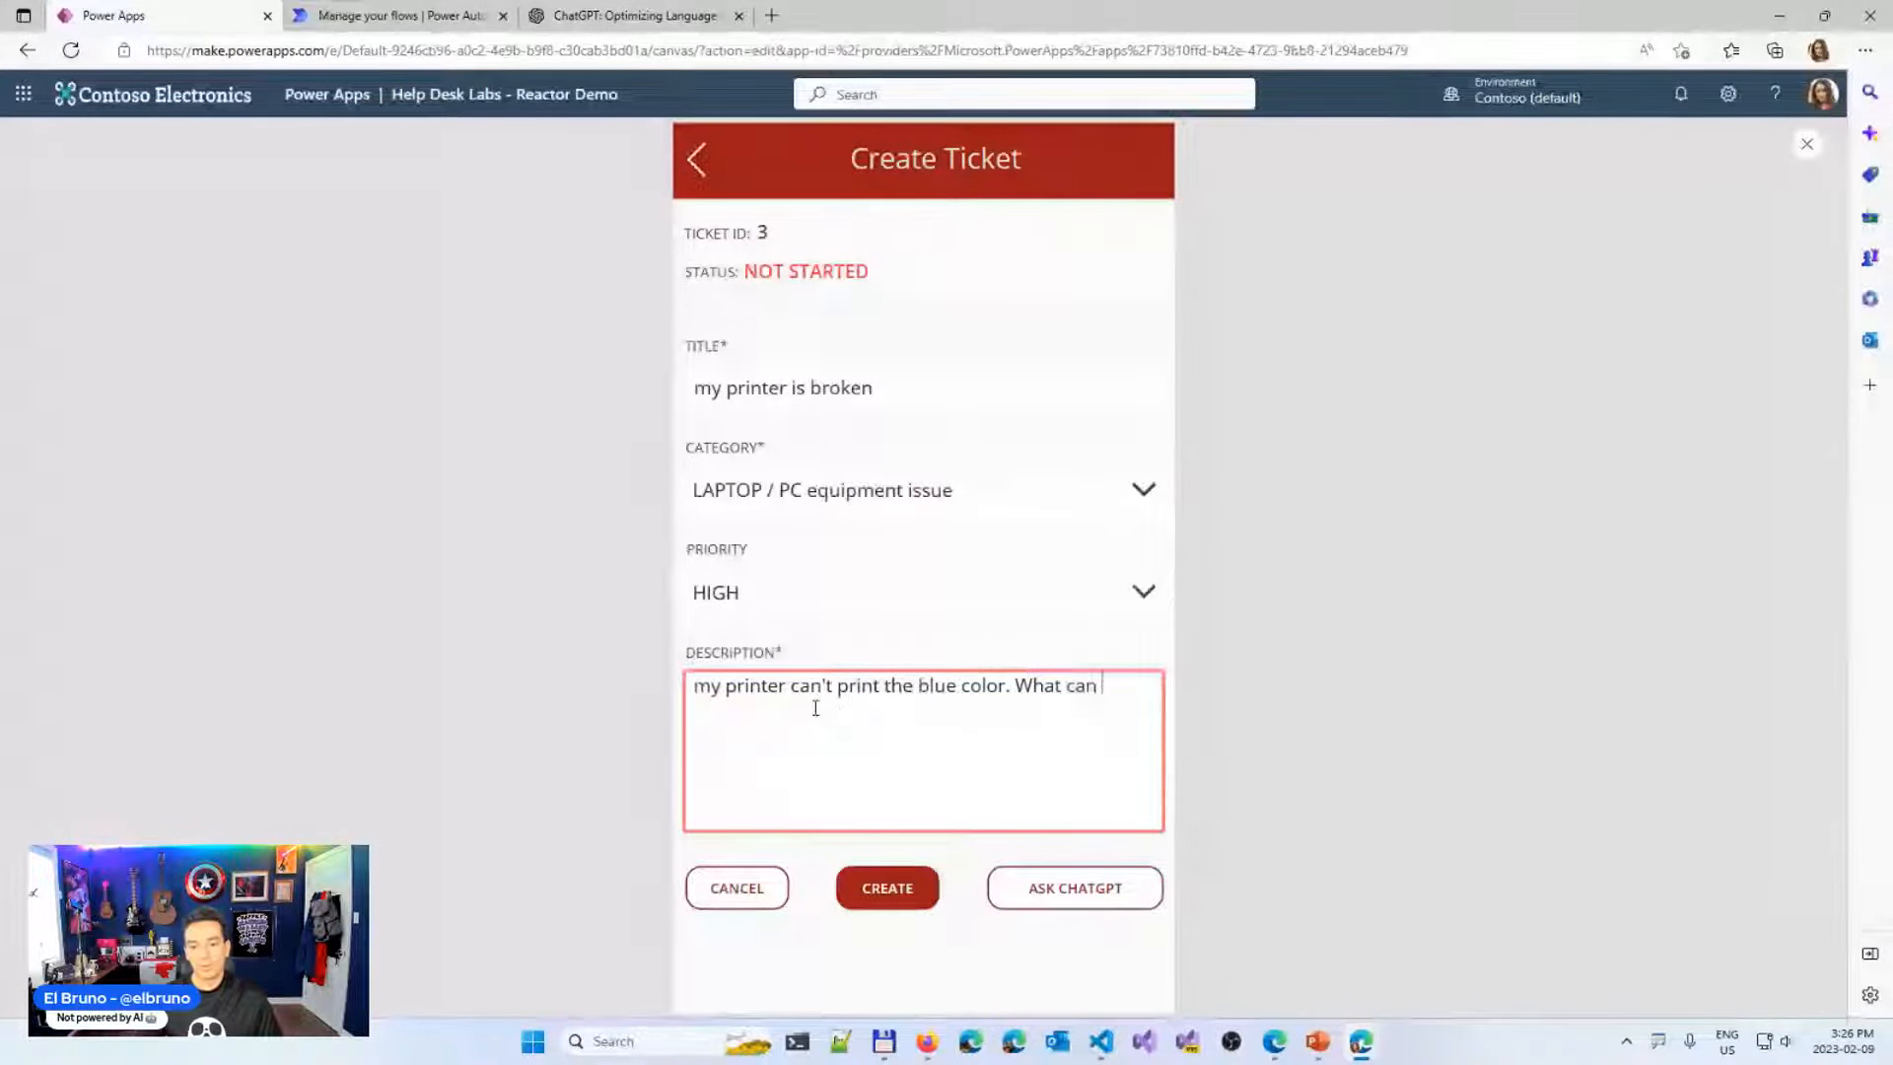
text(I do?)
click(1035, 890)
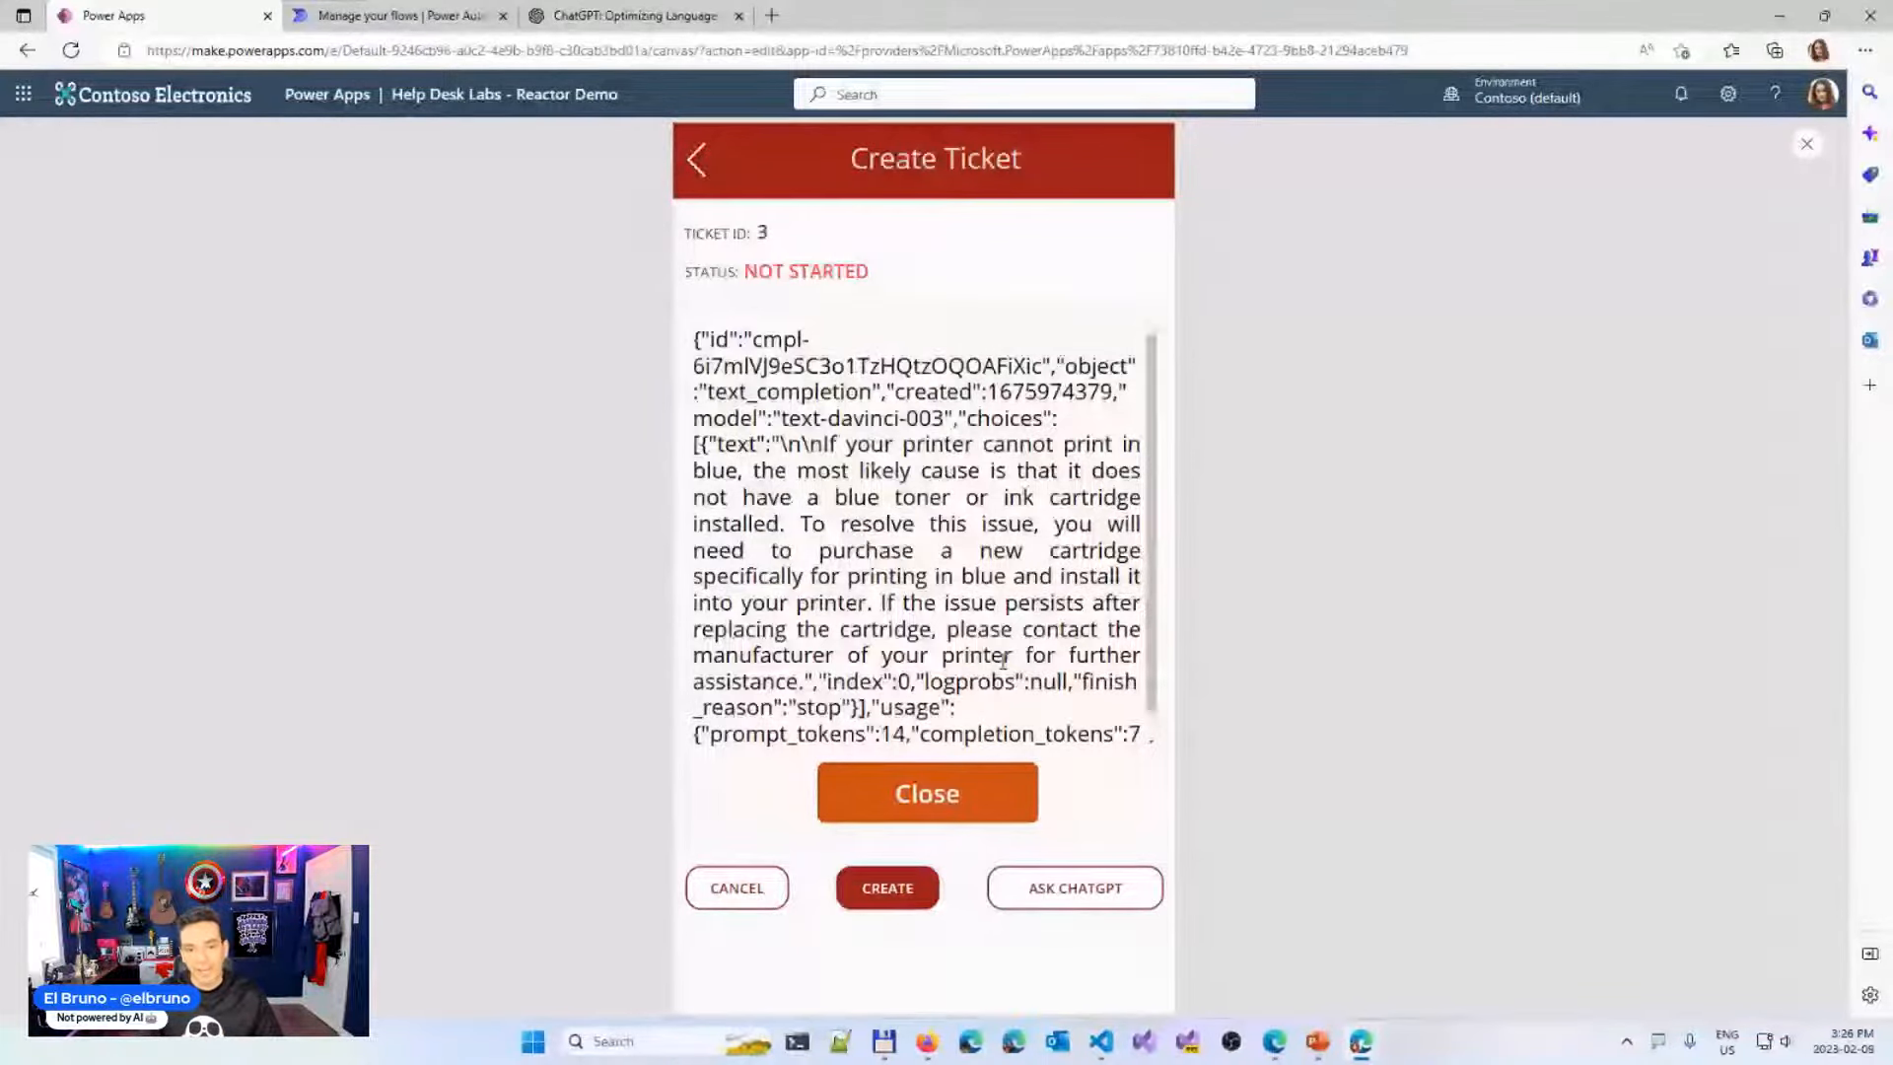
Read through the full JSON response in the ChatGPT dialog, including the suggestion text, and close the dialog
scroll(1003, 659, down, 1)
scroll(915, 459, up, 1)
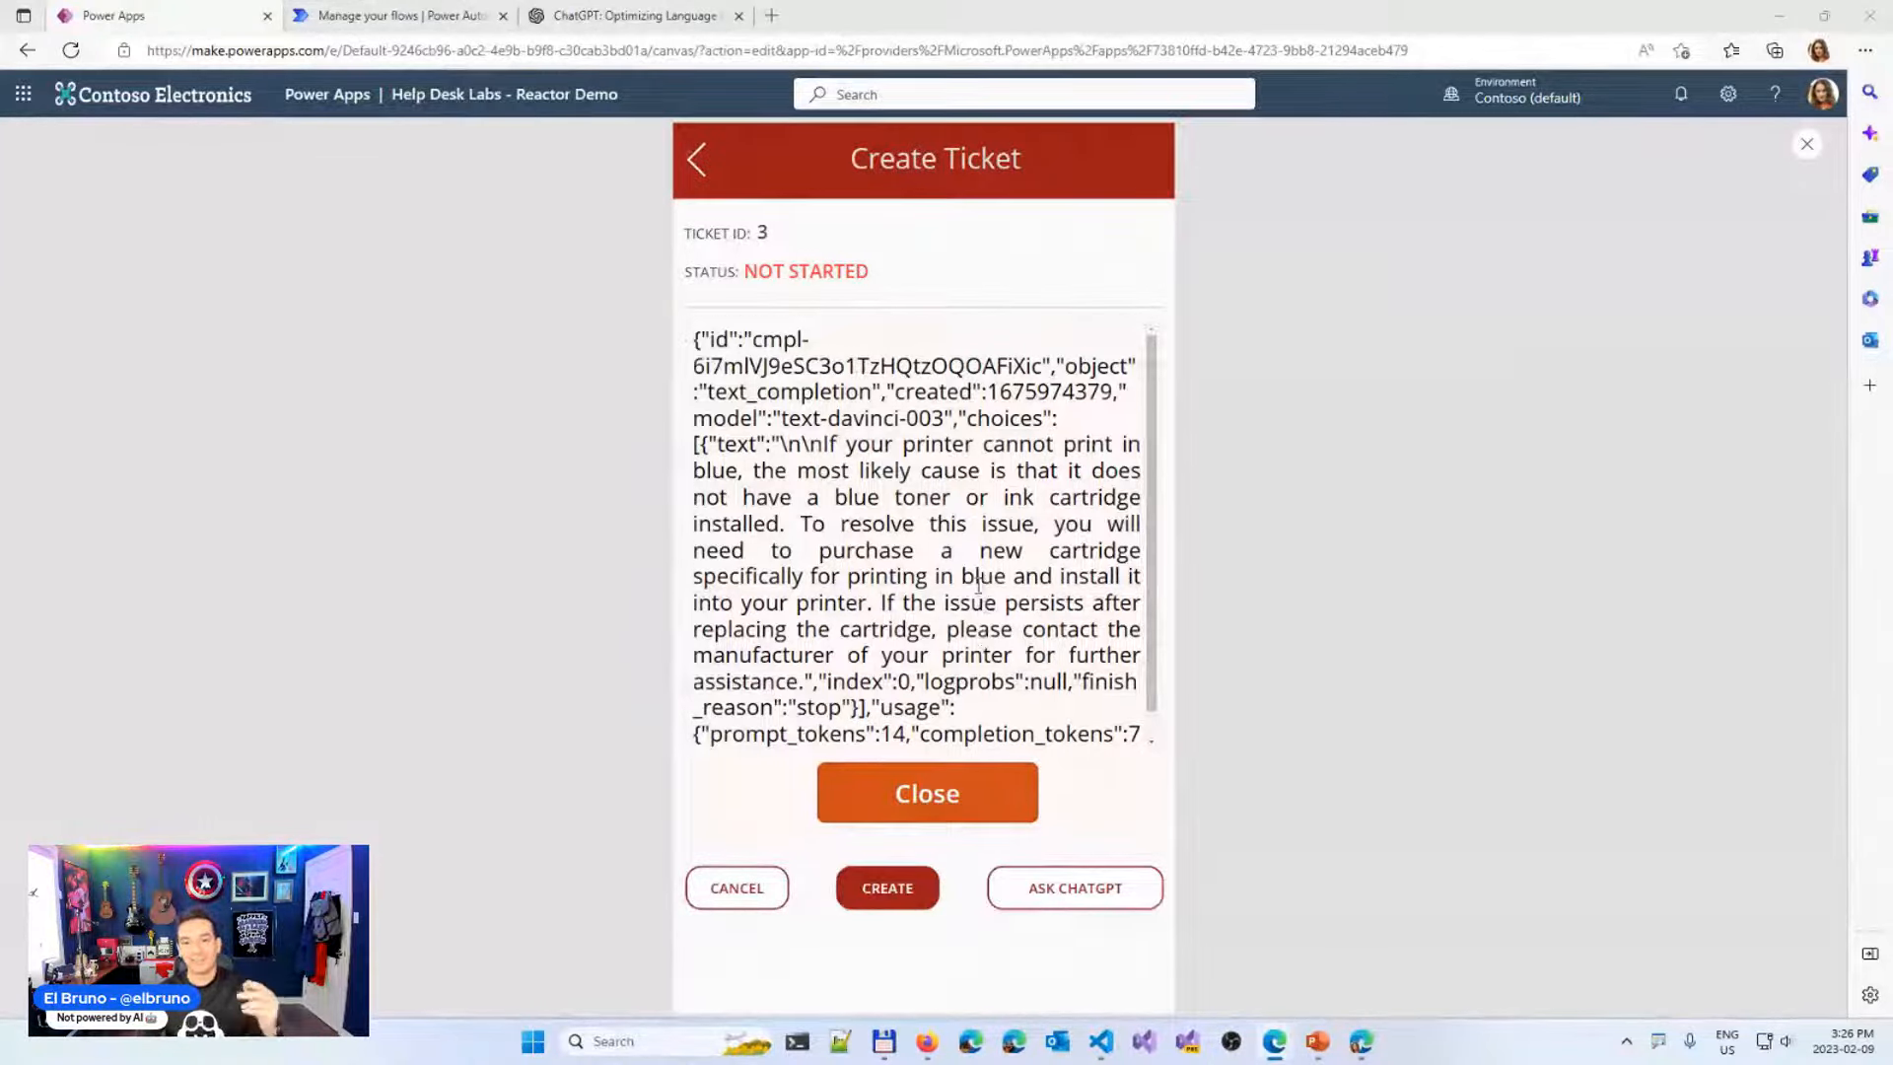
scroll(978, 588, down, 1)
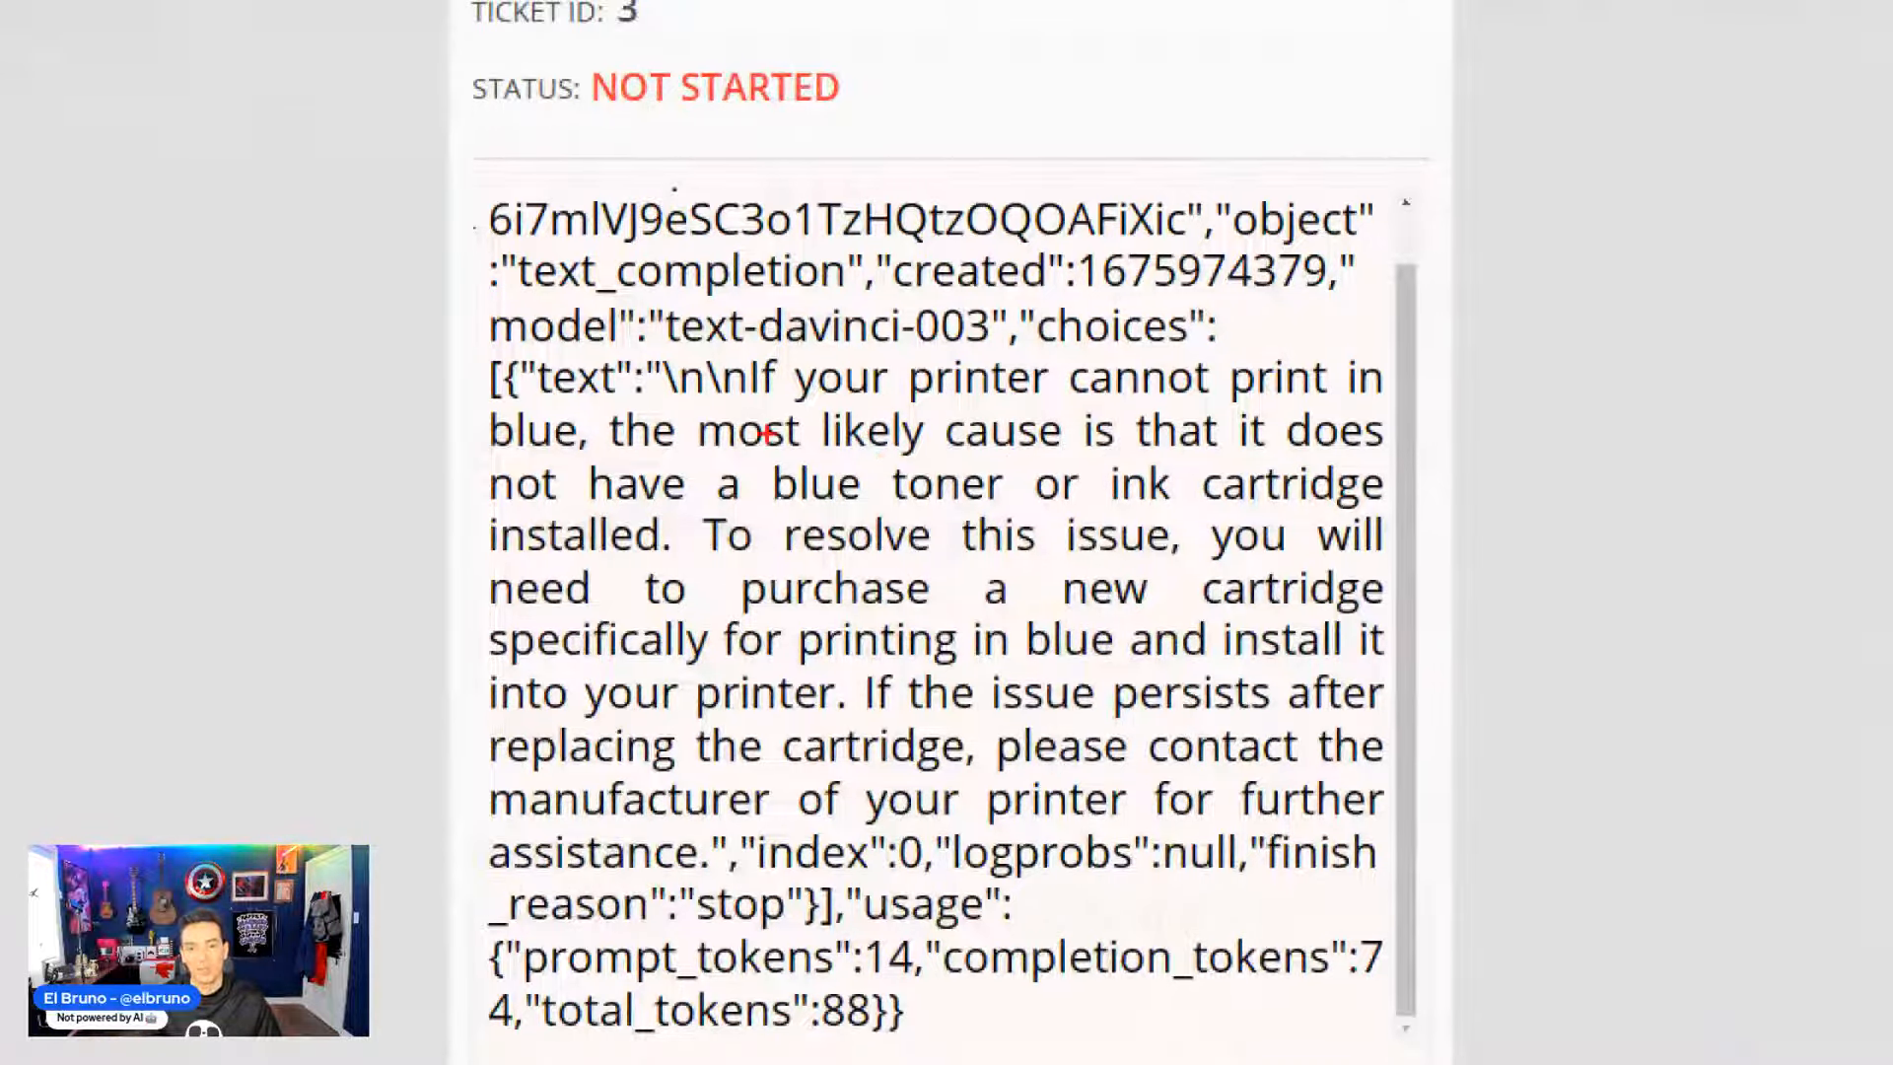
drag(746, 414, 1386, 413)
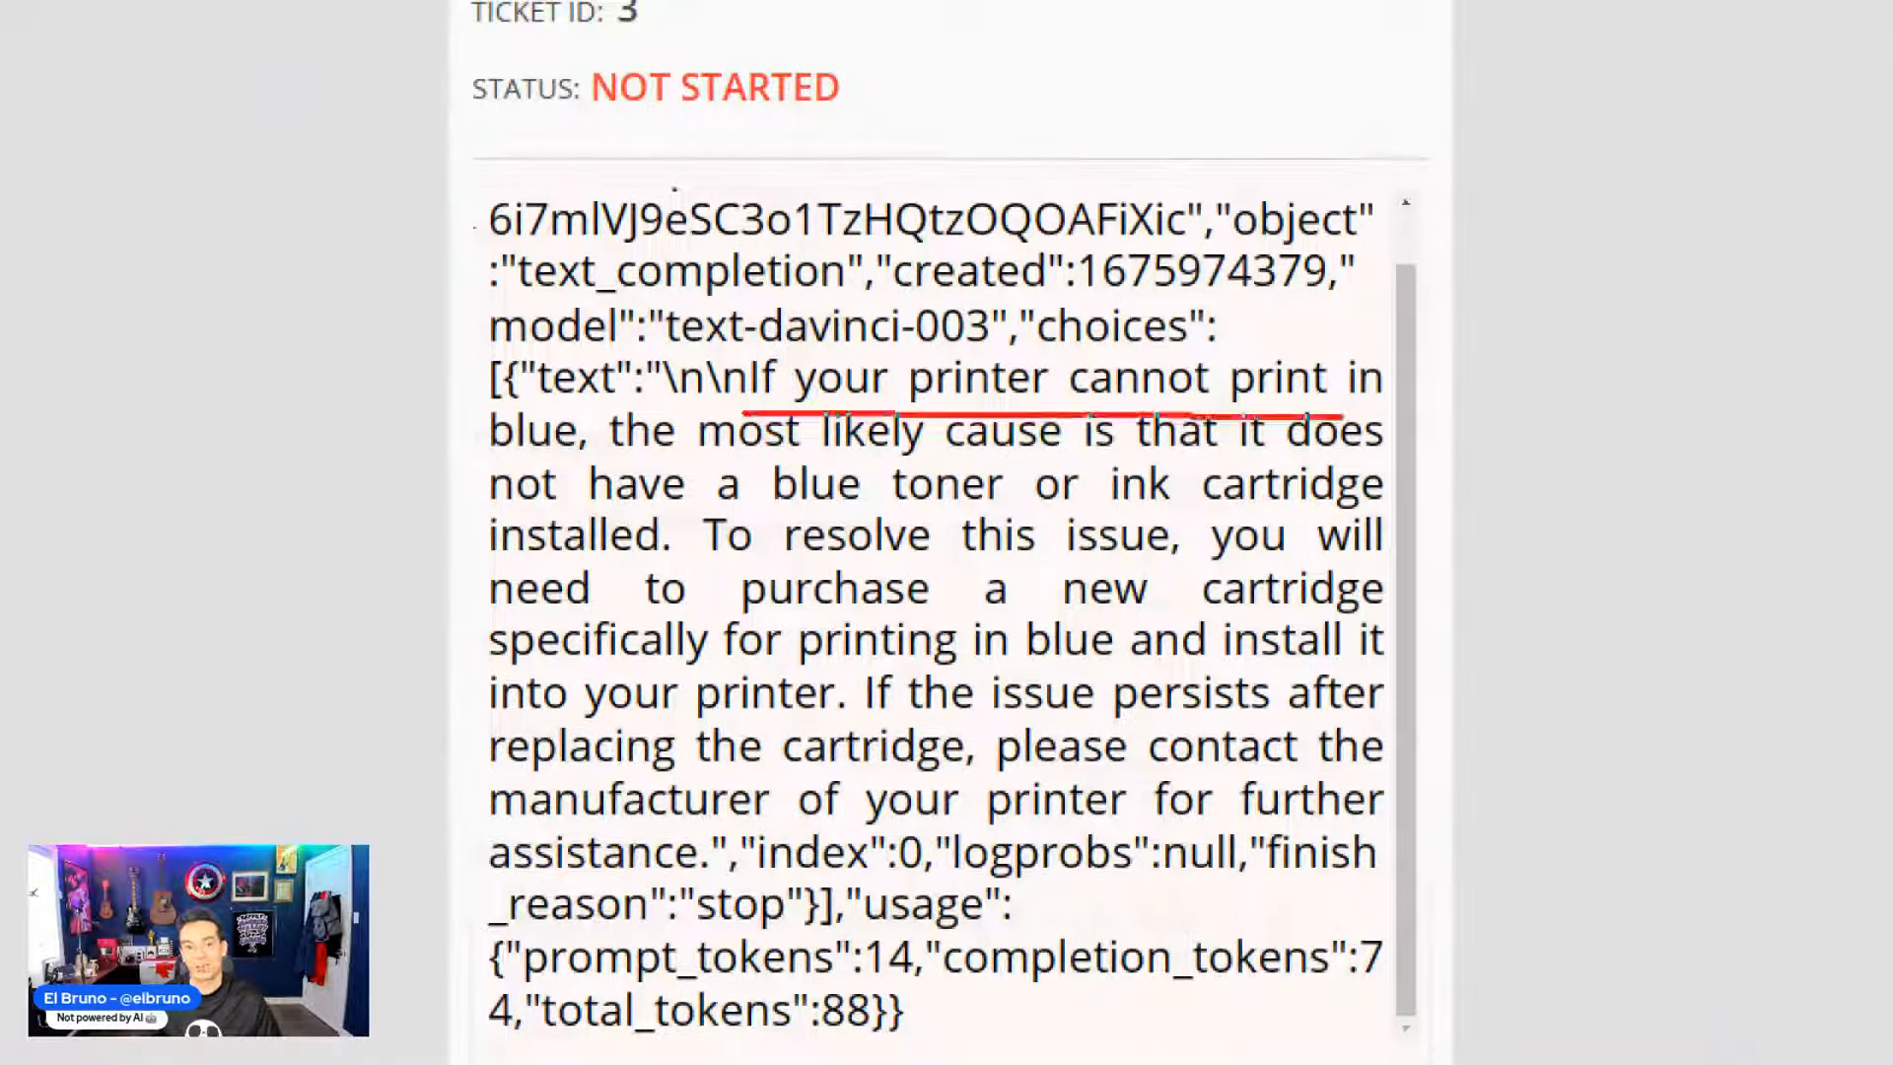
drag(491, 460, 1403, 461)
drag(514, 510, 1062, 510)
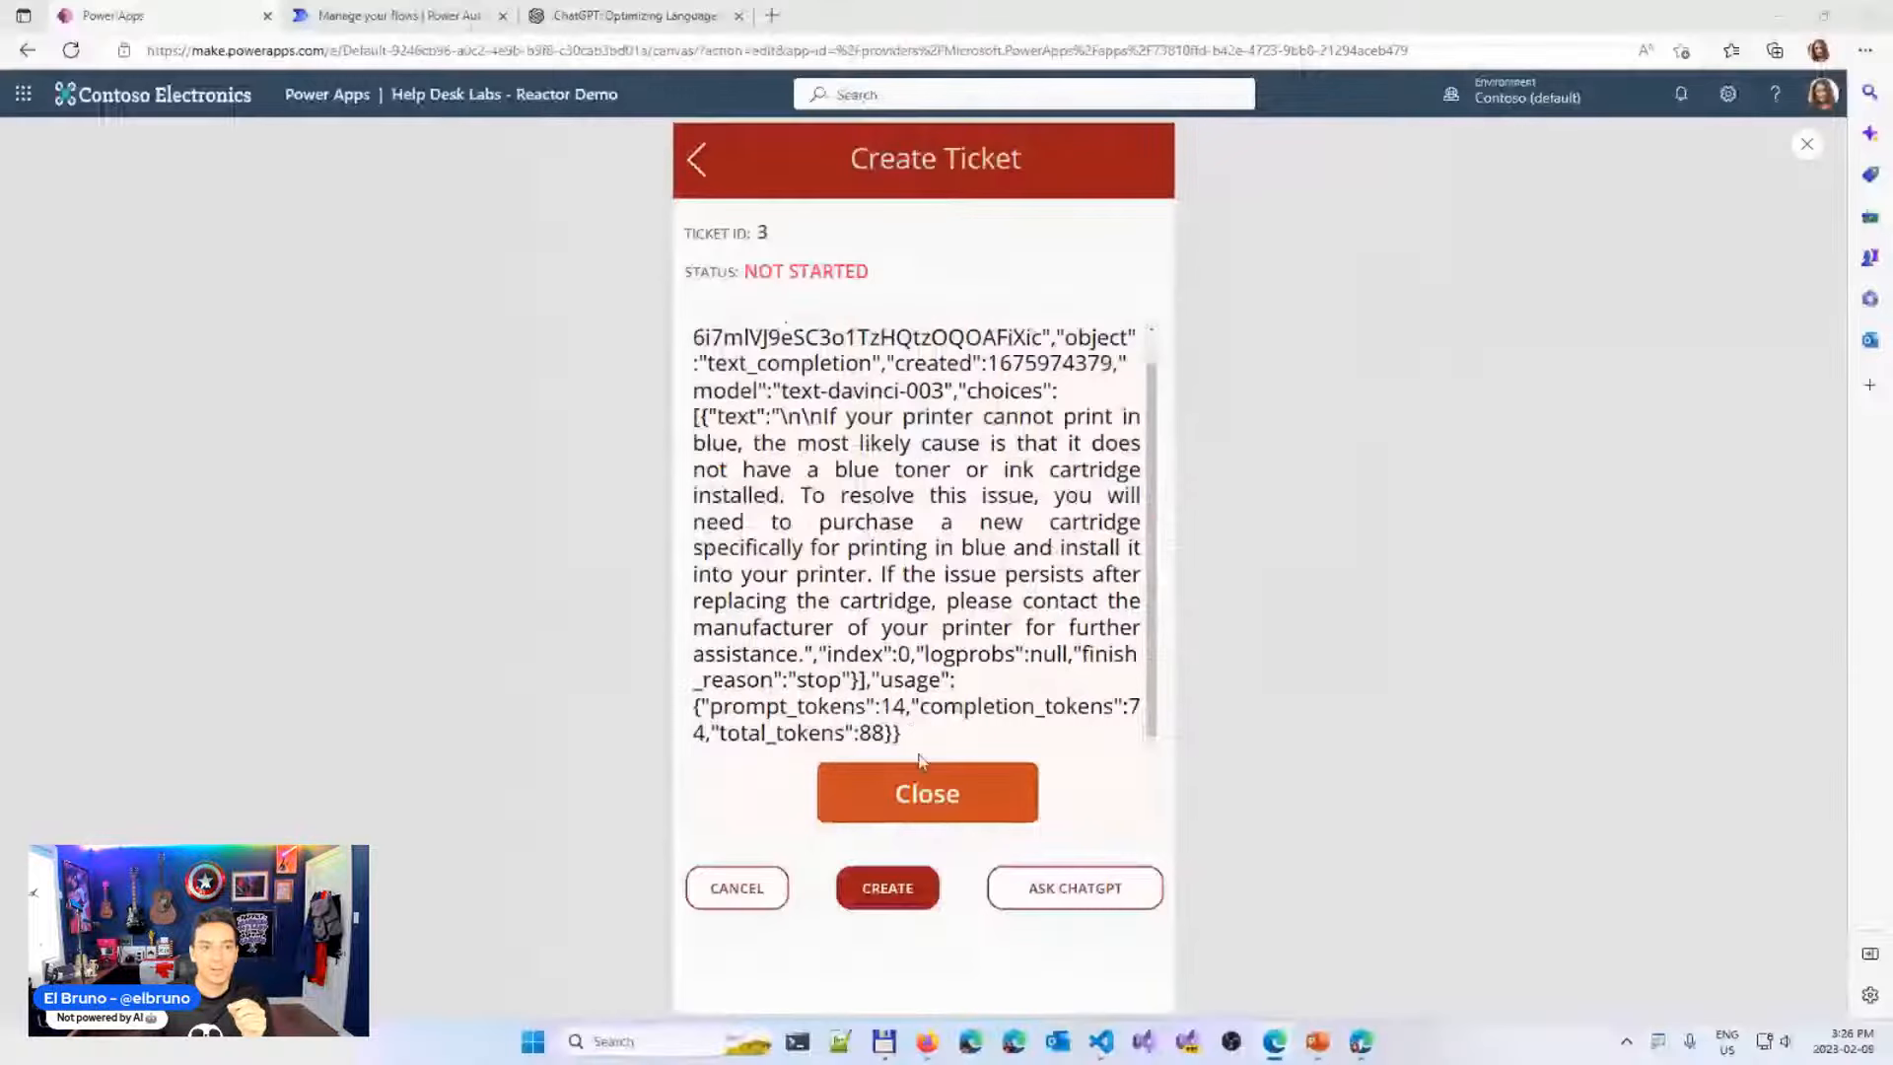
click(945, 994)
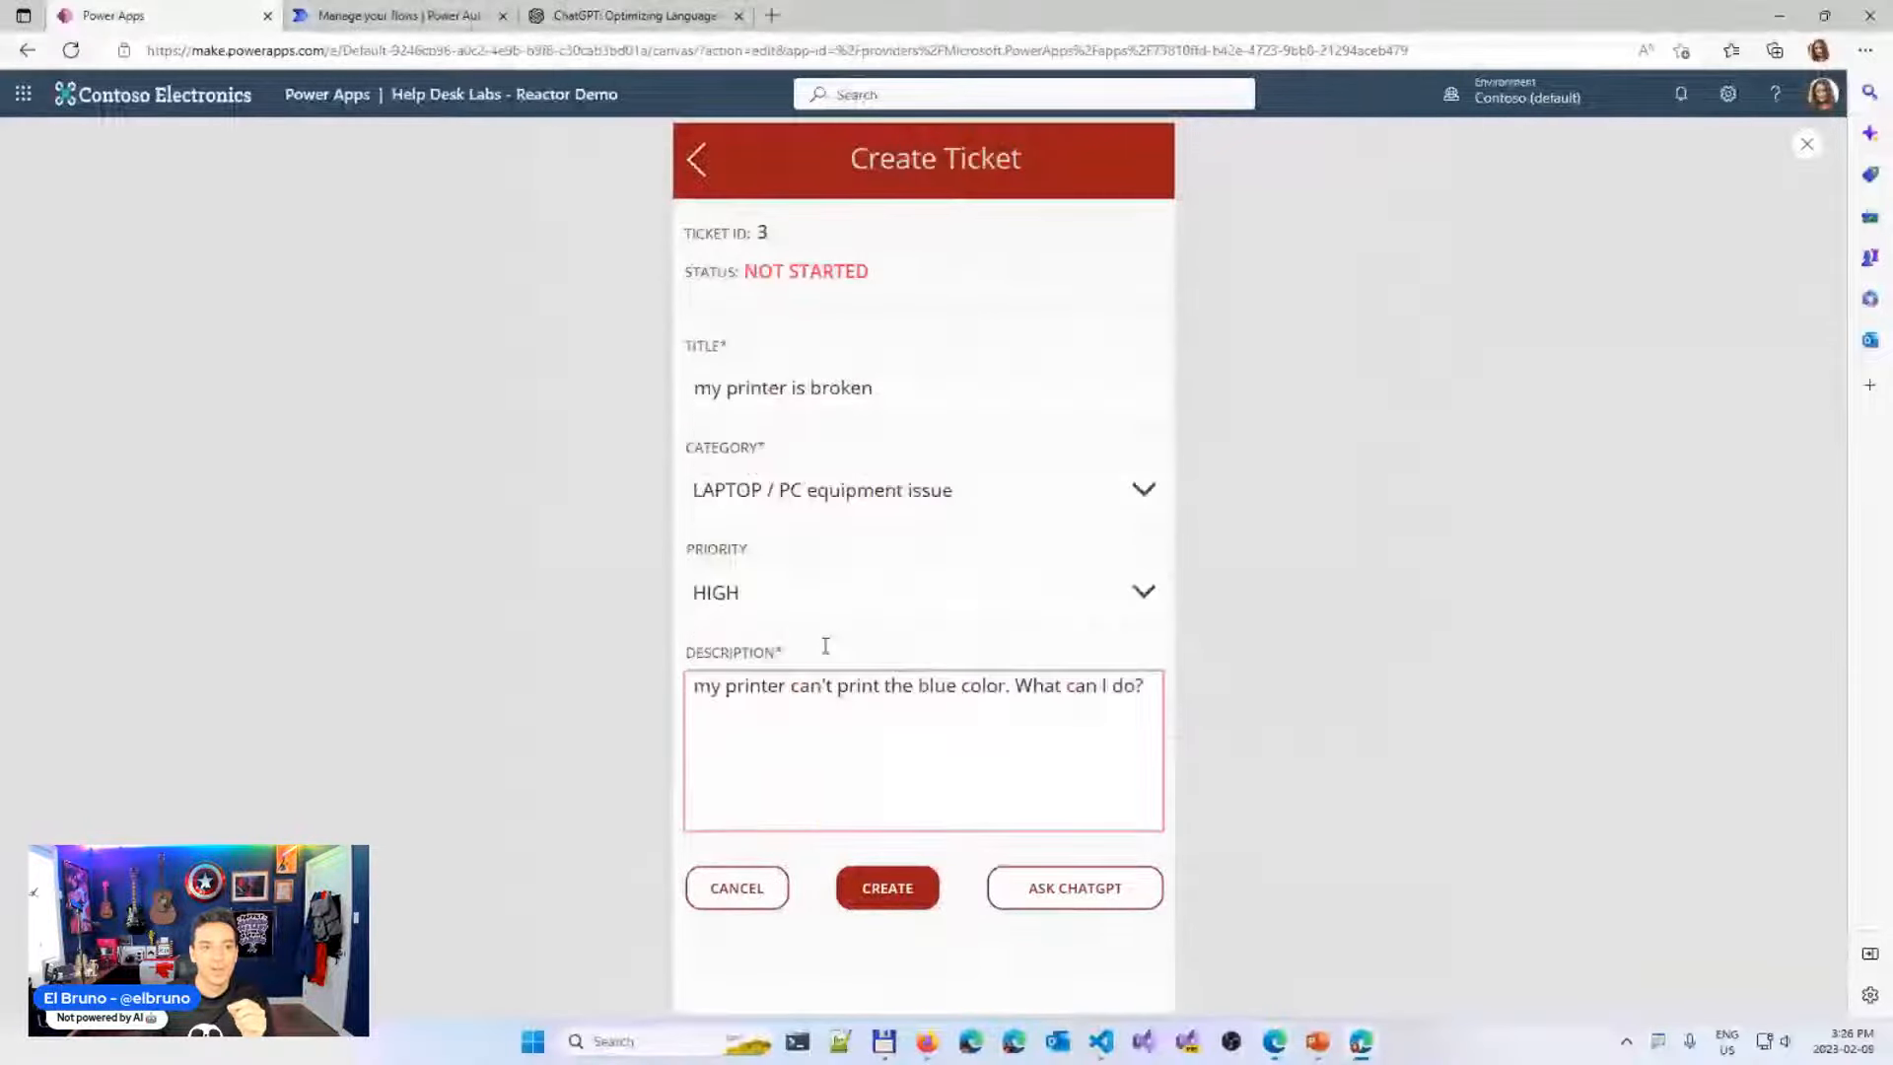
Switch to Power Automate and open the latest run of the Reactor_OpenAI_Labs flow from its run history
click(395, 15)
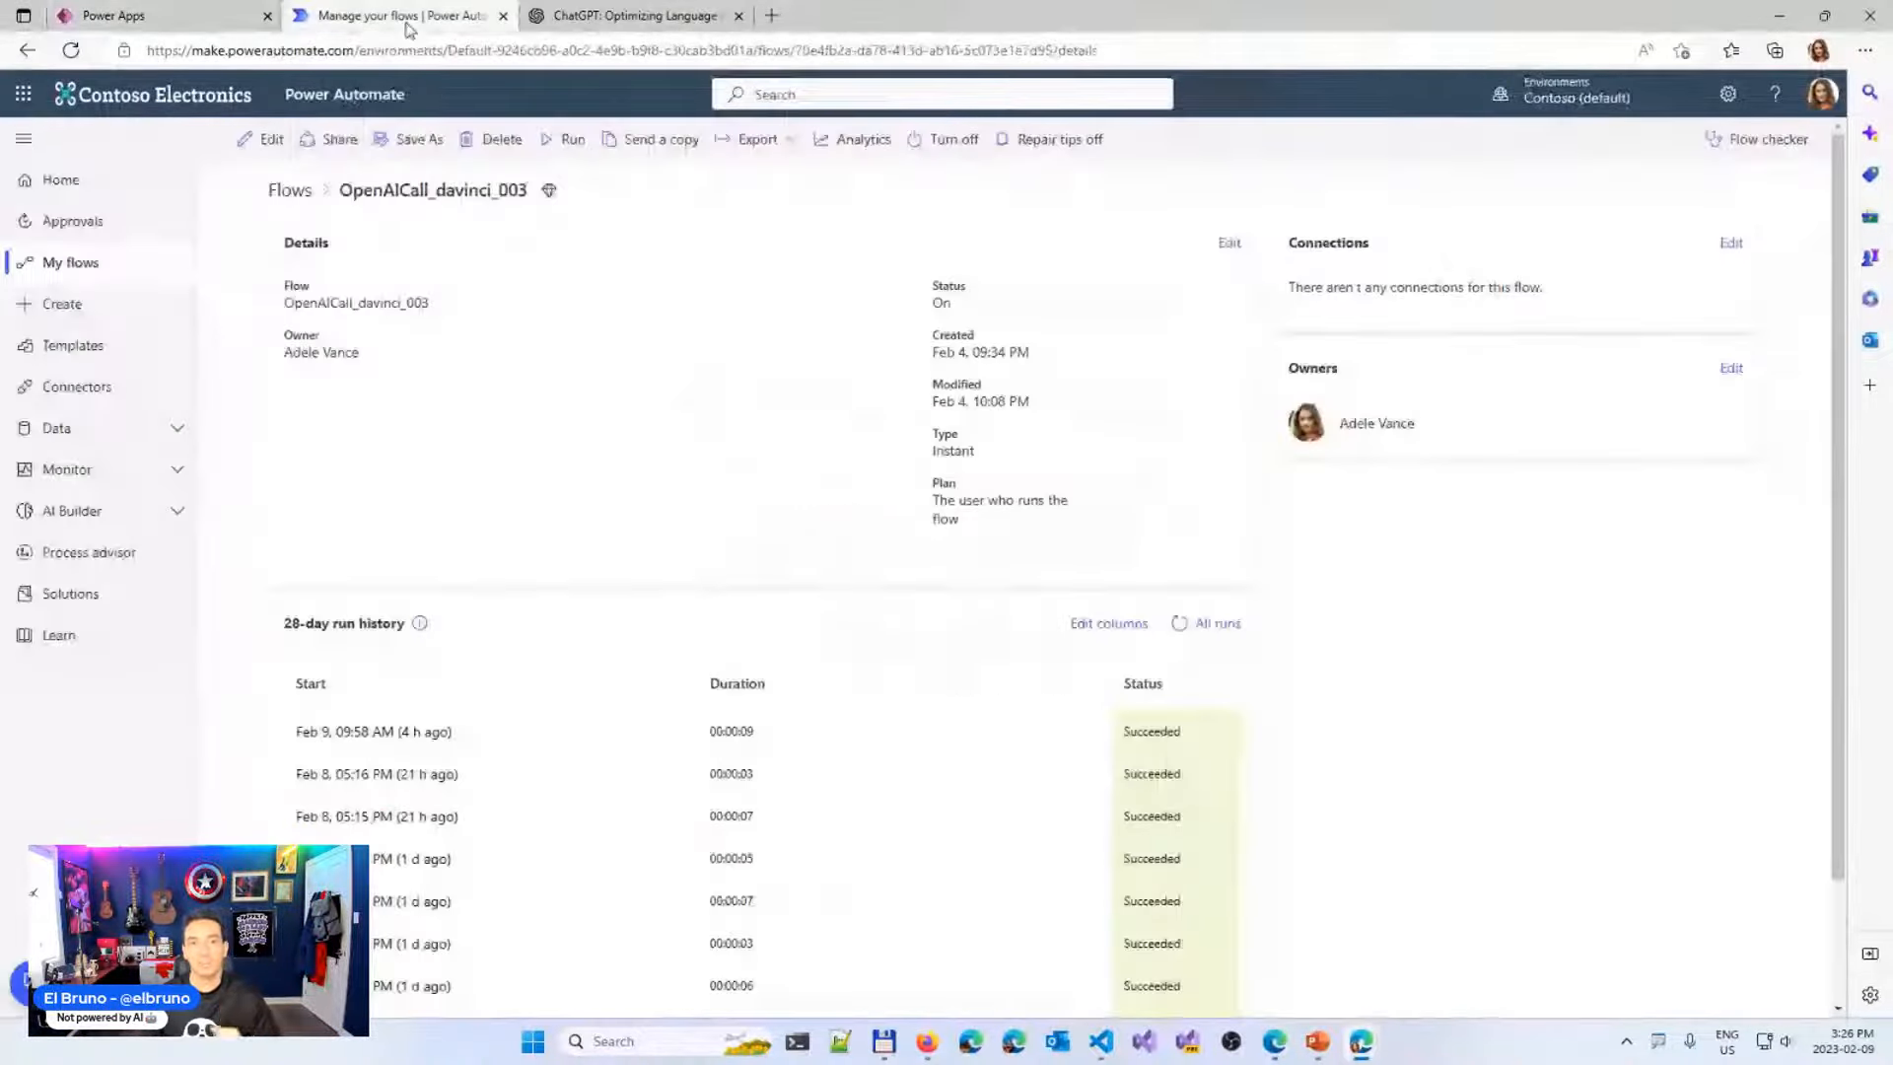
click(314, 192)
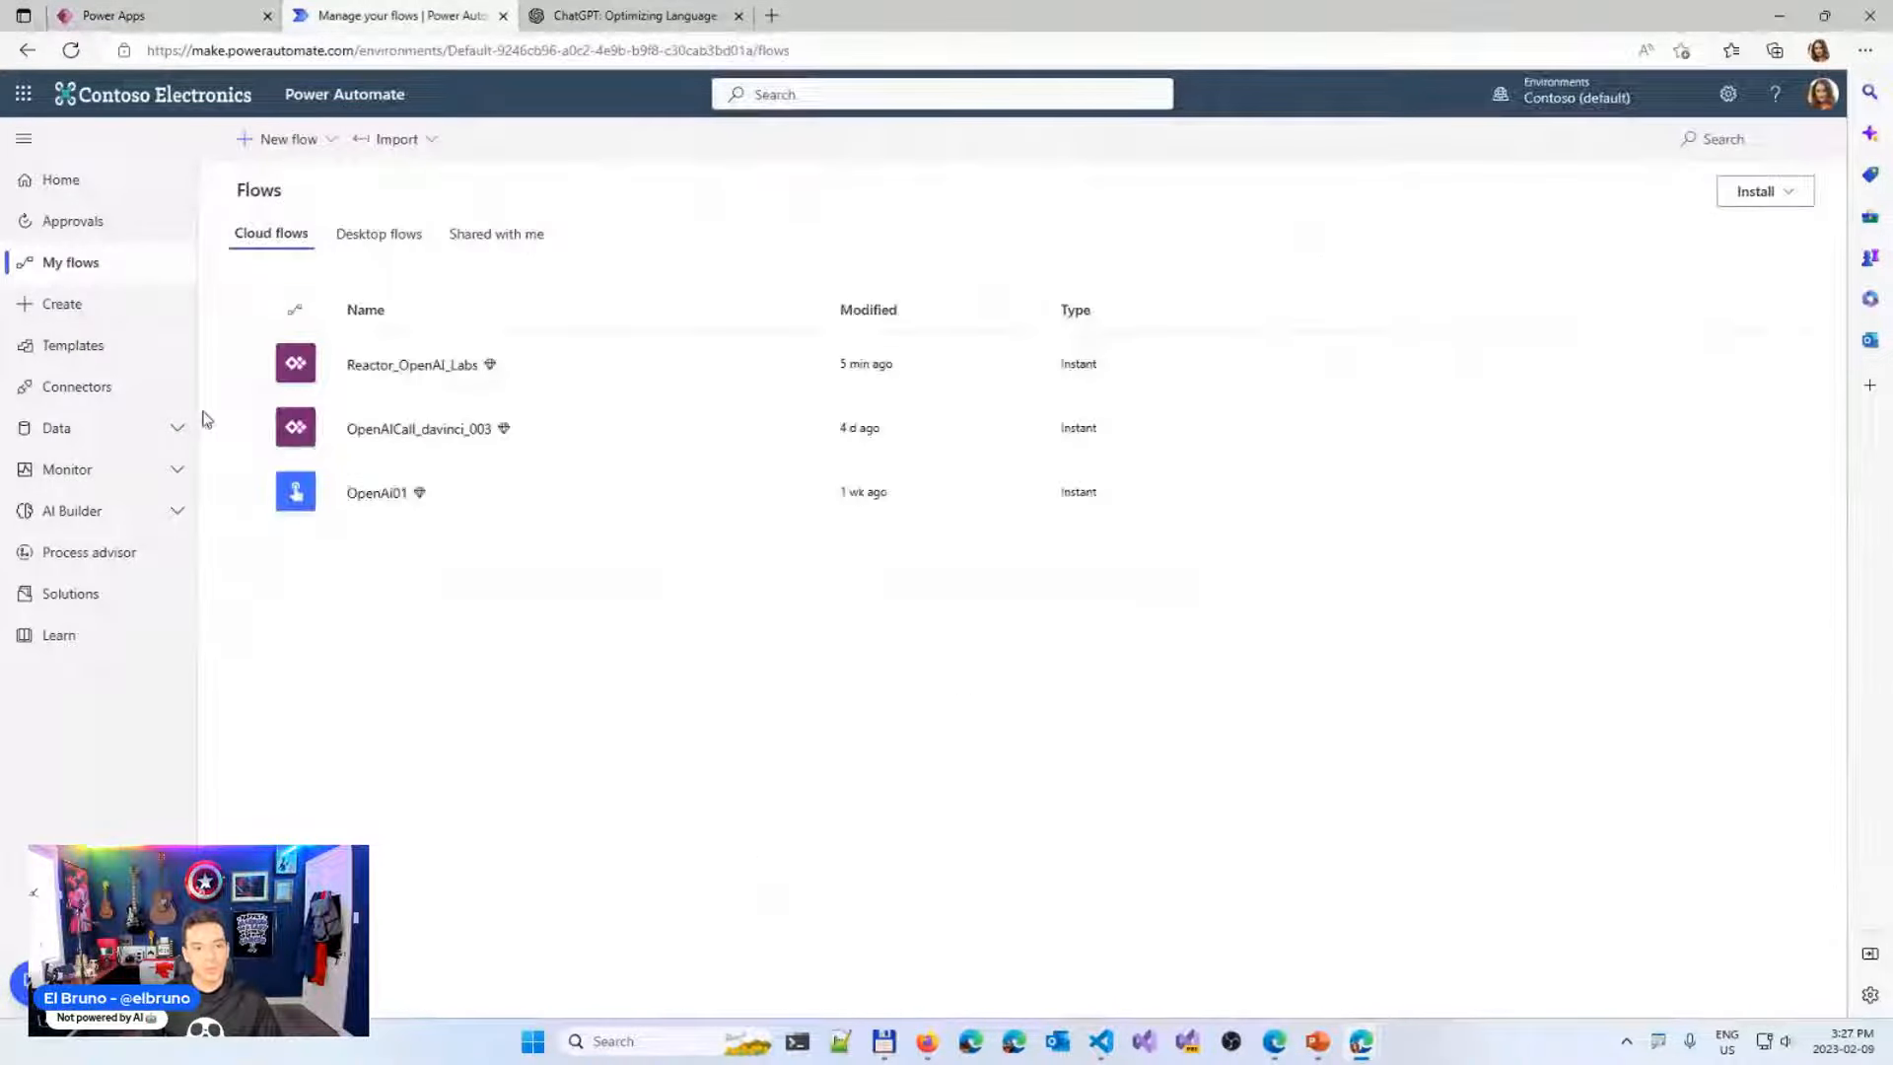
click(412, 366)
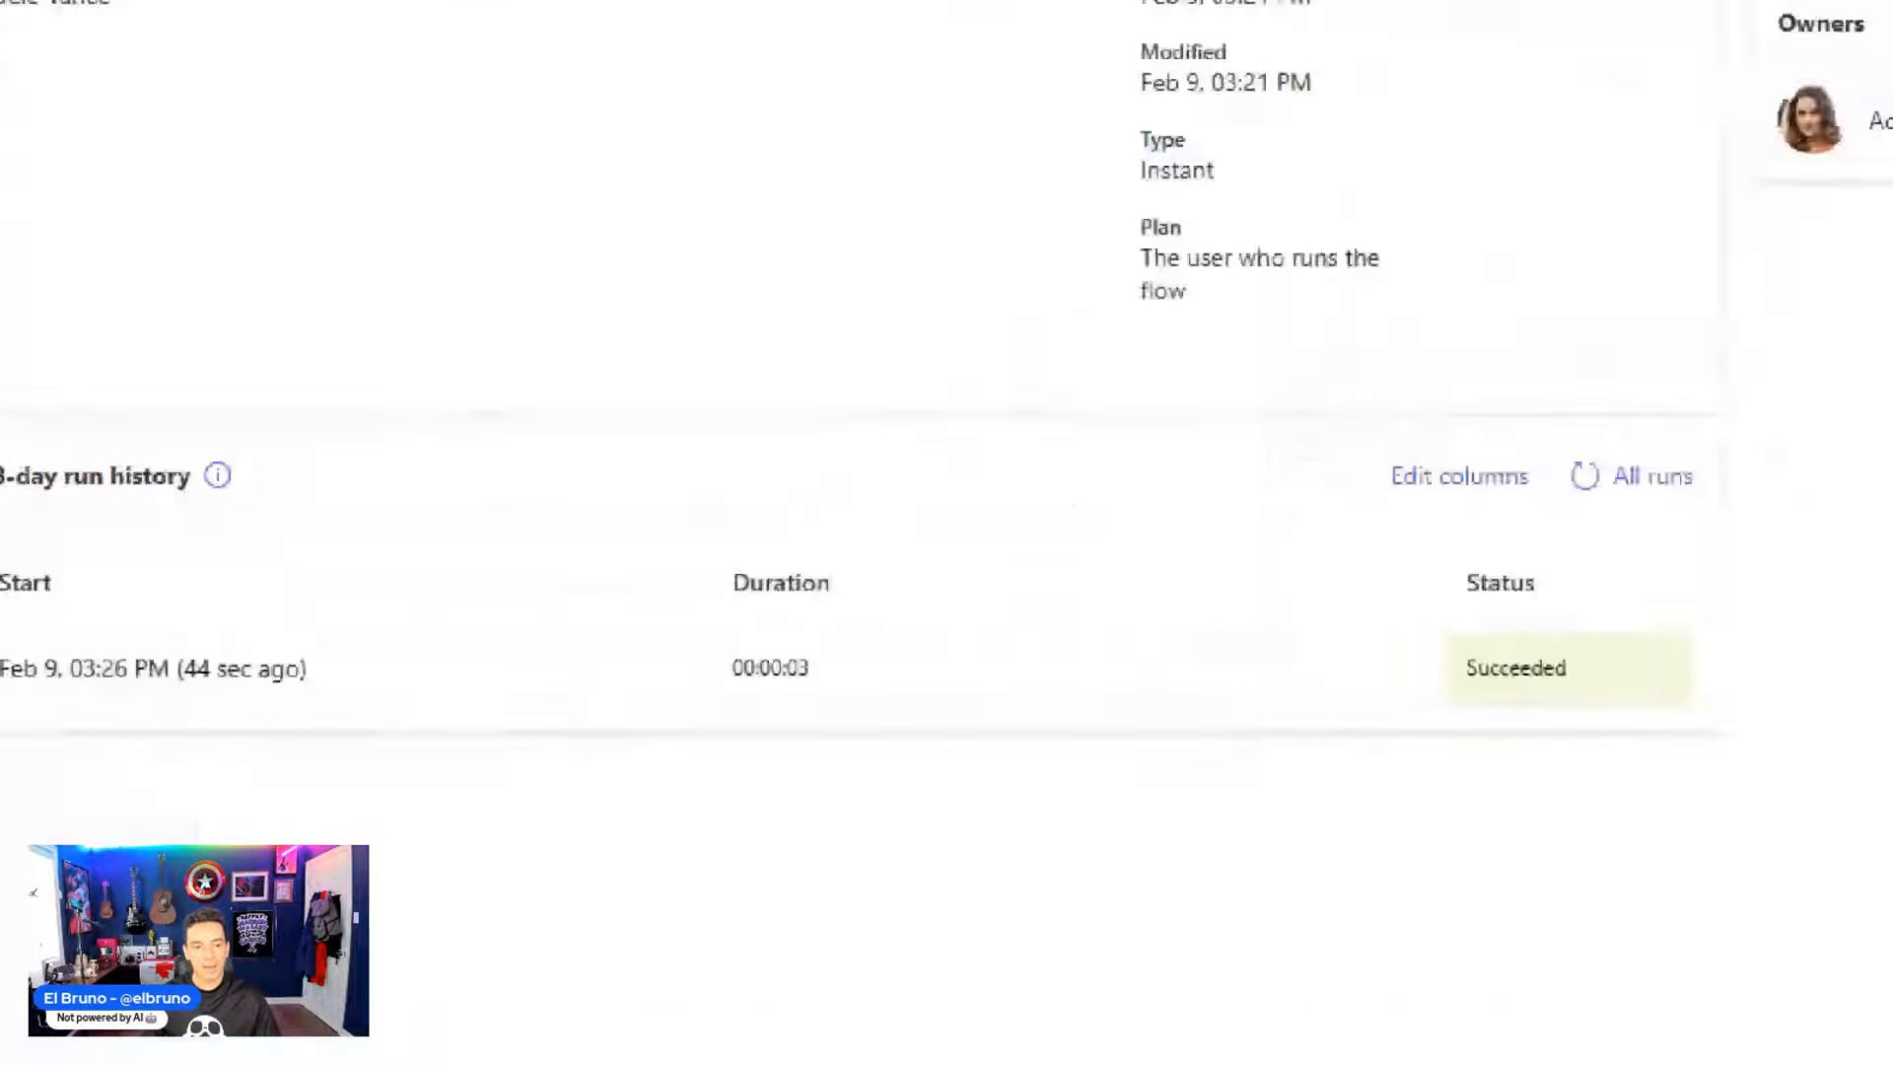
drag(36, 655, 482, 653)
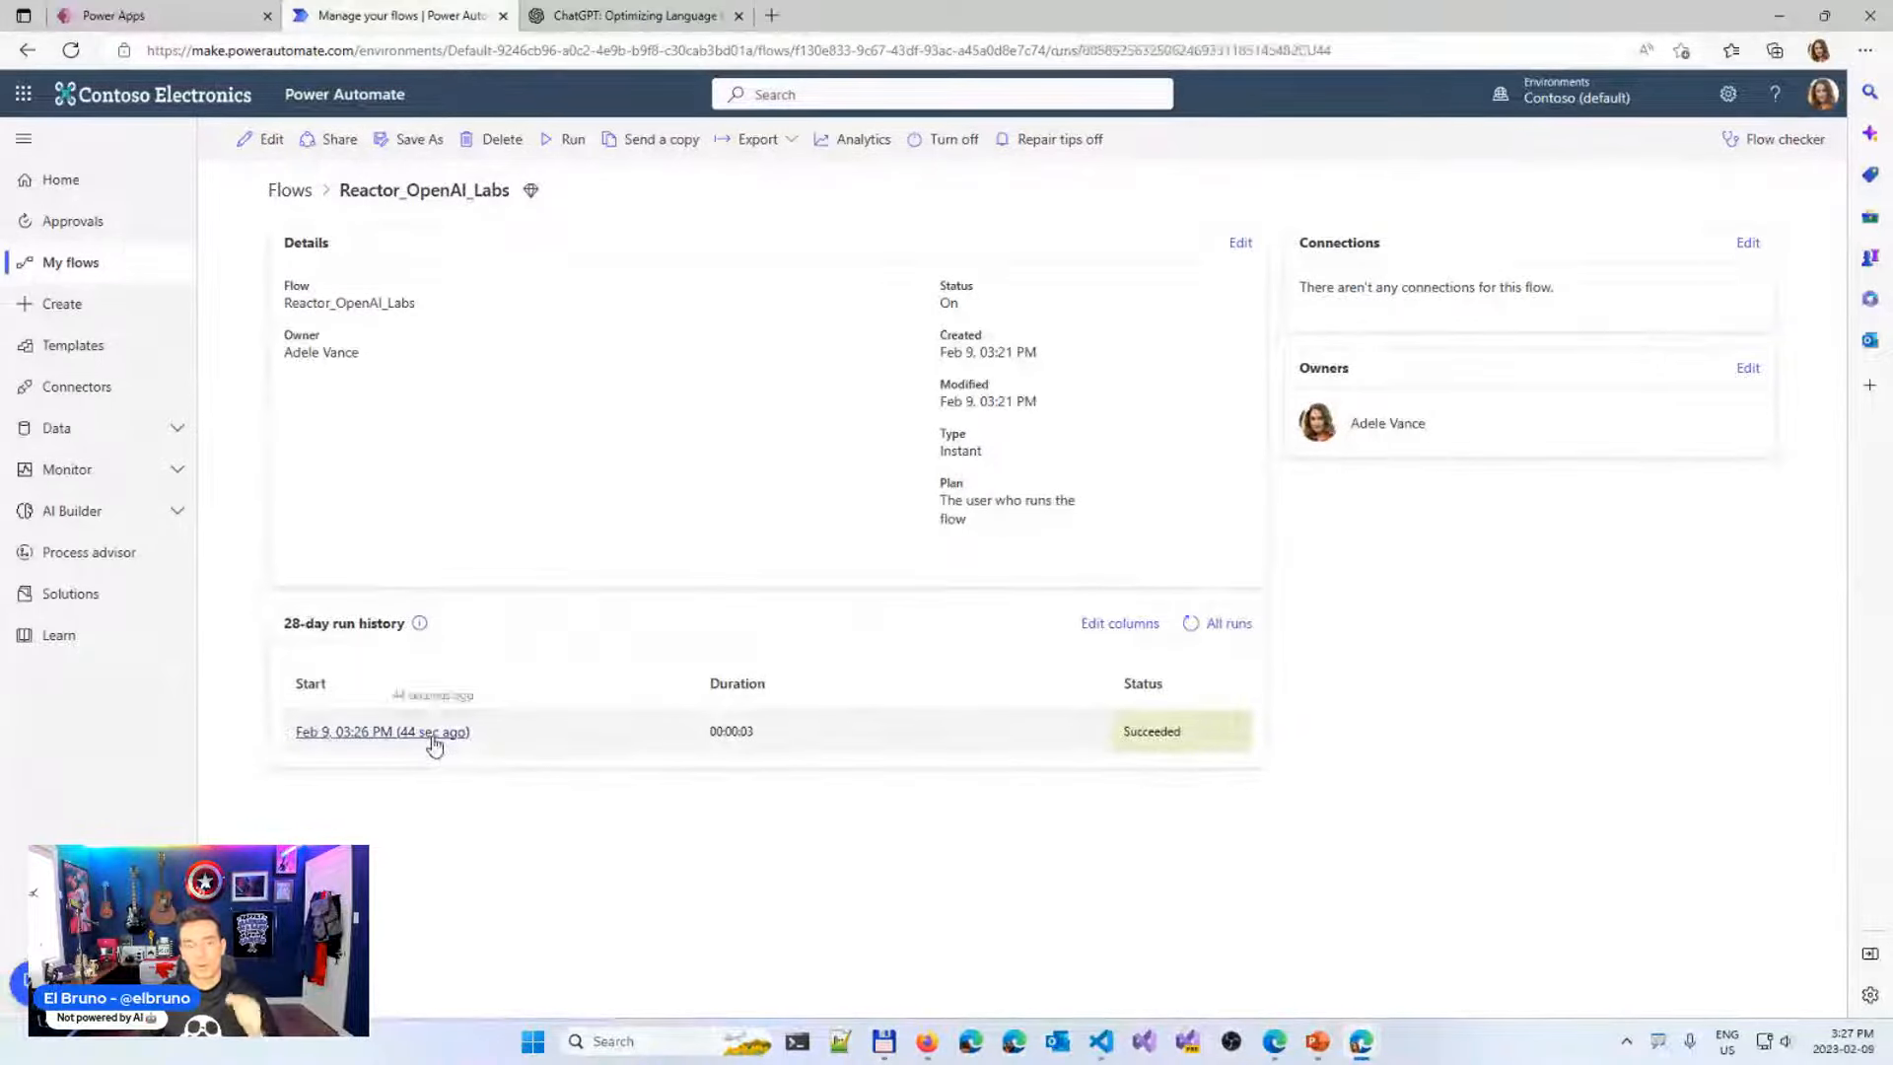
click(434, 738)
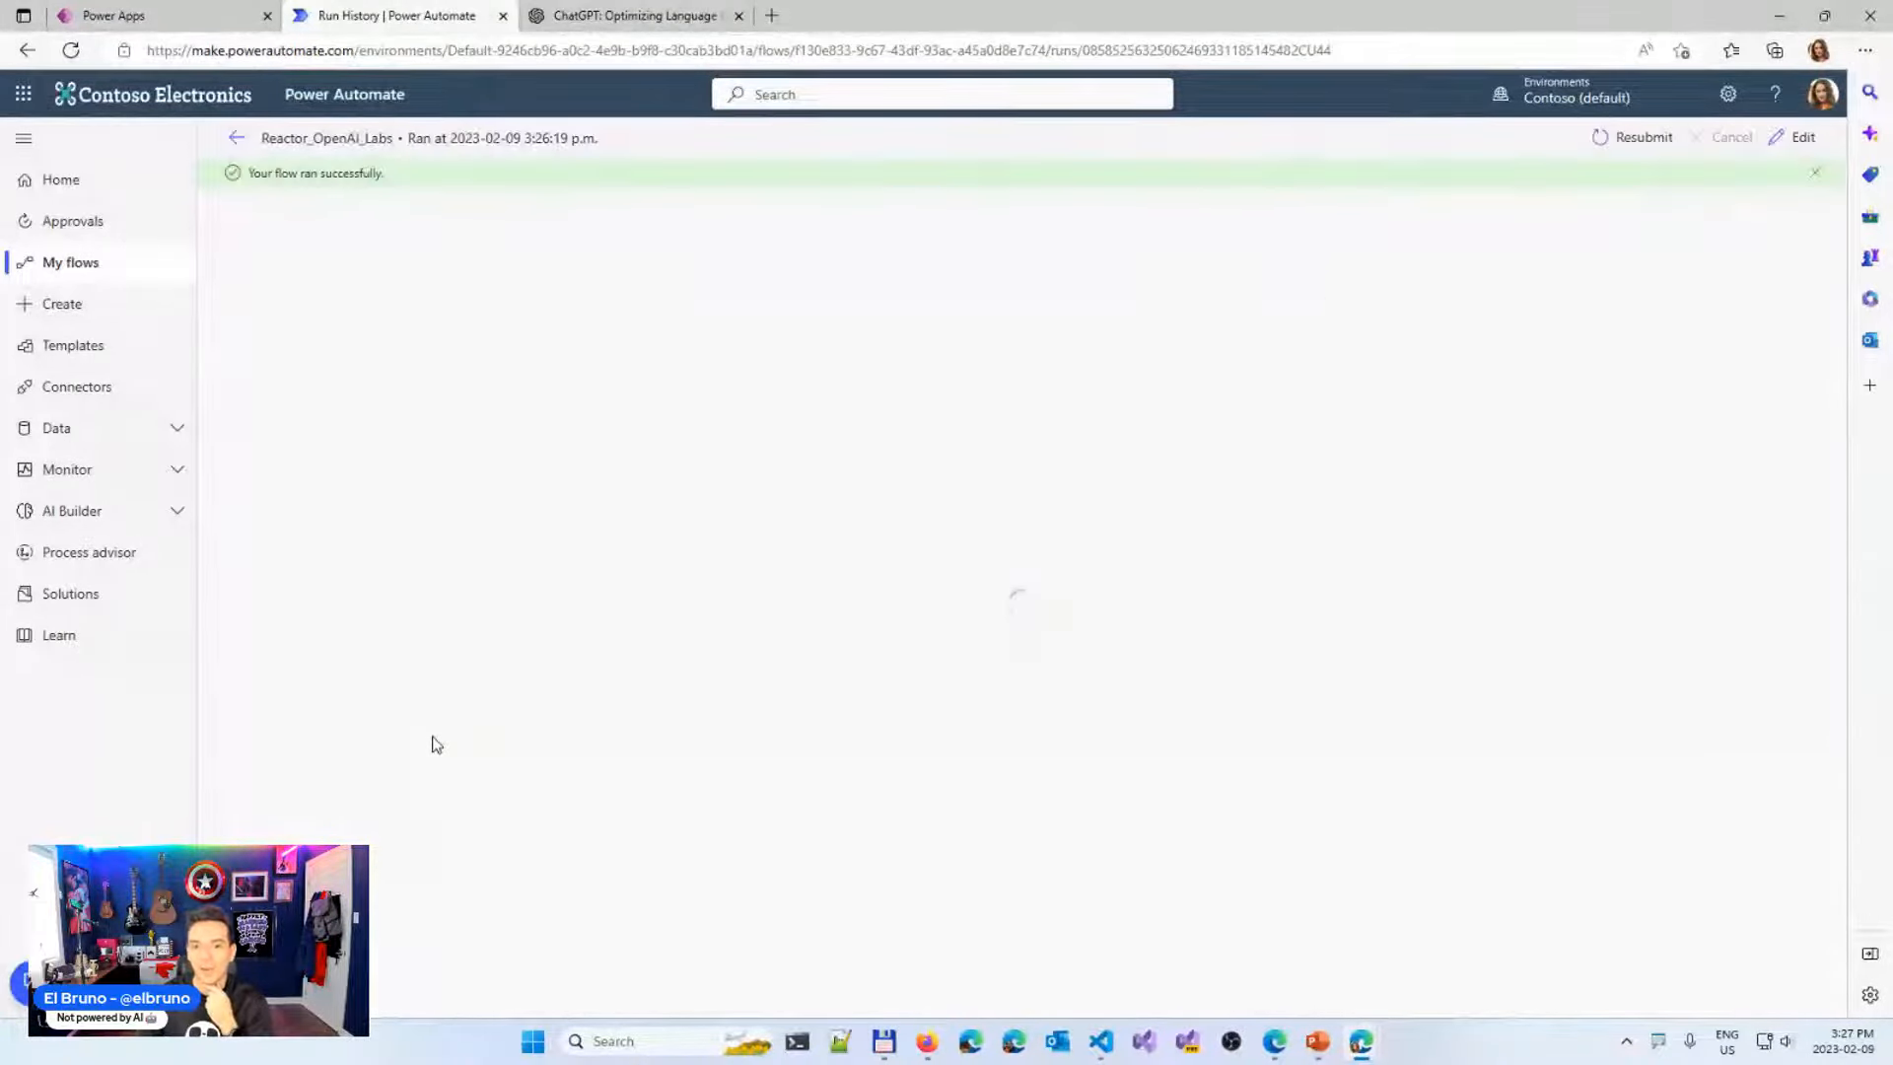
Expand the run's HTTP action, review its request and response, and select the entire JSON in the output body
click(859, 337)
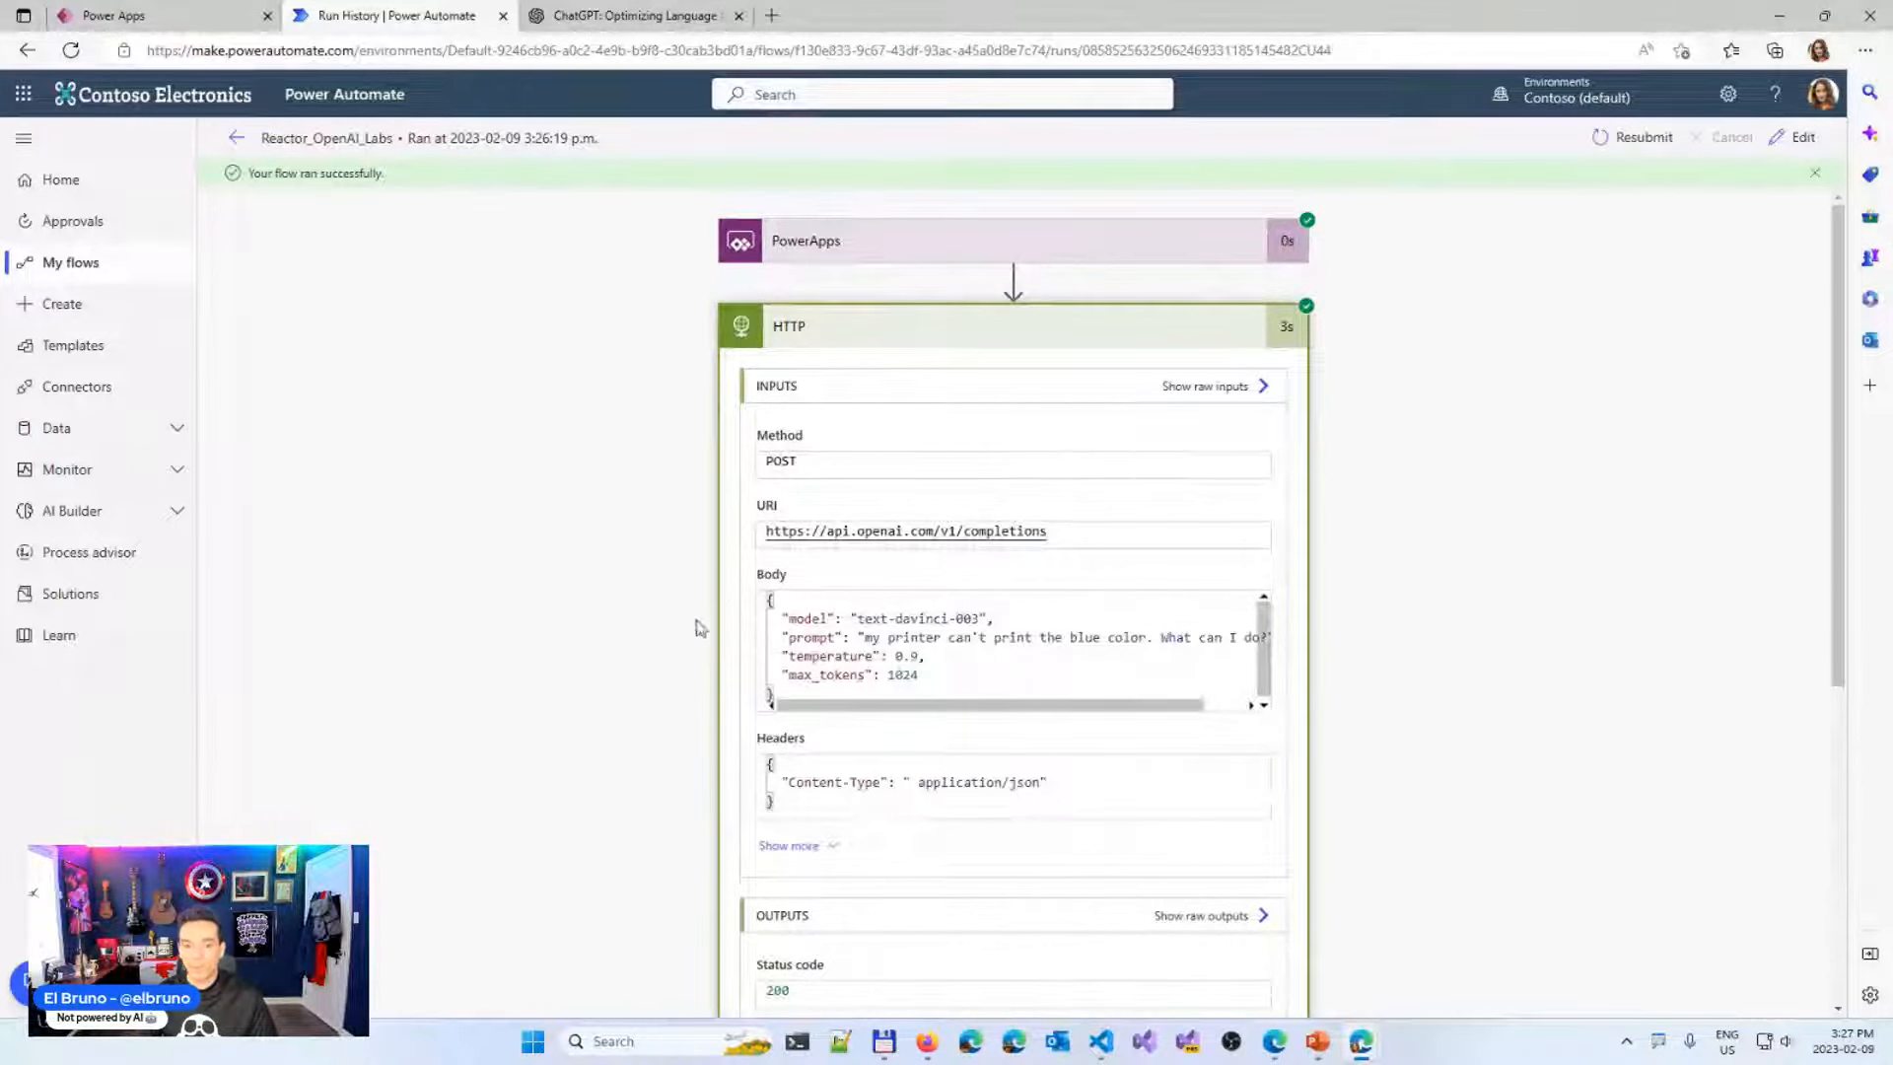
scroll(687, 618, down, 3)
scroll(671, 690, down, 2)
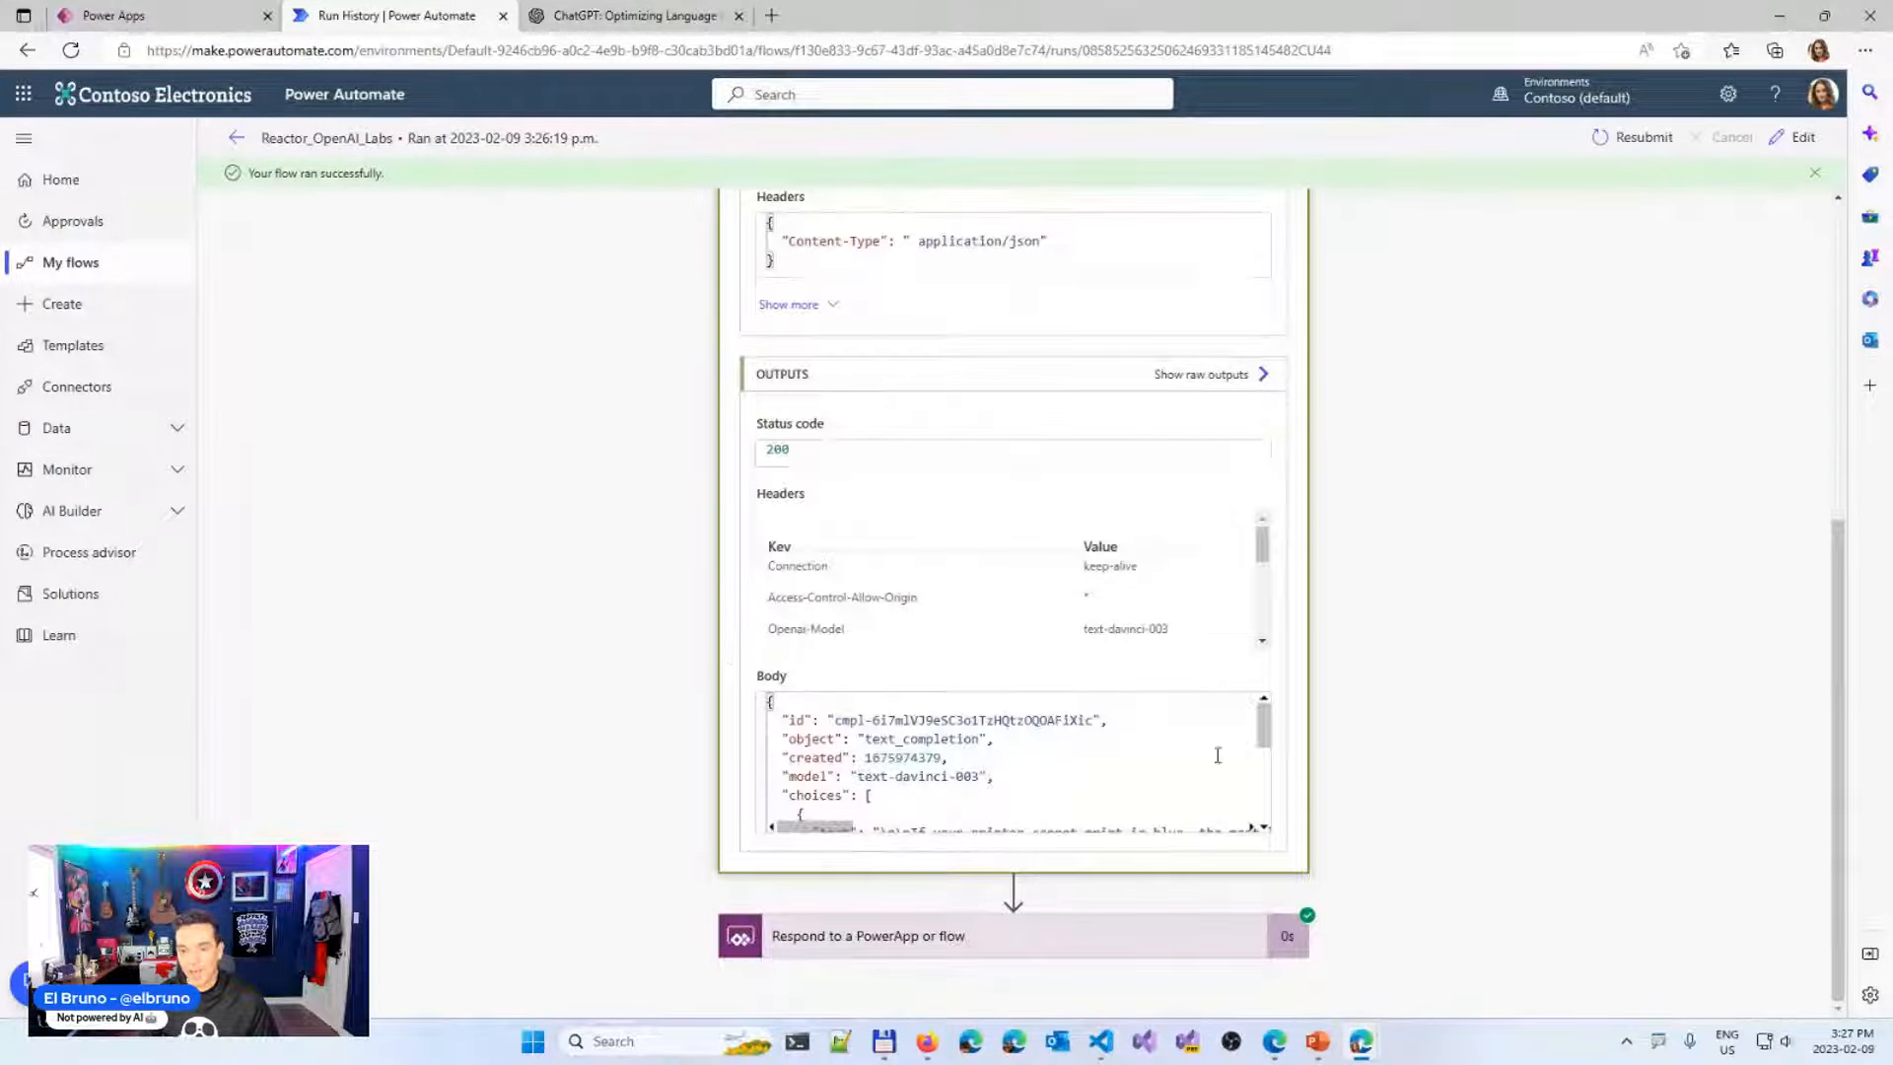
drag(1263, 740, 1267, 781)
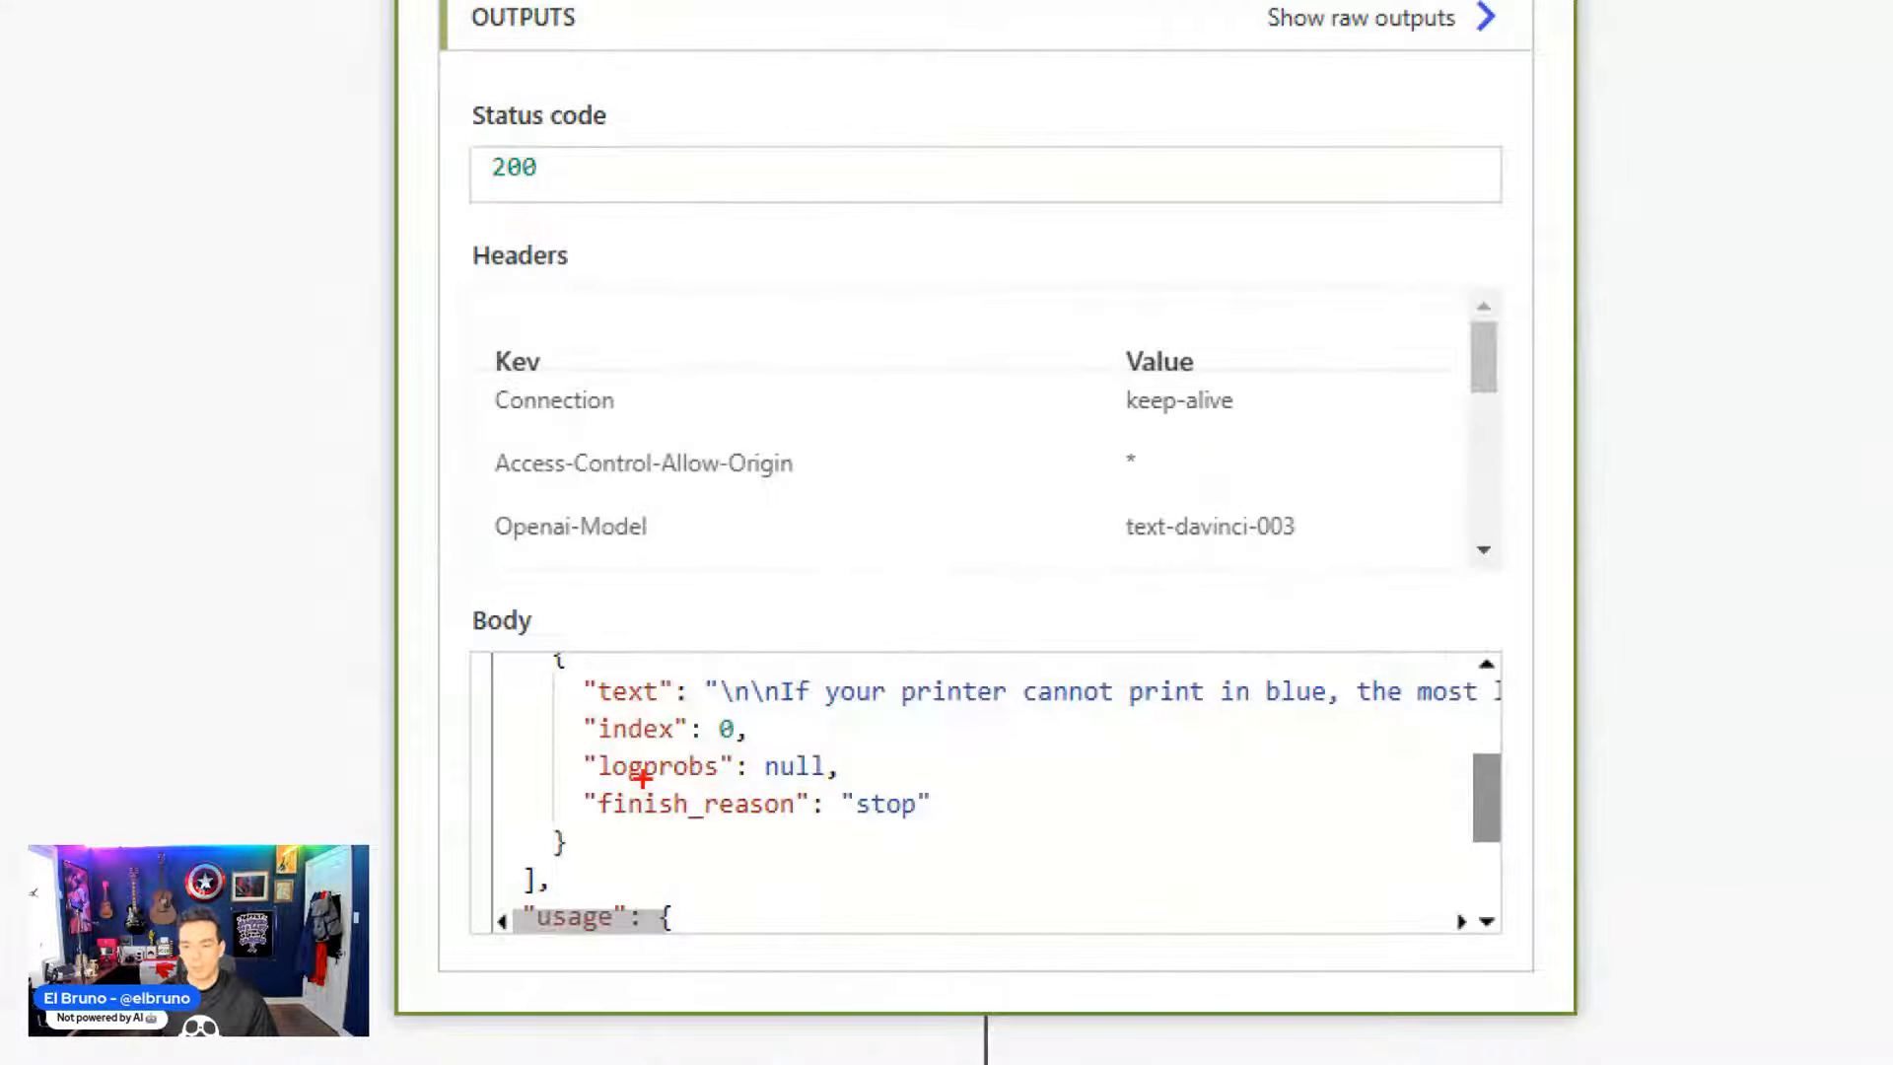
scroll(714, 689, up, 3)
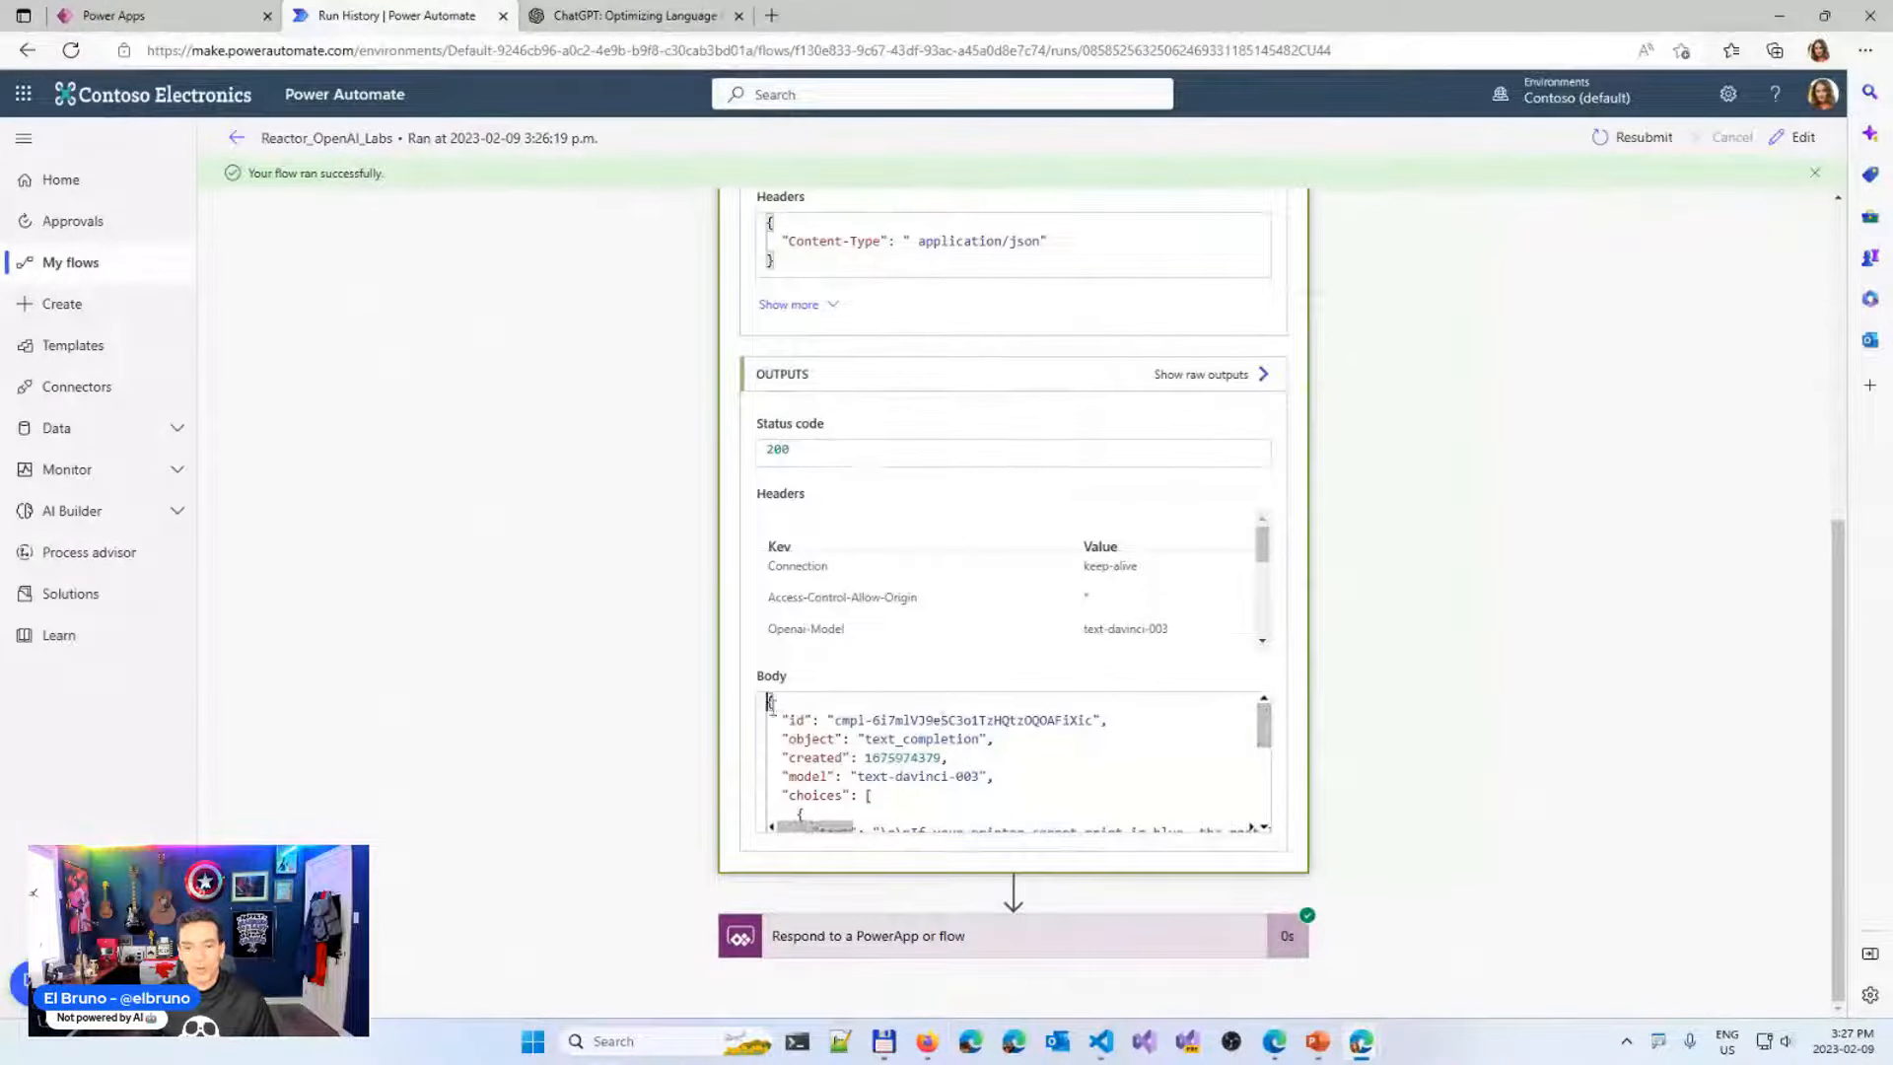
scroll(806, 754, down, 4)
scroll(807, 754, down, 1)
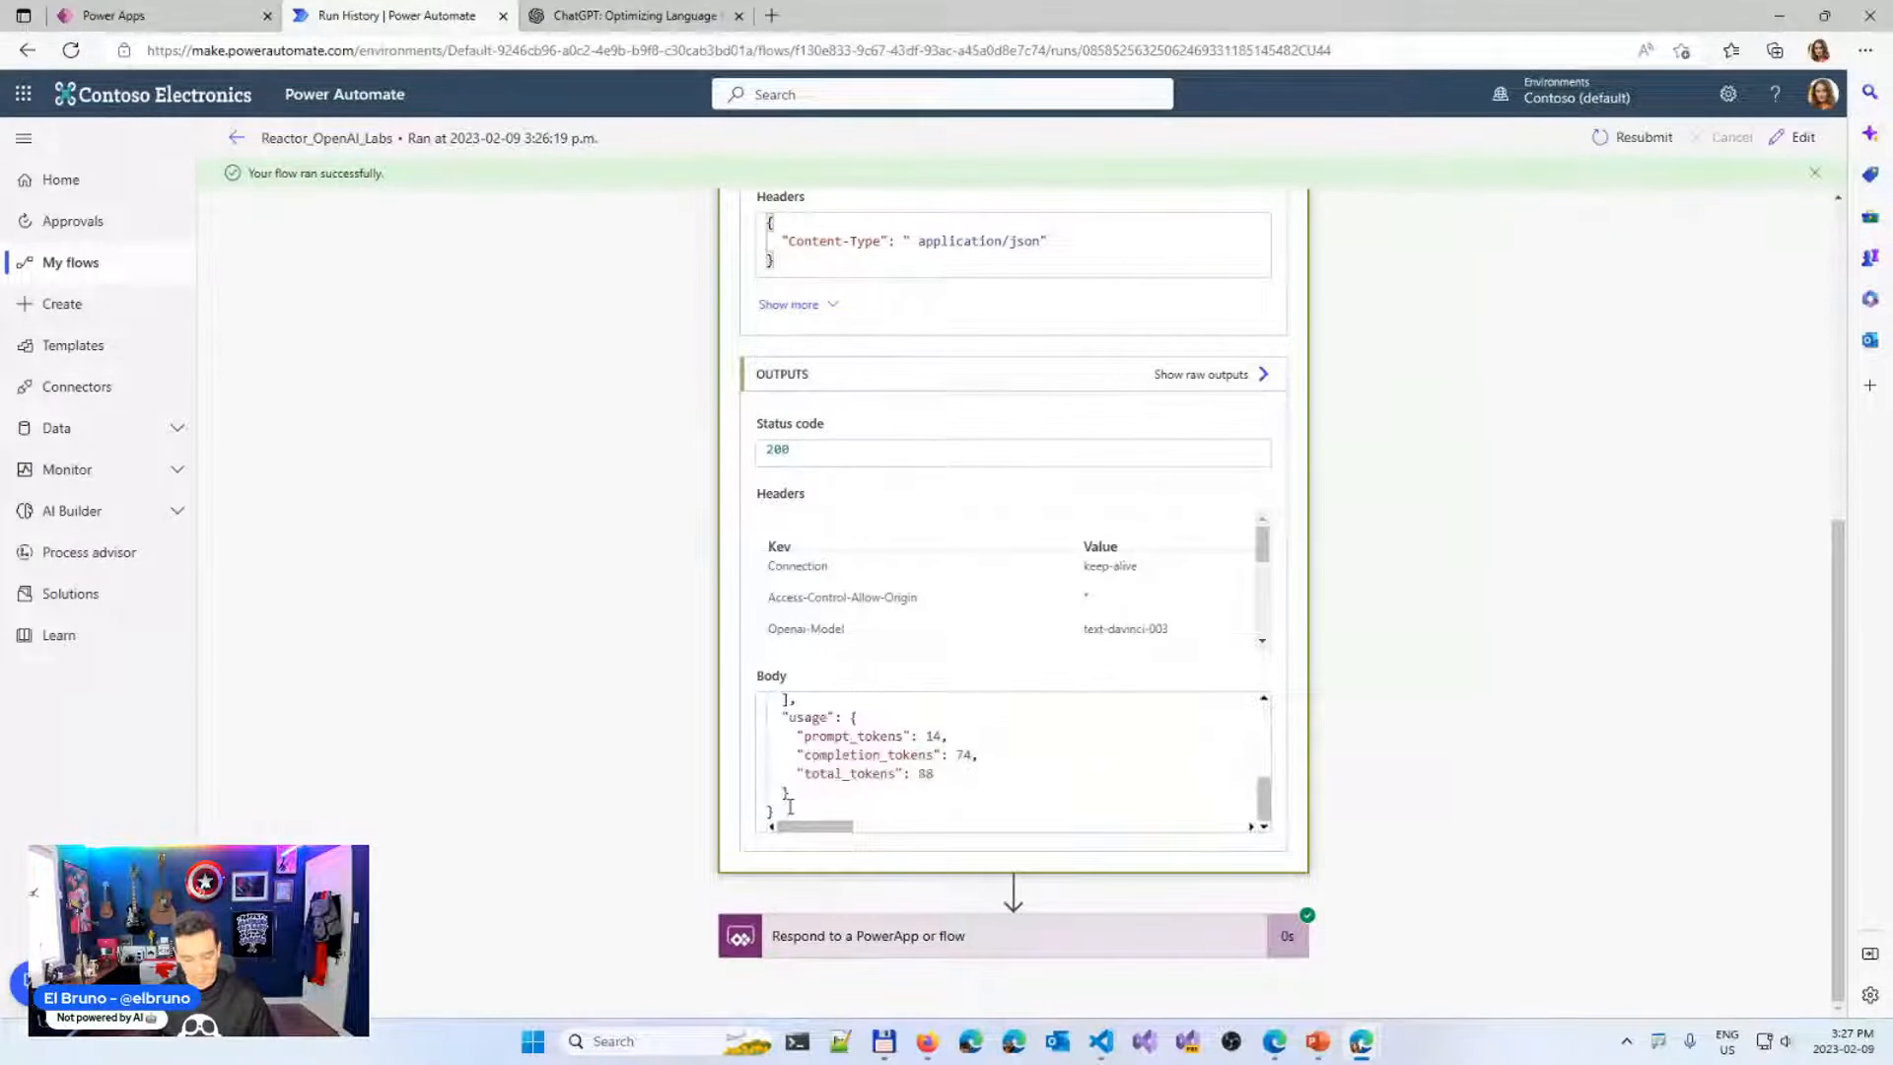
key(ctrl+a)
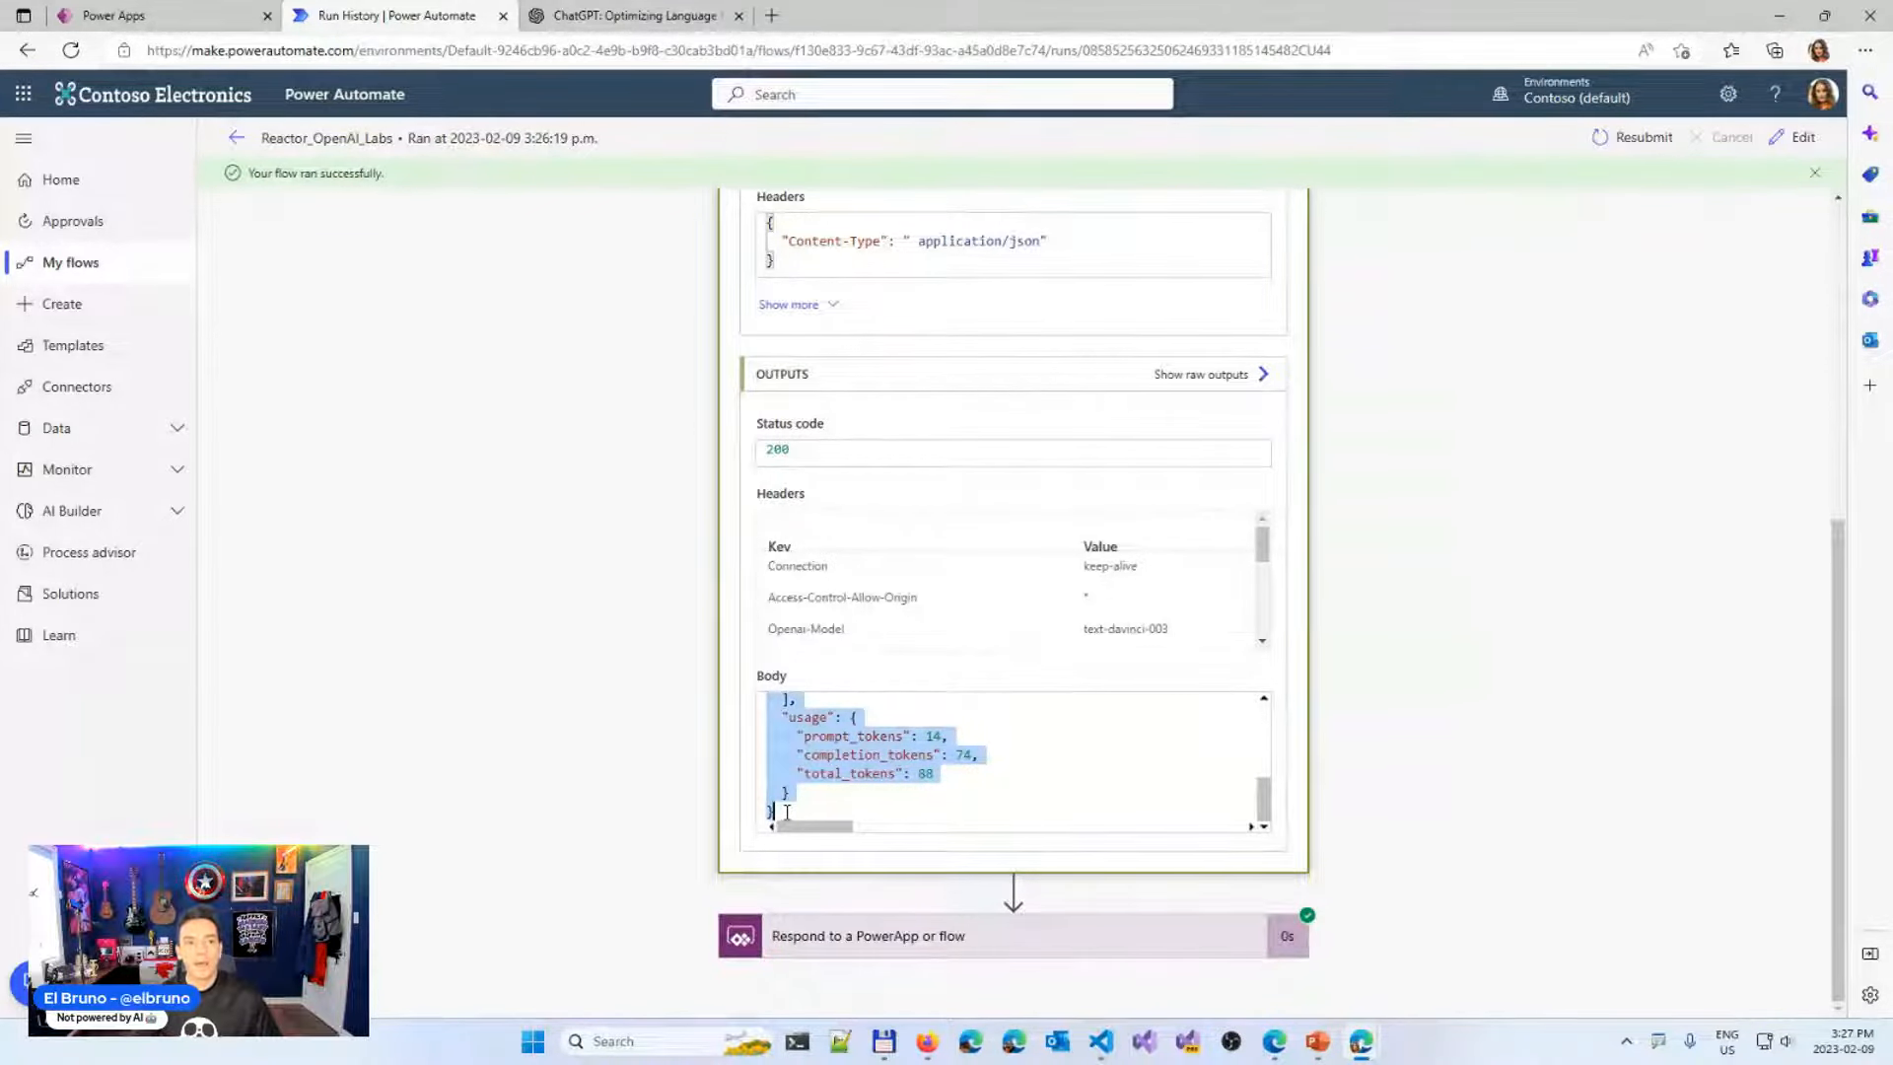
Return to Power Apps, leave the preview, collapse the formula bar and open the Reactor_OpenAI_Labs flow for editing
click(158, 16)
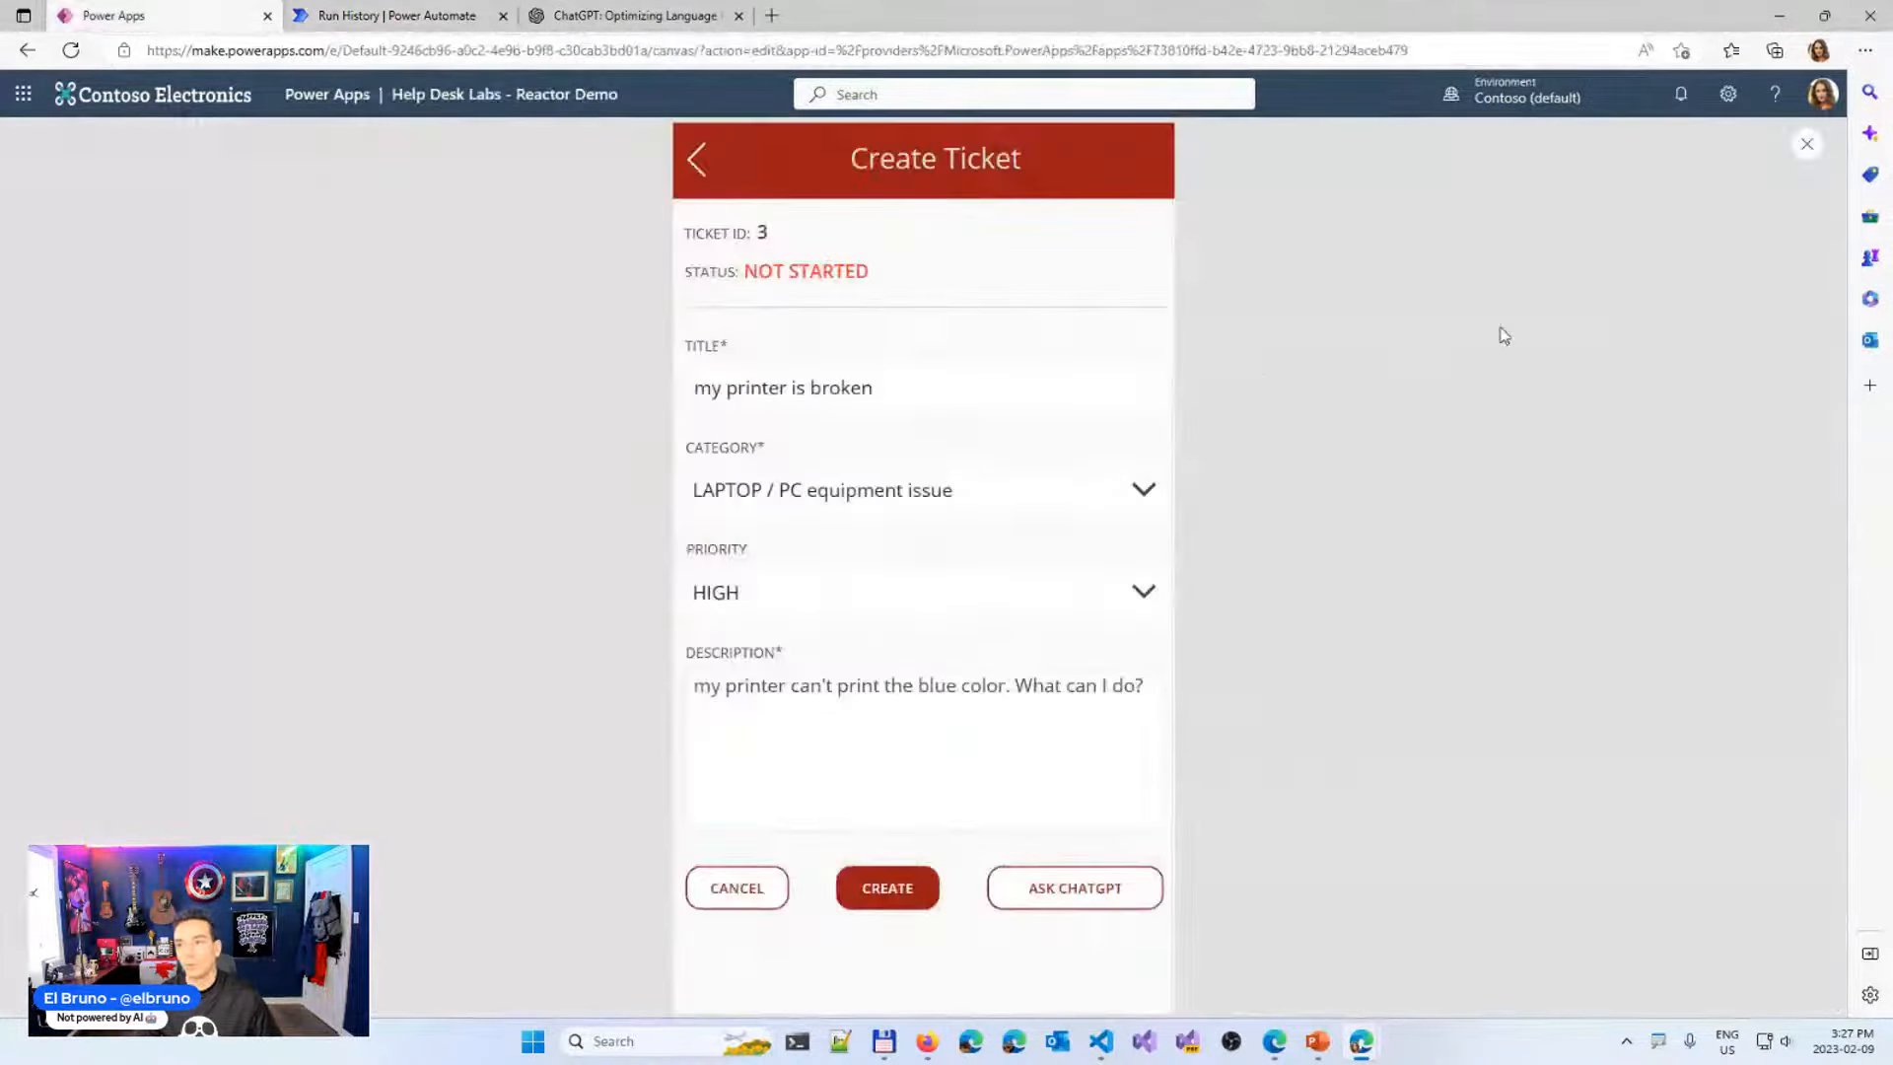
click(1807, 145)
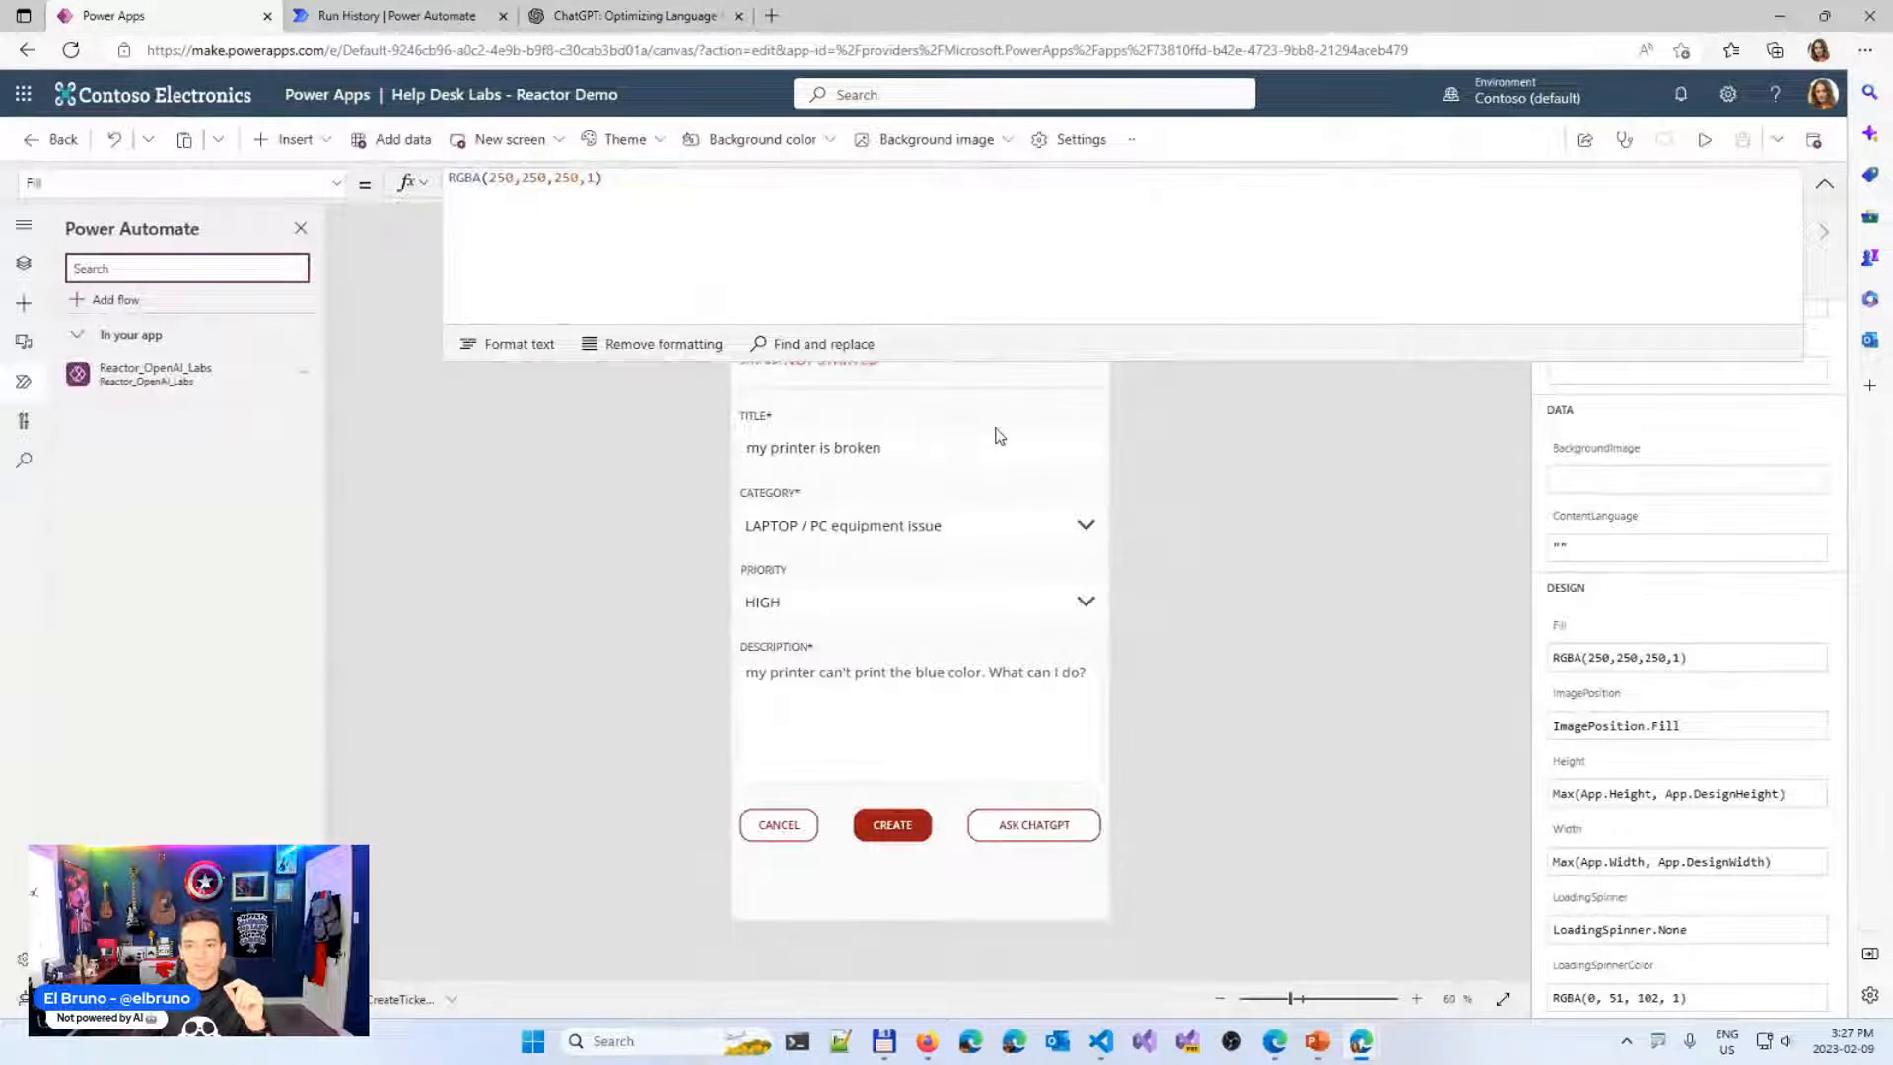
drag(1094, 364, 1053, 204)
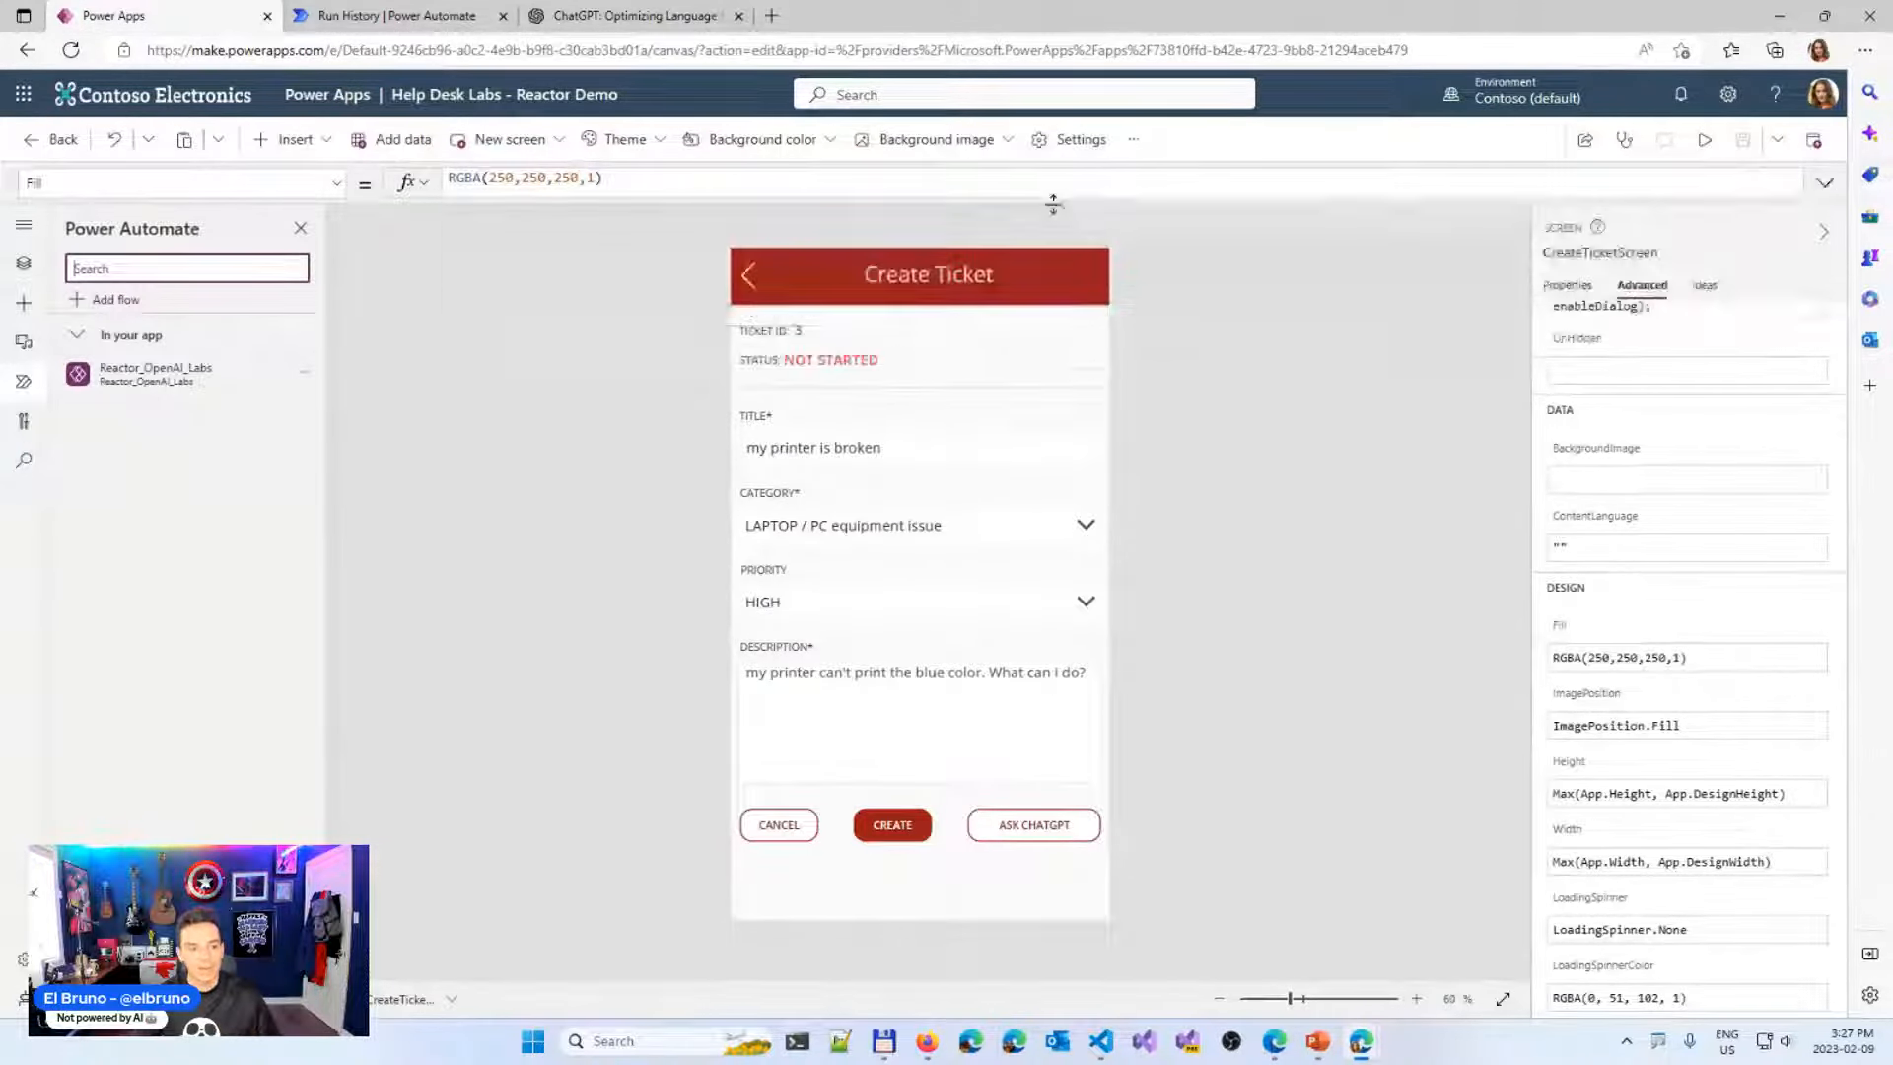
click(311, 376)
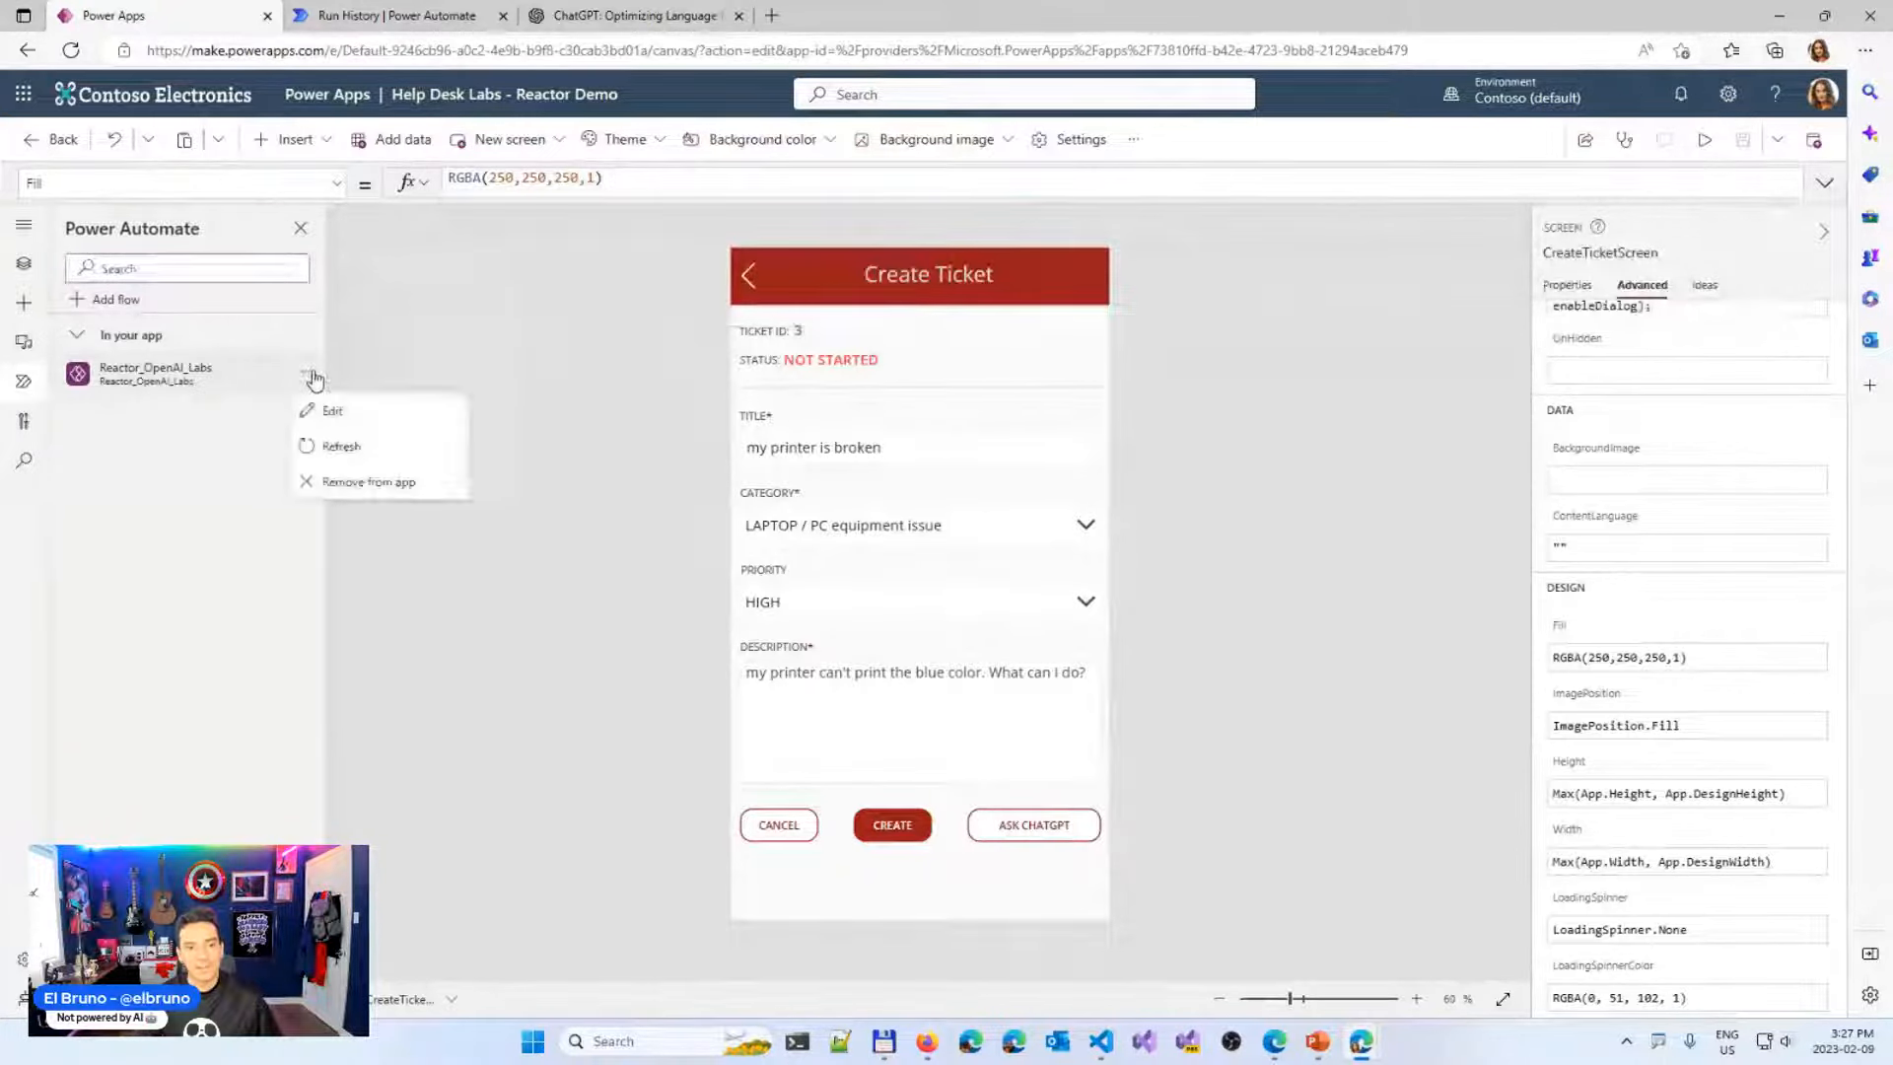
click(331, 410)
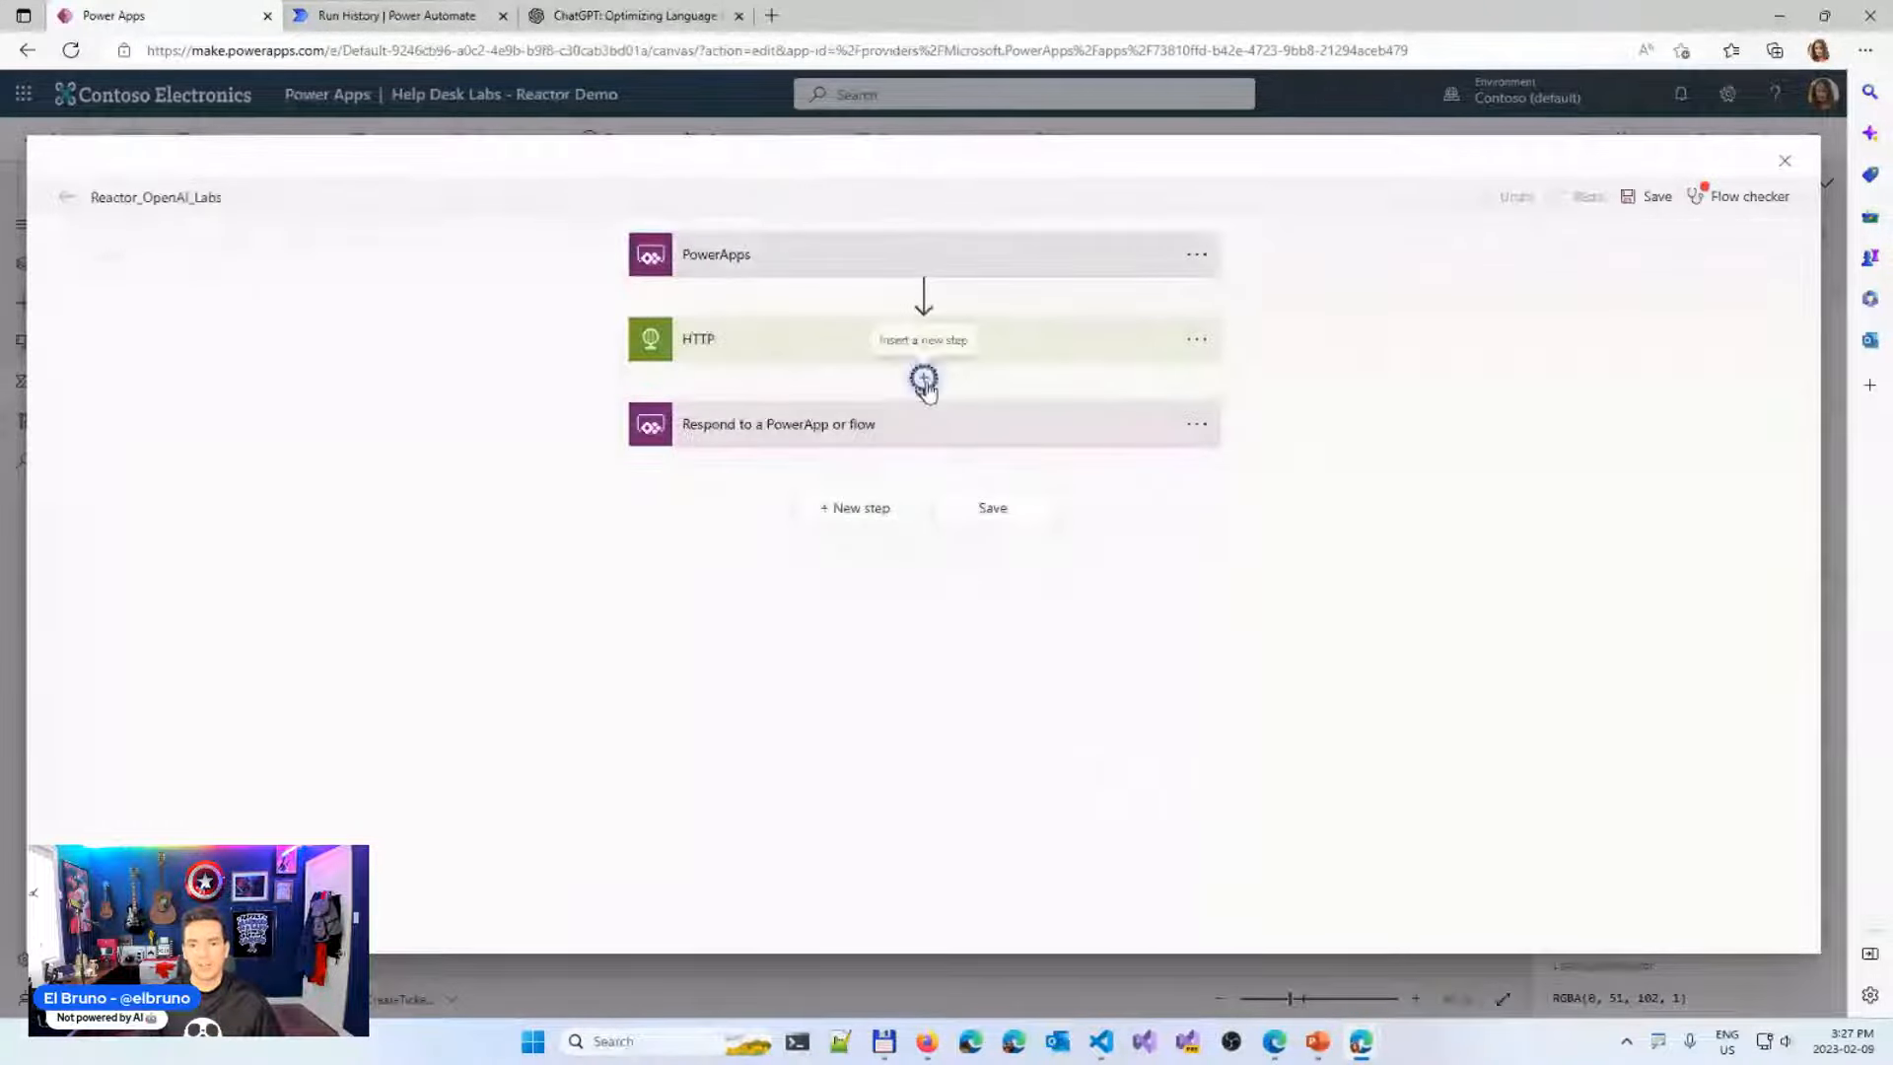
Insert a Parse JSON action between HTTP and the PowerApp response, using the HTTP Body as its content
click(925, 378)
click(908, 408)
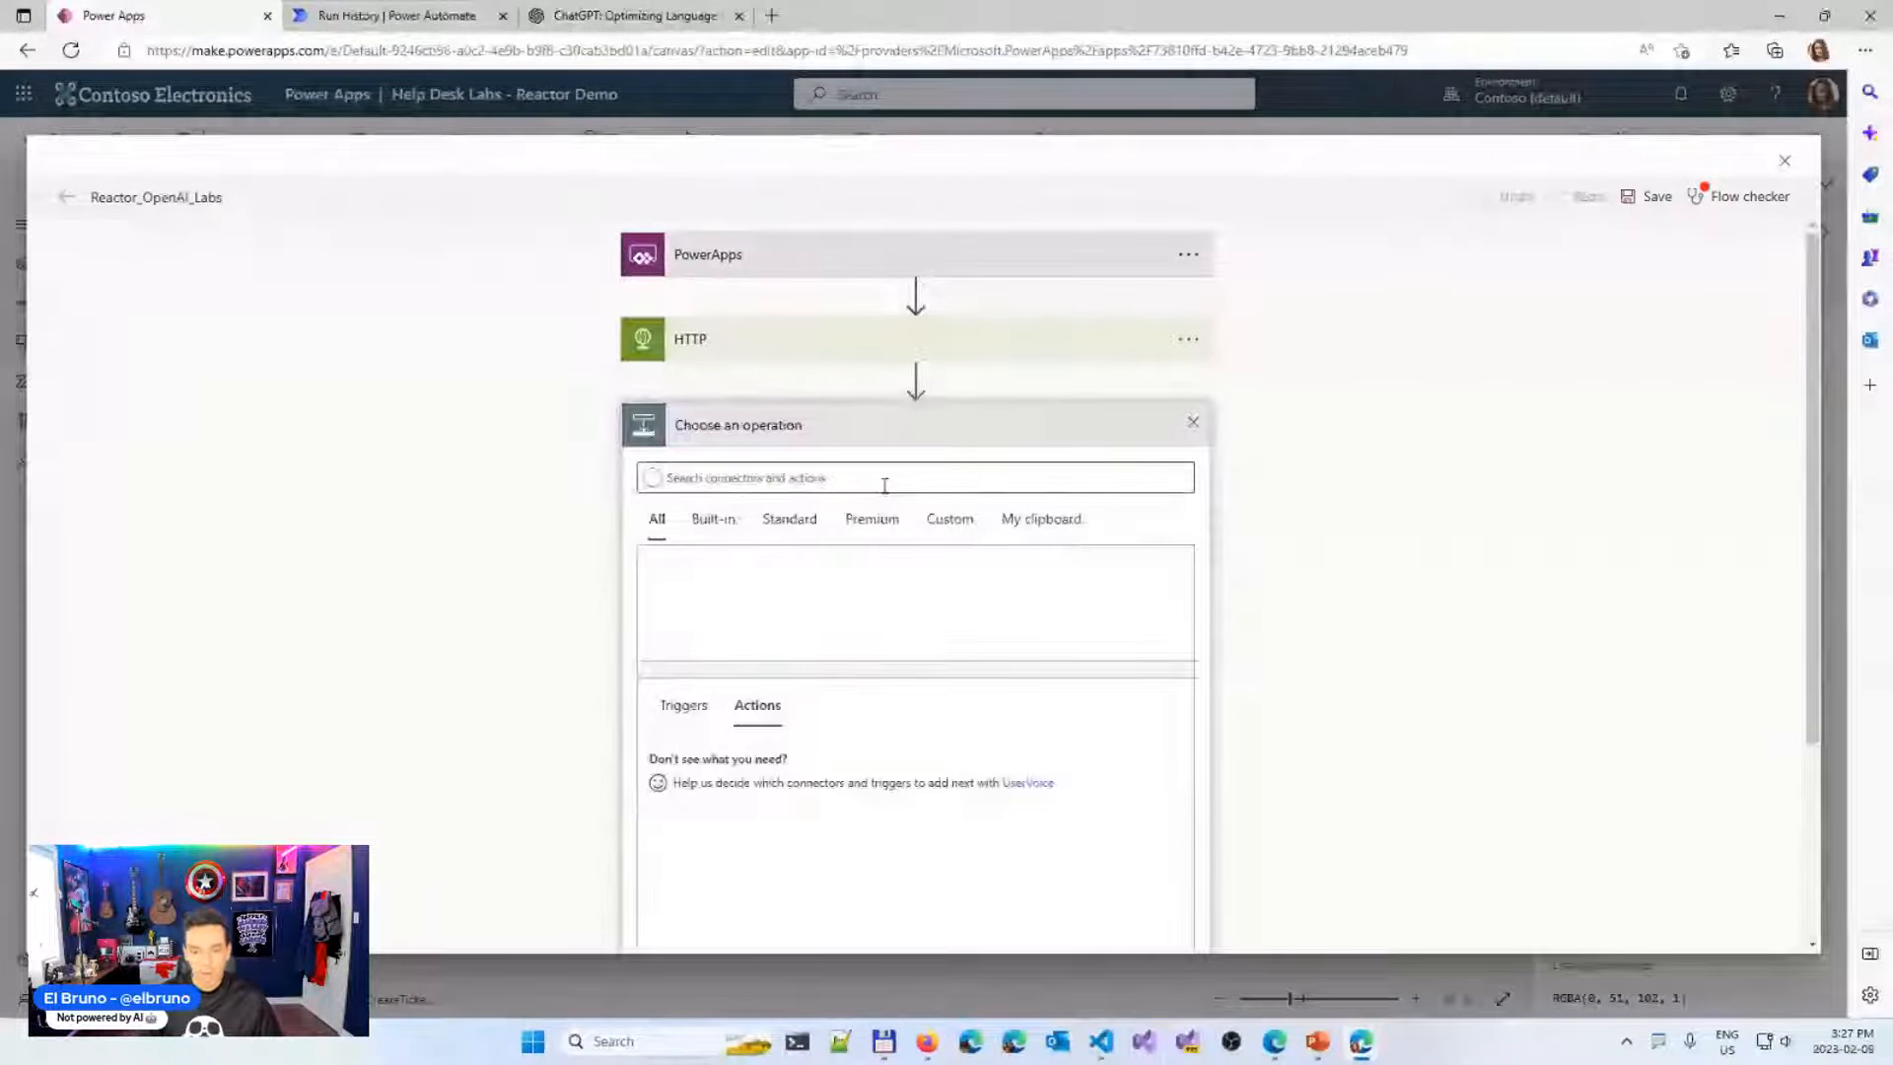
text(json)
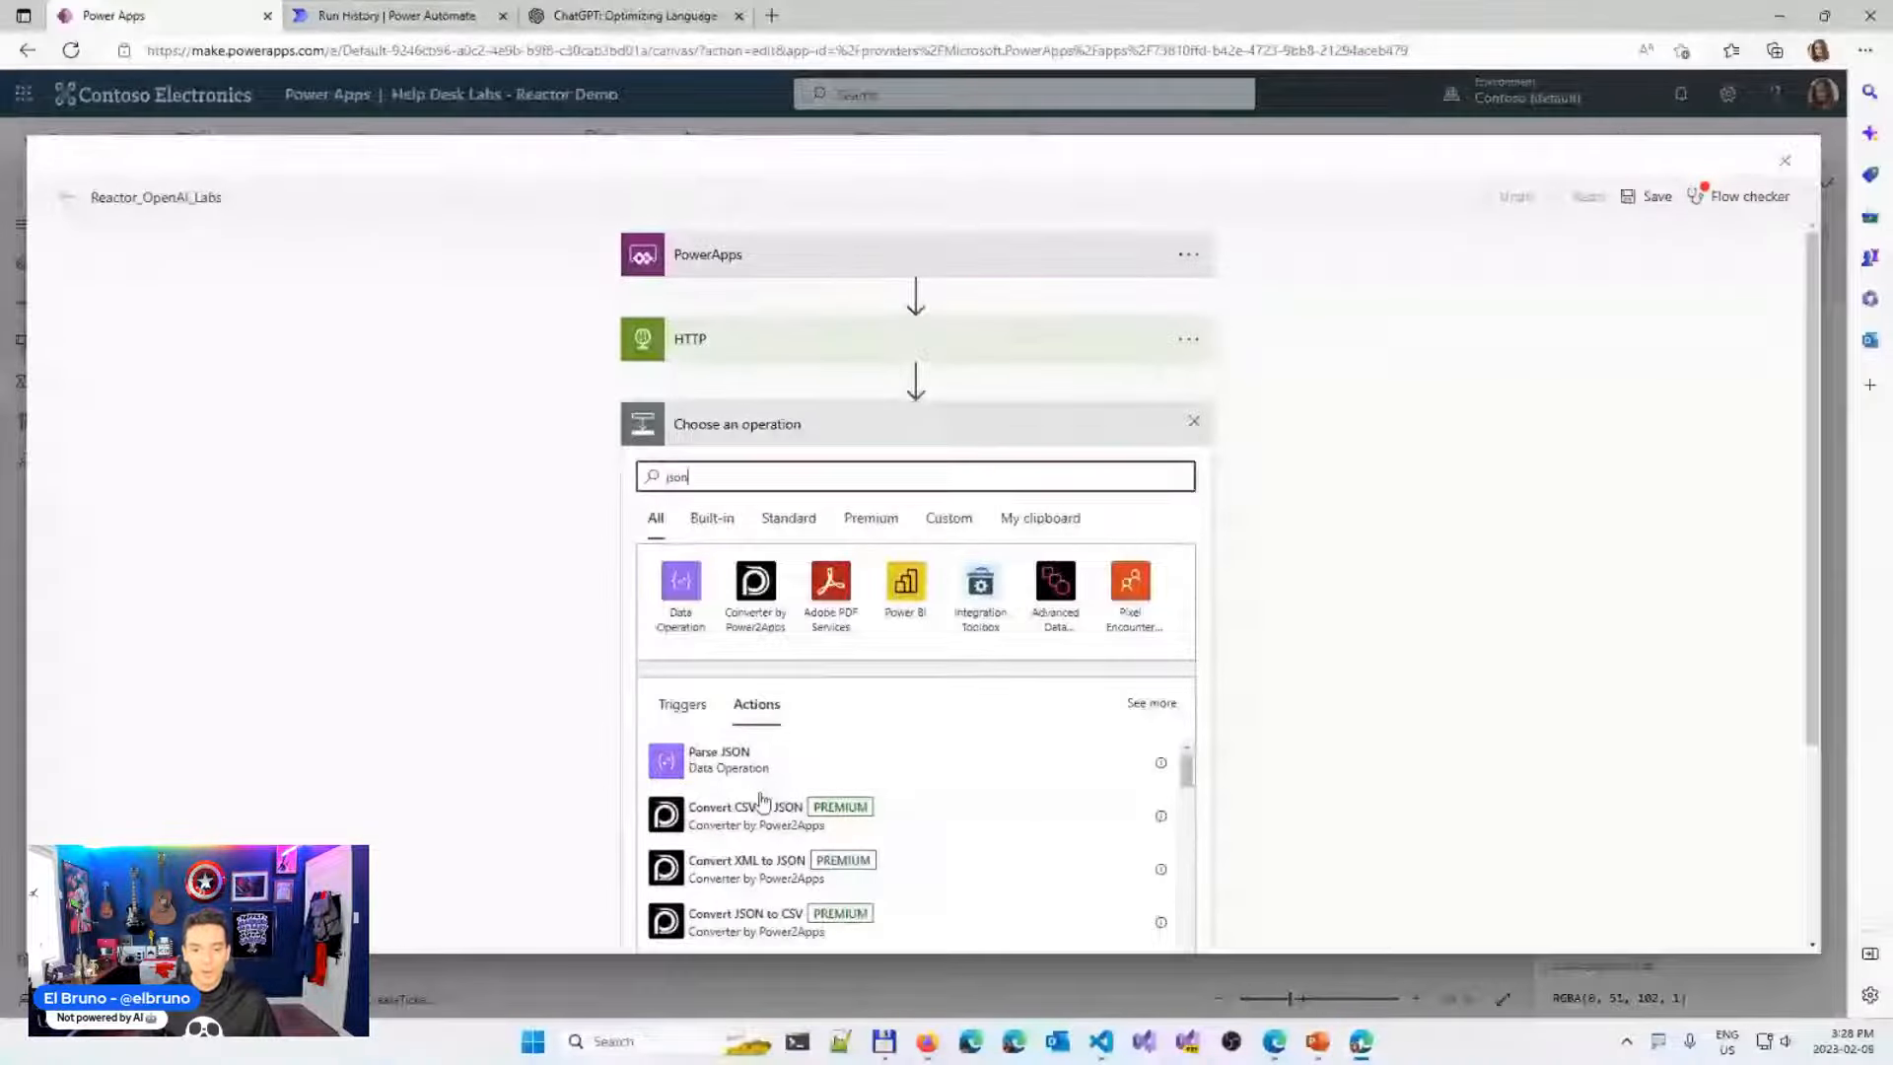
click(752, 770)
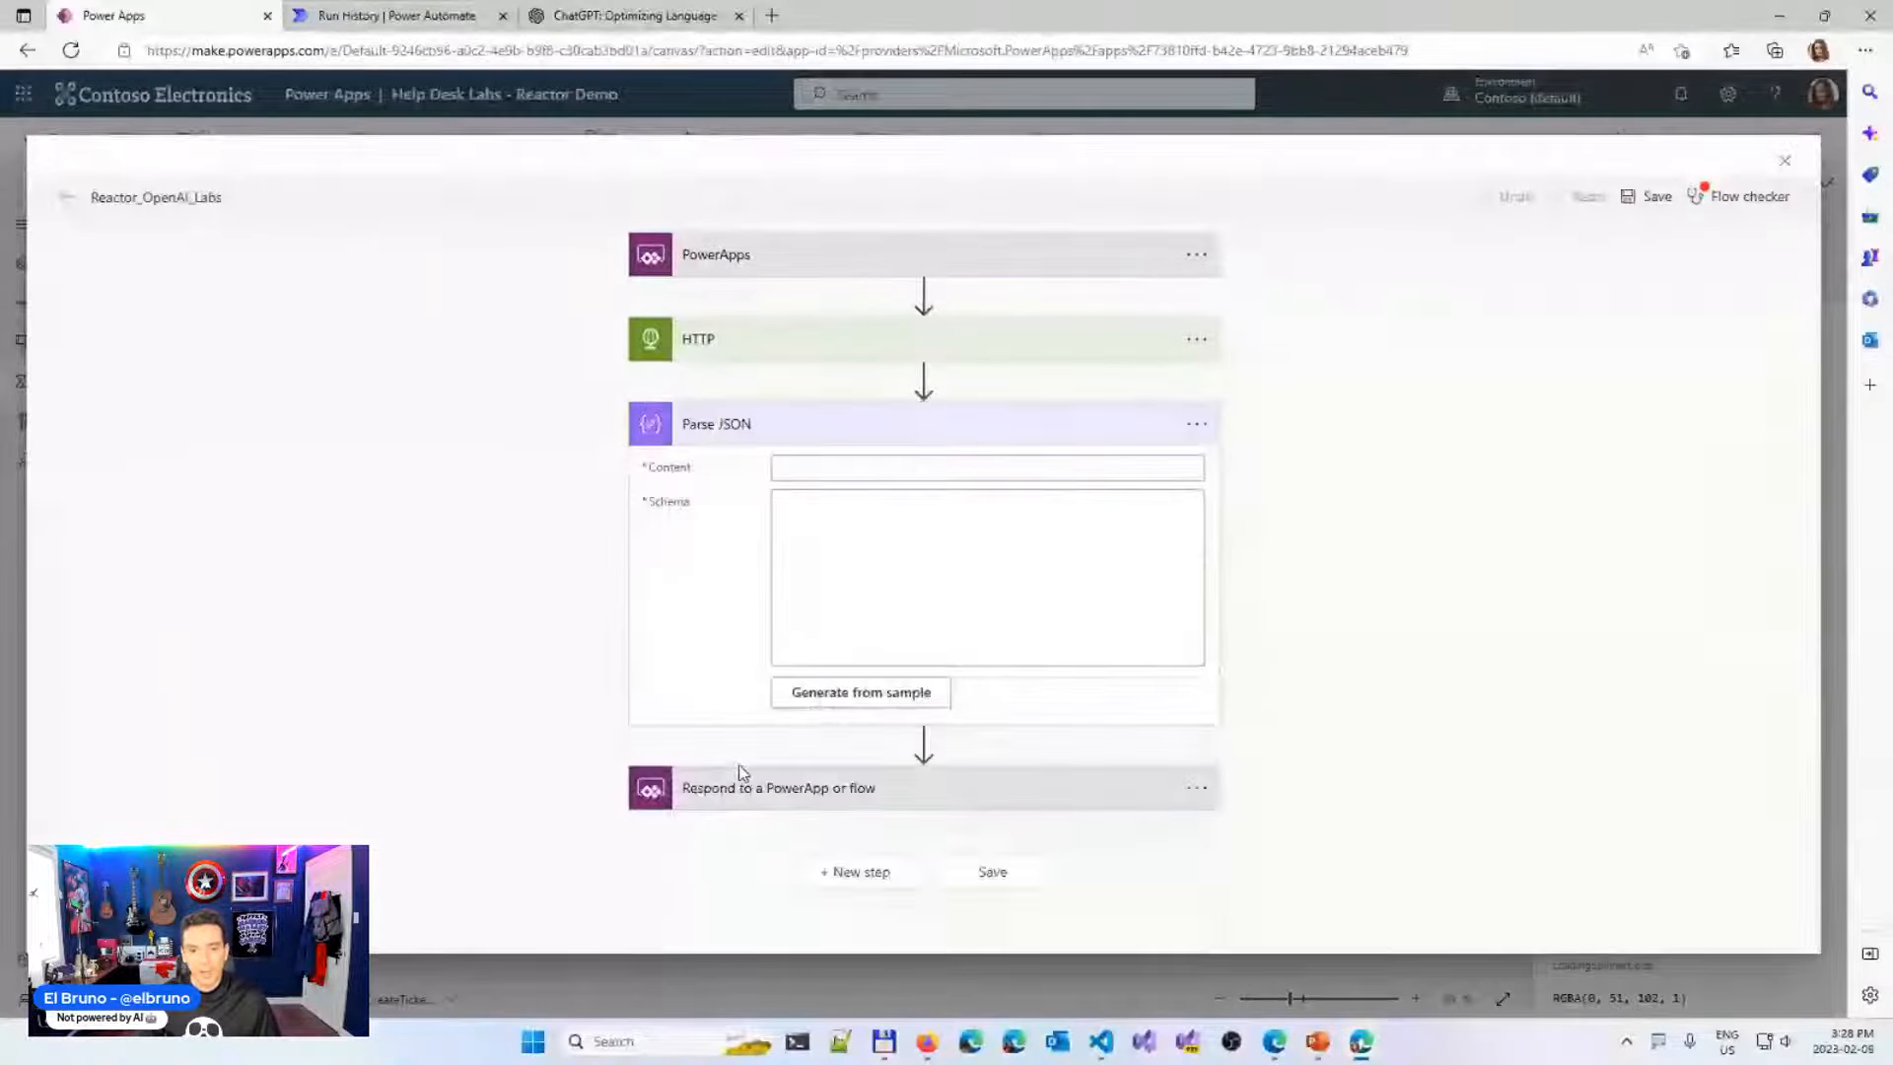
click(847, 468)
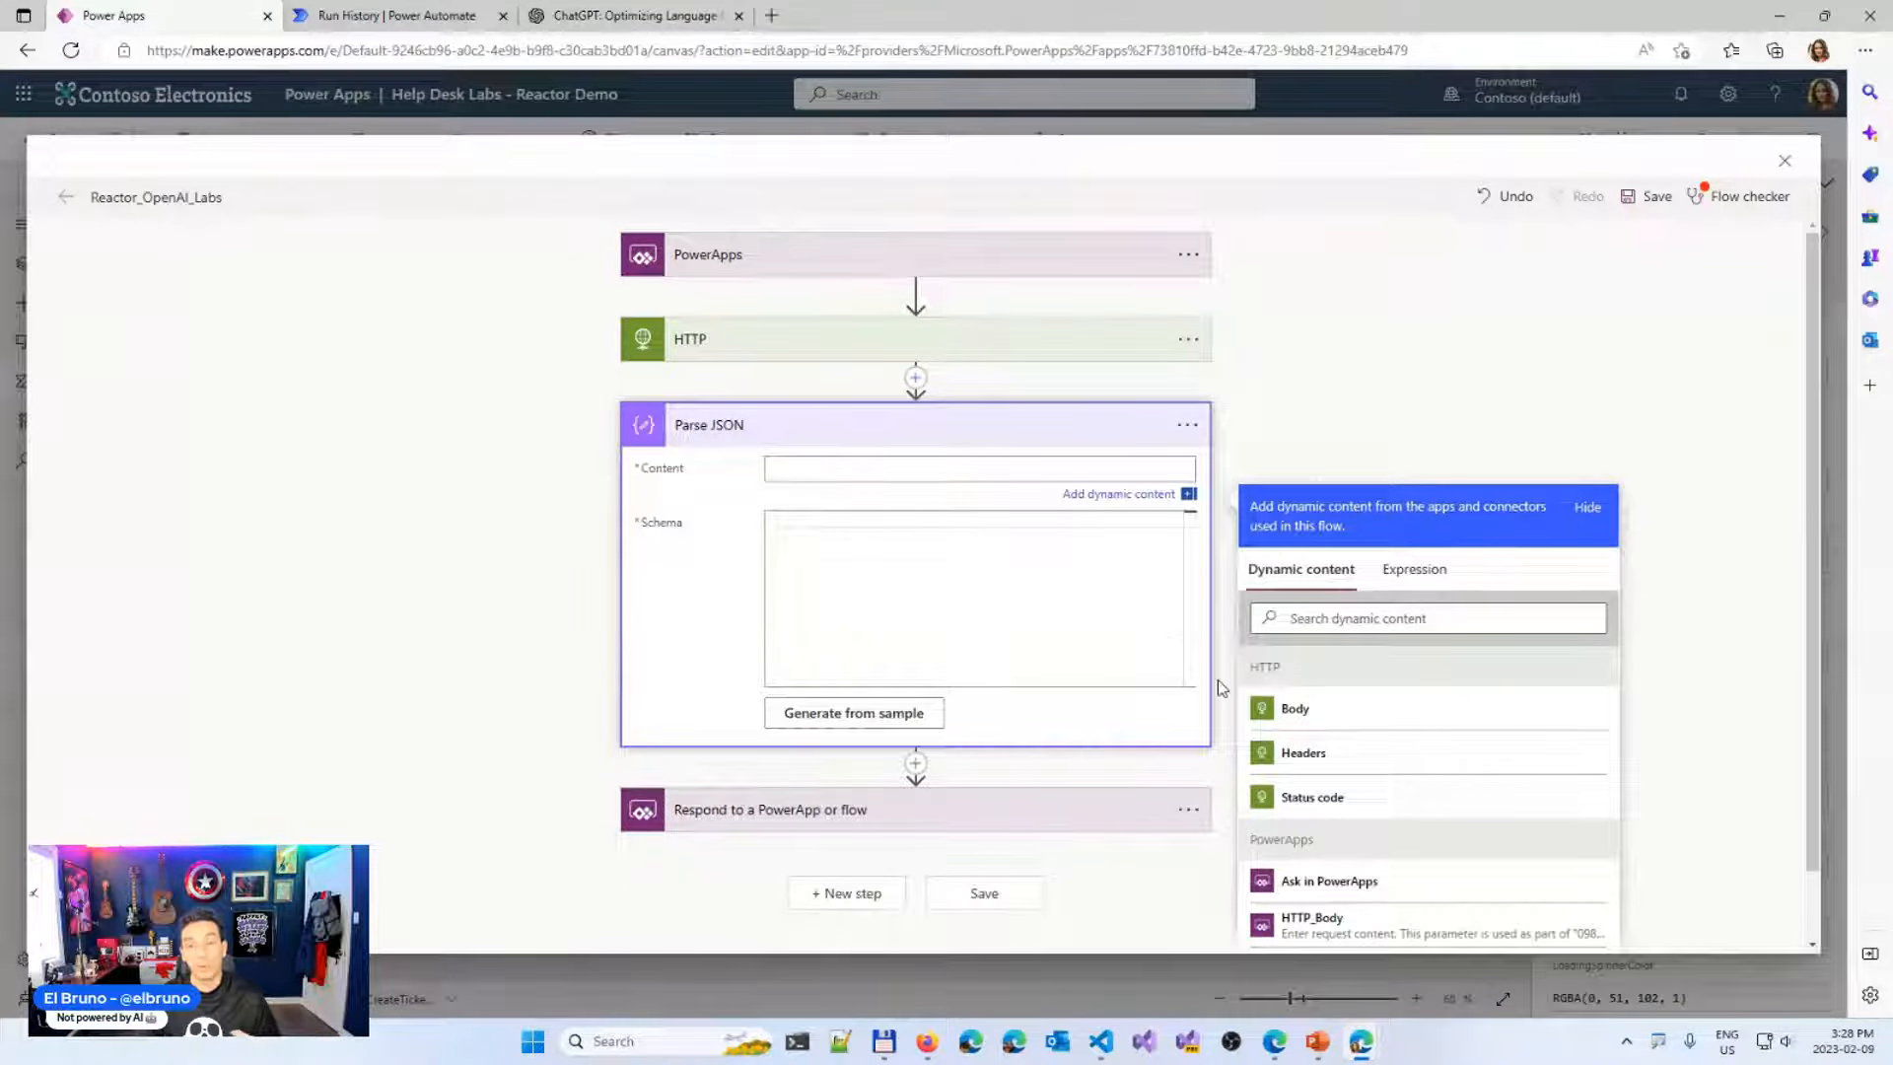
click(1295, 709)
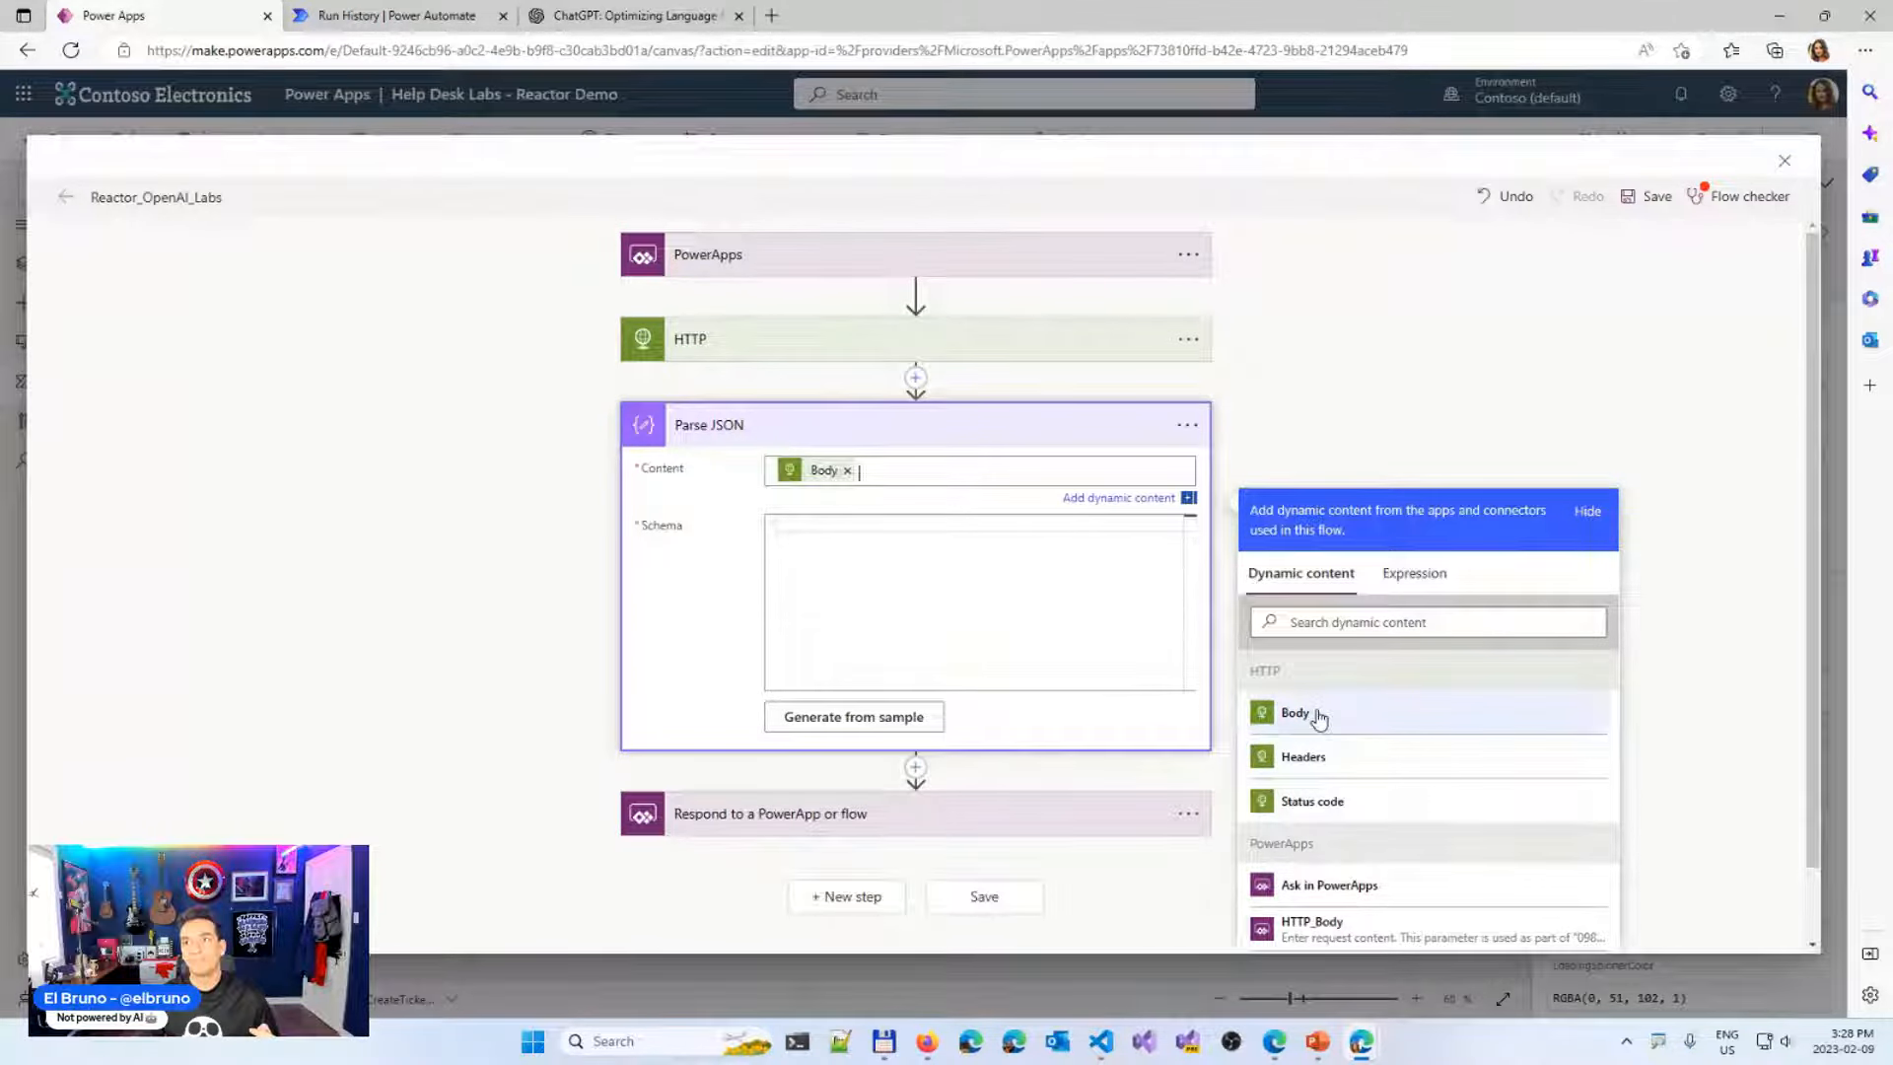
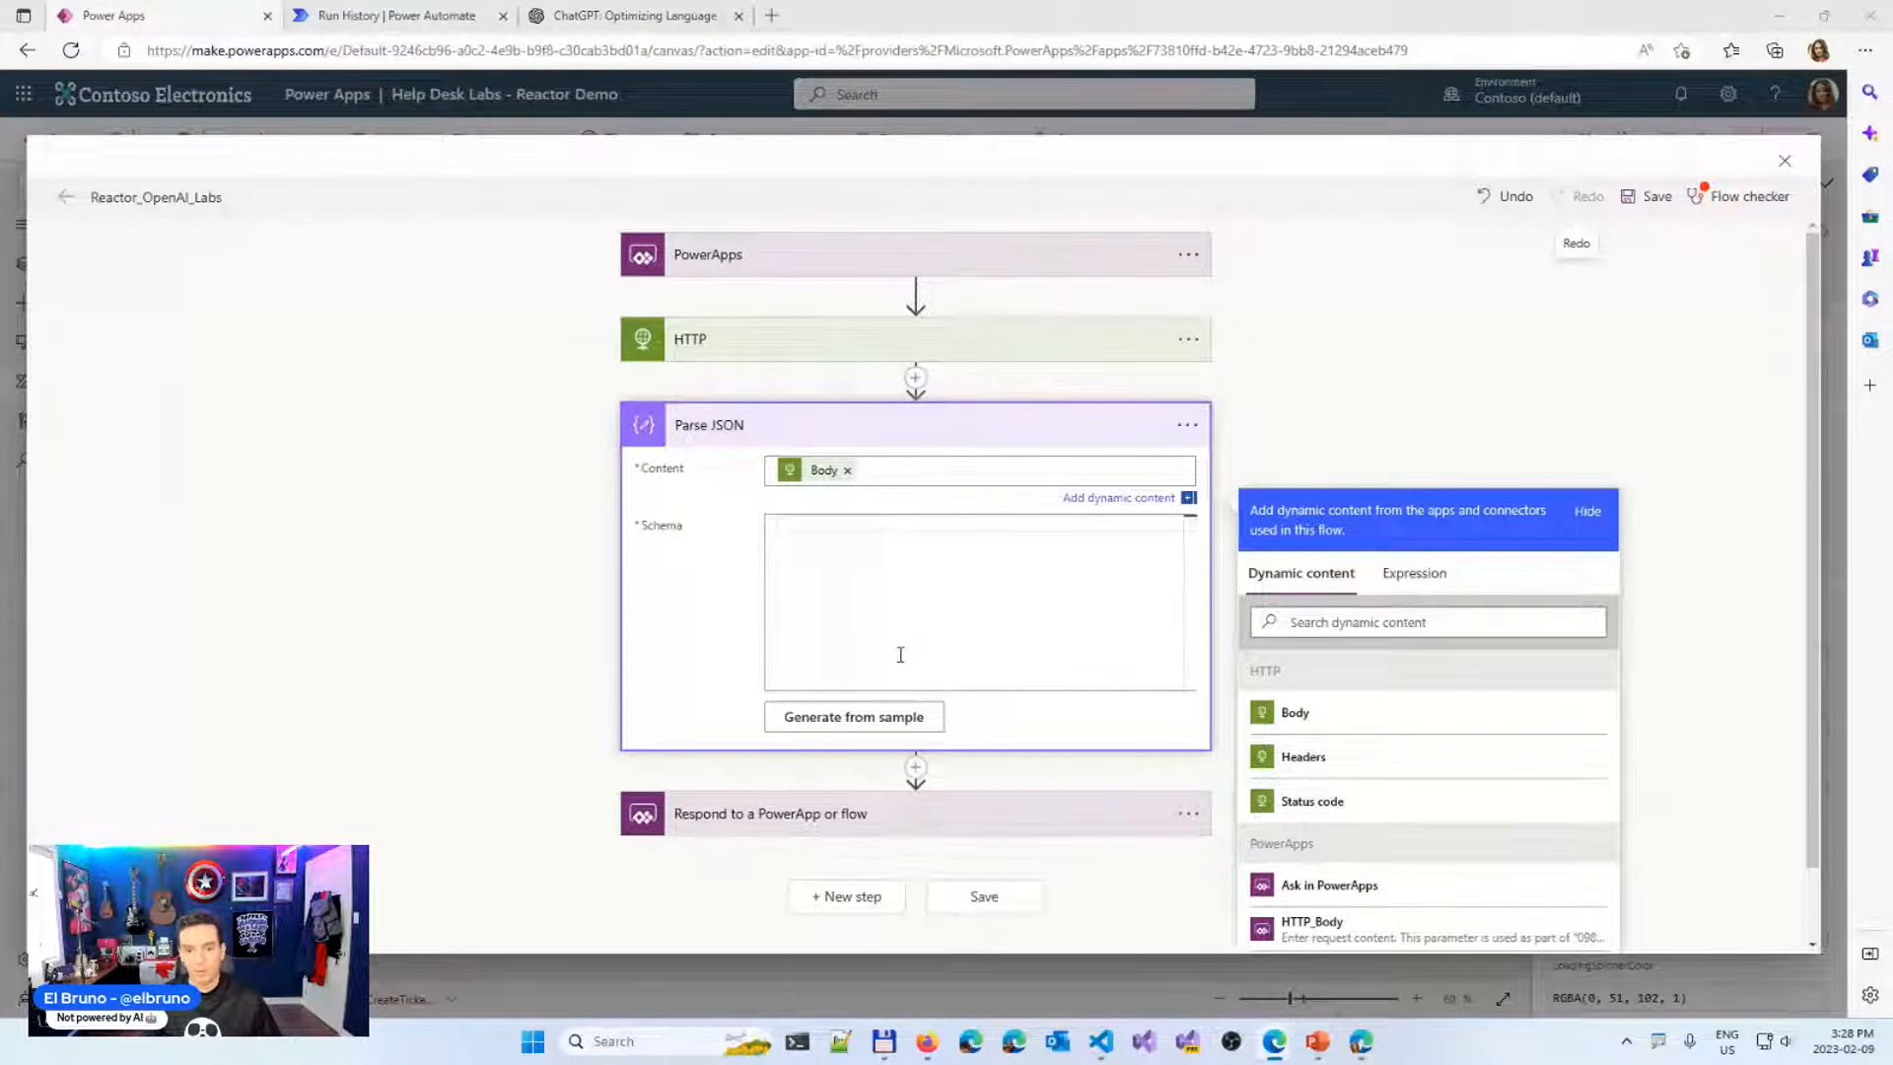
Generate the Parse JSON schema from the copied OpenAI response body as the sample payload
click(854, 717)
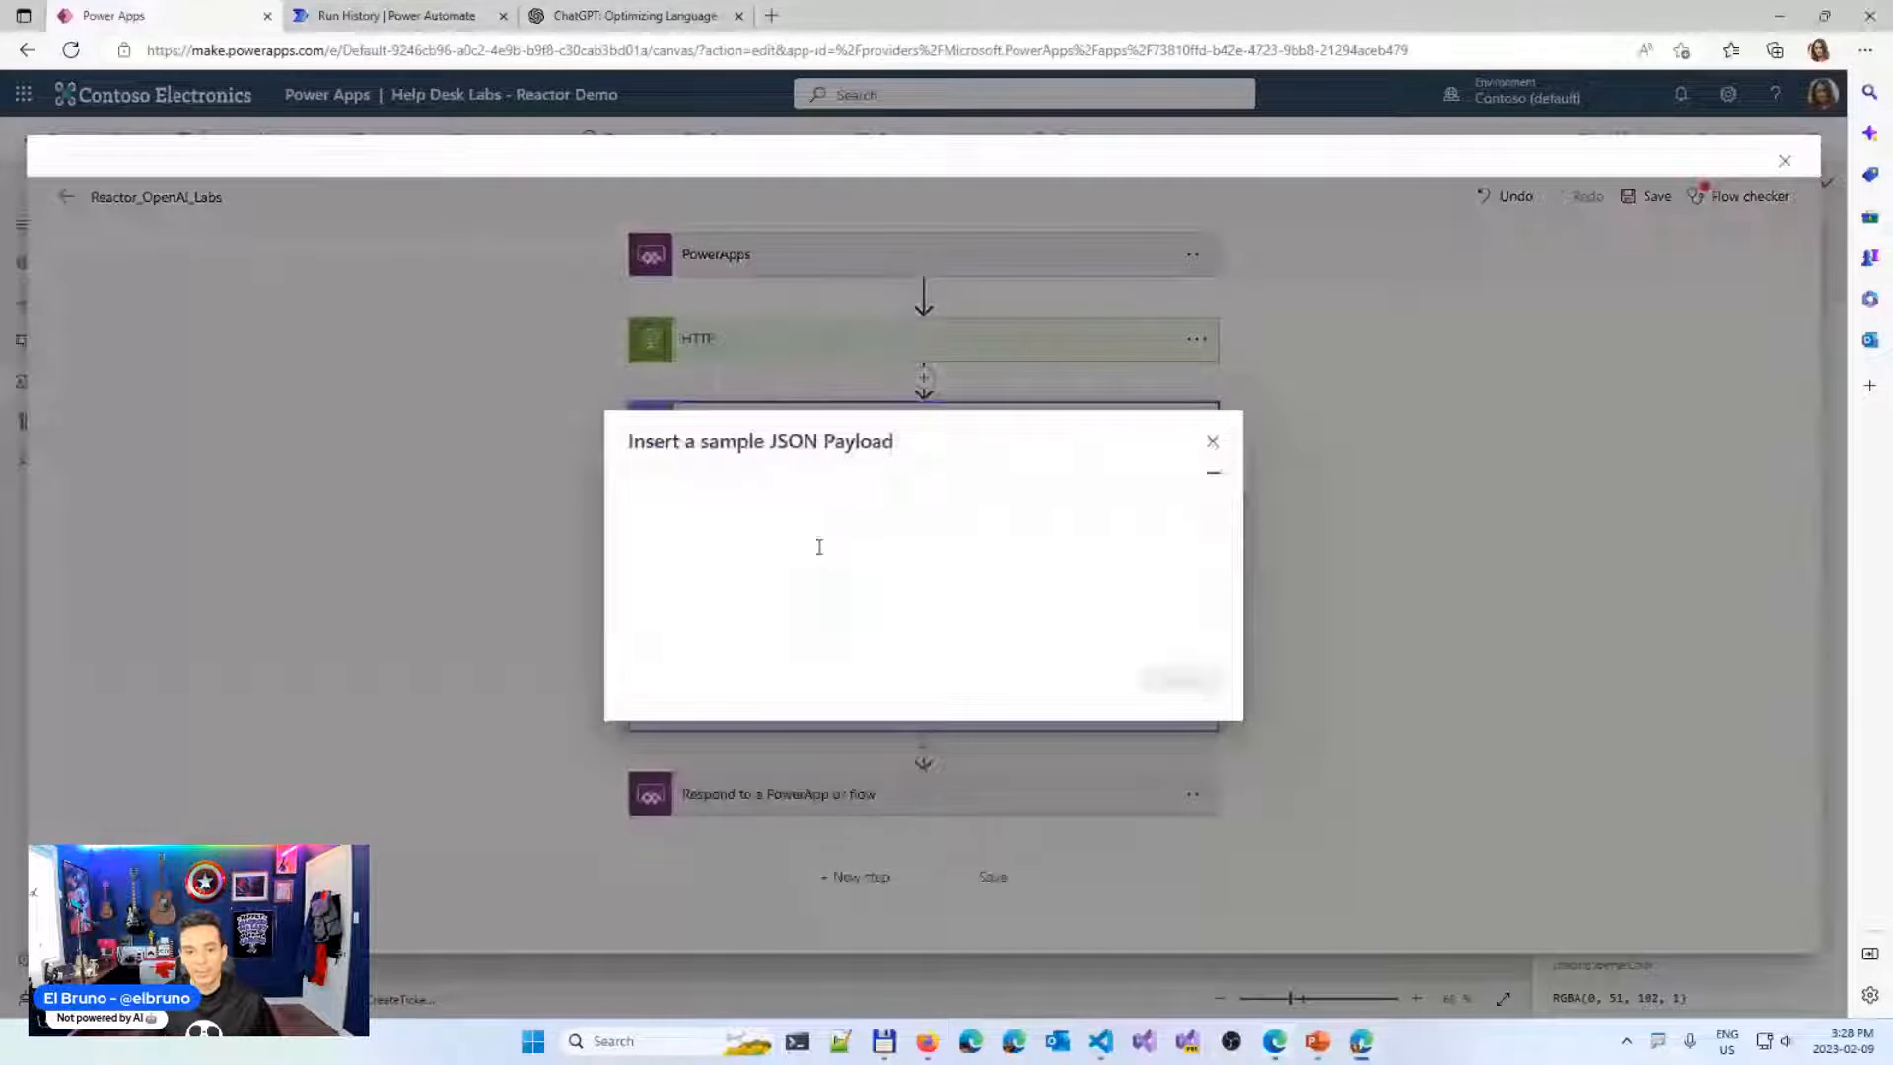
click(820, 547)
key(ctrl+v)
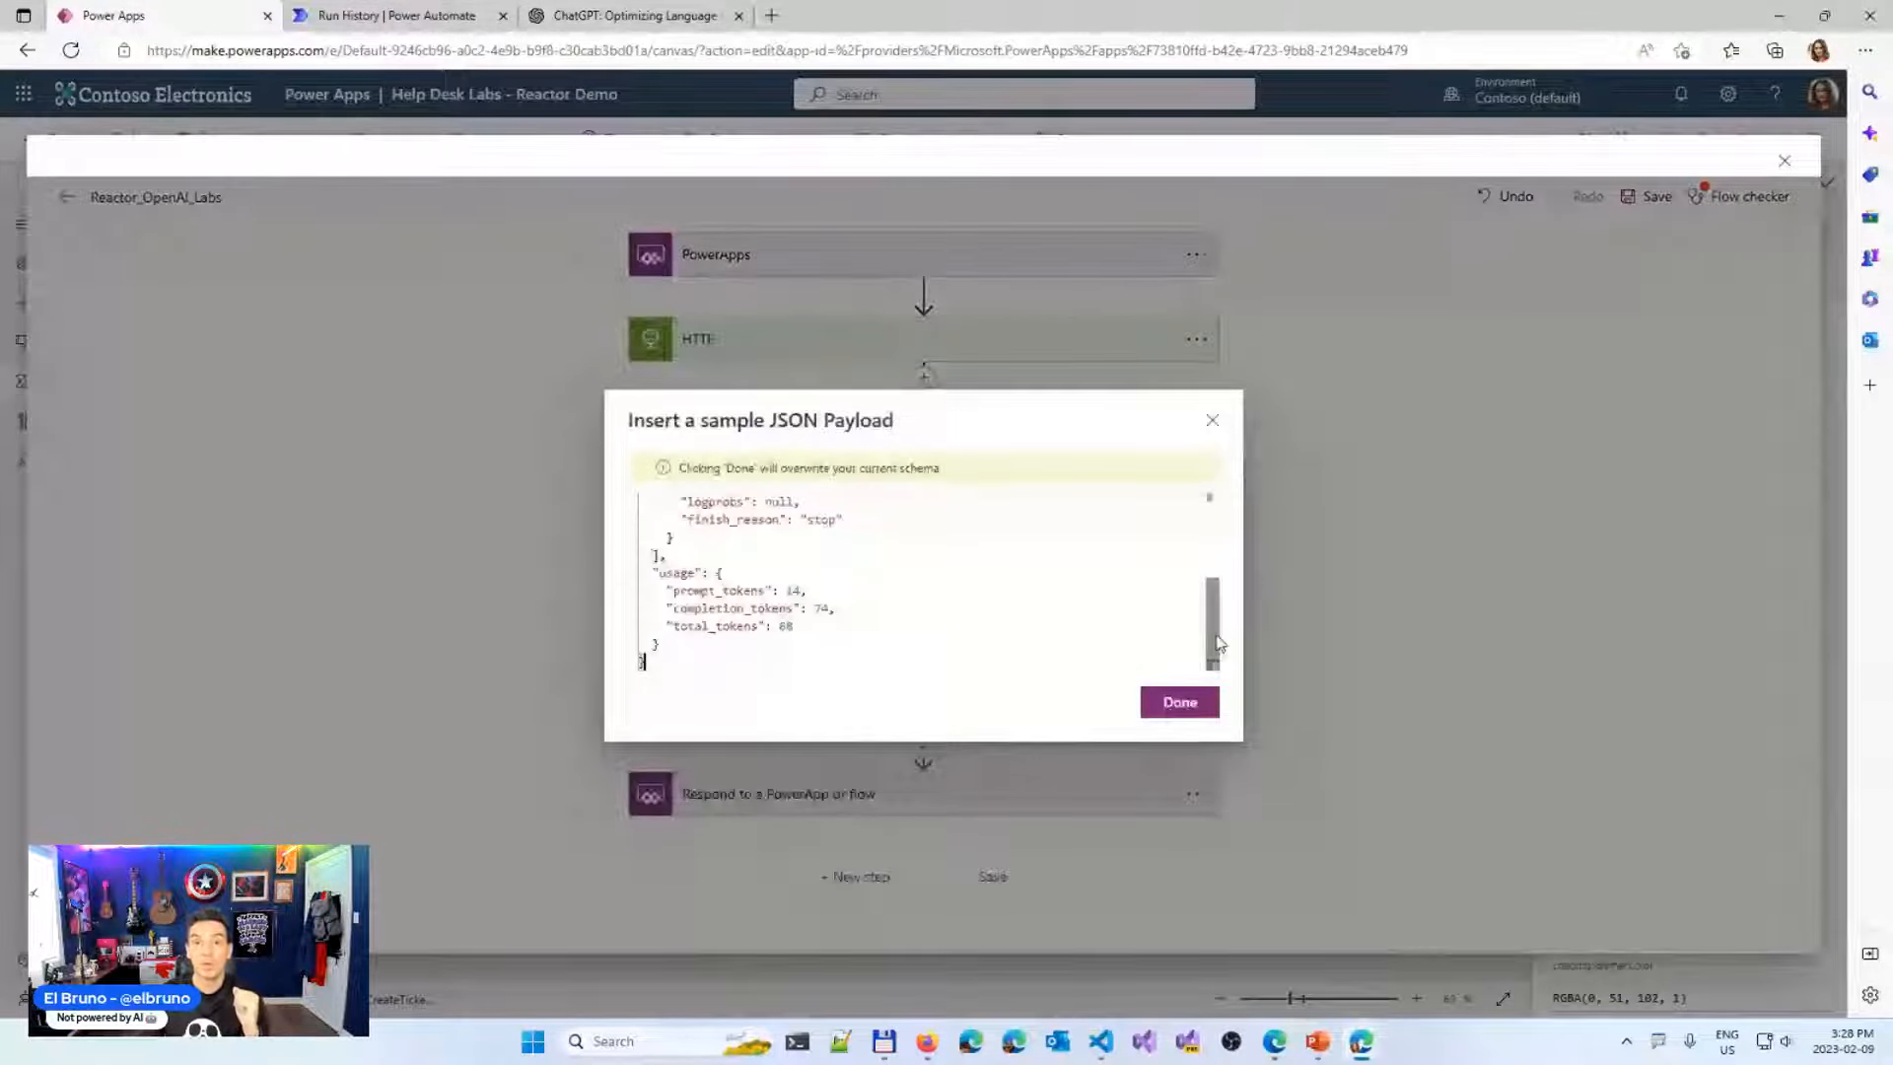
drag(1218, 643, 1207, 549)
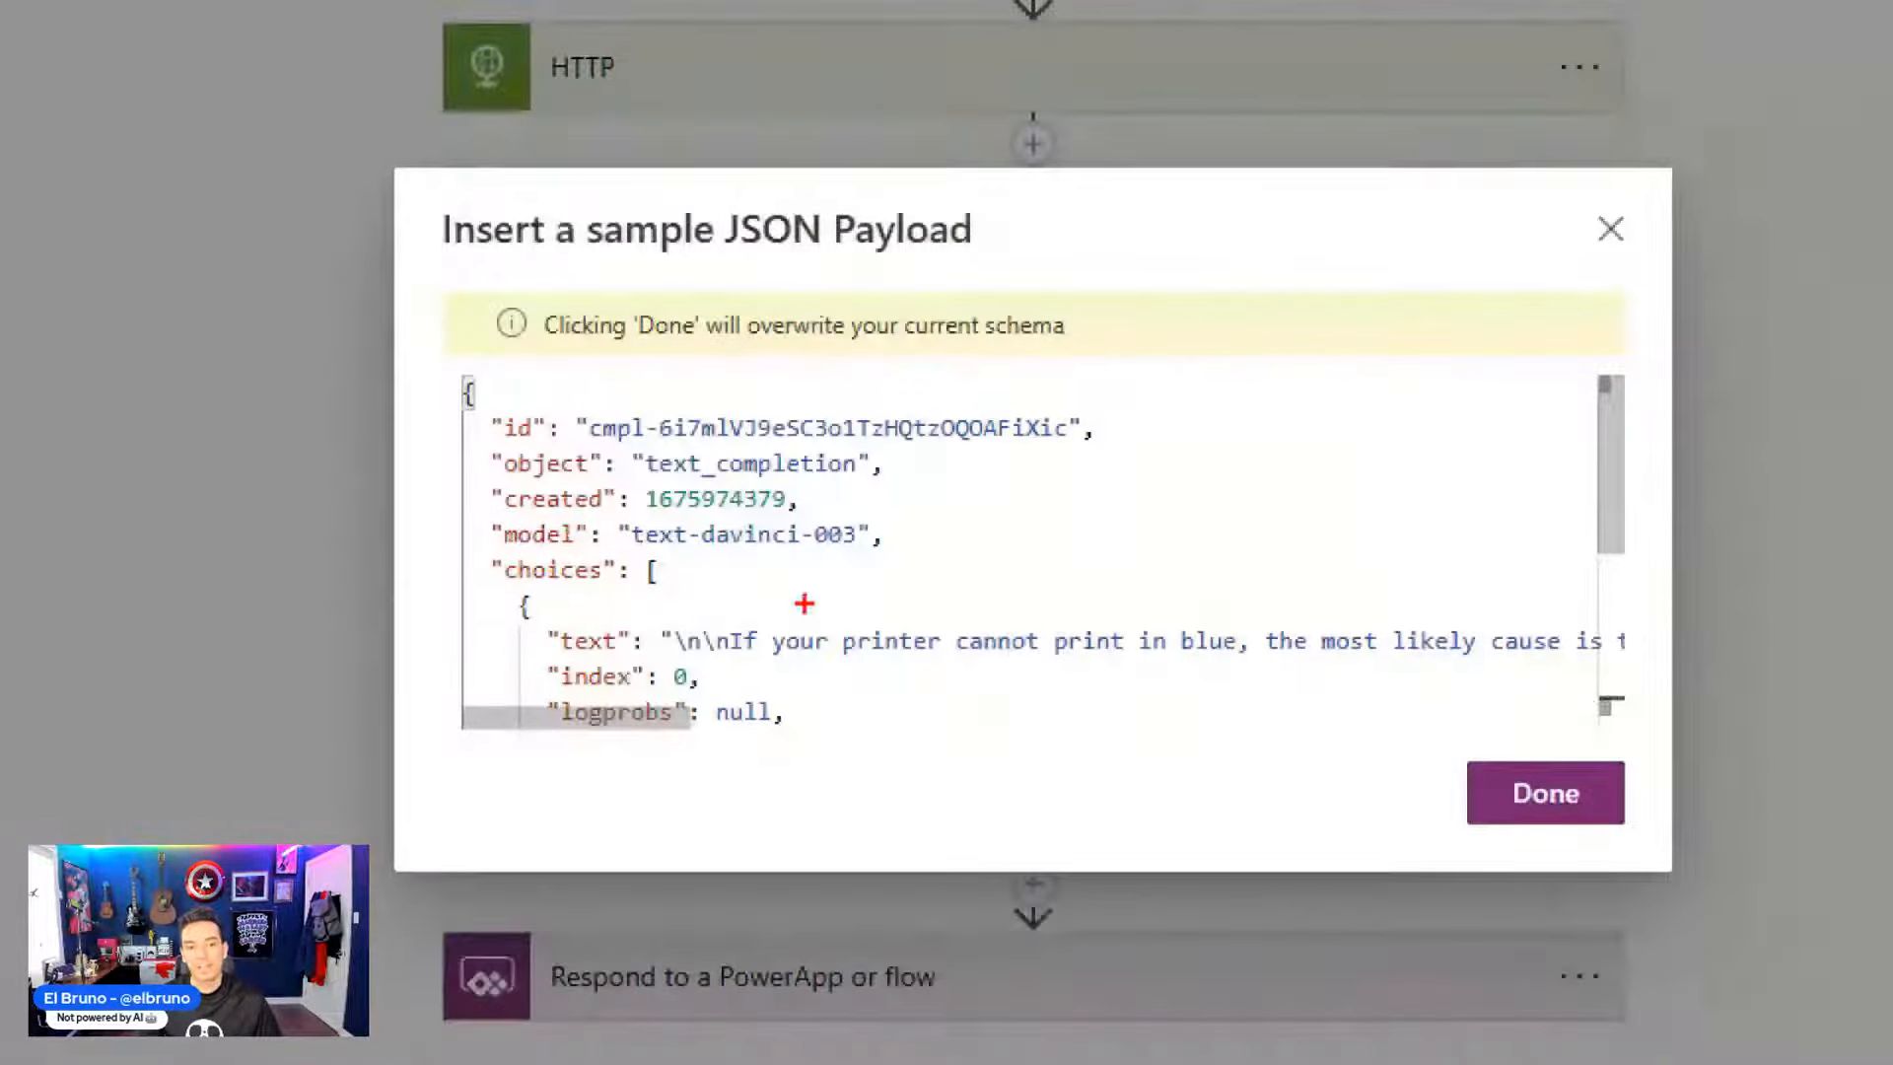
mouse_move(424, 422)
mouse_down()
mouse_move(473, 422)
mouse_move(454, 461)
mouse_move(488, 501)
mouse_move(460, 568)
mouse_move(483, 568)
mouse_up()
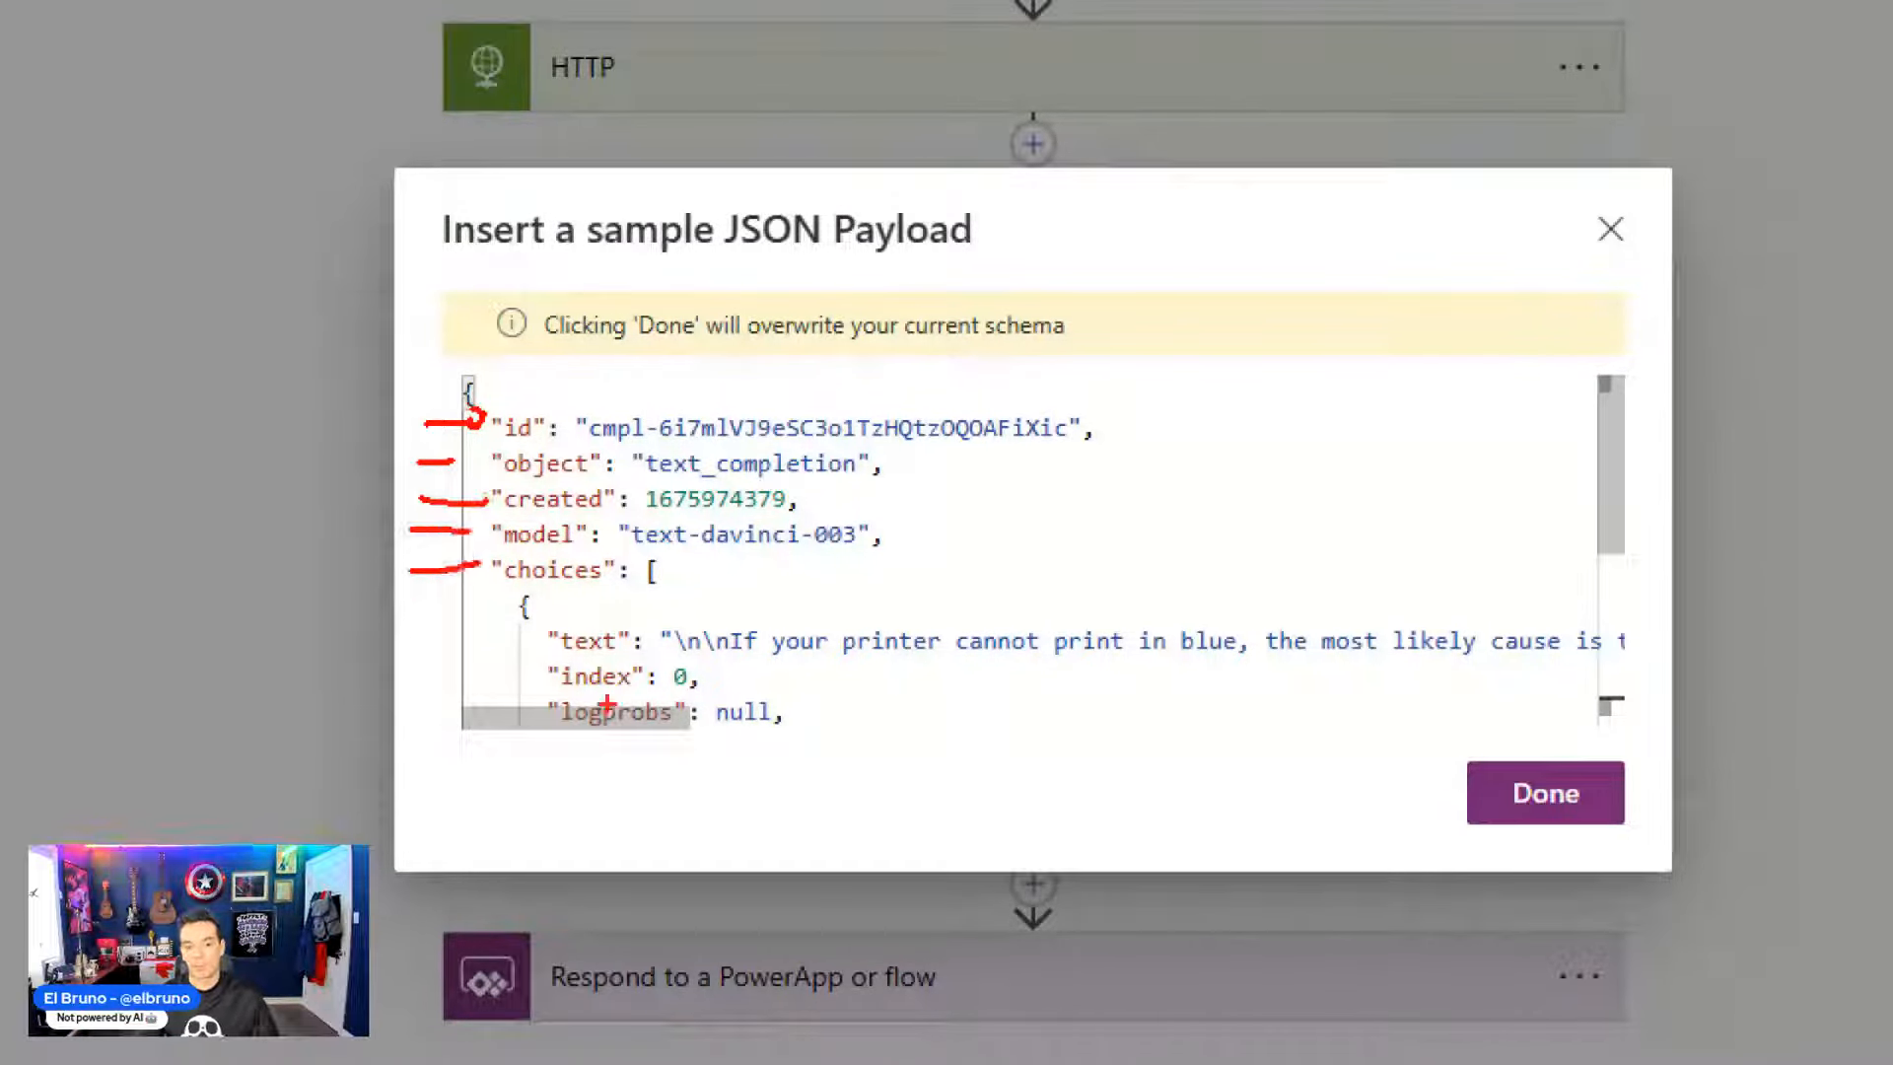
key(Escape)
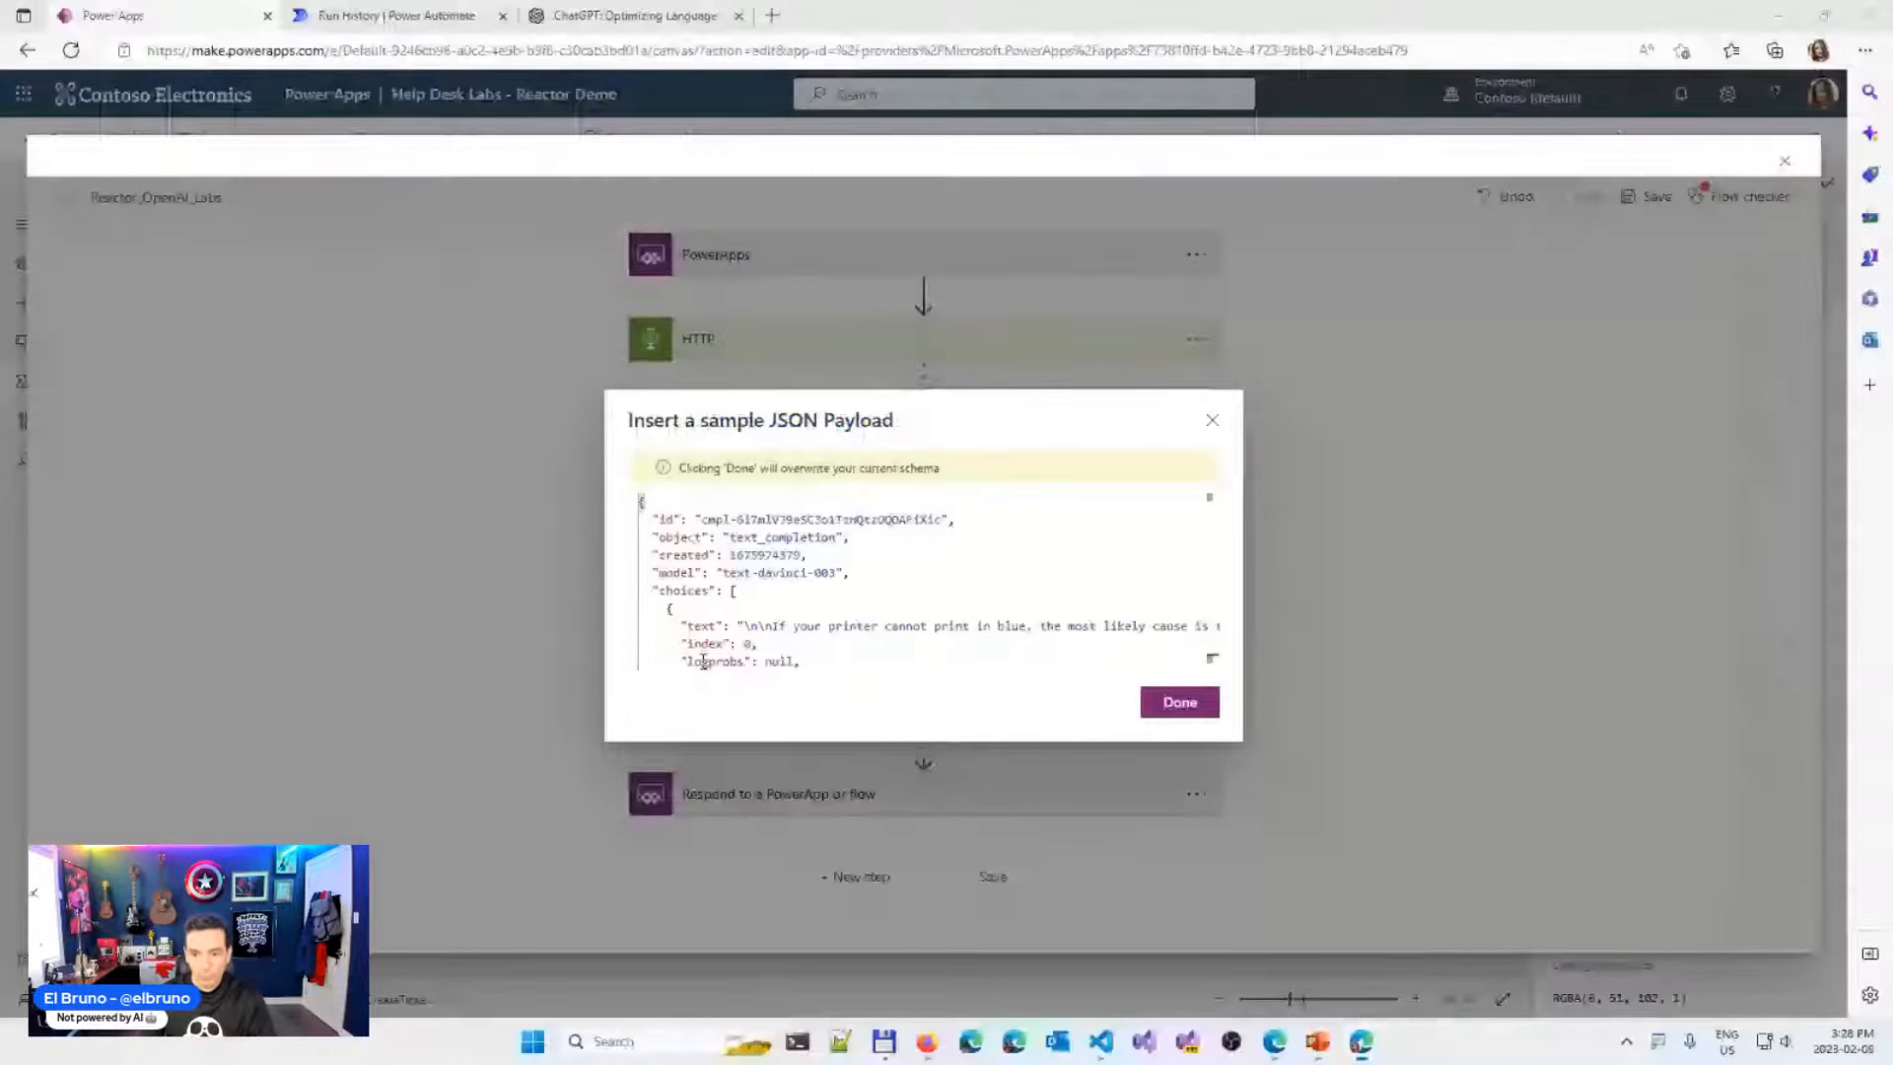
click(1179, 702)
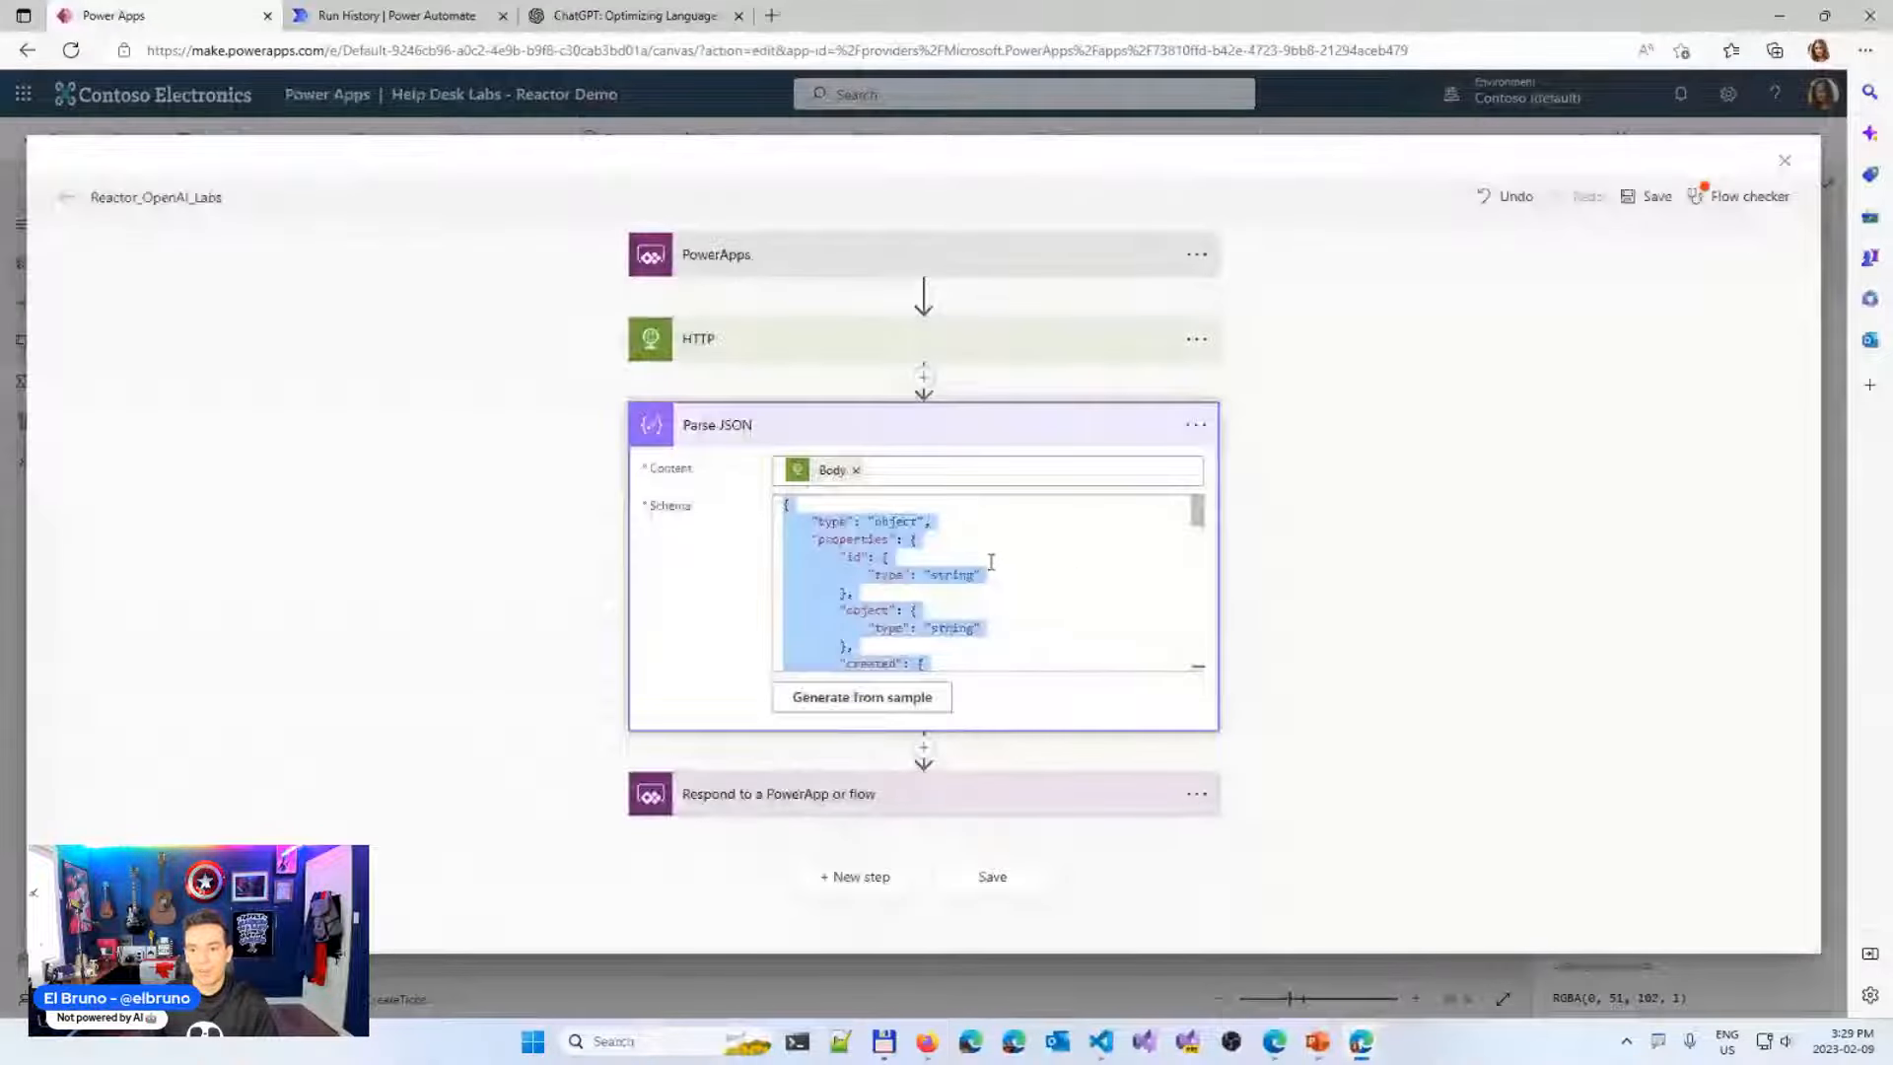
Rename the Parse JSON action to "Parse JSON from Body"
click(1178, 442)
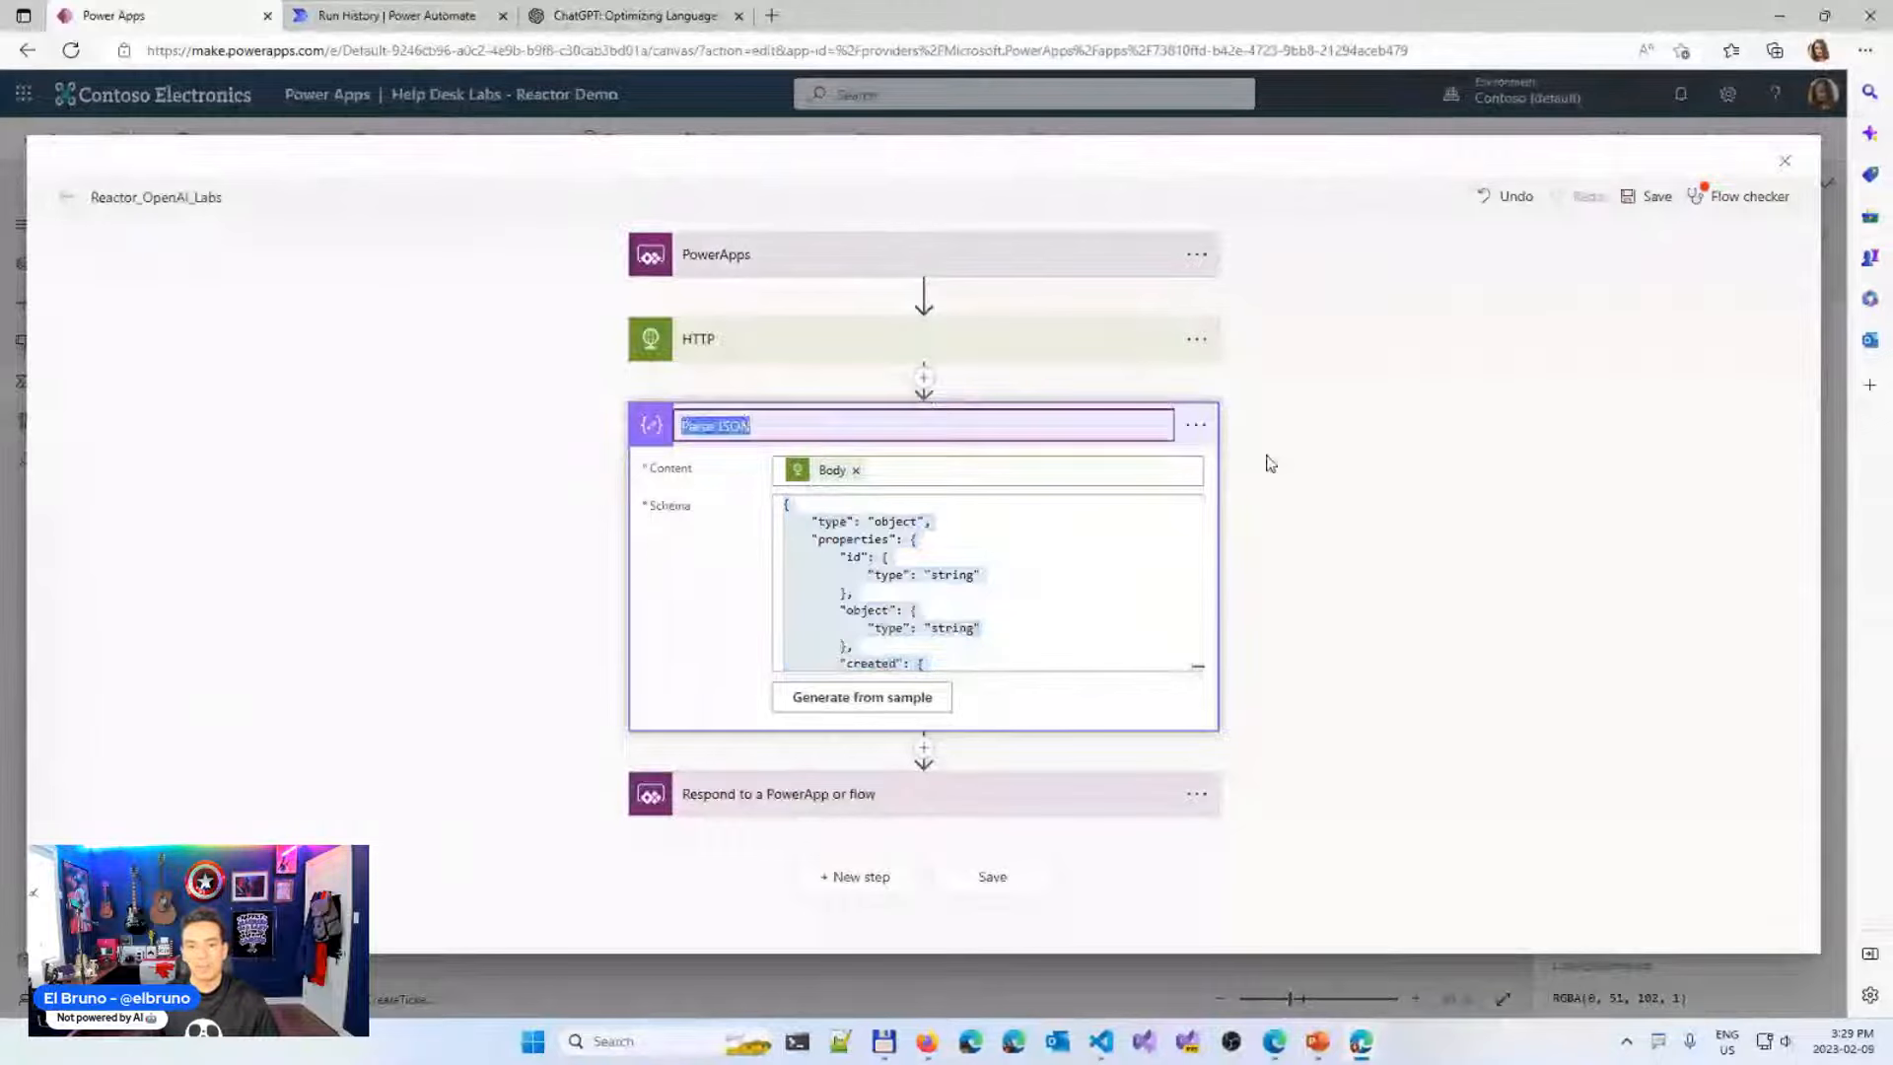
click(852, 422)
text(from G)
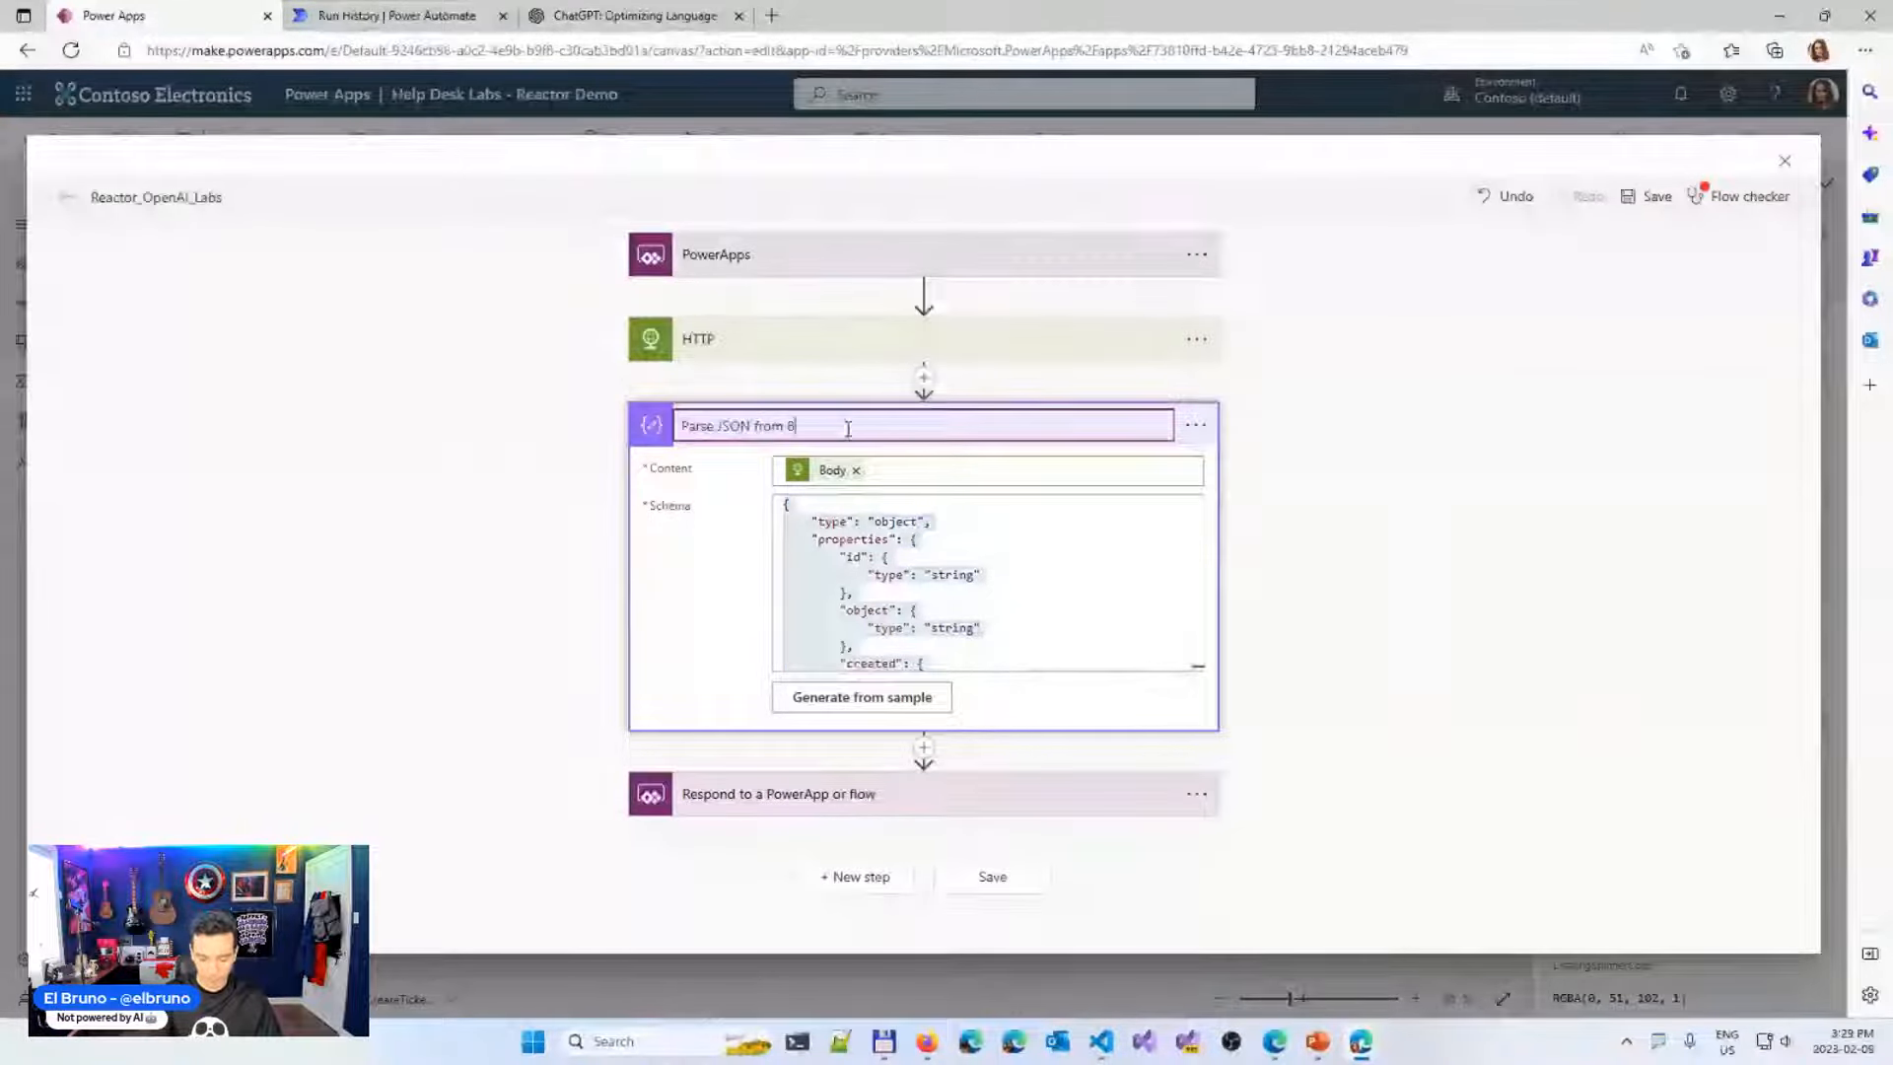
text(ody)
key(Return)
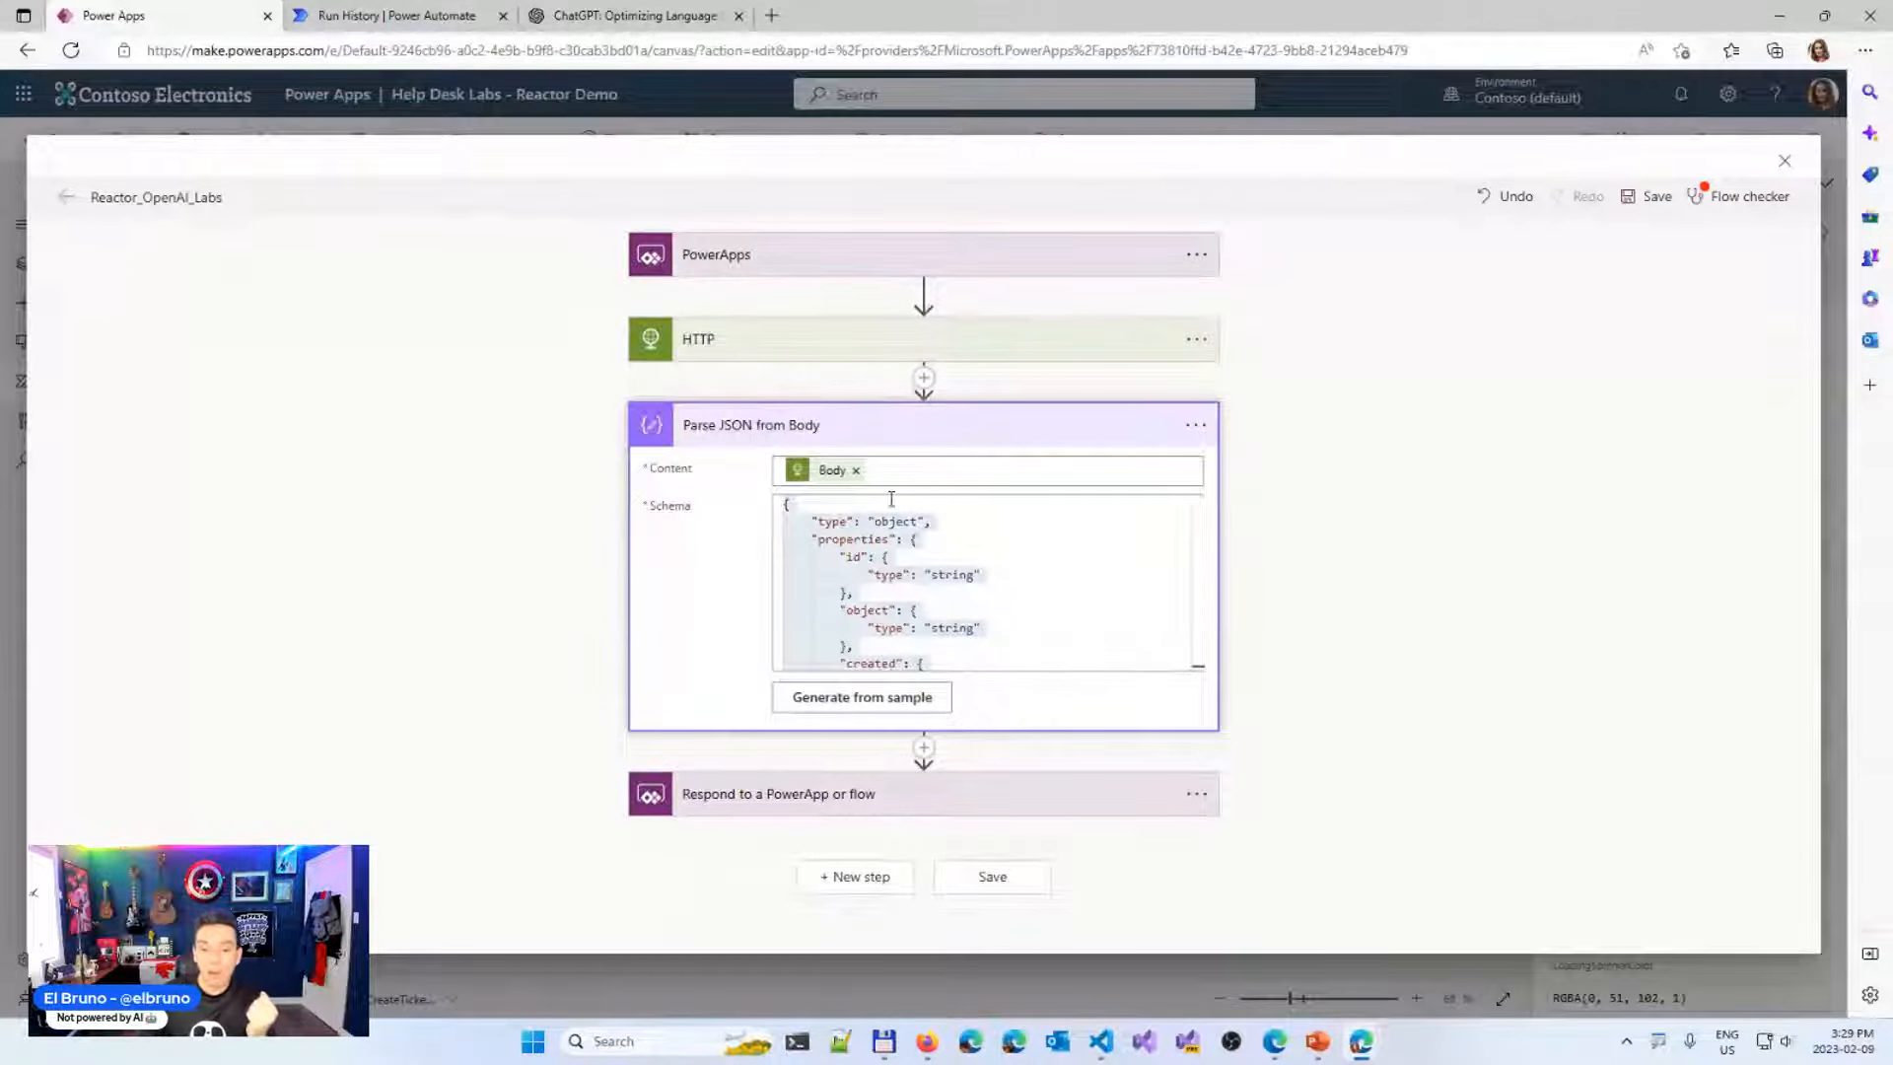
Remove the Body value from the openAIResponse output in the Respond to a PowerApp or flow action
click(880, 807)
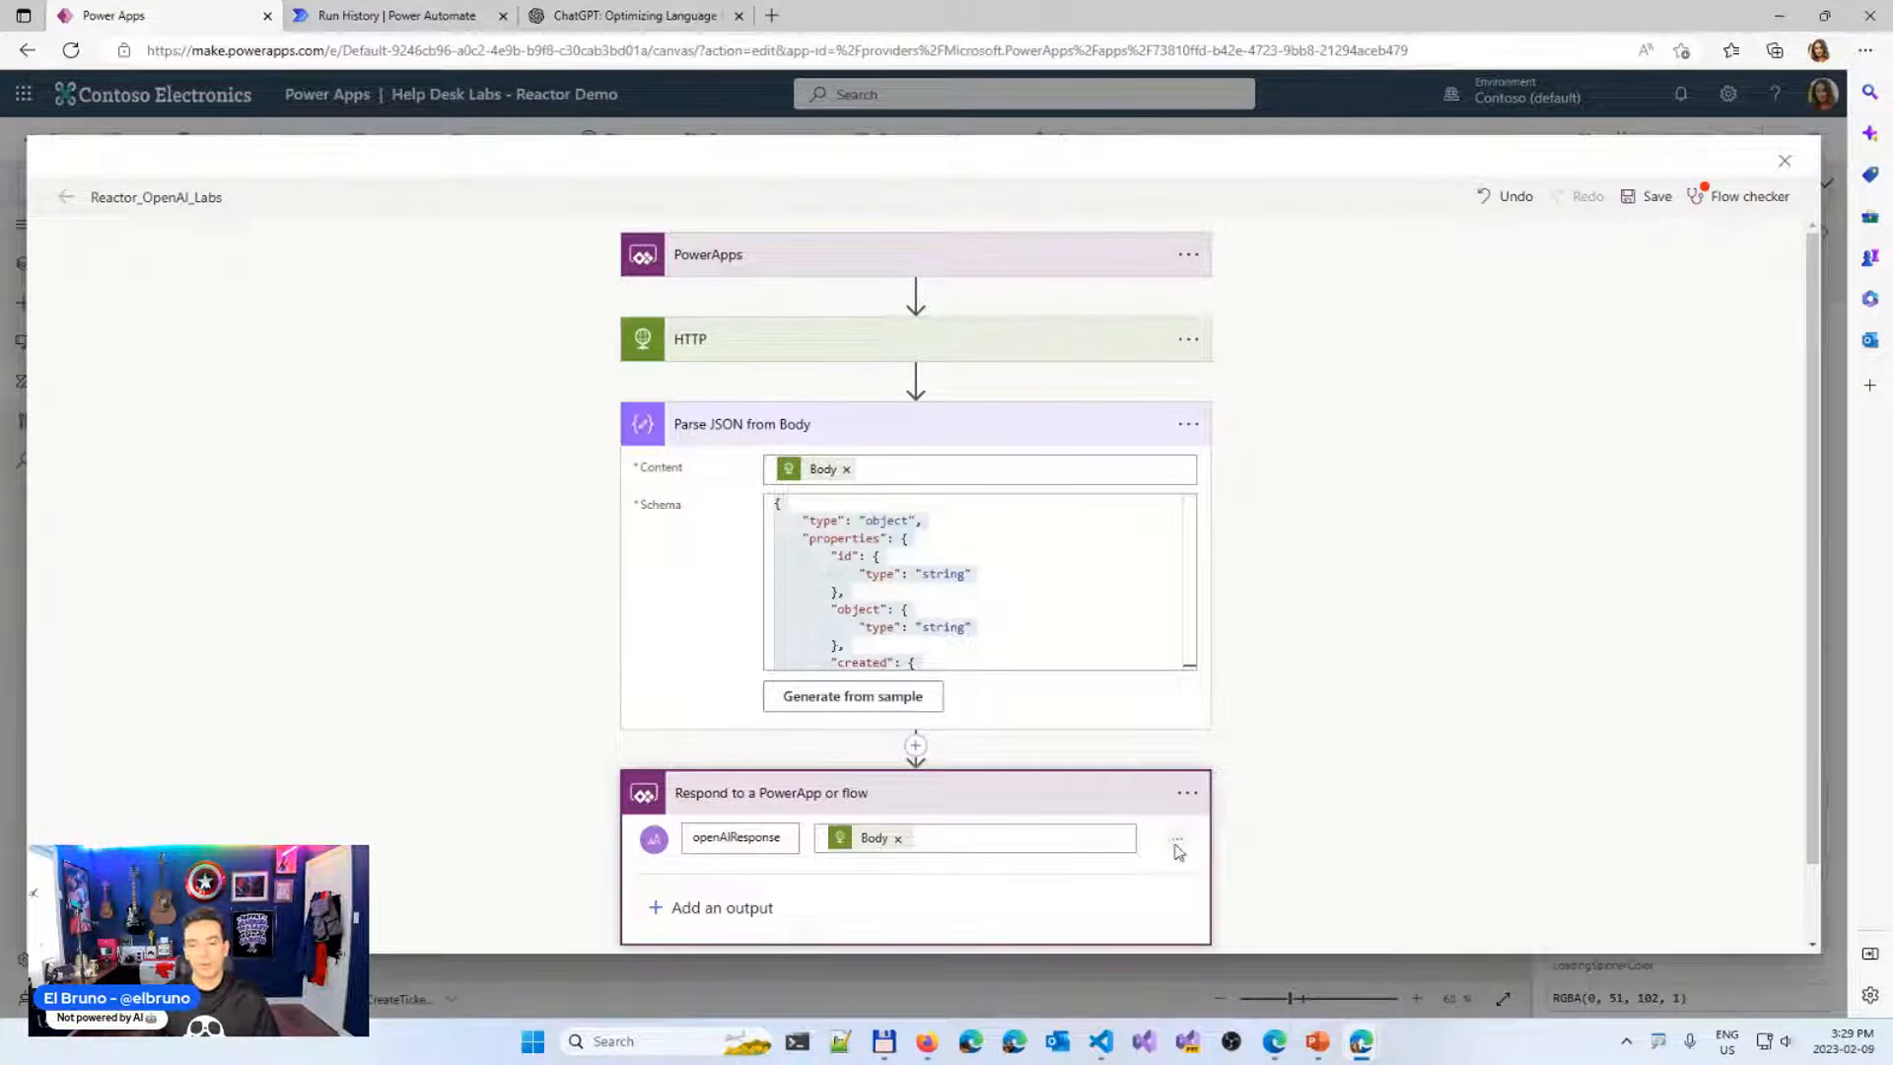
scroll(1299, 803, down, 1)
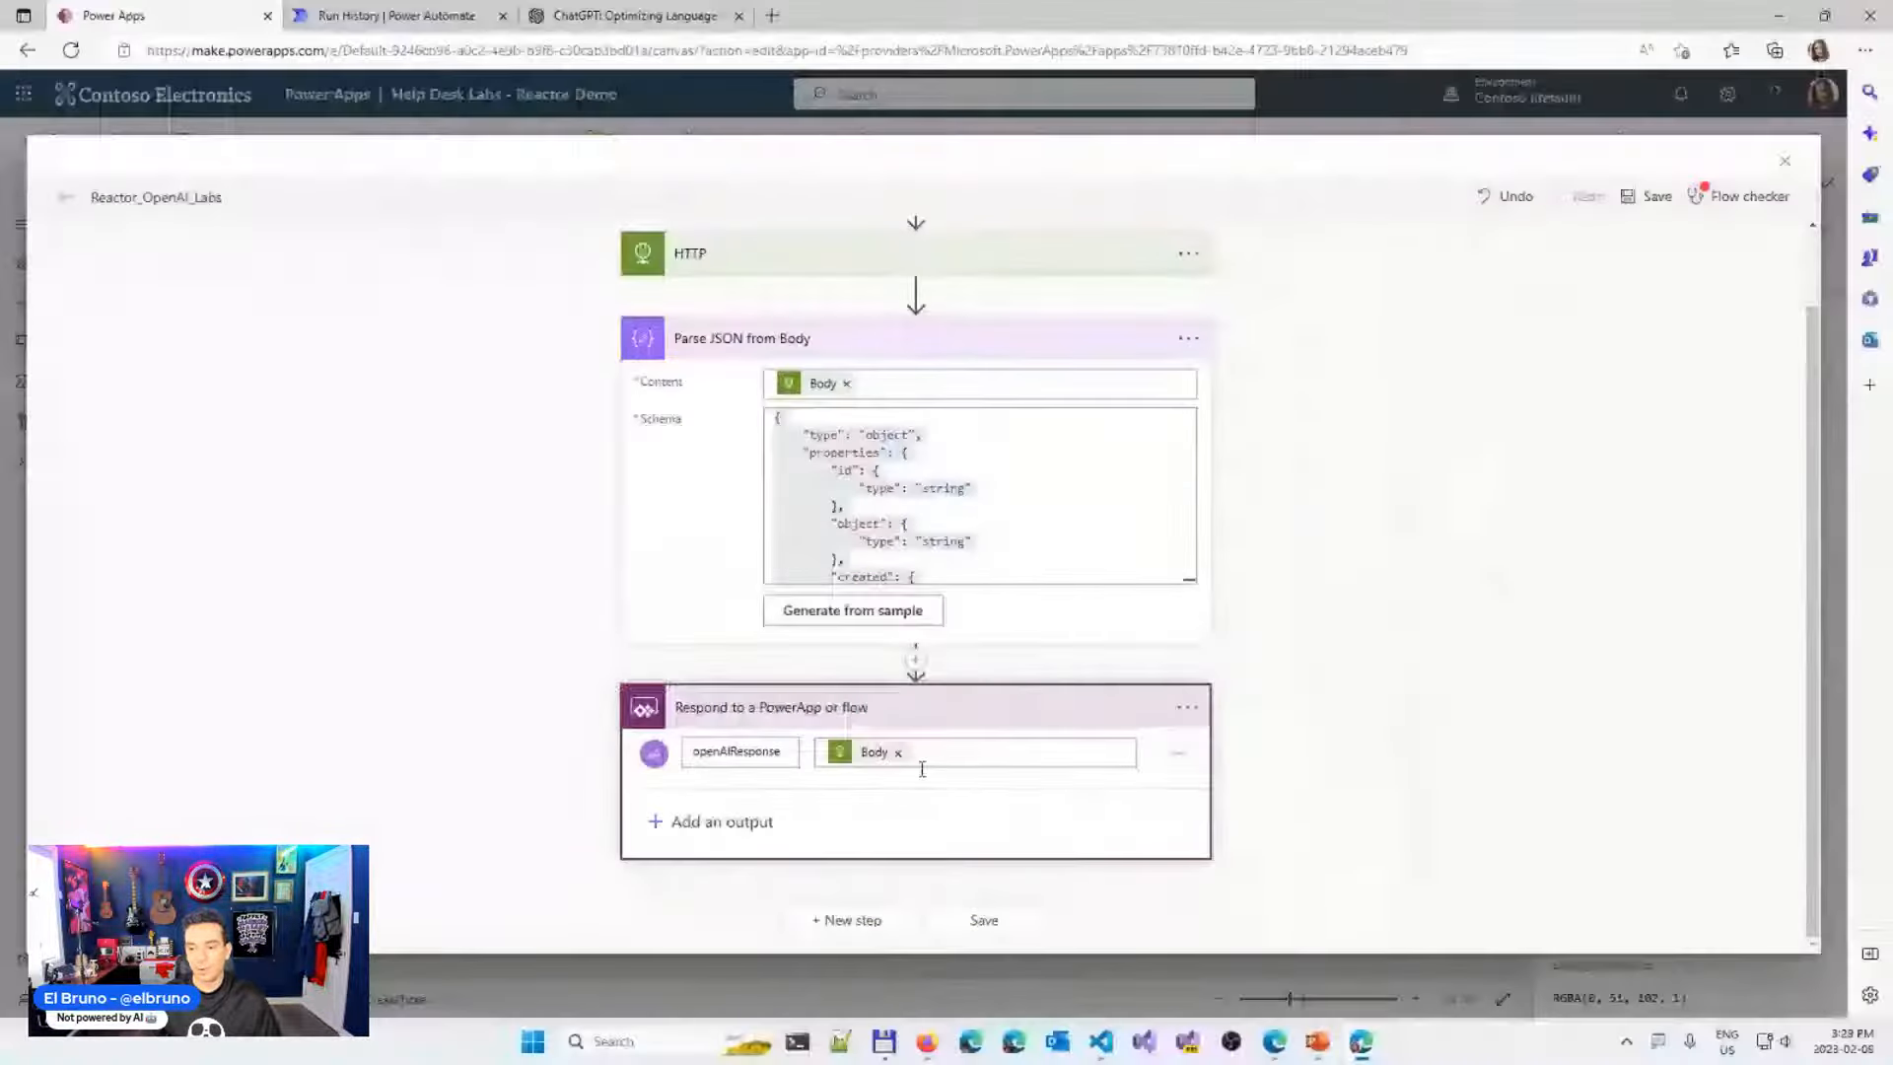
click(898, 753)
scroll(1636, 689, down, 4)
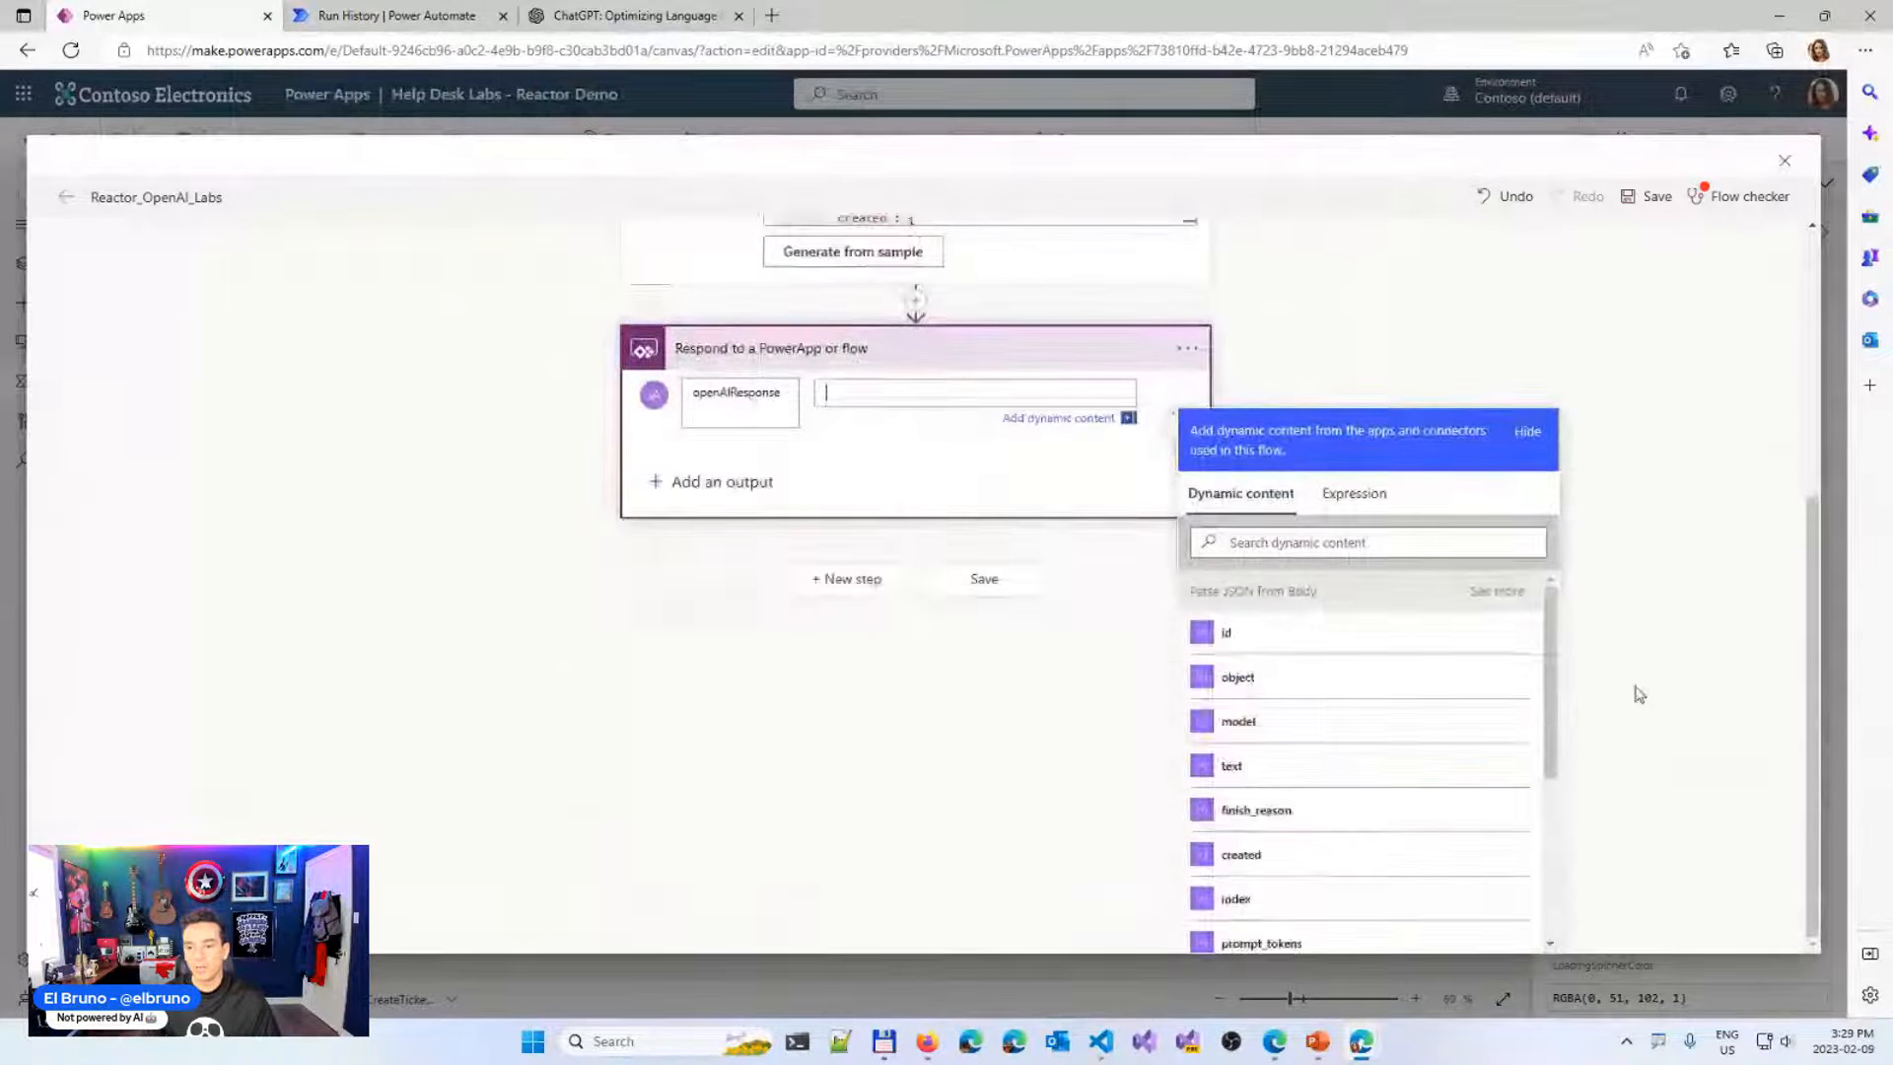
scroll(1466, 750, down, 1)
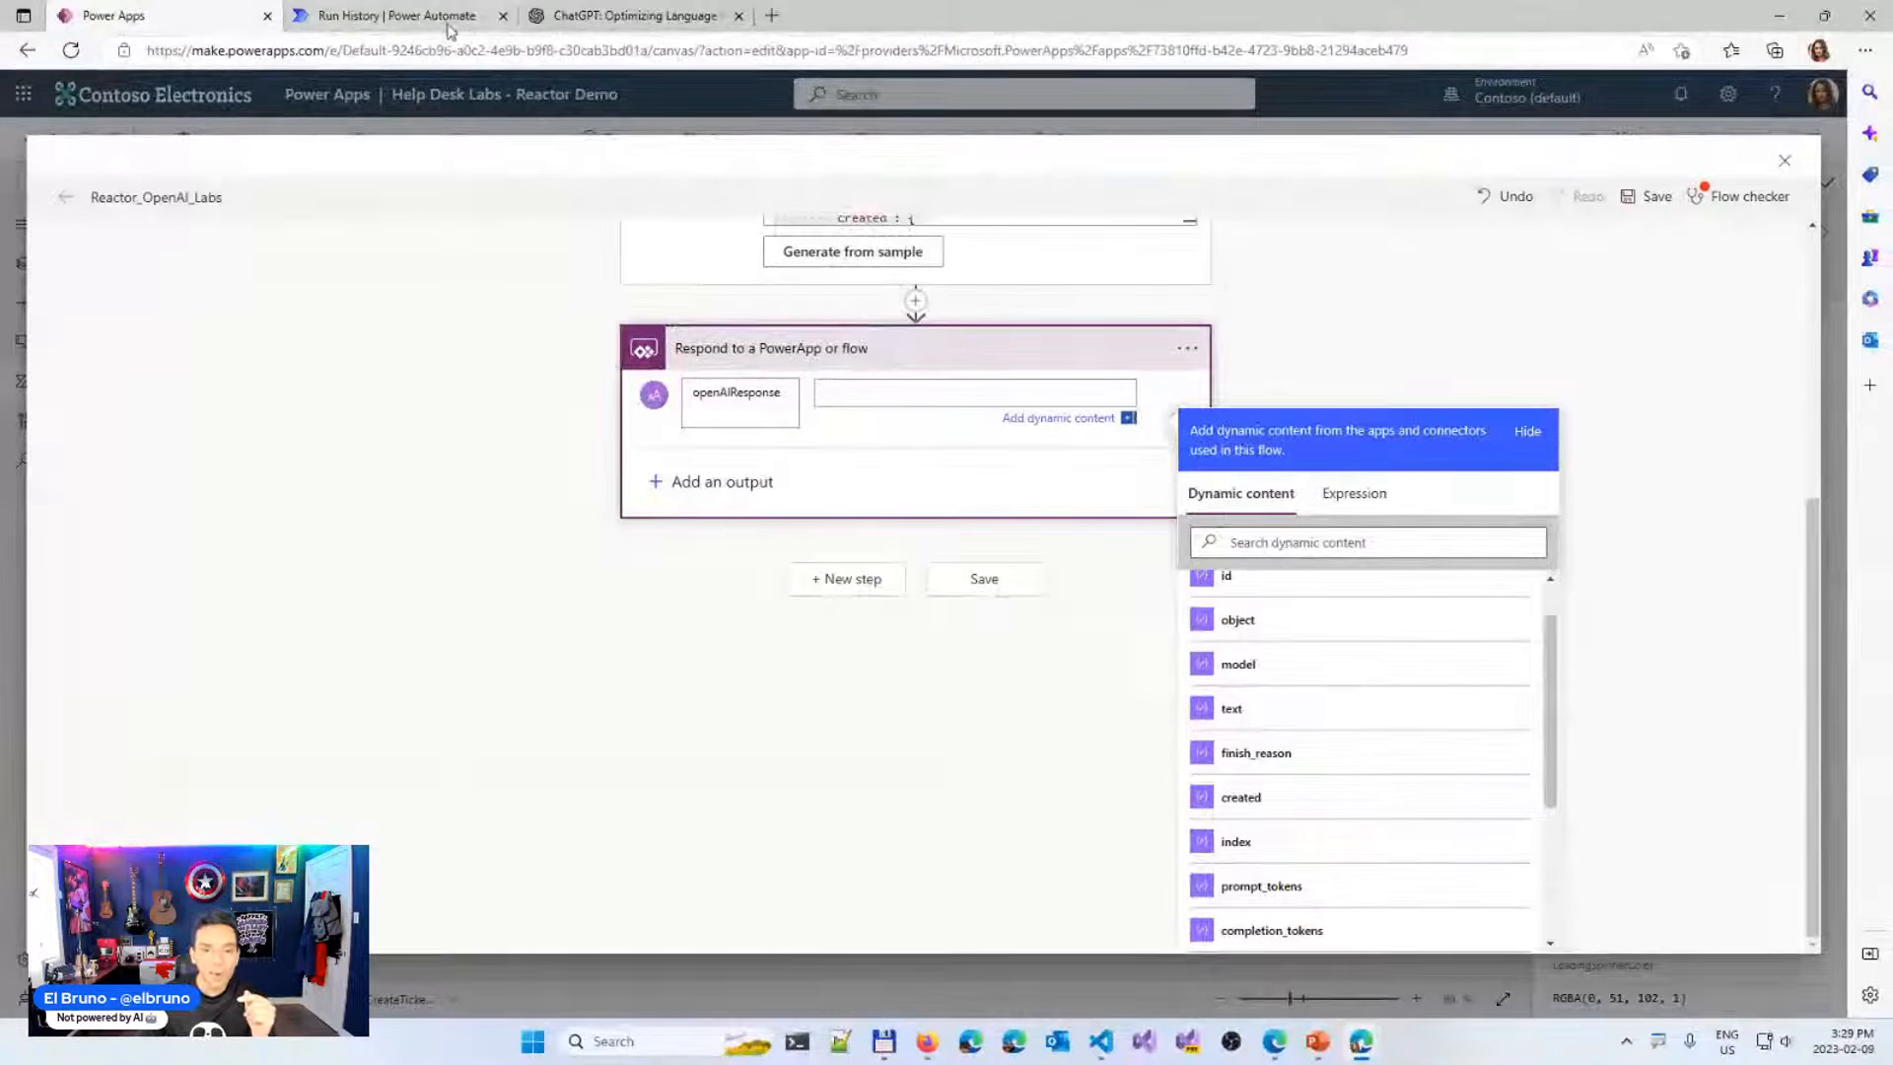
Examine the choices array of the HTTP response body in the flow's run history, and return to the flow editor
click(447, 24)
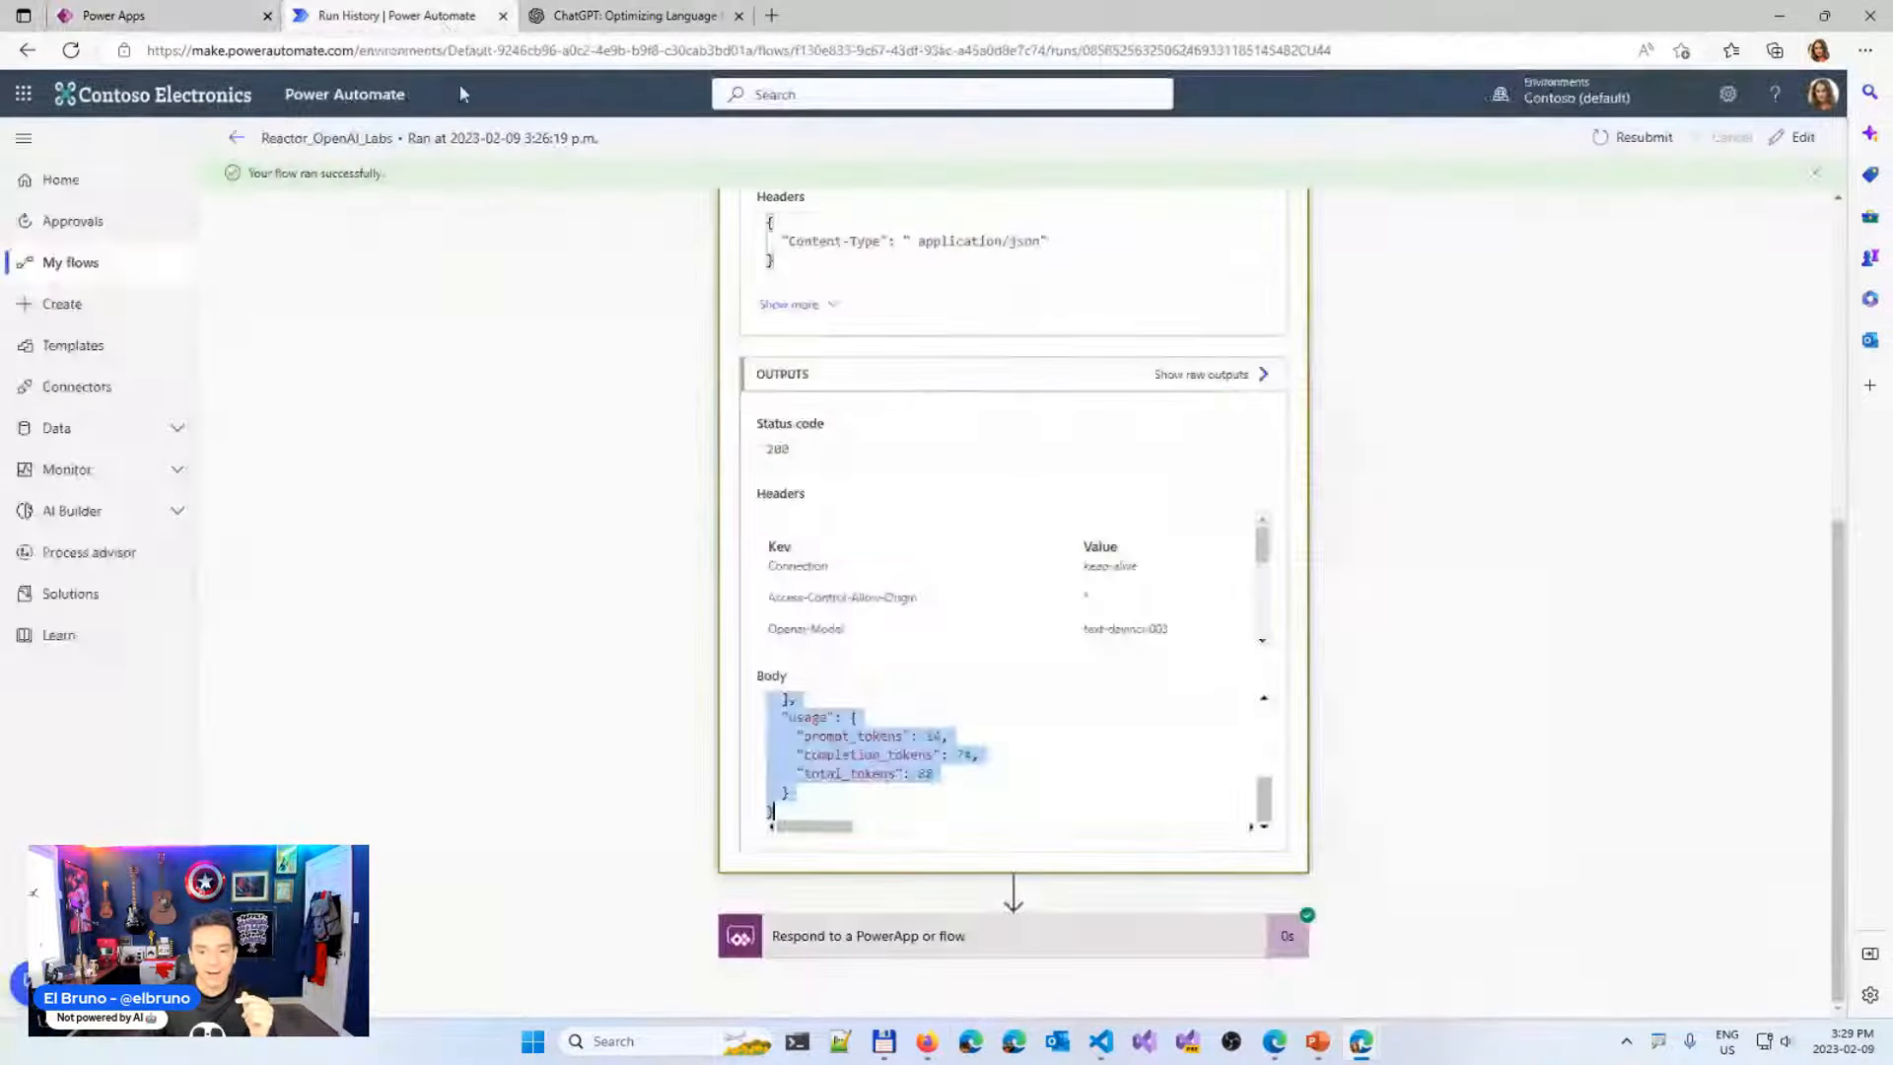
click(955, 739)
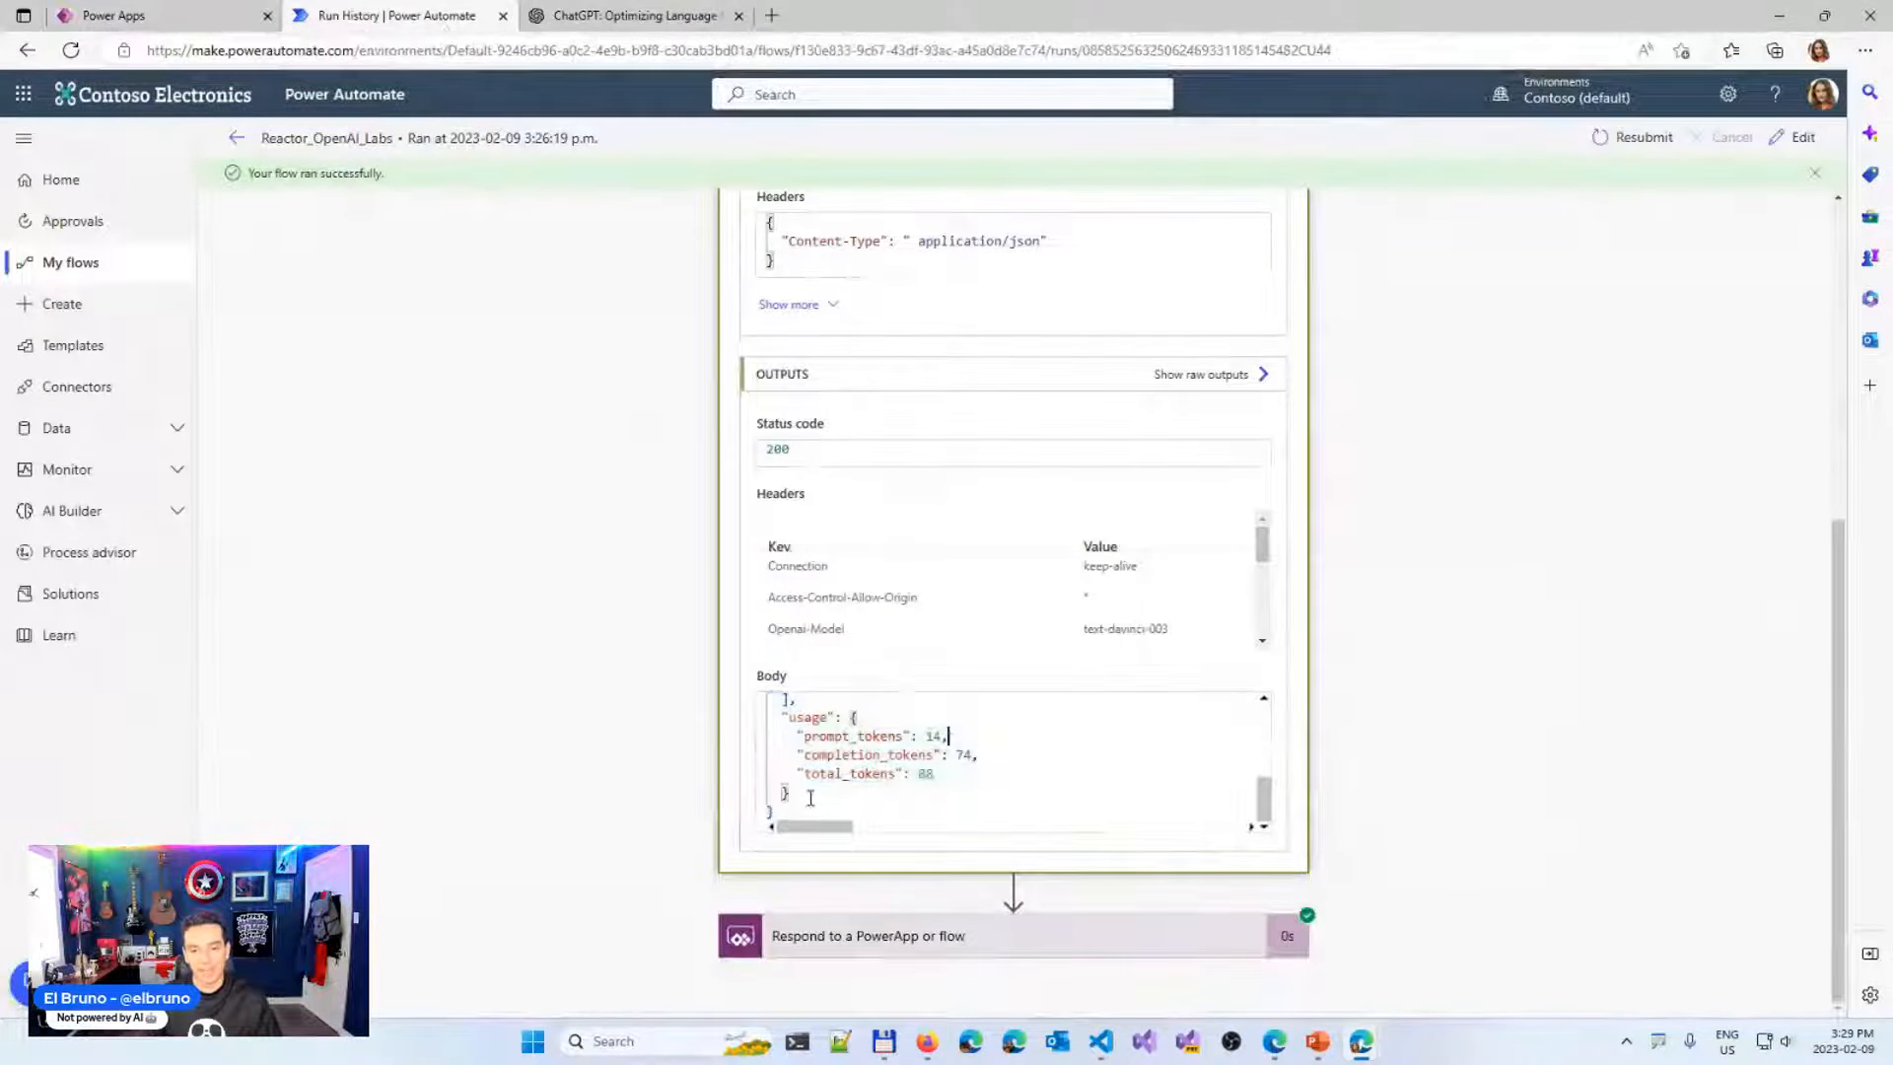
scroll(792, 810, up, 2)
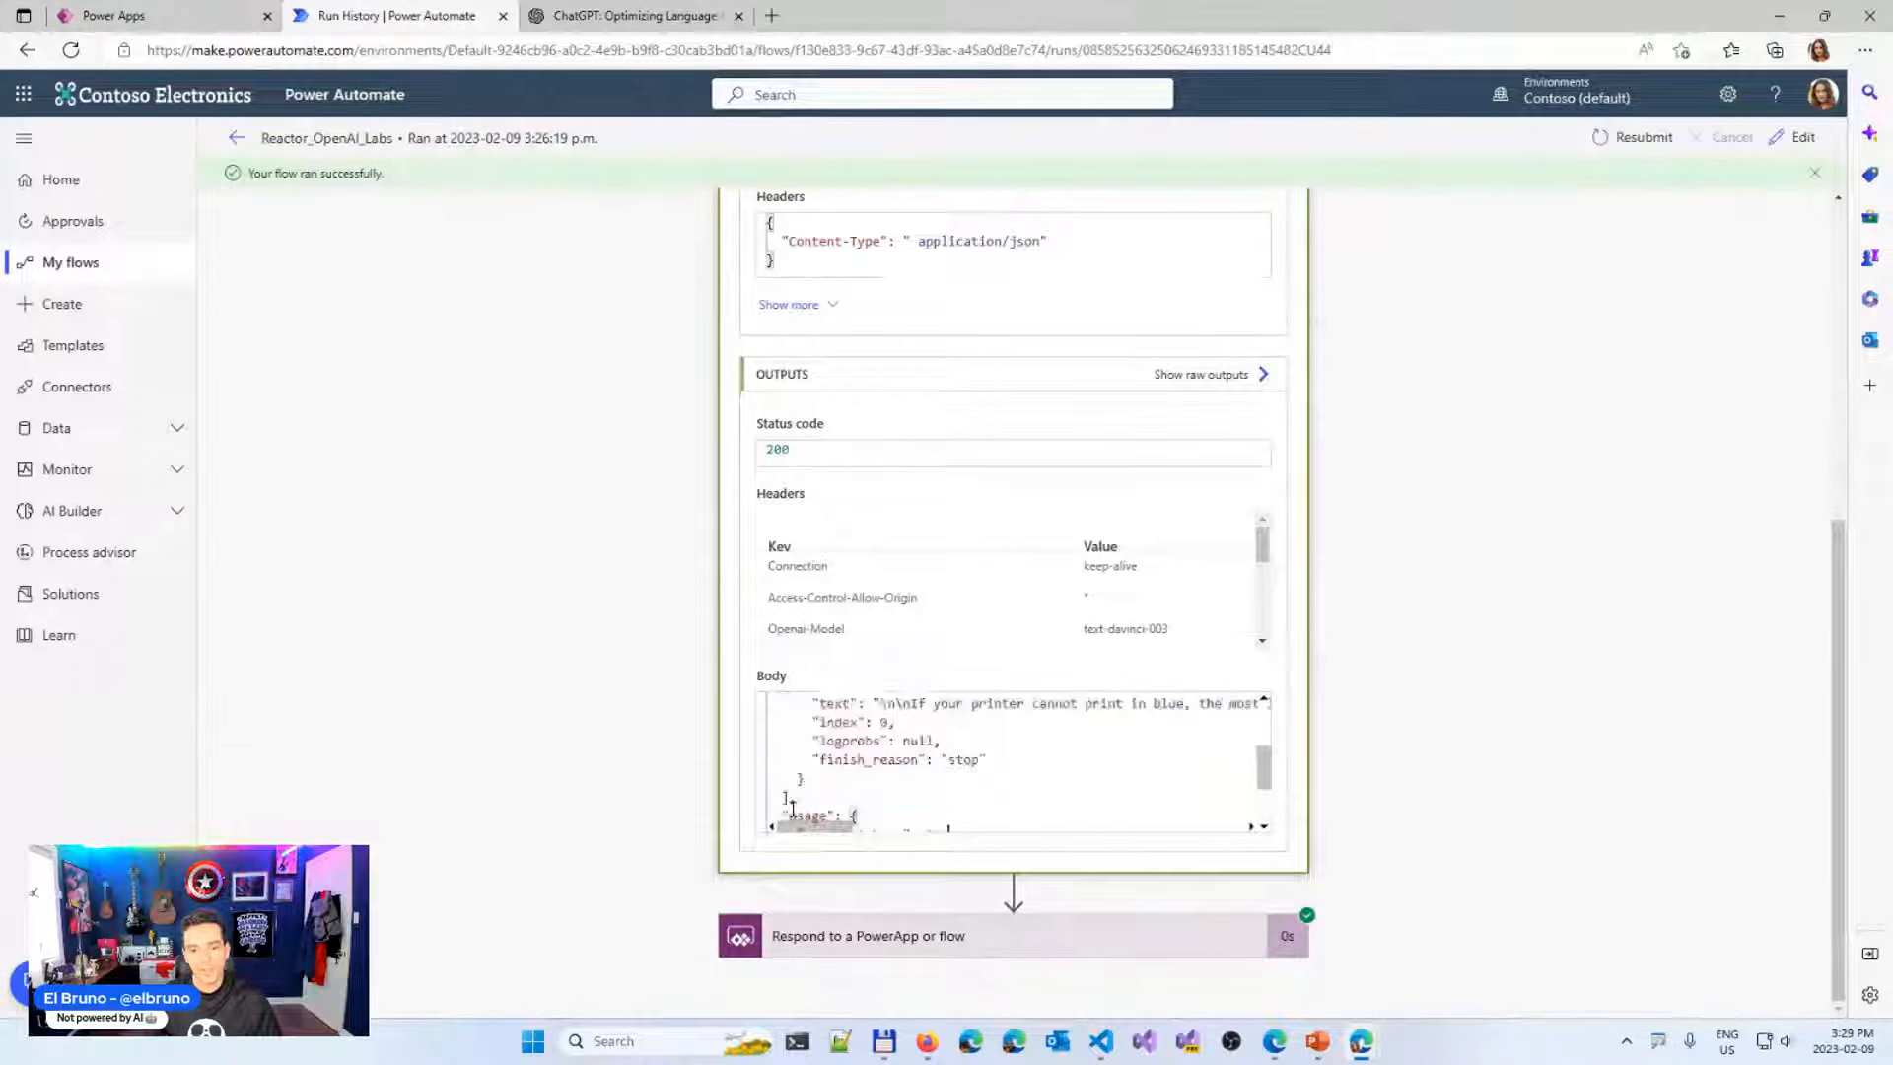
scroll(792, 810, up, 2)
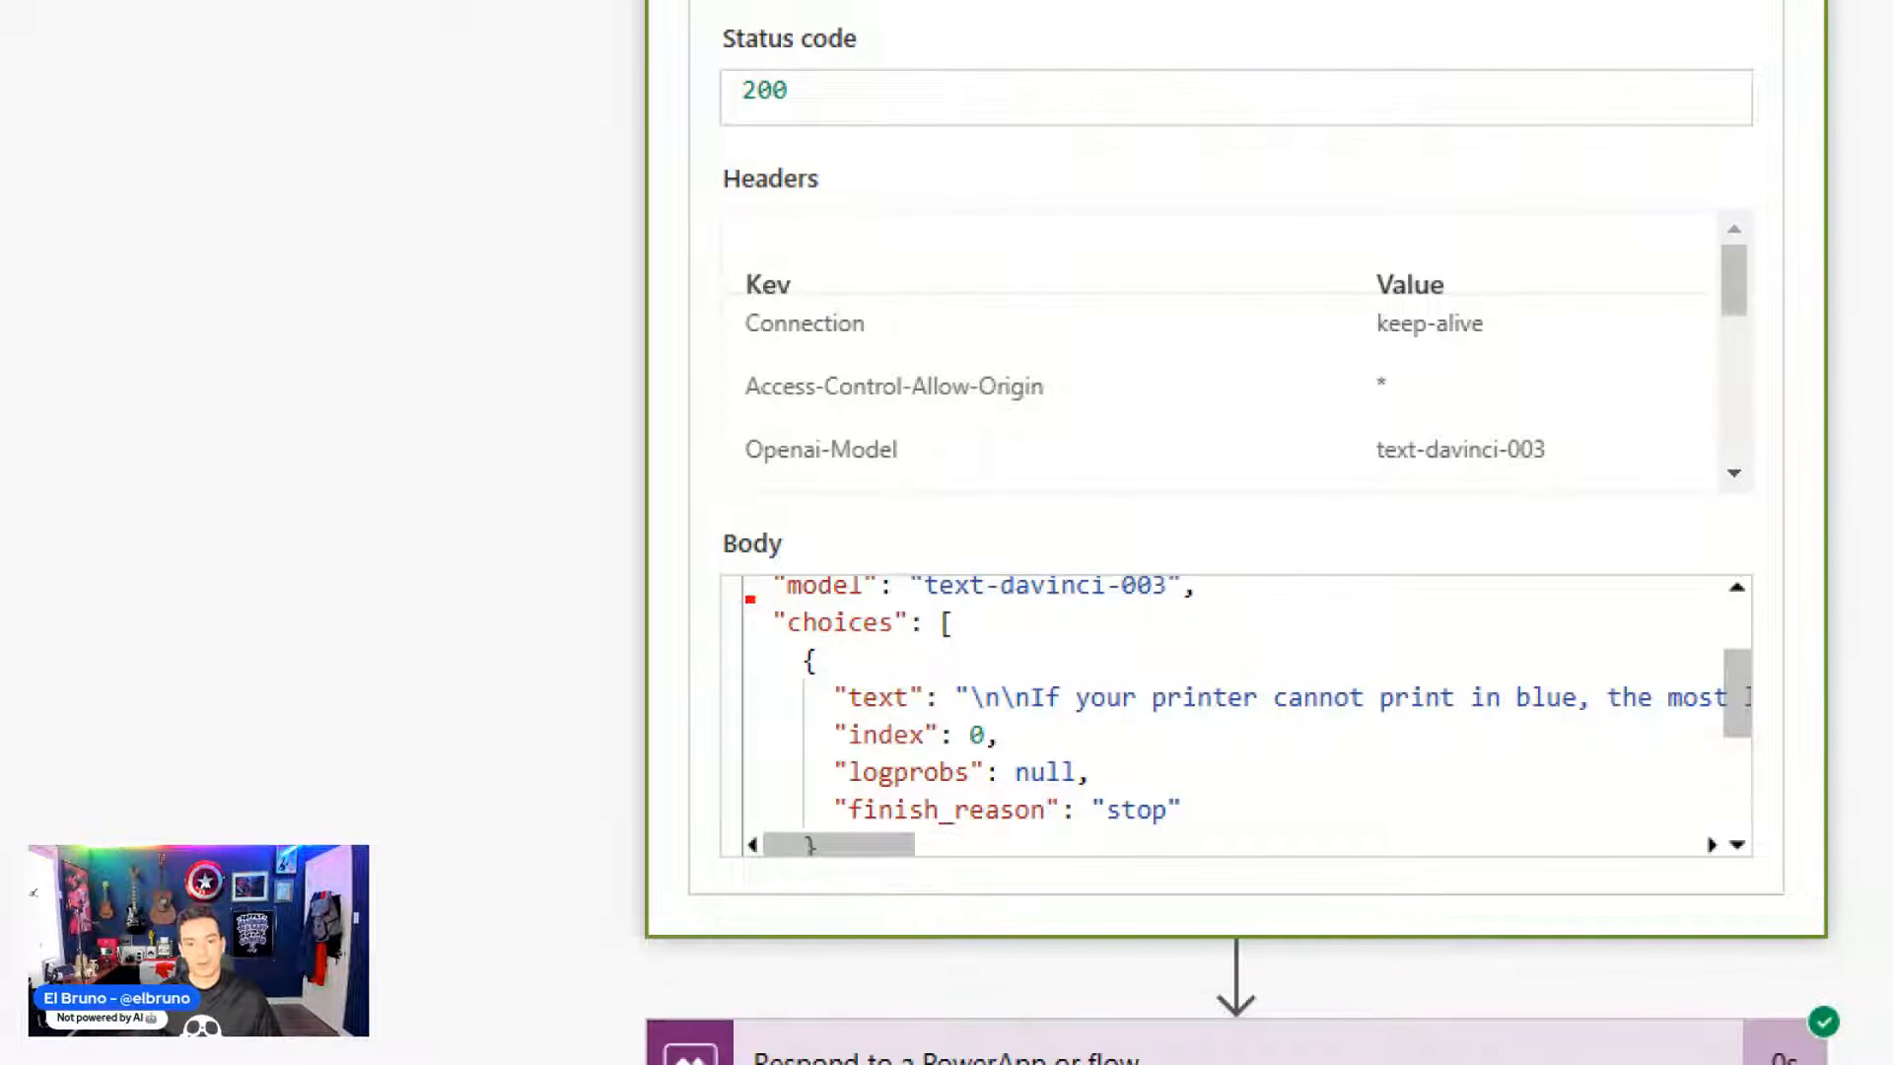
mouse_move(747, 599)
mouse_down()
mouse_move(1226, 795)
mouse_move(1446, 846)
mouse_move(1773, 882)
mouse_up()
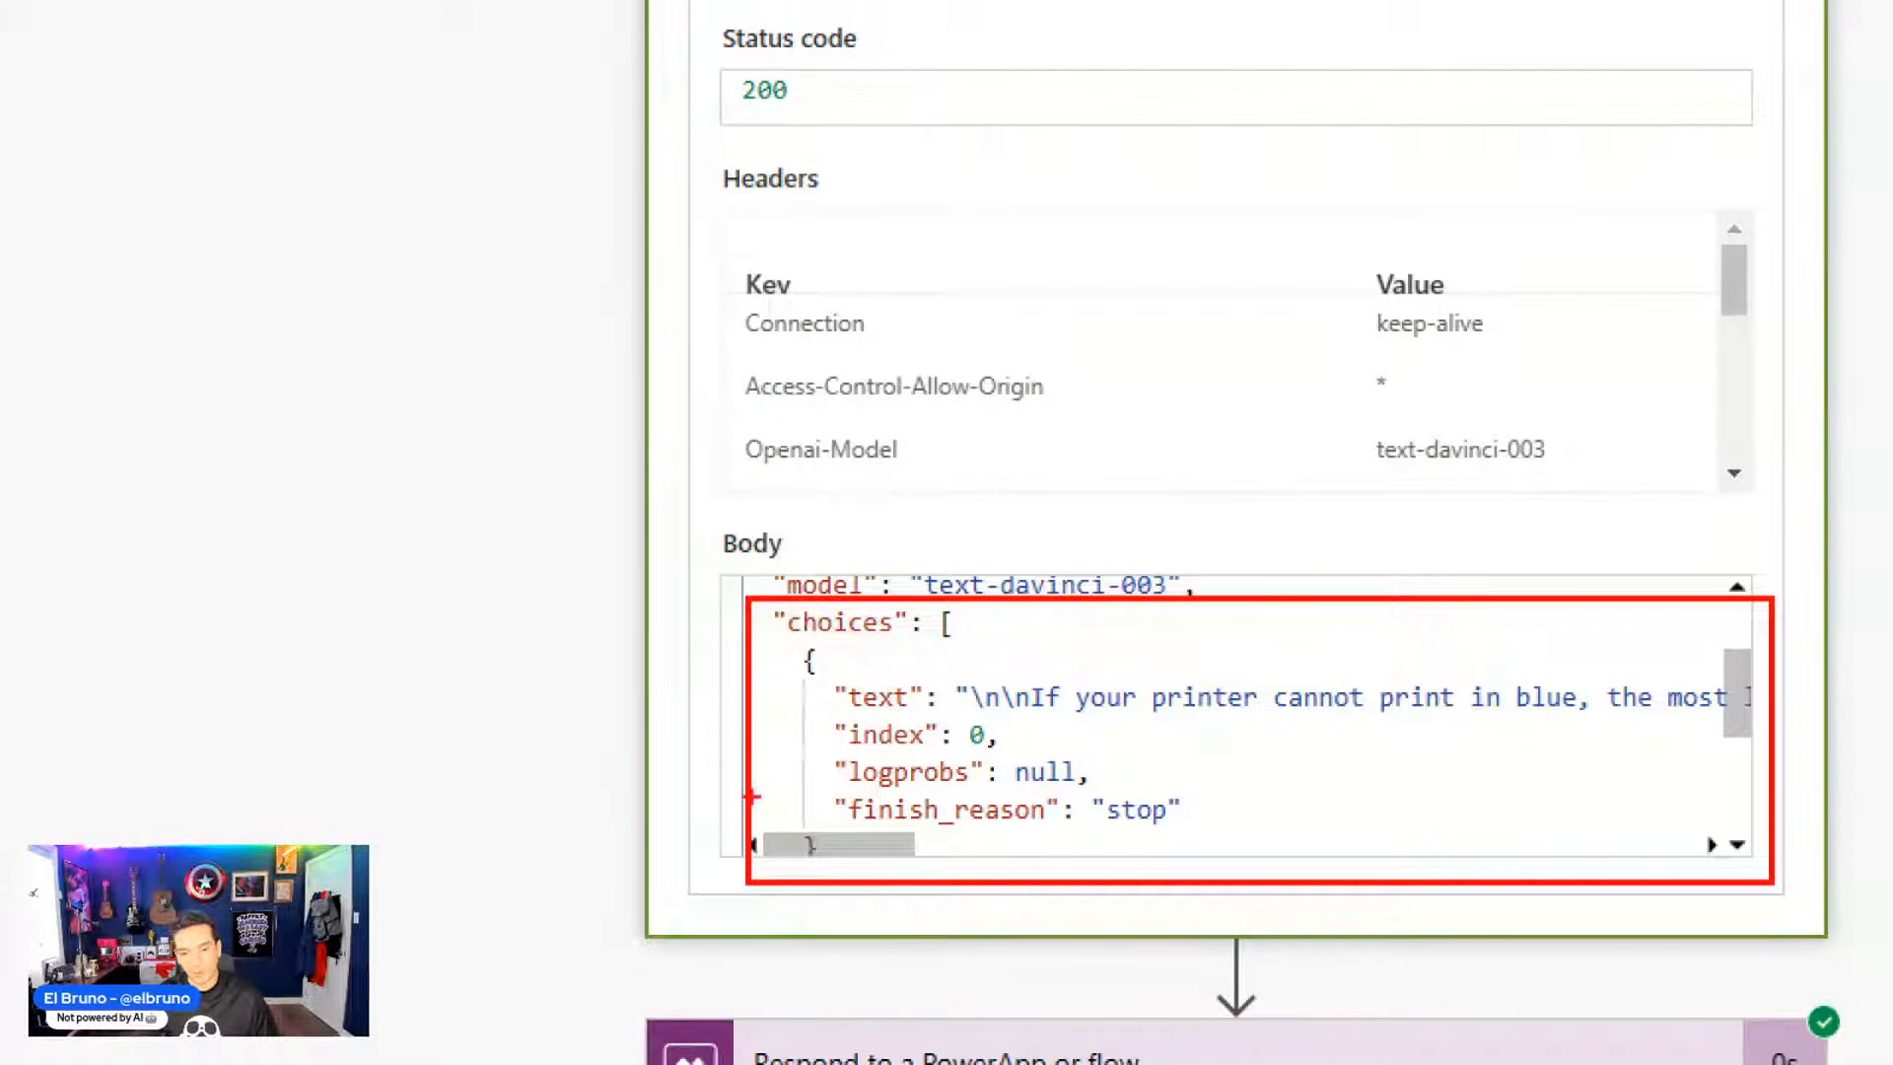
drag(791, 632, 791, 808)
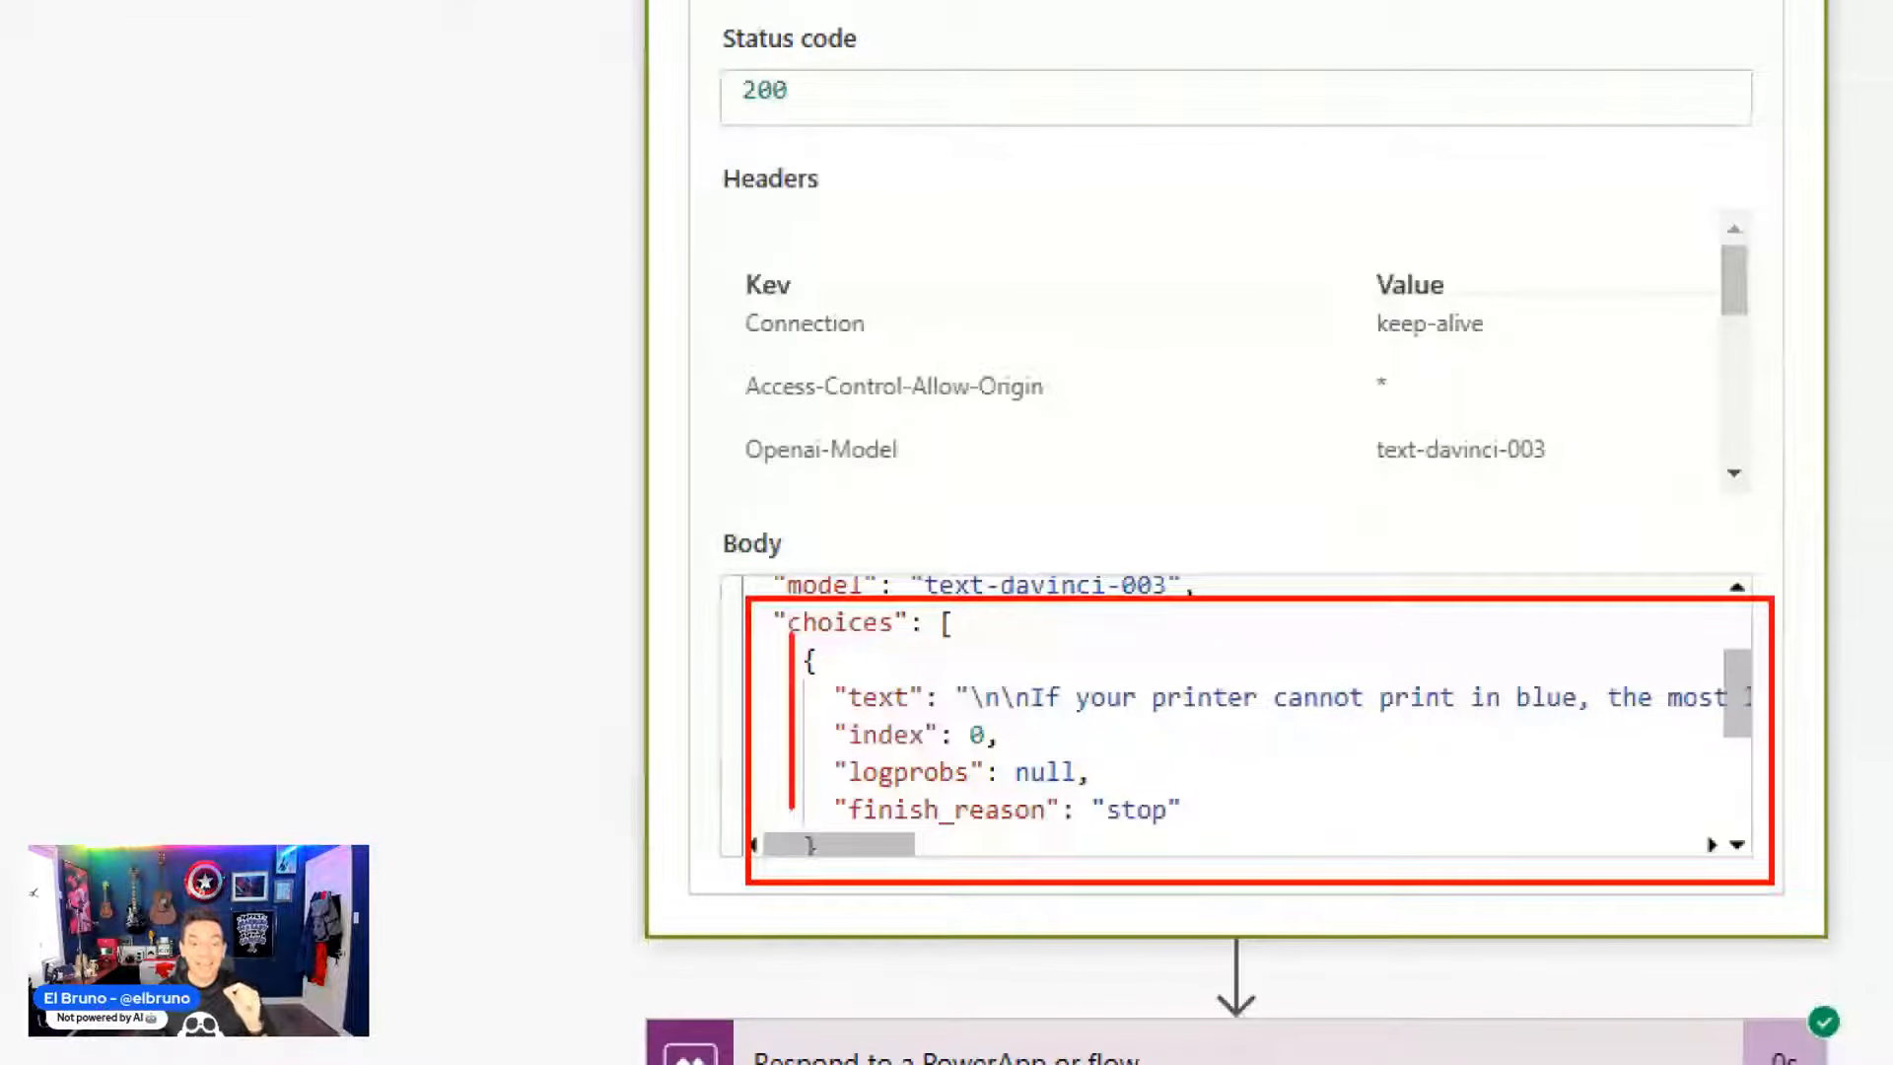
drag(791, 809, 794, 868)
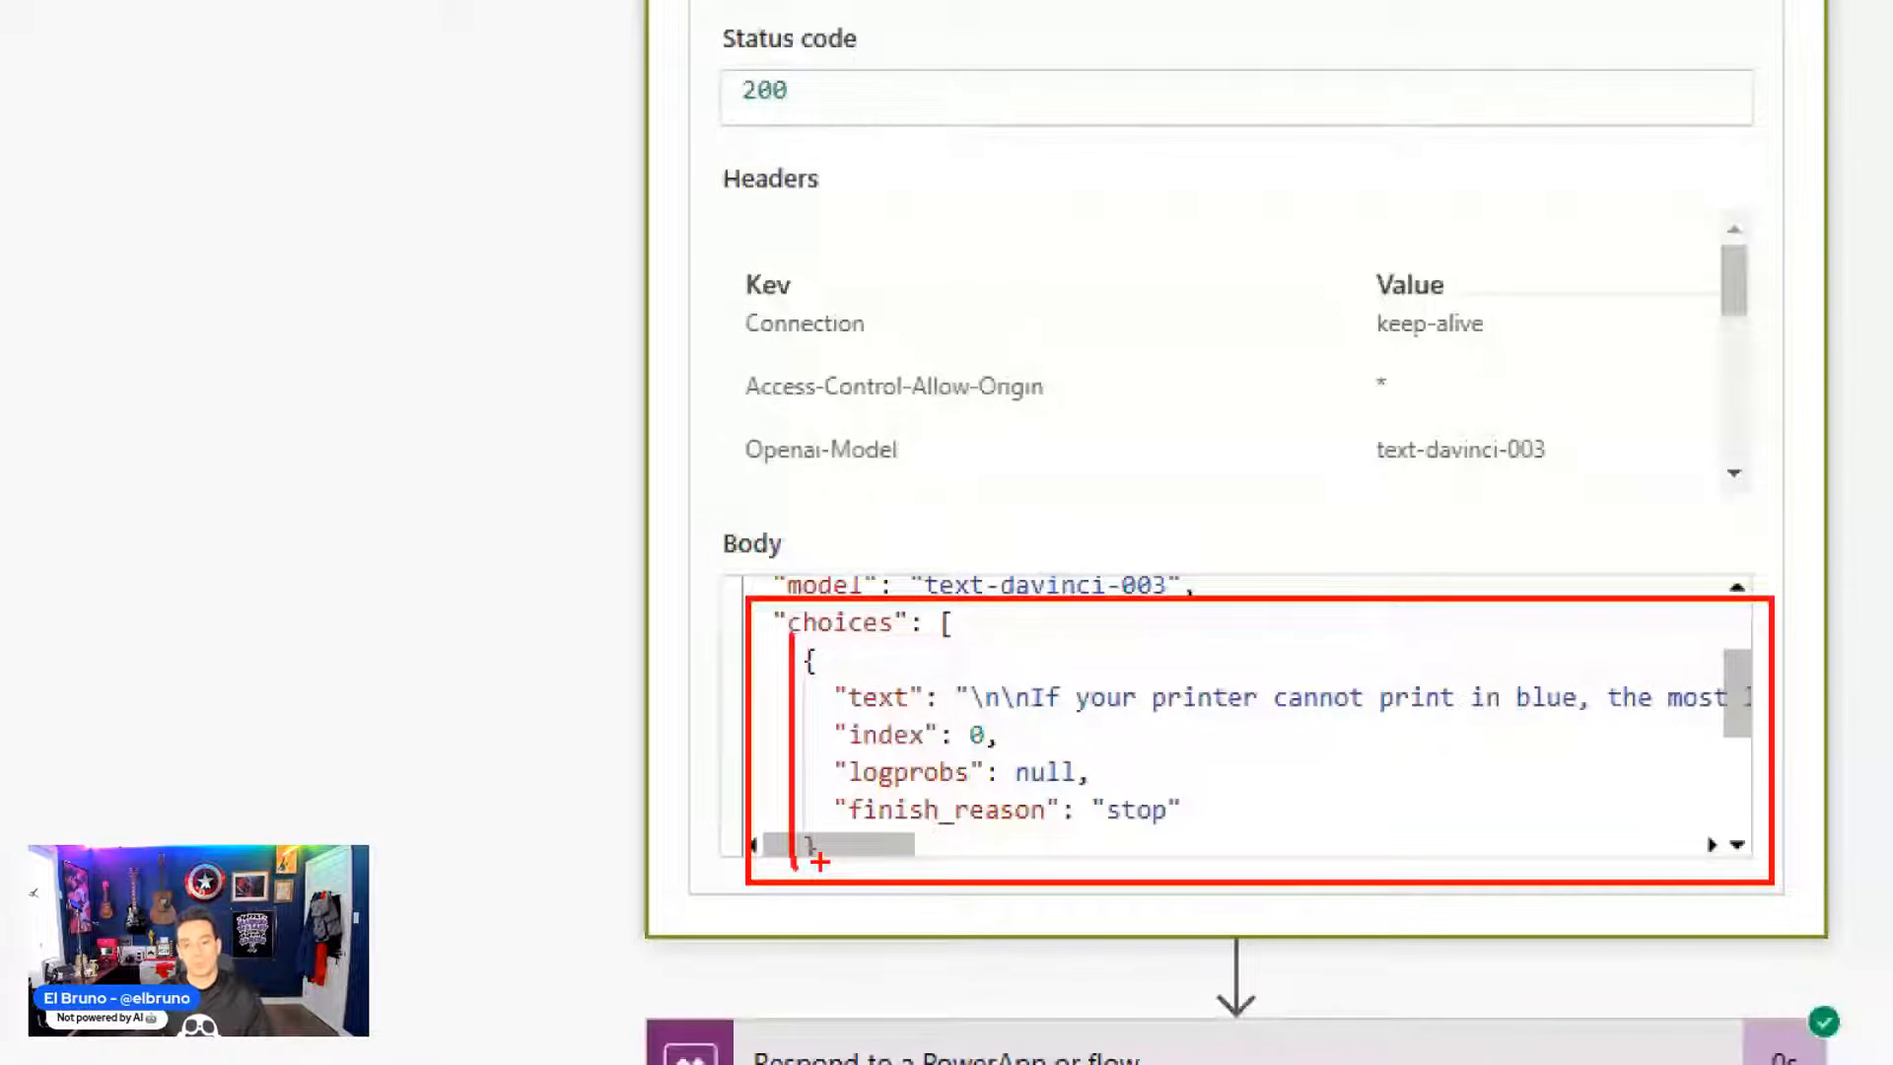
key(Escape)
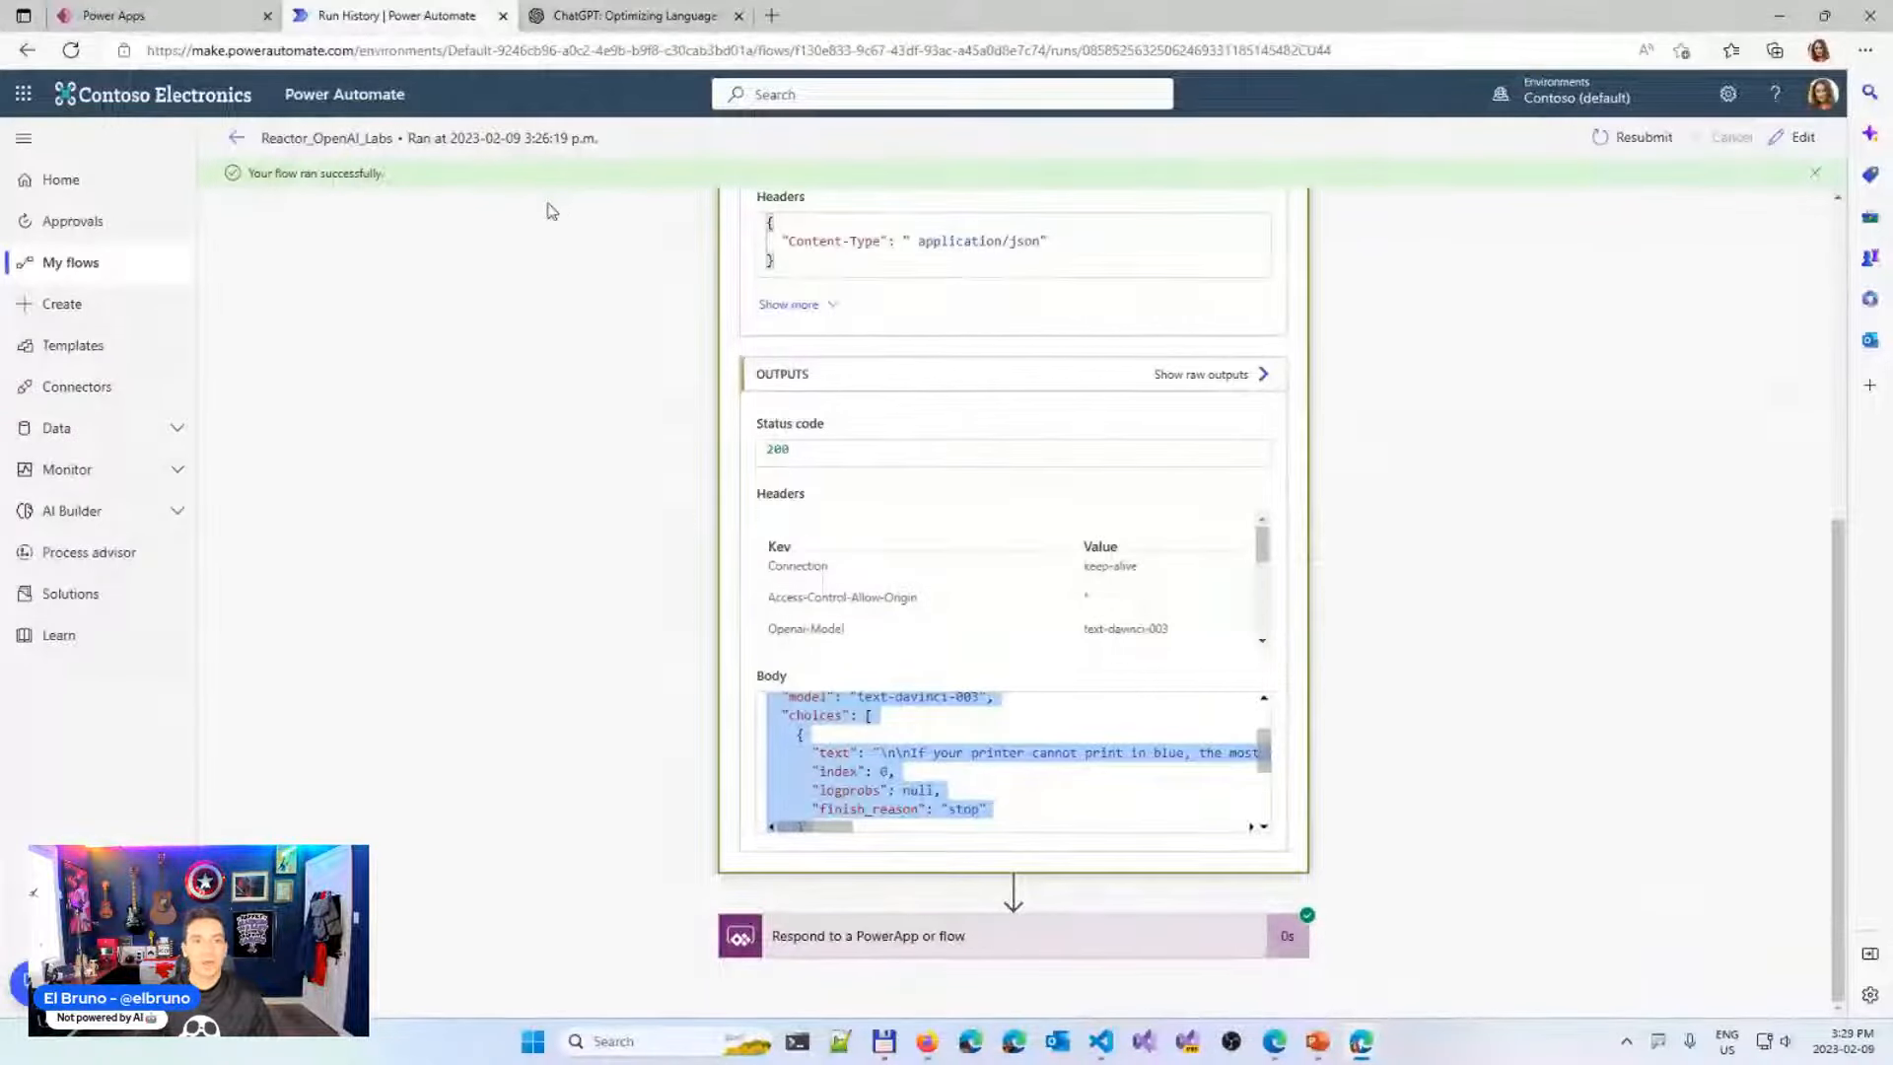
click(168, 15)
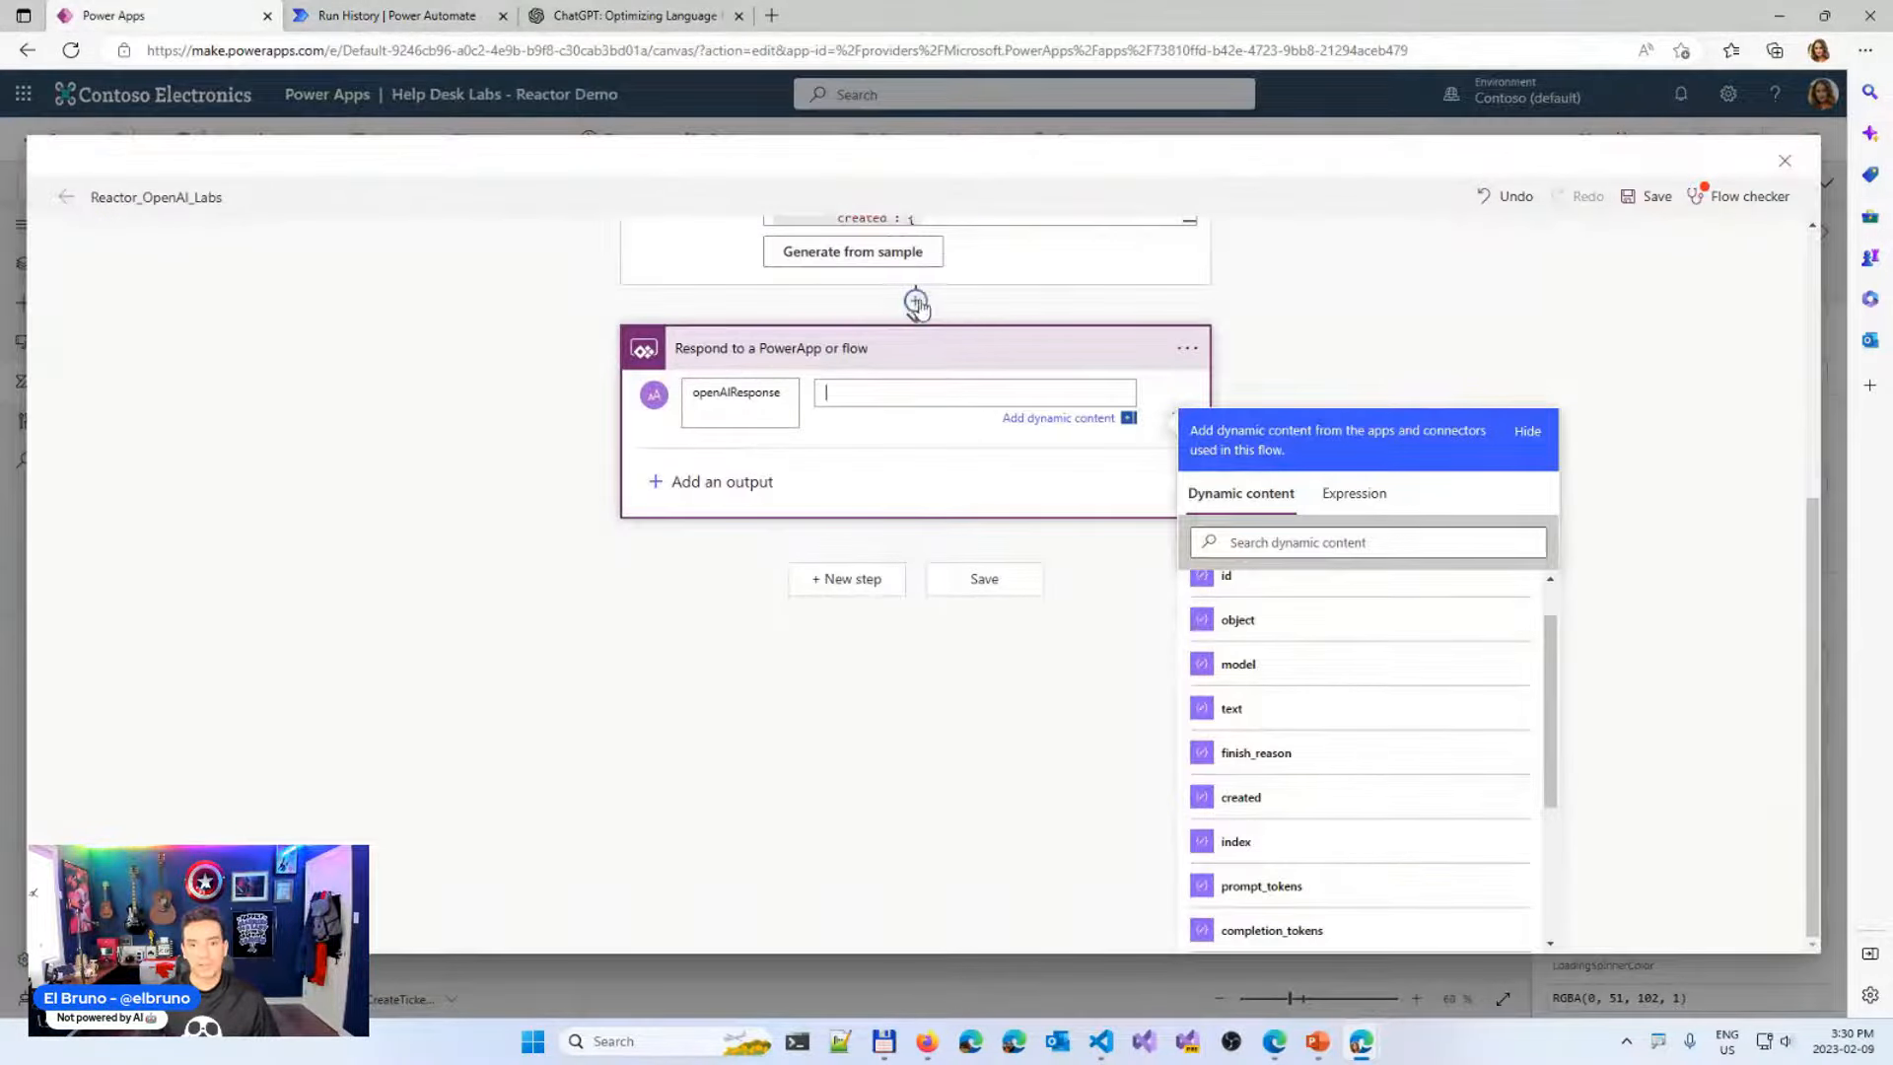
click(1282, 310)
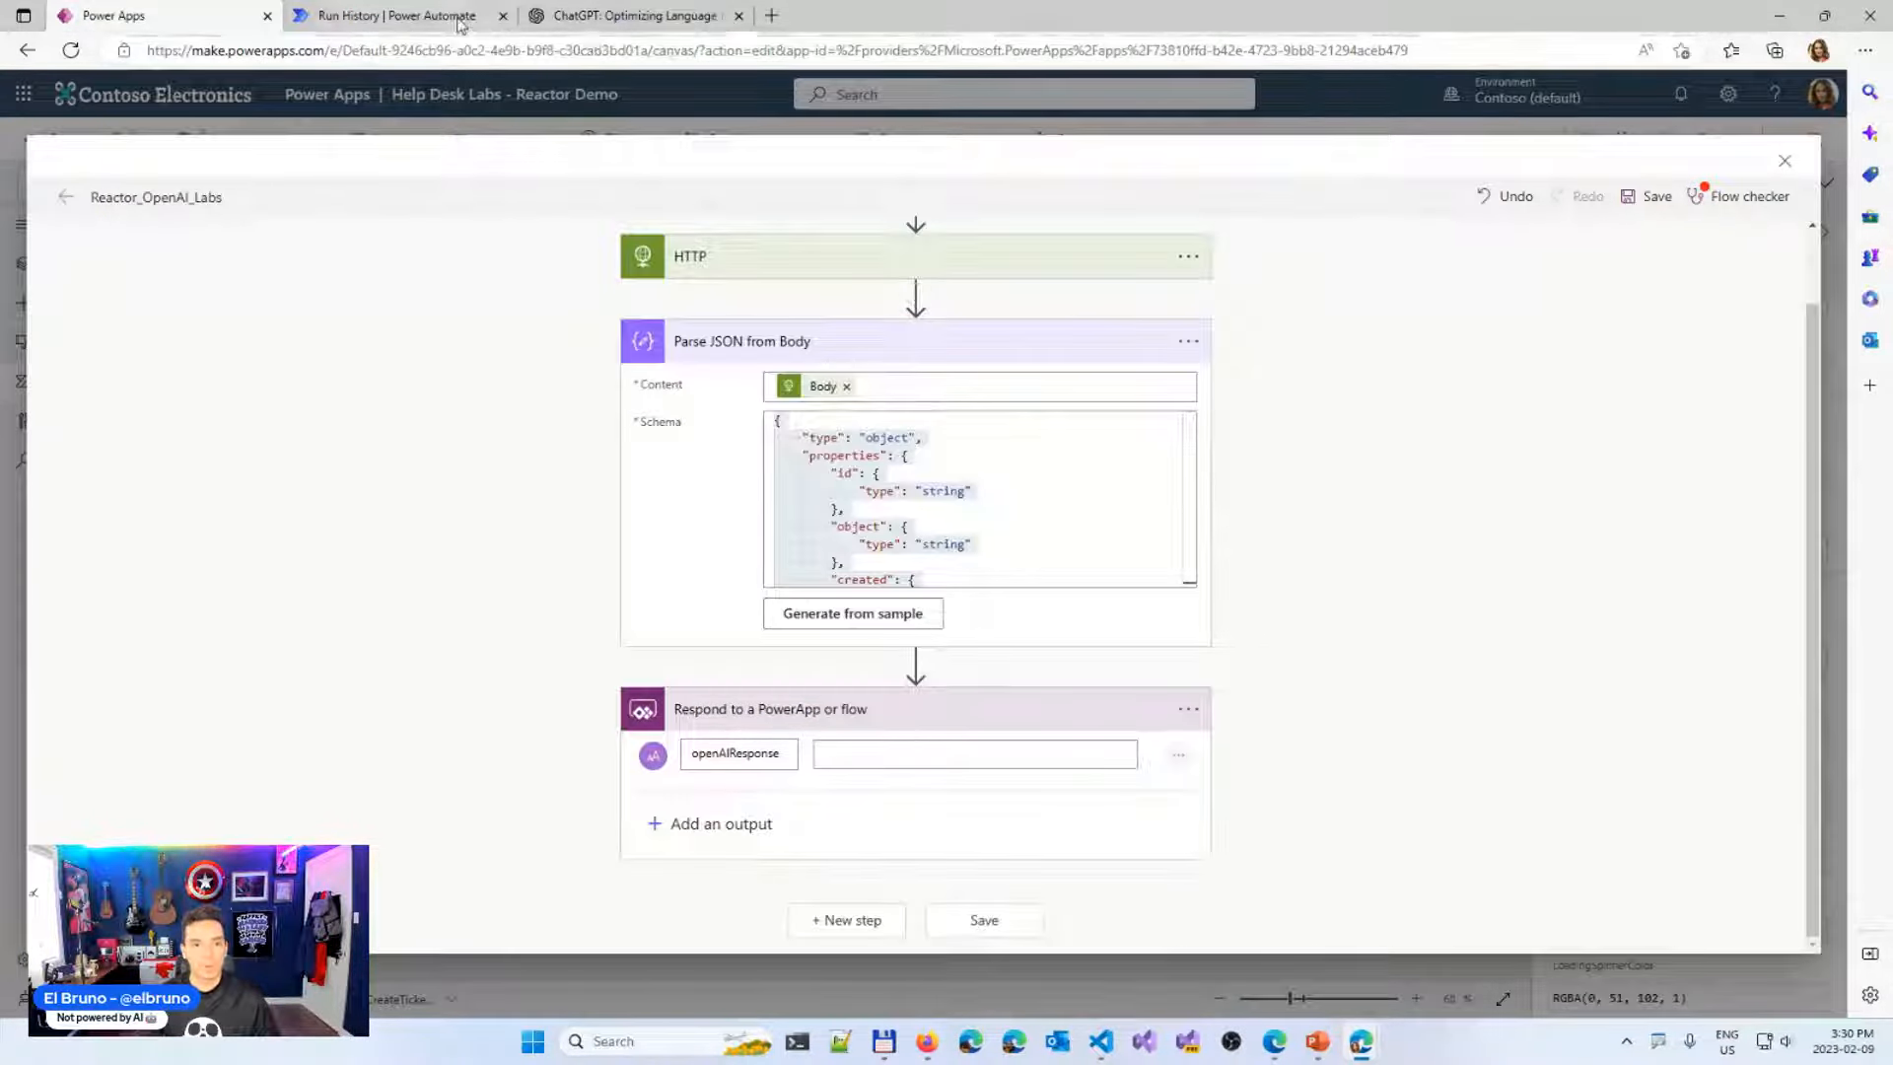
In the run history, select the single object inside the choices array of the HTTP response body
click(394, 16)
click(893, 769)
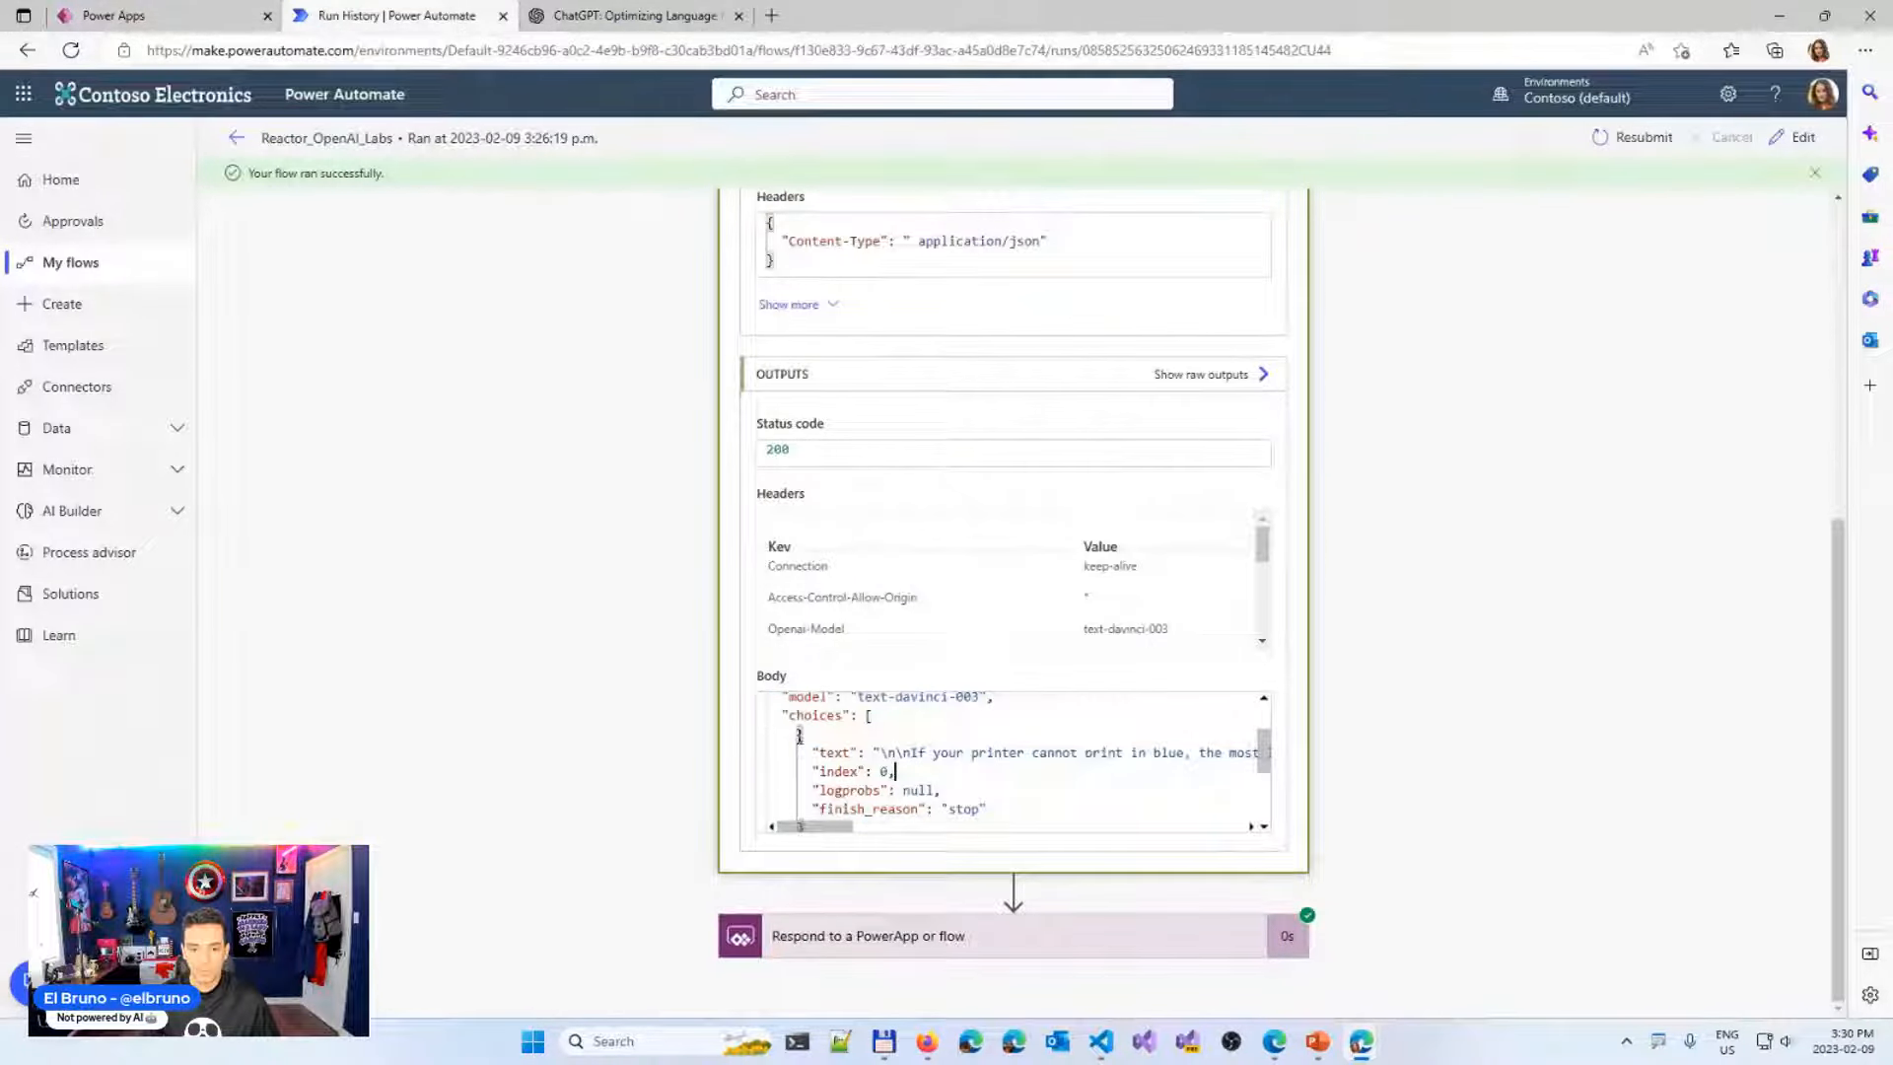
drag(812, 755, 912, 735)
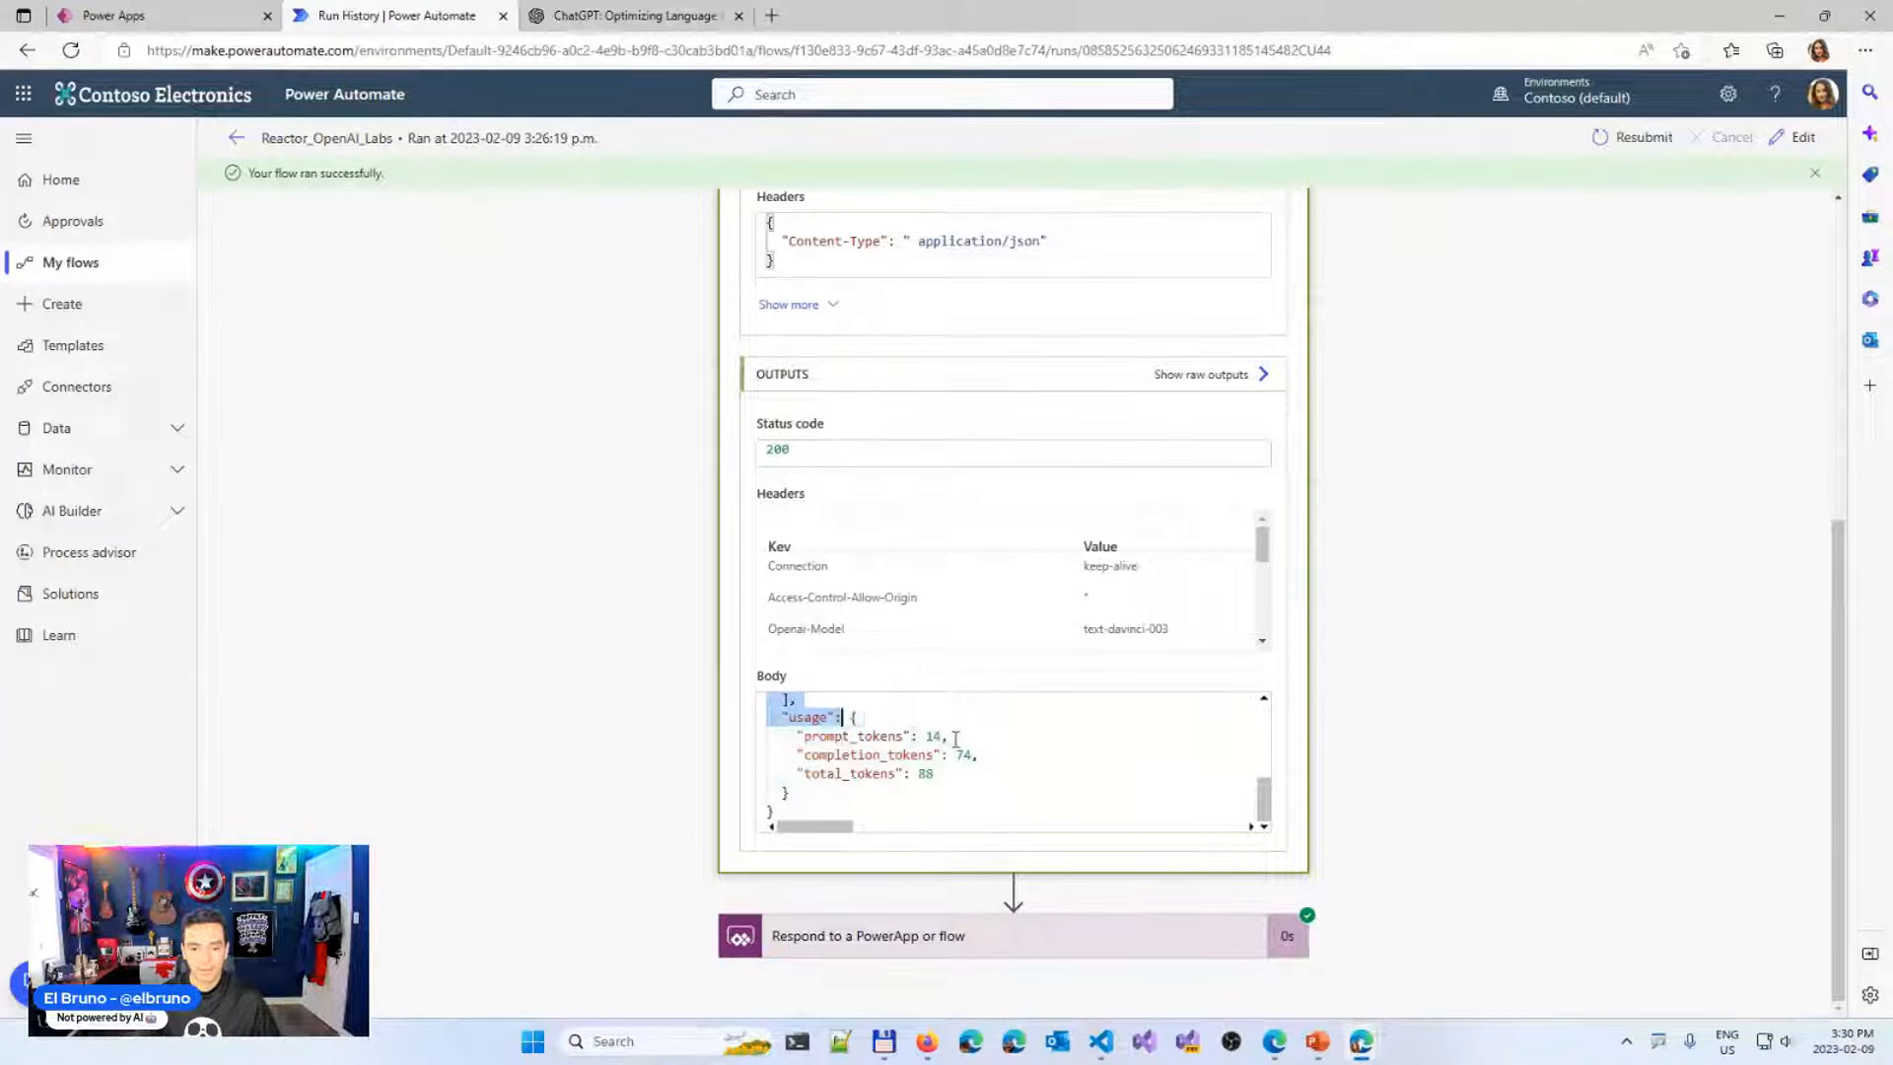
scroll(908, 764, up, 1)
scroll(909, 765, up, 1)
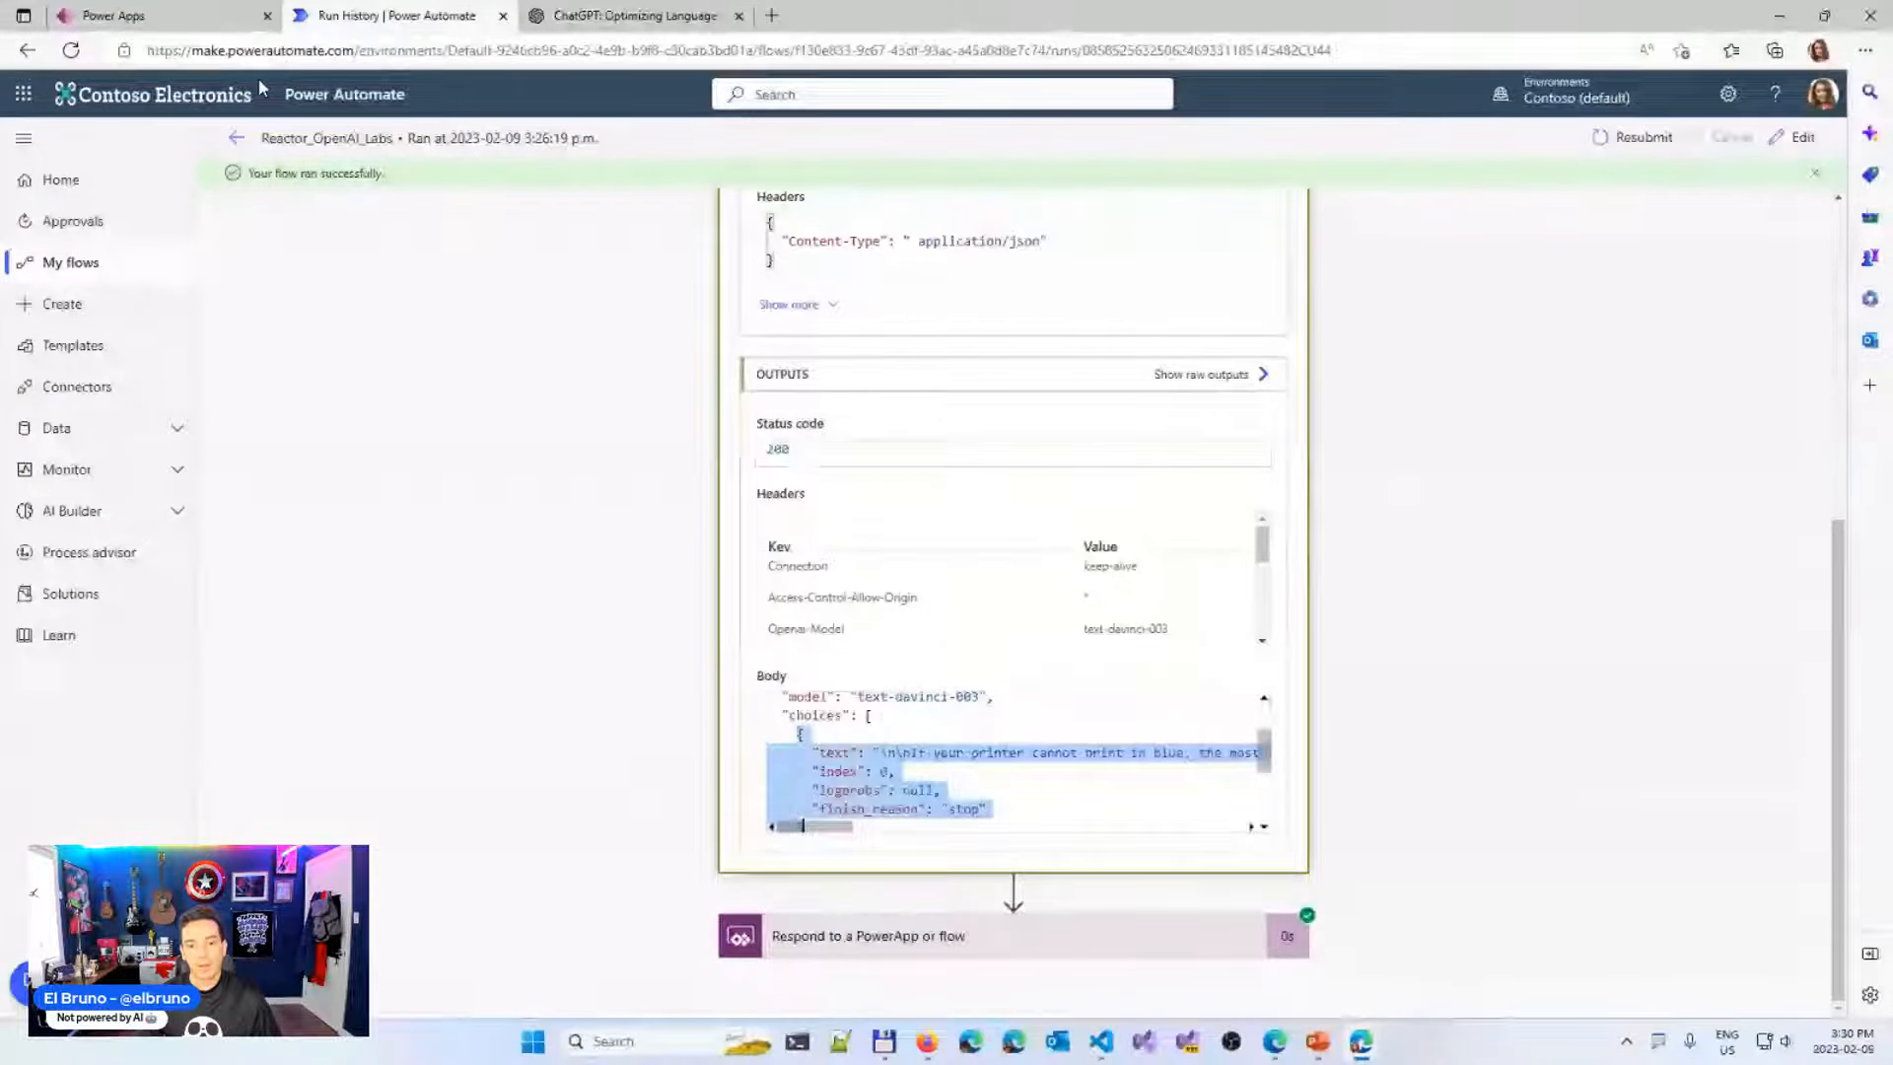
Back in the flow editor in Power Apps, add a Parse JSON action between Parse JSON from Body and Respond to a PowerApp or flow
click(198, 15)
click(916, 663)
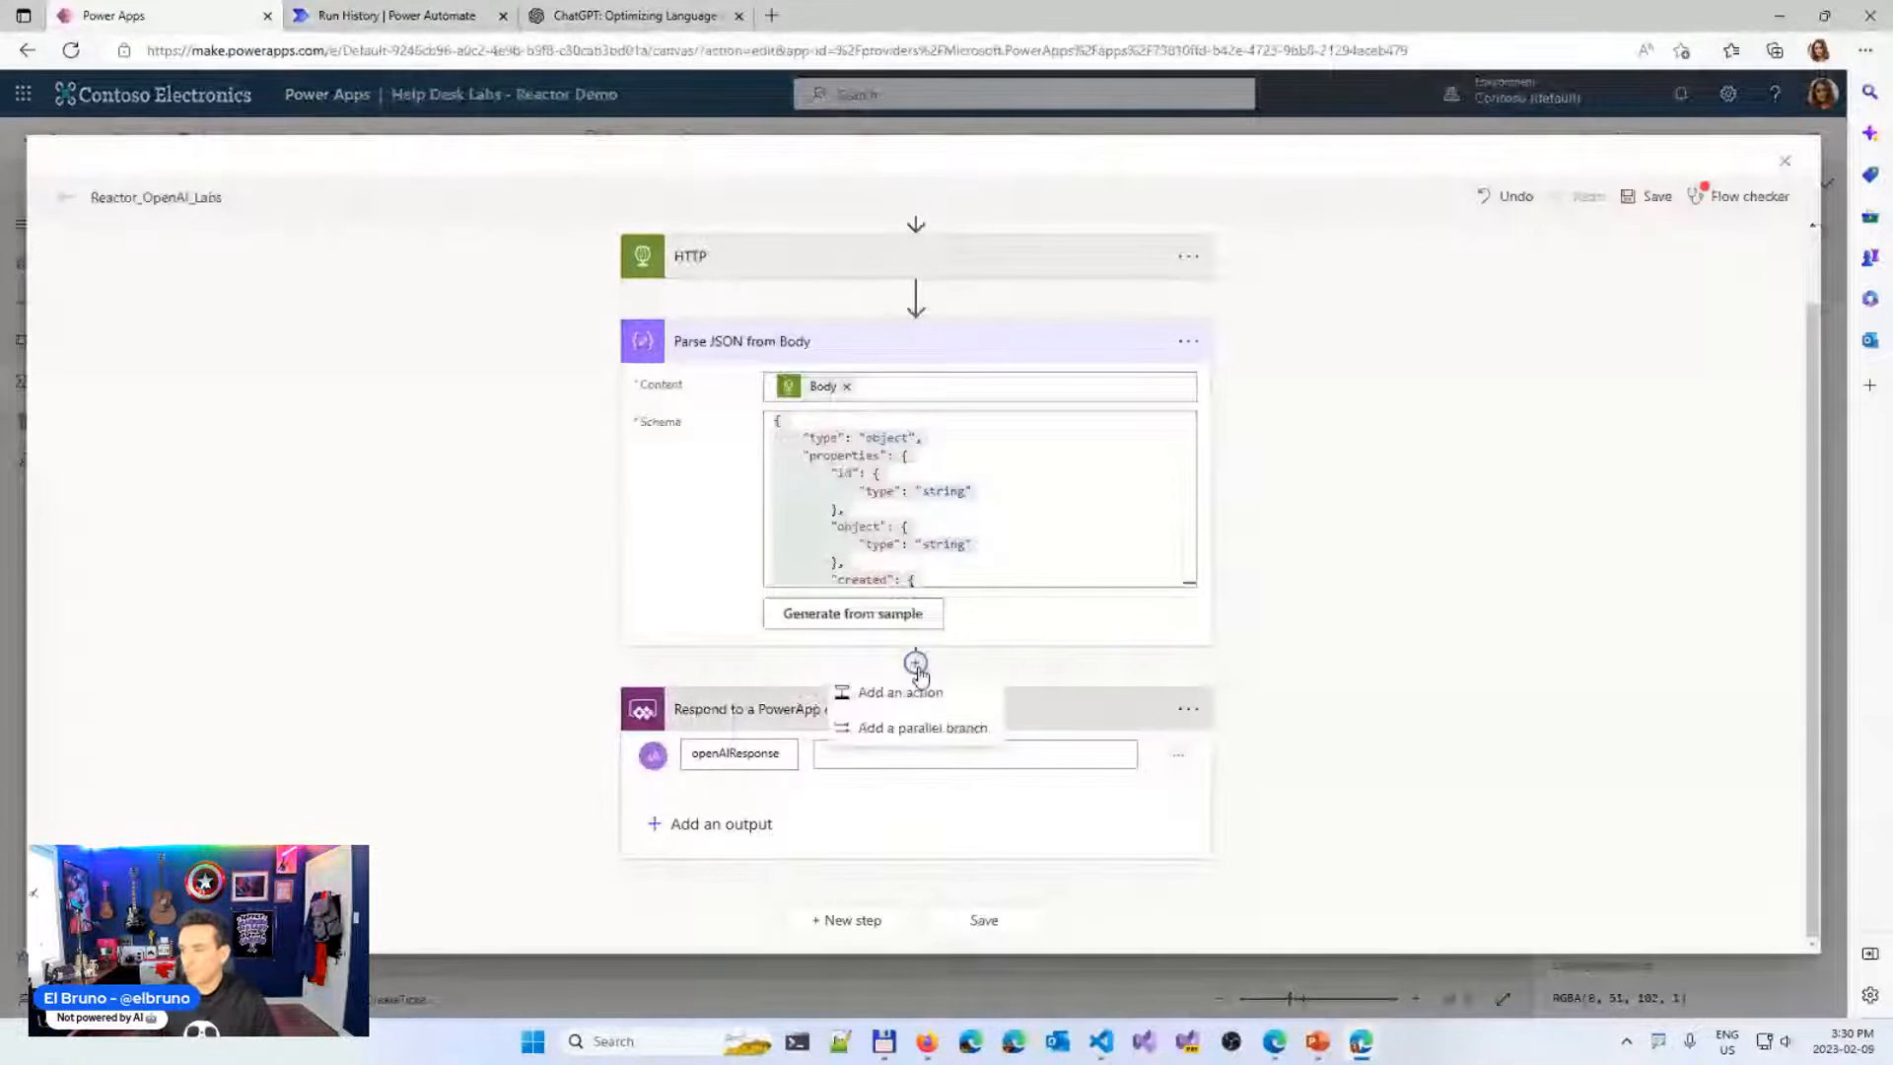
click(899, 692)
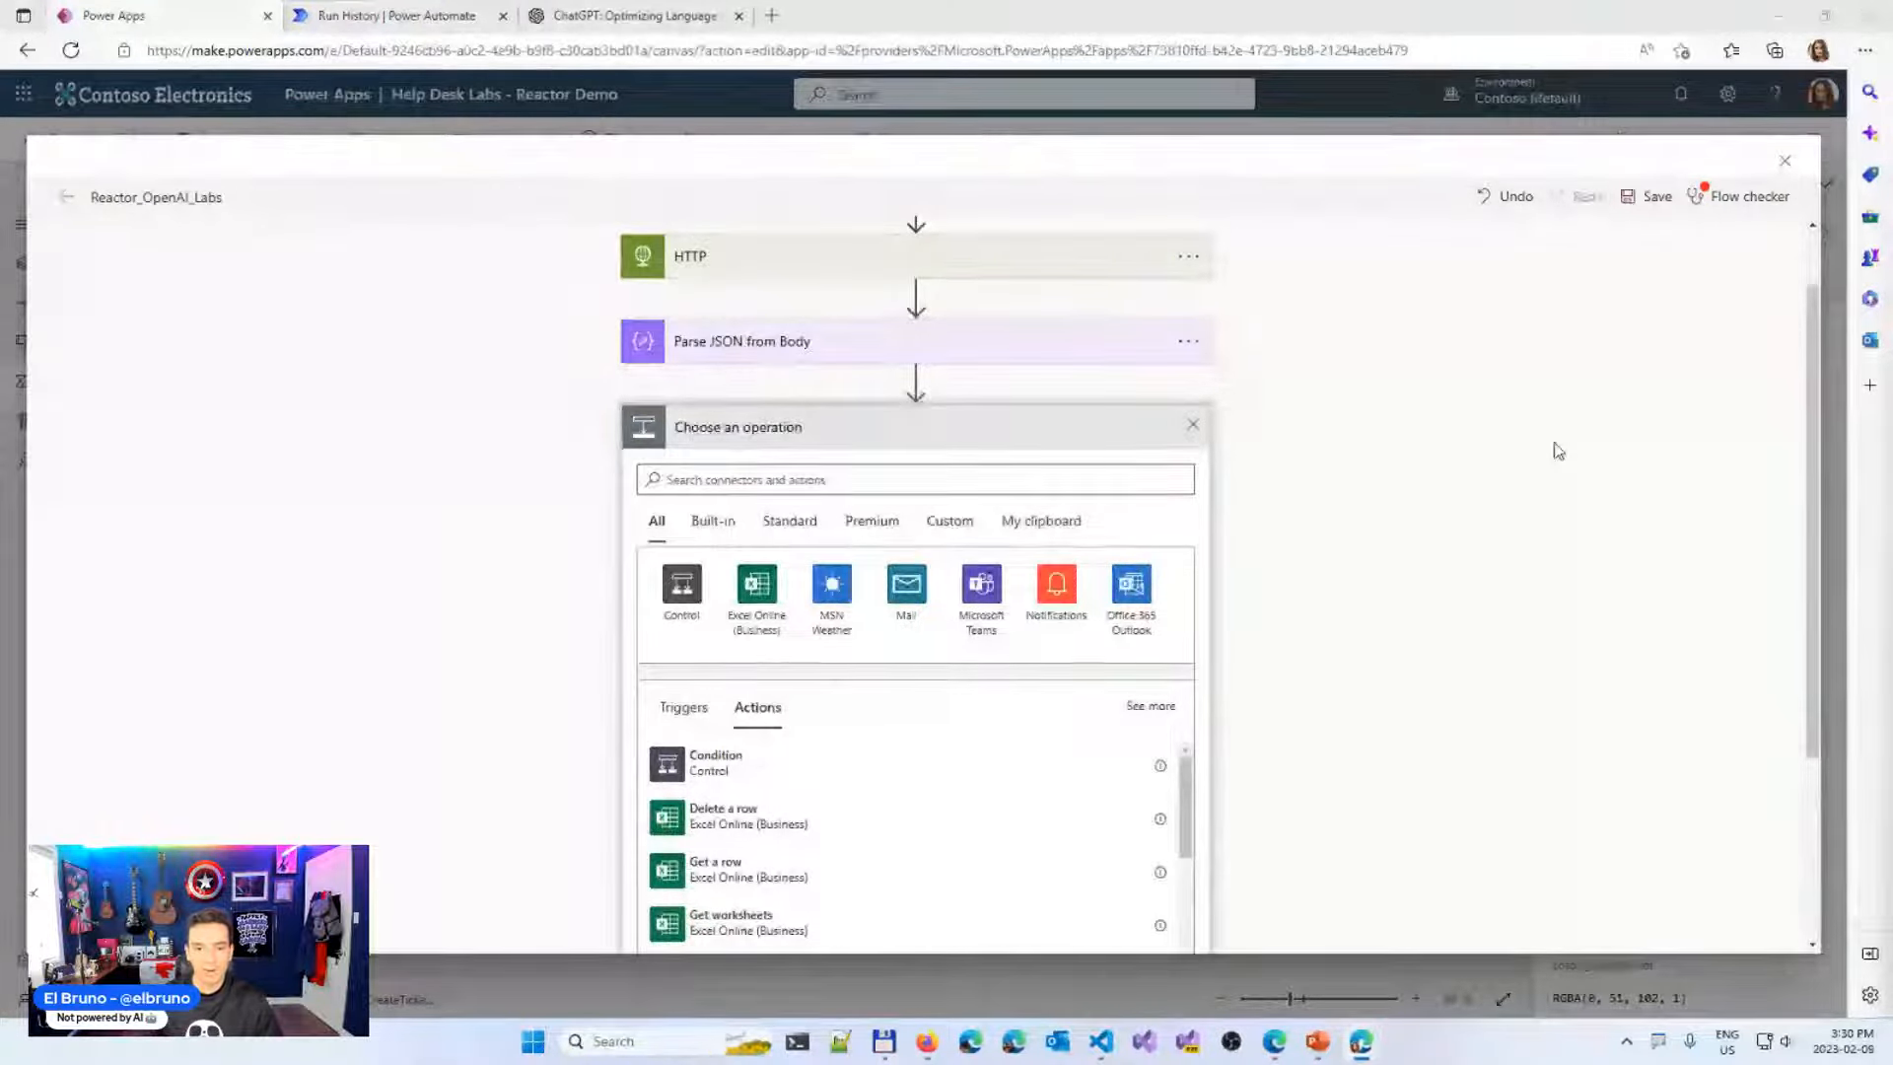
click(820, 479)
text(json)
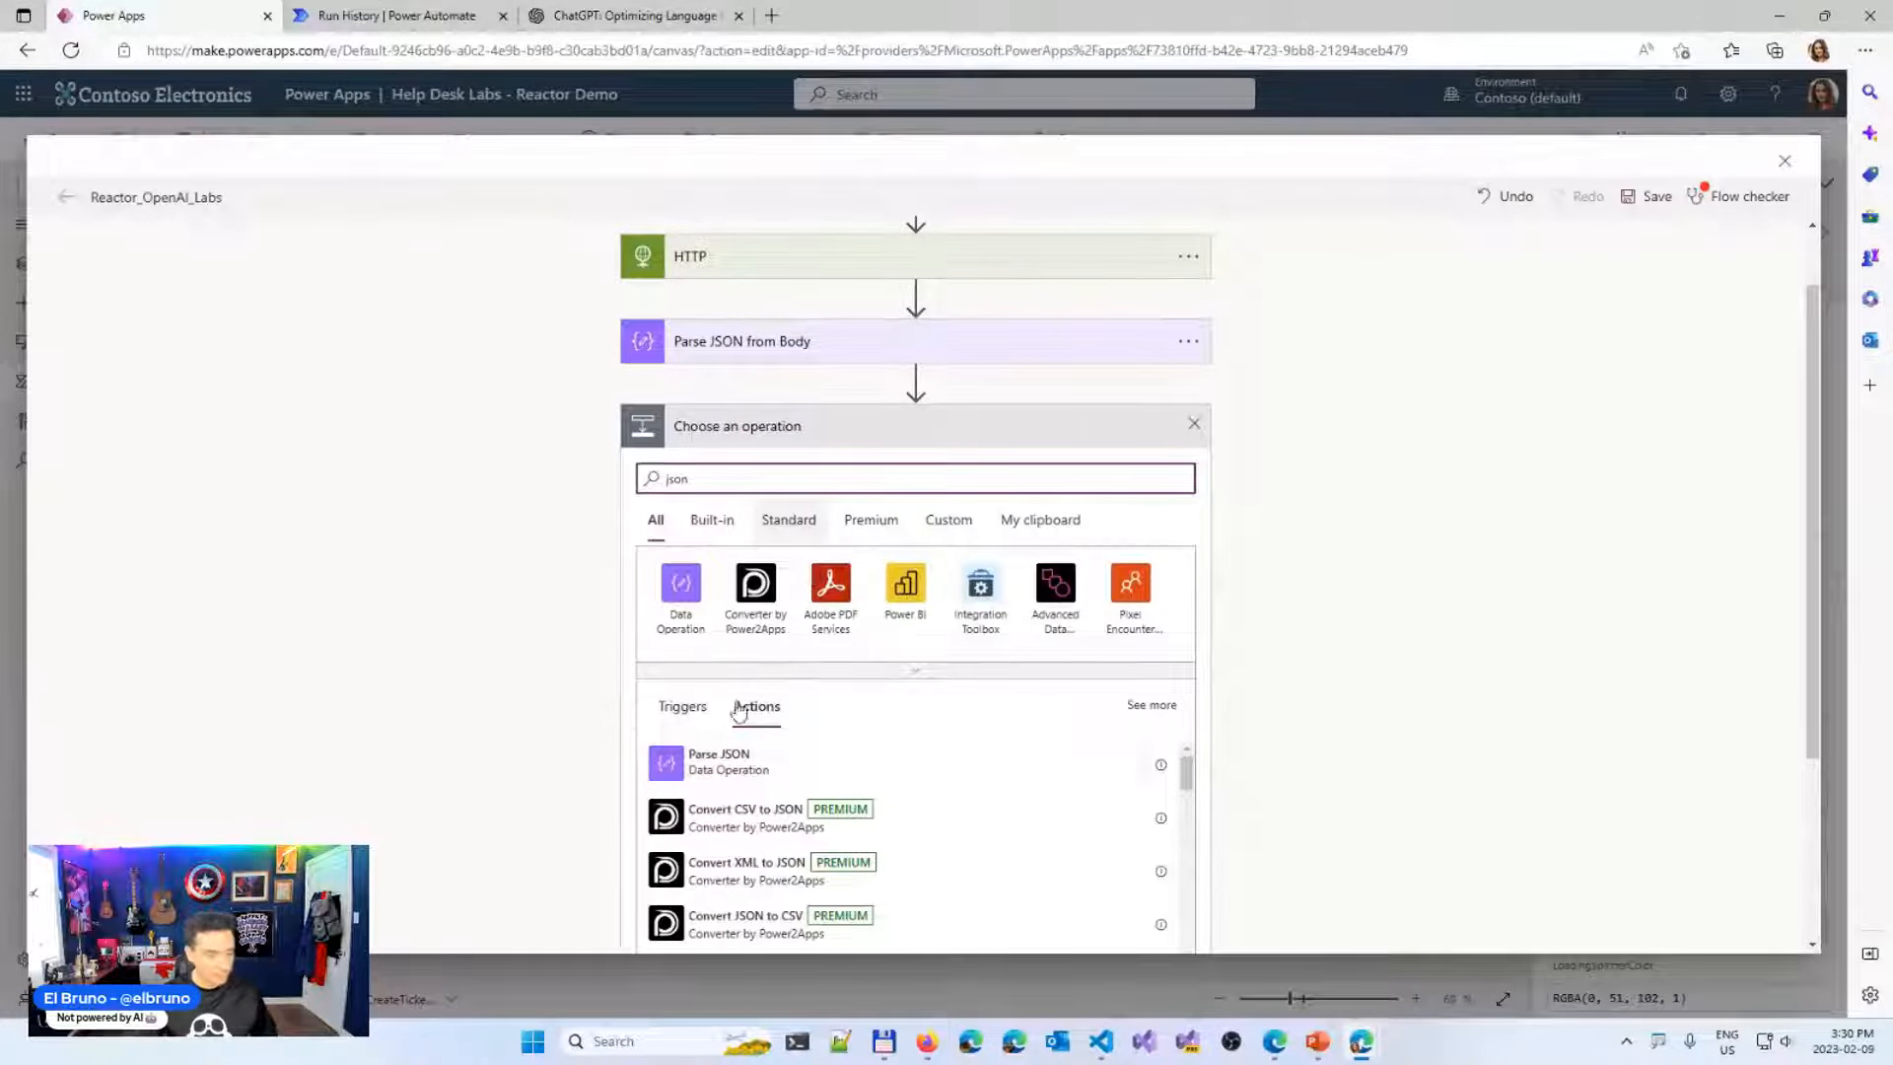
click(694, 775)
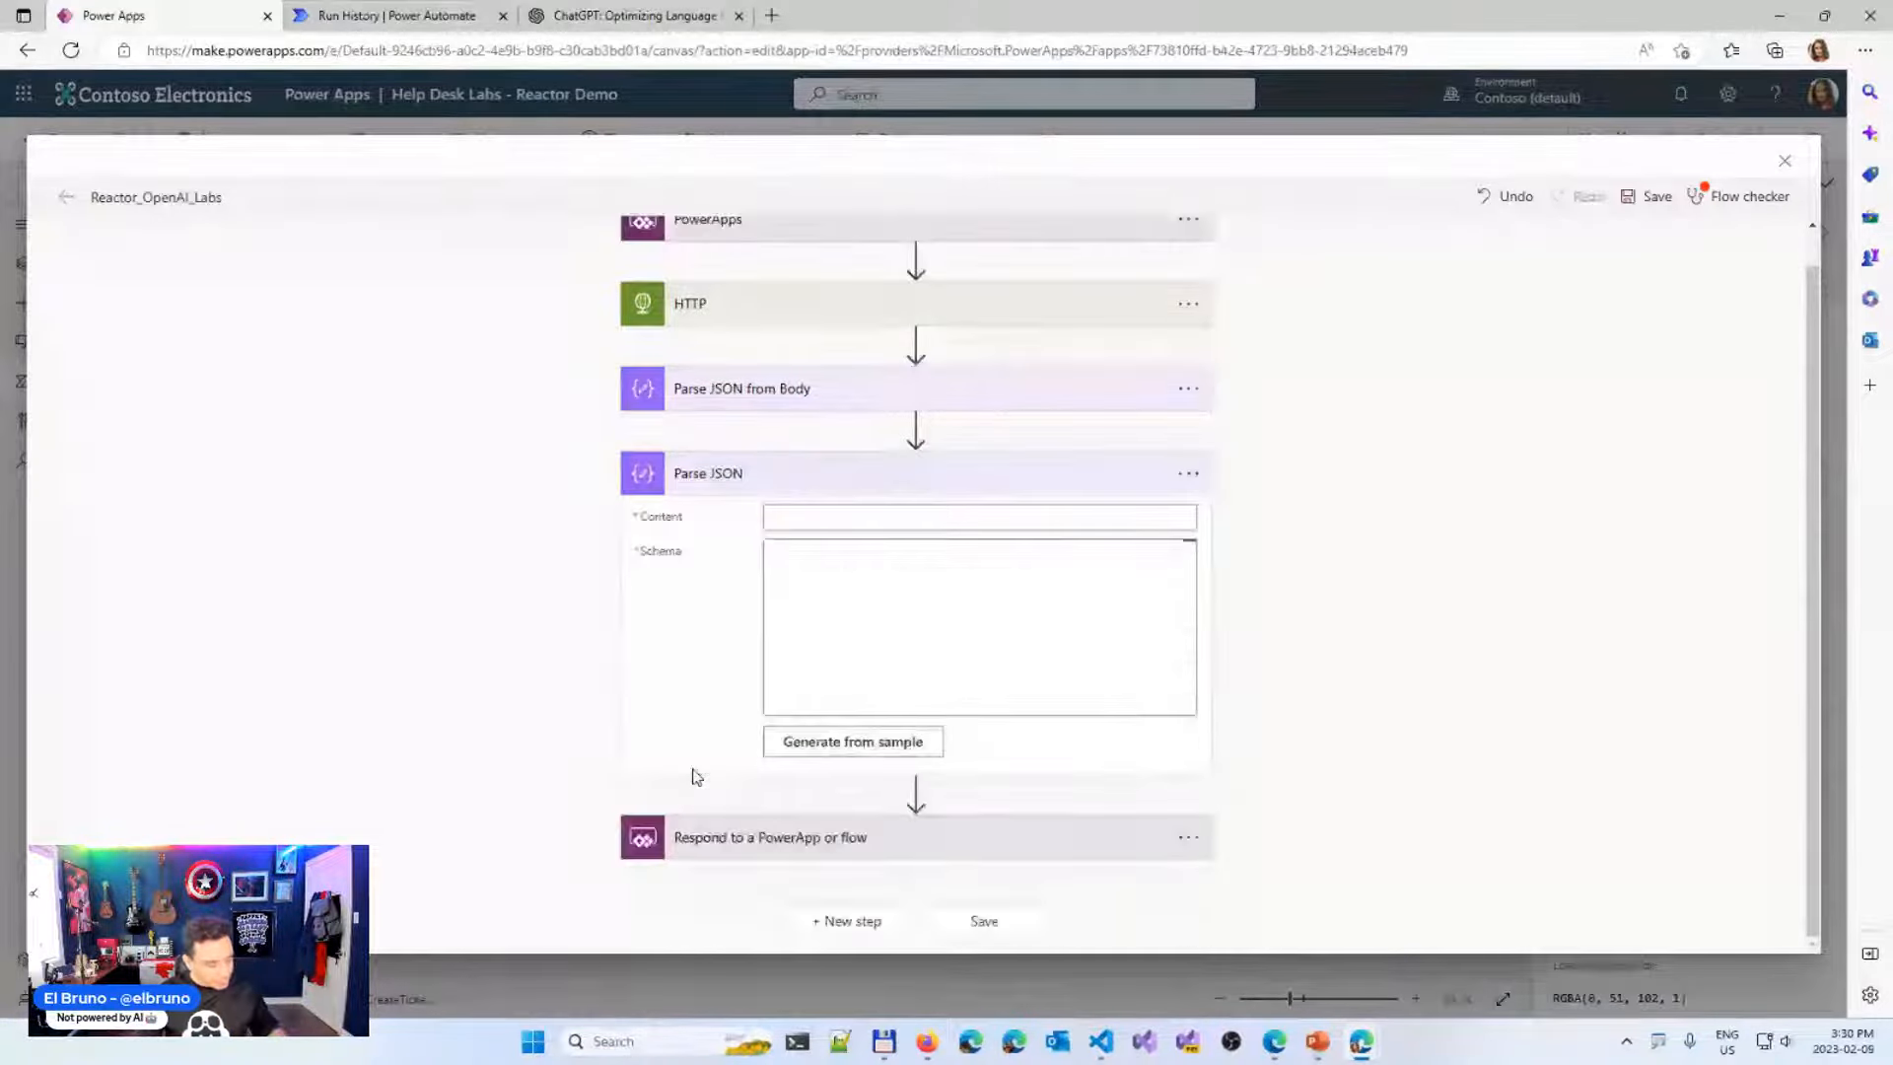
key(alt+Tab)
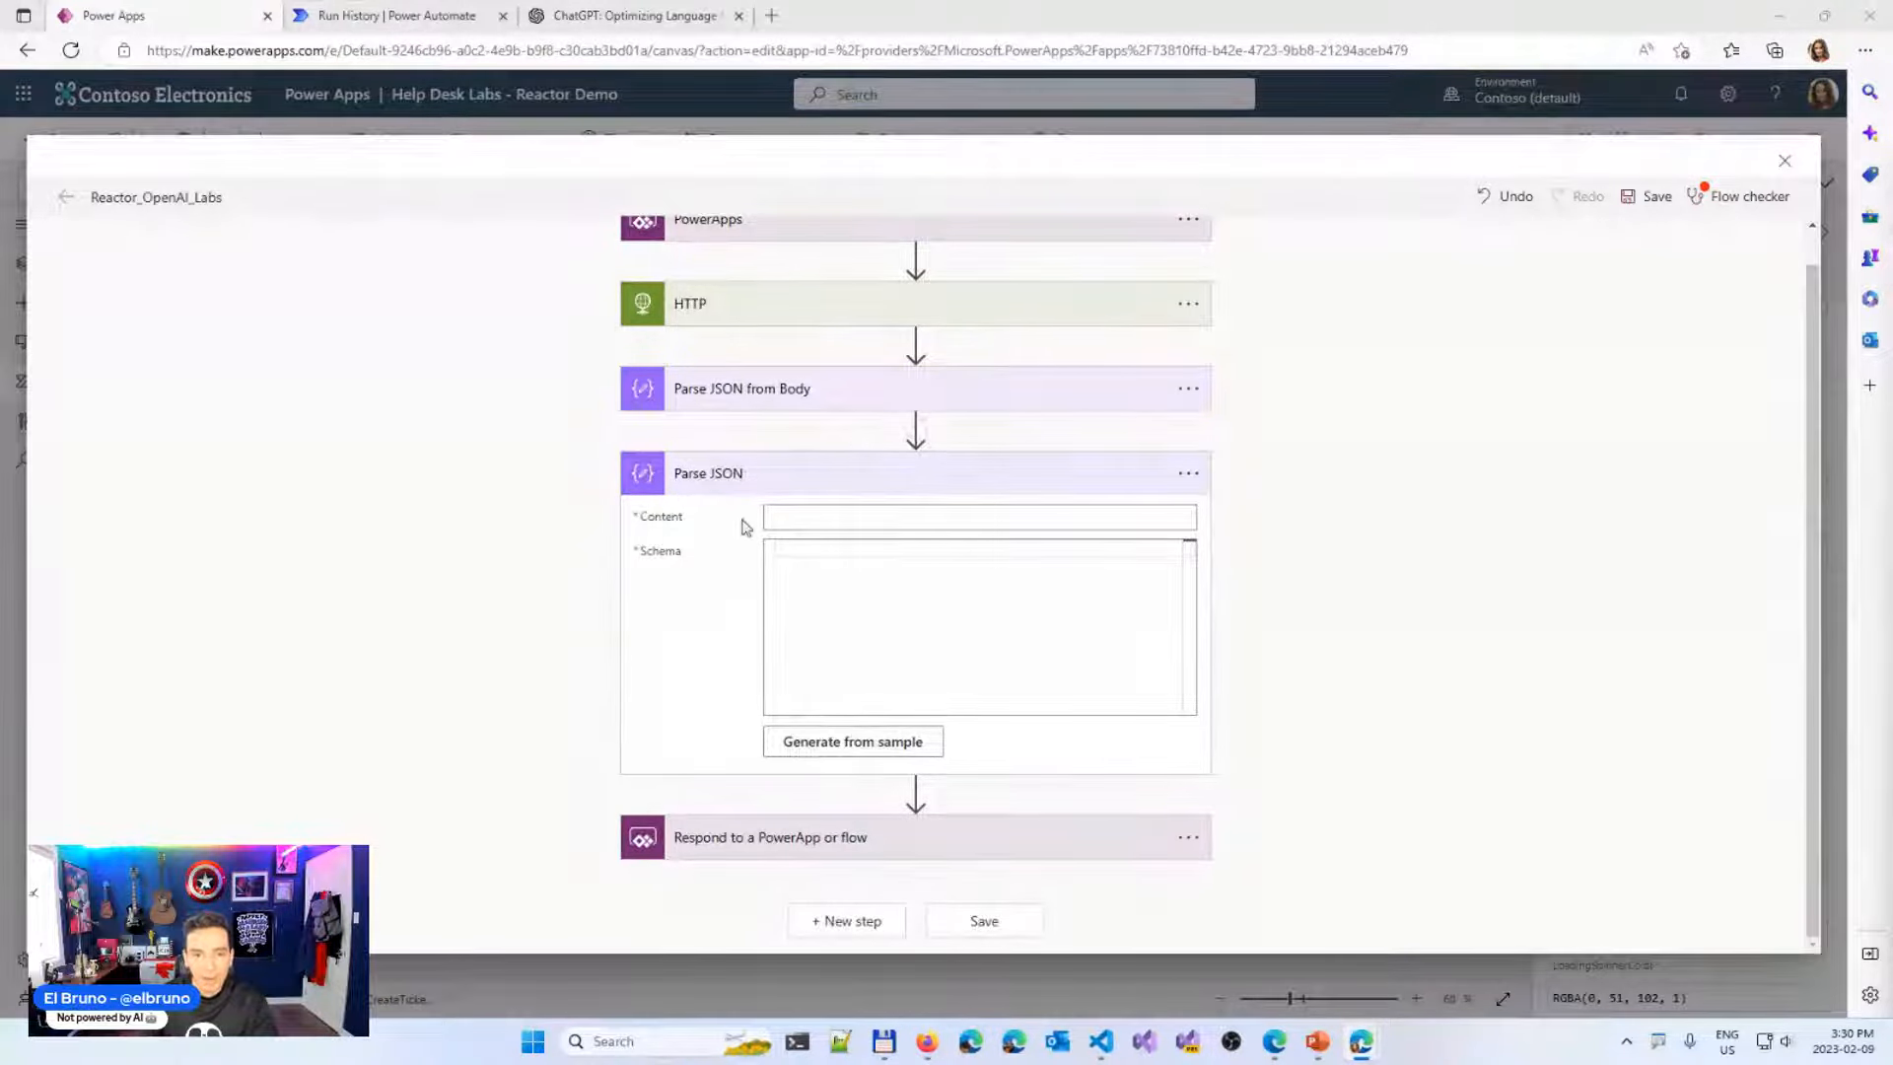
Open the new Parse JSON action's Content for dynamic content and locate the choices output of Parse JSON from Body
click(779, 518)
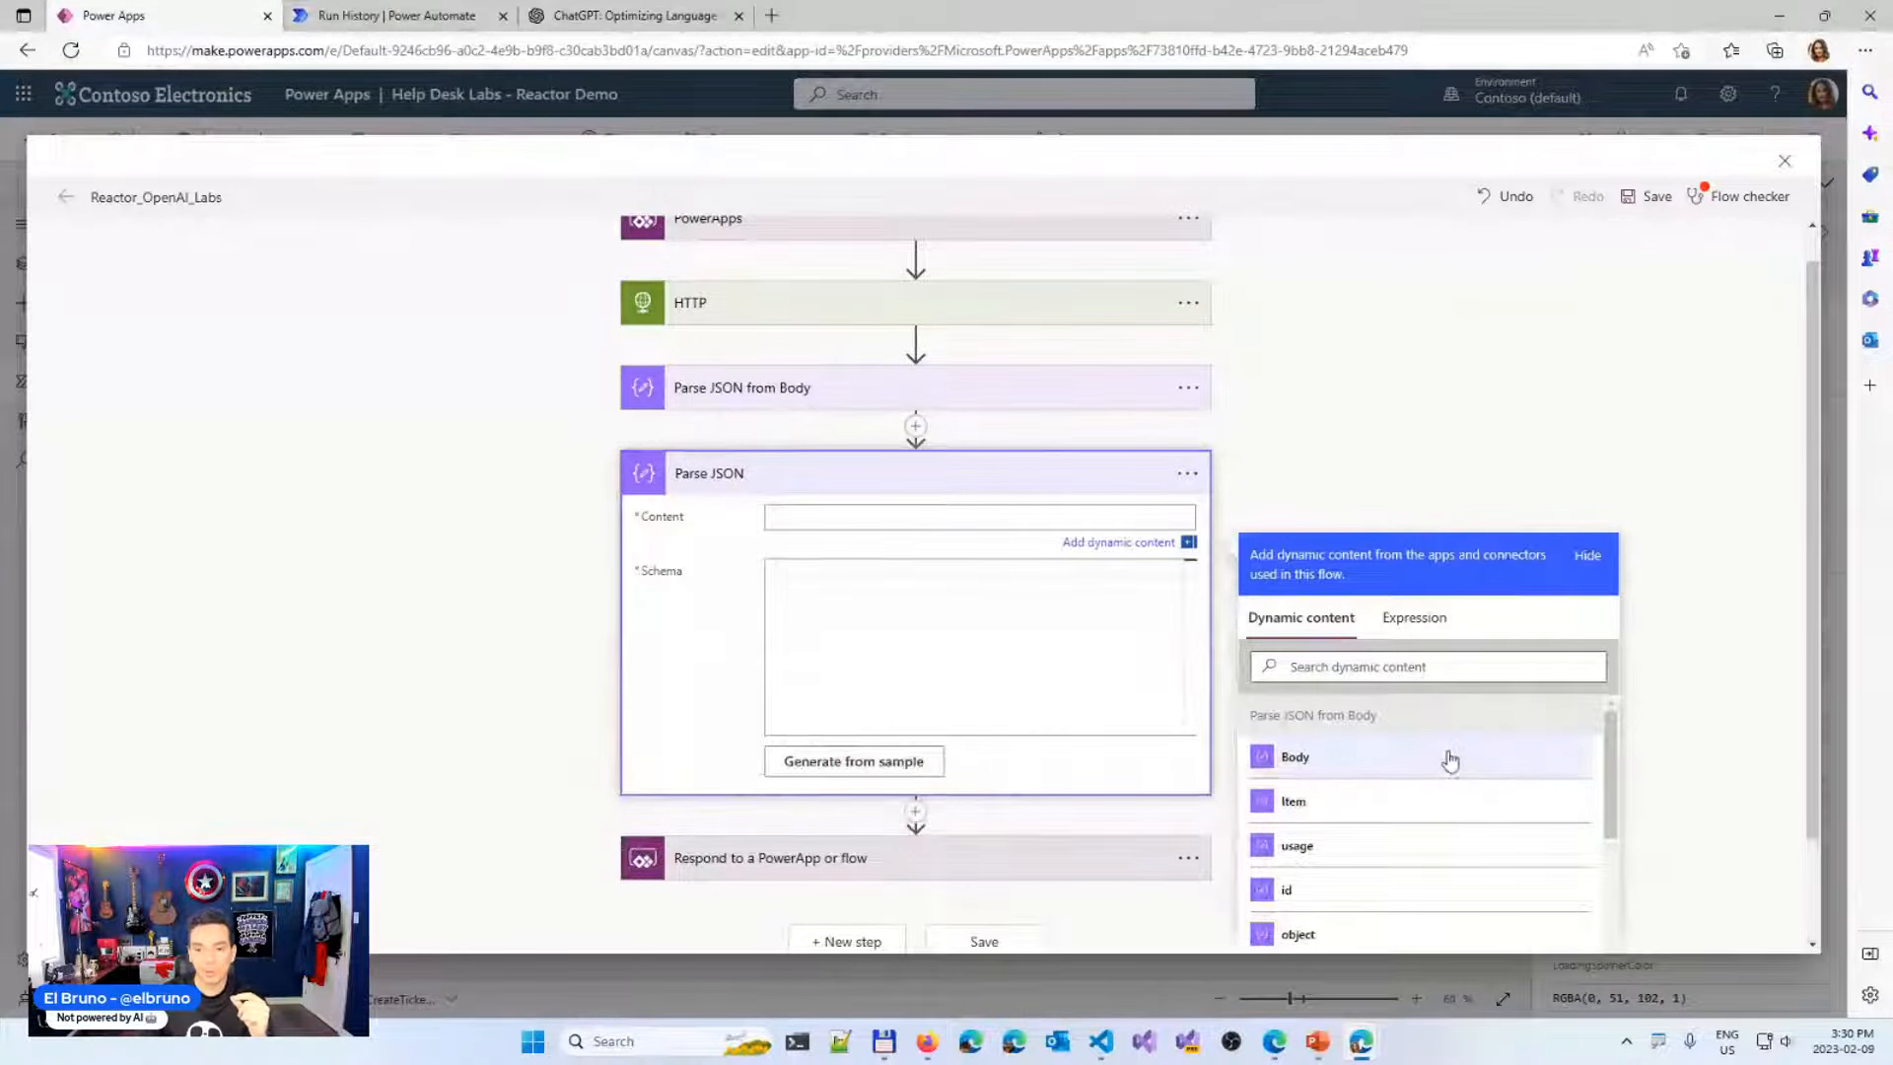
click(881, 515)
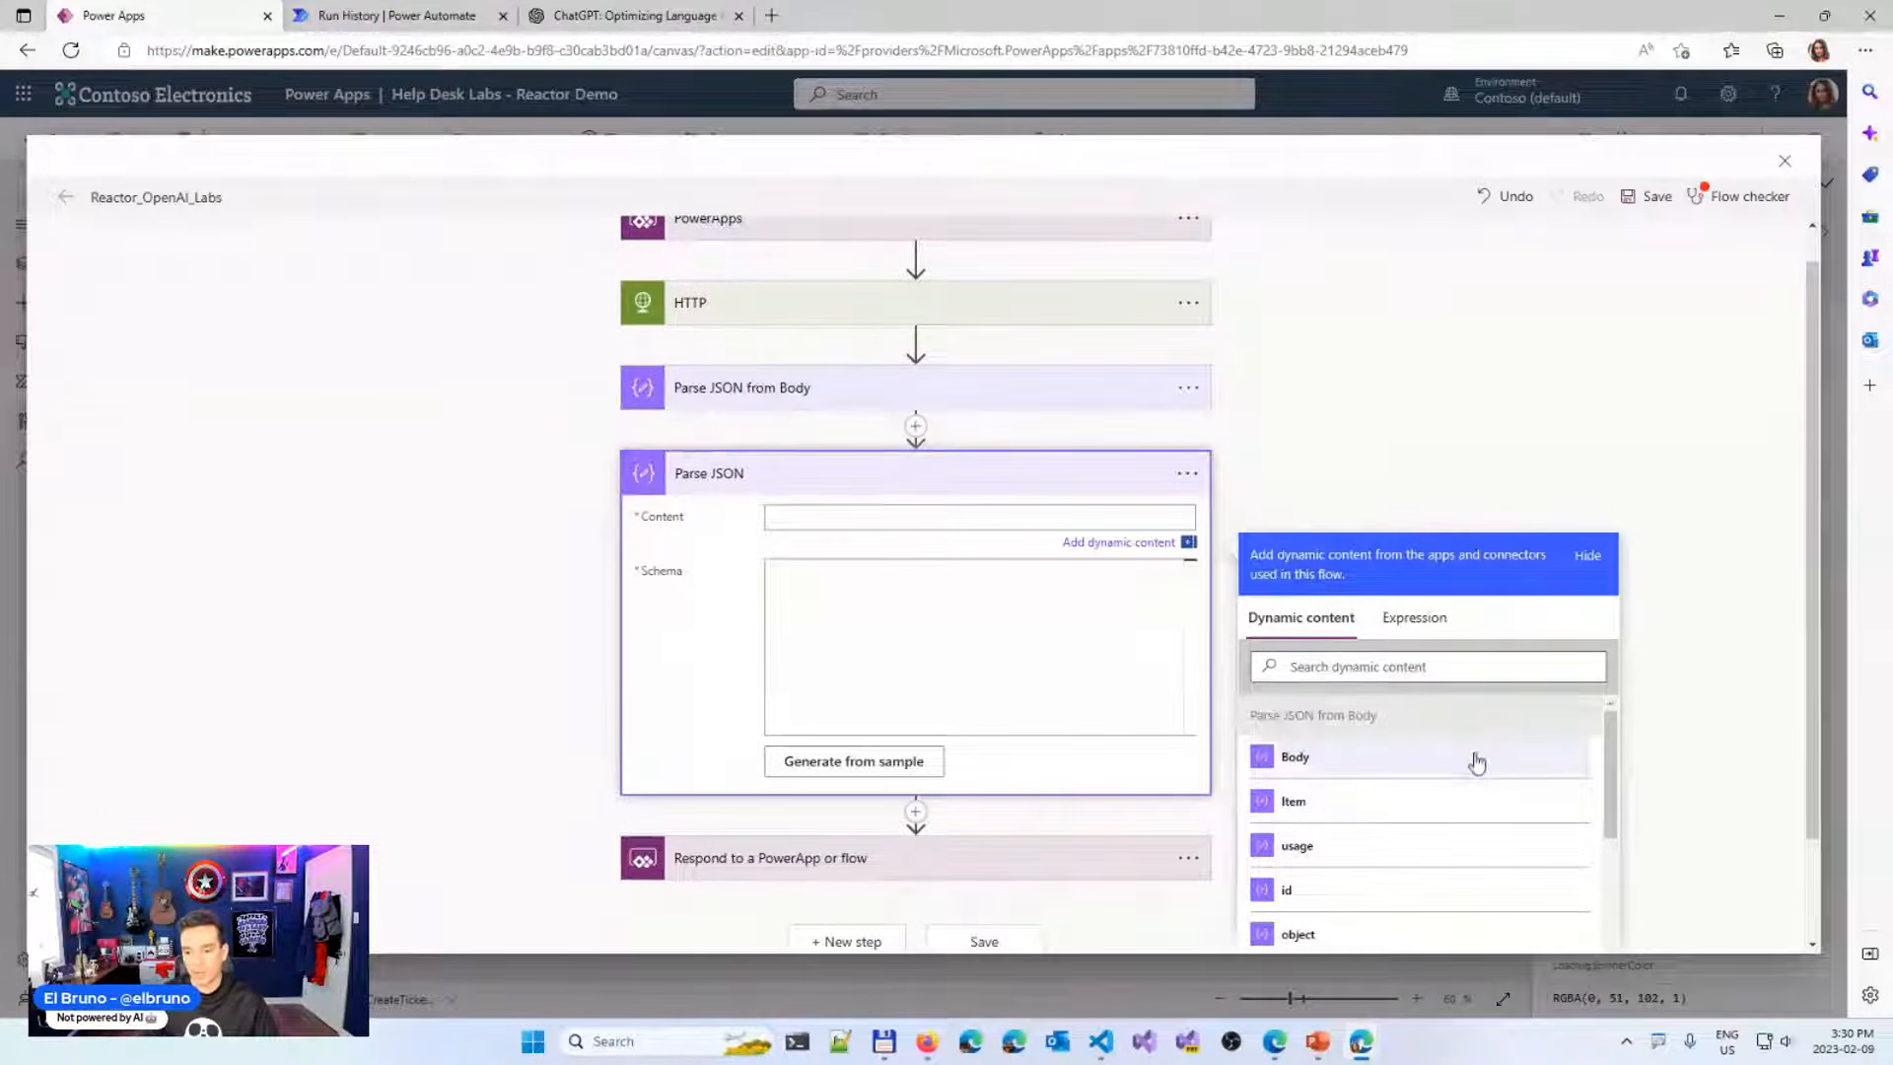
scroll(1496, 795, down, 2)
scroll(1501, 797, down, 5)
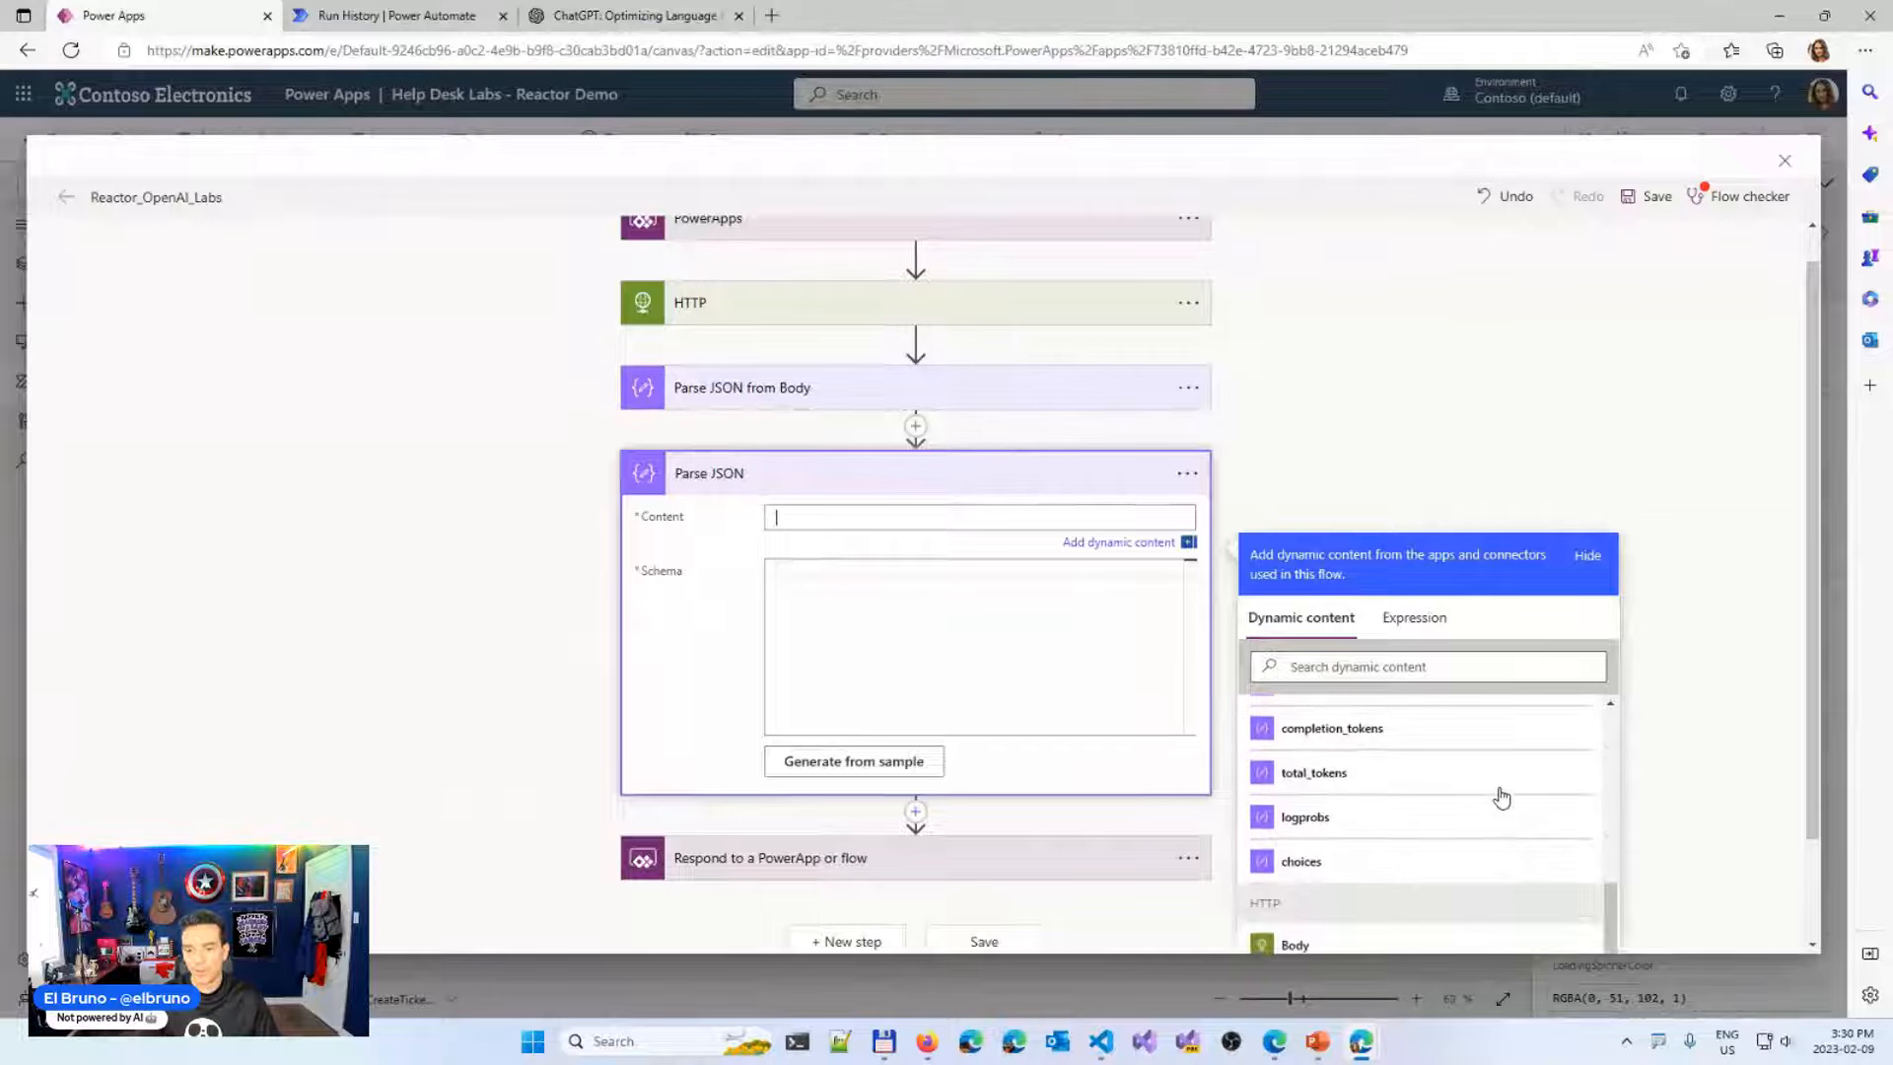
key(ctrl+1)
click(1393, 880)
mouse_move(928, 845)
mouse_down()
mouse_move(1006, 841)
mouse_move(1037, 876)
mouse_move(1042, 835)
mouse_move(1062, 849)
mouse_up()
key(Escape)
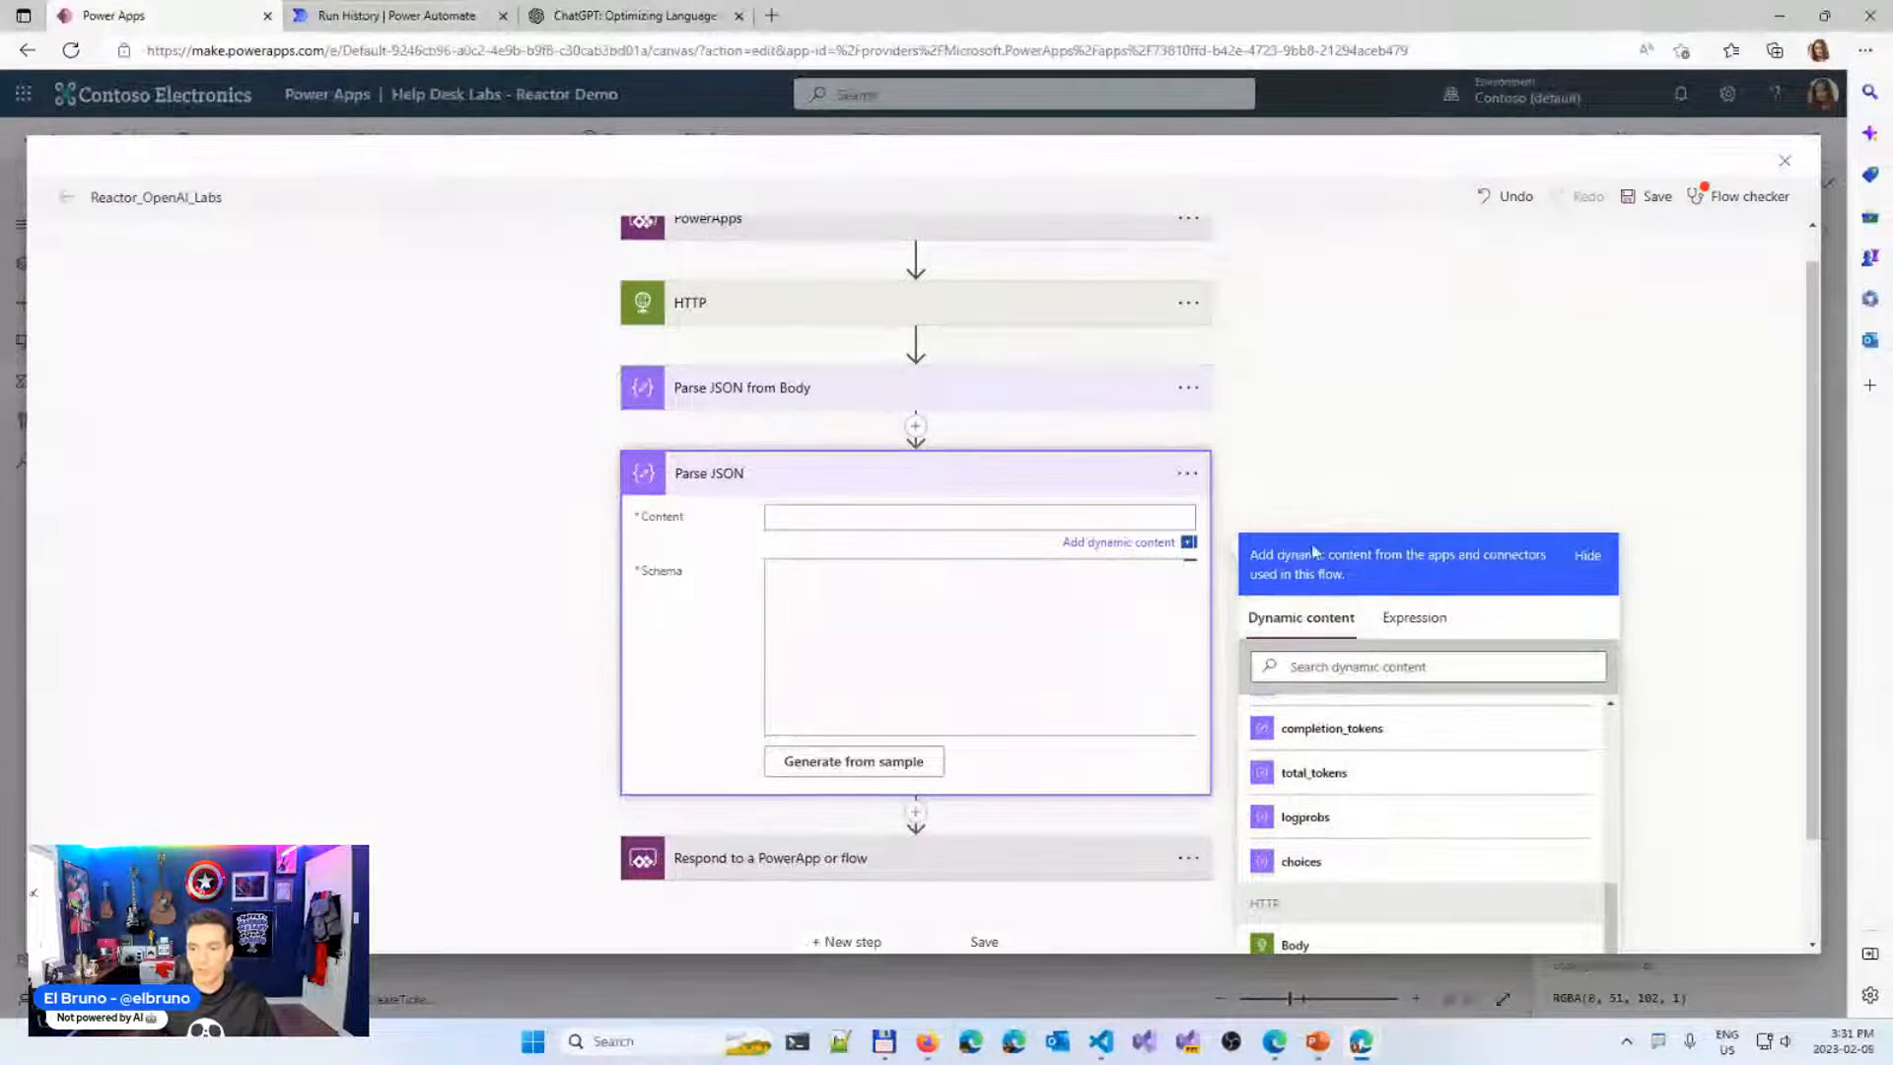
Set the Parse JSON action's Content to a first() expression around the choices output of Parse JSON from Body
click(1415, 618)
text(first()
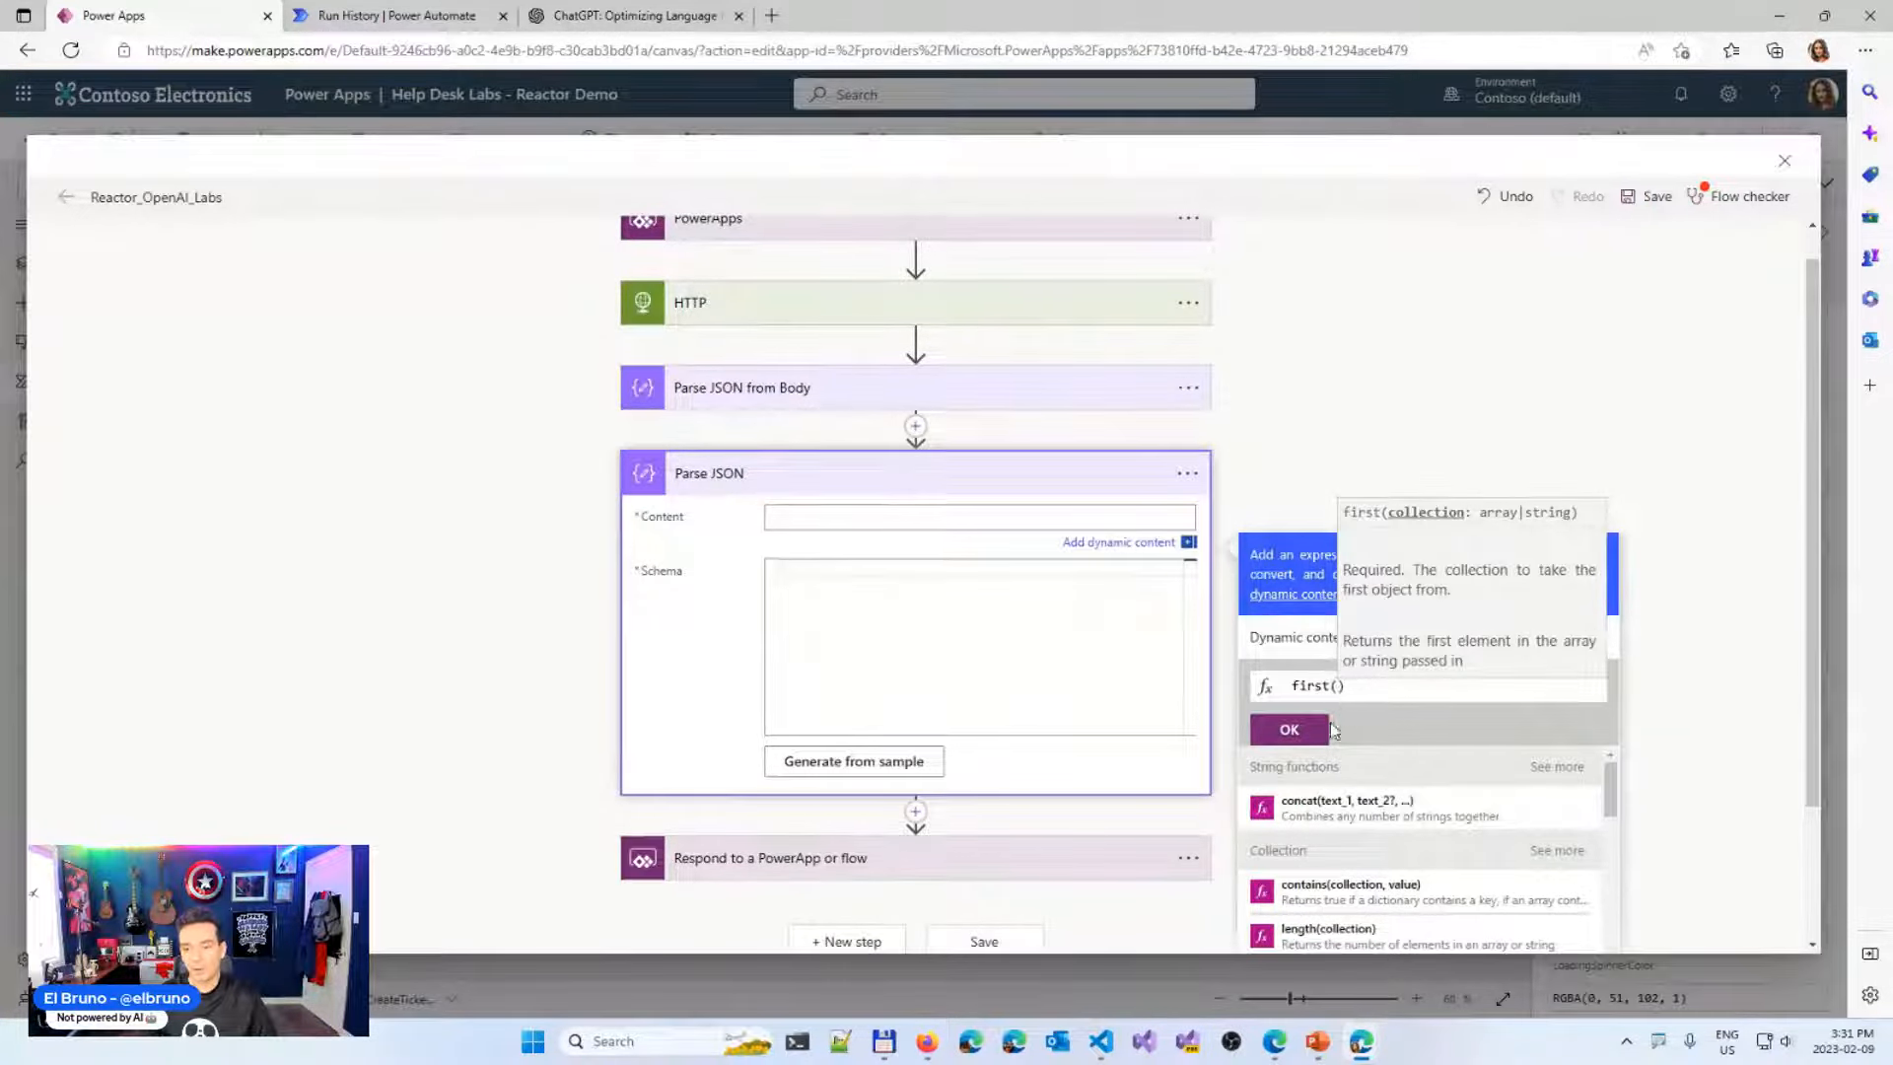
click(1327, 690)
click(1338, 687)
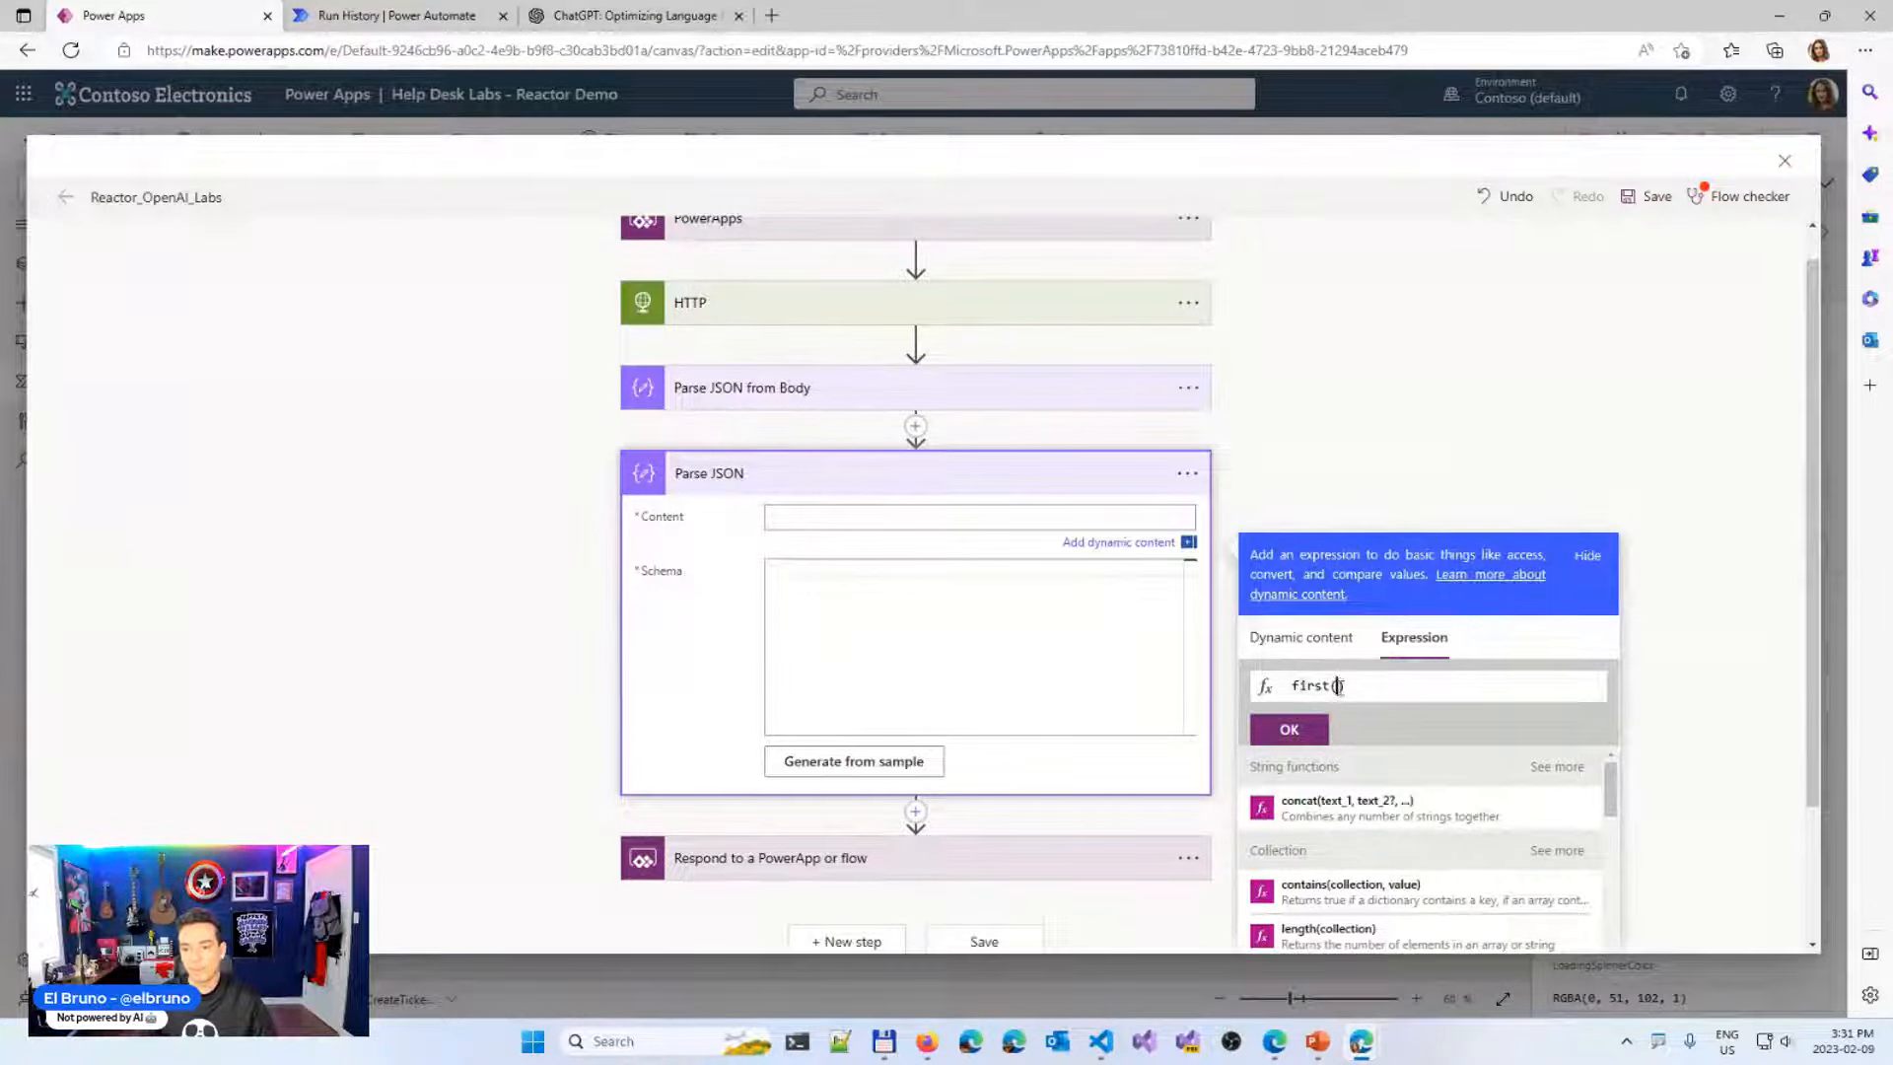
click(1327, 640)
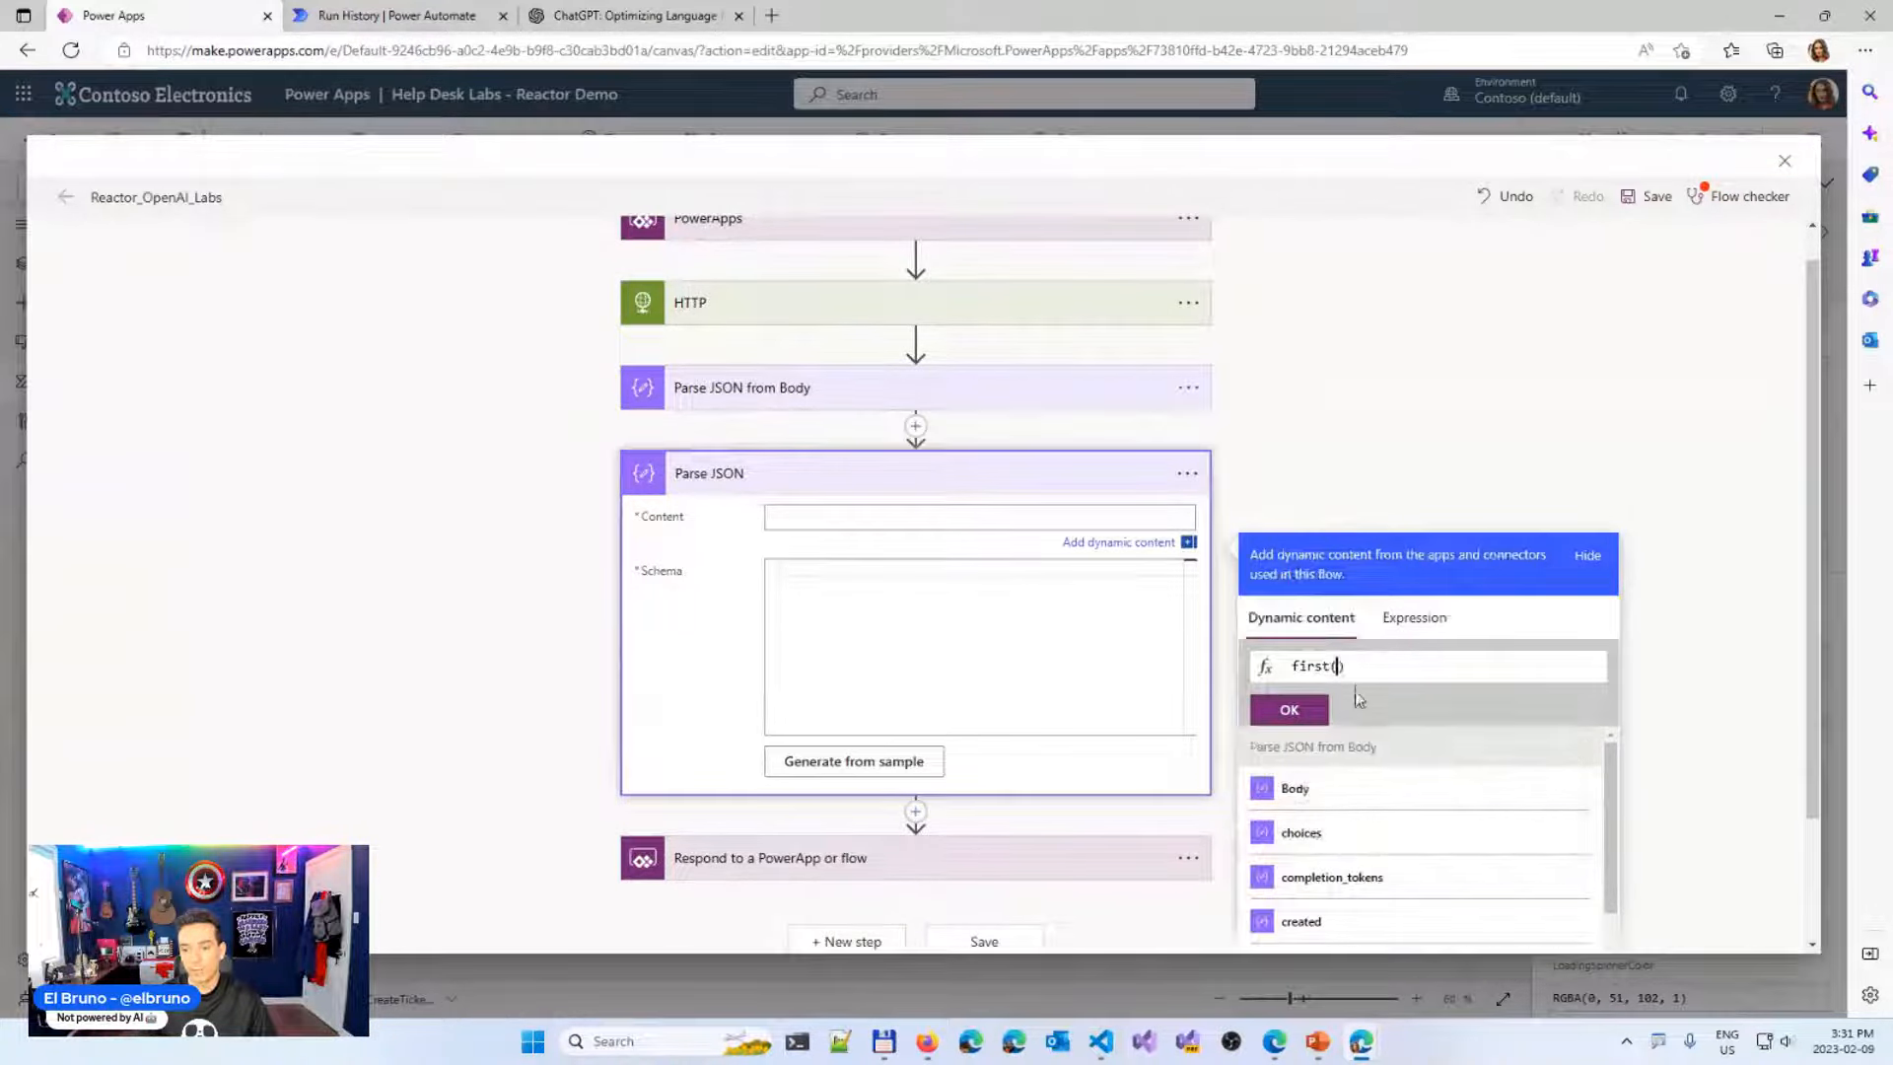
click(1357, 835)
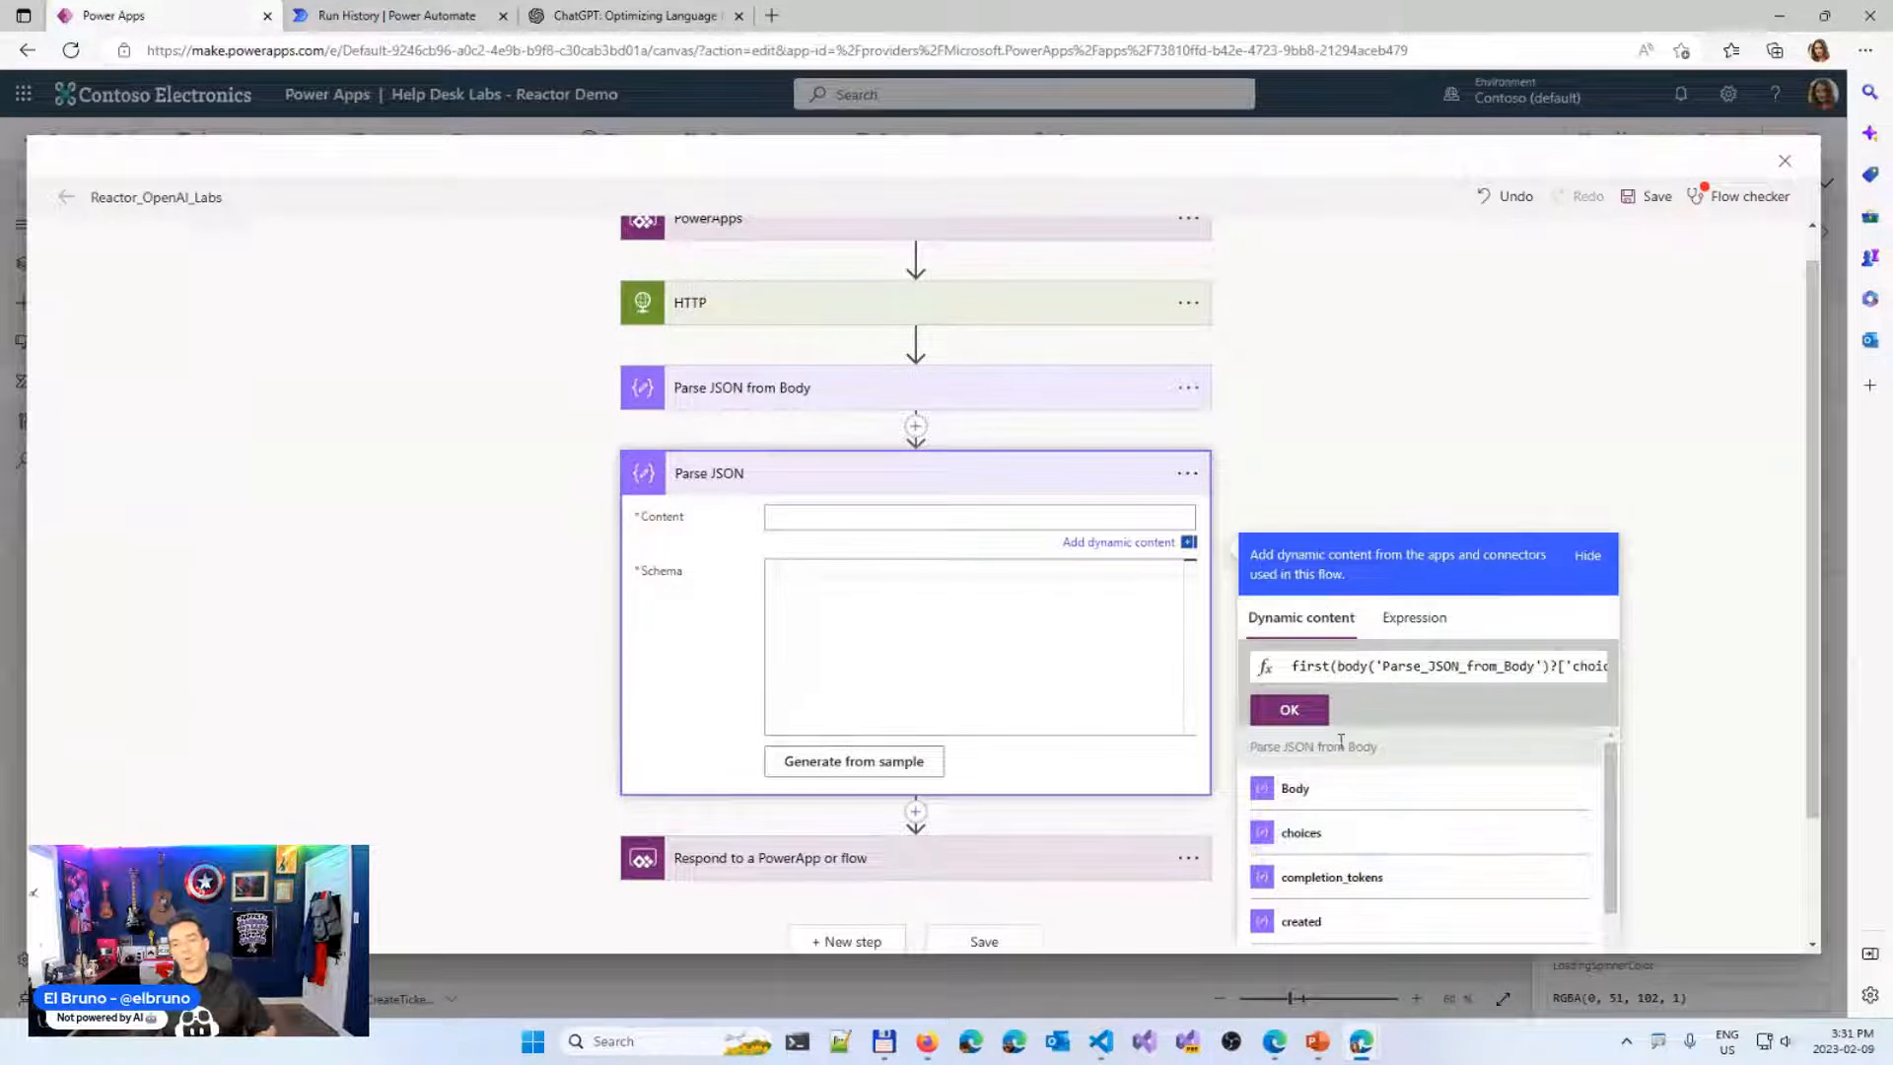
click(1309, 709)
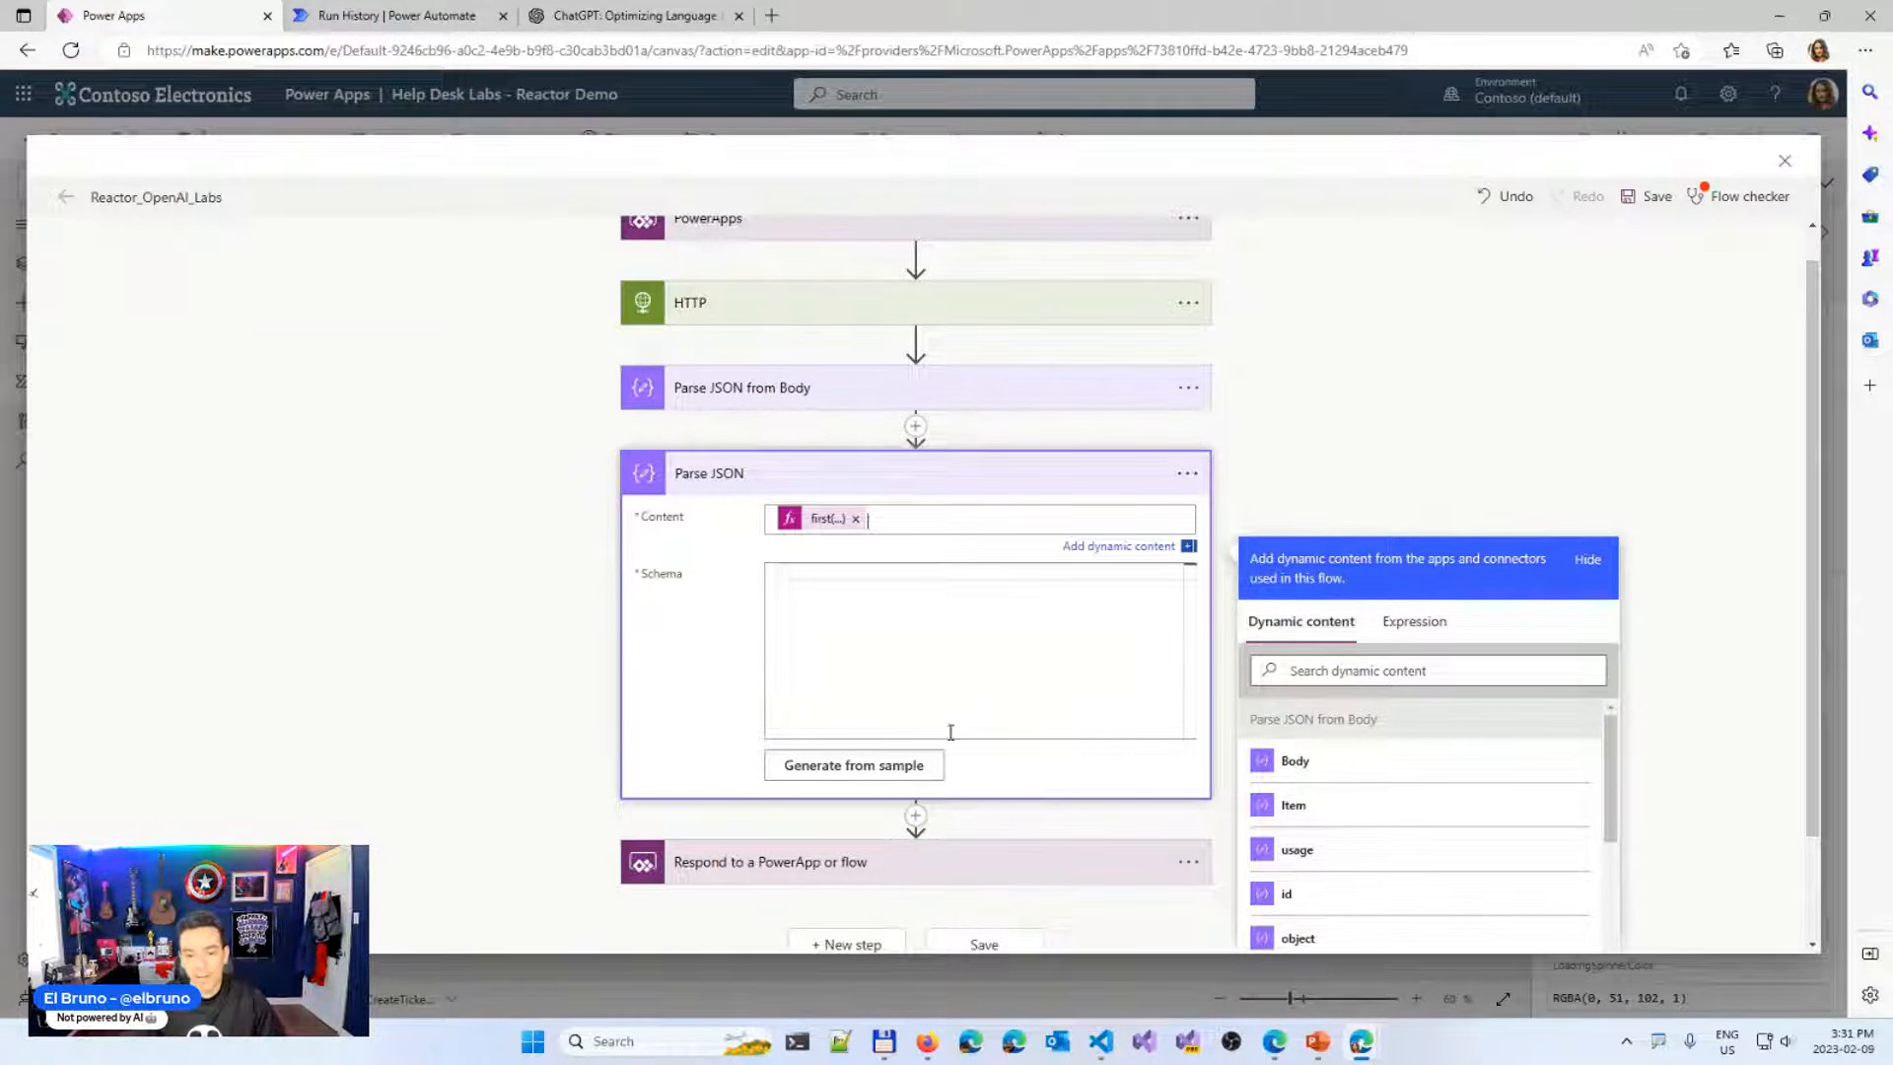
Generate the Parse JSON action's schema from the copied choice object with text, index, logprobs and finish_reason
click(868, 782)
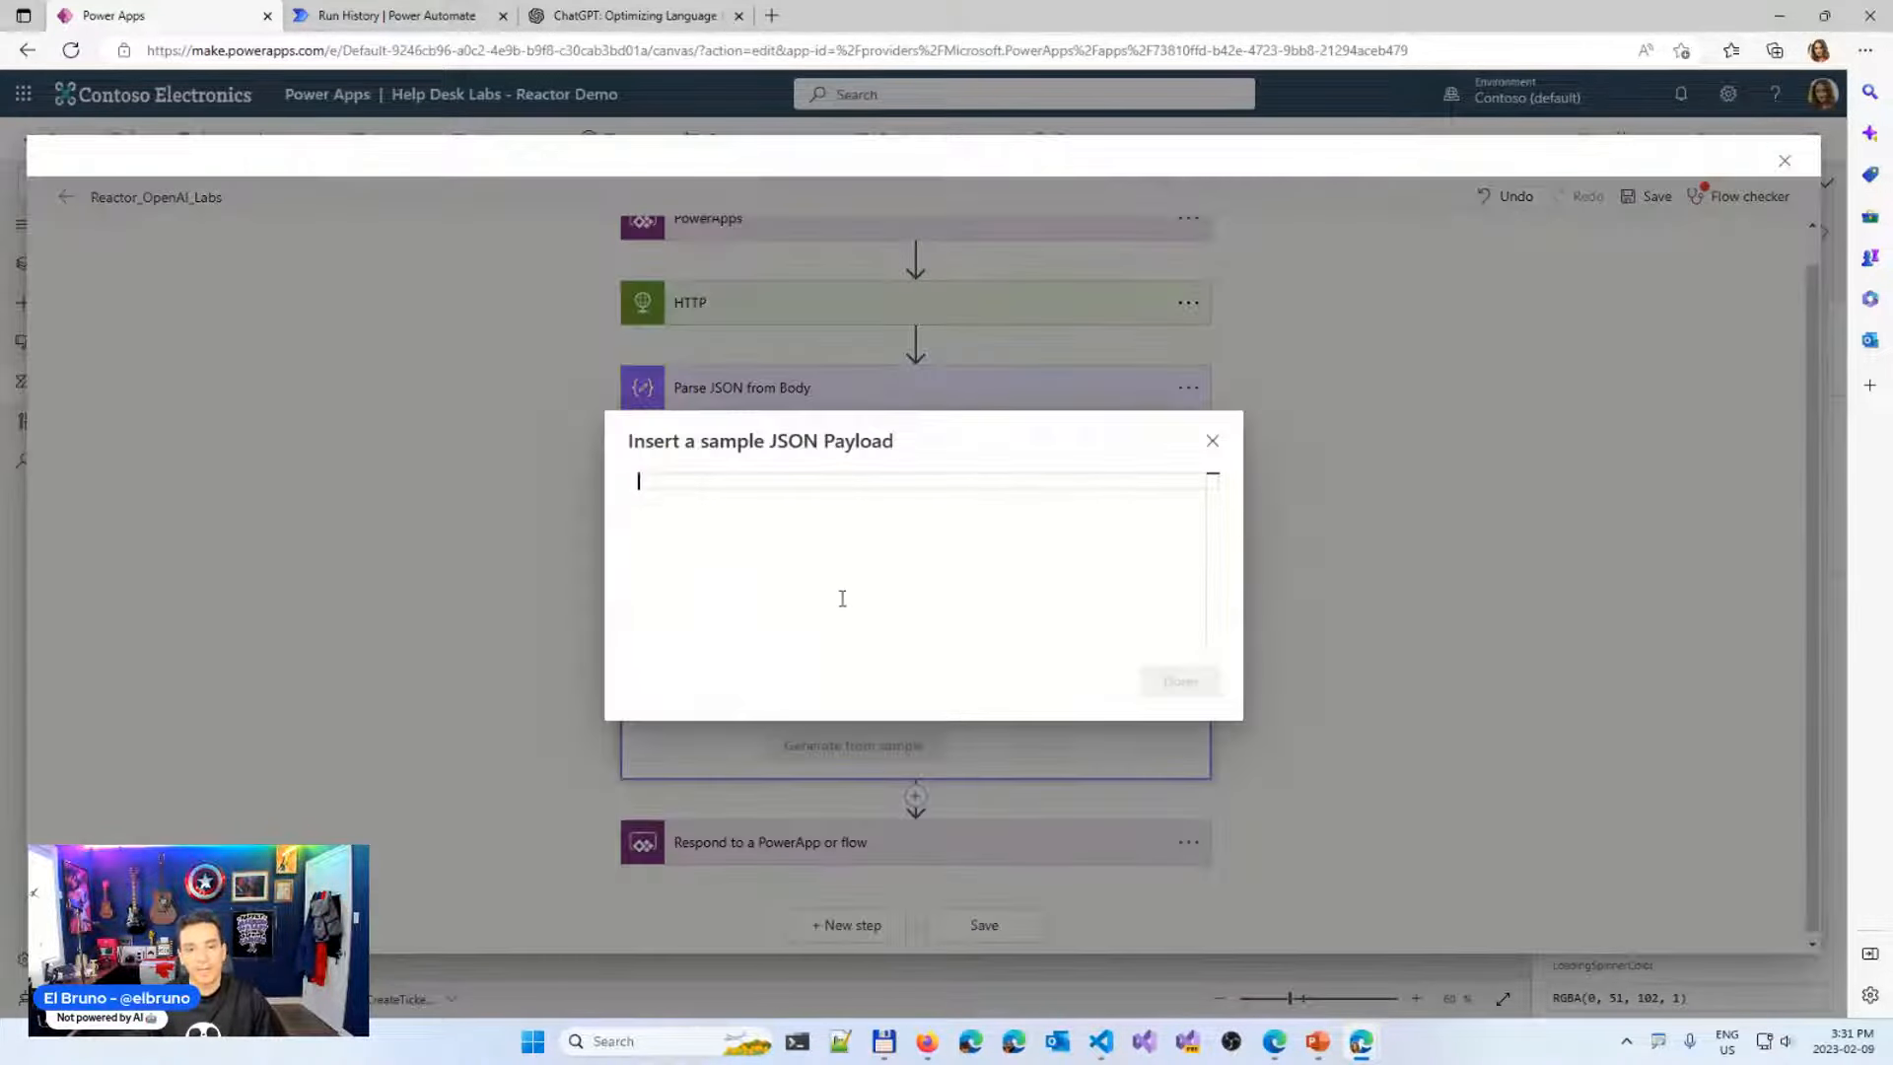
key(ctrl+v)
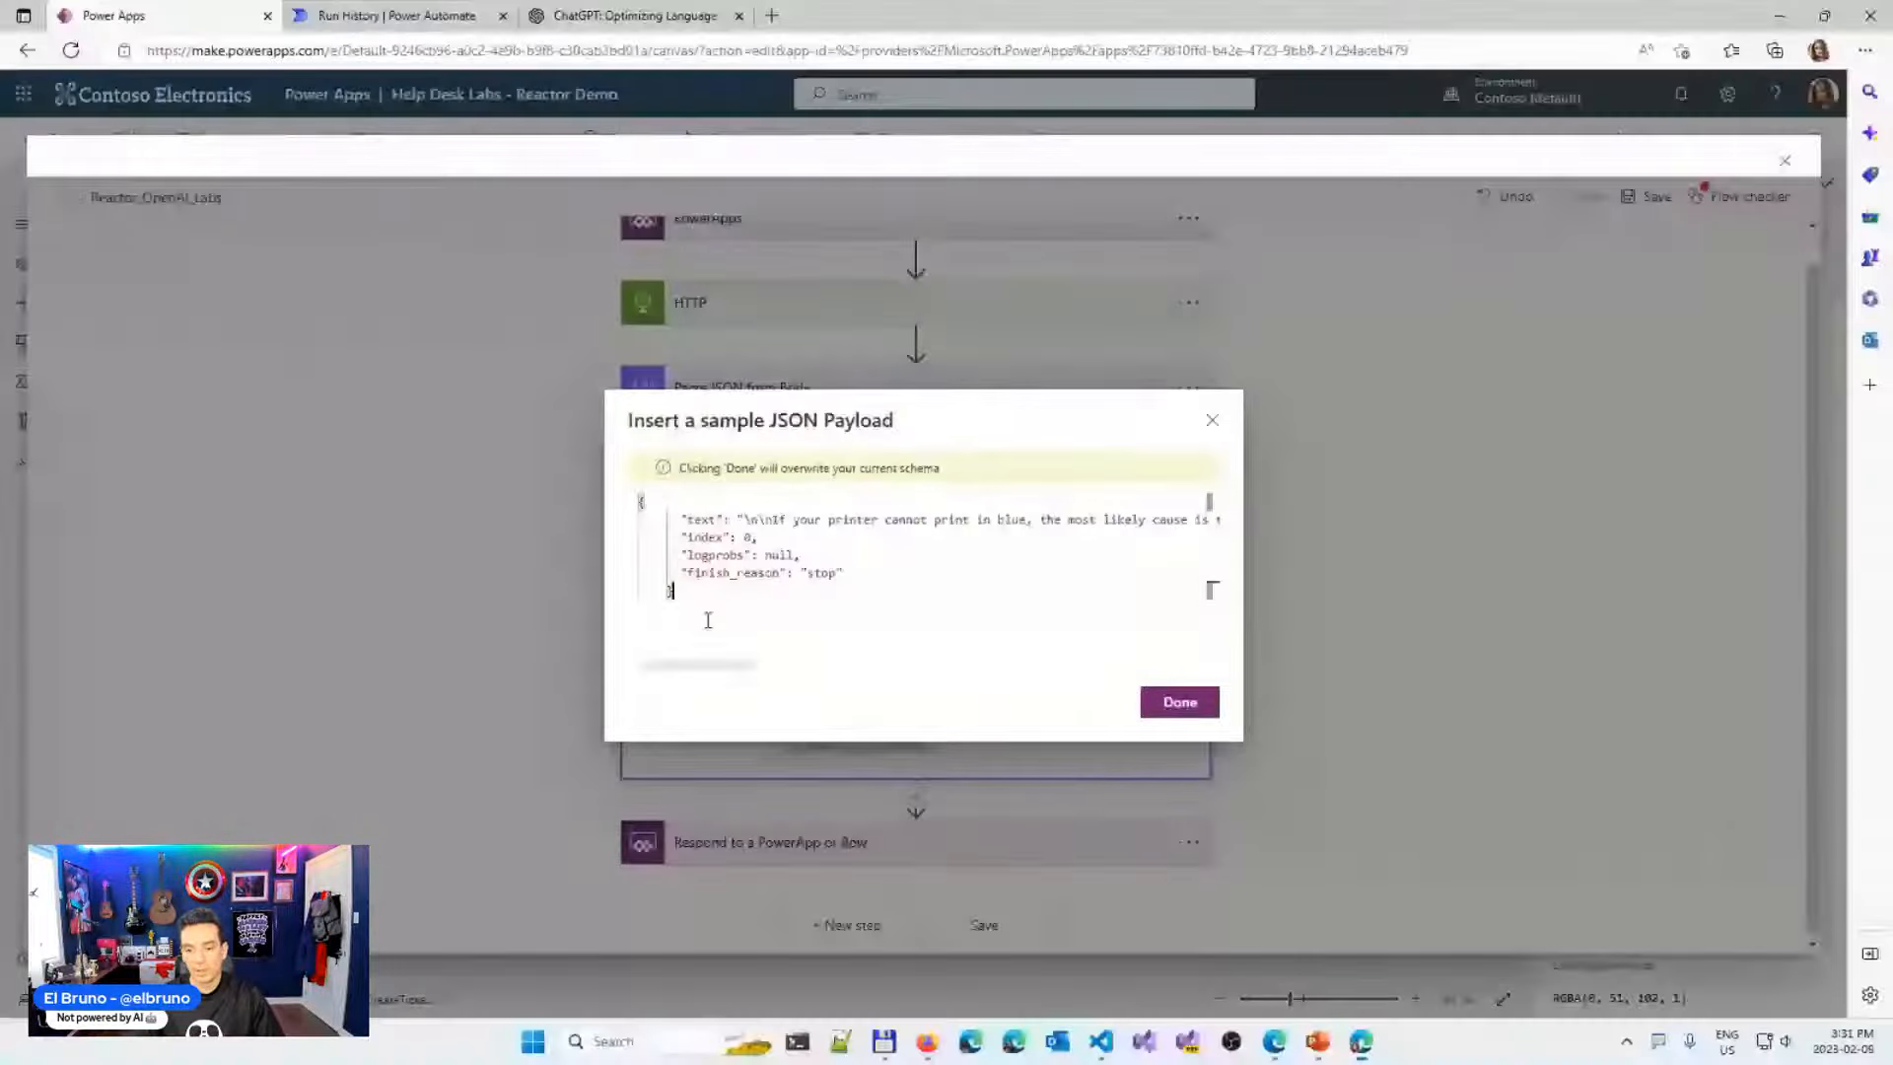
click(1180, 702)
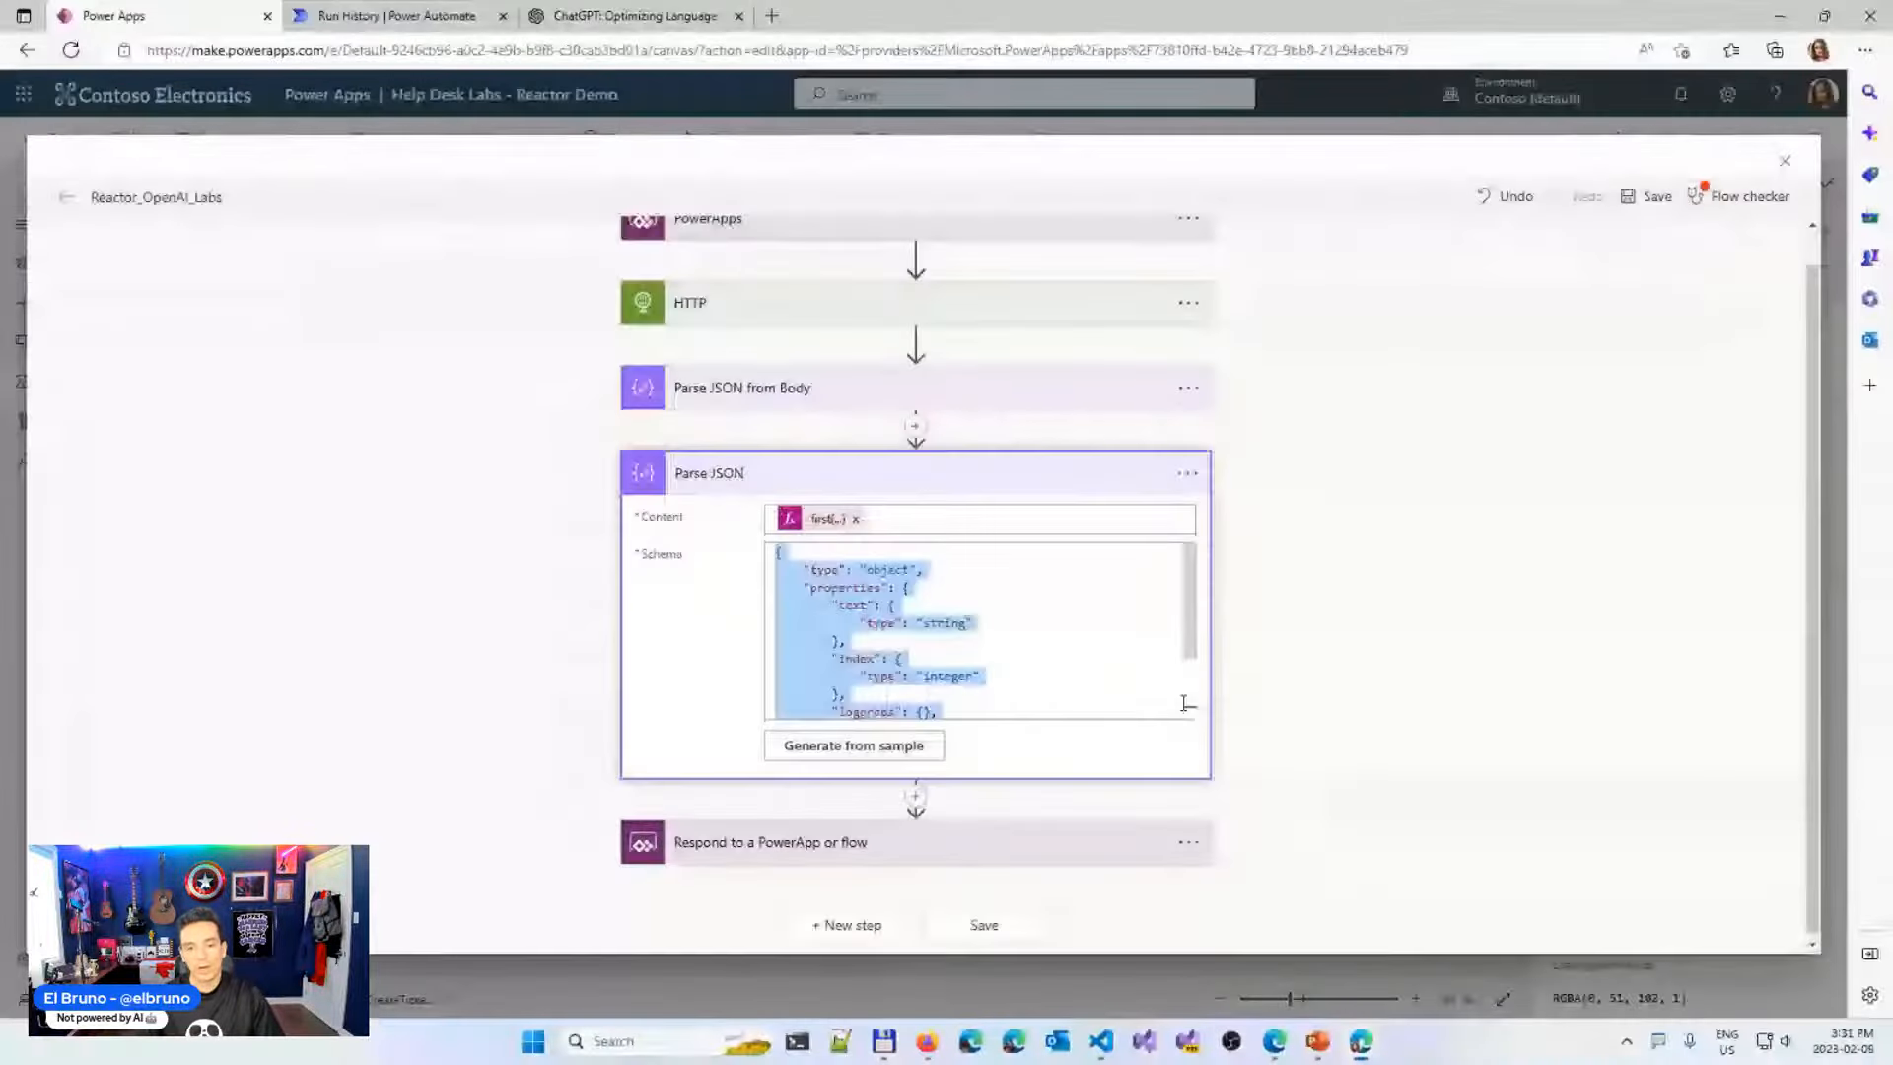
Rename the second Parse JSON action to "Parse JSON from 1st choice"
click(1188, 474)
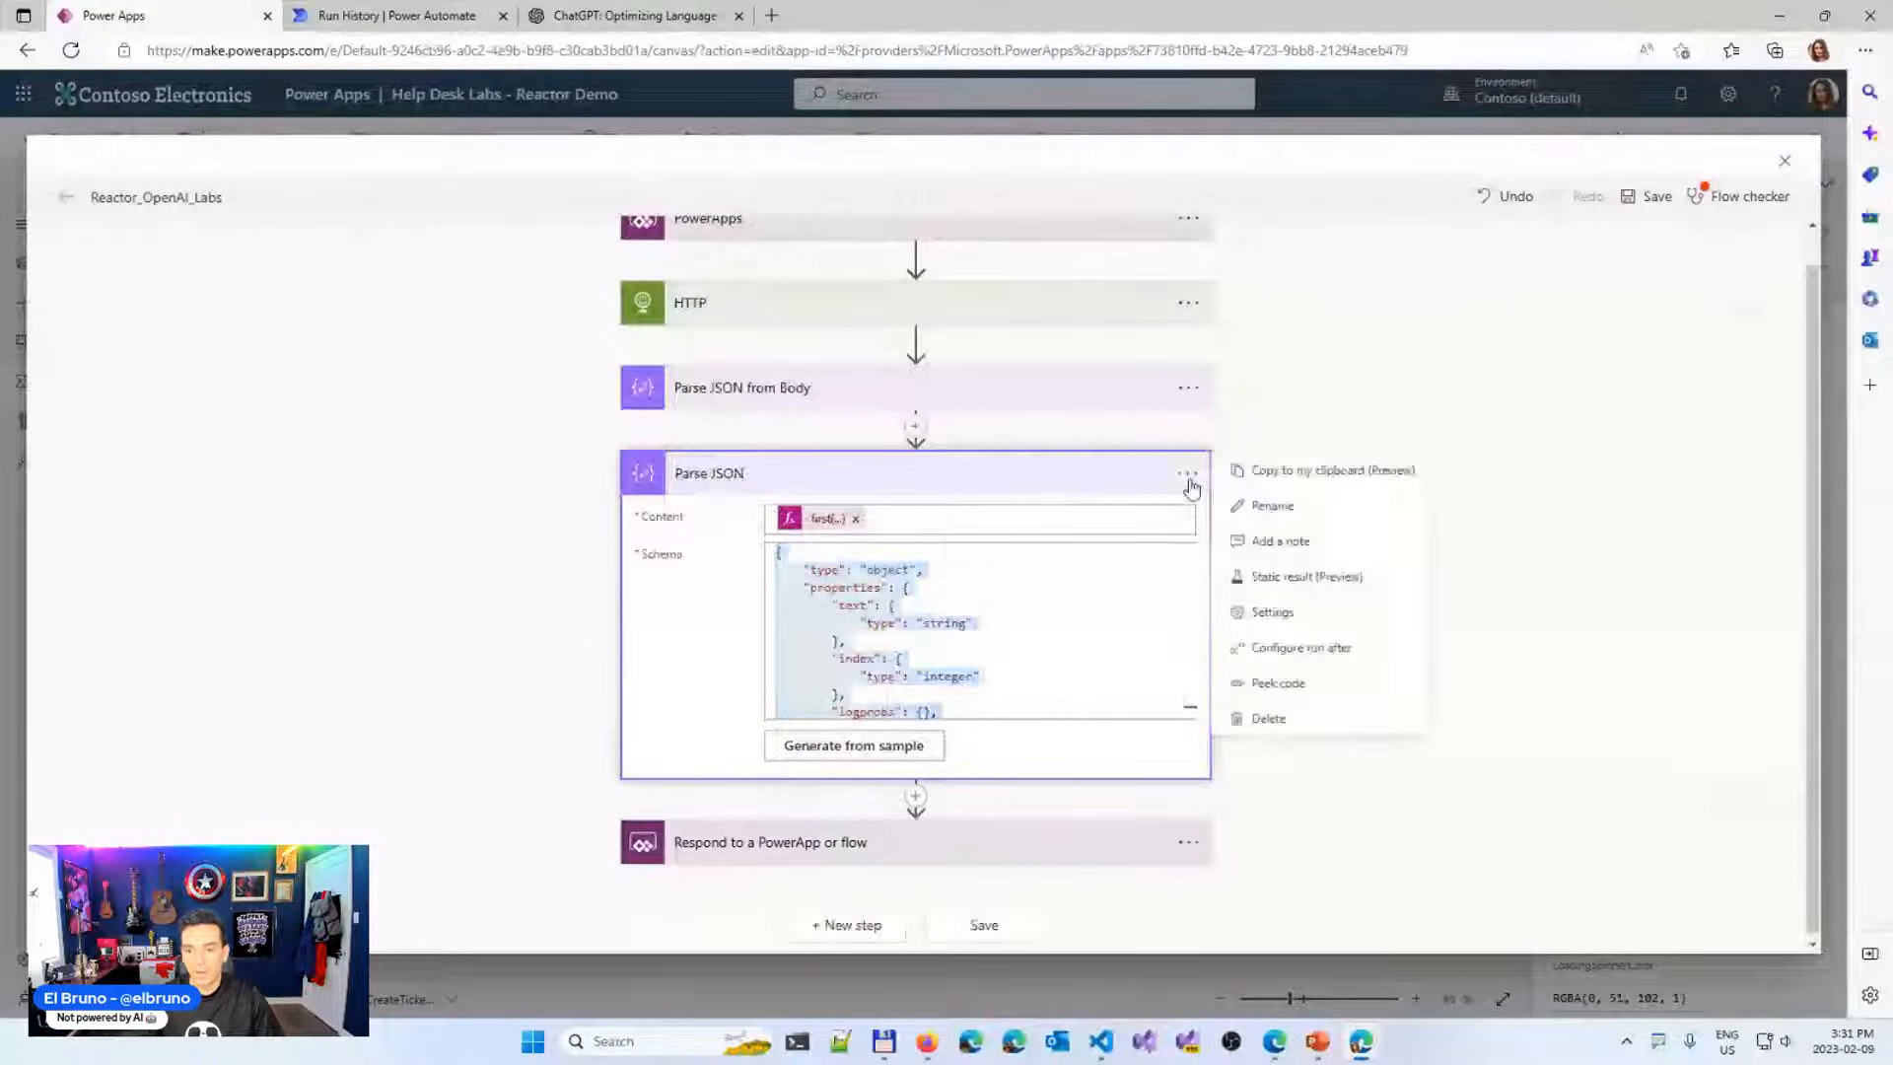
click(1273, 505)
click(825, 480)
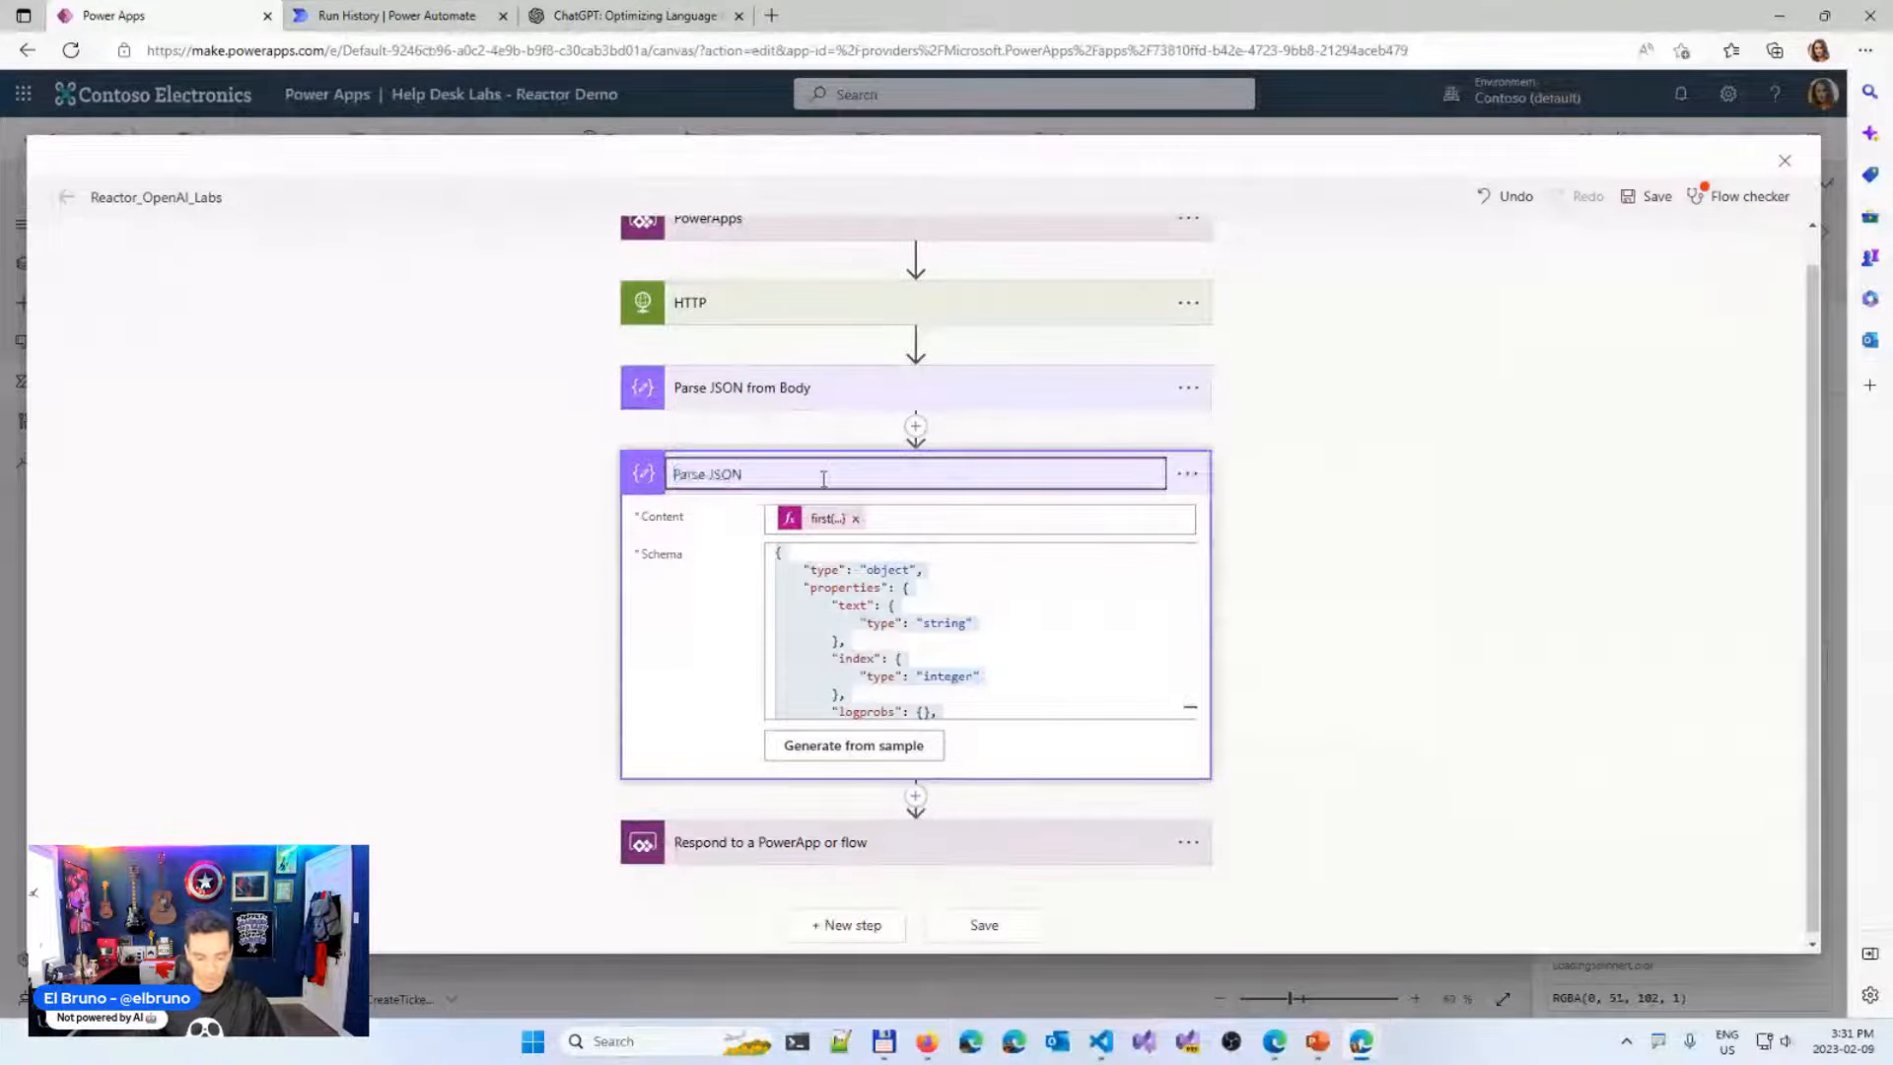
text(from 1)
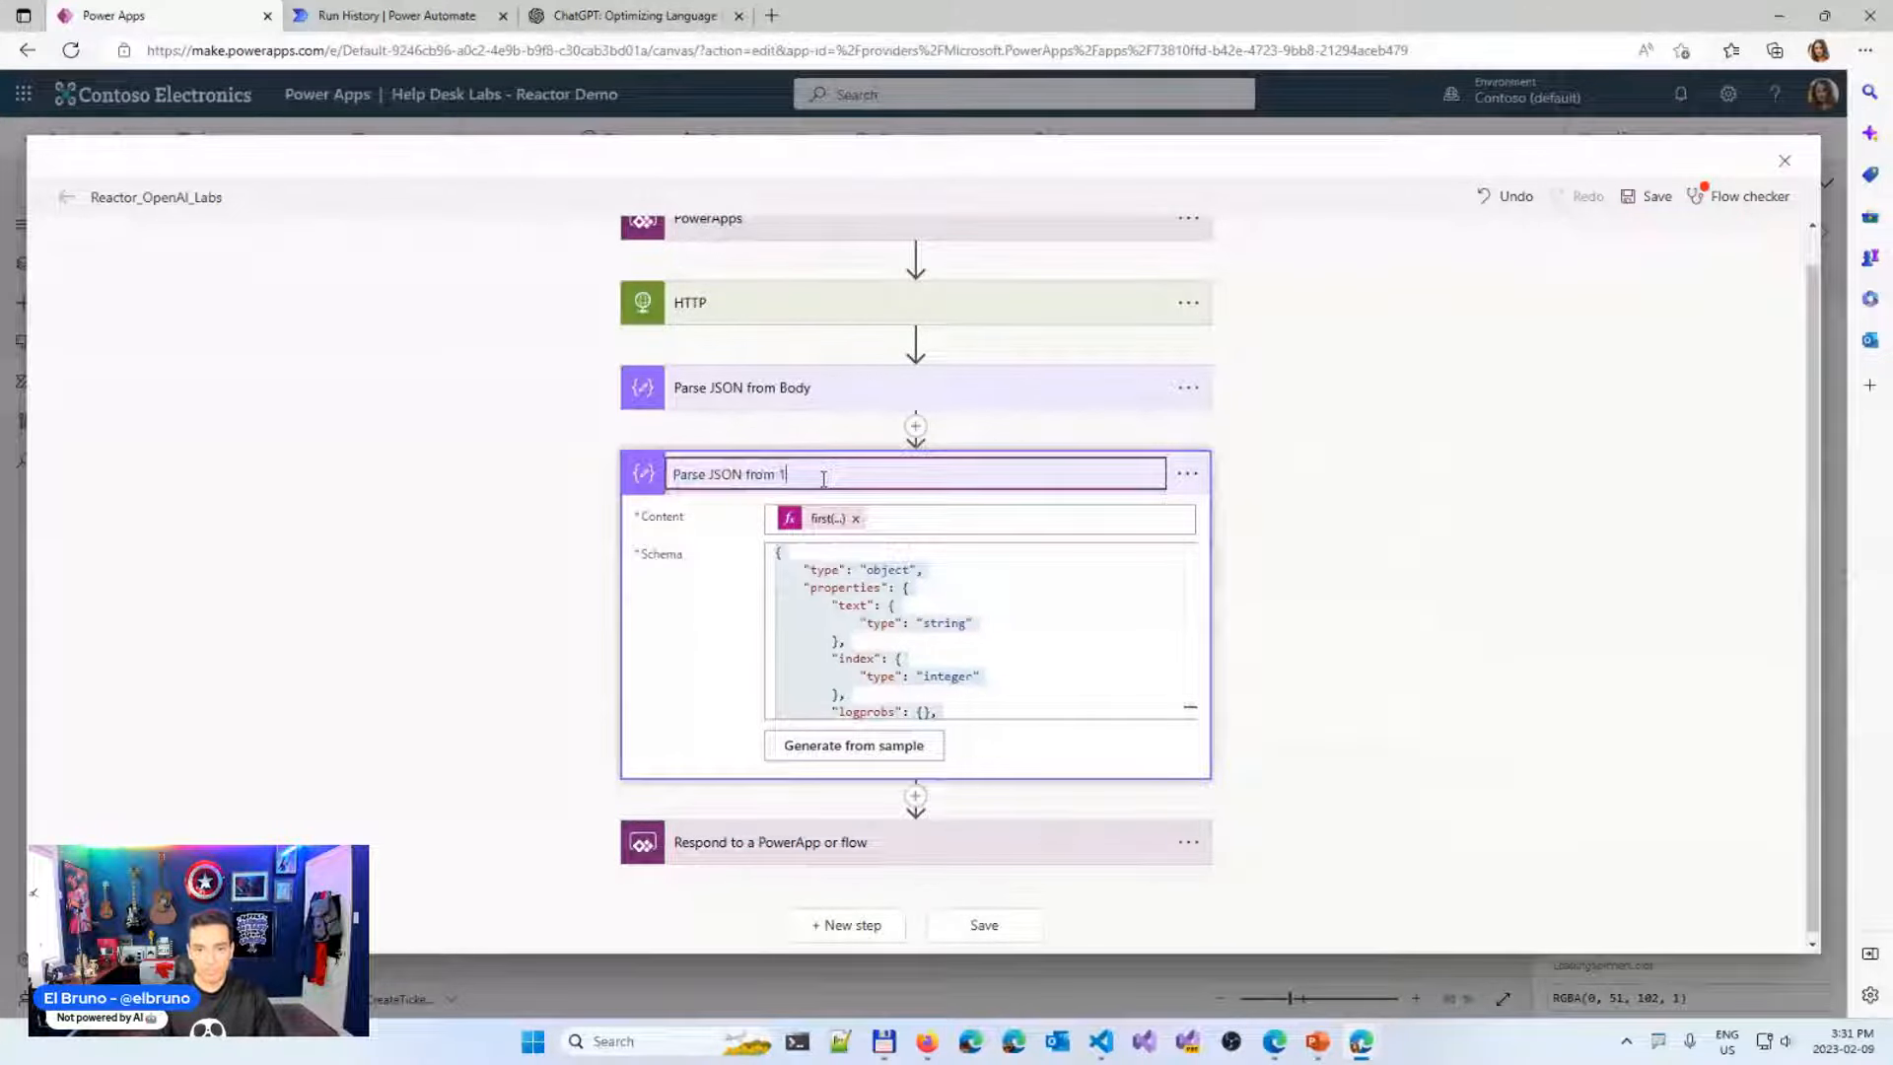
text(st choice)
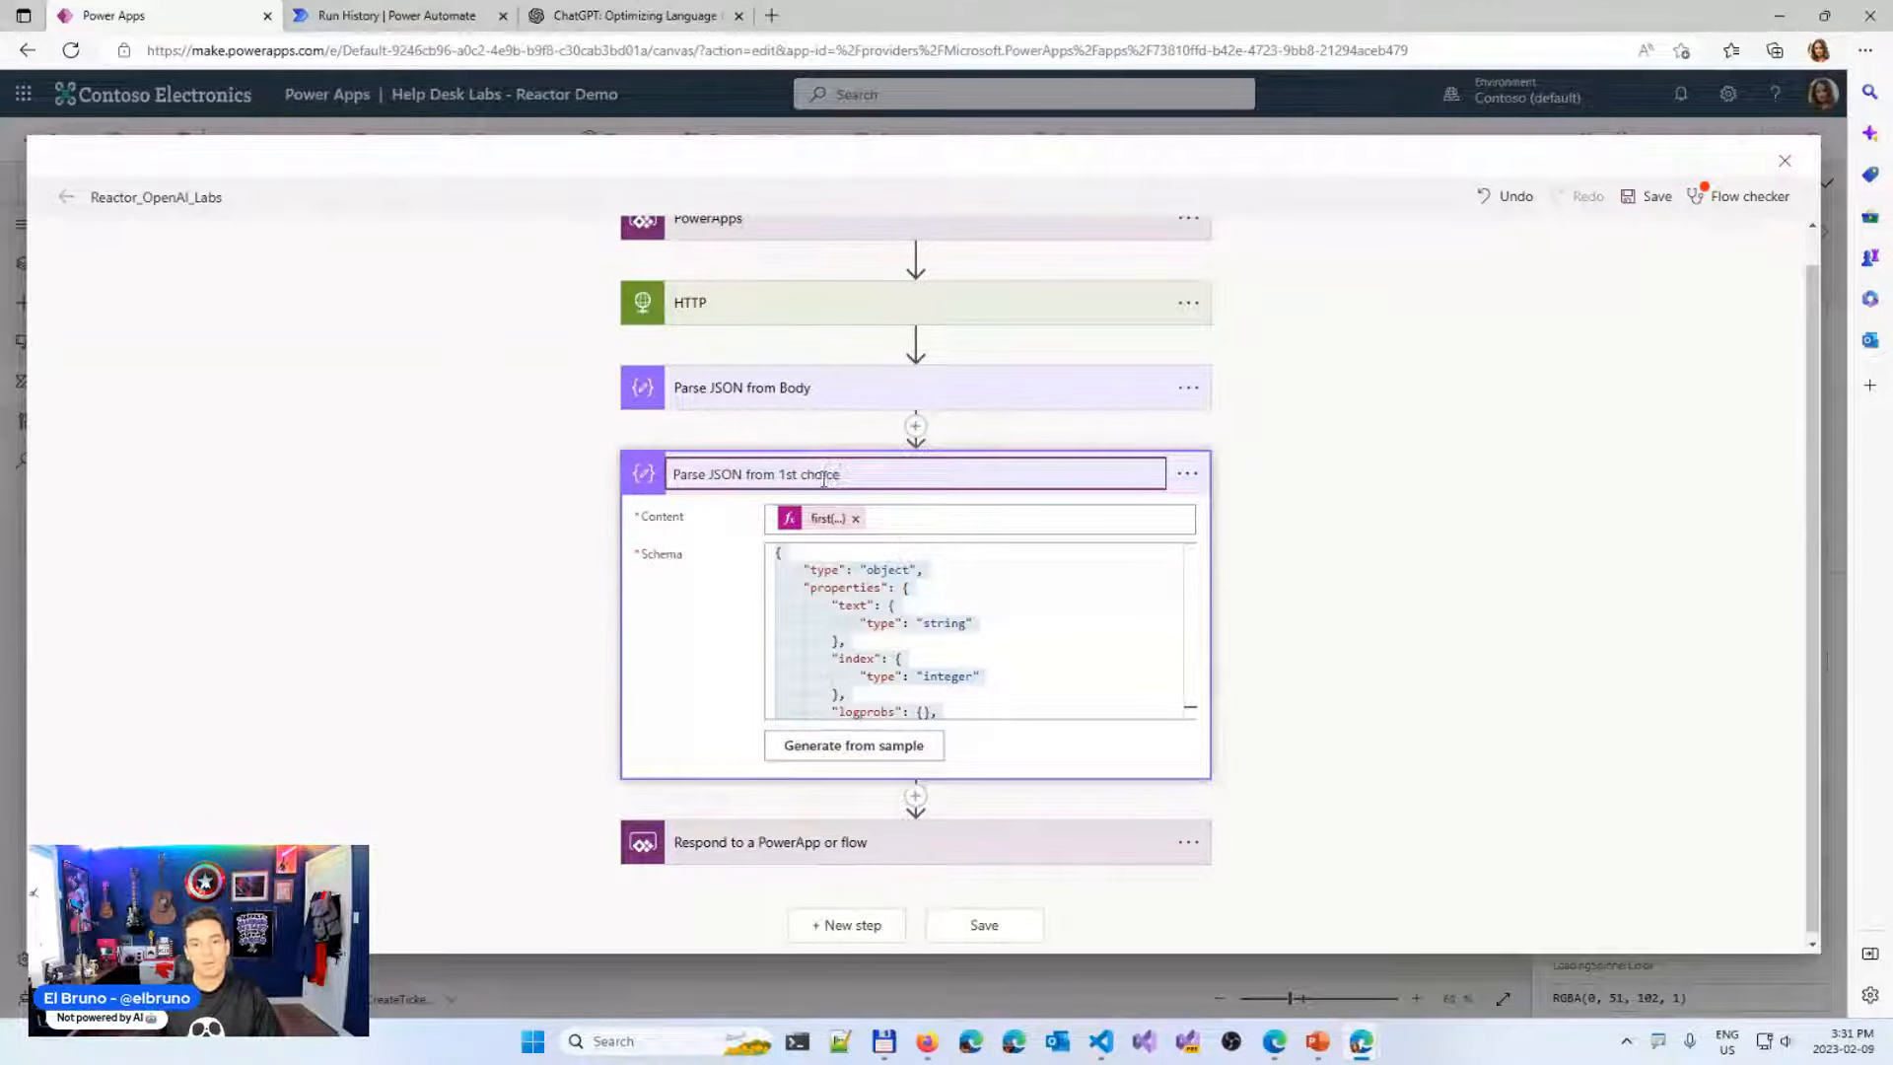
click(891, 500)
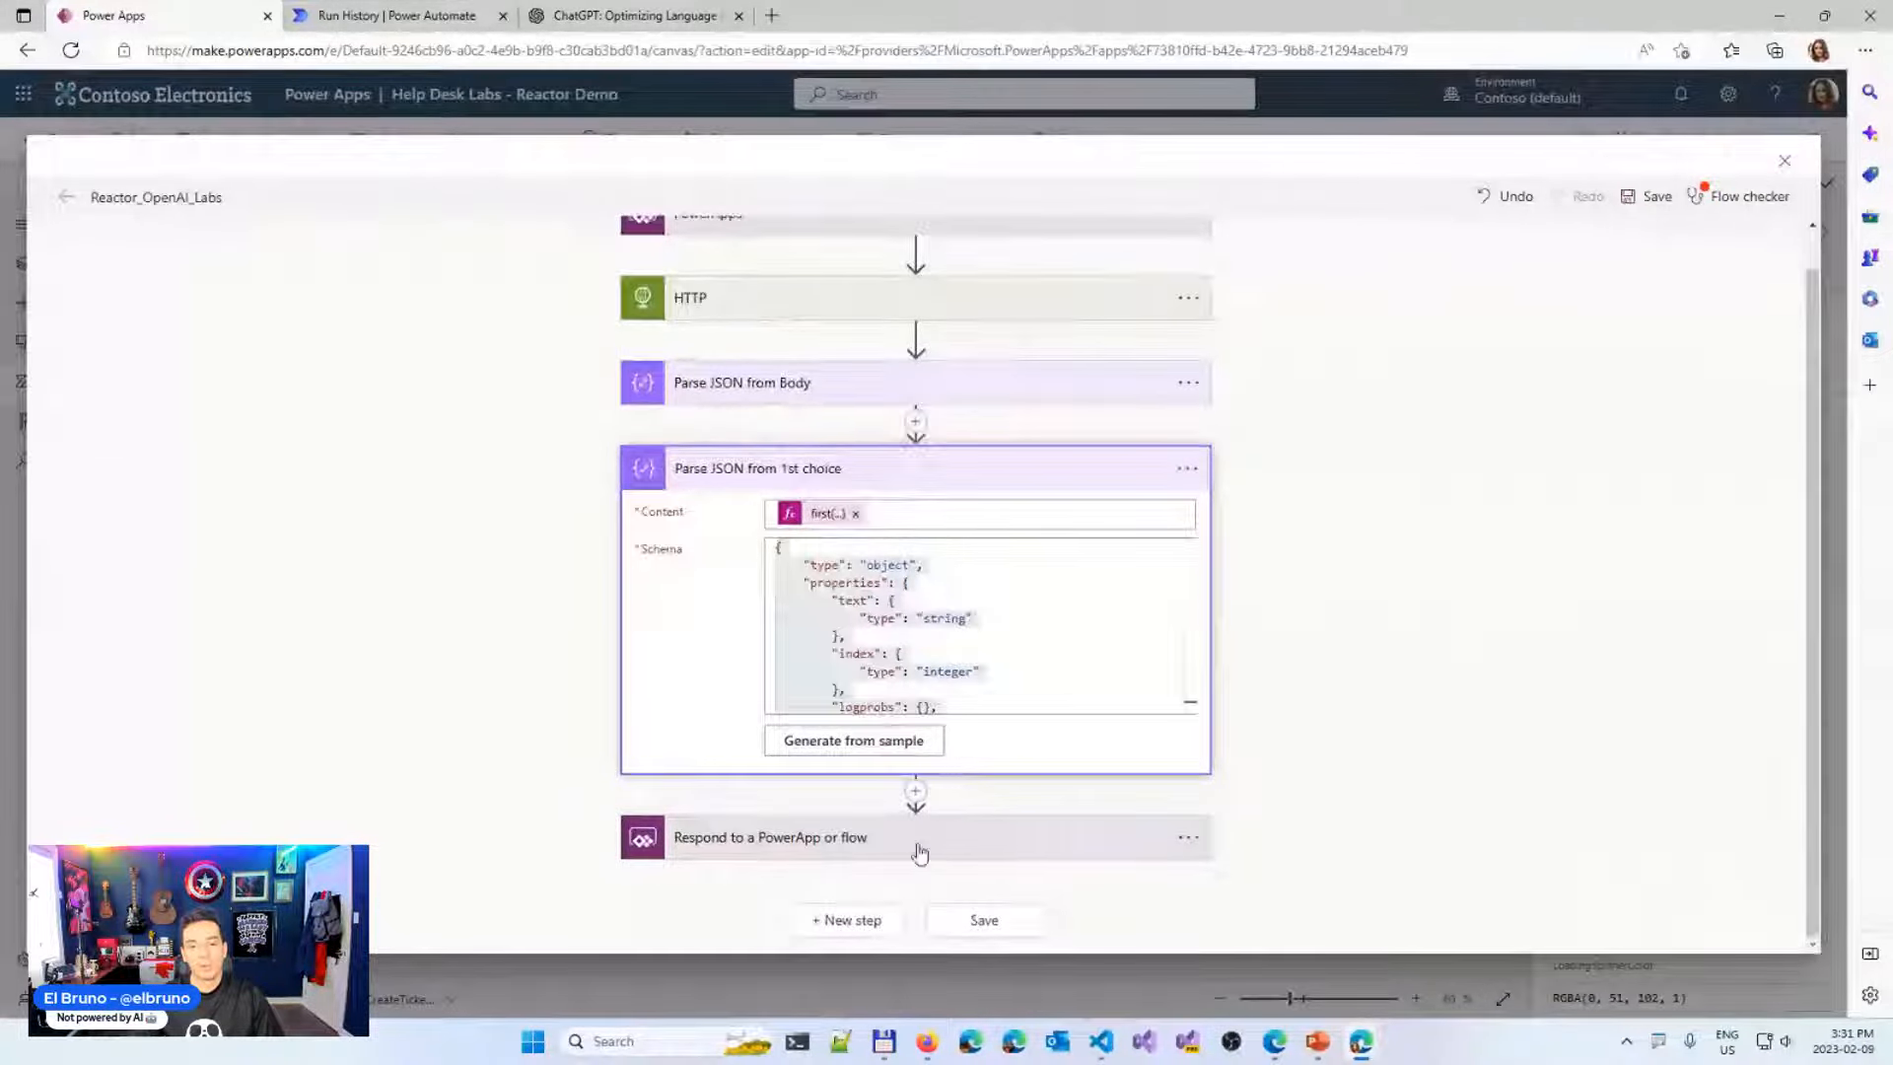
Set the openAIResponse output of the Respond to a PowerApp or flow action to the text value of Parse JSON from 1st choice
click(848, 842)
click(916, 757)
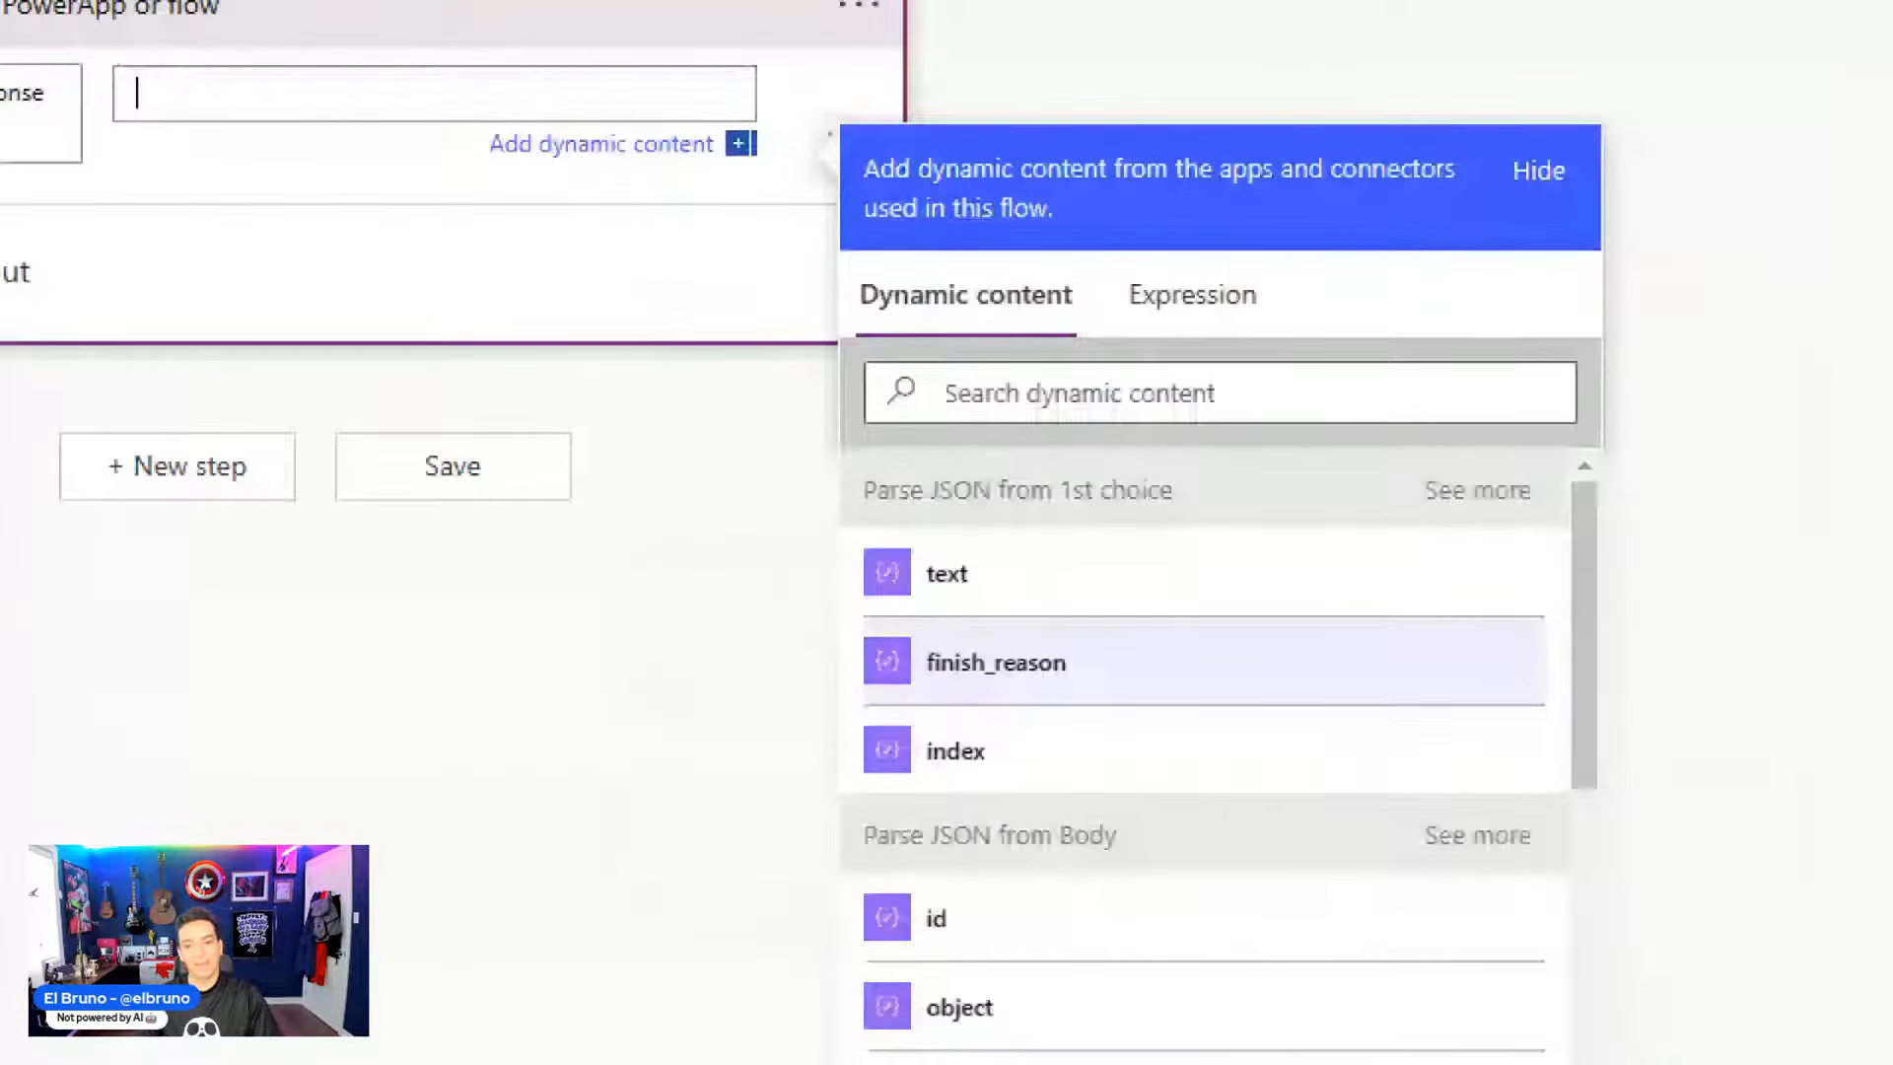
click(838, 617)
mouse_move(773, 571)
mouse_down()
mouse_move(861, 555)
mouse_move(820, 581)
mouse_up()
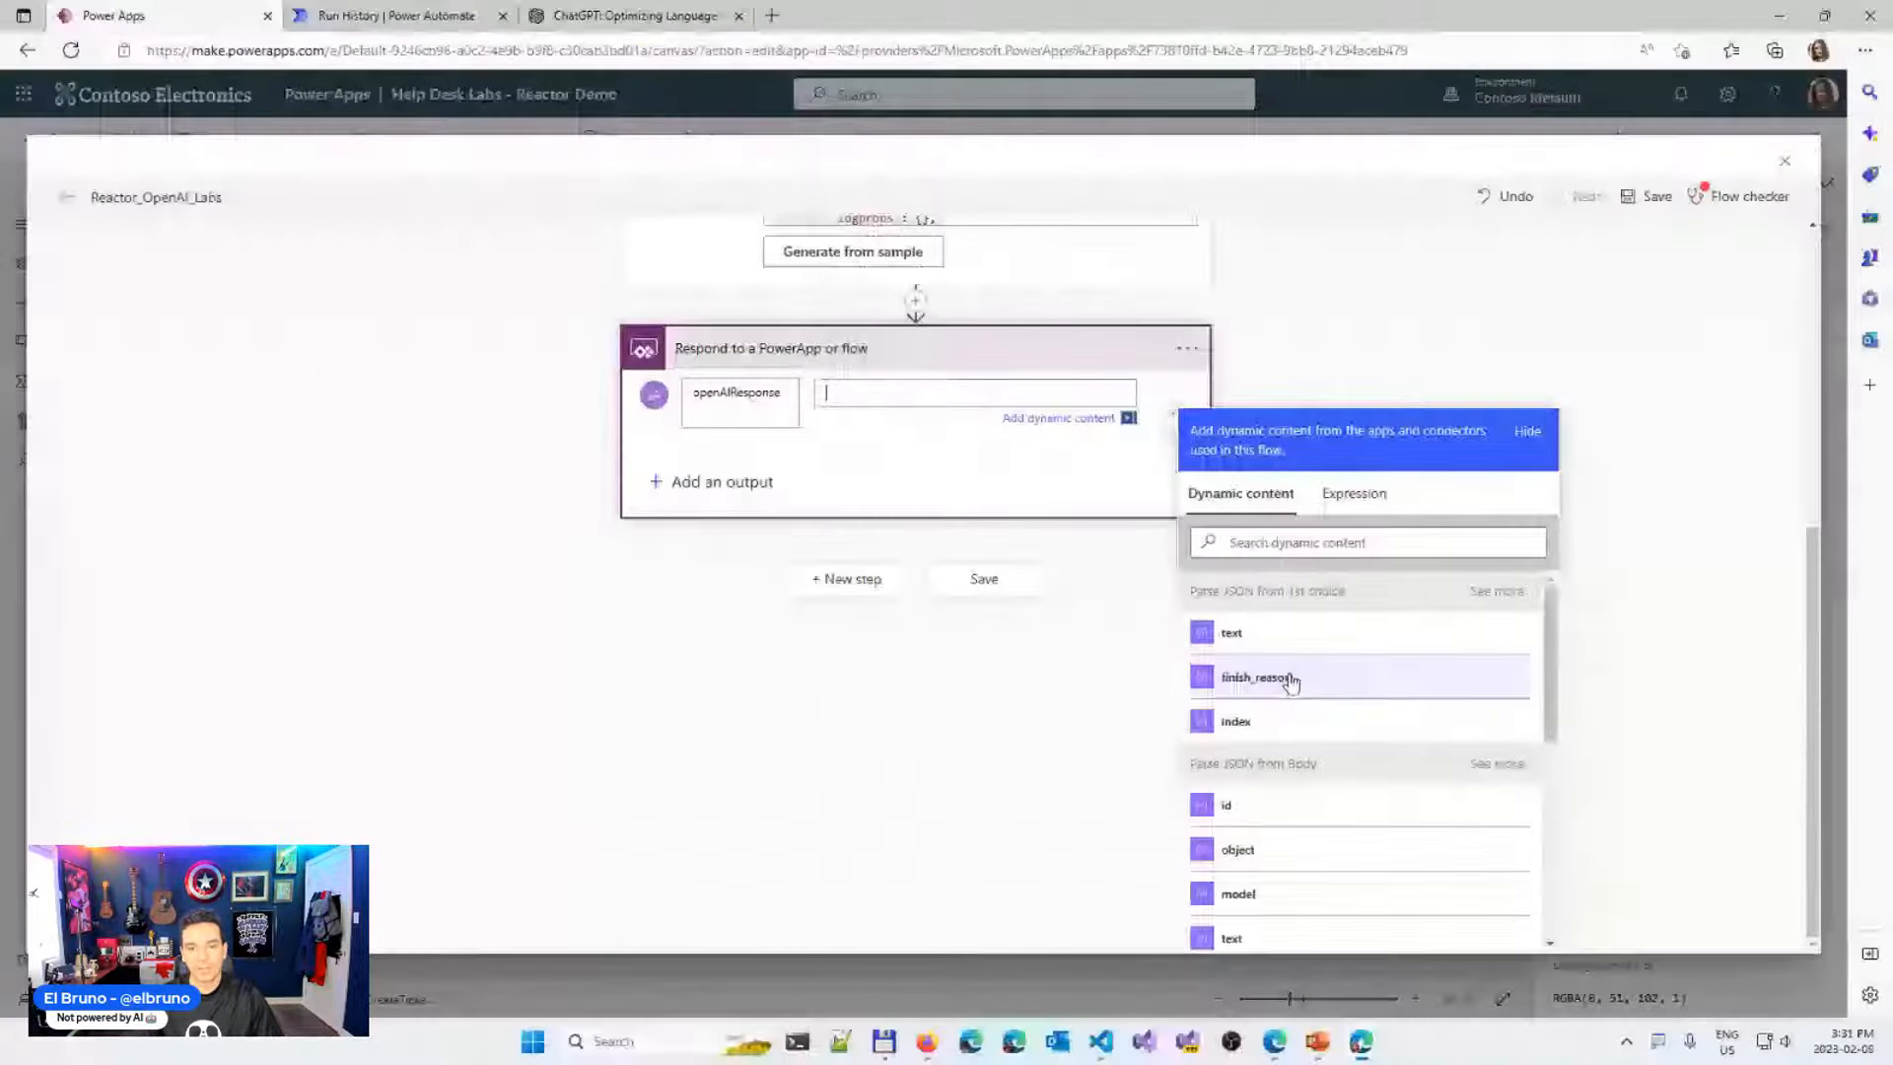
click(943, 573)
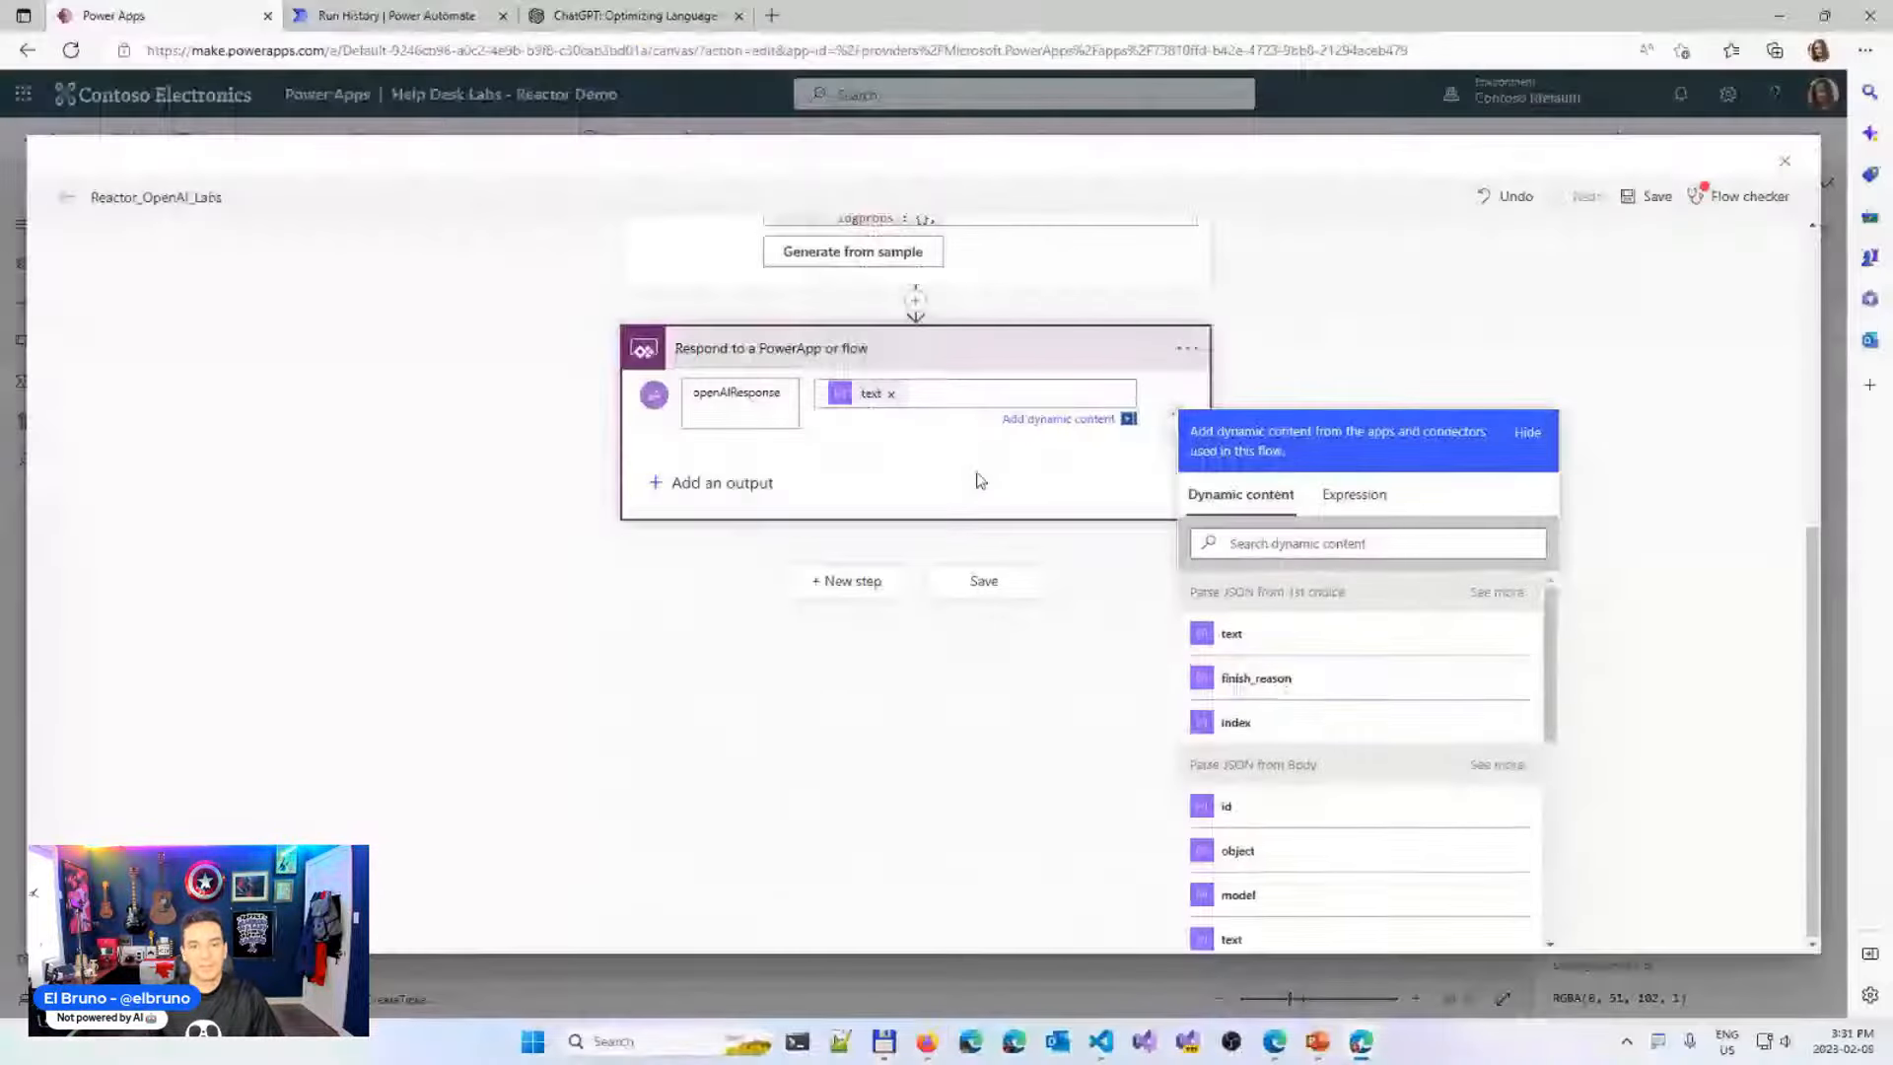
click(722, 482)
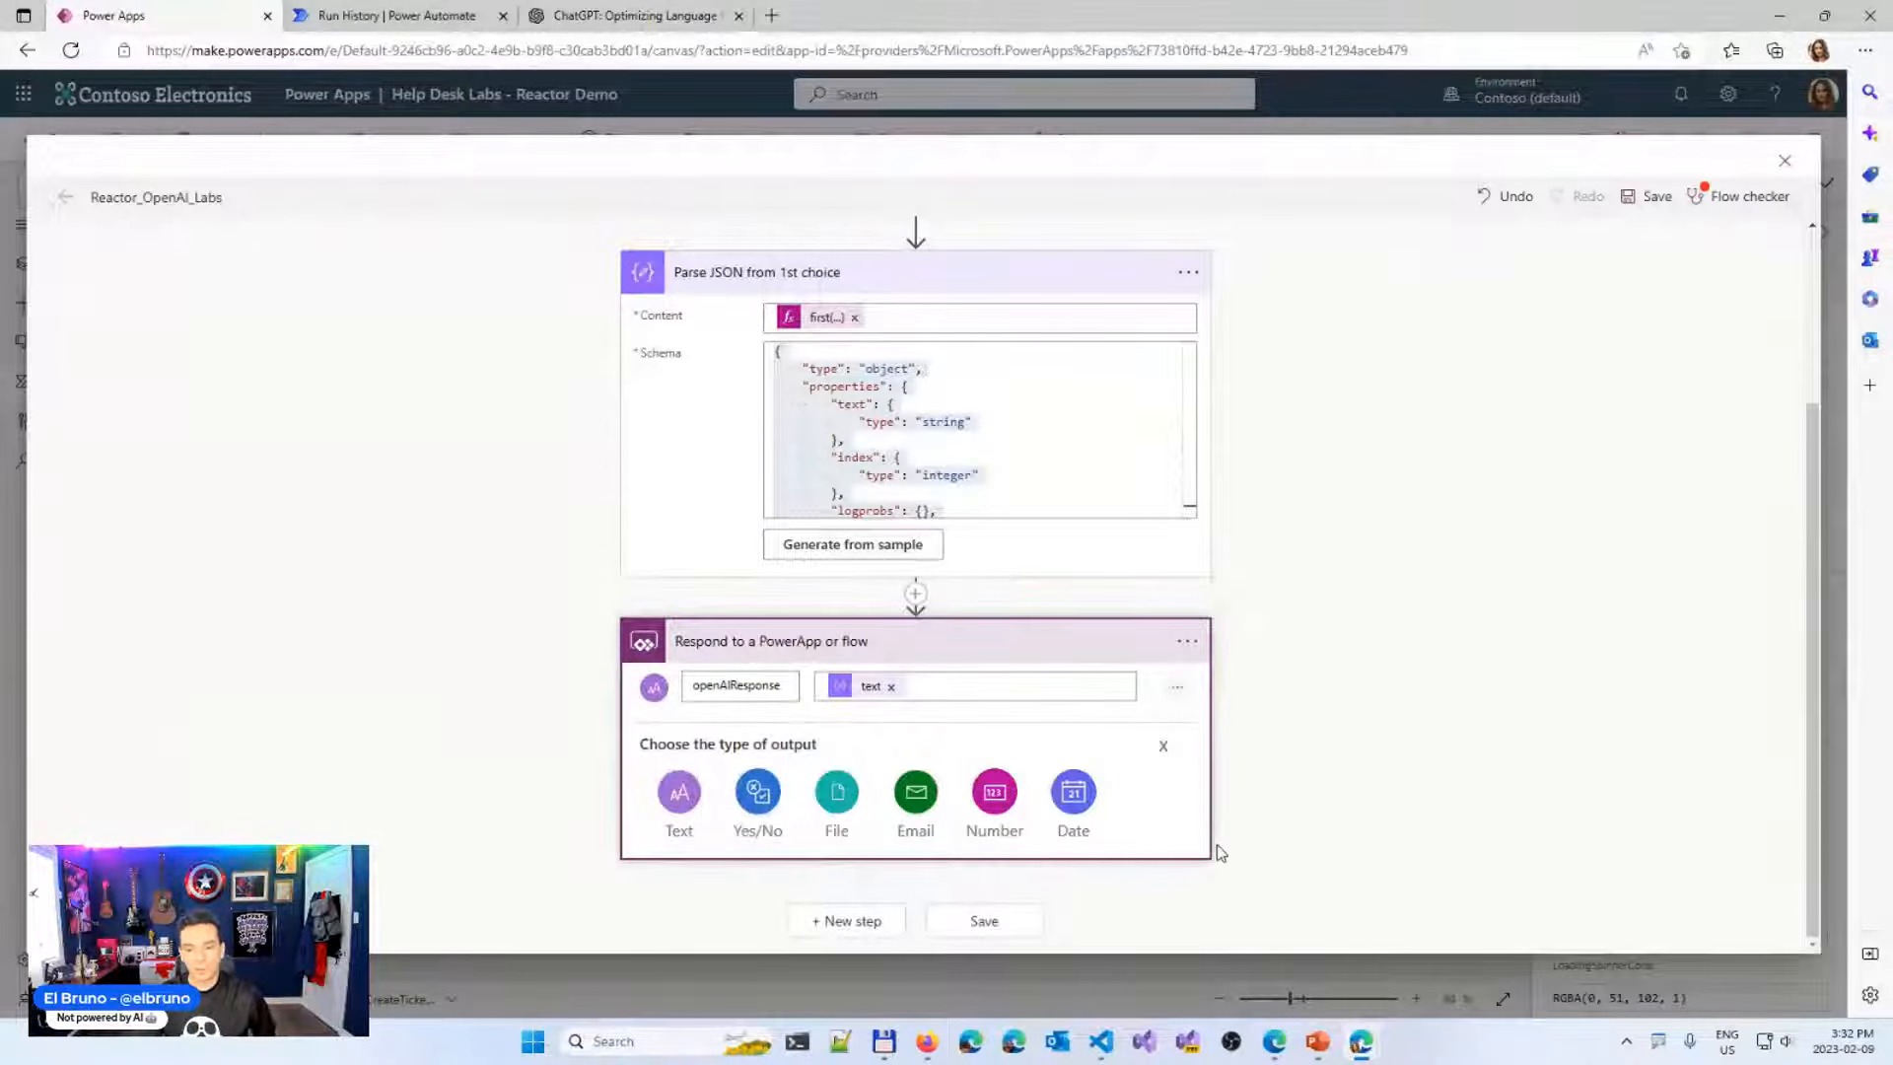
Review the flow checker's PowerApps warning, and save the Reactor_OpenAI_Labs flow and close its editor
click(1721, 214)
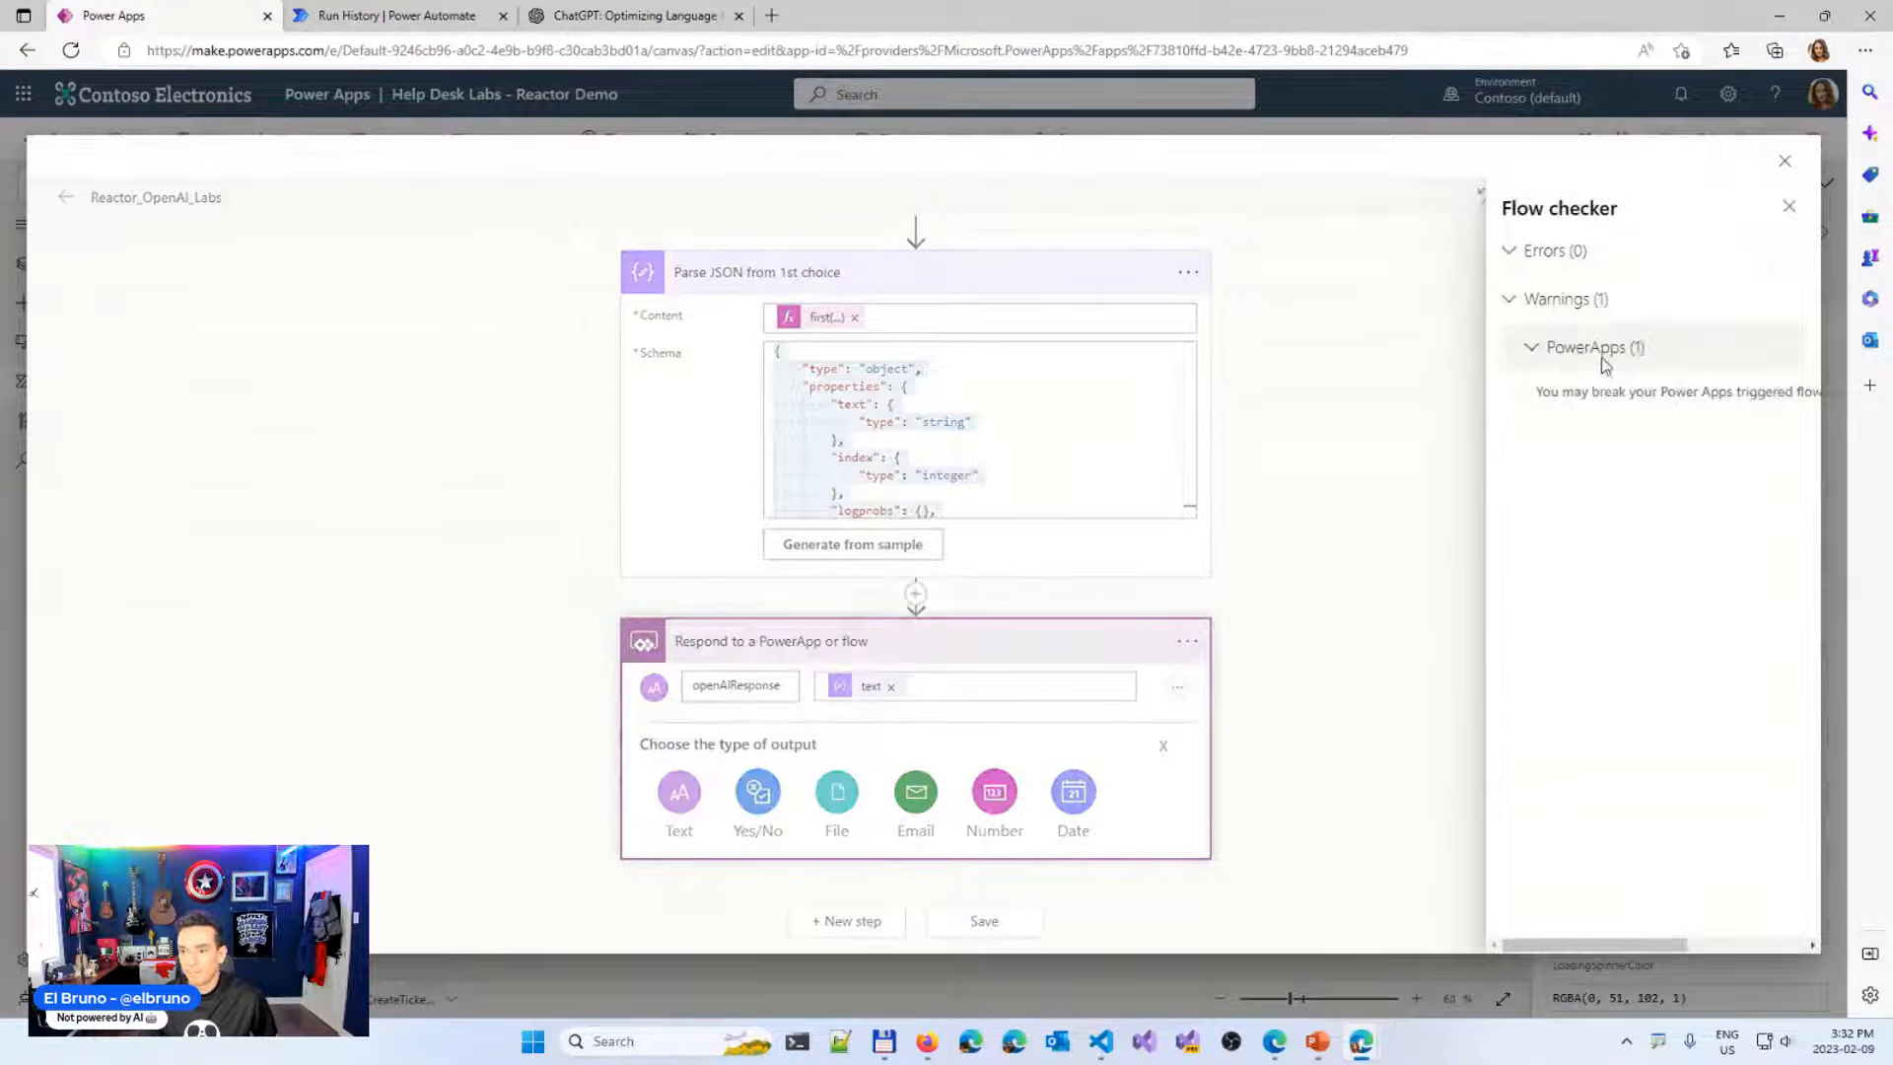
click(1400, 459)
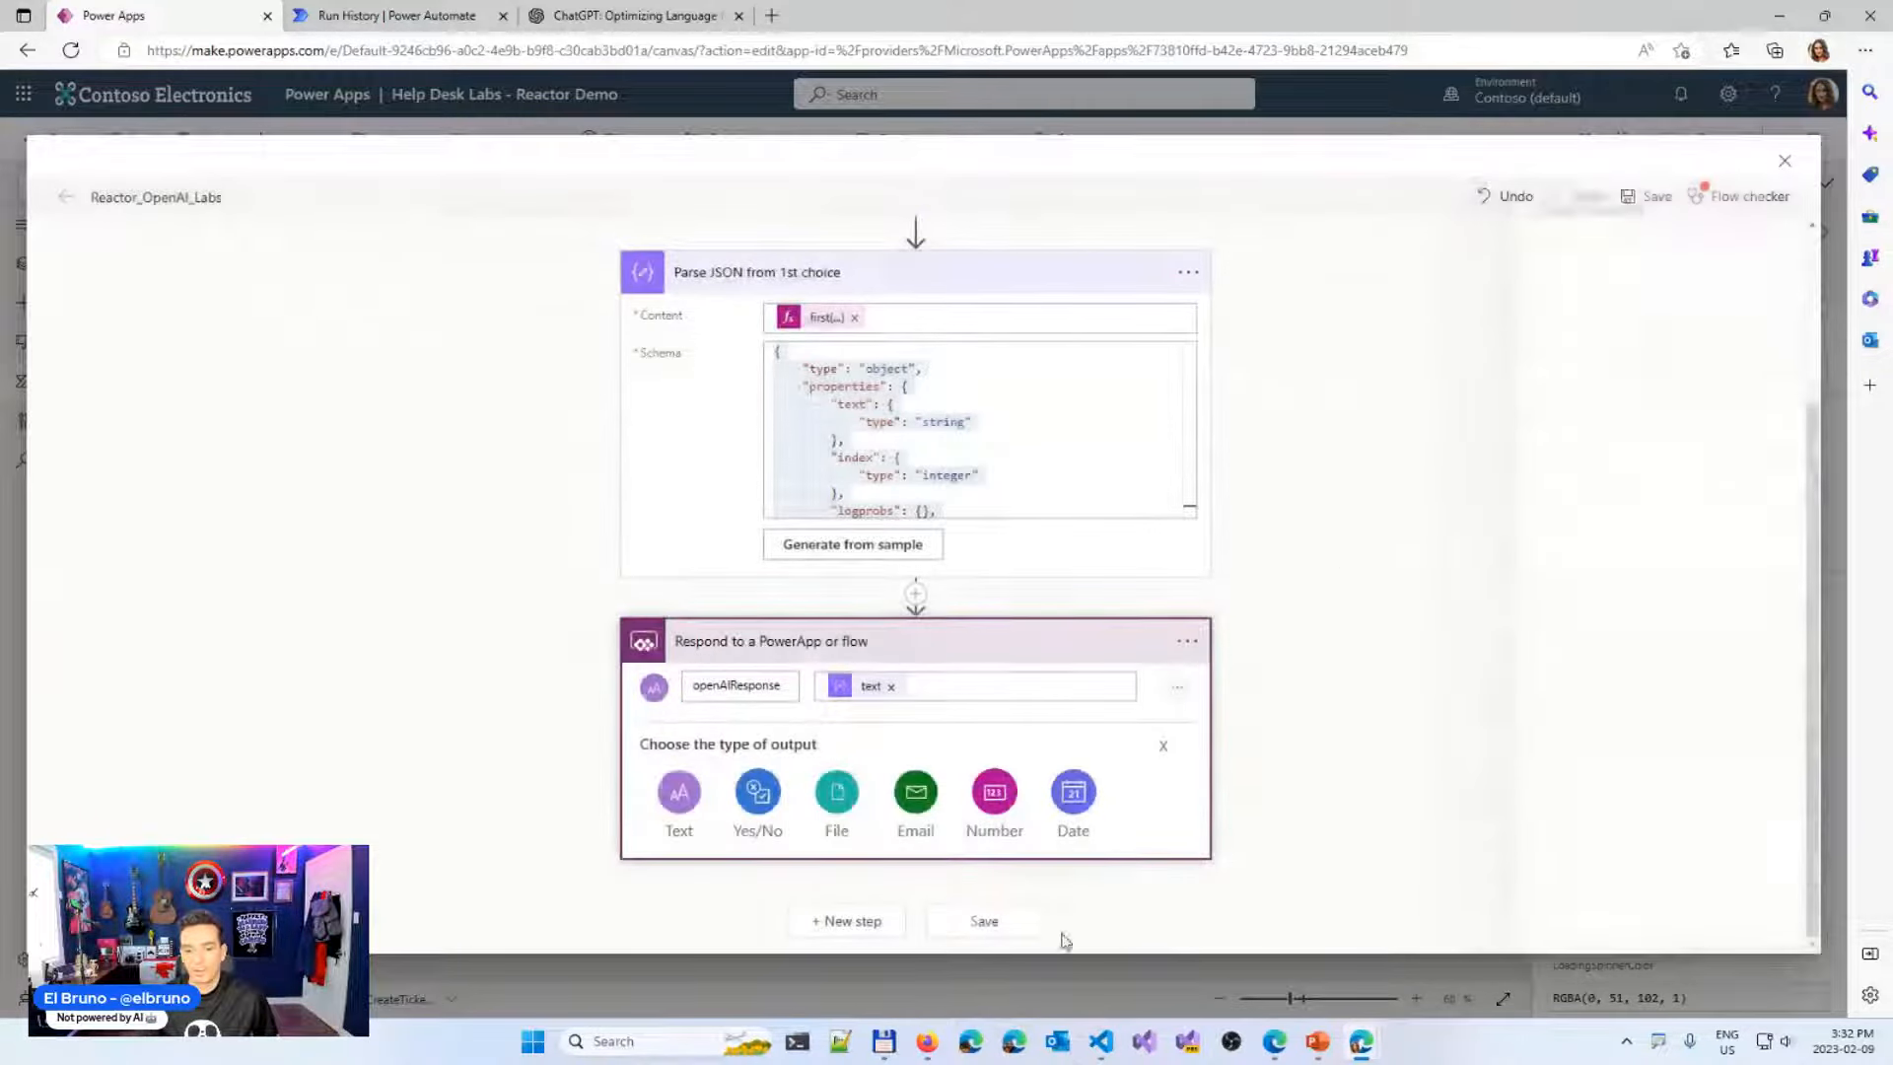
click(983, 921)
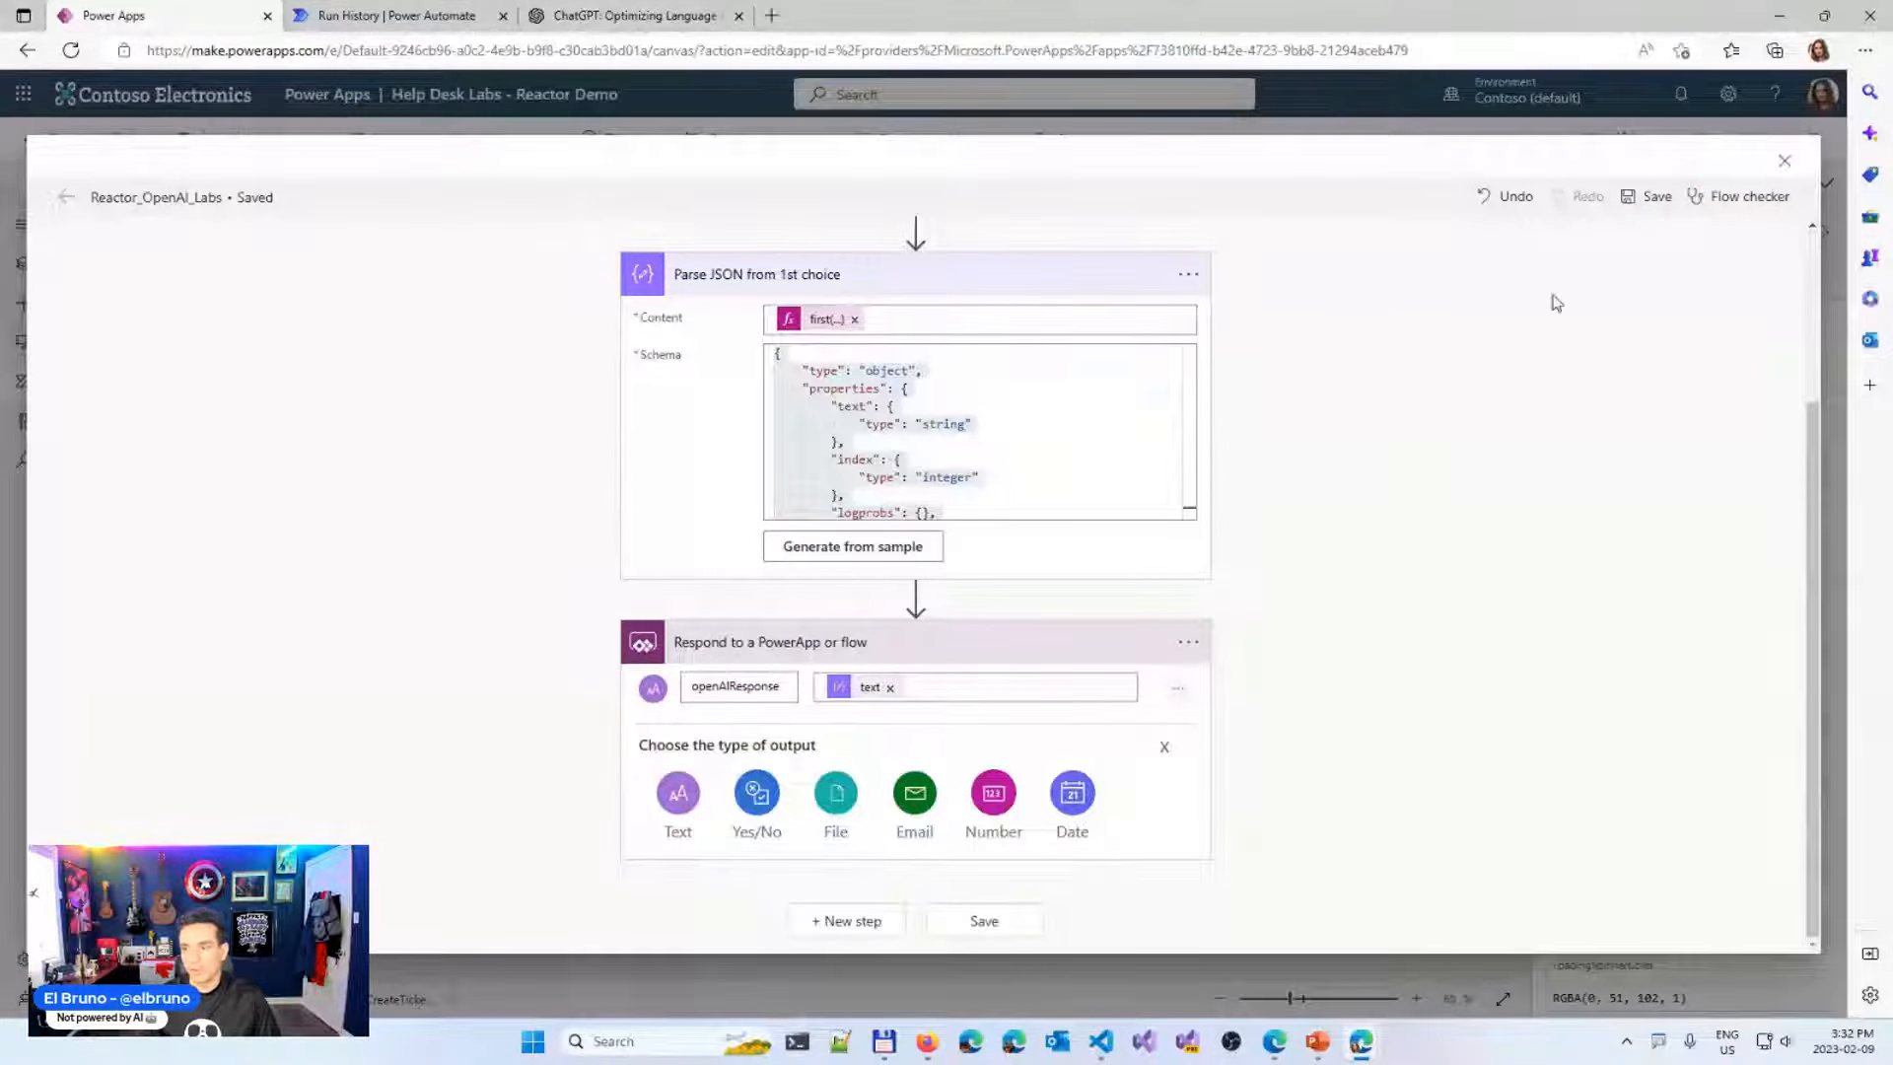
click(1786, 160)
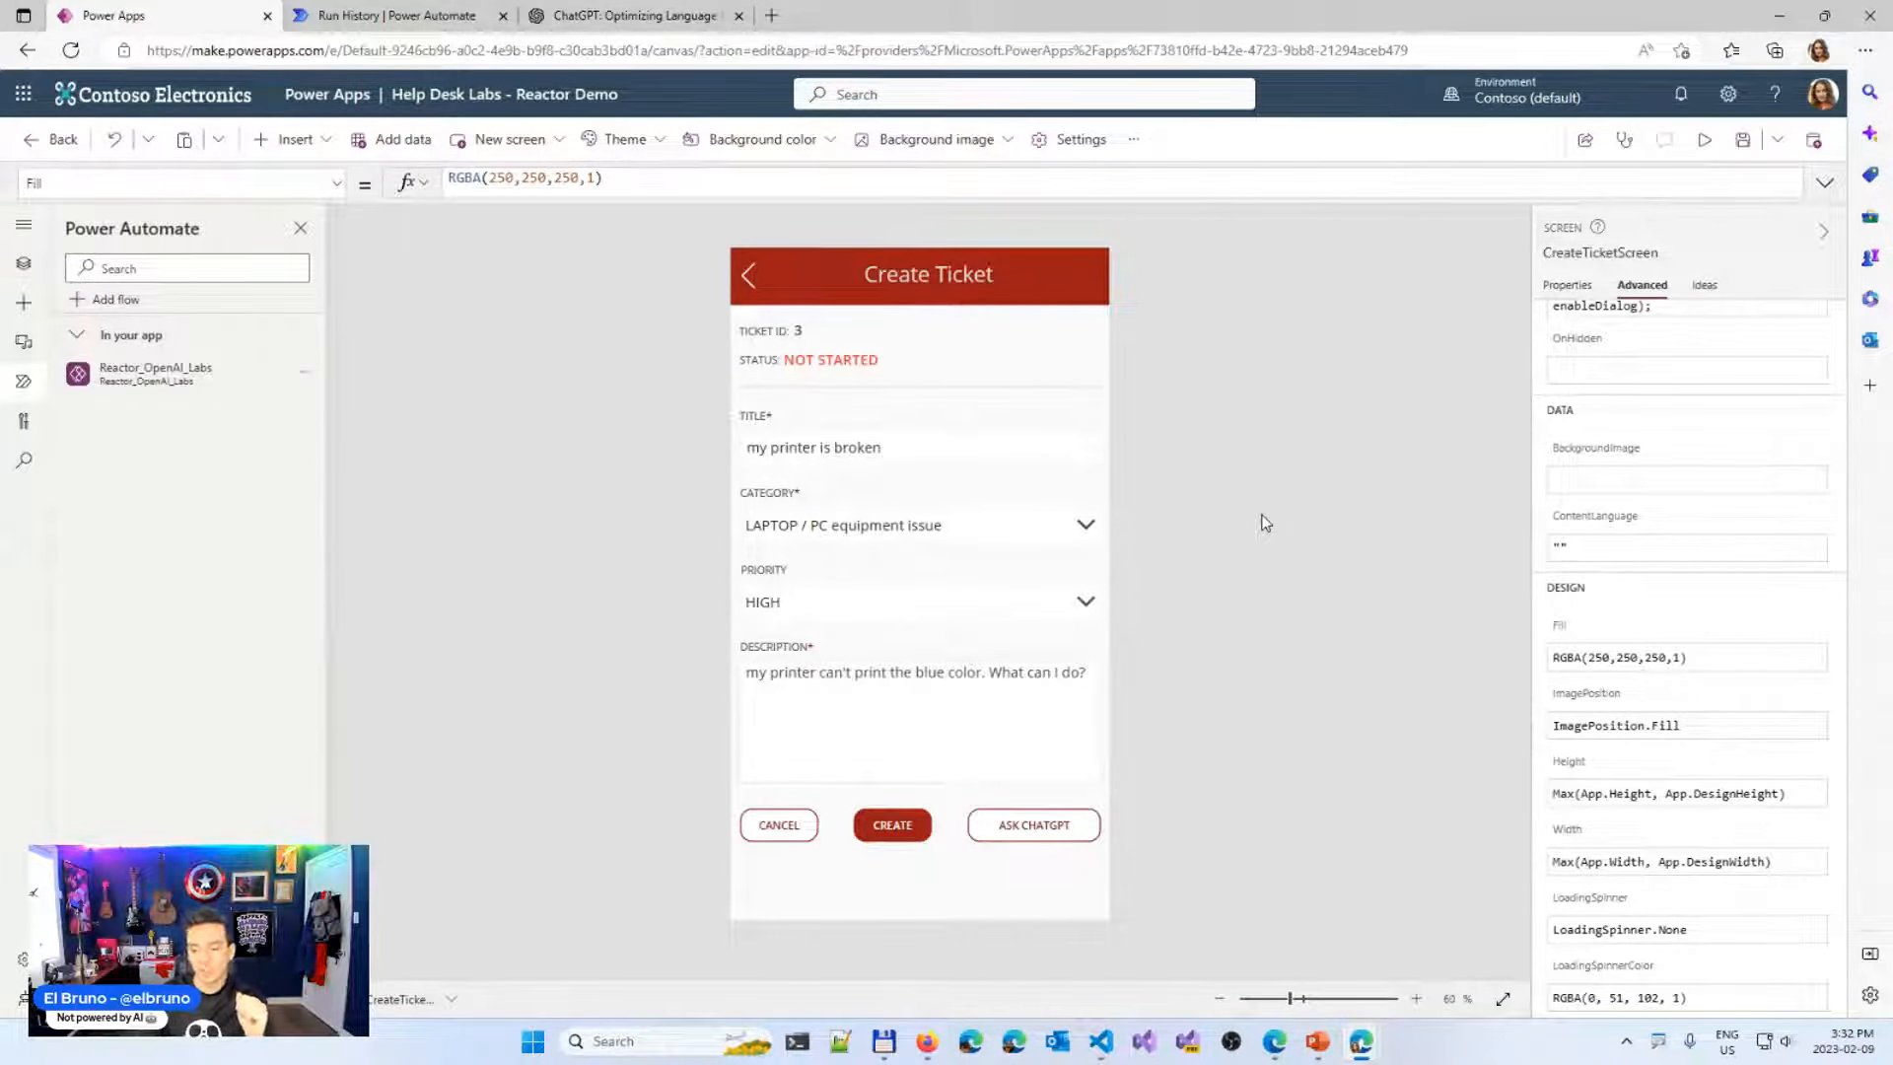
Preview the app, ask ChatGPT about the printer ticket to test the answer text, and exit the preview
click(1704, 139)
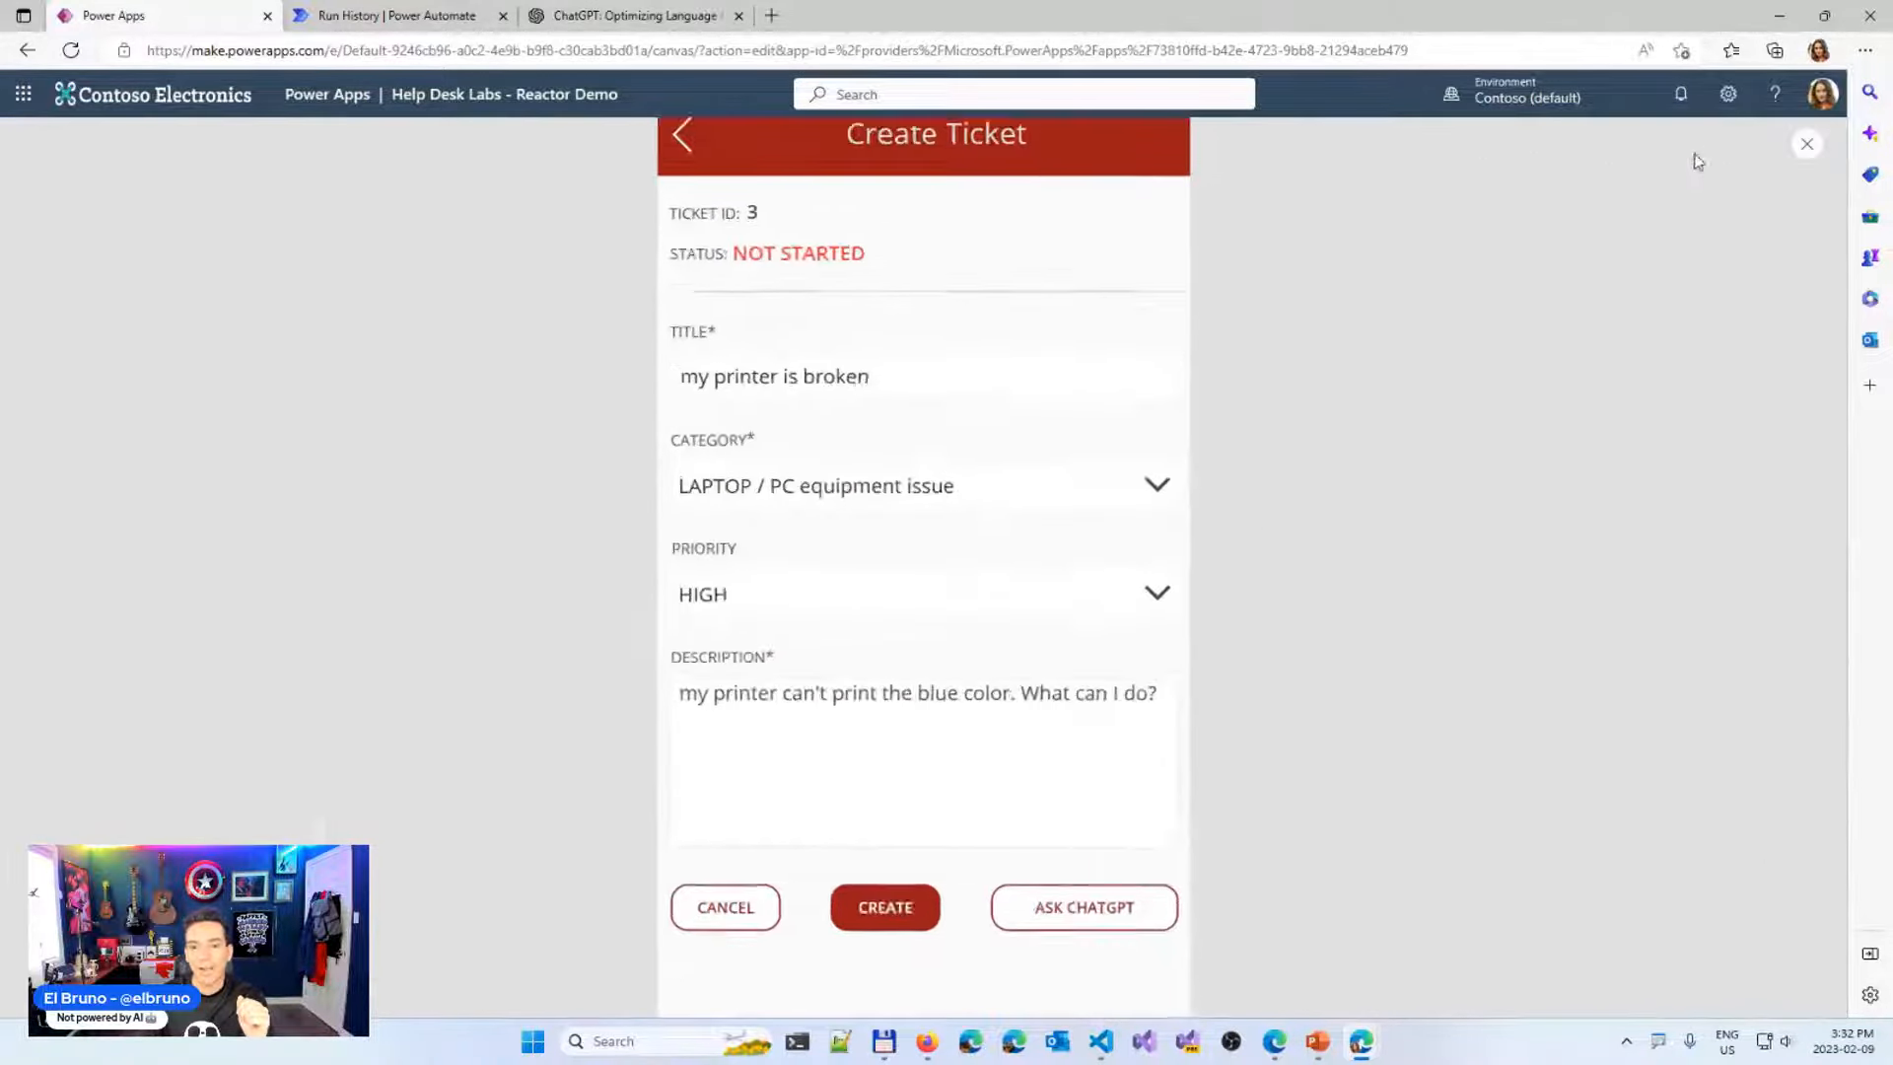
click(1100, 892)
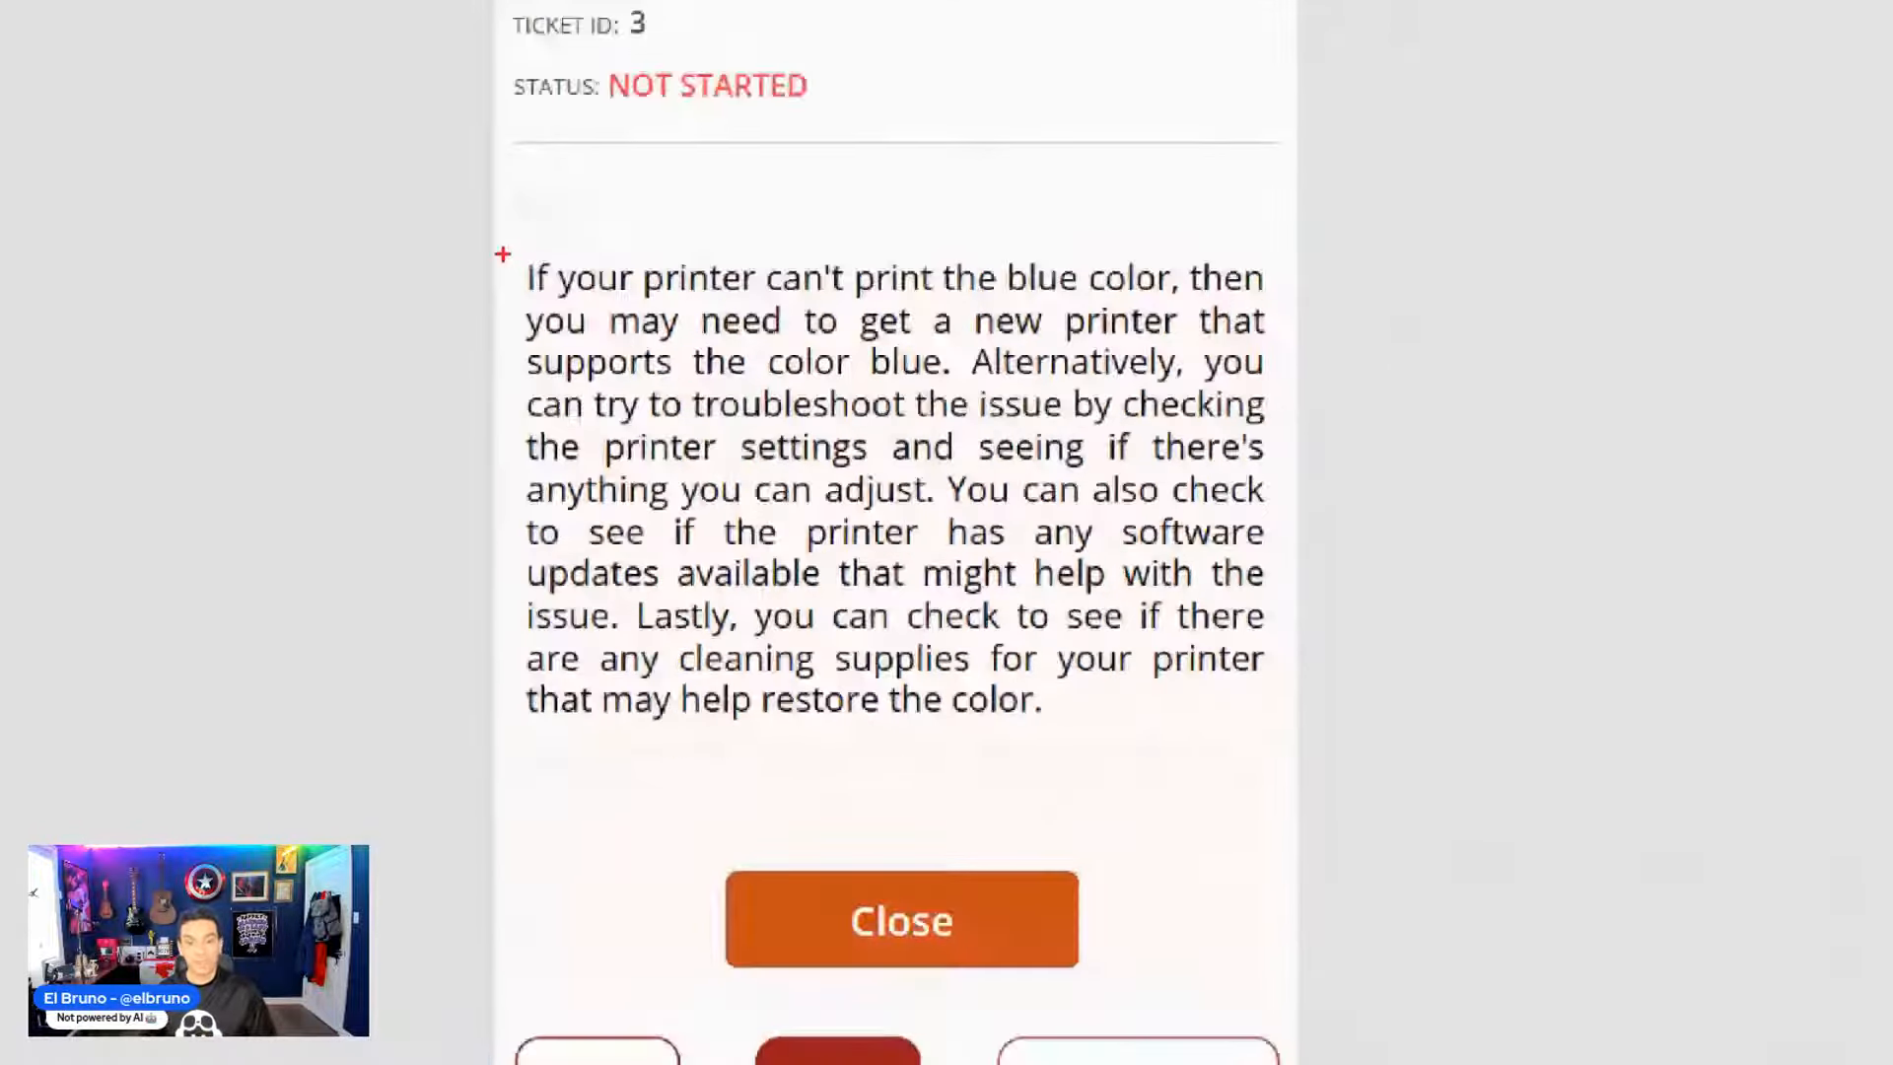
key(Escape)
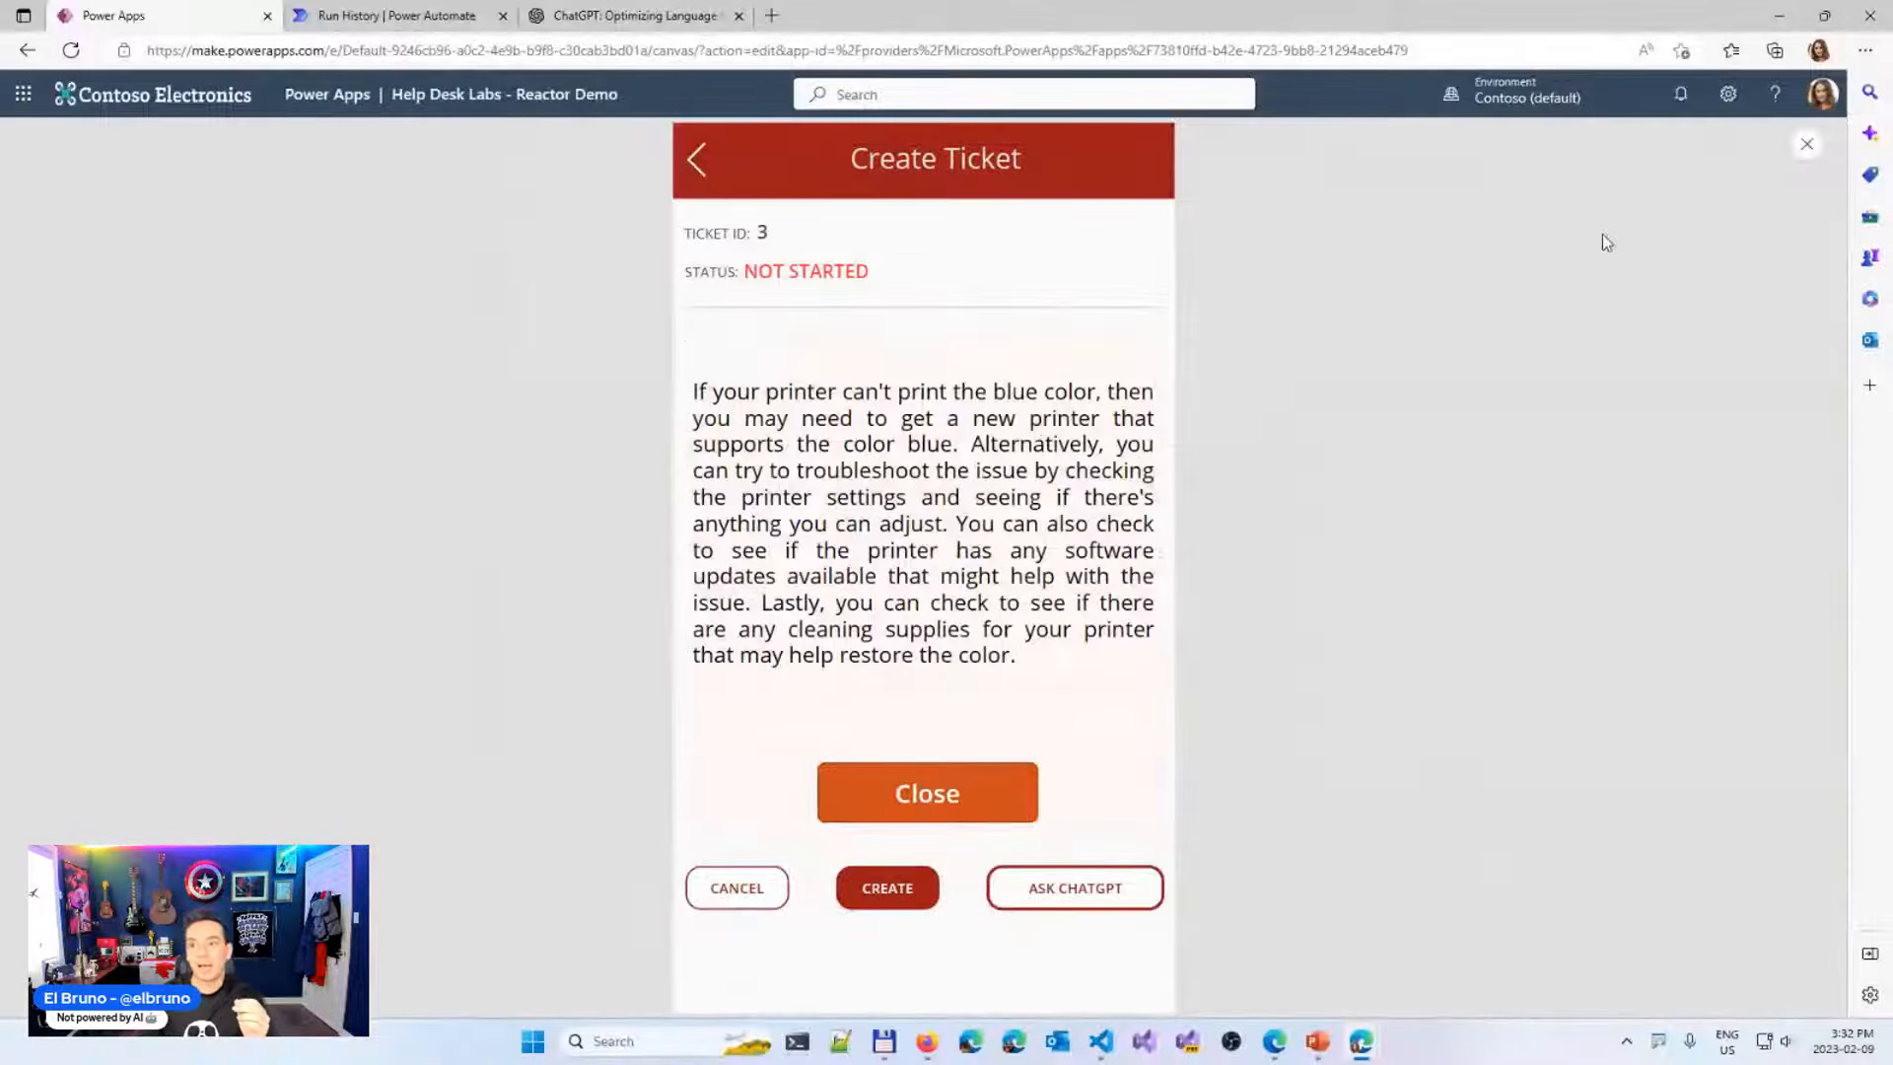
click(1806, 150)
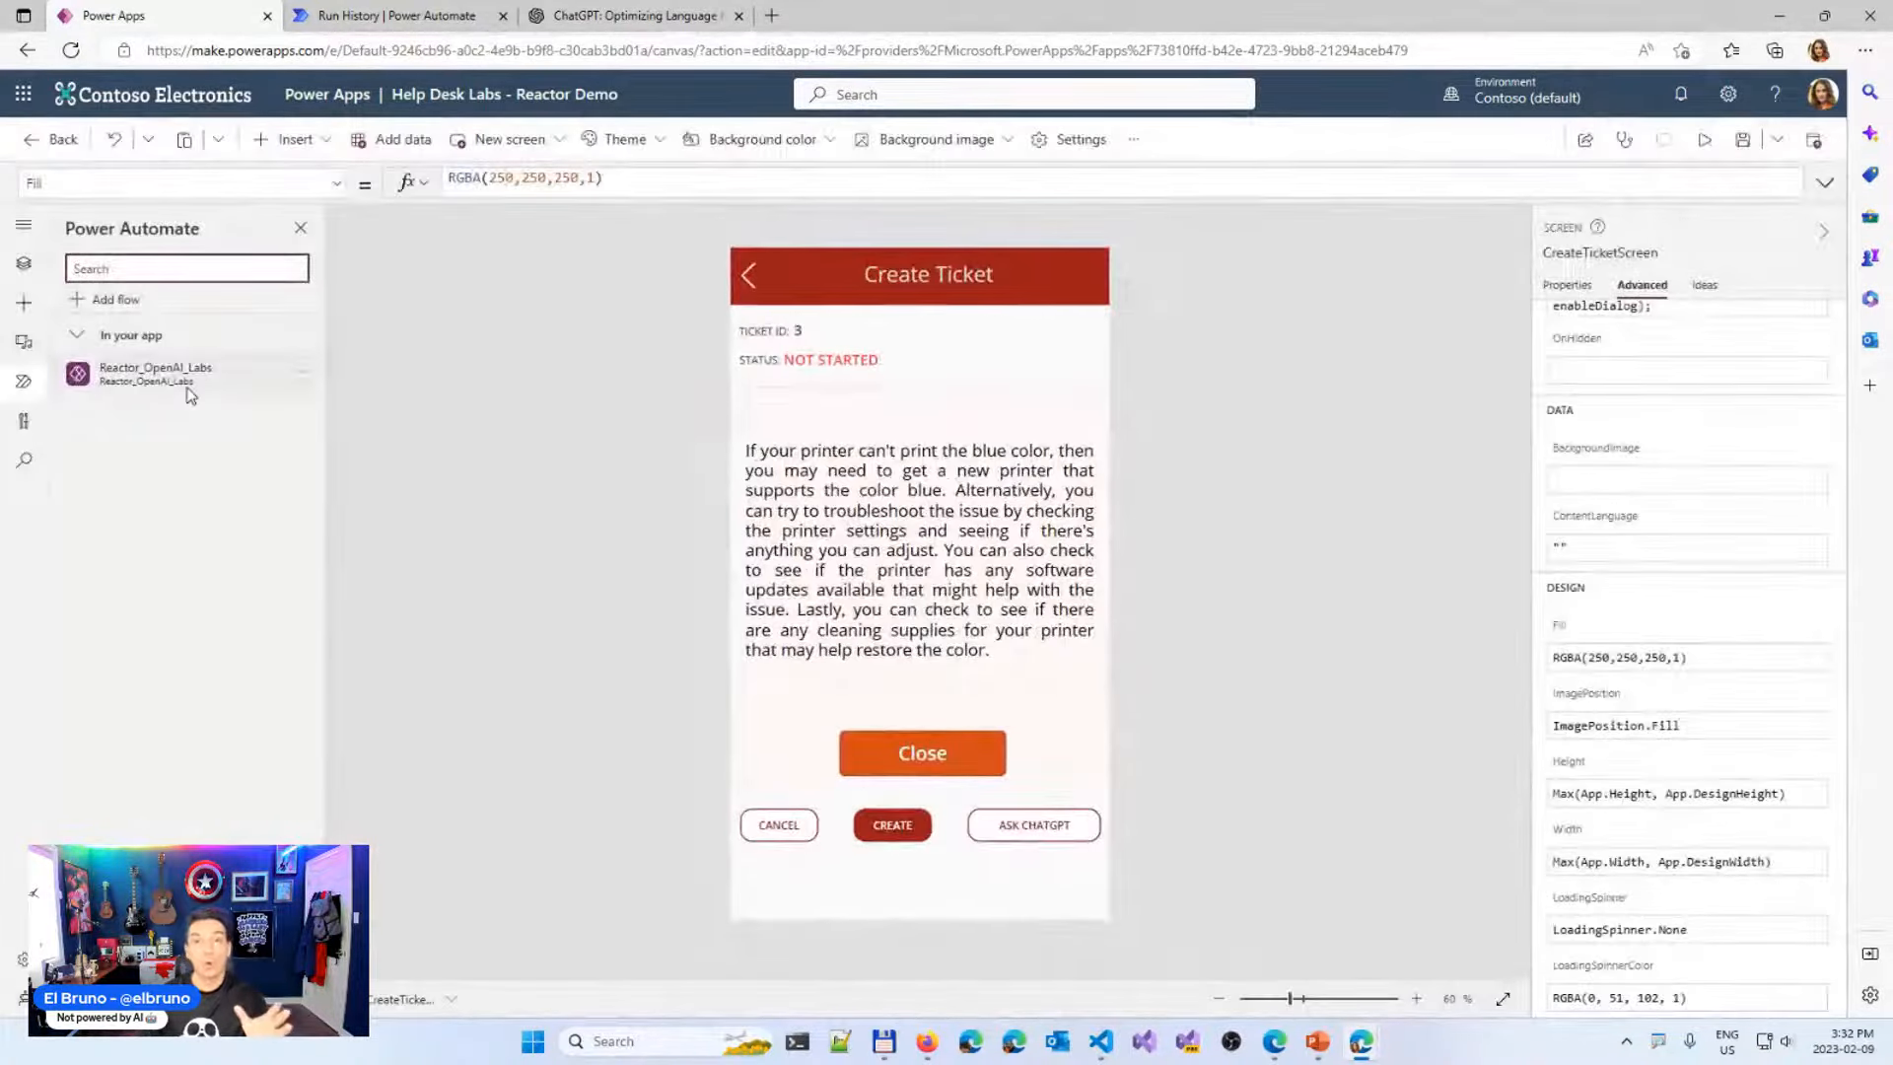
mouse_move(185, 384)
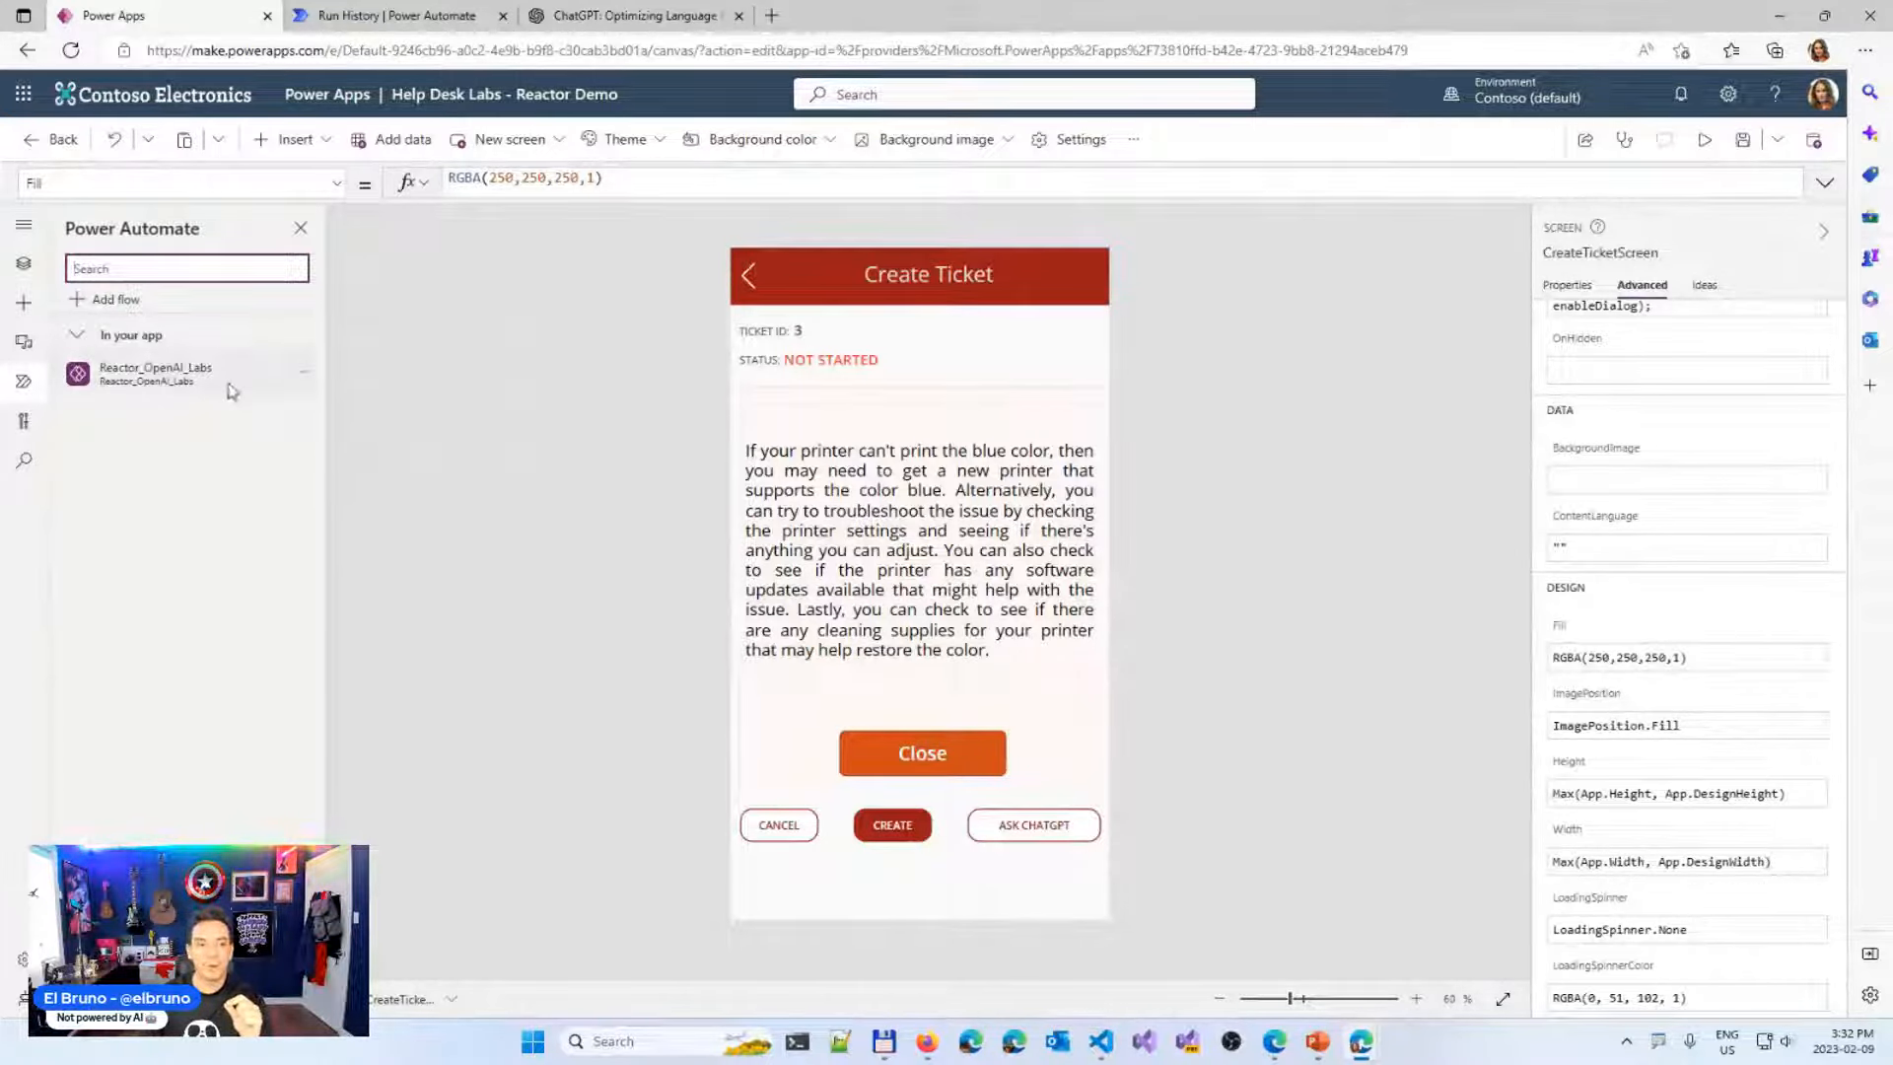
Review the action sequence of the Reactor_OpenAI_Labs flow in its editor, and close the editor without saving
click(305, 373)
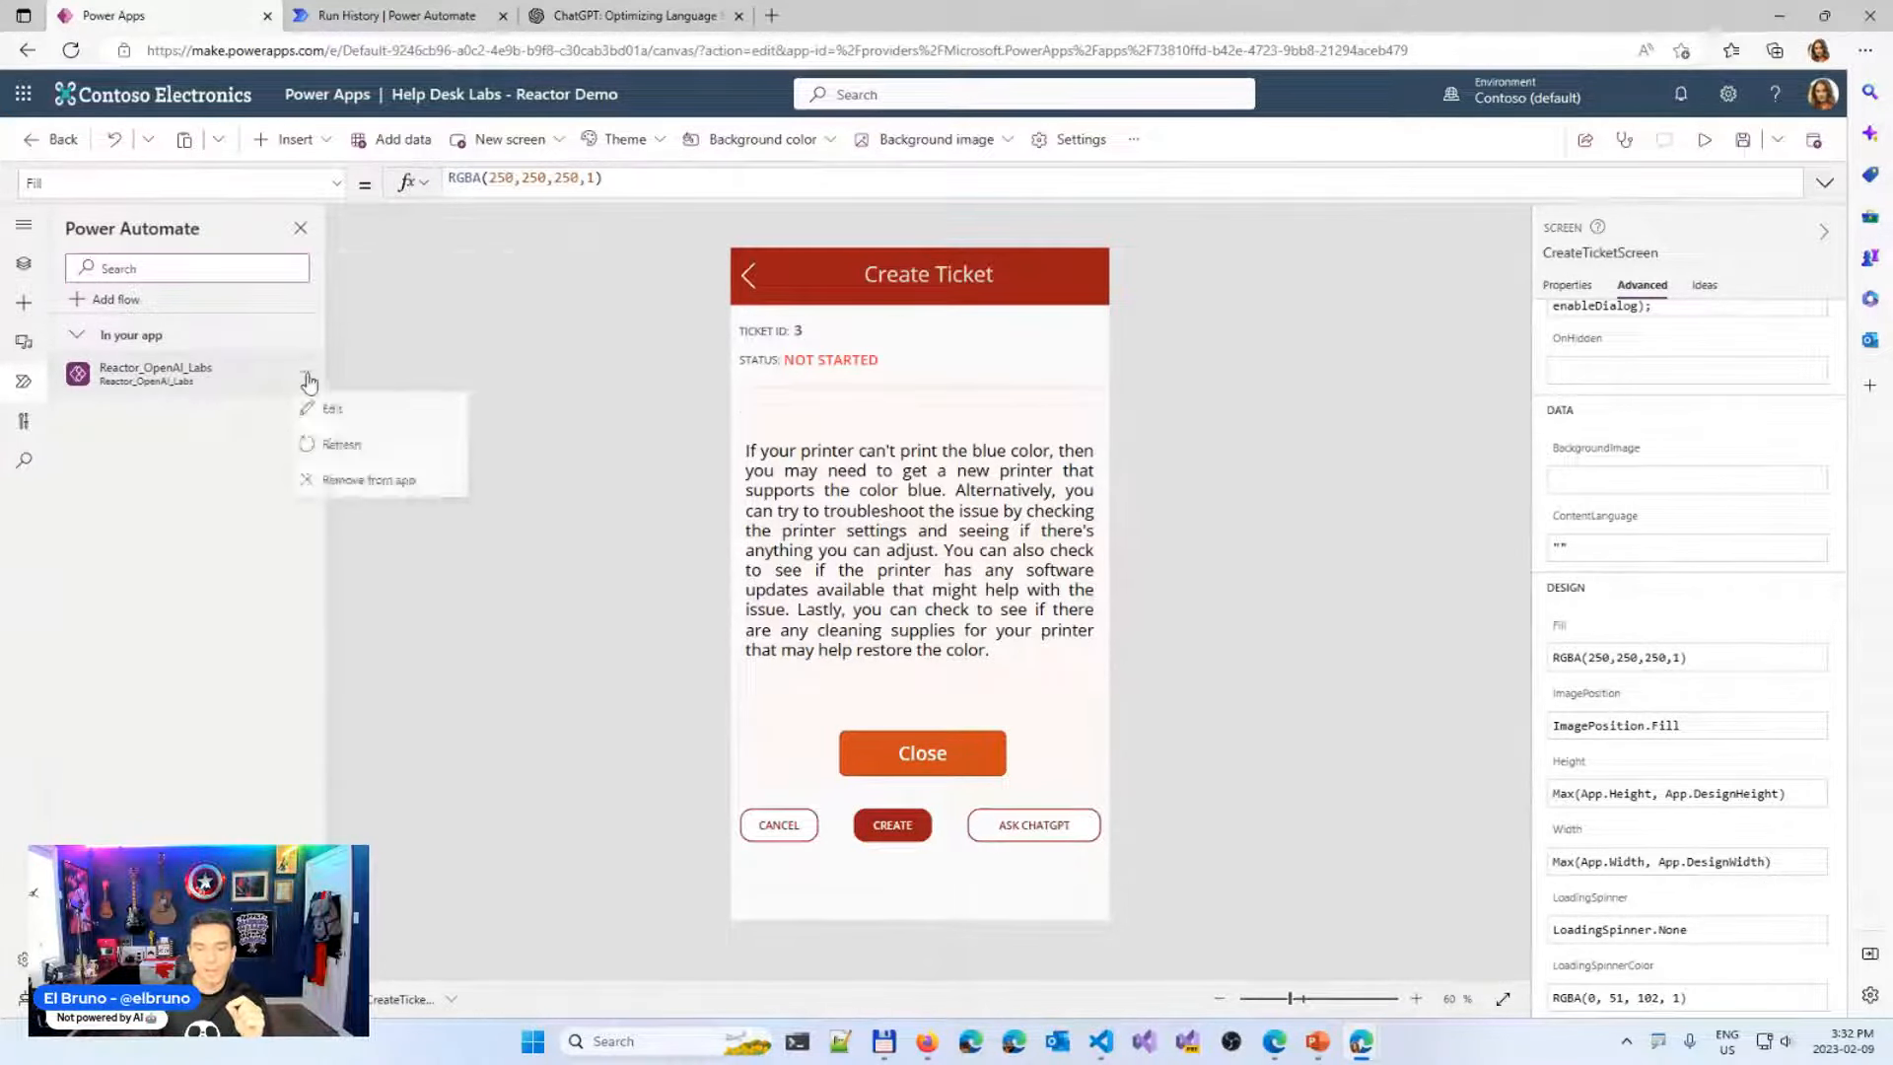
click(335, 405)
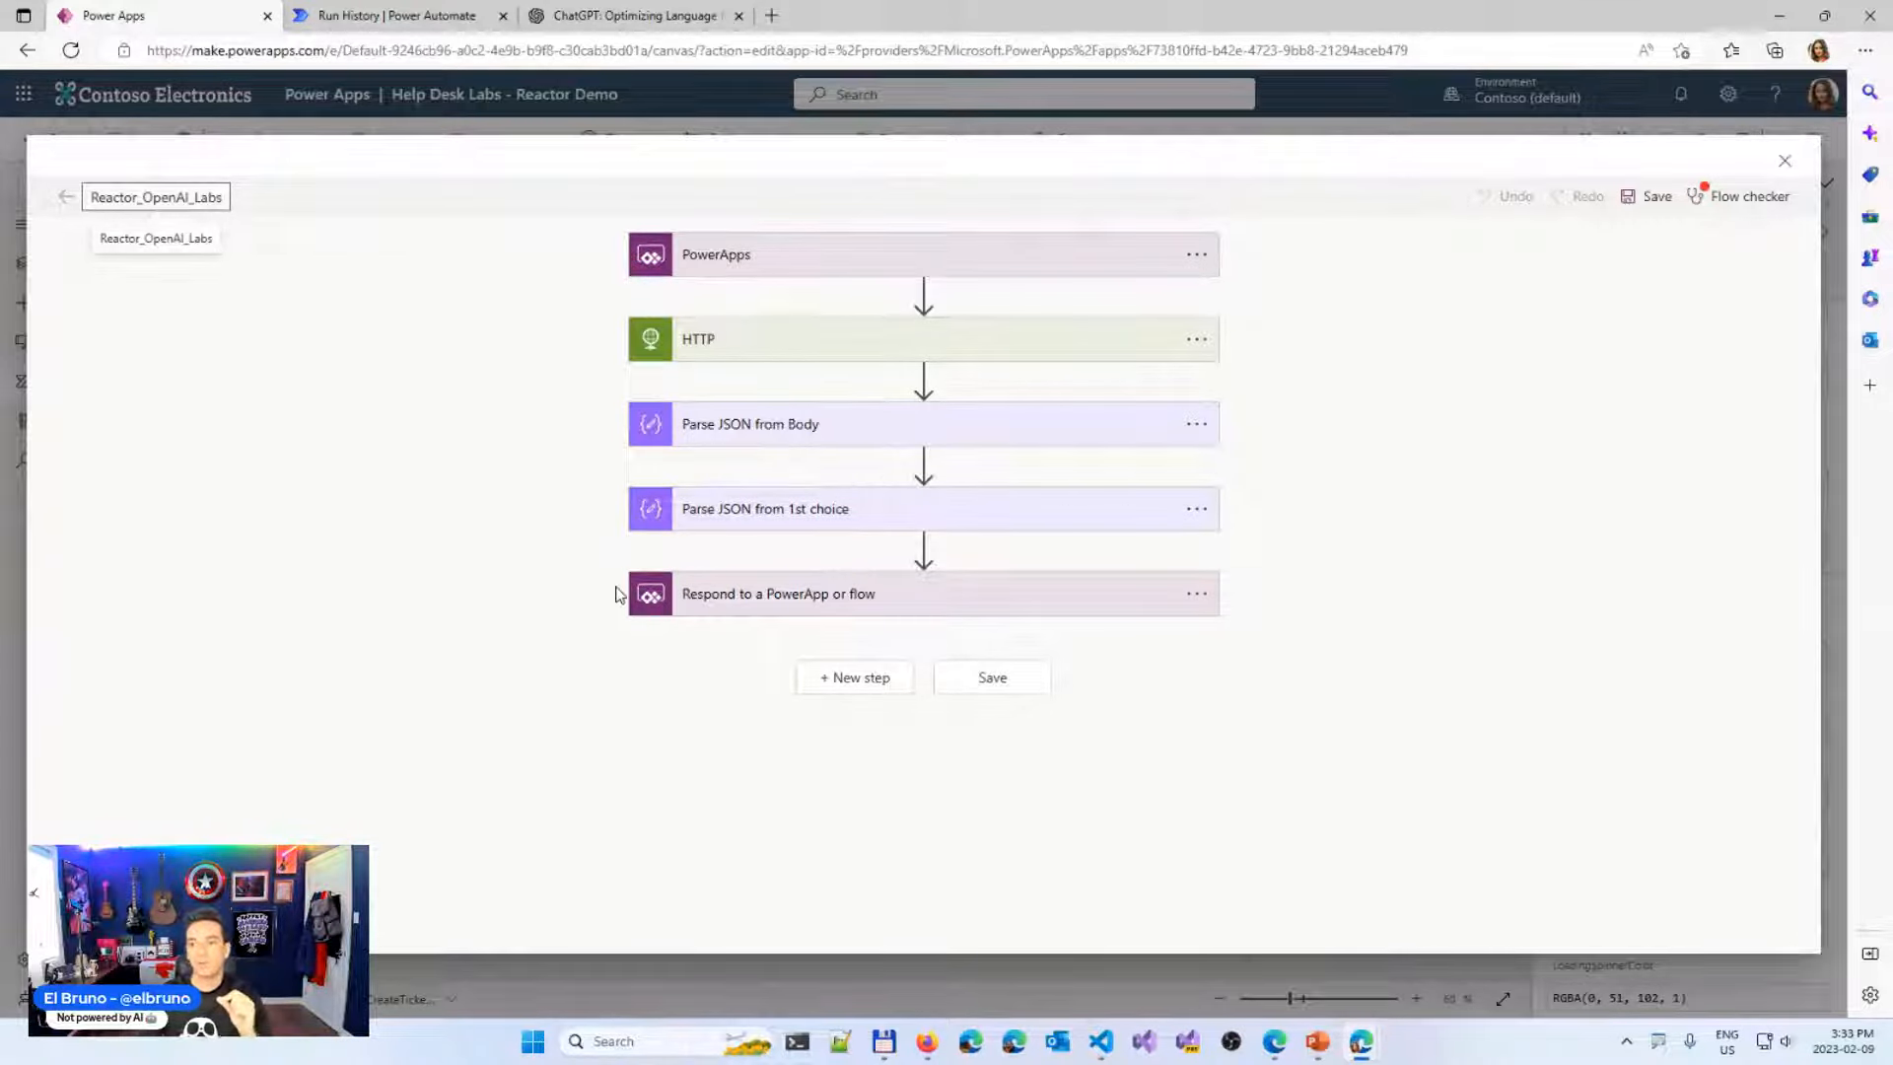
click(1785, 160)
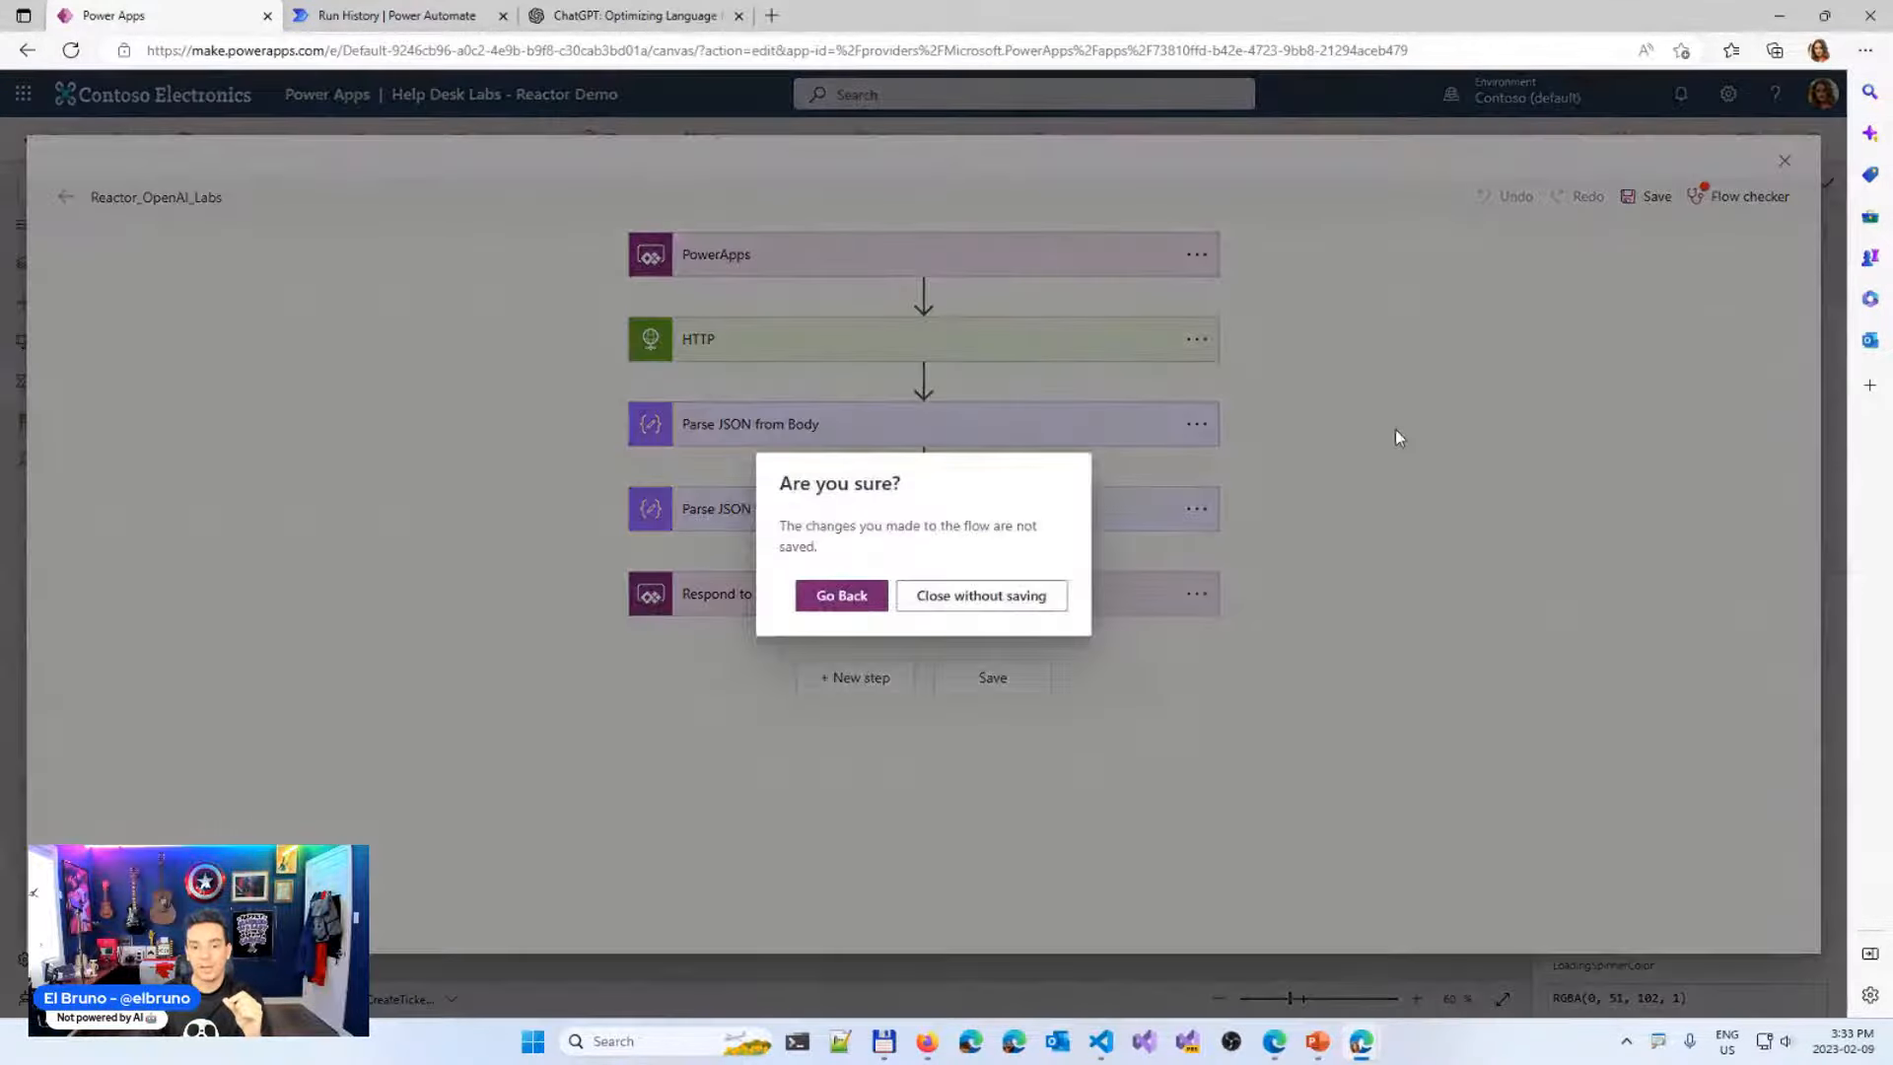
click(960, 604)
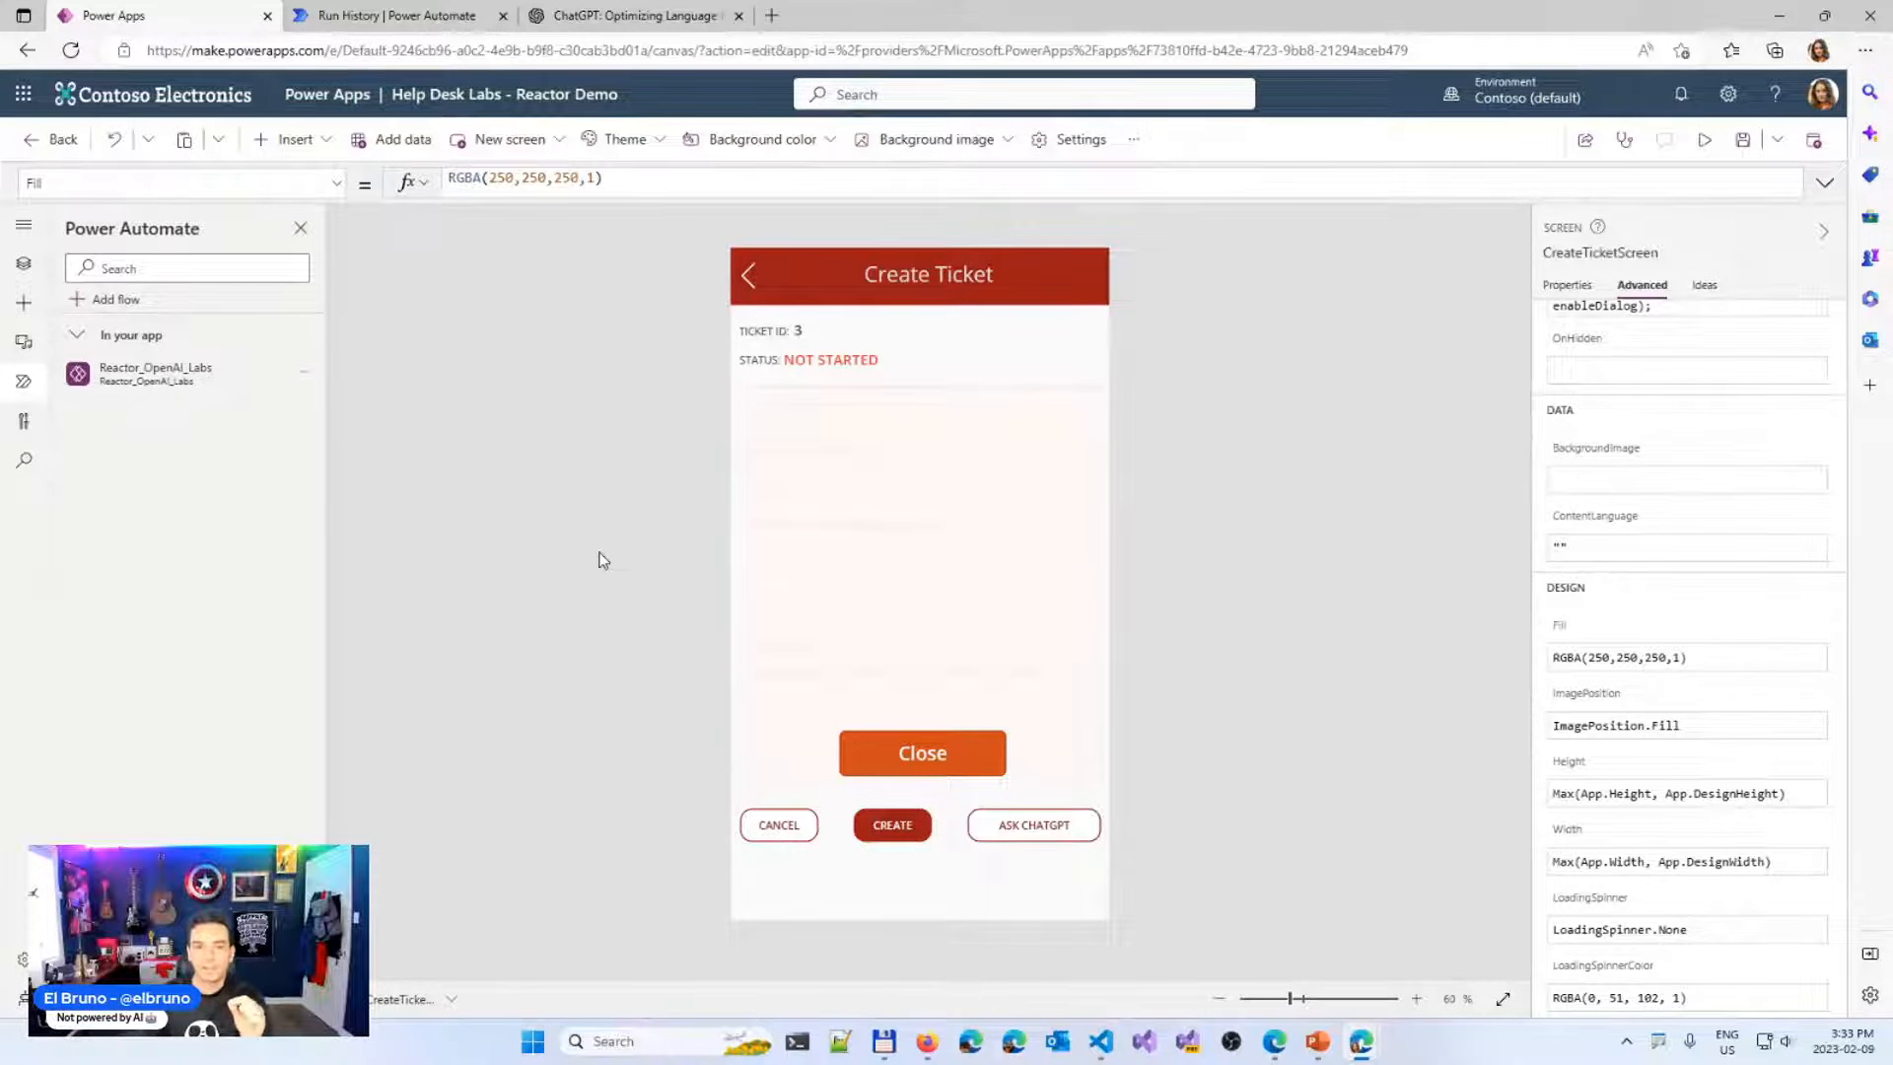
Open the most recent Reactor_OpenAI_Labs run from the 28-day run history in Power Automate
click(434, 19)
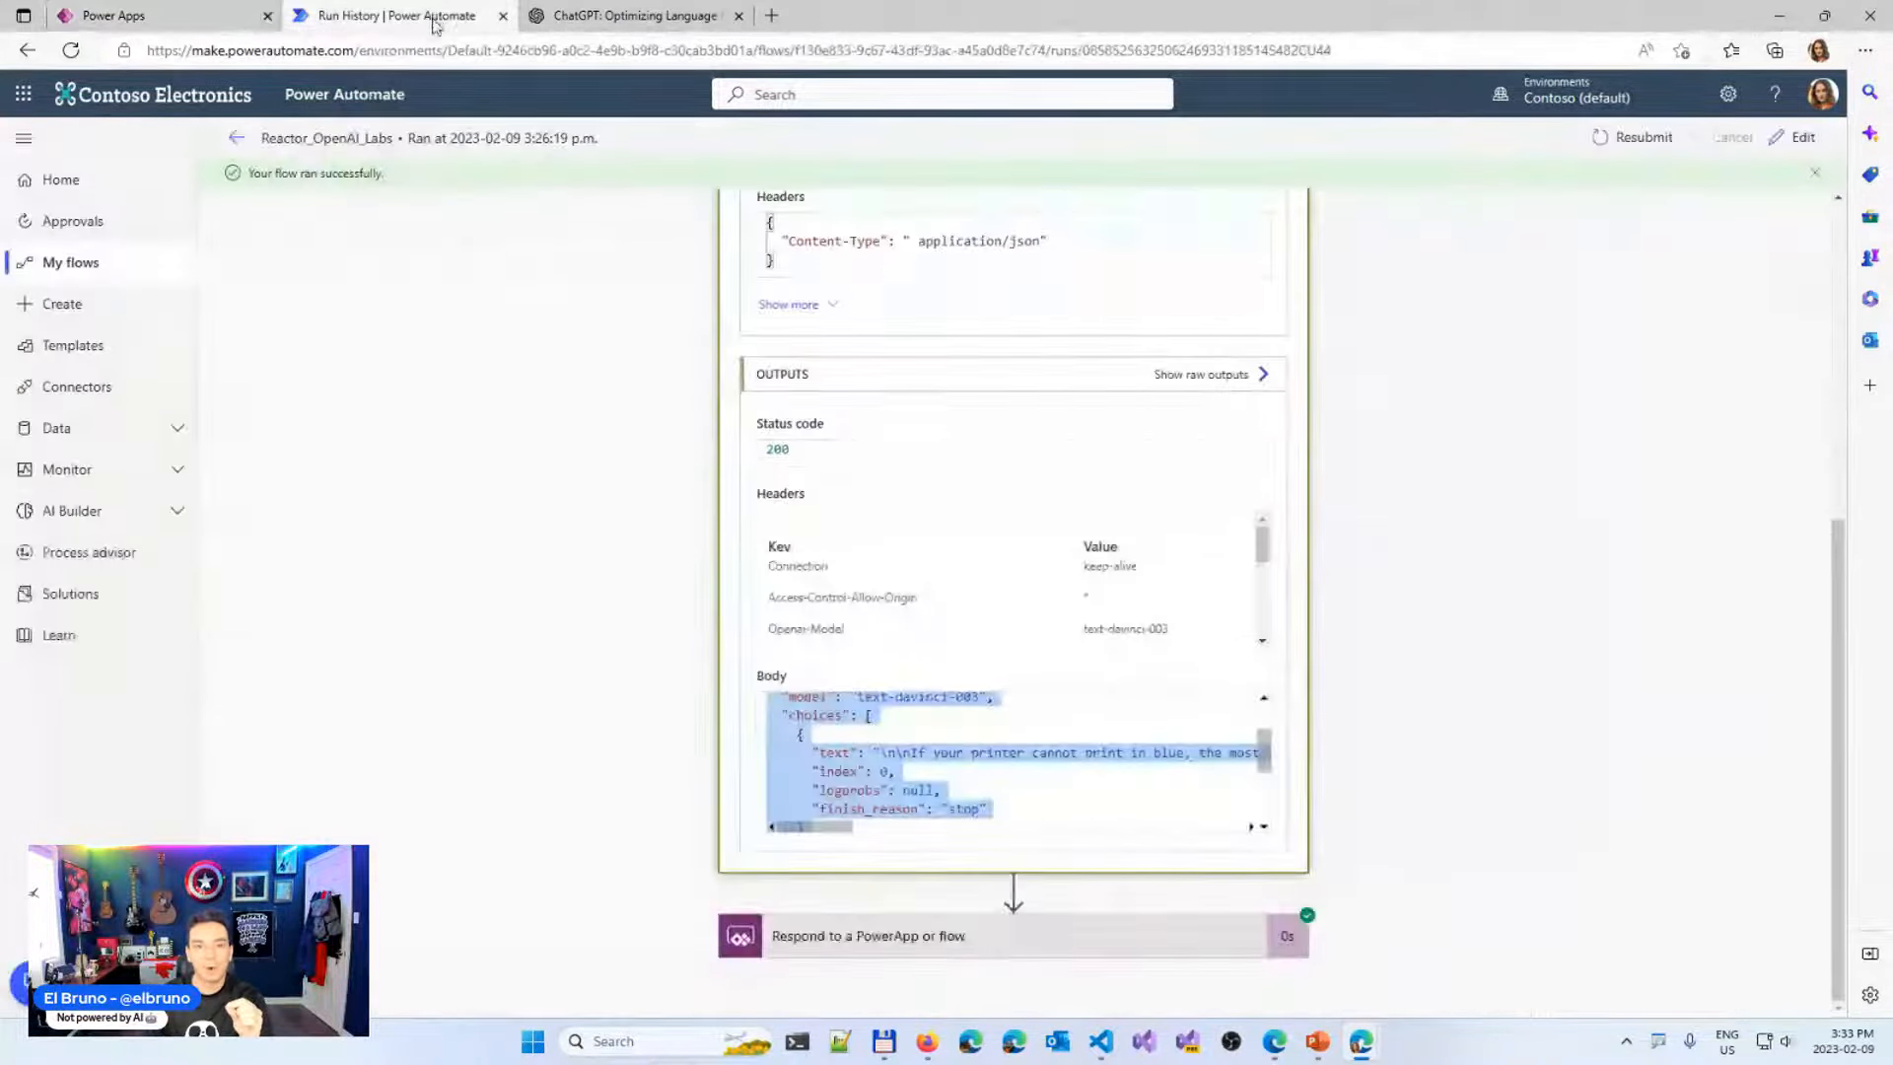
click(238, 139)
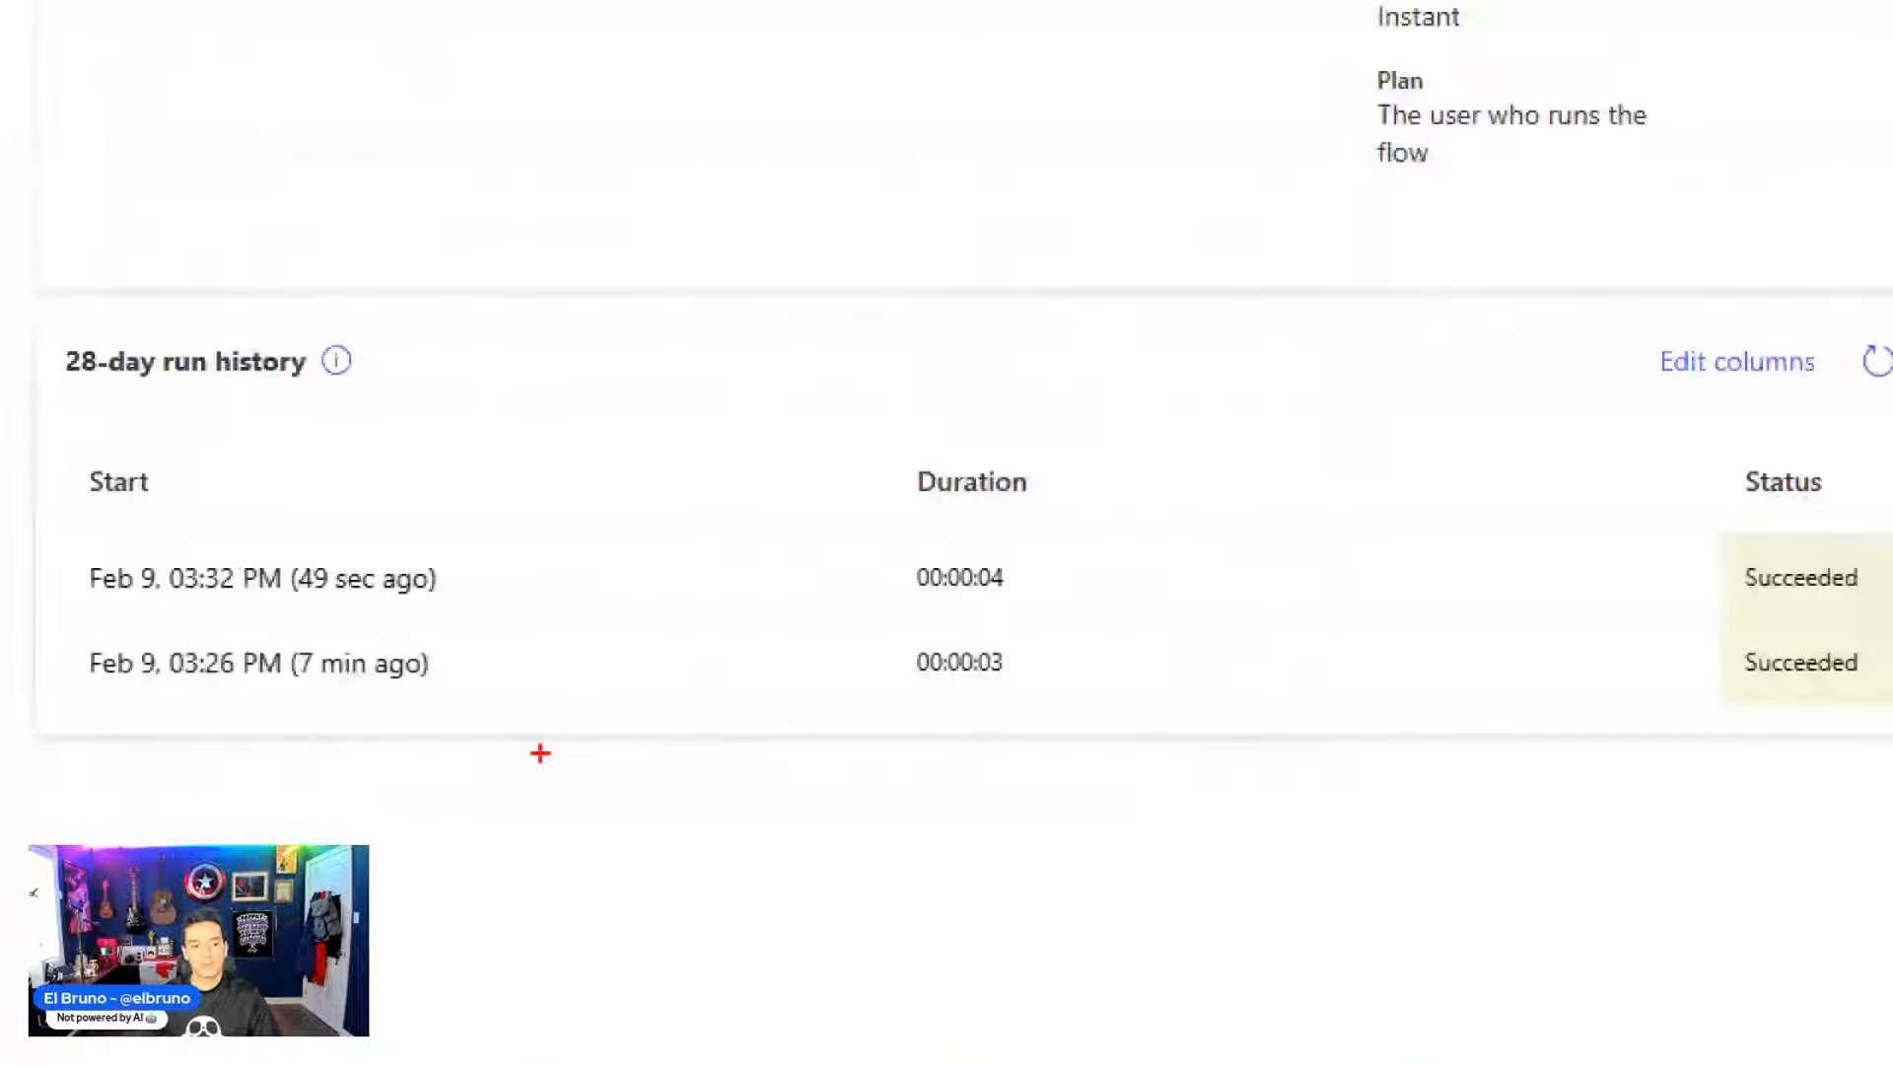
key(Escape)
click(419, 579)
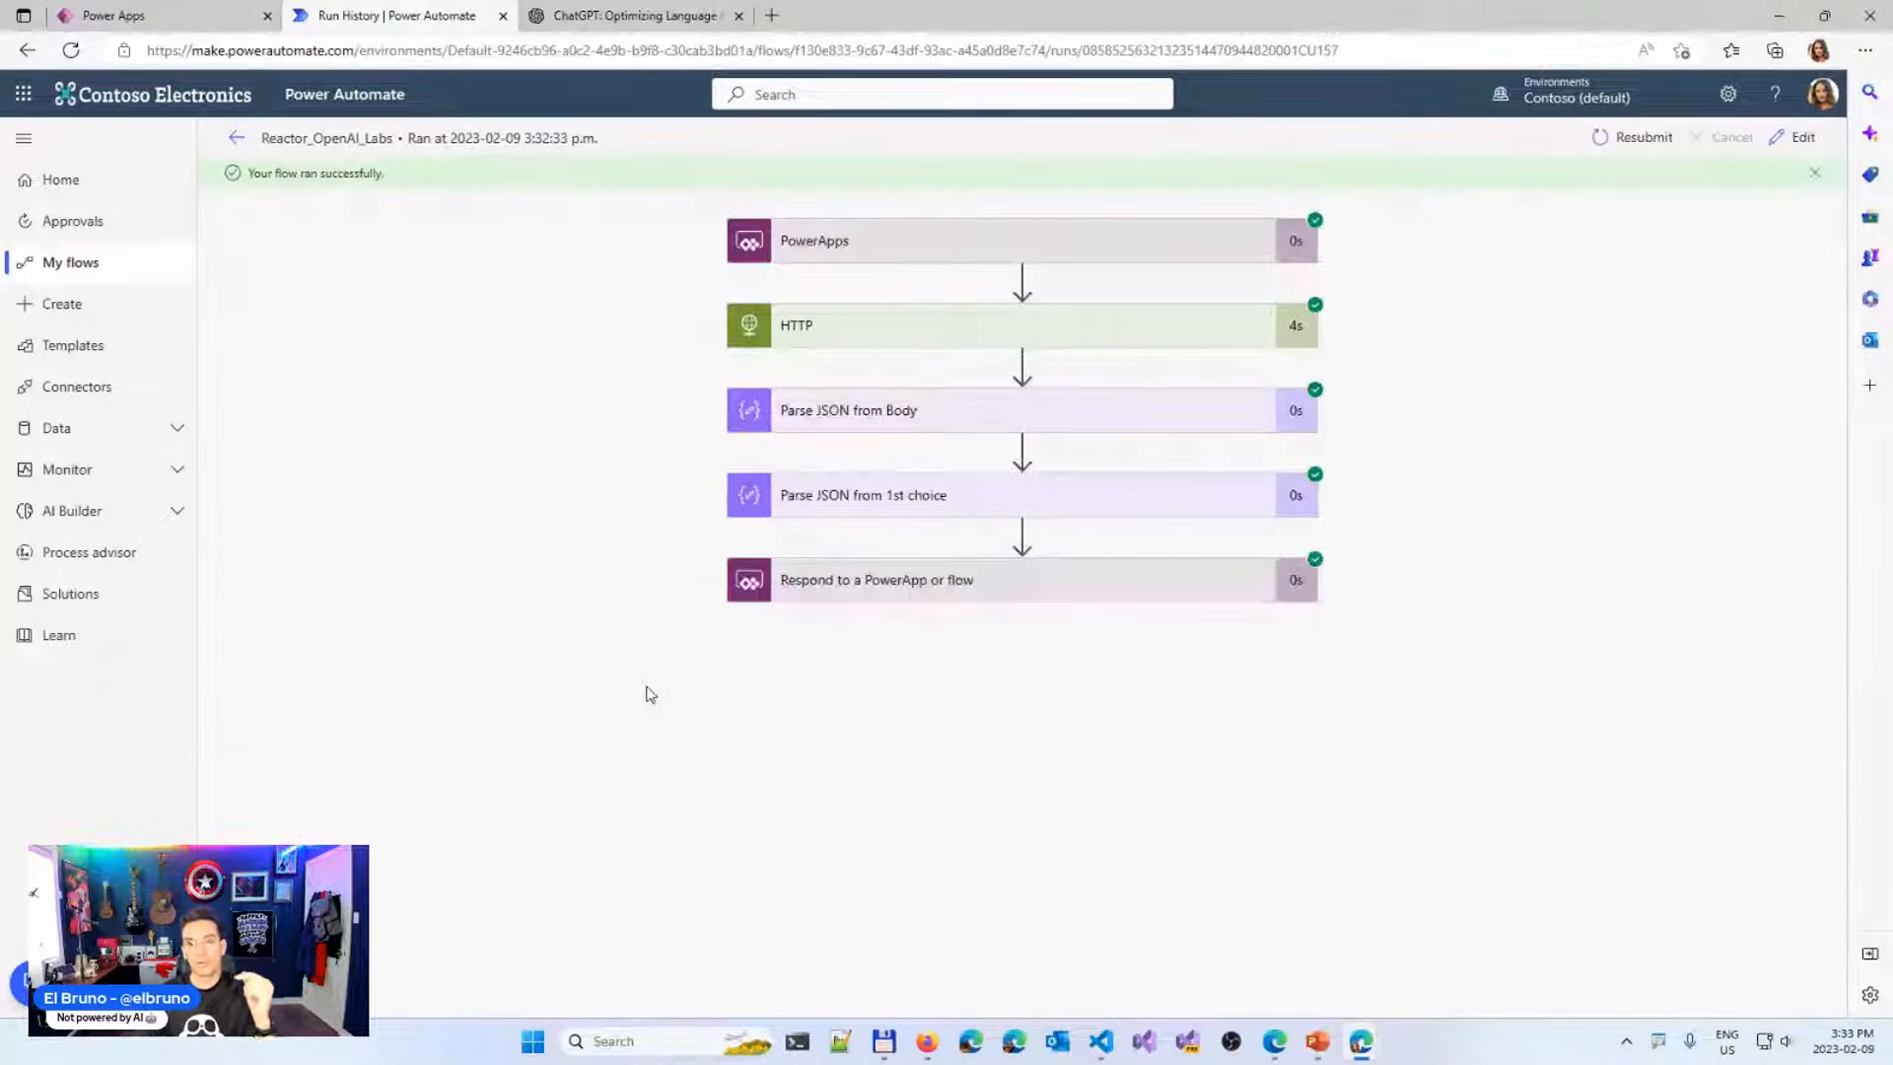
Examine the outputs of the HTTP action and the content, schema and output body of Parse JSON from Body
click(925, 334)
scroll(655, 588, down, 7)
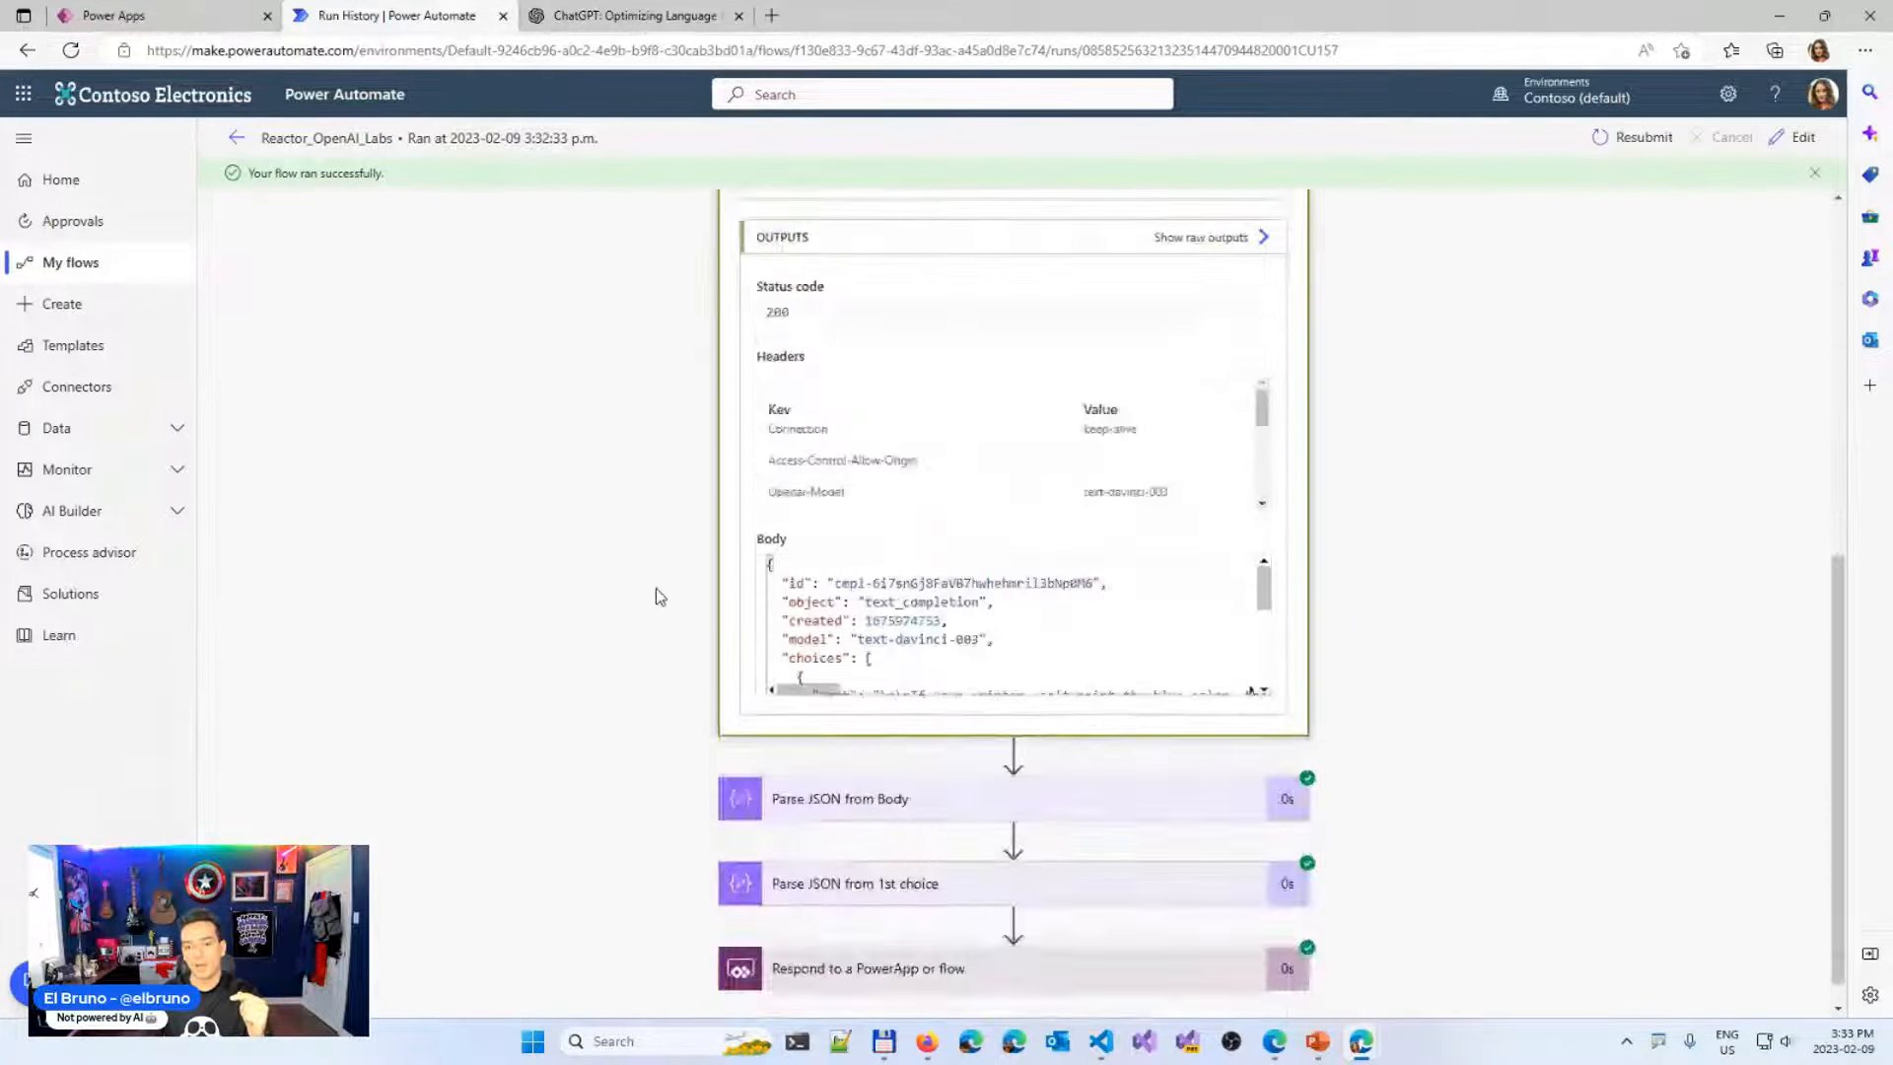
click(888, 766)
scroll(612, 719, down, 4)
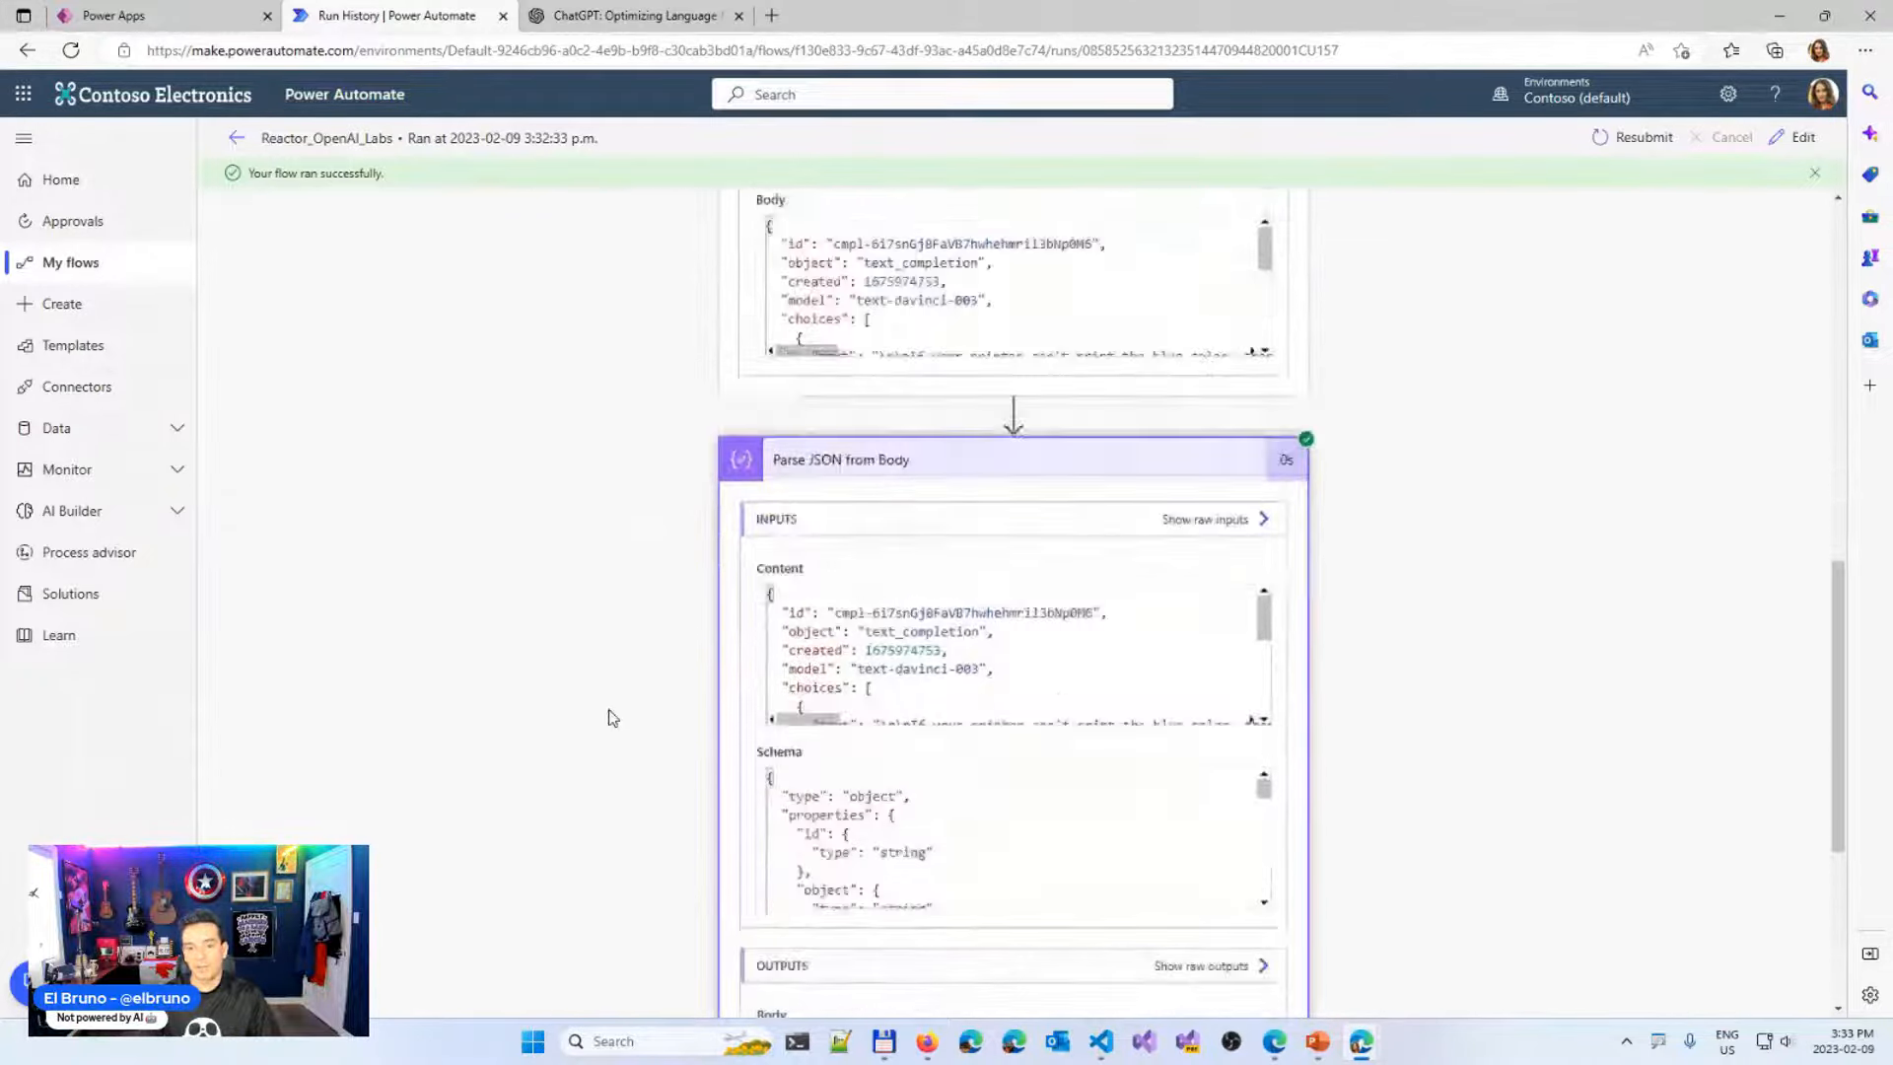
scroll(618, 634, down, 4)
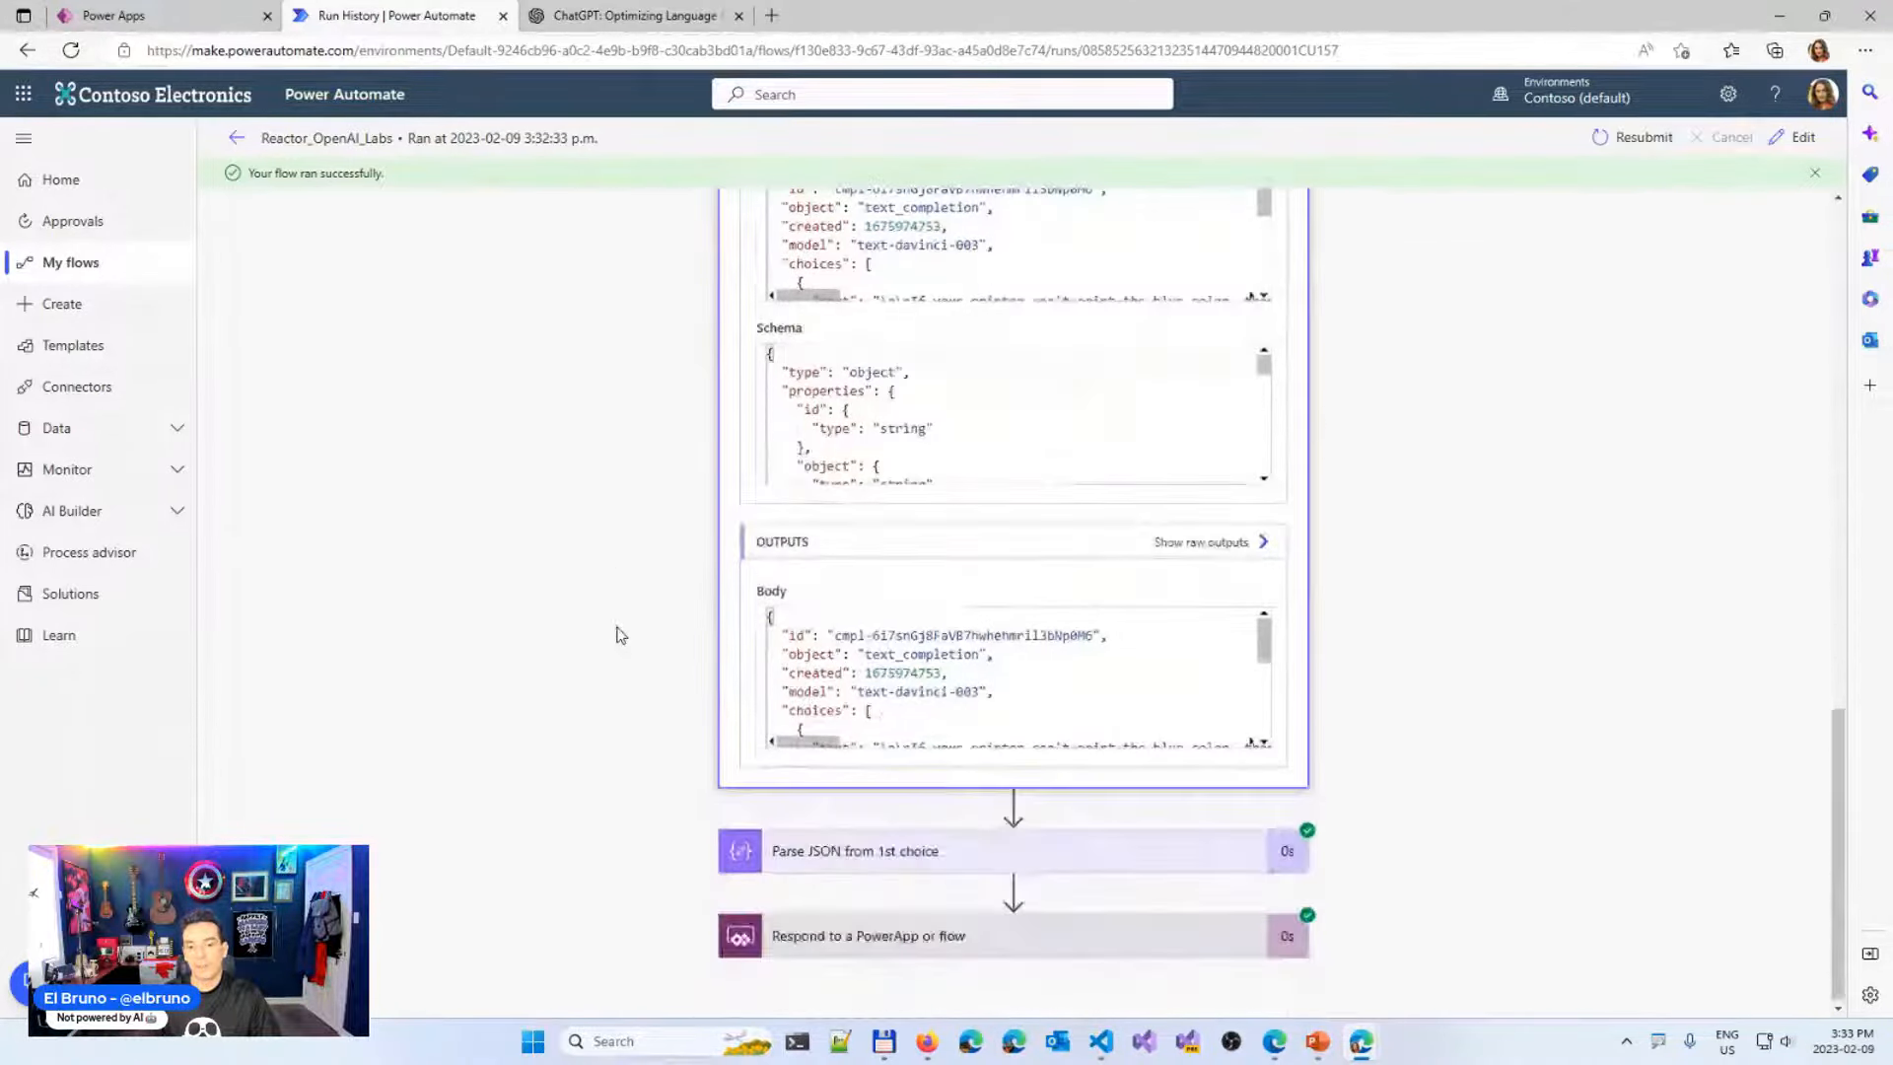
scroll(902, 676, down, 3)
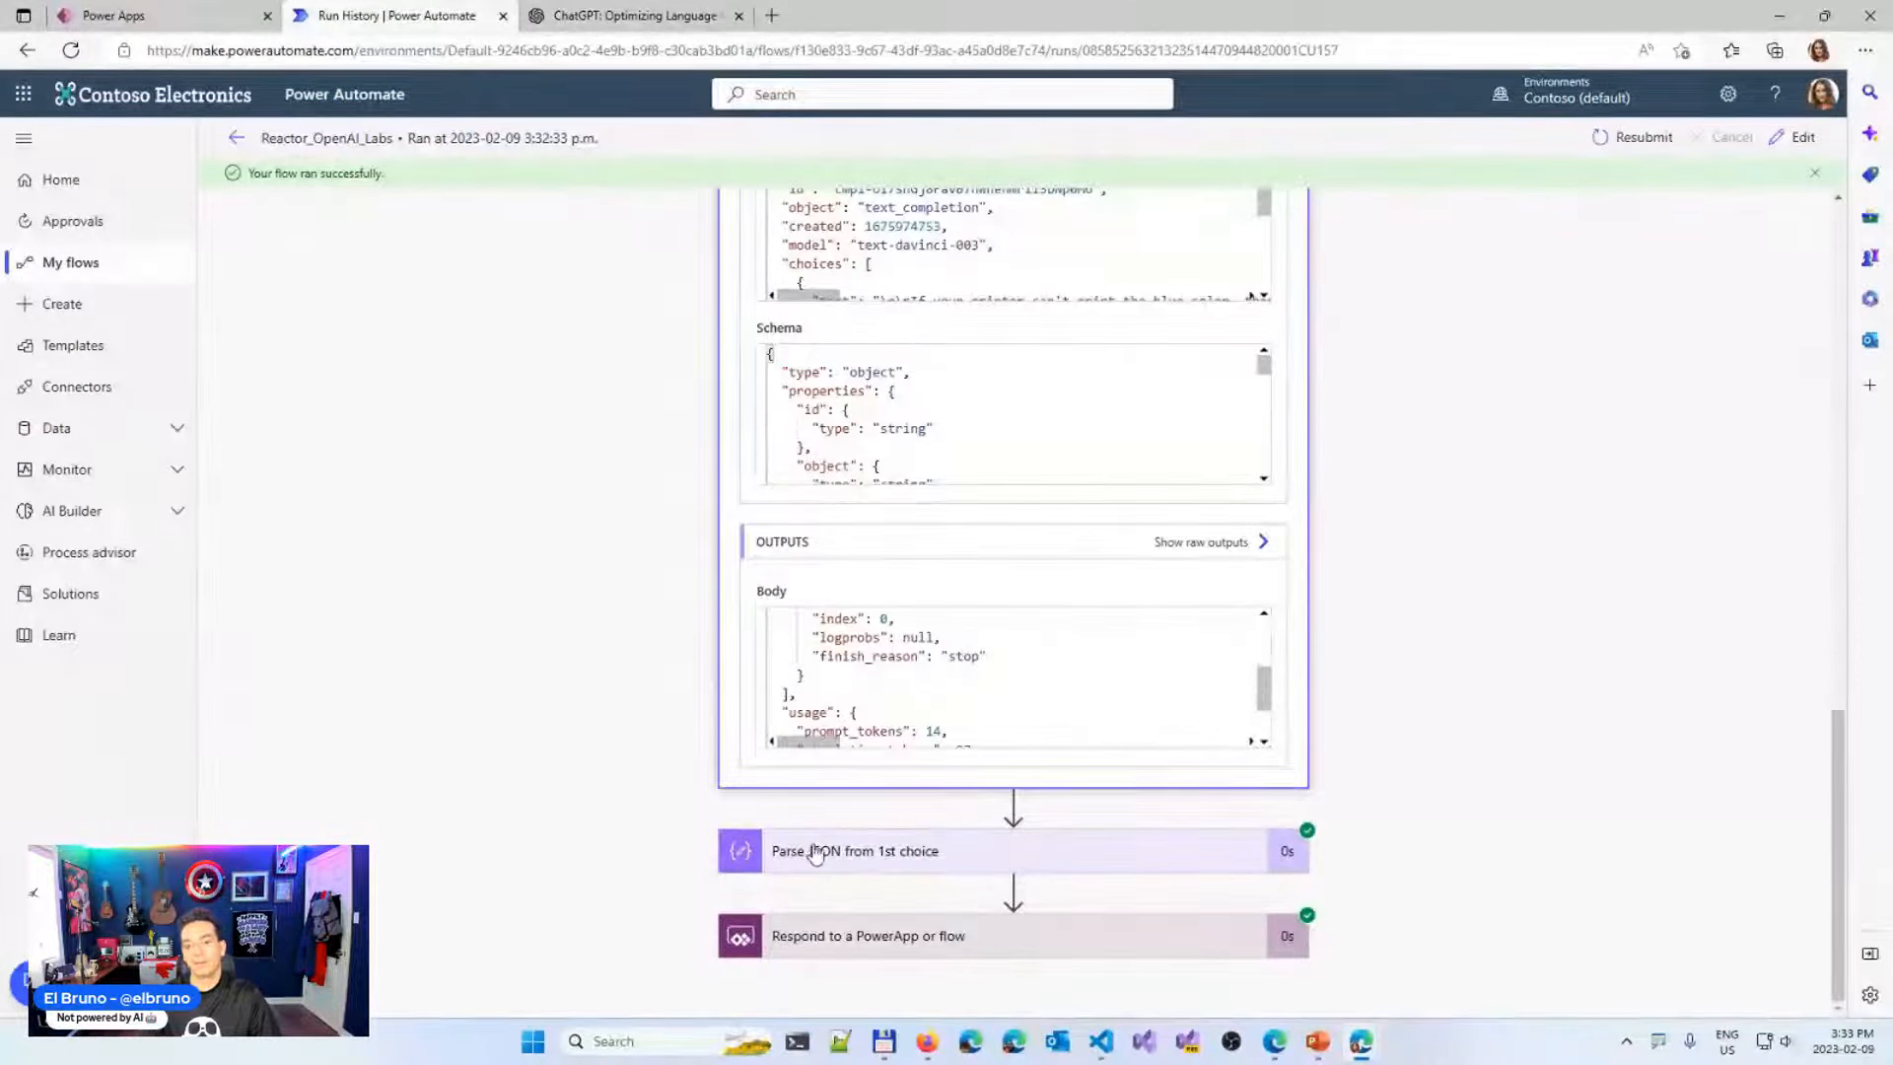
Examine the schema and output body of the Parse JSON from 1st choice action, including its text and finish_reason fields
click(855, 851)
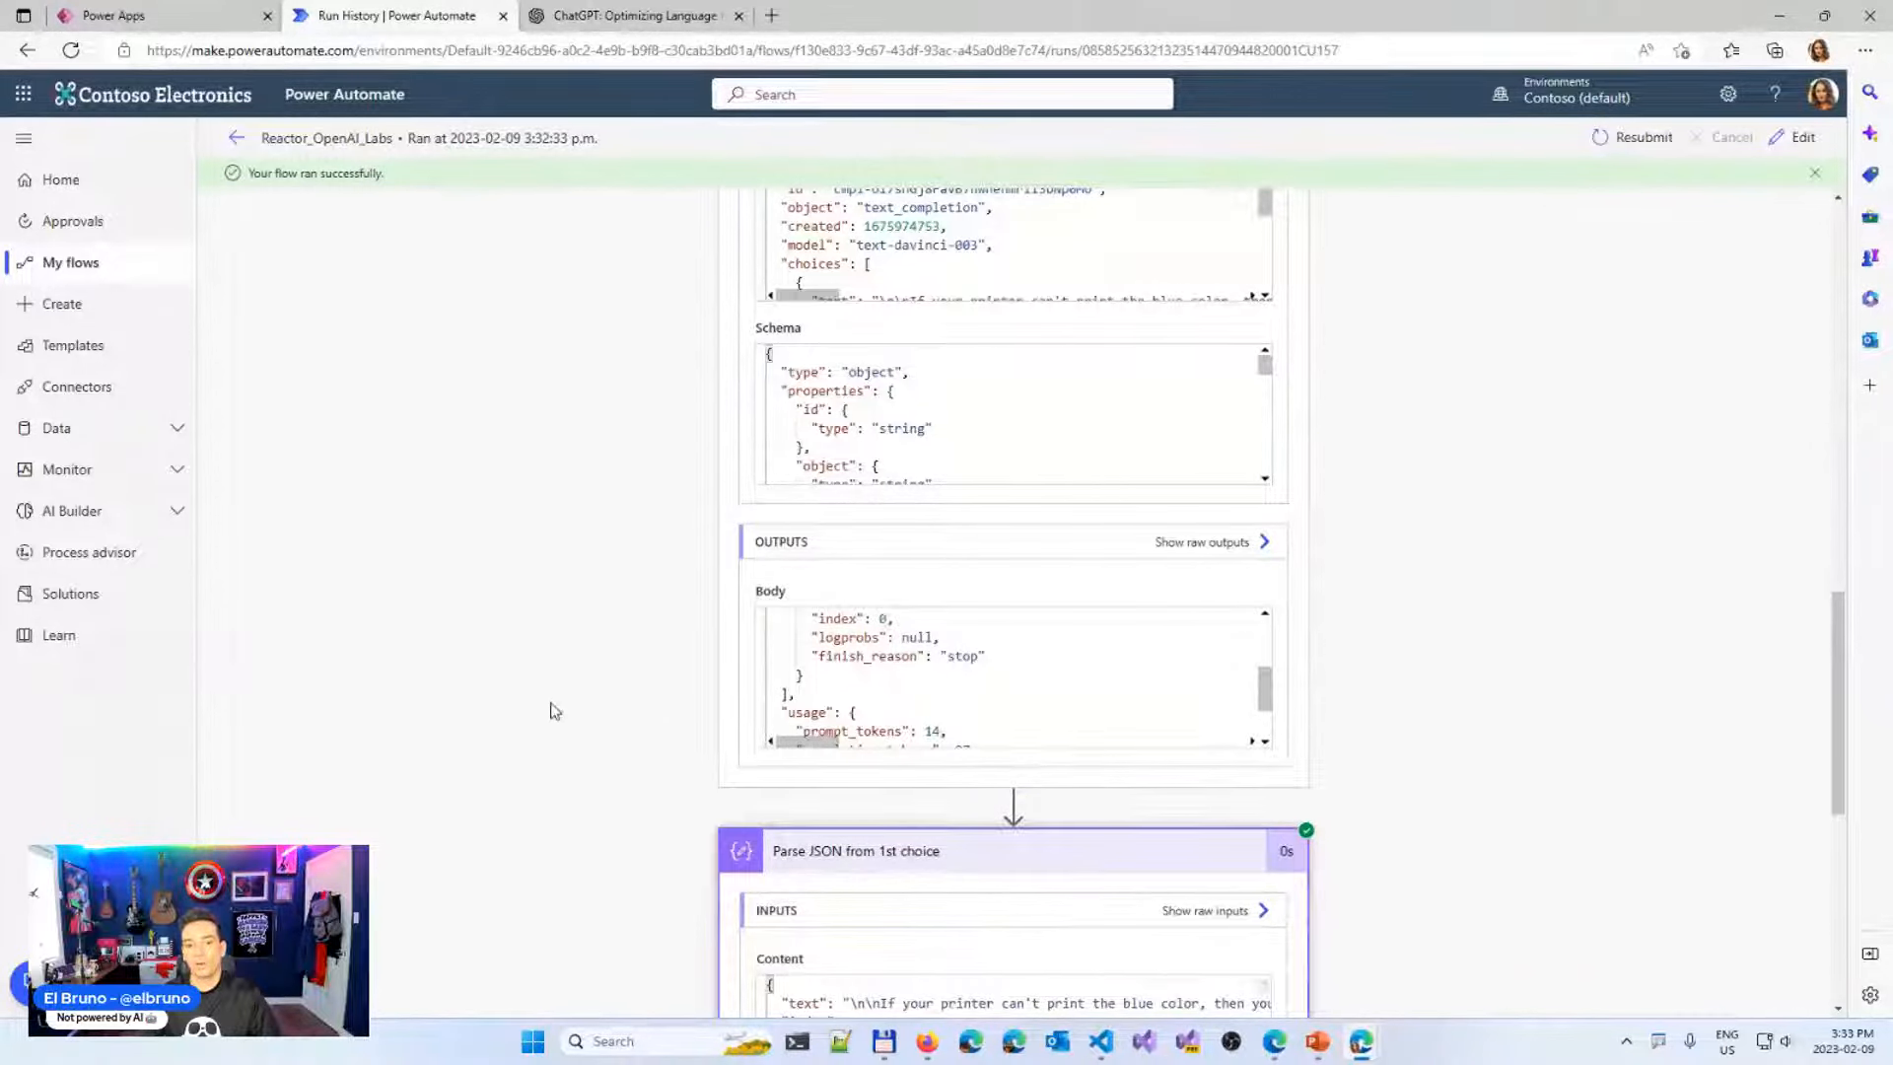
scroll(541, 708, down, 7)
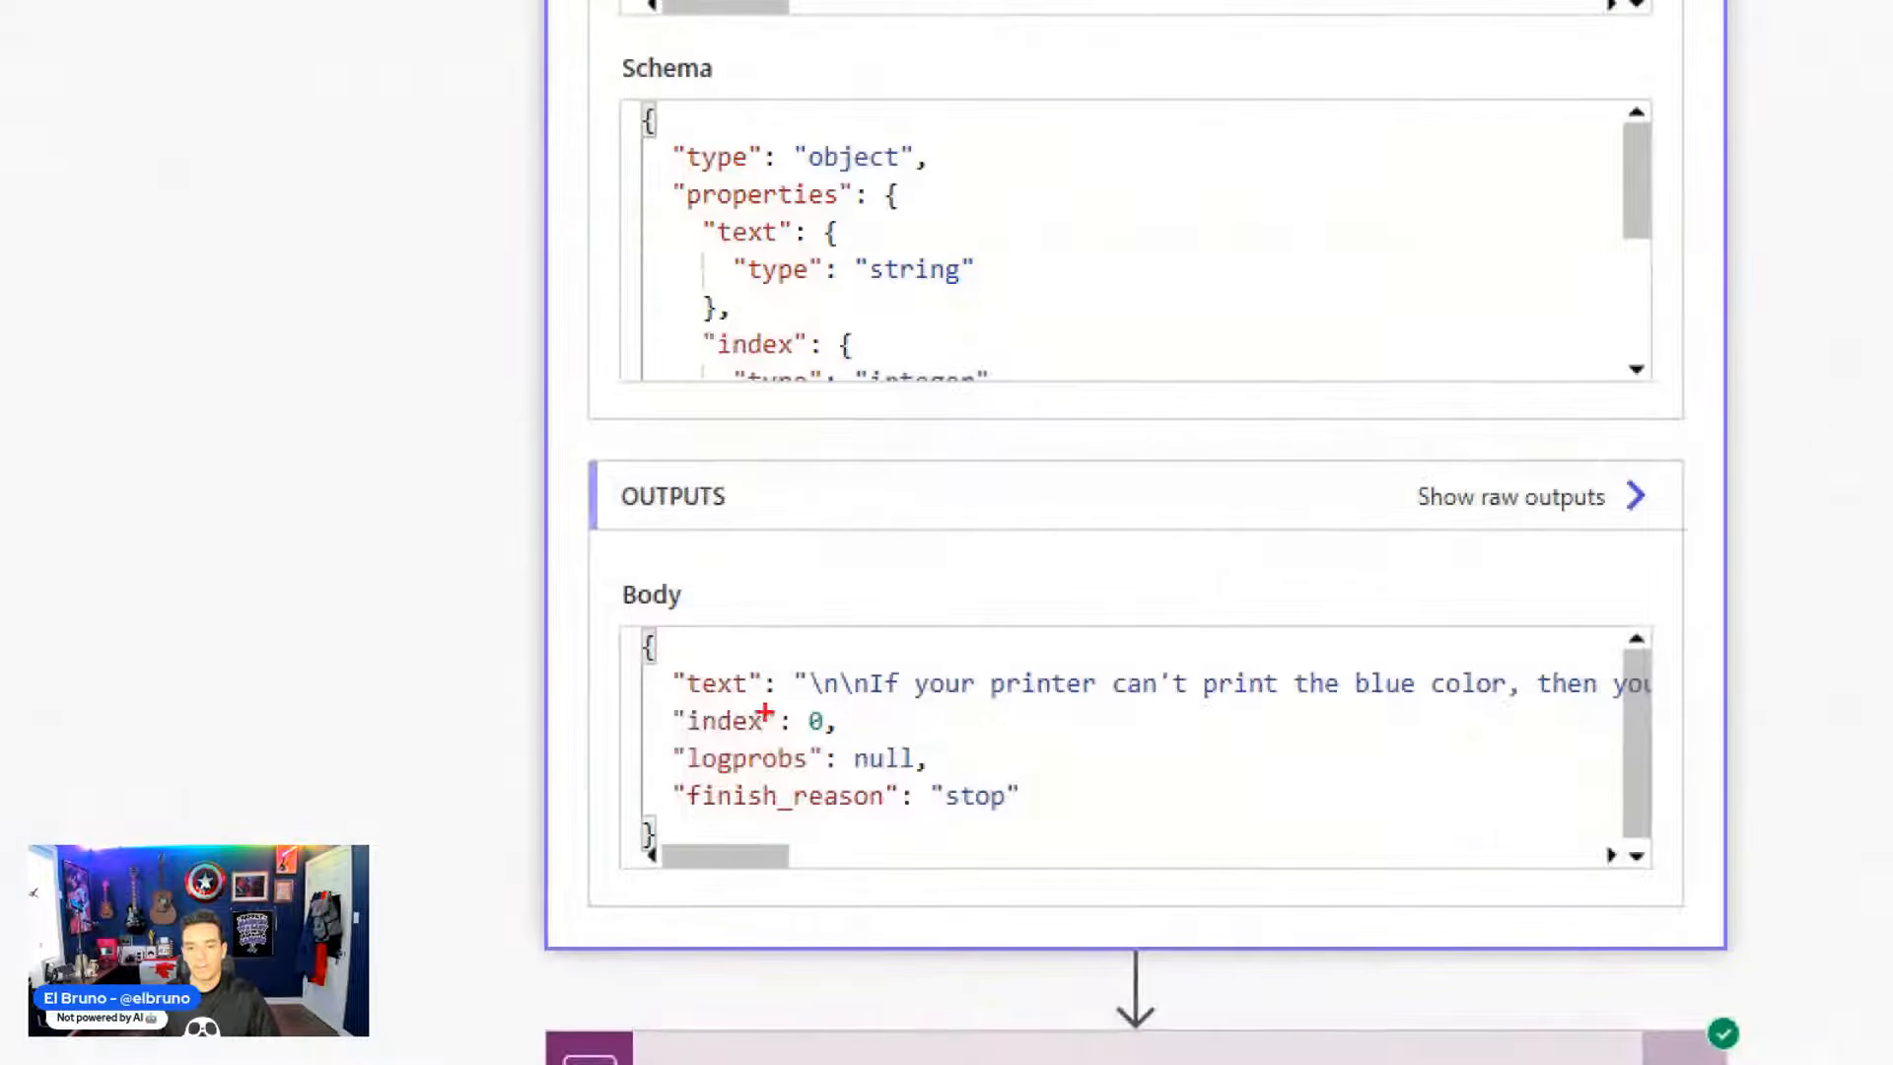
drag(604, 690, 677, 692)
mouse_move(601, 730)
mouse_down()
mouse_move(677, 731)
mouse_move(676, 774)
mouse_move(627, 805)
mouse_up()
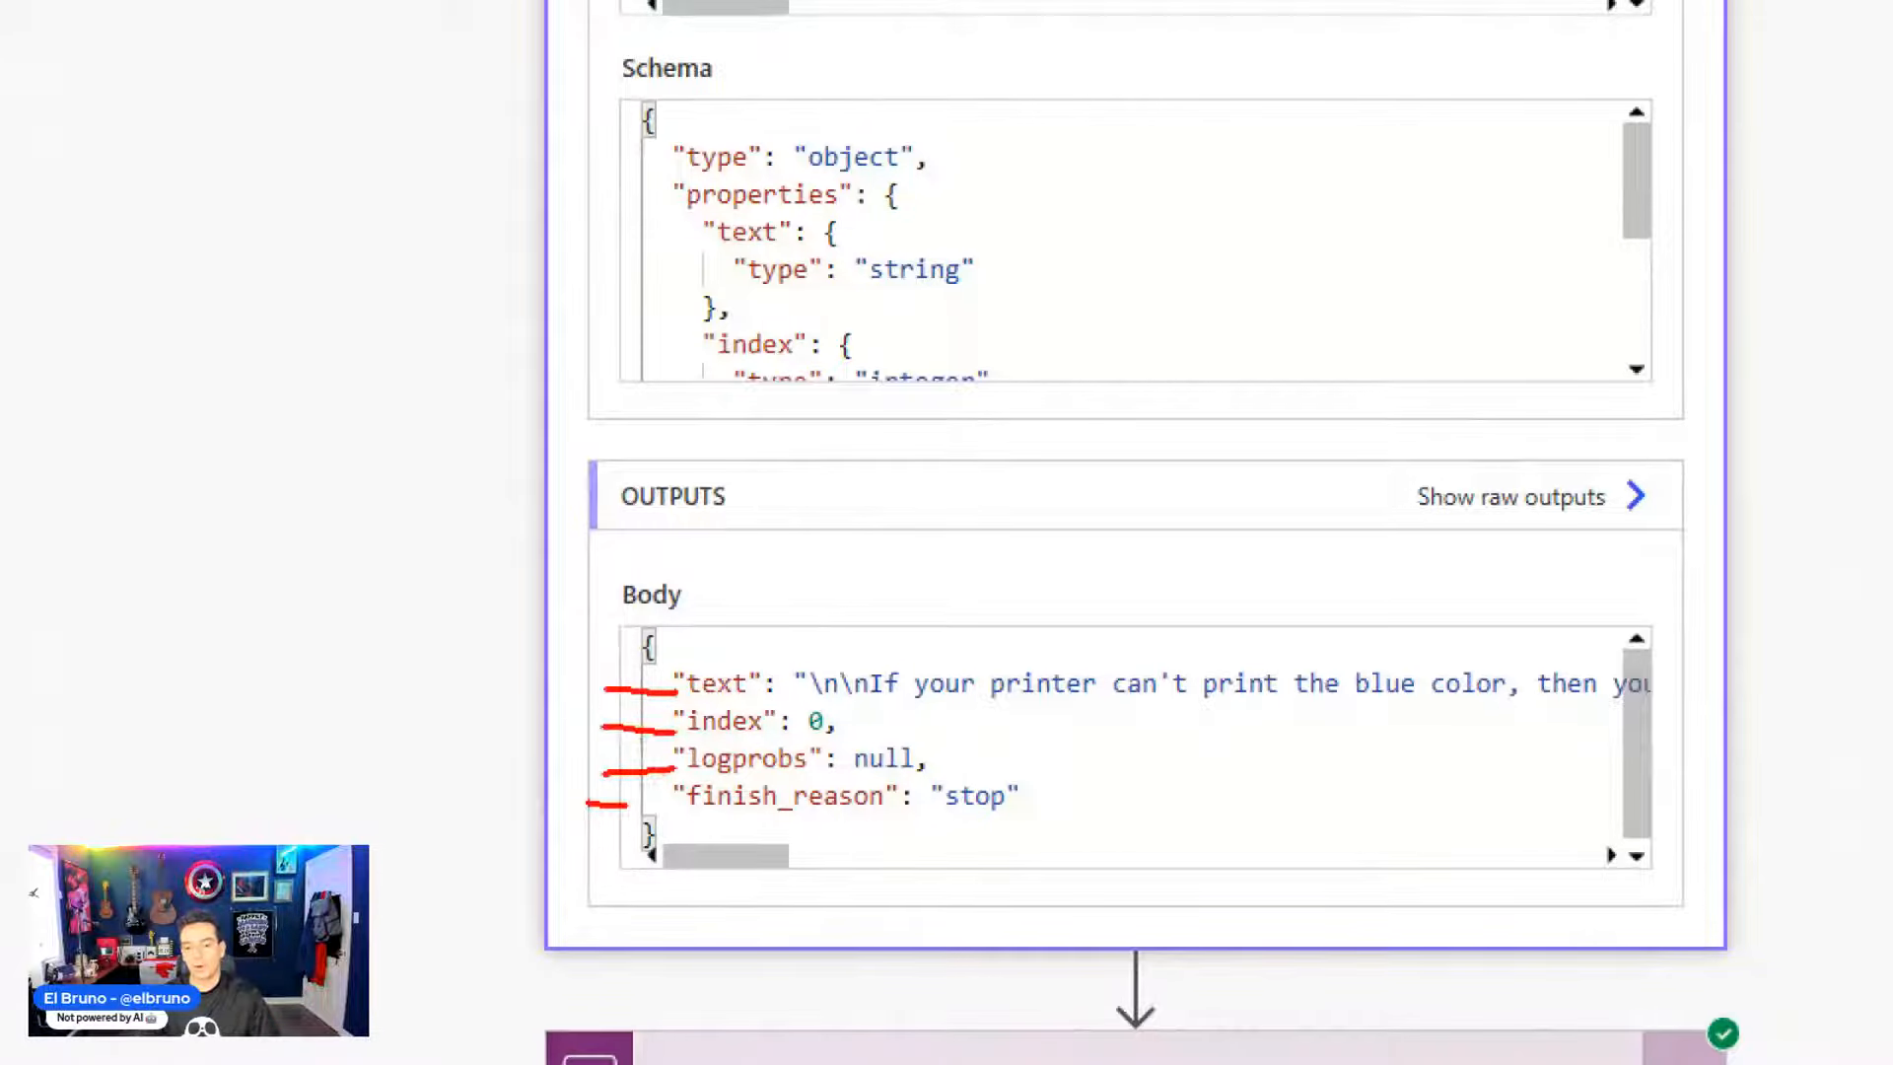
key(Escape)
Examine the openairesponse value in the output body of the Respond to a PowerApp or flow action
click(779, 935)
scroll(600, 811, down, 5)
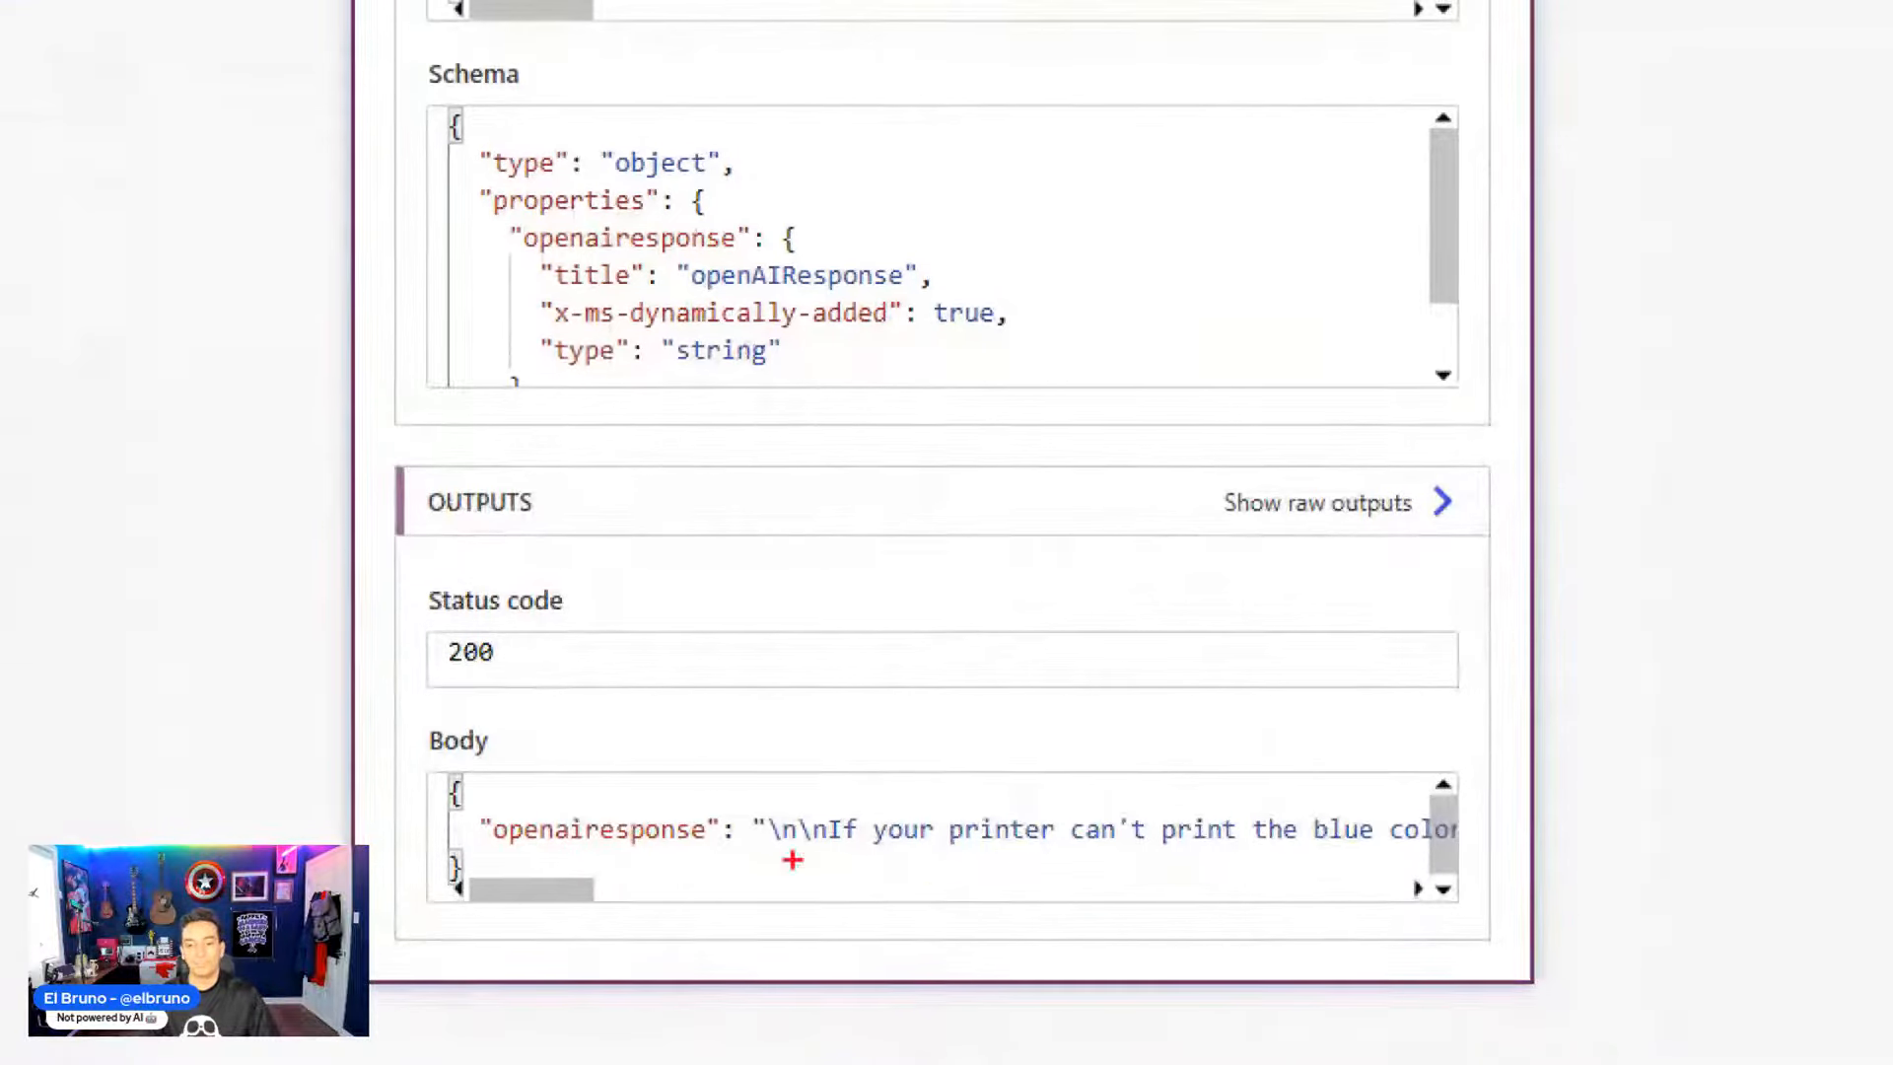
drag(787, 858, 1407, 871)
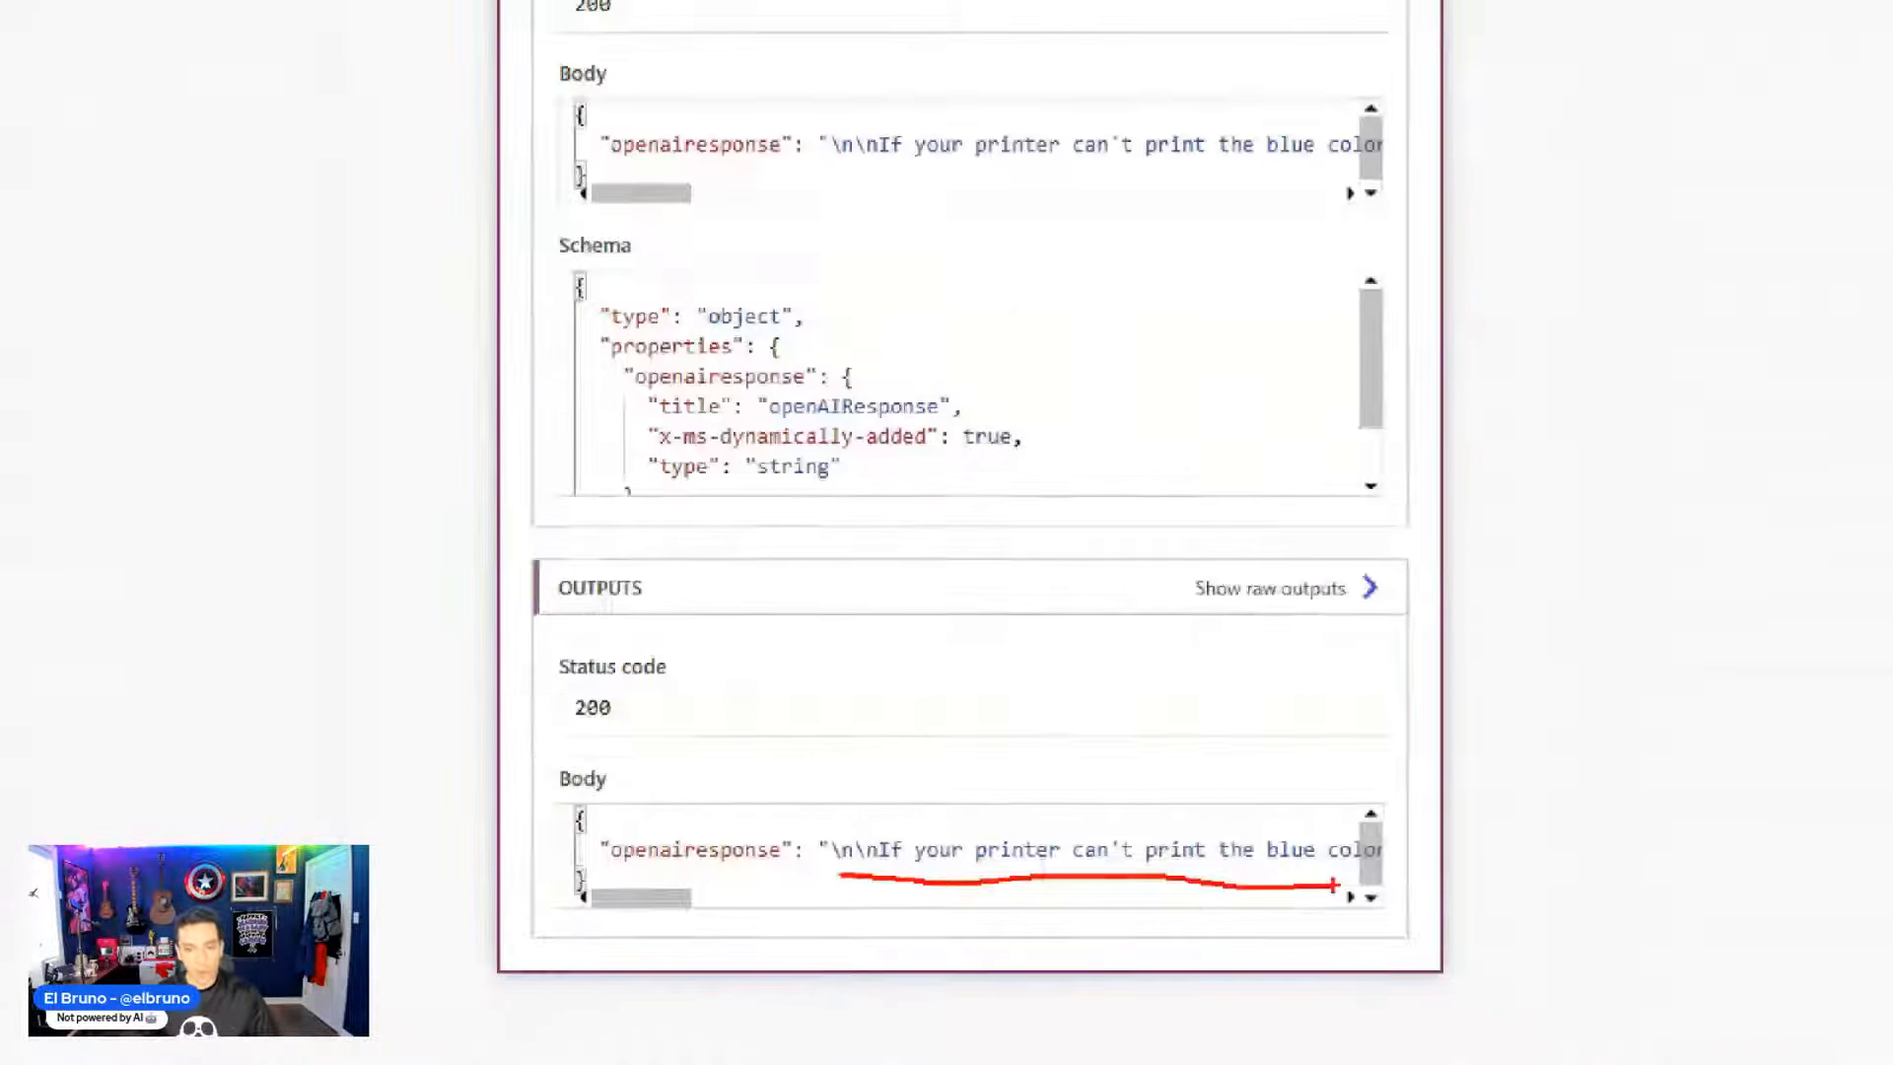
key(Escape)
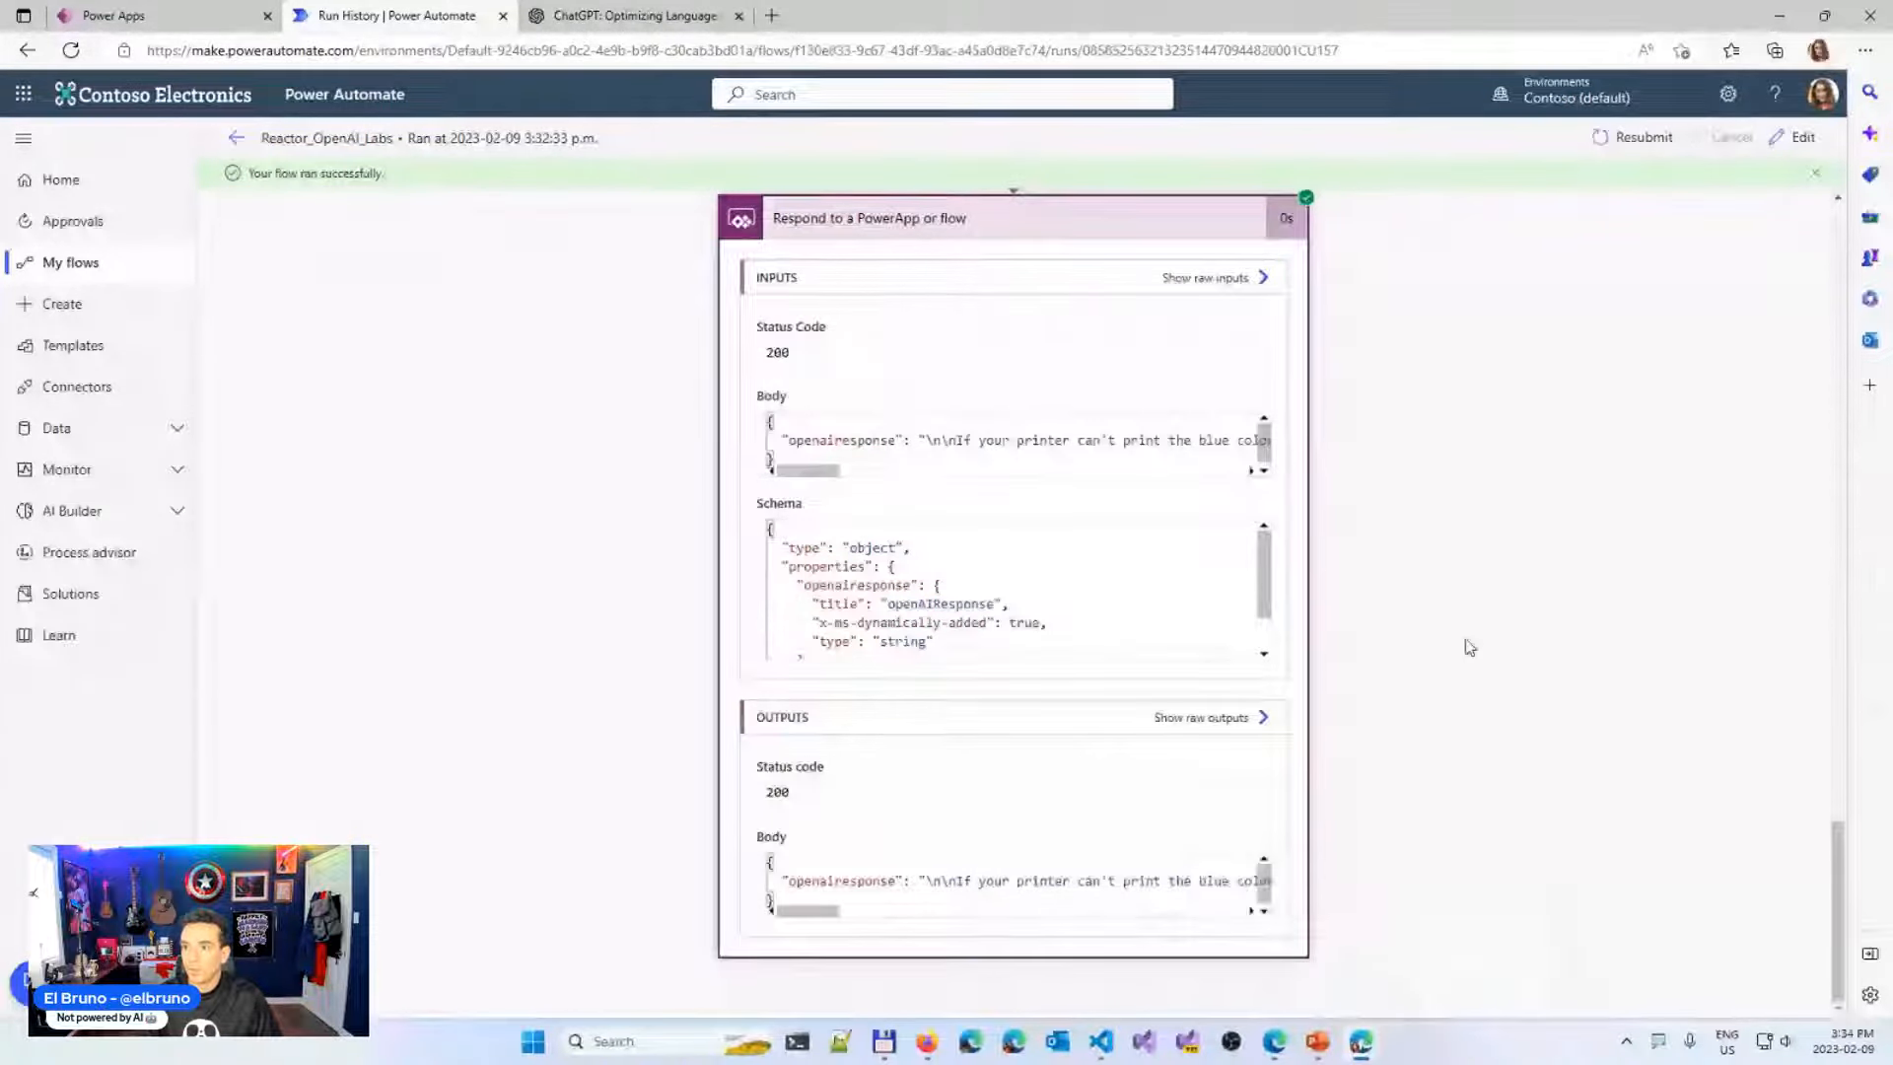
Switch to the personal browser profile and review OpenAI's image prices and per-1K-token prices for the base language models
click(1826, 50)
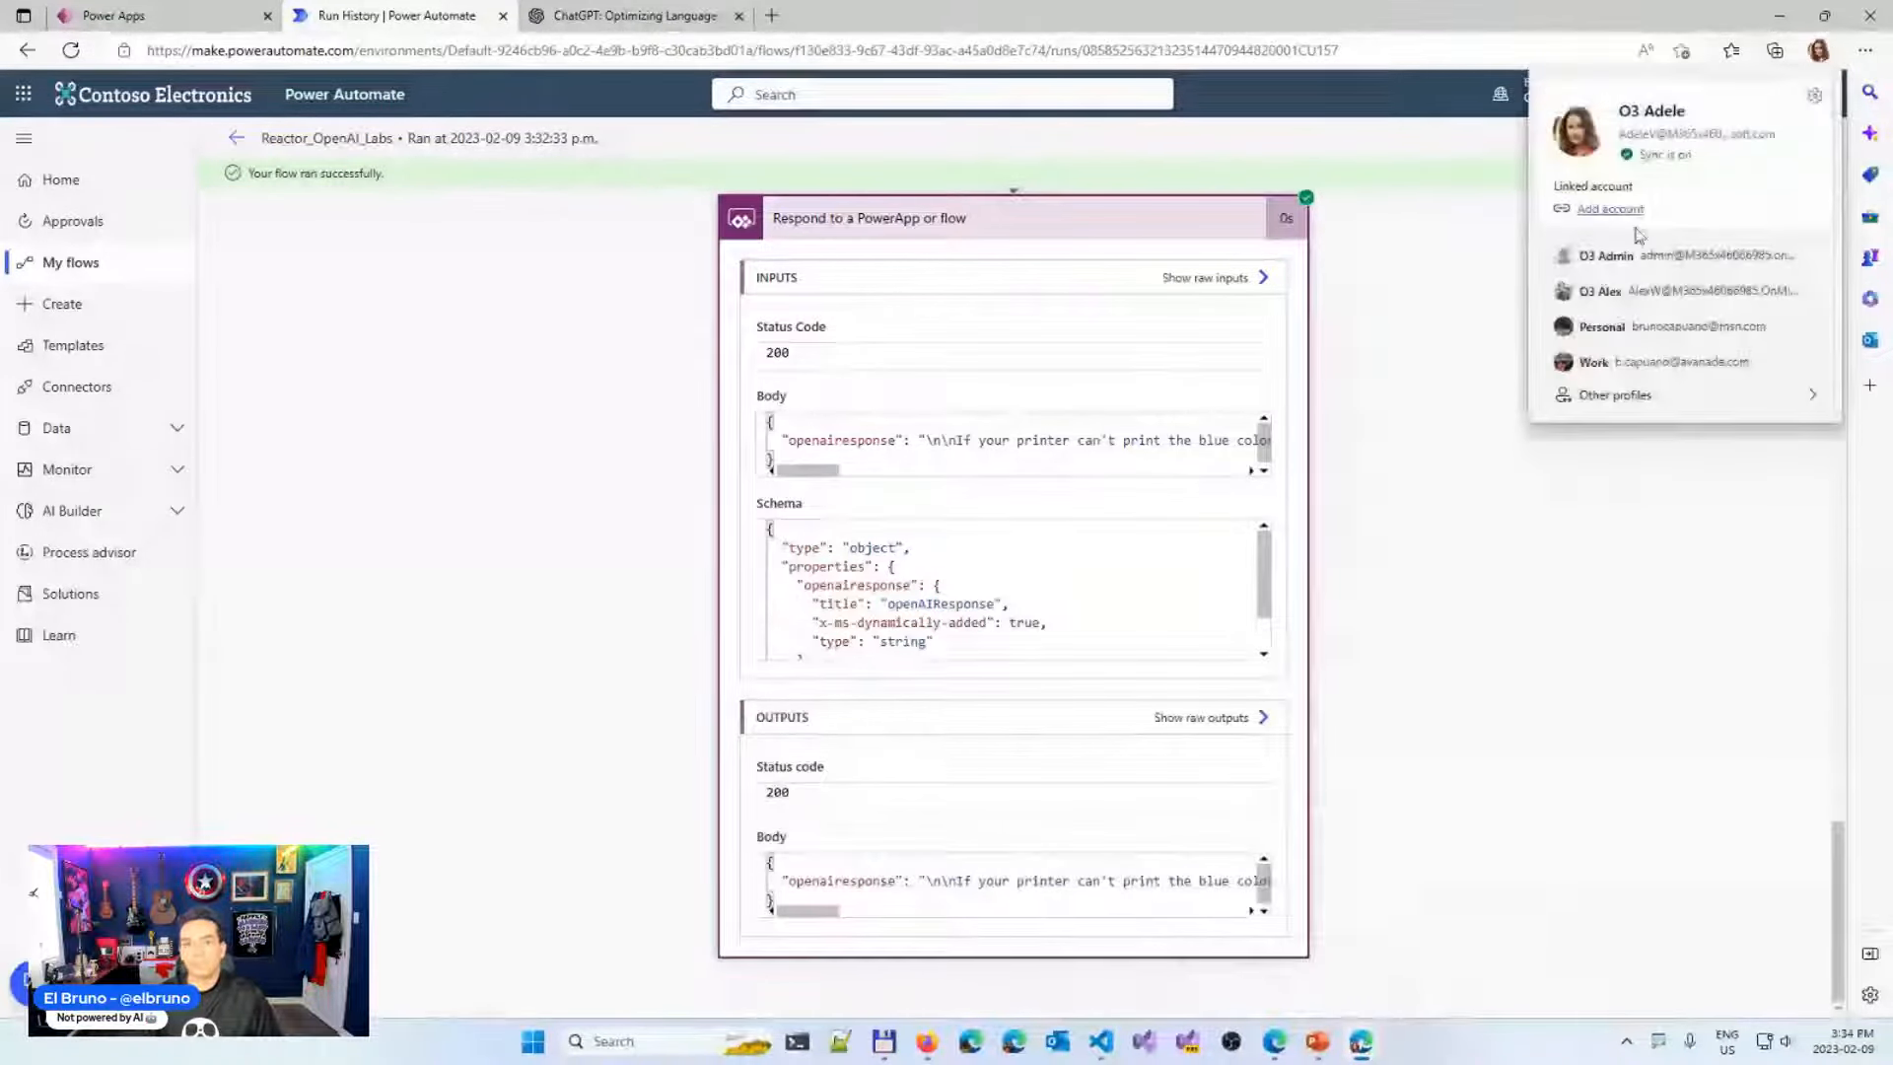
click(1637, 329)
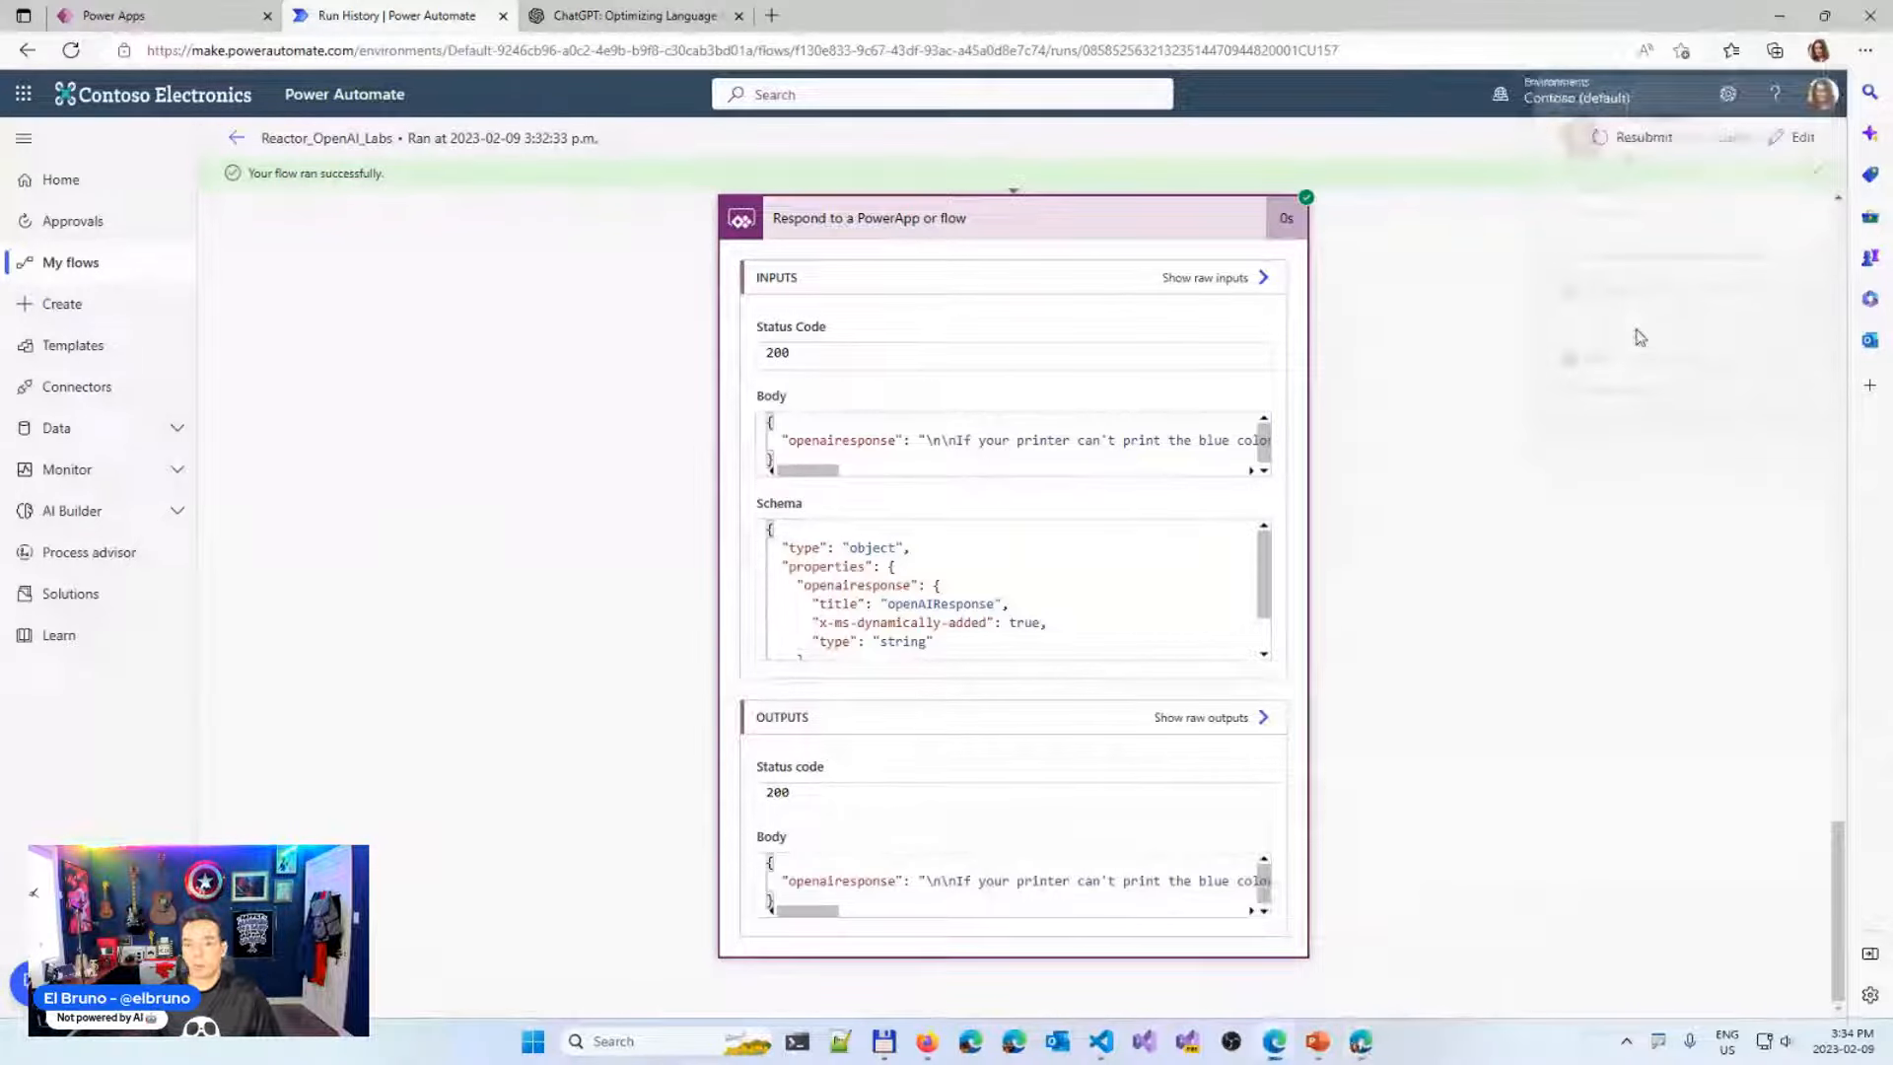
click(1780, 17)
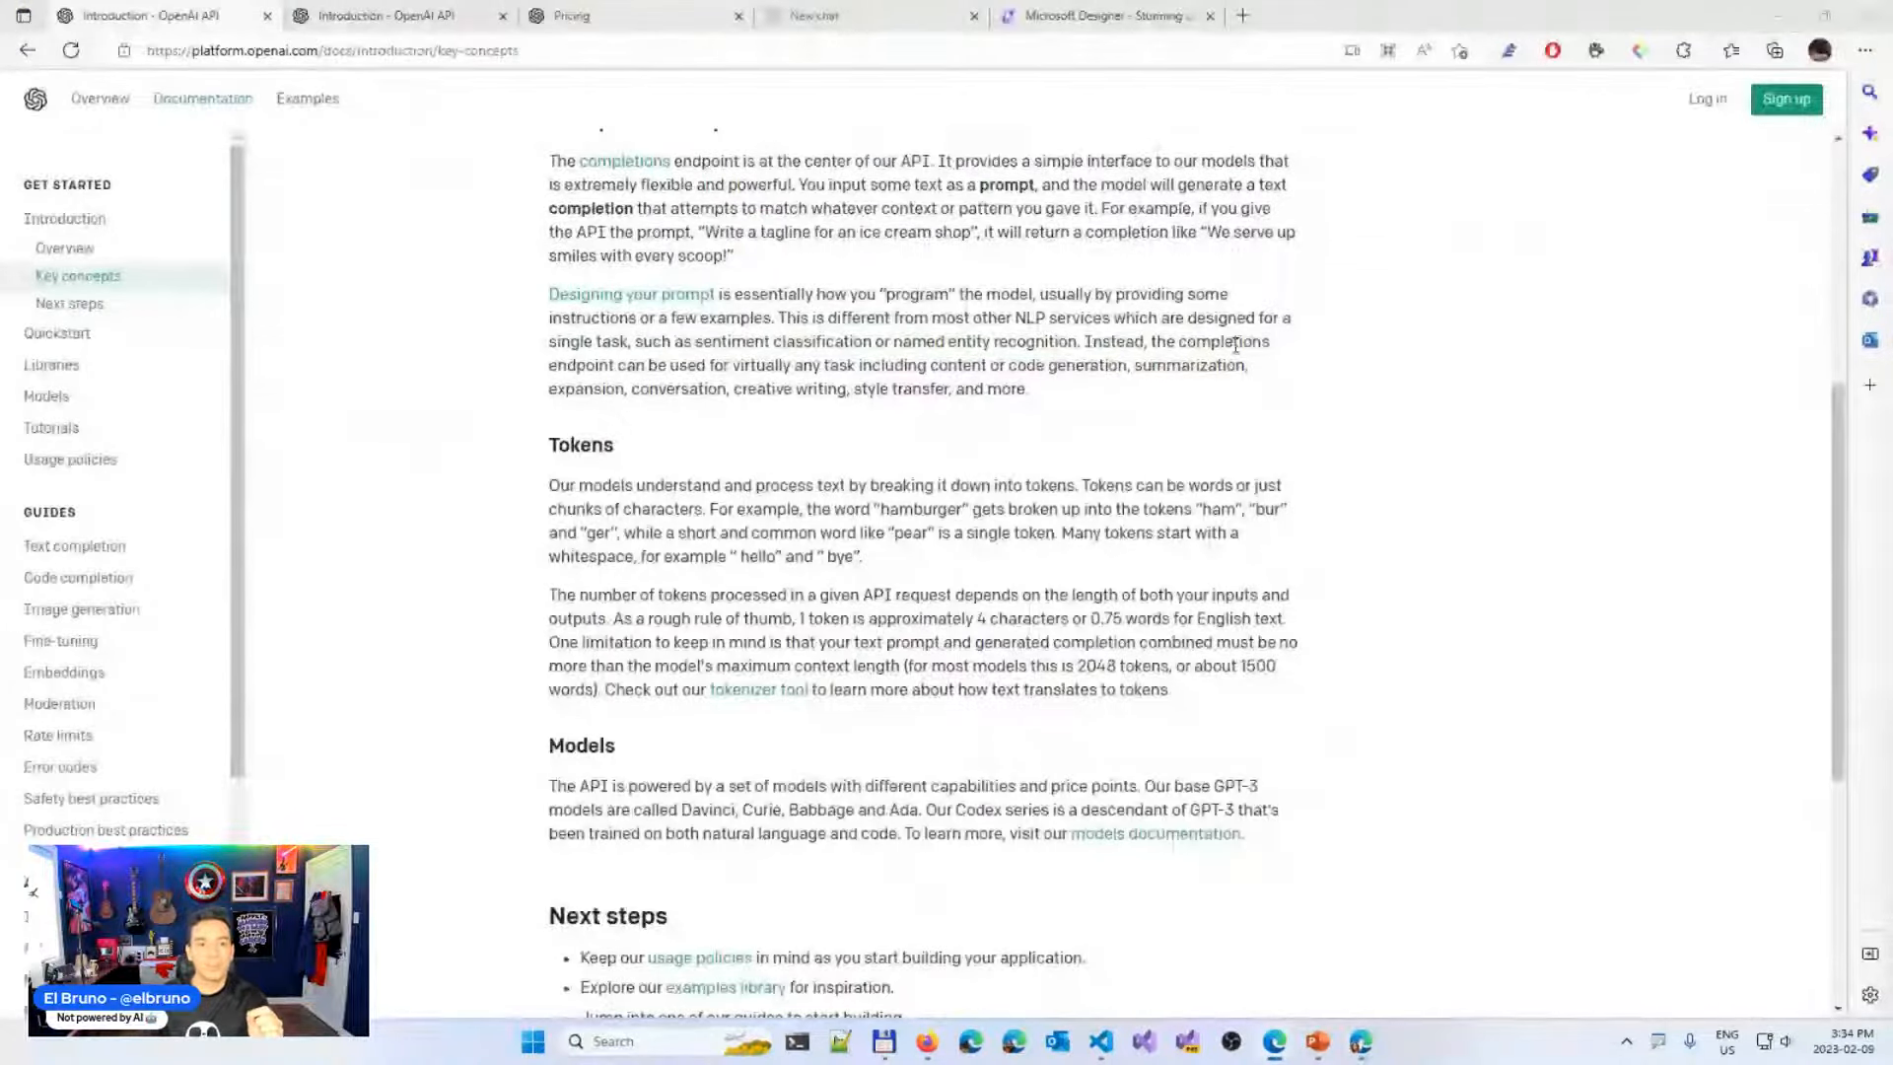
click(639, 22)
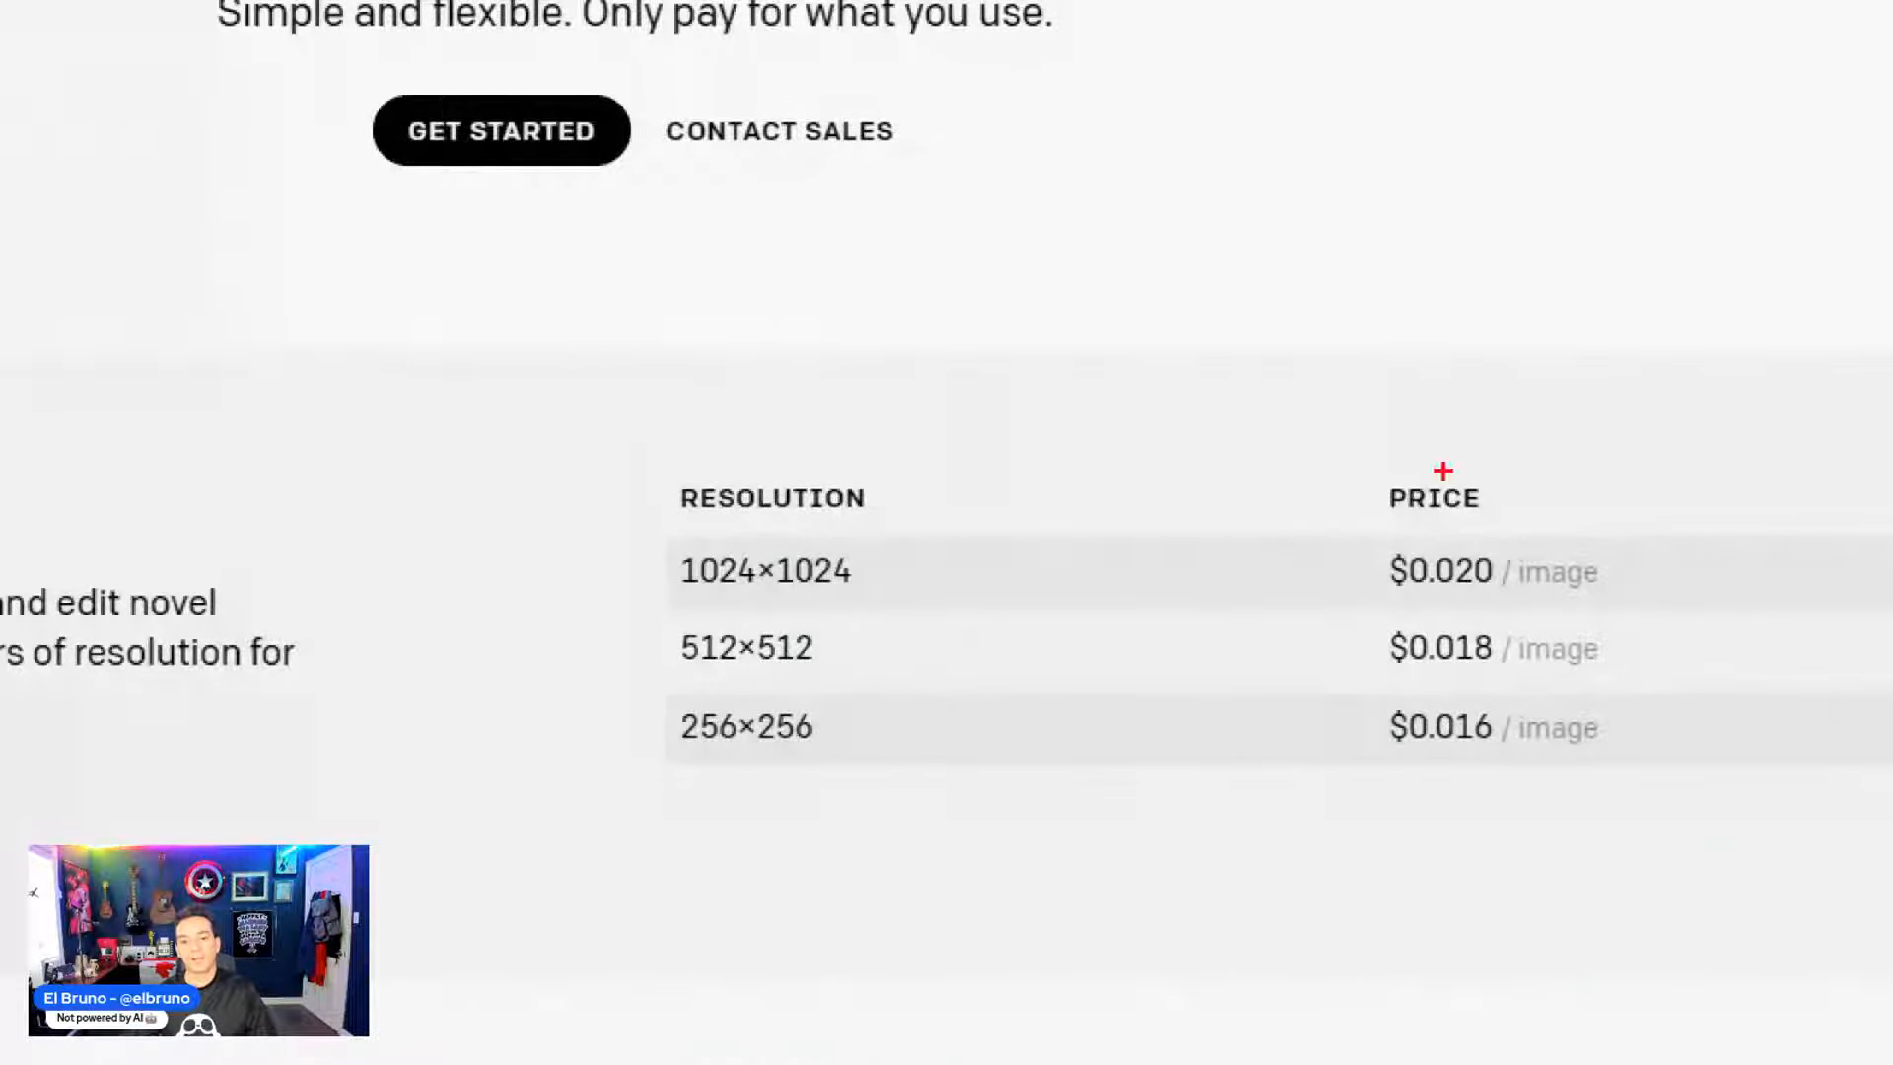
scroll(1026, 858, down, 7)
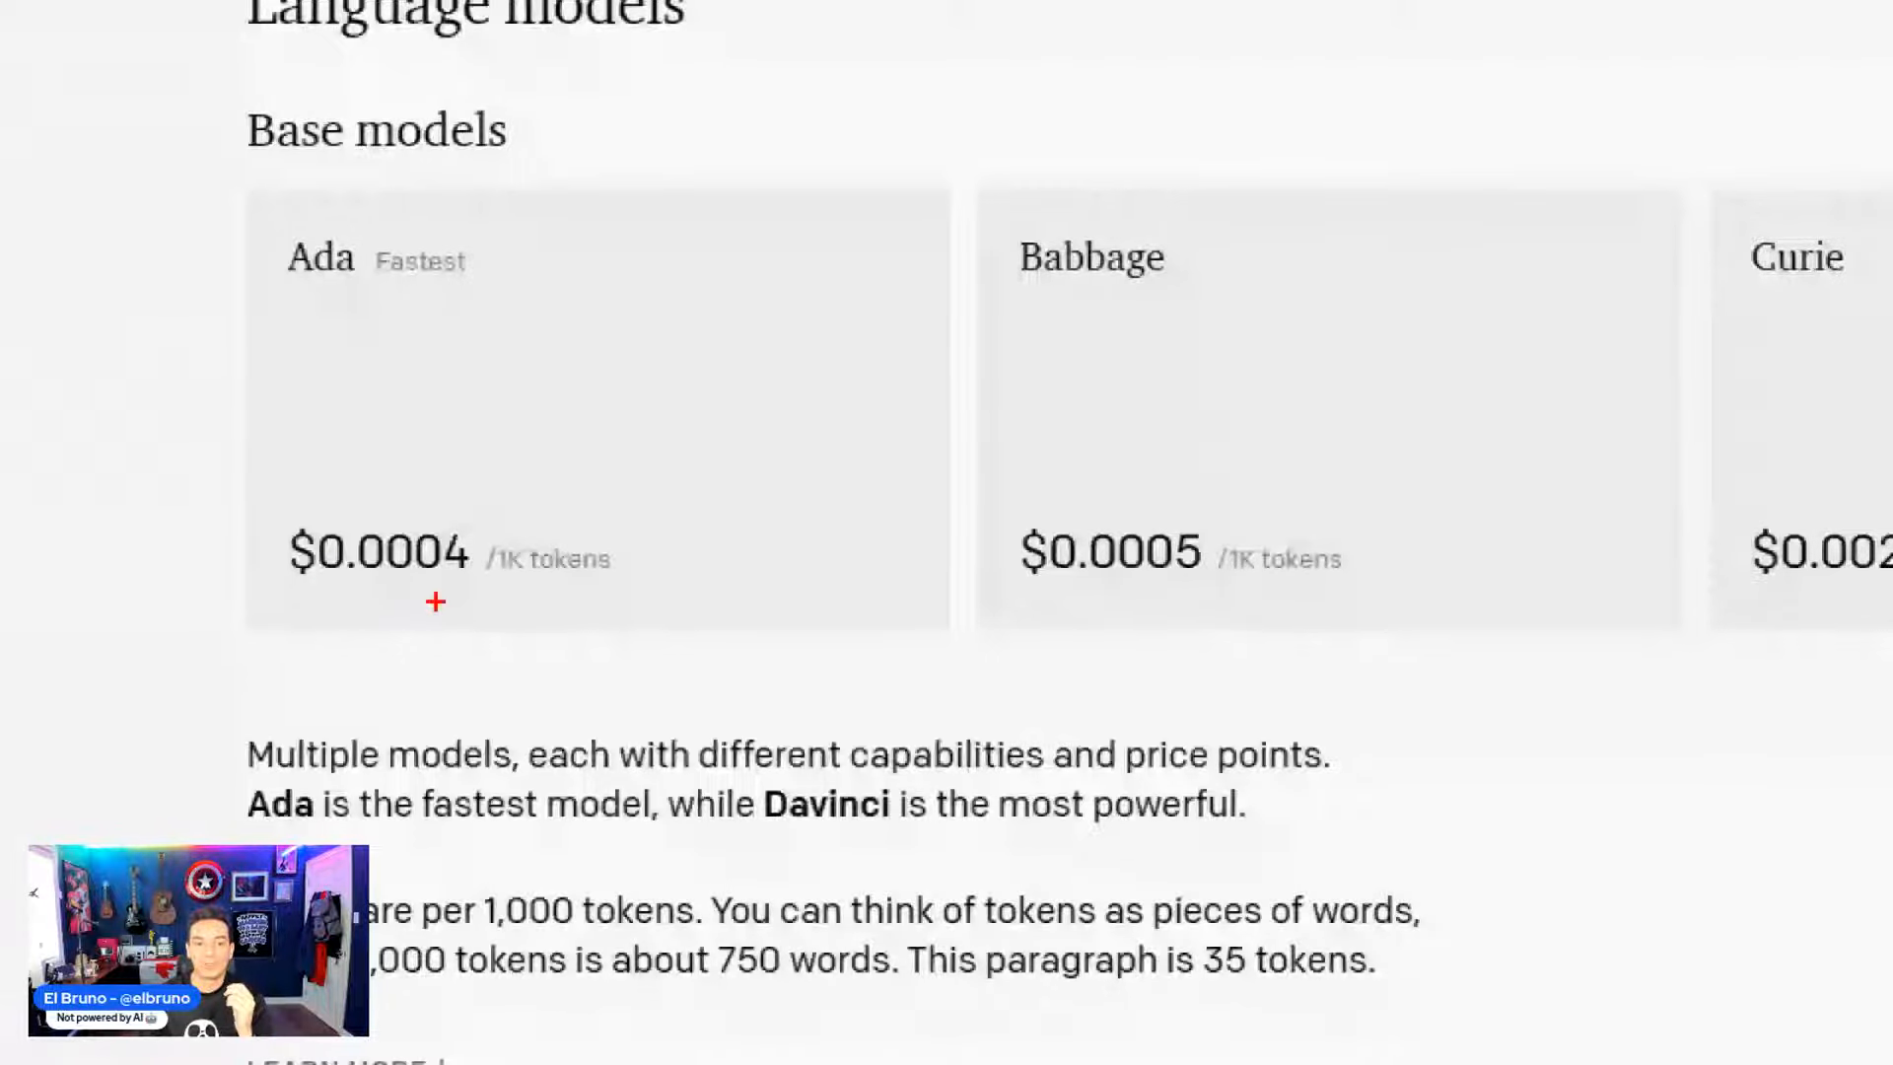
drag(455, 596, 712, 595)
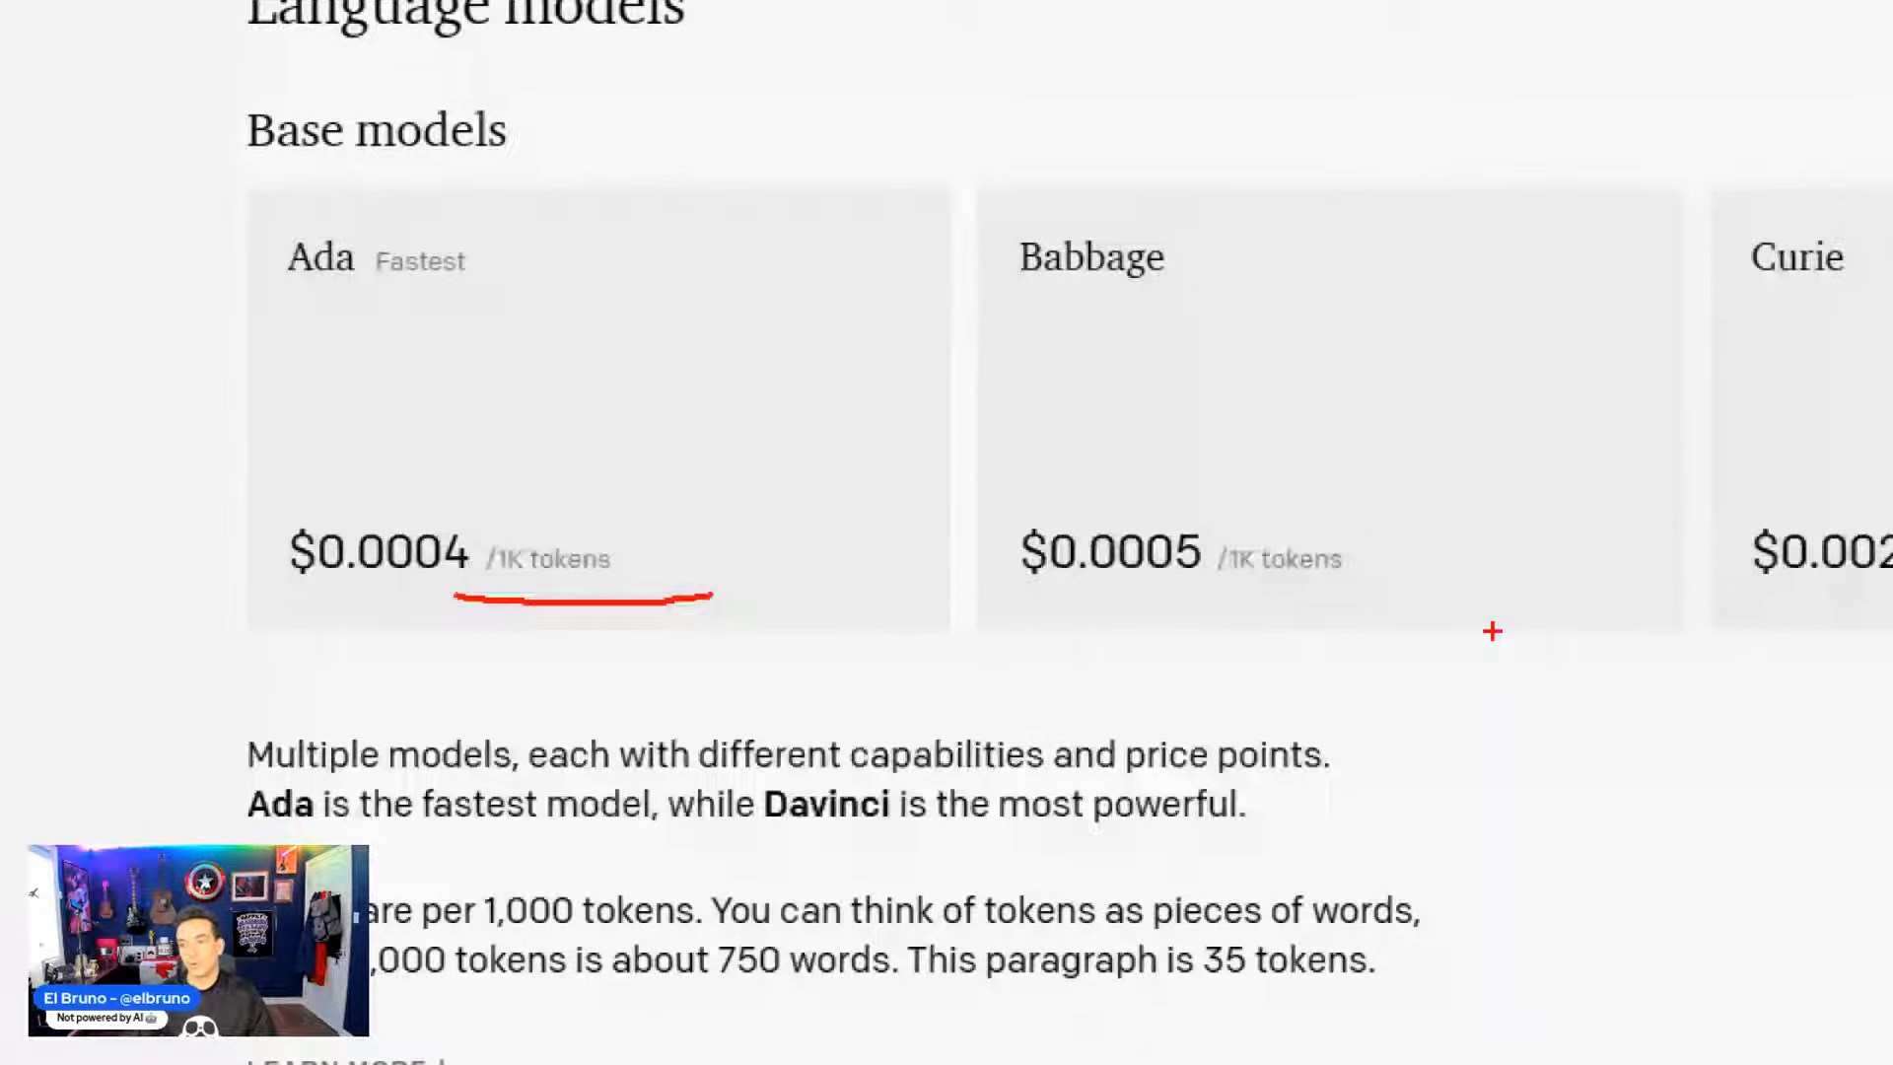
key(Escape)
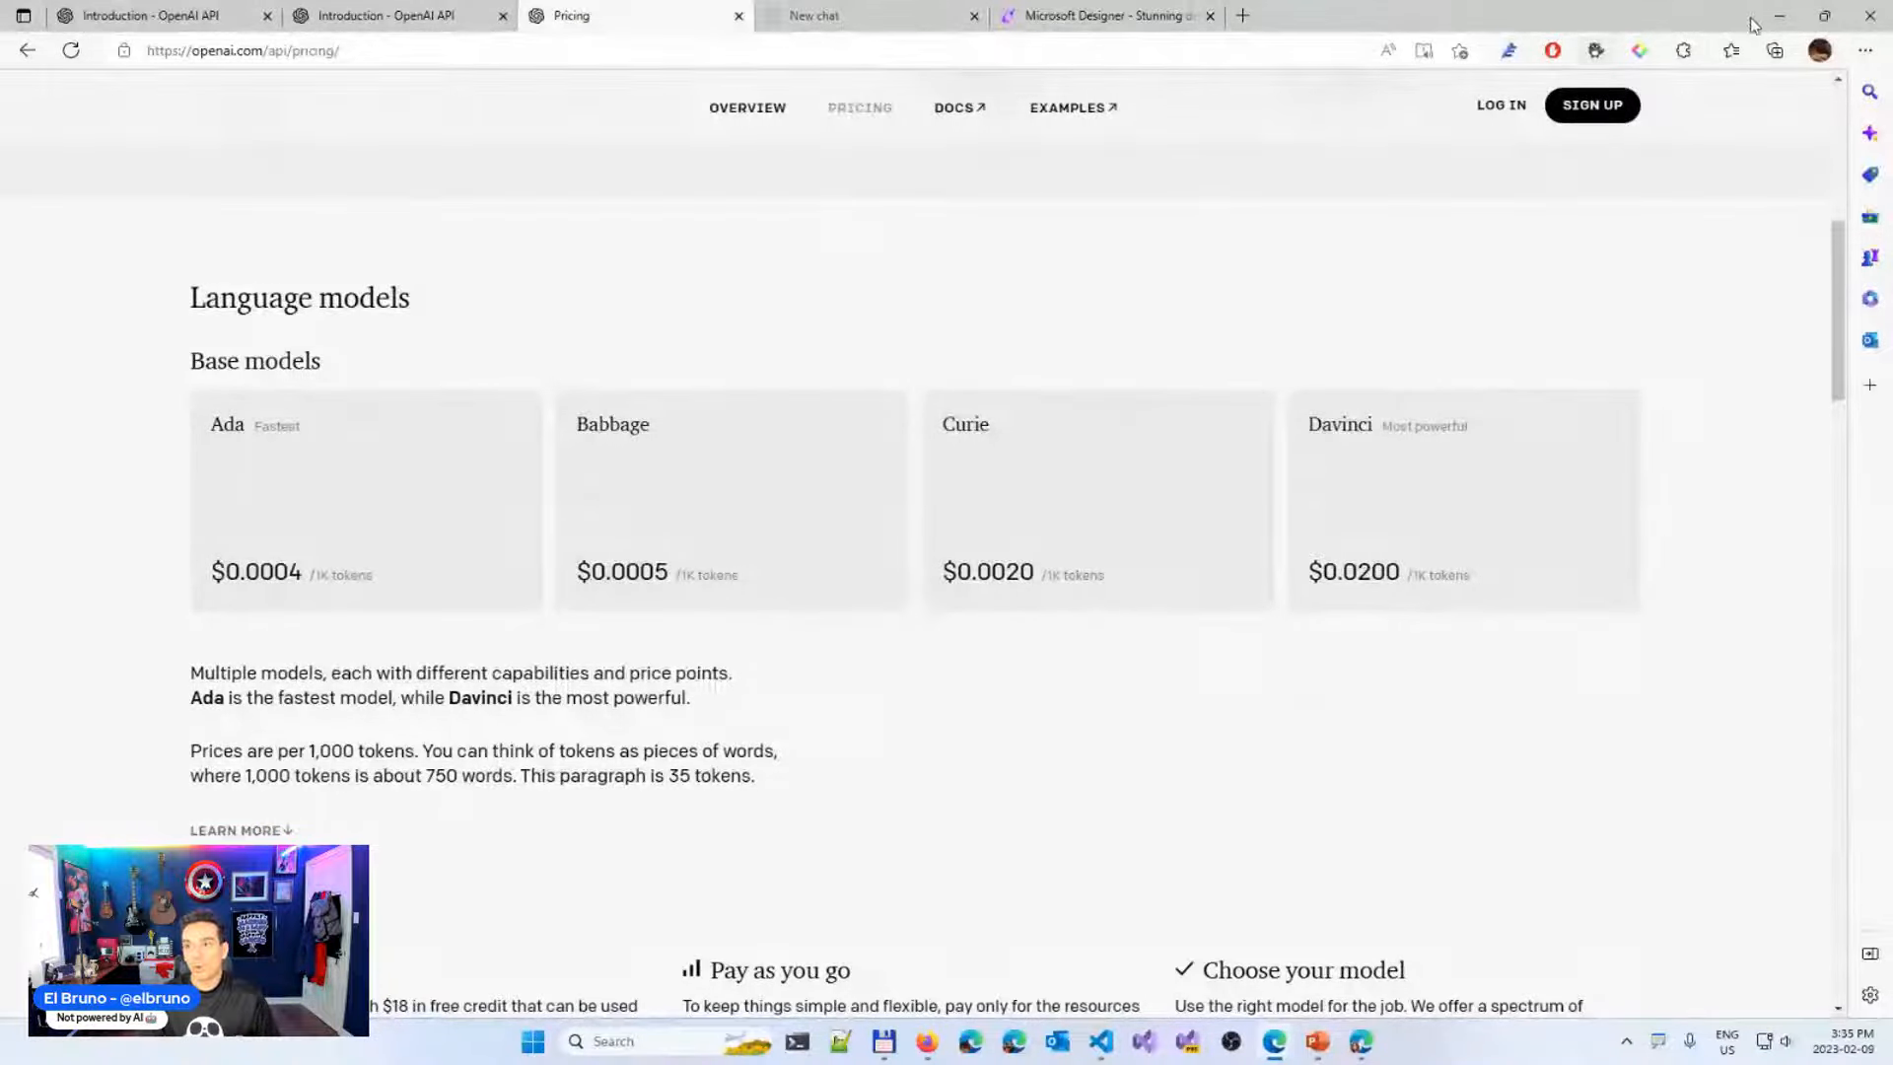
Minimize the other browser windows, return to the Help Desk Labs - Reactor Demo app, and save and leave it
click(1780, 16)
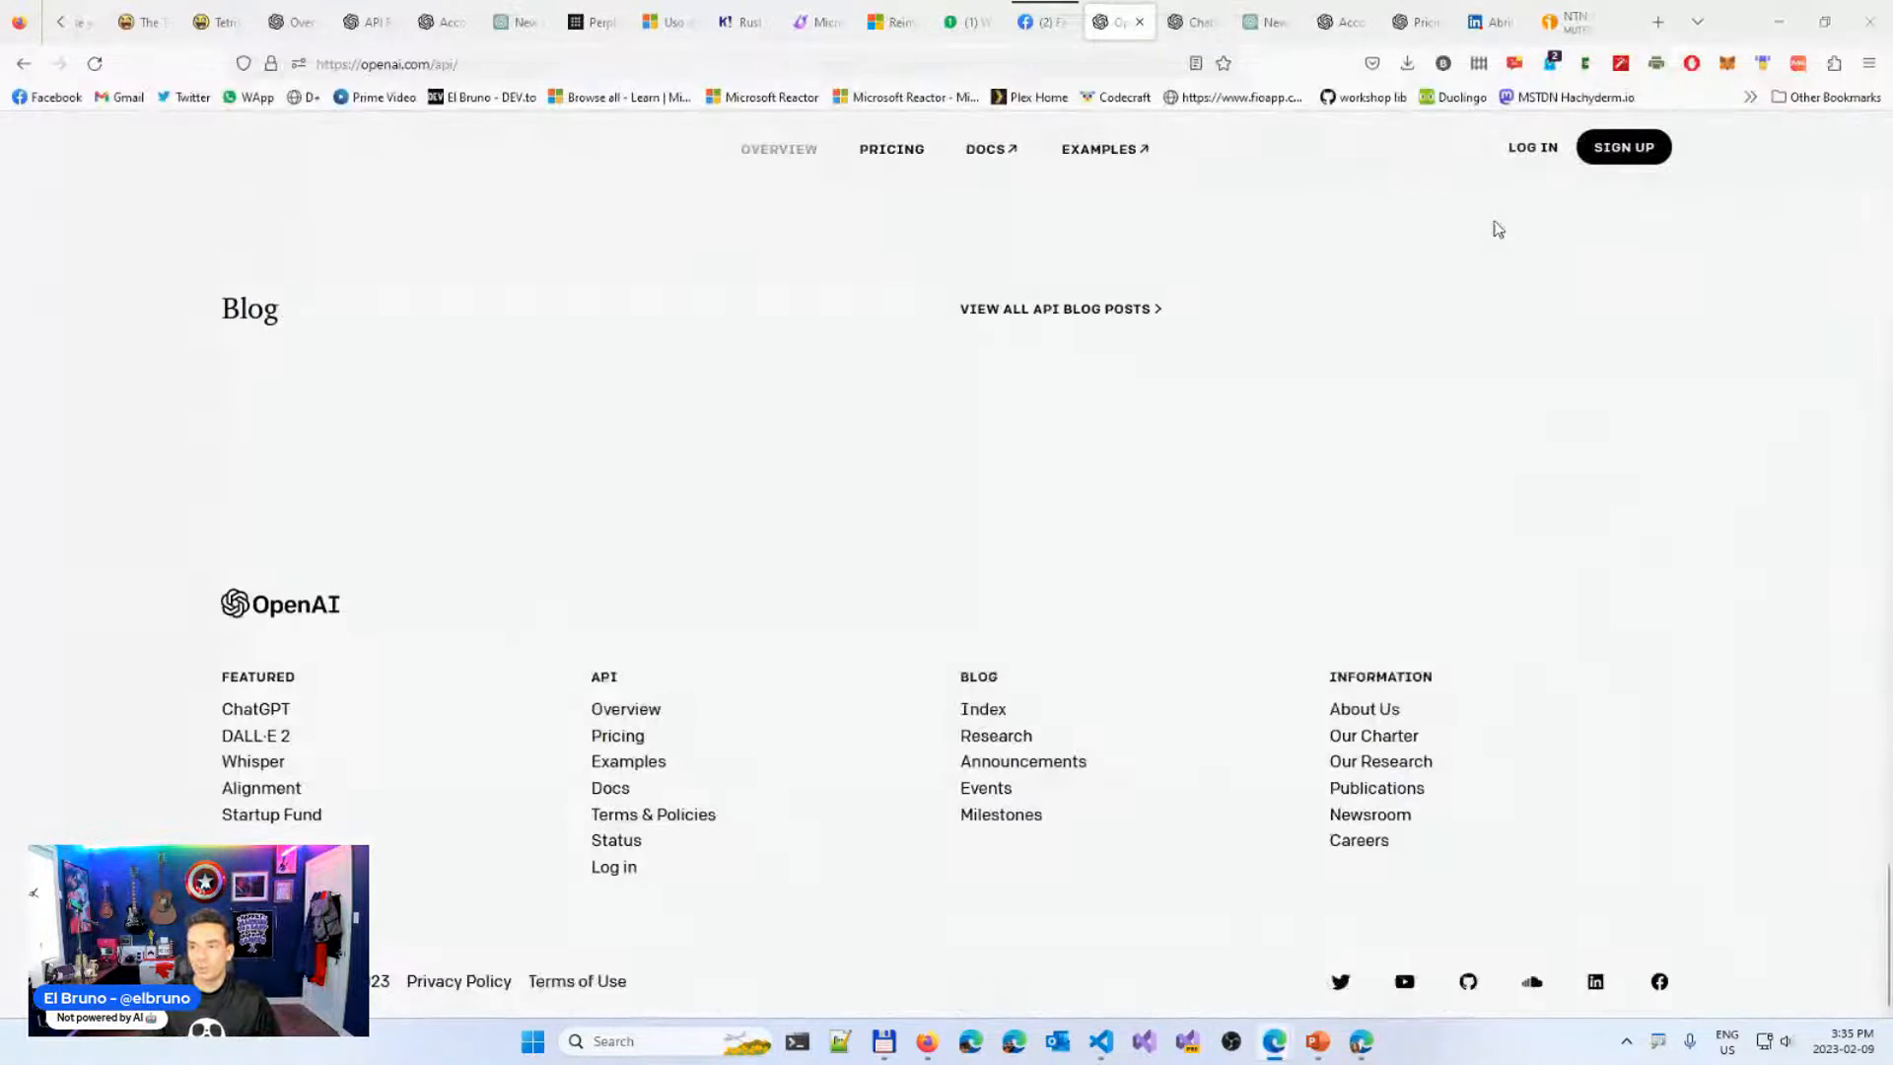
click(1780, 33)
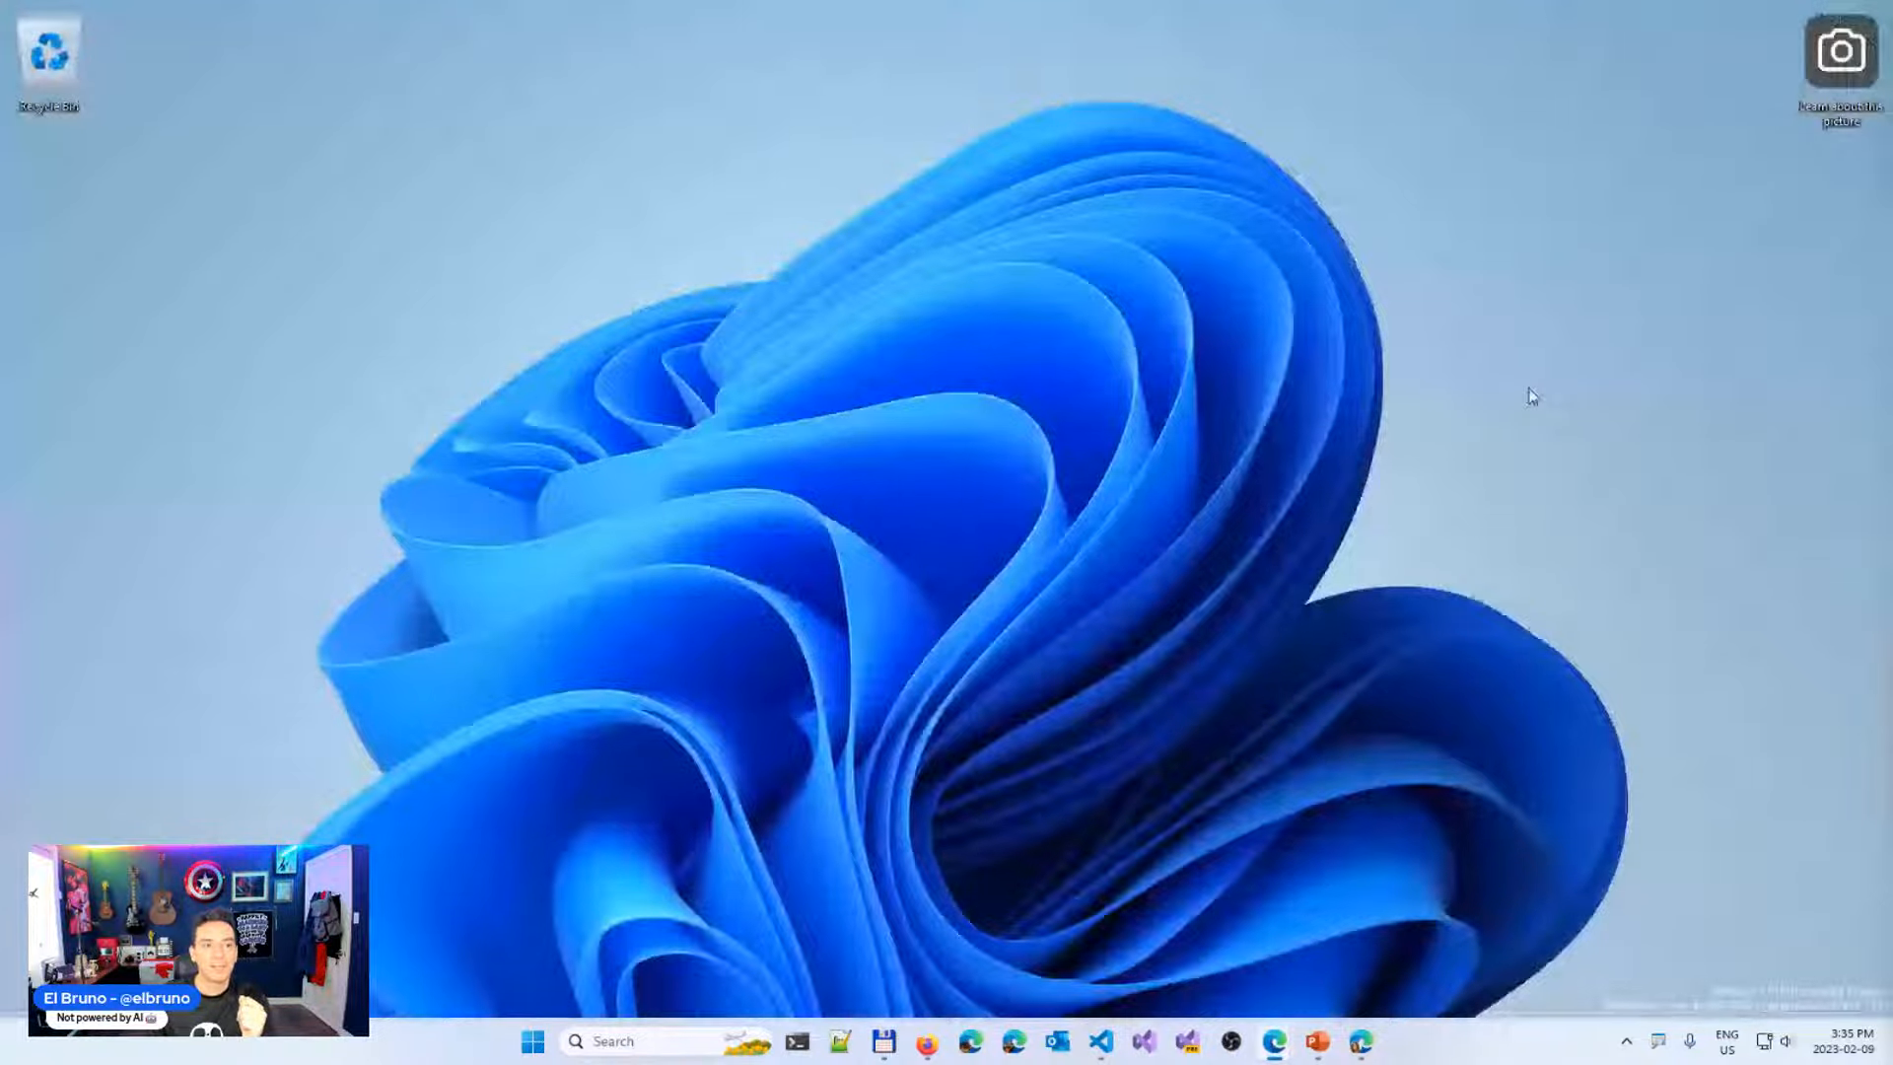
click(1361, 1041)
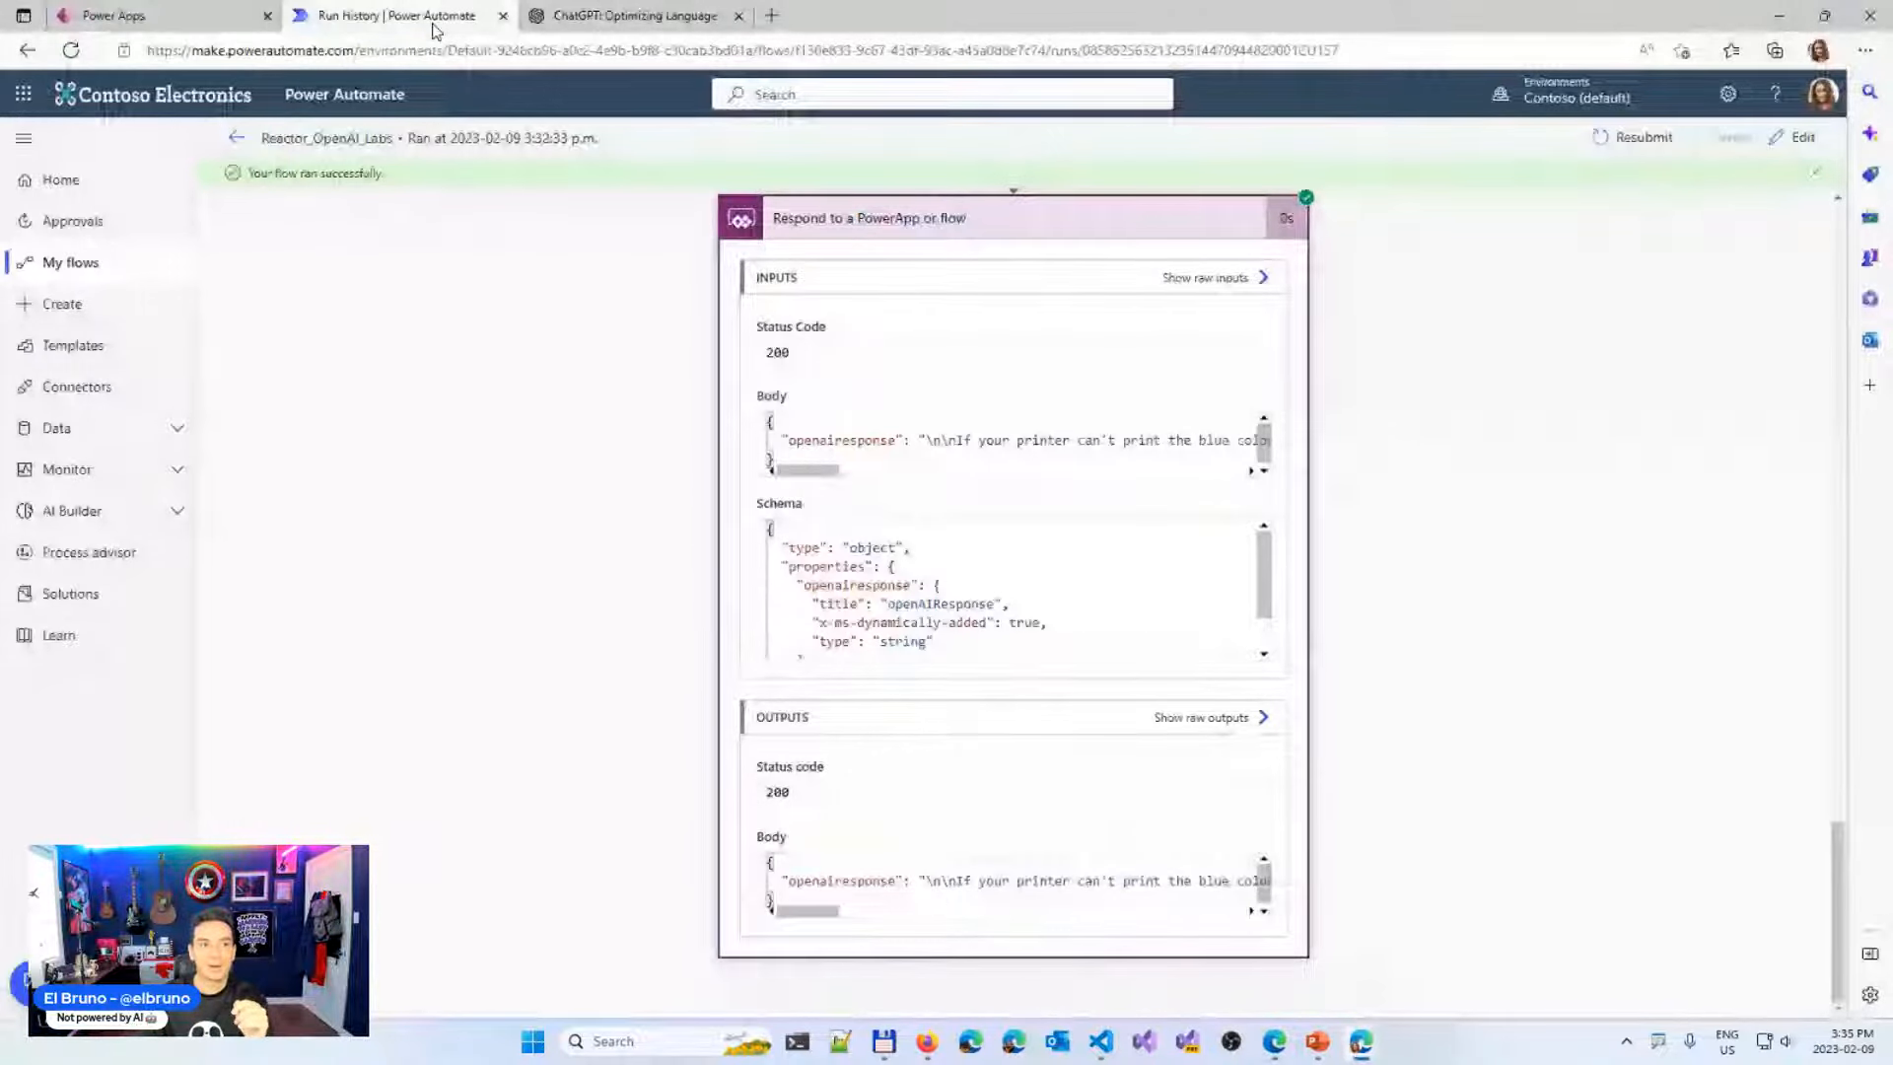
click(163, 17)
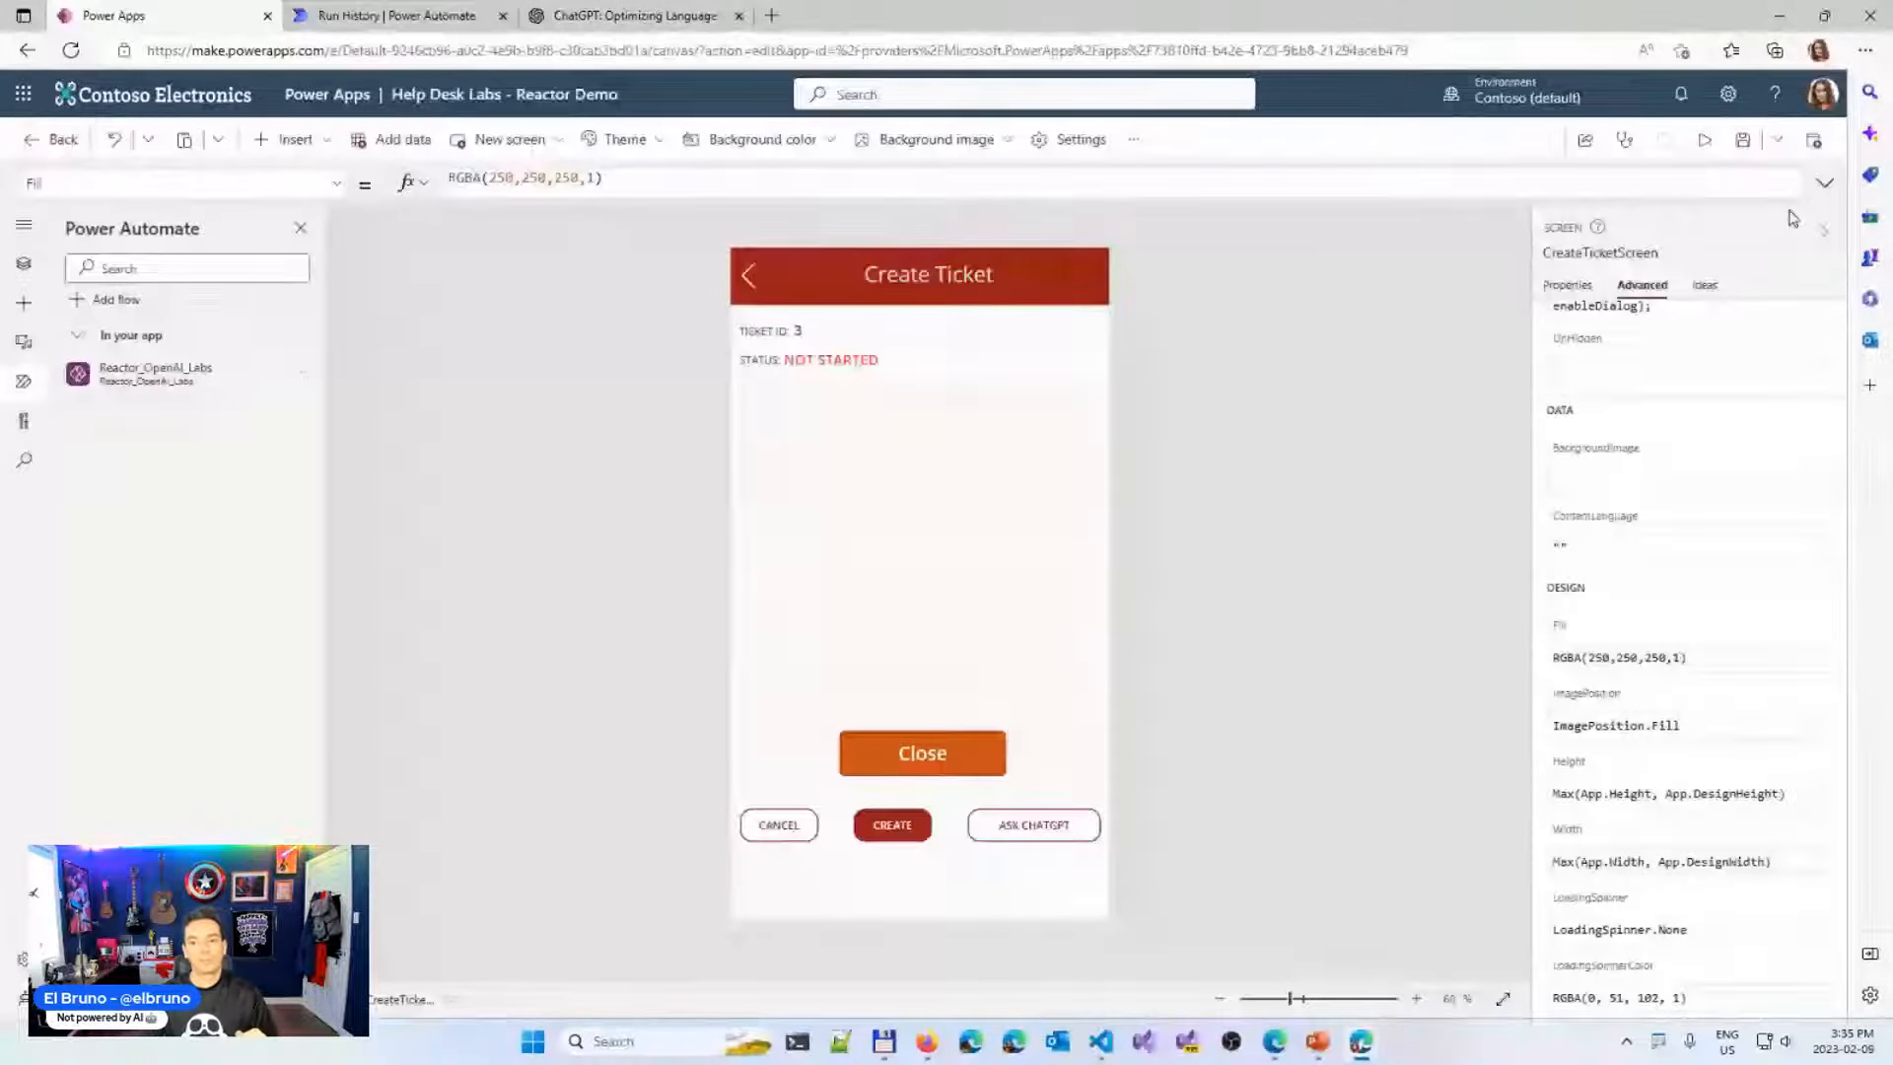
key(ctrl+s)
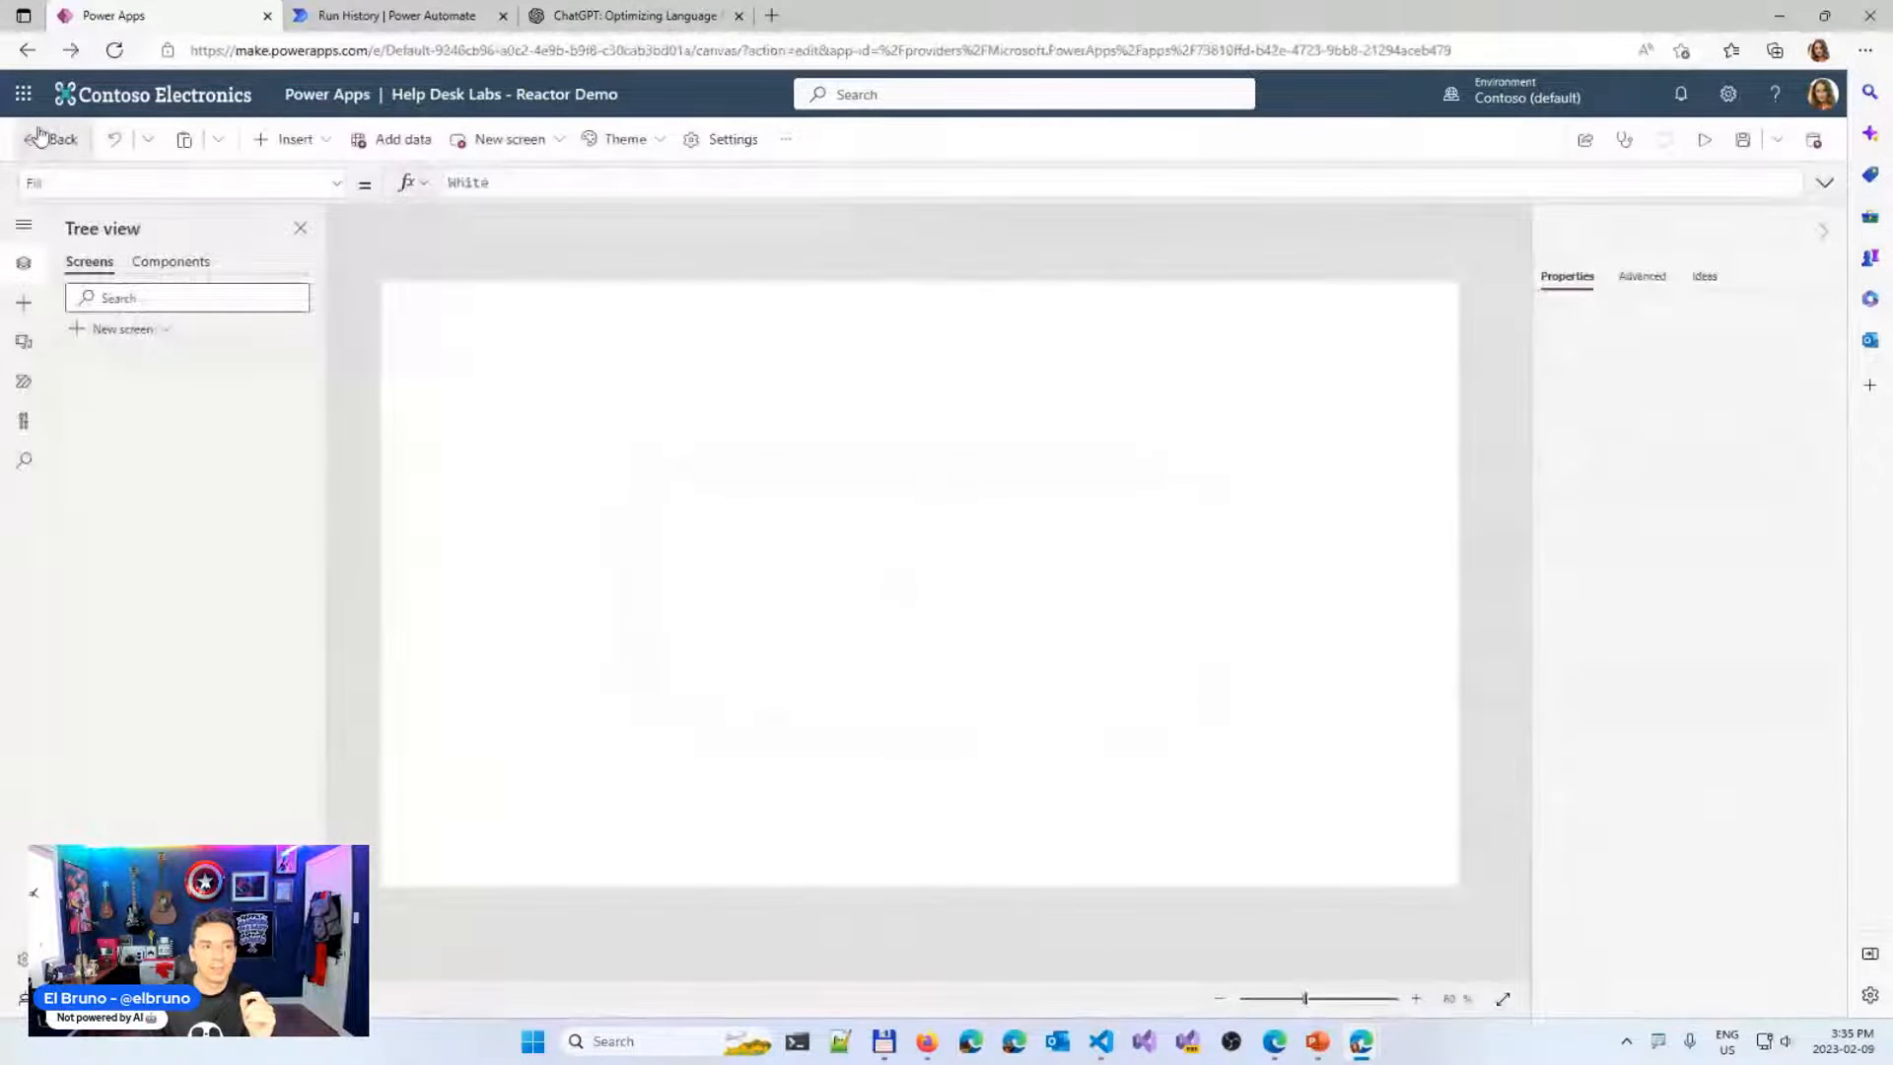
click(50, 145)
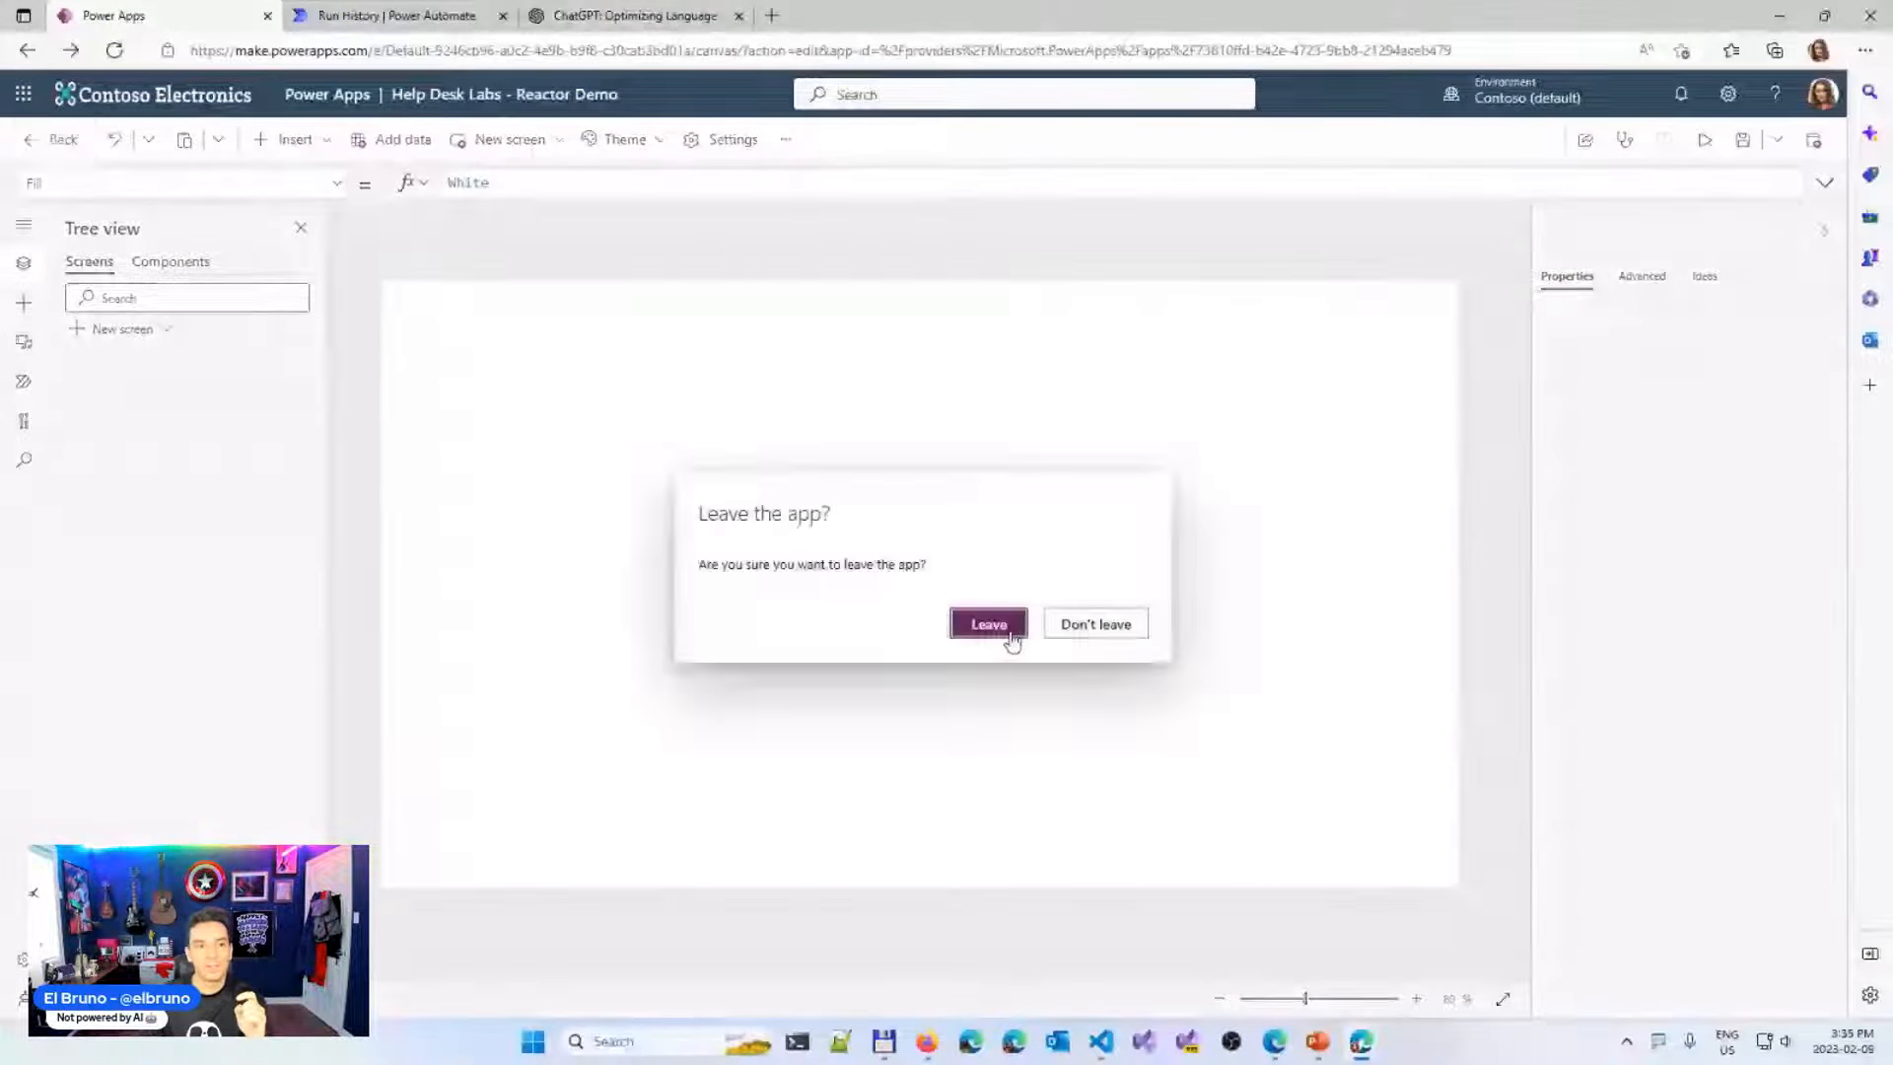
click(986, 622)
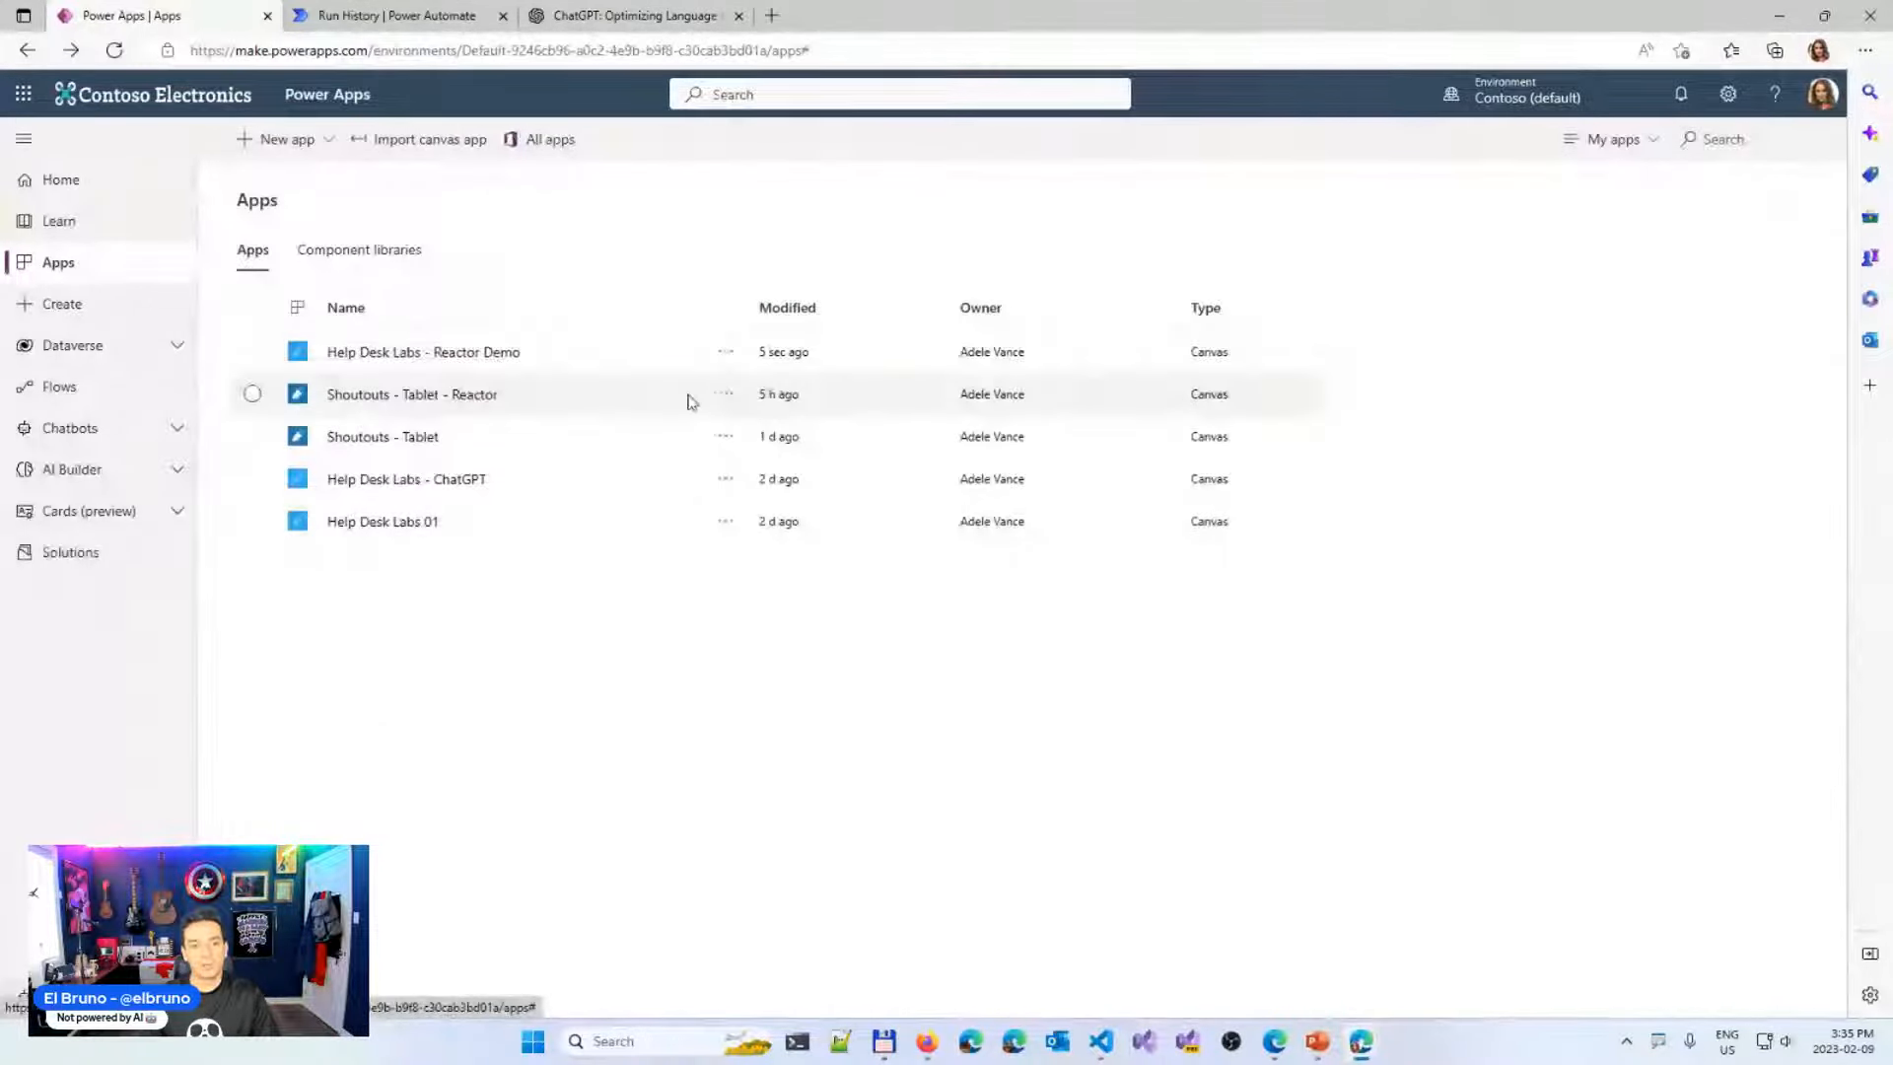
Open the Shoutouts - Tablet - Reactor app for editing and select the Generate button on ComposeMessageScreen
click(725, 396)
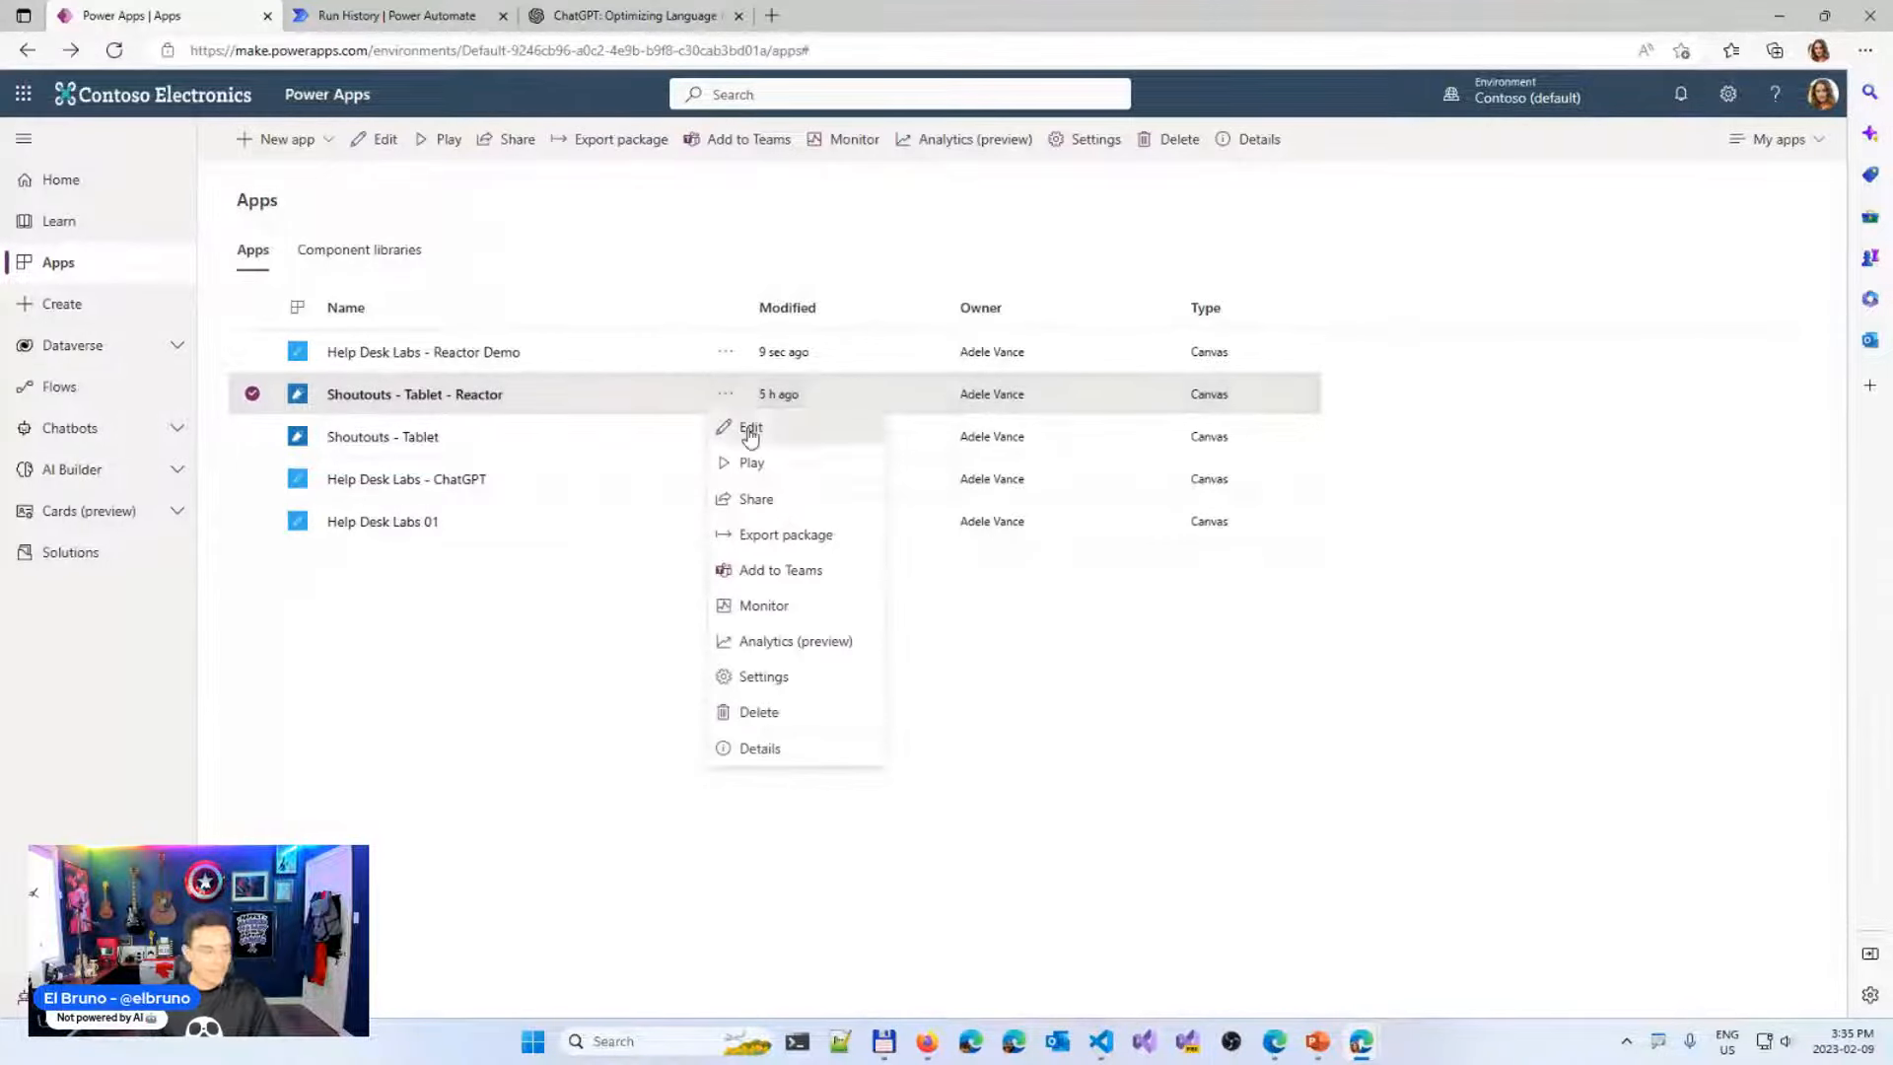
click(750, 426)
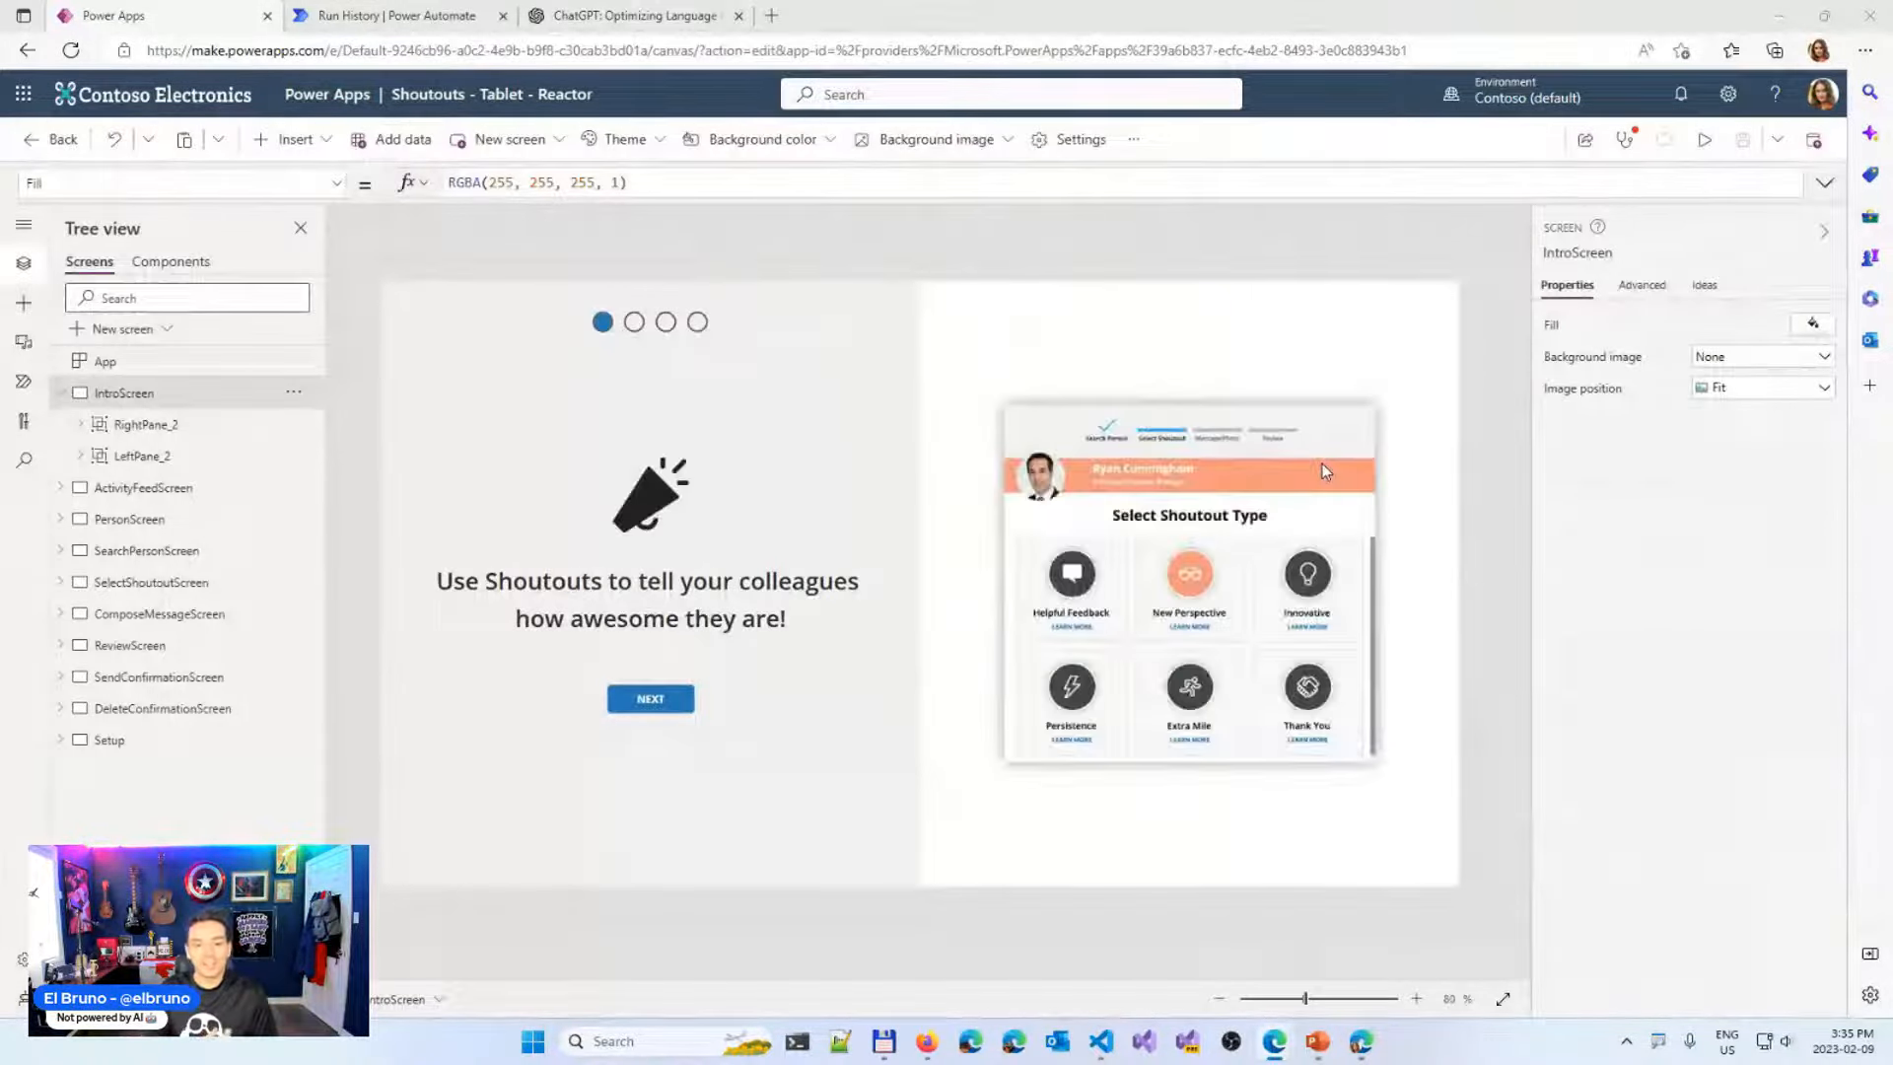
click(190, 621)
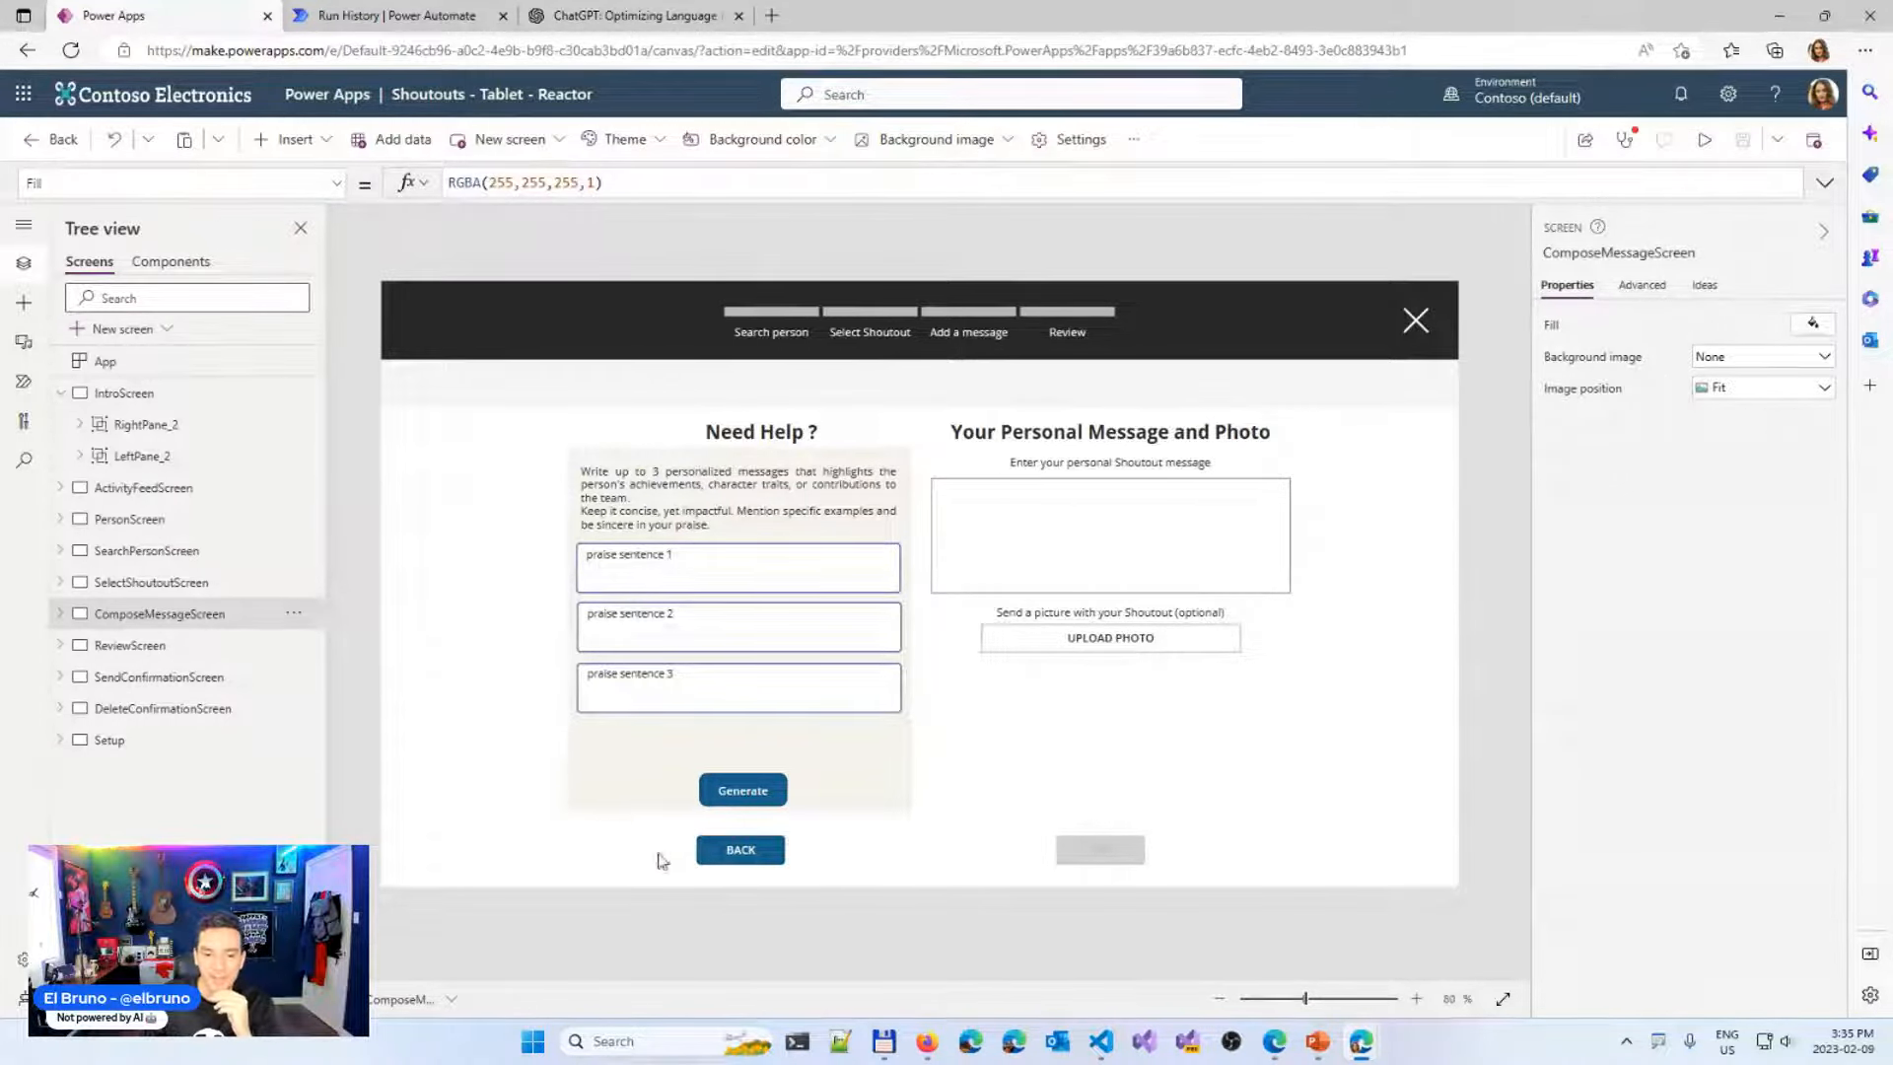
click(768, 807)
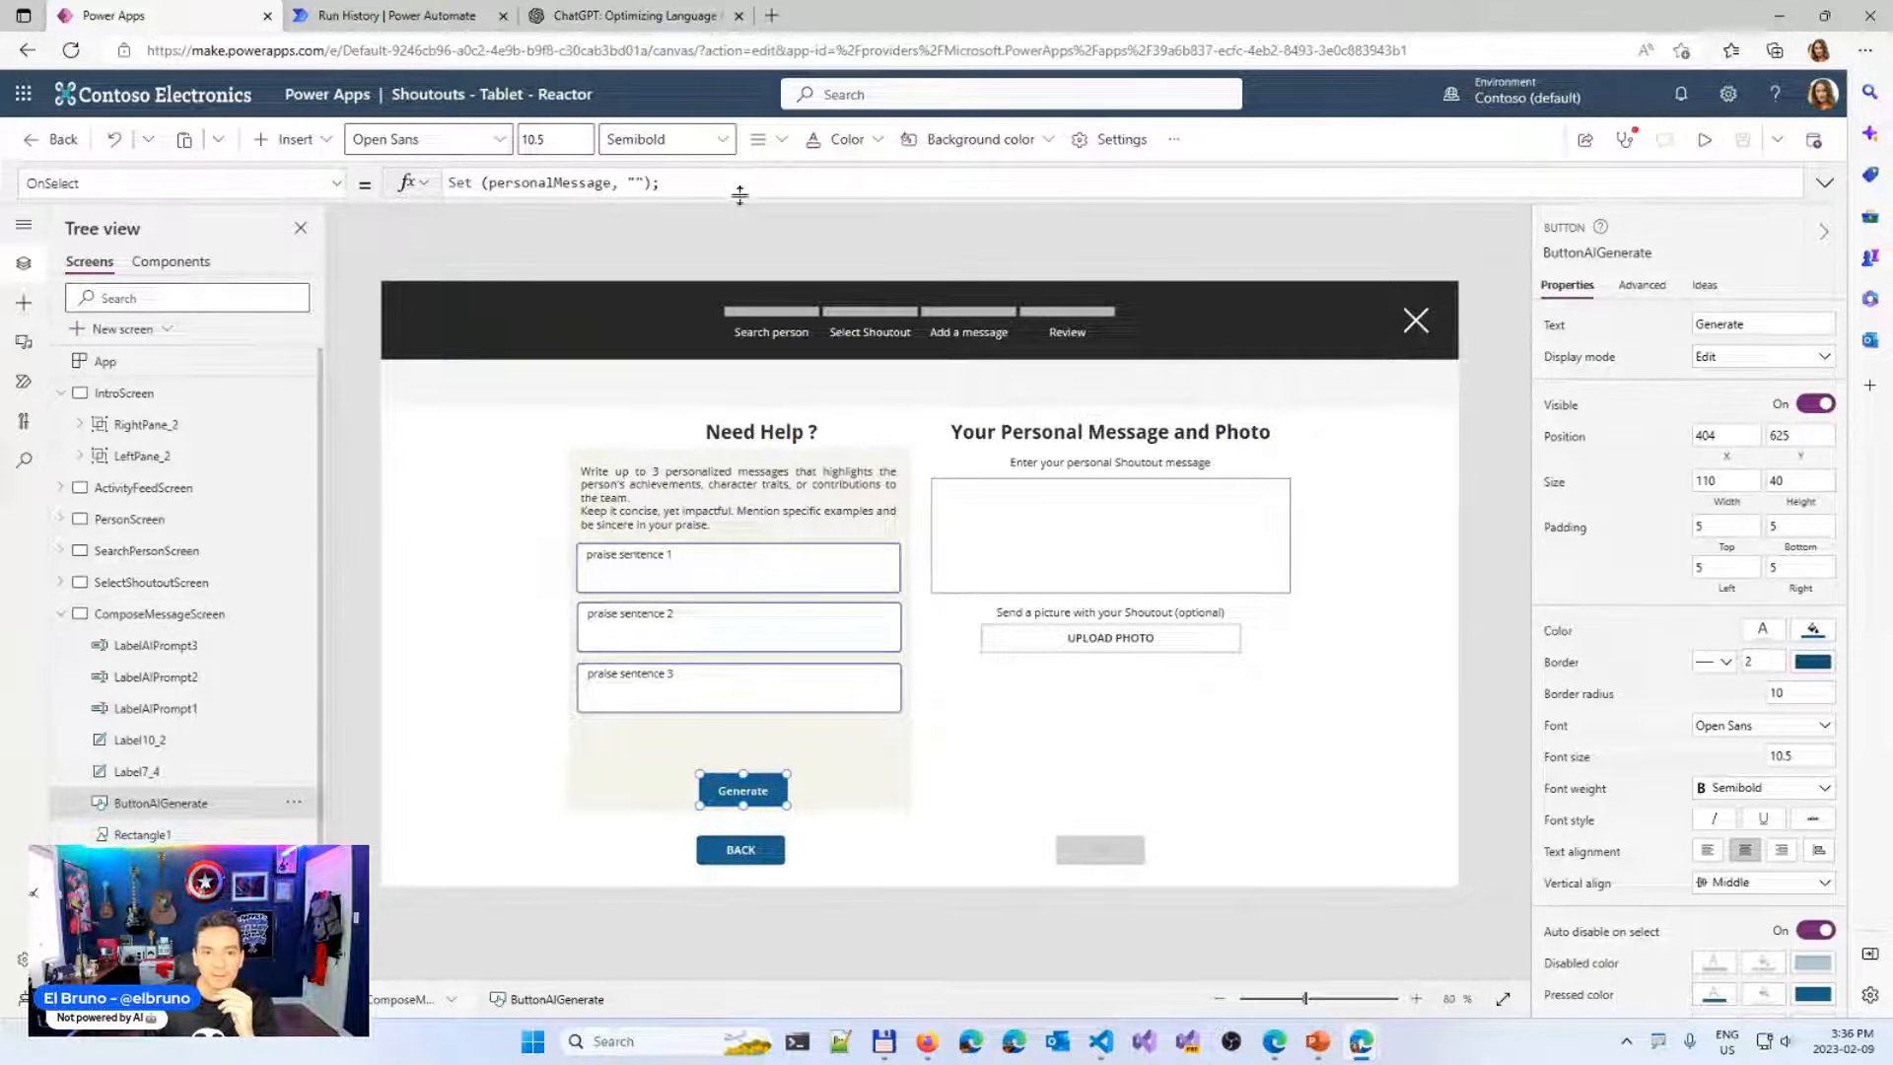
Expand the formula area and make the Generate button's OnSelect set personalMessage to a short hello greeting with the presenter's name
drag(738, 201, 737, 373)
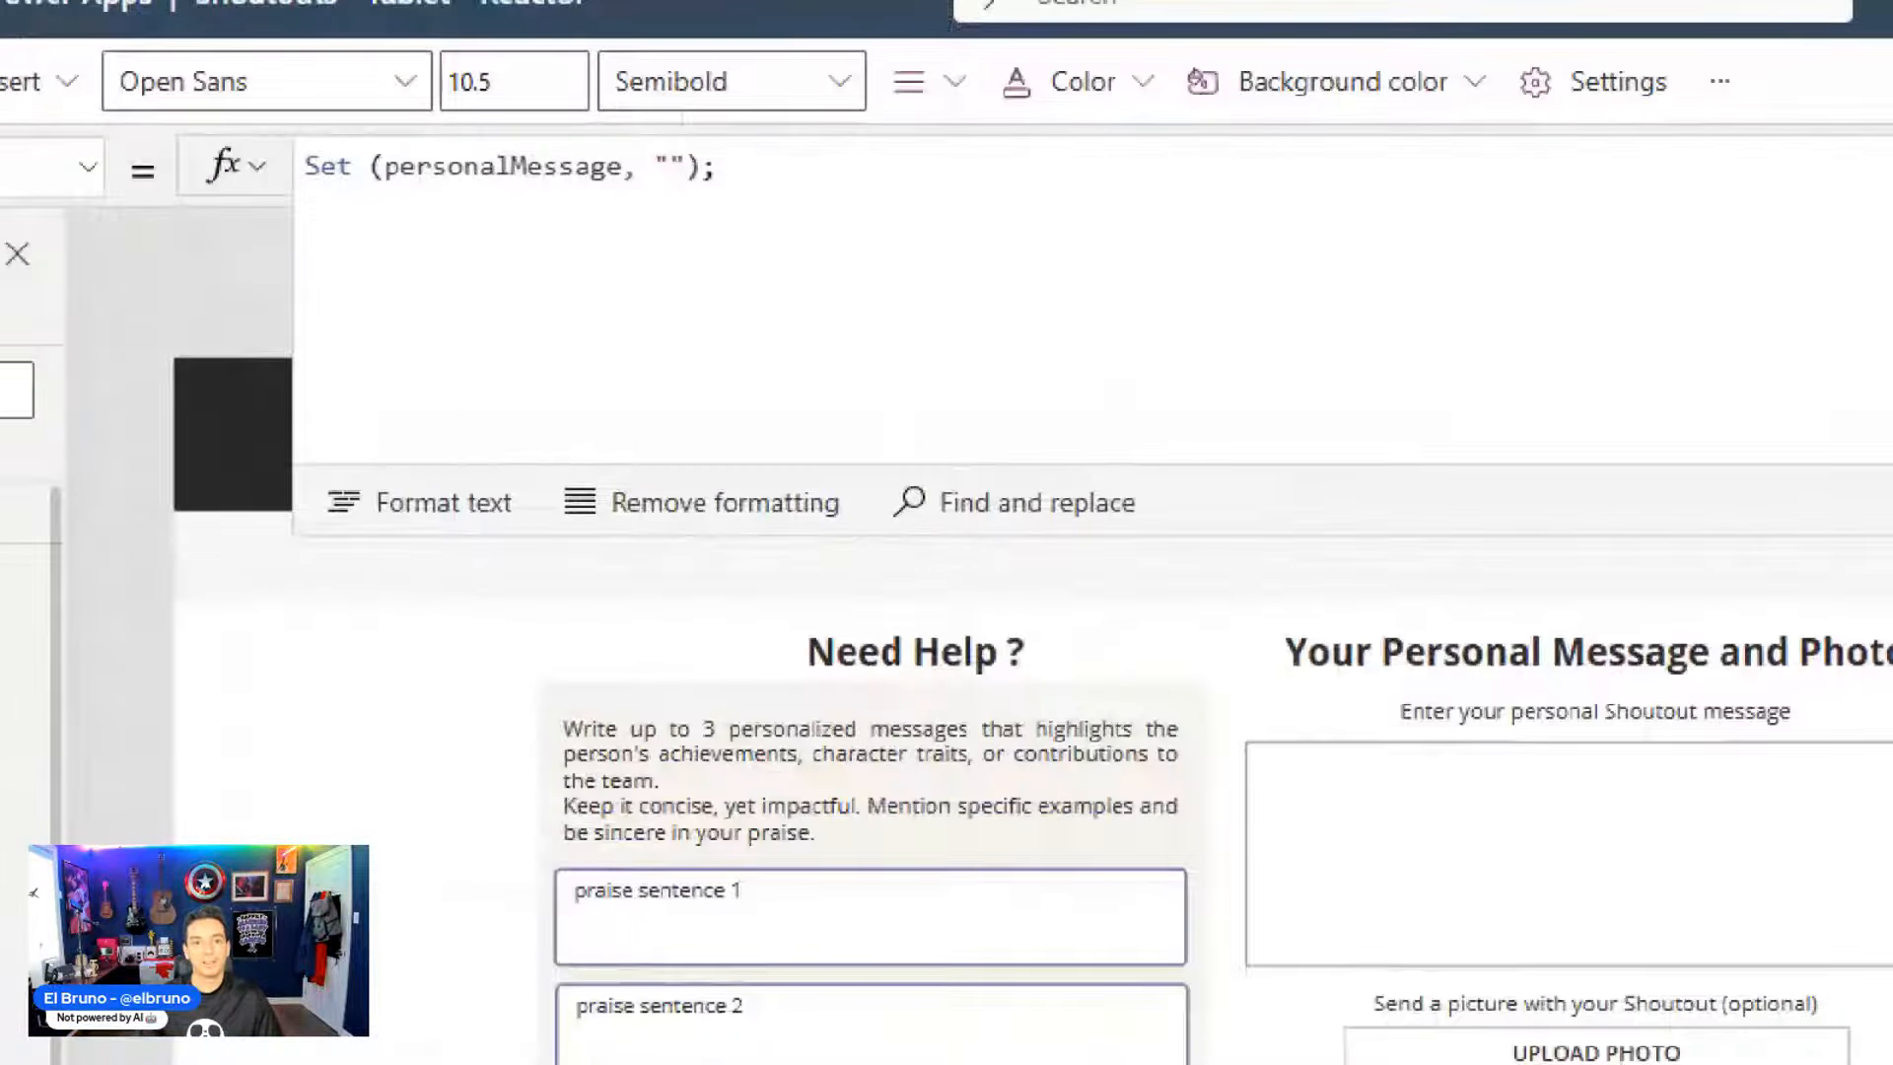
drag(400, 196, 620, 189)
mouse_move(1055, 333)
mouse_down()
mouse_move(1282, 671)
mouse_move(1344, 639)
mouse_move(1336, 600)
mouse_up()
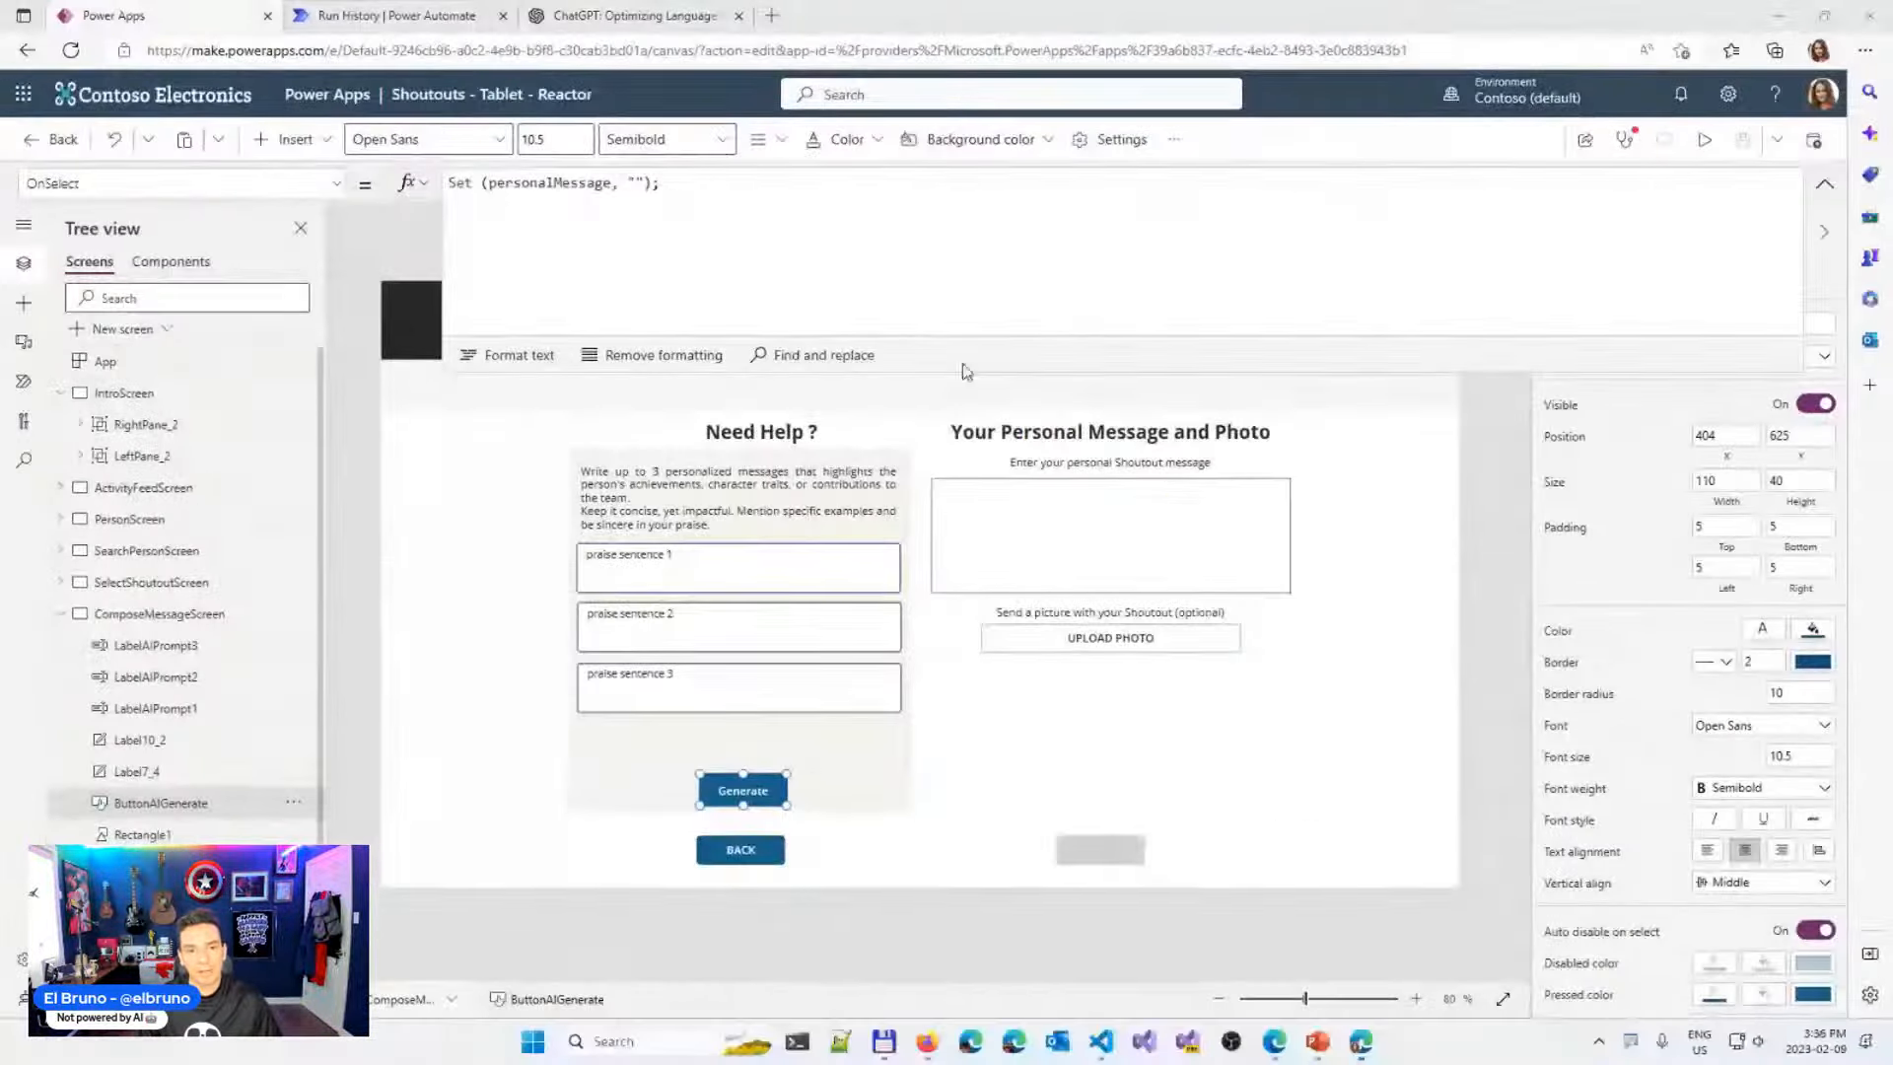
click(636, 184)
text(Hello)
text( this is Br)
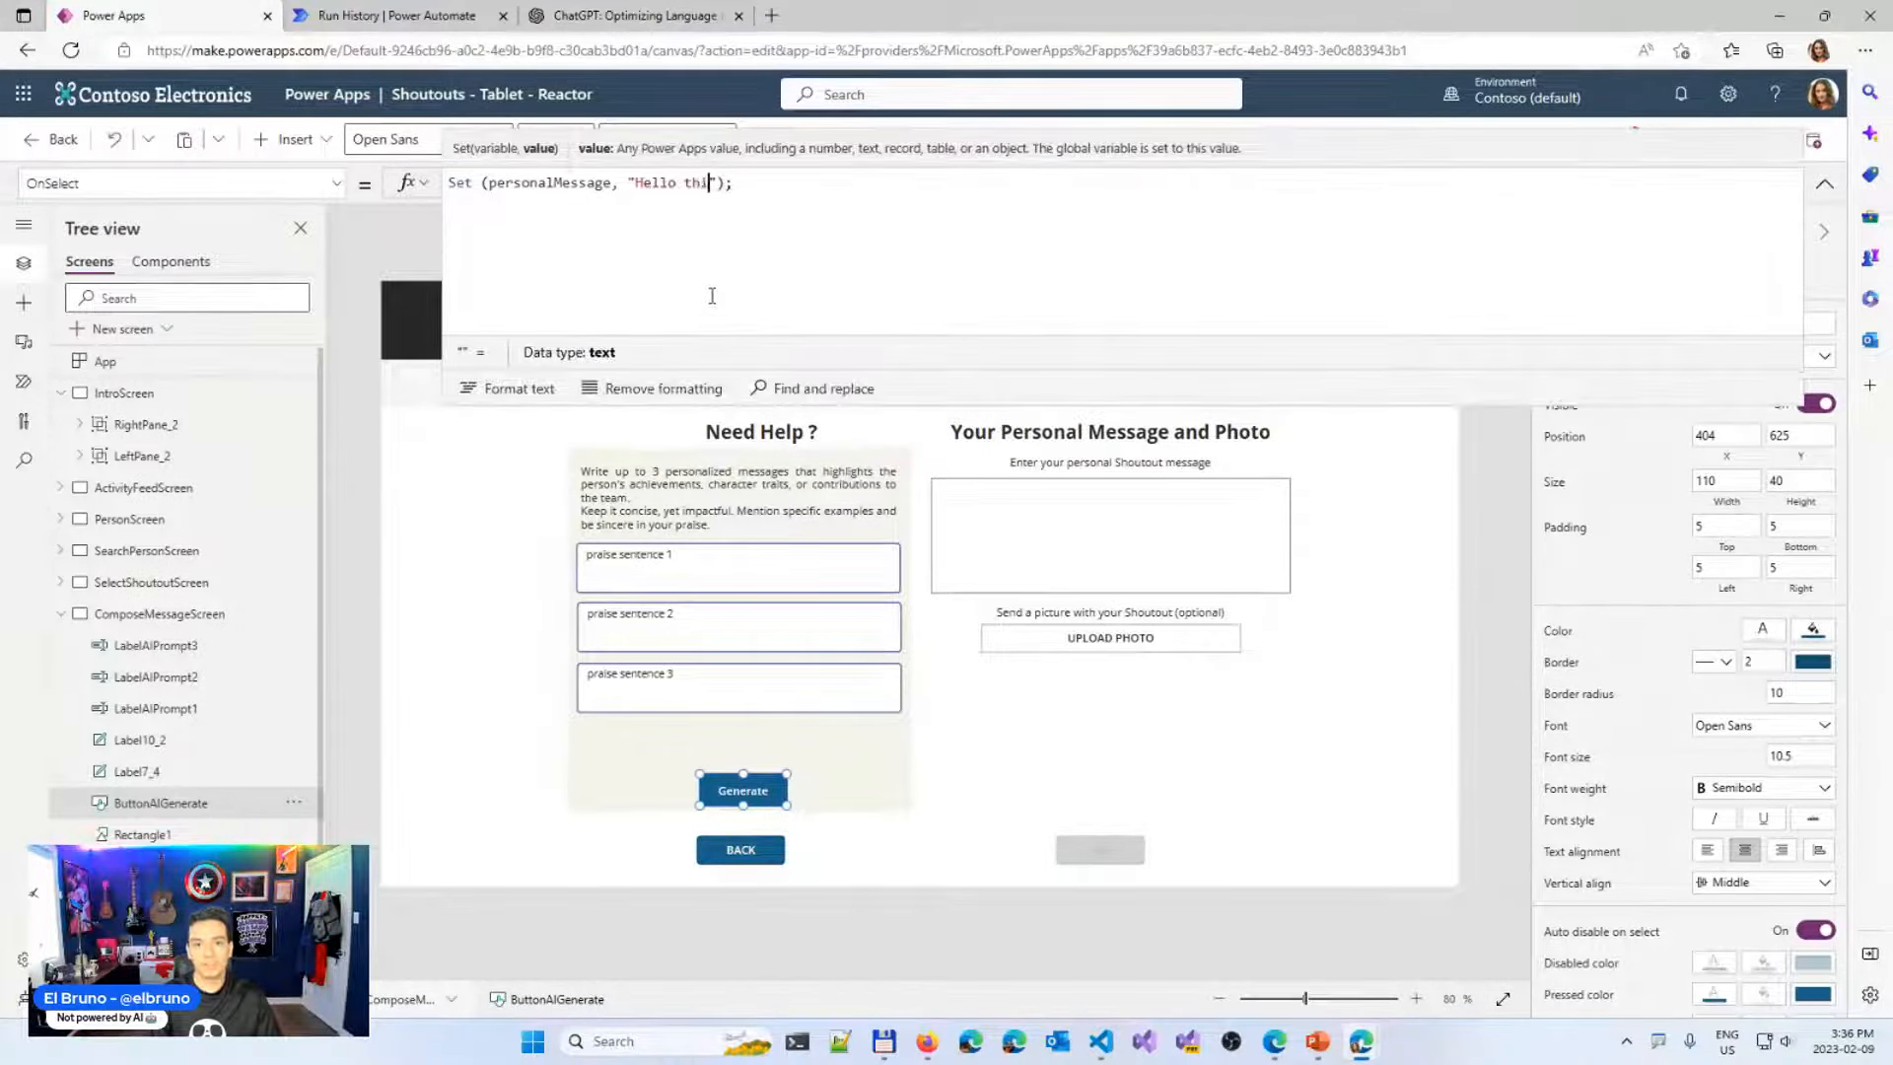
text(uno !)
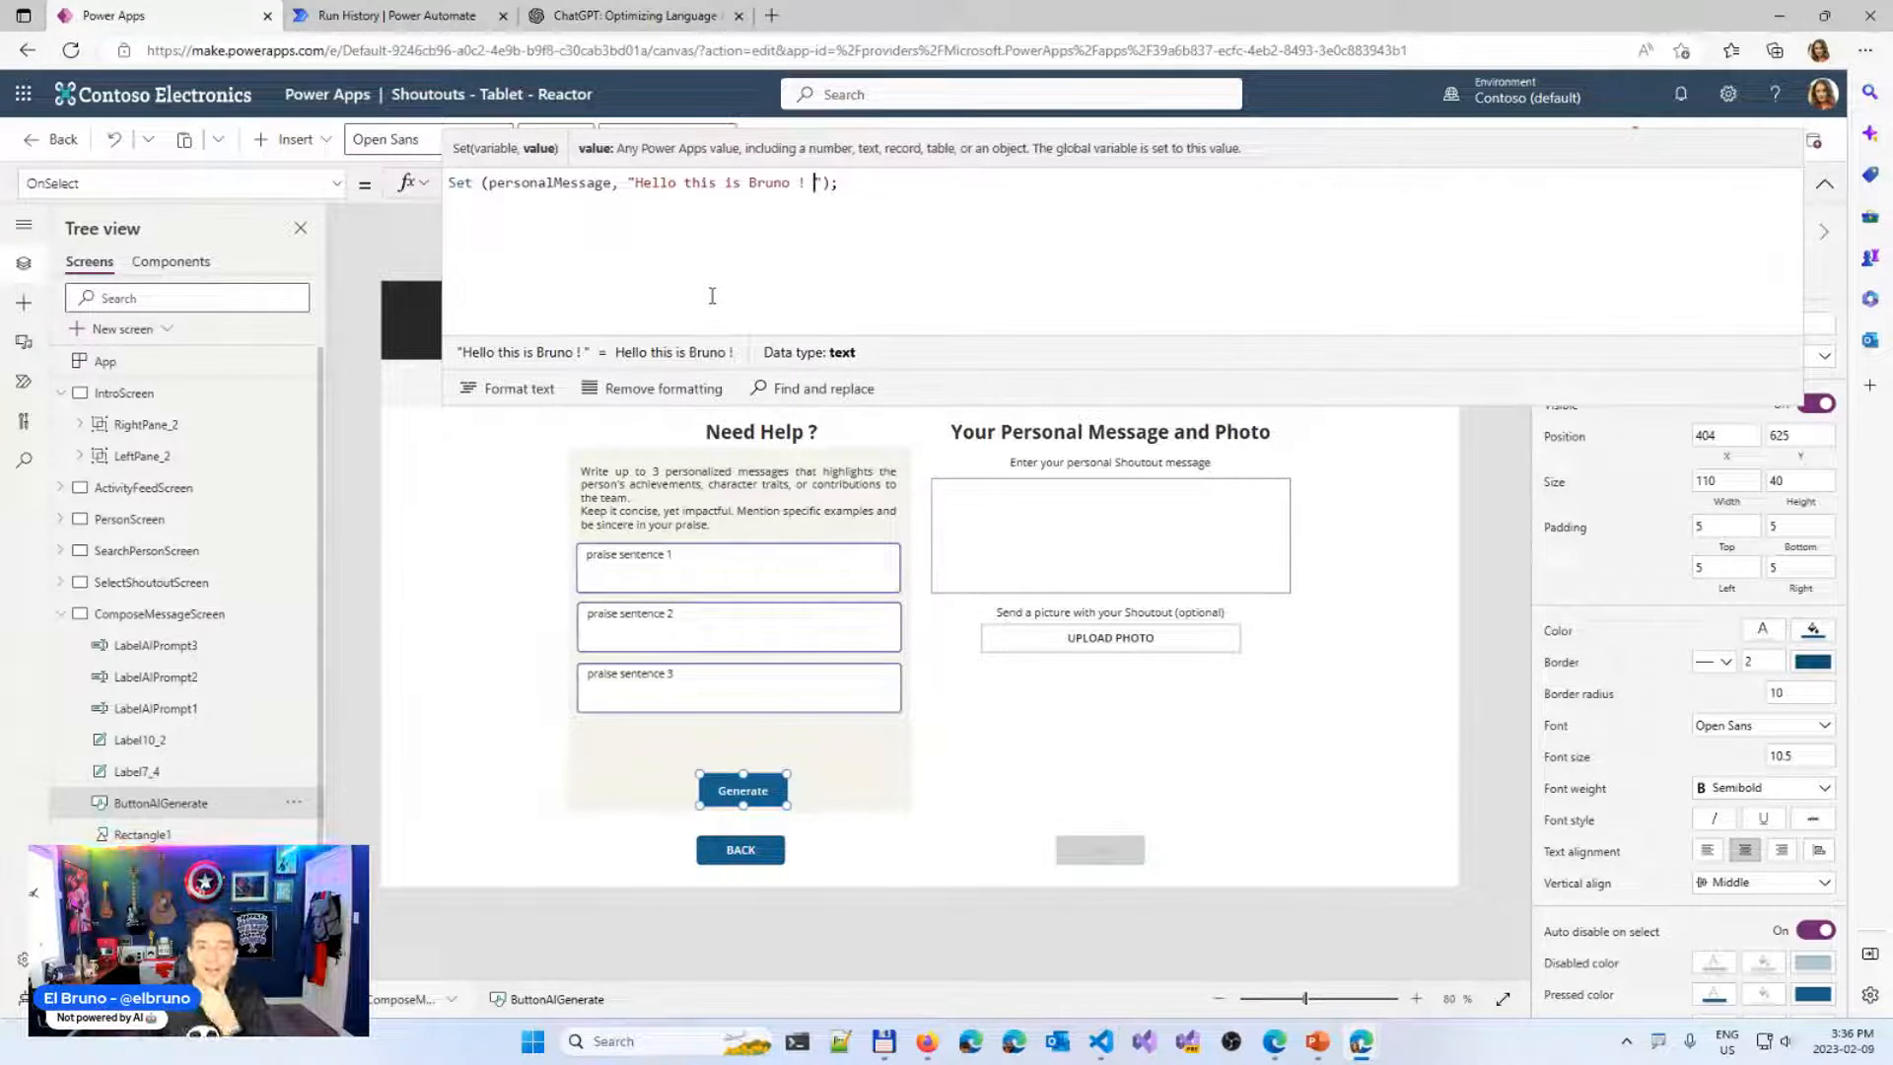
click(1487, 520)
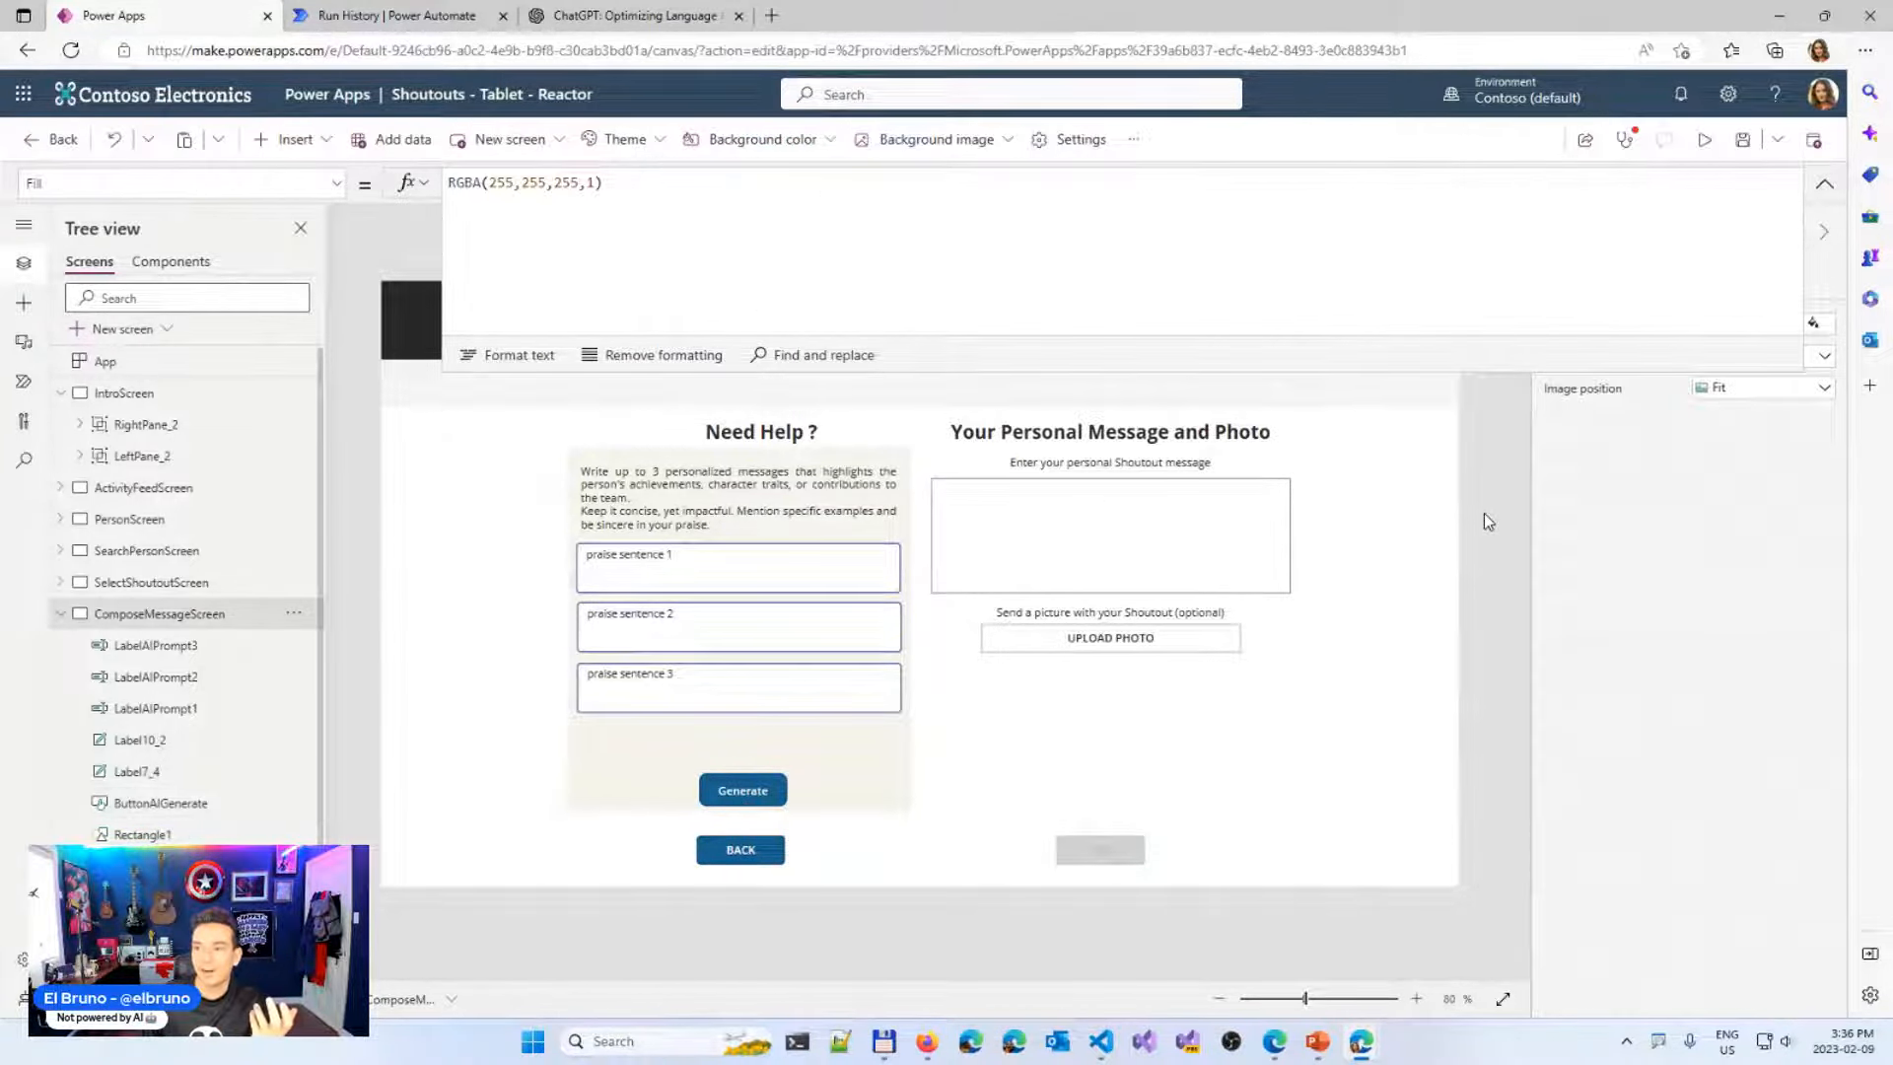
Preview the app starting from IntroScreen and advance through all the intro slides to the activity feed
click(1704, 139)
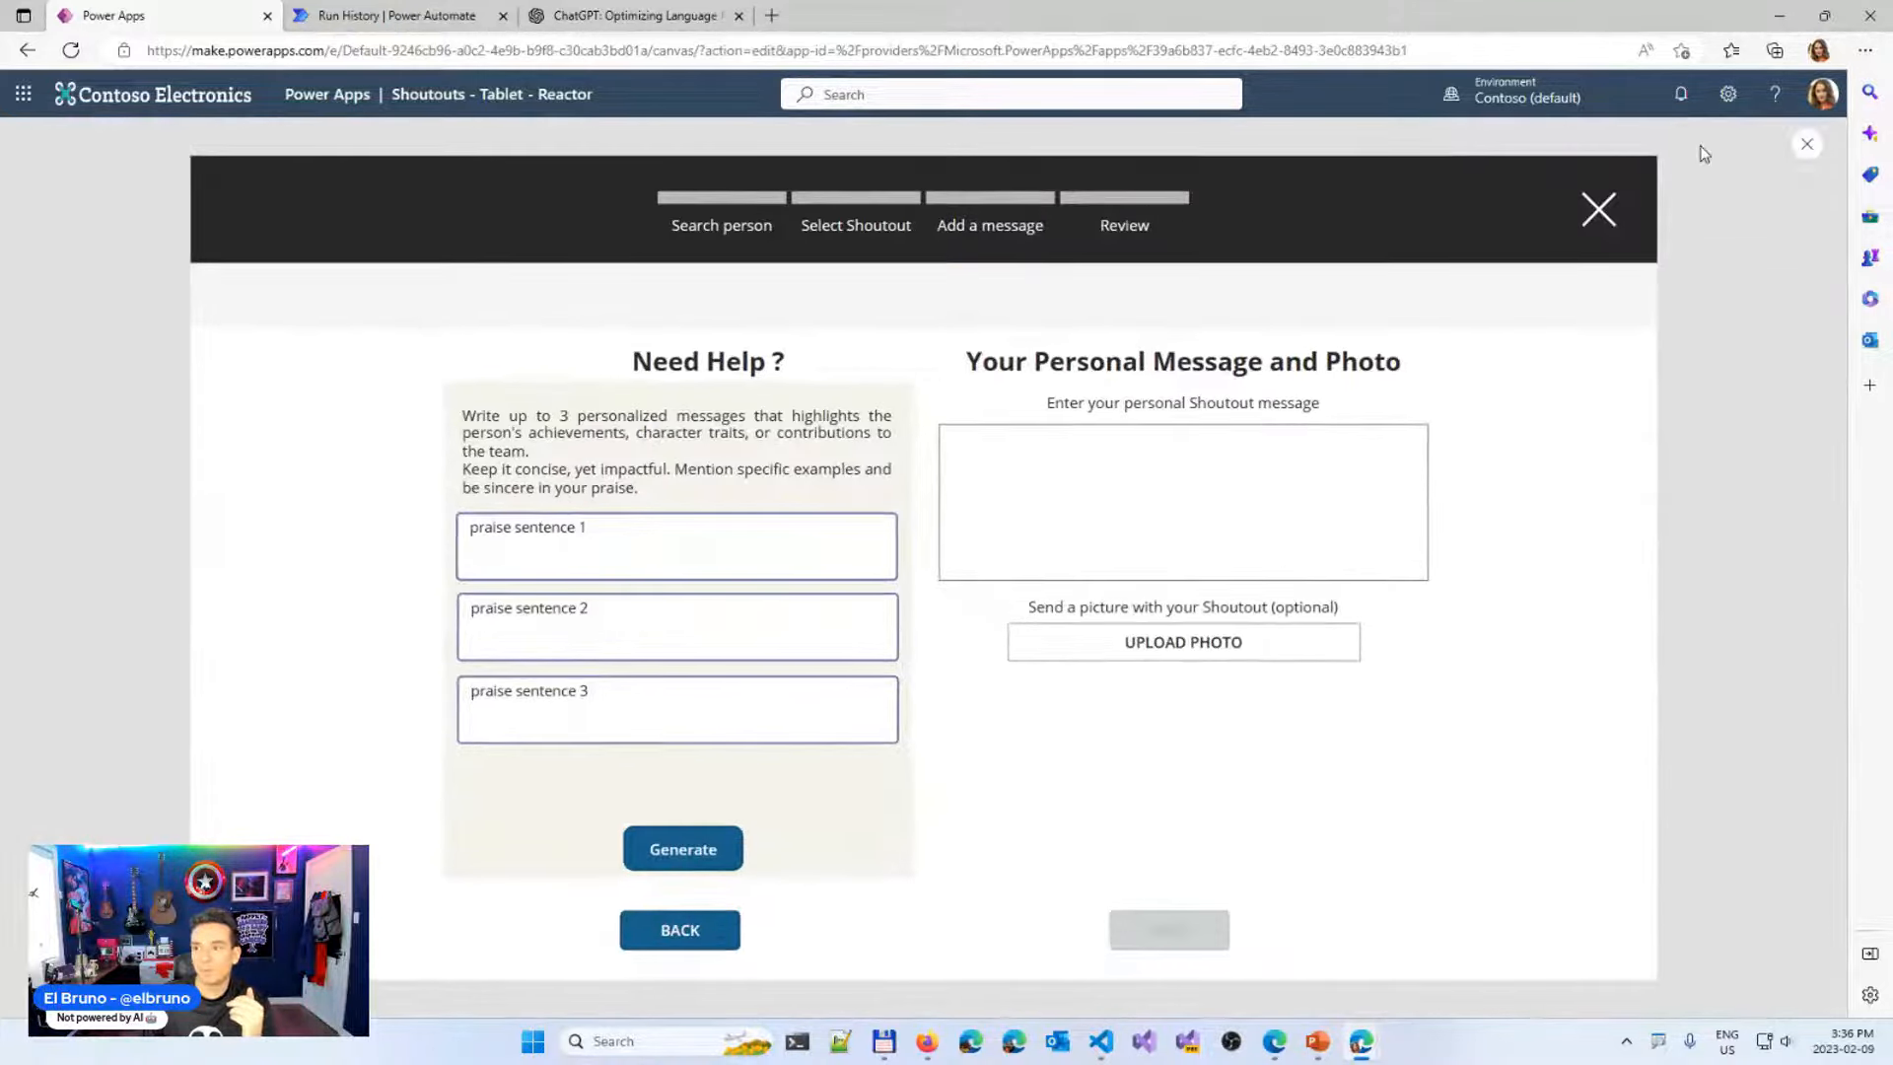
click(1808, 144)
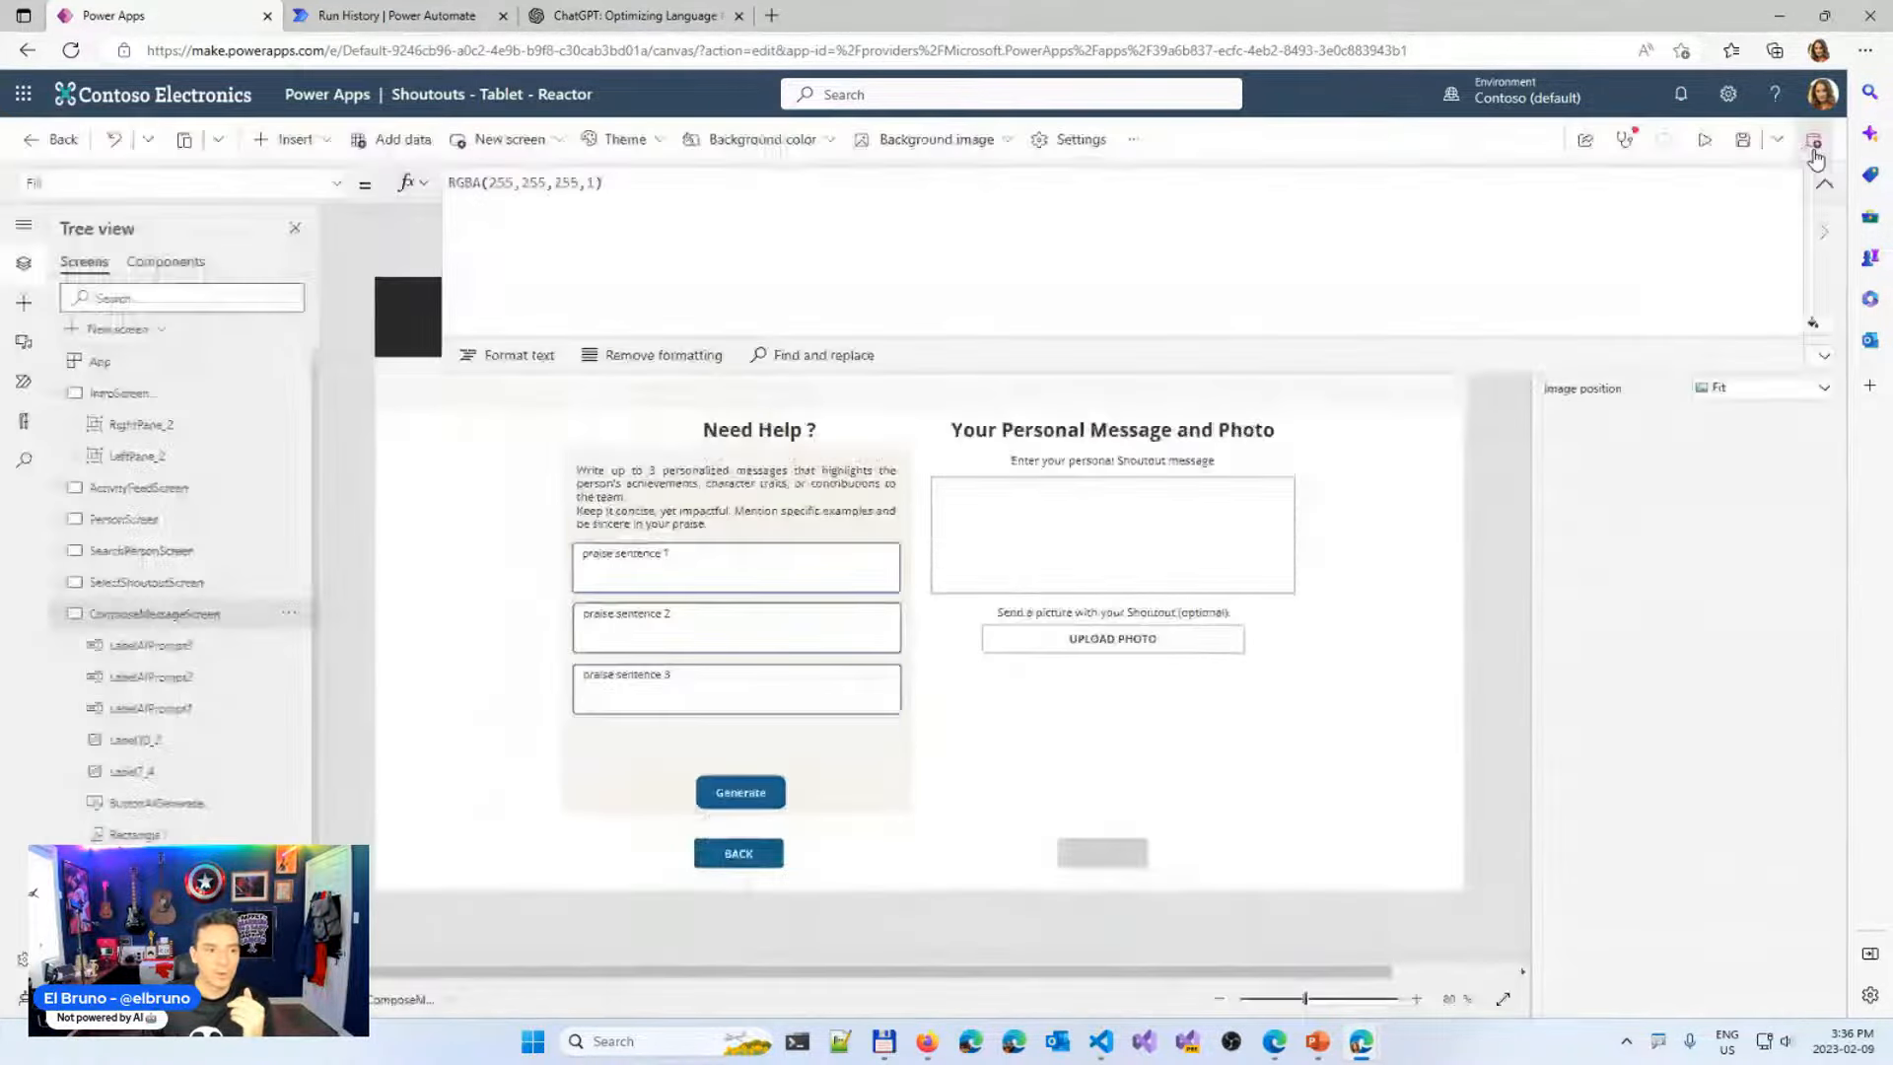
click(252, 395)
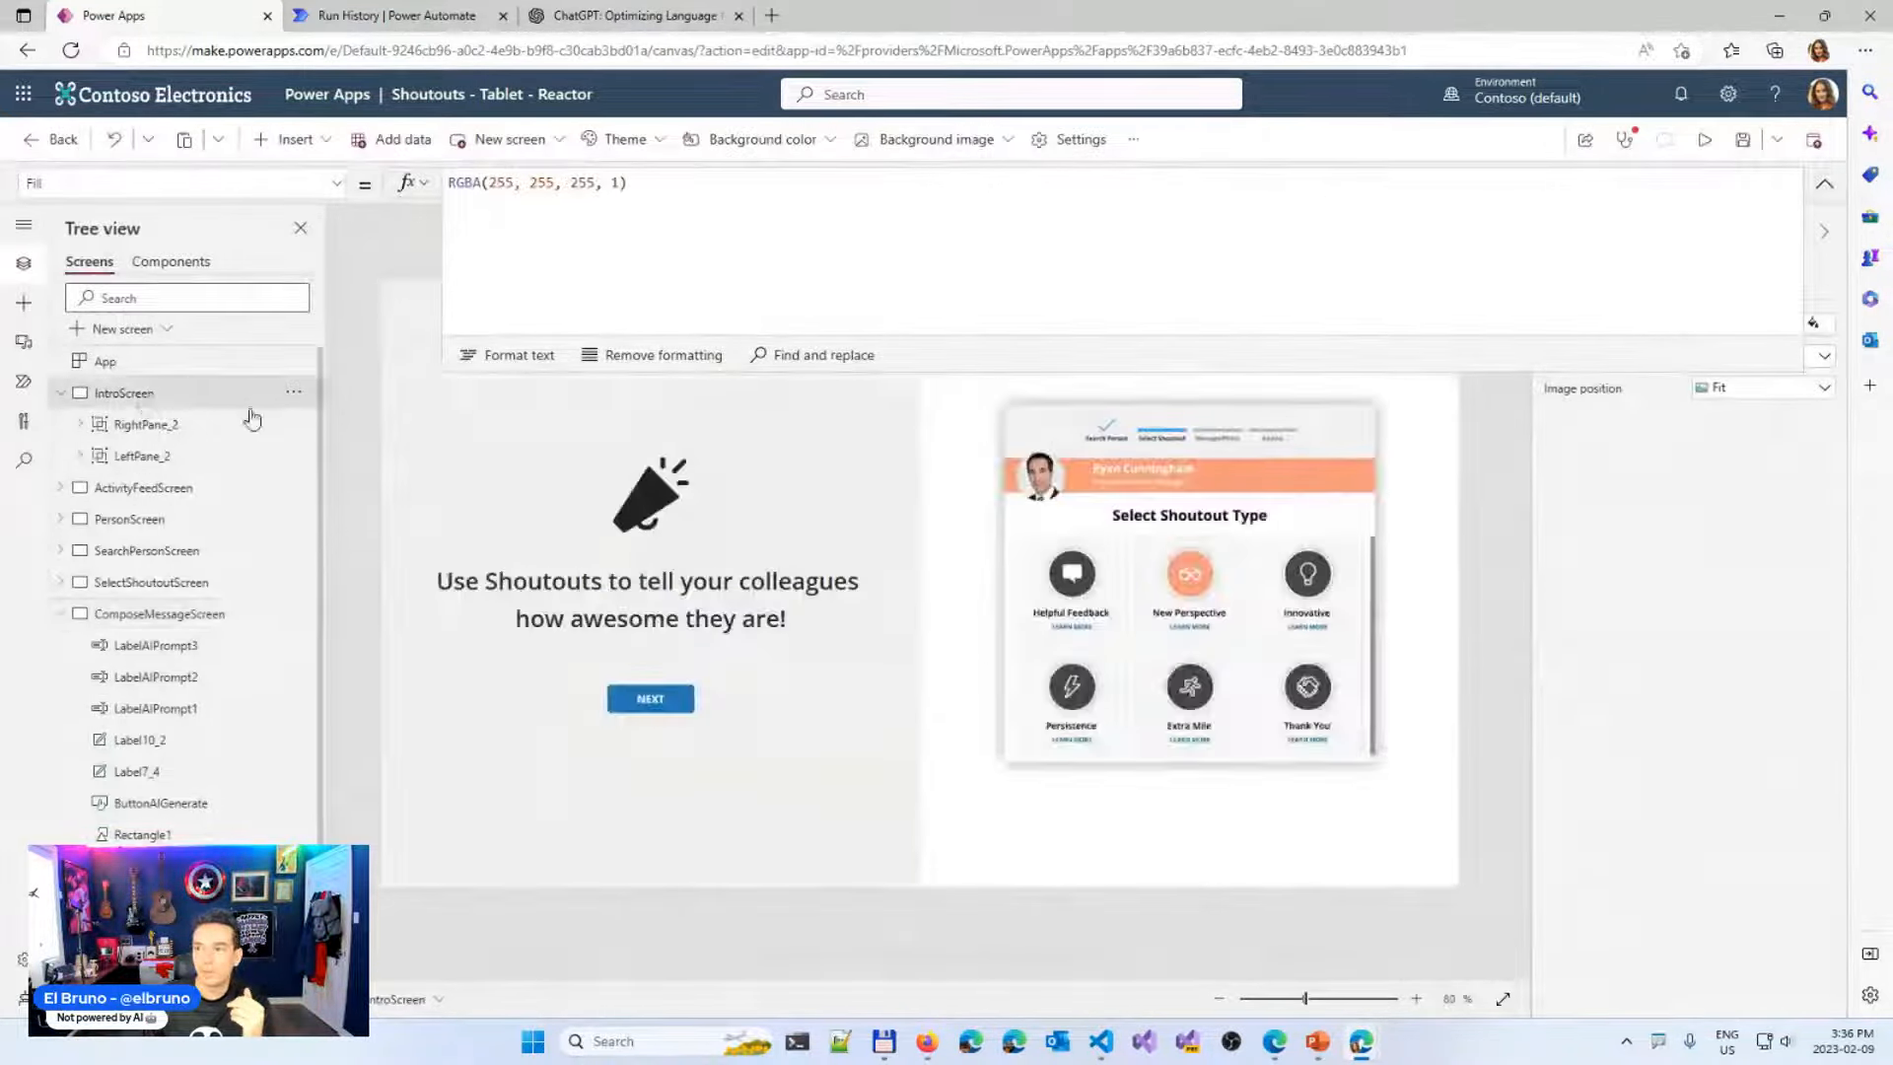
click(1705, 139)
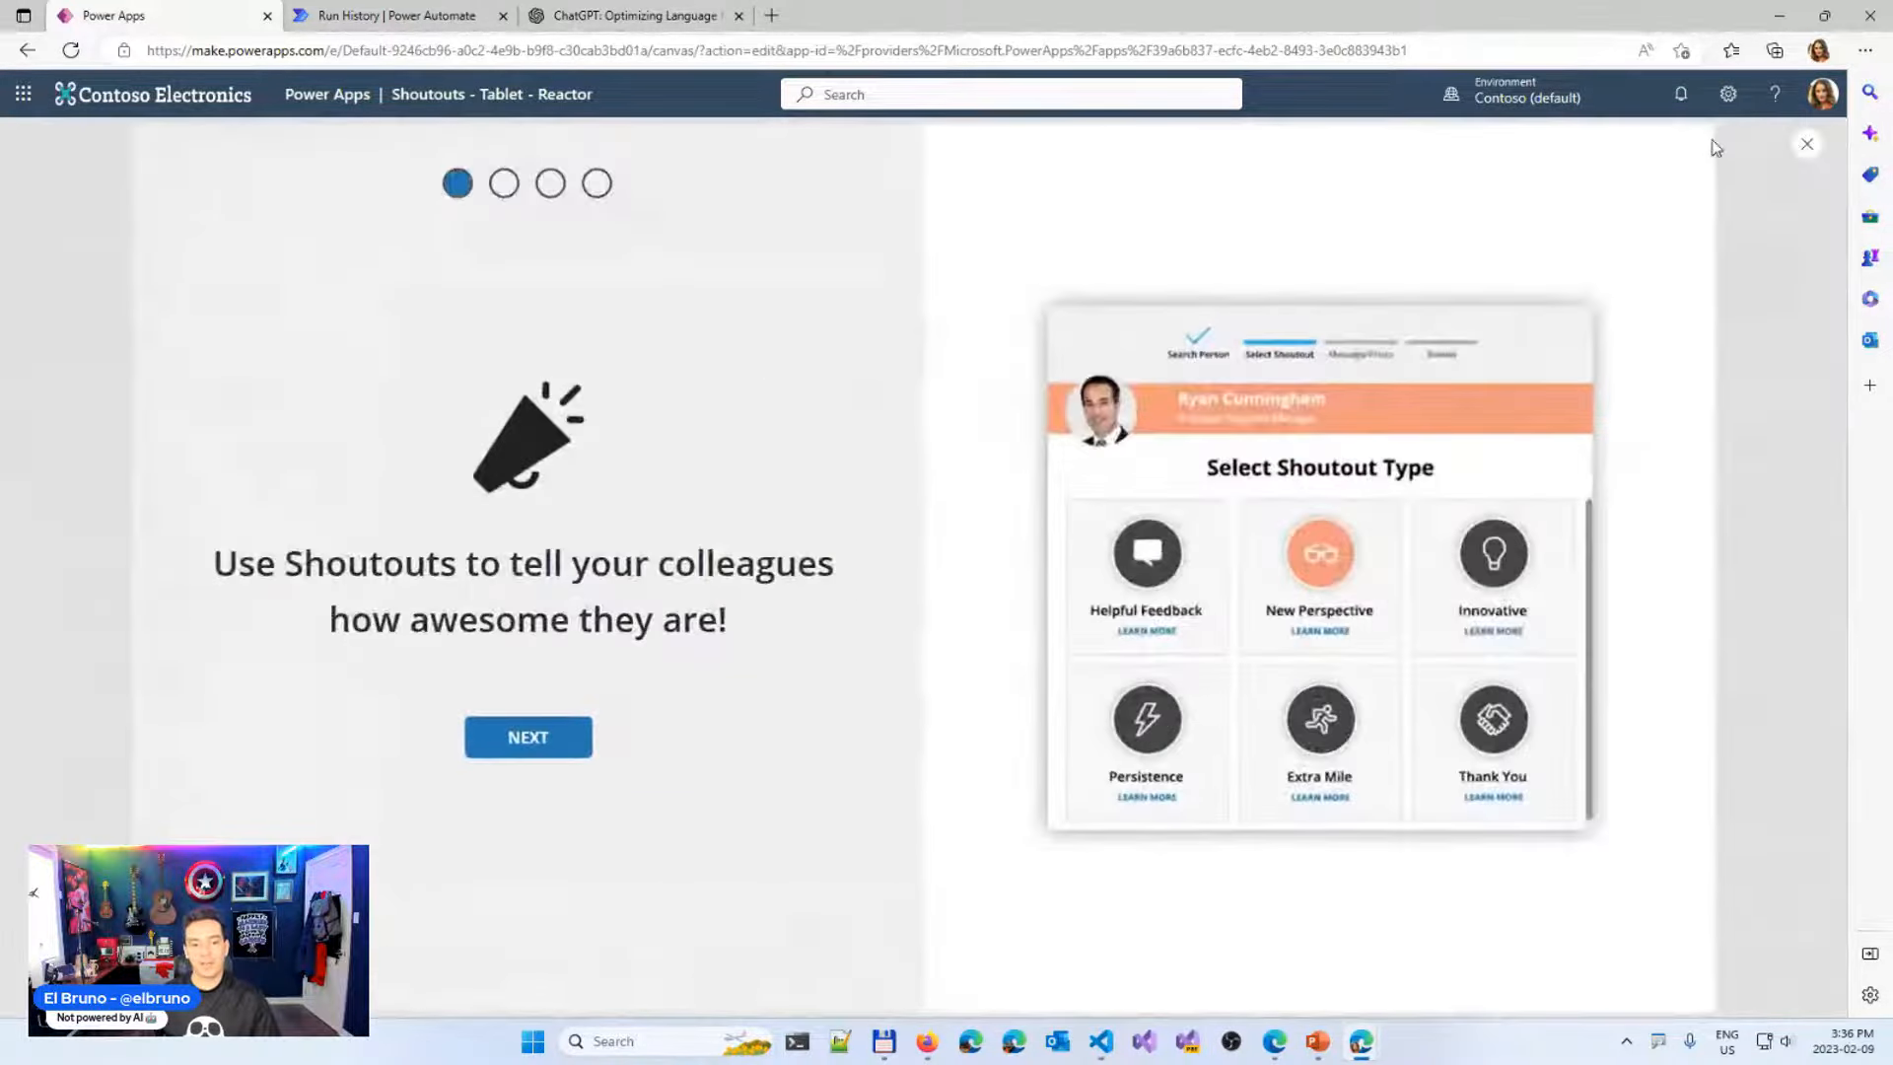
click(528, 739)
click(528, 739)
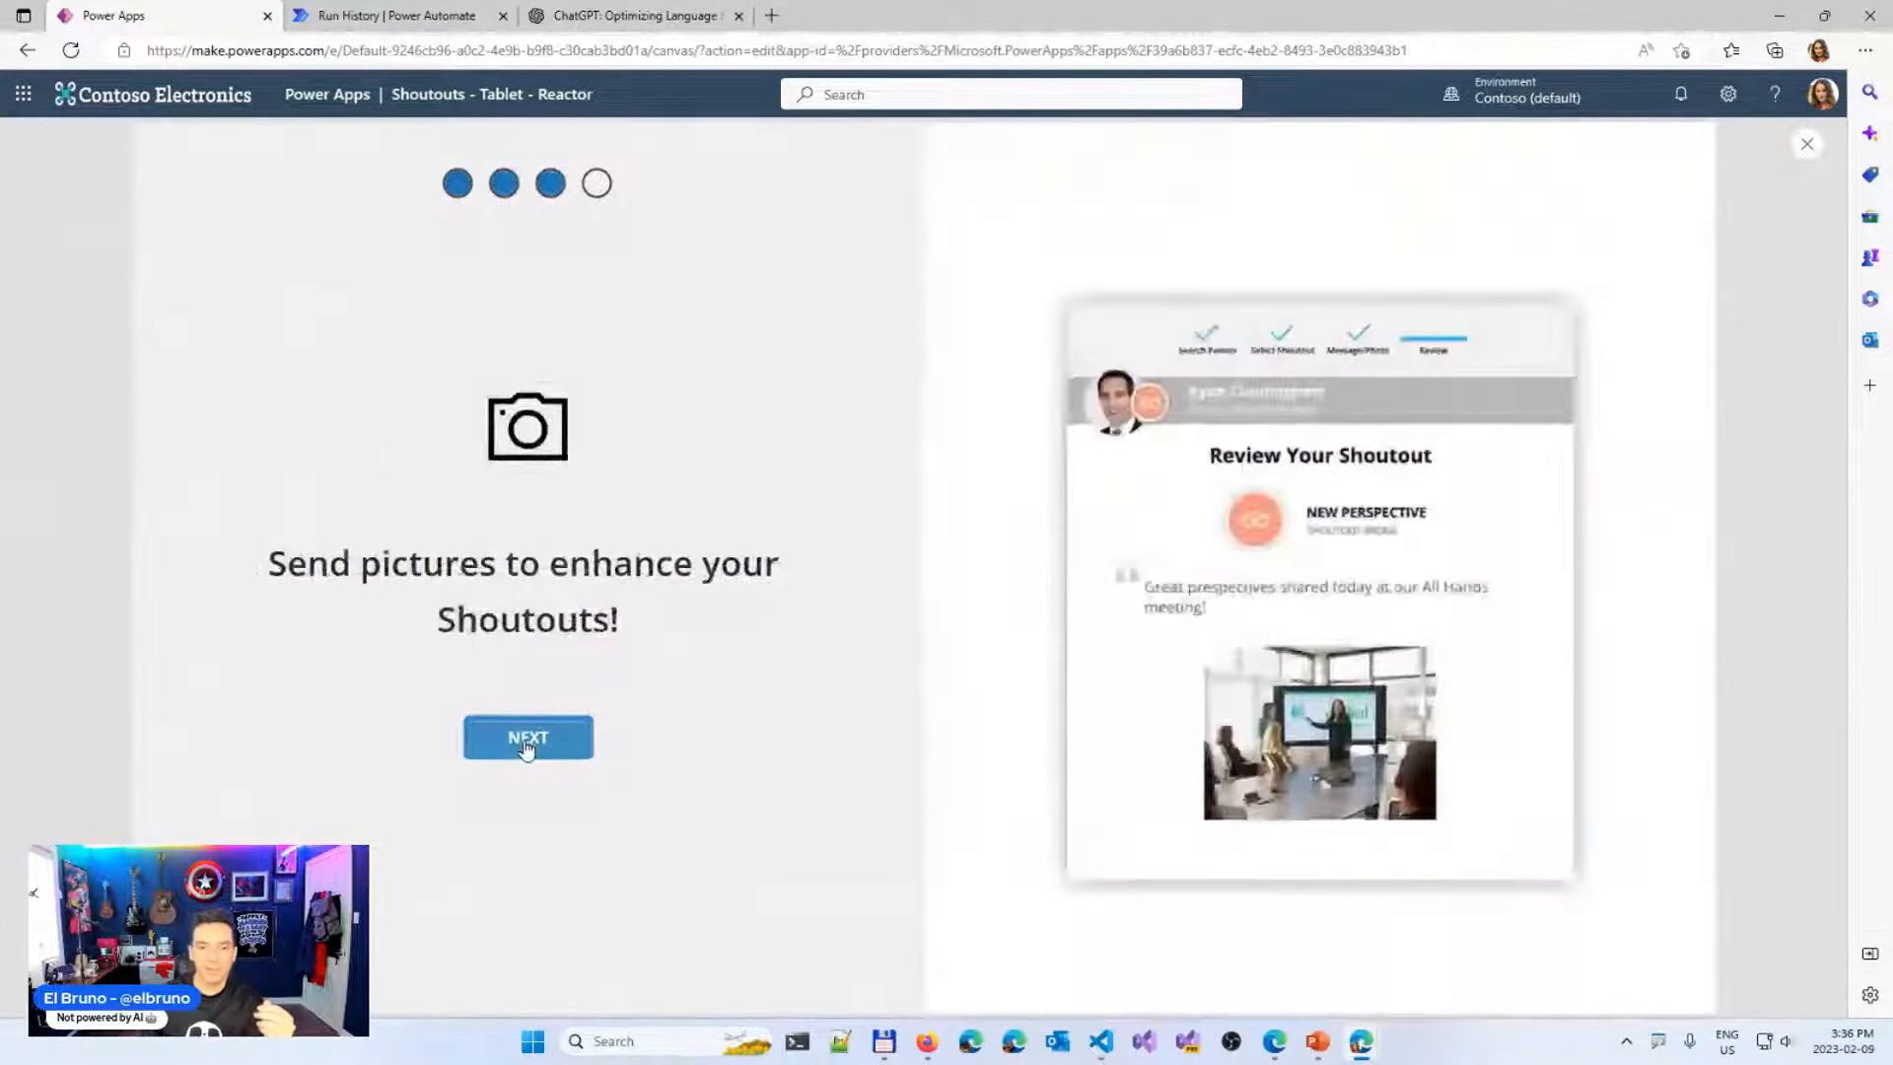
click(528, 739)
click(528, 739)
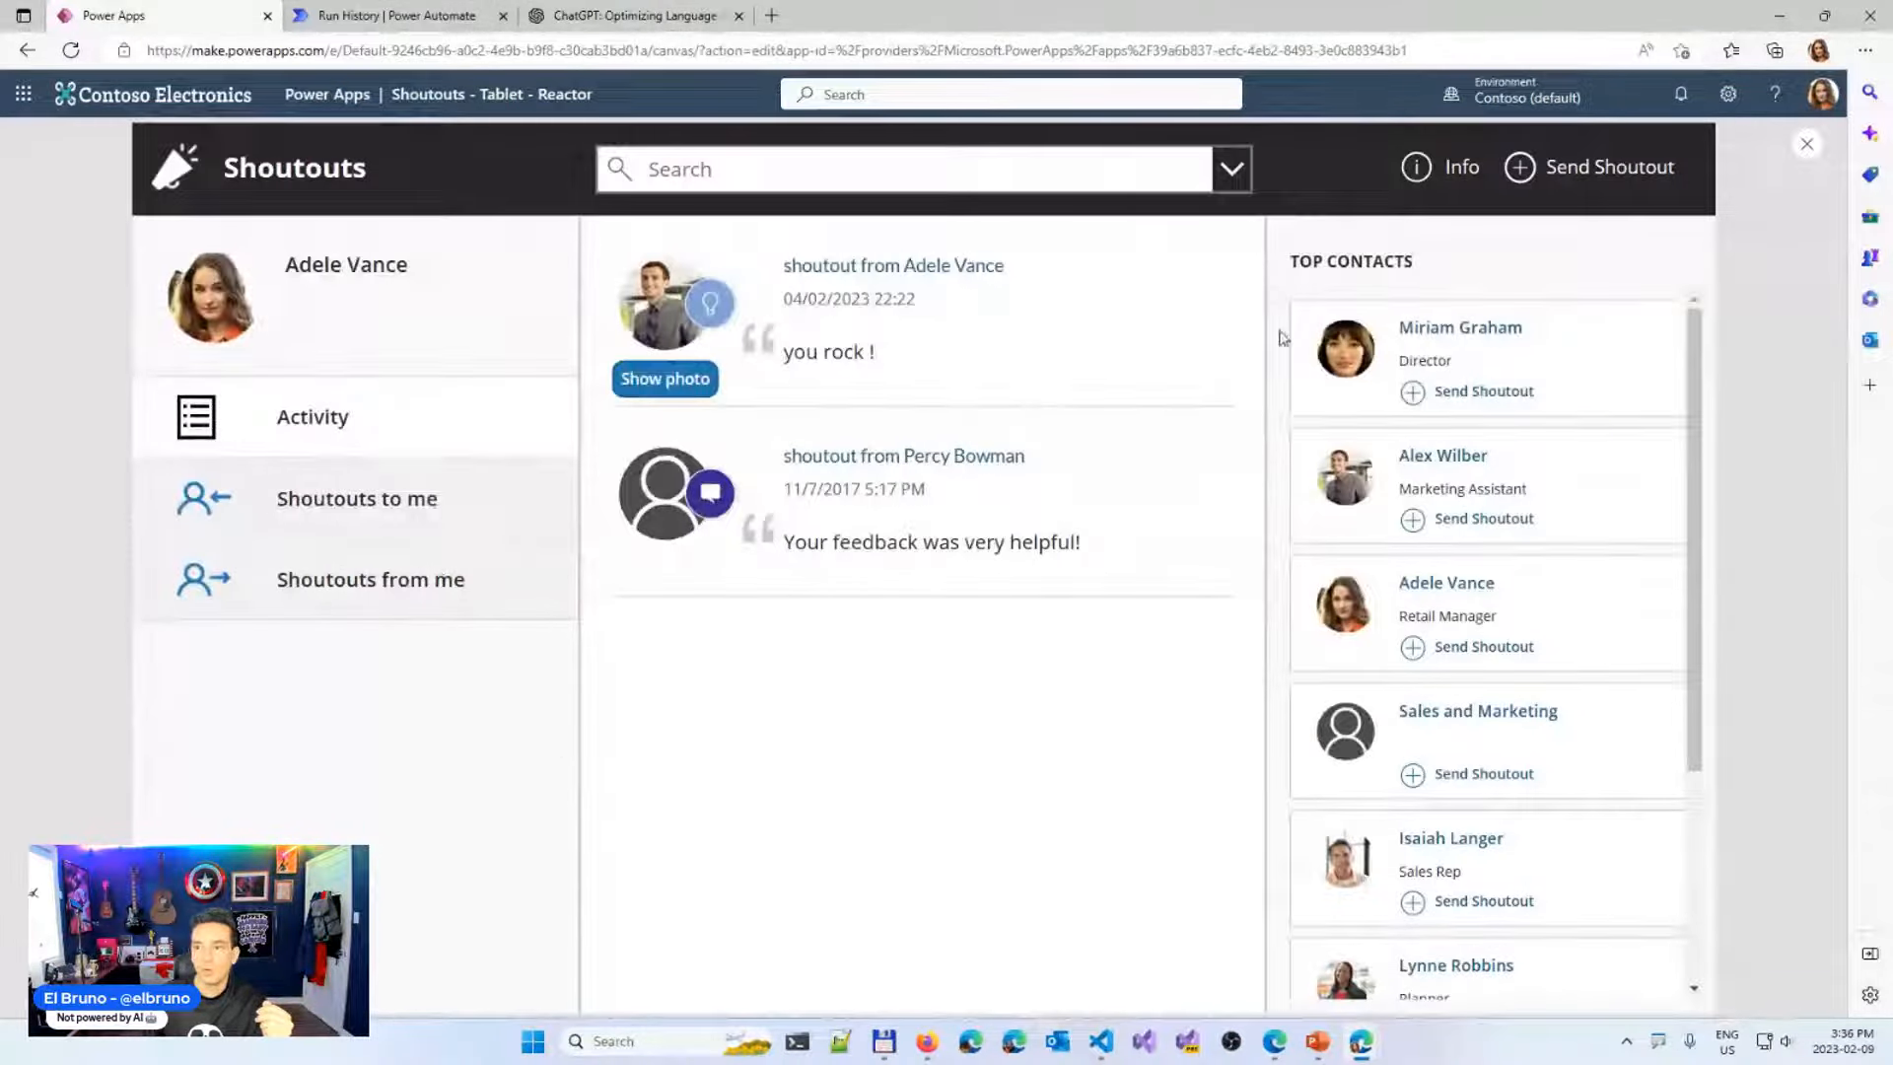
Start a new shoutout, choose the Director from the top contacts as recipient, and continue to the shoutout types
click(1523, 172)
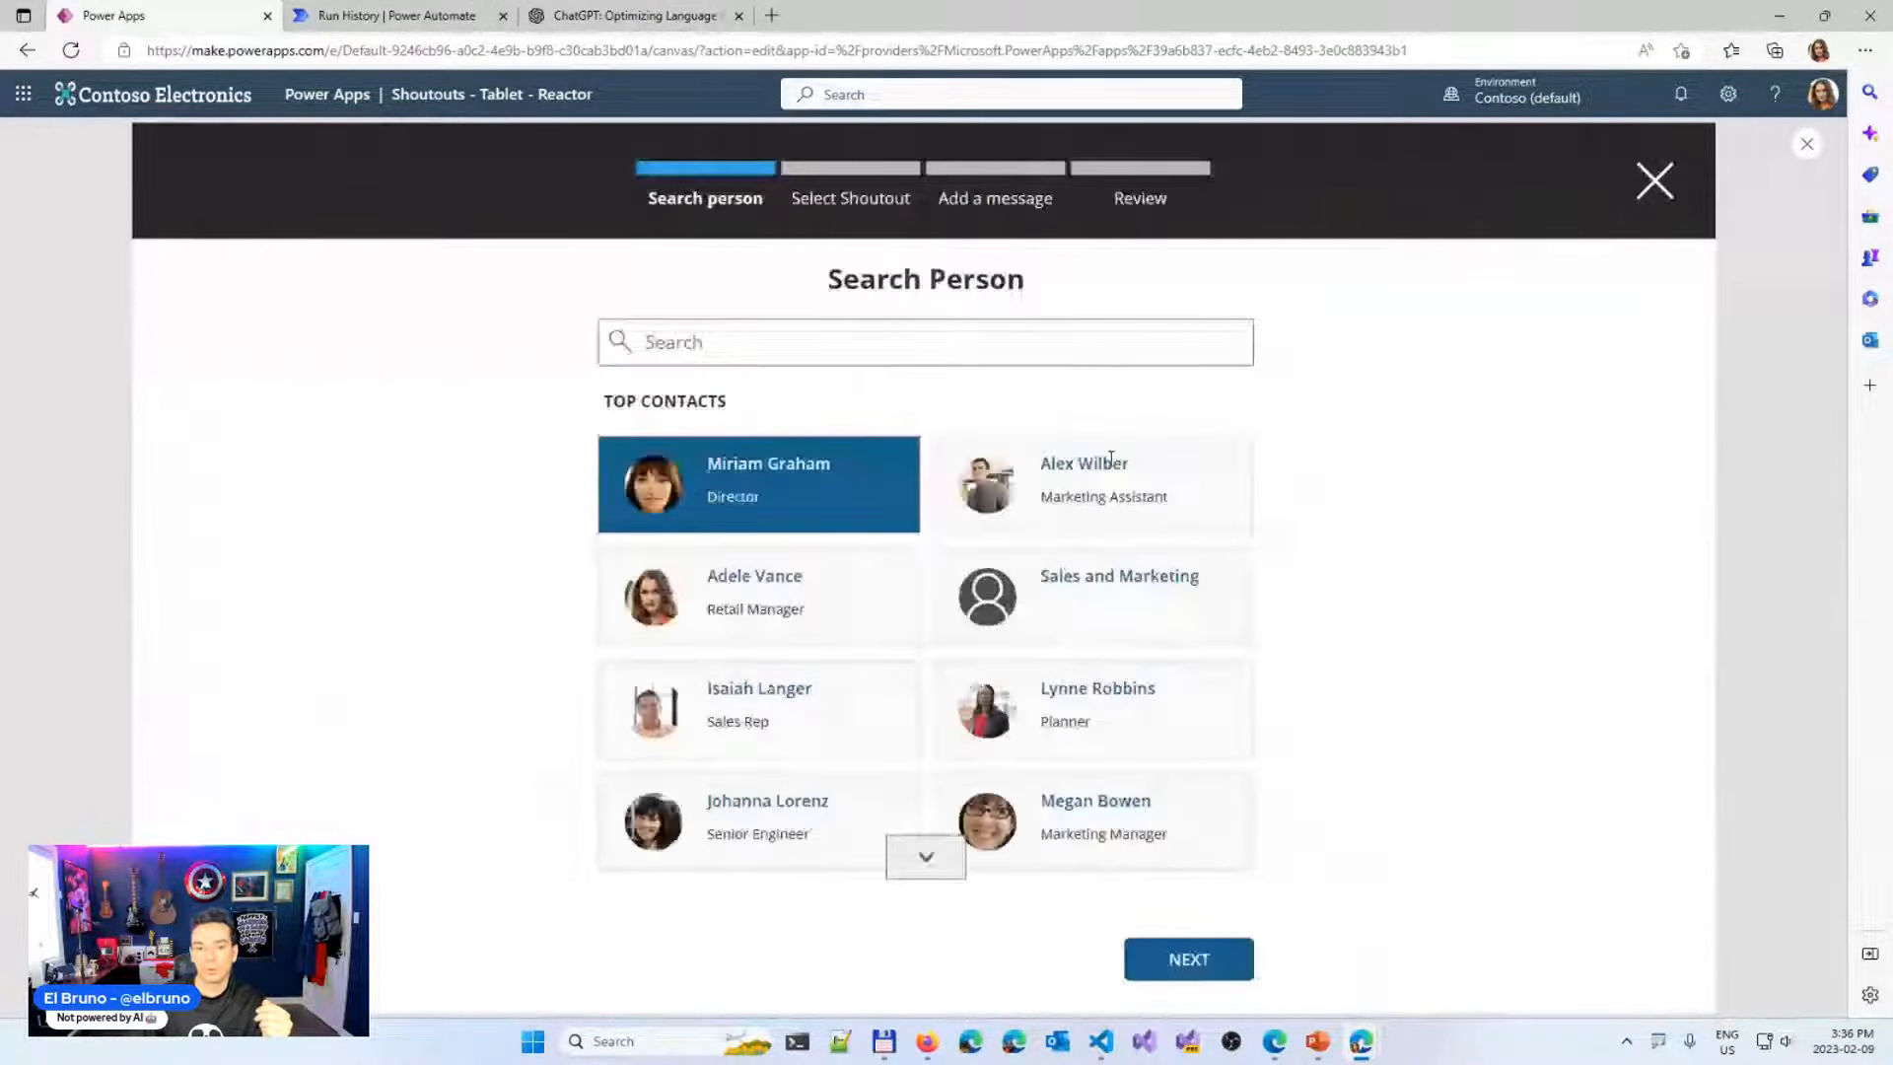
click(1048, 463)
click(795, 586)
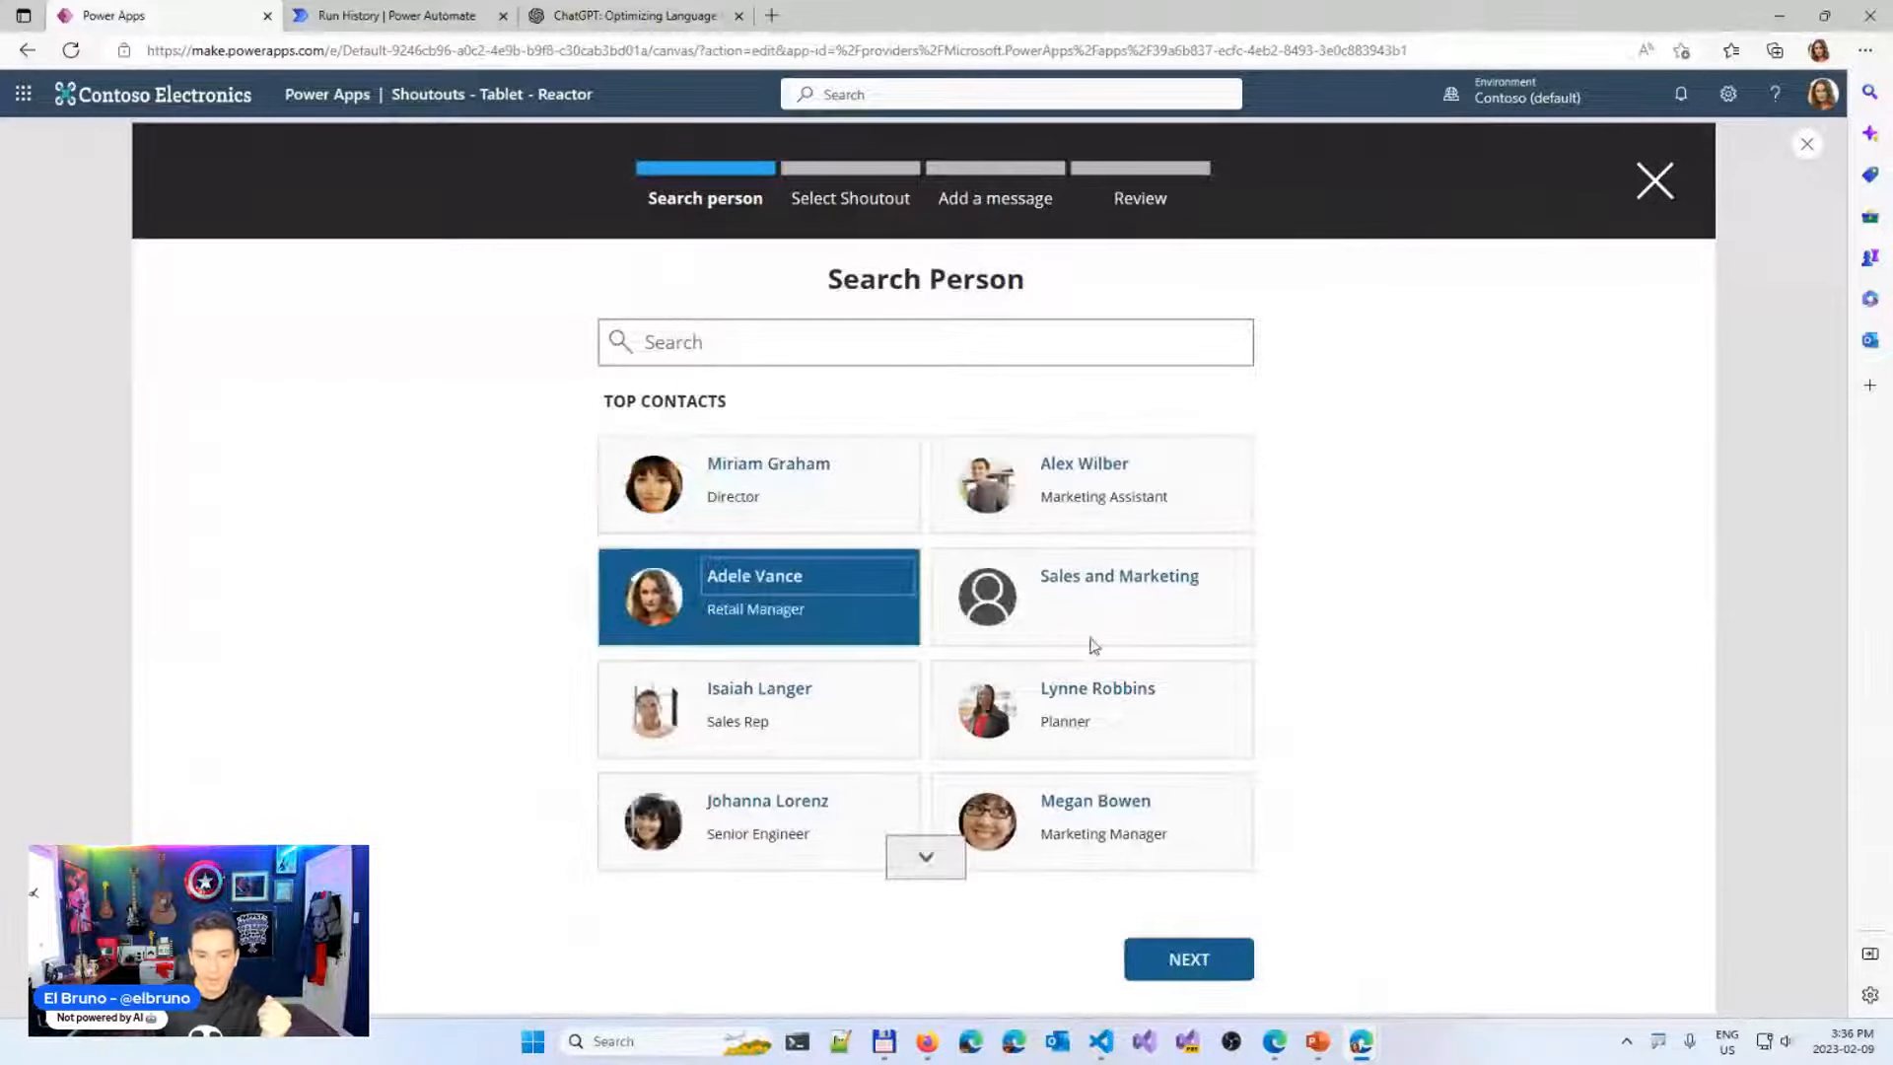
click(755, 704)
click(727, 485)
click(1183, 959)
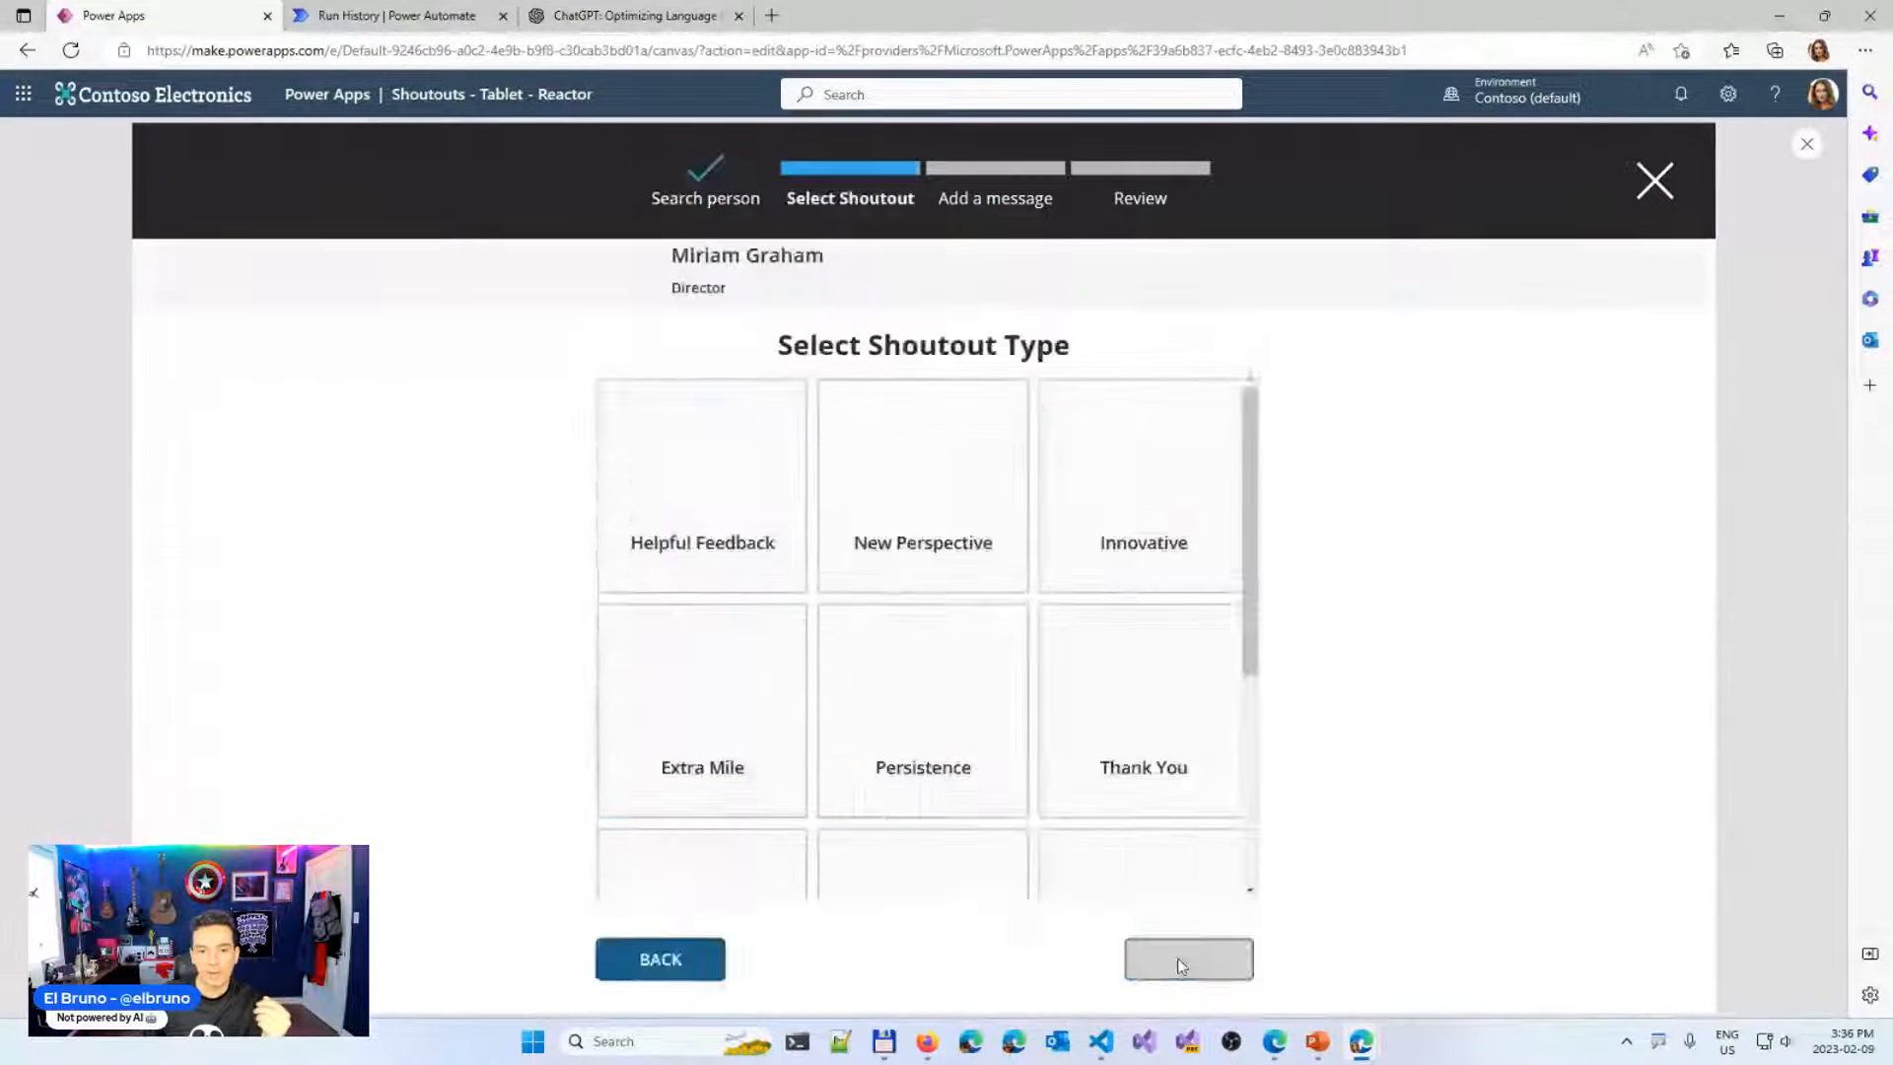
Choose the Helpful Feedback shoutout type, continue to the message step, and generate the personal message to check its text
click(723, 537)
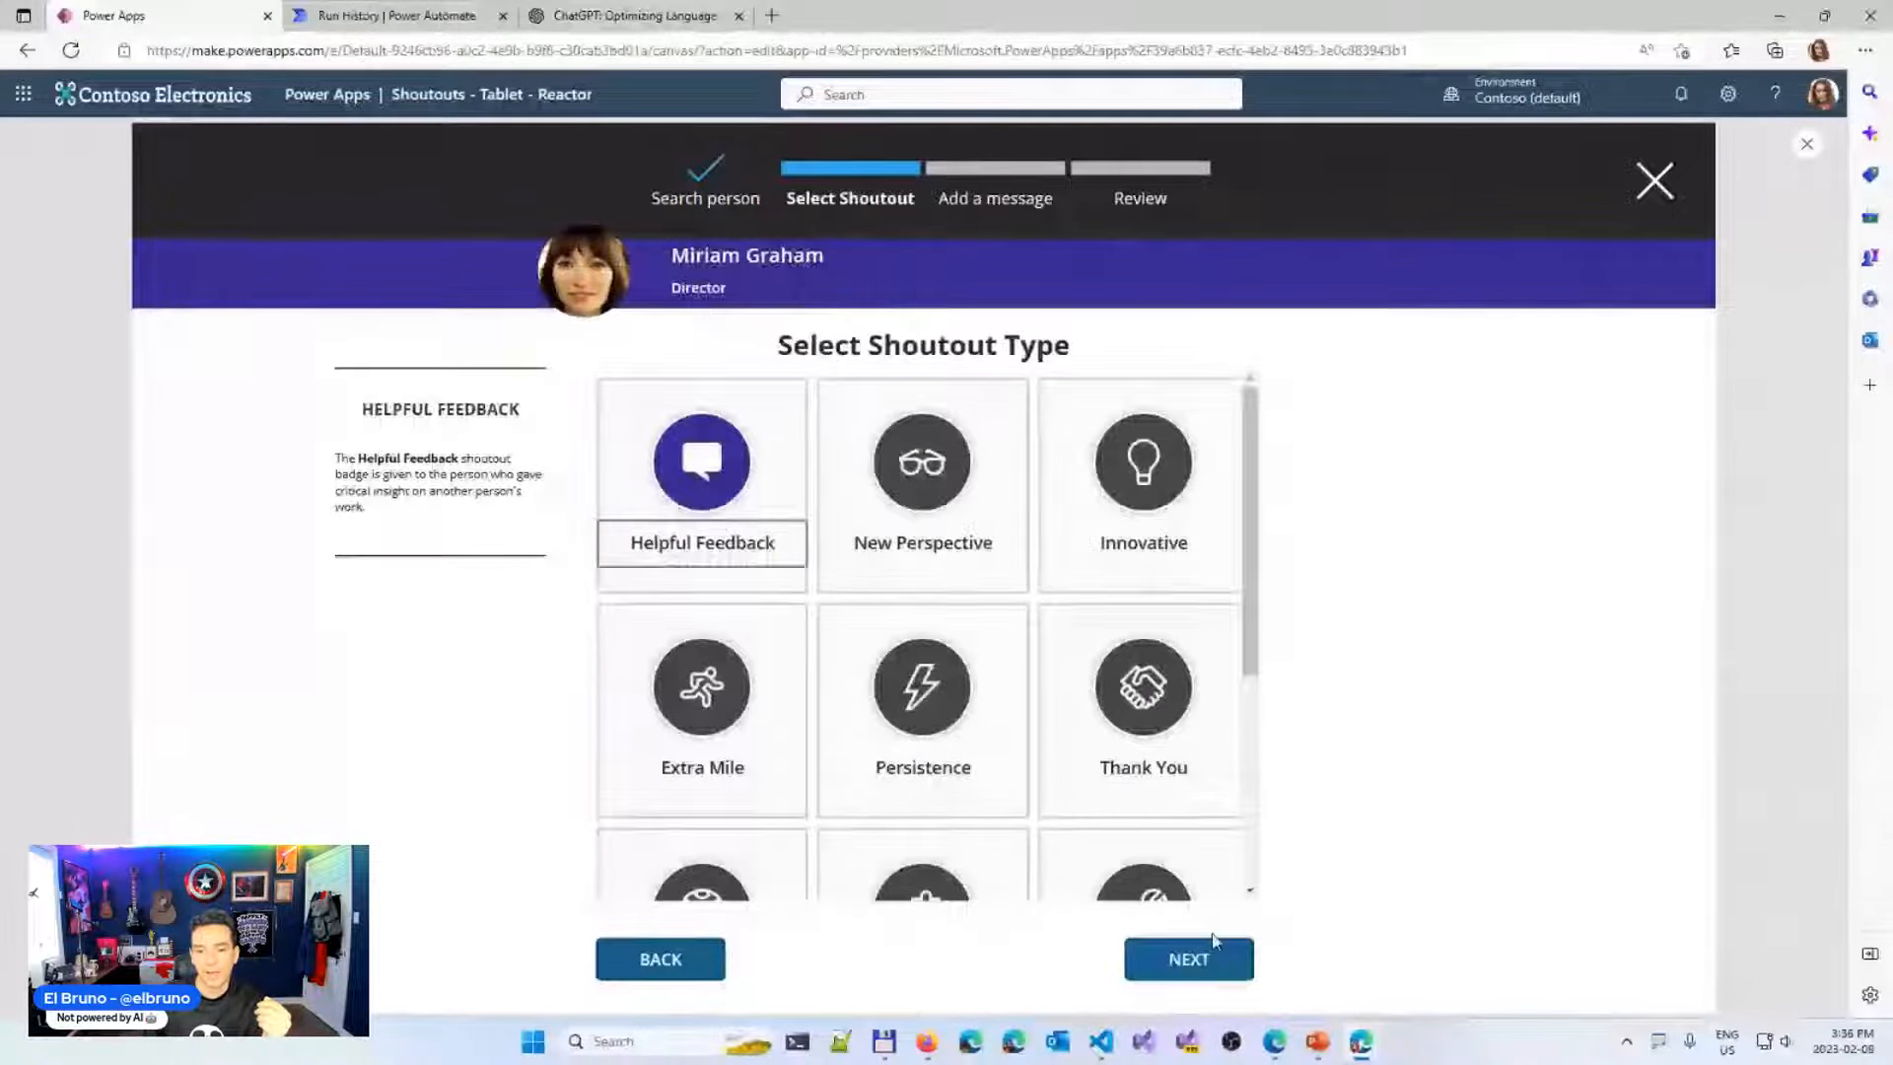
click(1195, 958)
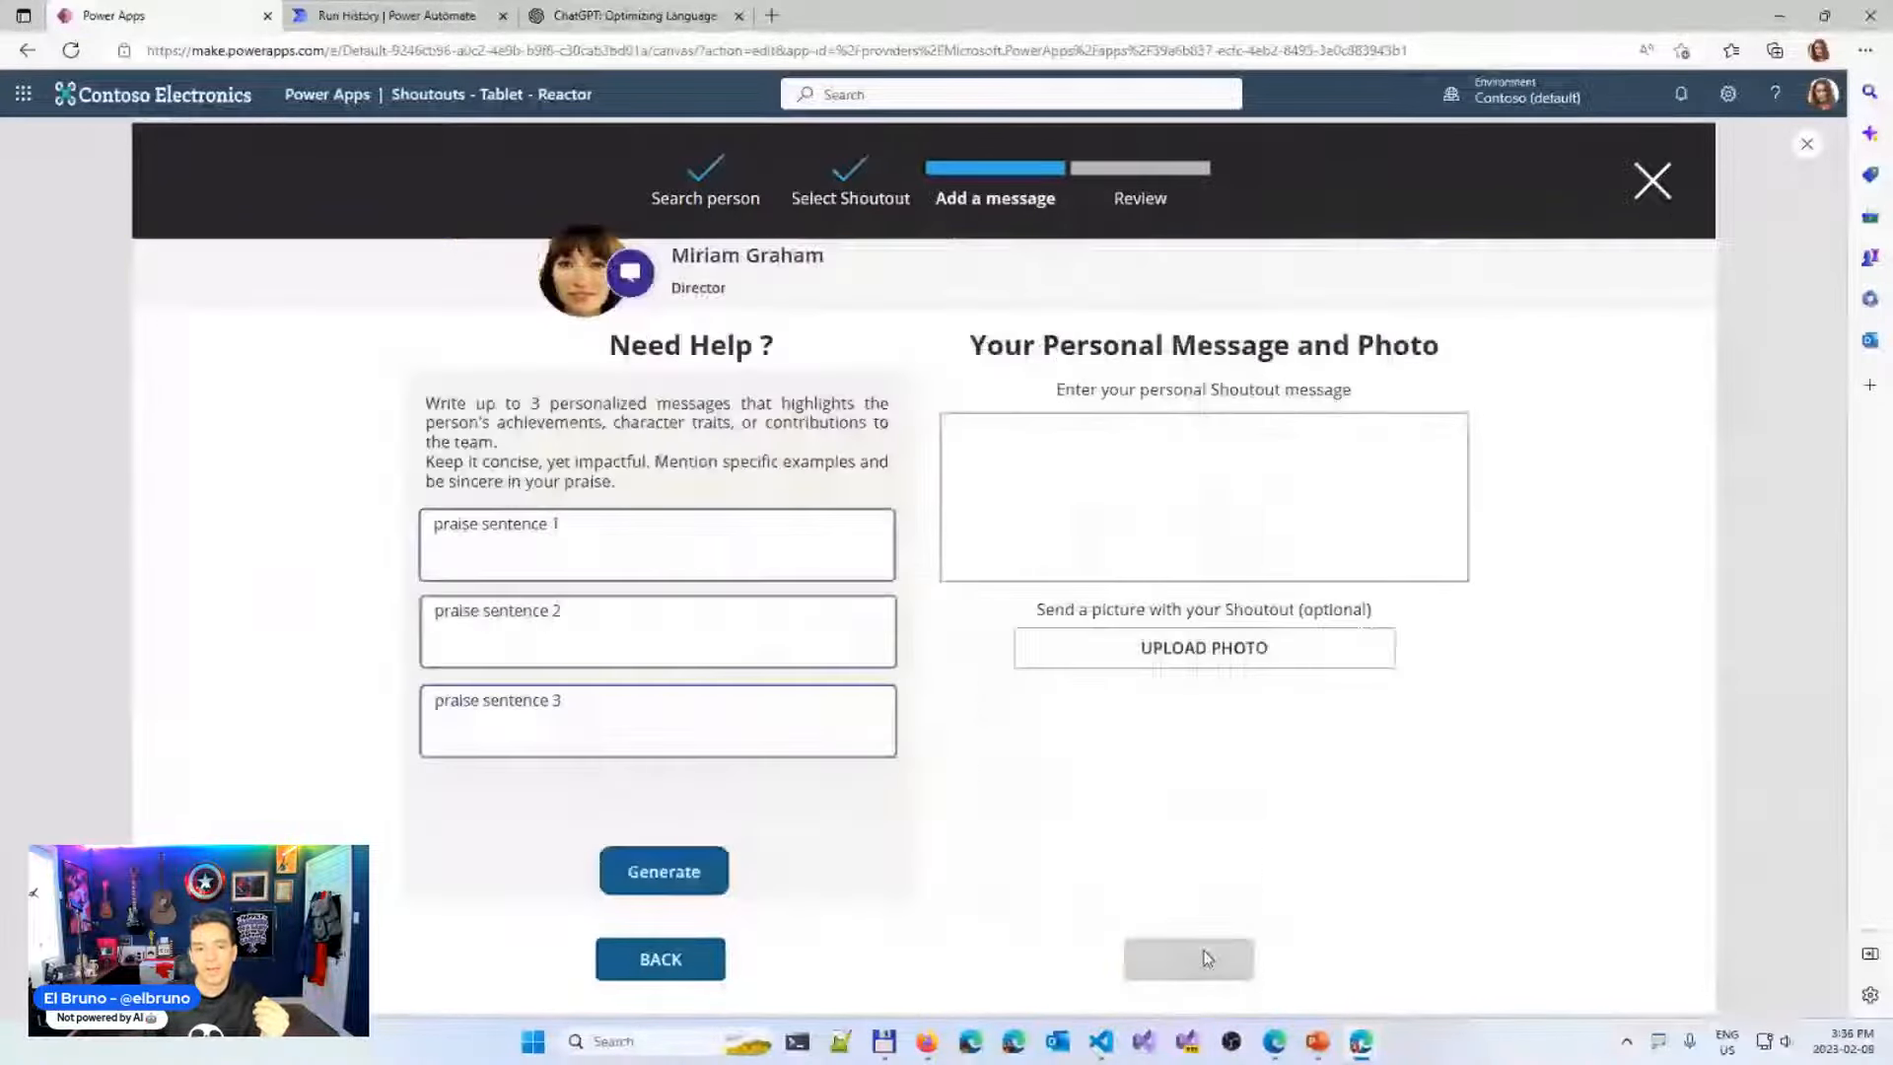
click(685, 875)
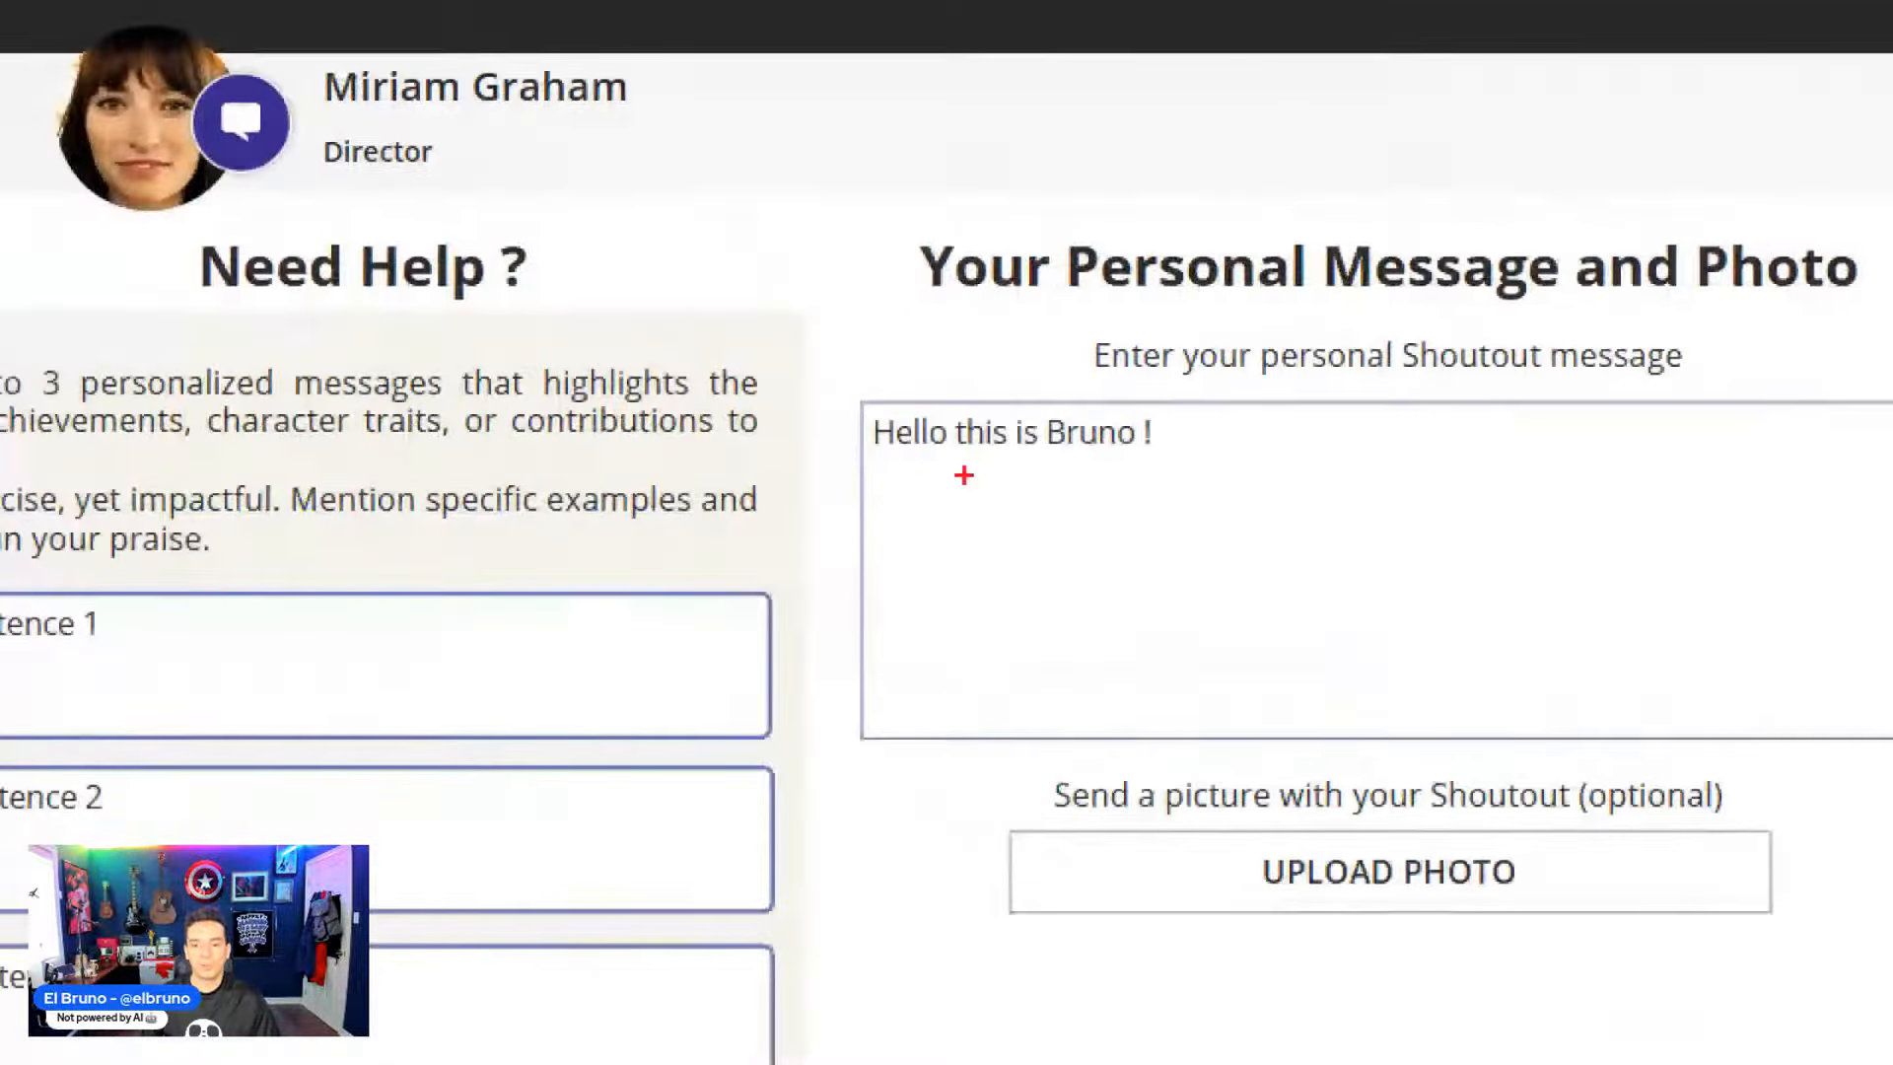
drag(933, 449, 1126, 458)
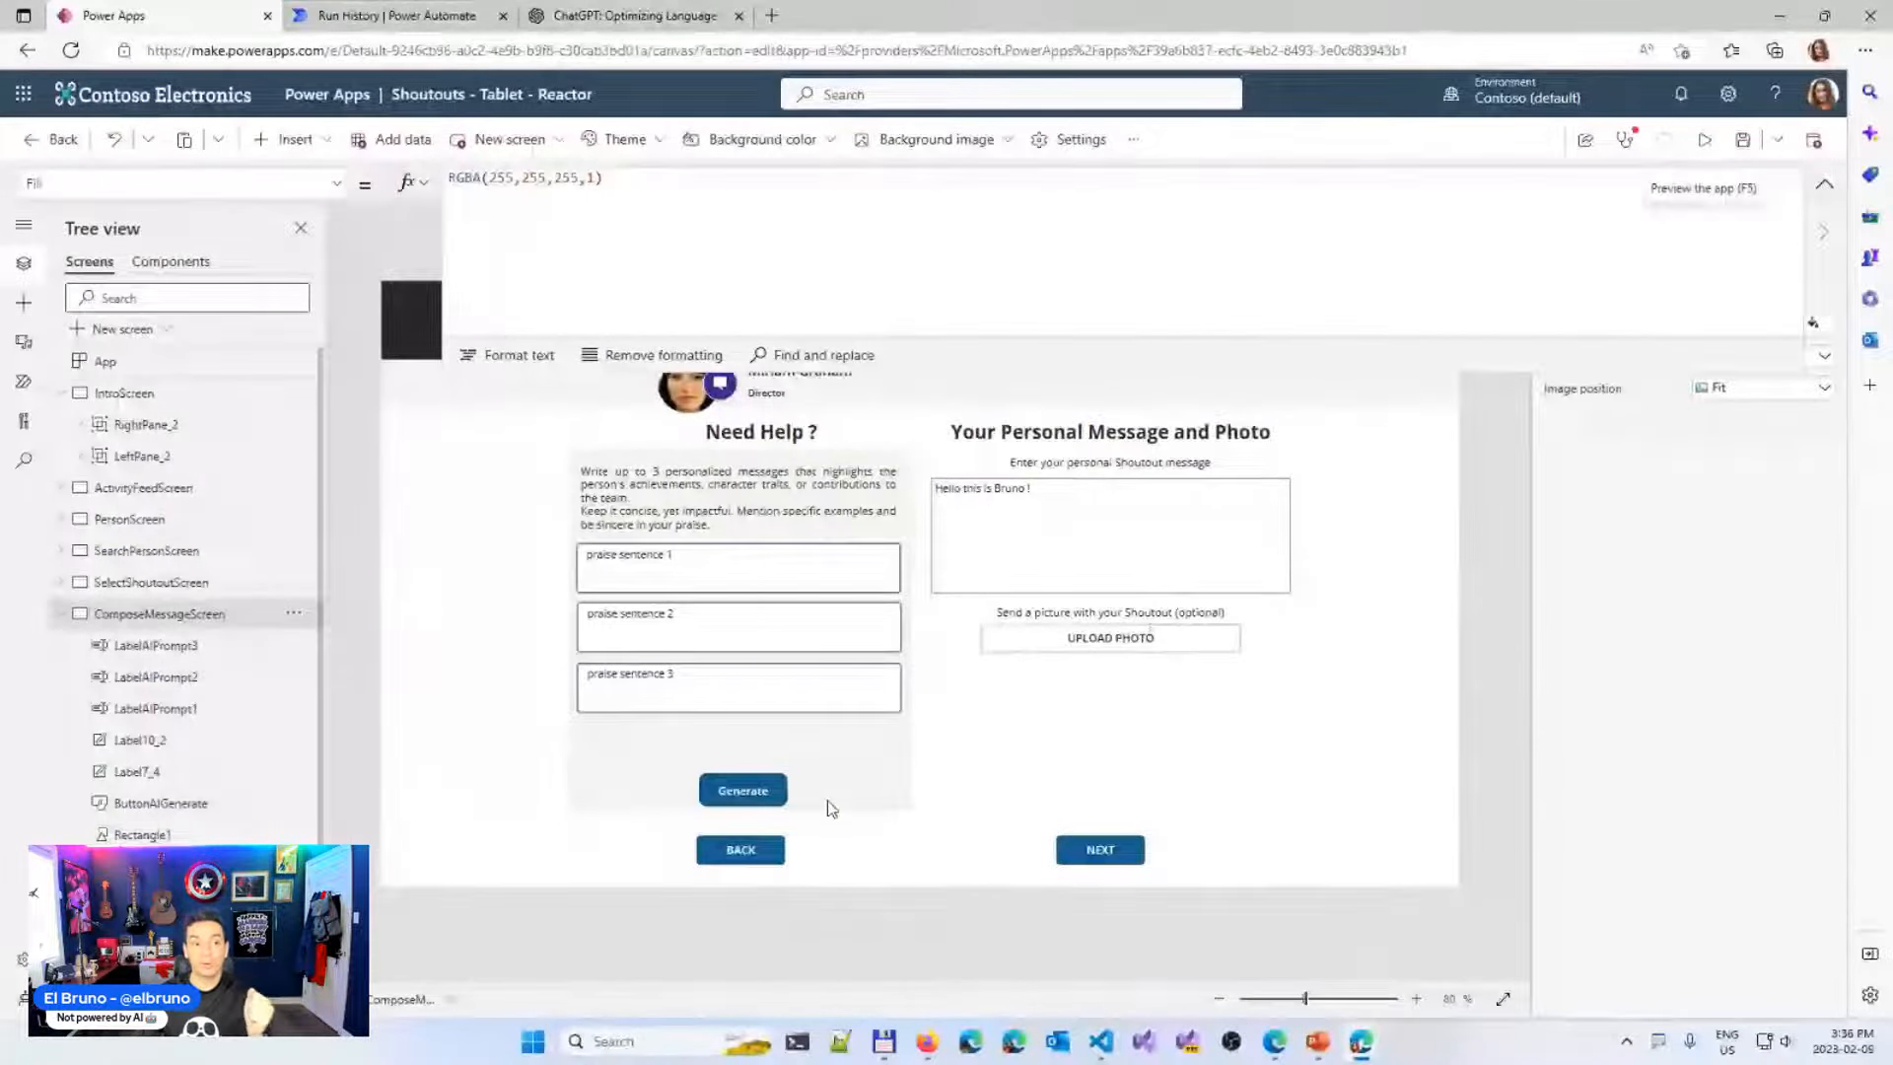
Leave the preview, select the Generate button, and add the Reactor_OpenAI_Labs flow to the app
click(744, 790)
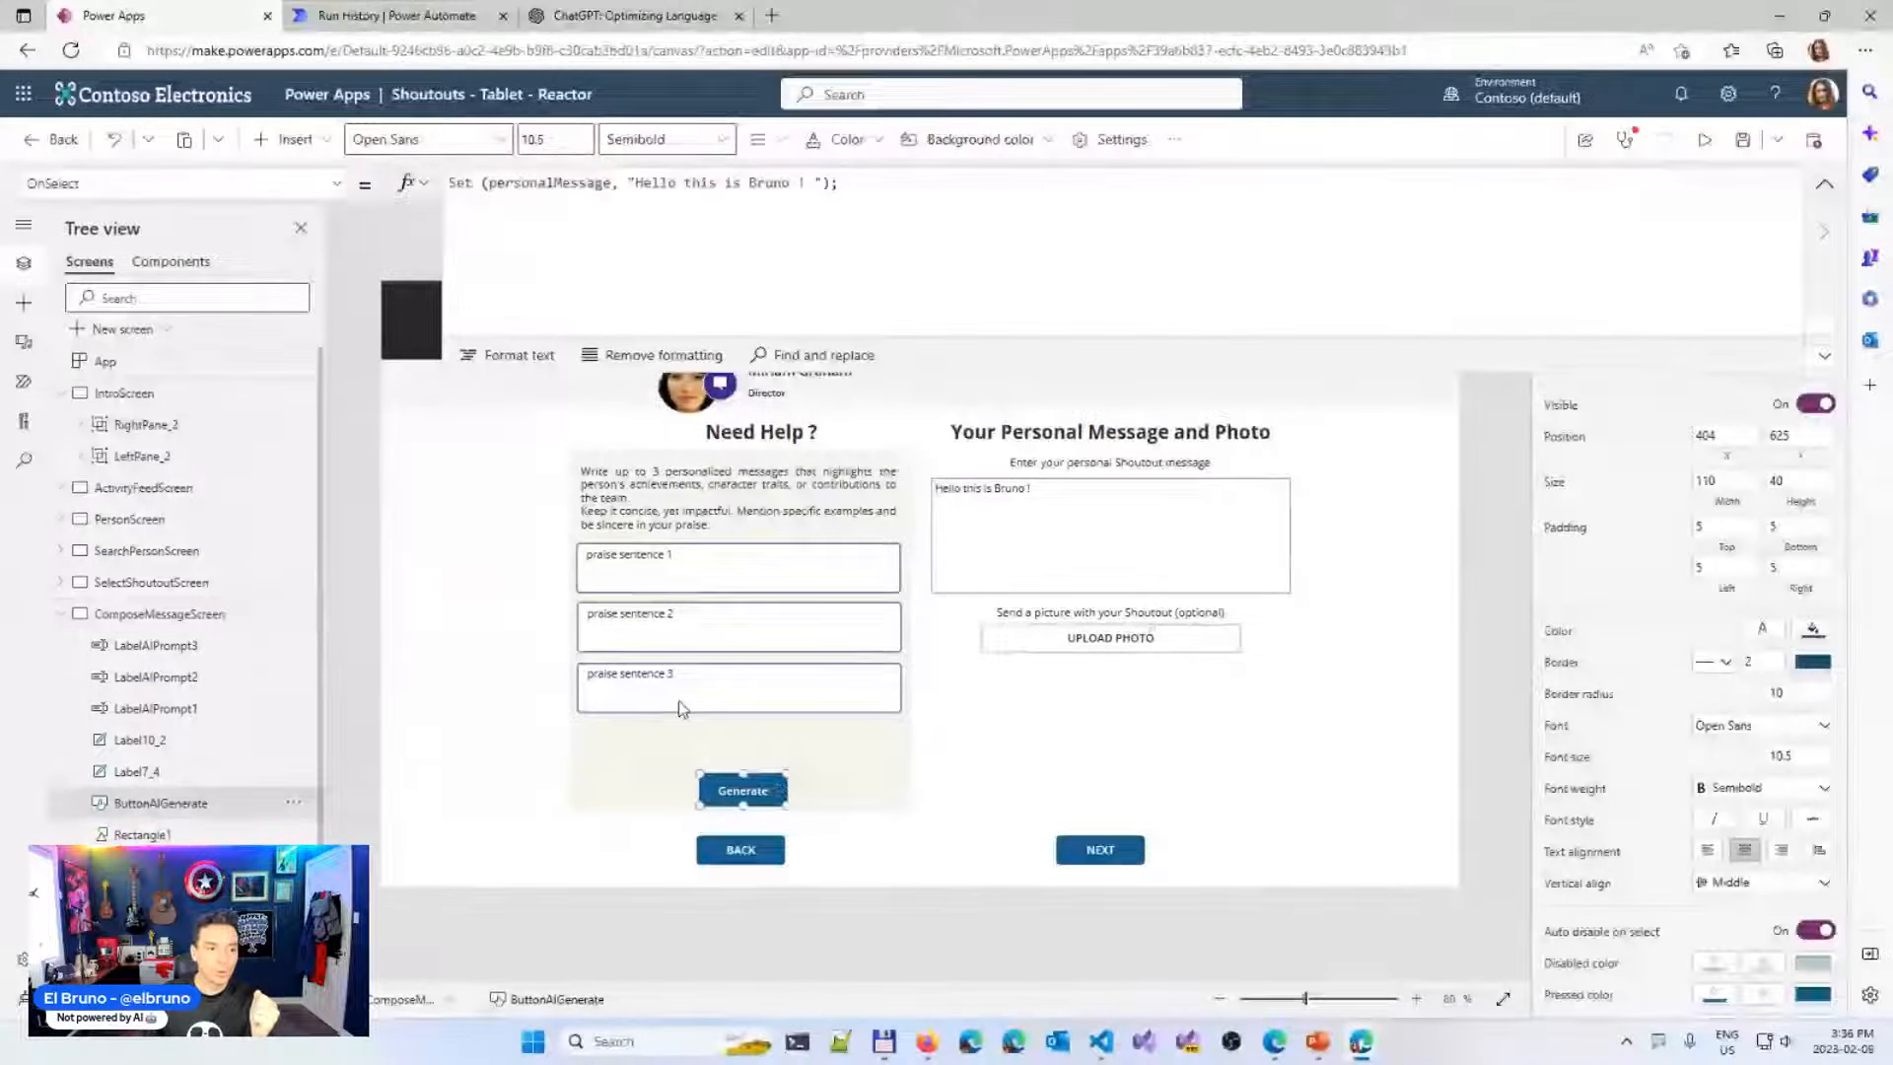
click(26, 388)
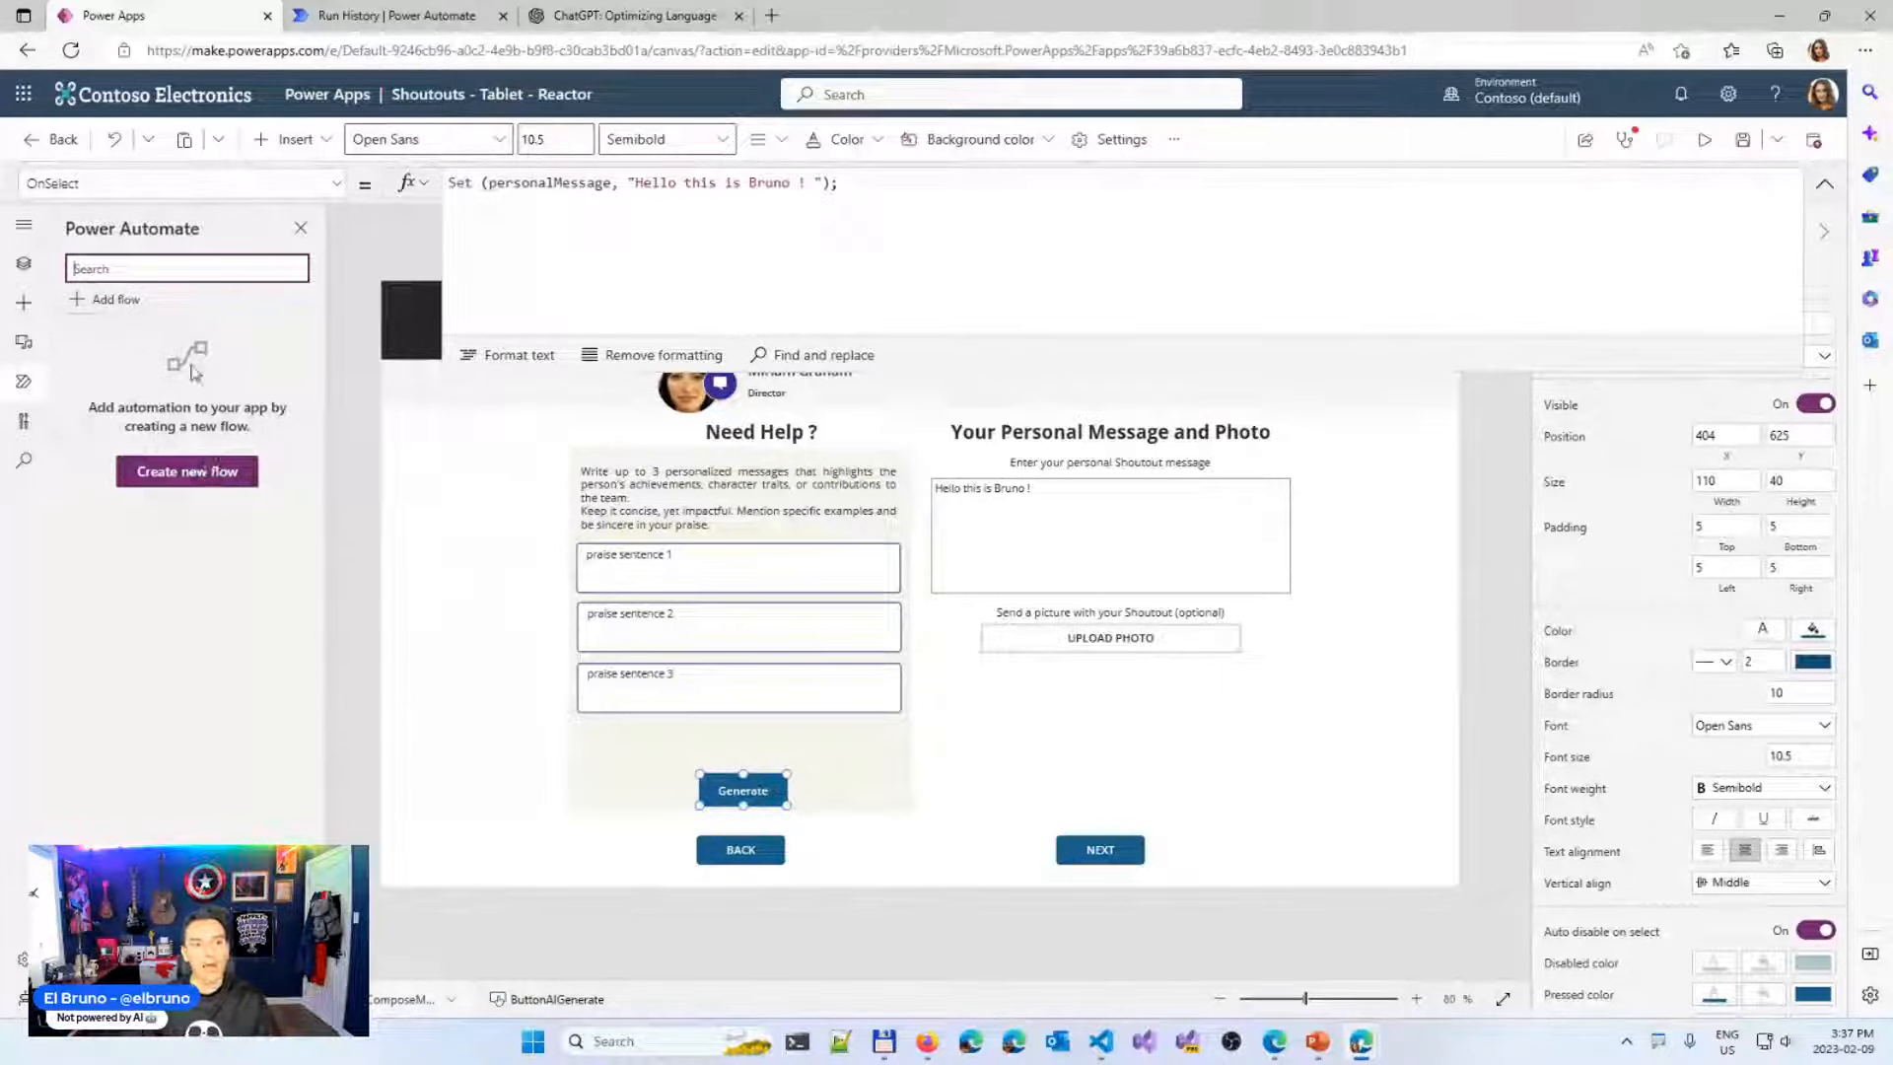
click(115, 300)
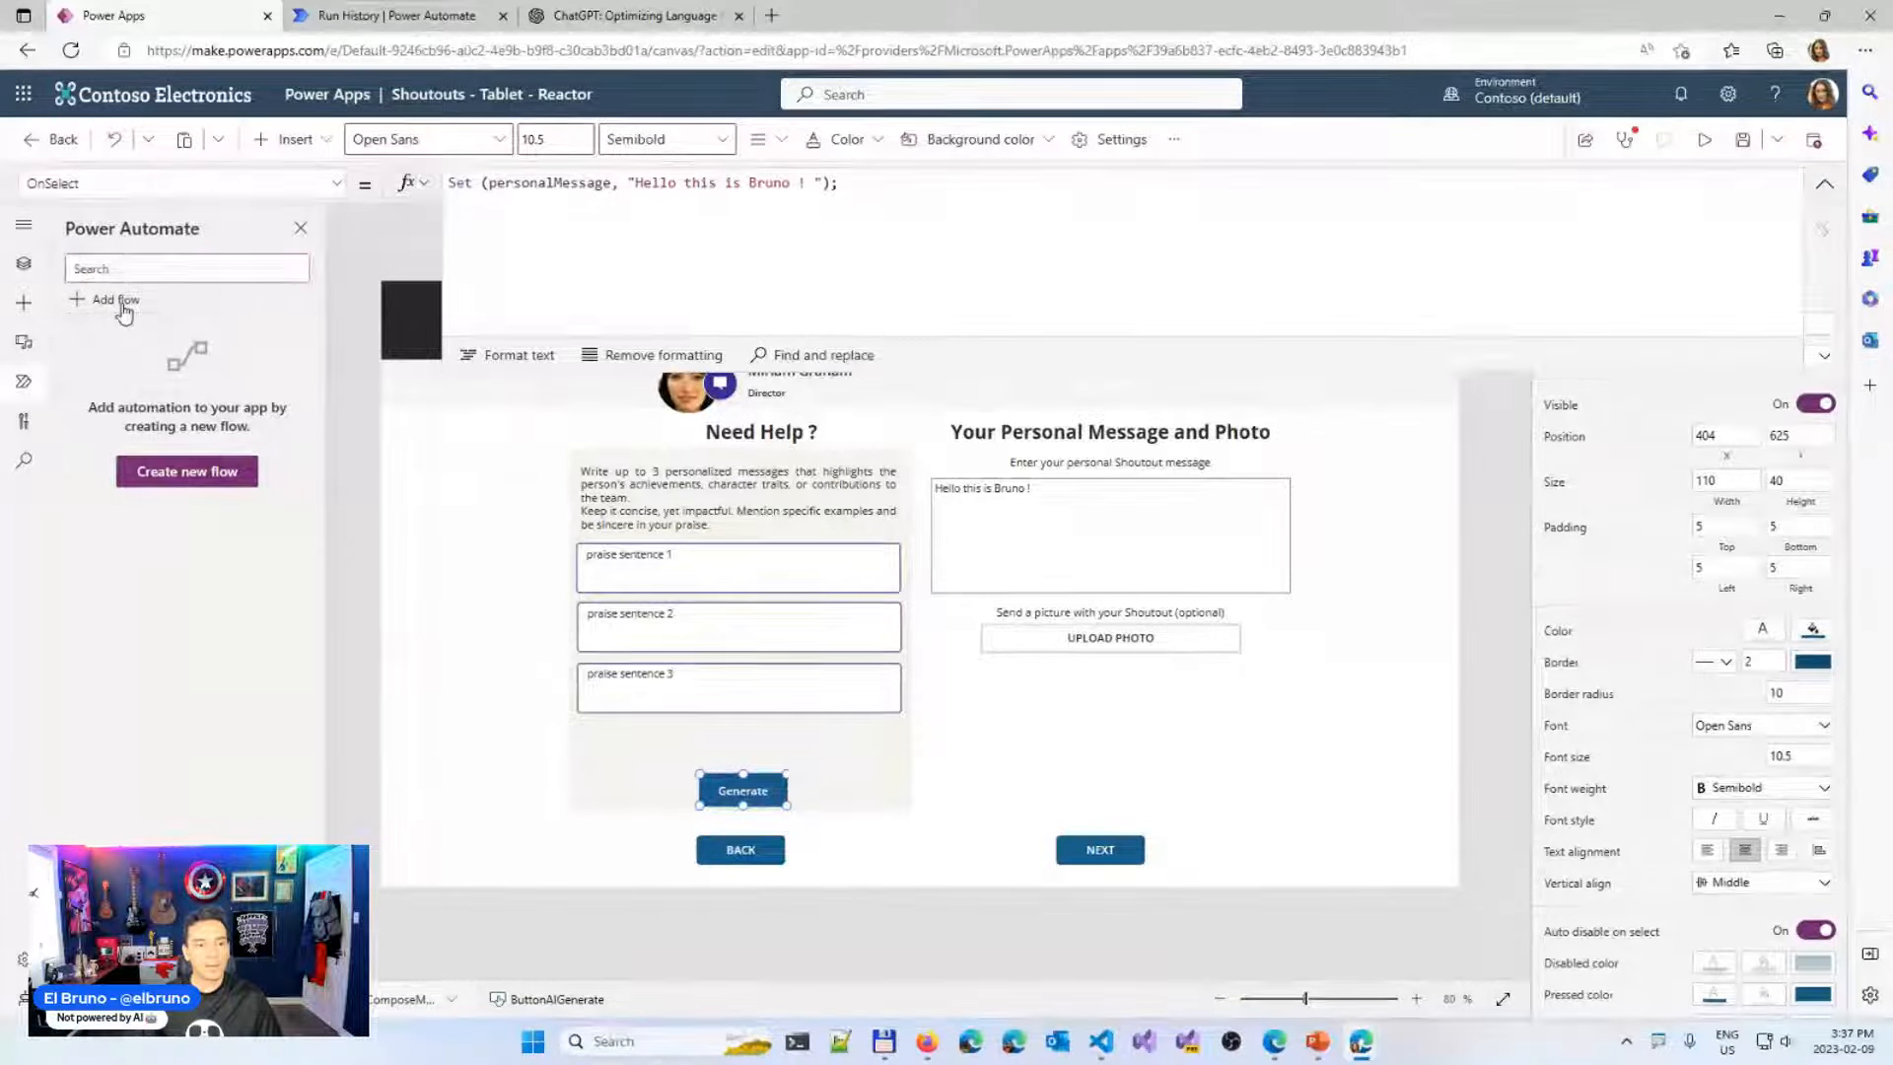
click(258, 393)
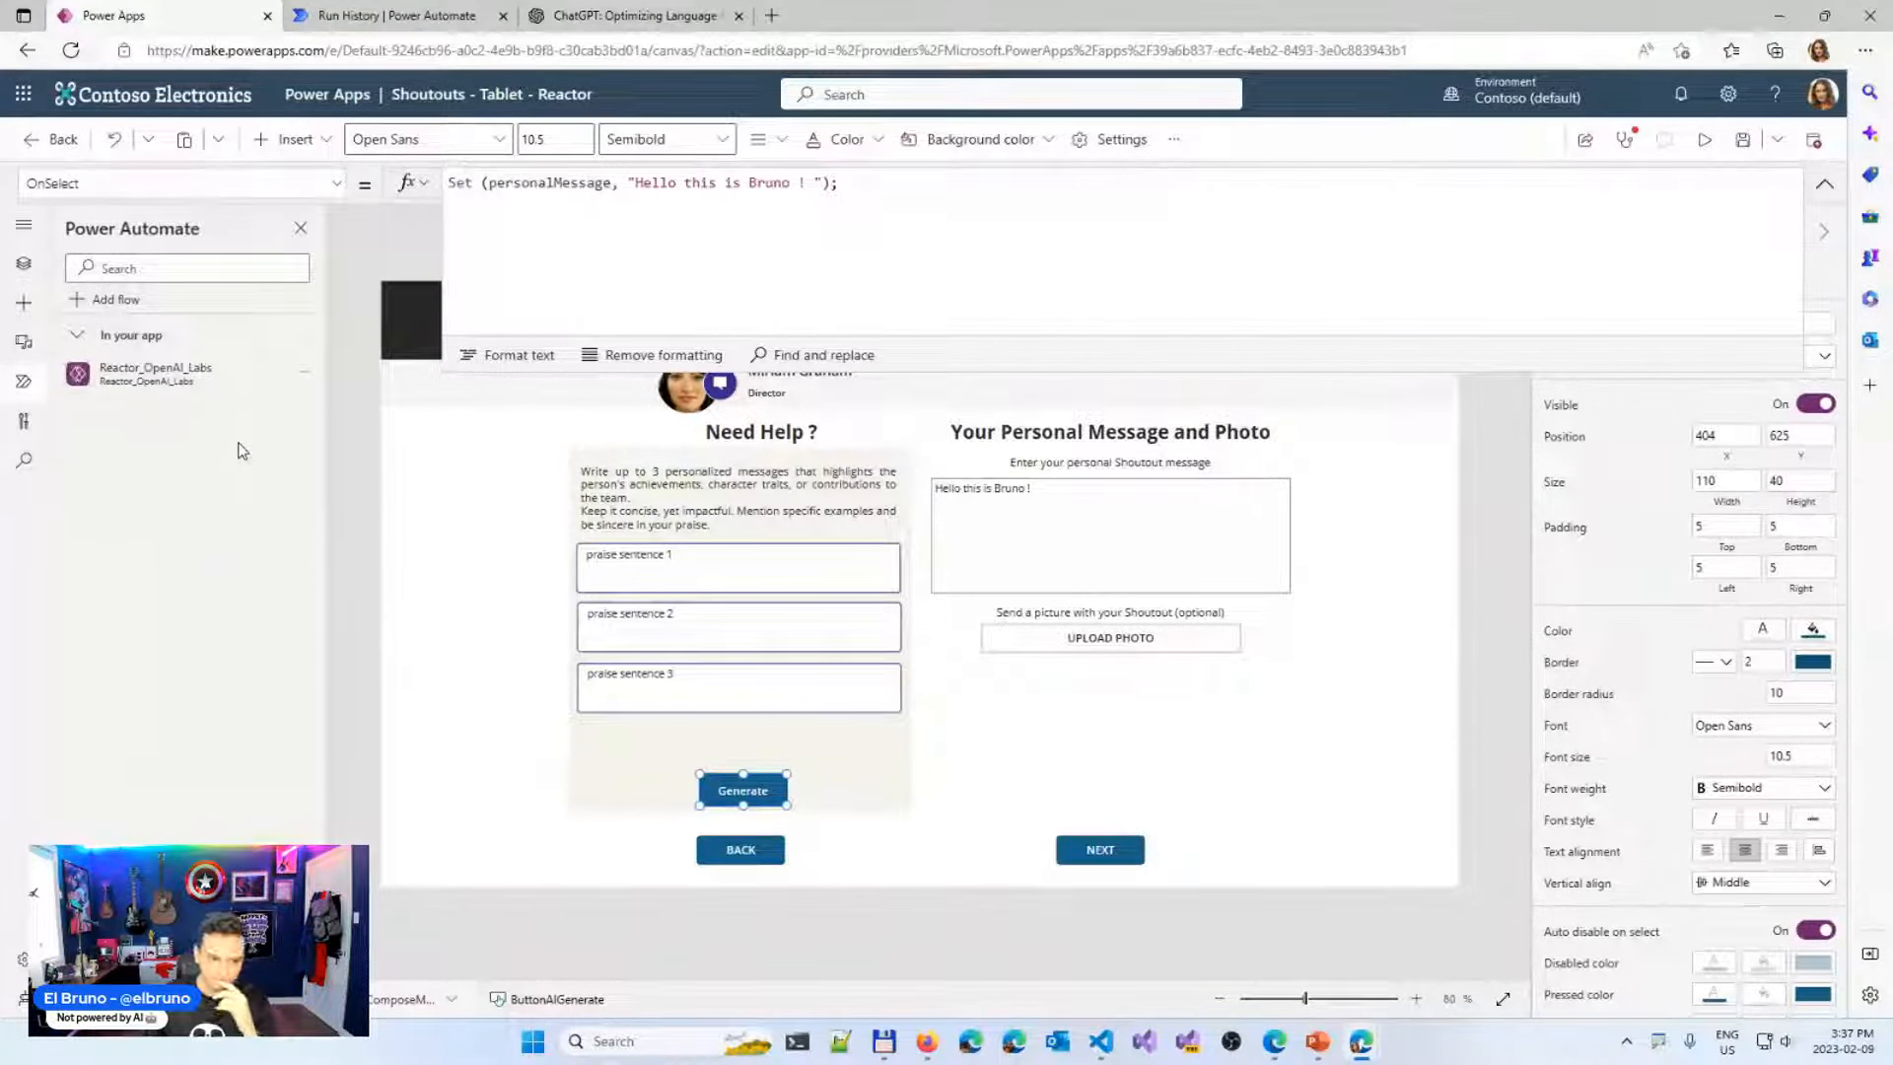
mouse_move(192, 387)
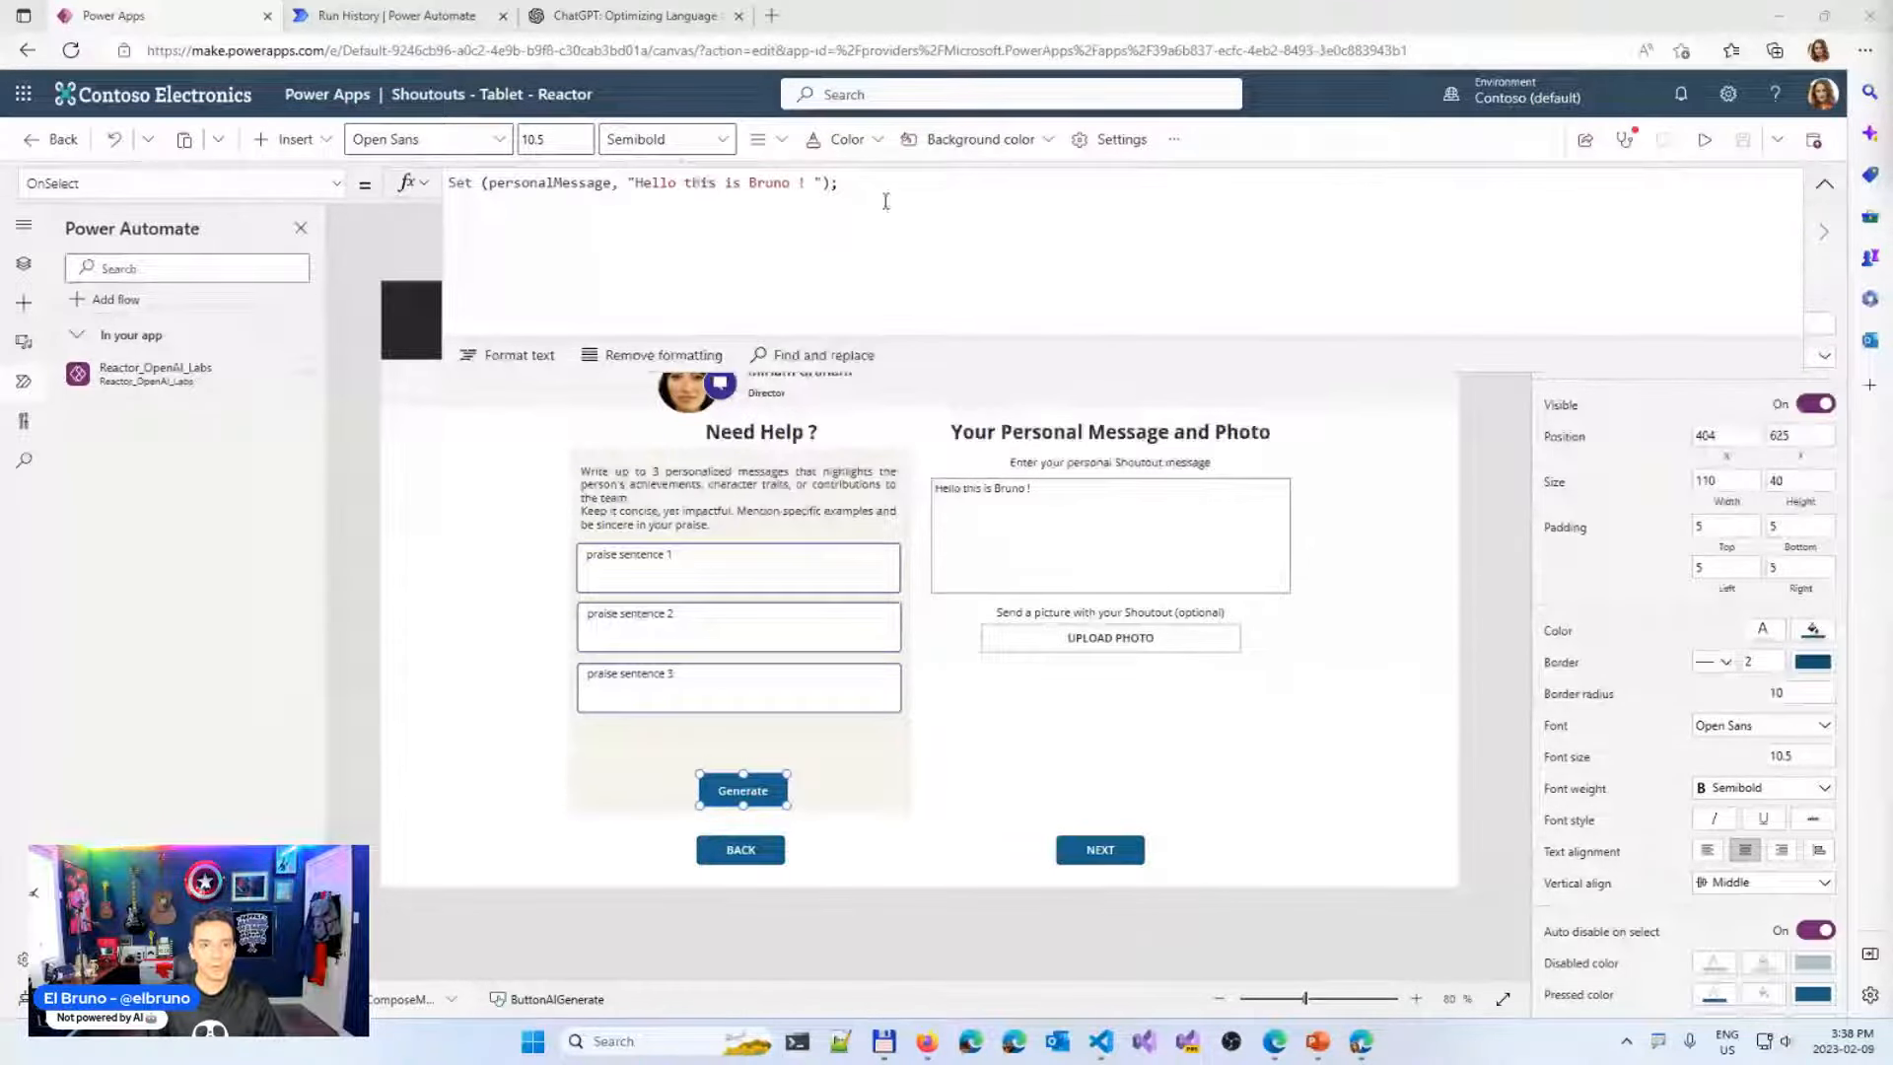
Insert formulas before the personalMessage line that build openAIPrompt from the selected user, shoutout type and three LabelAIPrompt texts, plus Notify(openAIPrompt)
click(1008, 191)
key(Home)
key(Return)
key(Return)
text(Set(openAIPrompt, Concatenate("Create a shotout or praise message for a colleague named [",_selectedUser.DisplayName, "]. ")); Set(openAIPrompt, Concatenate(openAIPrompt, "Under the category [", _selectedShoutout.Type, "]. Using the following pieces of information:")); Set(openAIPrompt, Concatenate(openAIPrompt, "[", LabelAIPrompt1.Text, "], ")); Set(openAIPrompt, Concatenate(openAIPrompt, "[", LabelAIPrompt2.Text, "], ")); Set(openAIPrompt, Concatenate(openAIPrompt, "[", LabelAIPrompt3.Text, "]"));  Notify(openAIPrompt);)
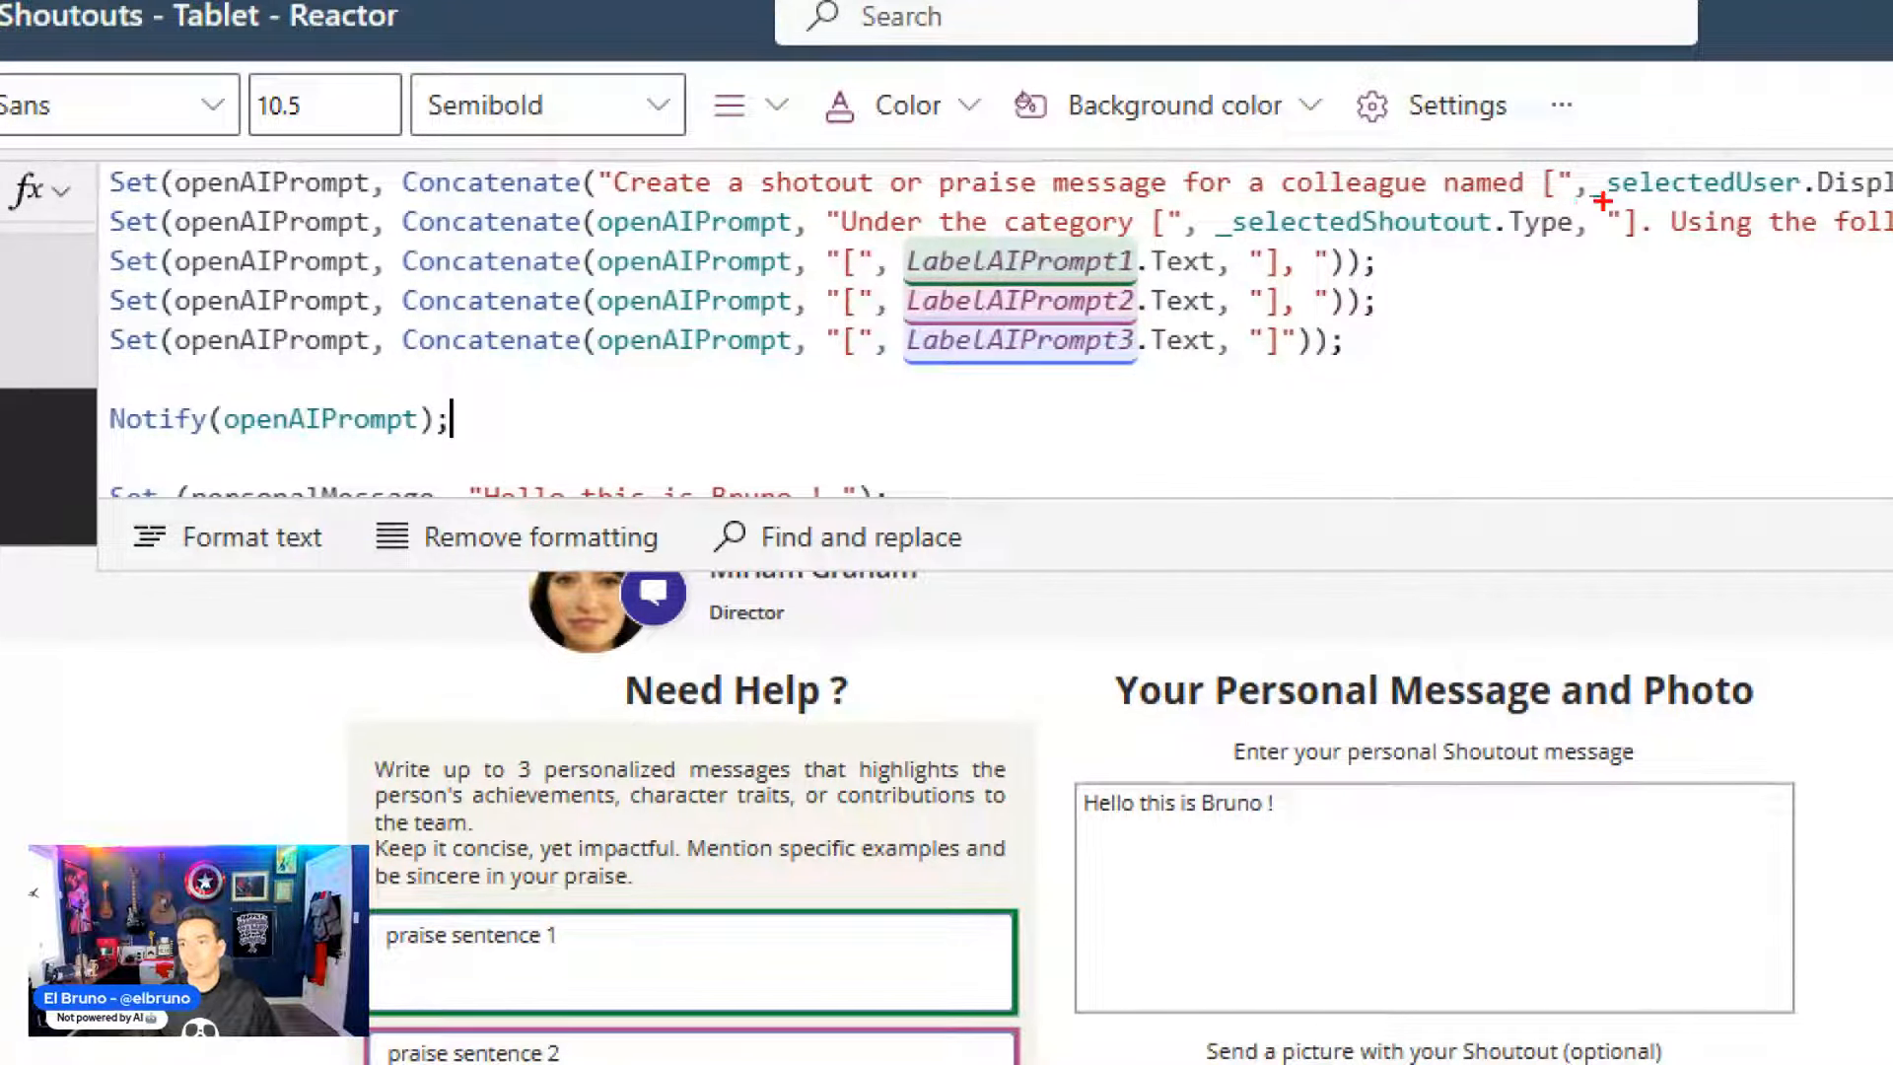
Review how the prompt formula uses _selectedUser.DisplayName, _selectedShoutout.Type and the texts of LabelAIPrompt1, LabelAIPrompt2 and LabelAIPrompt3
drag(1602, 201, 1878, 205)
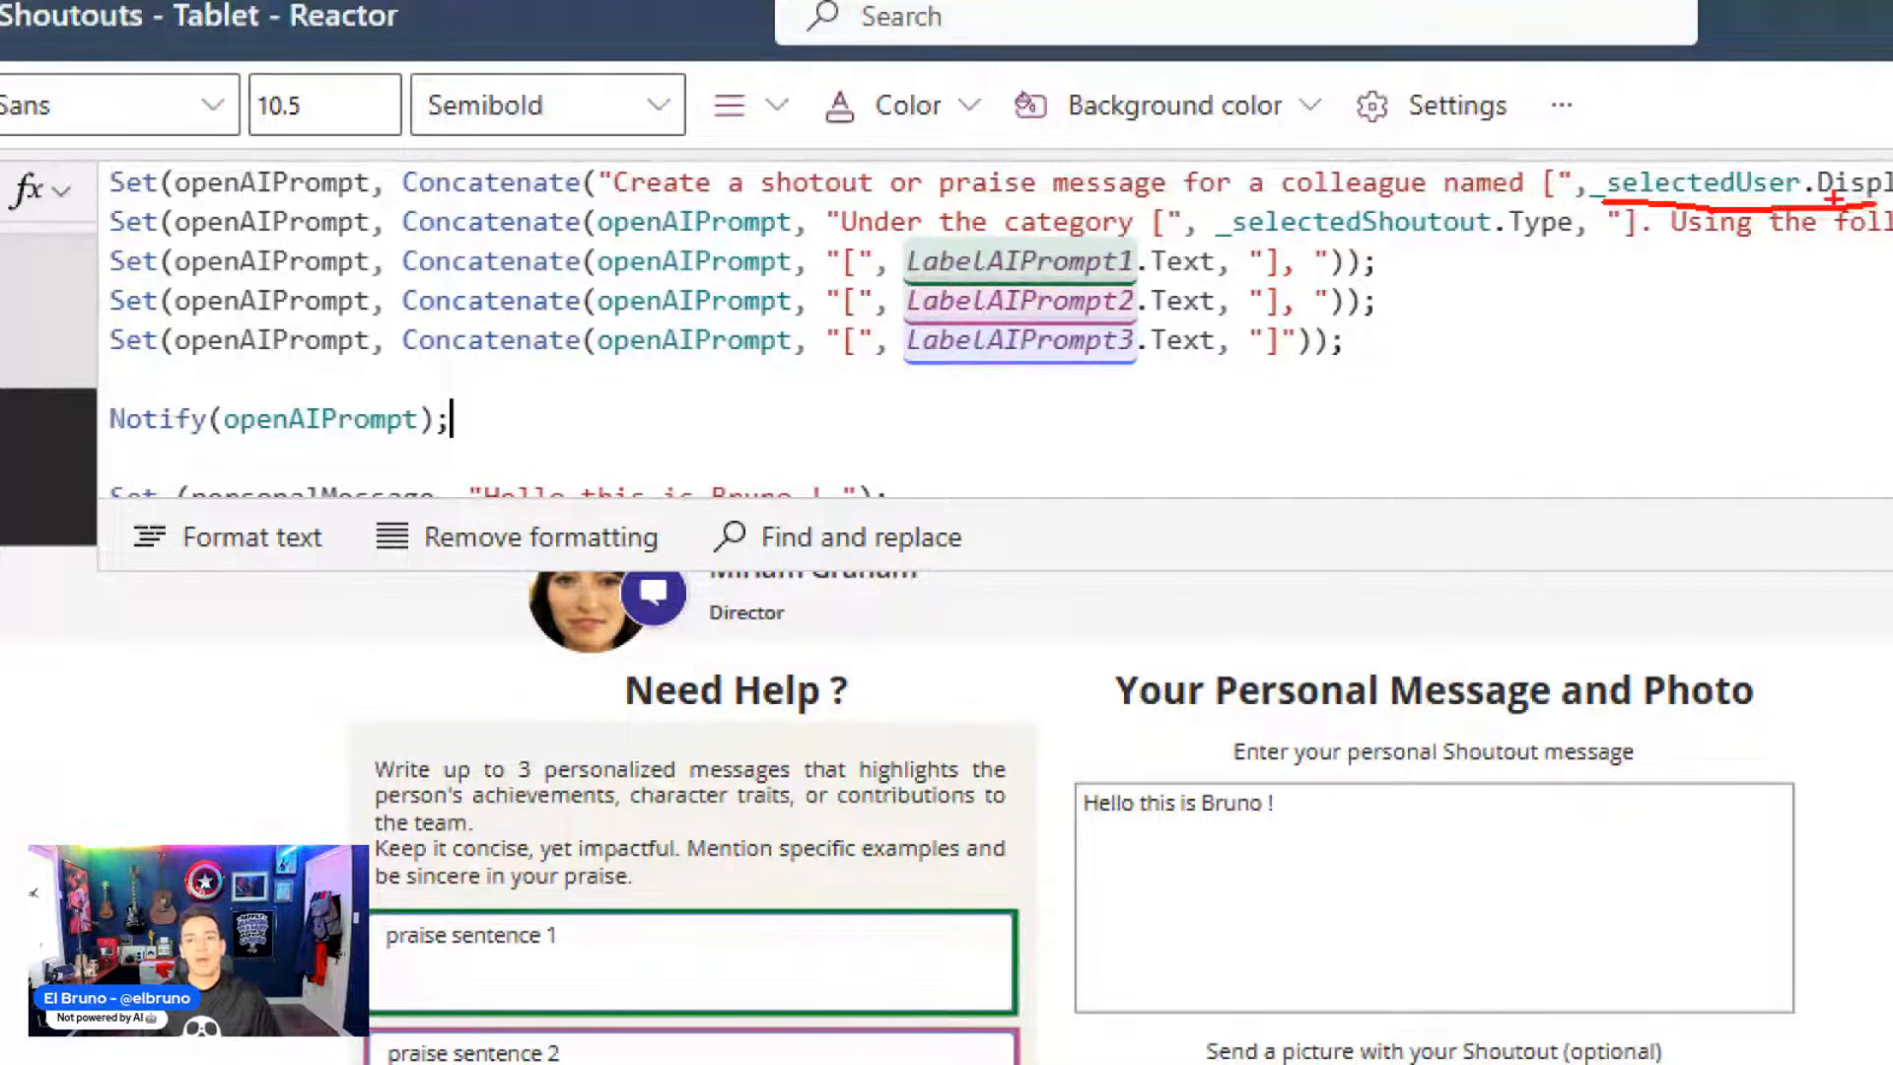
drag(1266, 243, 1568, 238)
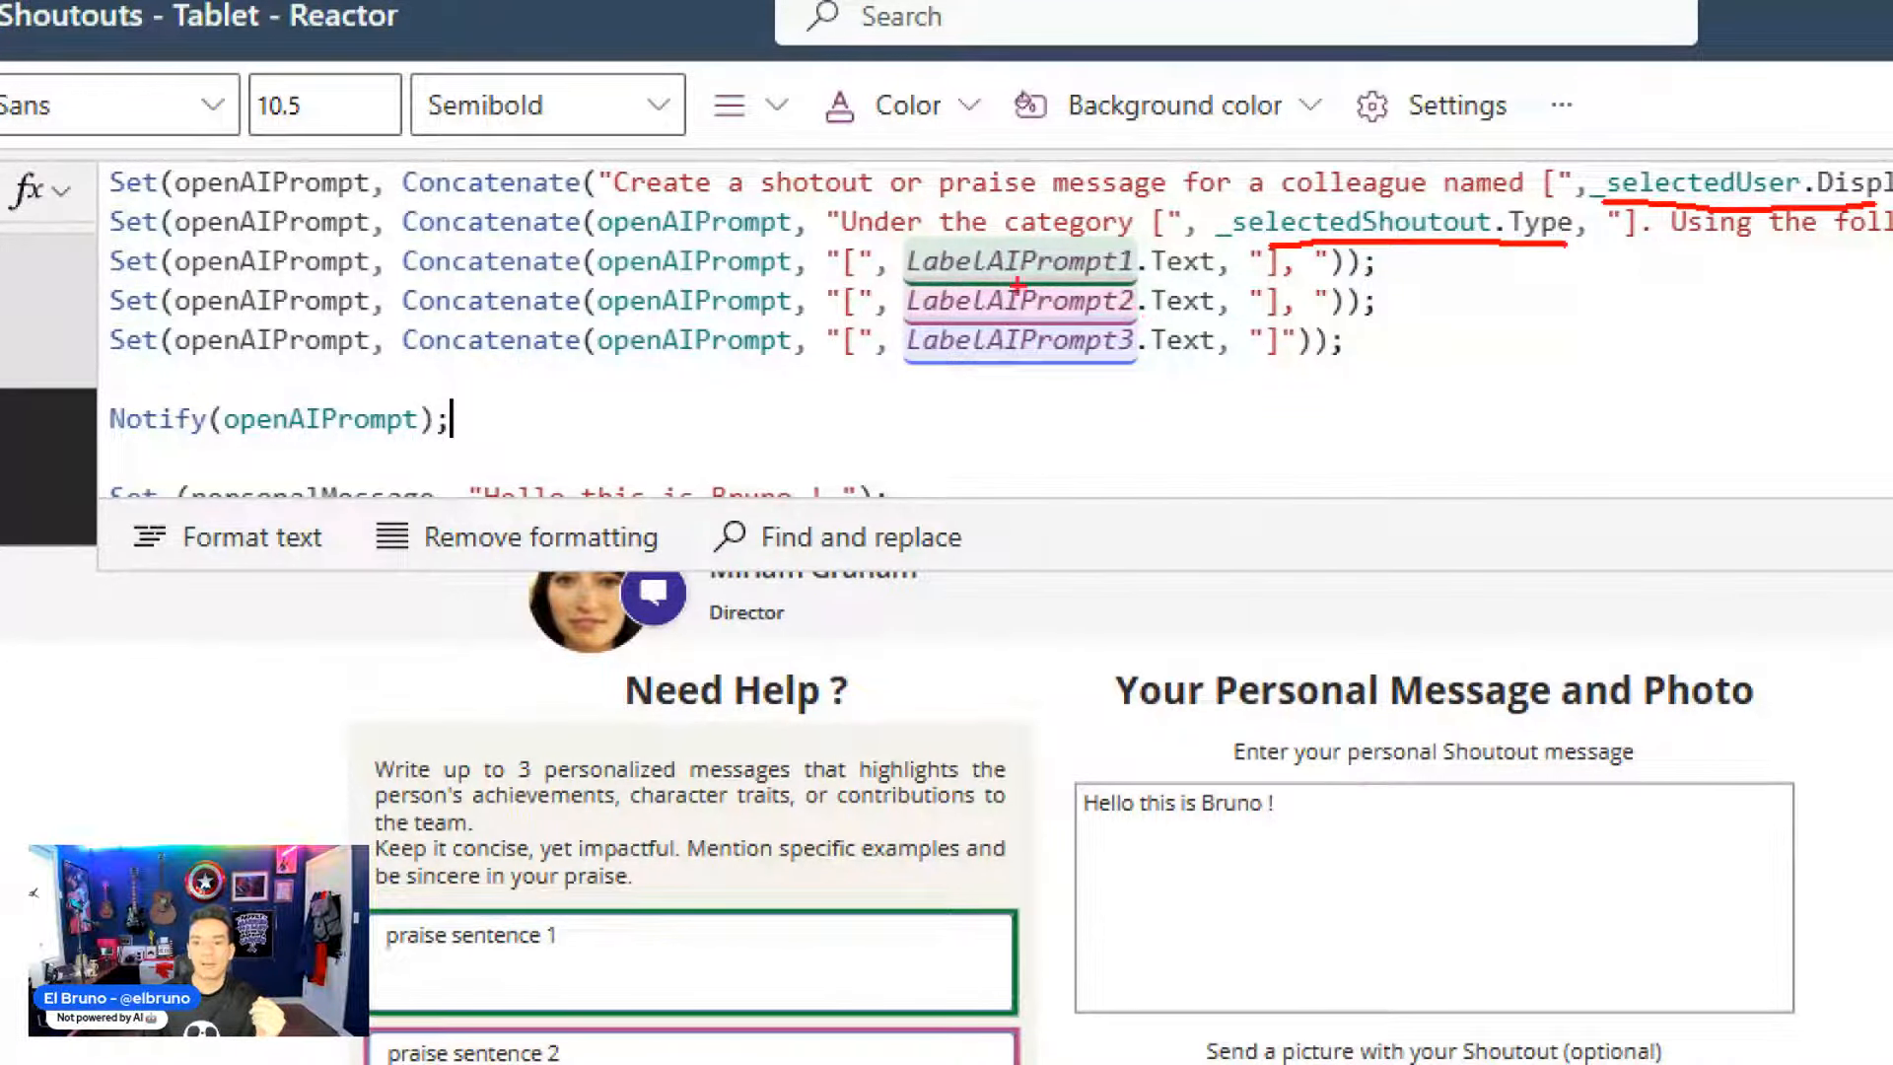
drag(929, 283, 1228, 279)
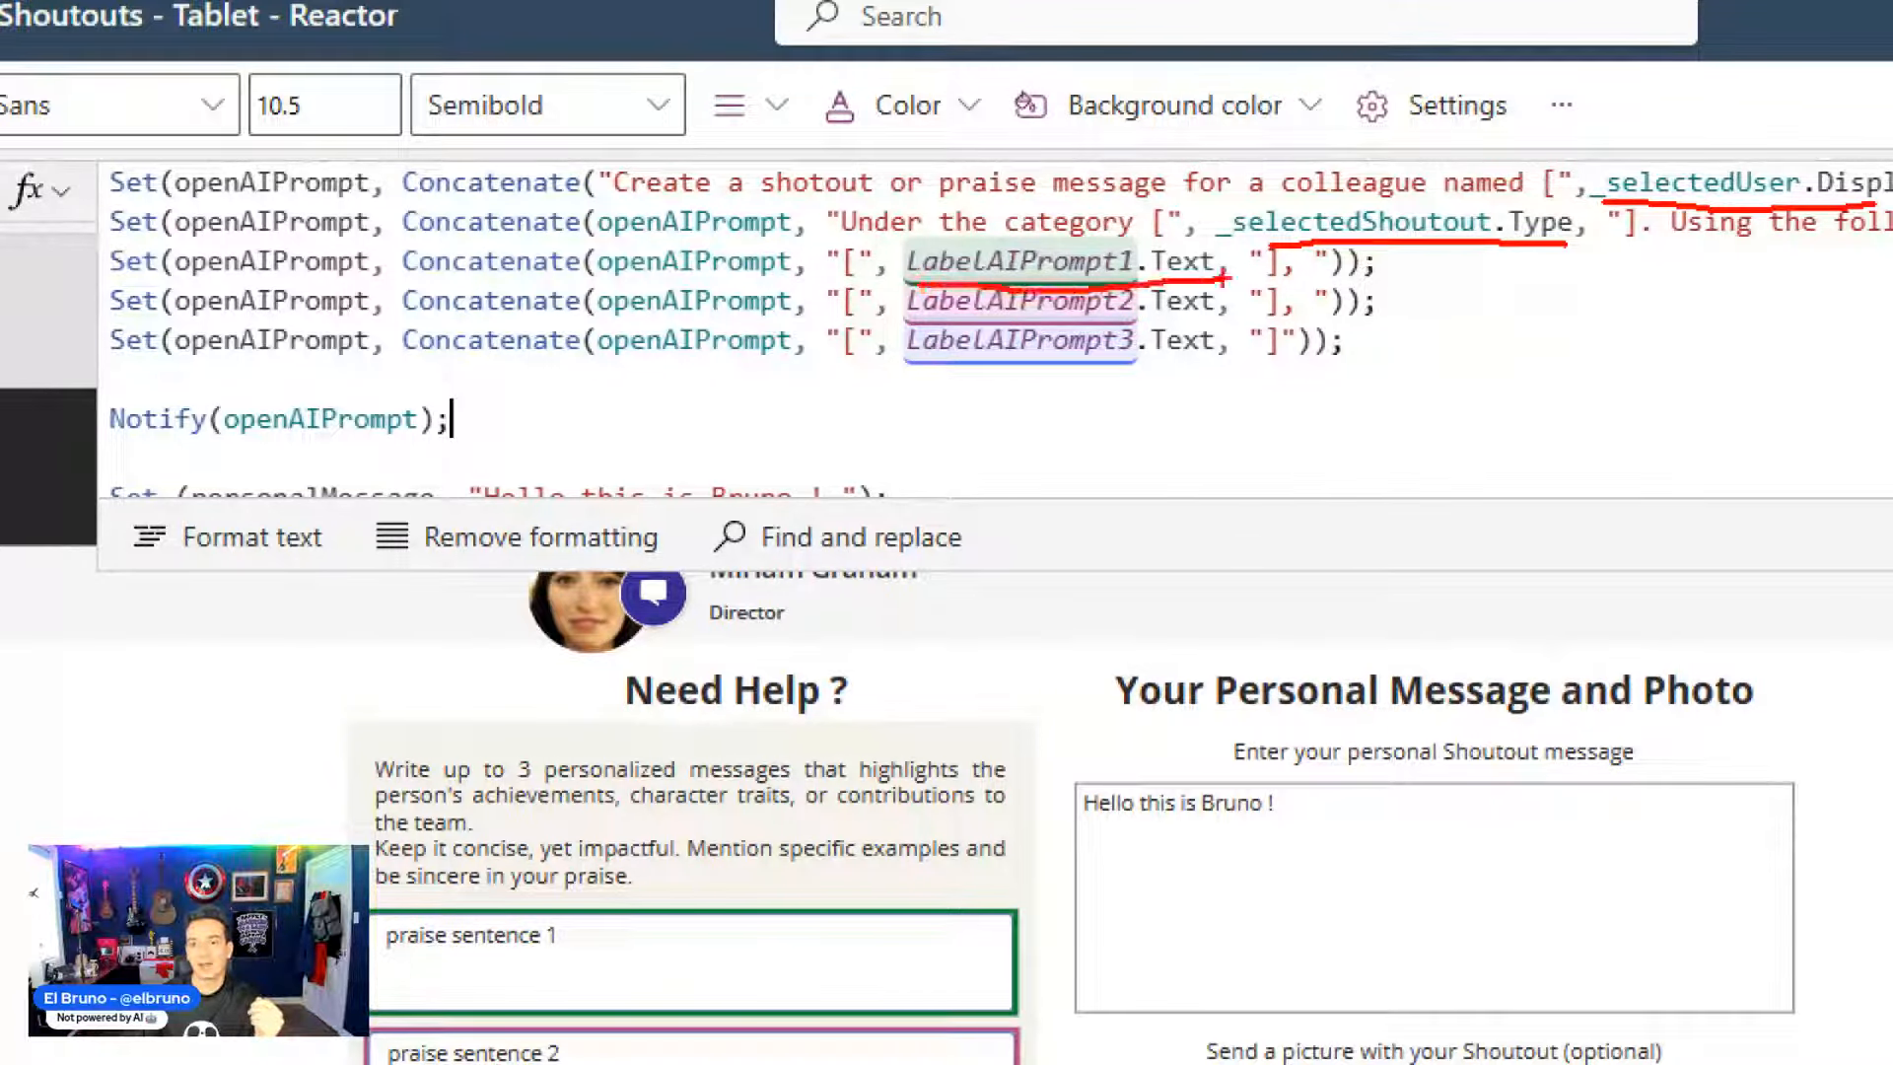
drag(935, 318, 1241, 316)
drag(935, 363, 1199, 371)
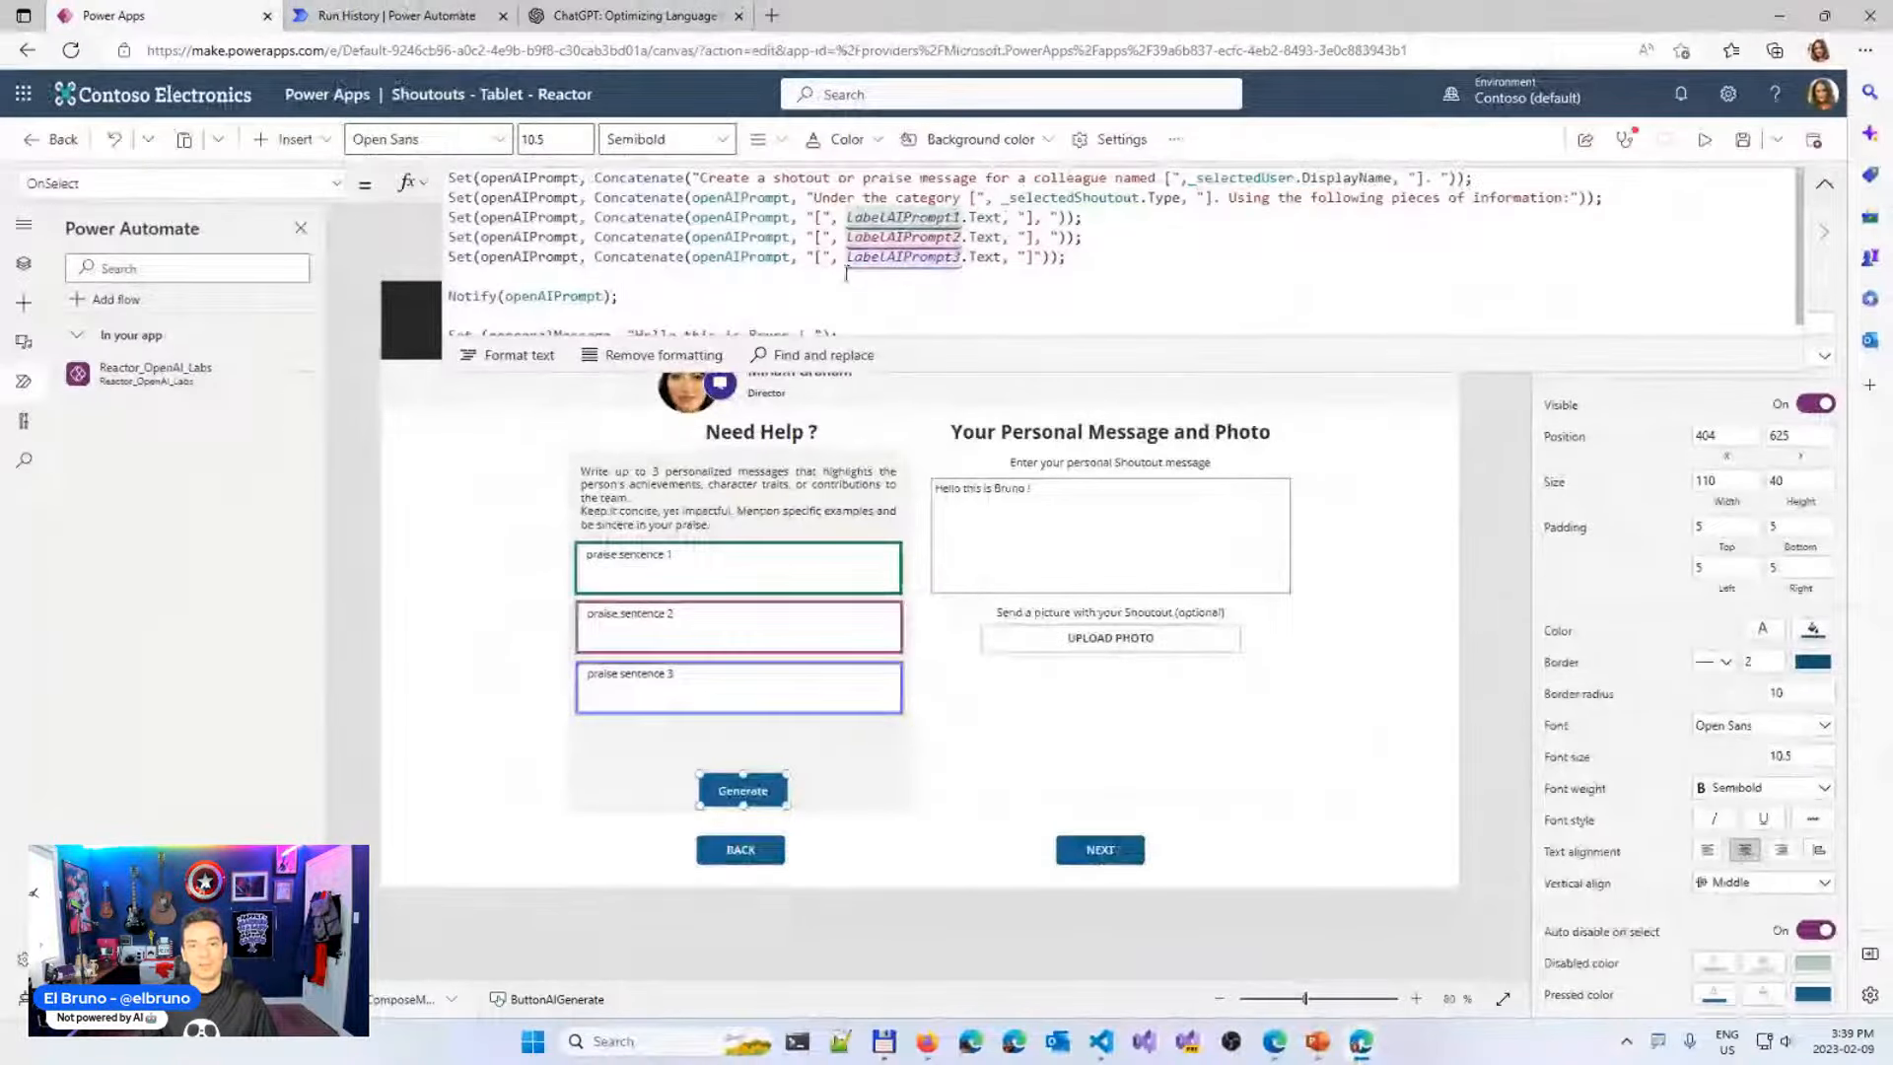
Replace the greeting text in the Set personalMessage line with the openAIPrompt variable
click(715, 306)
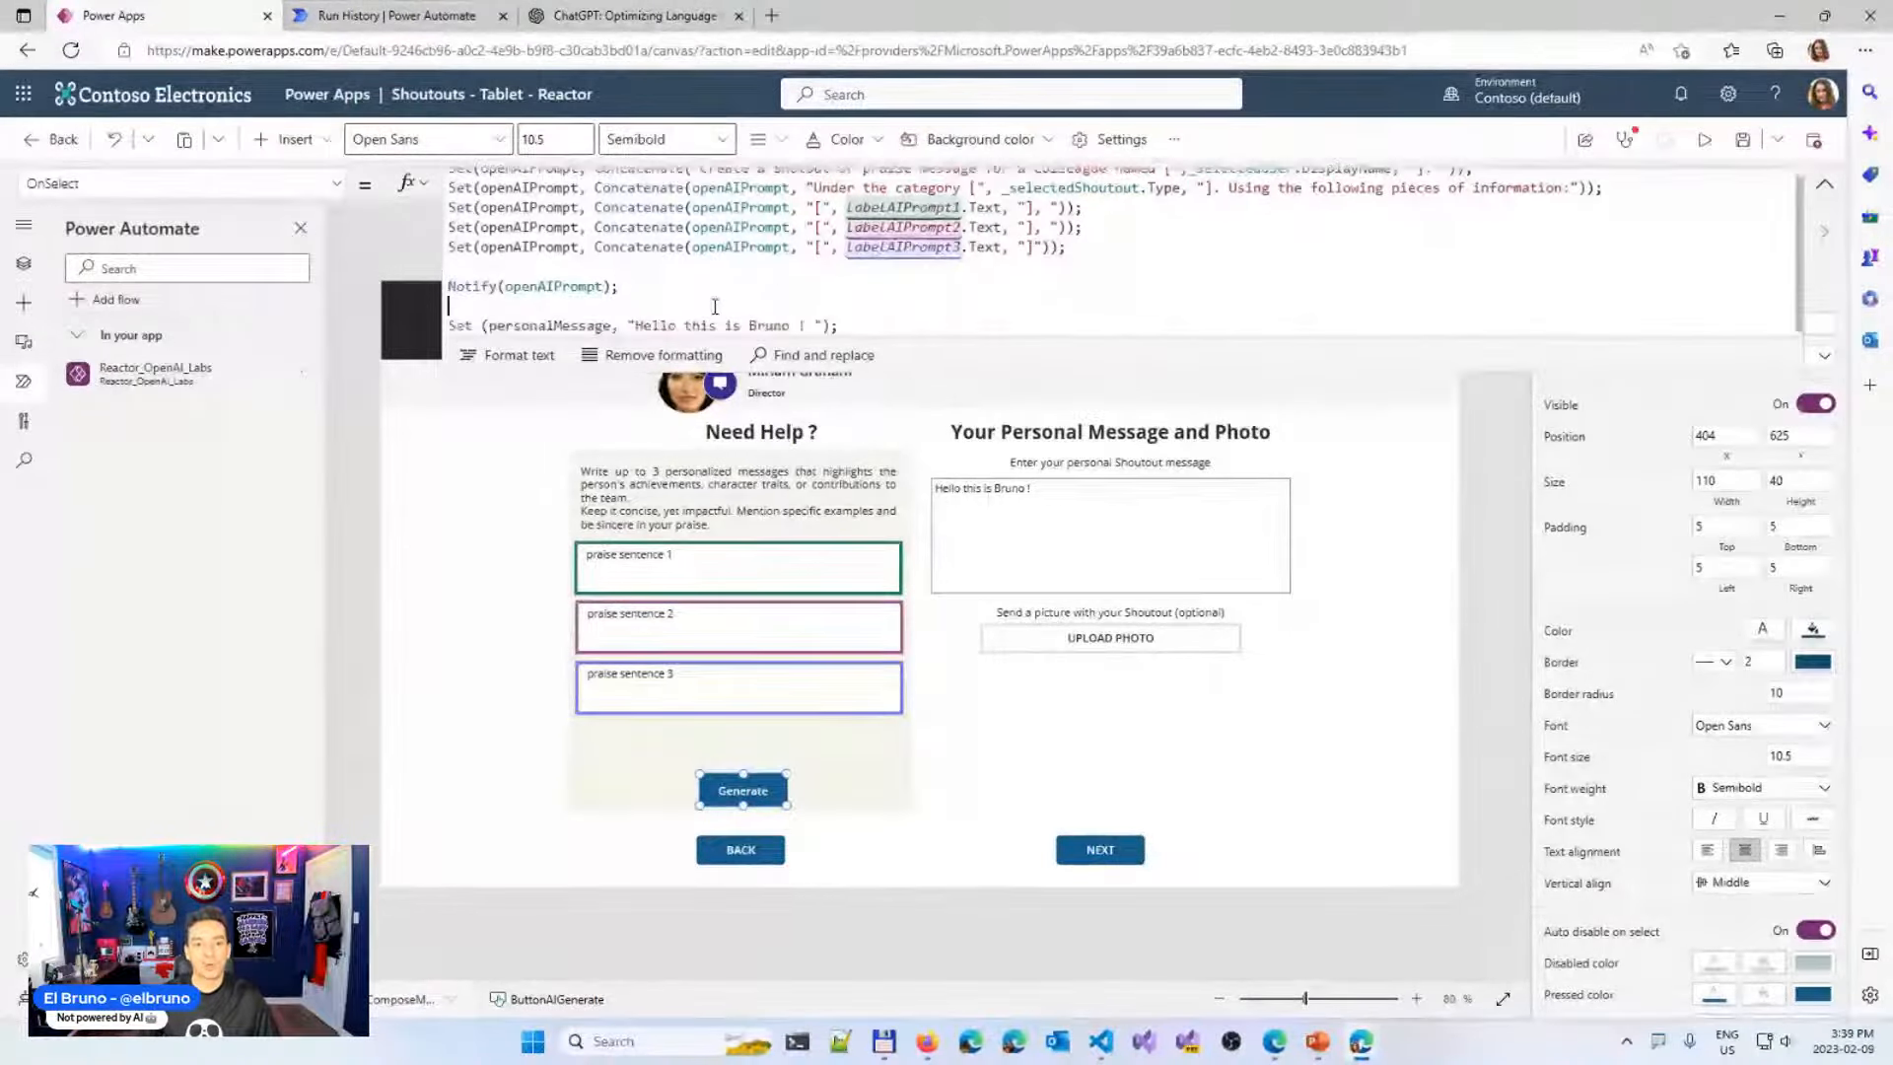
key(Down)
key(End)
key(Left)
key(Left)
key(ctrl+shift+Left)
key(ctrl+shift+Left)
key(ctrl+shift+Left)
key(ctrl+shift+Left)
key(ctrl+shift+Left)
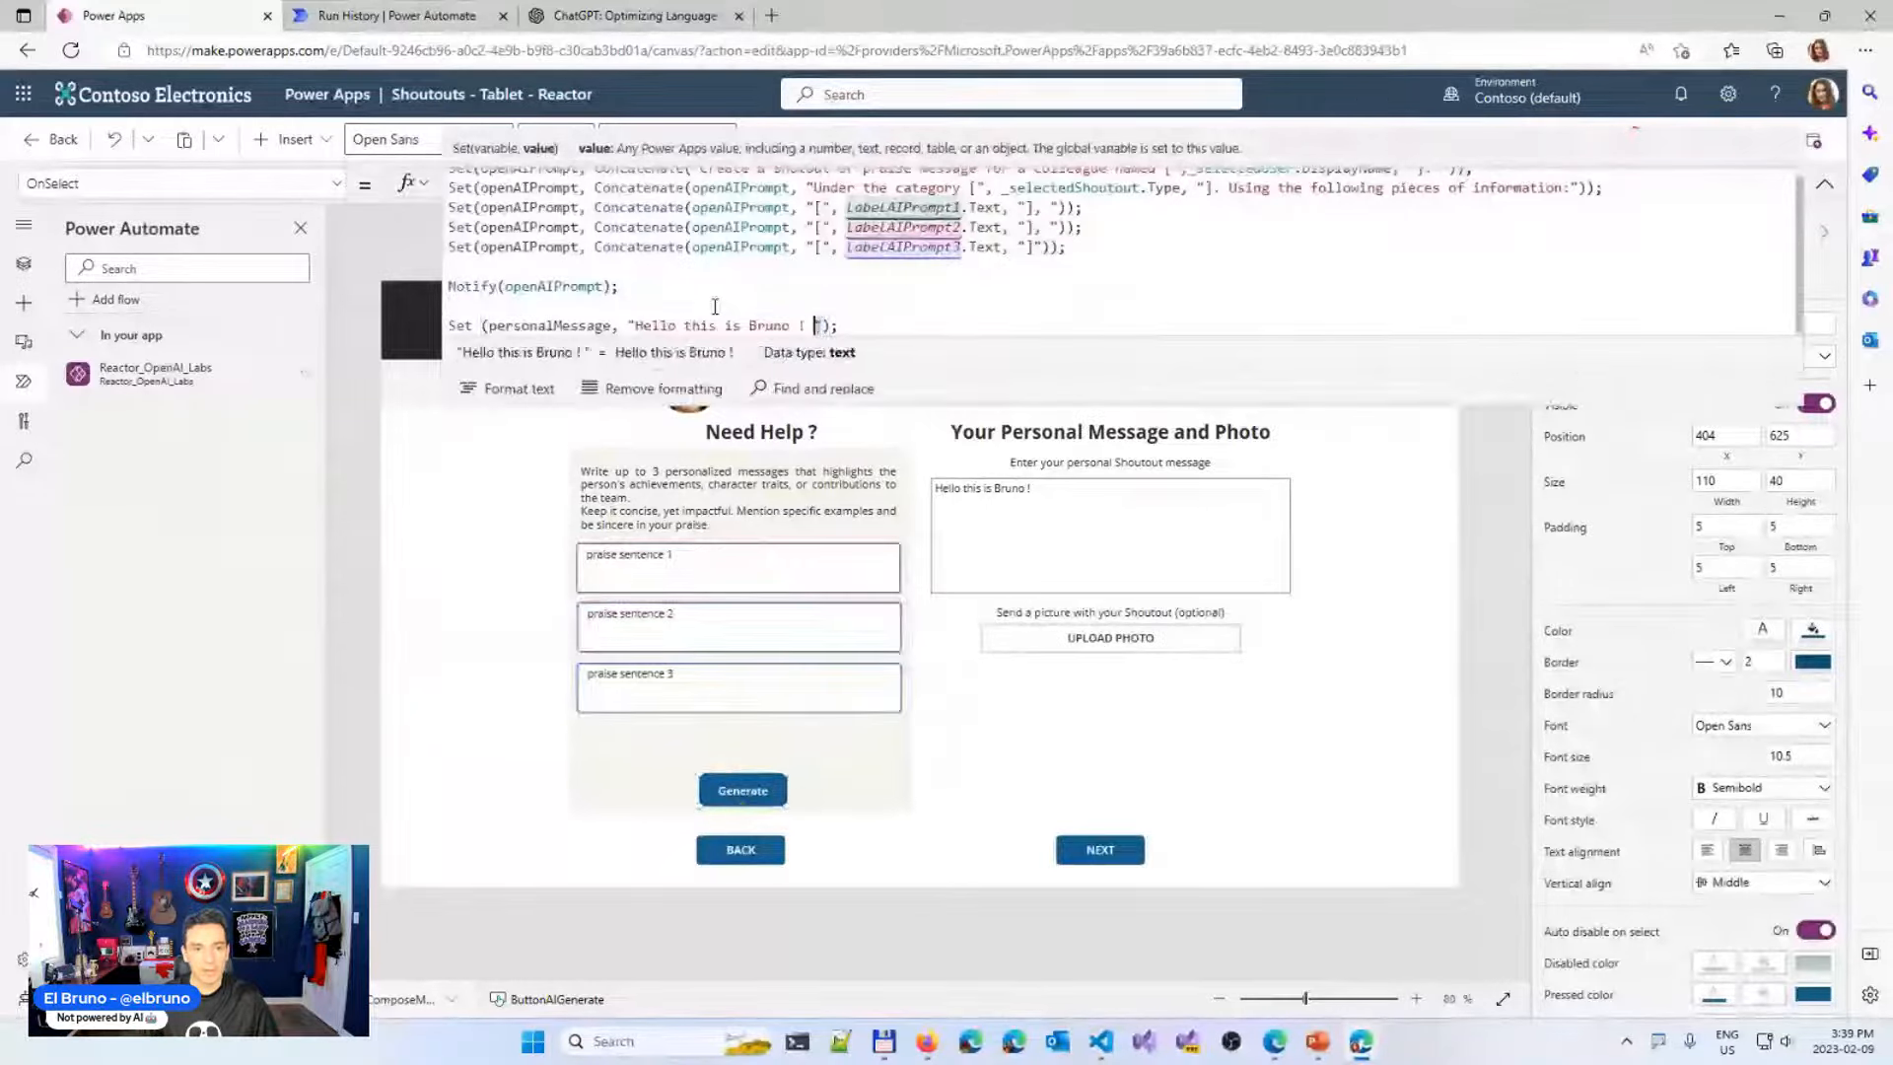
key(ctrl+shift+Left)
key(BackSpace)
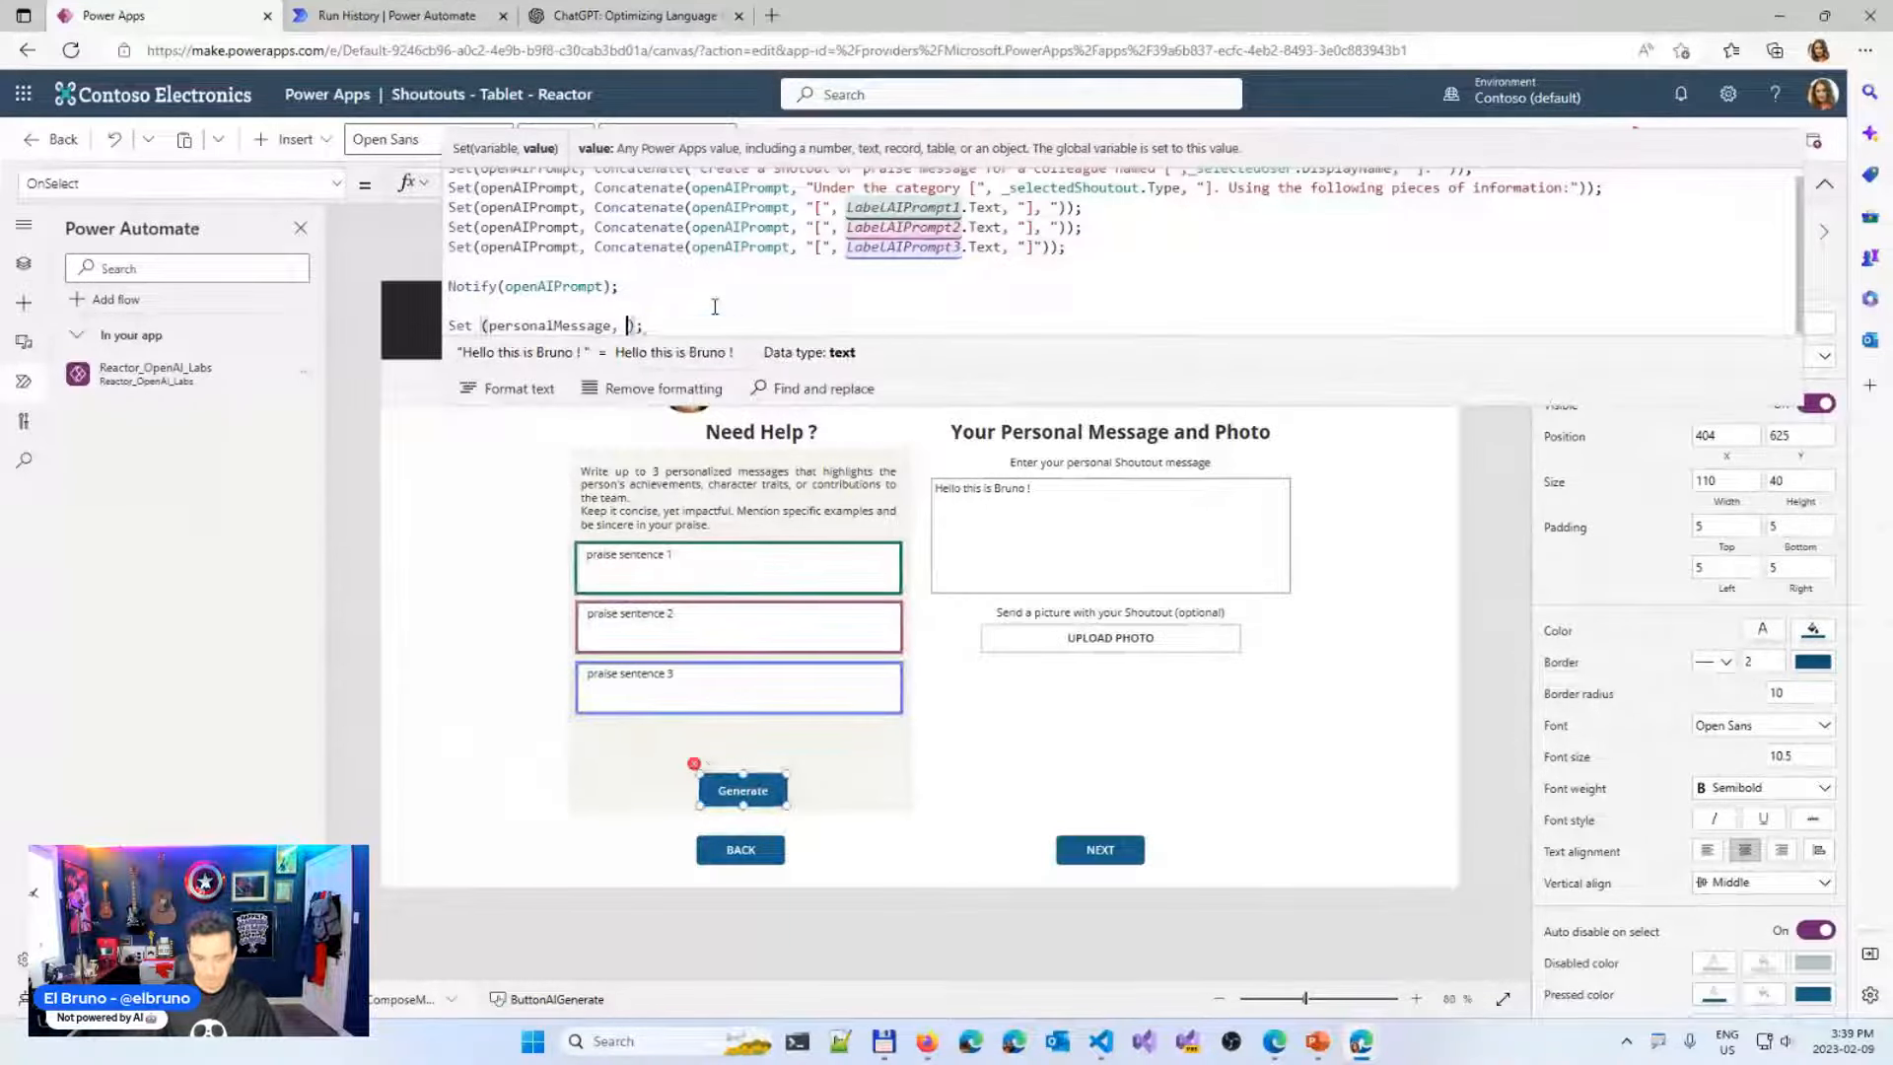
text(openAI)
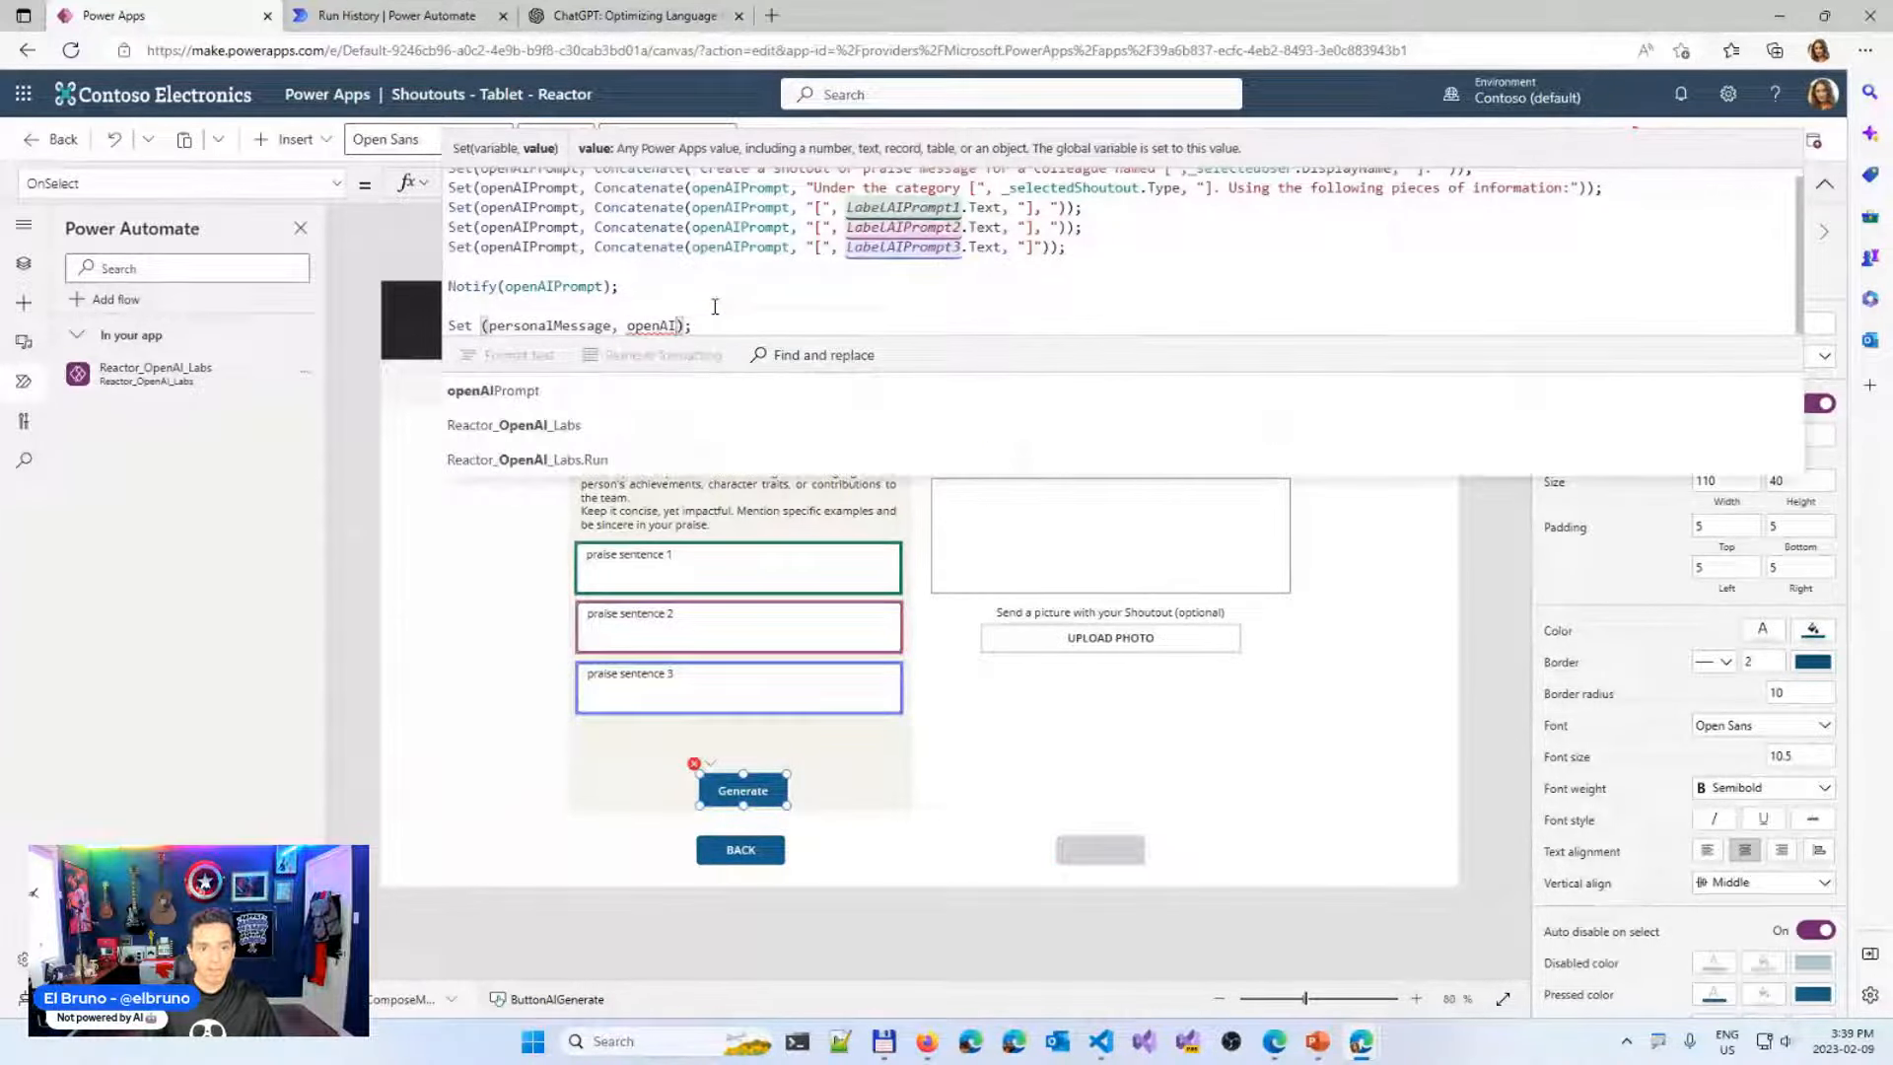
key(Tab)
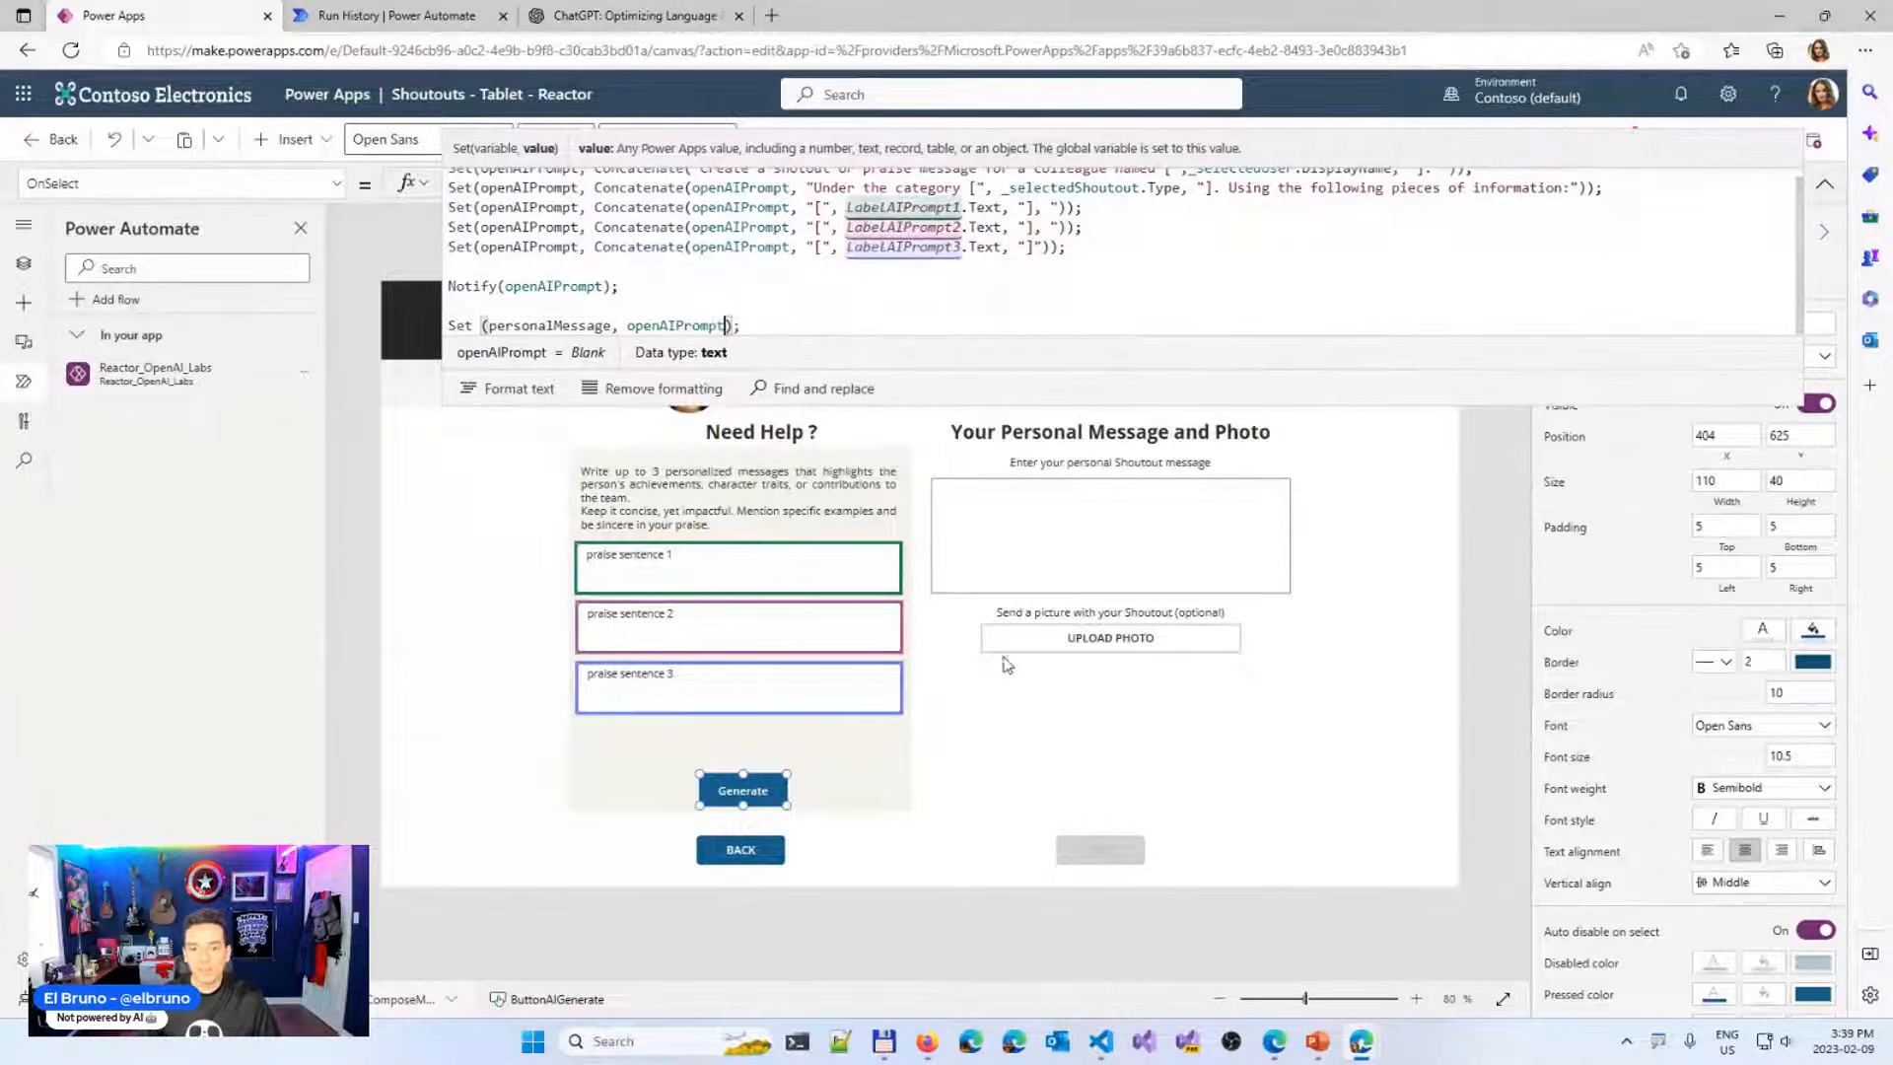
Preview the app and replace the first praise sentence with "she always helped me when I'm running behind of my tasks"
click(986, 724)
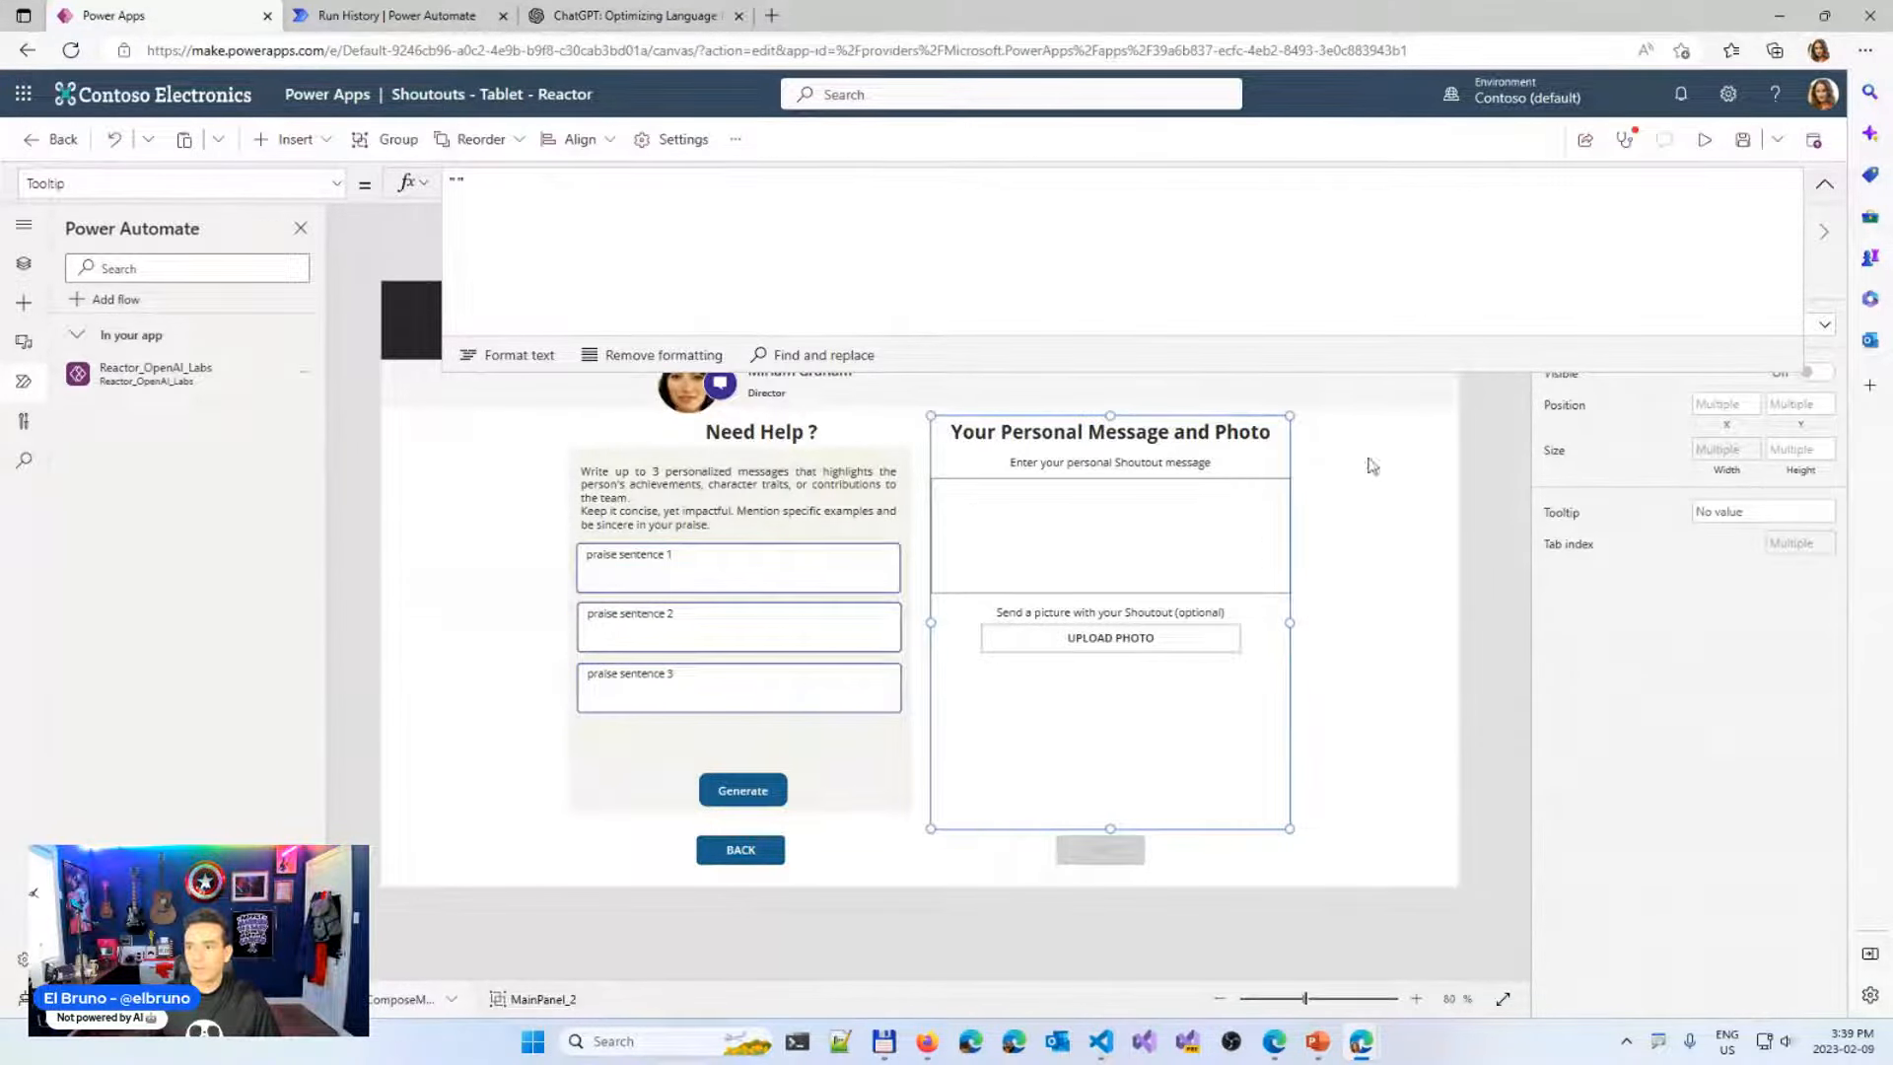
click(1705, 141)
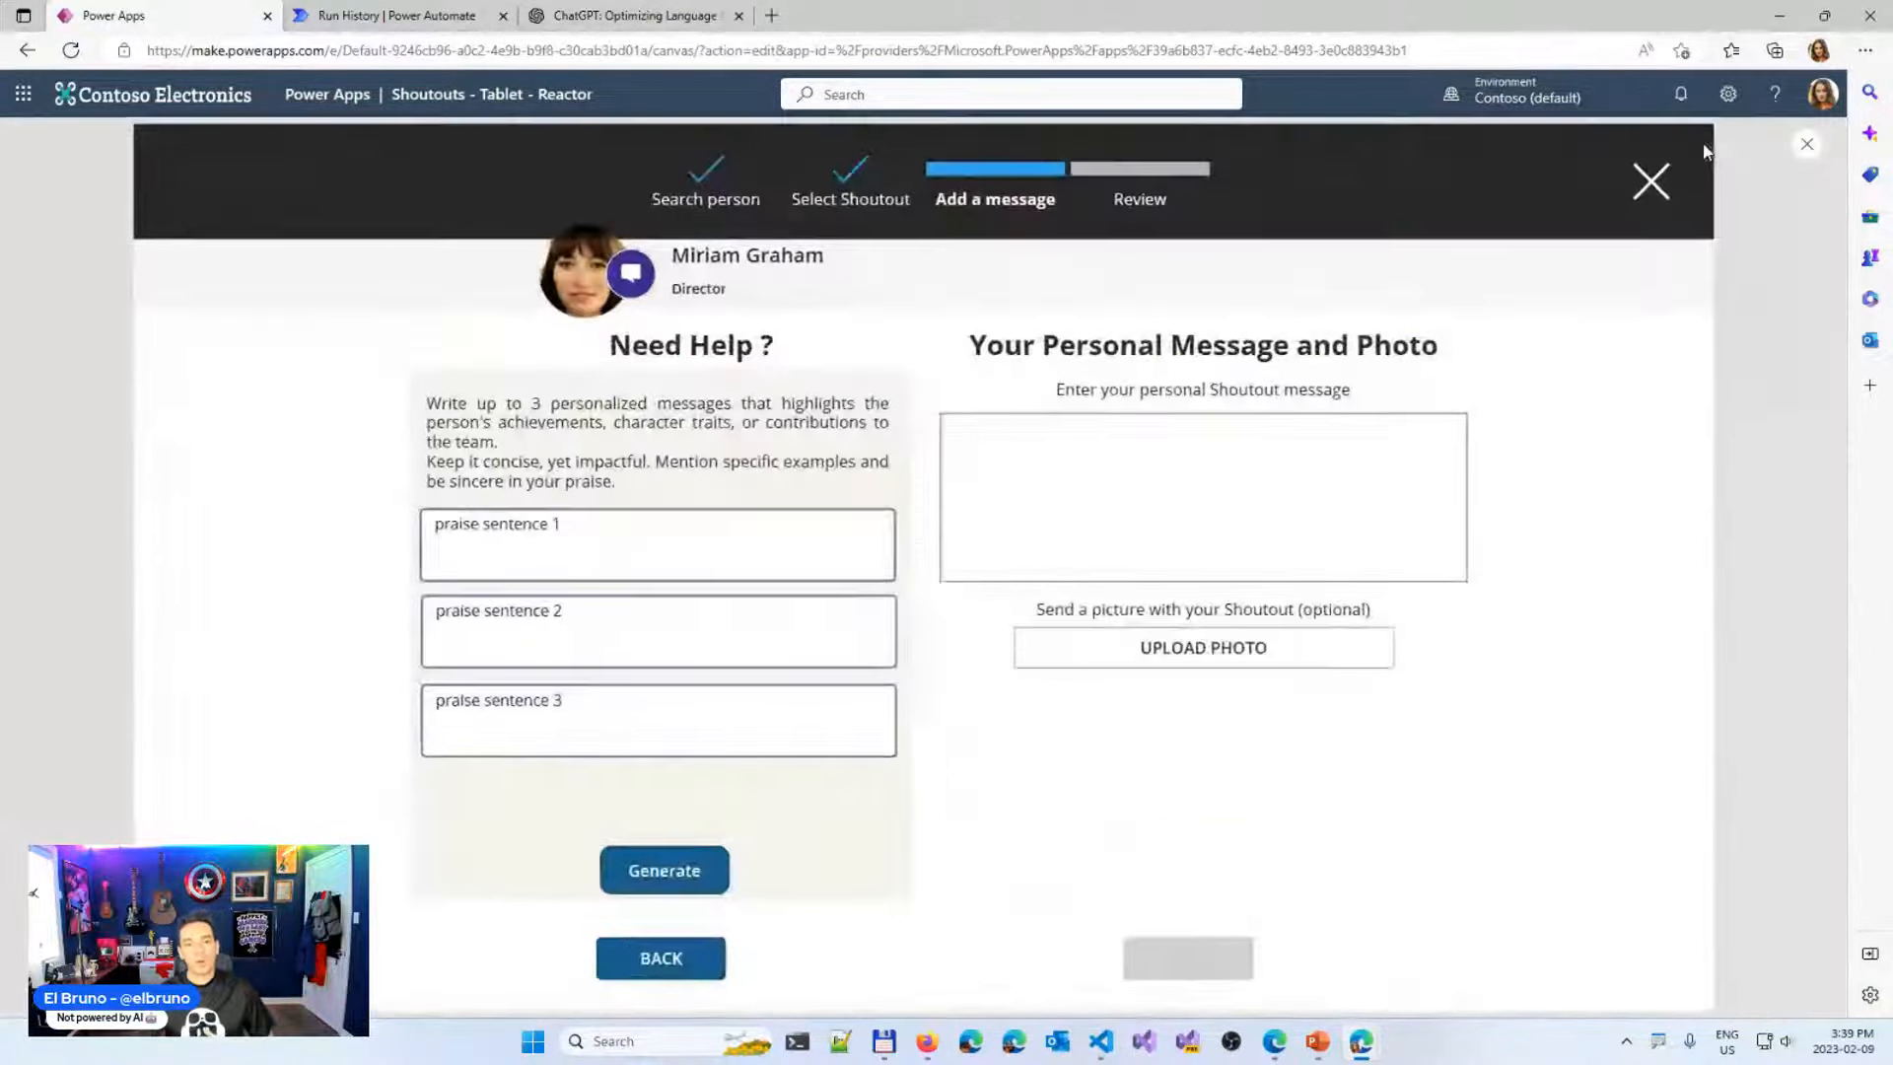
triple_click(739, 550)
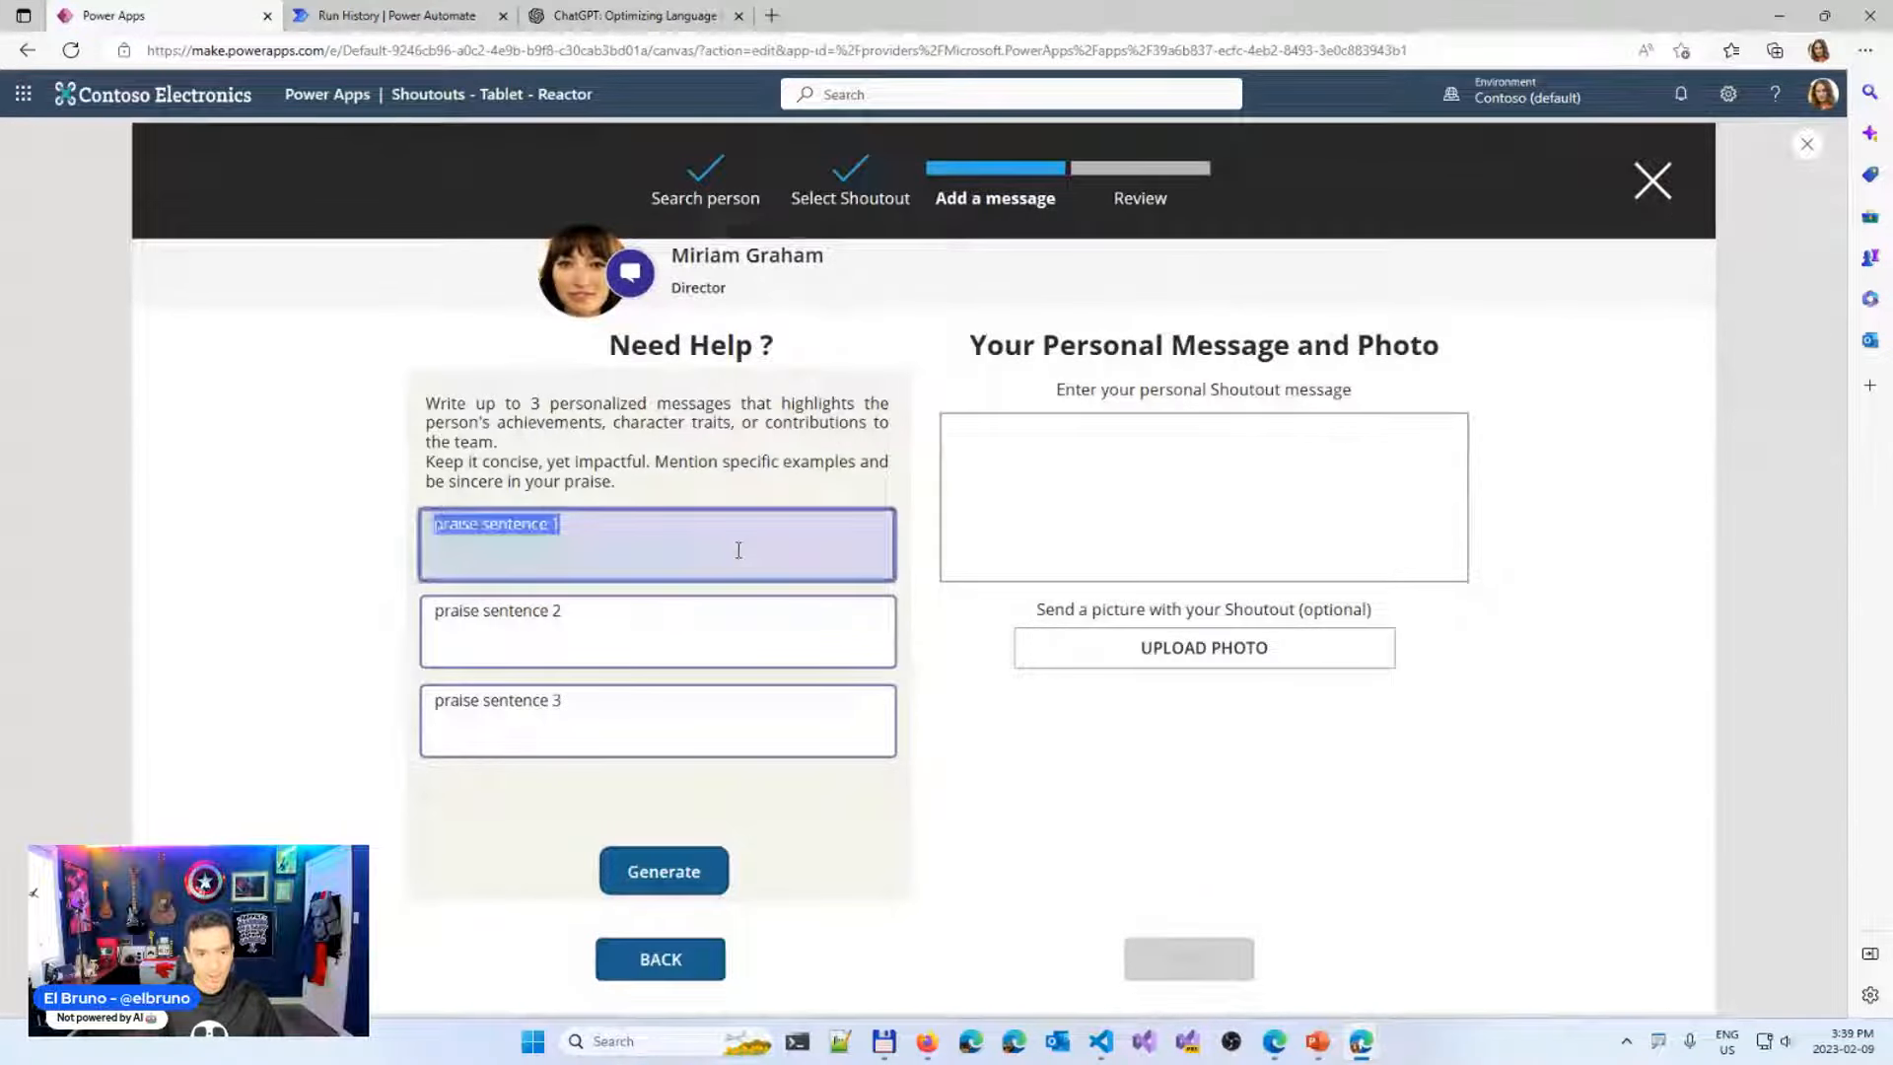
text(she )
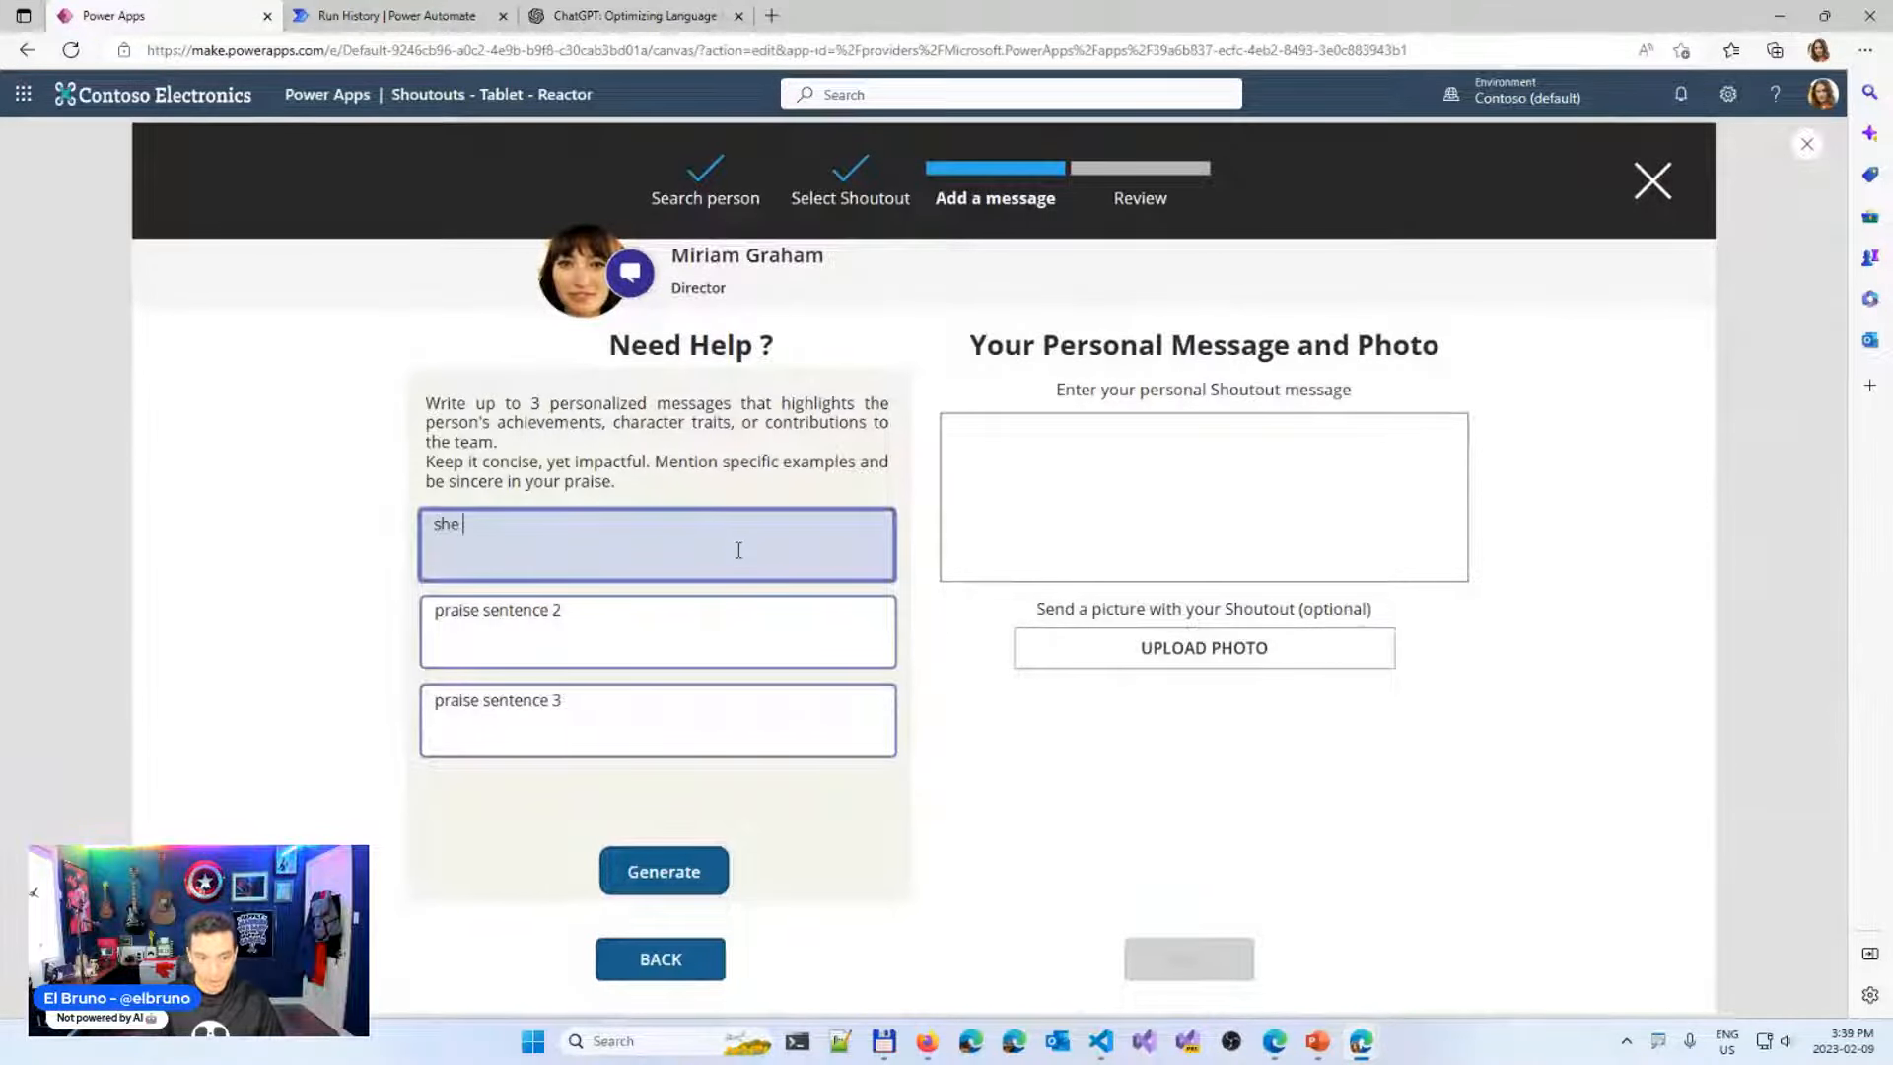
text(helped)
key(BackSpace)
key(BackSpace)
key(BackSpace)
key(BackSpace)
key(BackSpace)
key(BackSpace)
key(BackSpace)
text(always hele)
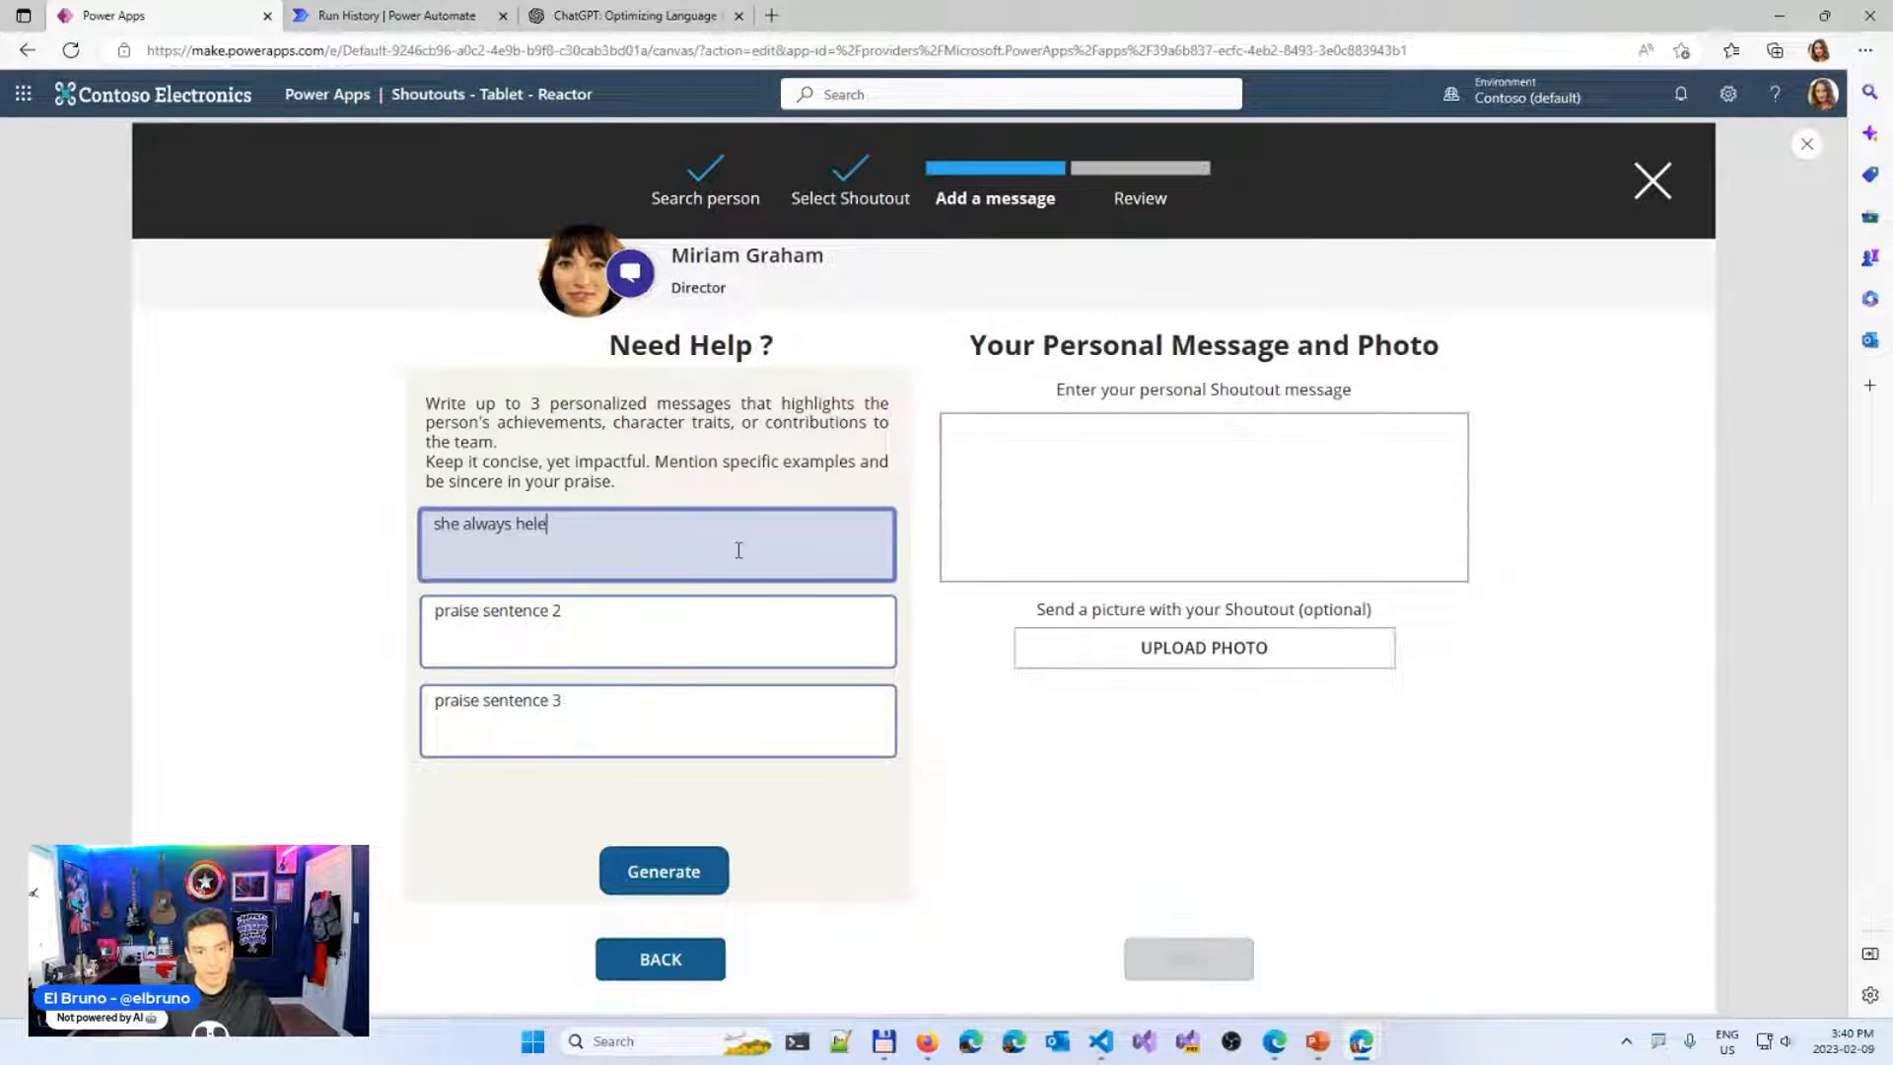
key(BackSpace)
text(ped me )
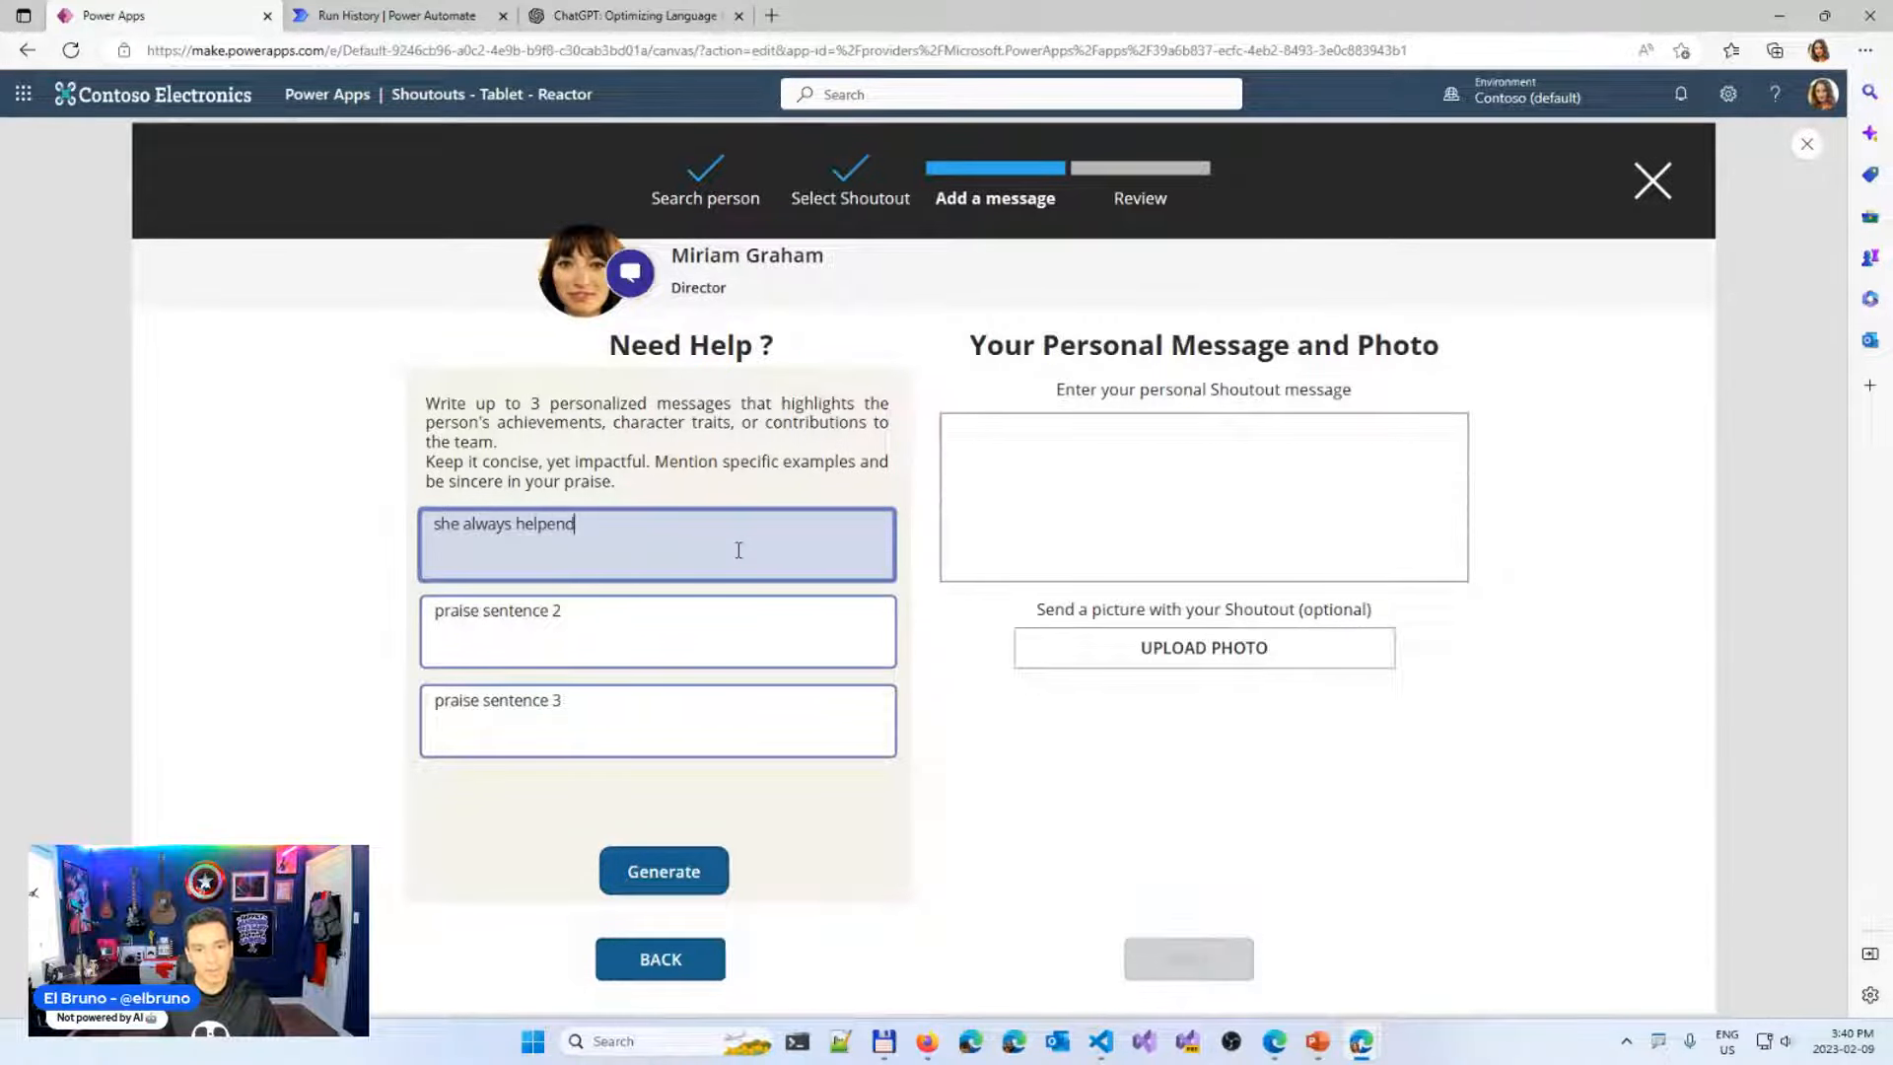
text(whe)
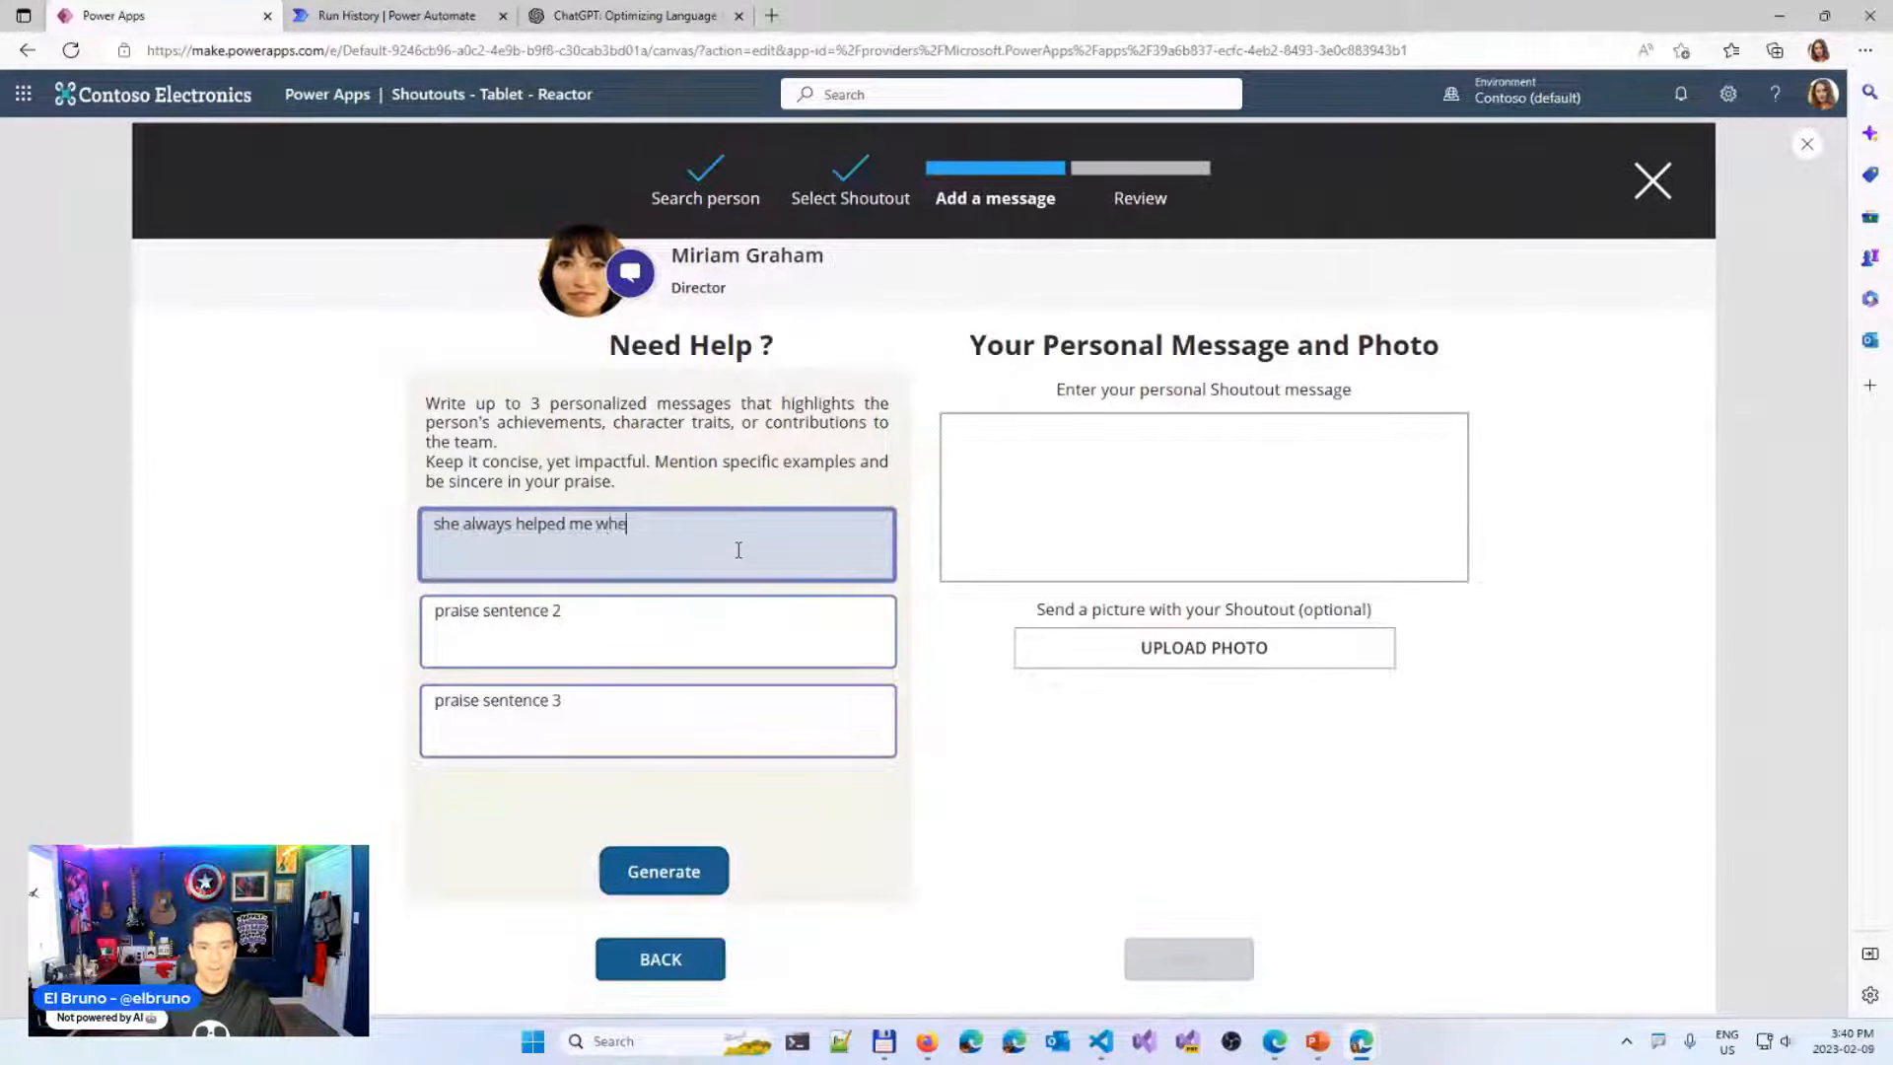
text(n I'm iunning behing)
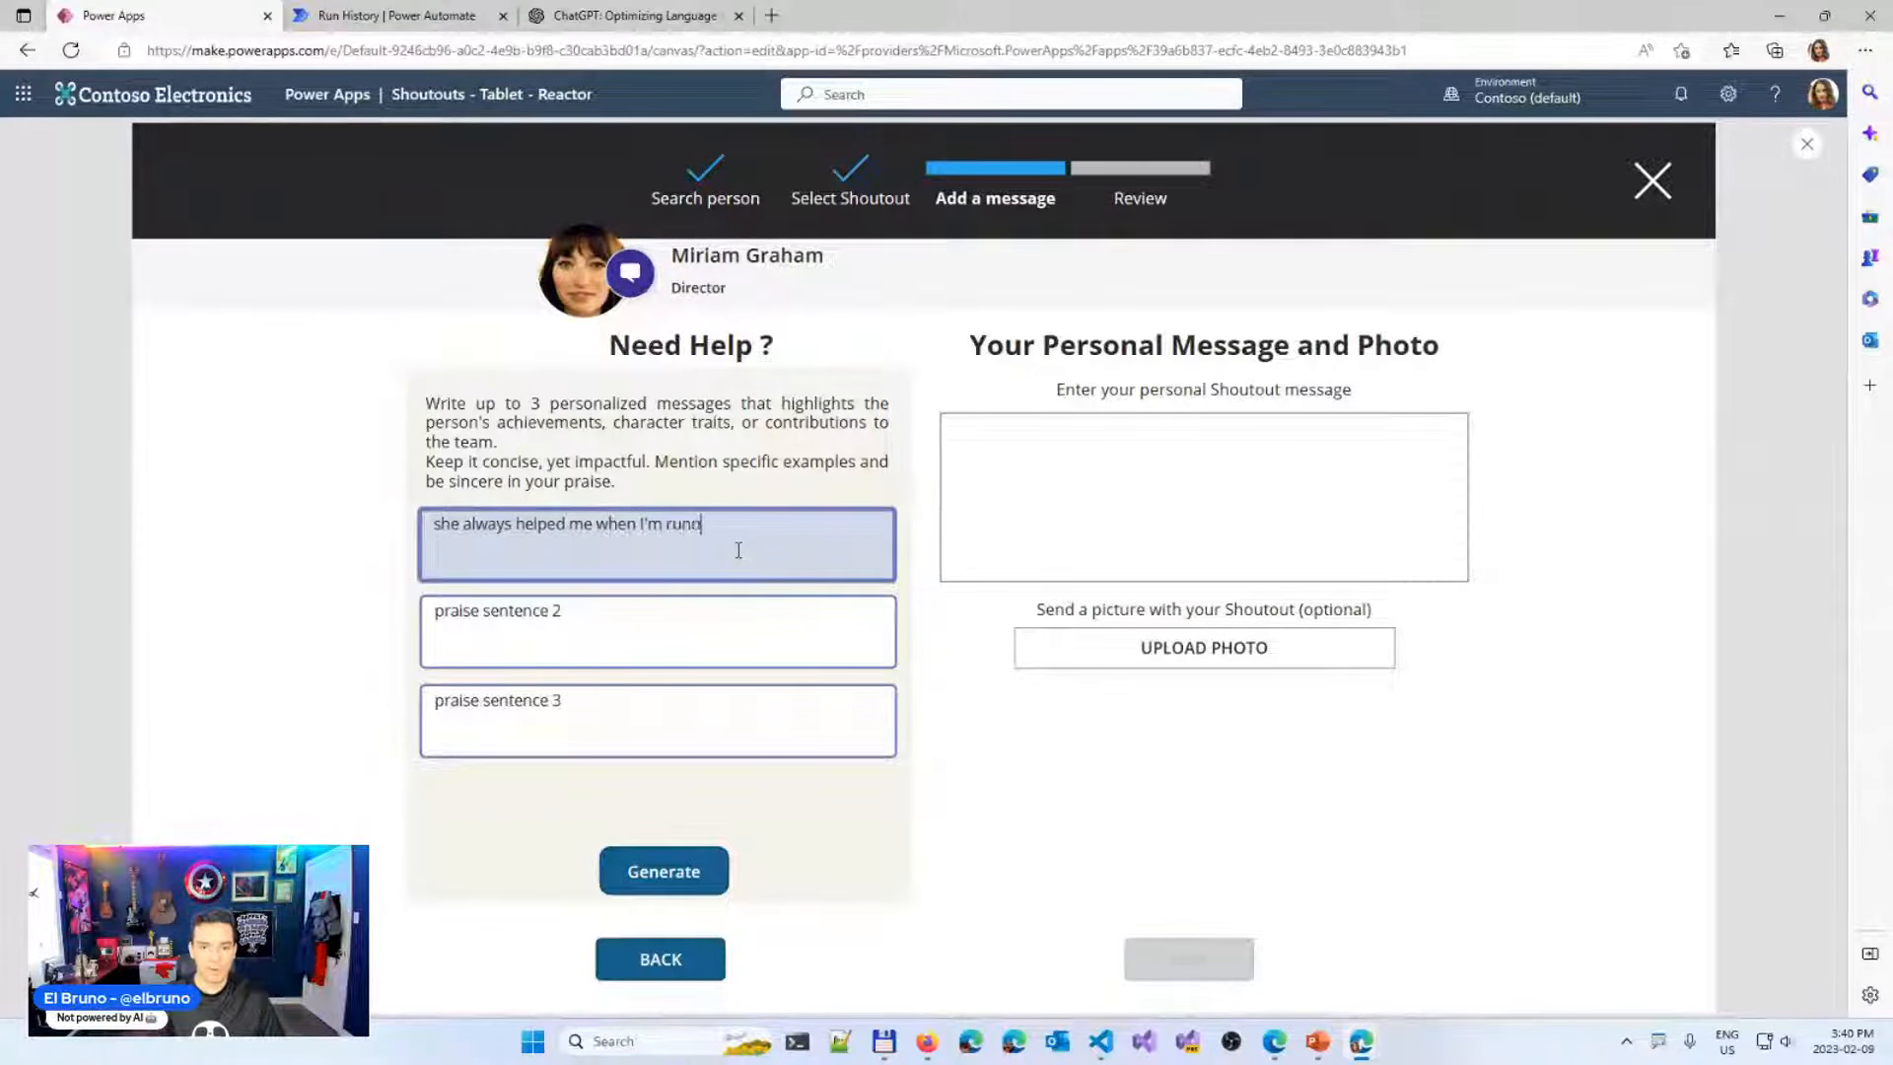
key(BackSpace)
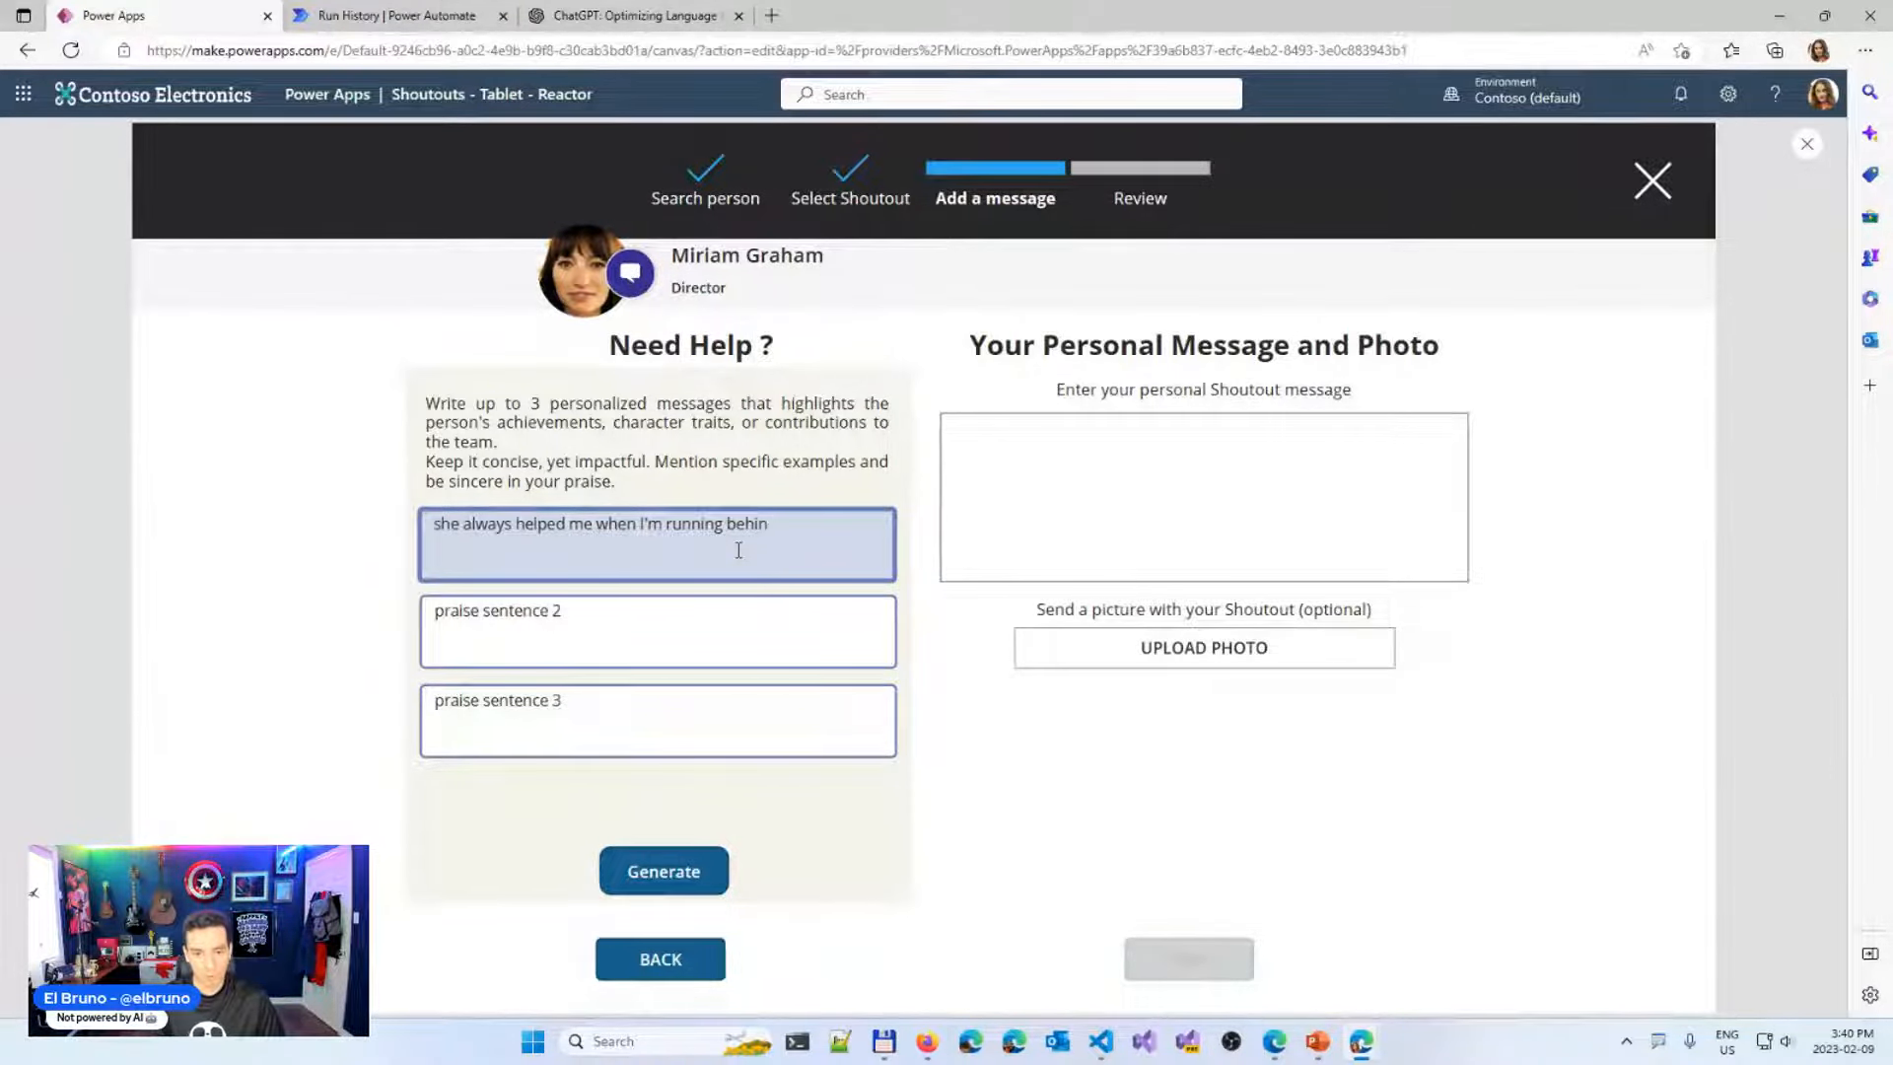
text(d of my tasks)
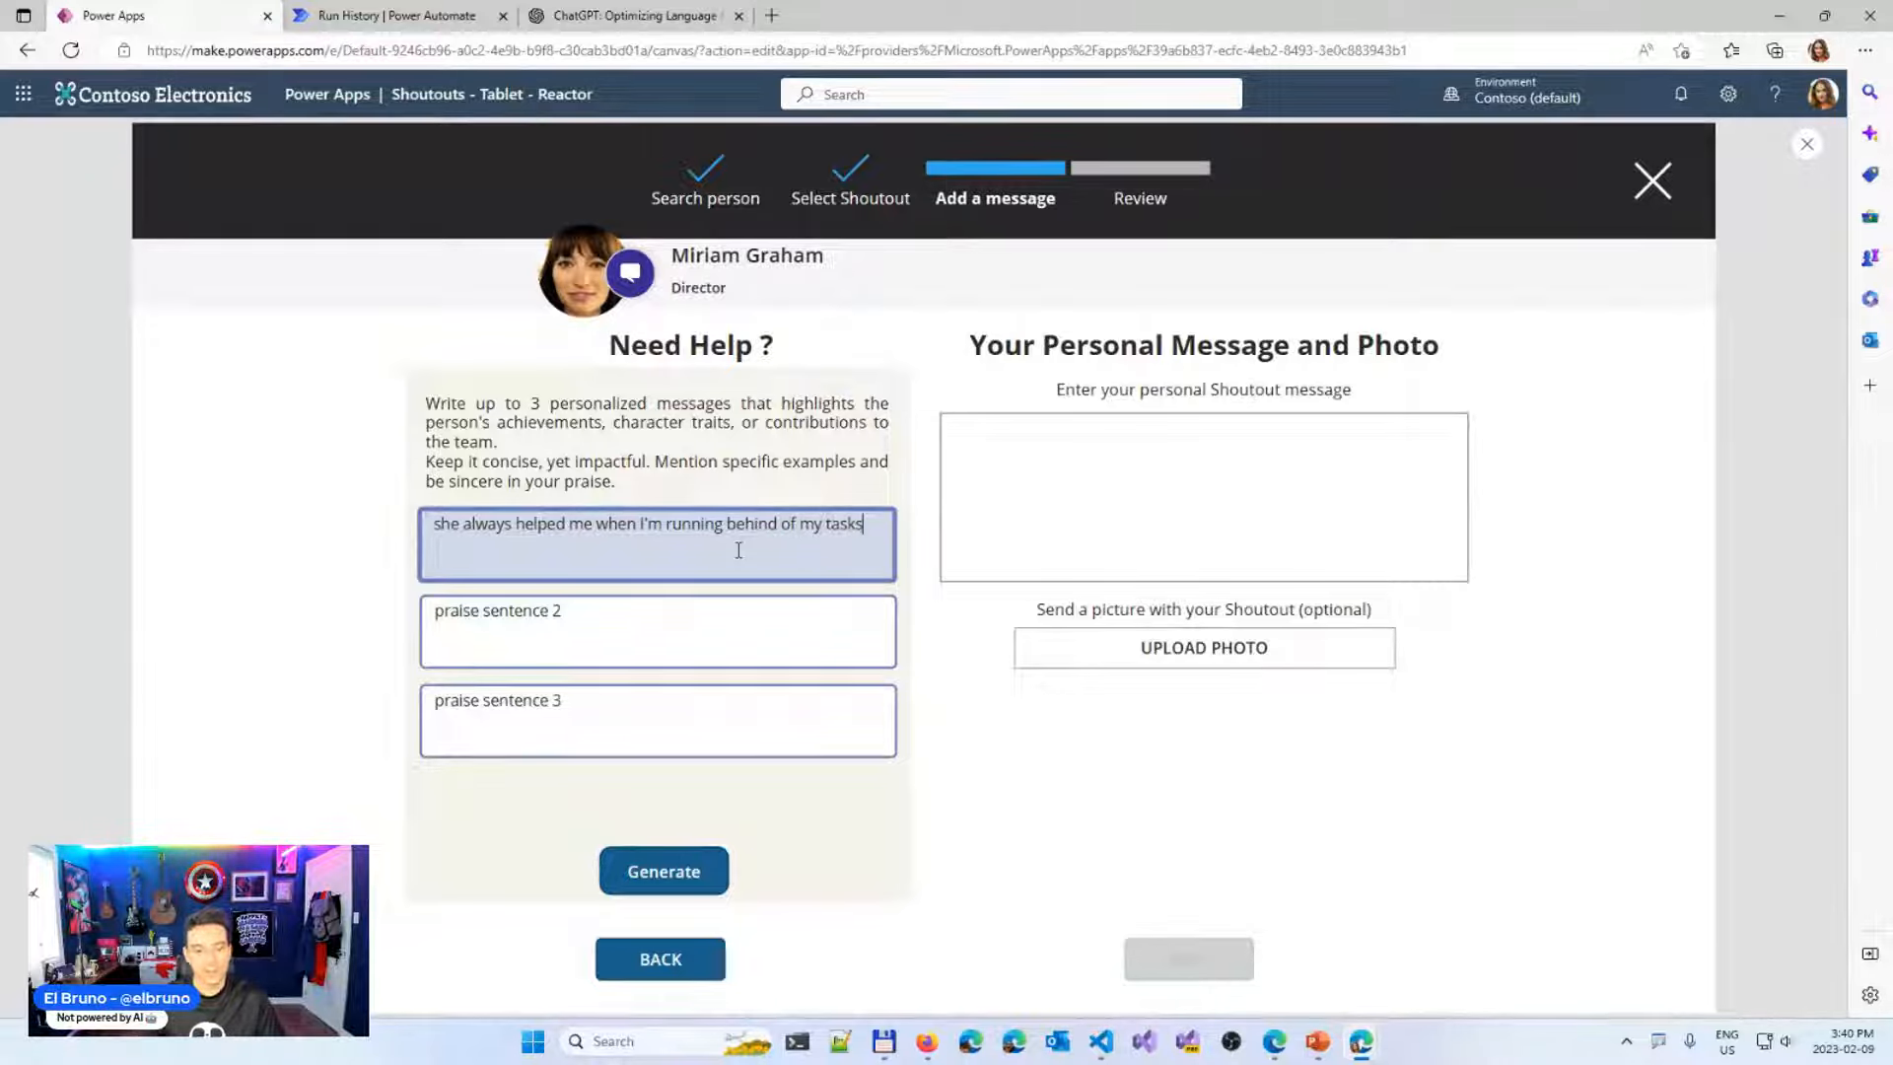
Replace the second praise sentence with "she makes me laugh a lot"
click(740, 621)
double_click(740, 623)
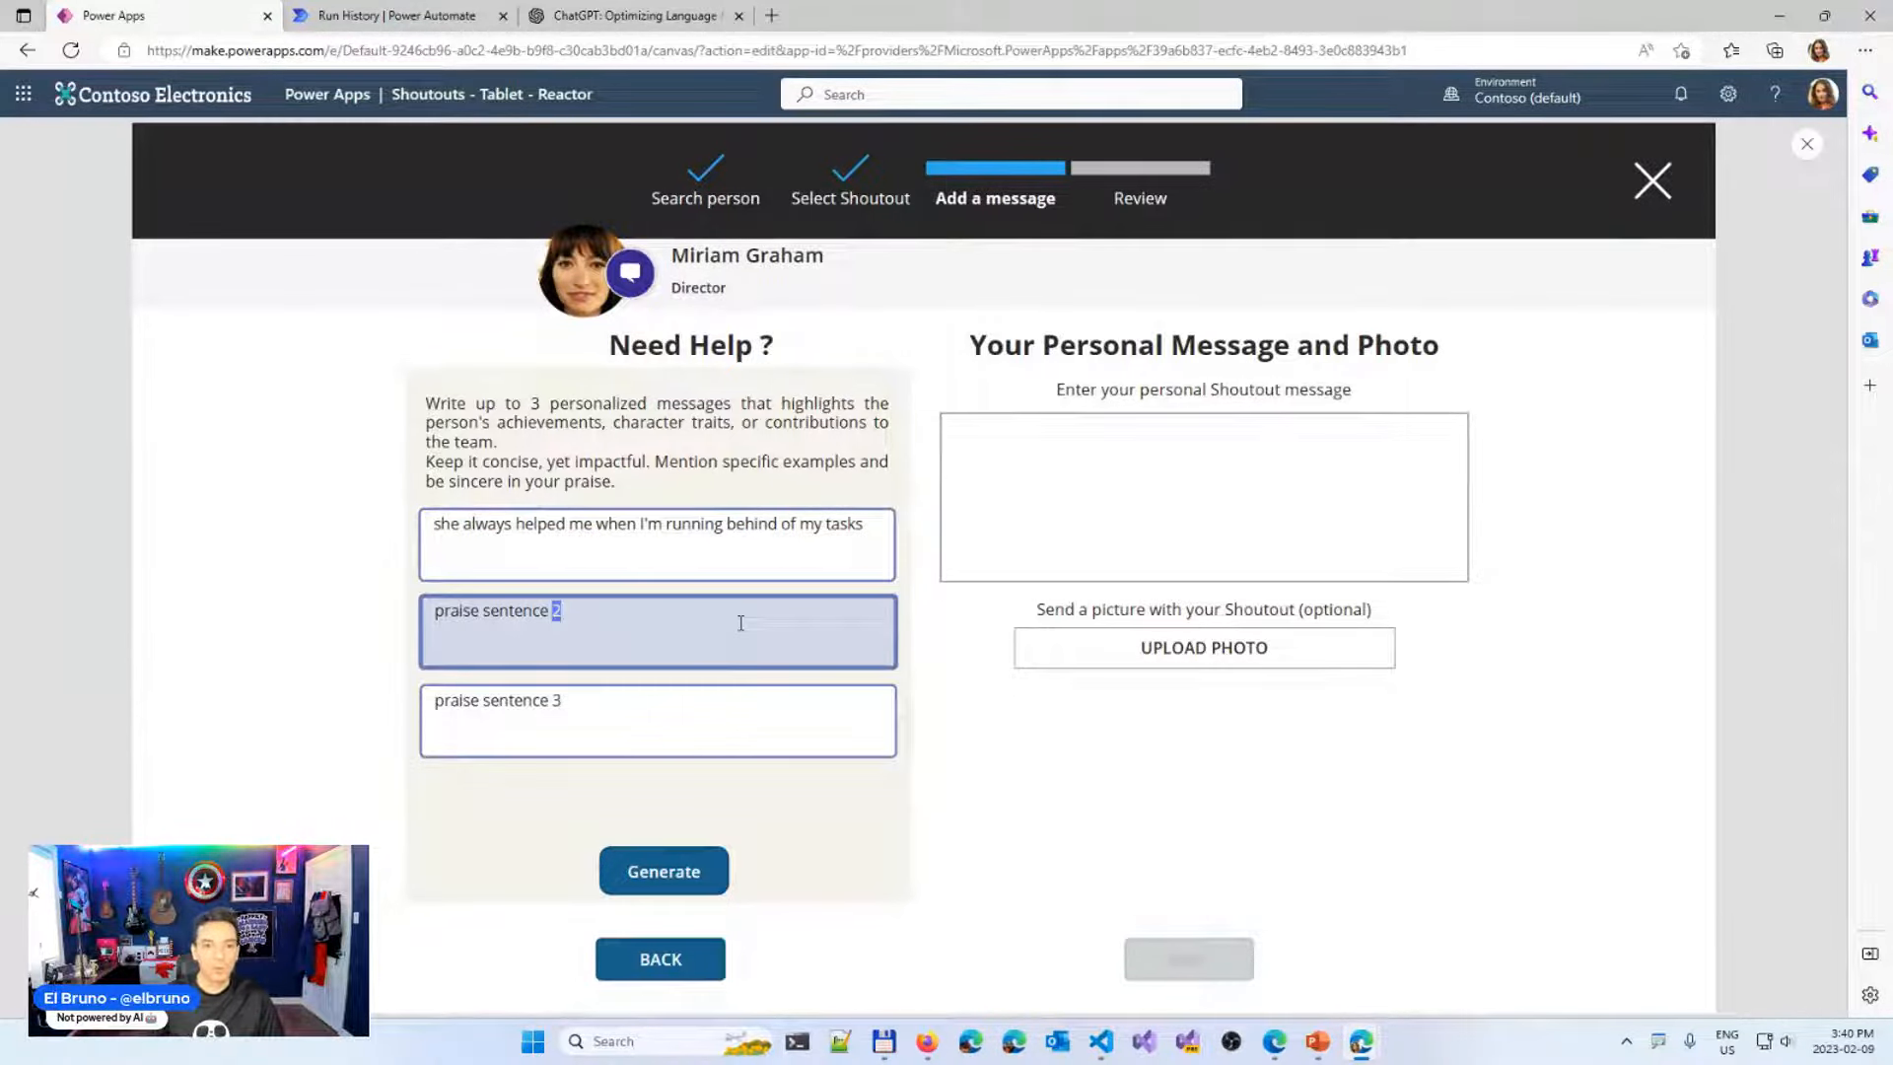
click(740, 623)
key(BackSpace)
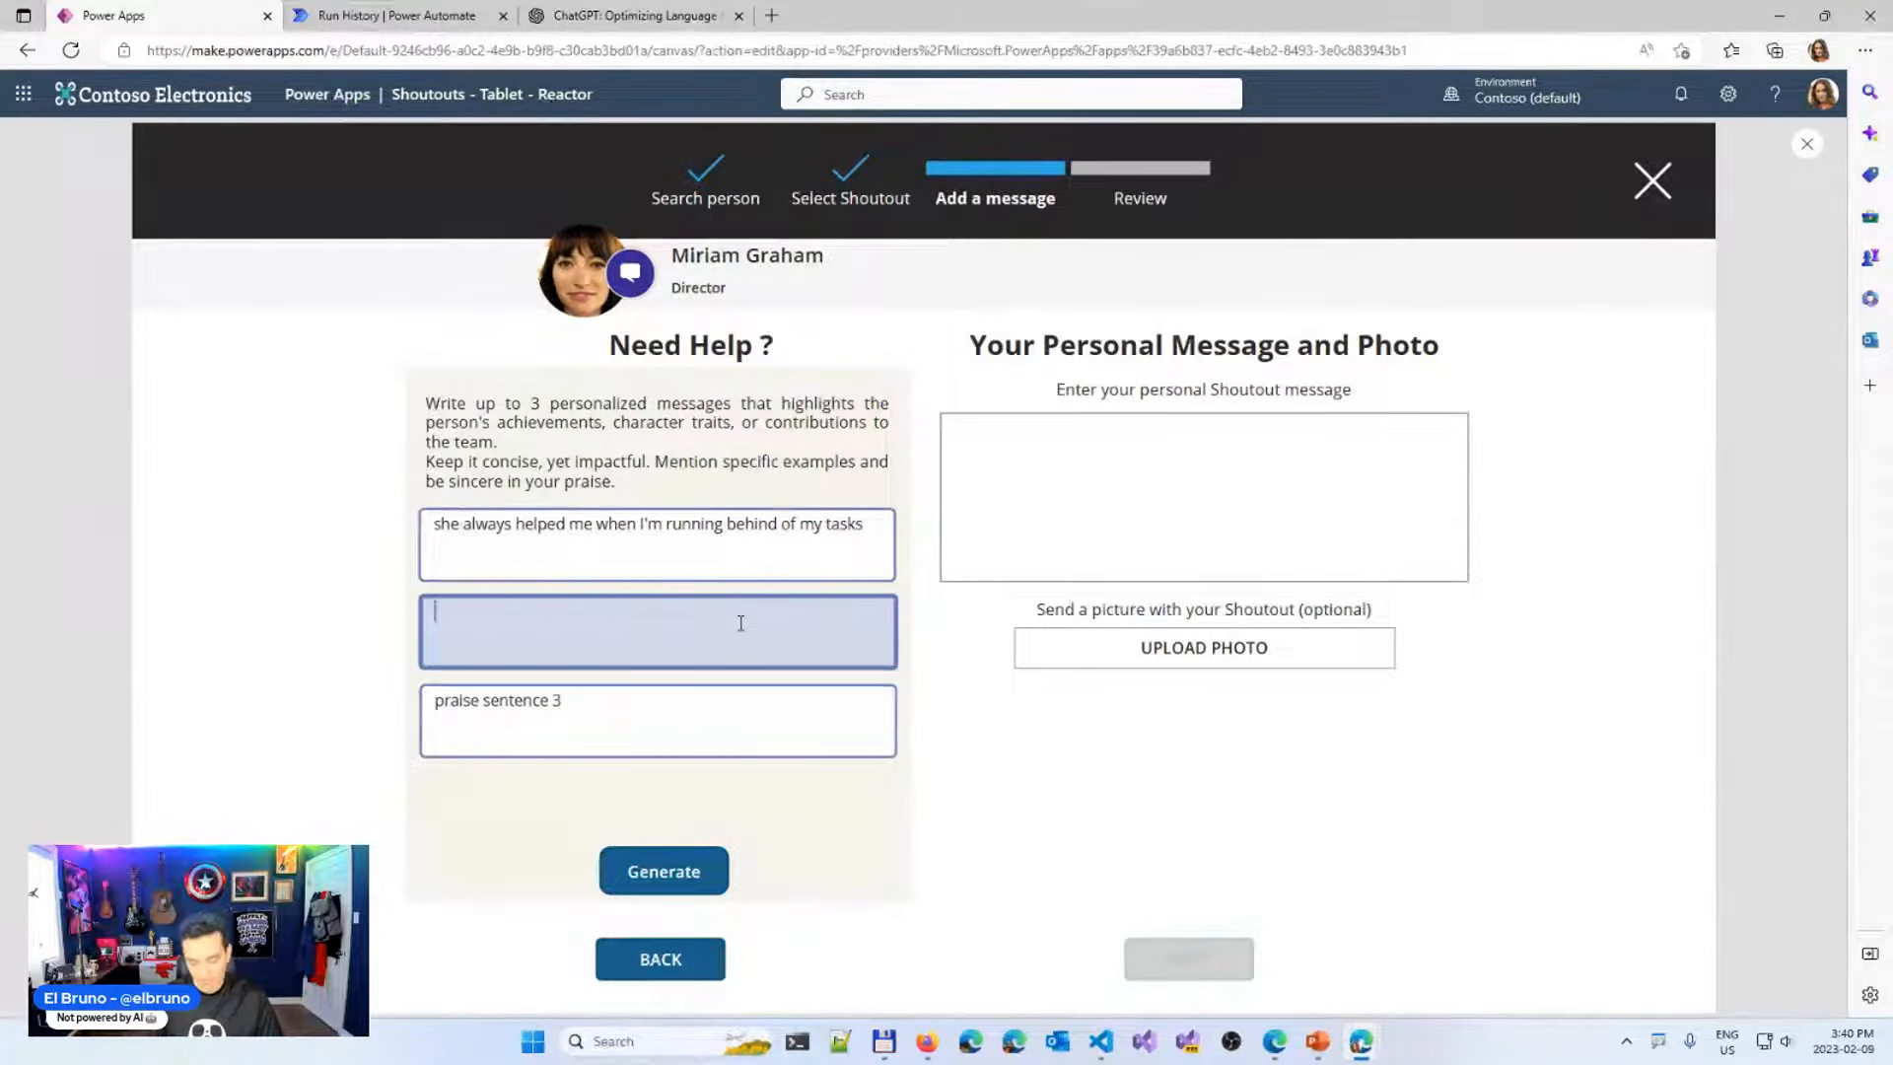
text(she makes)
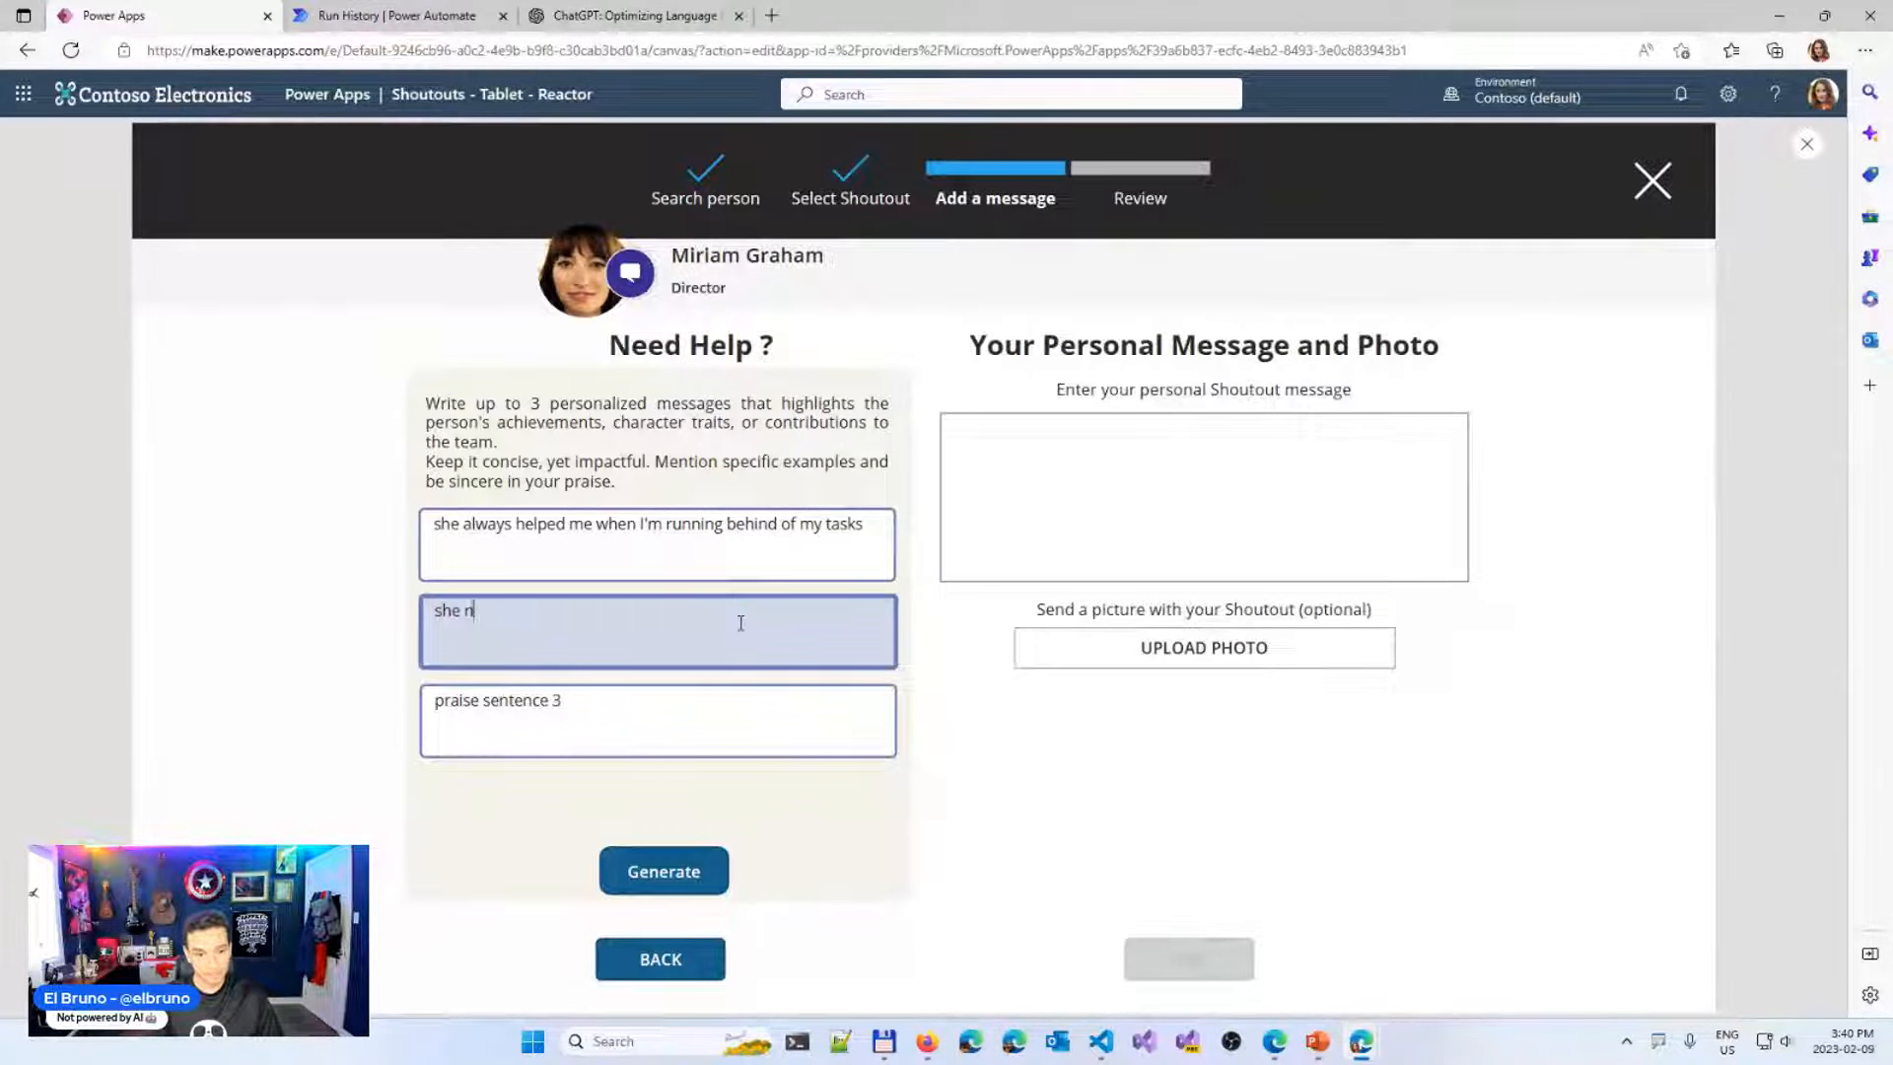
text( me )
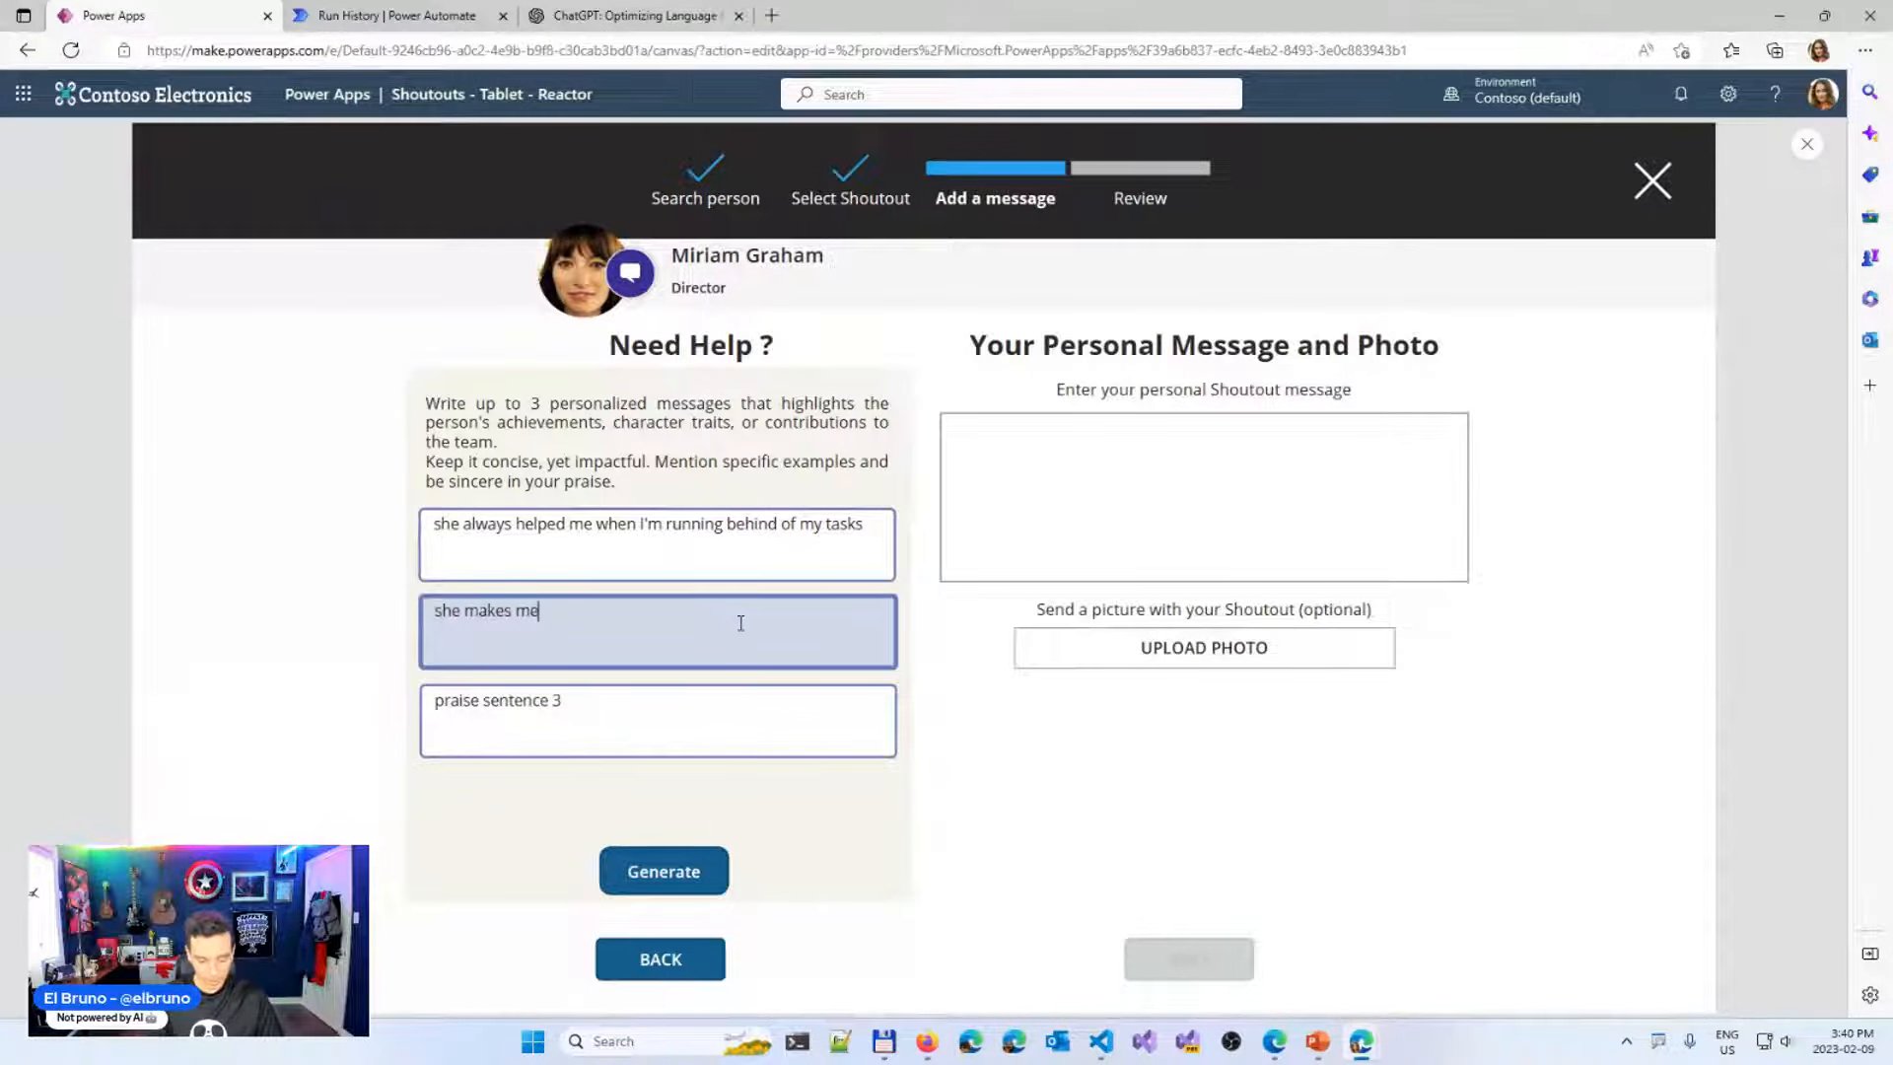
text(laugh a lot)
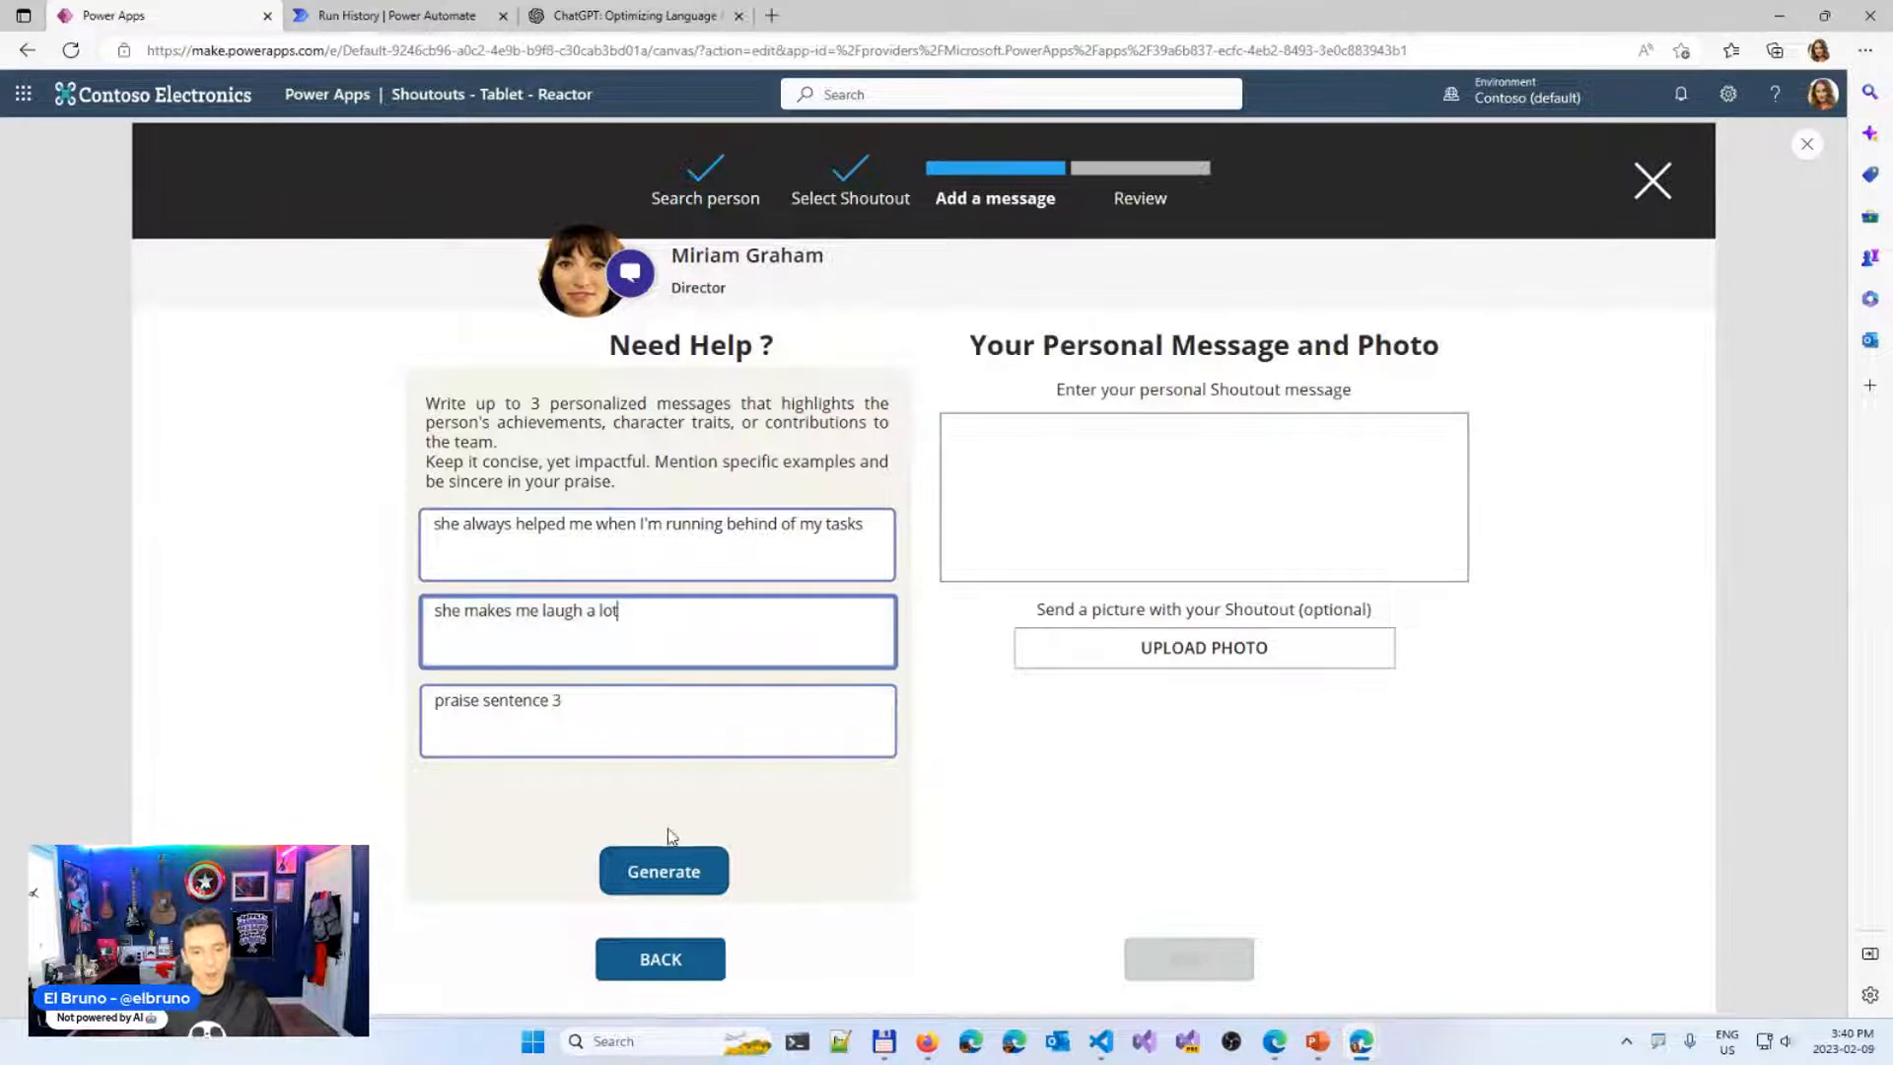
Replace the third praise sentence with "she is the best partner to play video games" and generate the message
click(667, 711)
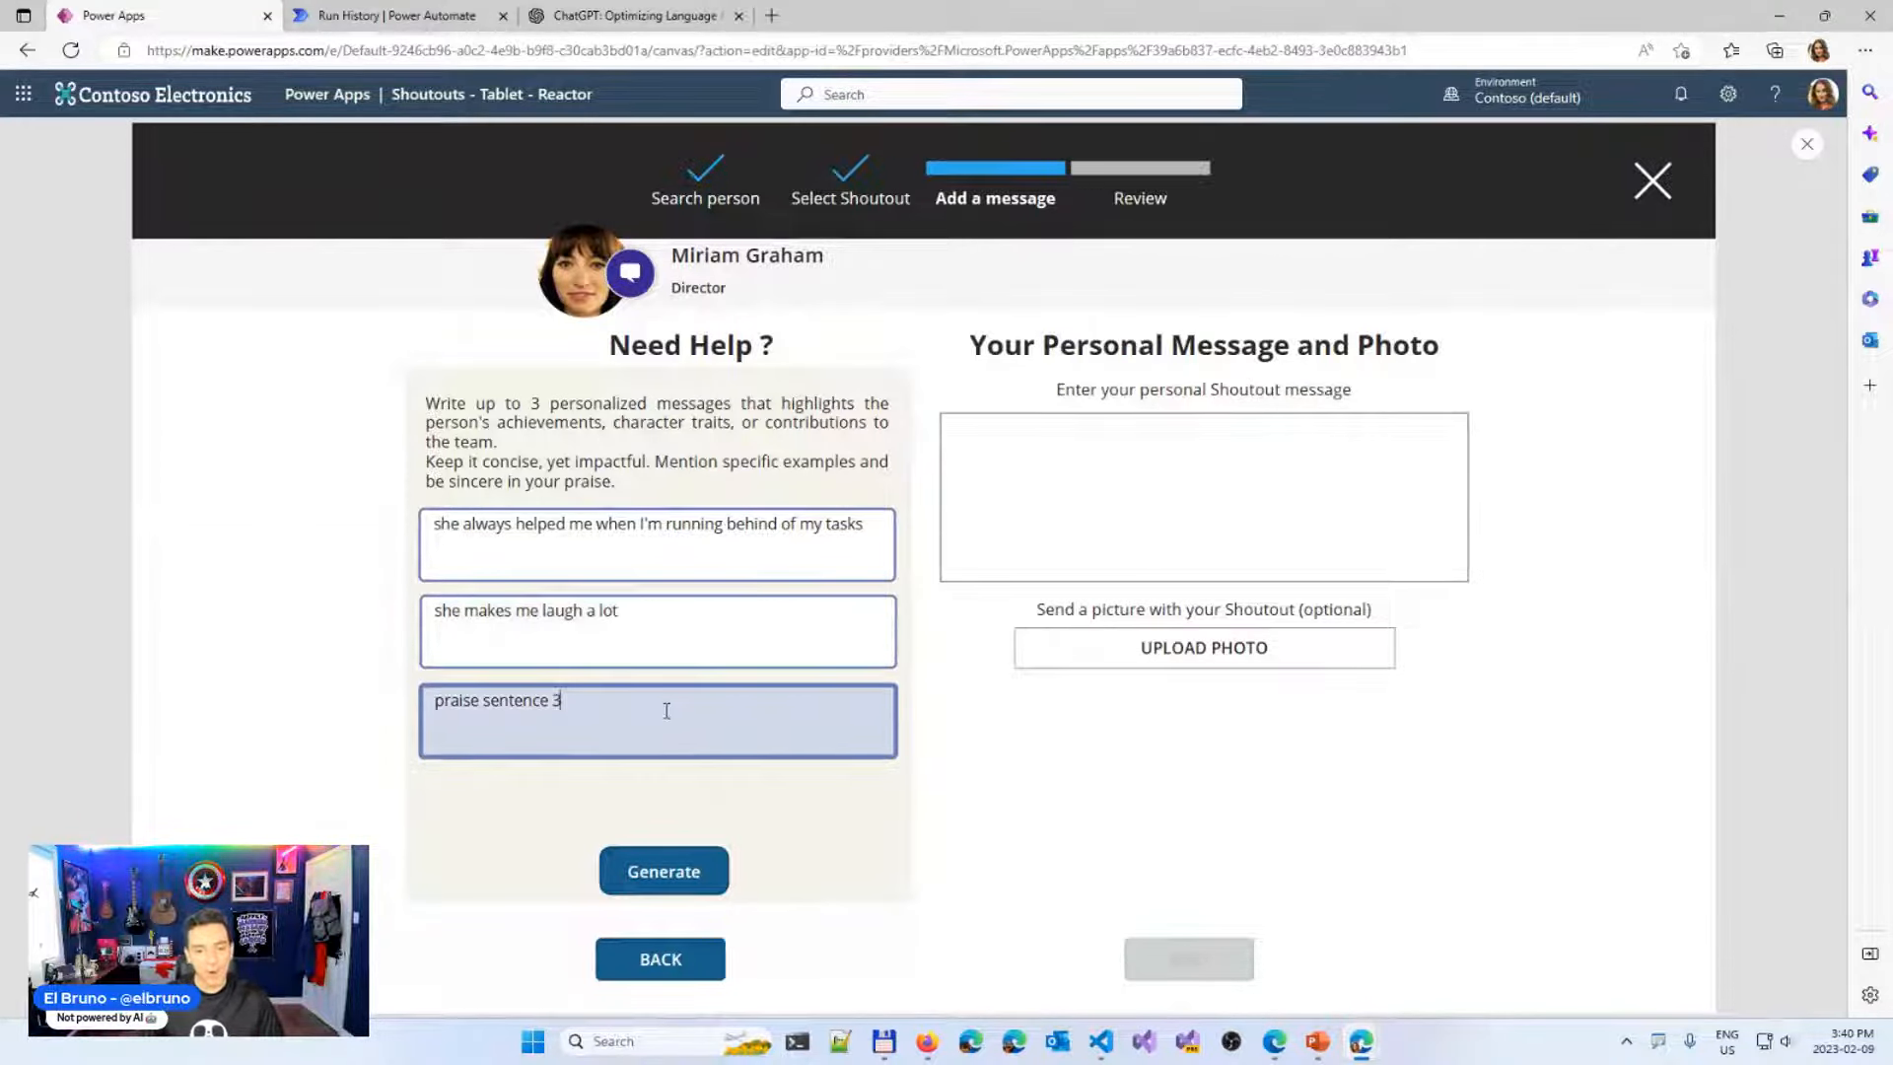
key(ctrl+a)
key(BackSpace)
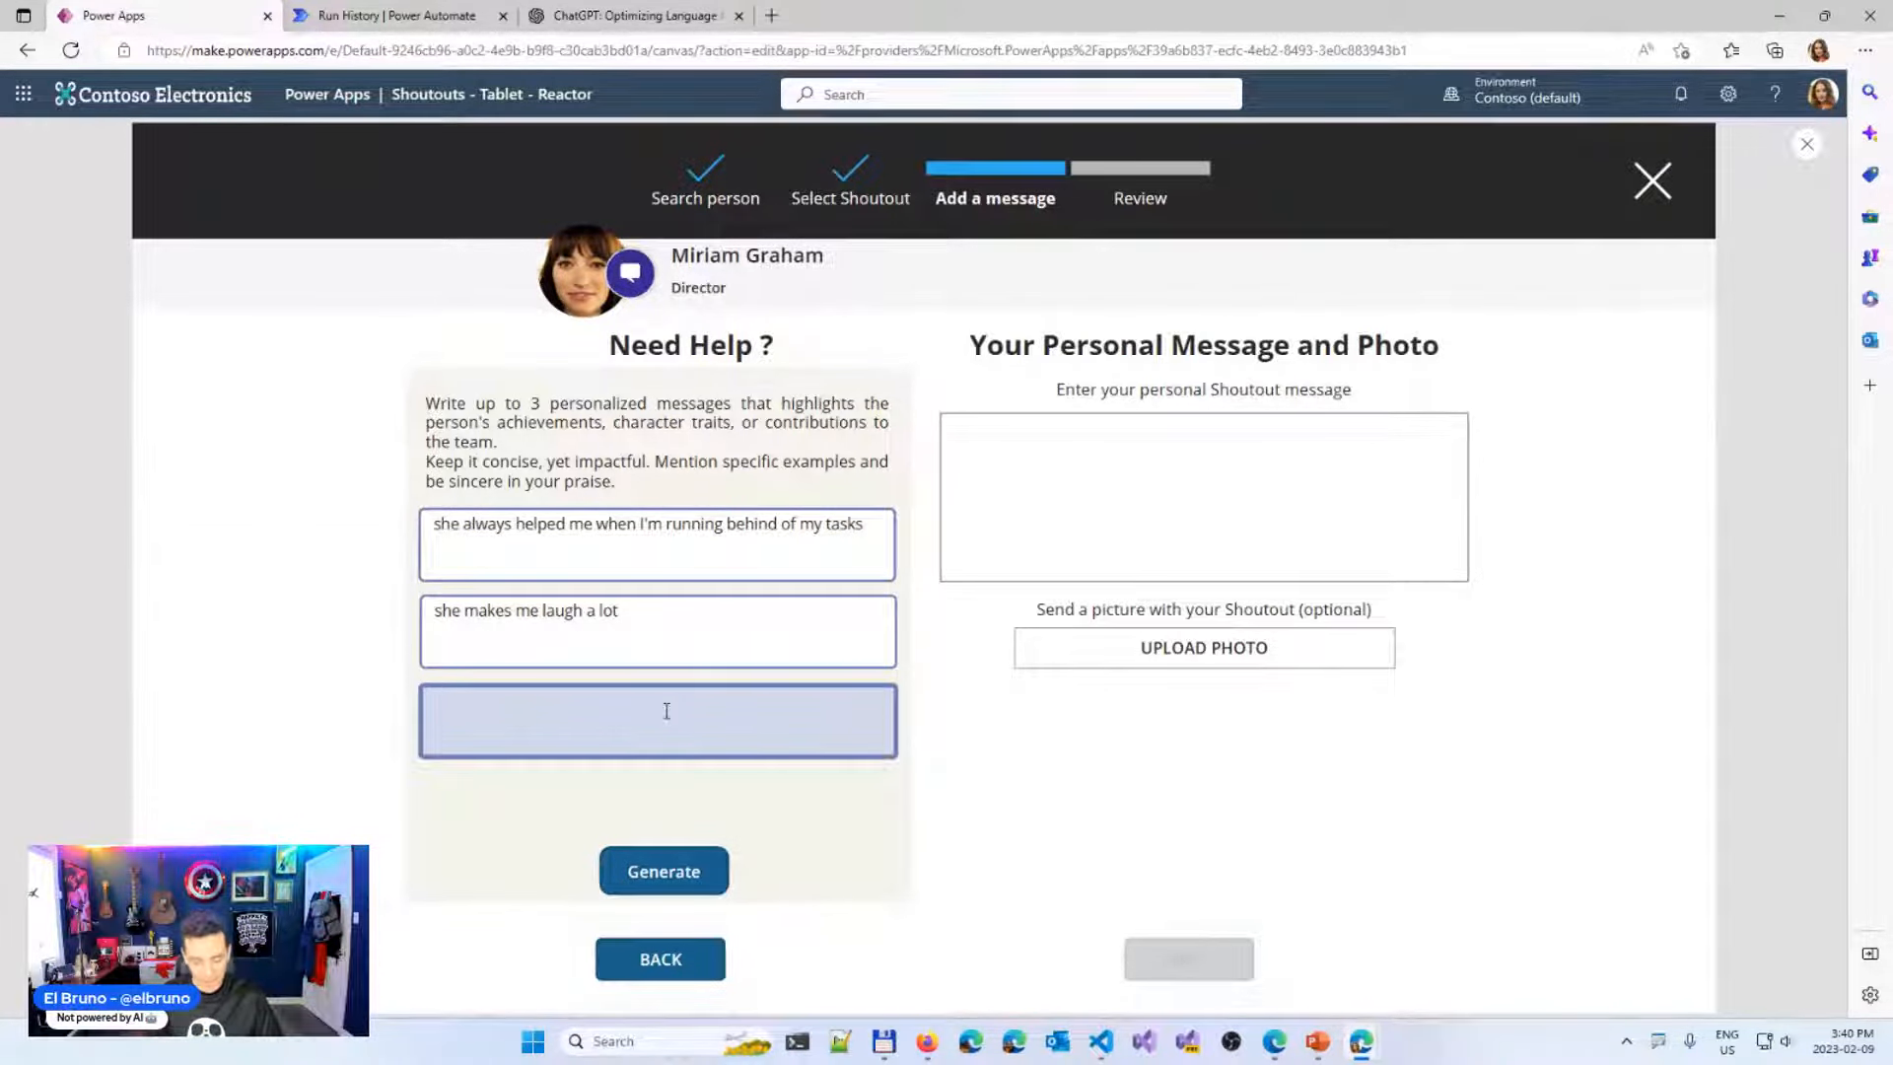
text(she is the best )
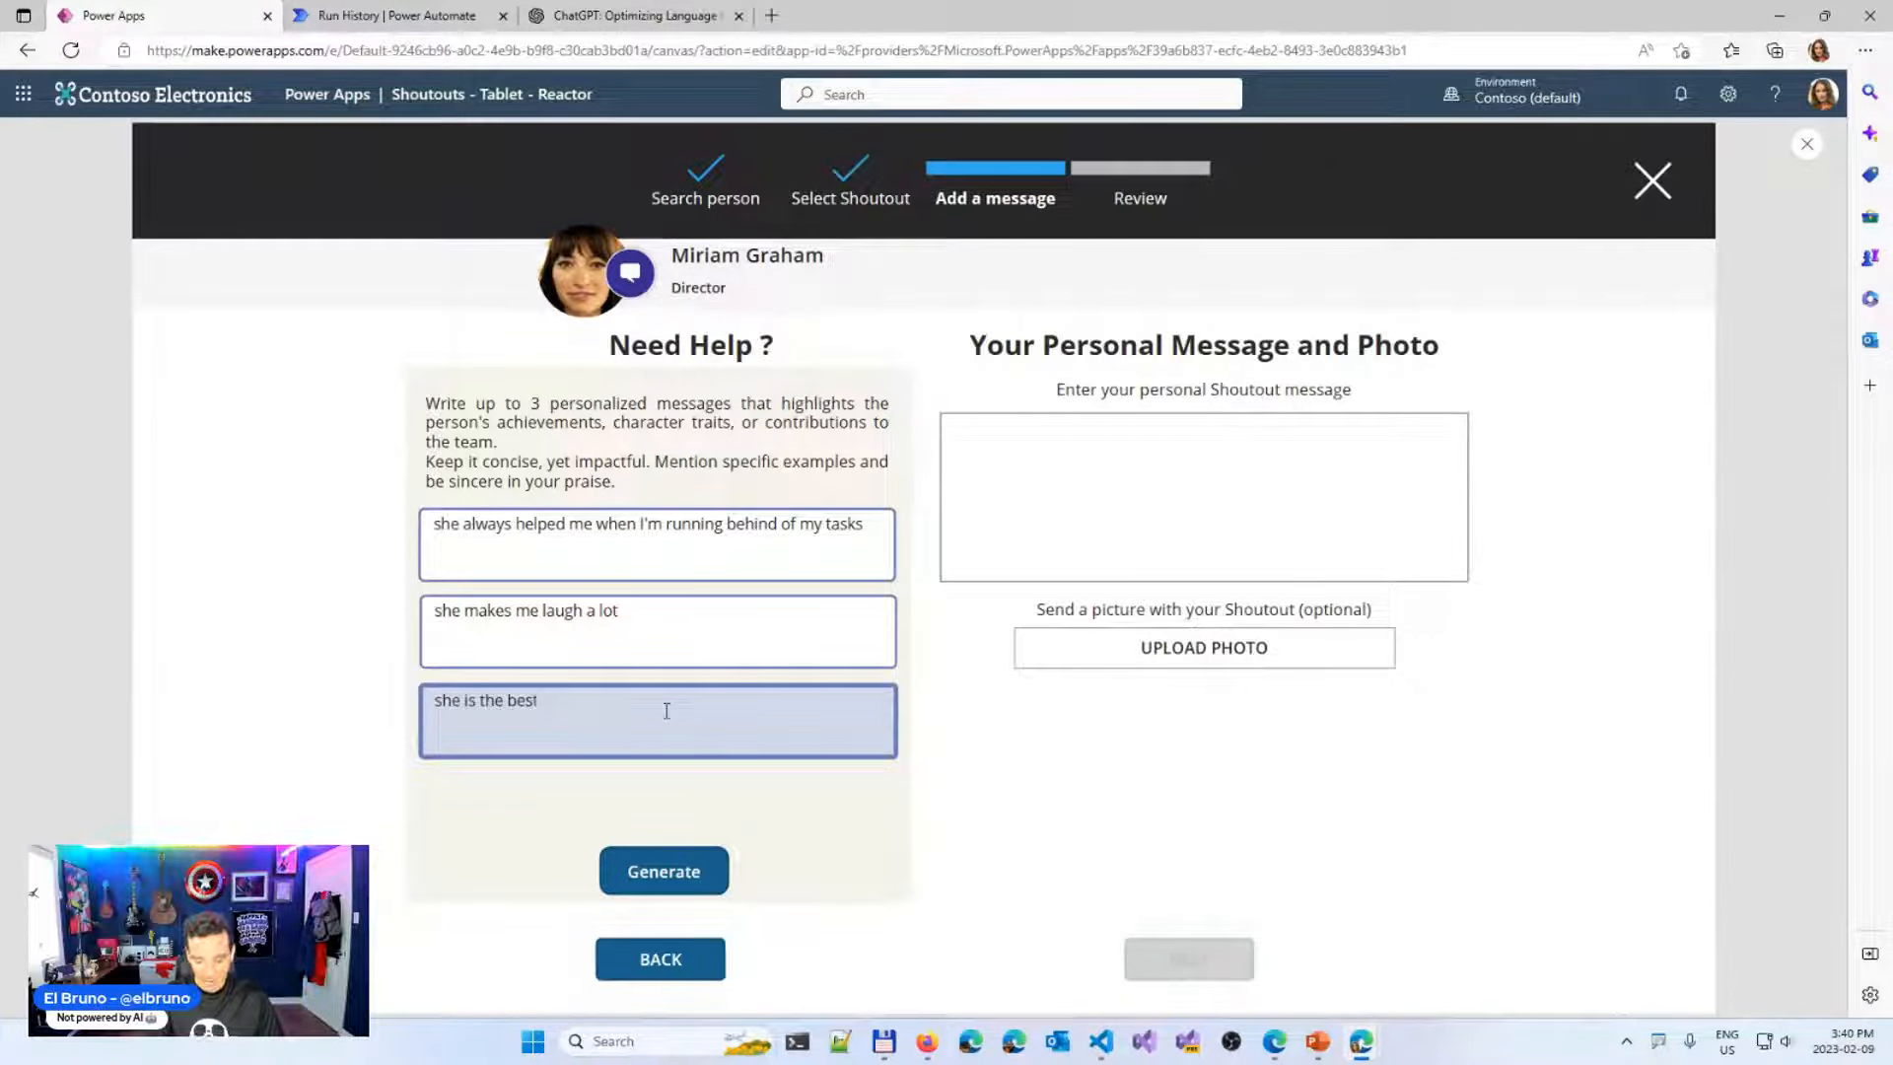
text(partner to)
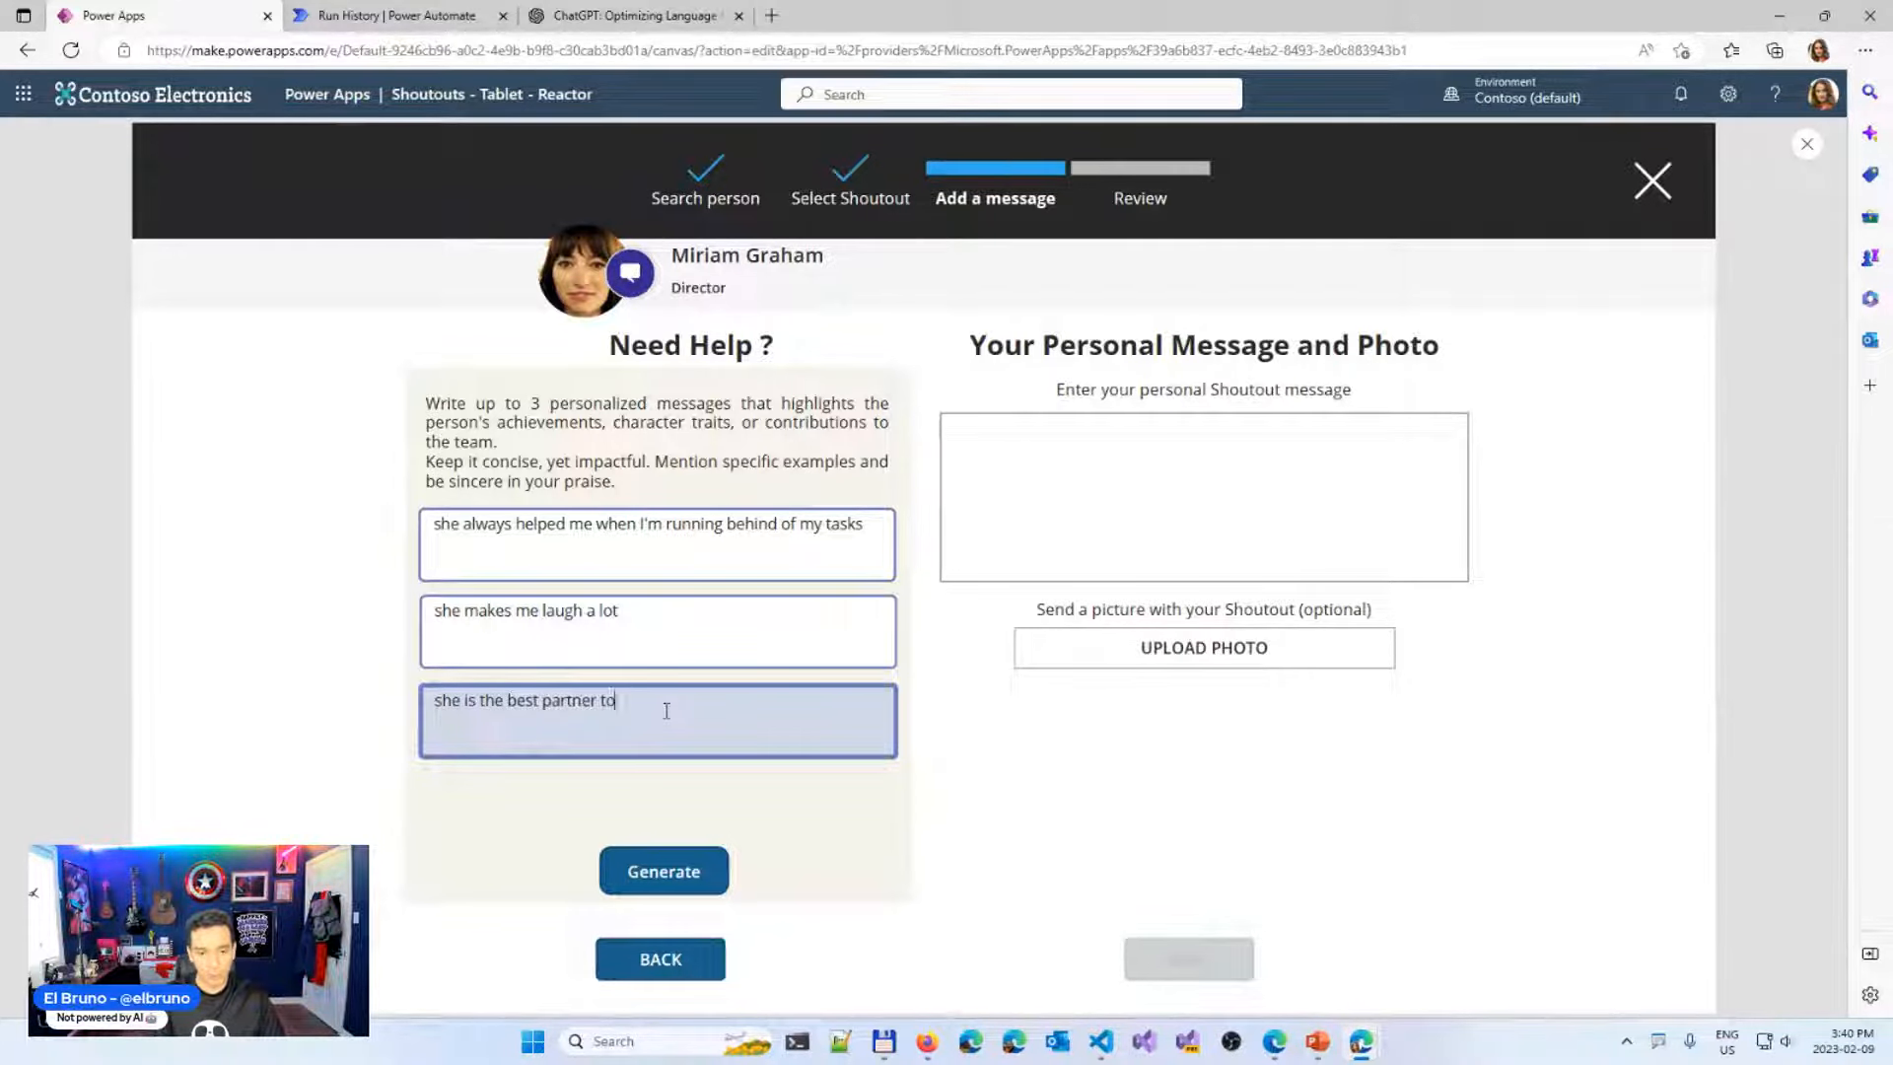
text( play v)
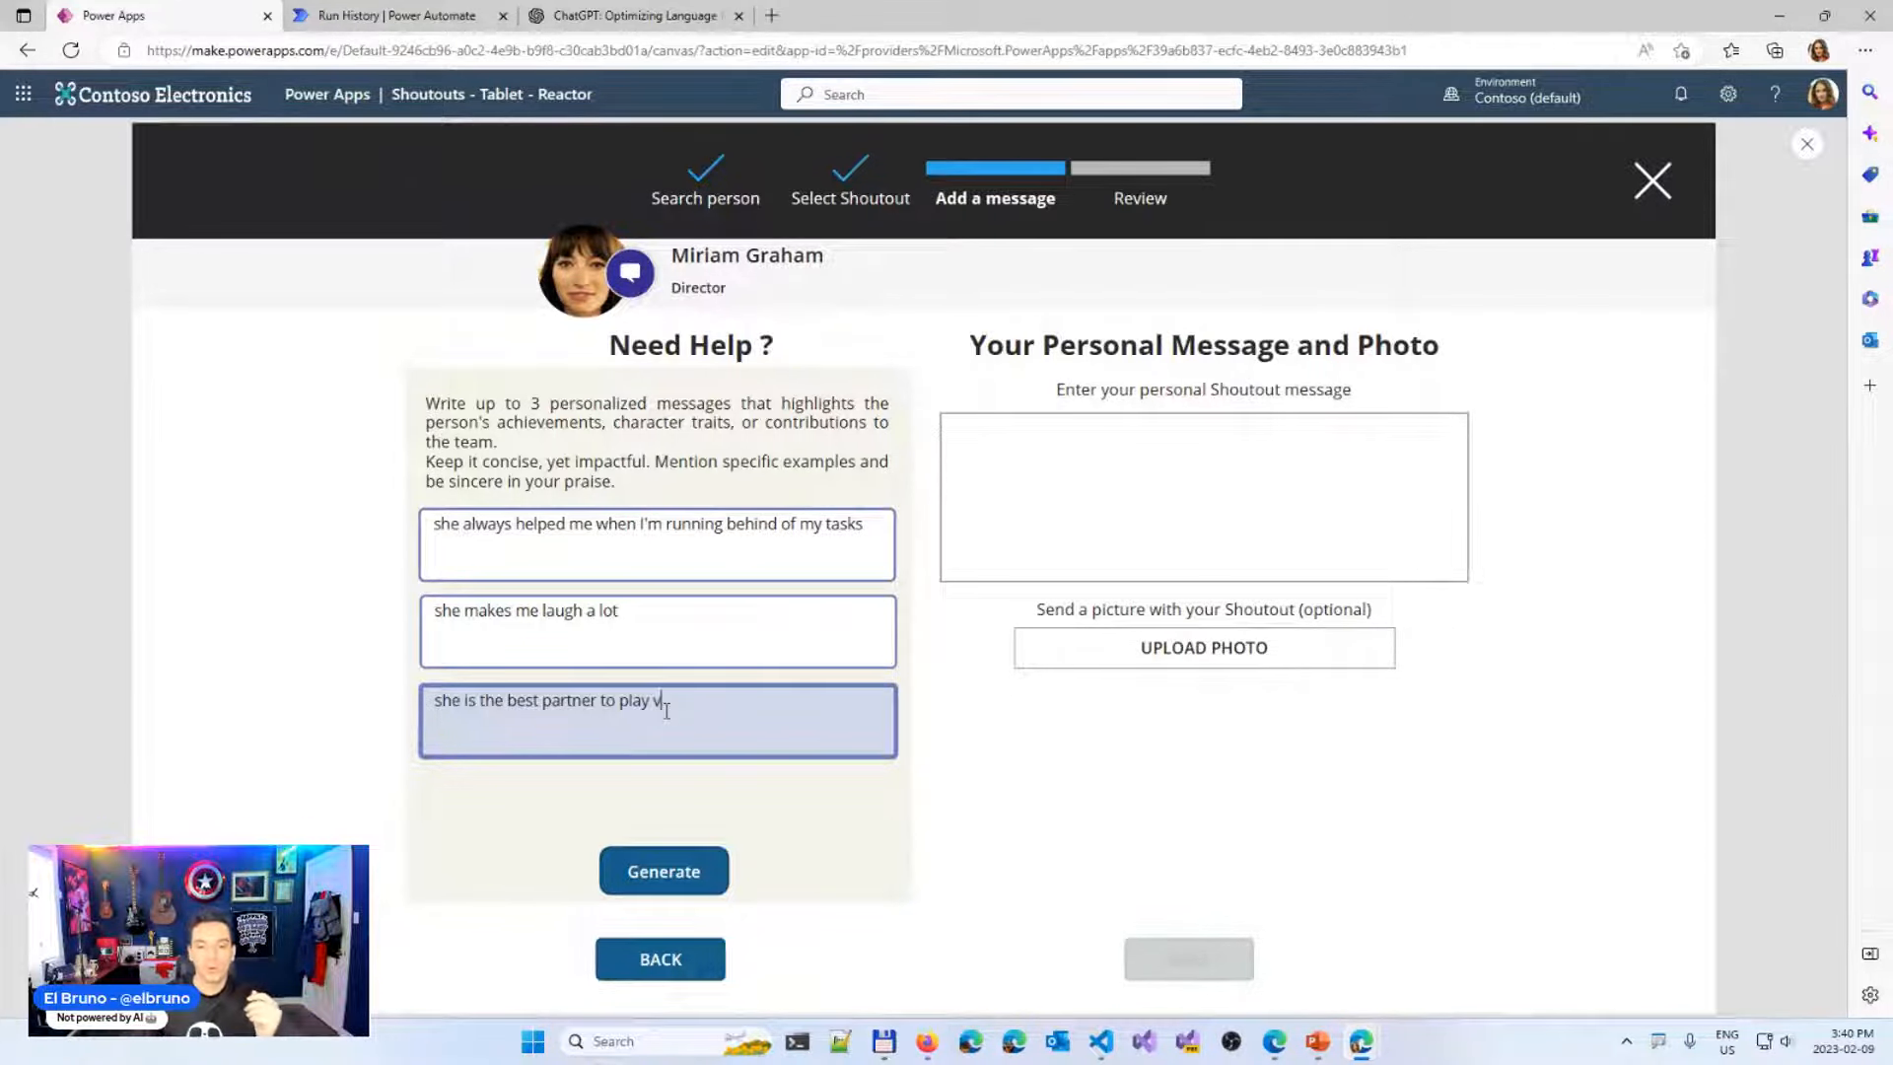
text(ideo games)
click(685, 874)
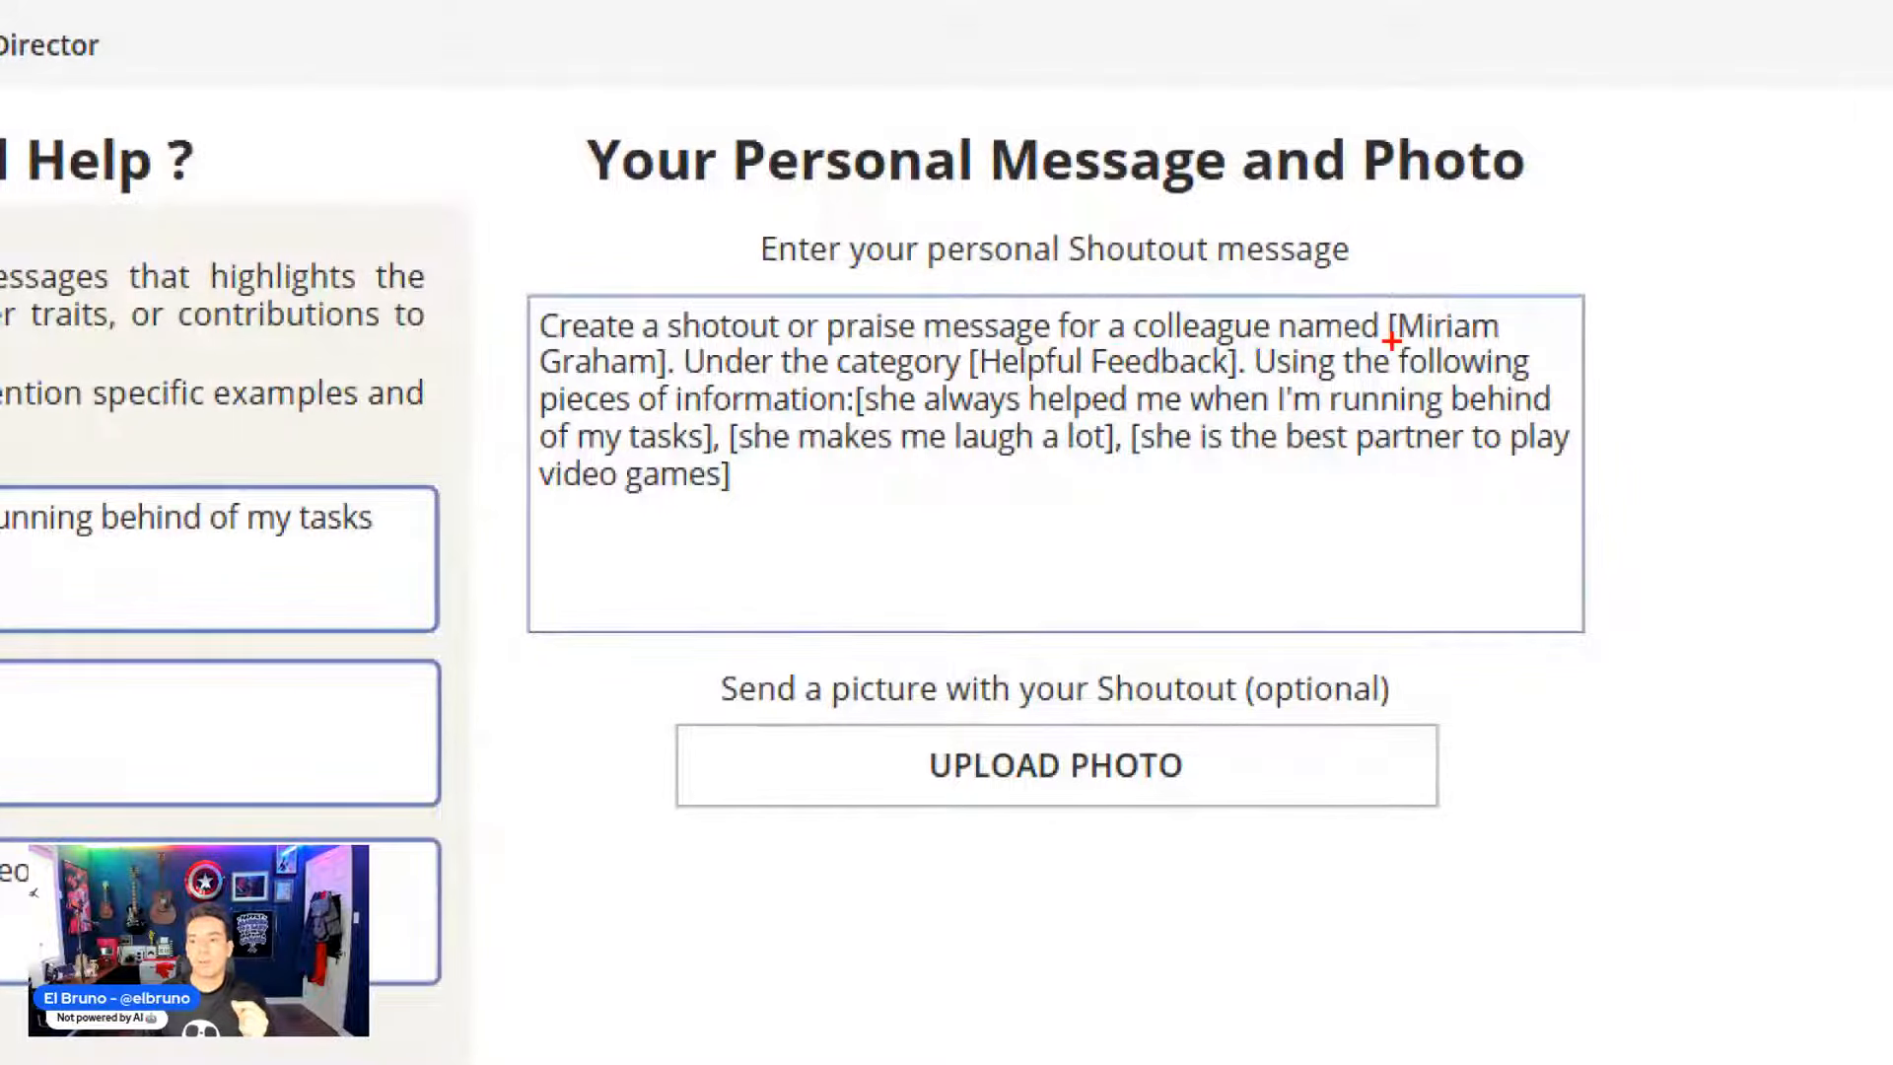
Examine the generated prompt in the personal message box, marking the colleague's name and the shoutout category
drag(1392, 340, 712, 404)
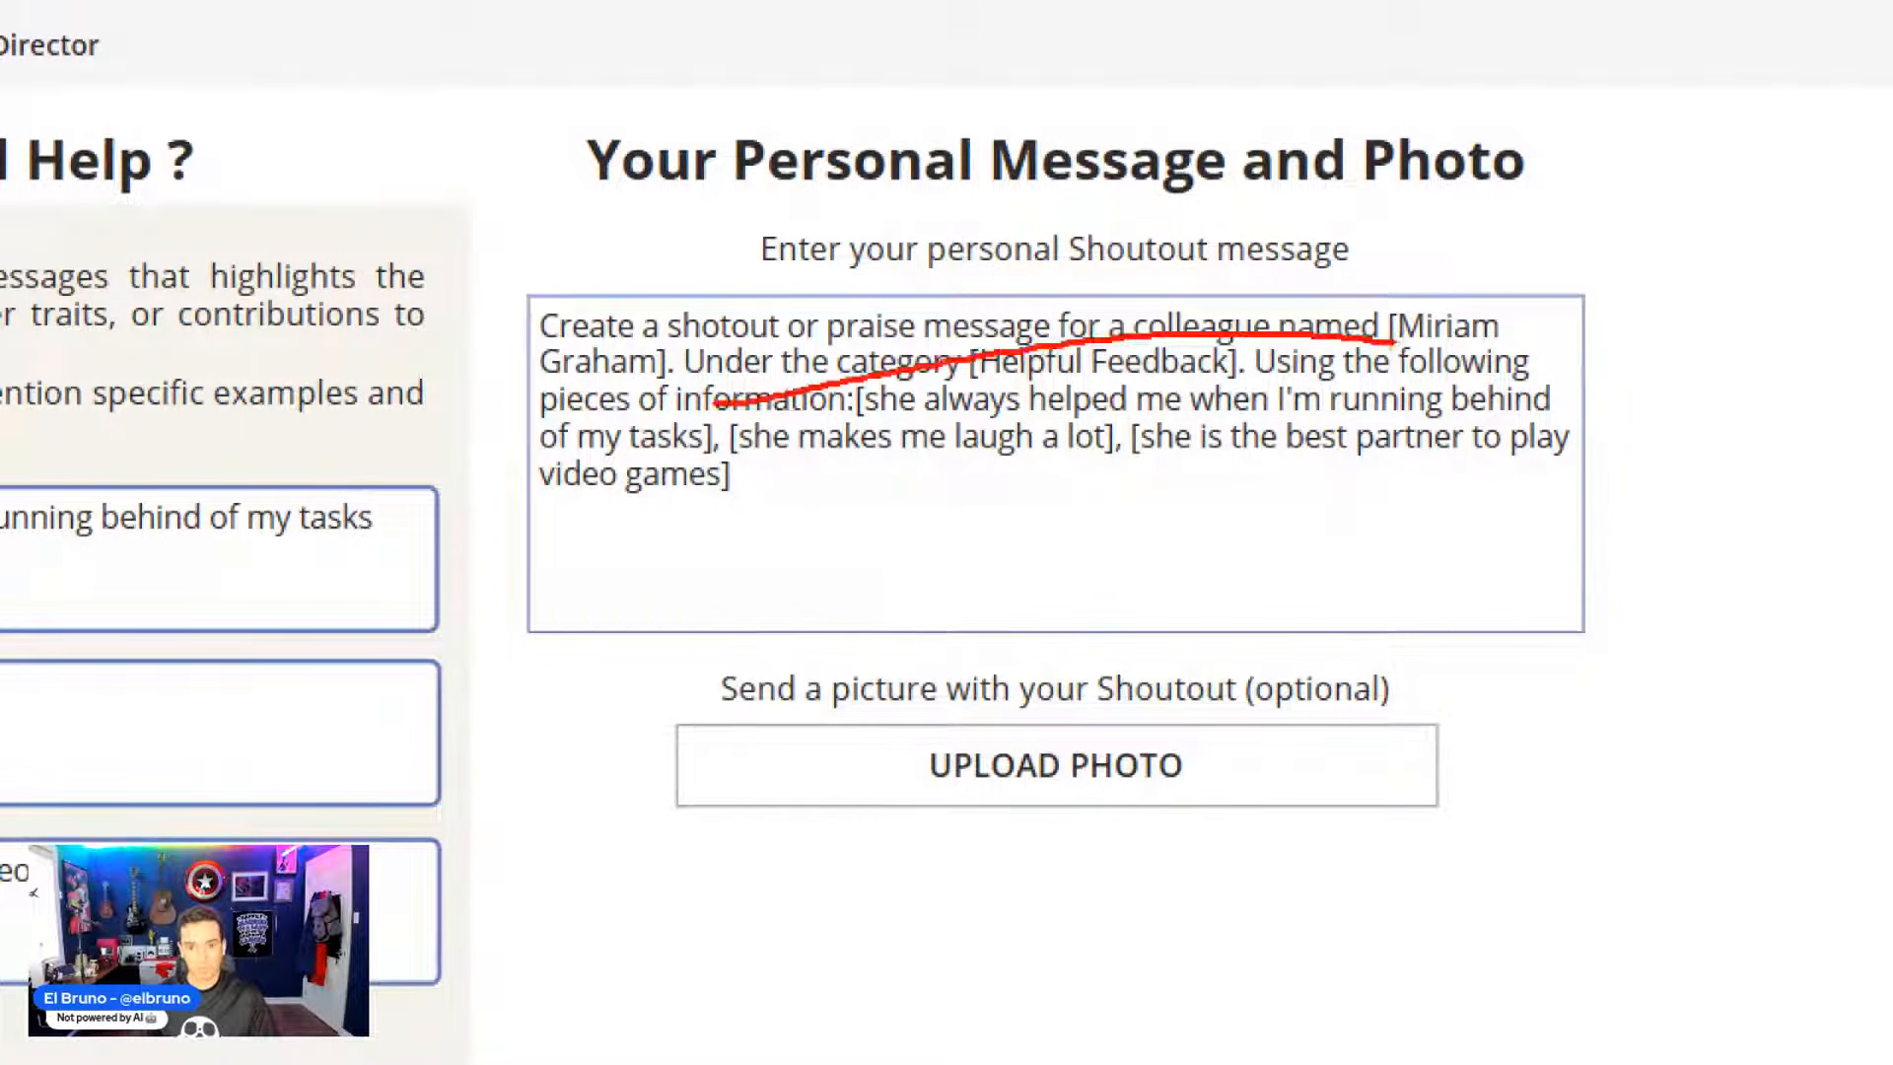
key(Escape)
key(ctrl+1)
click(1463, 431)
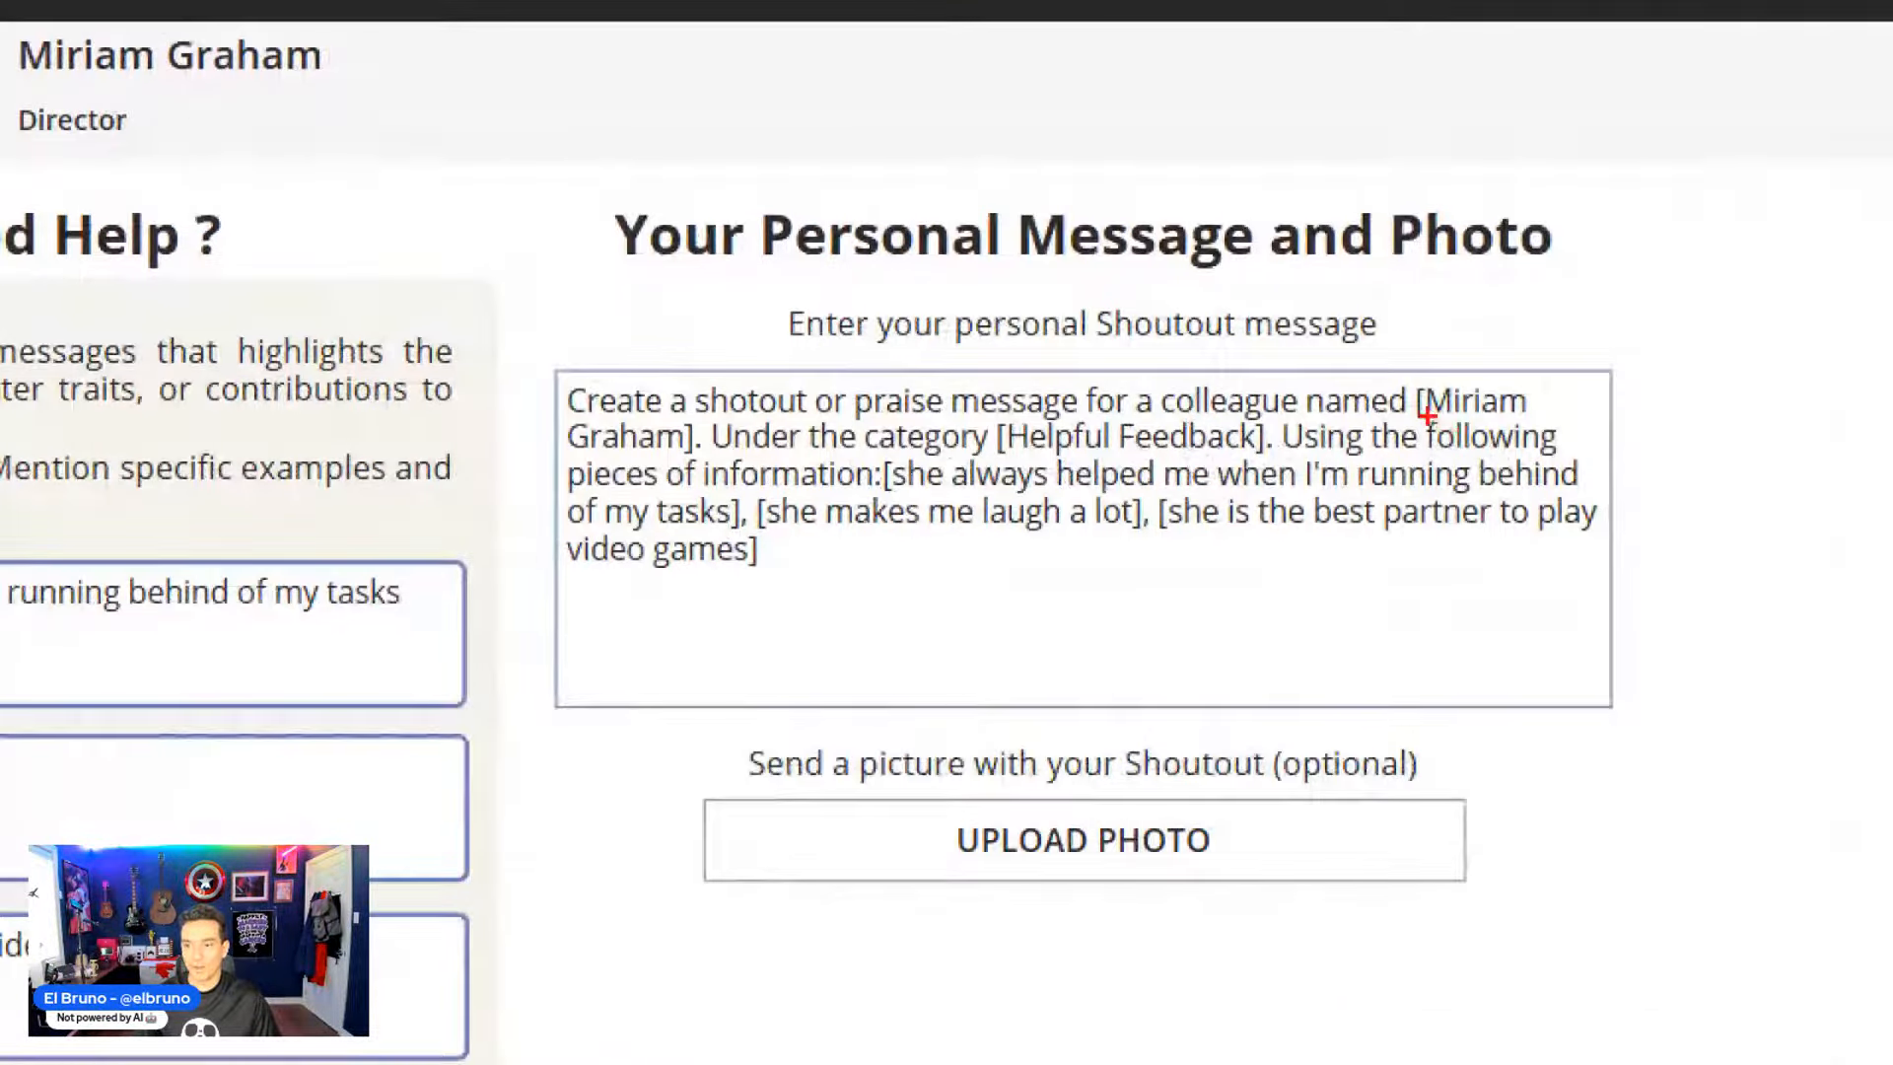
drag(1426, 415, 1530, 406)
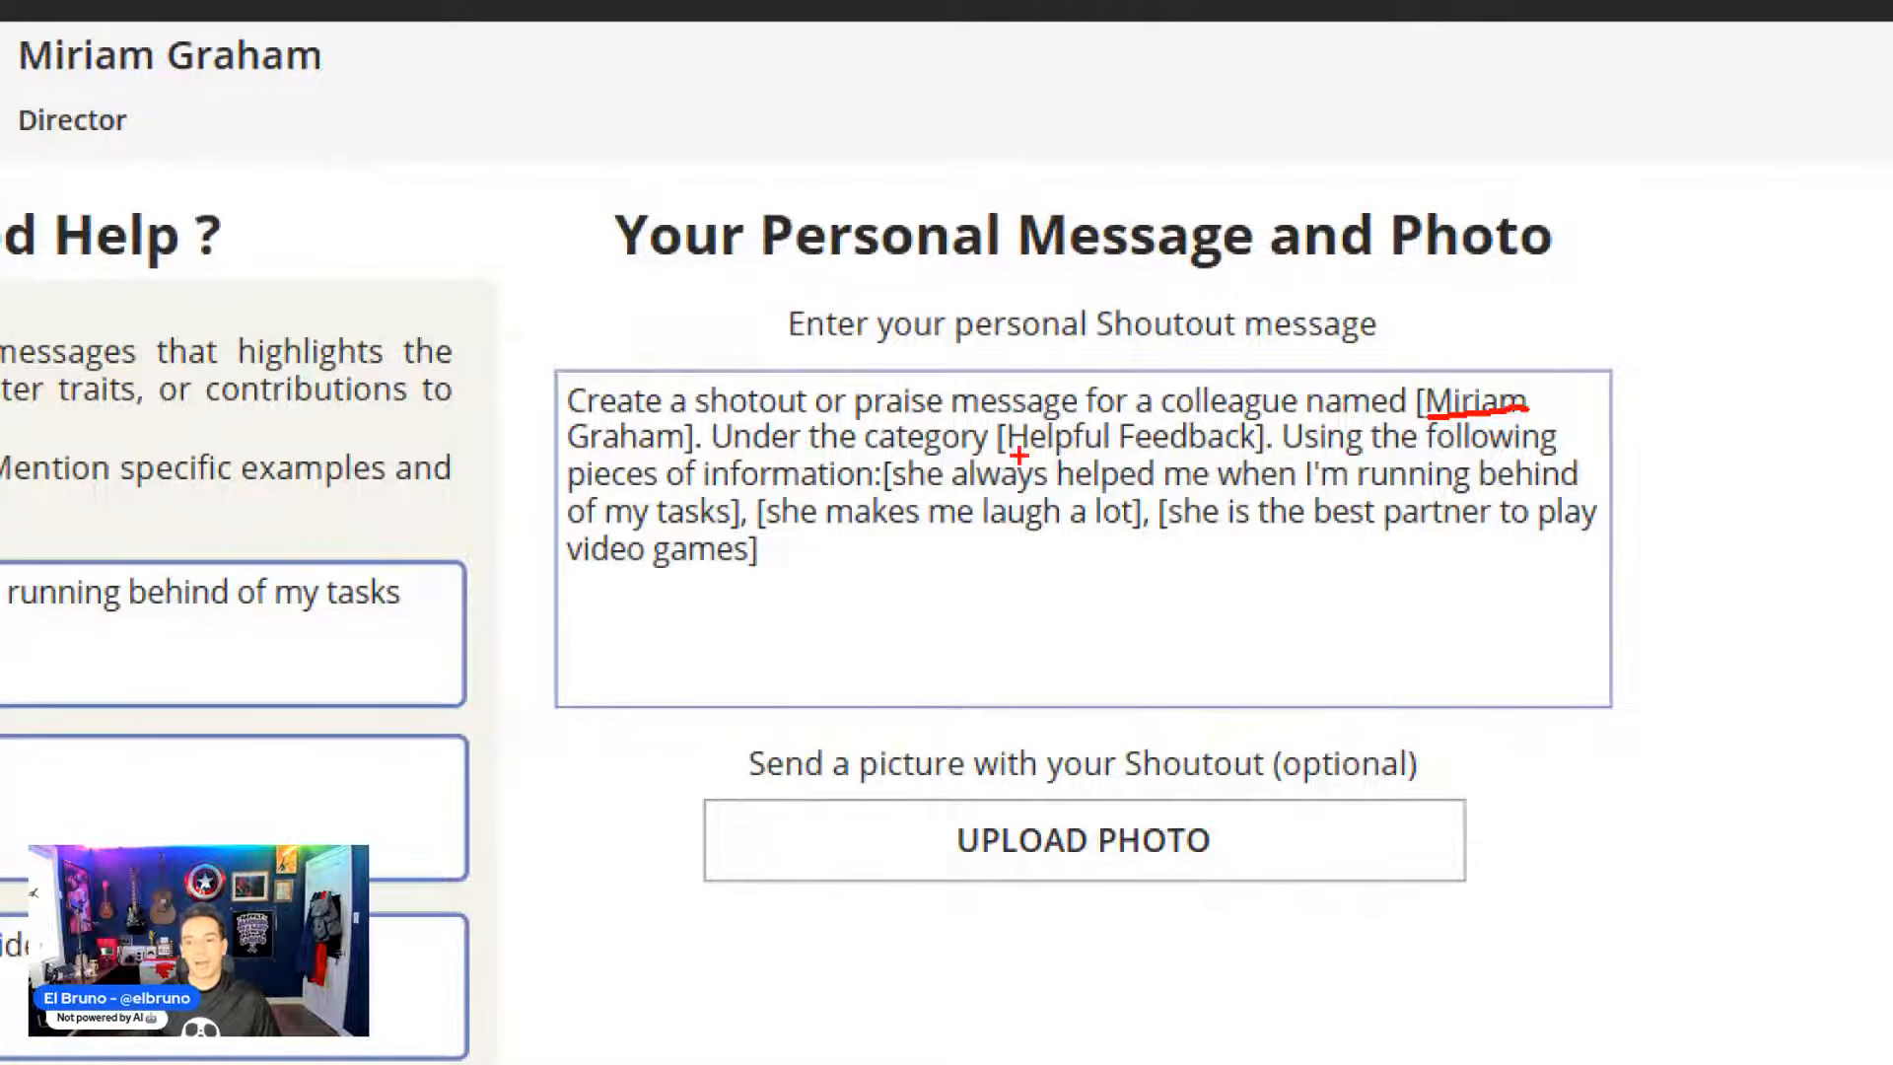
drag(1018, 454, 1233, 459)
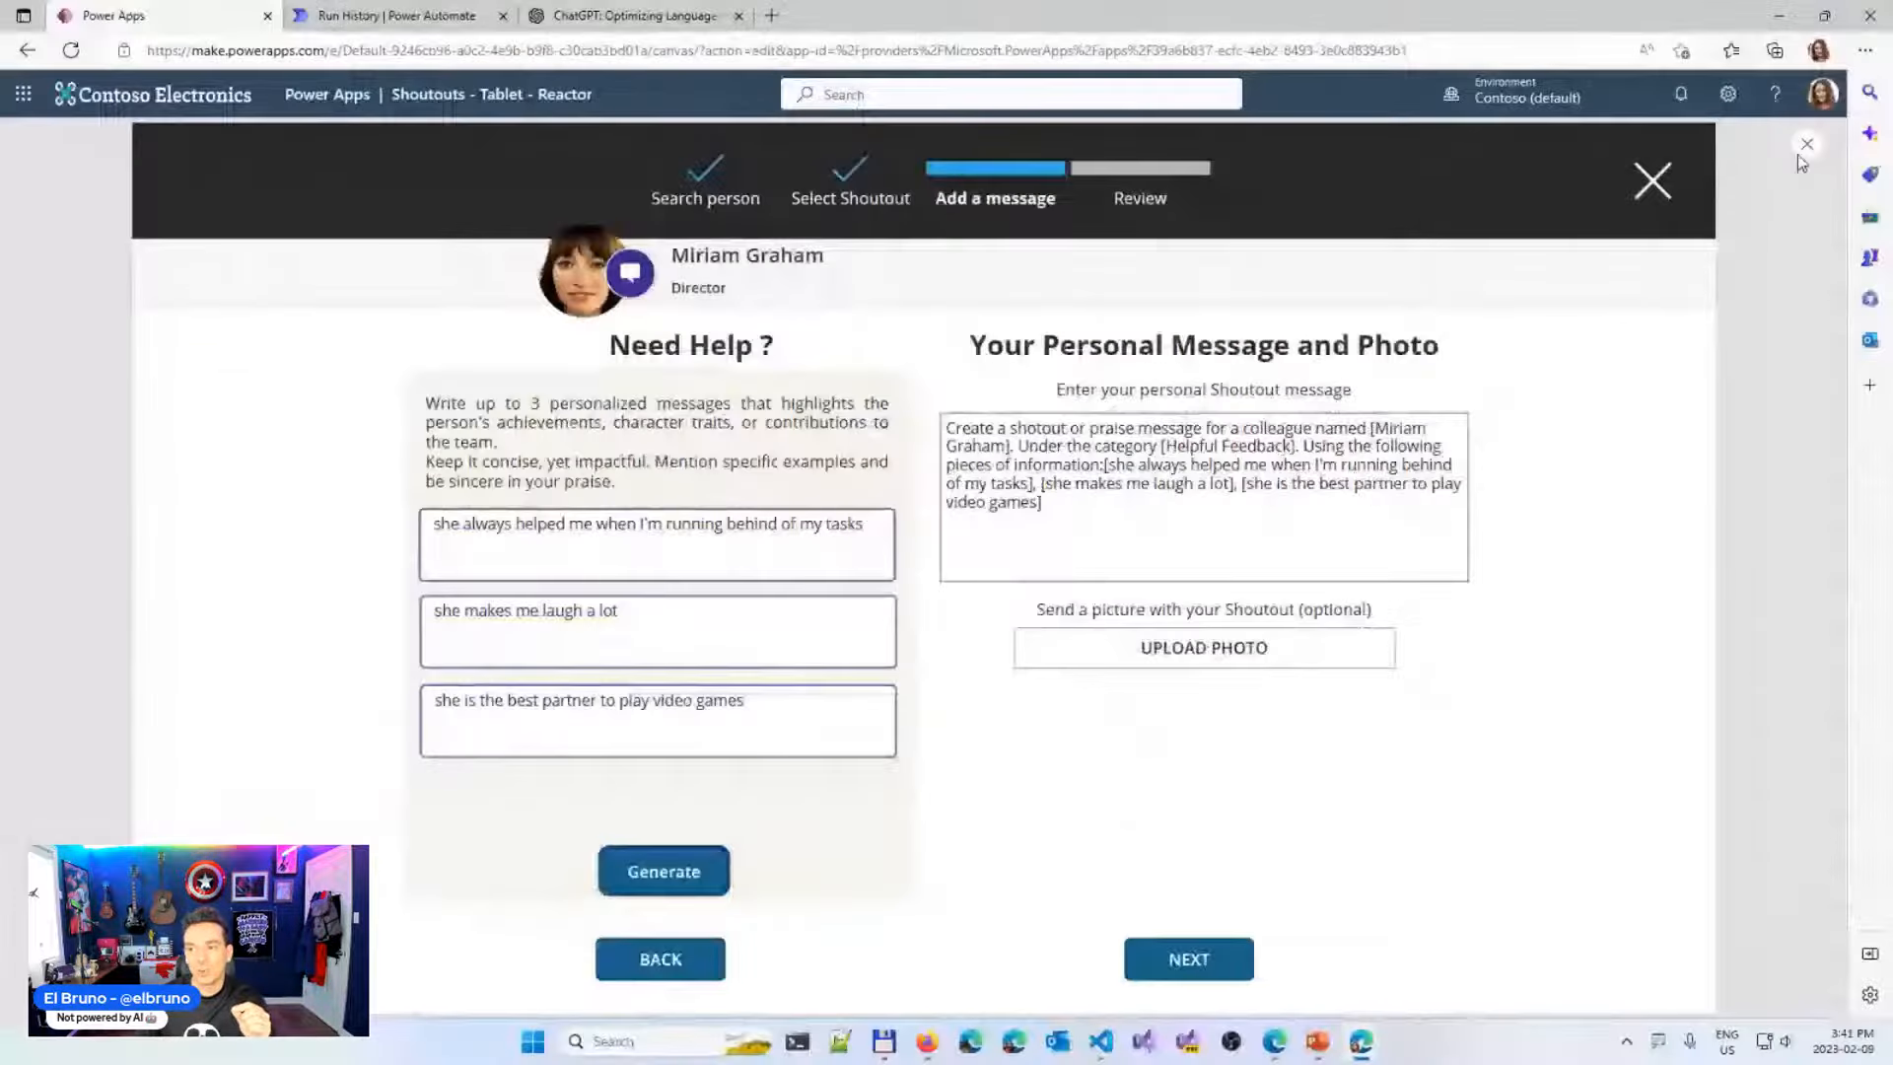
Leave the preview, select the Generate button, and add blank lines between Notify and the Set personalMessage line in its OnSelect formula
click(1806, 145)
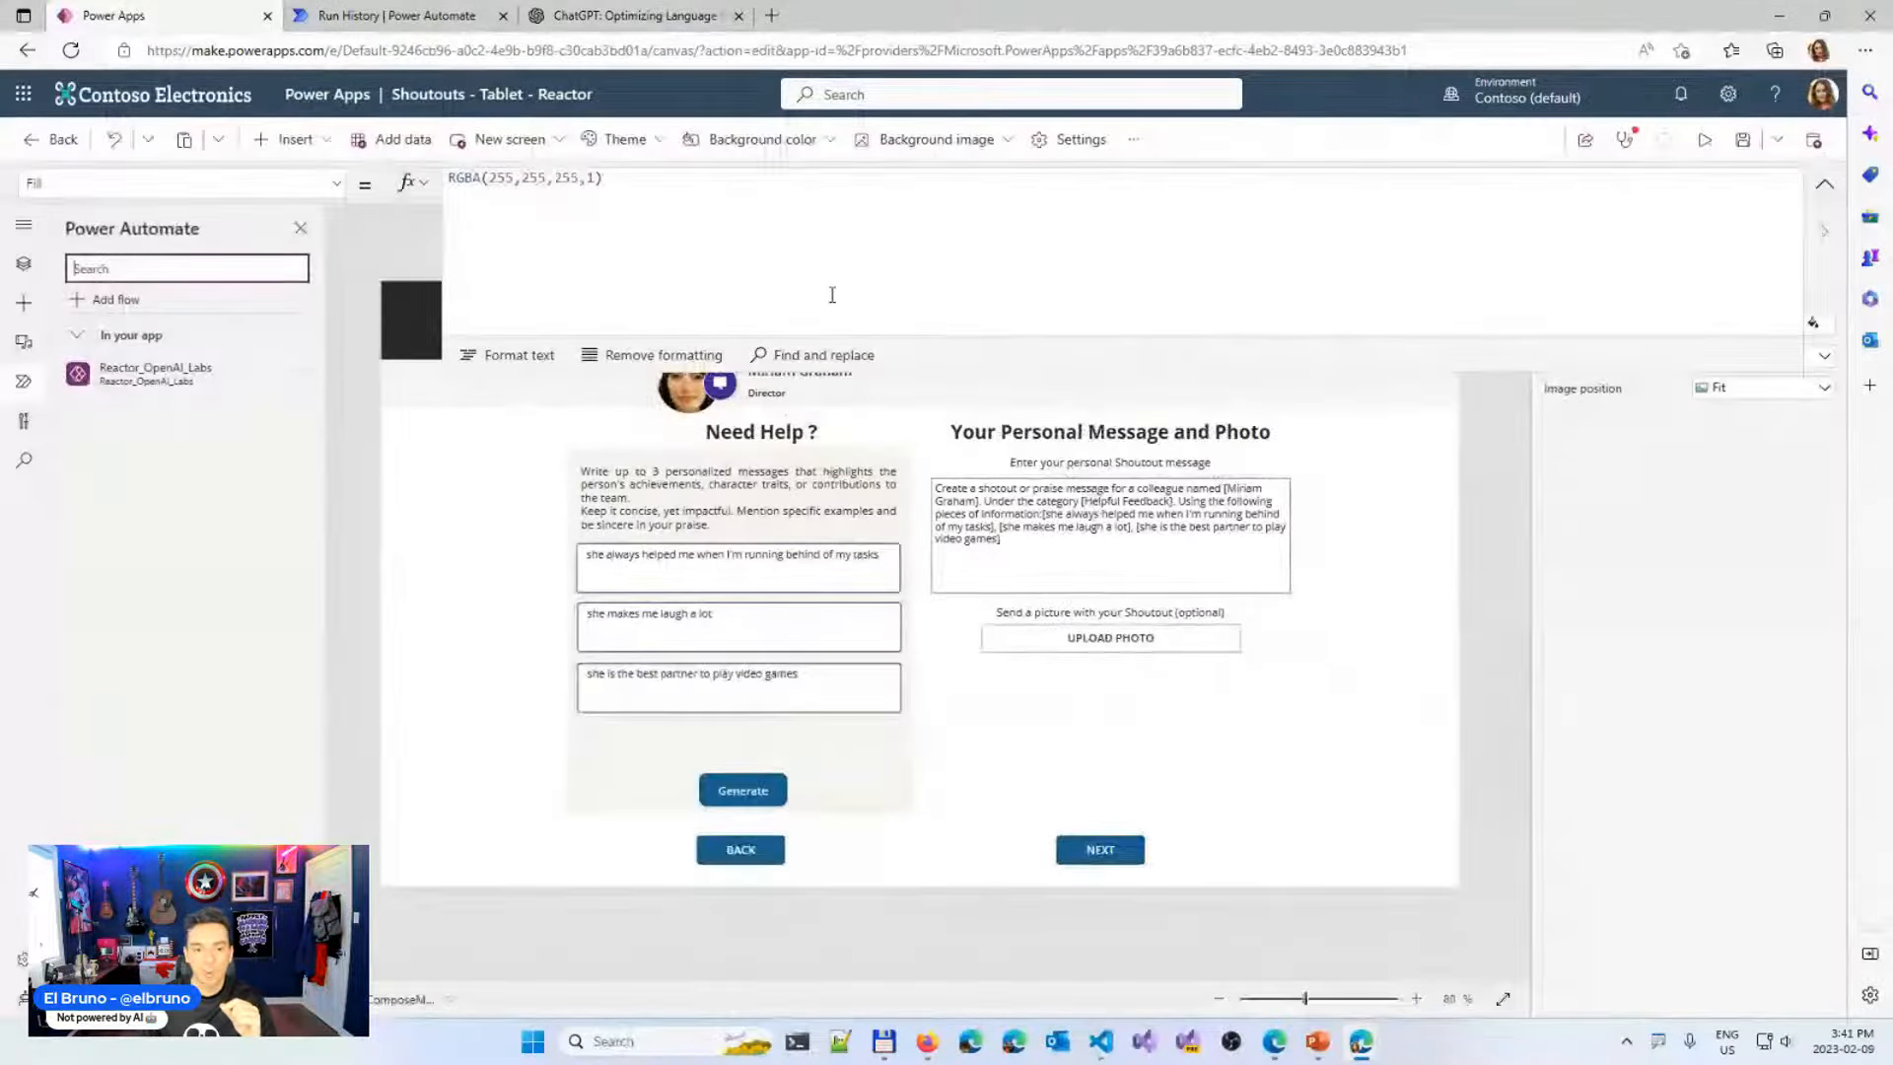
click(743, 790)
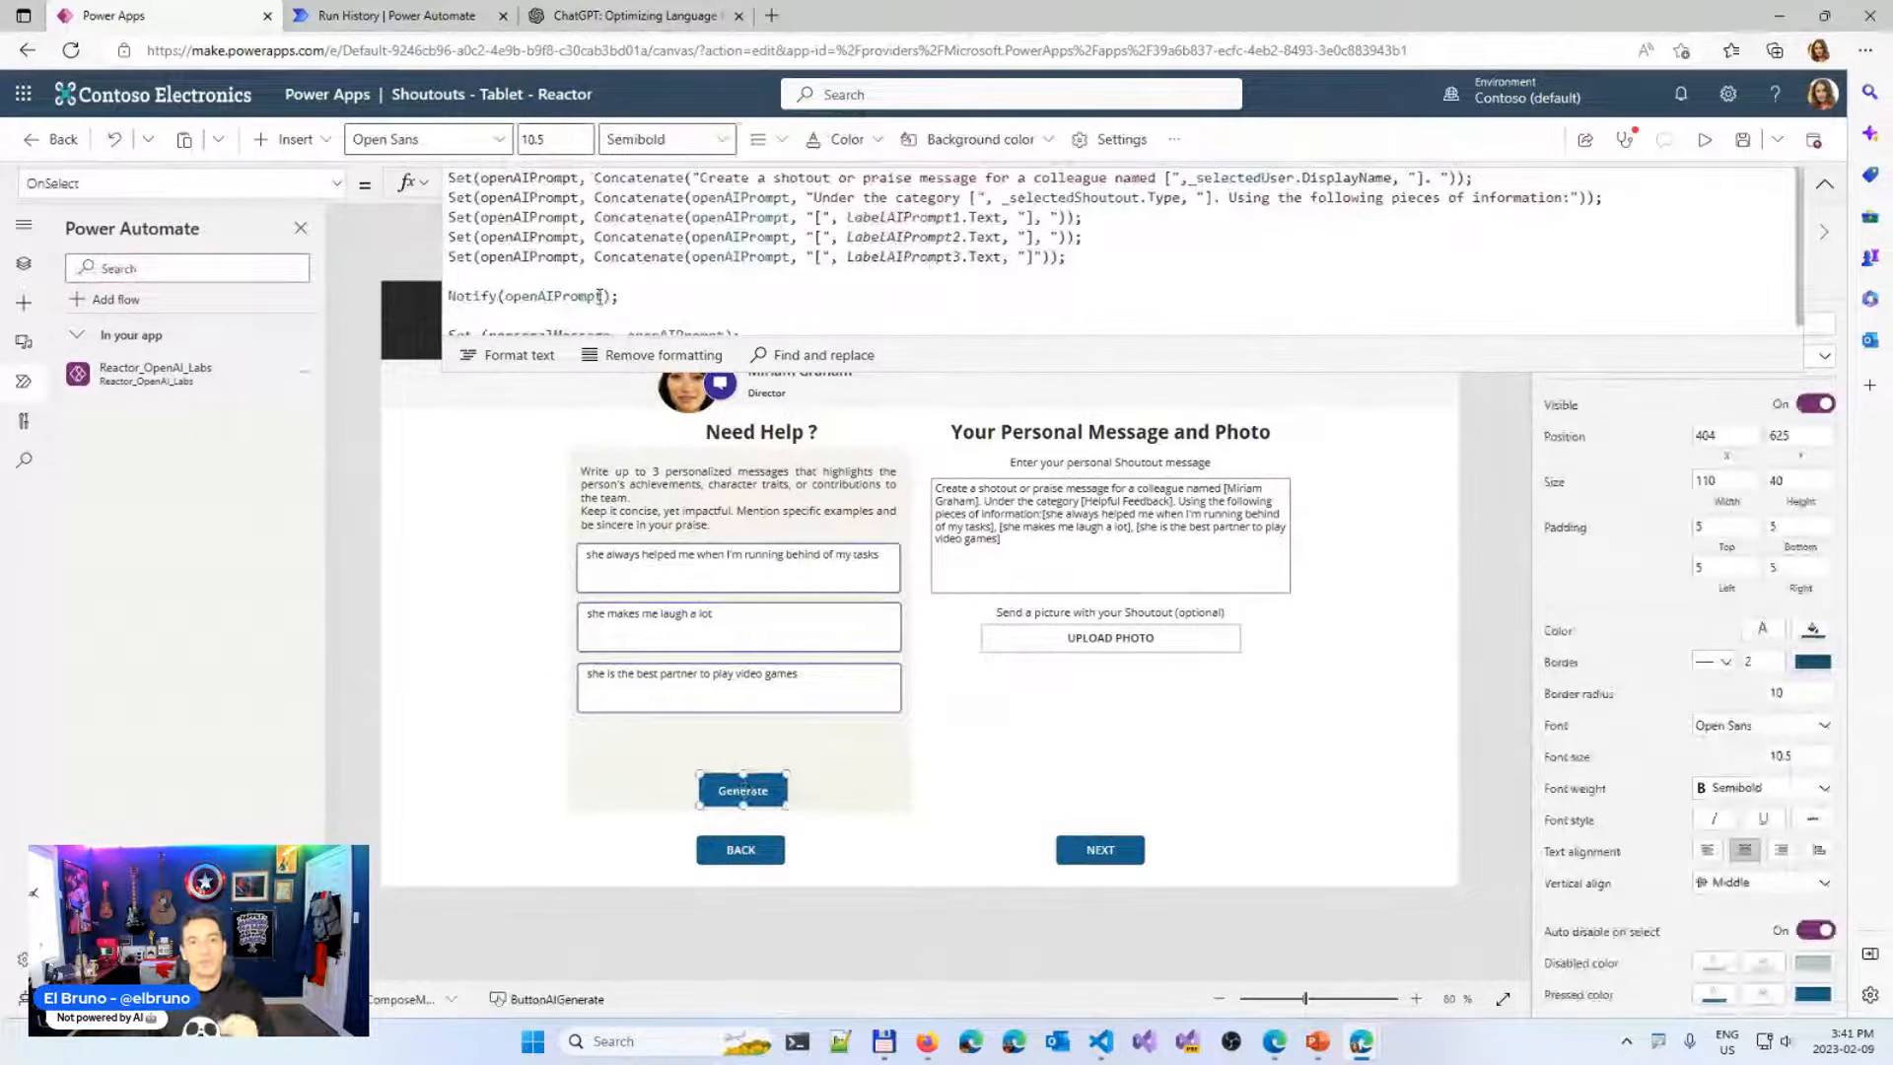
click(667, 283)
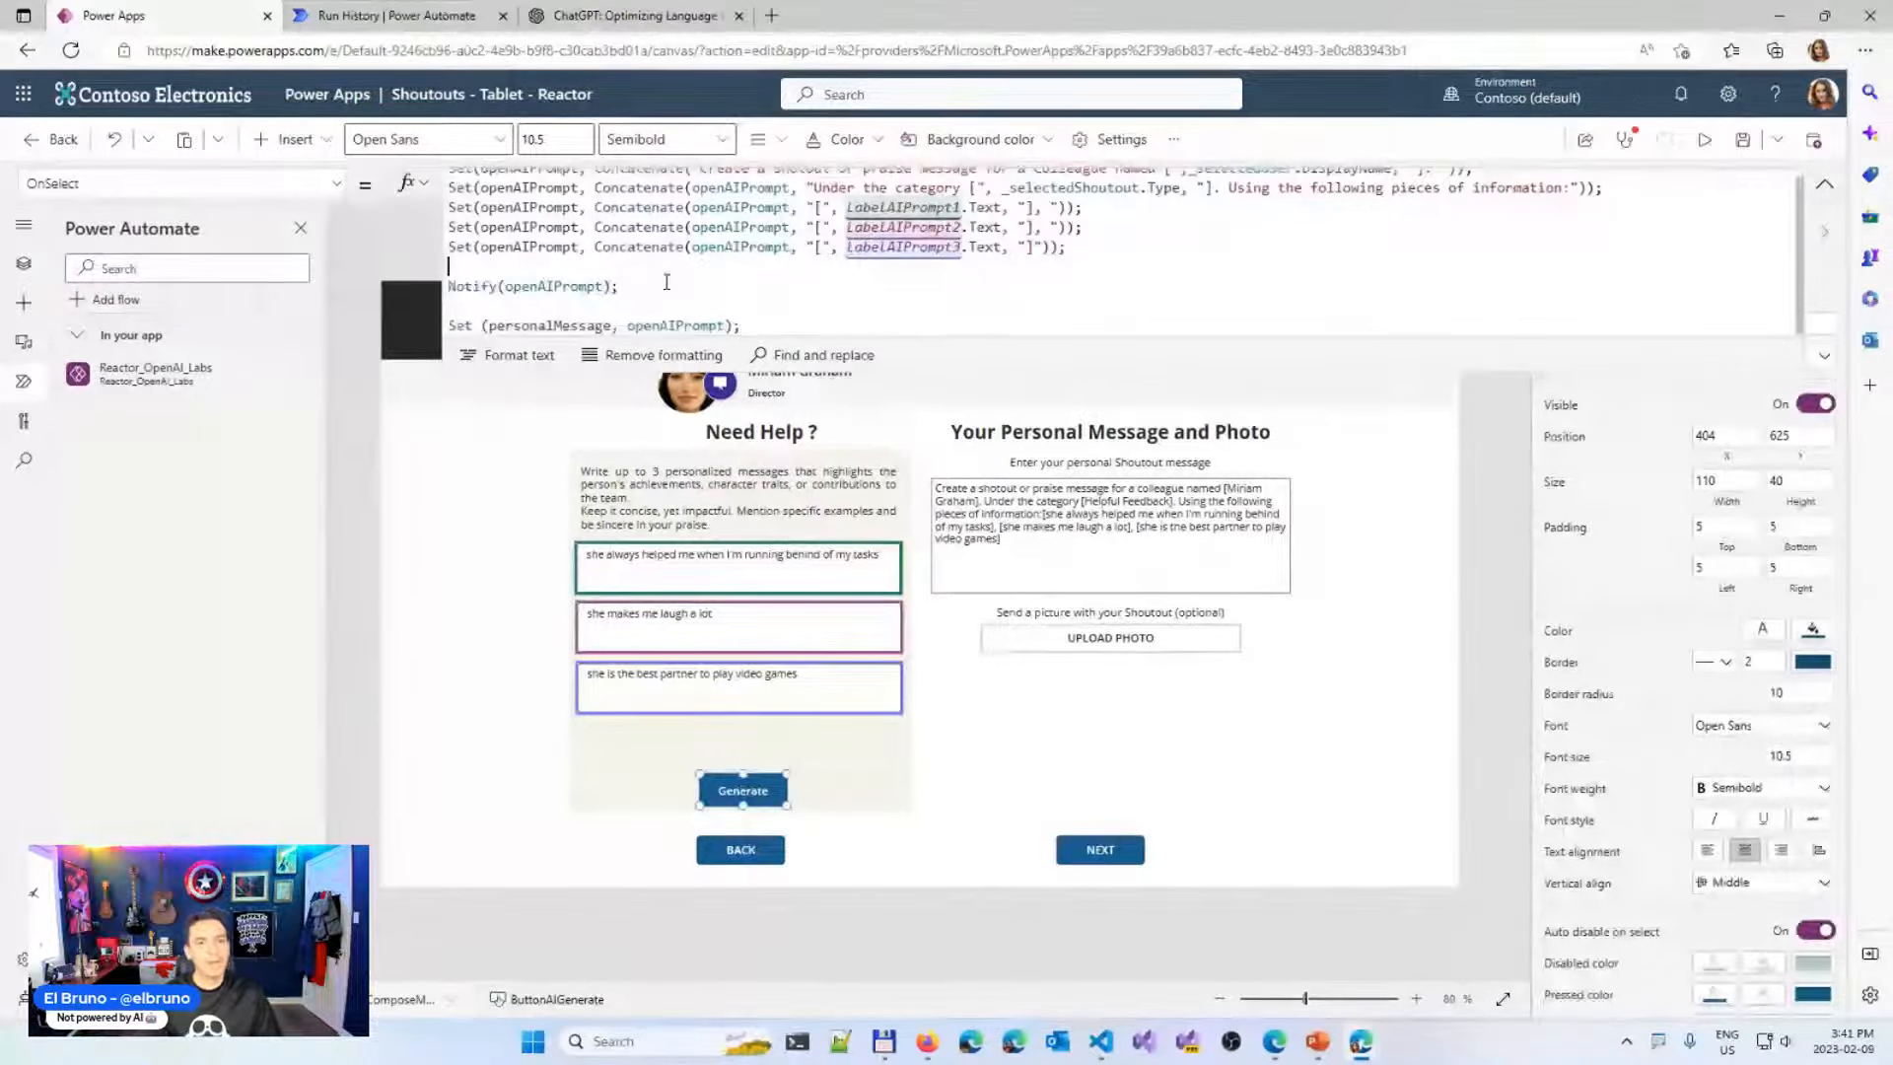
key(Down)
key(Down)
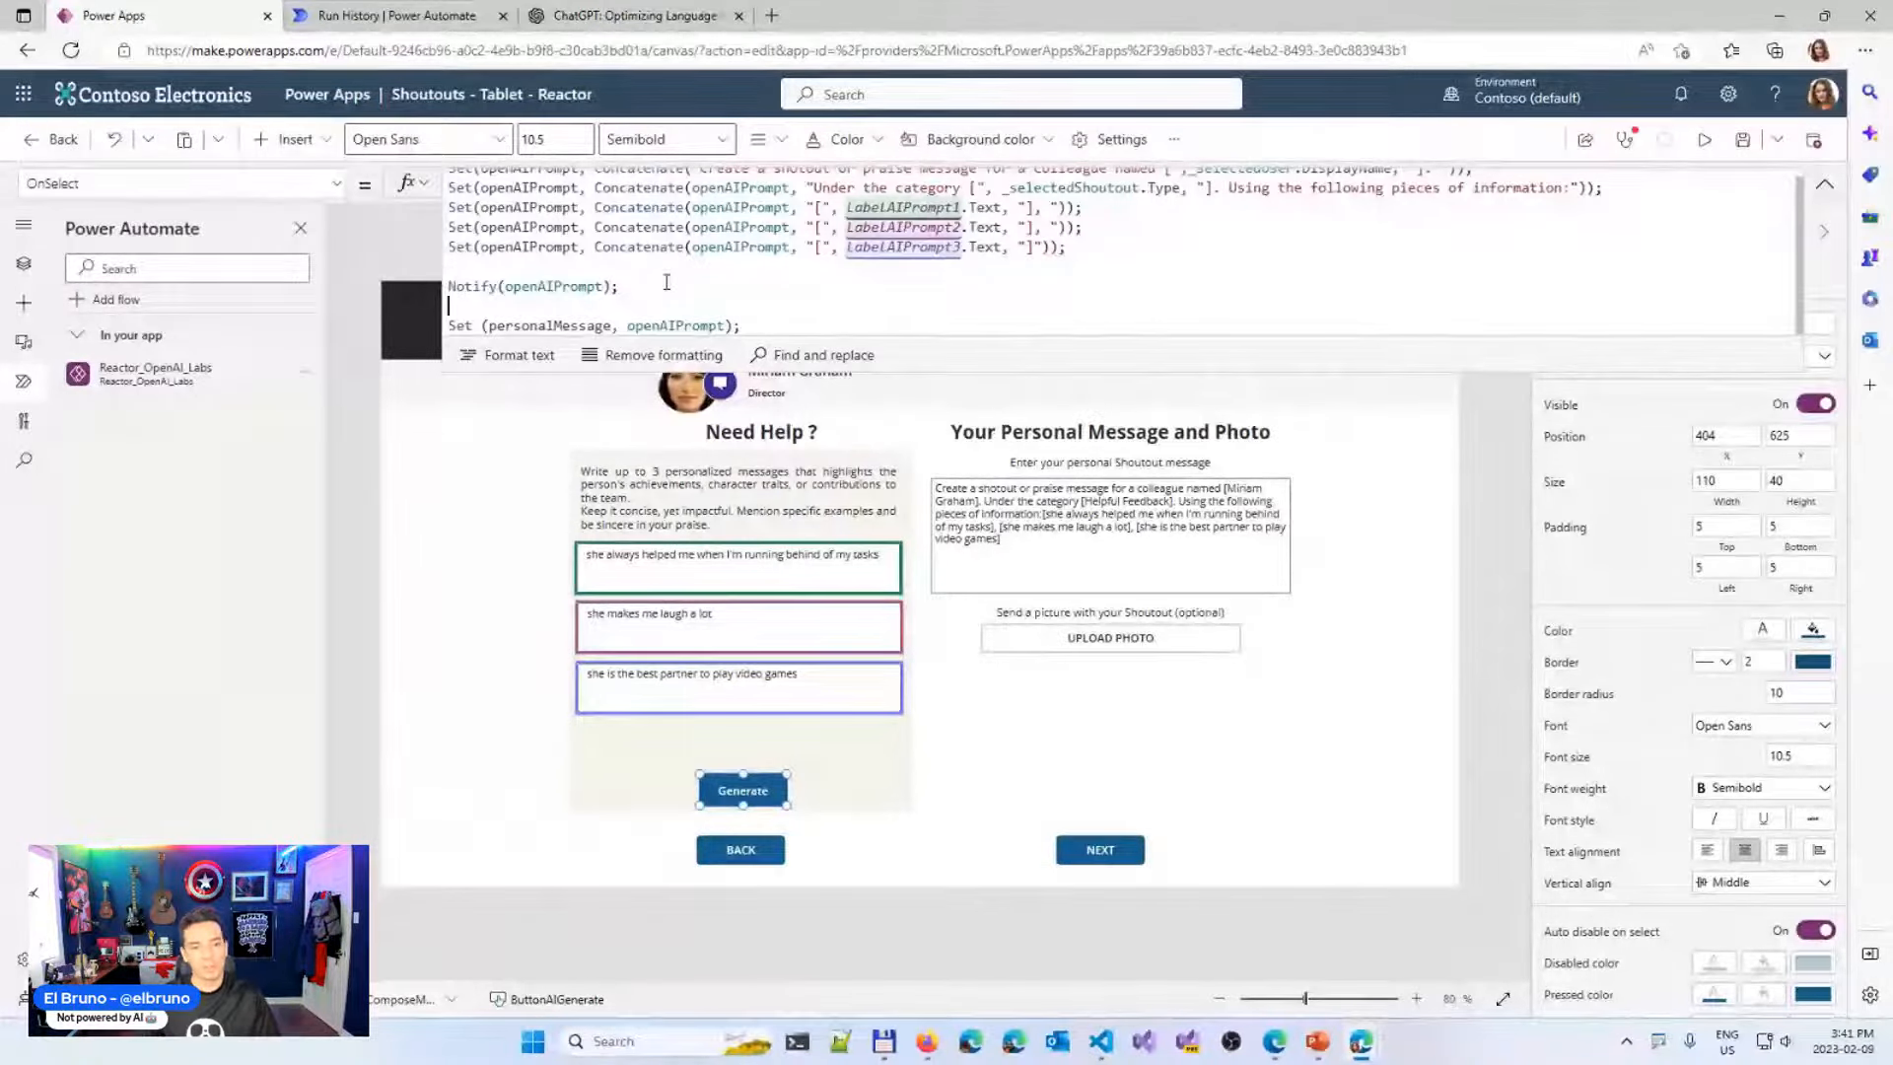
key(Return)
key(Return)
key(Up)
key(Up)
Add a line after Notify that stores the flow's result: Set(openAIResult, Reactor_OpenAI_Labs.Run(openAIPrompt));
text(Set)
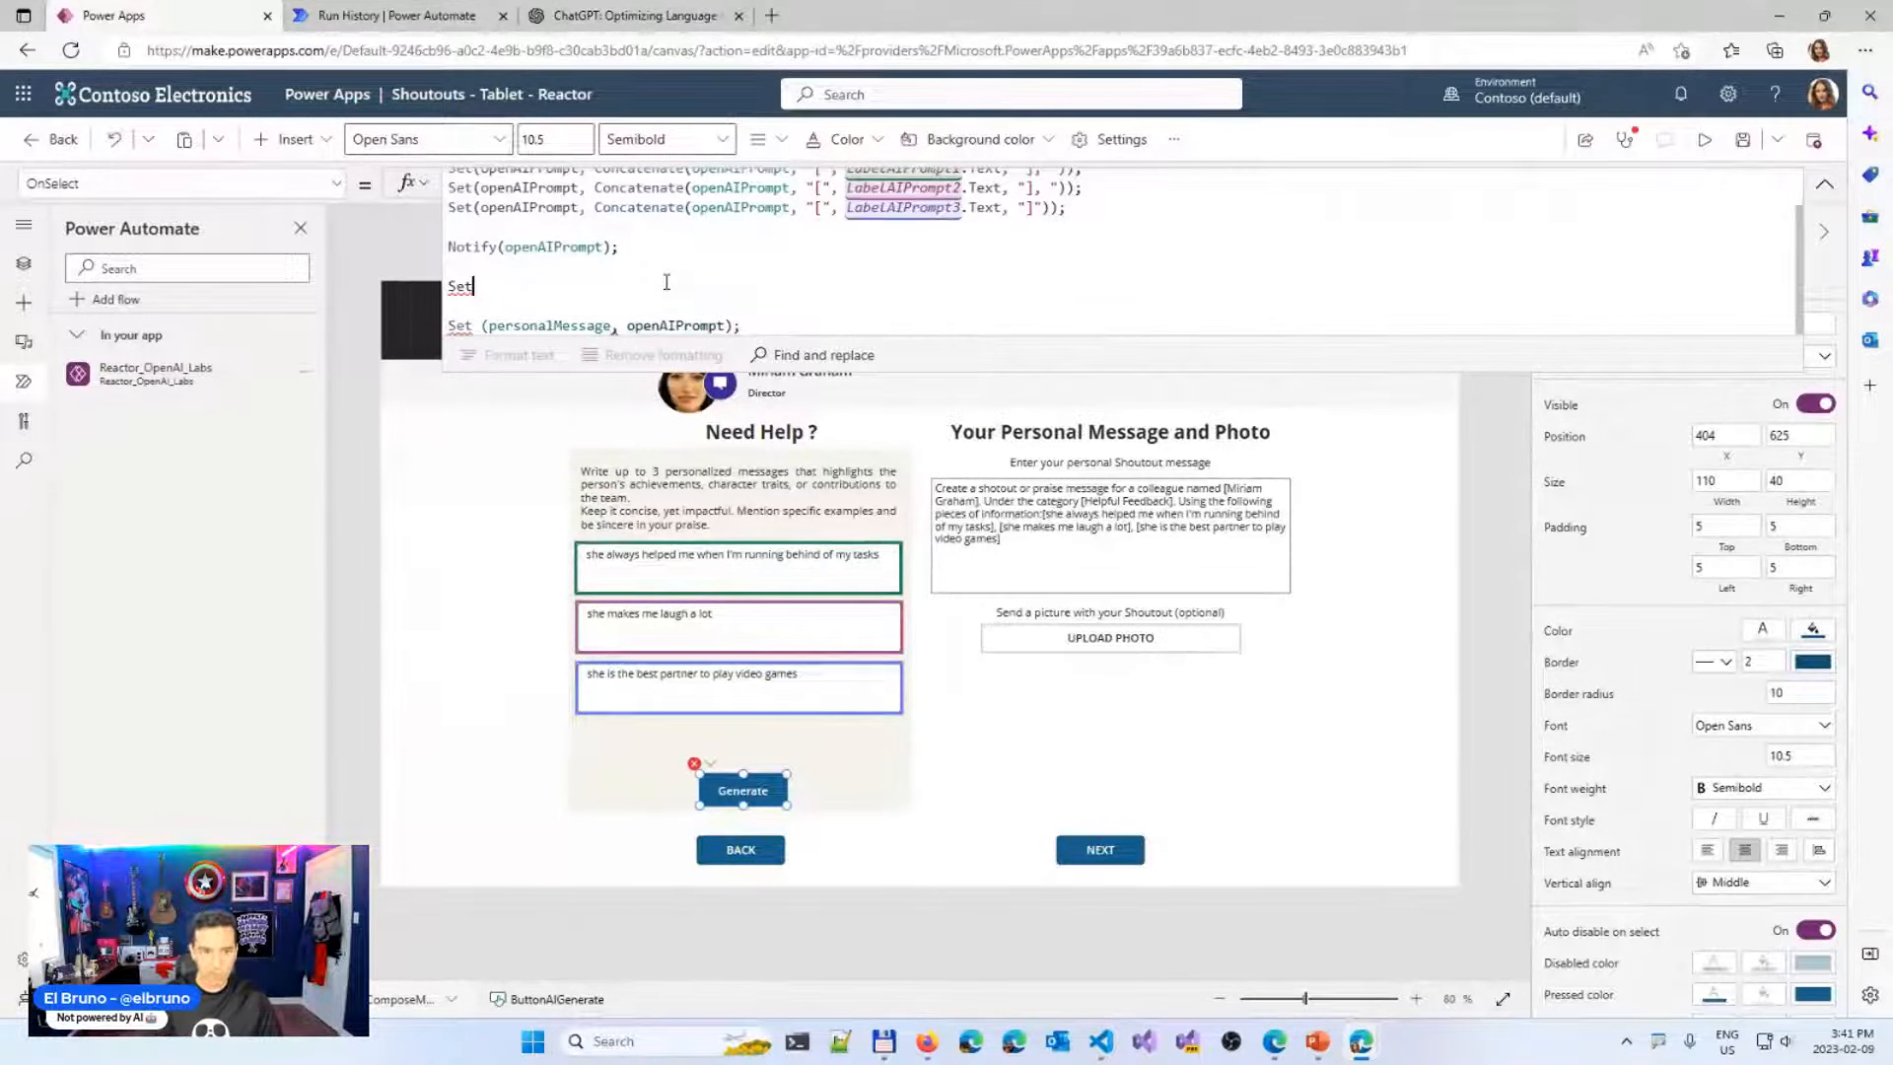
key(BackSpace)
text(()
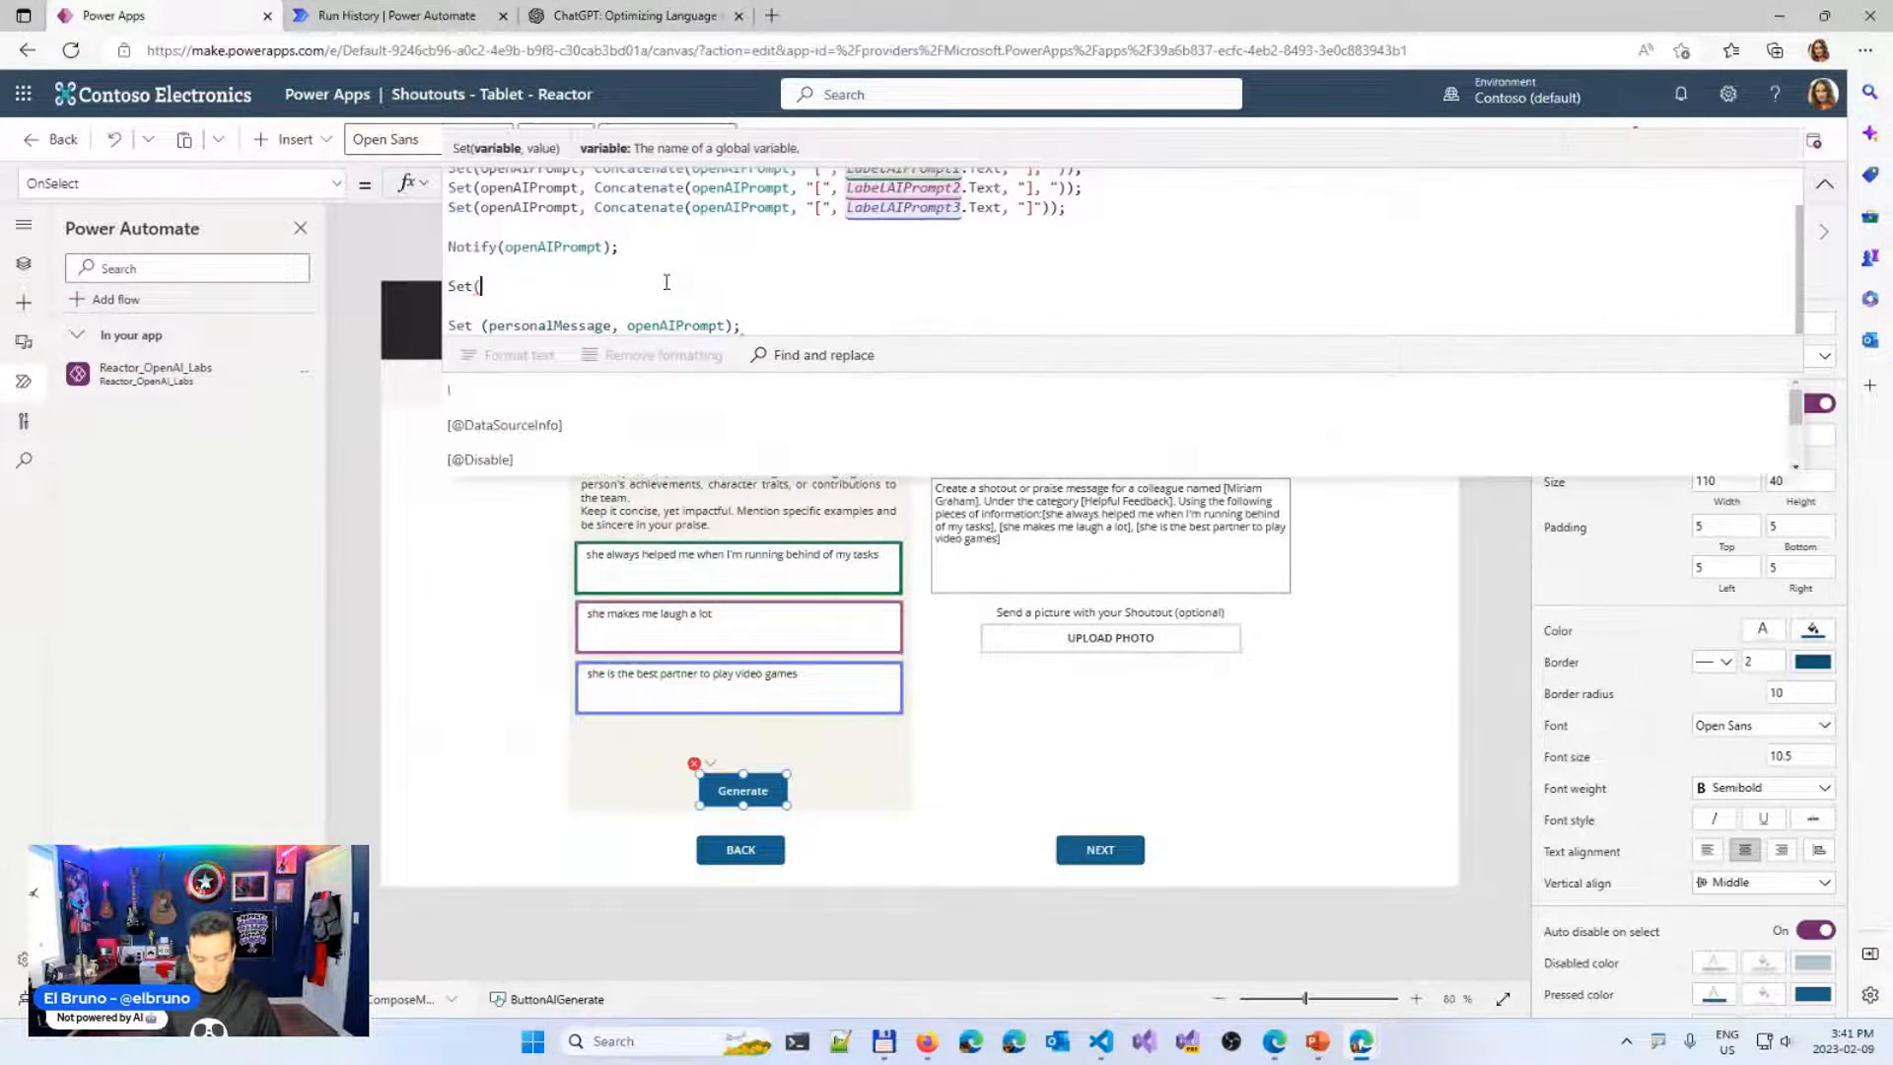
text(openAI)
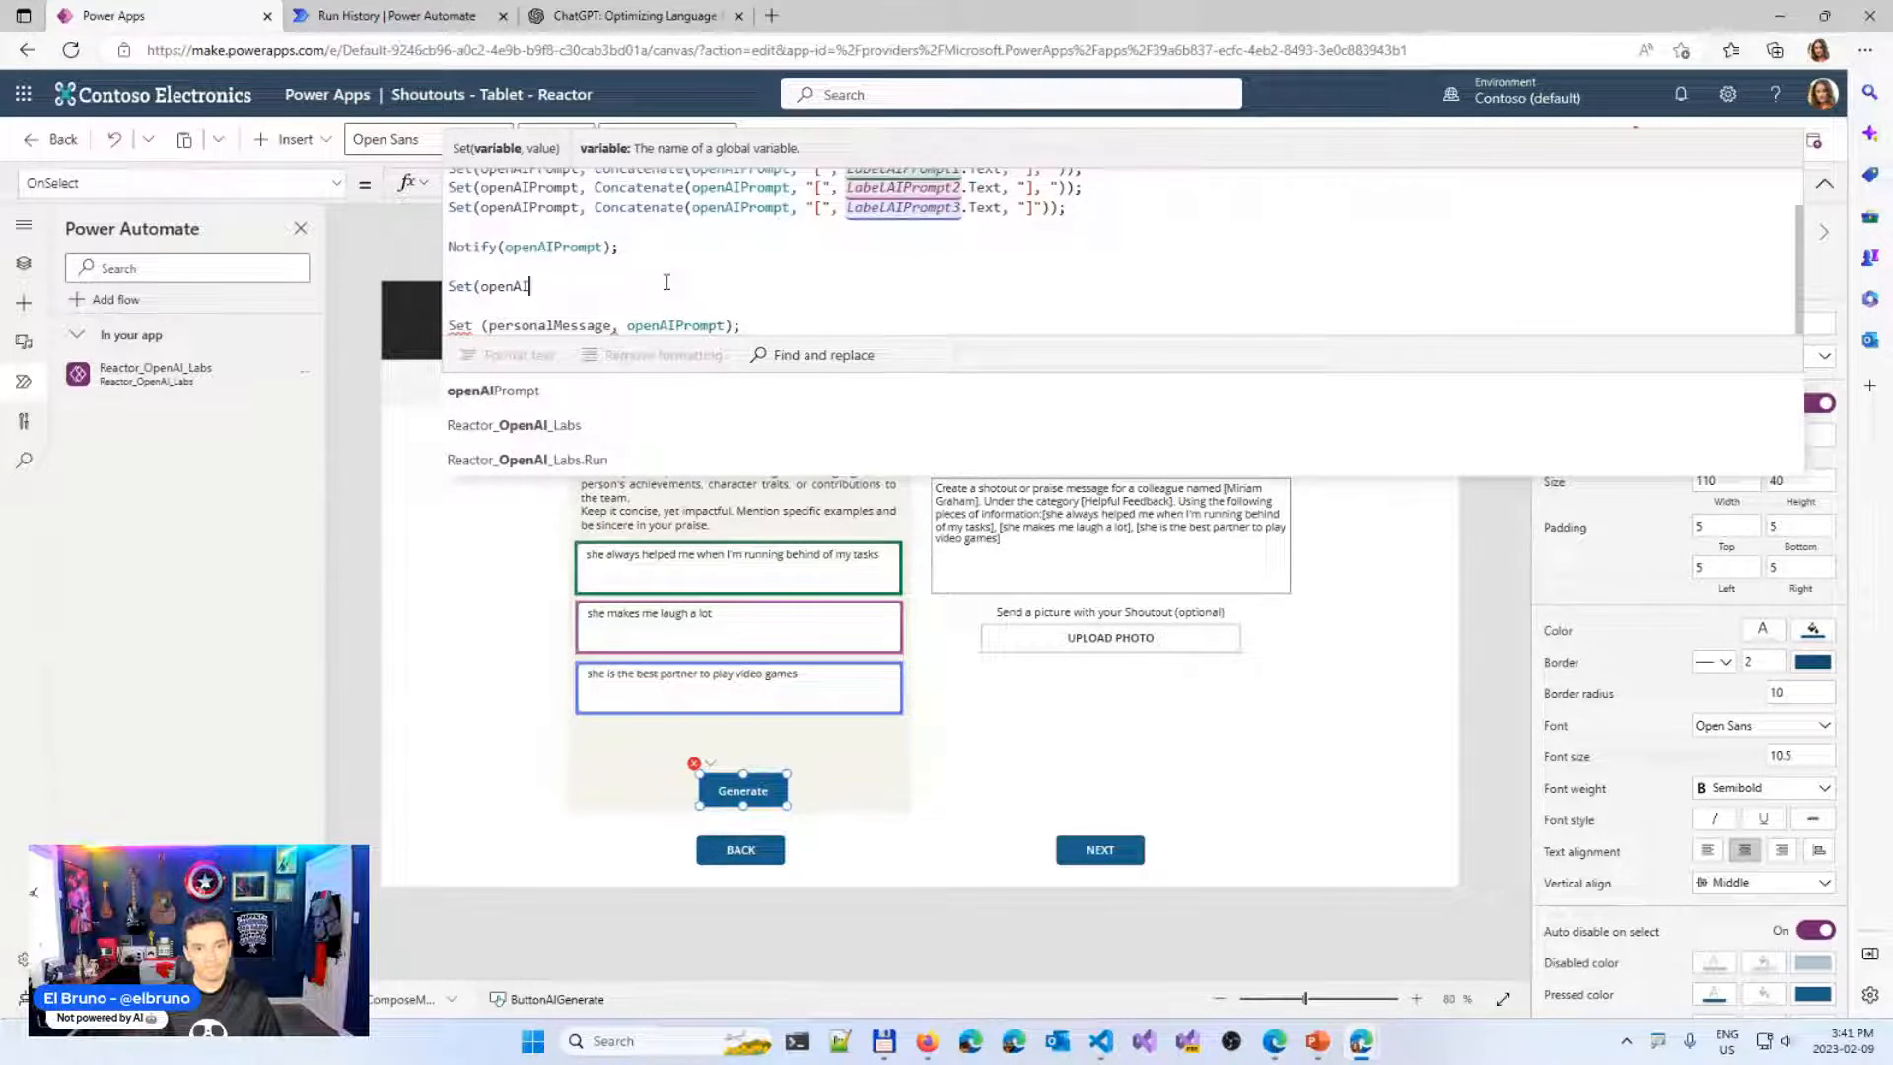
text(Result,)
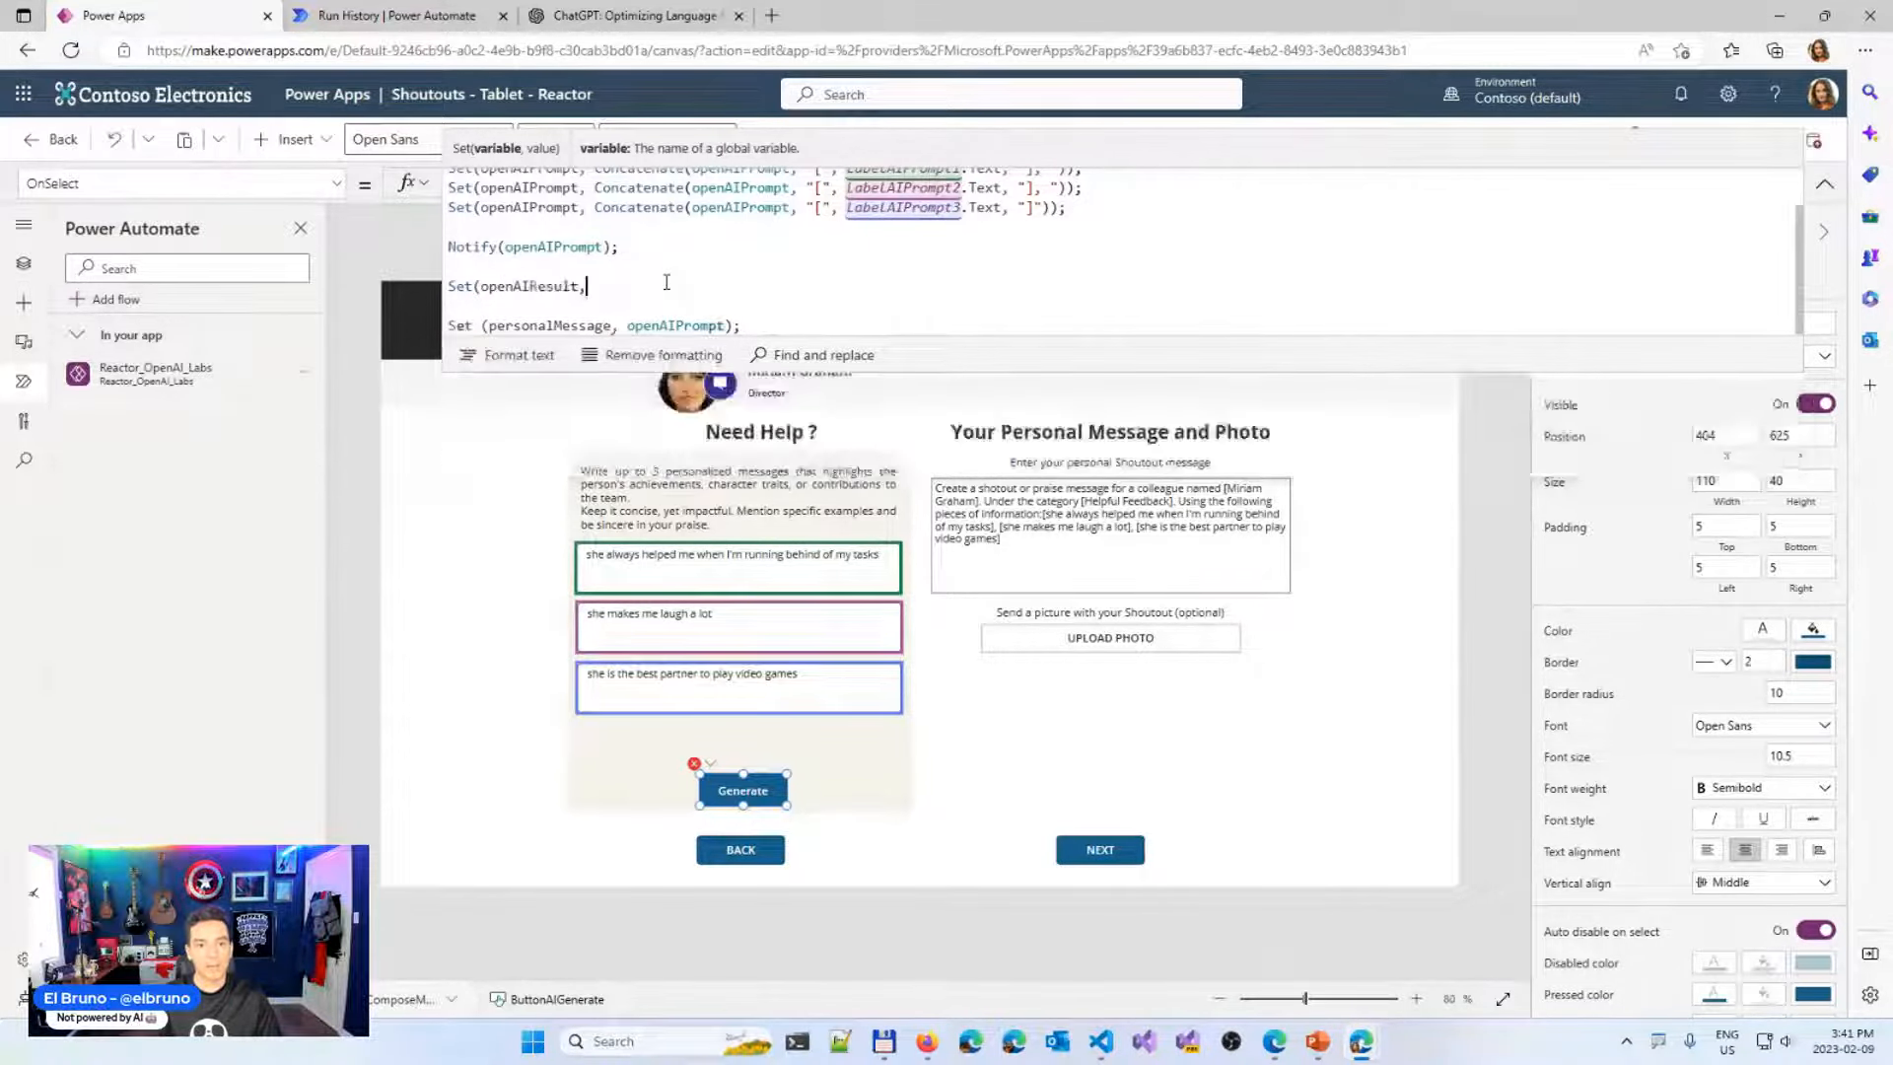
text( REactor)
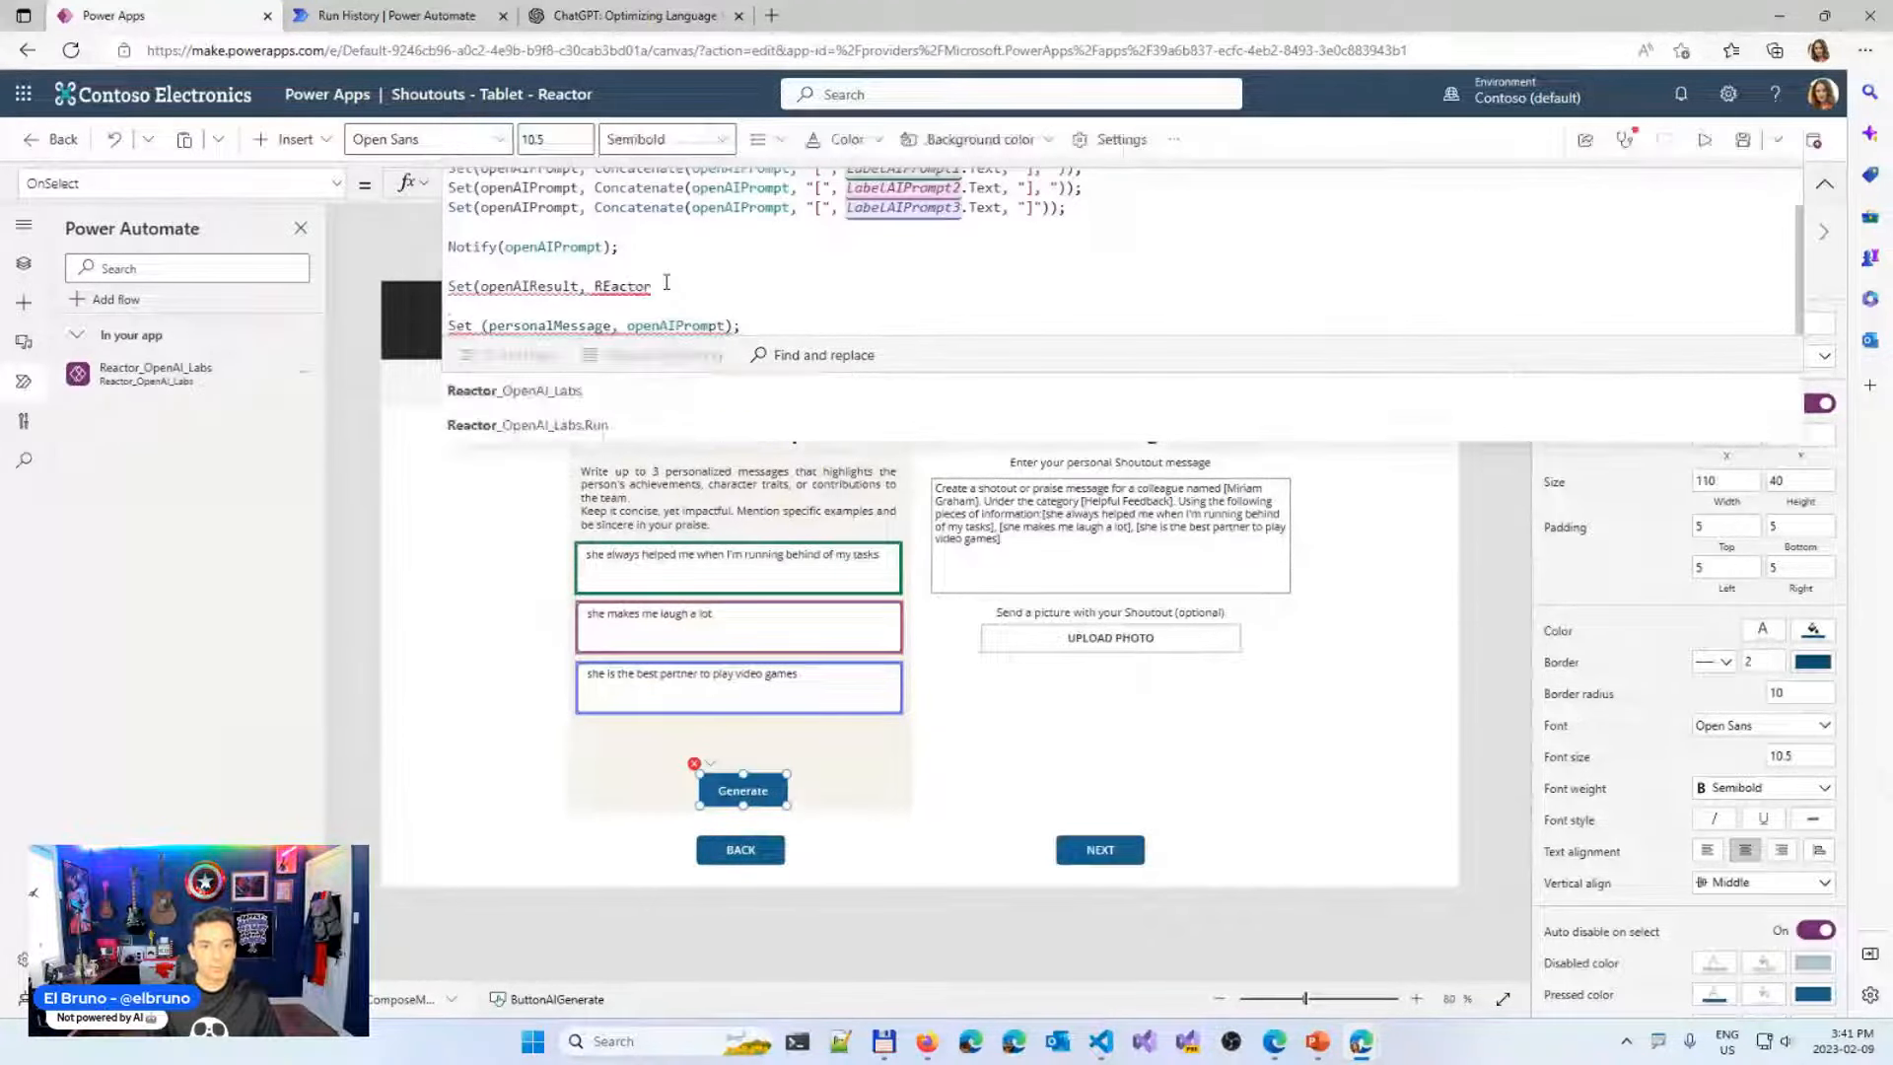
key(Down)
key(Tab)
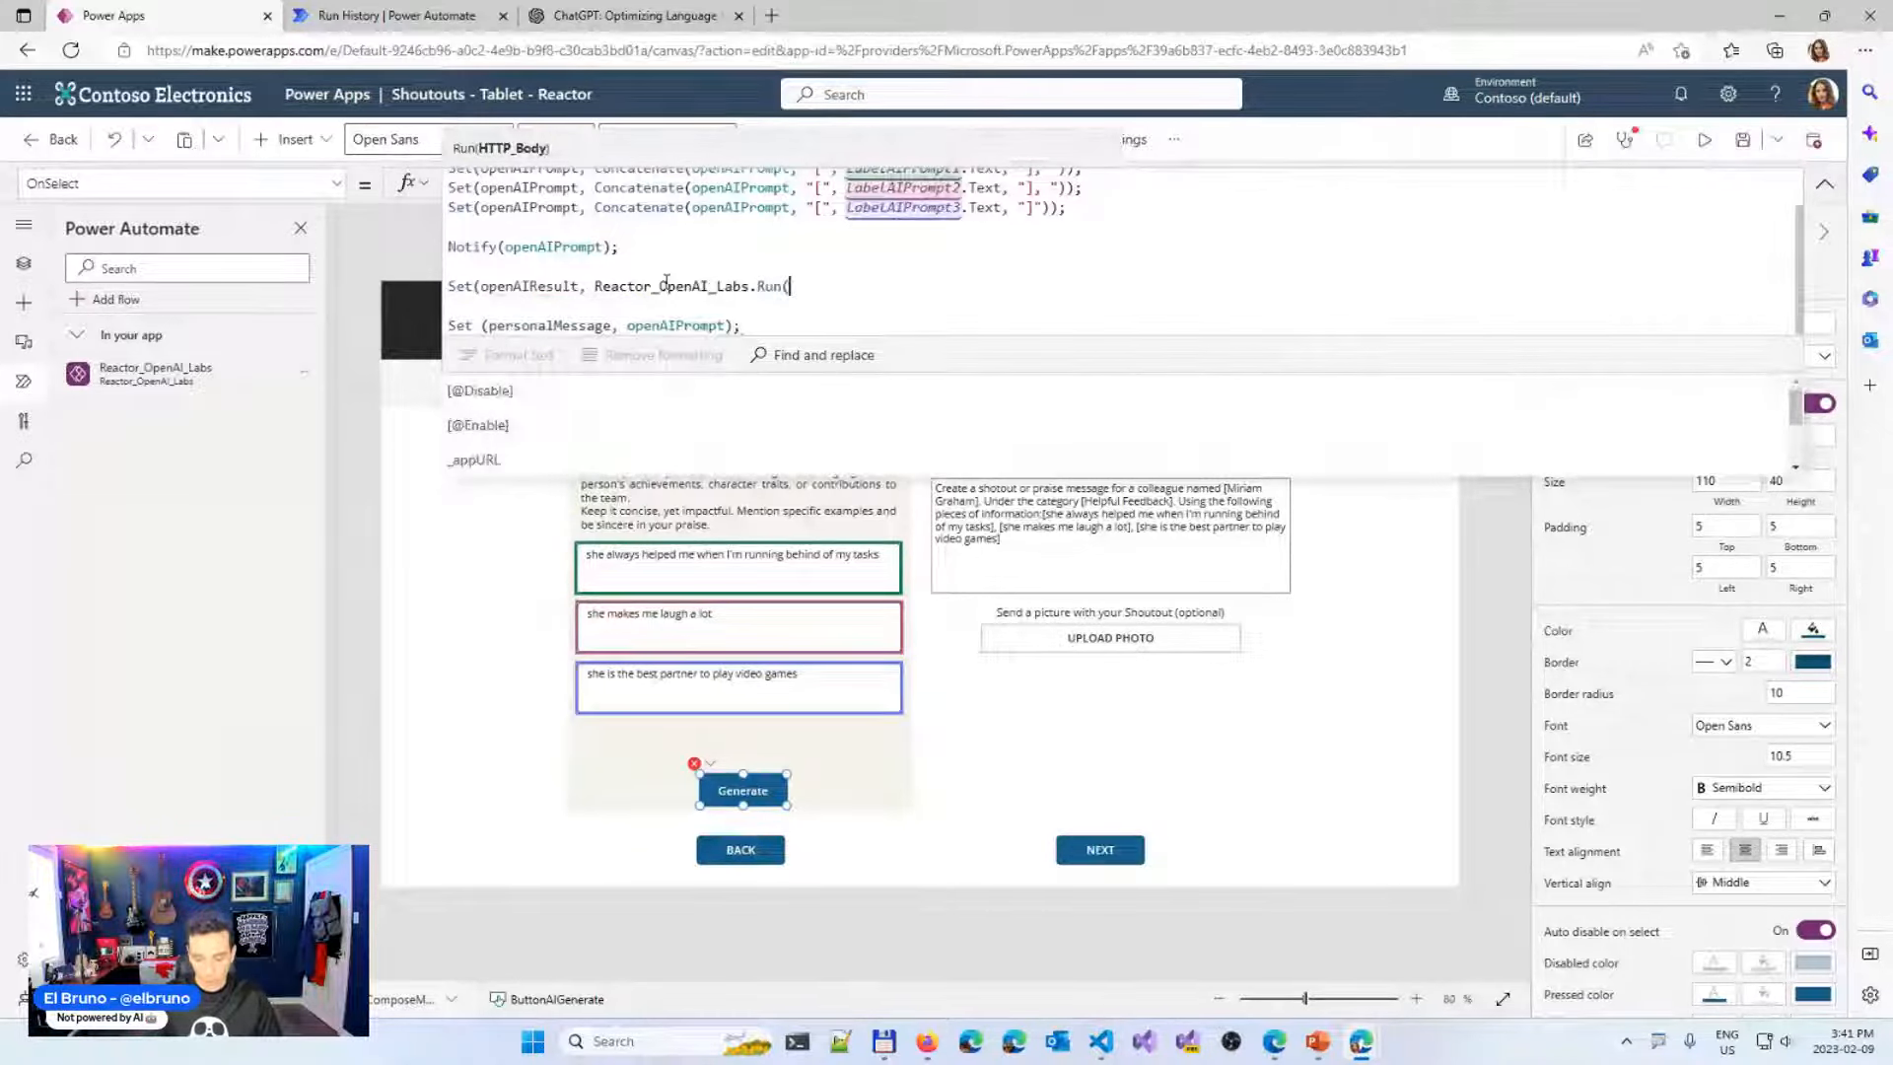
text(openAIProm)
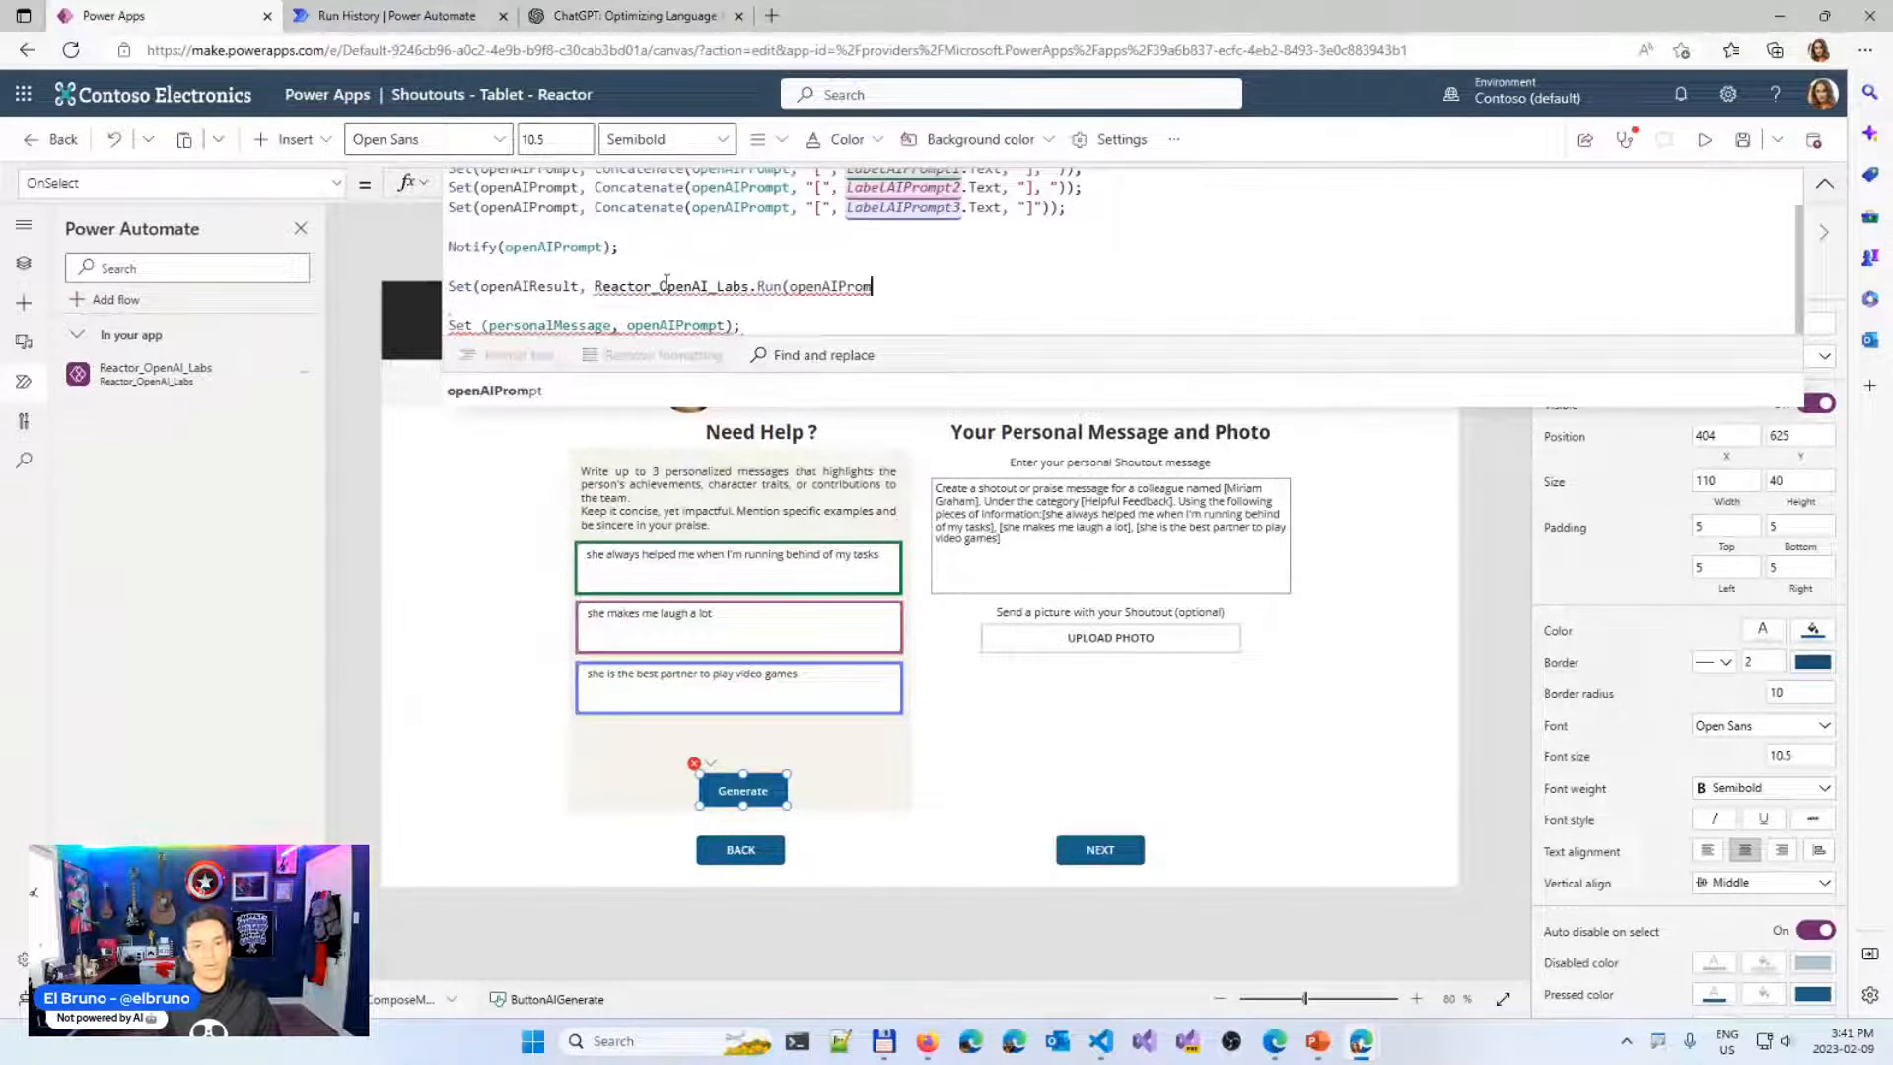
text(pt)))
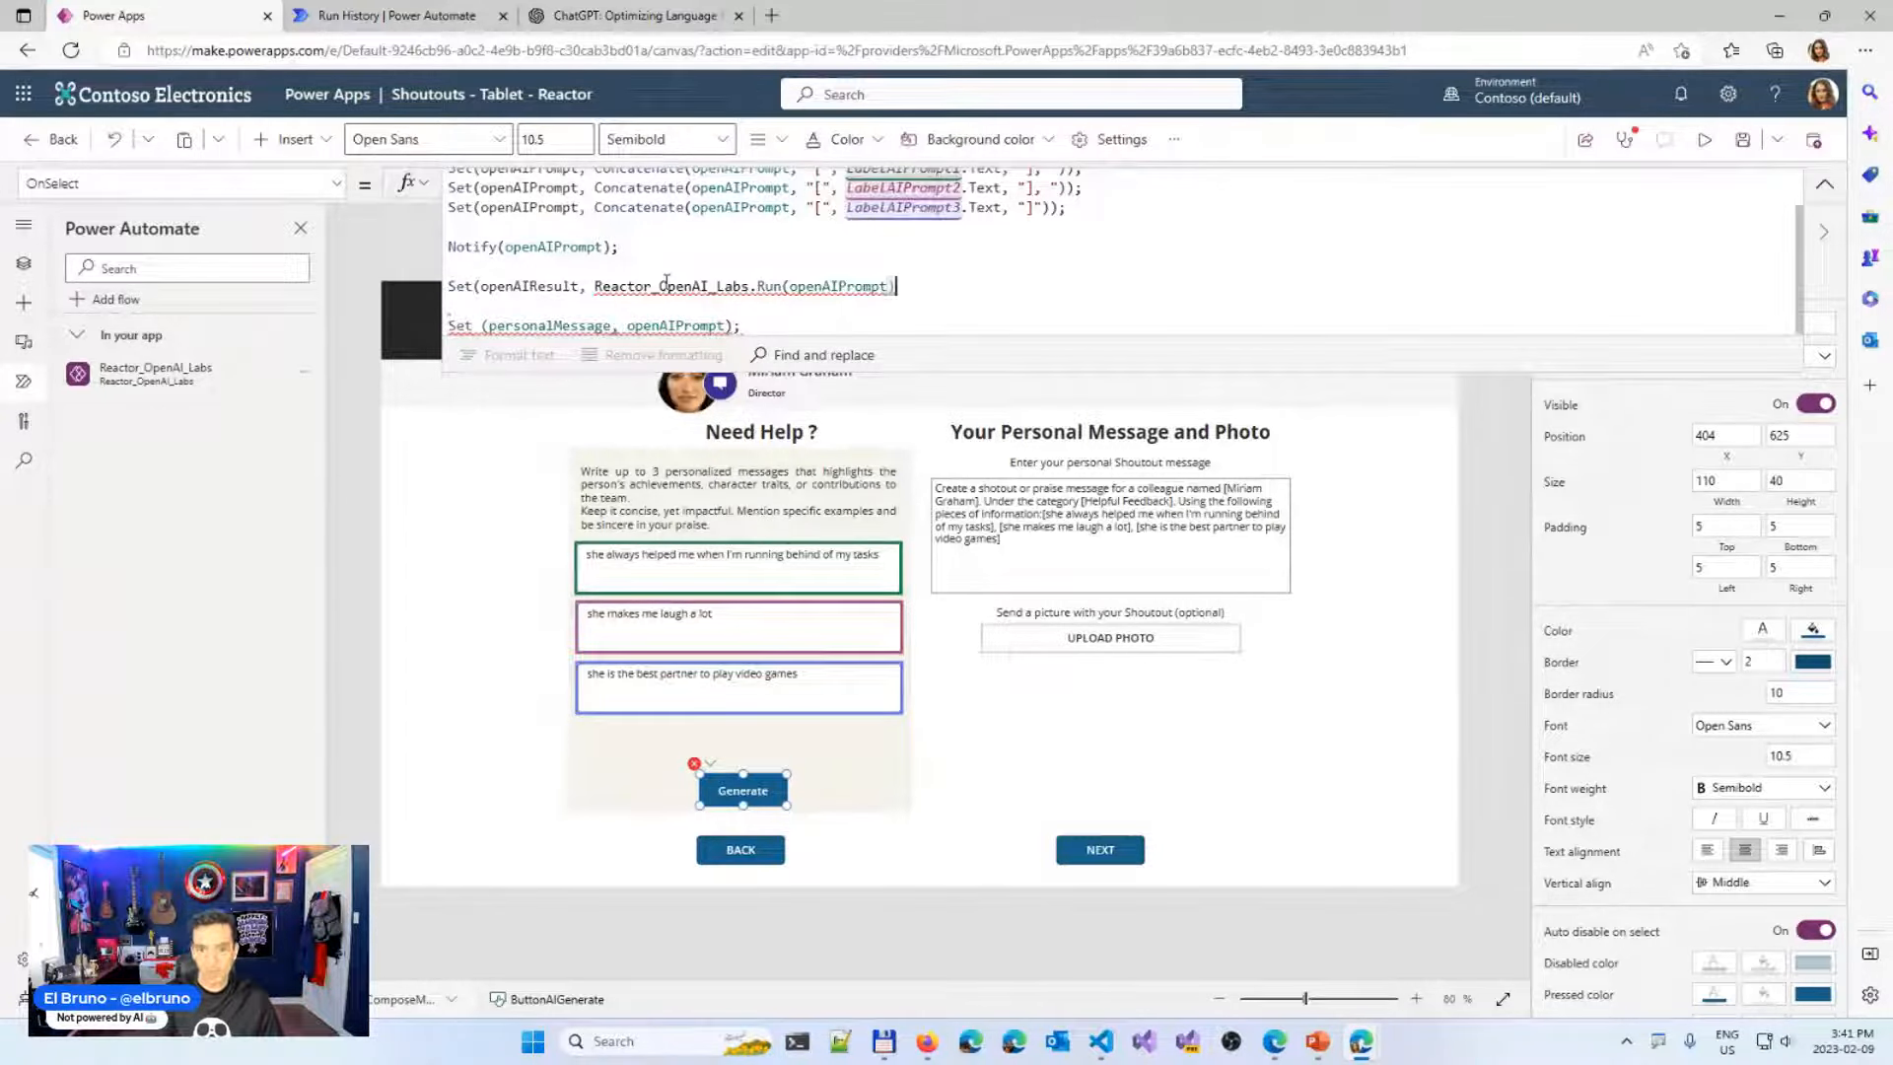
text(;)
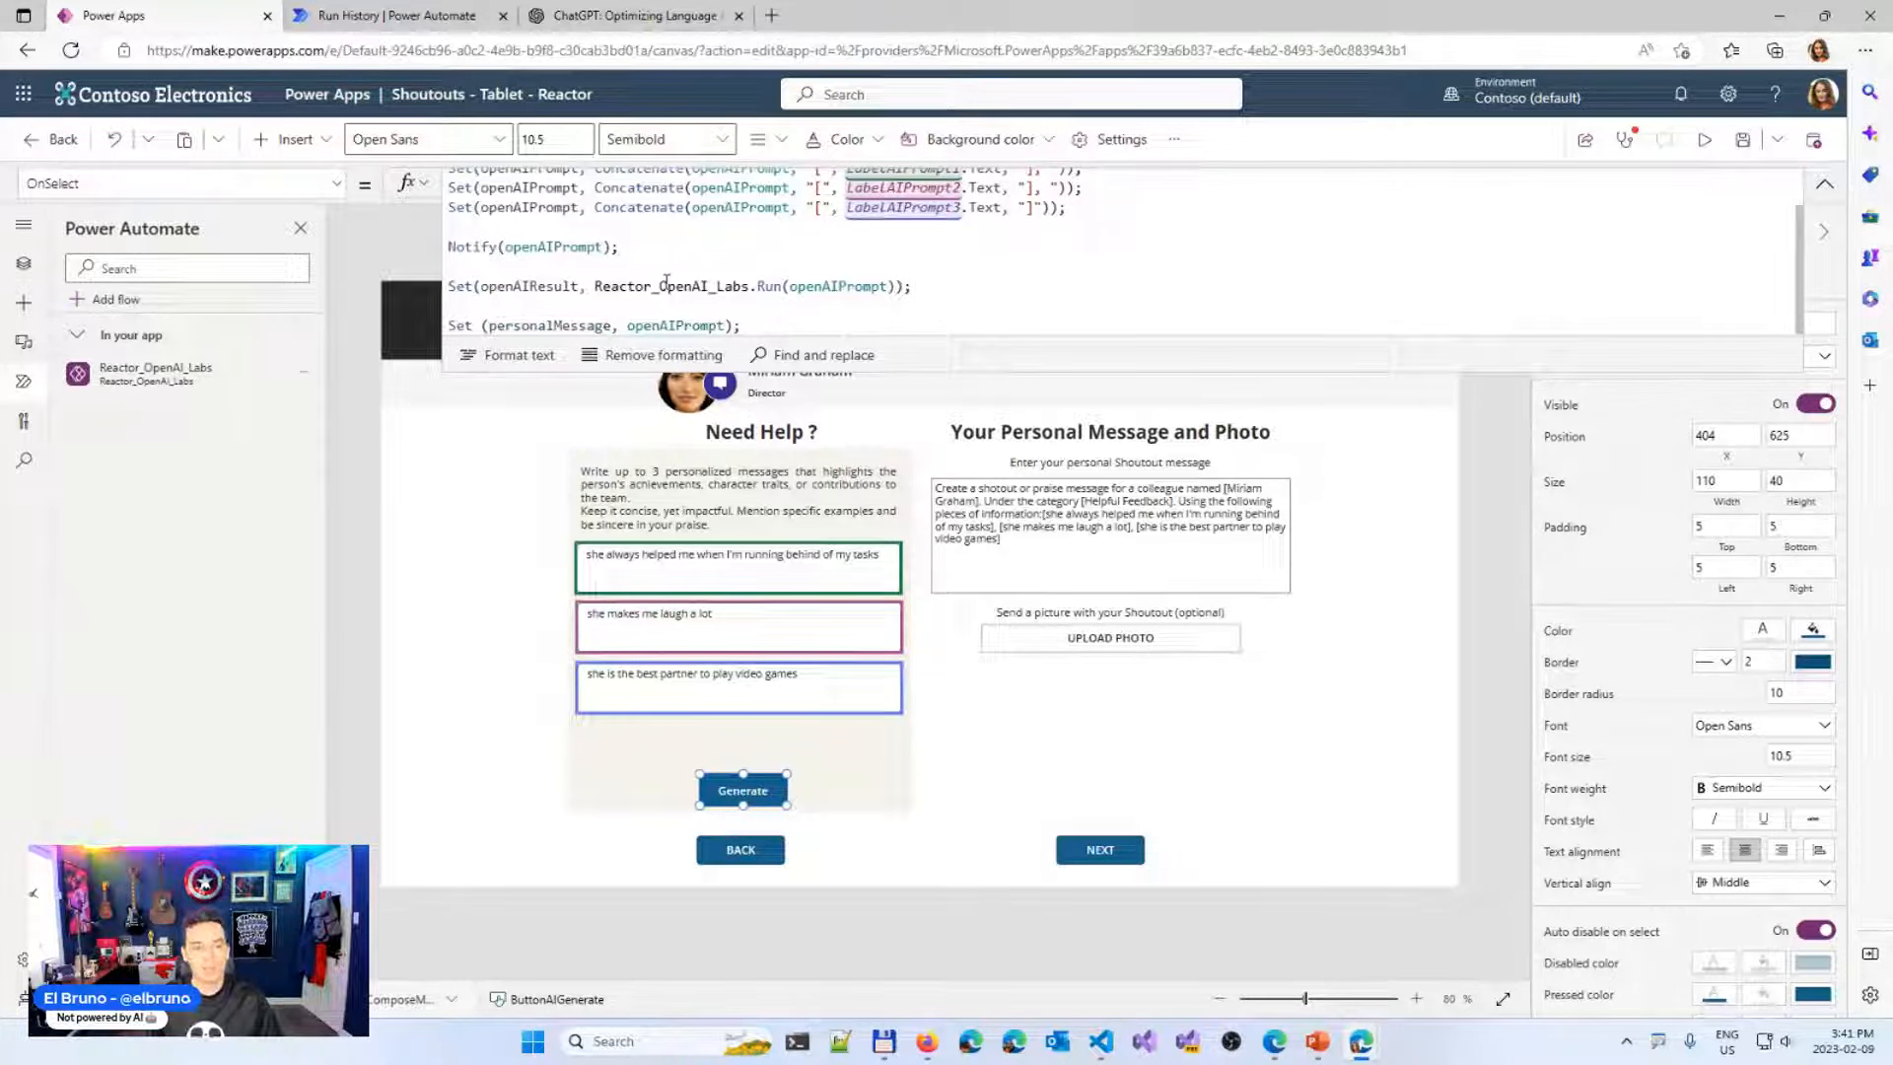
Replace openAIPrompt in the Set personalMessage line with openAIResult.openairesponse, reusing the variable name from the line above
key(Left)
key(Left)
key(ctrl+shift+Left)
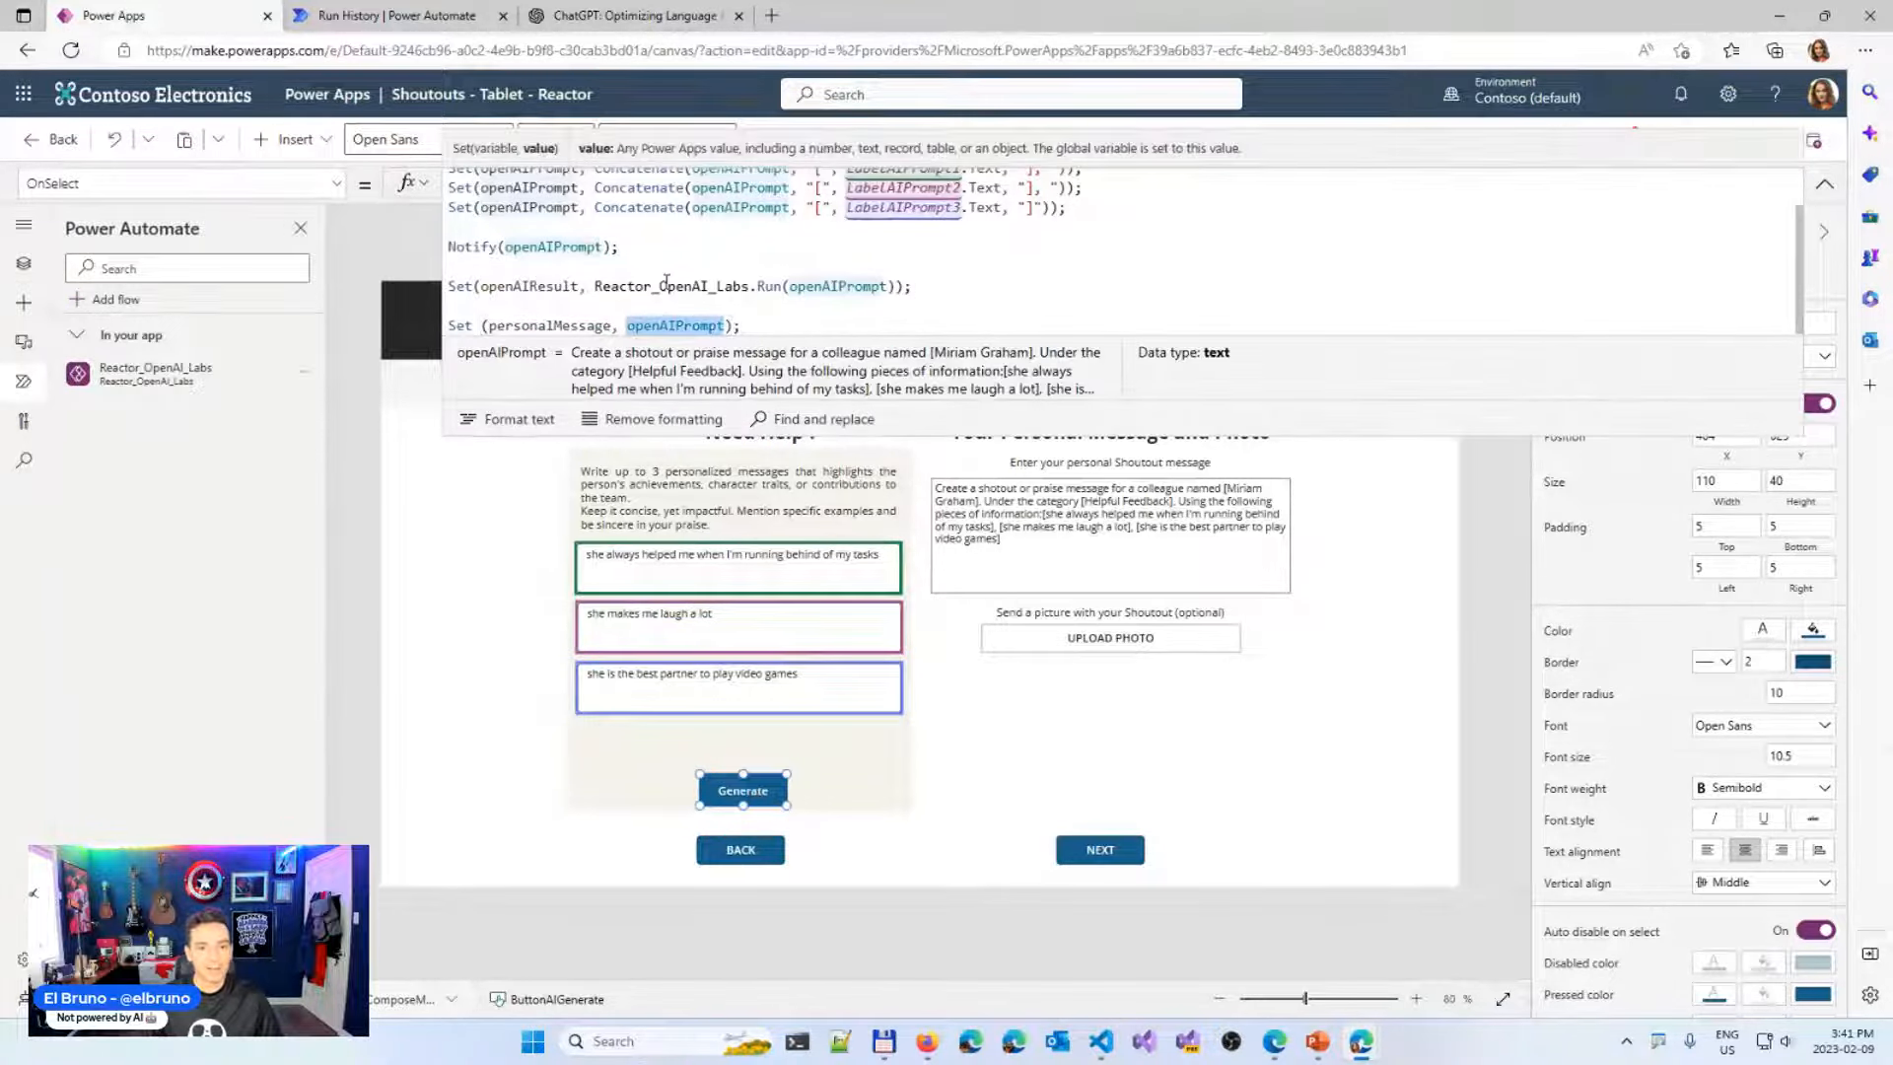
key(Delete)
key(Up)
key(Up)
key(ctrl+Left)
key(Left)
key(Left)
key(ctrl+shift+Left)
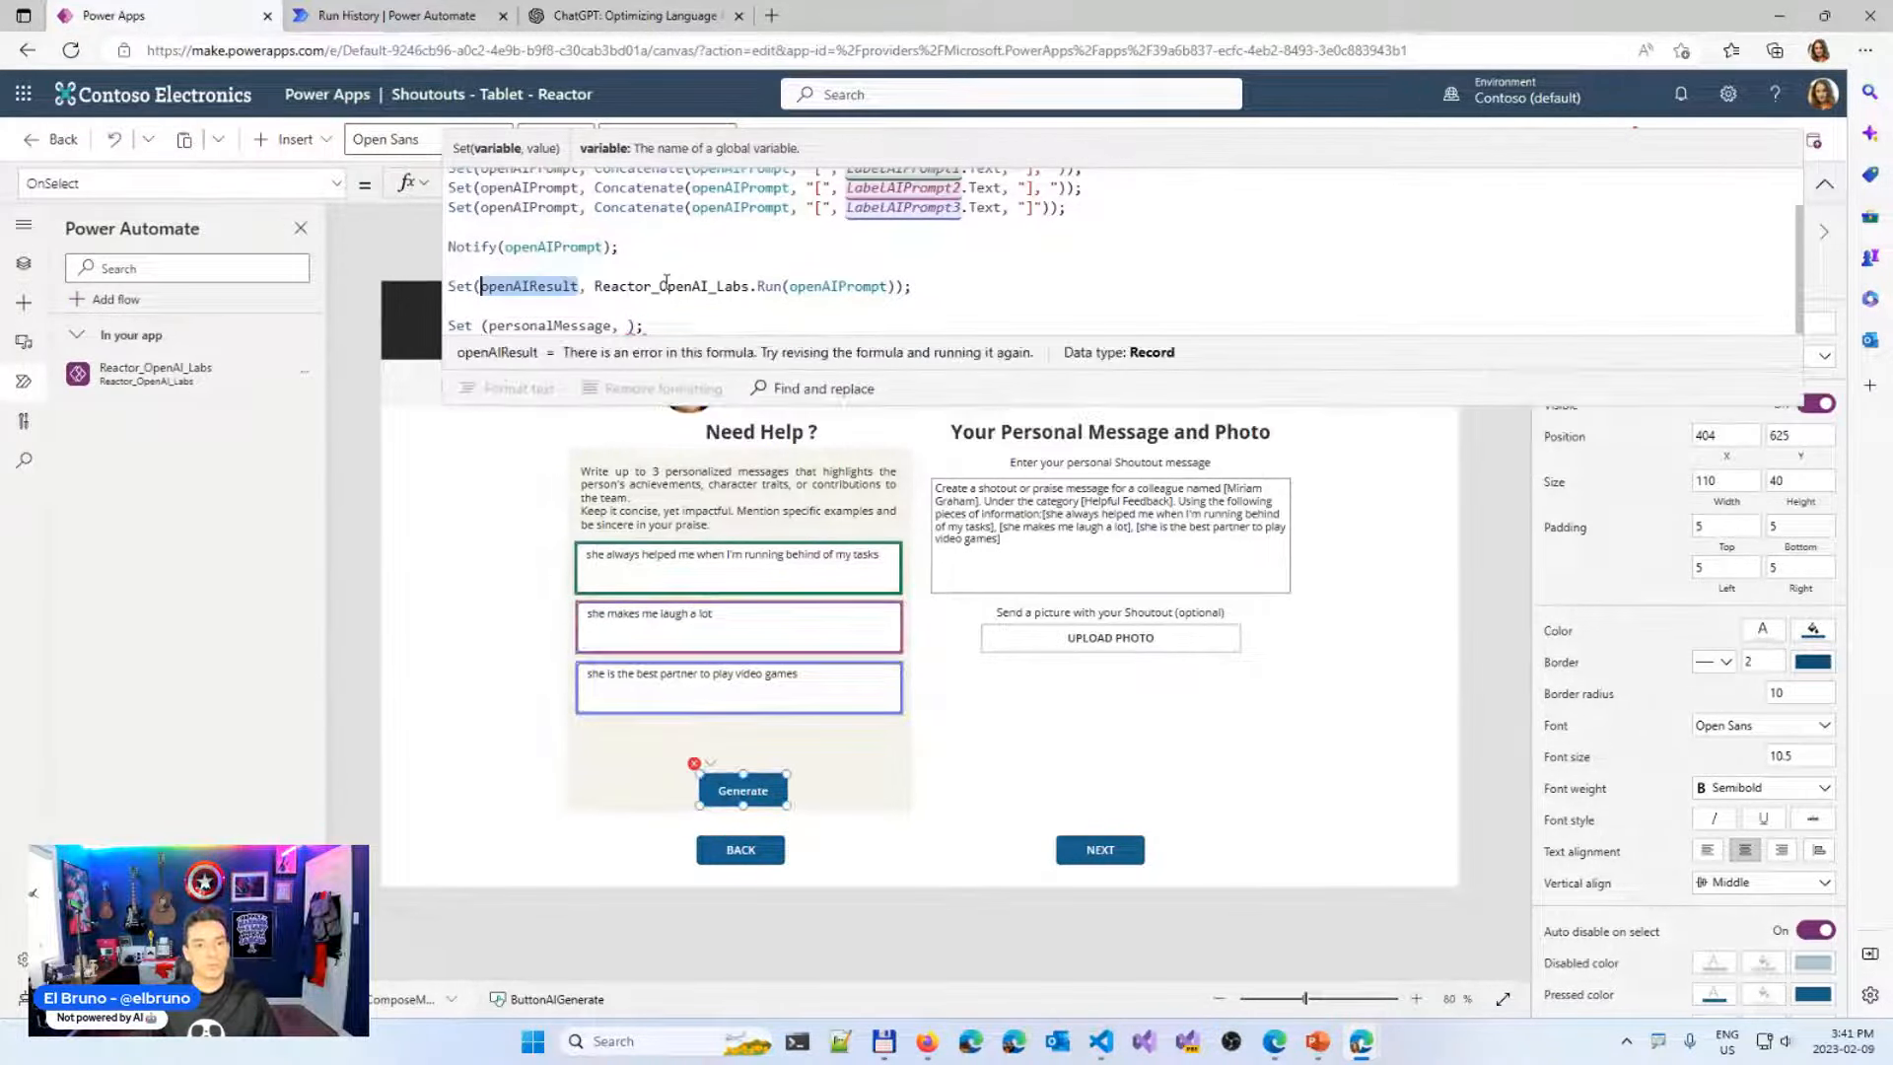
key(ctrl+c)
key(Down)
key(Down)
key(End)
key(Left)
key(Left)
key(ctrl+v)
text(.)
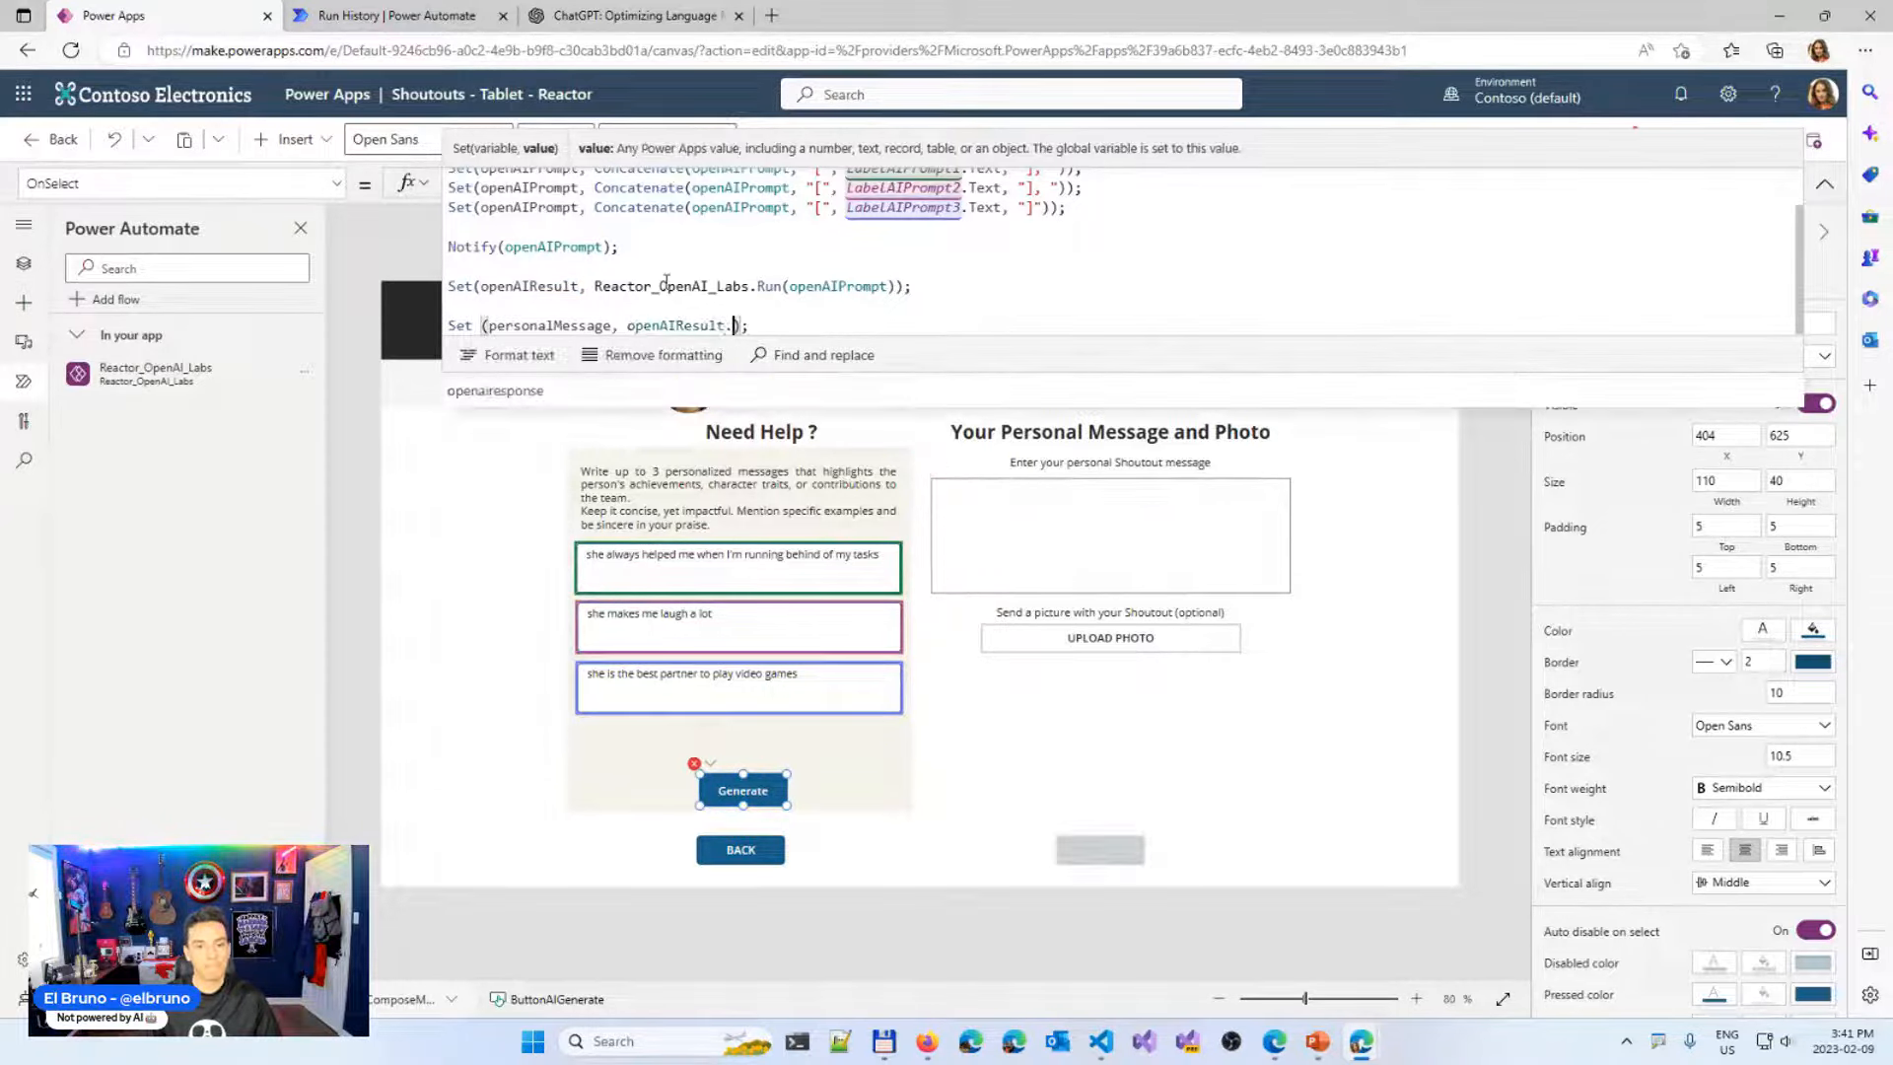
key(Tab)
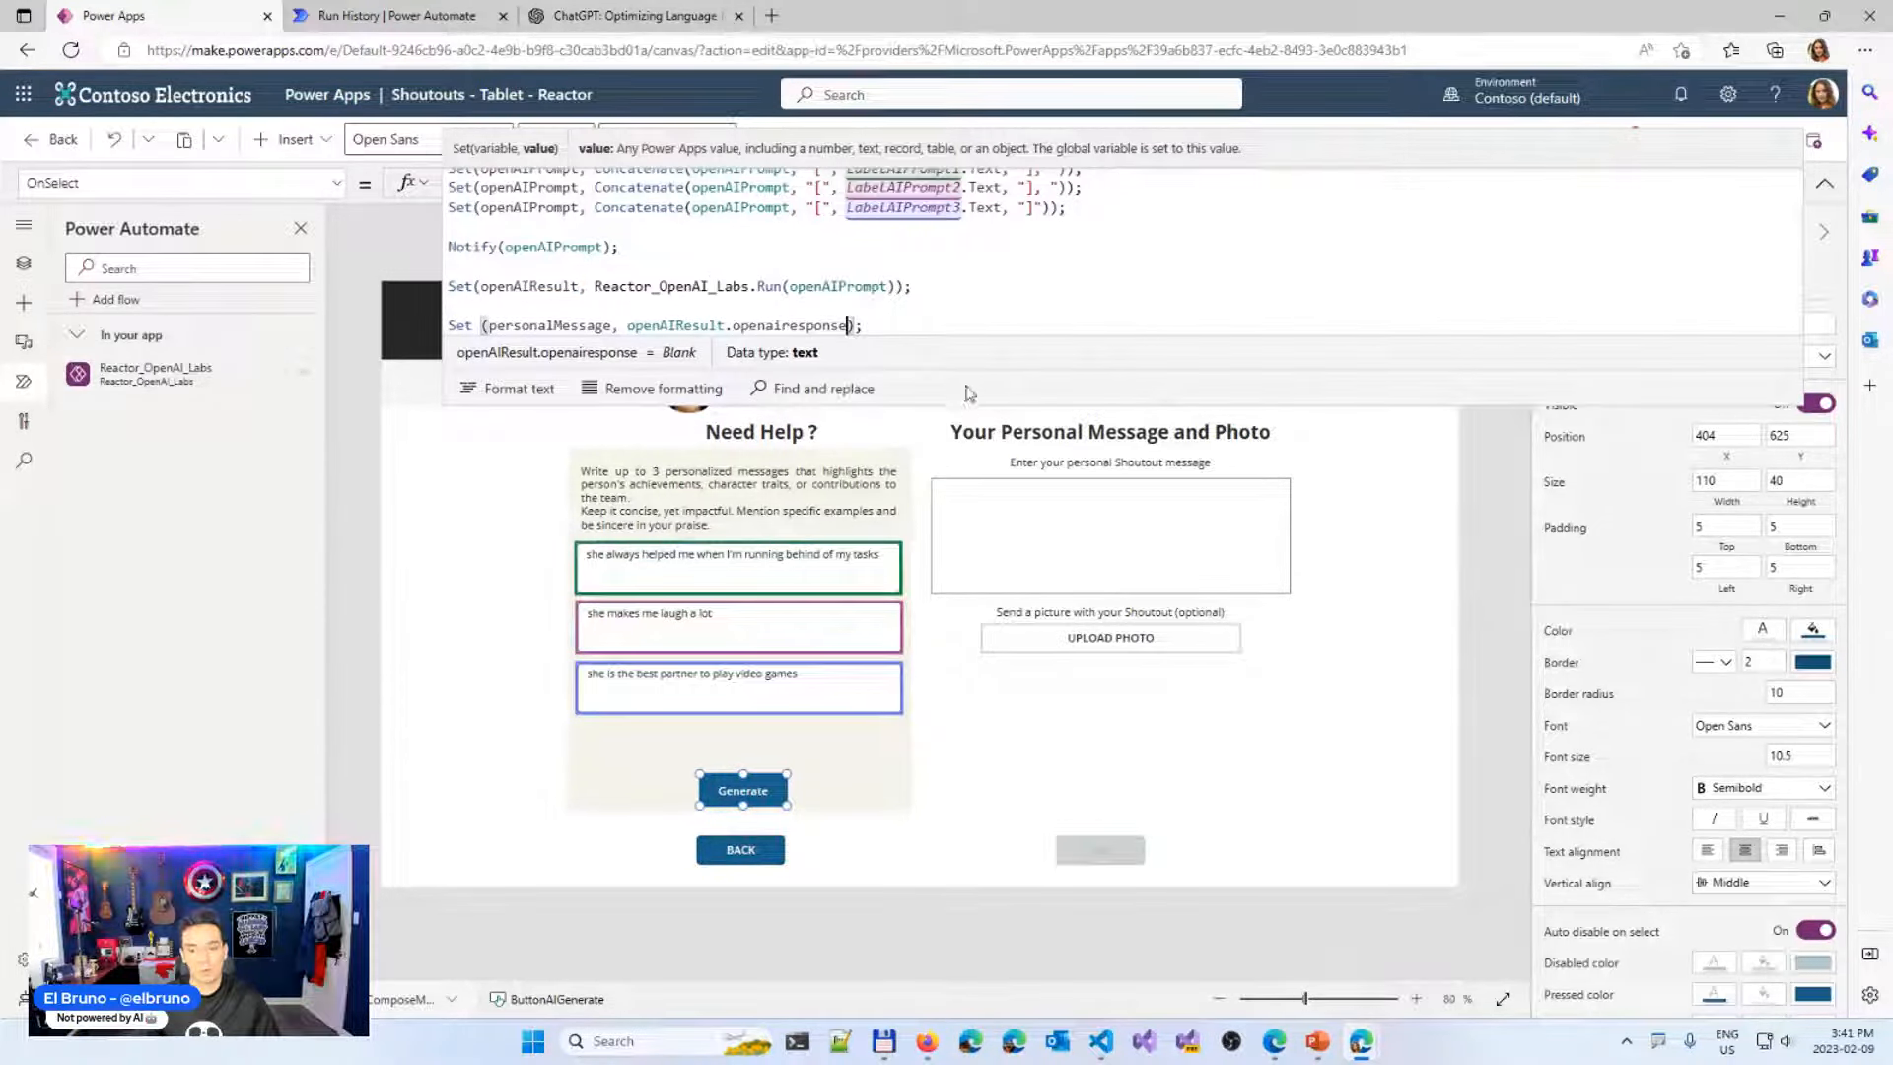
Enlarge the formula area to review the whole OnSelect formula of the Generate button, and collapse it again
drag(934, 402, 931, 512)
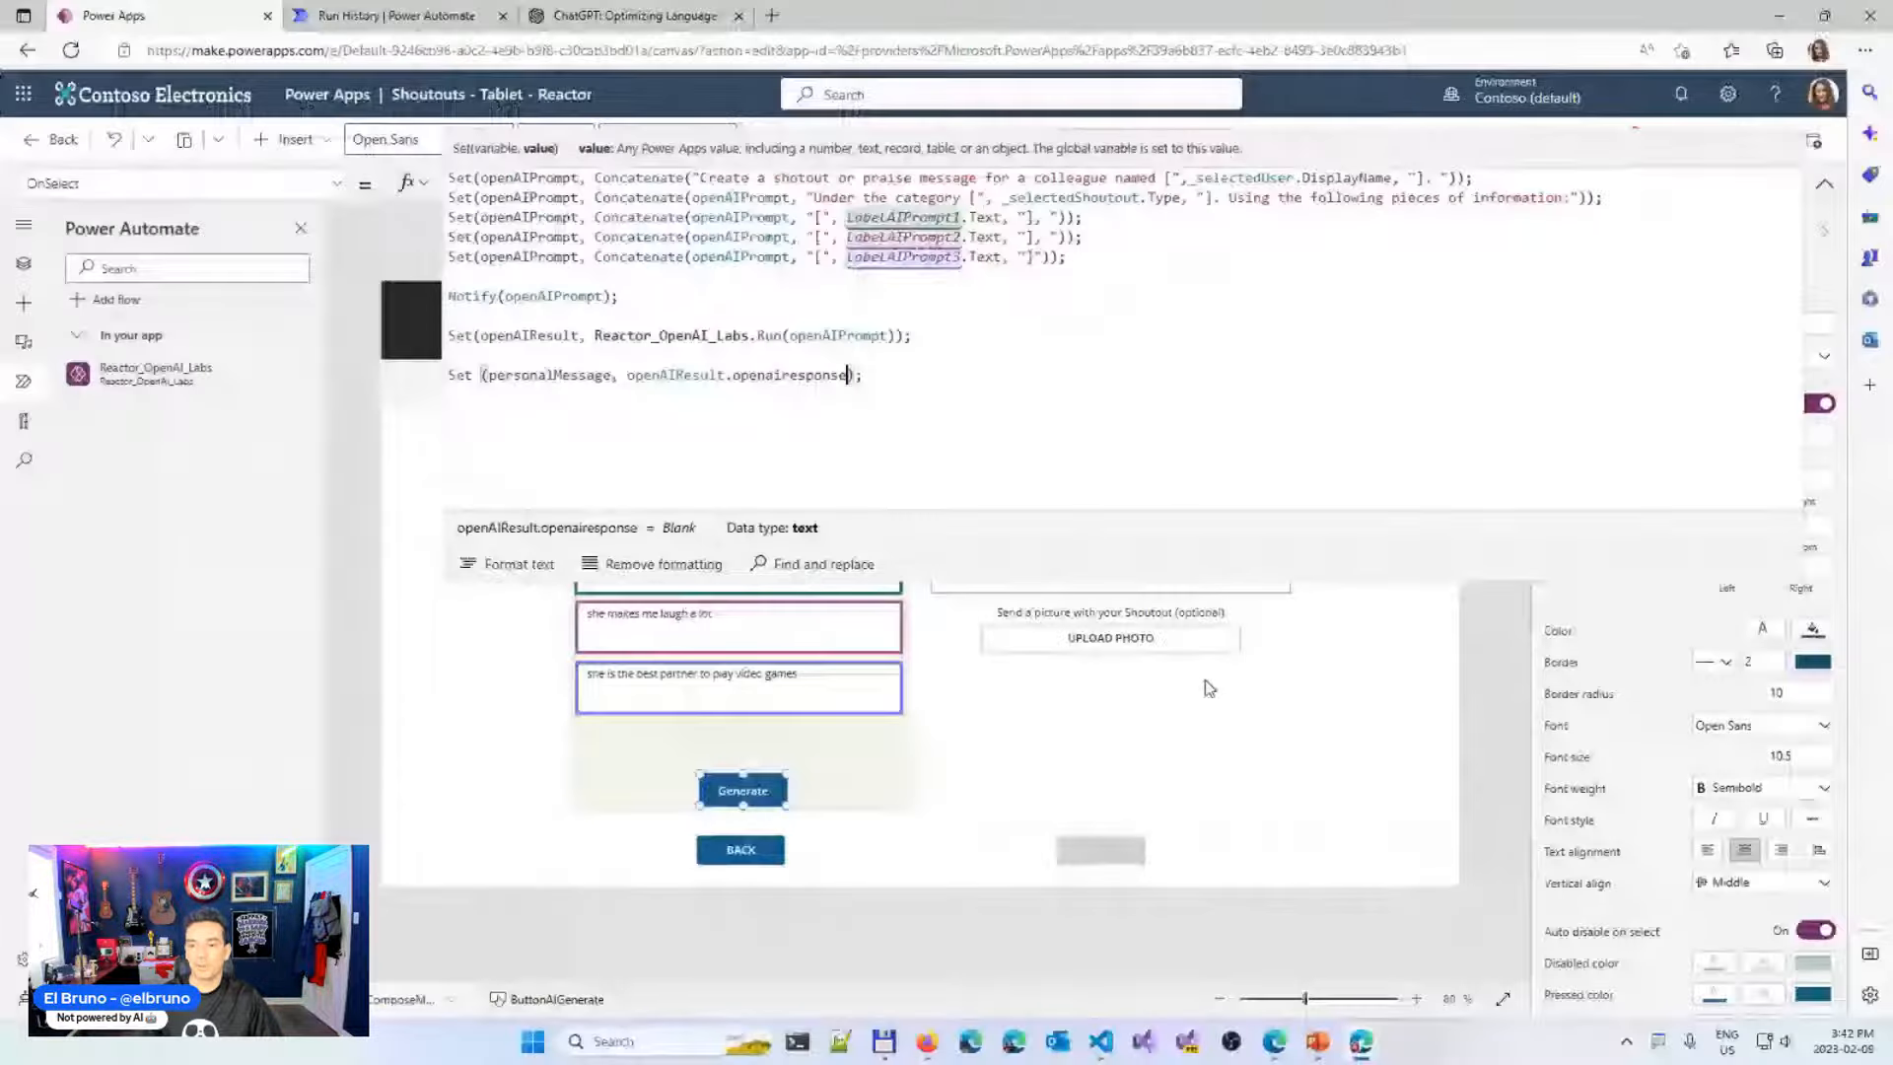
drag(1352, 460, 1312, 210)
click(1824, 183)
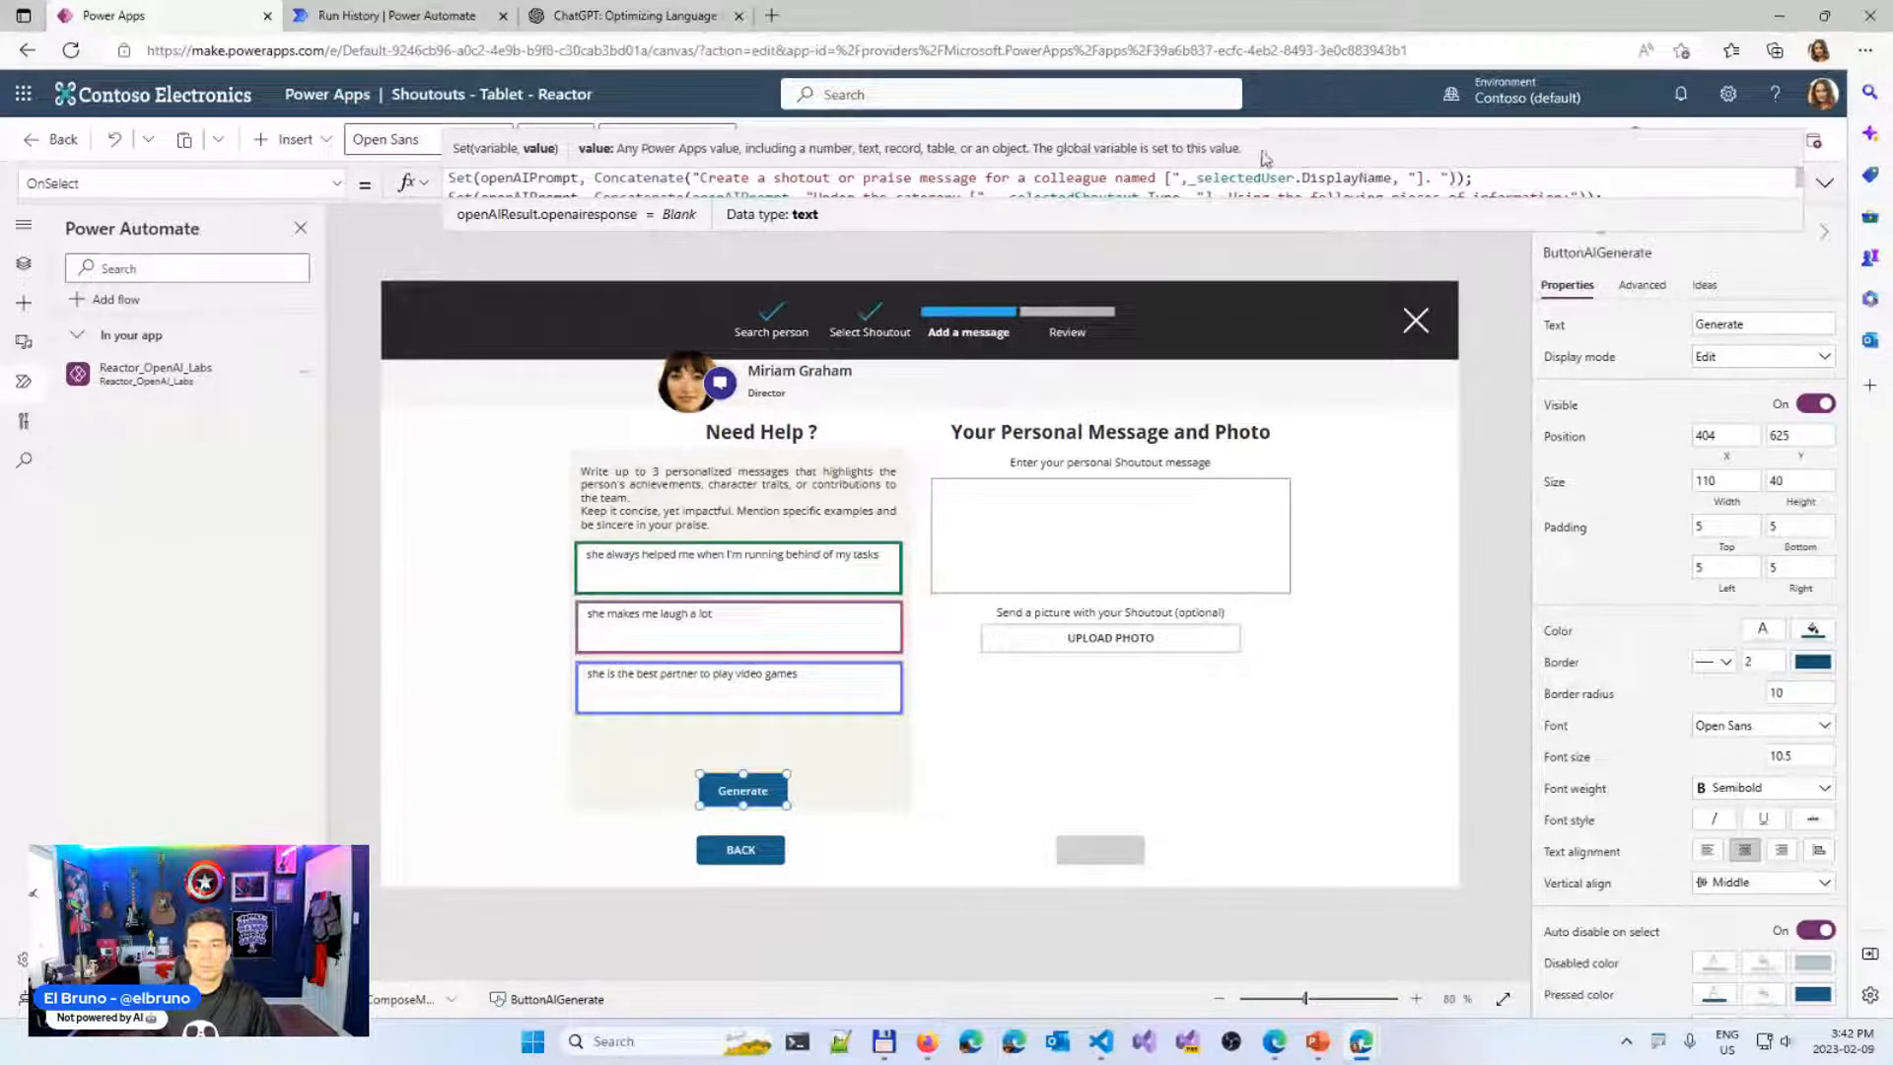
click(1195, 227)
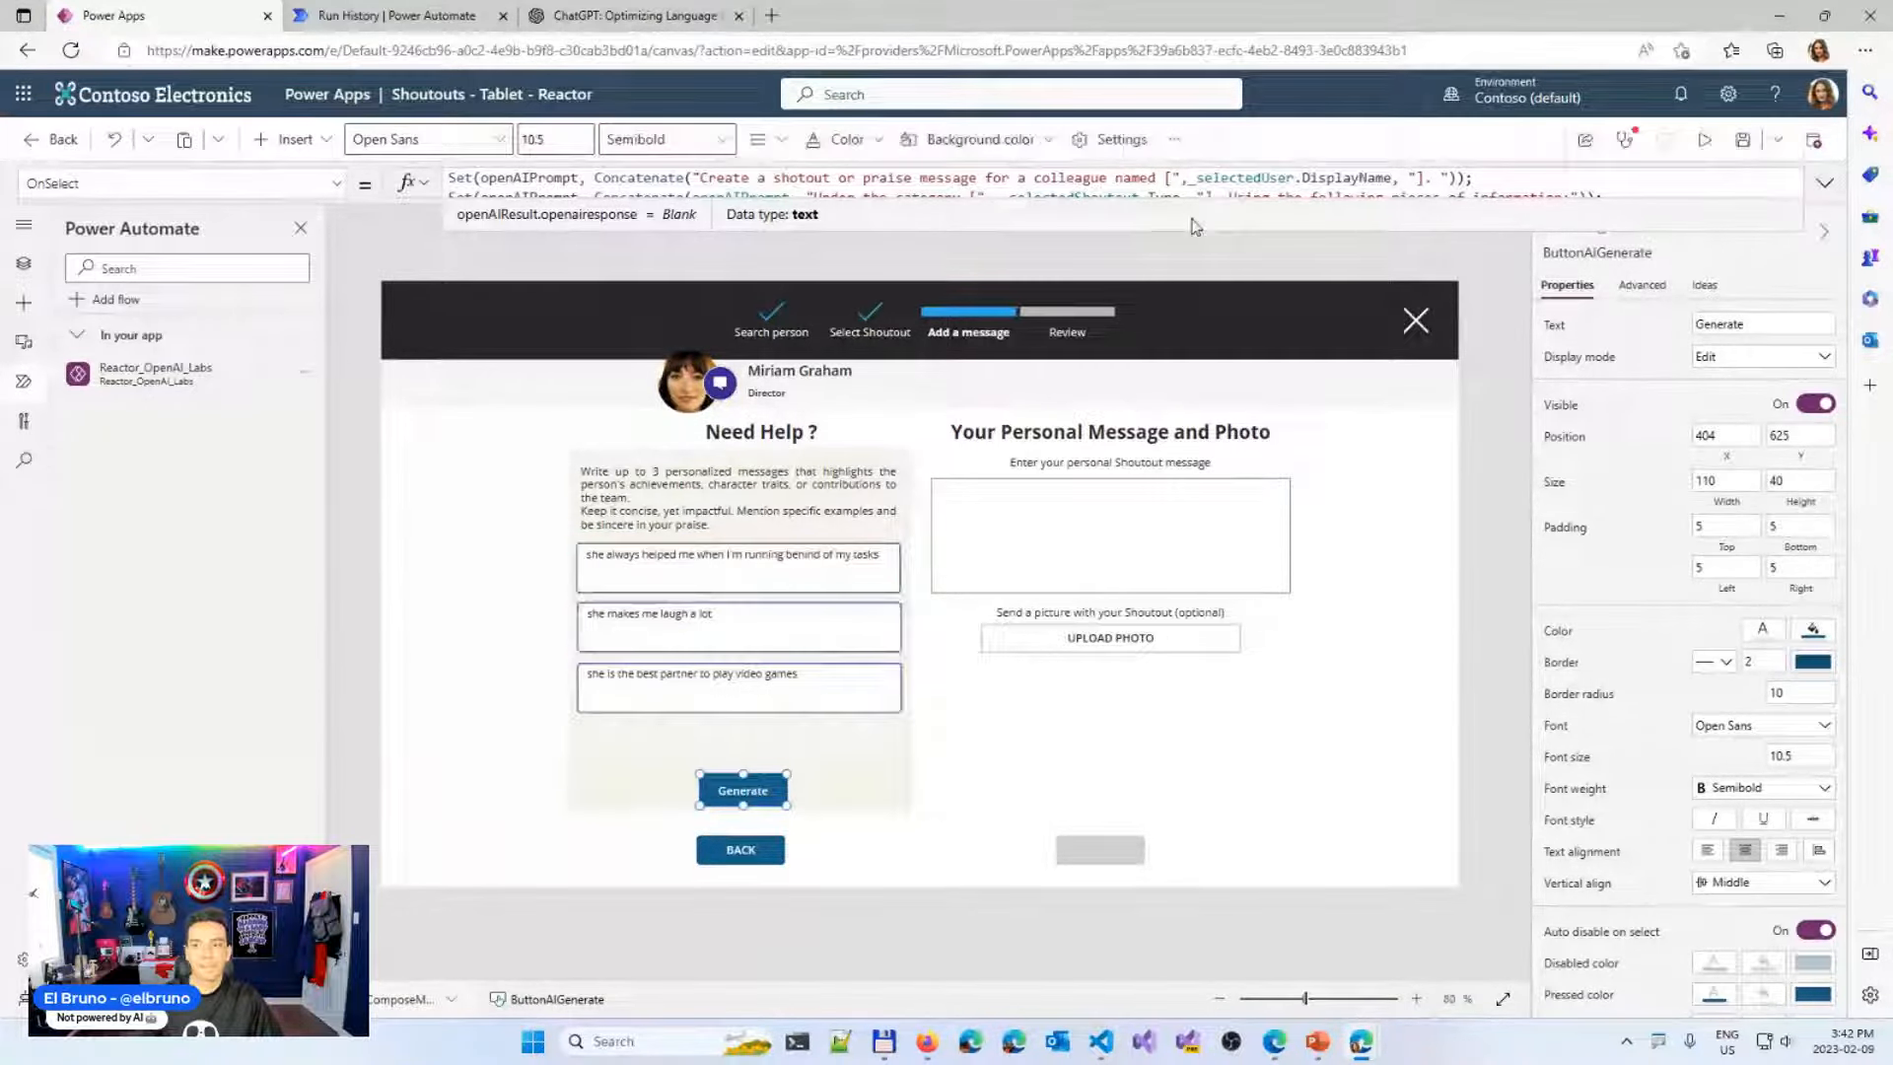
Preview the app, generate the shoutout message from the three praise sentences, and mark the first sentence
click(1704, 139)
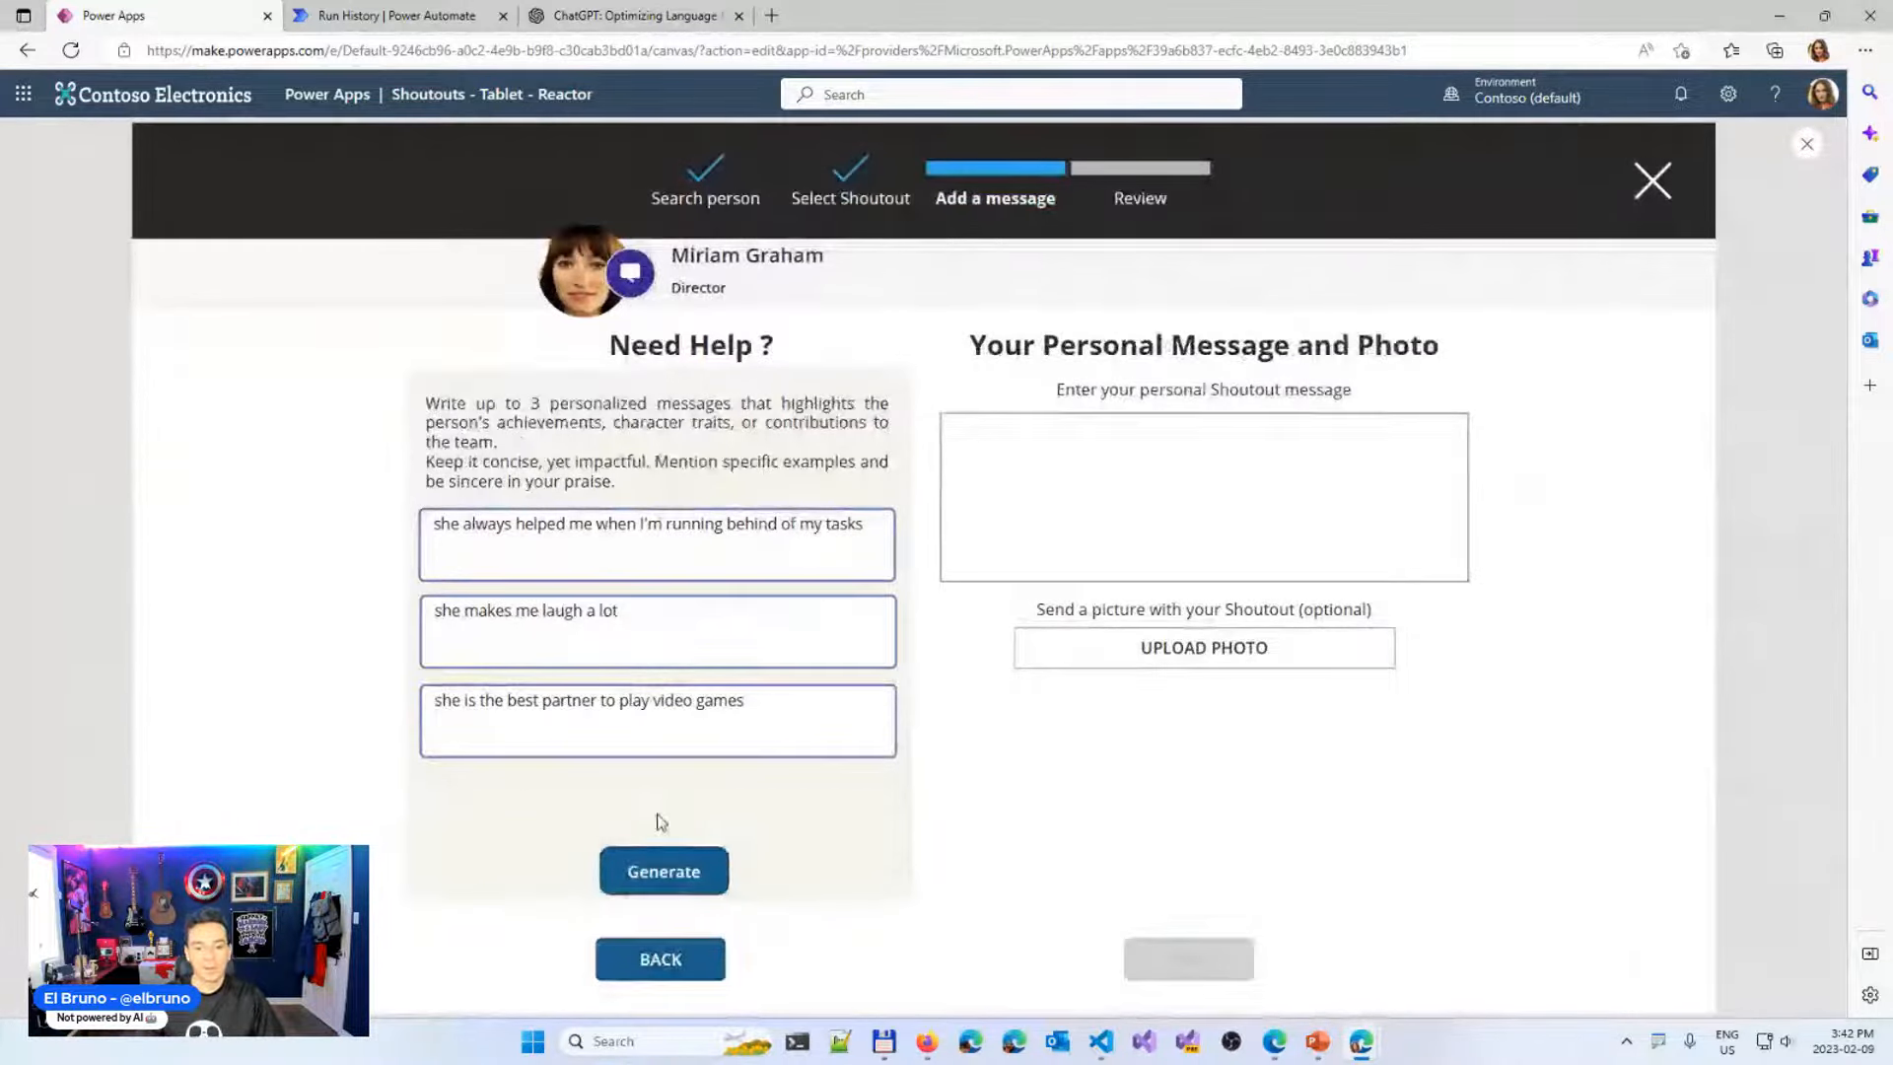
click(687, 878)
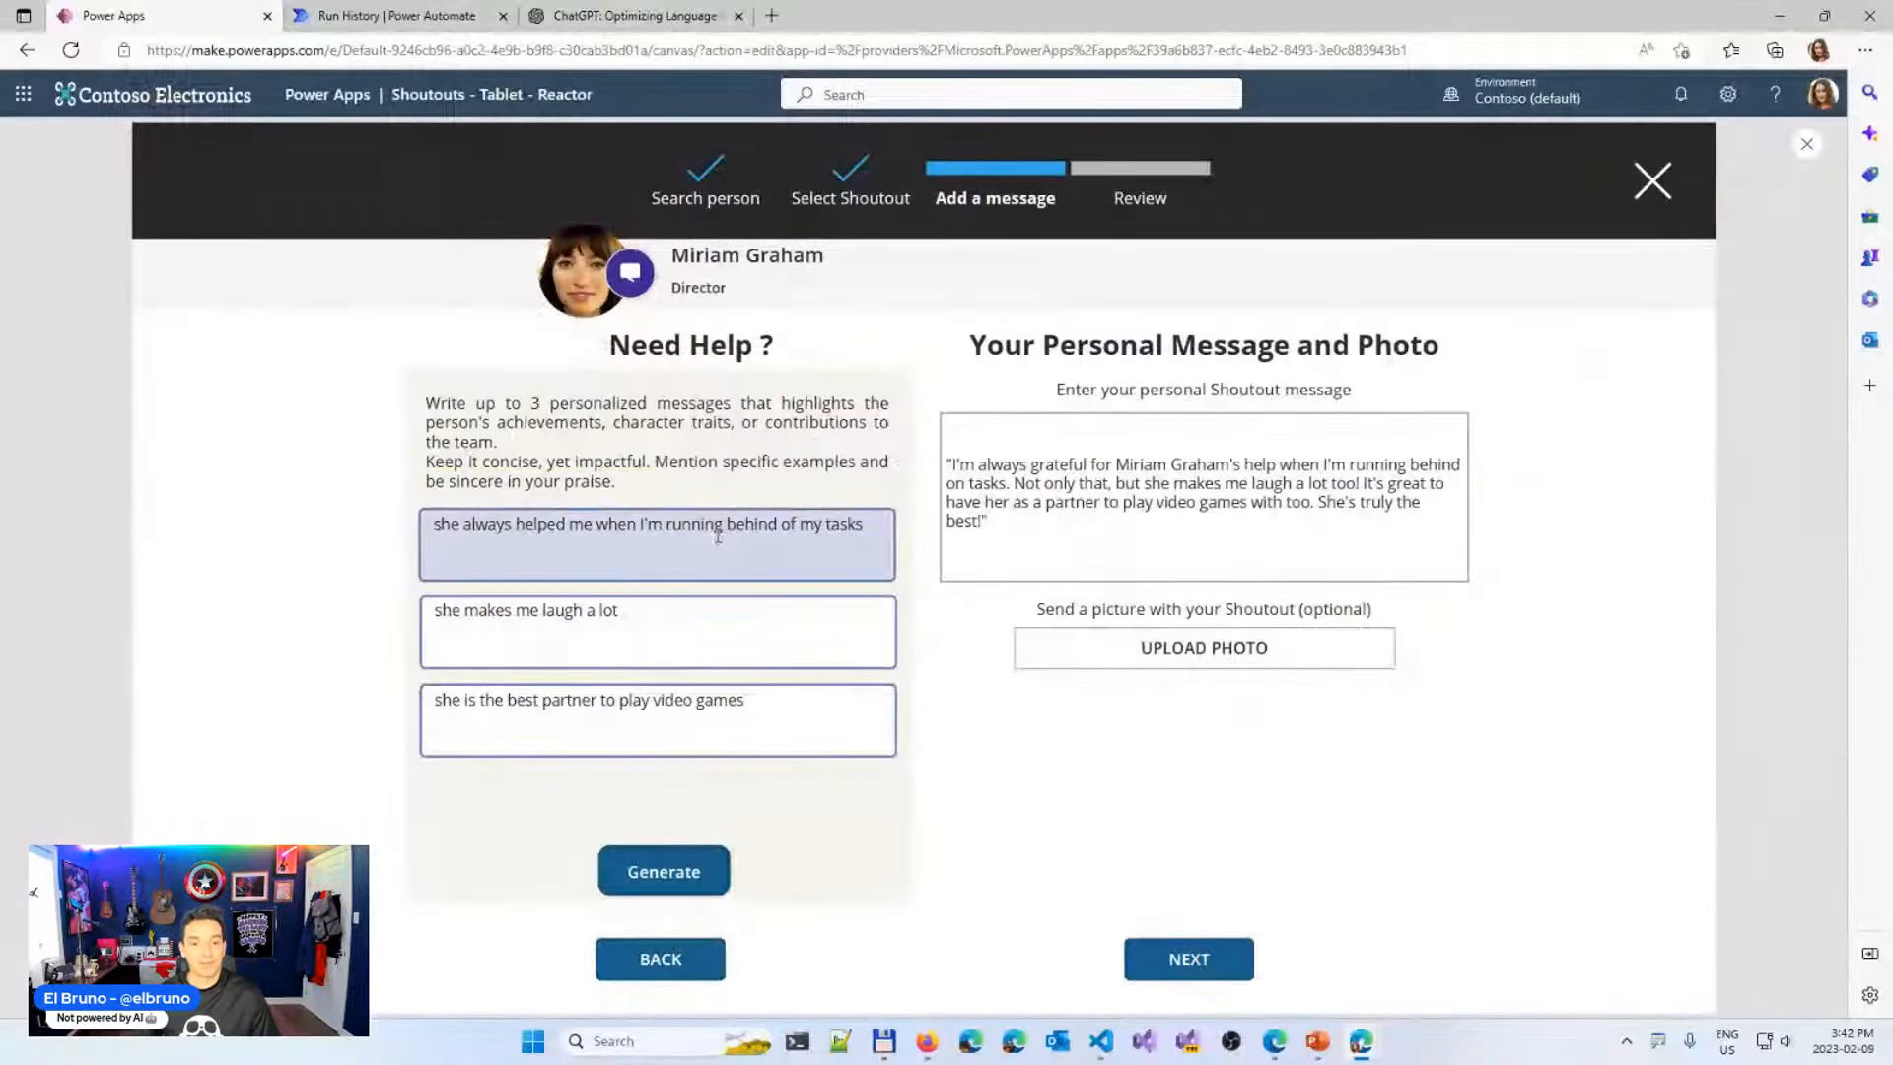
triple_click(718, 535)
Leave the preview, show the app's tree view, and select the group holding the Back and Next buttons
click(1807, 144)
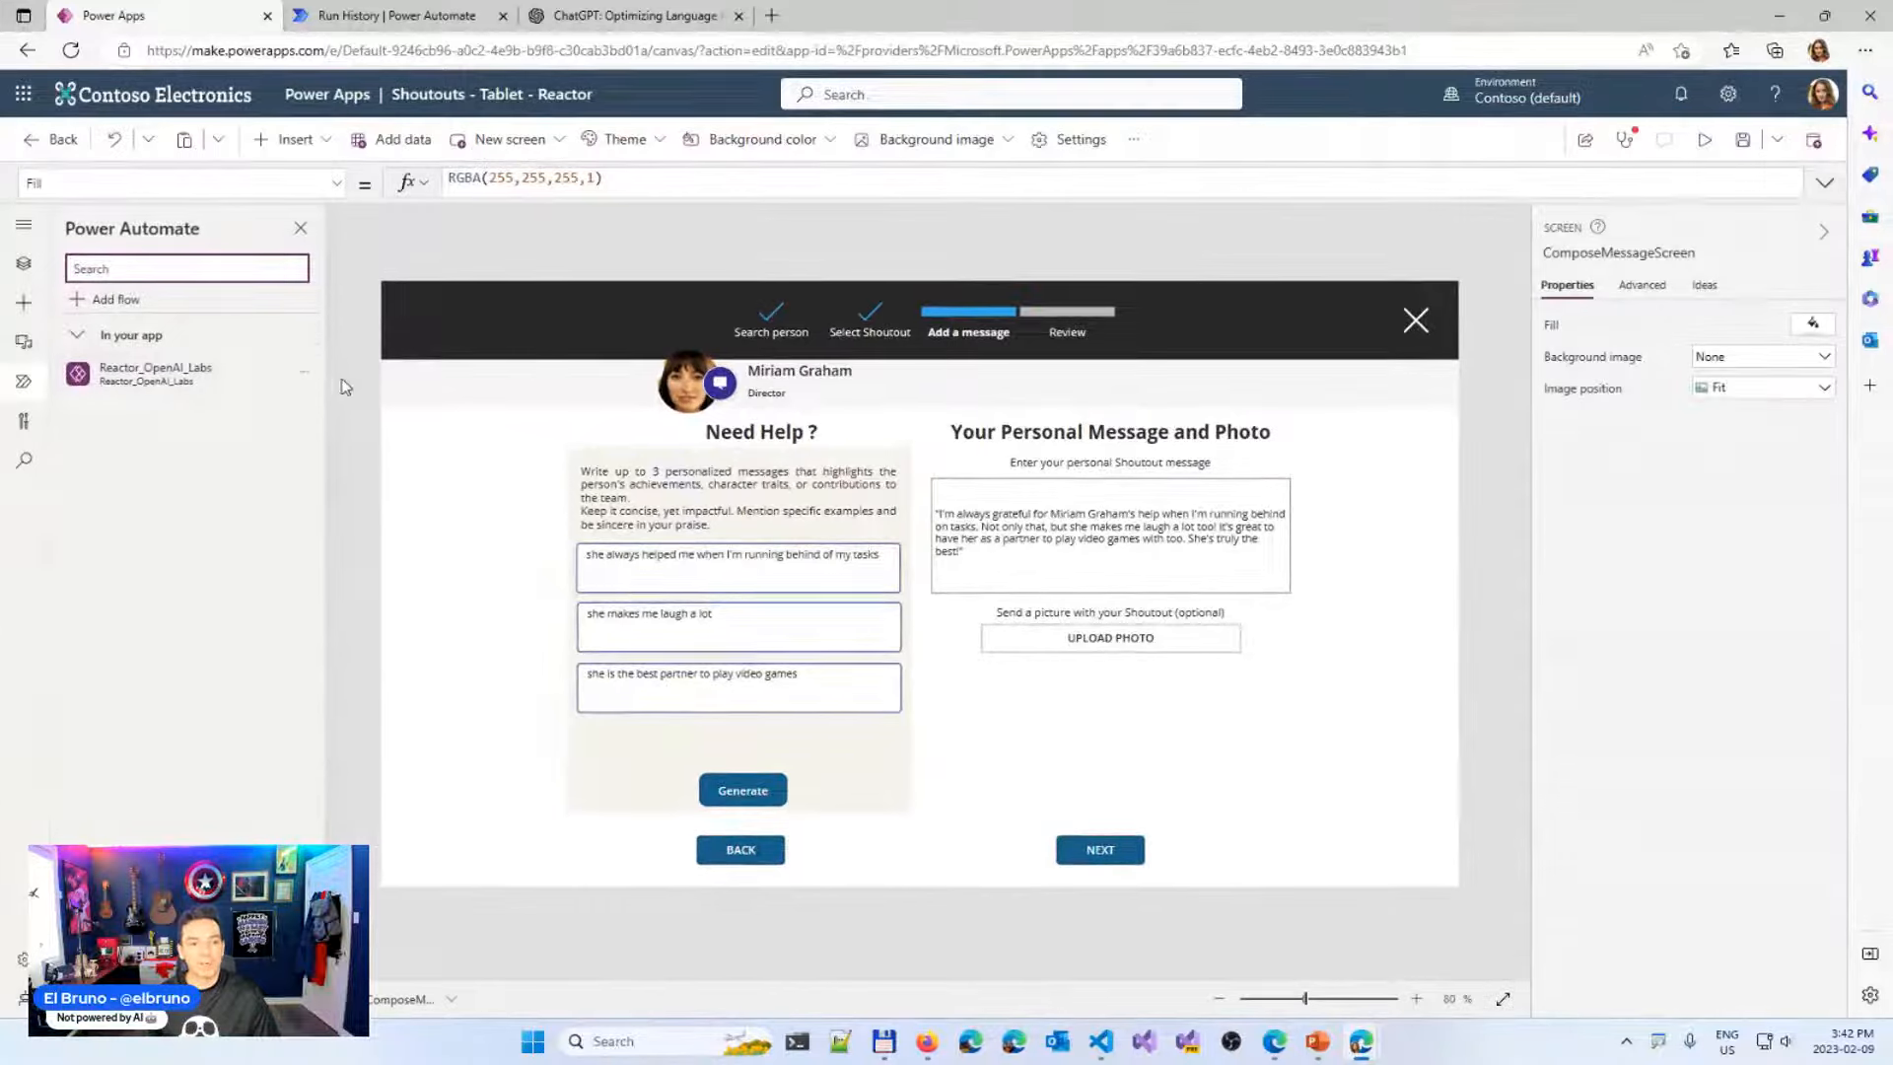
click(24, 262)
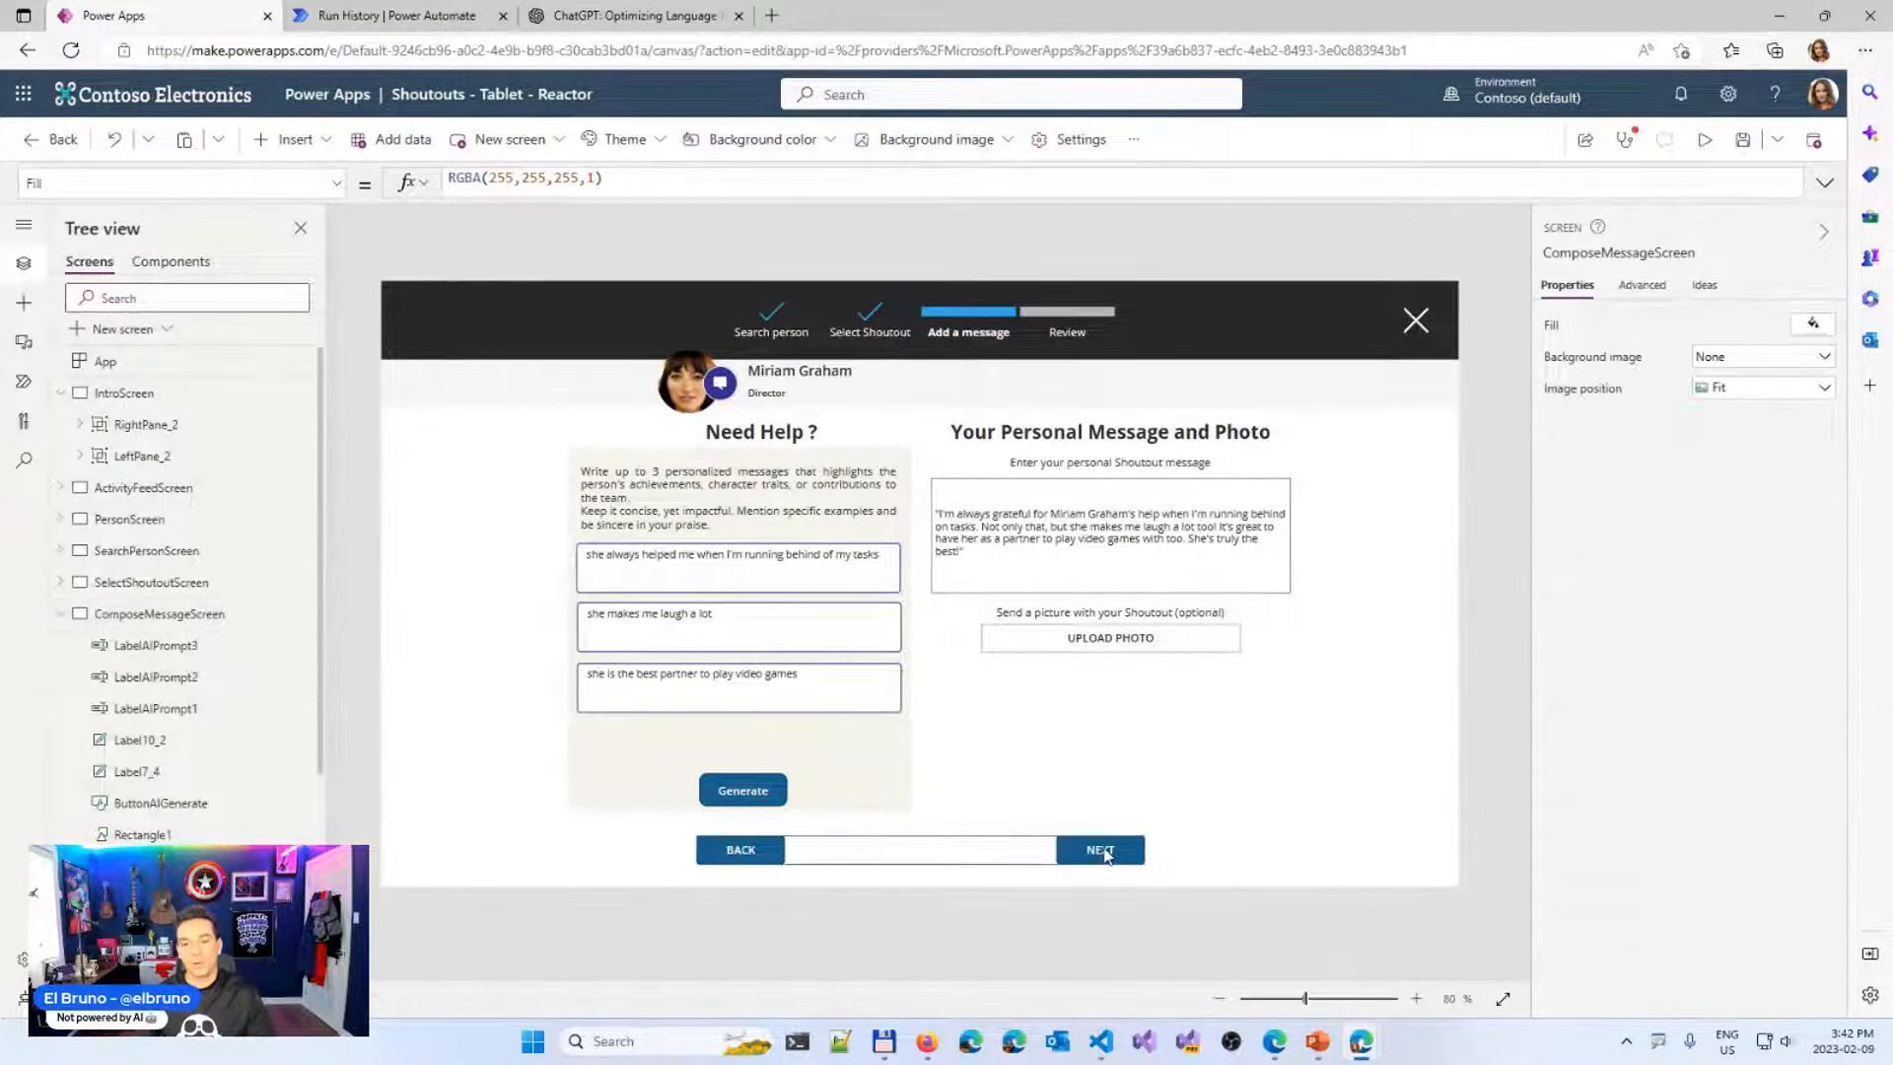
click(1106, 854)
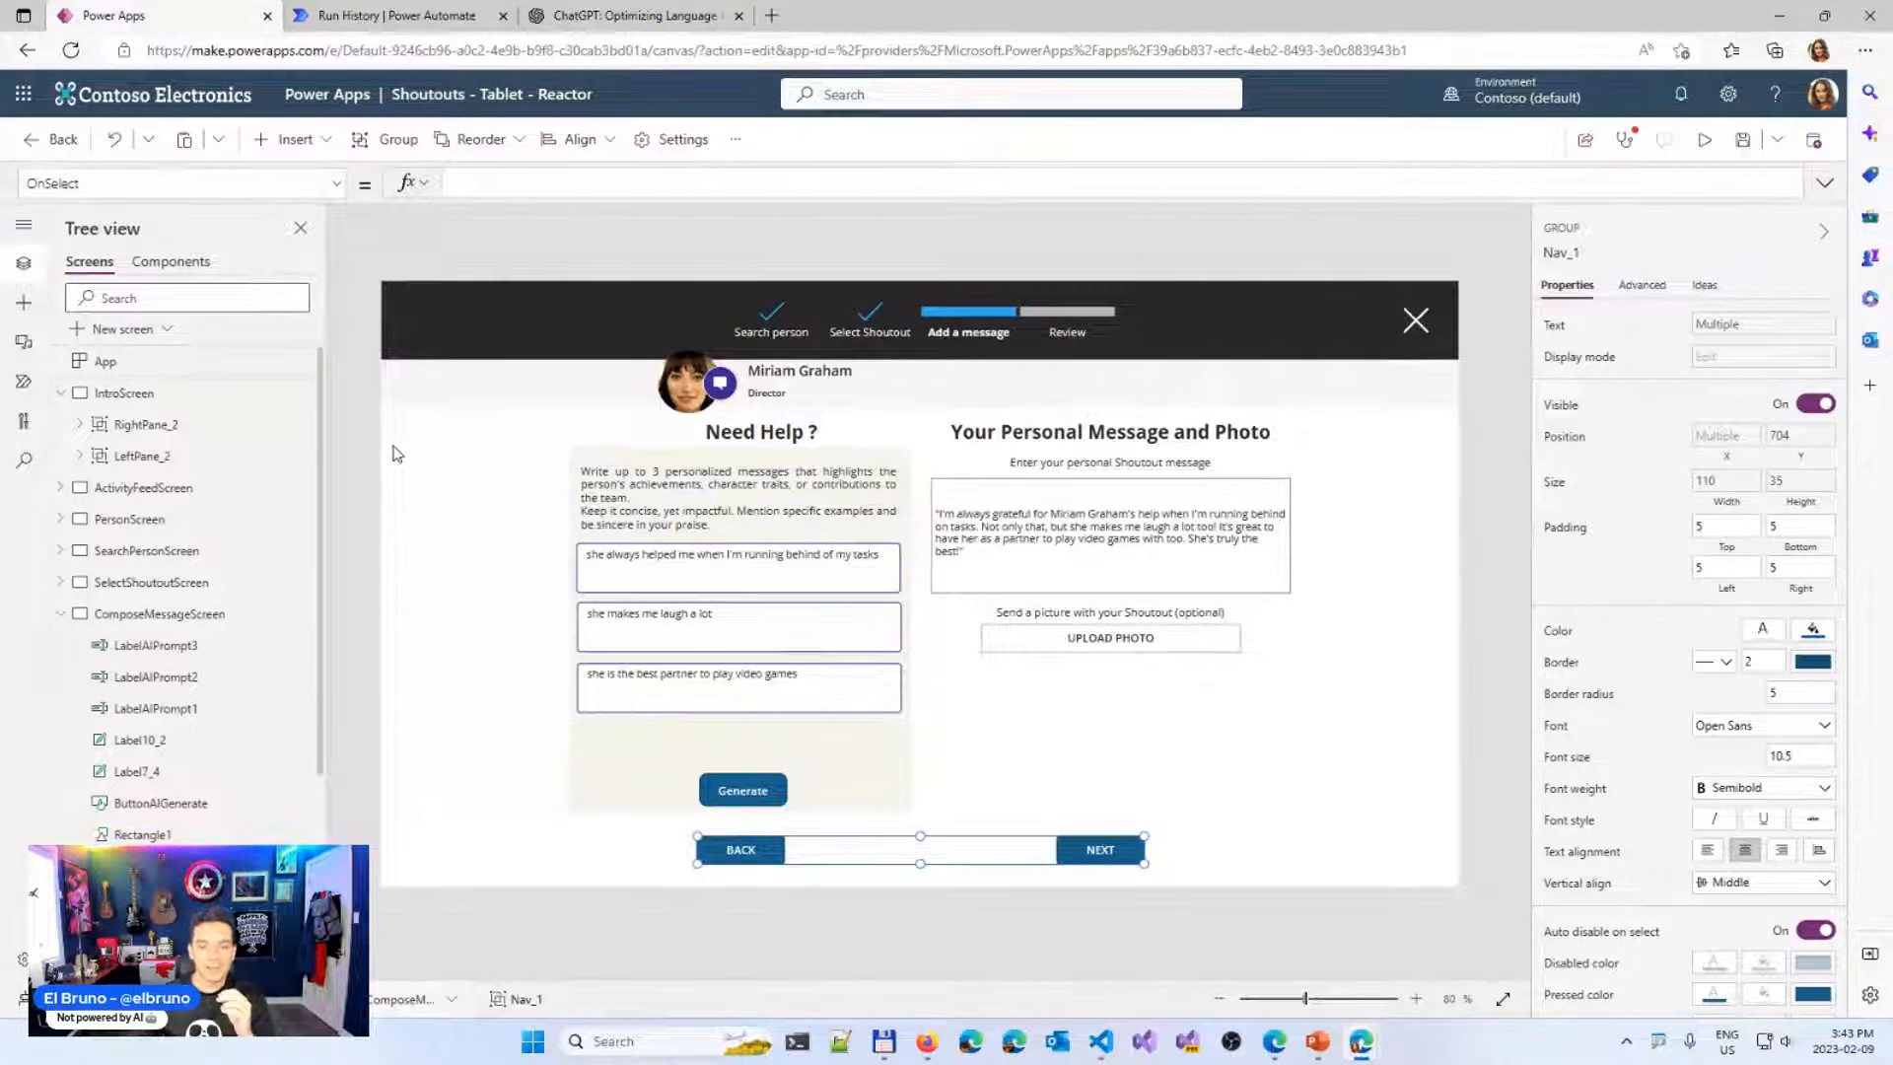
Switch to the ChatGPT blog page and open the API Overview link from its footer in a new browser tab
click(615, 17)
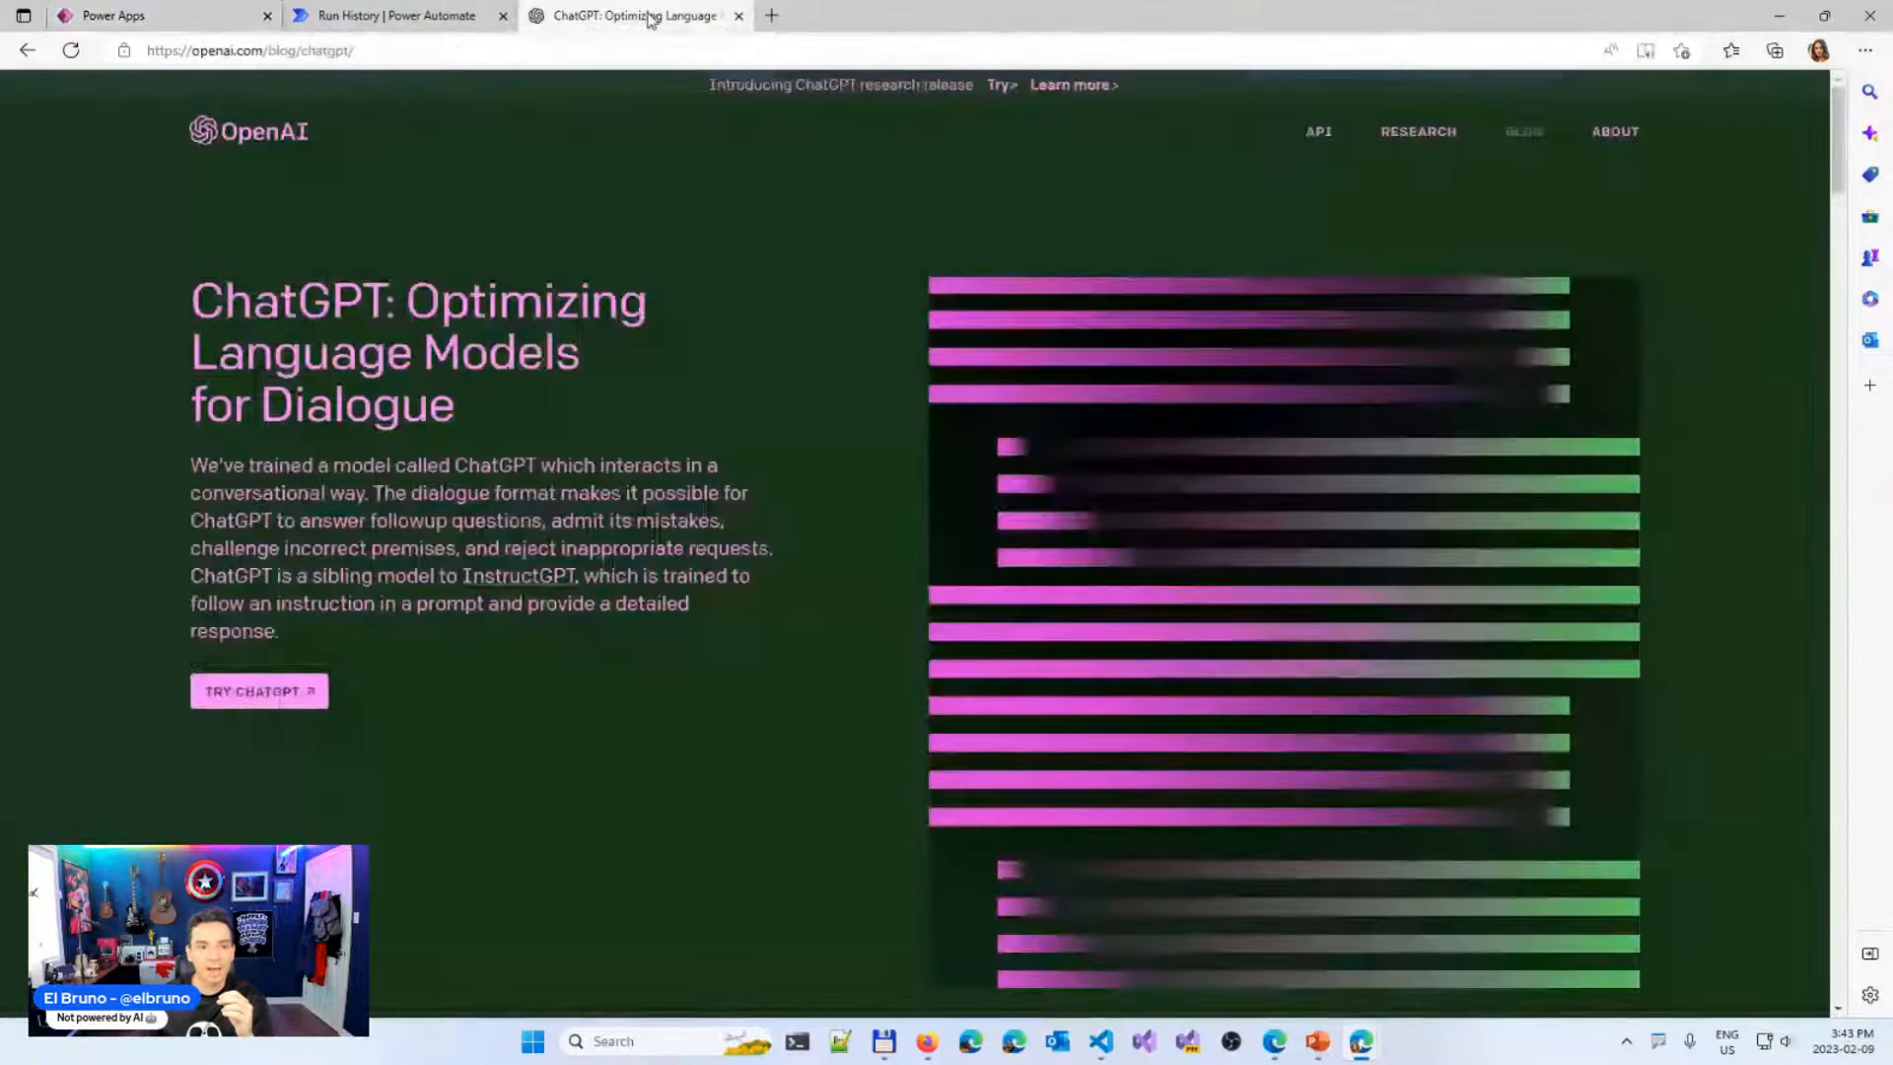
scroll(668, 444, down, 20)
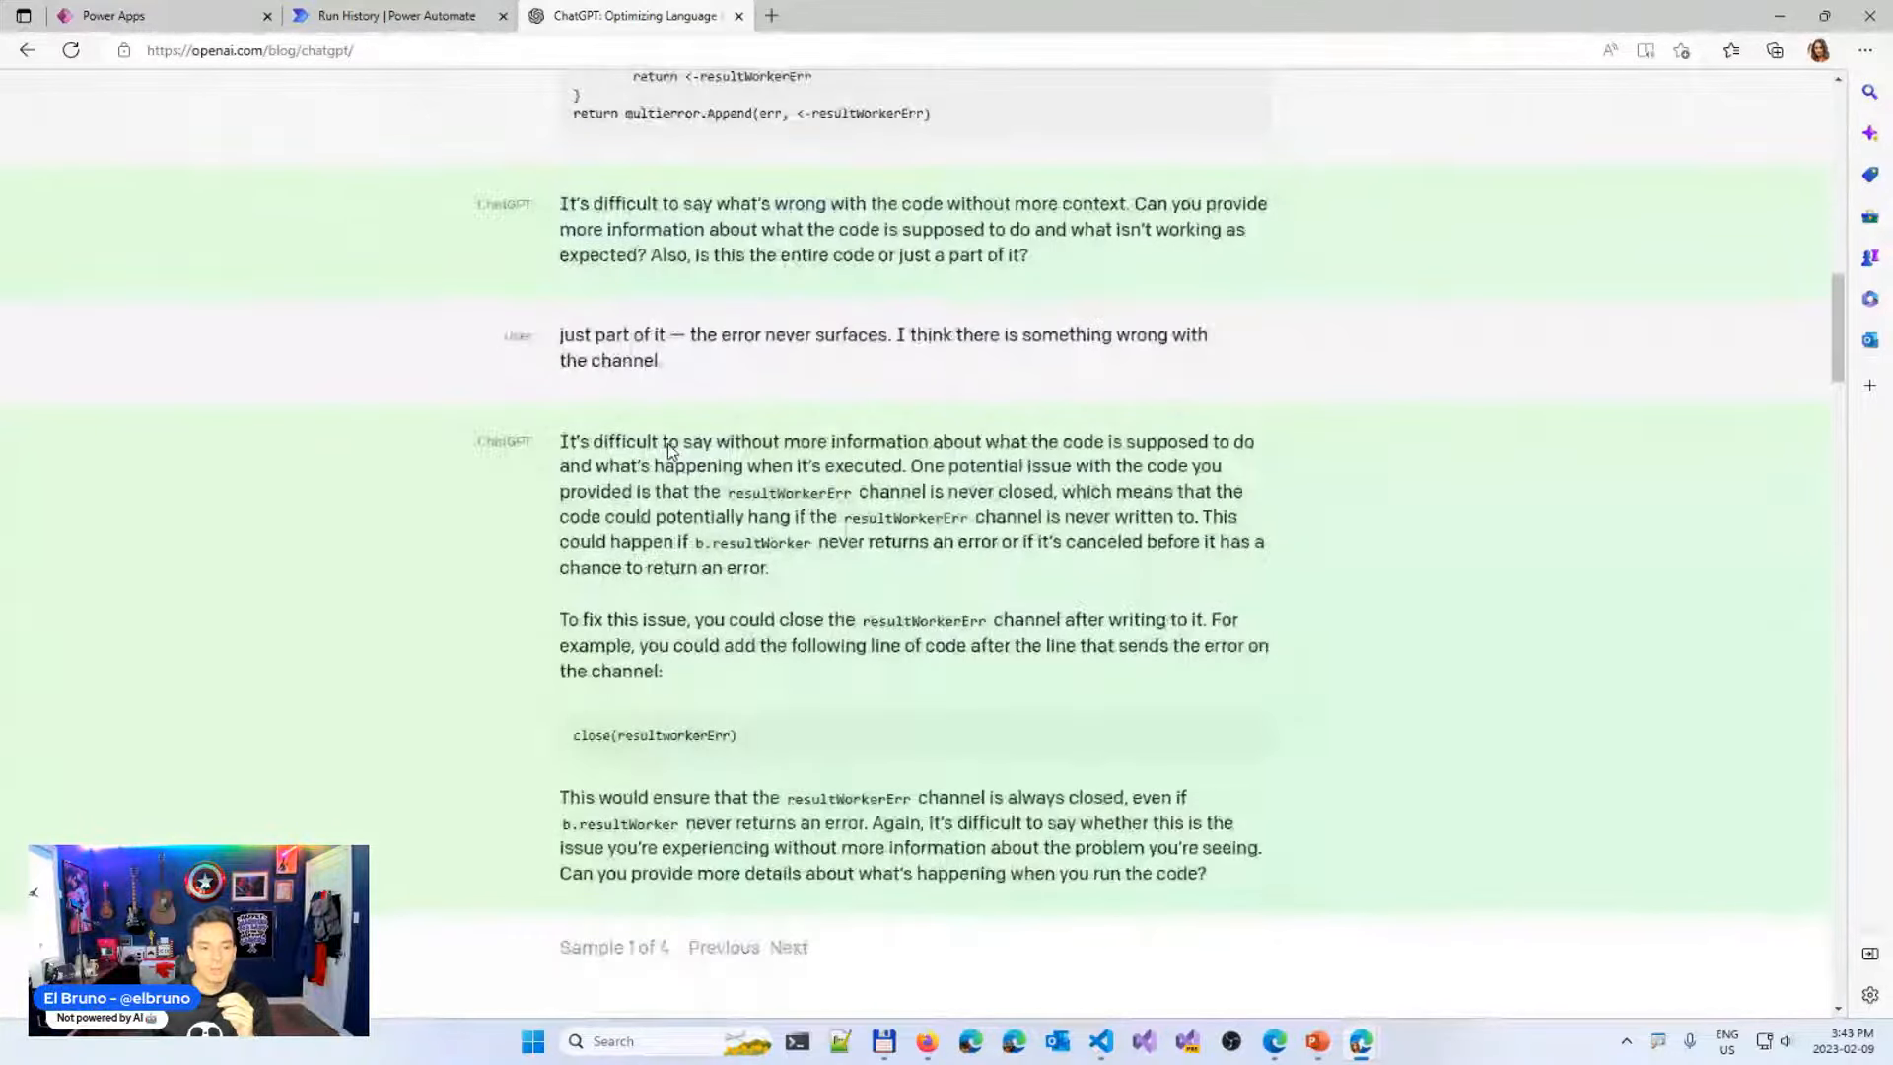
scroll(668, 449, down, 3)
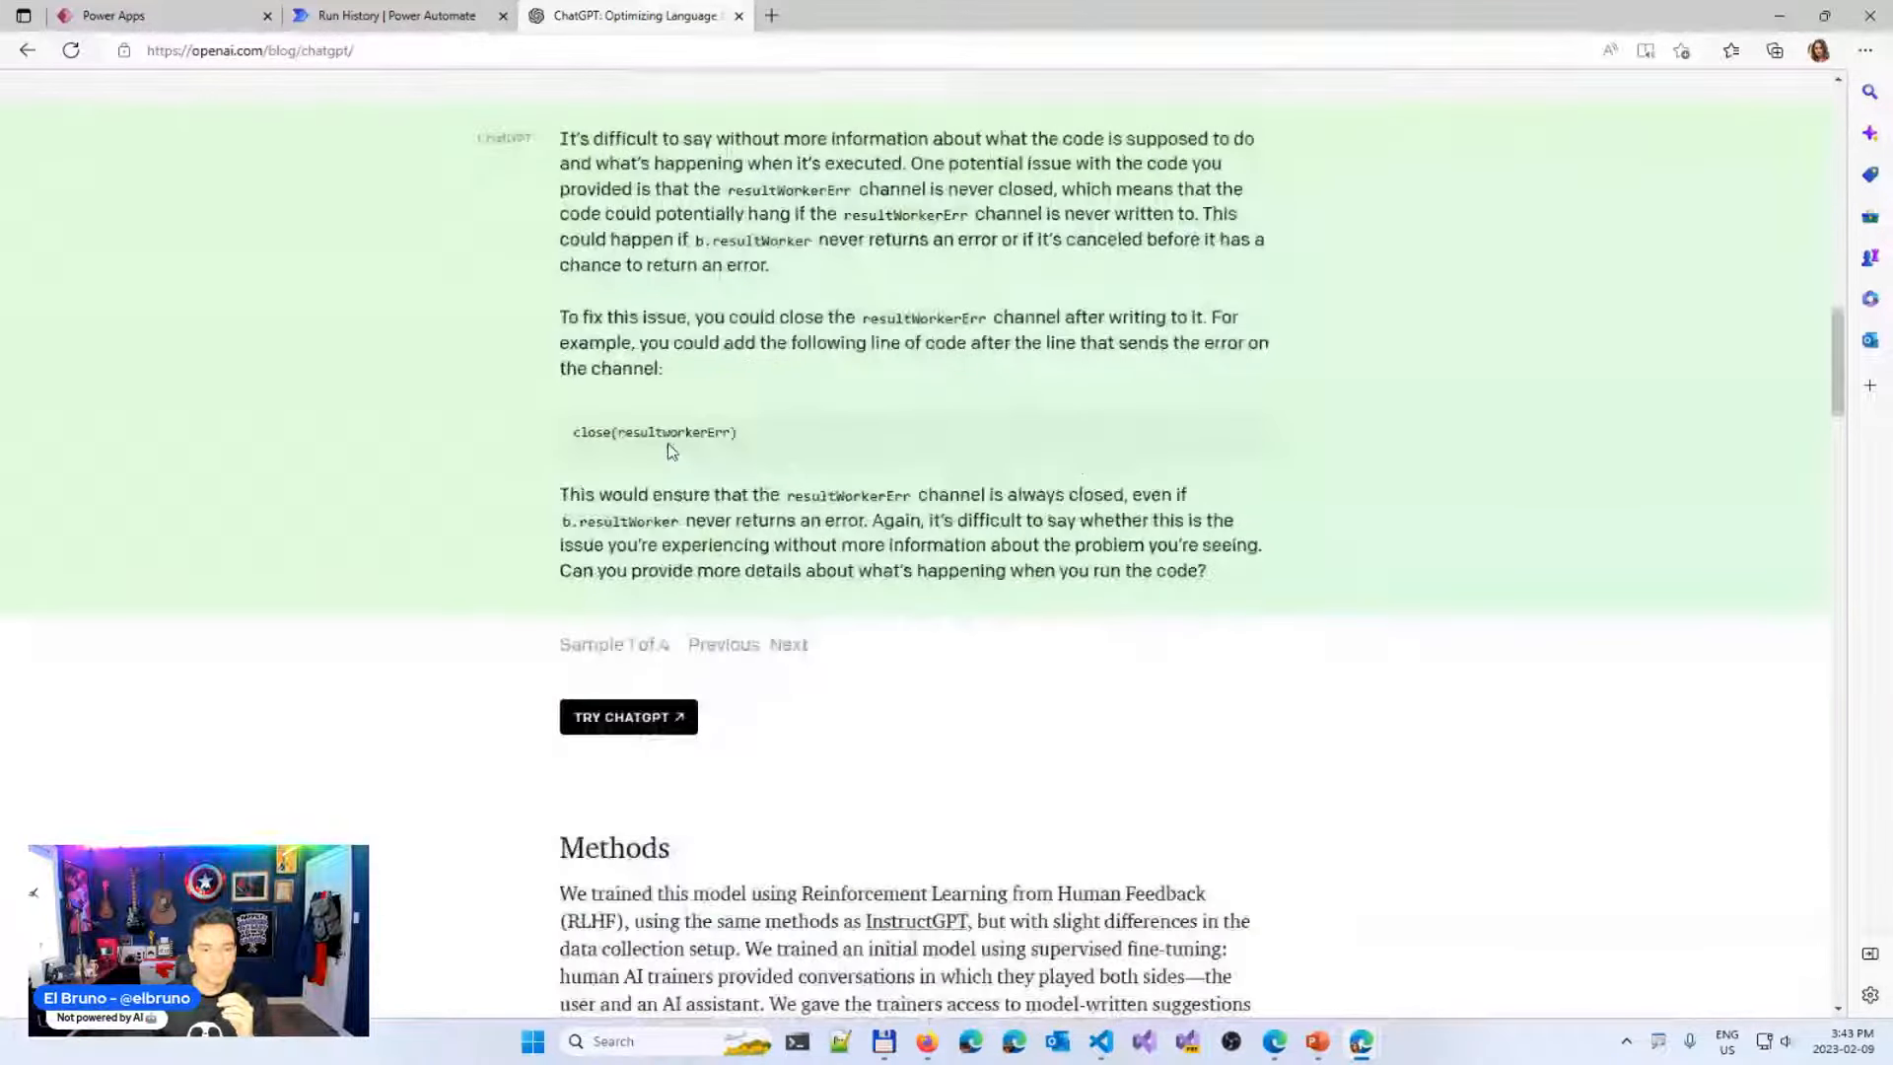
scroll(670, 446, down, 20)
scroll(674, 443, down, 6)
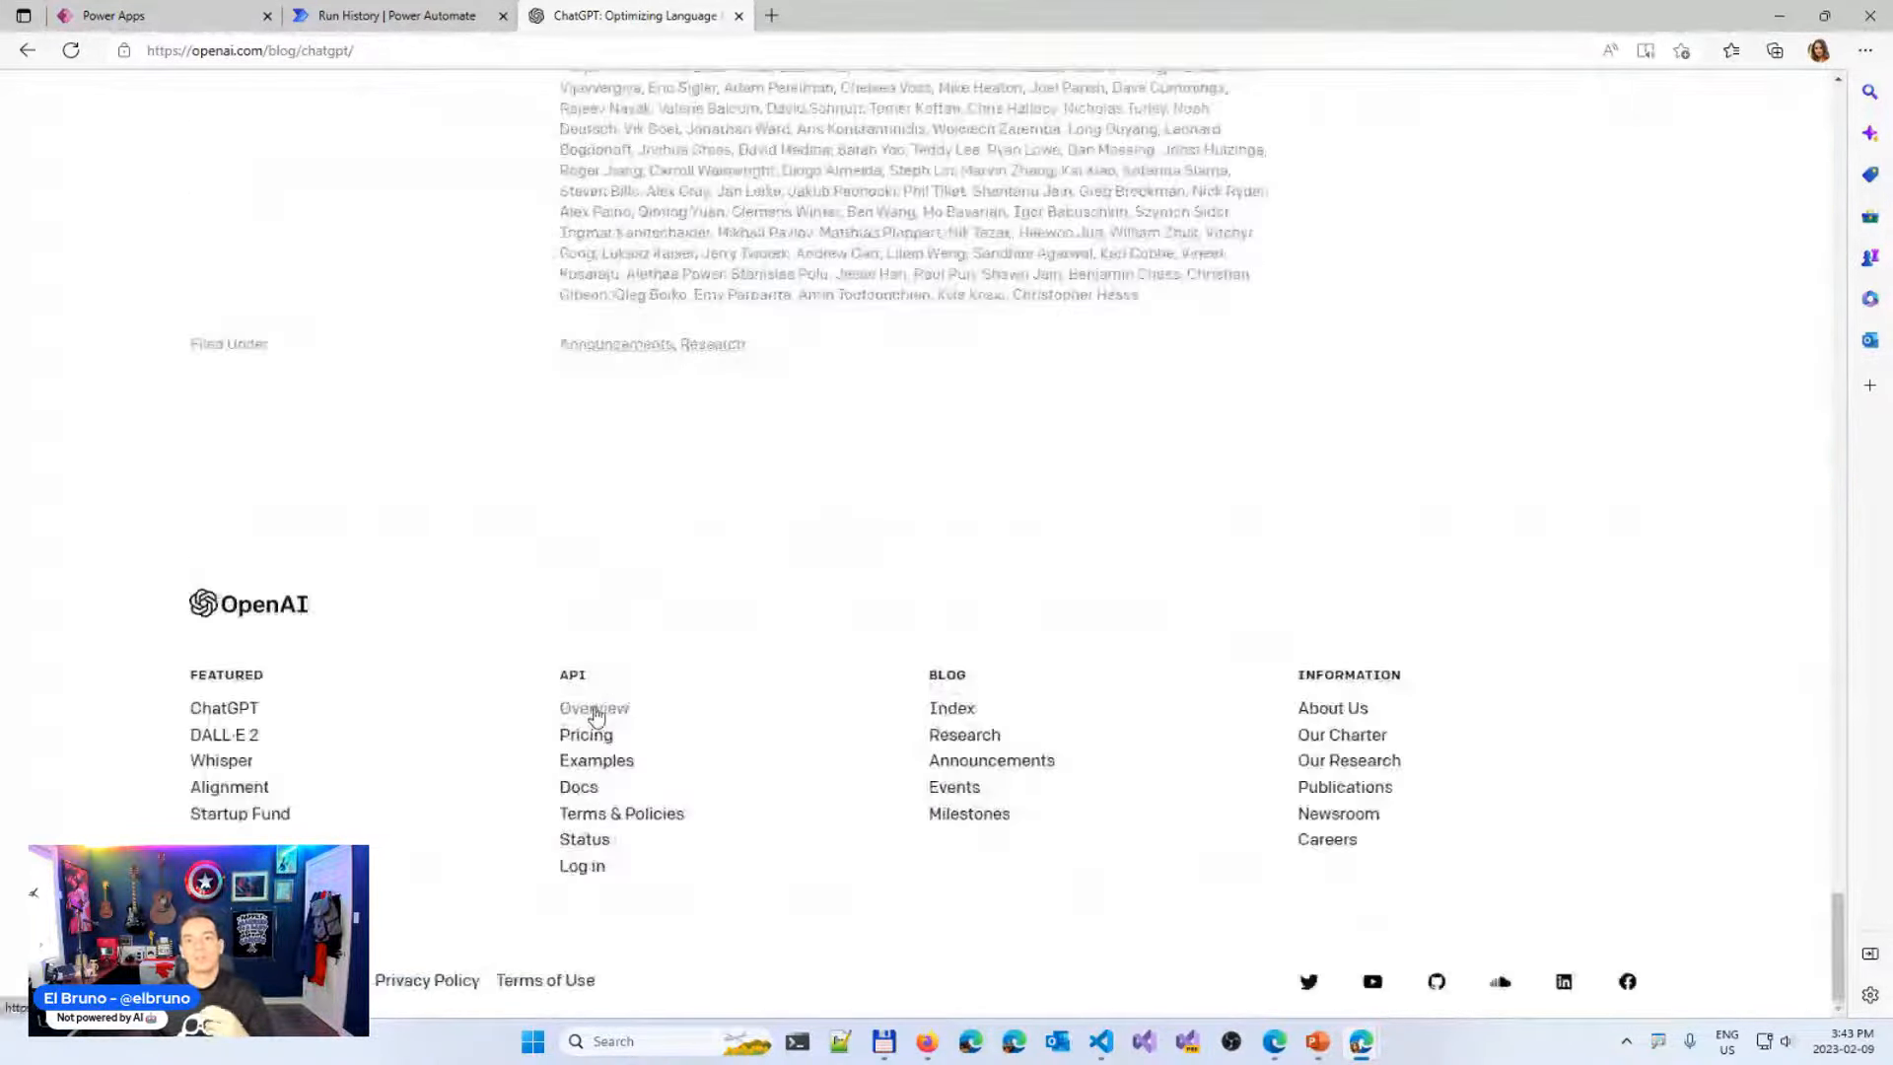
right_click(594, 710)
click(681, 274)
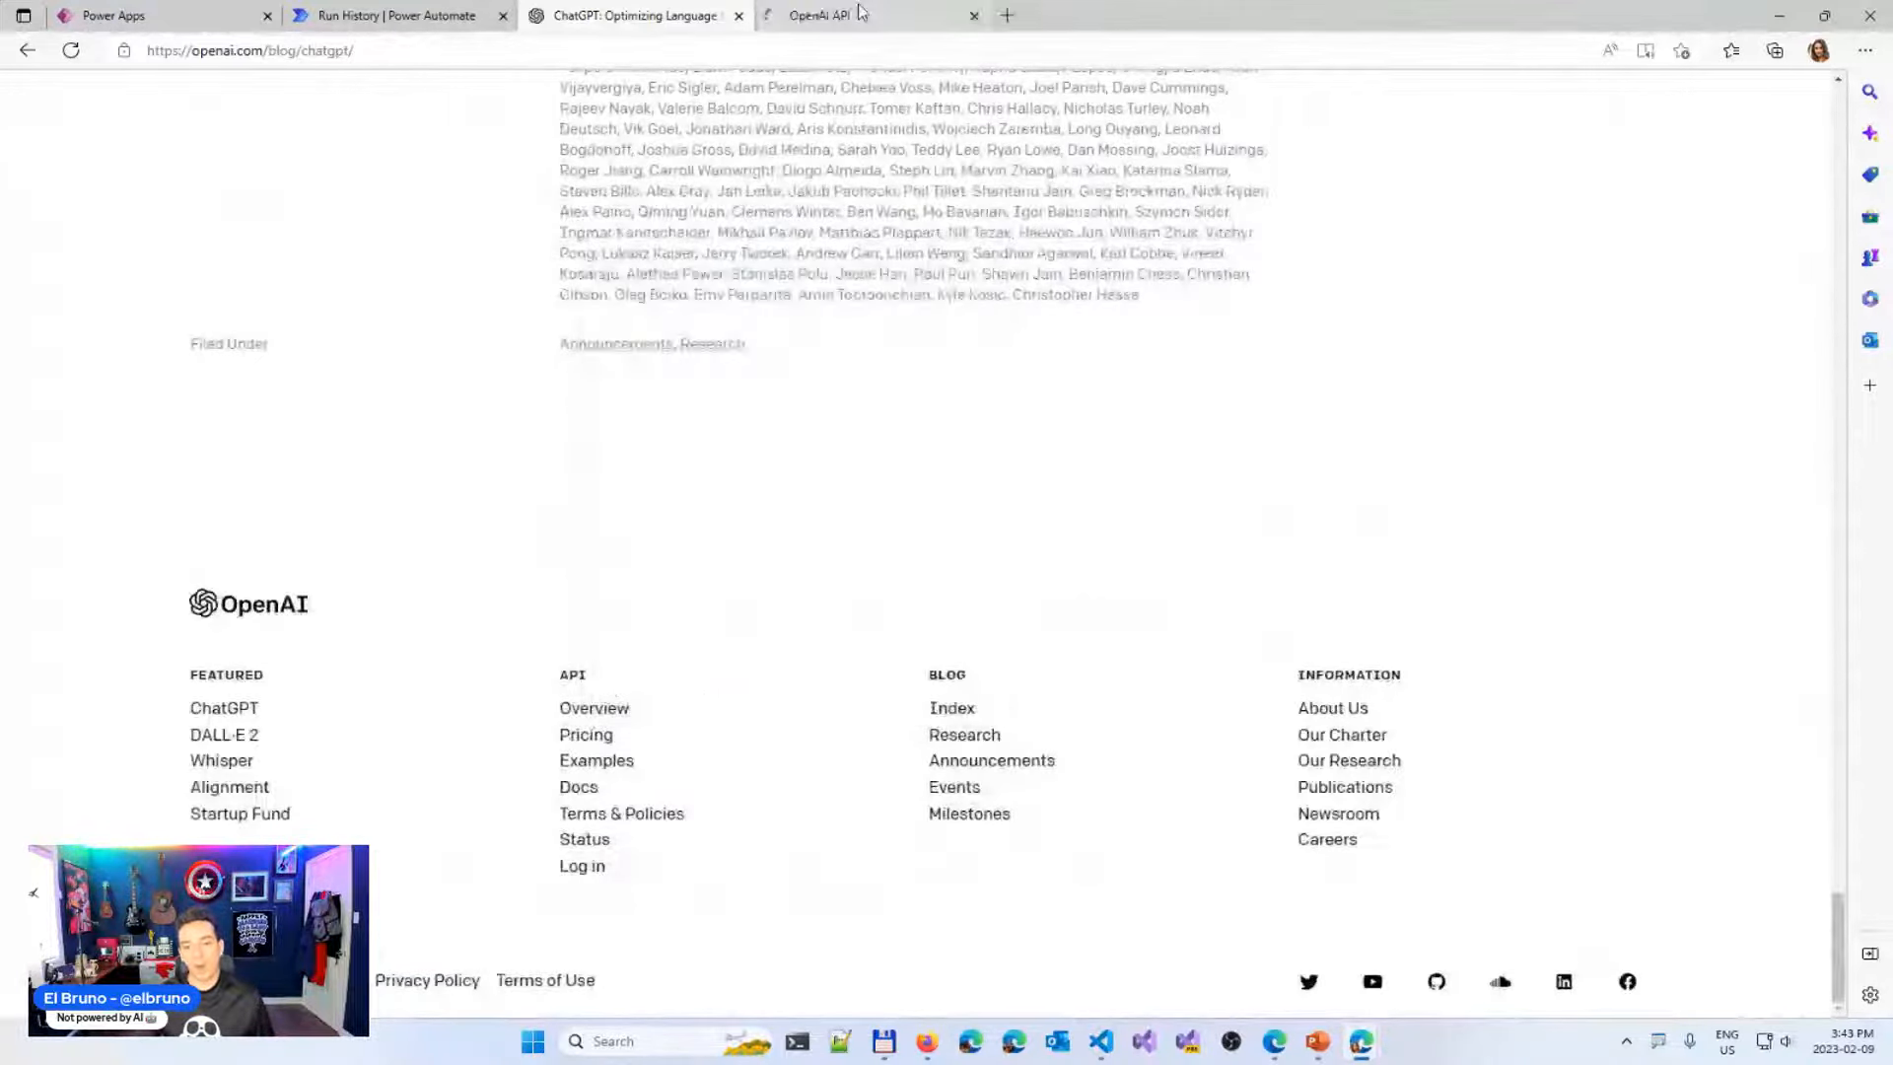
click(861, 14)
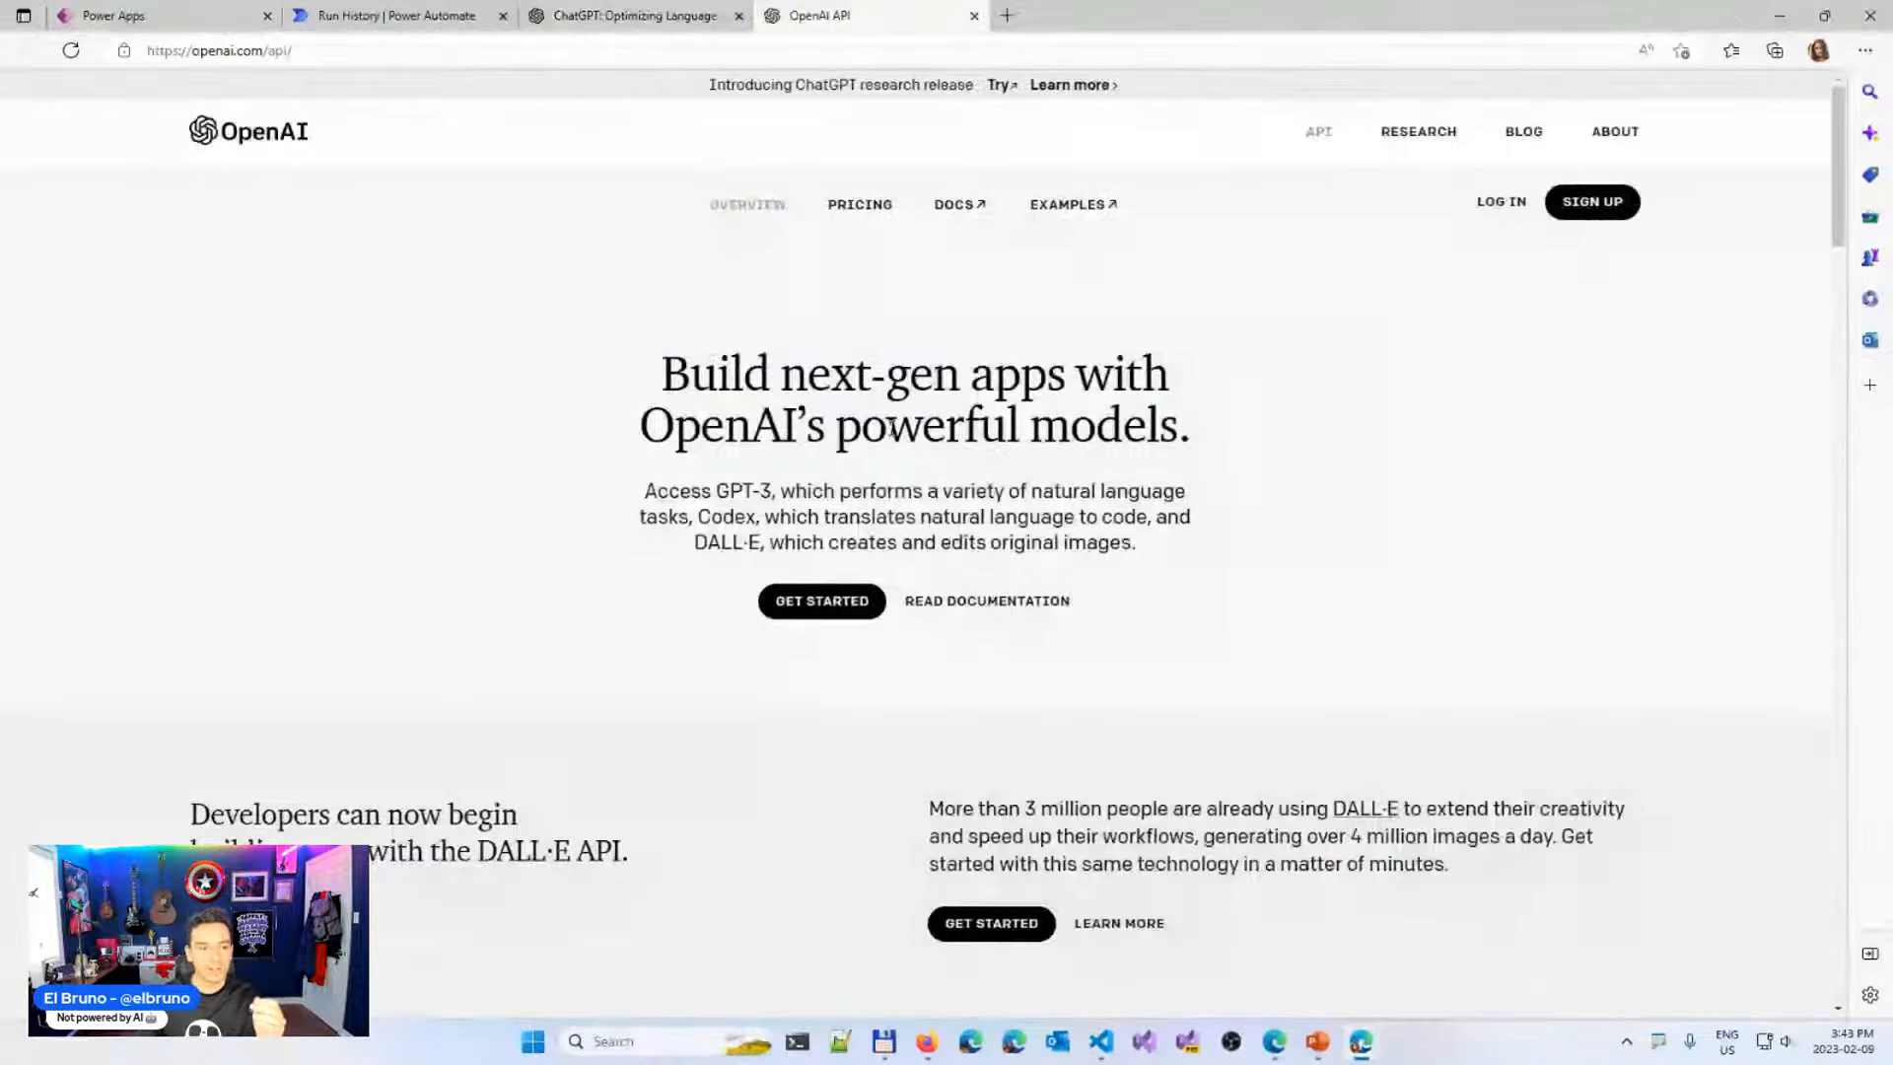
Open the OpenAI API documentation, magnify its guides list, and underline Fine-tuning, Embeddings and Moderation
click(990, 602)
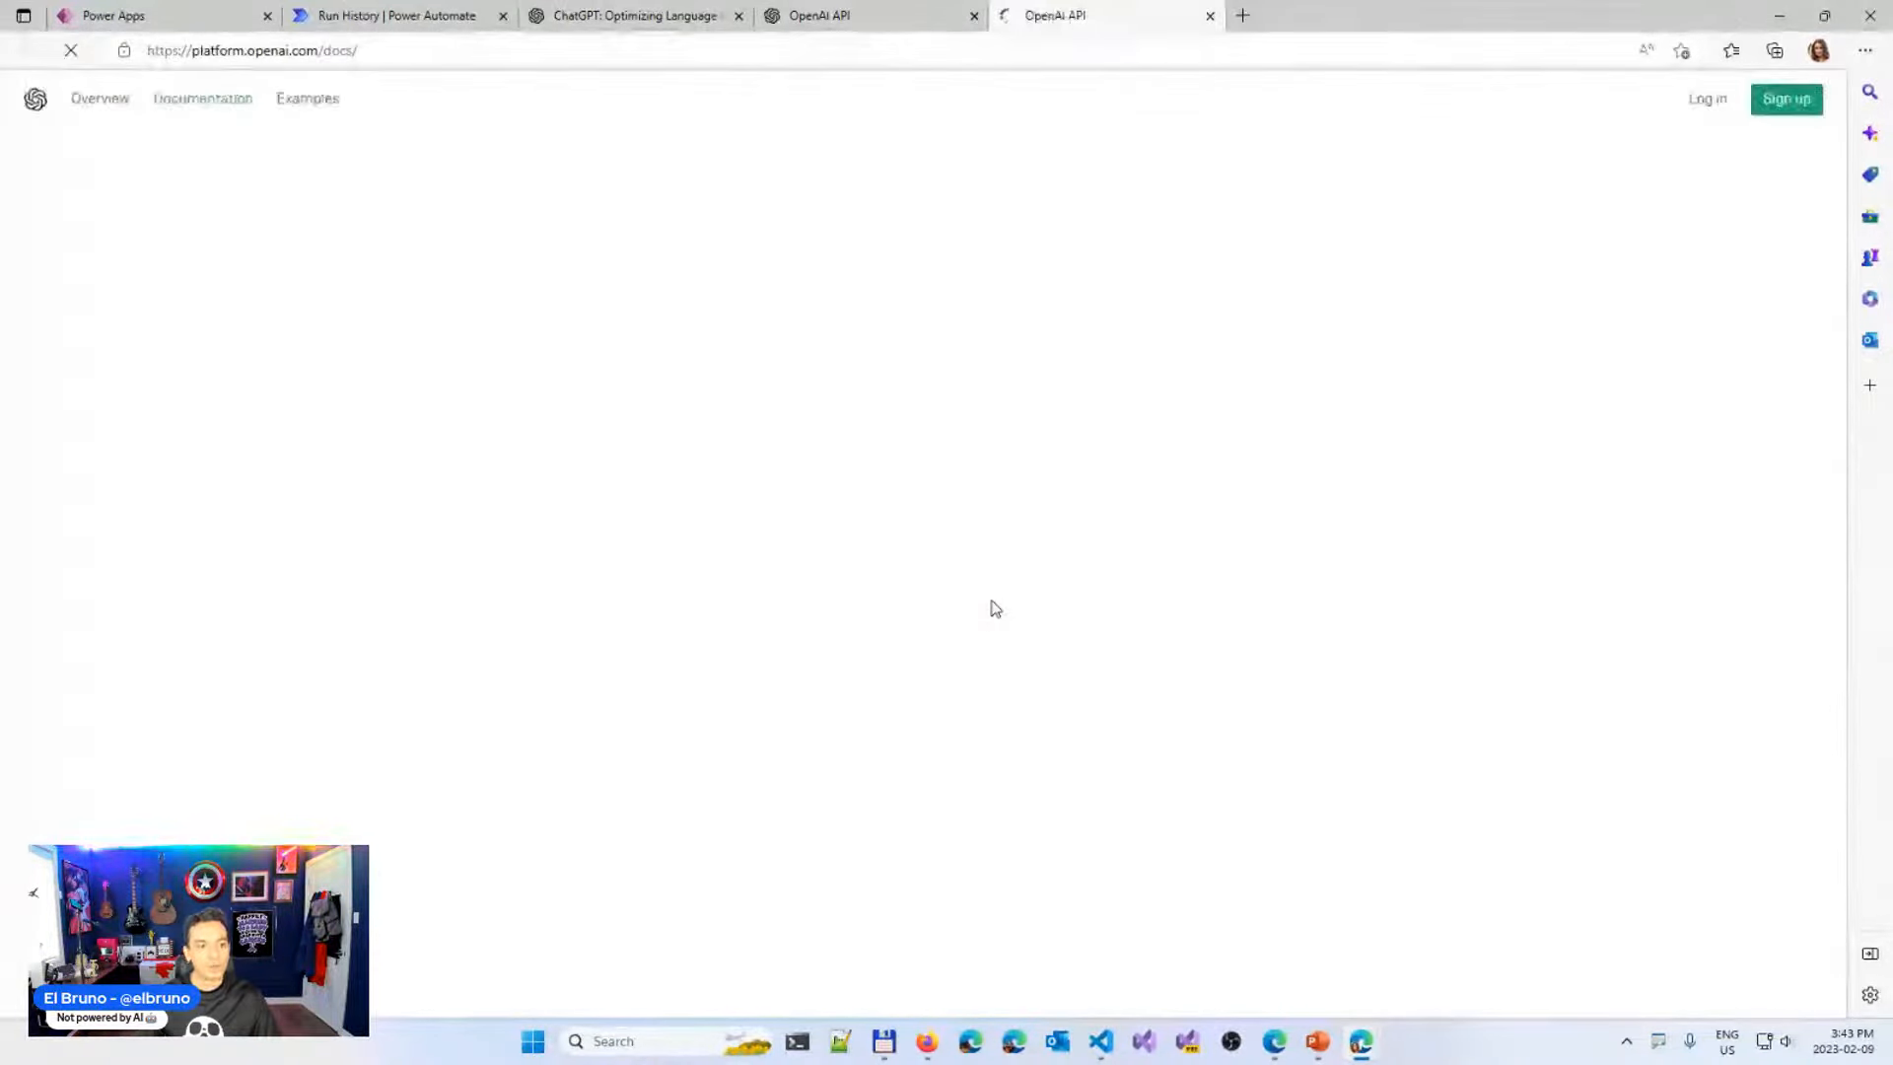
key(ctrl+1)
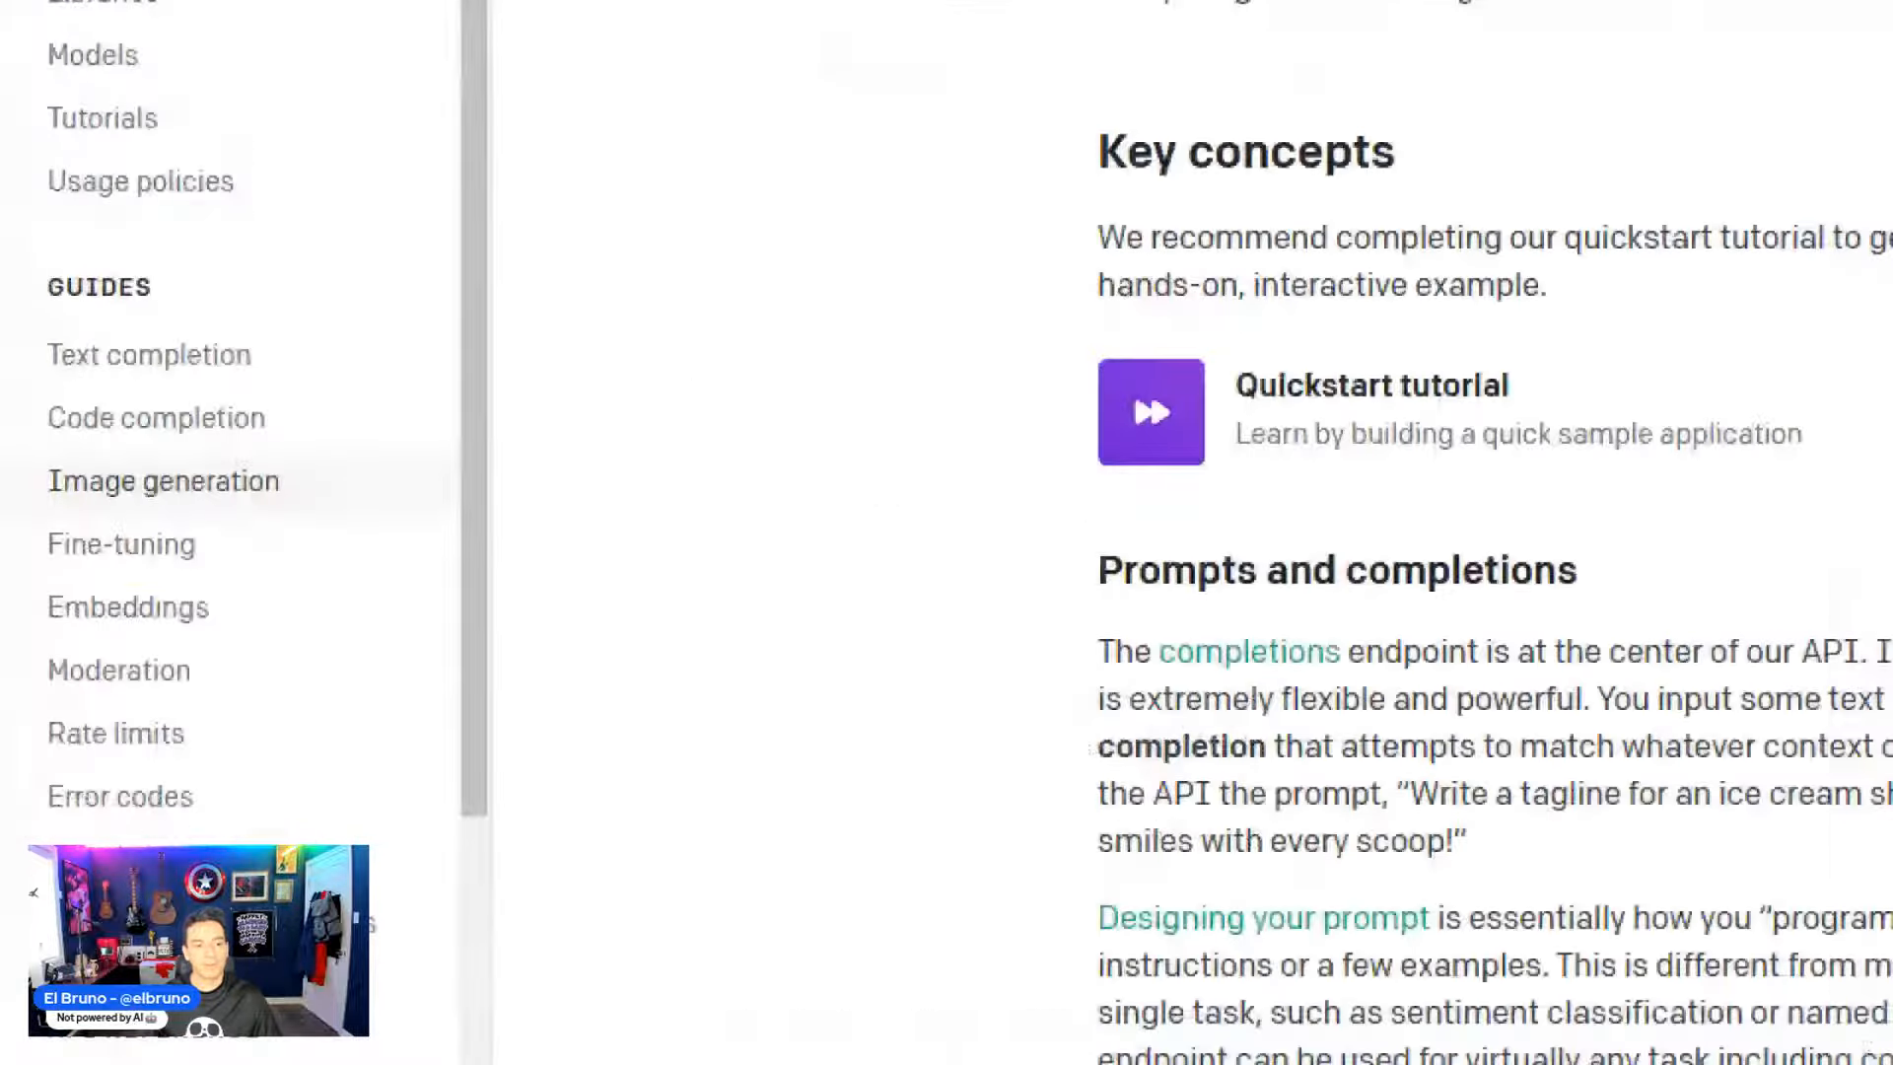
drag(117, 565, 235, 555)
drag(135, 632, 254, 616)
drag(122, 692, 209, 674)
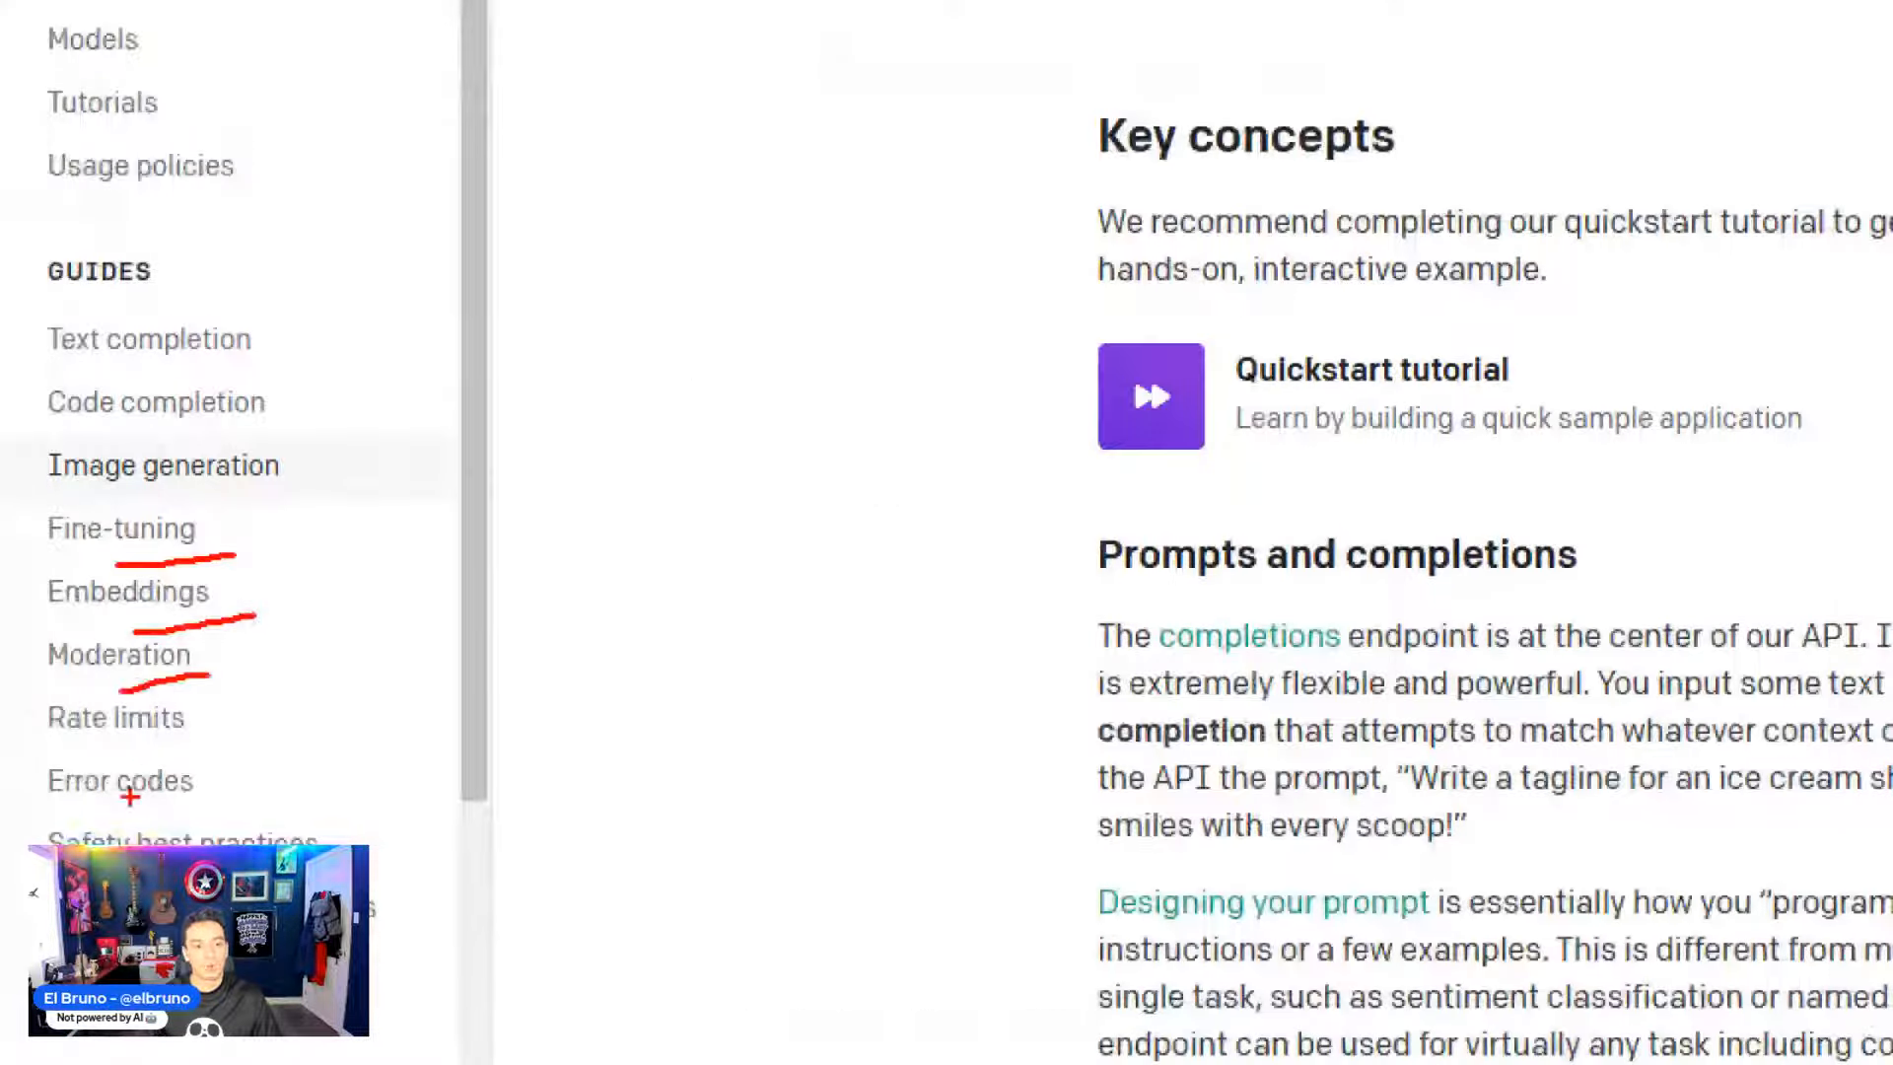
key(Escape)
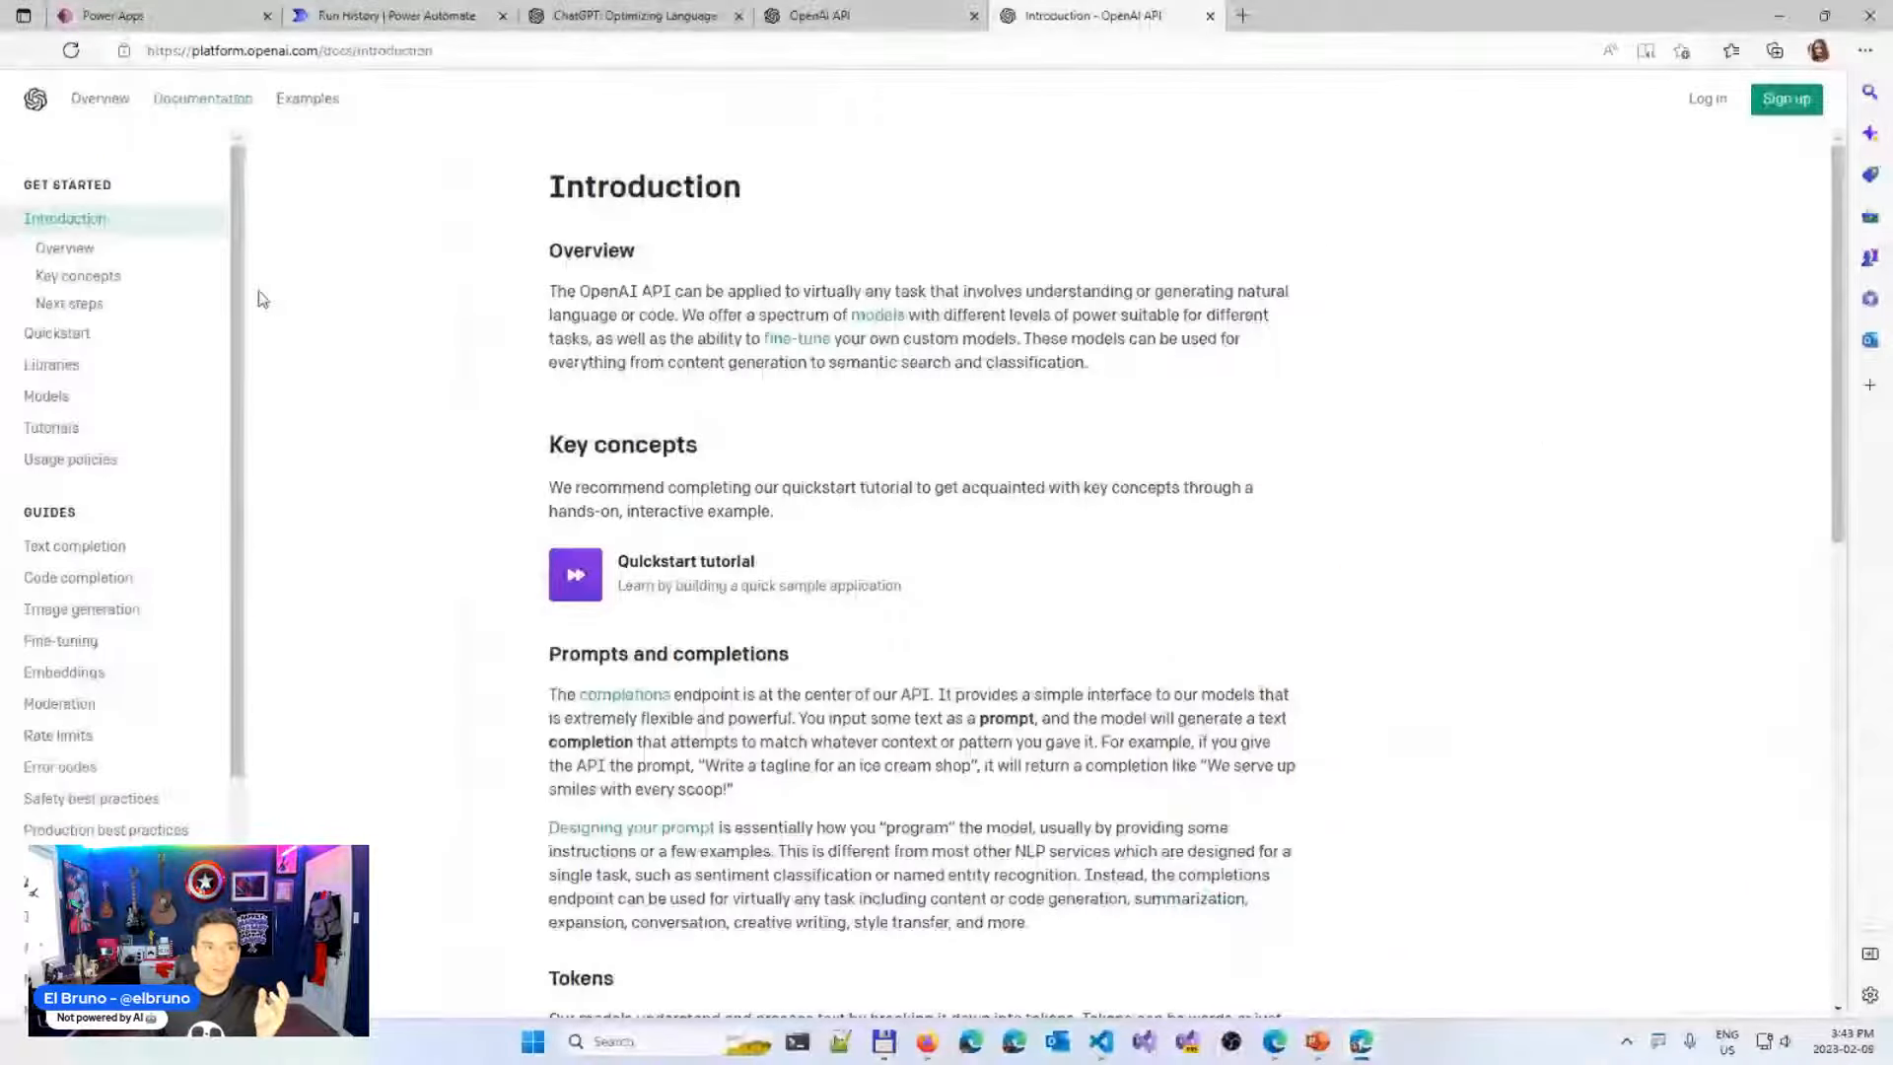
Return to the Power Apps editor, open the Reactor_OpenAI_Labs flow for editing, and examine its actions from HTTP onward
click(223, 28)
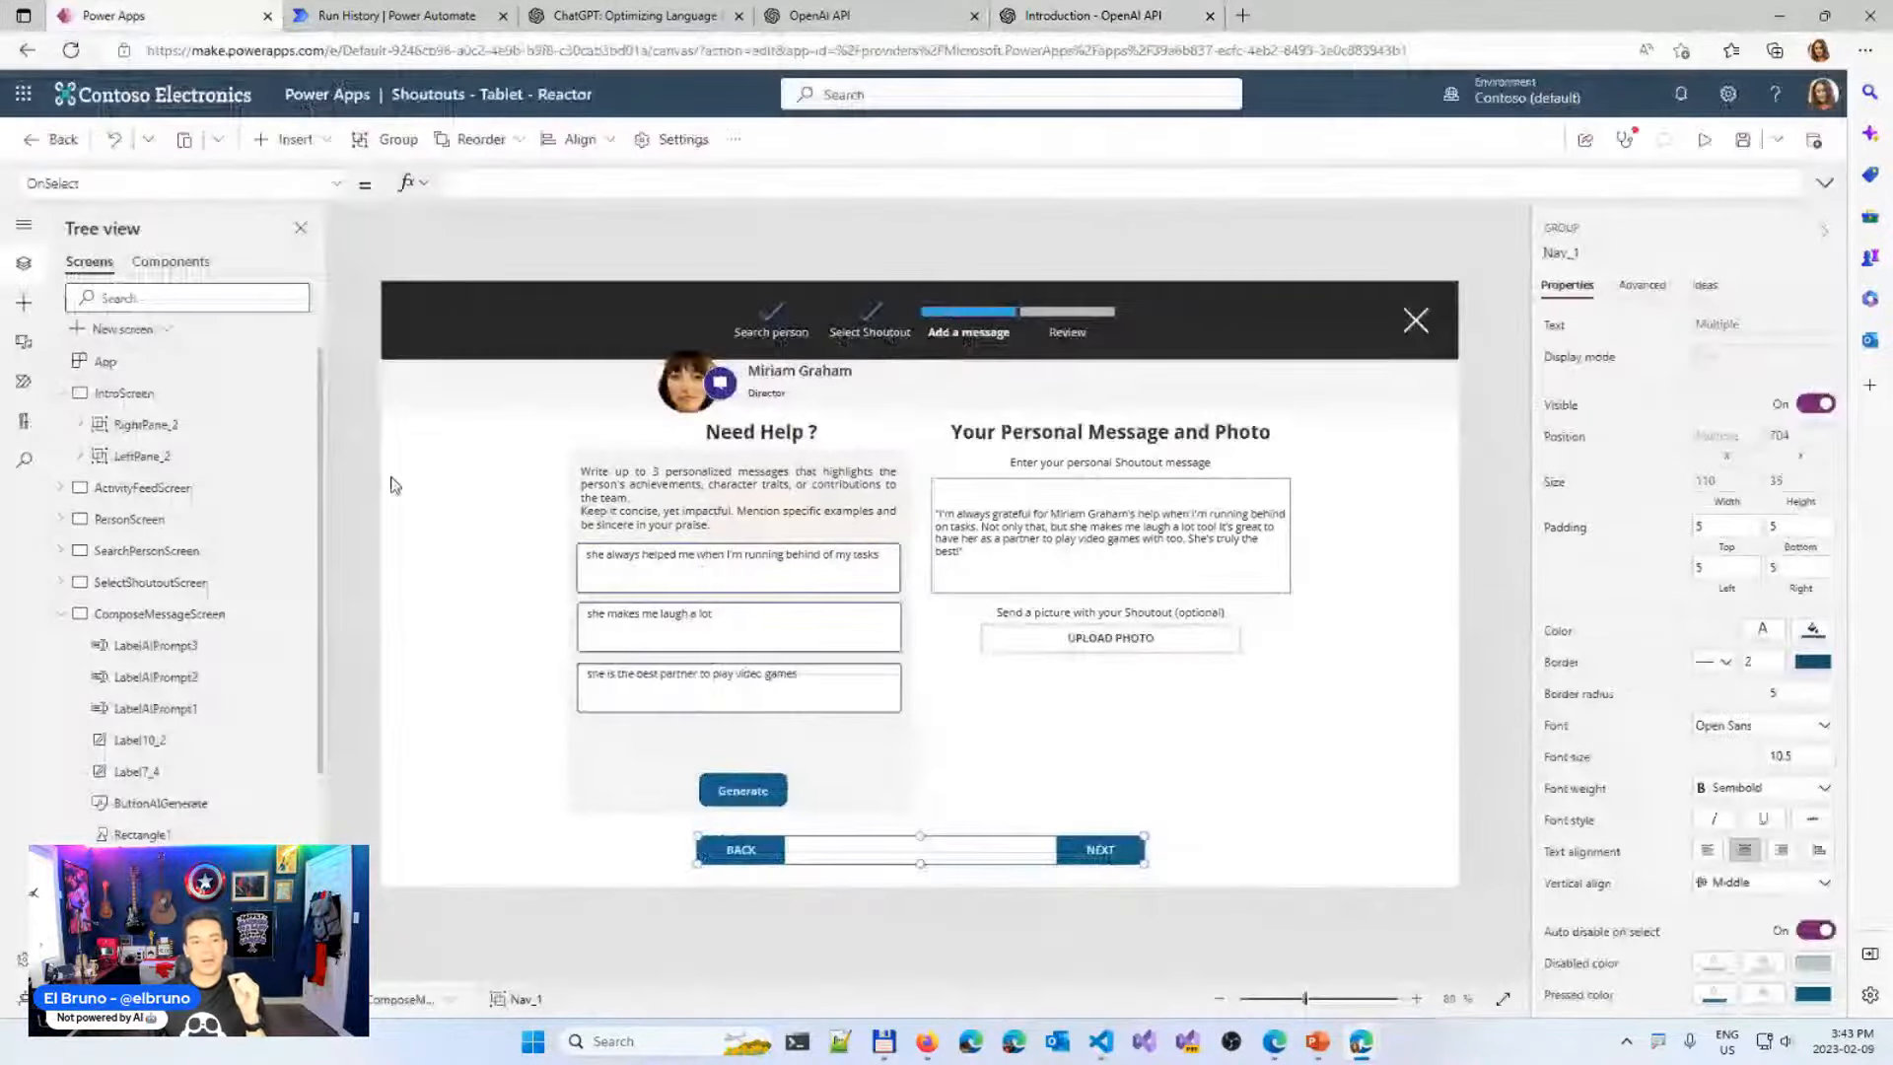
click(24, 380)
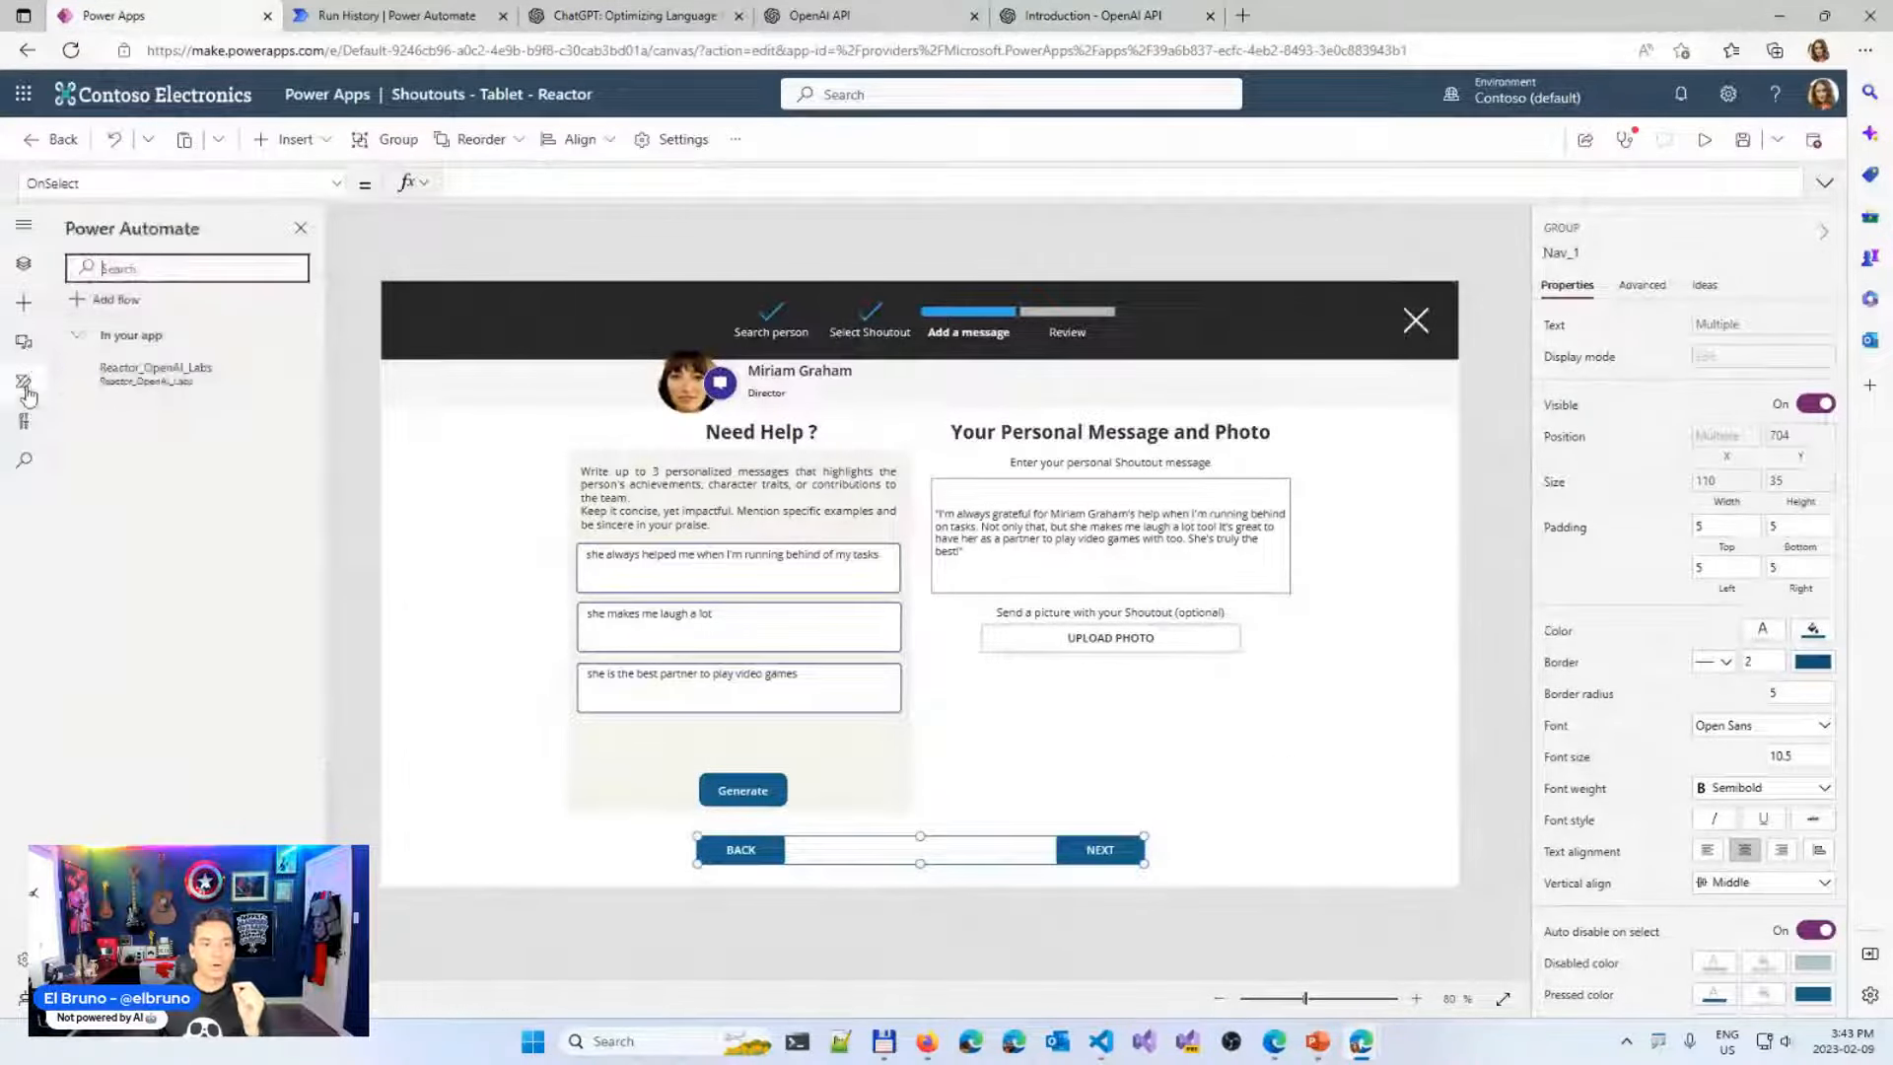
click(295, 380)
click(331, 440)
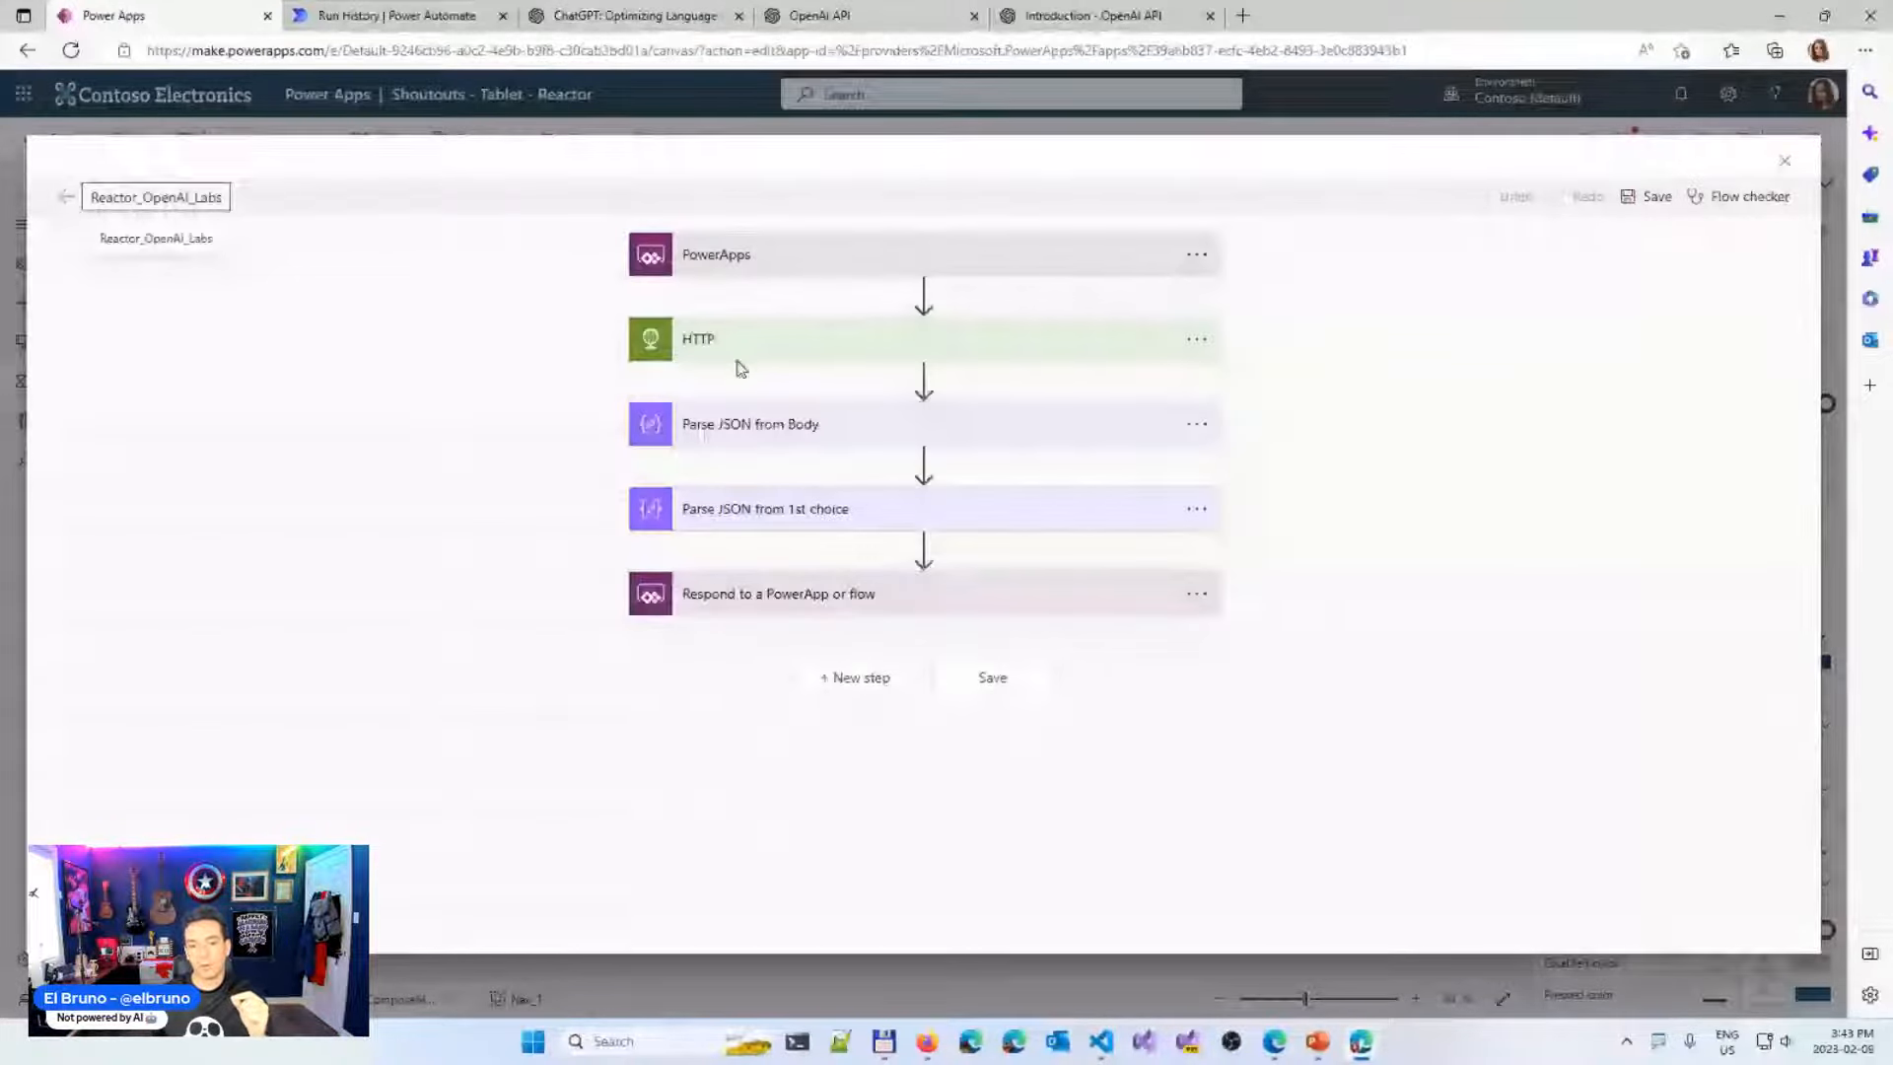
click(740, 345)
click(721, 351)
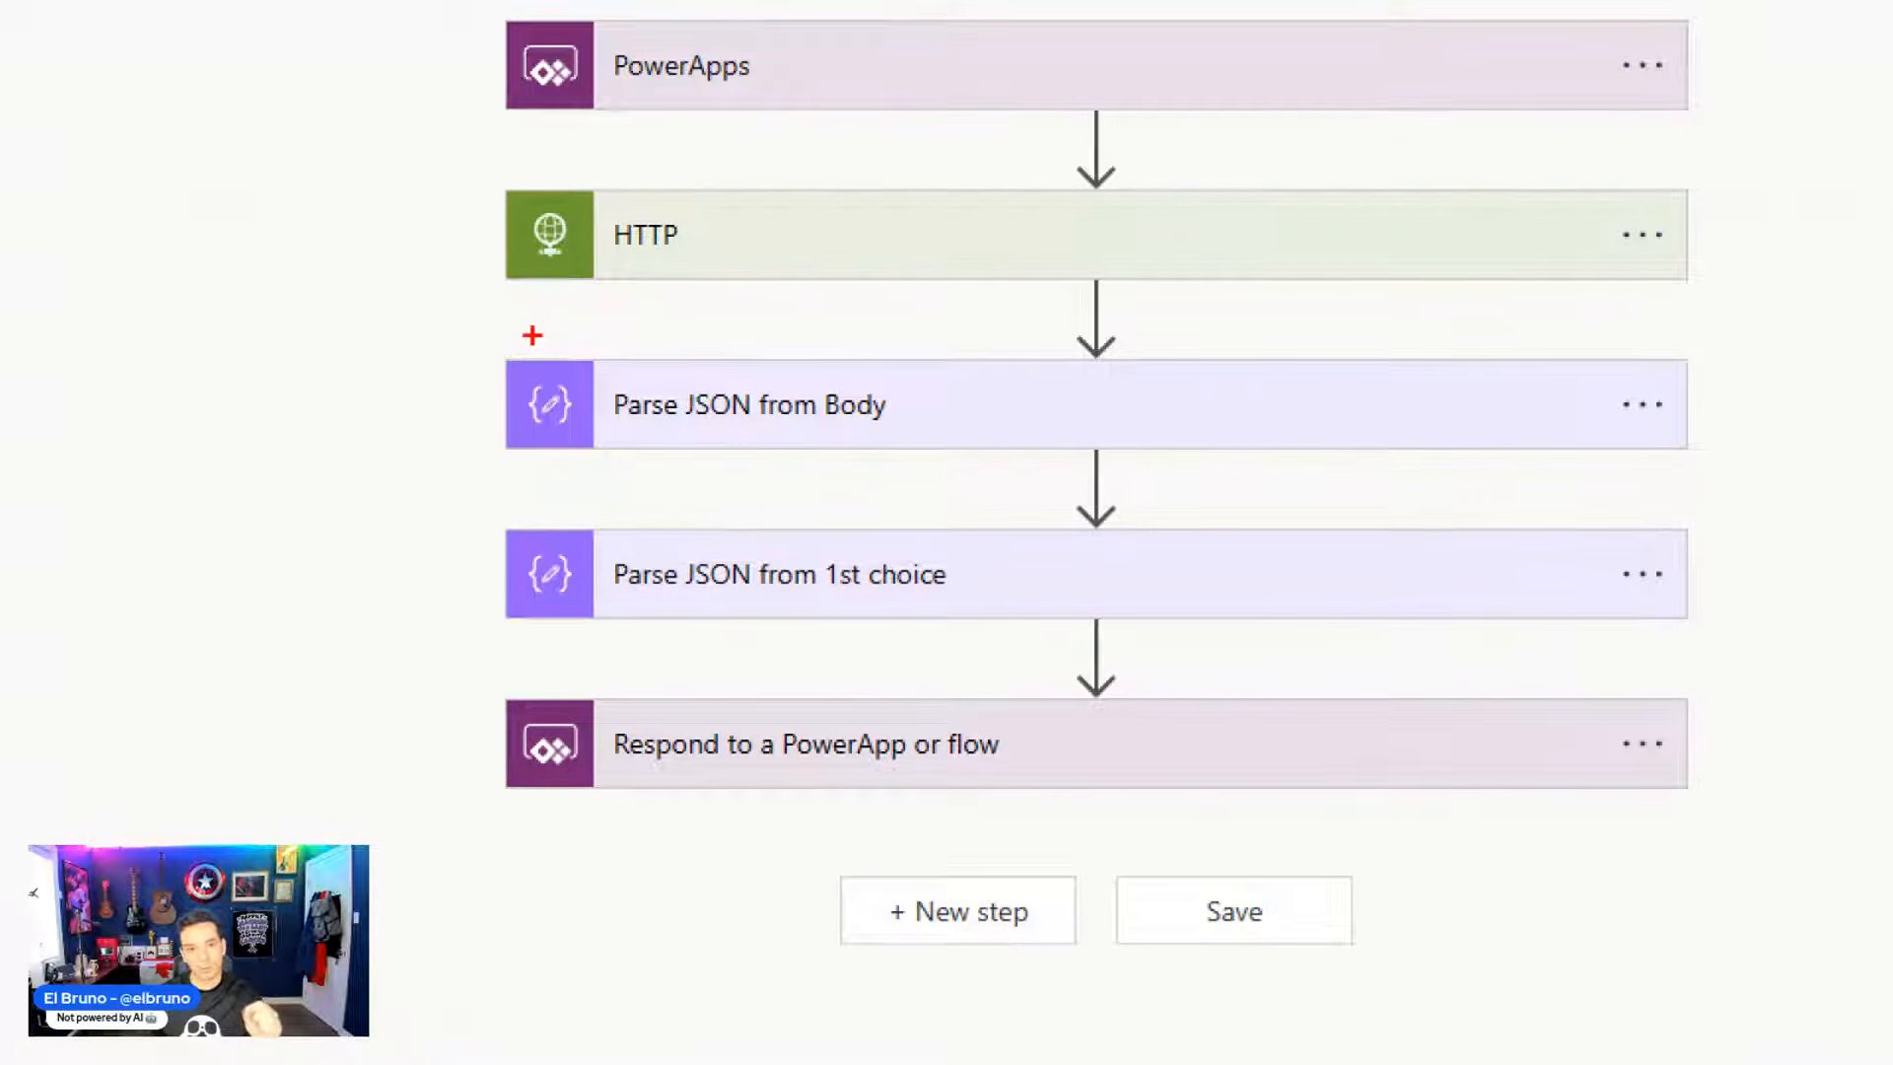
Outline the two Parse JSON actions and close the Reactor_OpenAI_Labs flow without saving the changes
drag(444, 326, 1599, 646)
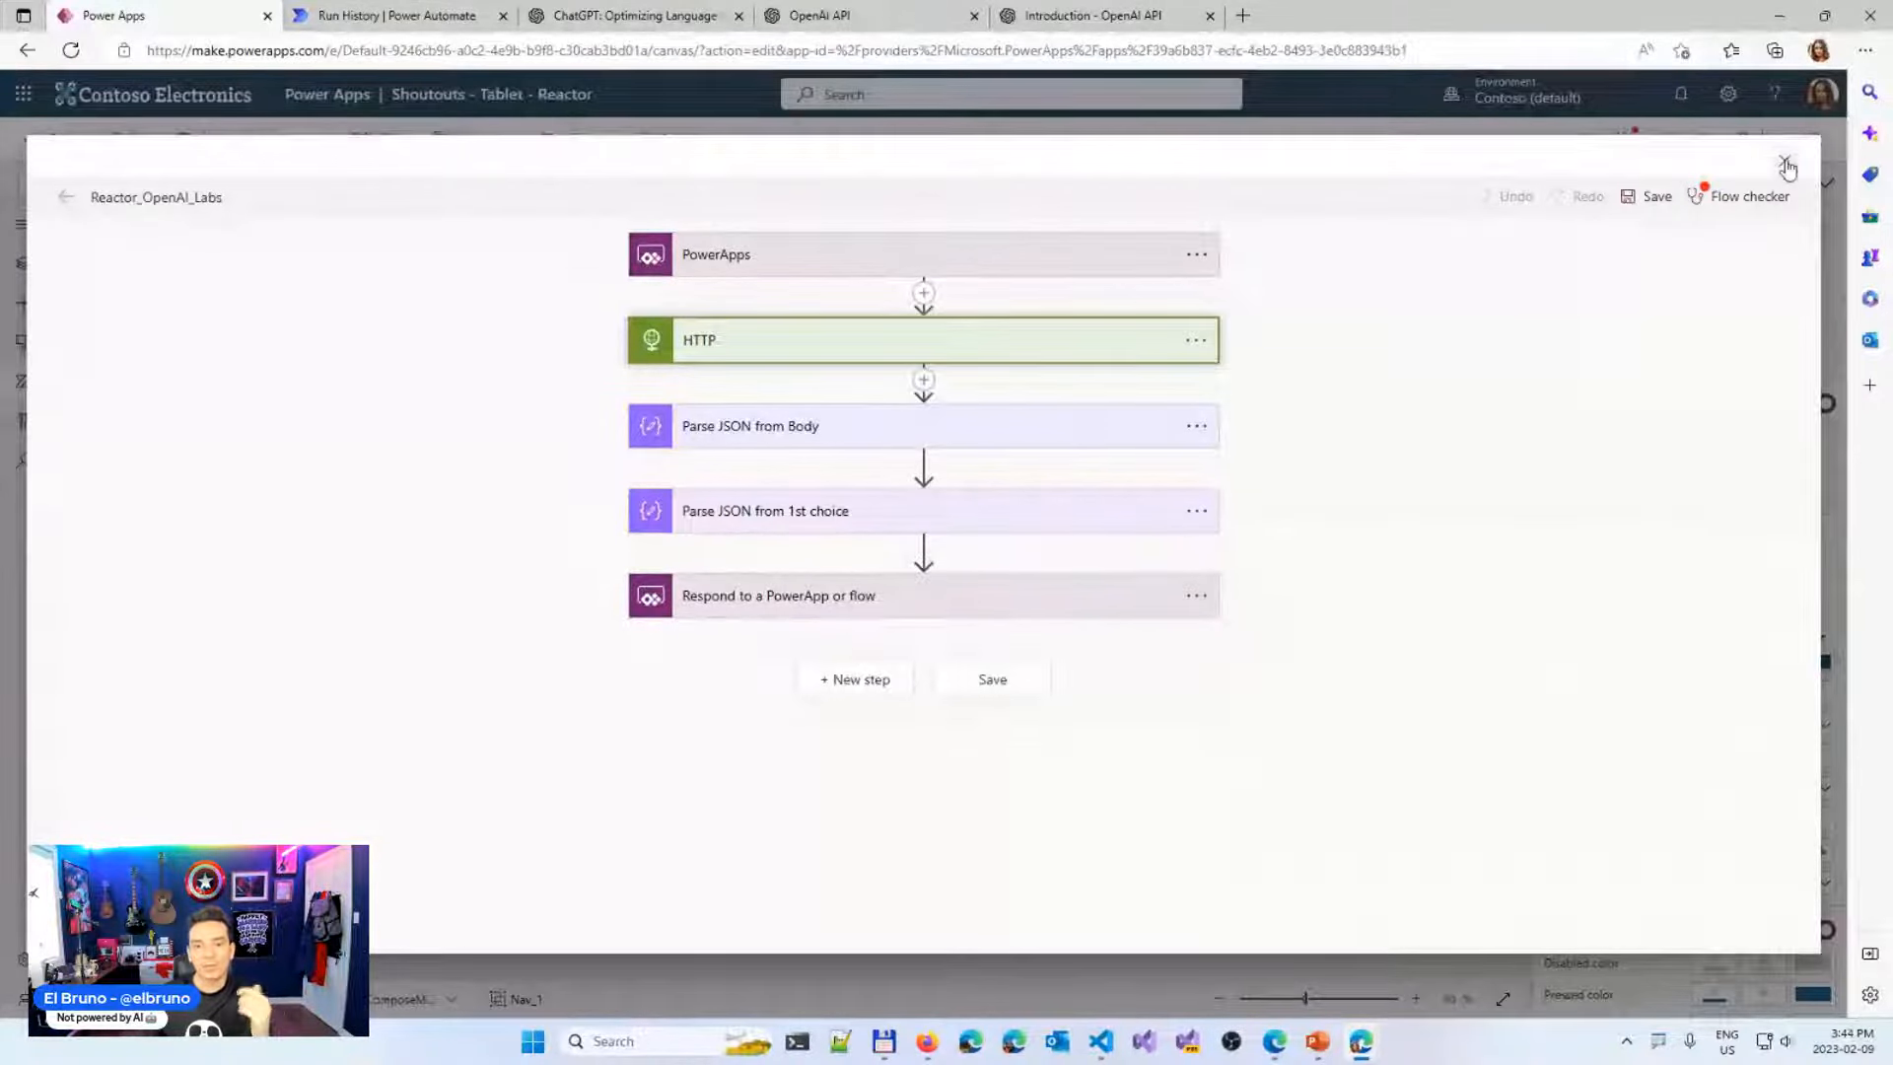
click(1786, 163)
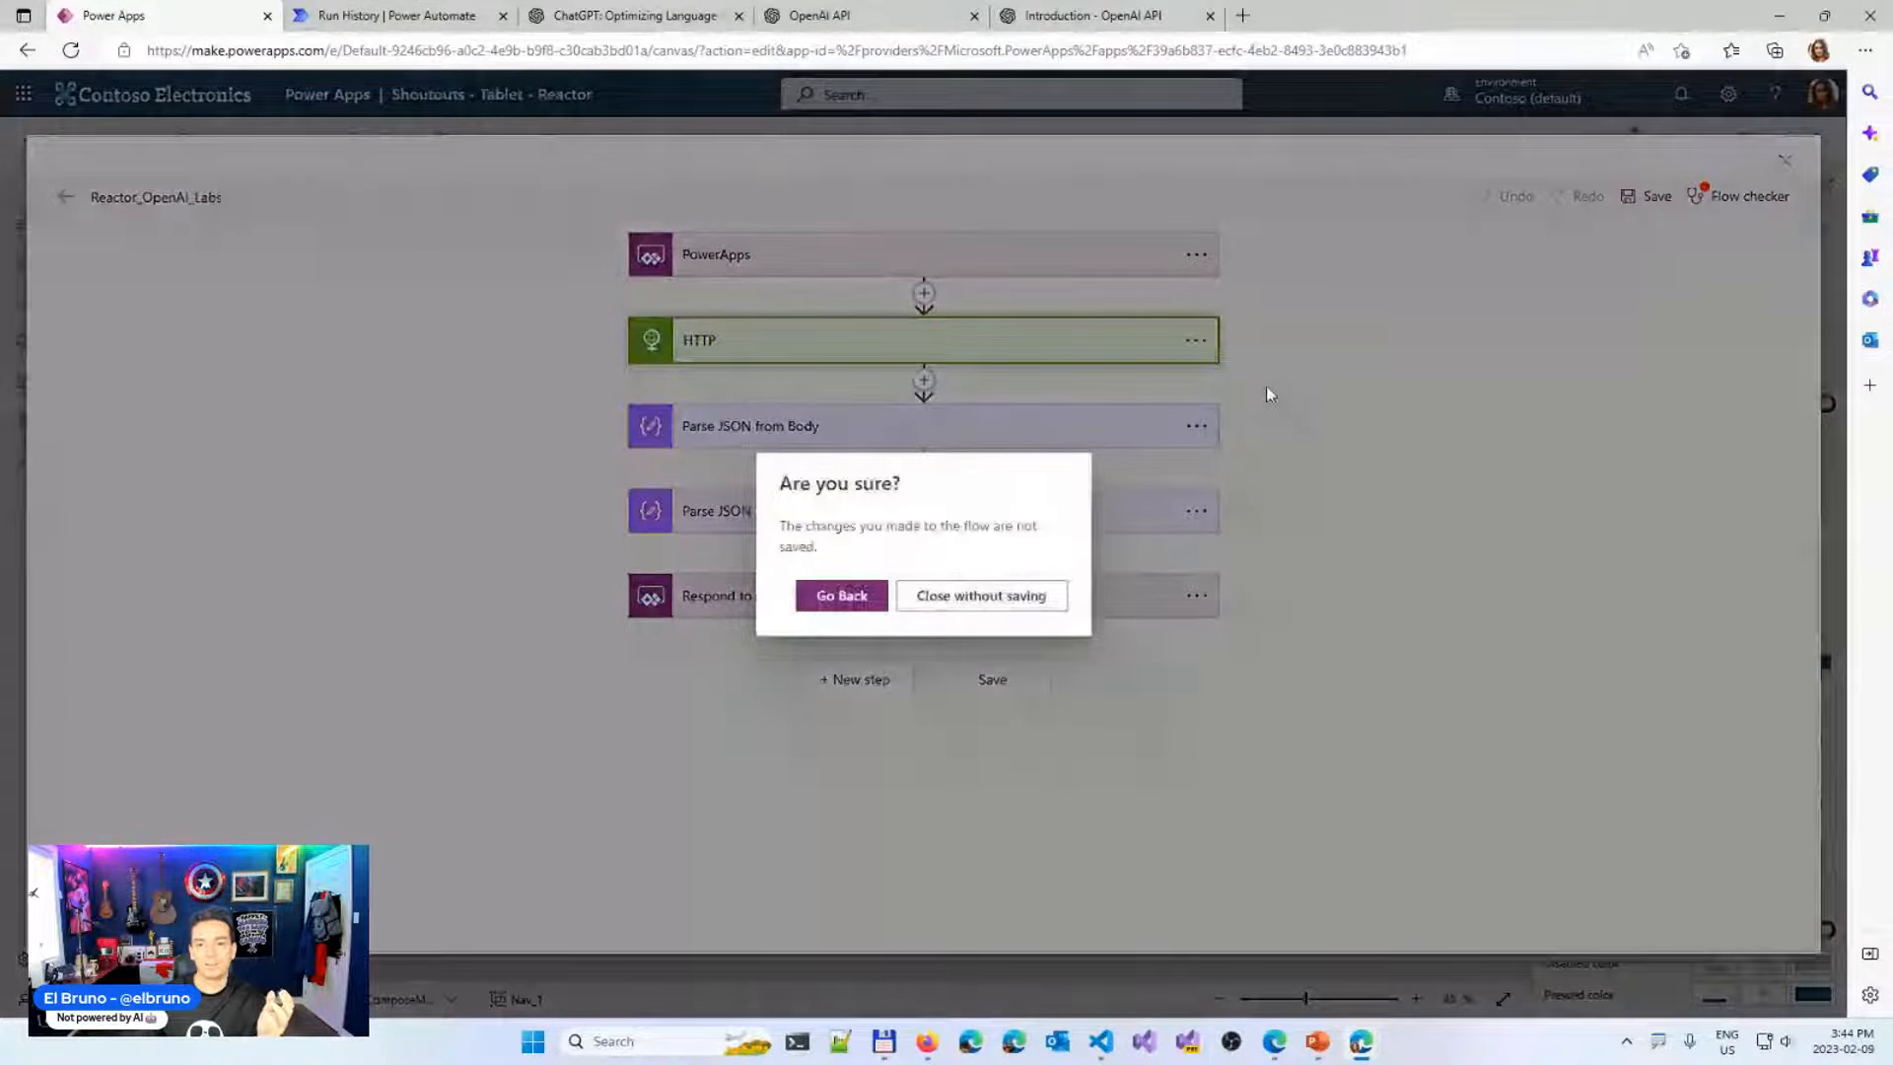
click(959, 598)
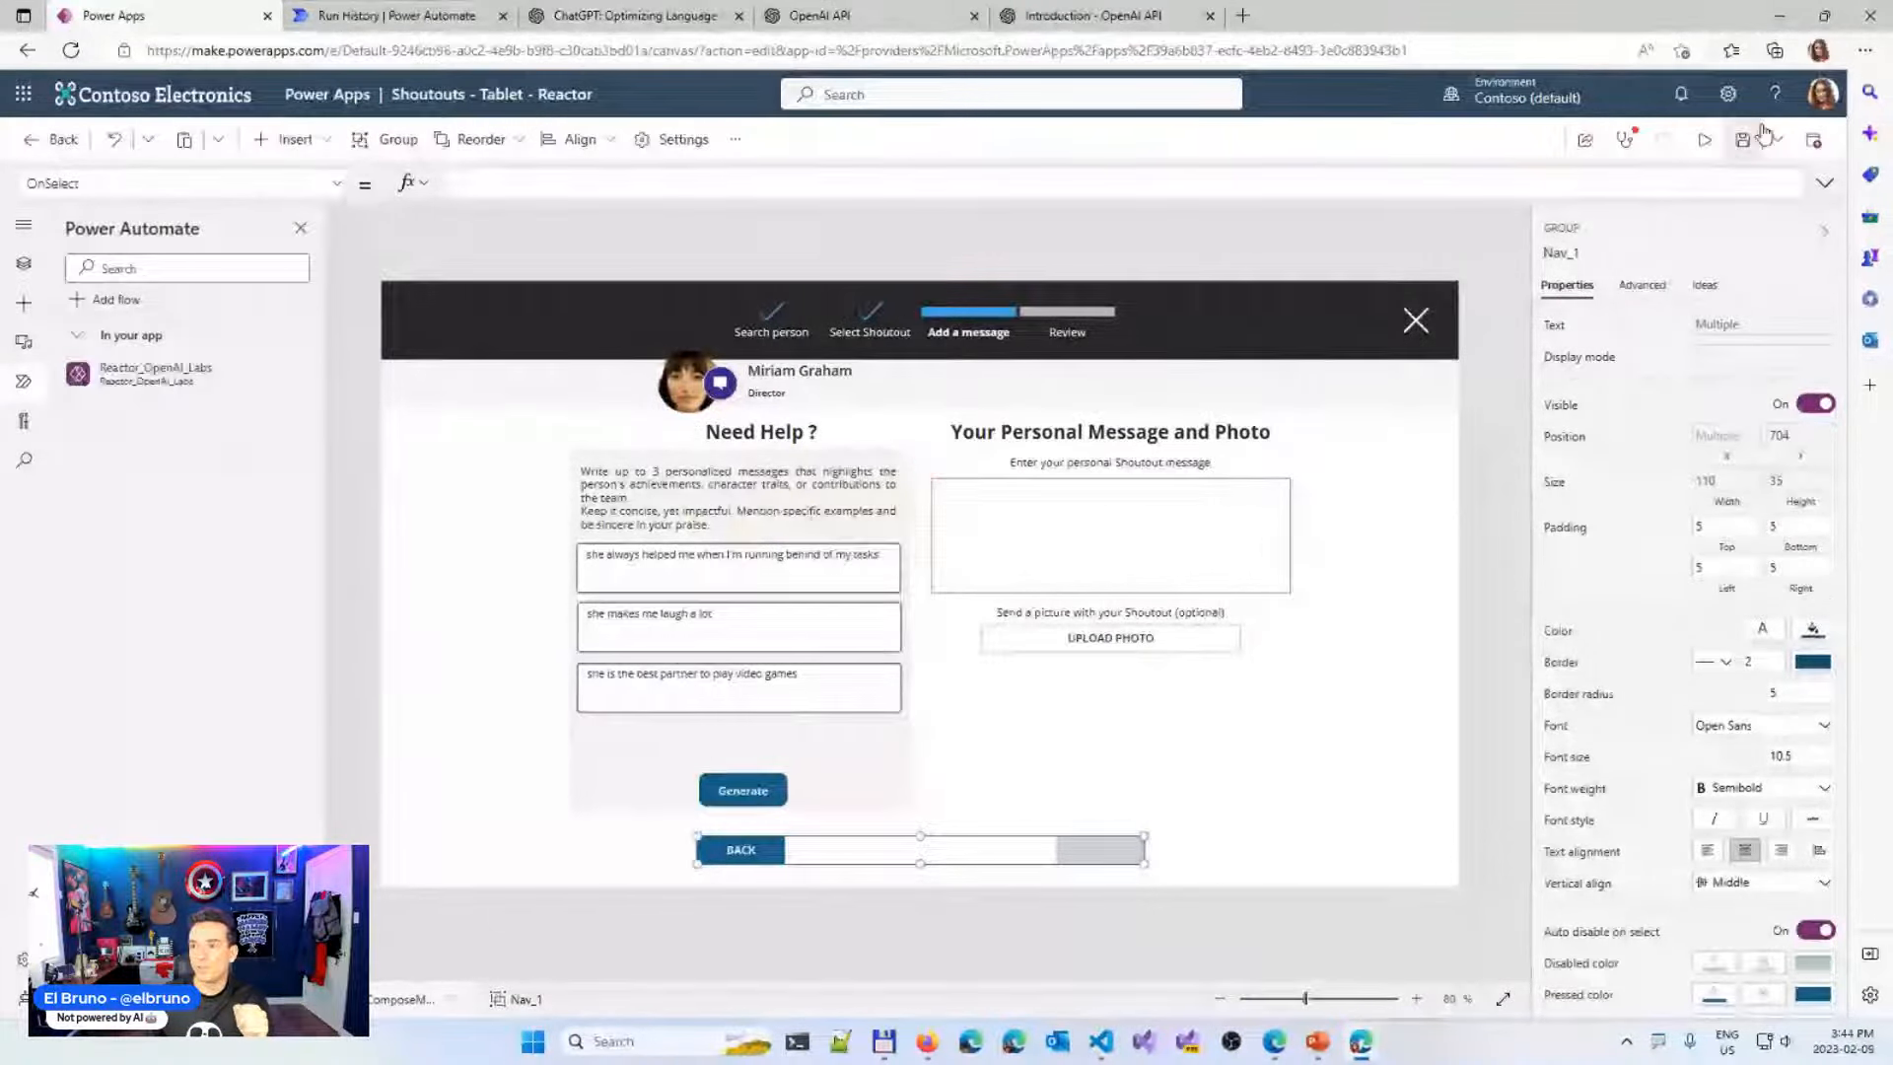
Start publishing the Shoutouts app, and examine the HTTP action's inputs and outputs in the flow's latest Power Automate run
click(1817, 144)
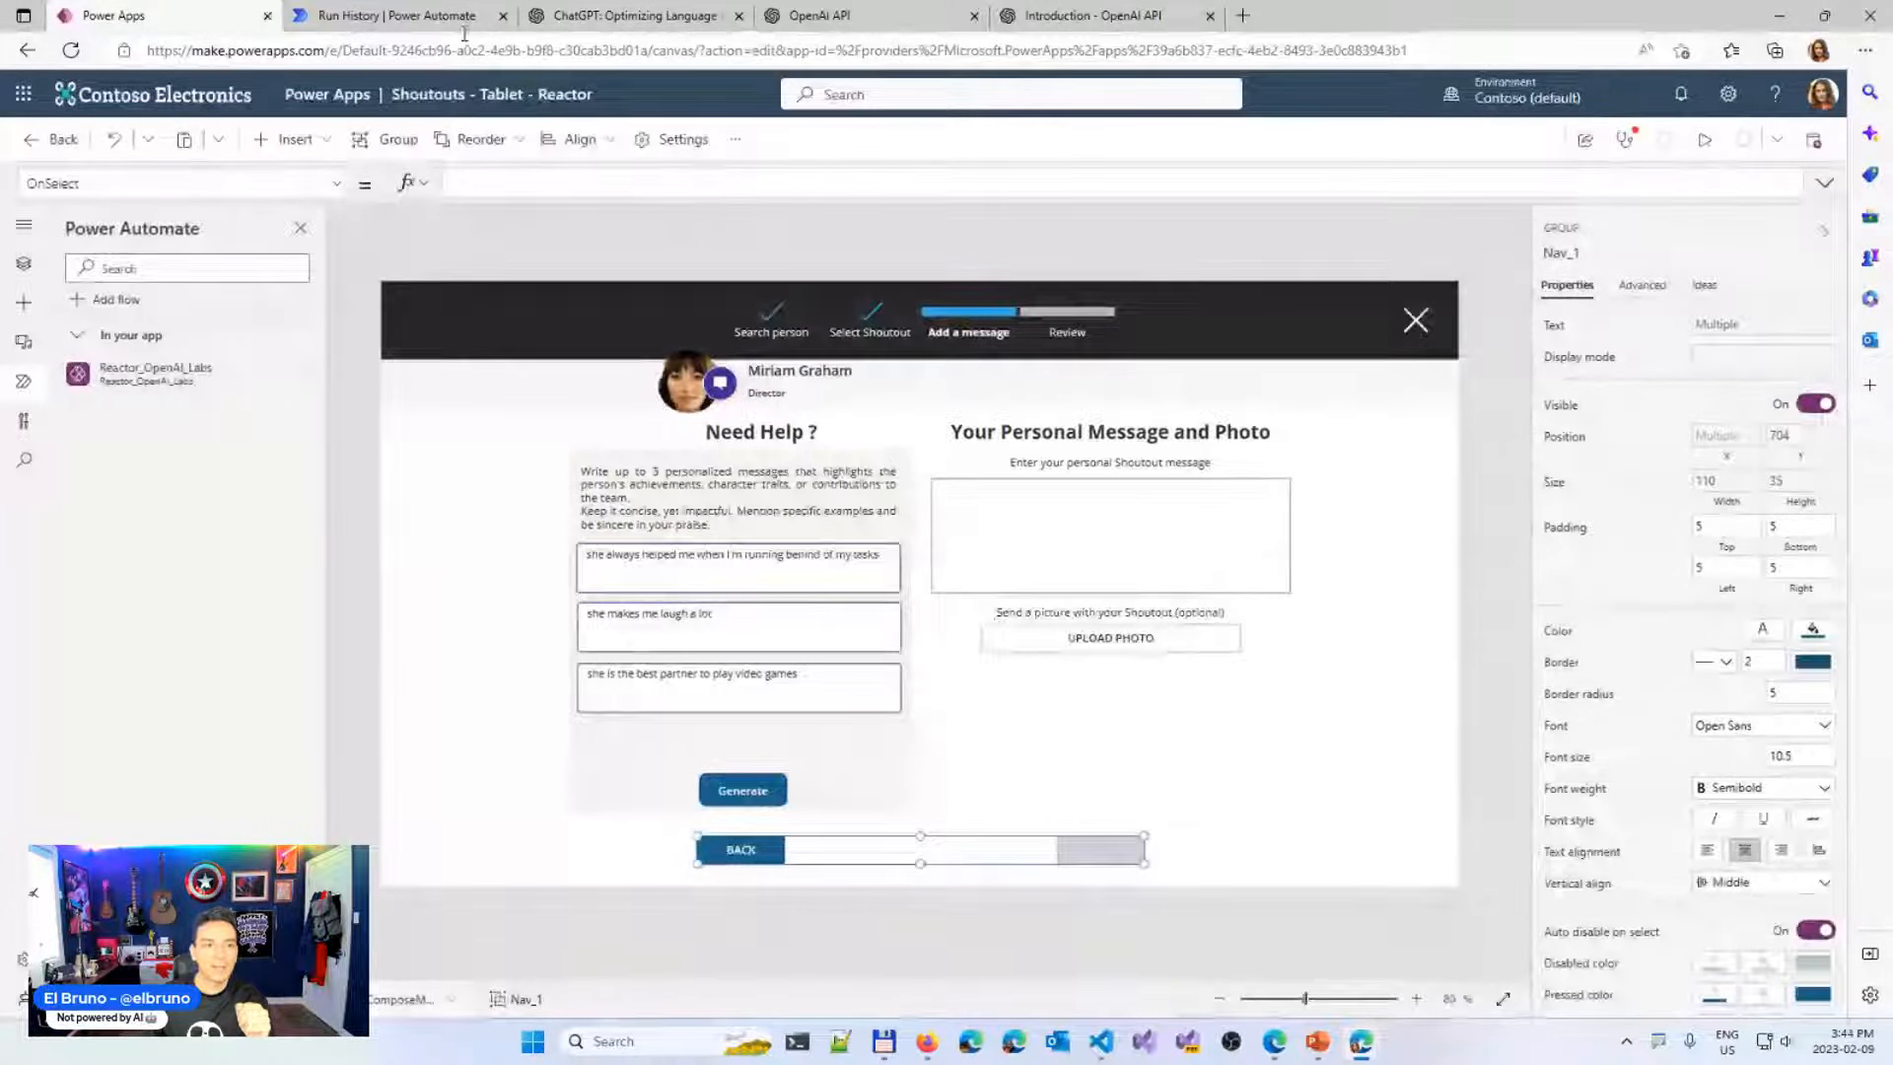
click(426, 17)
click(296, 139)
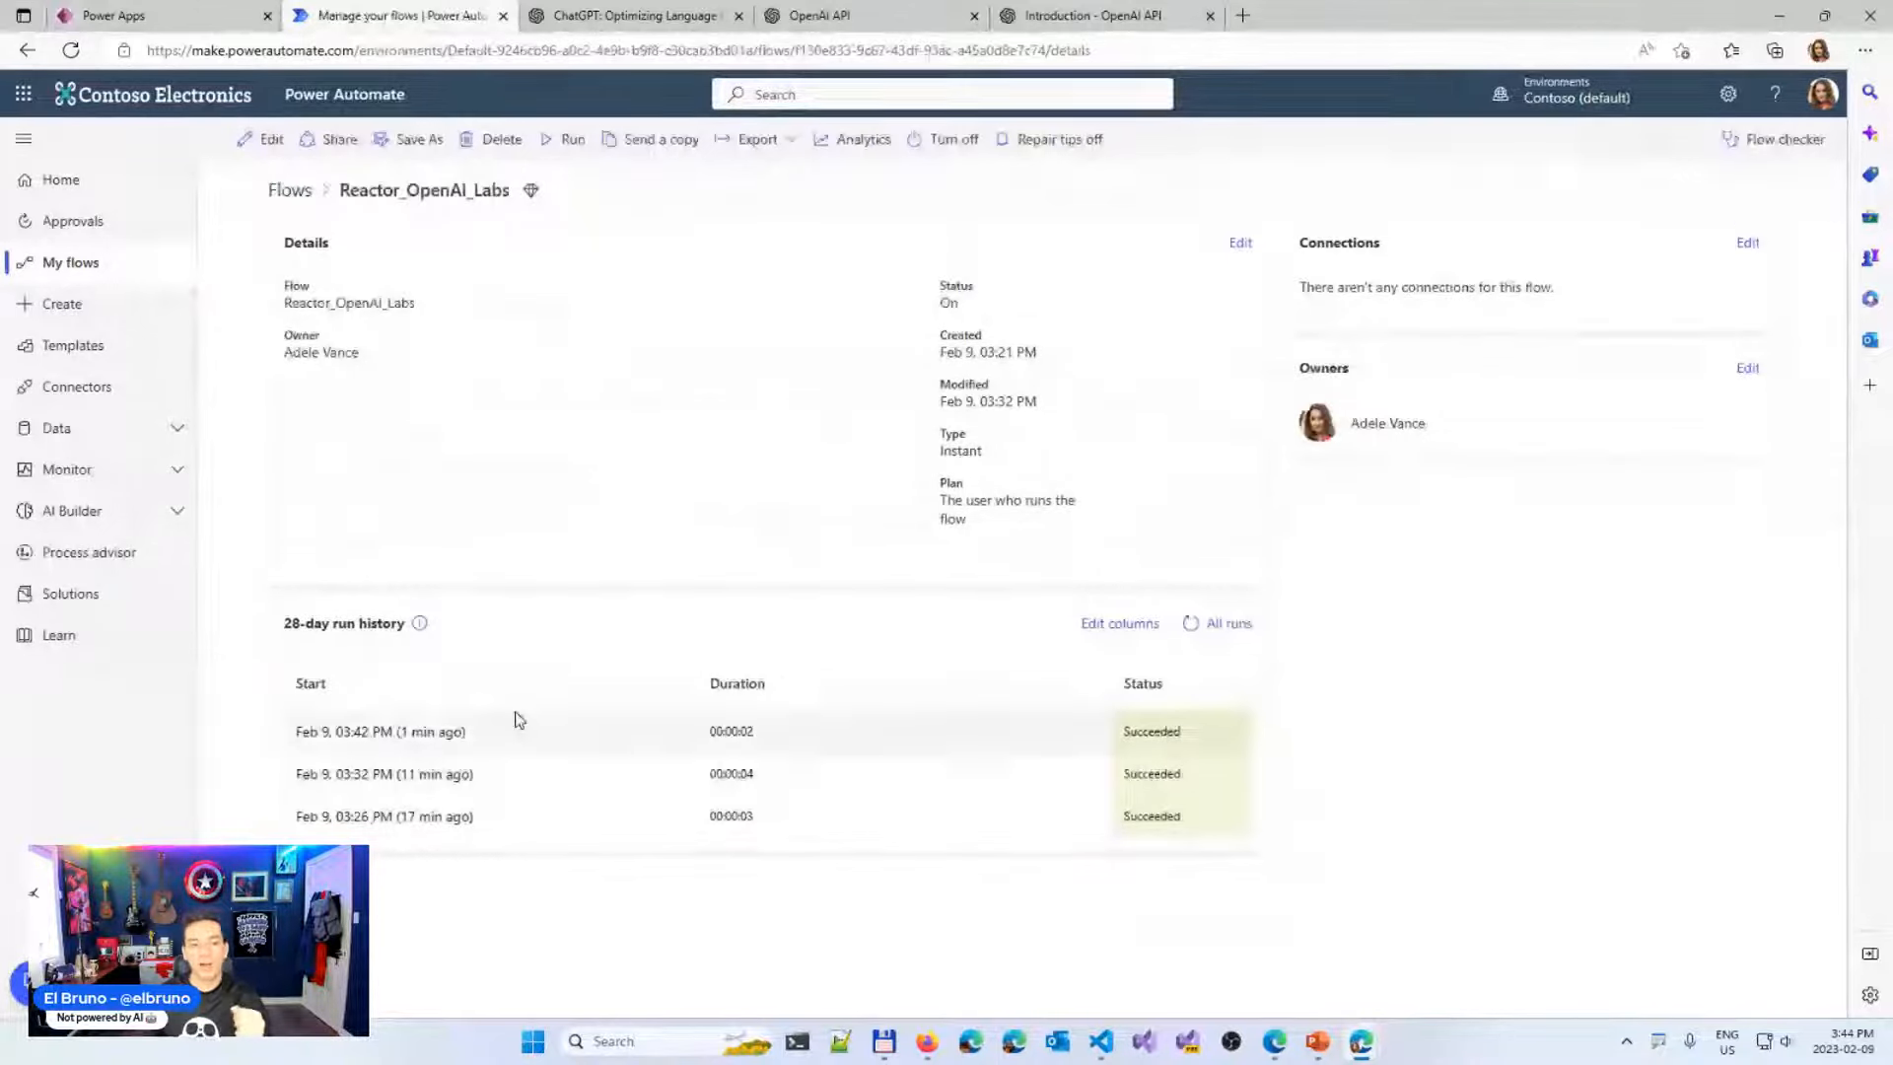
click(440, 732)
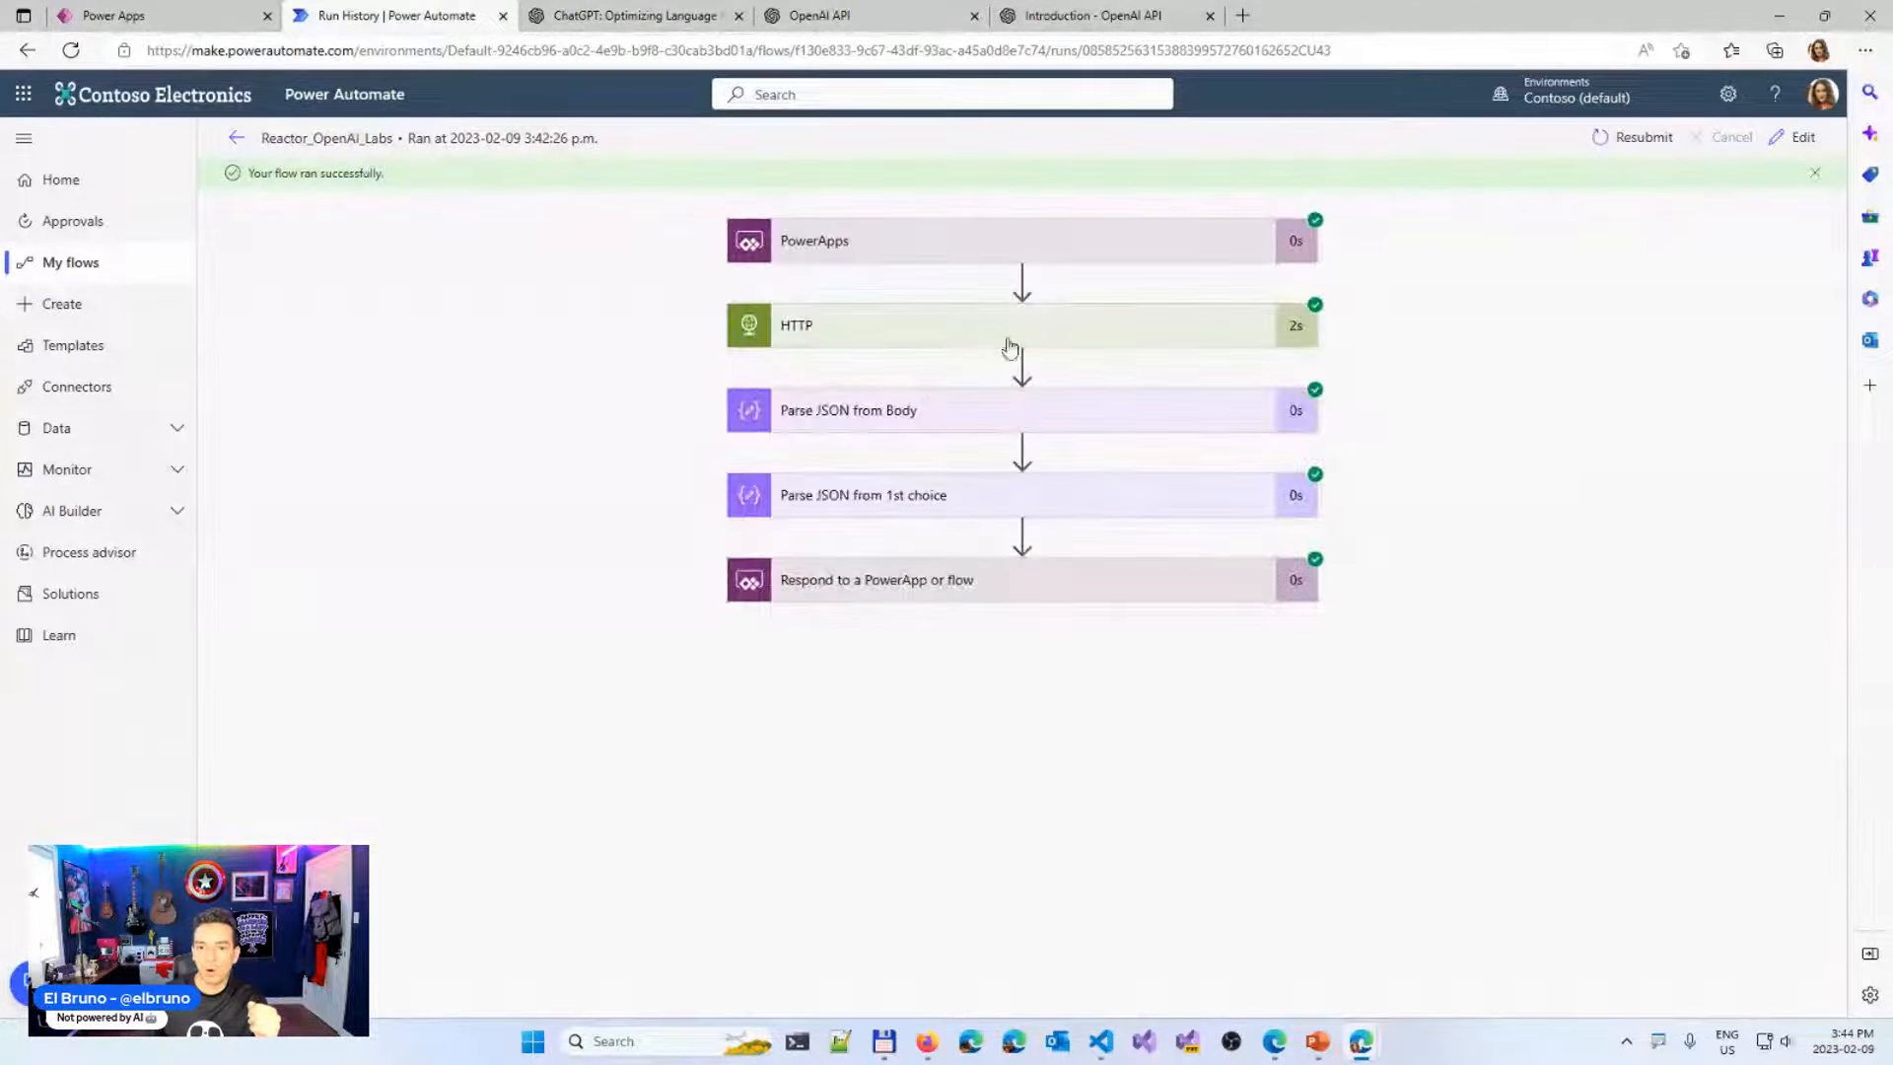
click(906, 343)
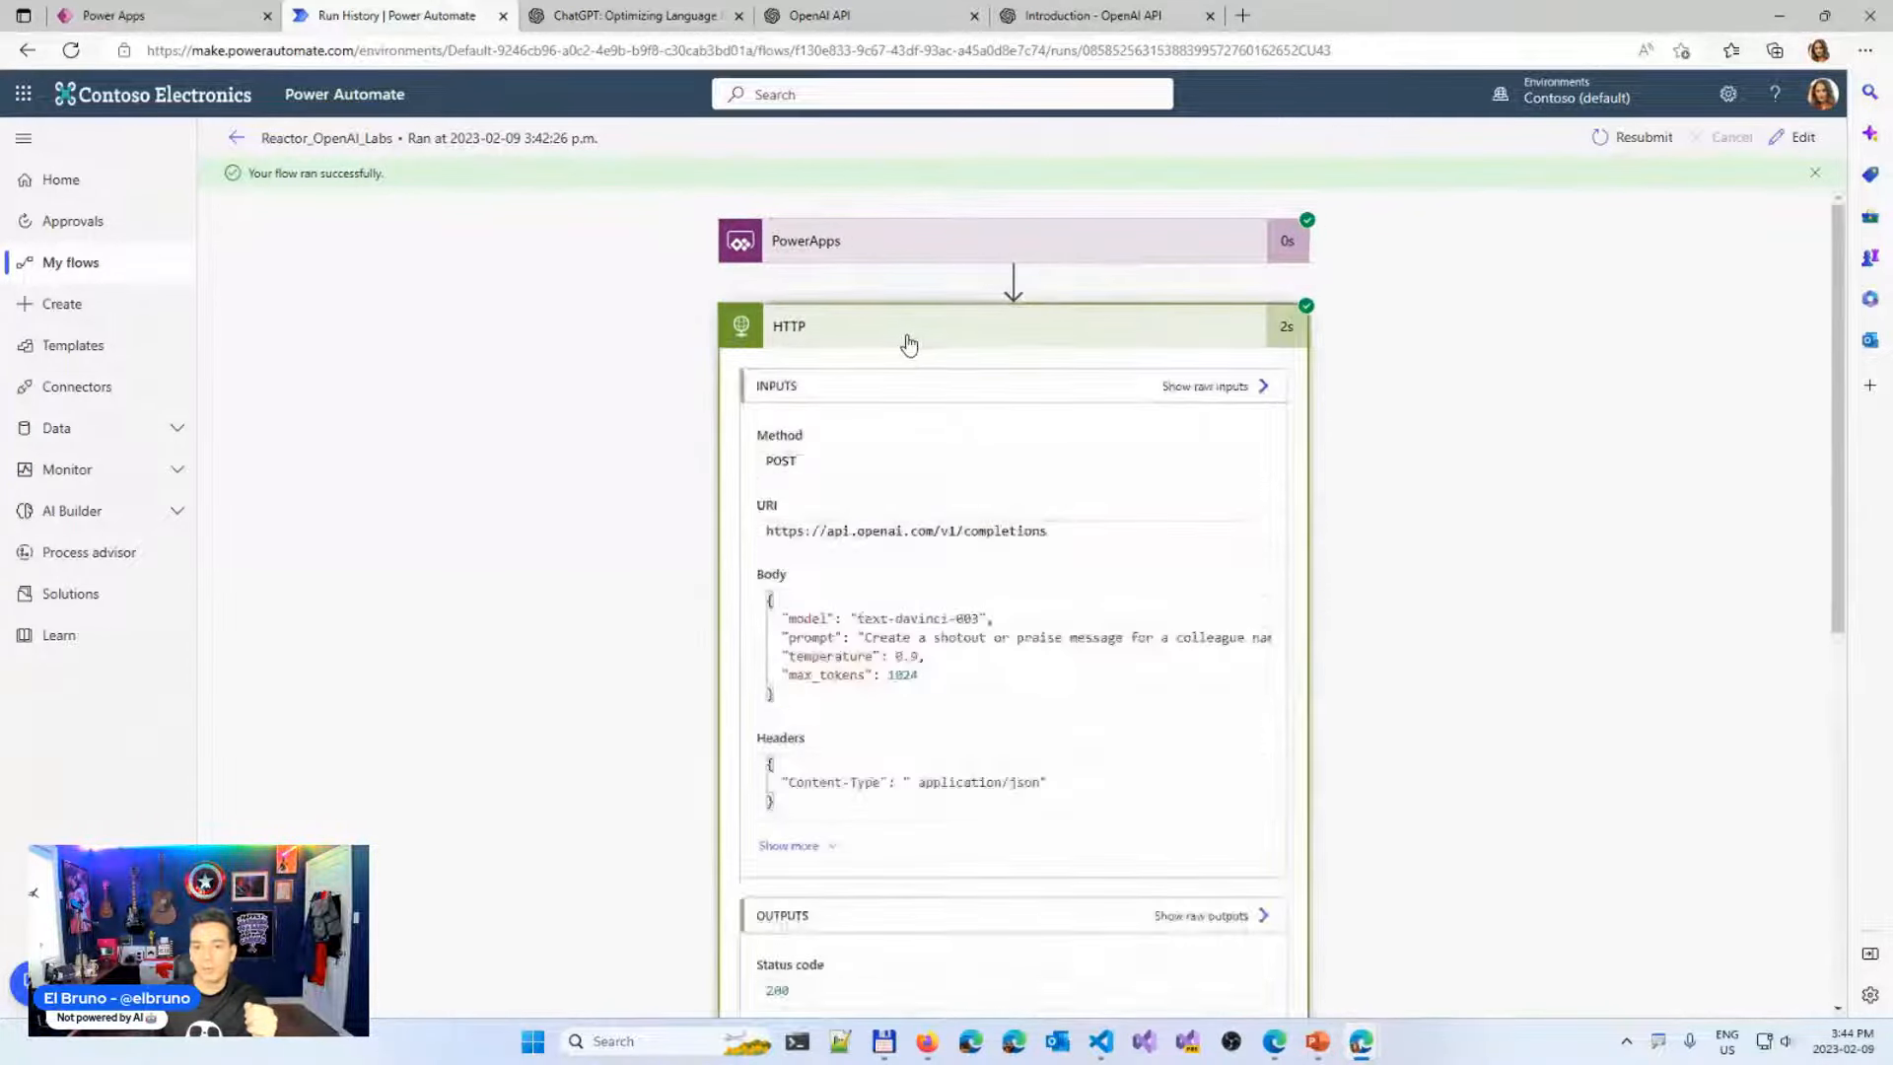
scroll(650, 619, down, 2)
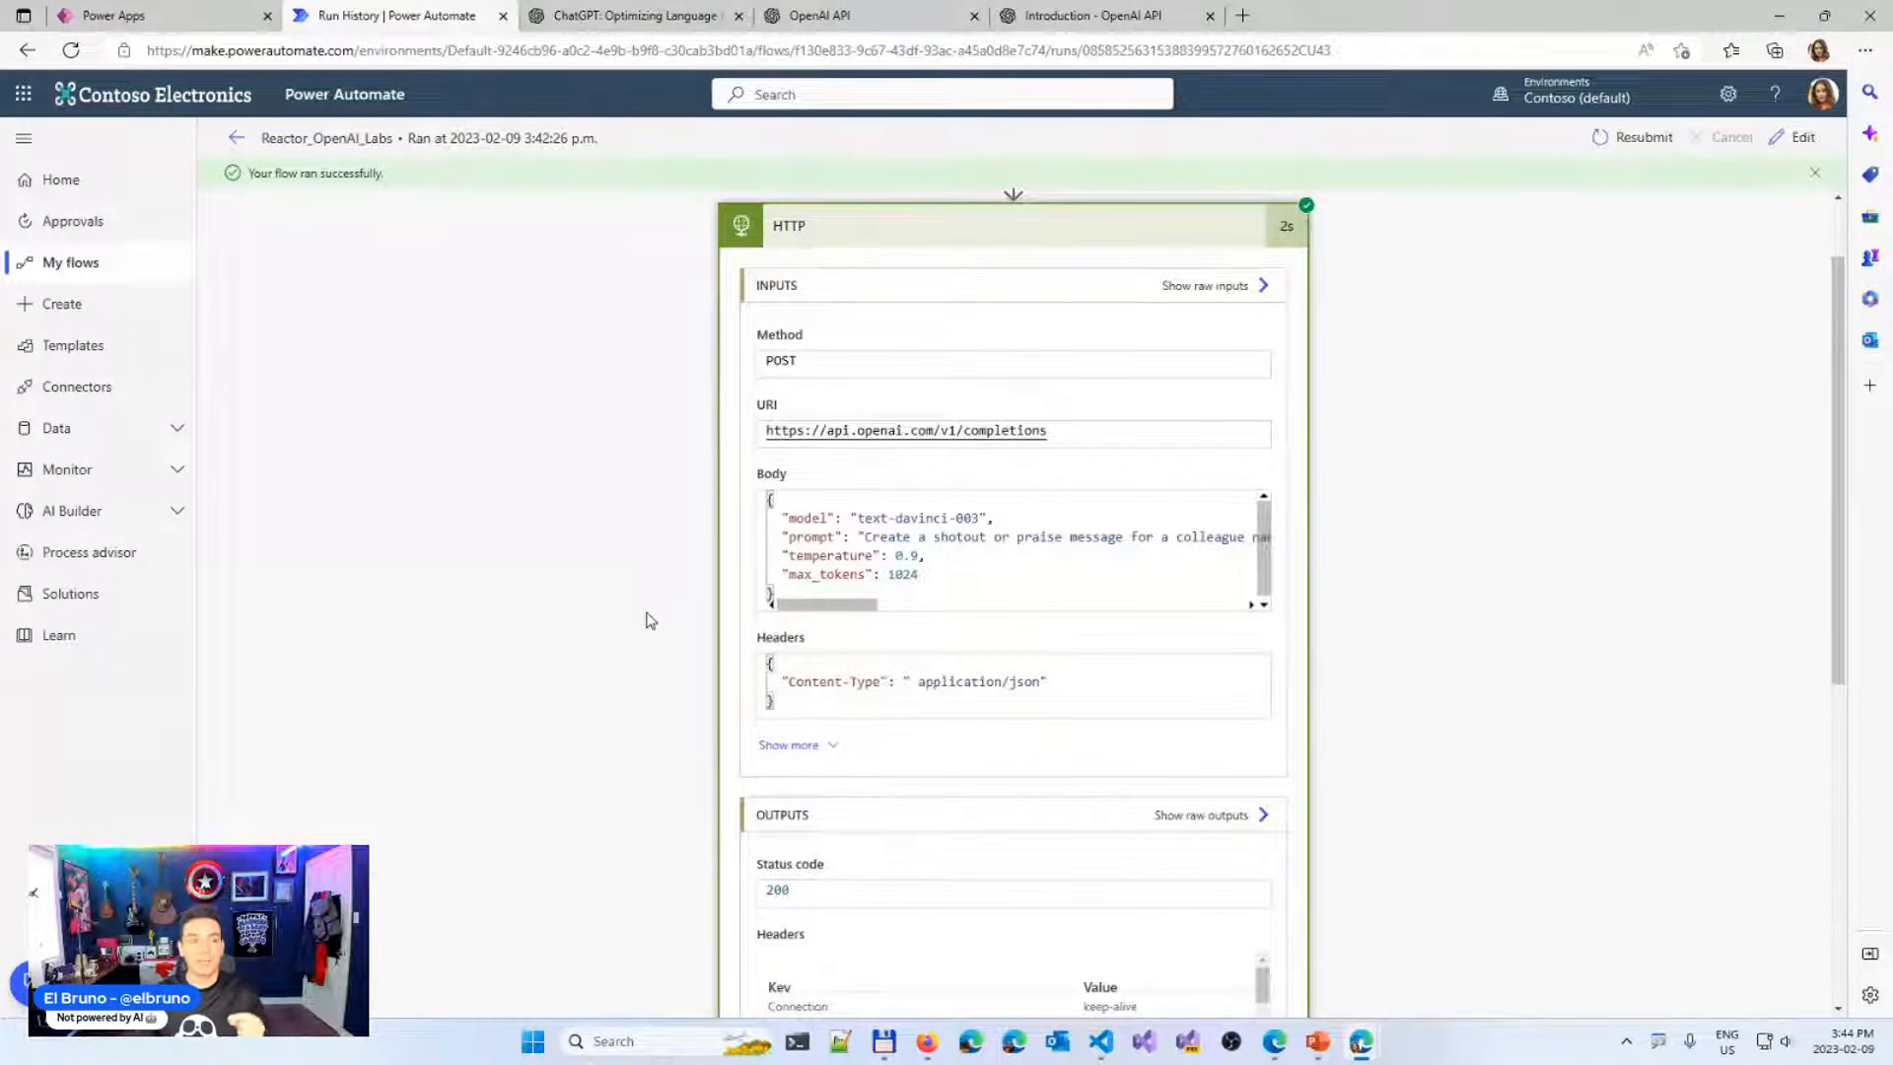
scroll(650, 620, down, 5)
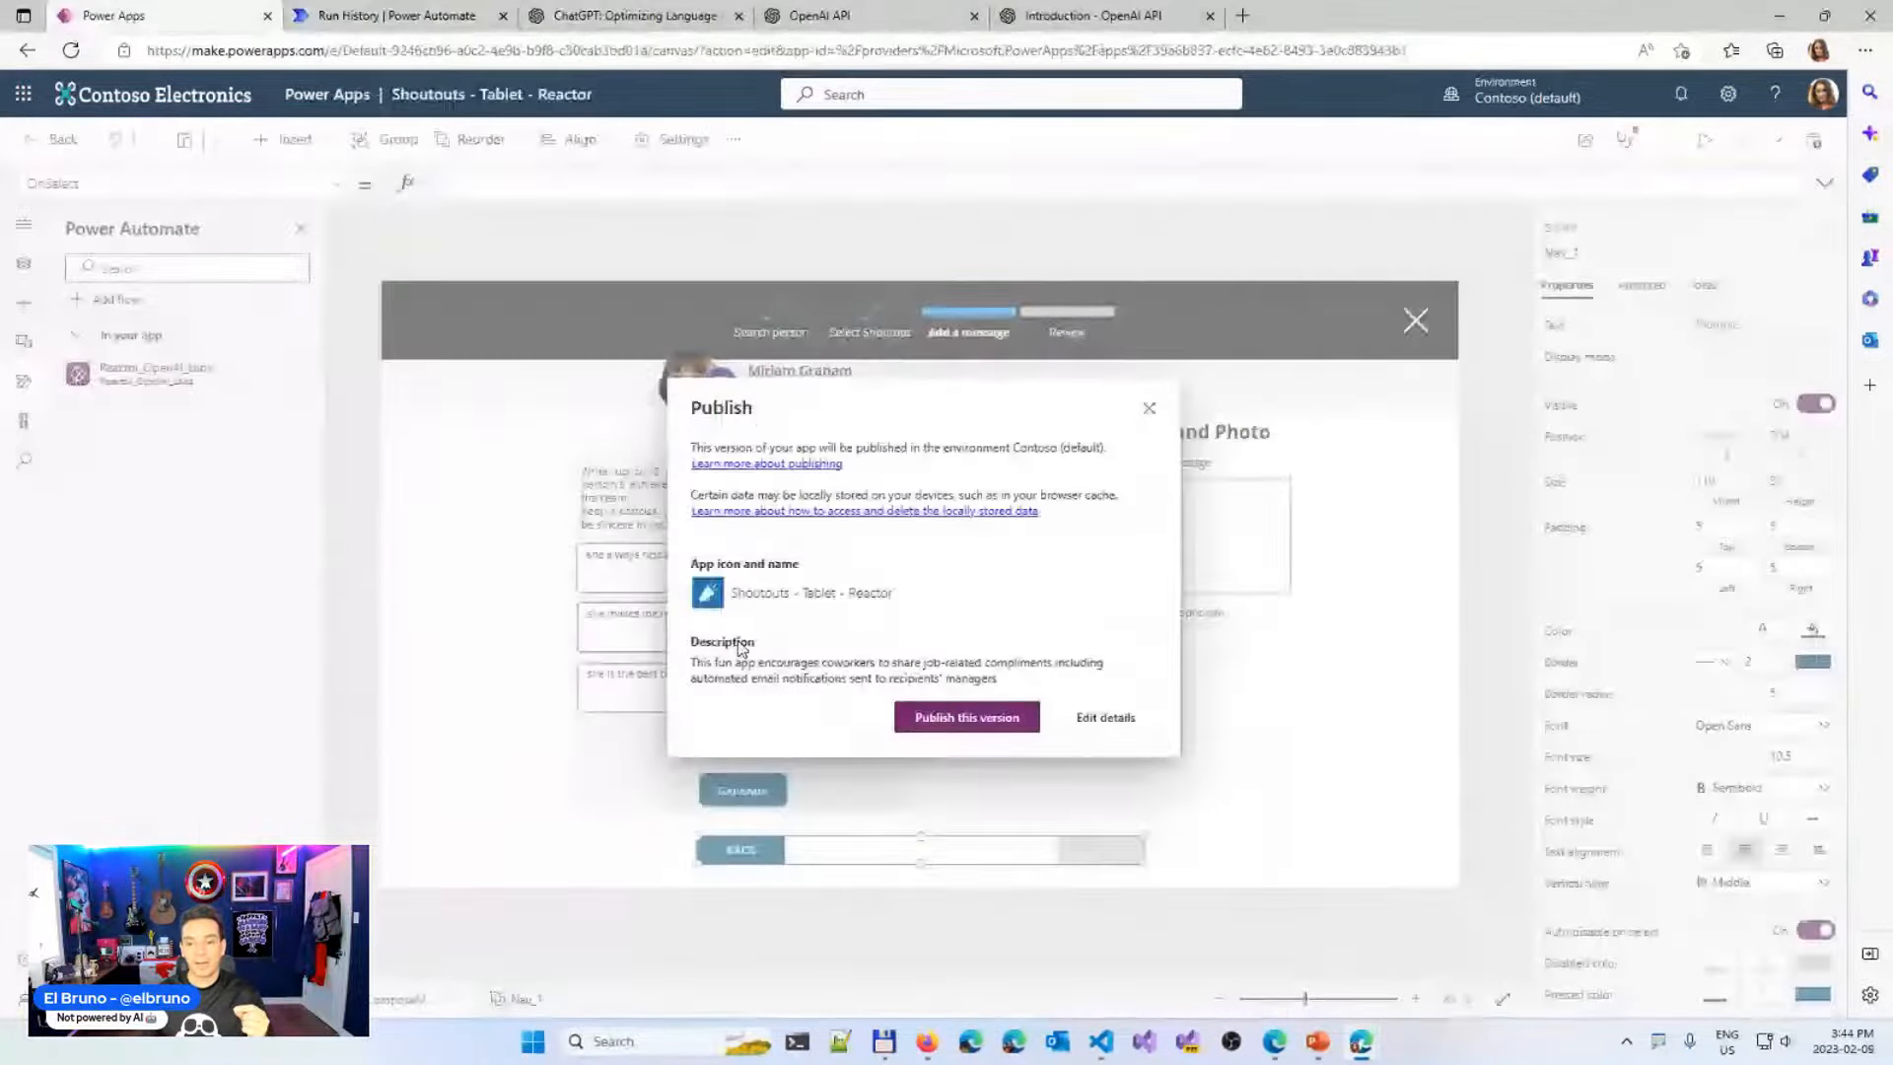
Return to the Power Apps editor and publish this version of the Shoutouts - Tablet - Reactor app
click(967, 719)
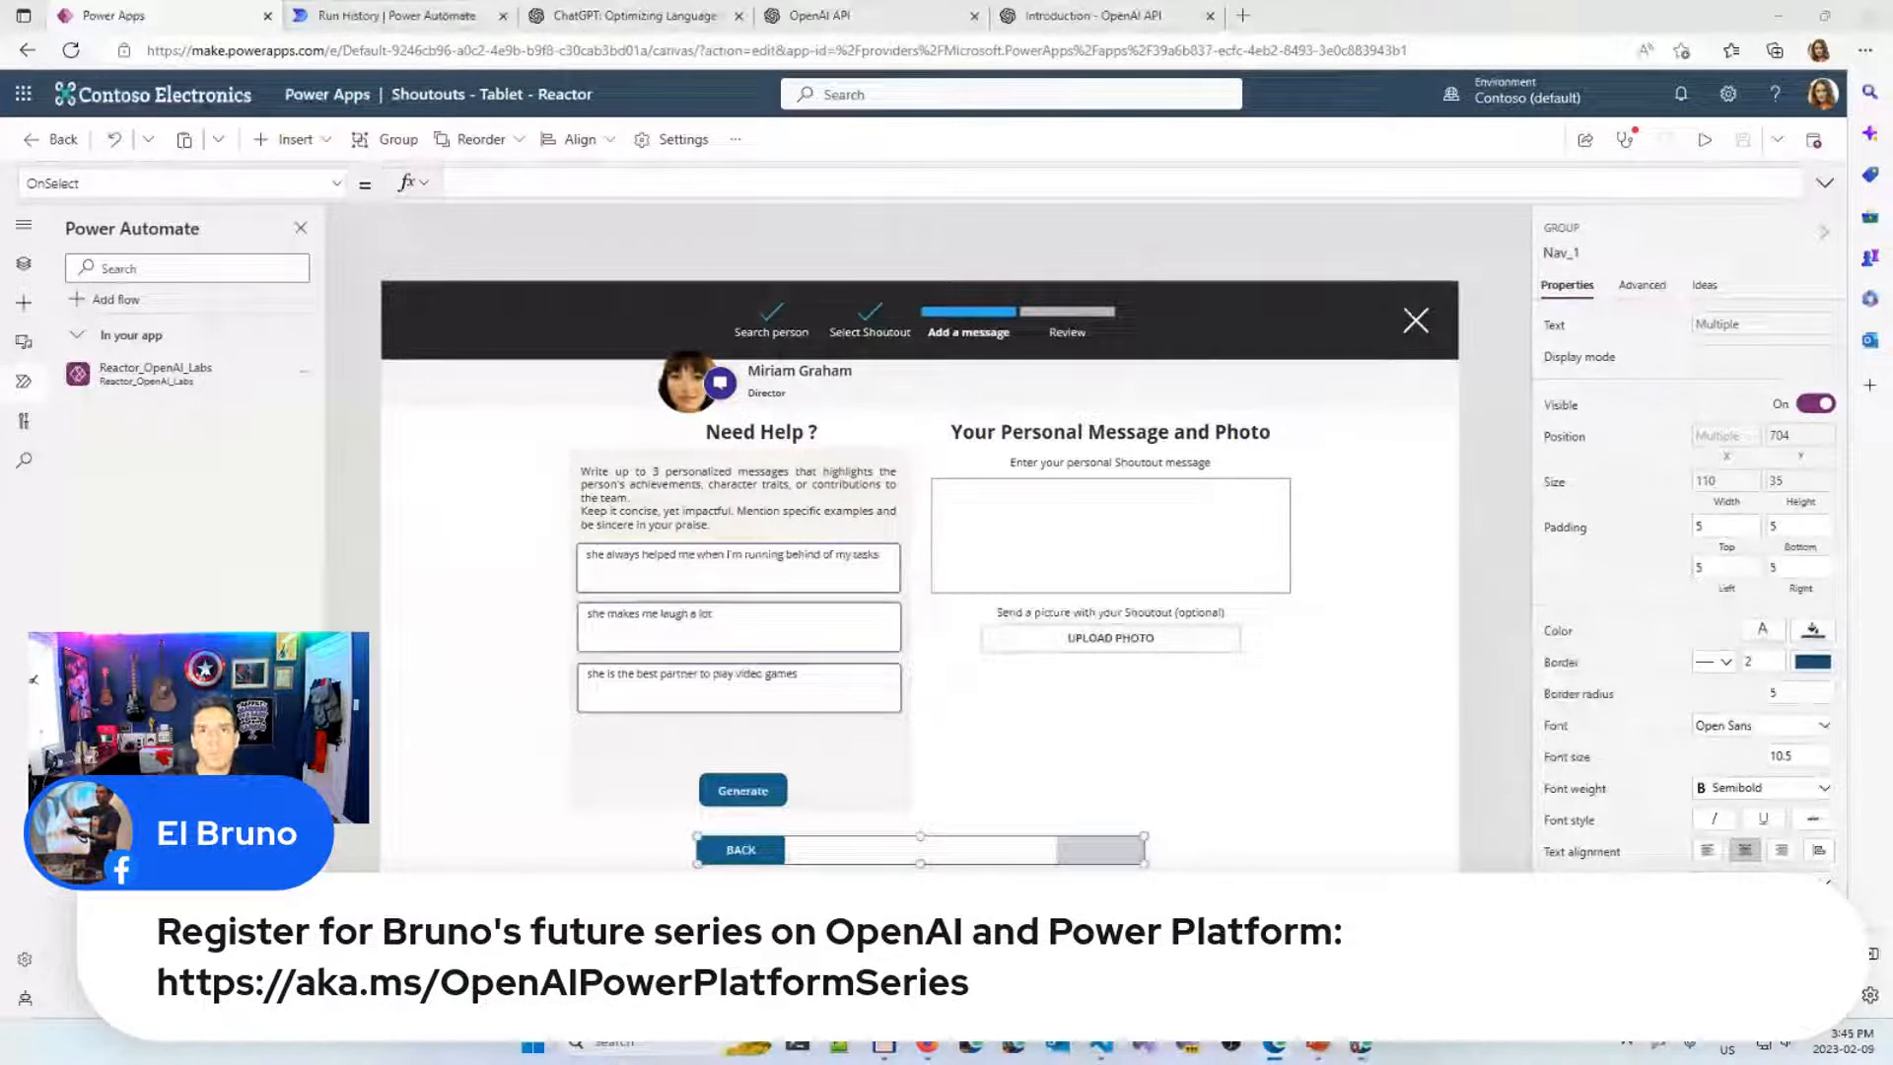
Open aka.ms/openaipowerplatformseries in a new browser tab and read the series page down to its Upcoming Events
click(1232, 27)
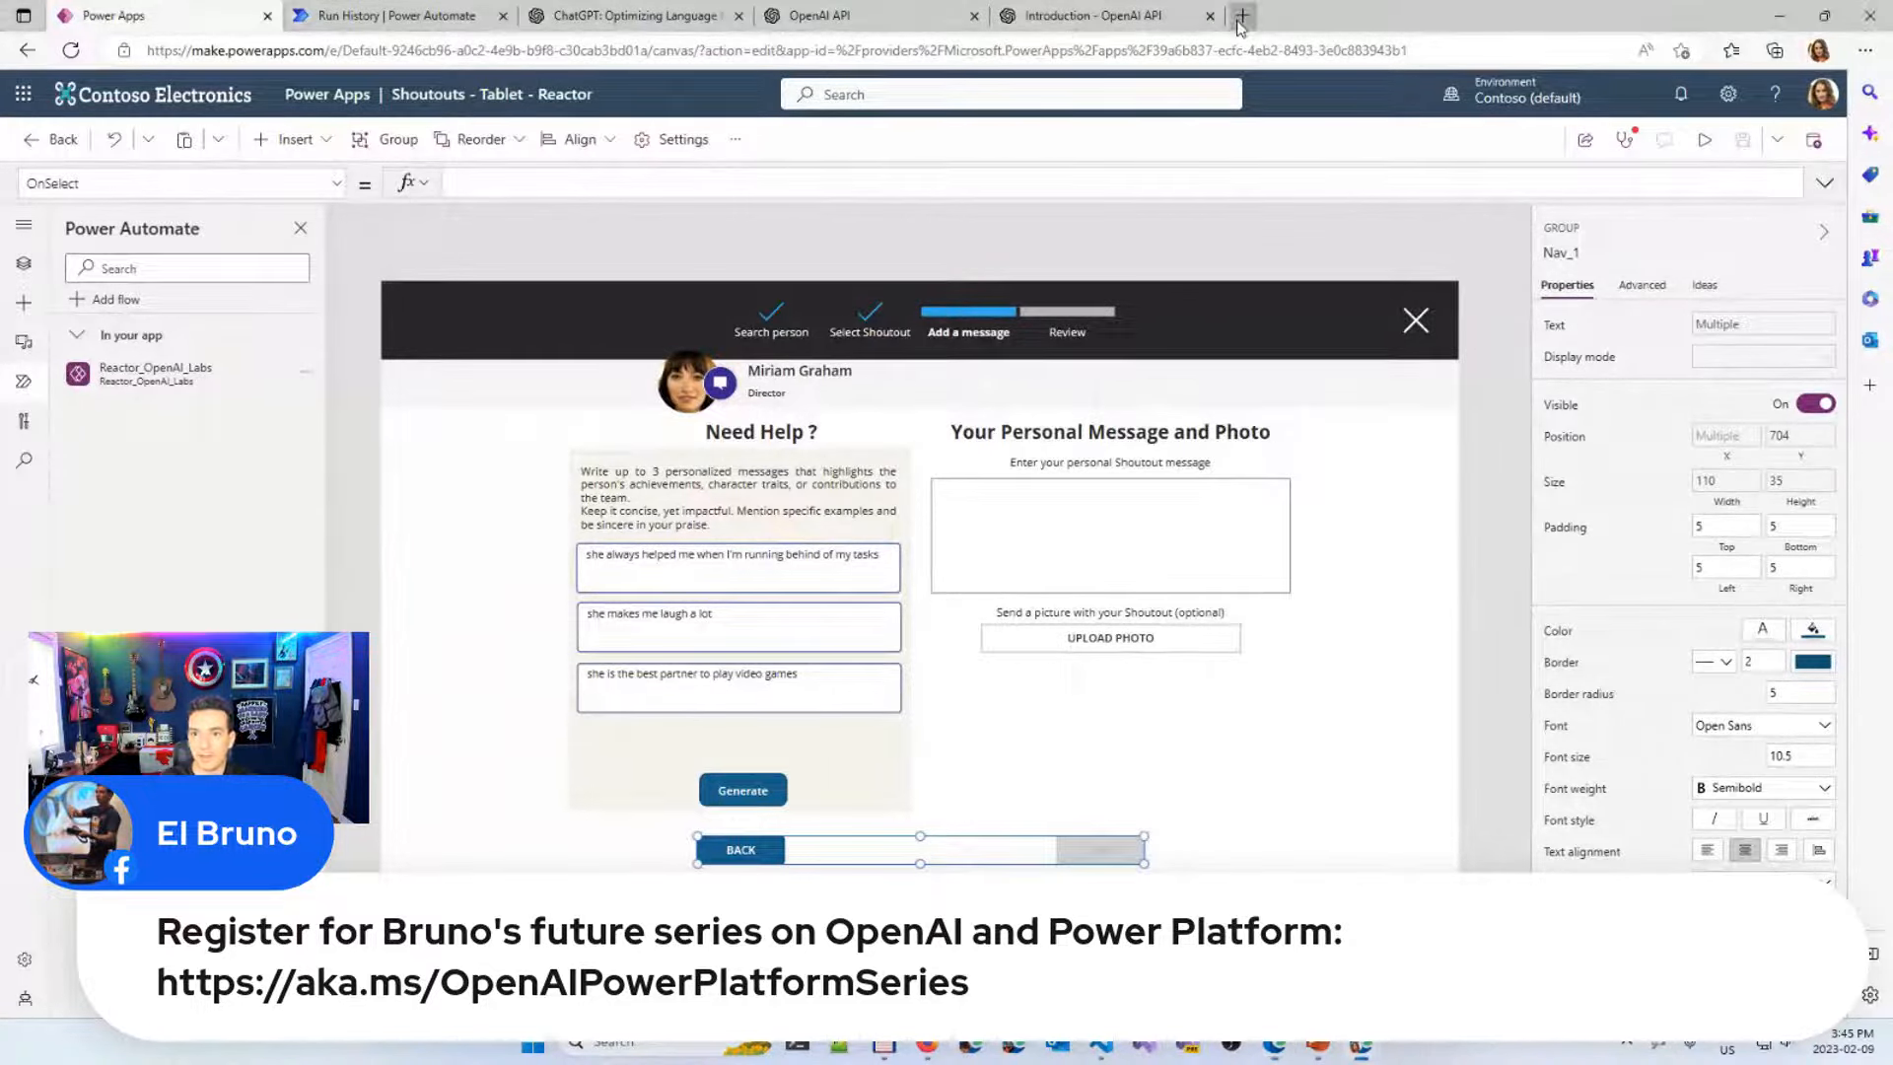
click(1240, 17)
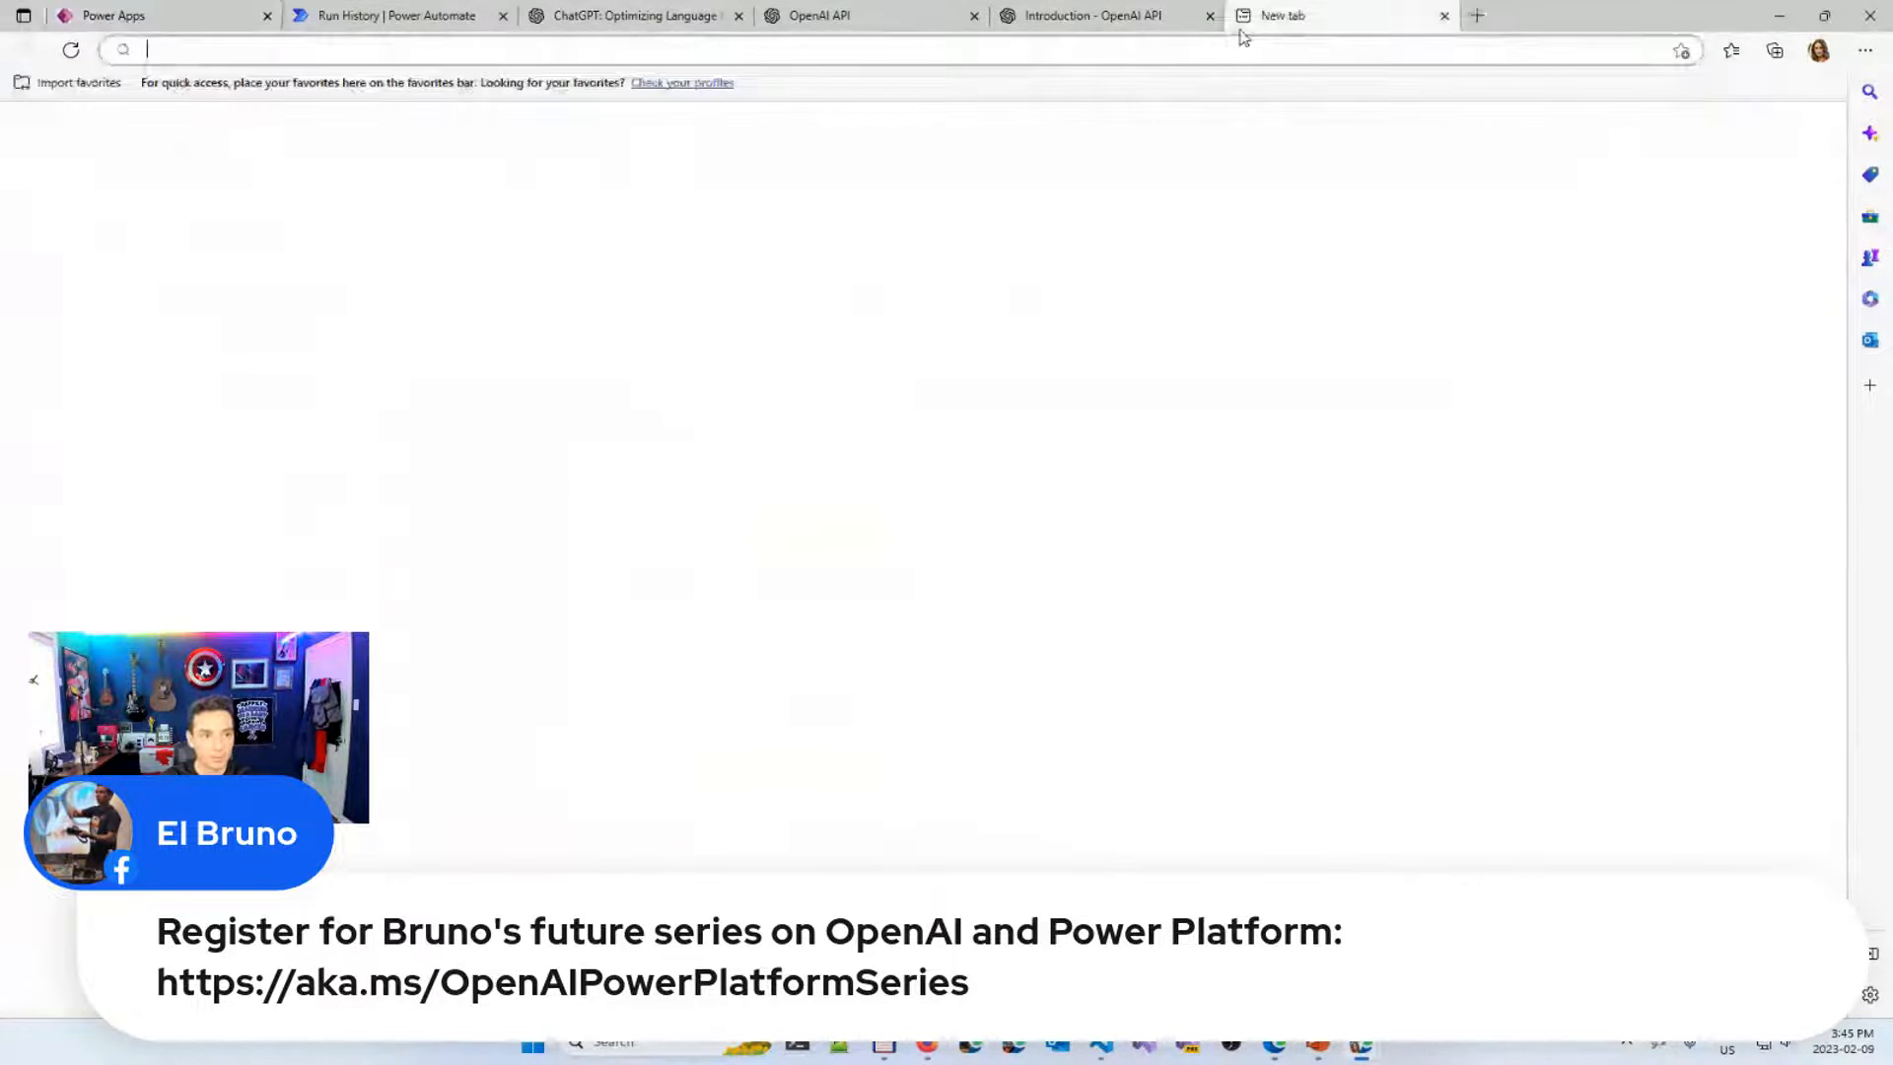
text(aka)
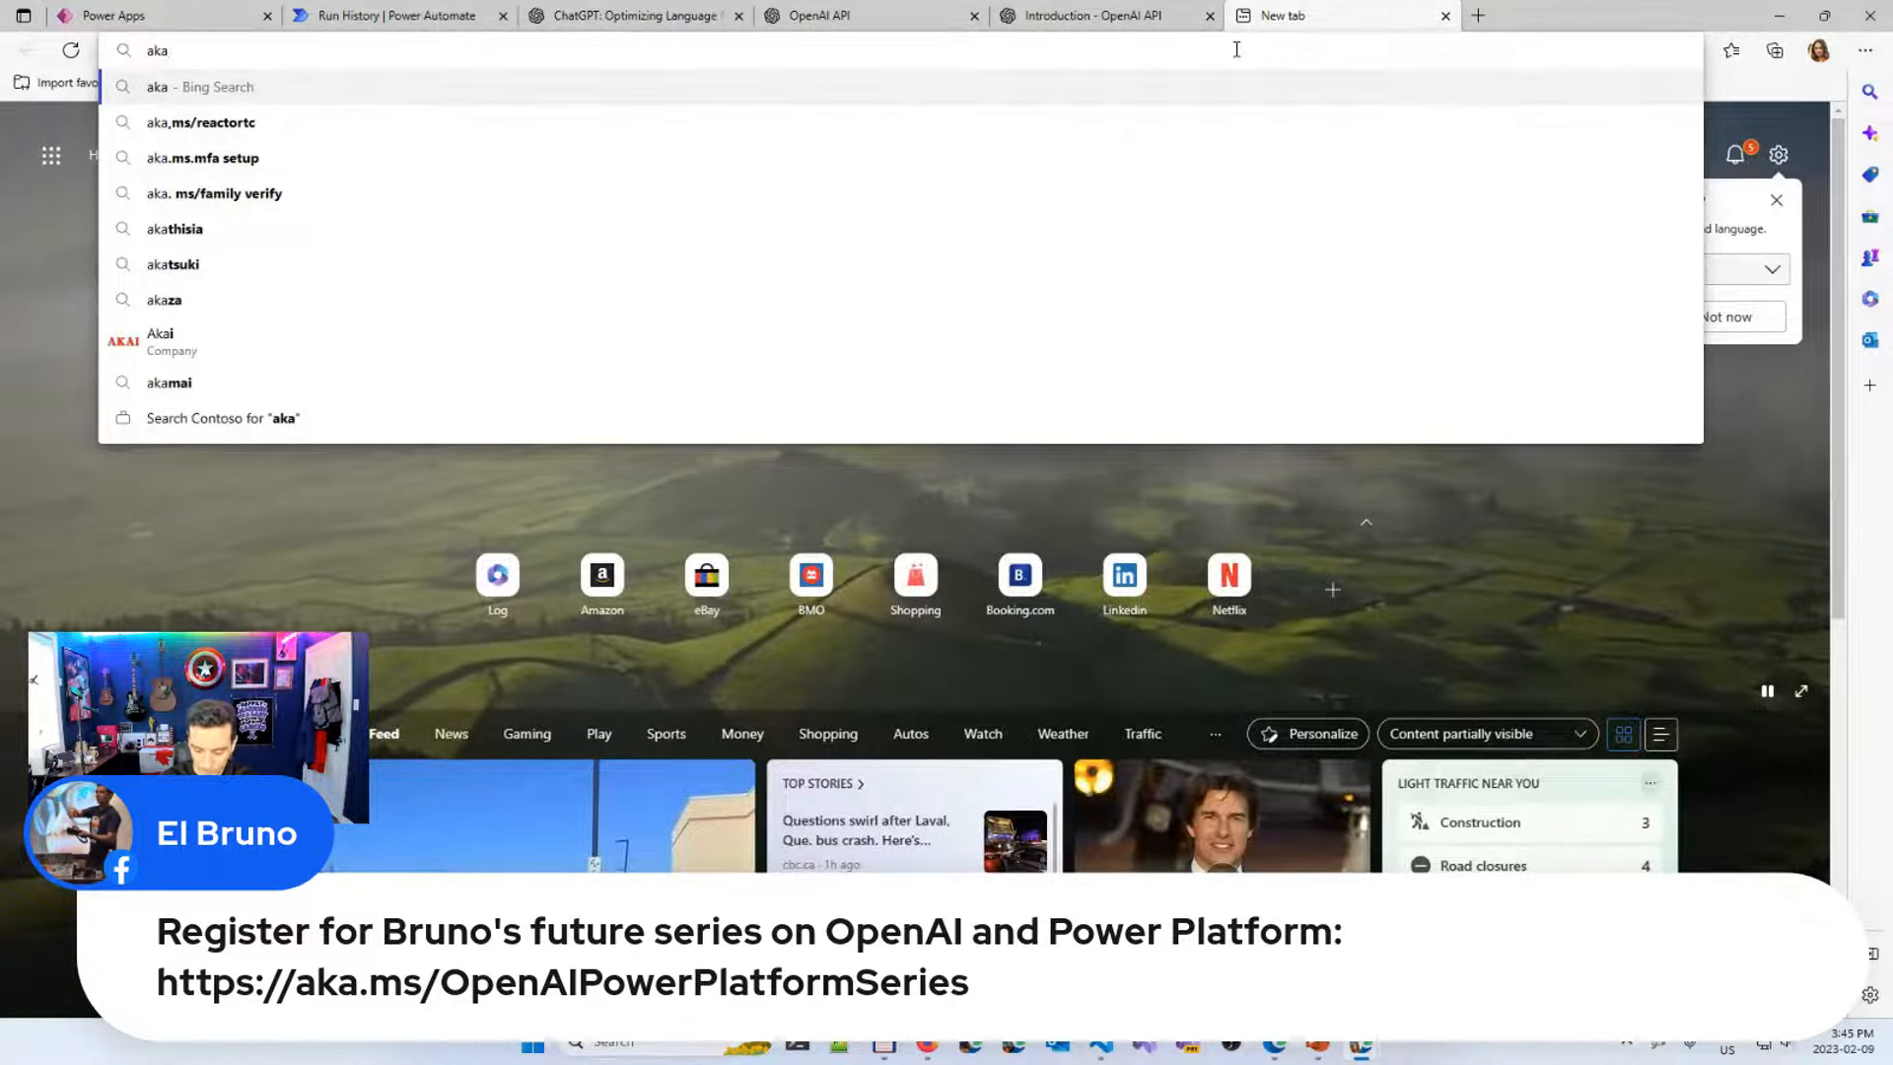
text(.ms)
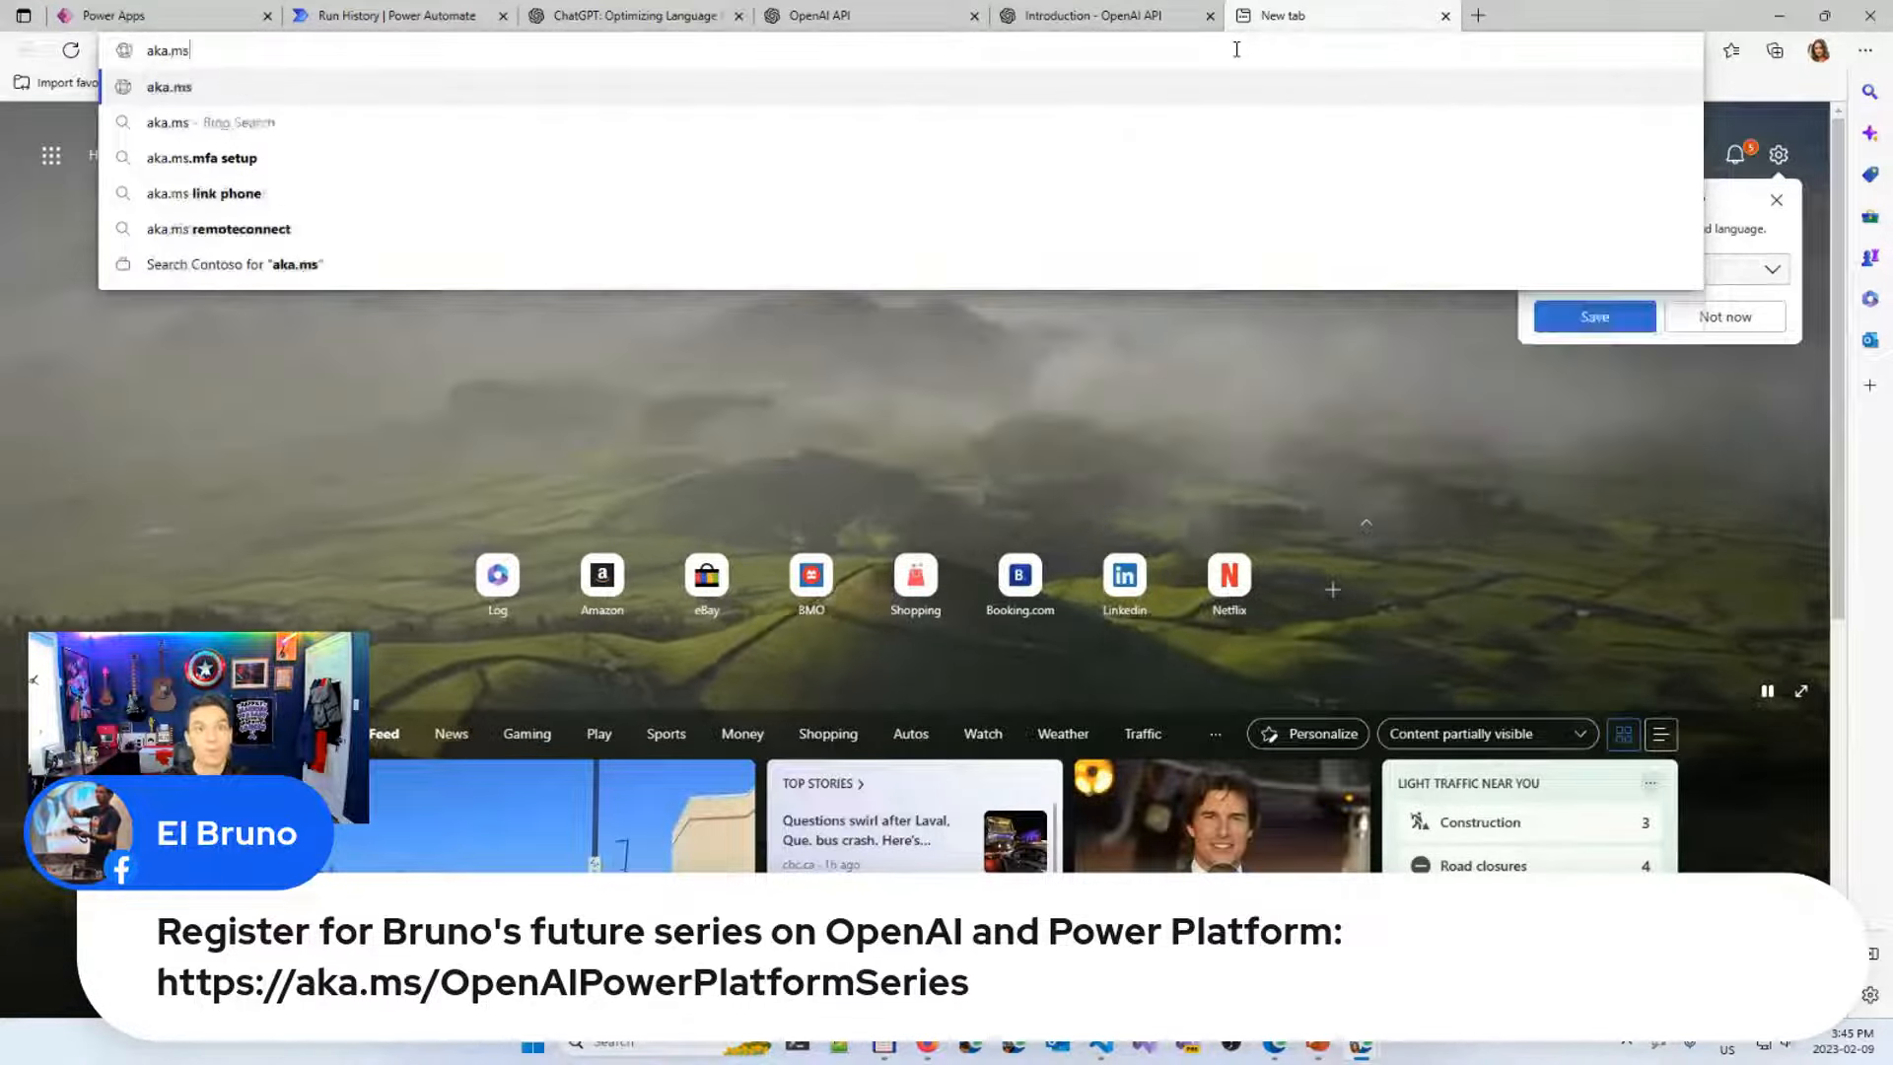
text(/openaipowerplat)
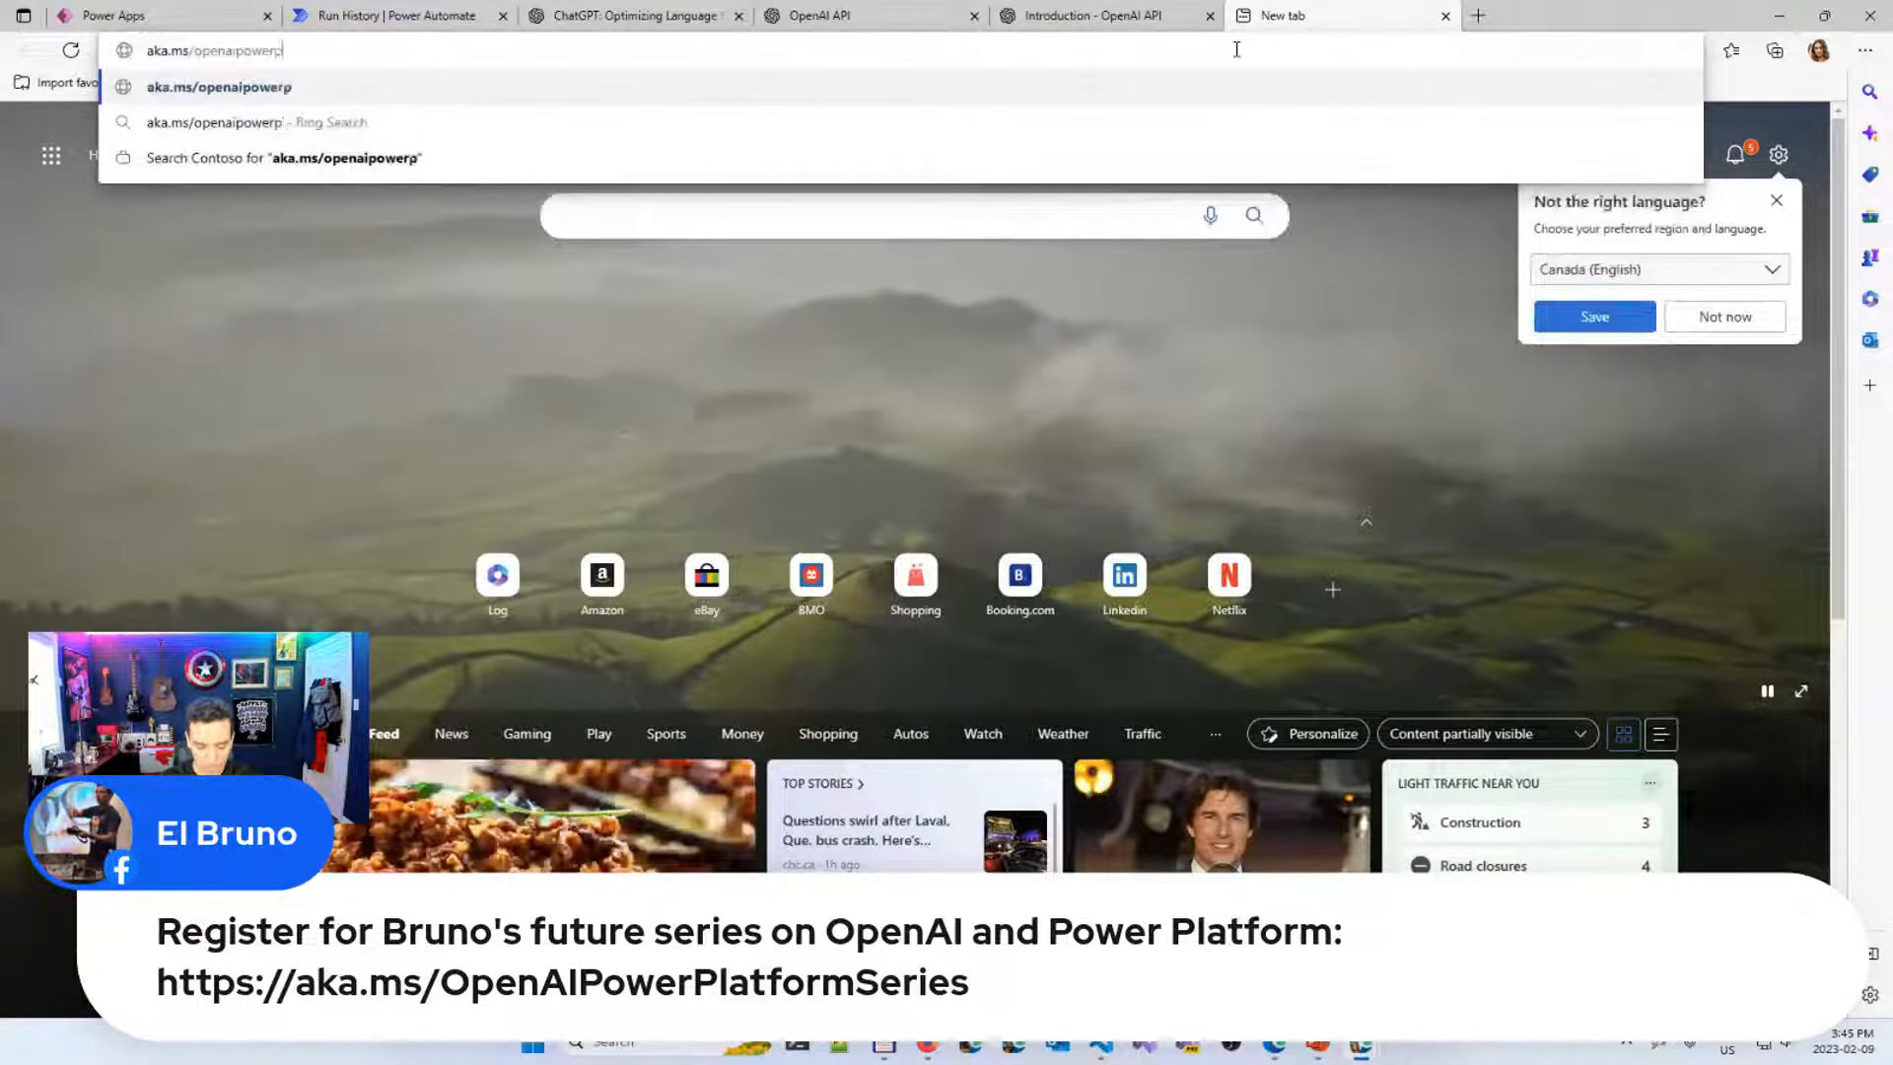
text(formseries)
key(Return)
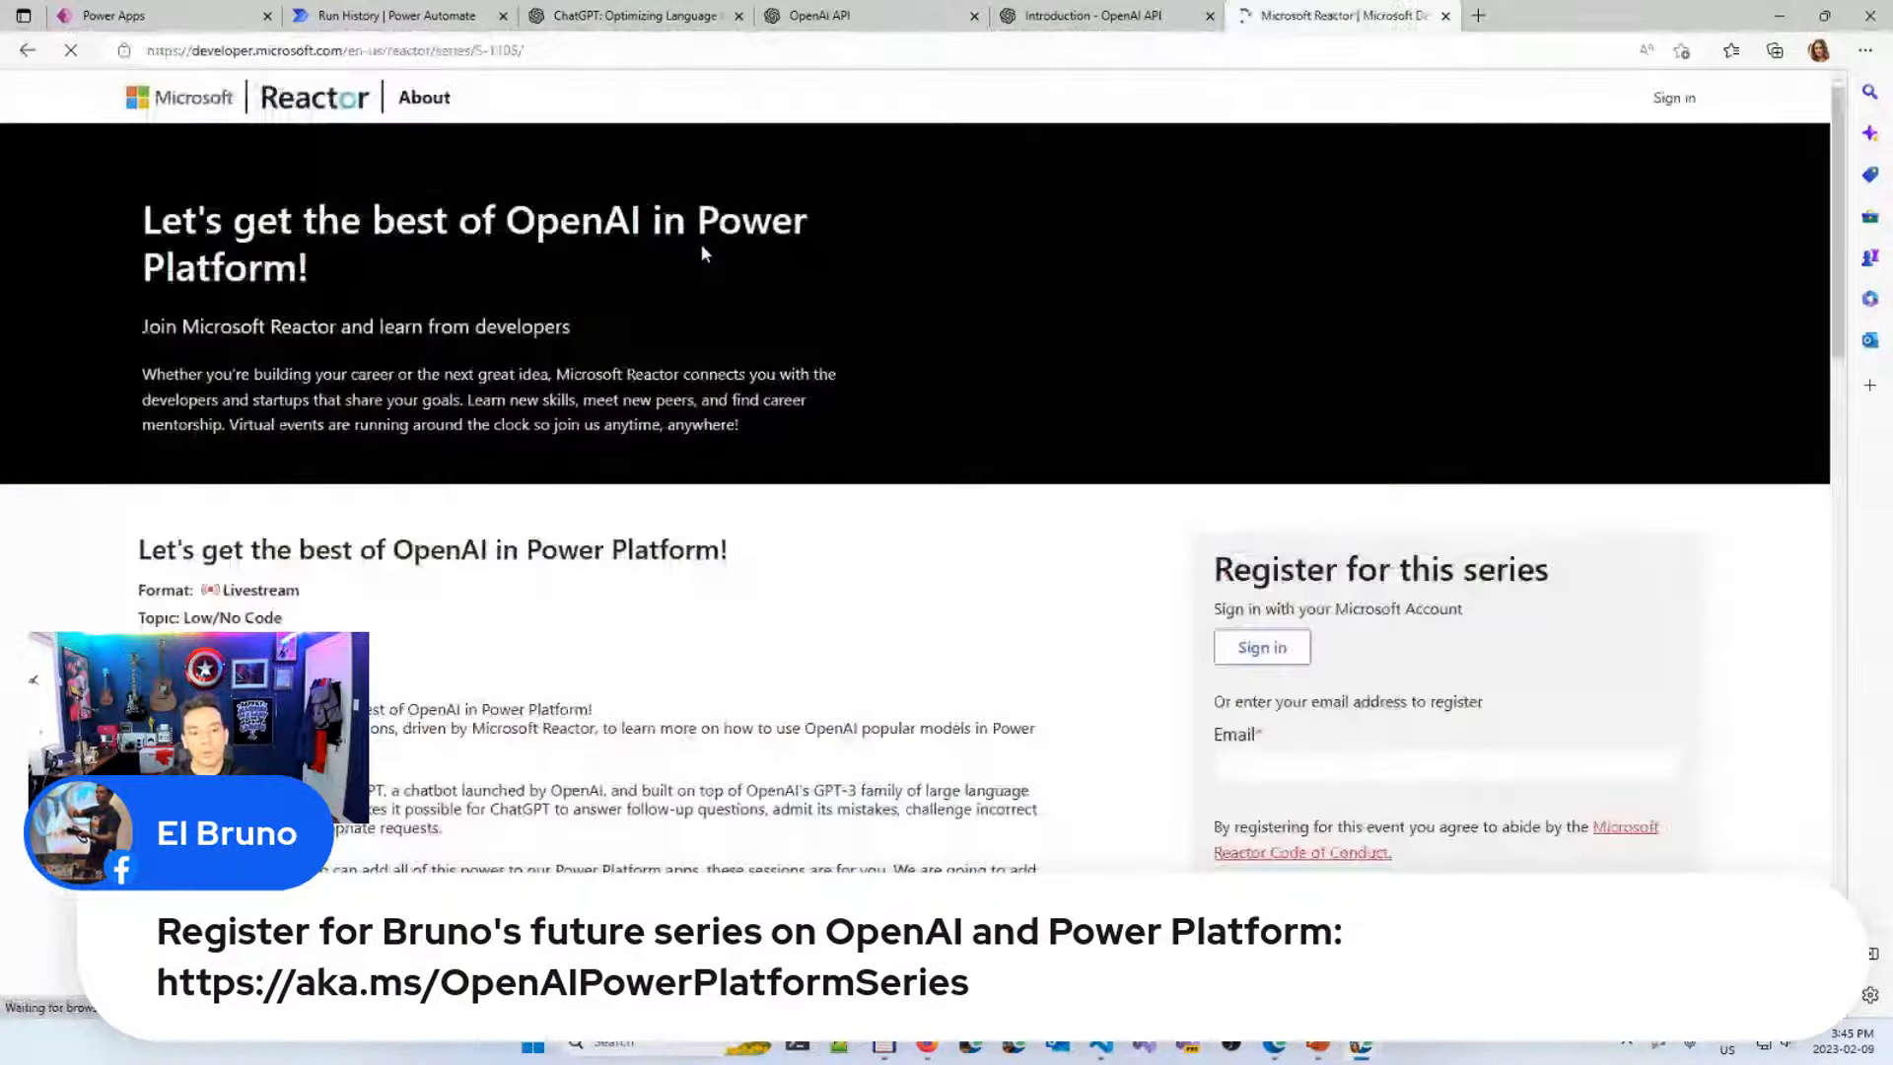
scroll(701, 245, down, 1)
scroll(720, 376, down, 5)
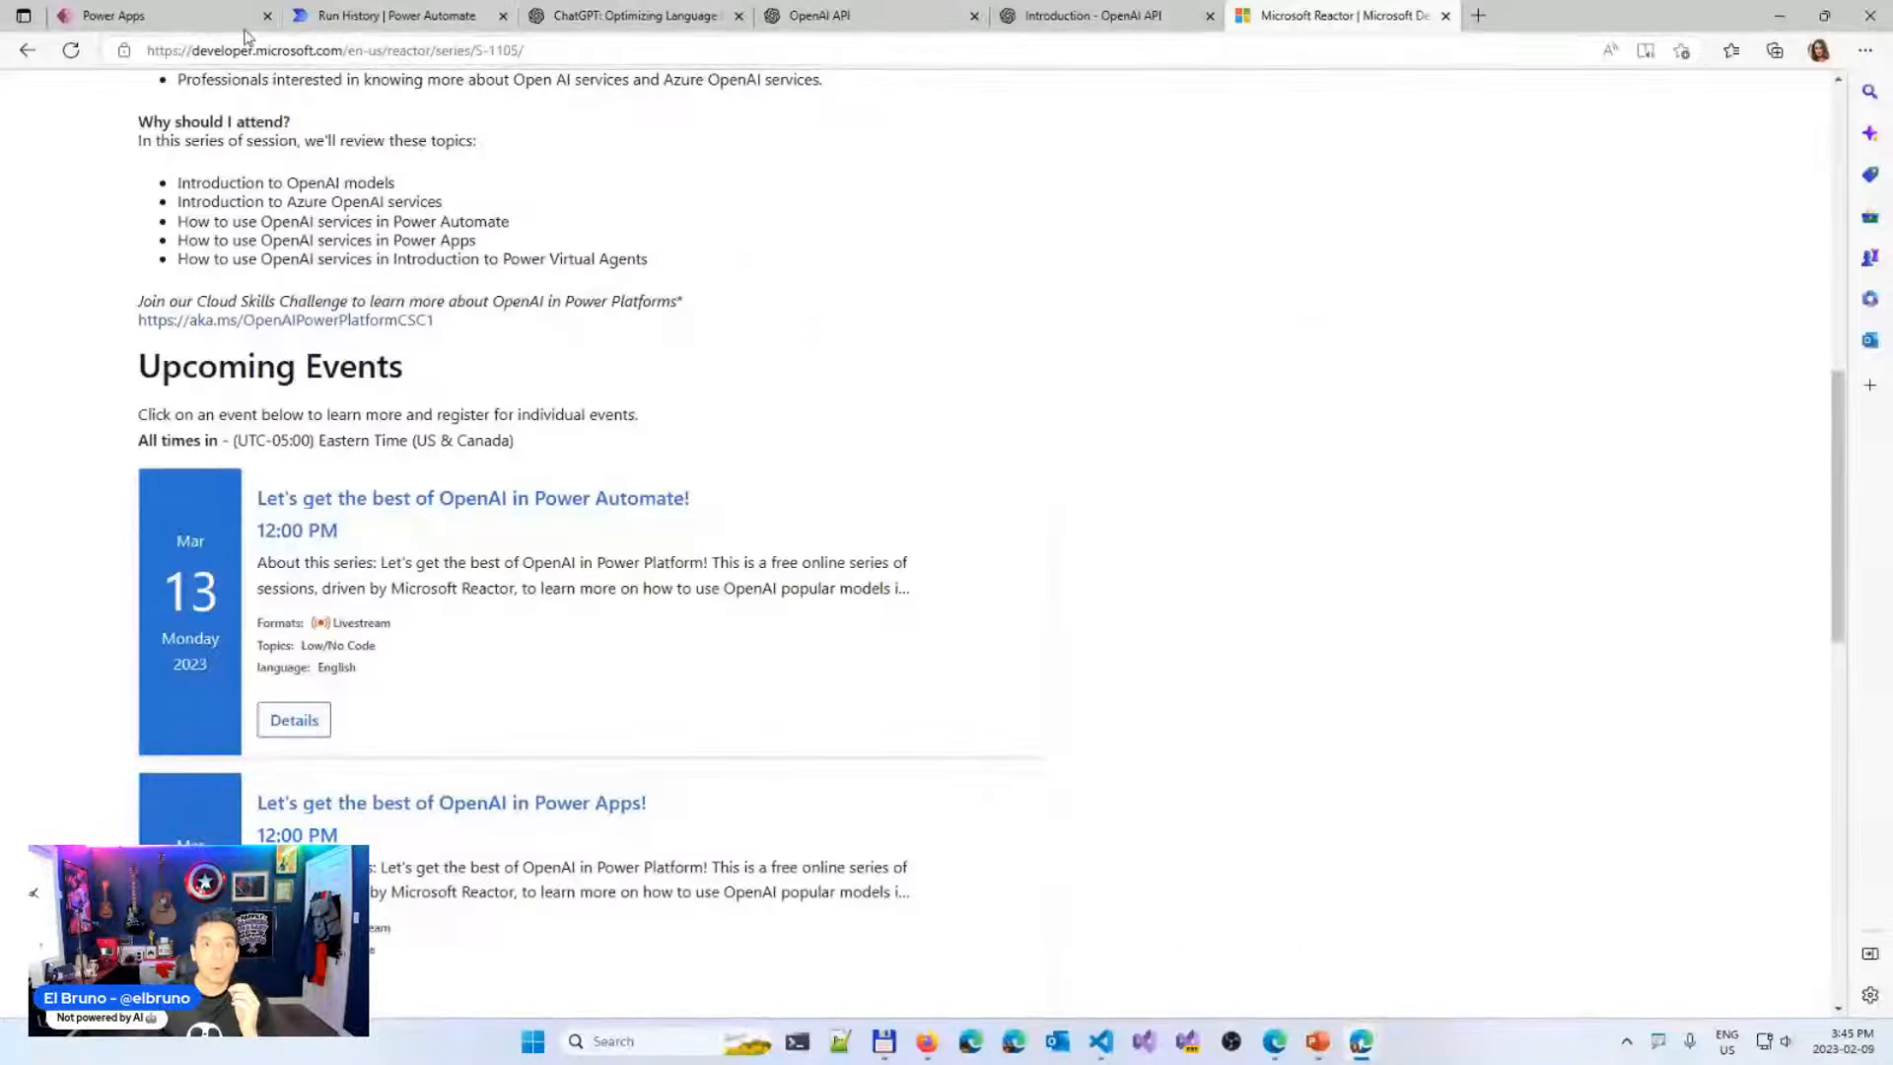
Return to the Power Apps editor, open the Reactor_OpenAI_Labs flow, and search the operations for a new step for "openai"
click(168, 16)
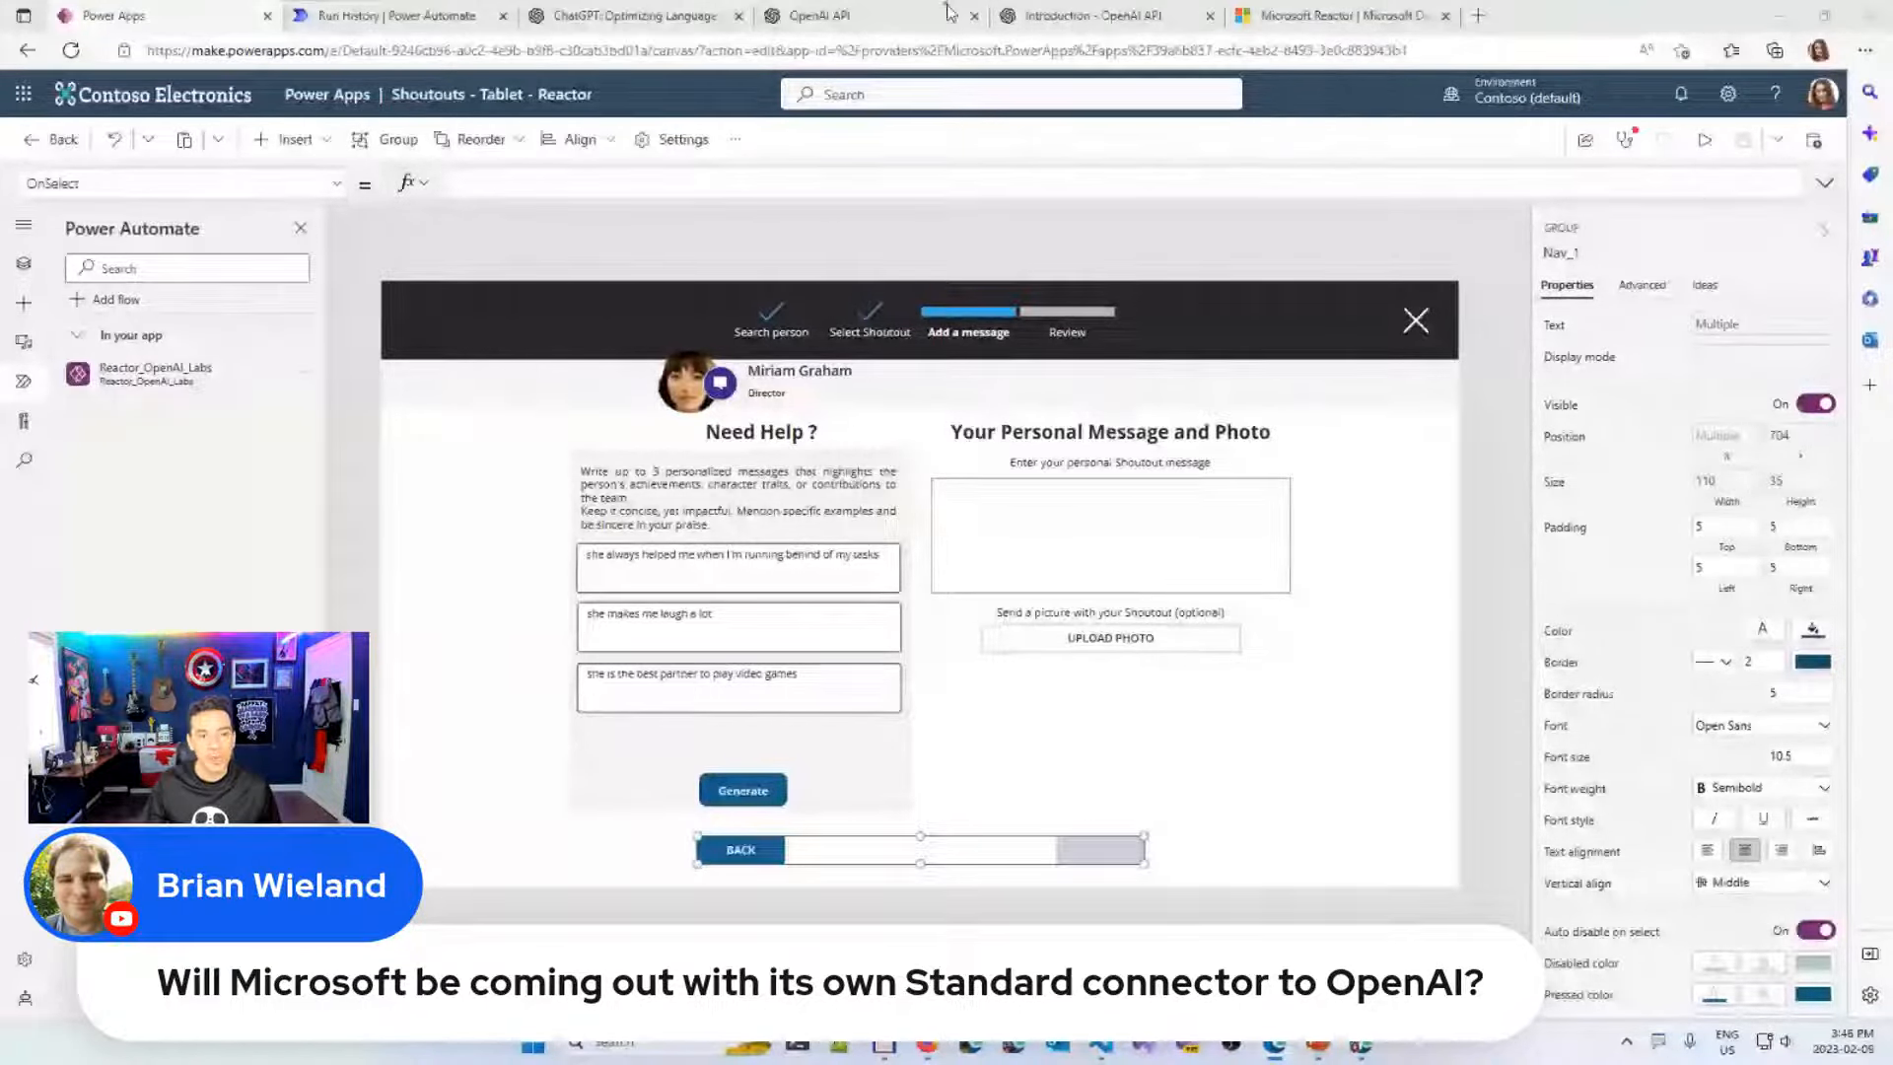
click(303, 383)
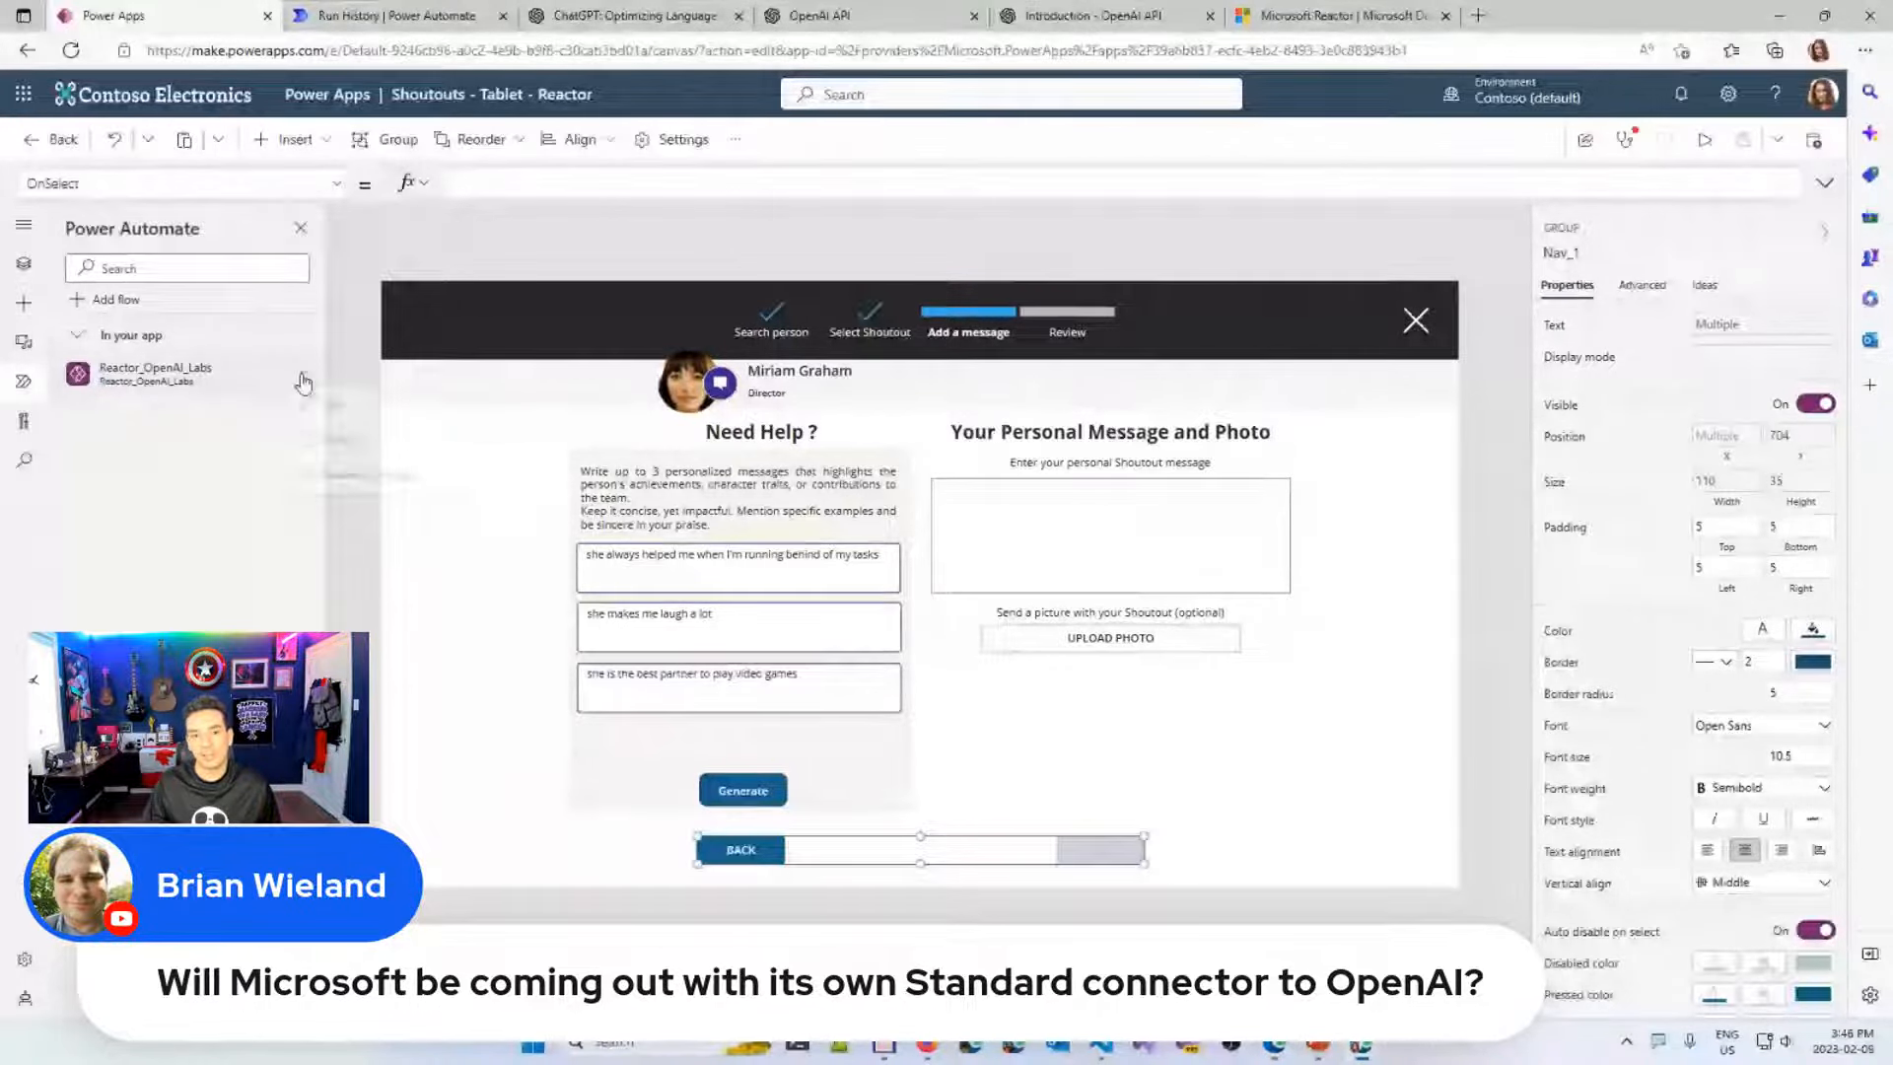
click(347, 406)
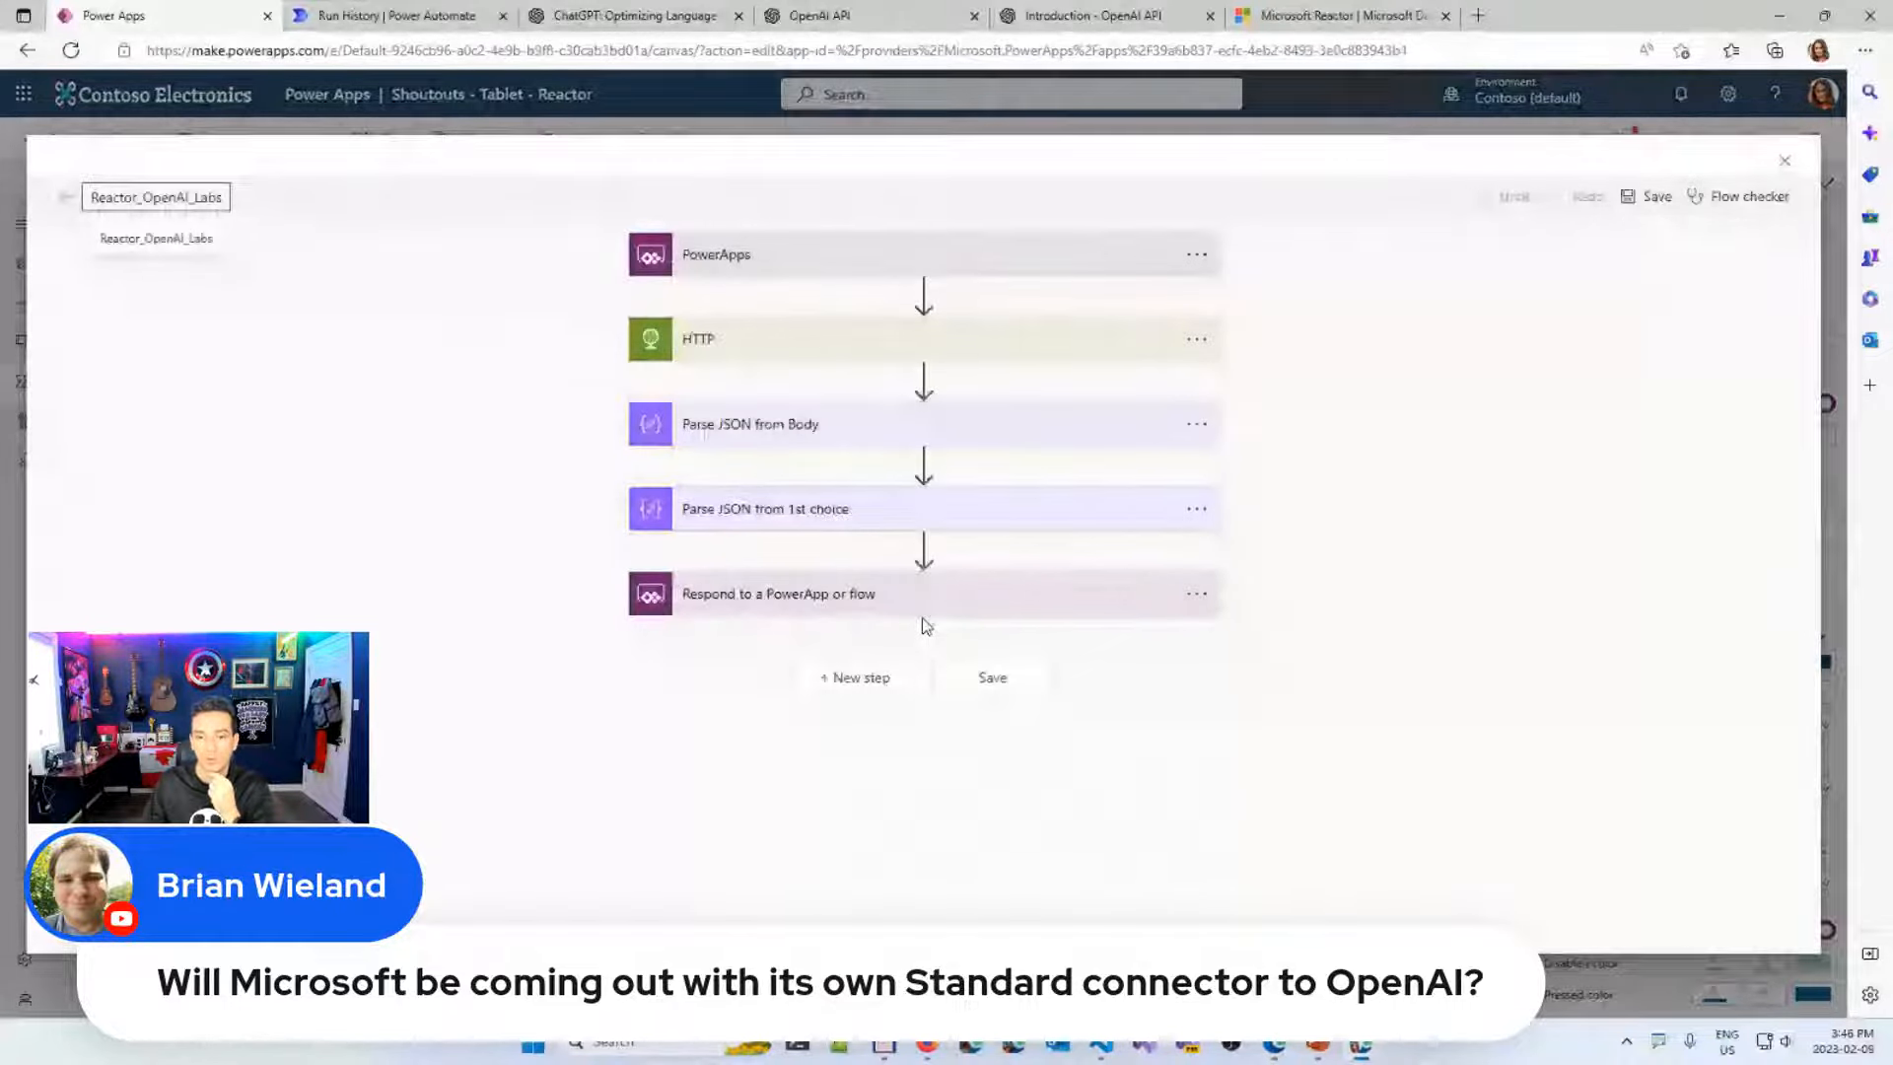
click(858, 678)
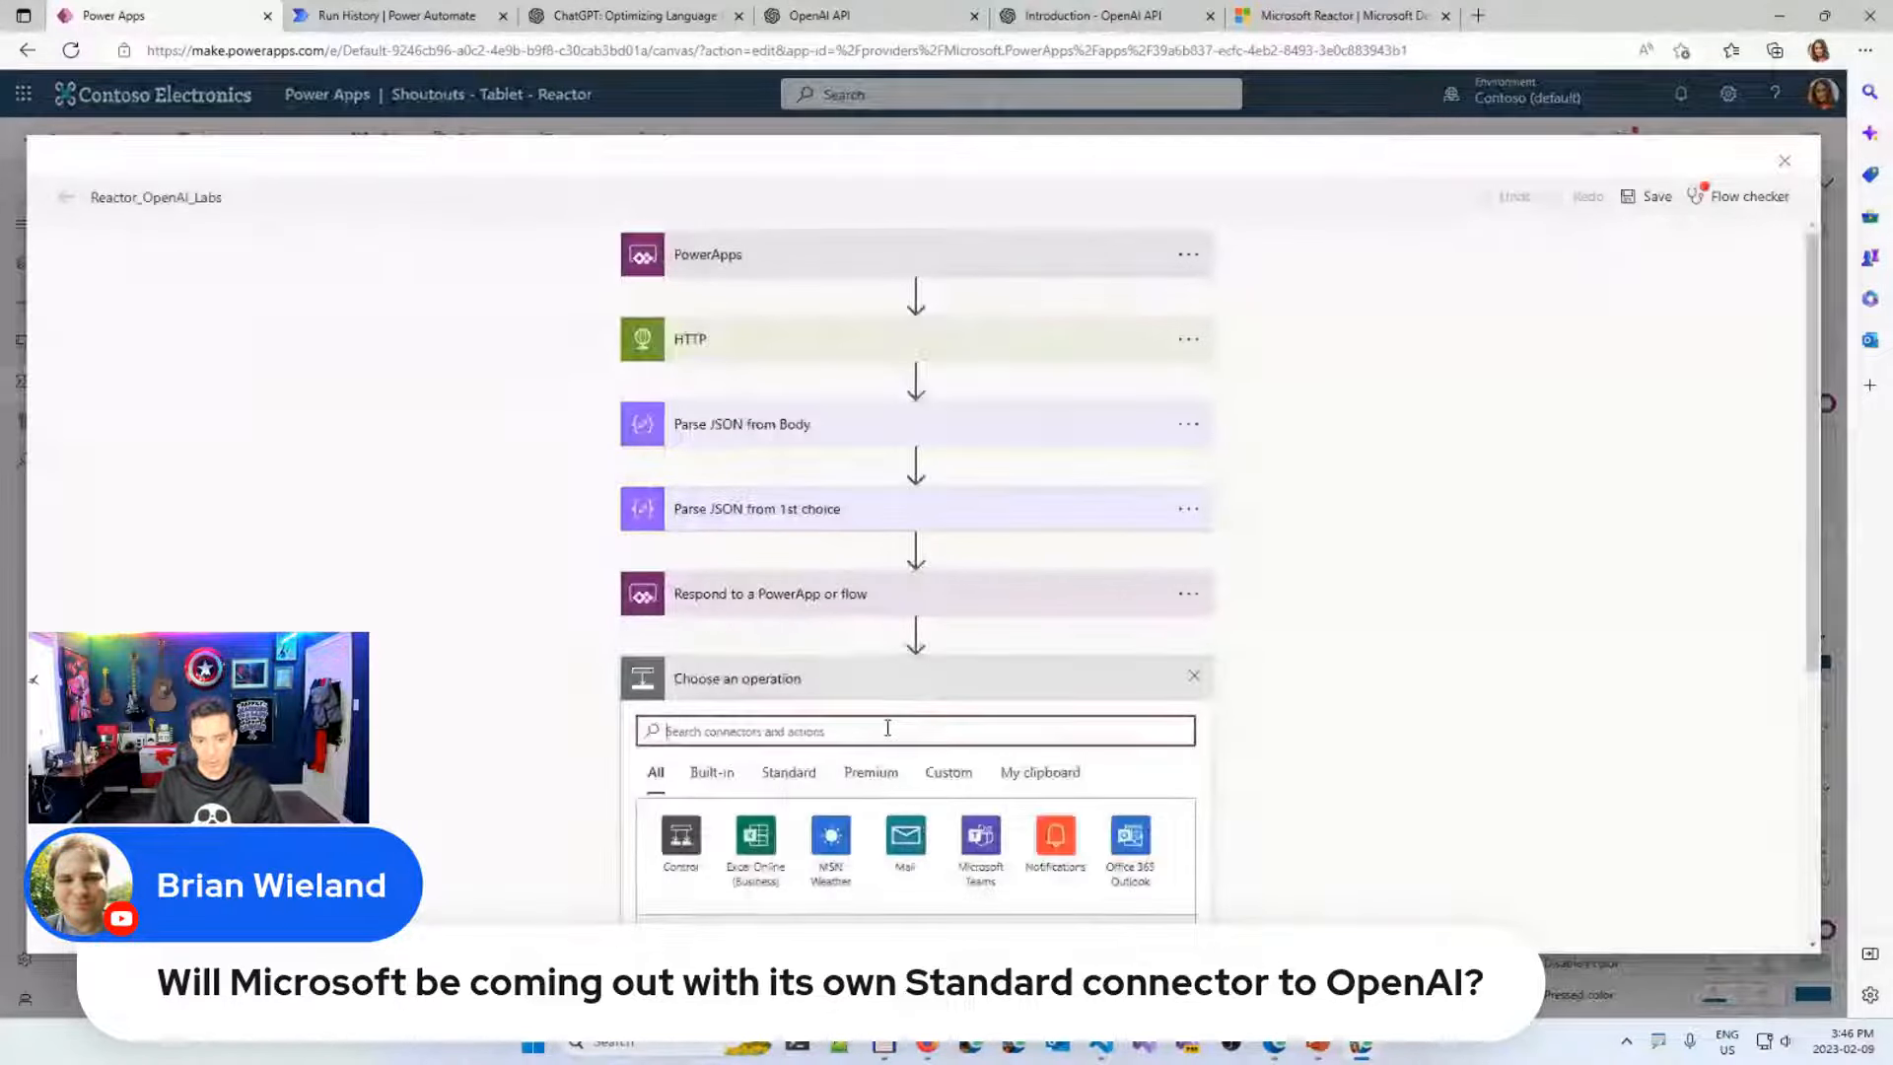
text(openai)
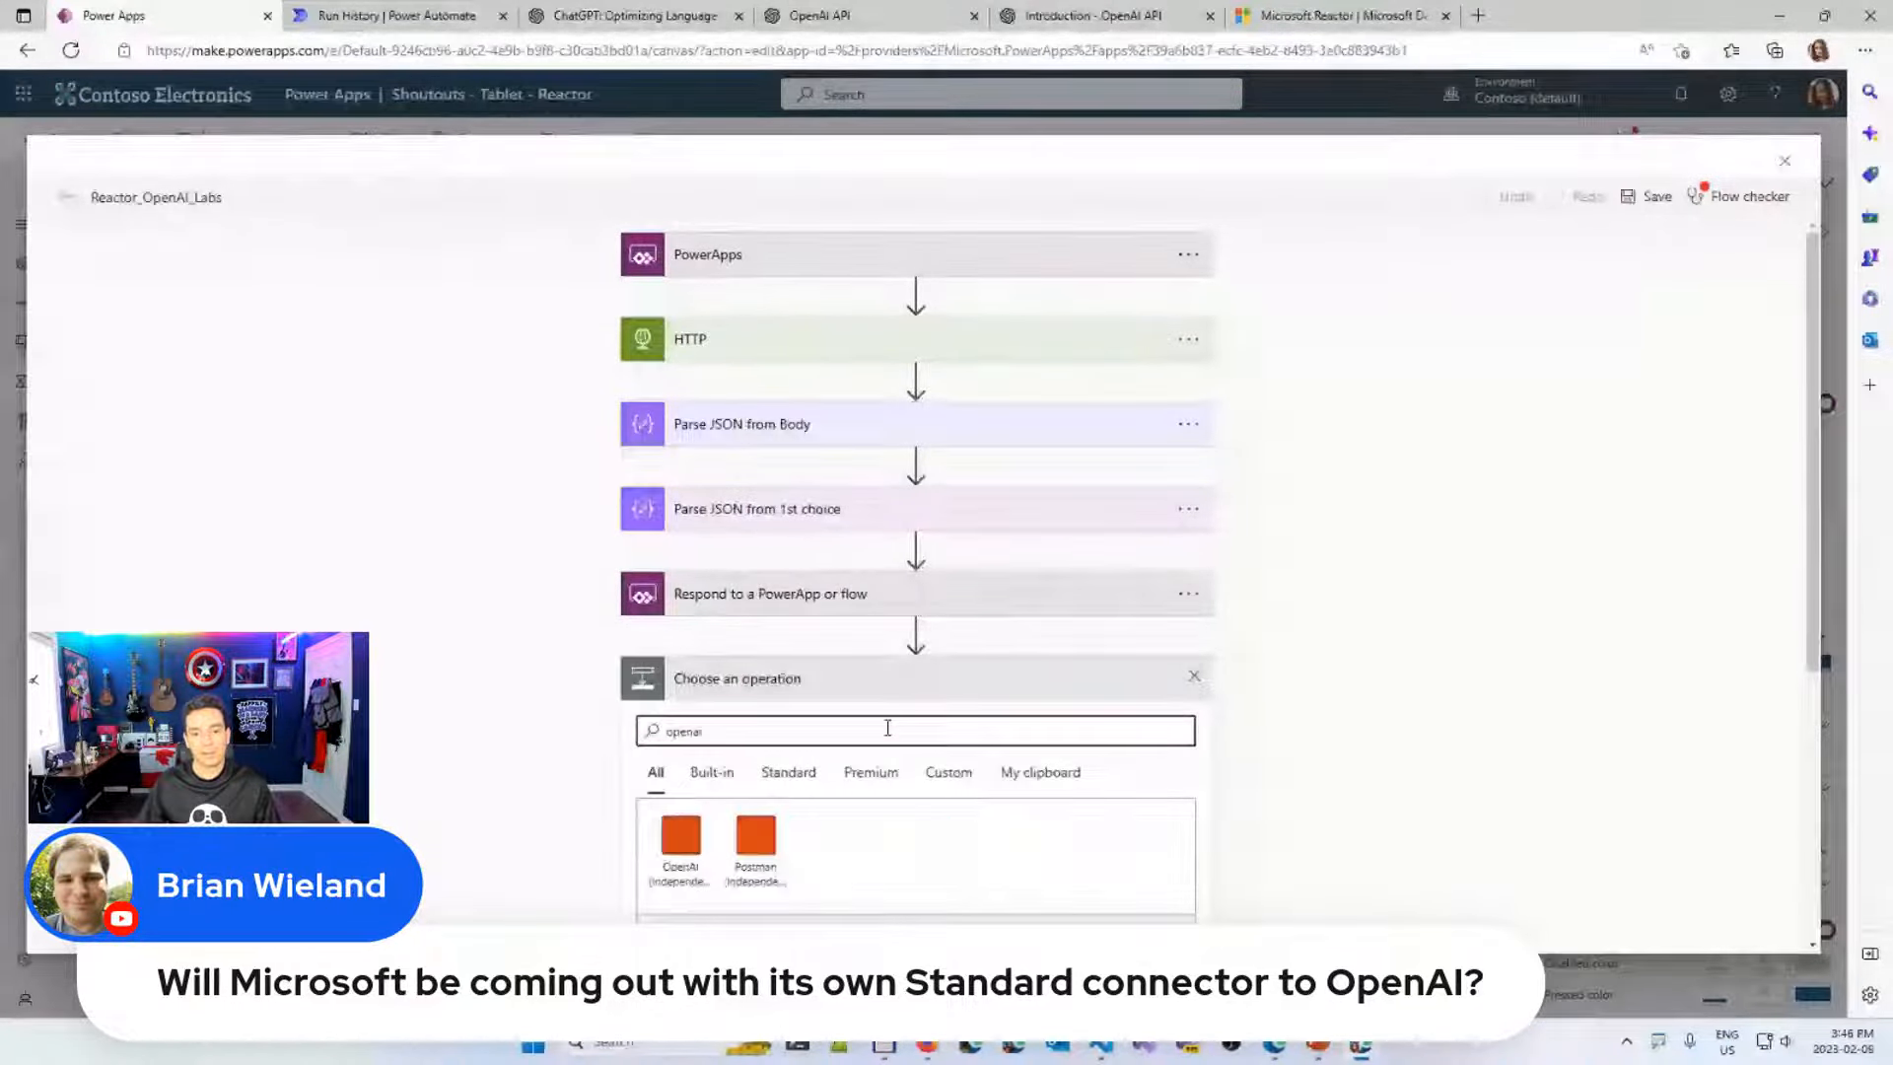
Magnify the found actions and underline the Independent Publisher labels of the GPT3 Completes your prompt, Create an Image and Import OpenAPI actions
scroll(888, 727, down, 5)
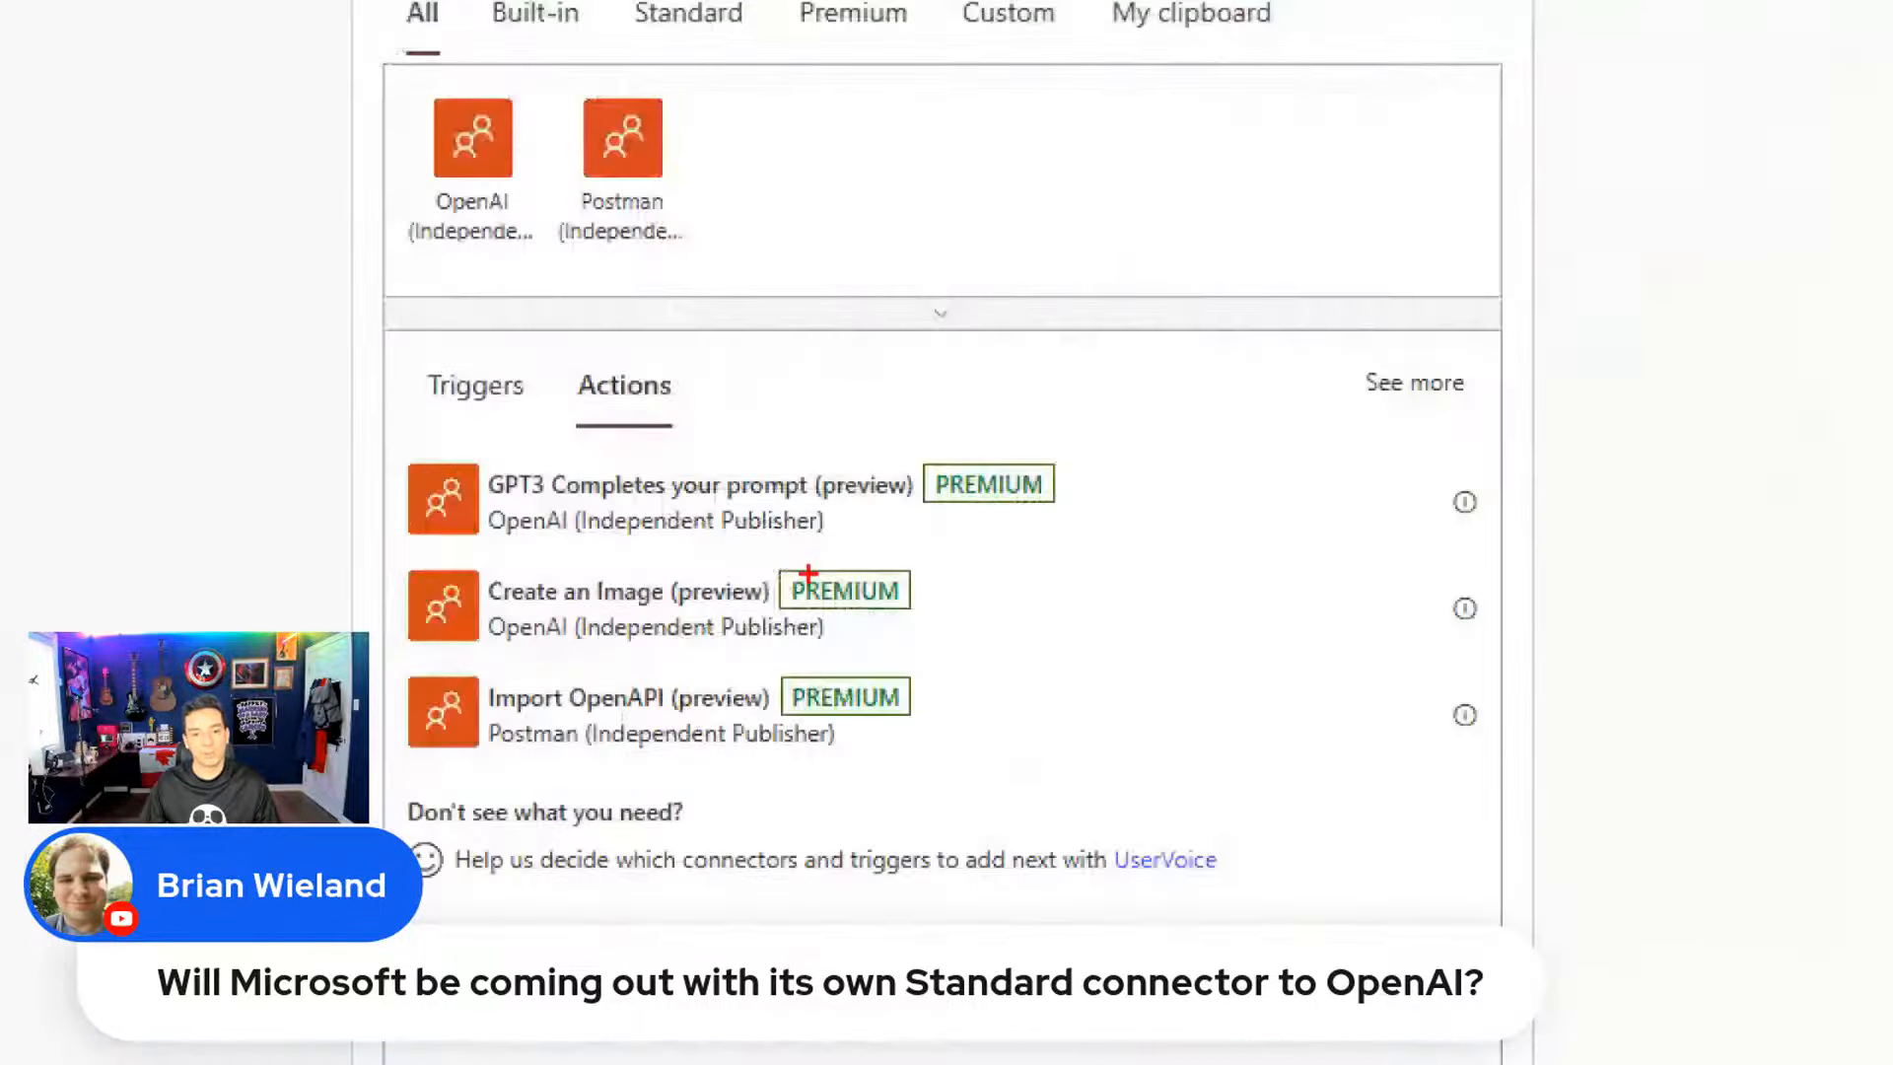
drag(577, 541, 831, 540)
drag(582, 650, 836, 650)
drag(578, 765, 782, 780)
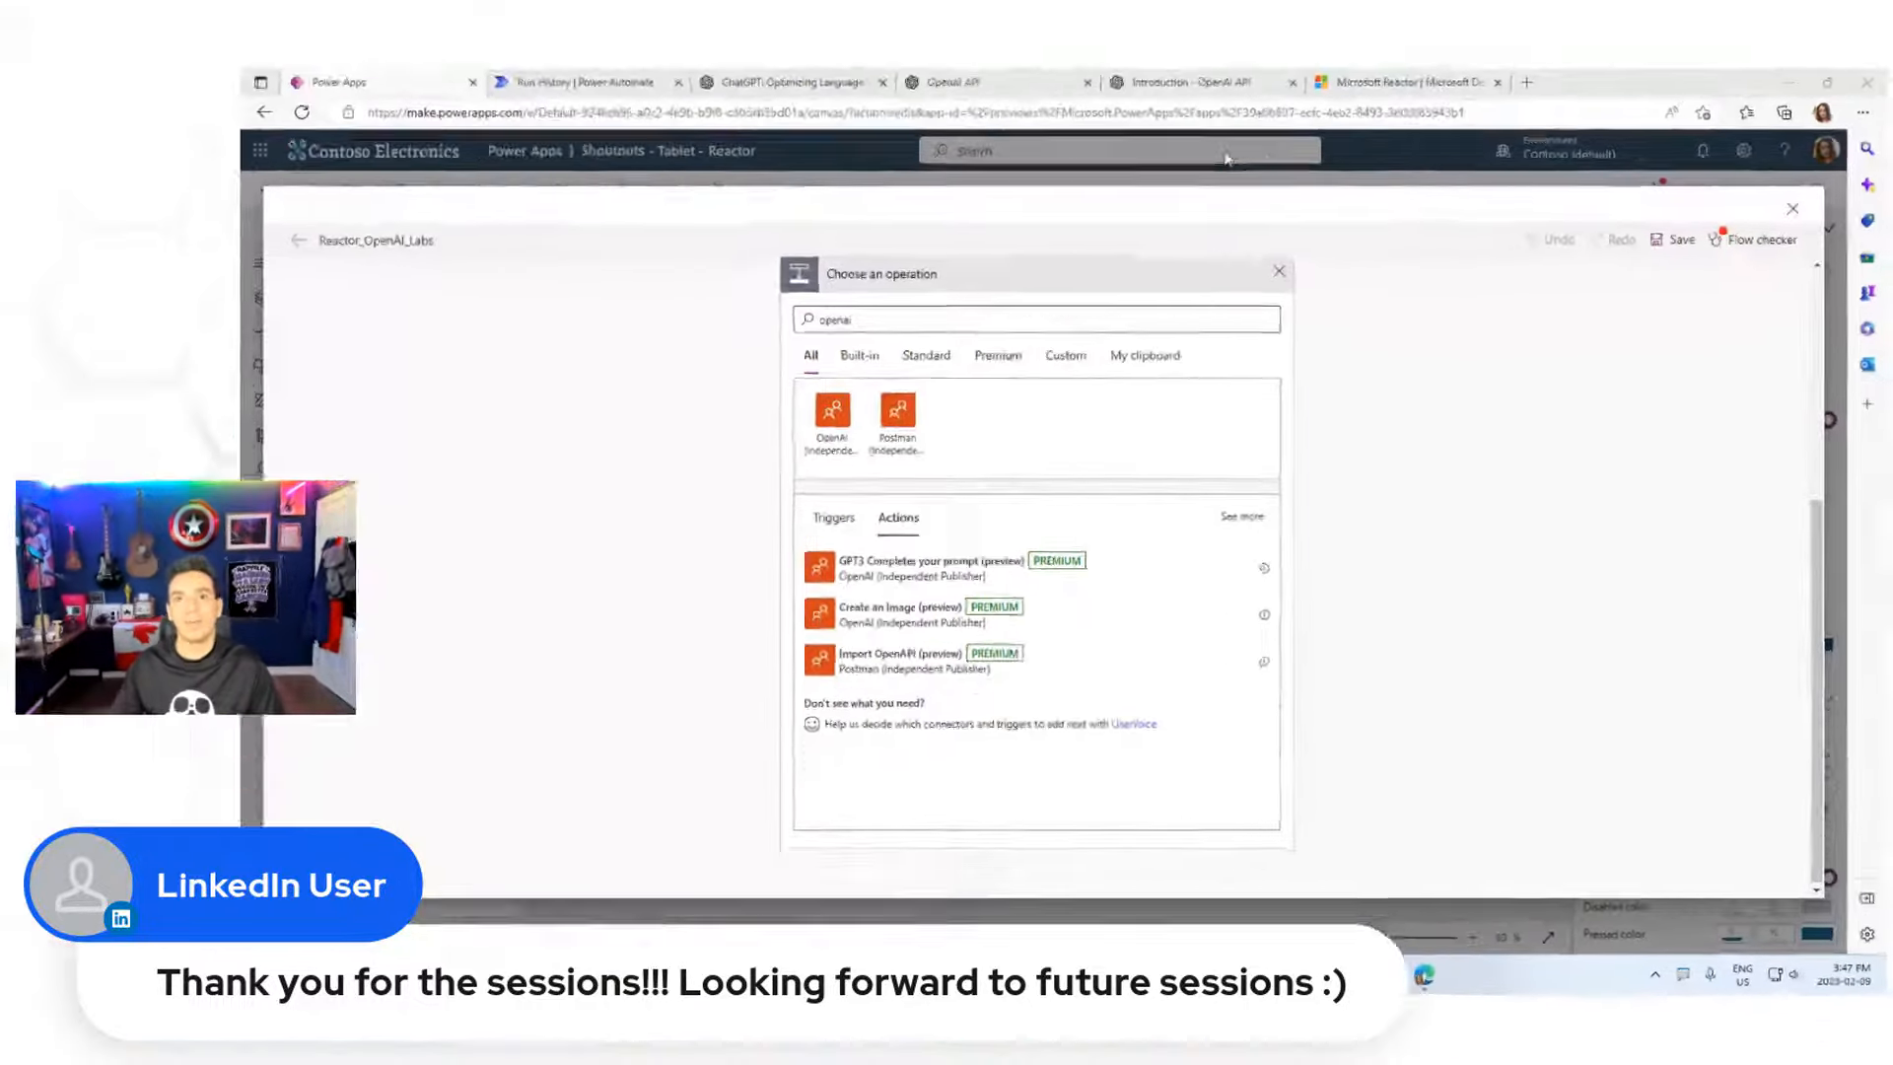
Switch back to the Microsoft Reactor series page and look through its upcoming OpenAI events
click(1349, 22)
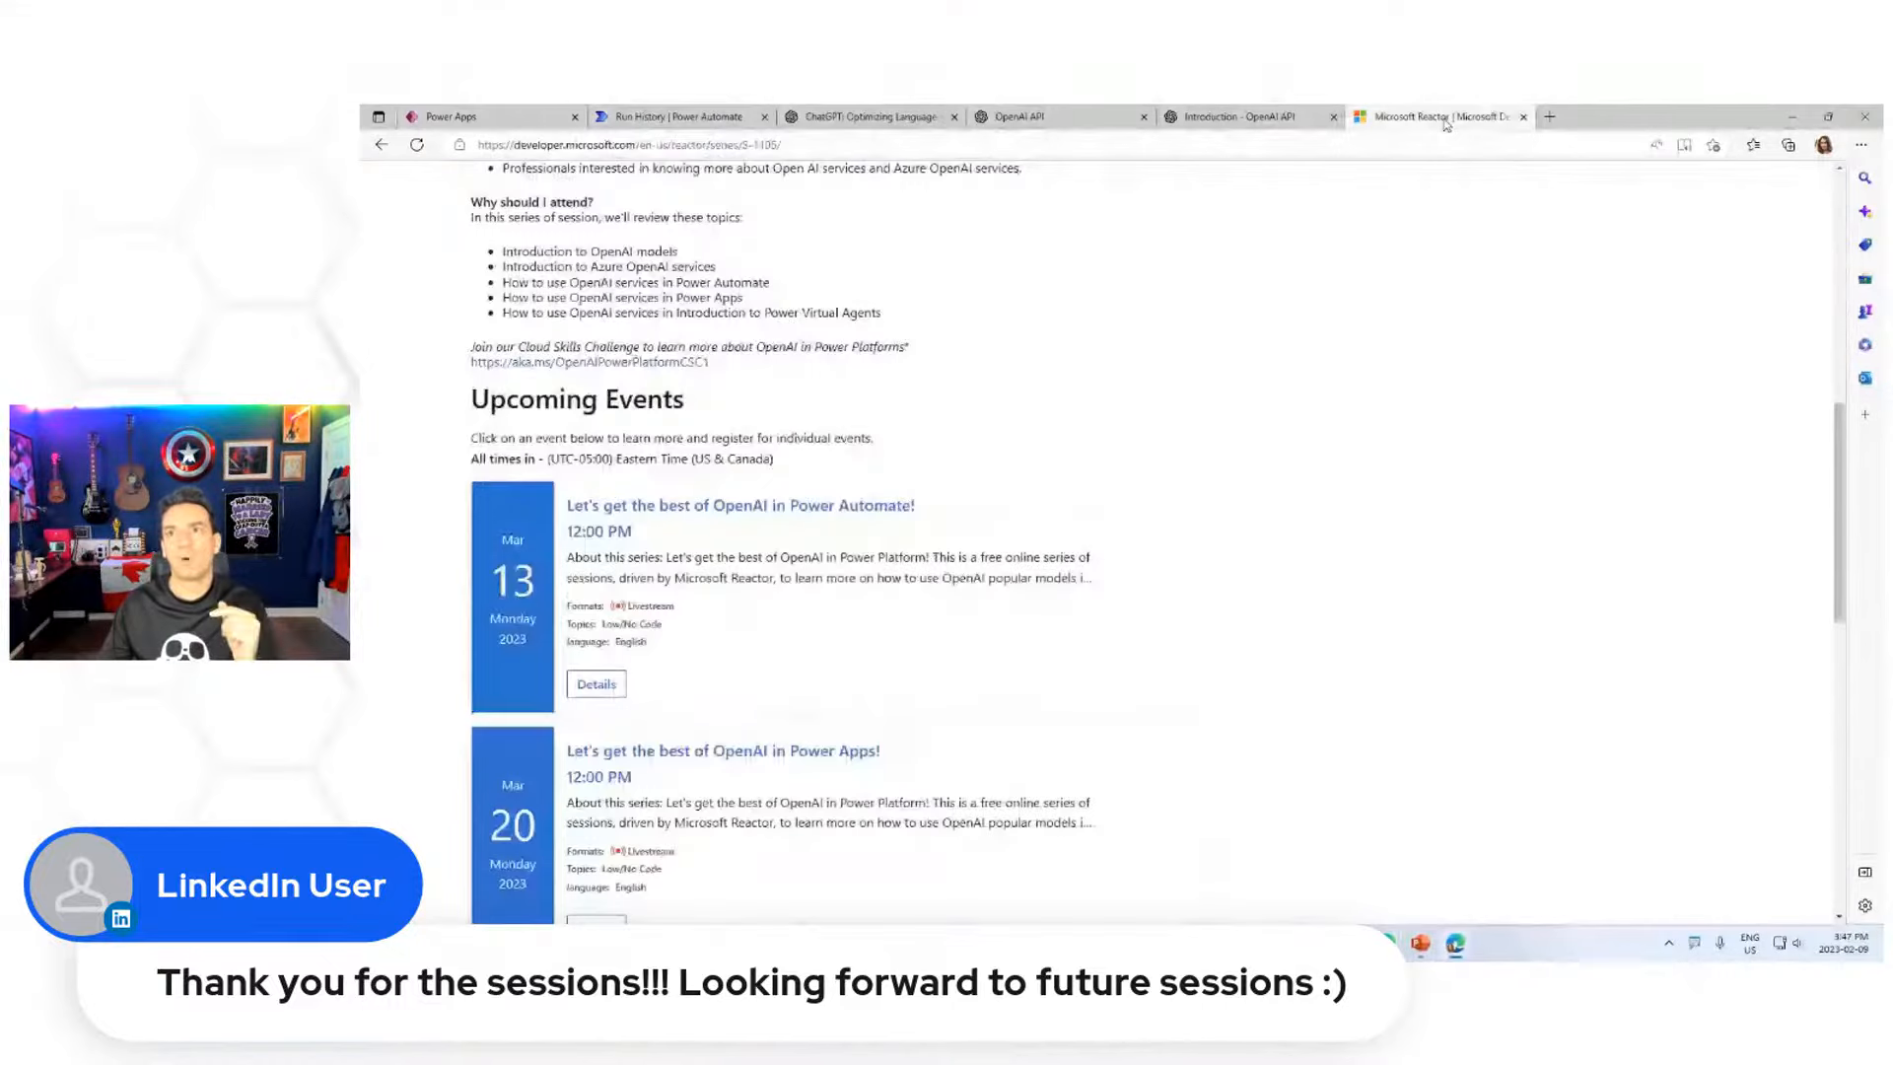
scroll(986, 542, down, 3)
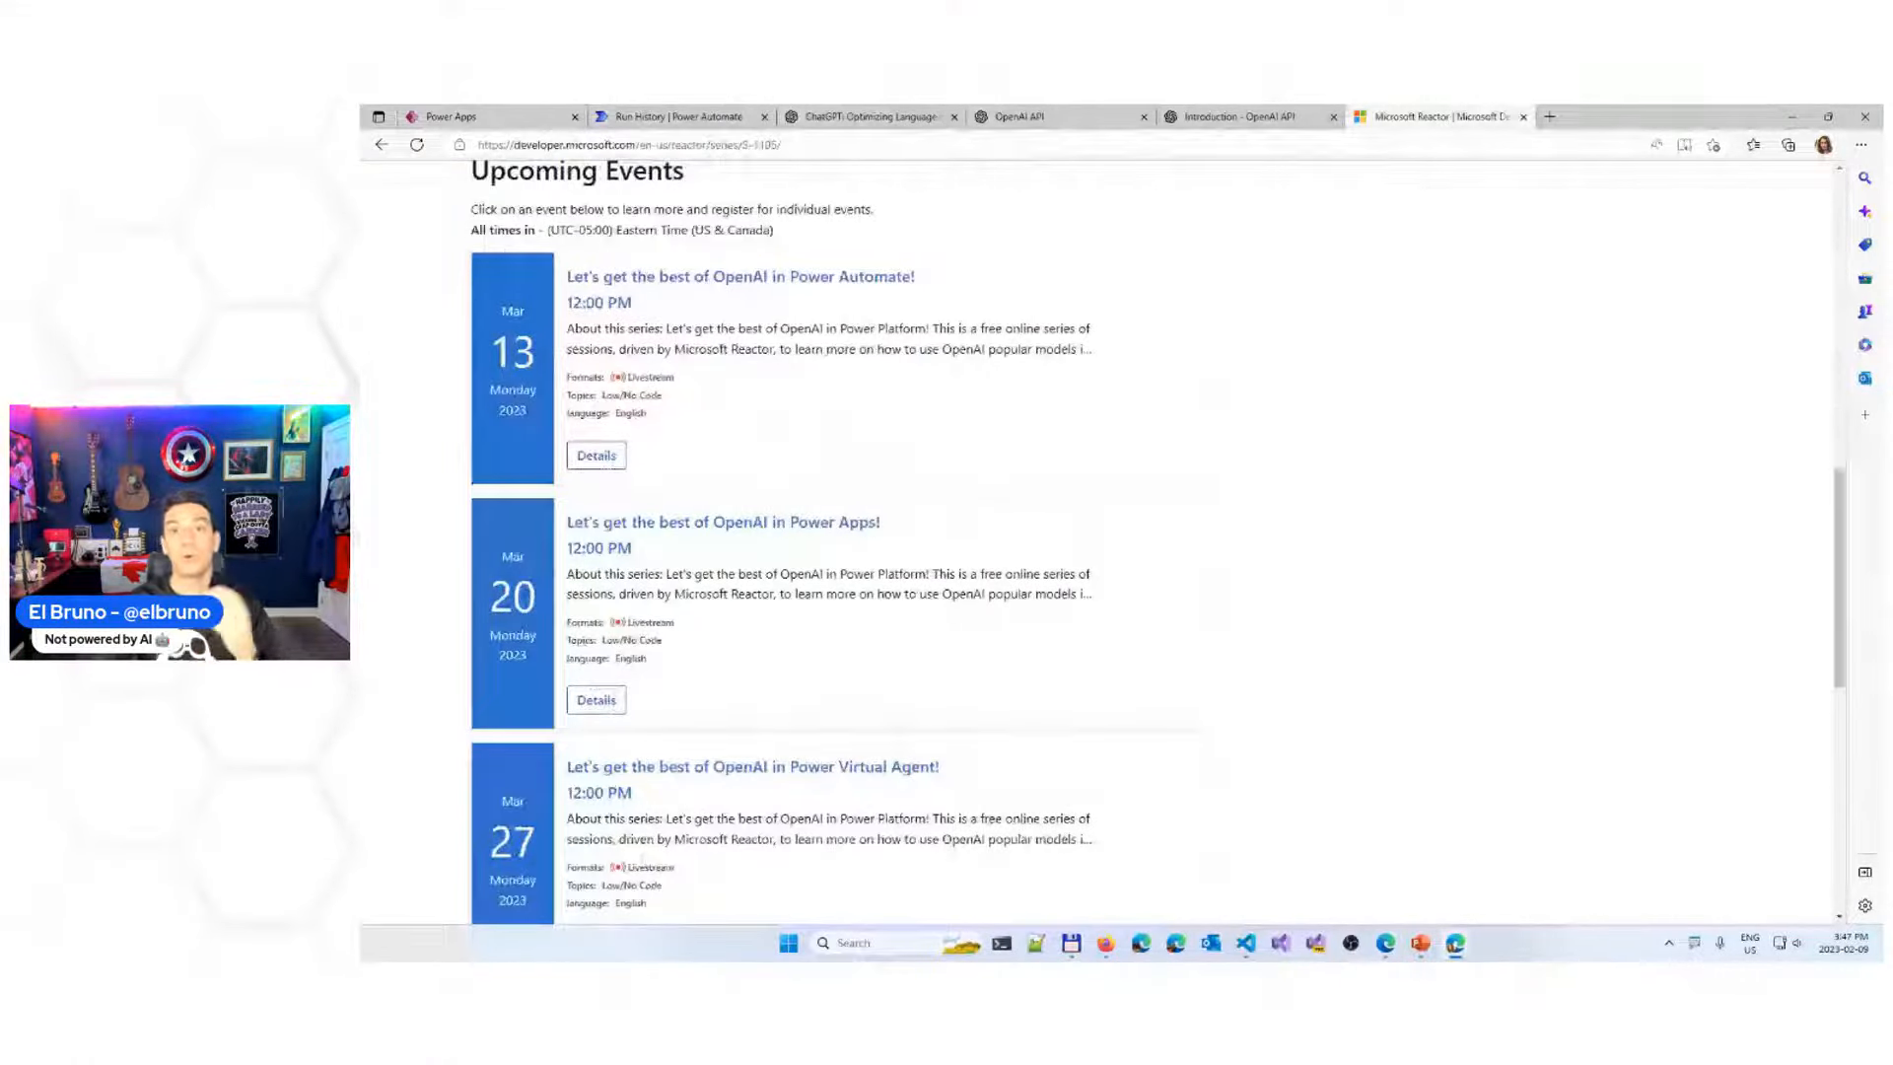